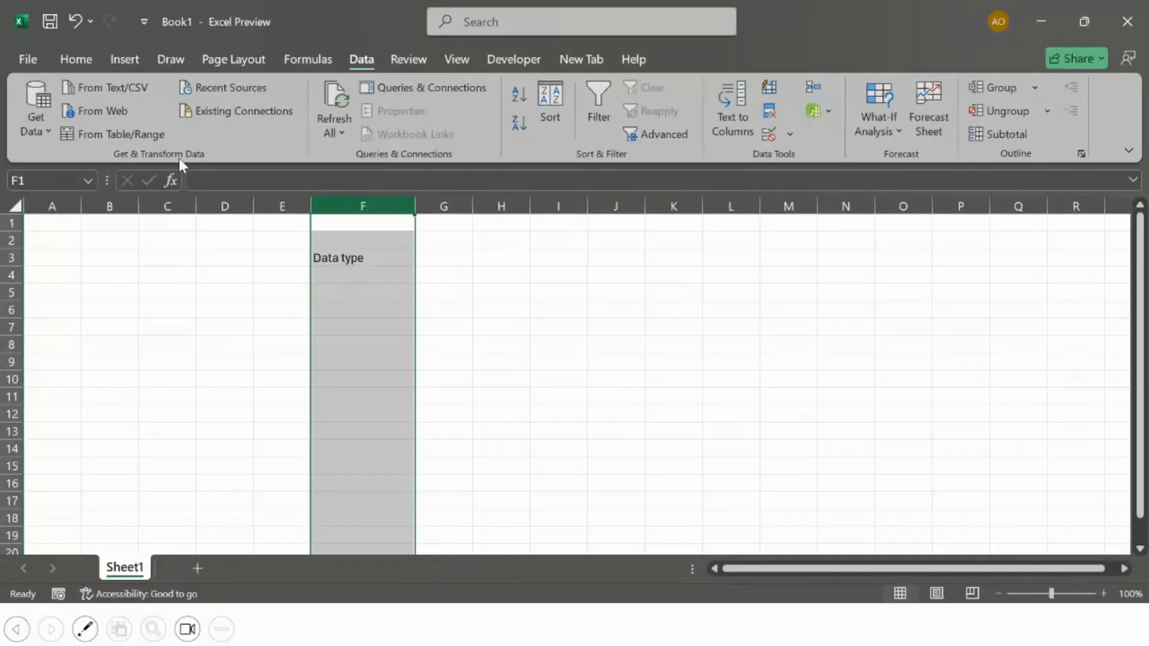
Center the contents of column F and enter "string/word/setences" in F4 below the Data type header.
click(71, 59)
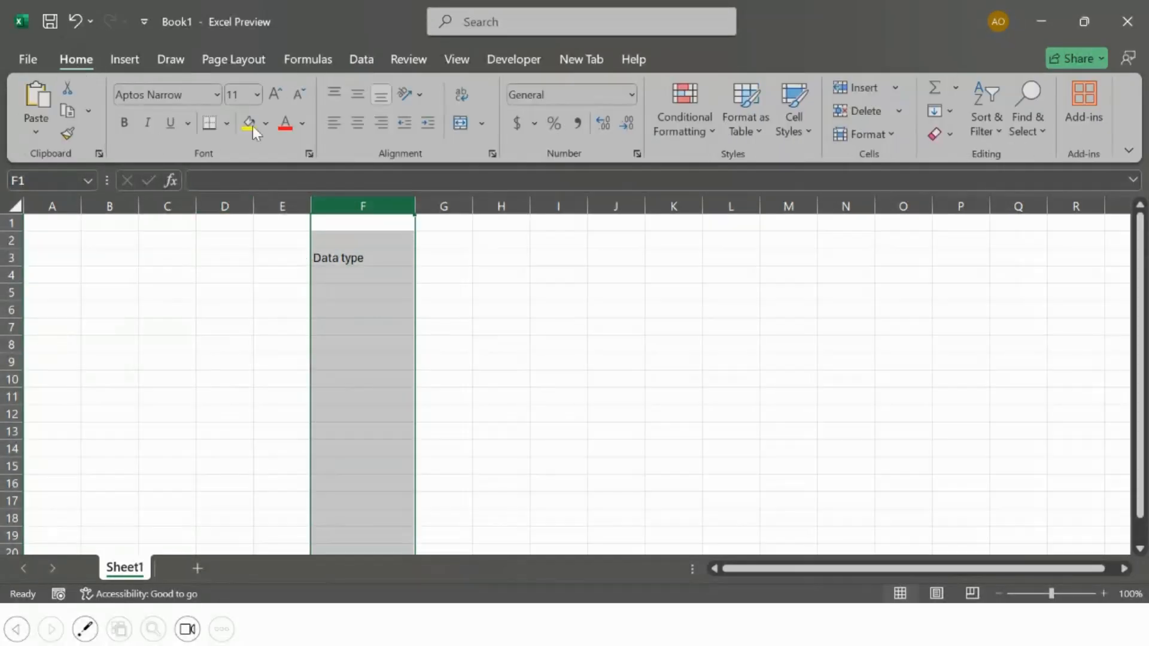
click(357, 123)
double_click(369, 278)
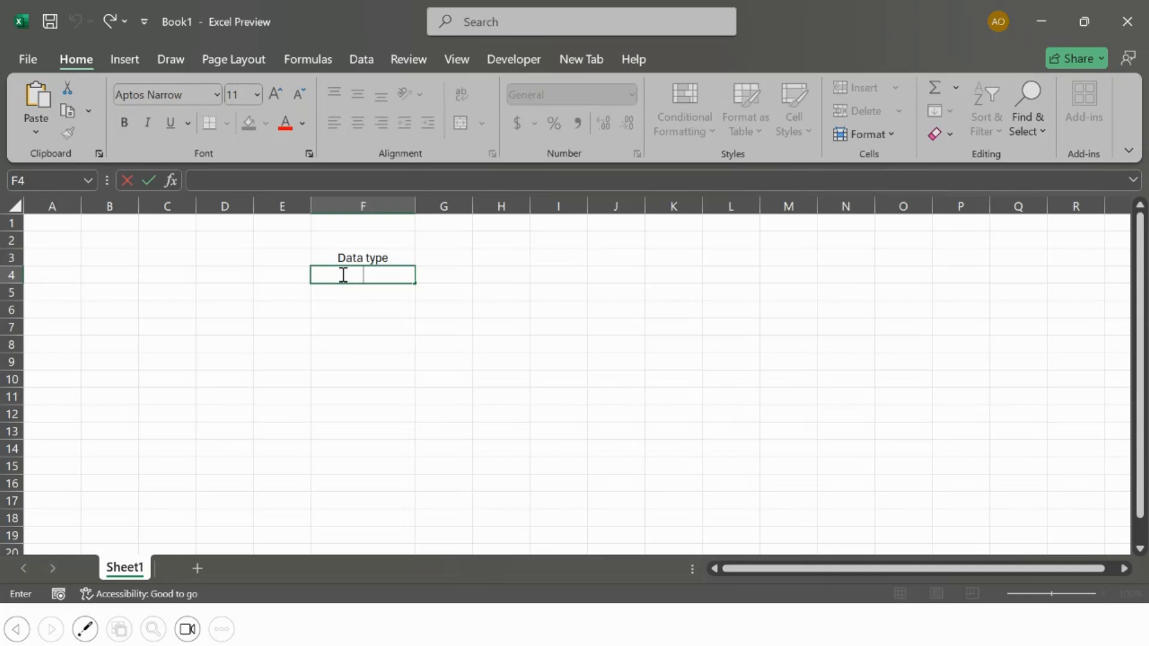
text(string/word)
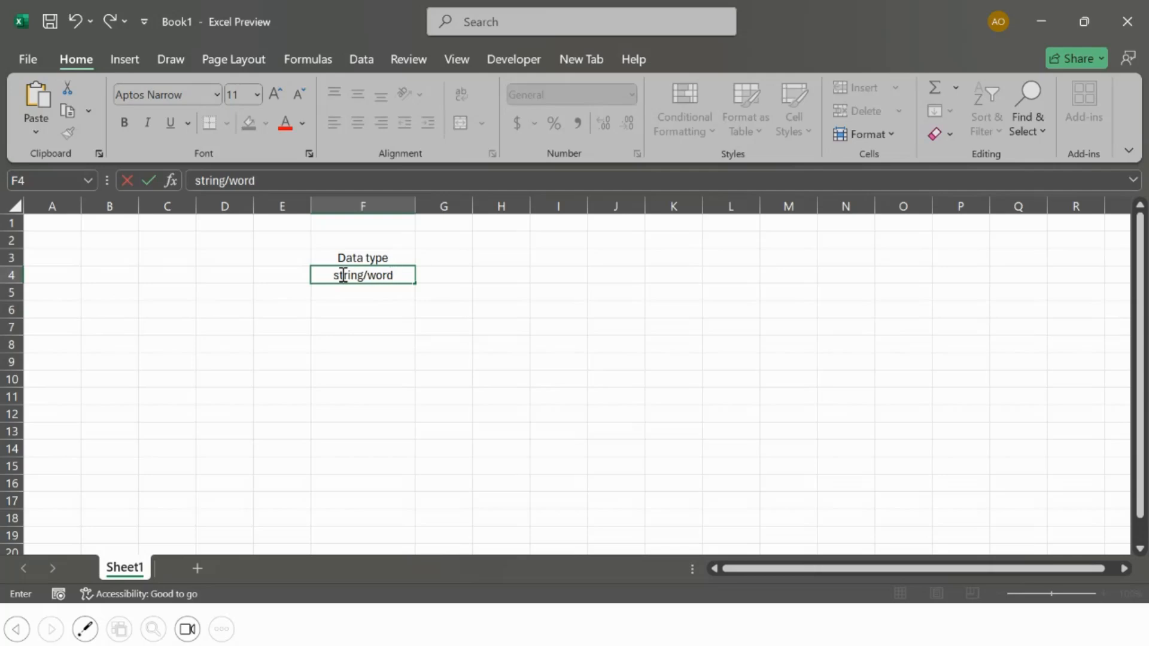
text(/se)
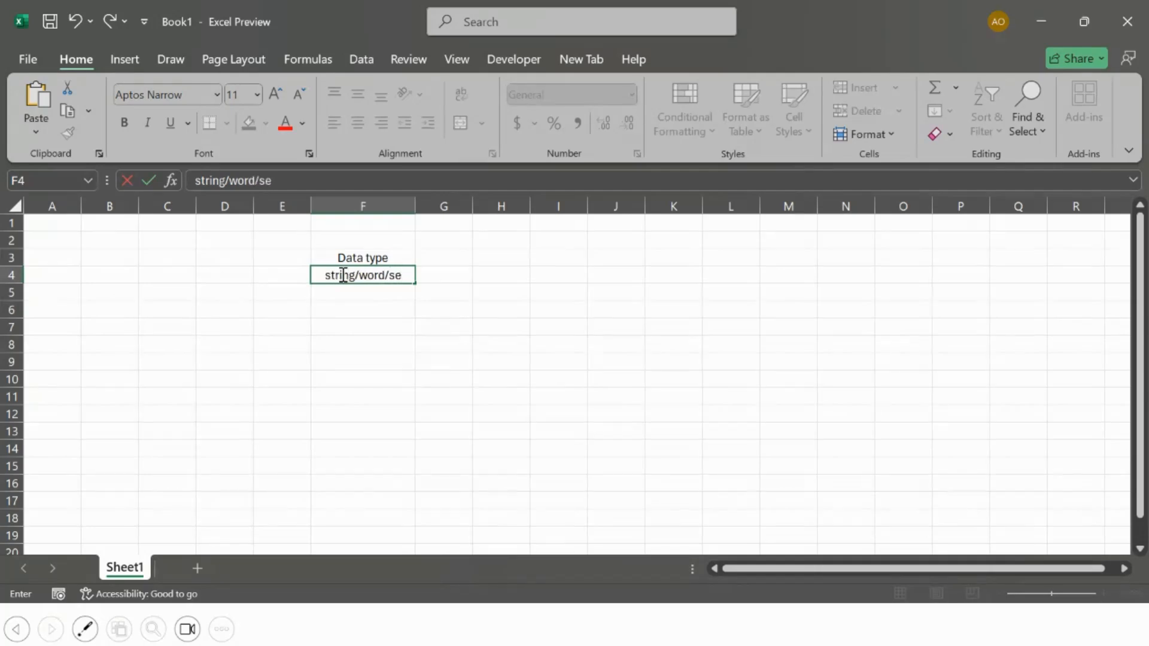
text(tences)
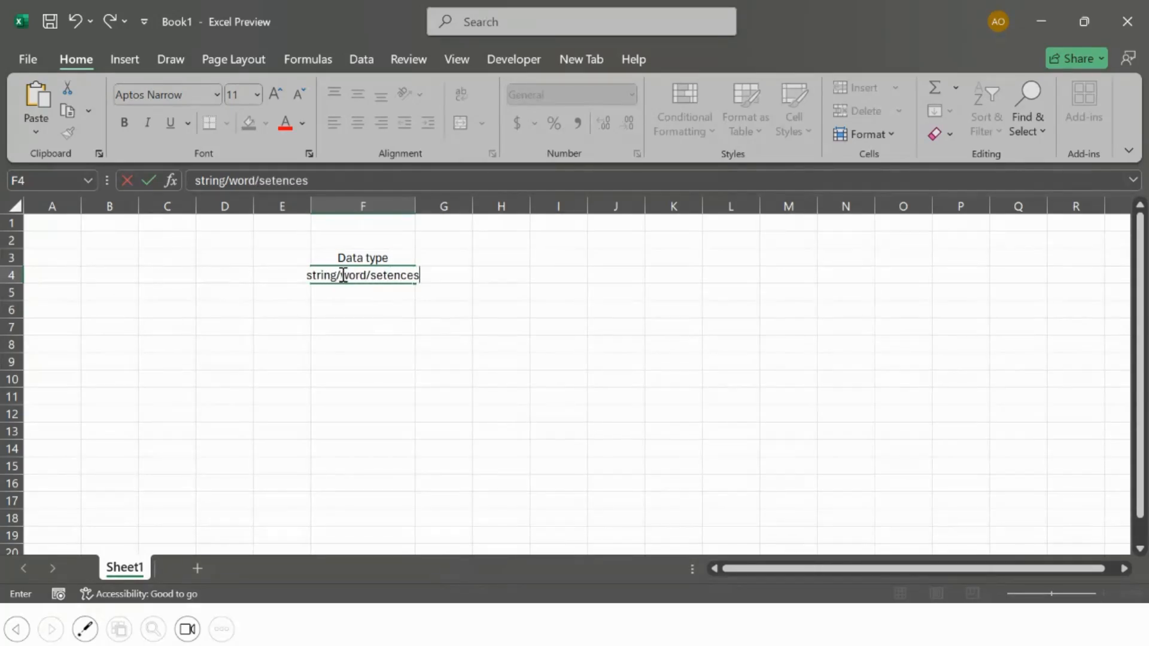
Widen column F to fit its text and fill the Data type header cell with yellow.
click(422, 205)
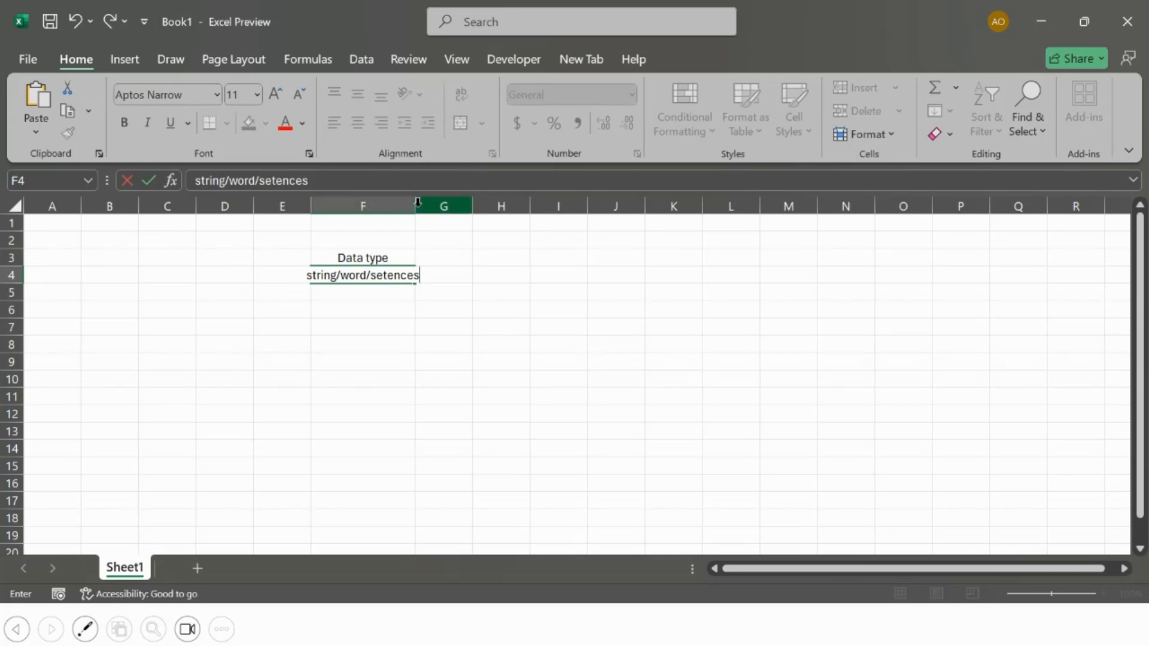
drag(416, 206, 491, 206)
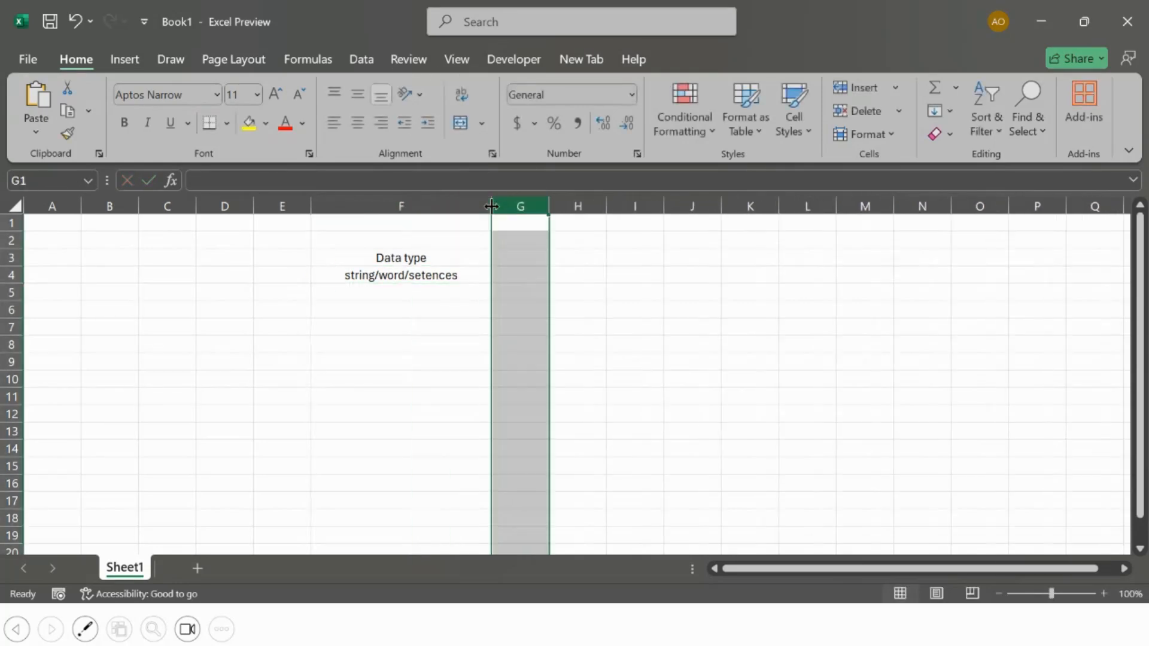
click(436, 259)
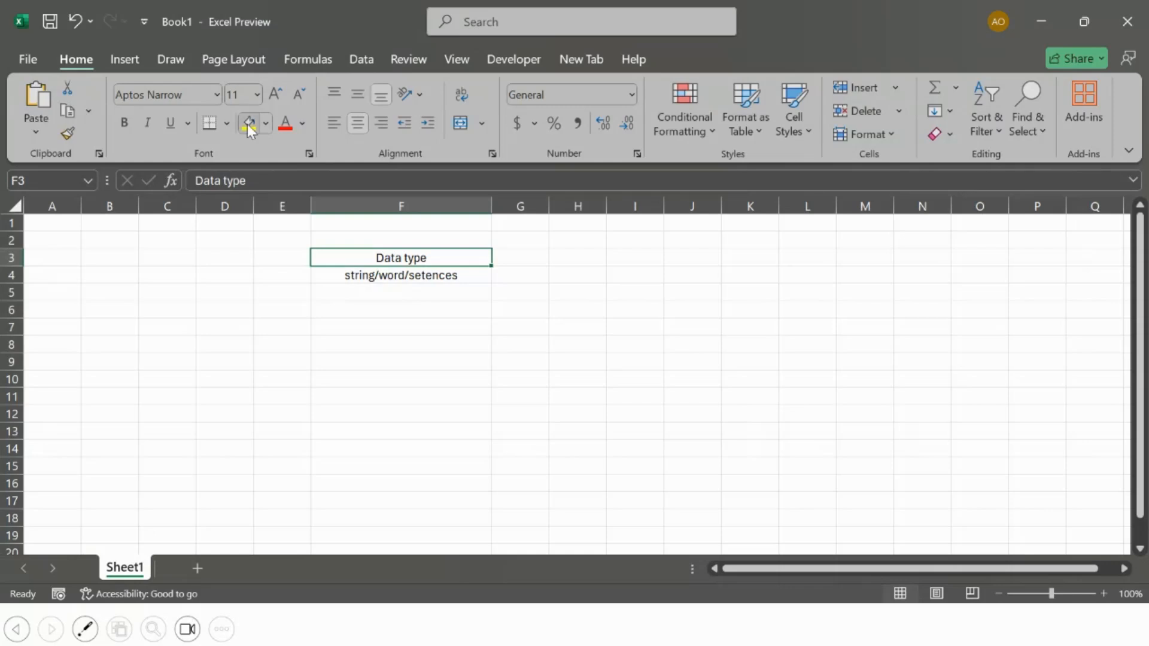
click(247, 124)
click(543, 260)
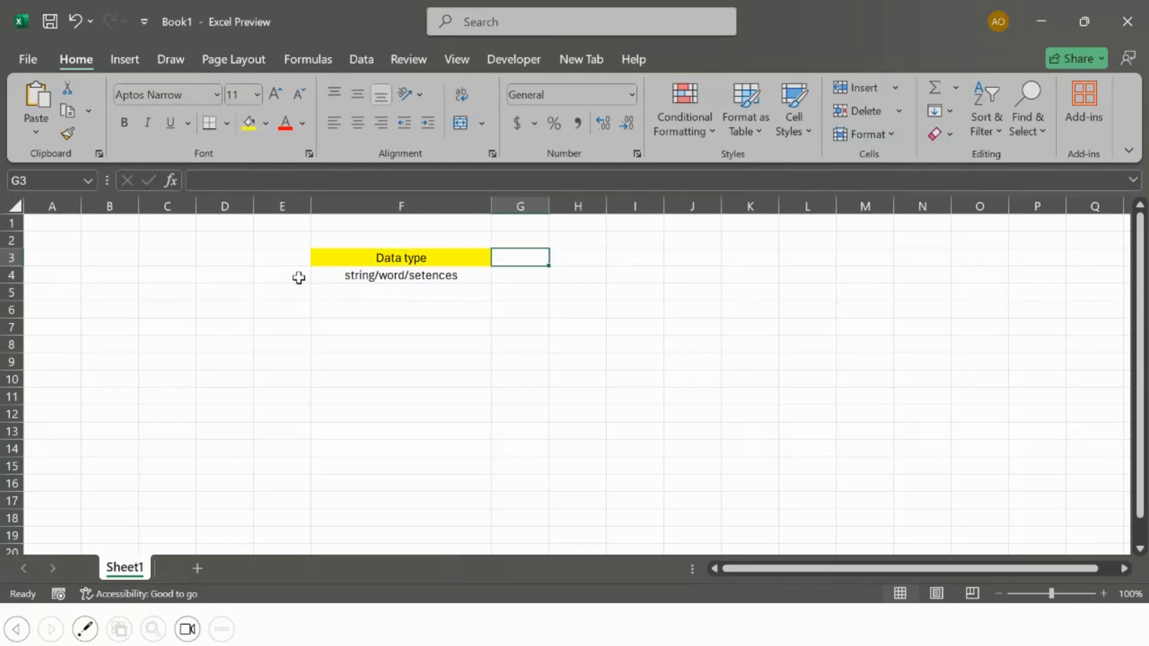
Number the string entry 1 in cell E4 and increase the height of row 4.
click(299, 276)
text(1)
key(Return)
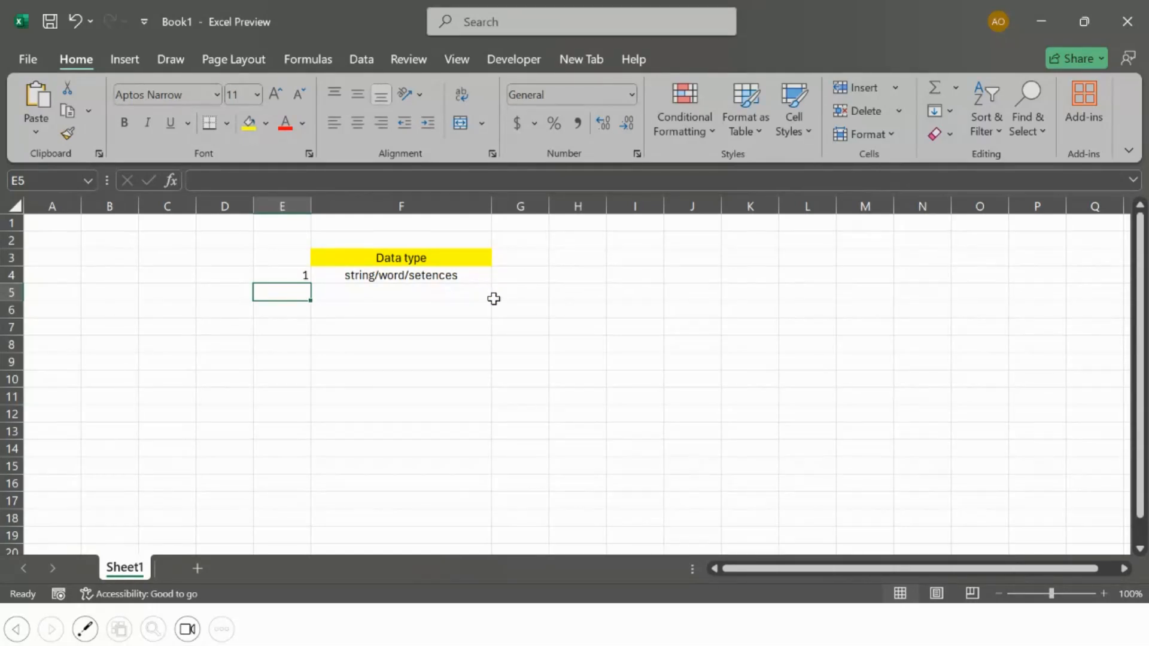
click(442, 277)
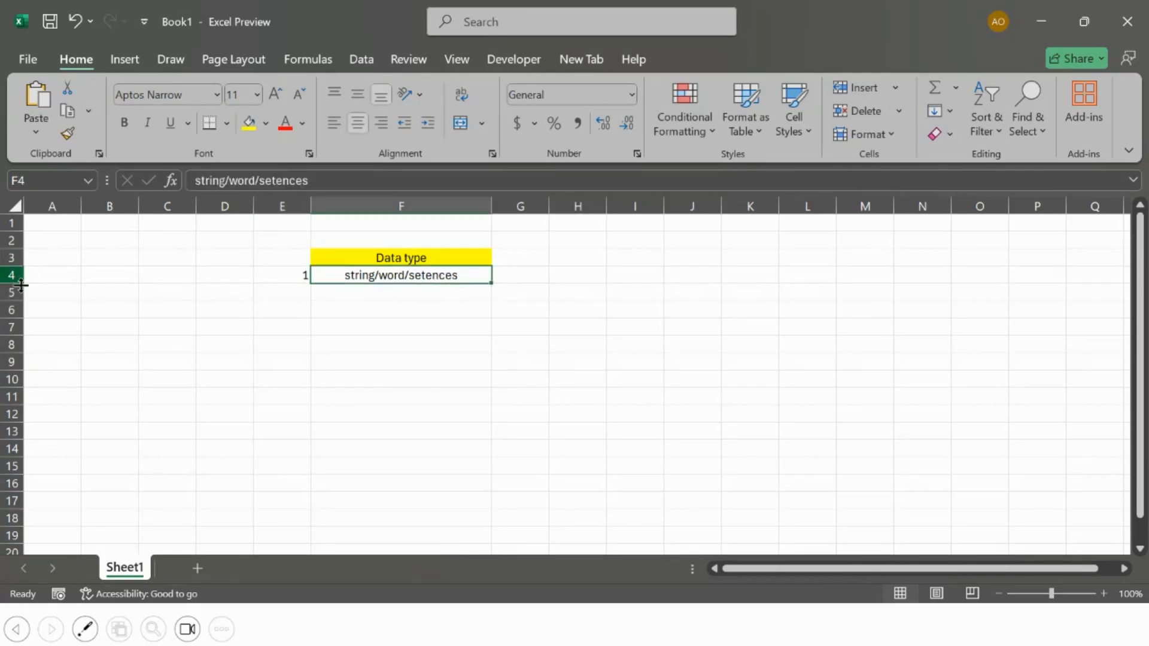
drag(22, 283, 22, 307)
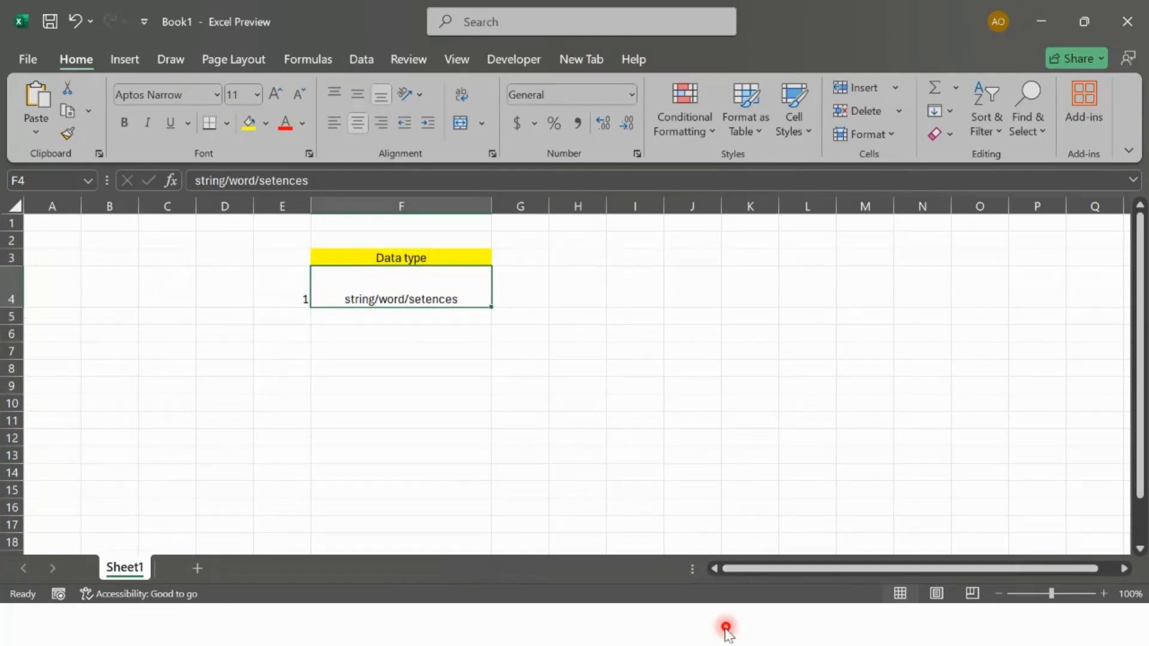
Switch to Chrome to look through the car listings in the Jiji cars Challenge spreadsheet, and return to the Excel workbook.
key(super)
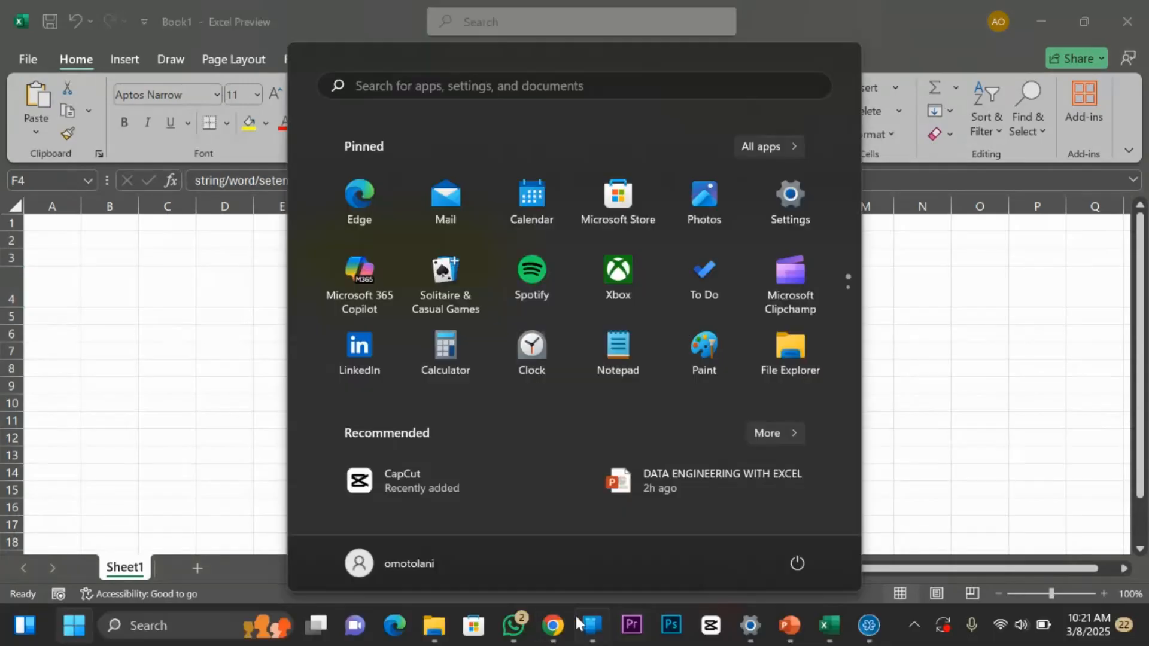
click(560, 626)
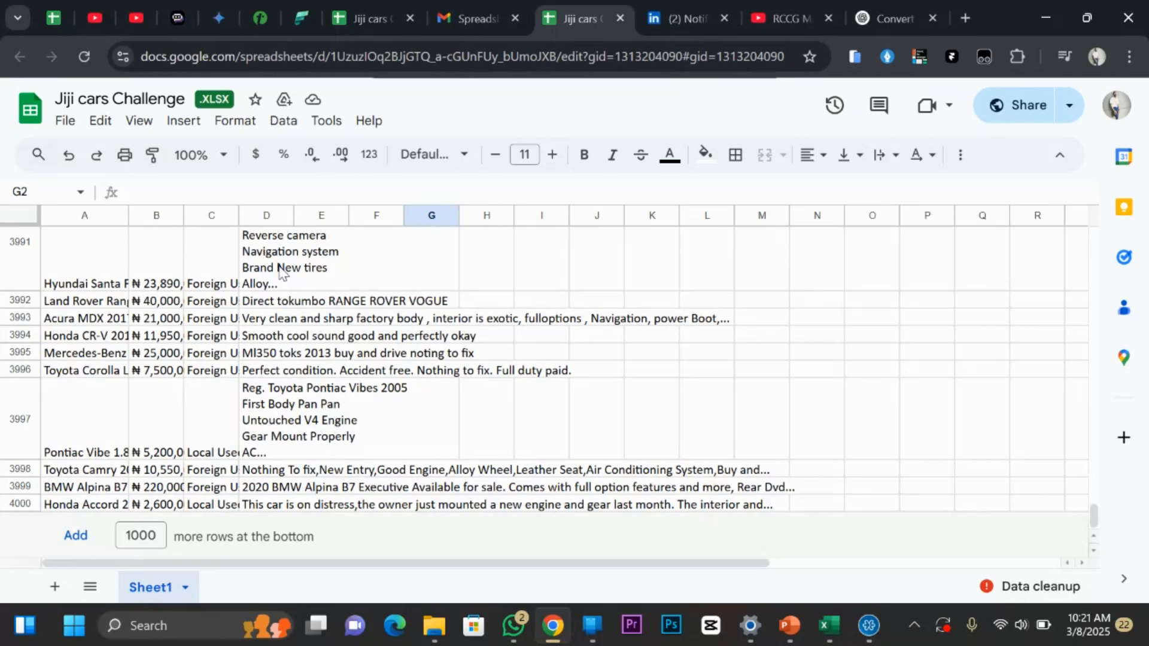
scroll(314, 278, up, 5)
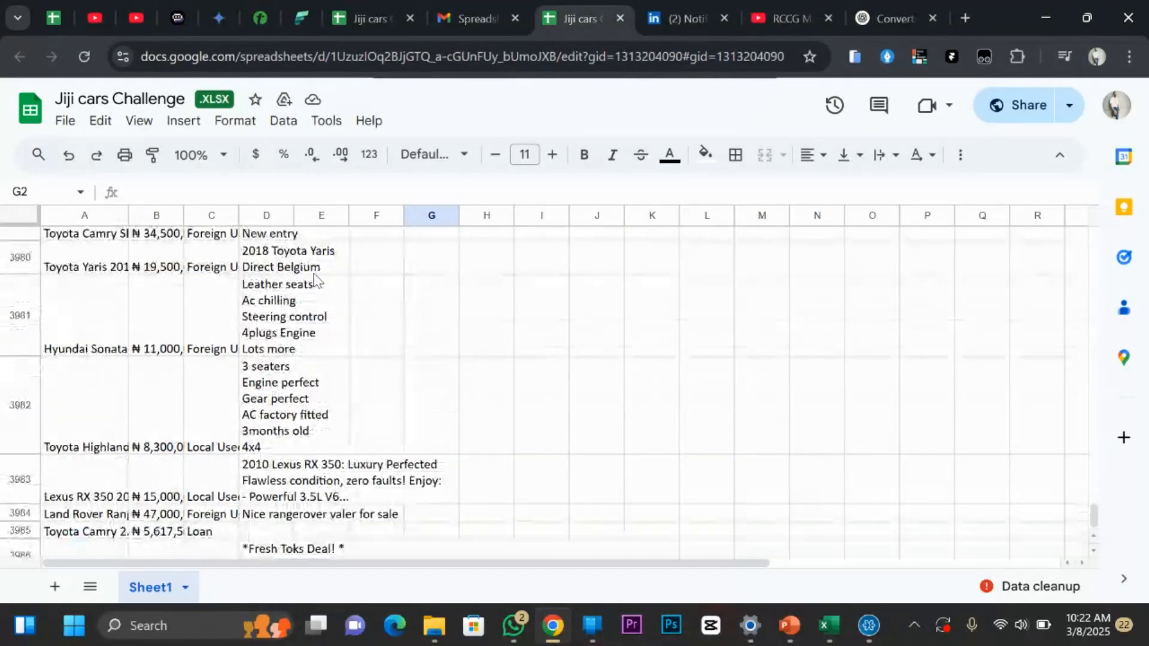
scroll(314, 278, up, 20)
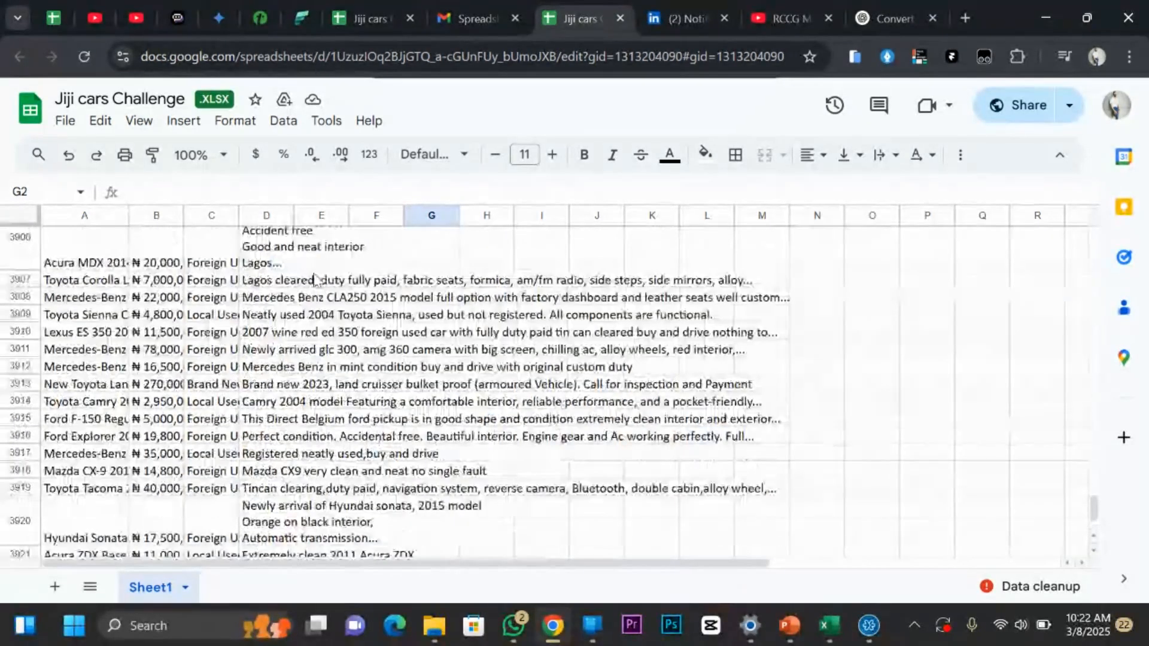
scroll(314, 278, up, 8)
drag(1086, 501, 1101, 209)
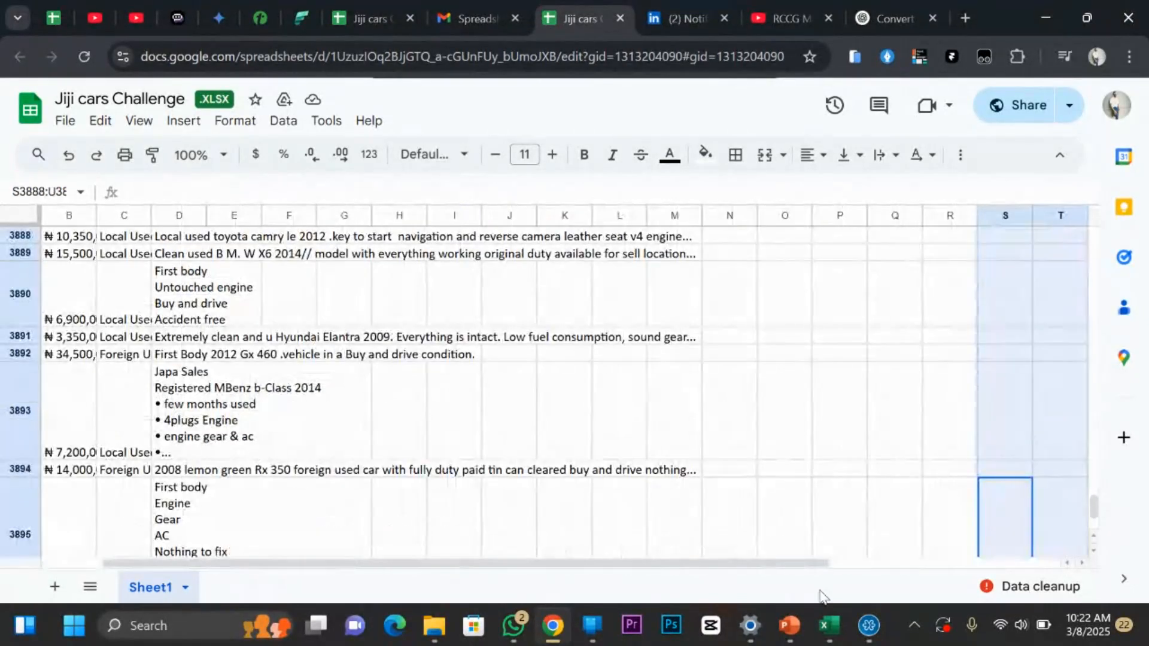
click(832, 623)
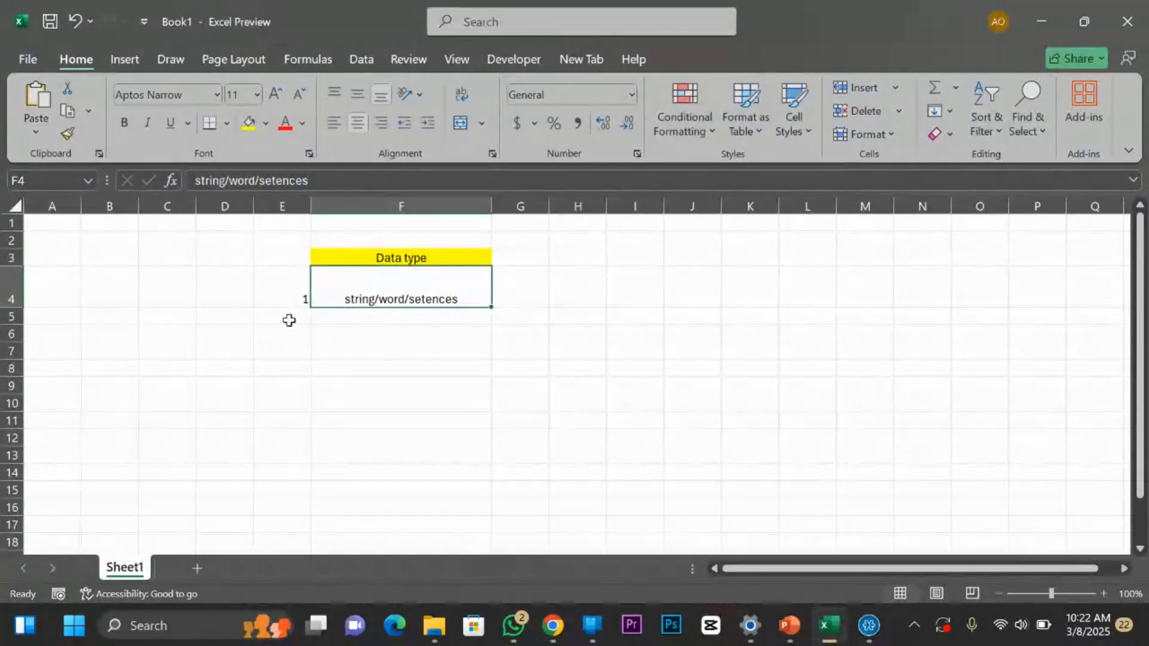
Add the second data type by entering 2 in E5 and "integar/numbers" in F5.
click(289, 320)
text(2)
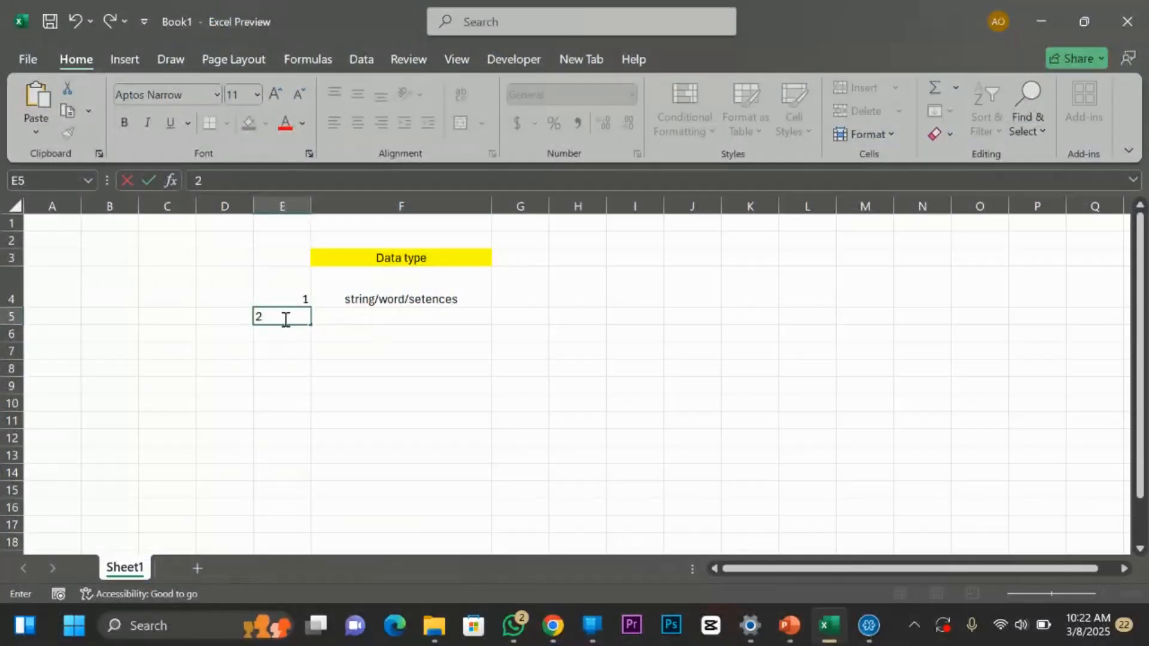
key(Return)
double_click(377, 315)
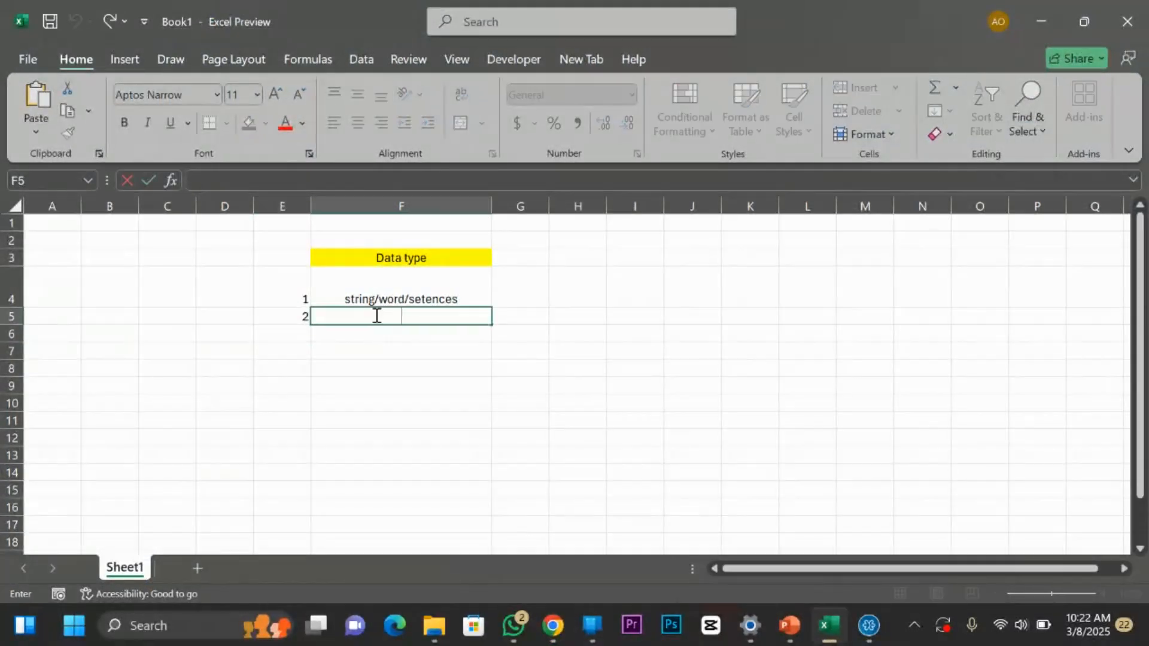
text(integar/numbers)
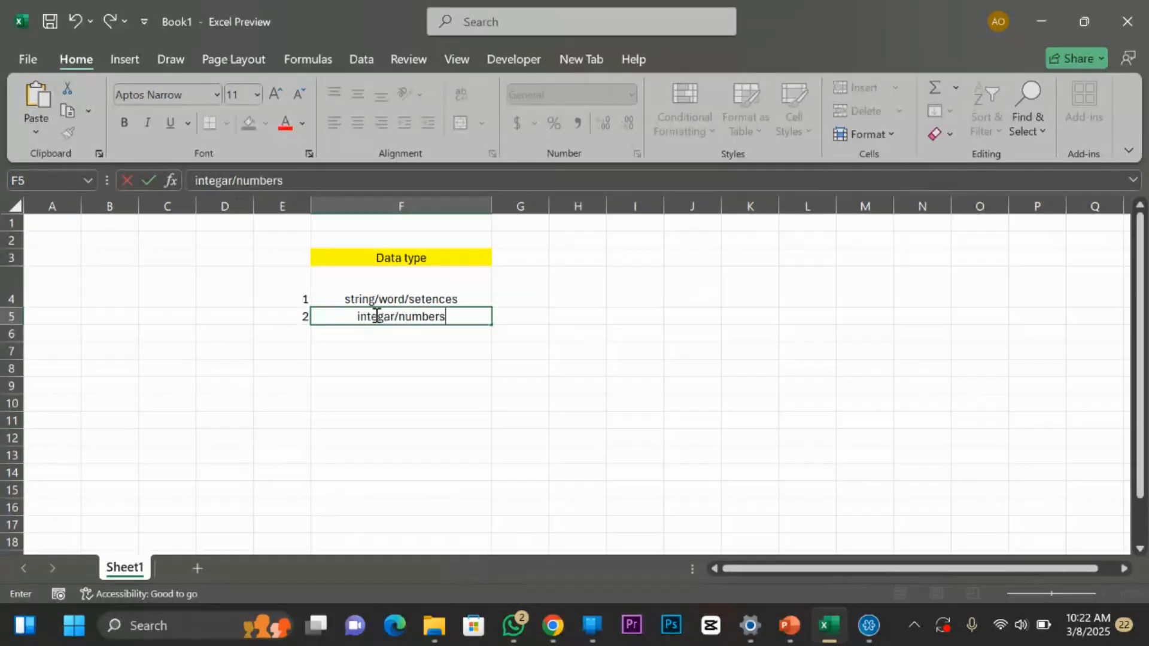
Increase the height of row 5 to space out the integar/numbers entry.
click(15, 322)
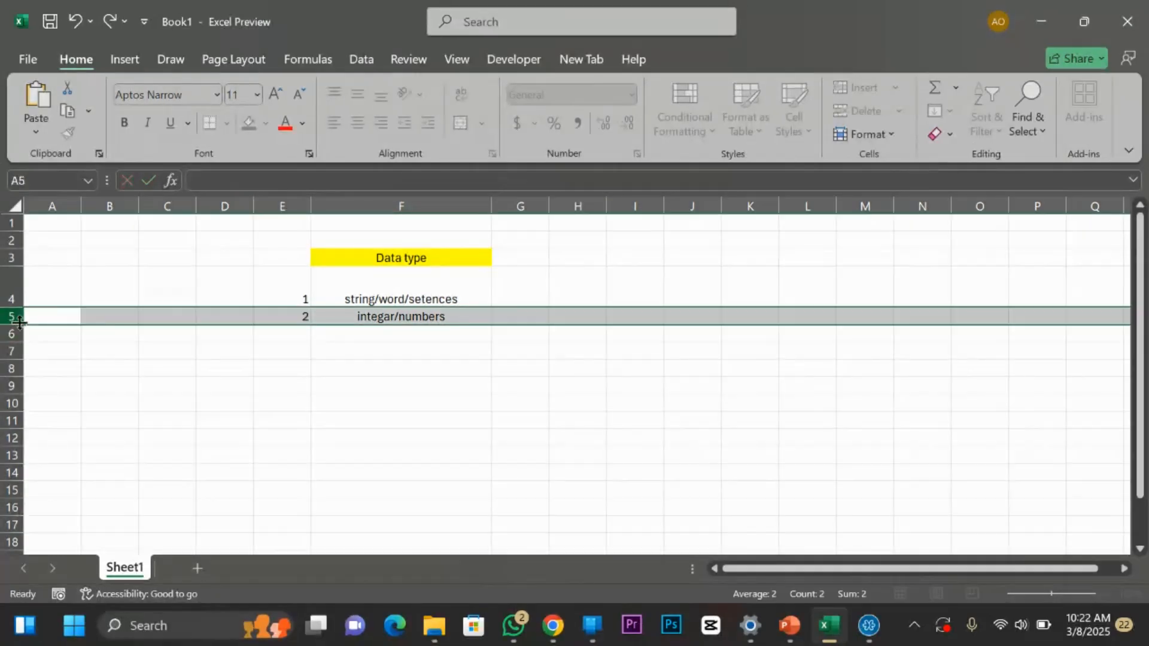
drag(22, 325, 36, 361)
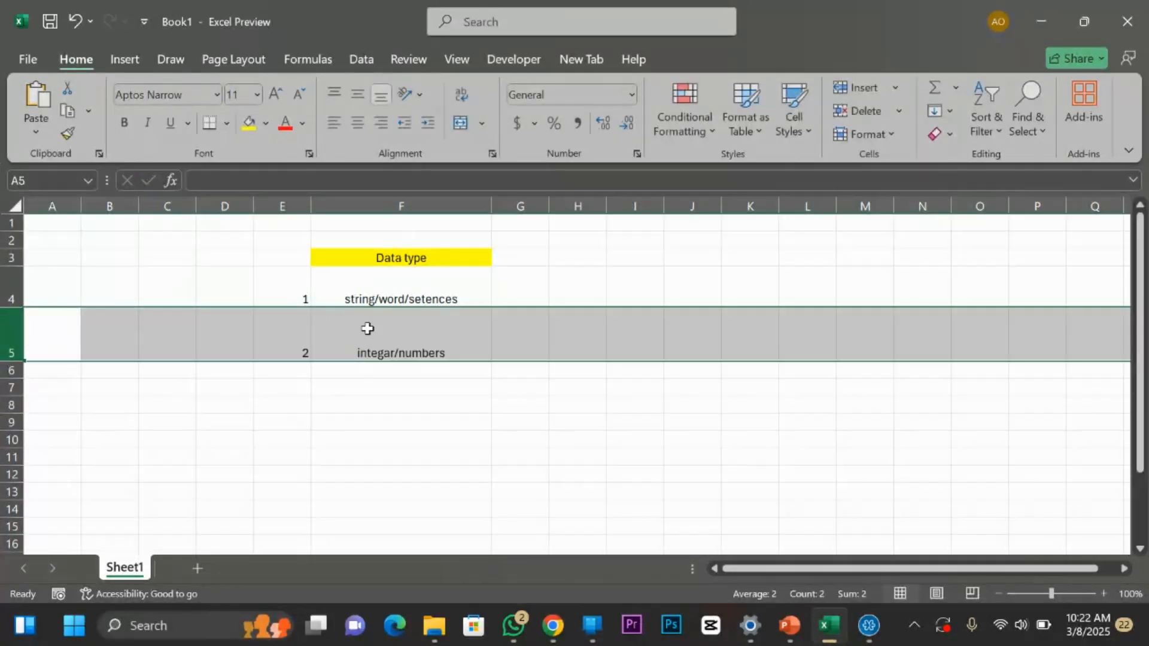
click(436, 345)
click(420, 302)
click(423, 357)
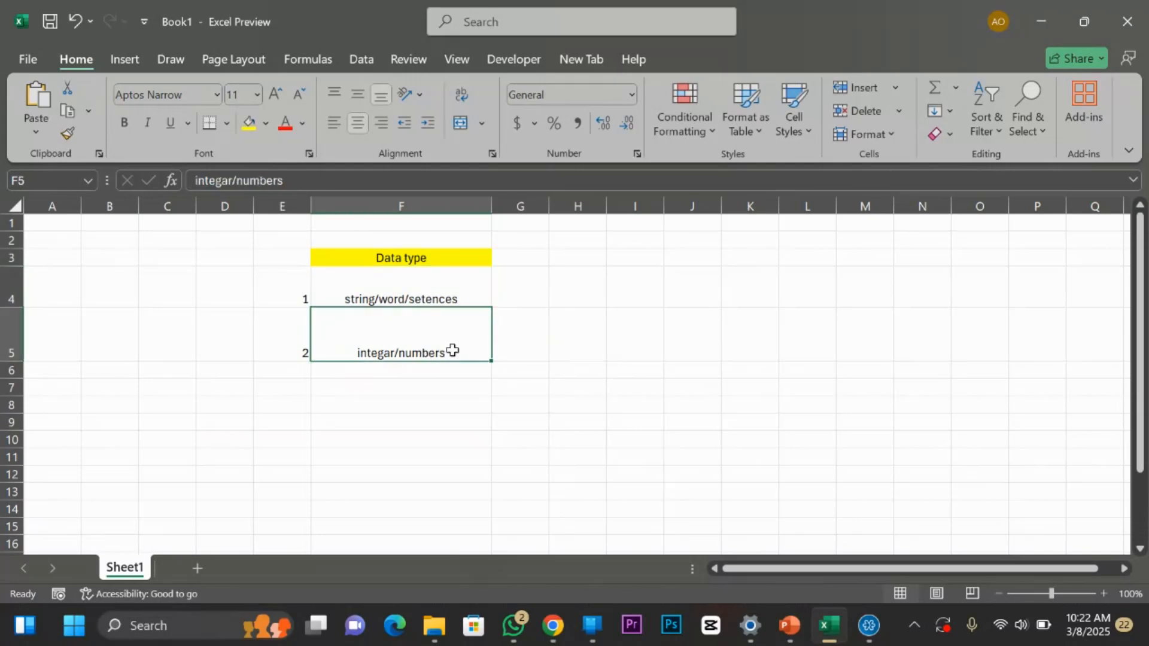
Enter the number examples "1, 32, 100, 500 etc" in G5 and widen column G to fit them.
click(497, 344)
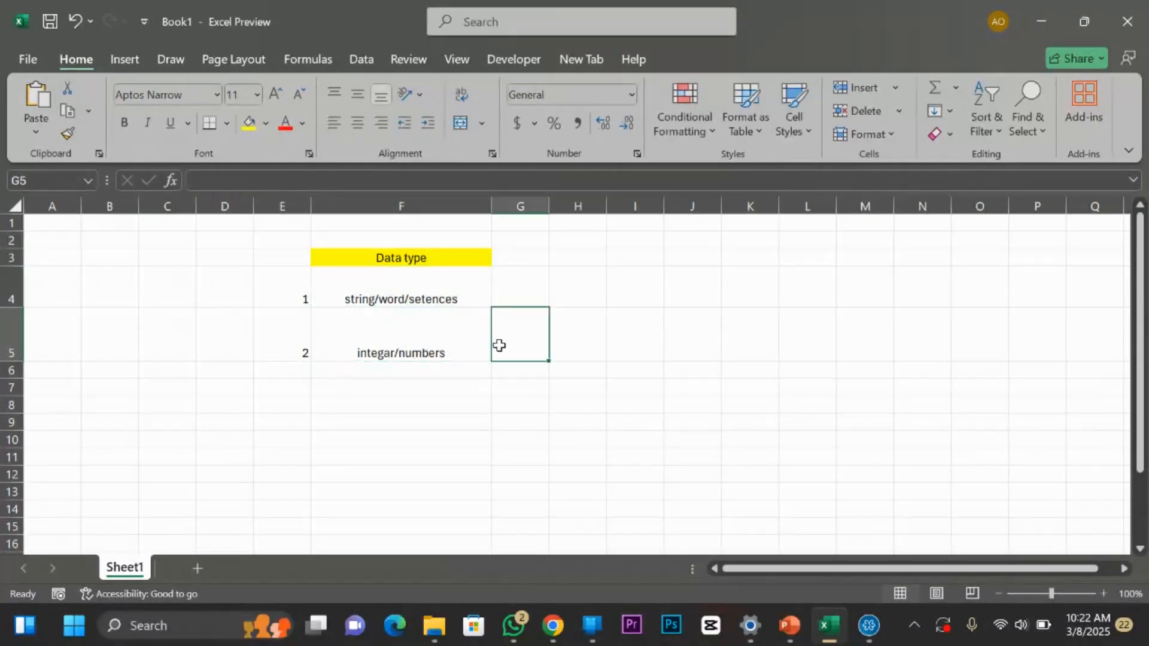
double_click(510, 345)
text(1,)
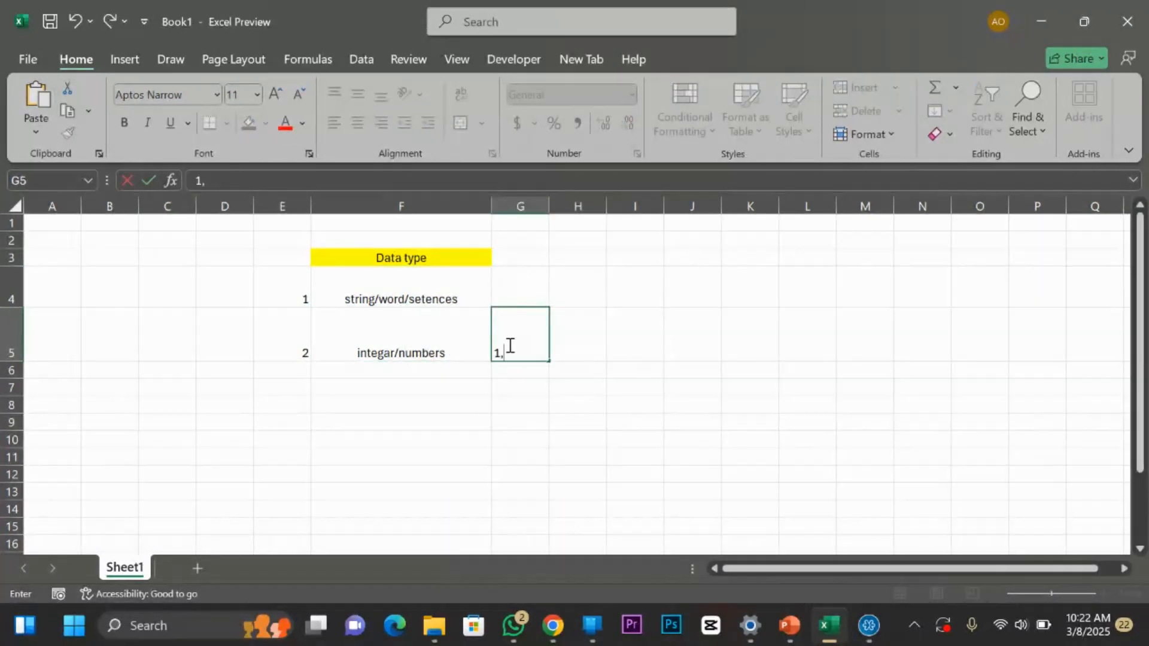
text( 32, 100, 500)
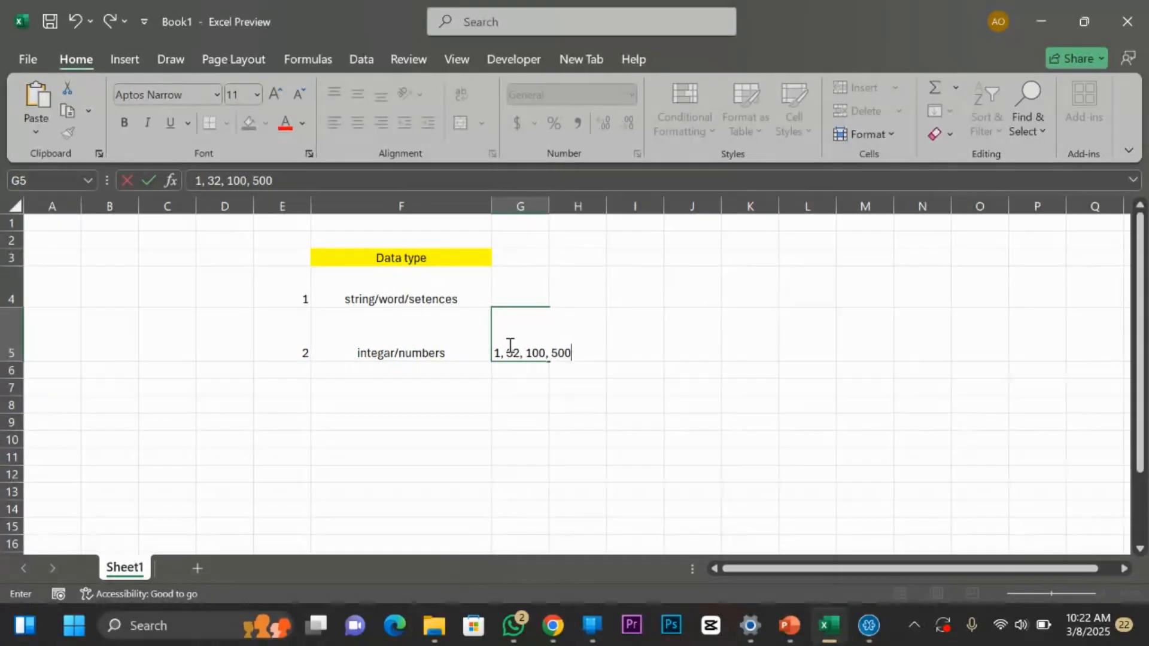
text( etch)
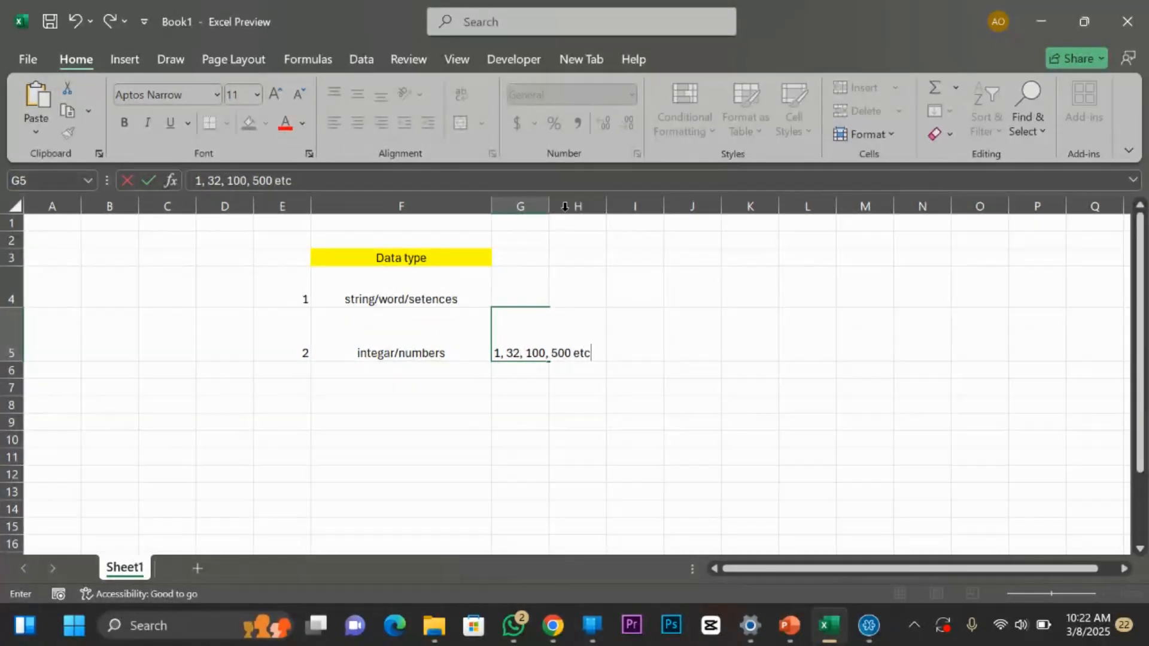
click(546, 207)
drag(550, 209, 657, 239)
Enter the string examples "I am a boy, car, toyota" in G4 beside the string/word/setences entry.
double_click(531, 295)
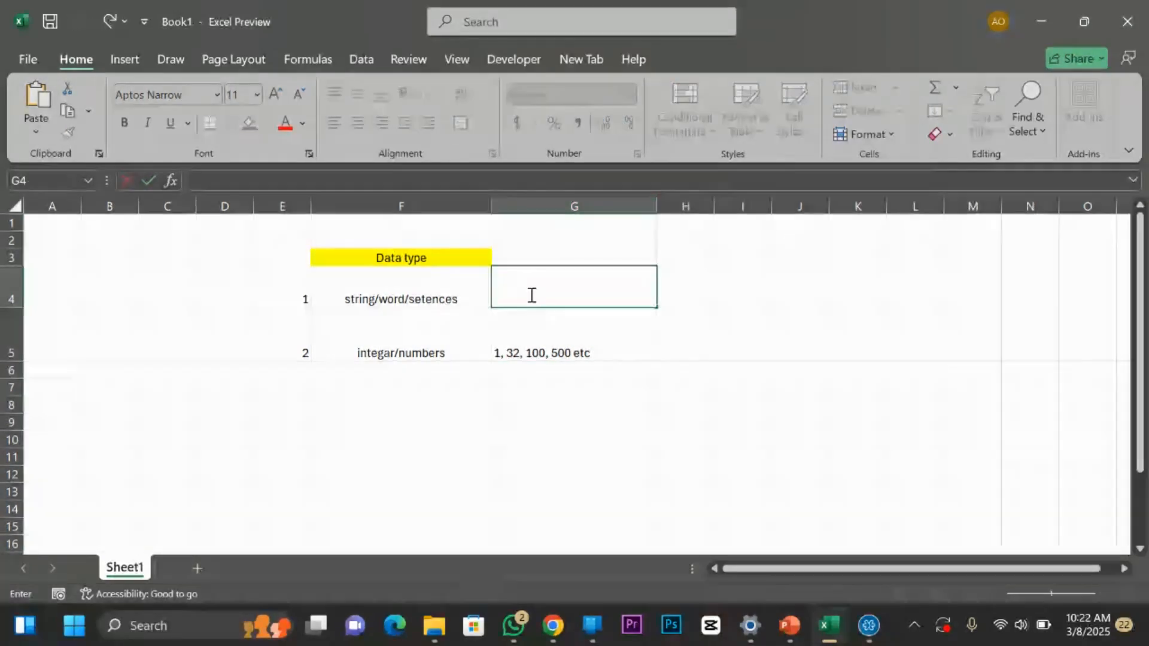
text(I am a boy)
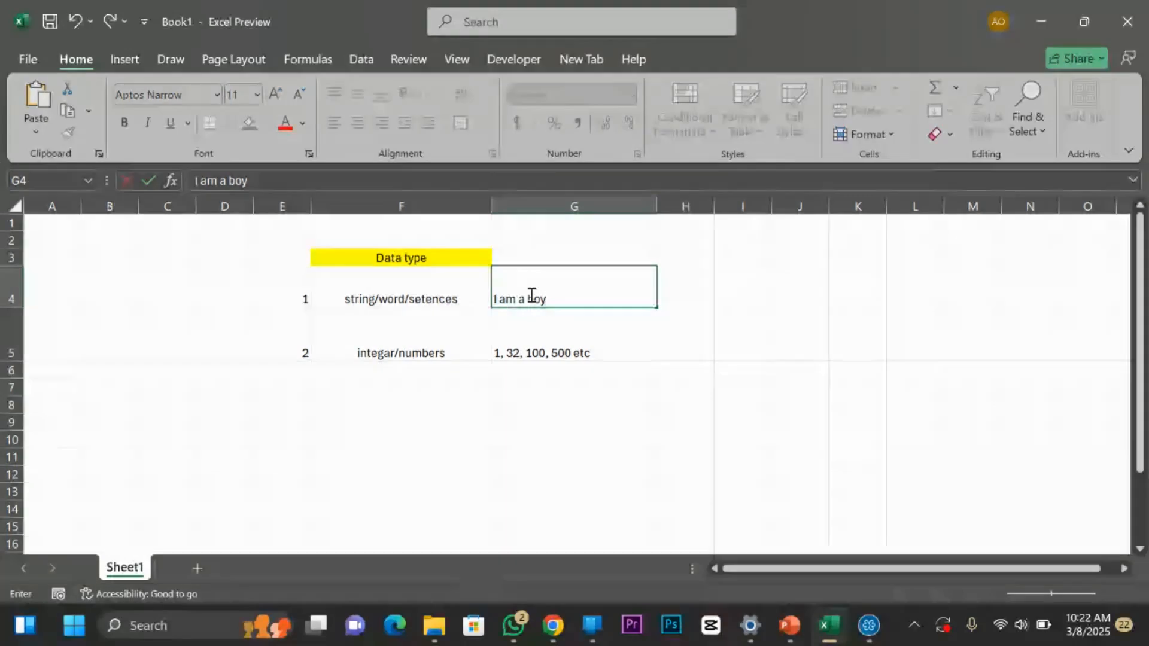
text(, car, )
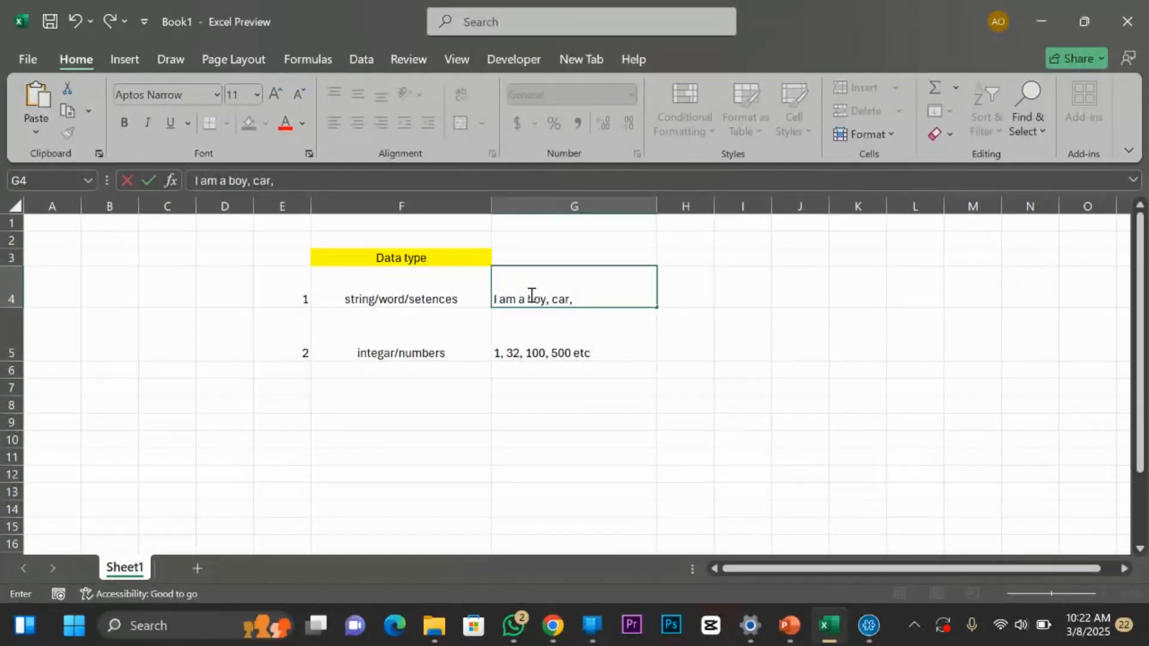
text(toyota)
click(449, 298)
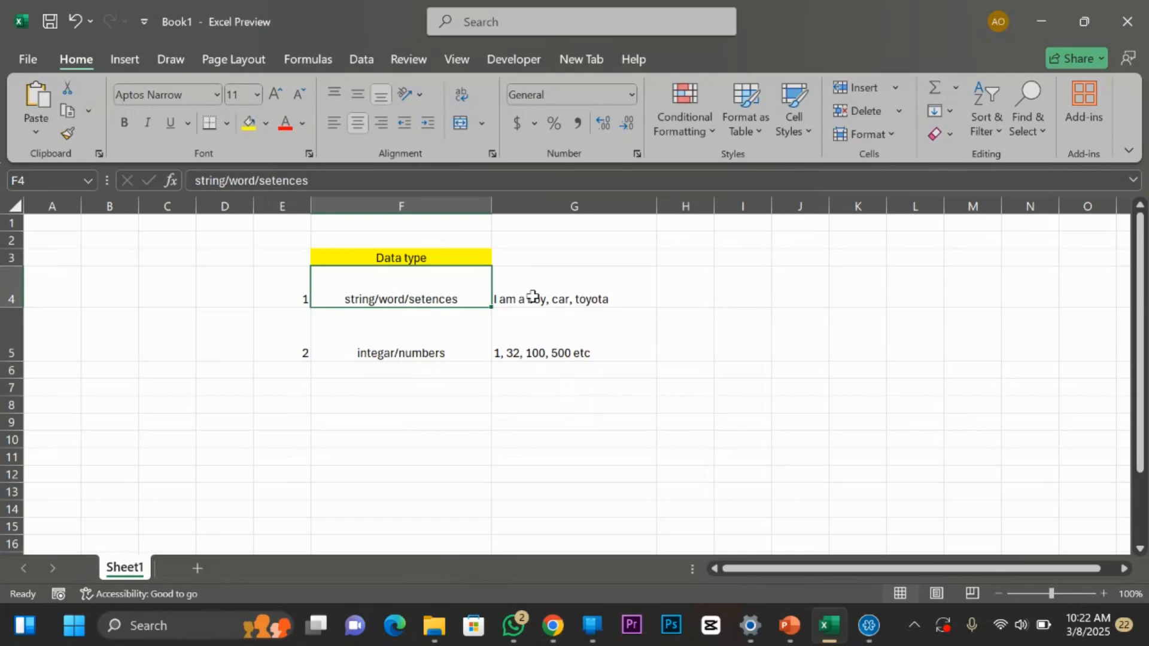
click(407, 354)
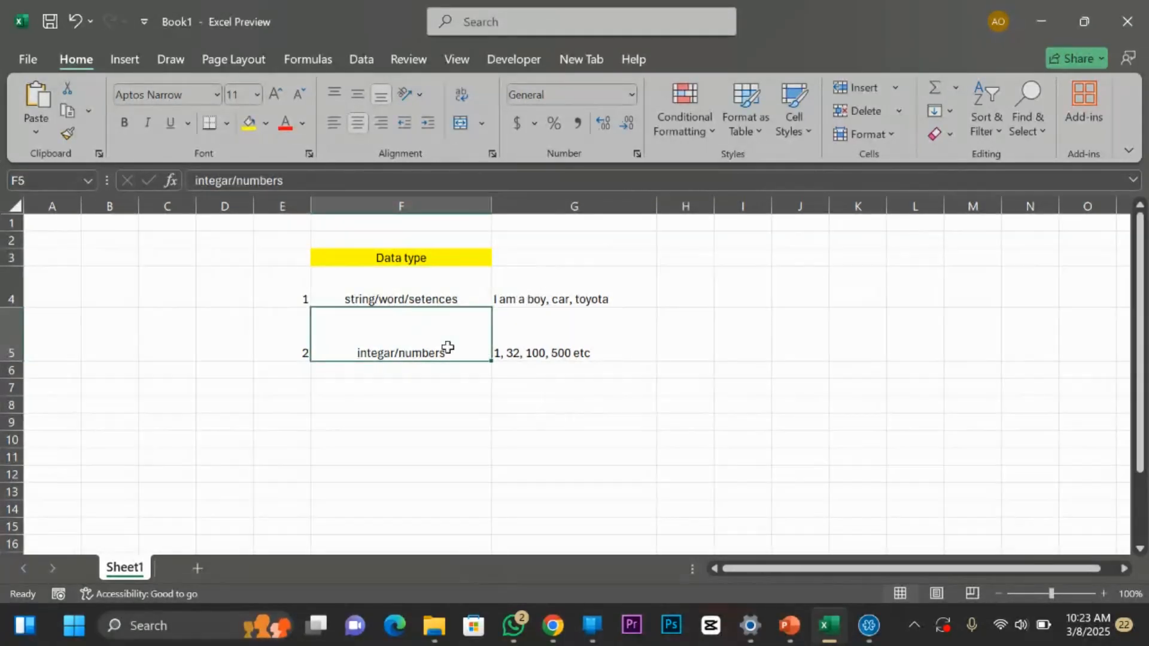
Increase the height of row 6 and add the third data type by entering 3 in E6 and "decimal" in F6.
drag(14, 378, 15, 421)
double_click(285, 401)
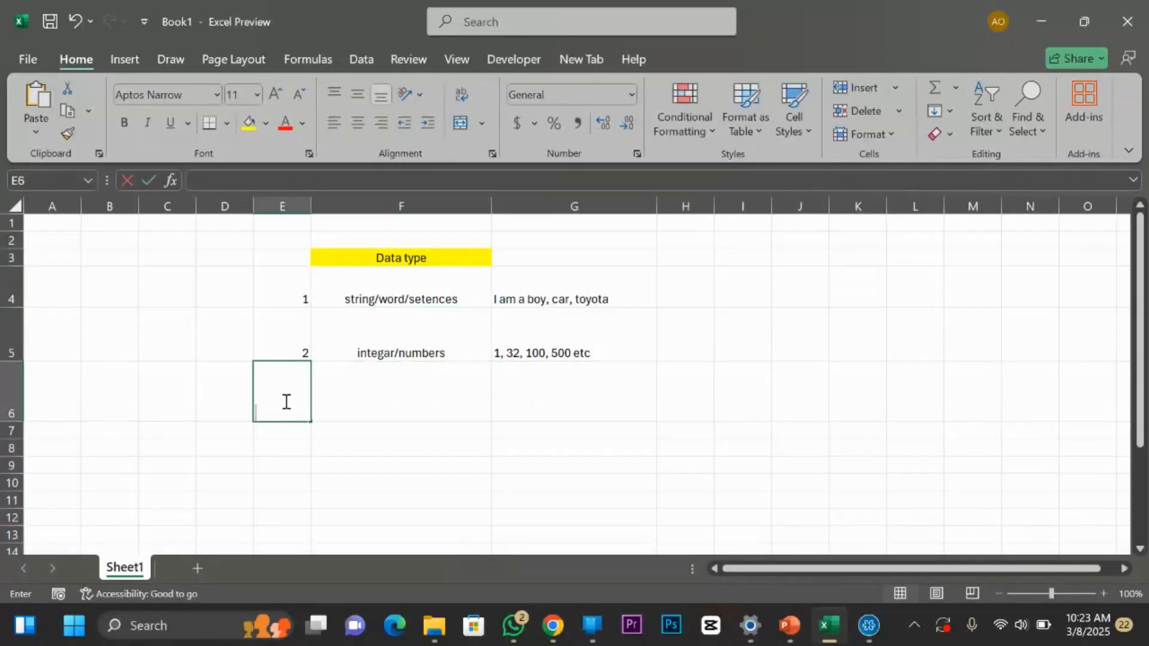
text(3)
double_click(403, 383)
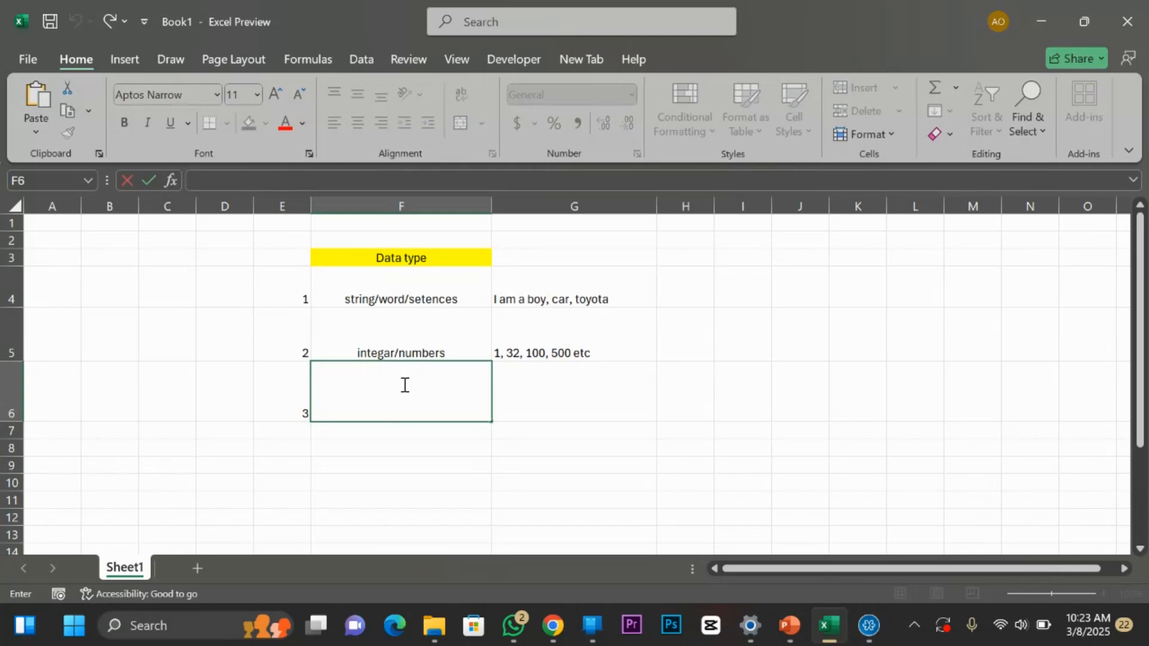
text(decimal)
Enter the decimal examples "1.23, 23.34, etc" in G6 beside the decimal entry.
click(541, 413)
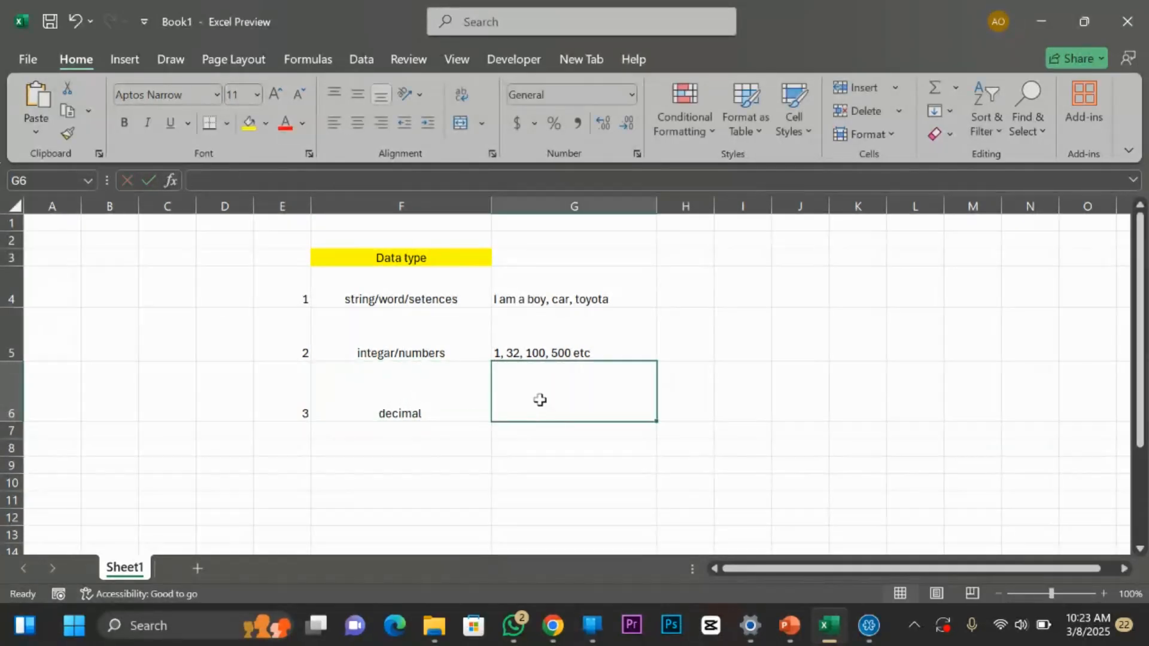
double_click(541, 400)
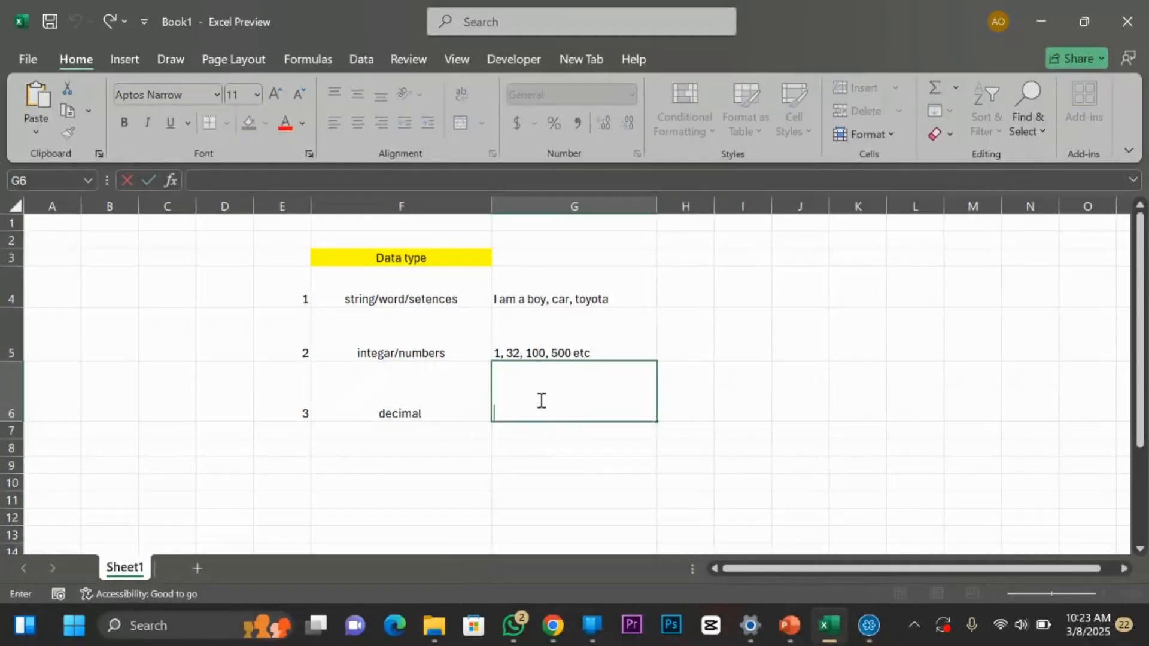
text(1.2)
text(3, 23.34,)
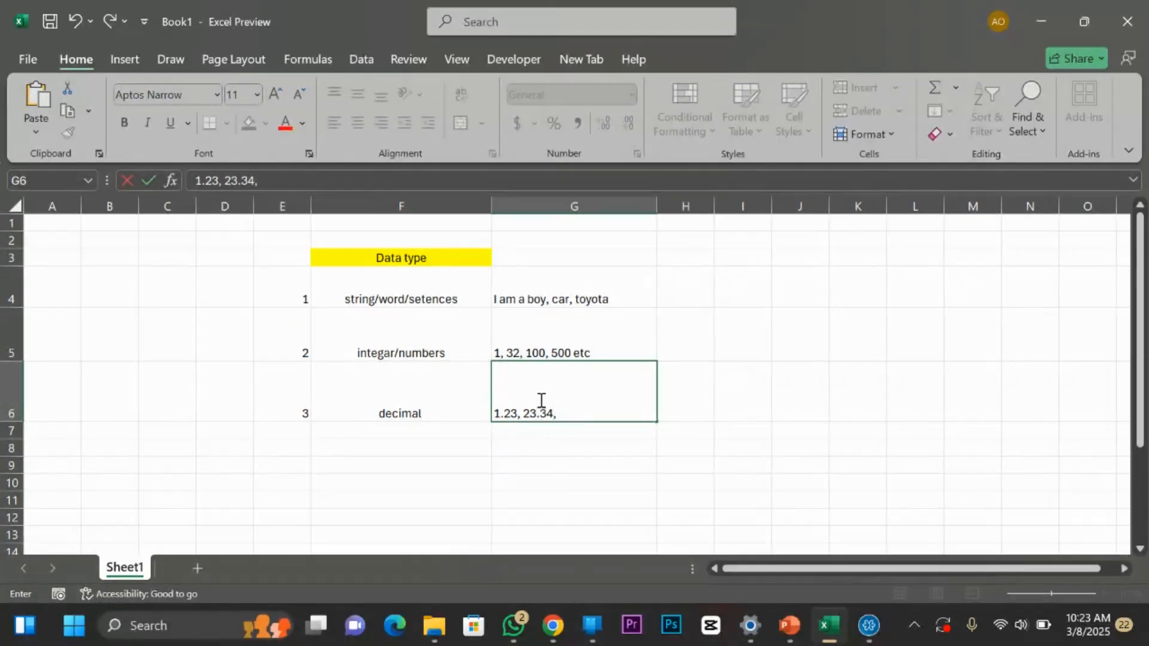
text( etc)
click(685, 357)
Number the fourth data type by entering 4 in E7 and increase the height of row 7.
scroll(318, 350, down, 2)
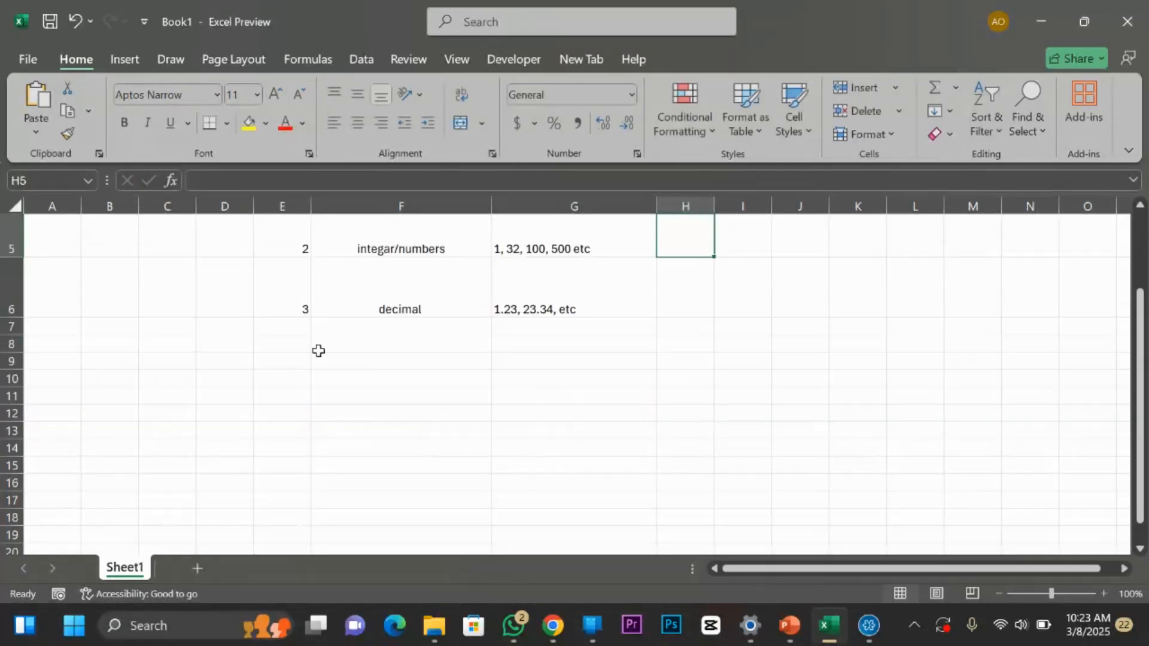
double_click(304, 326)
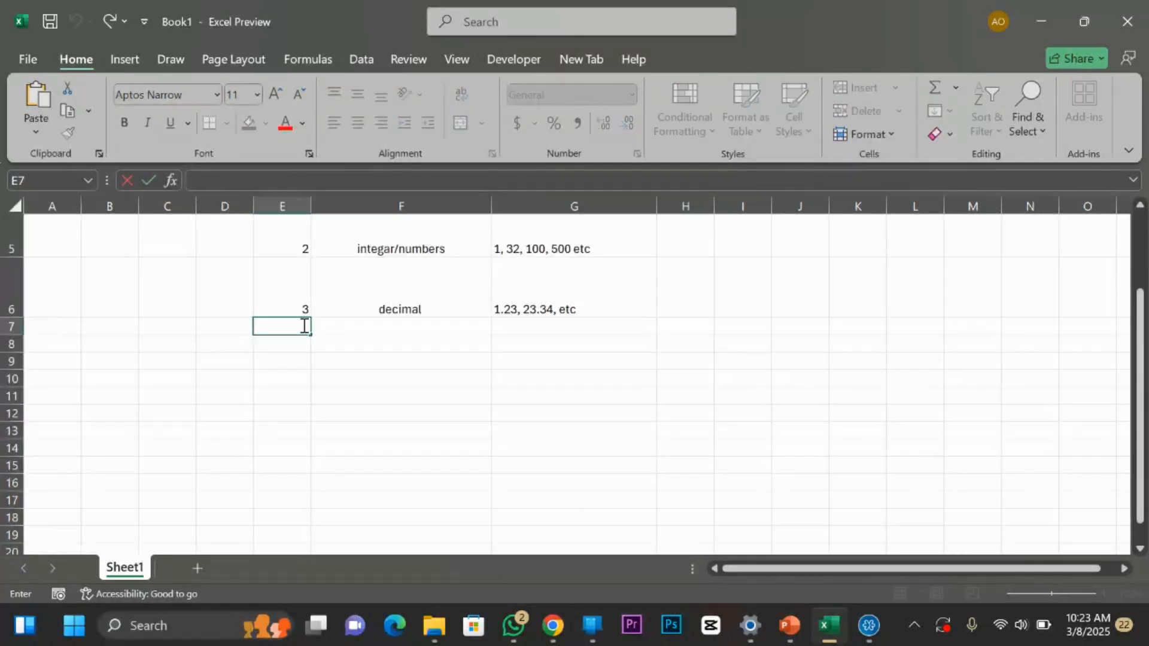
text(4)
click(313, 359)
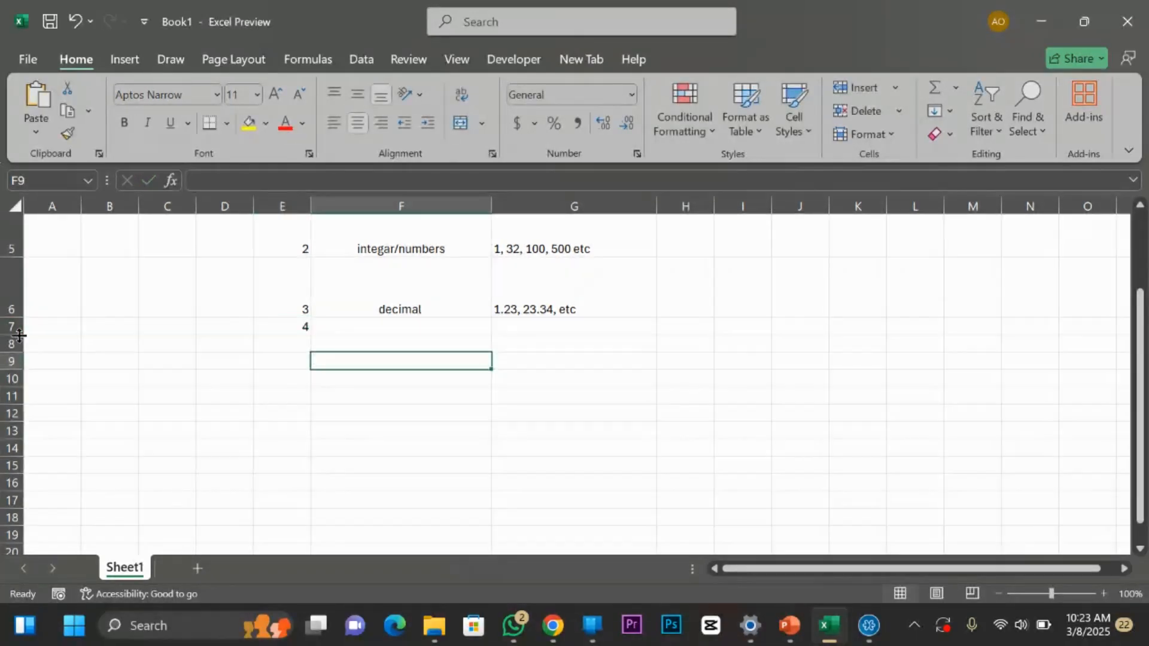
drag(20, 335, 20, 400)
Enter "datetype" in F7 as the name of the fourth data type.
scroll(369, 359, down, 1)
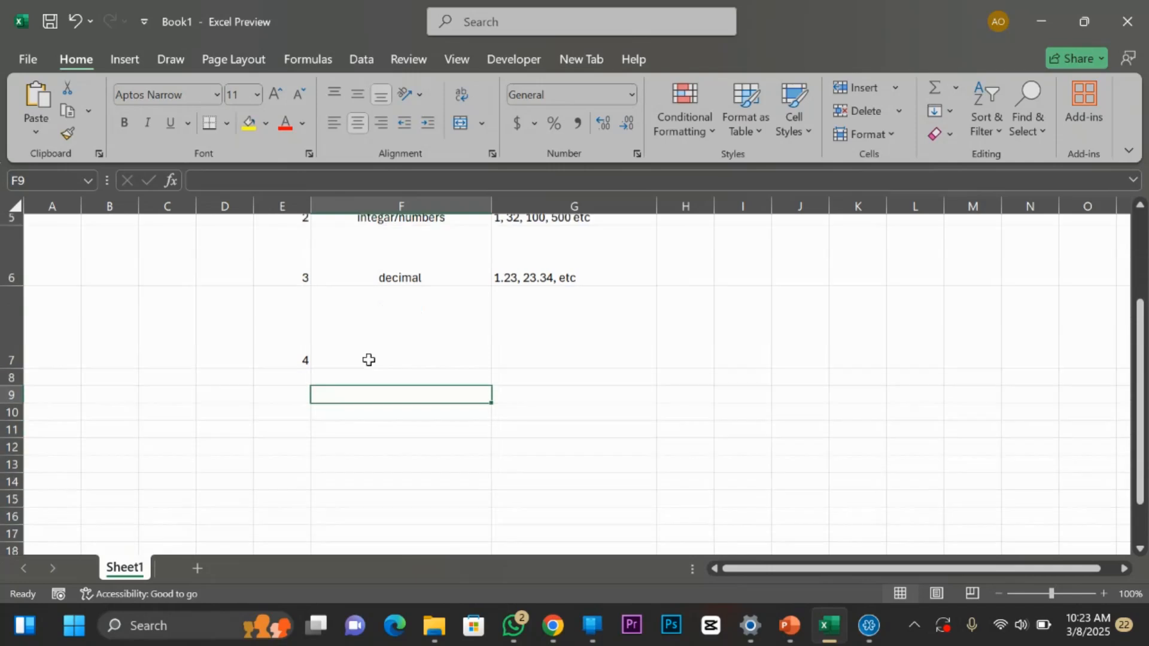
scroll(368, 359, up, 1)
double_click(369, 359)
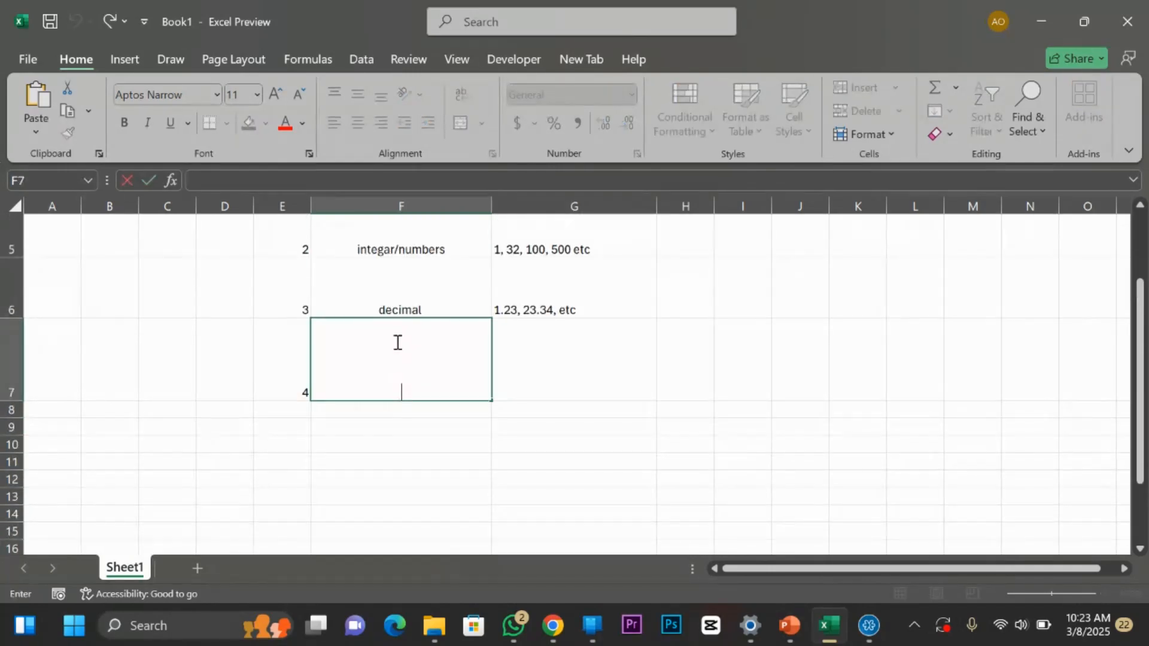
text(datetype)
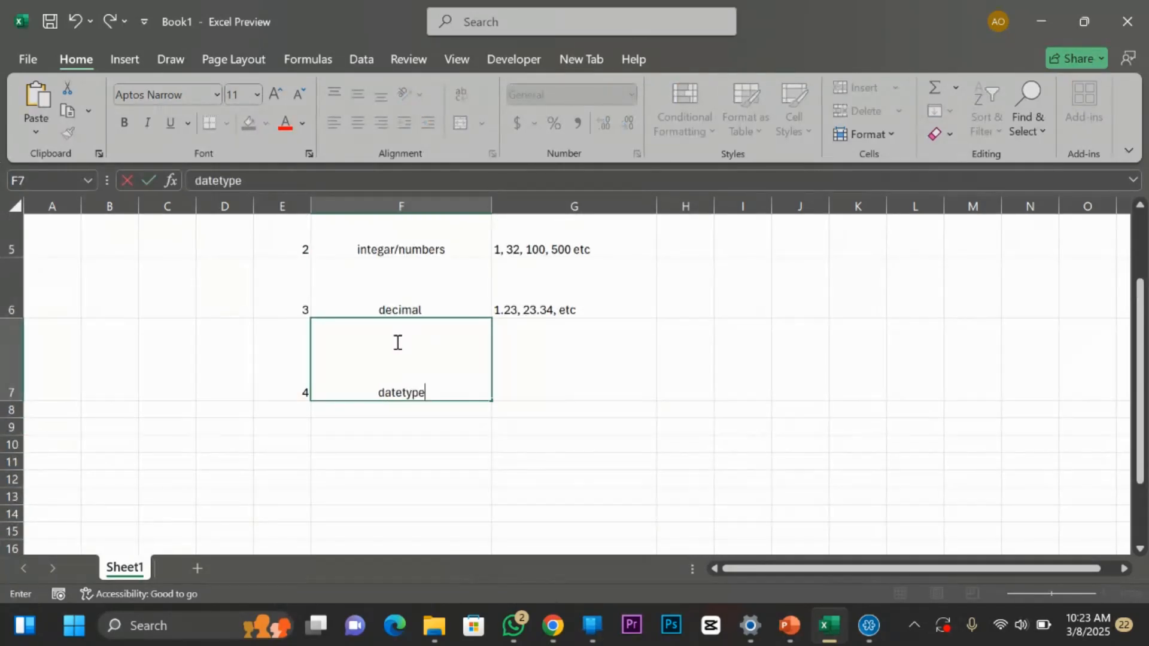
Enter the date example 2025/03/08 in G7 beside the datetype entry.
click(538, 374)
double_click(541, 374)
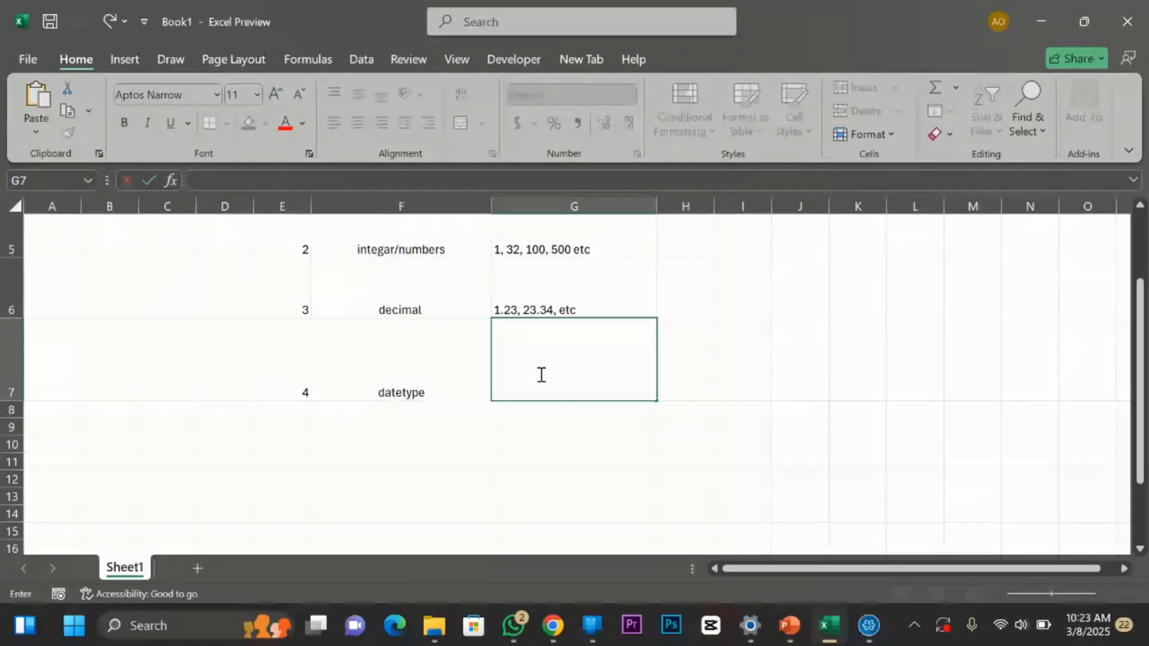
text(202)
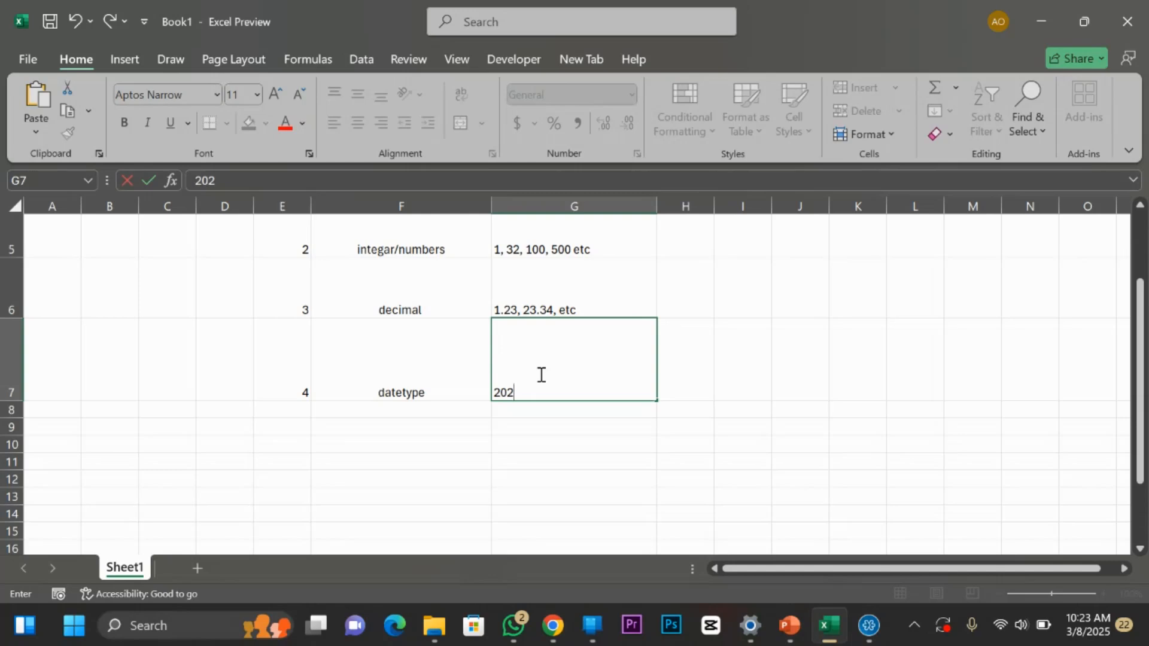
text(5/0)
text(3/08)
click(697, 308)
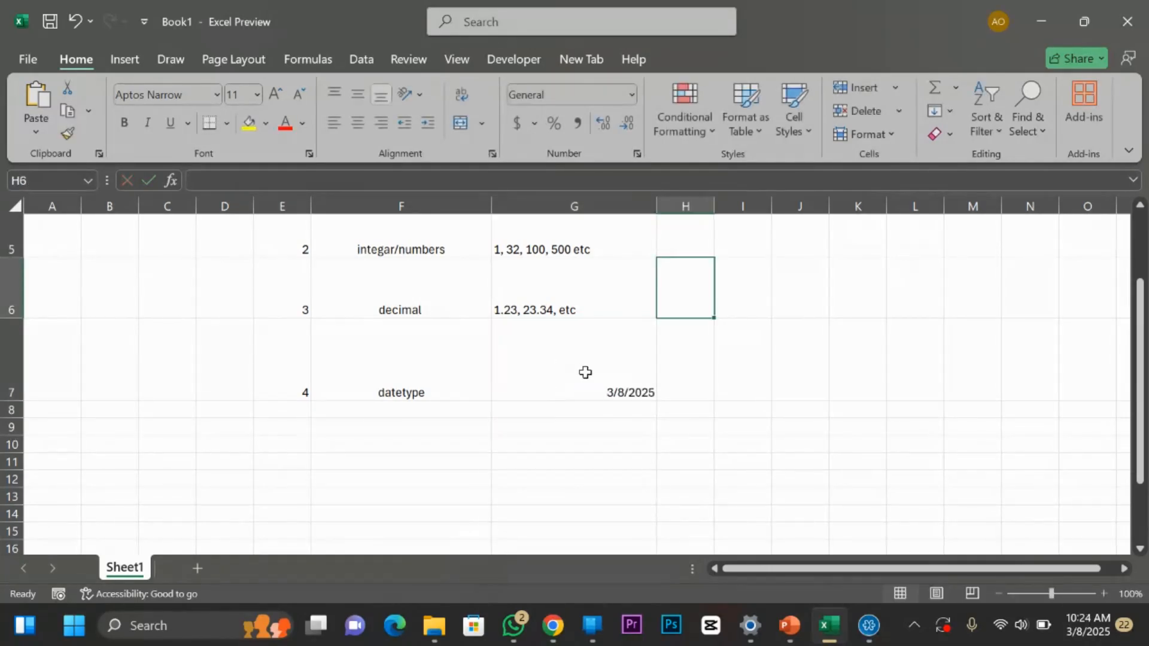
Center all the examples in column G horizontally.
click(583, 372)
scroll(555, 261, up, 2)
click(559, 206)
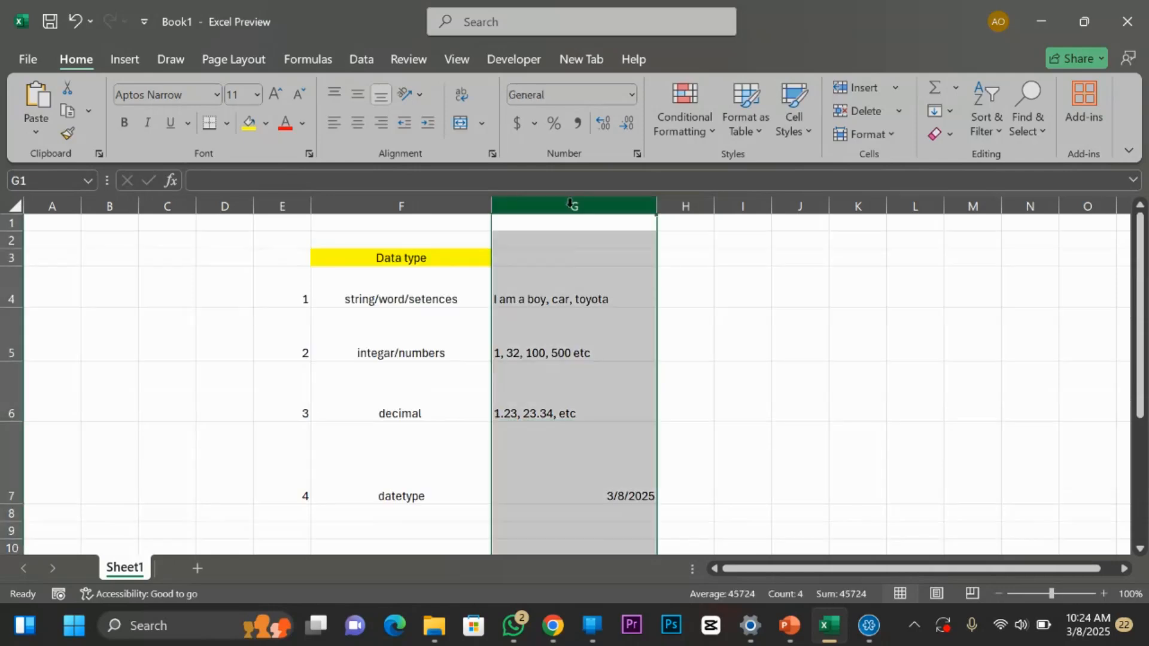
click(358, 123)
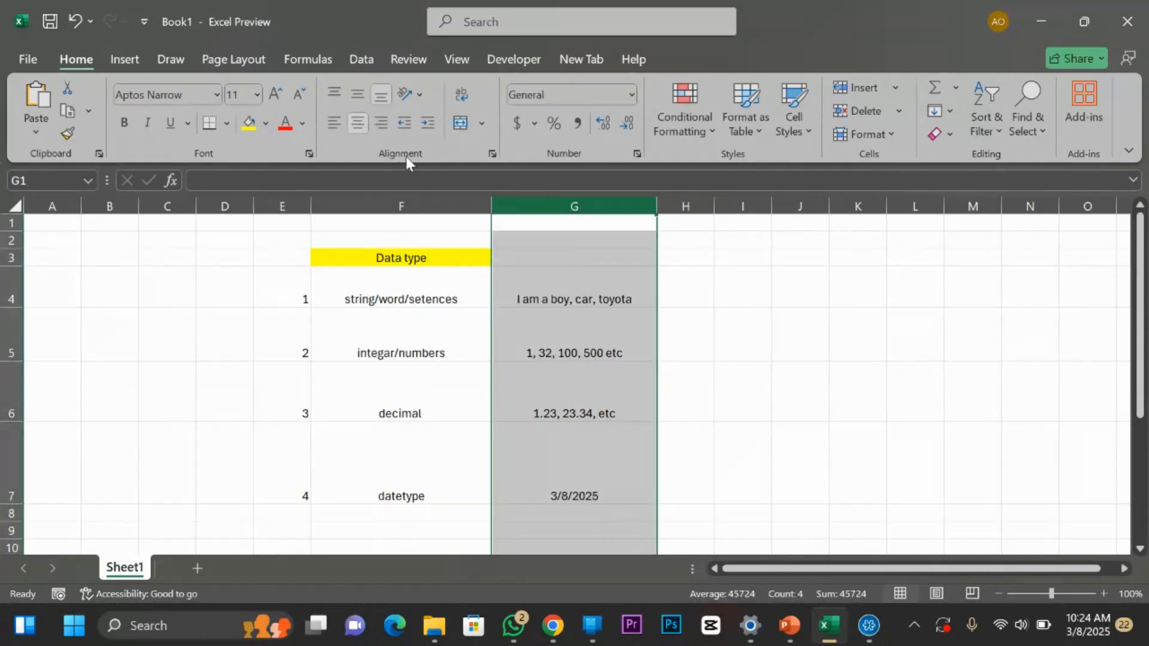
scroll(558, 335, down, 1)
scroll(577, 311, up, 1)
click(580, 320)
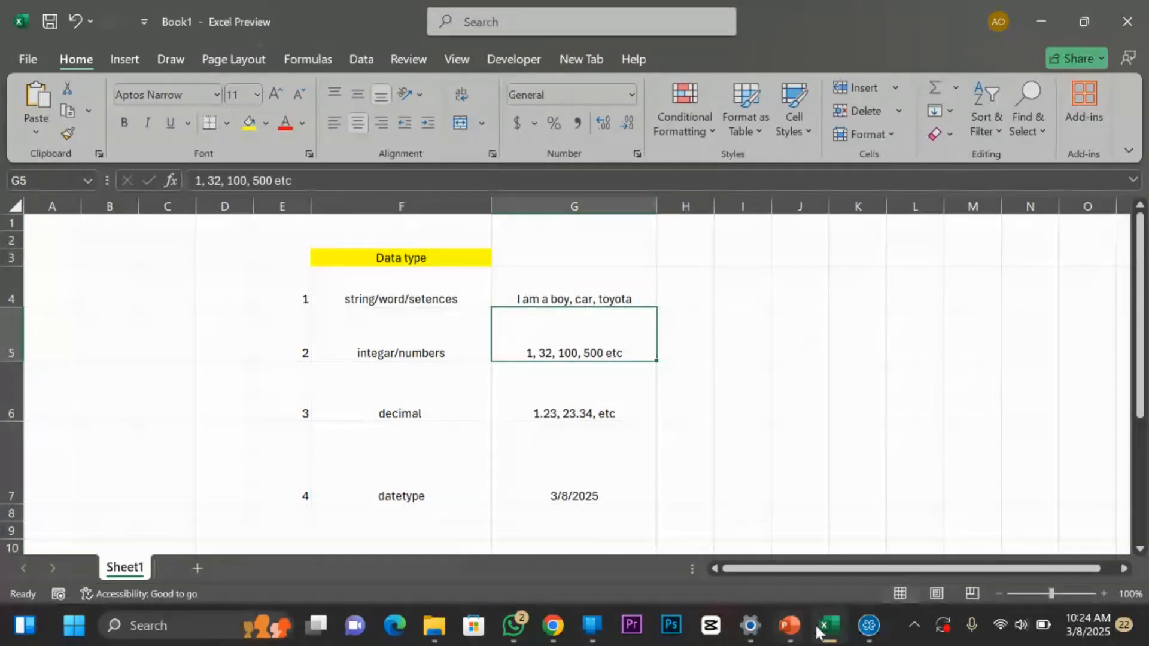
Switch to the Jiji cars Challenge spreadsheet in Chrome and examine how the values in the Price column are stored.
click(553, 626)
scroll(1098, 515, up, 5)
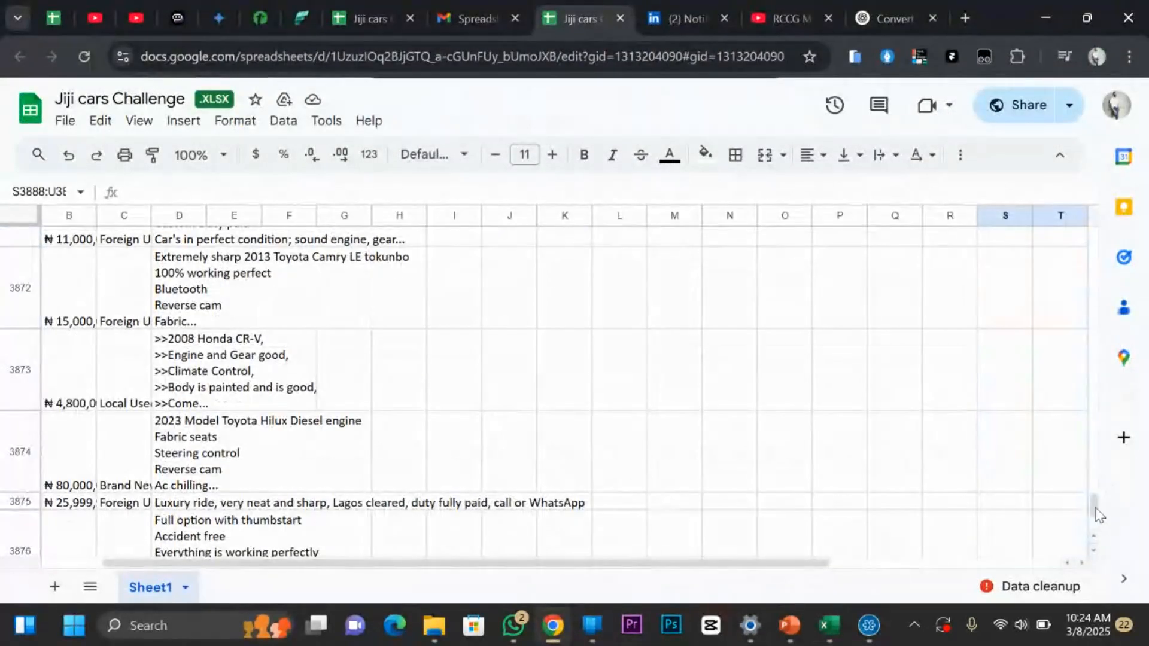
drag(1098, 515, 1090, 203)
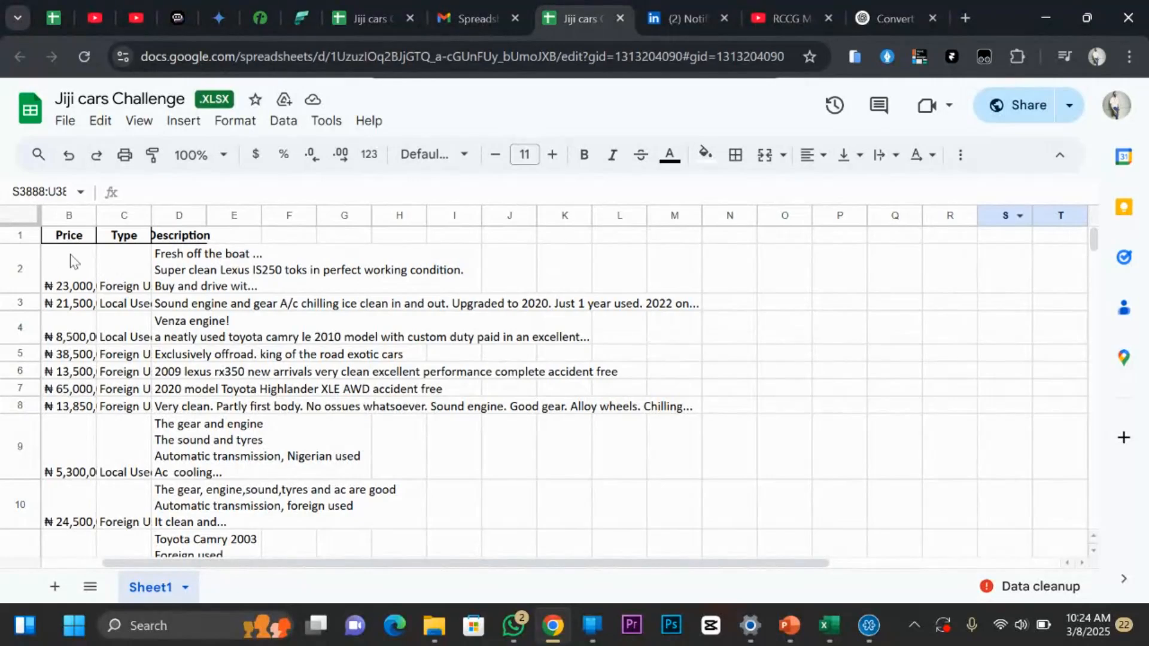
key(ctrl+Home)
click(52, 291)
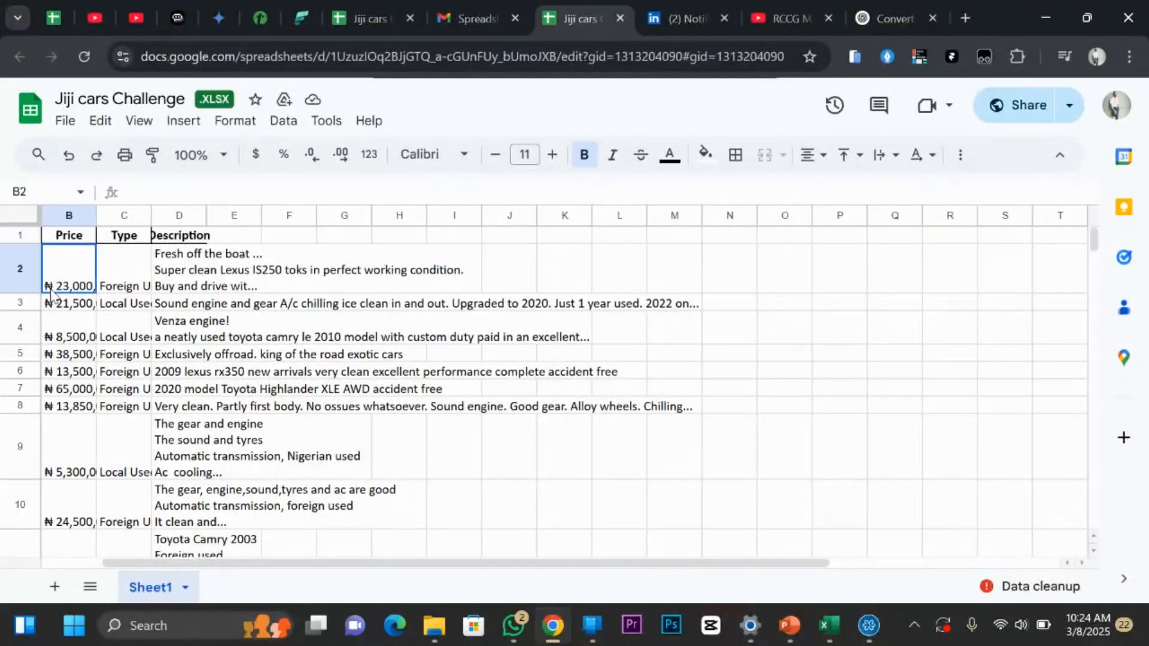
double_click(57, 283)
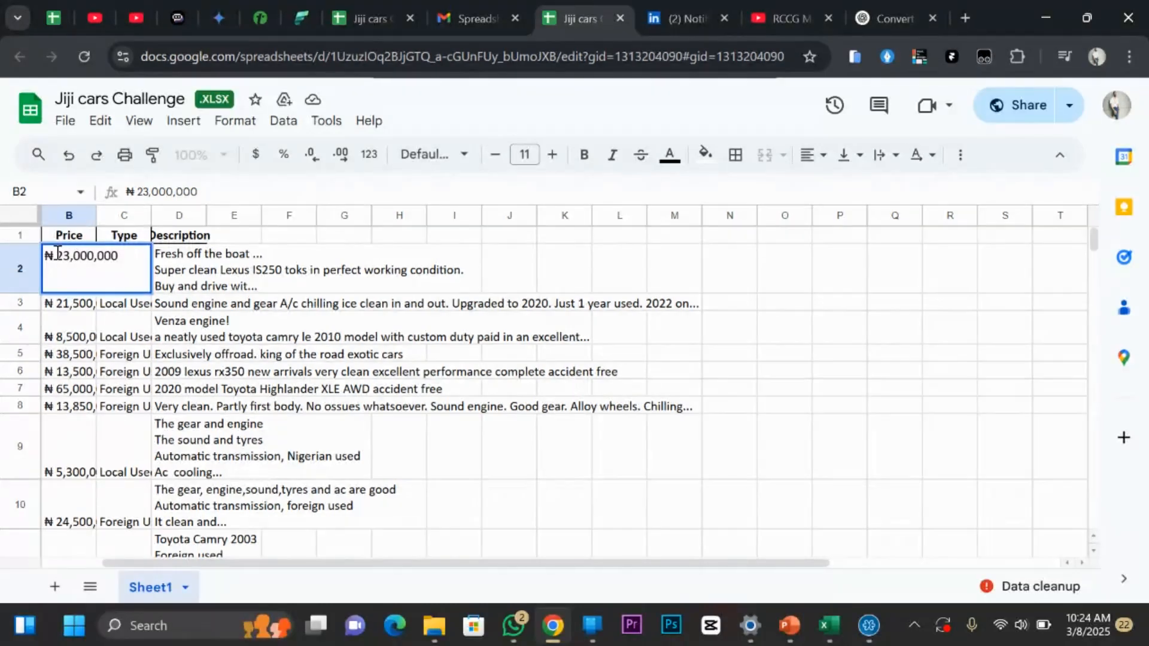
click(71, 355)
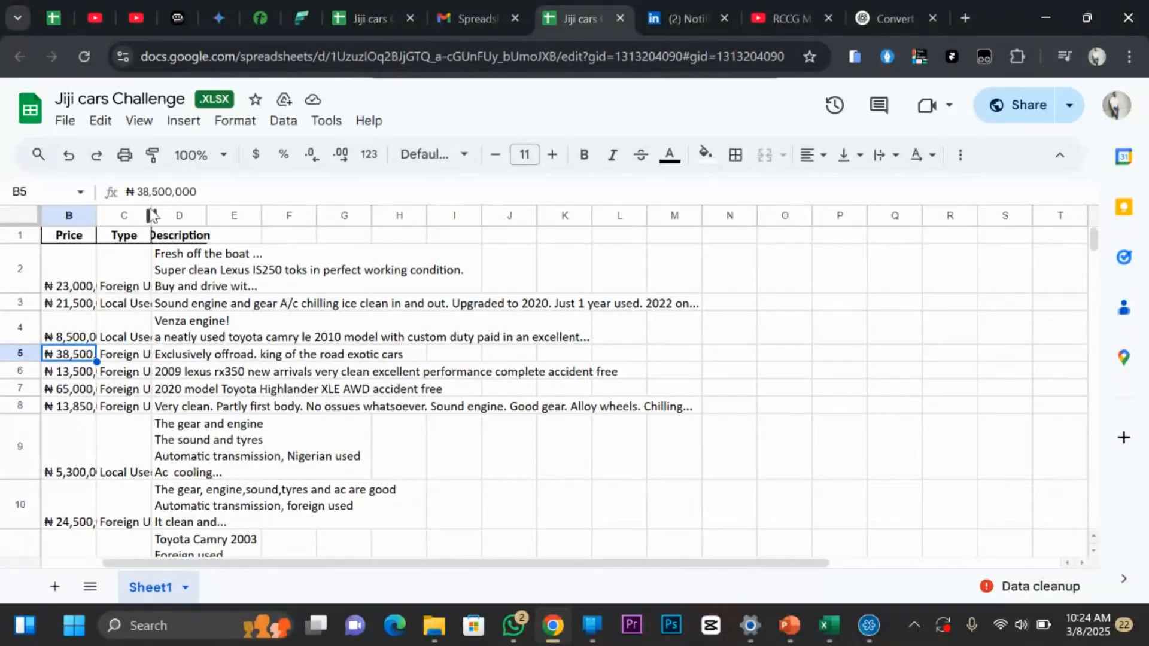
Widen the Type column C so its entries are fully readable, and select the Type value in C2.
drag(149, 212, 216, 214)
click(128, 281)
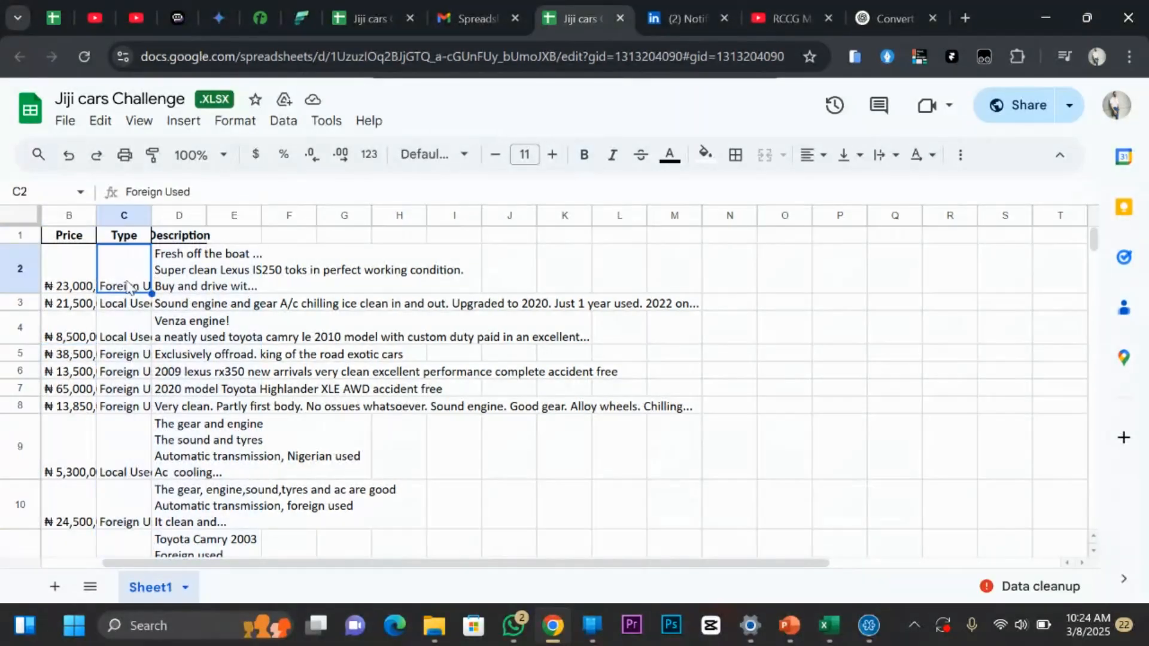
click(146, 215)
drag(150, 216, 264, 215)
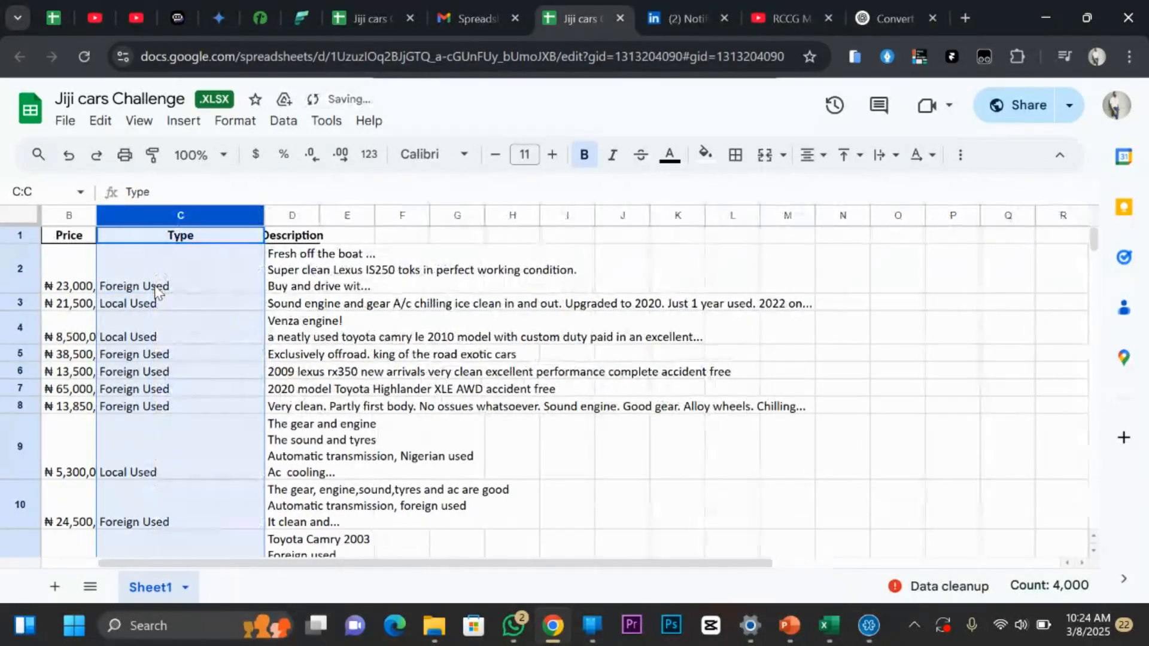
click(156, 290)
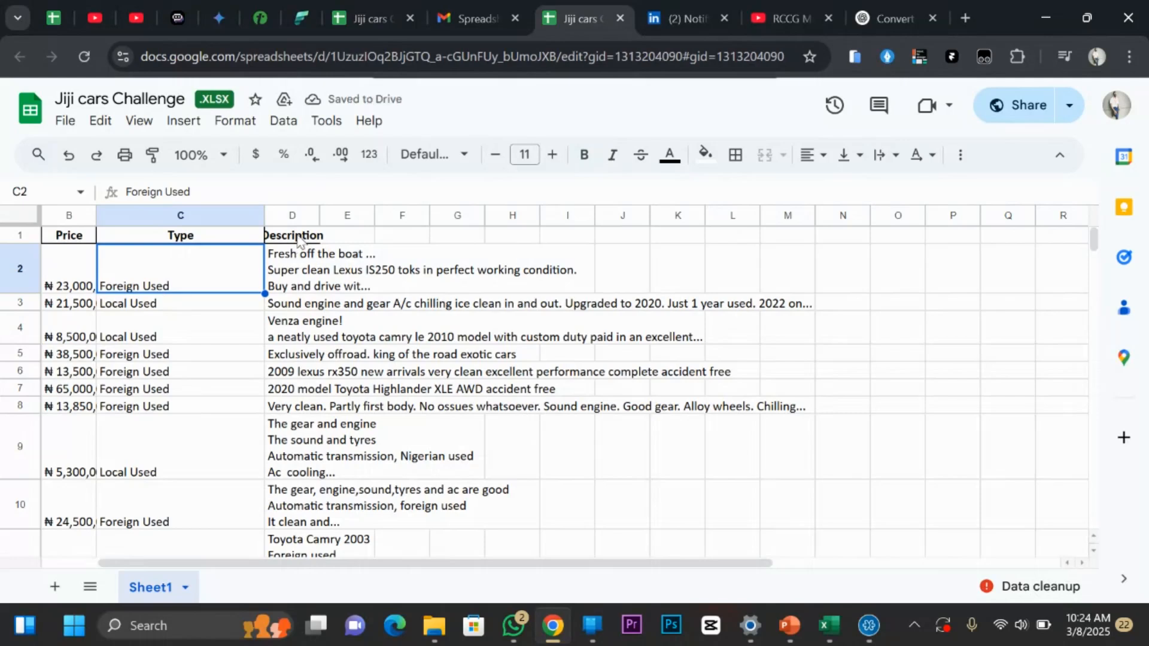
Widen the Description column D to fit its longest text, and select the description in D5.
click(313, 207)
drag(320, 216, 437, 216)
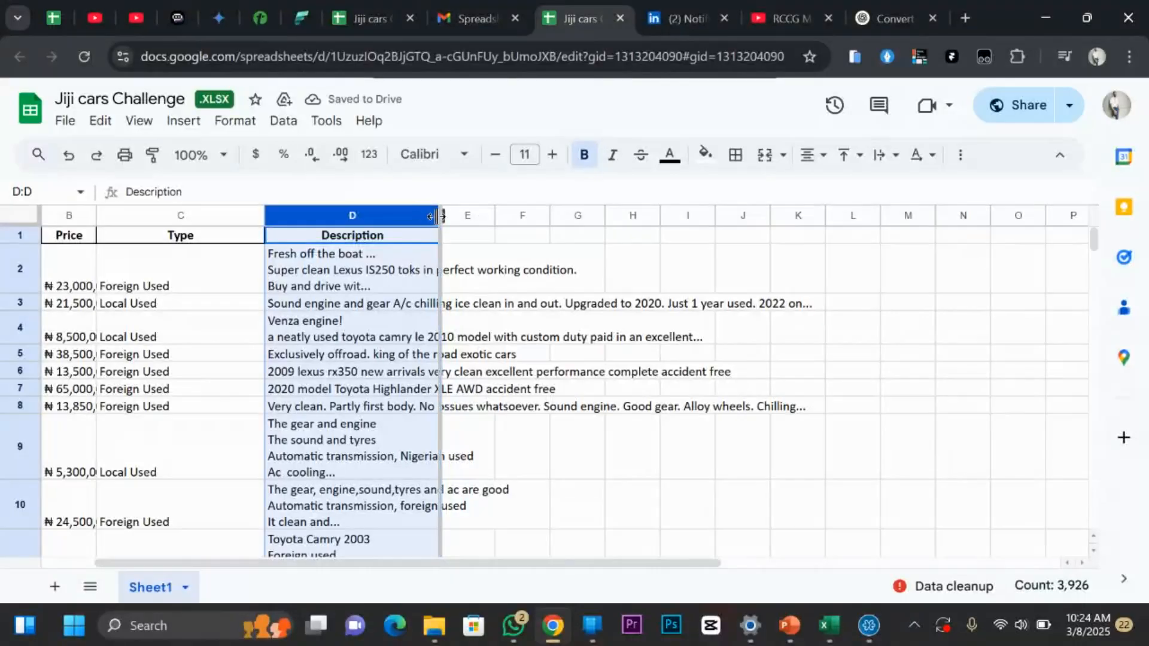
double_click(436, 216)
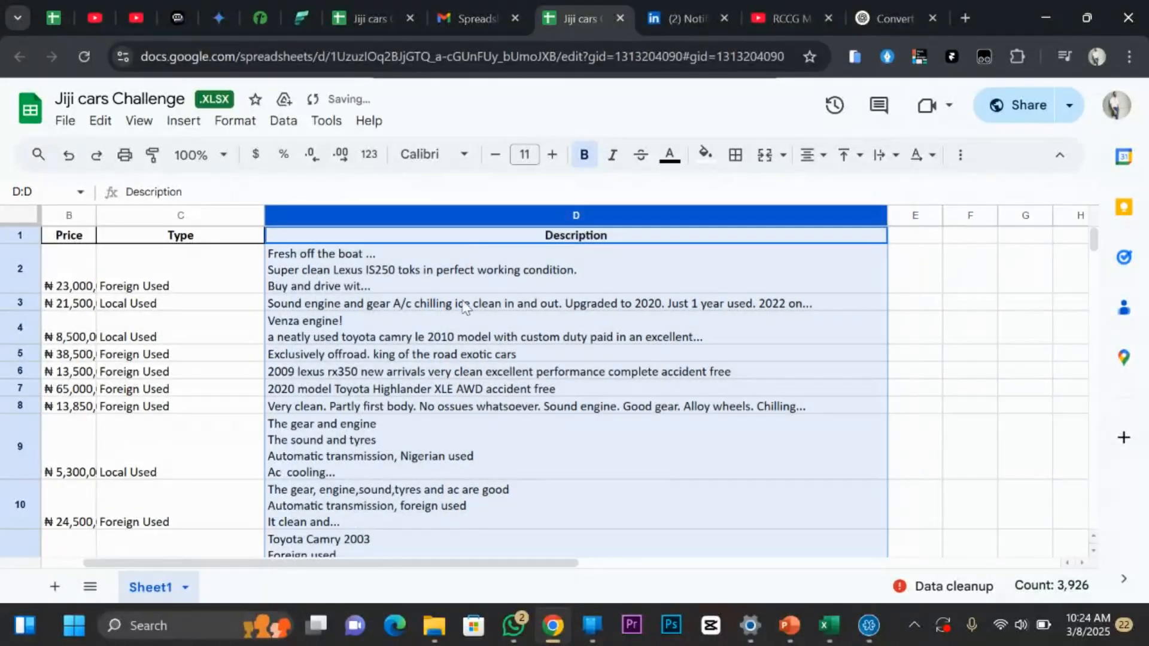
click(492, 355)
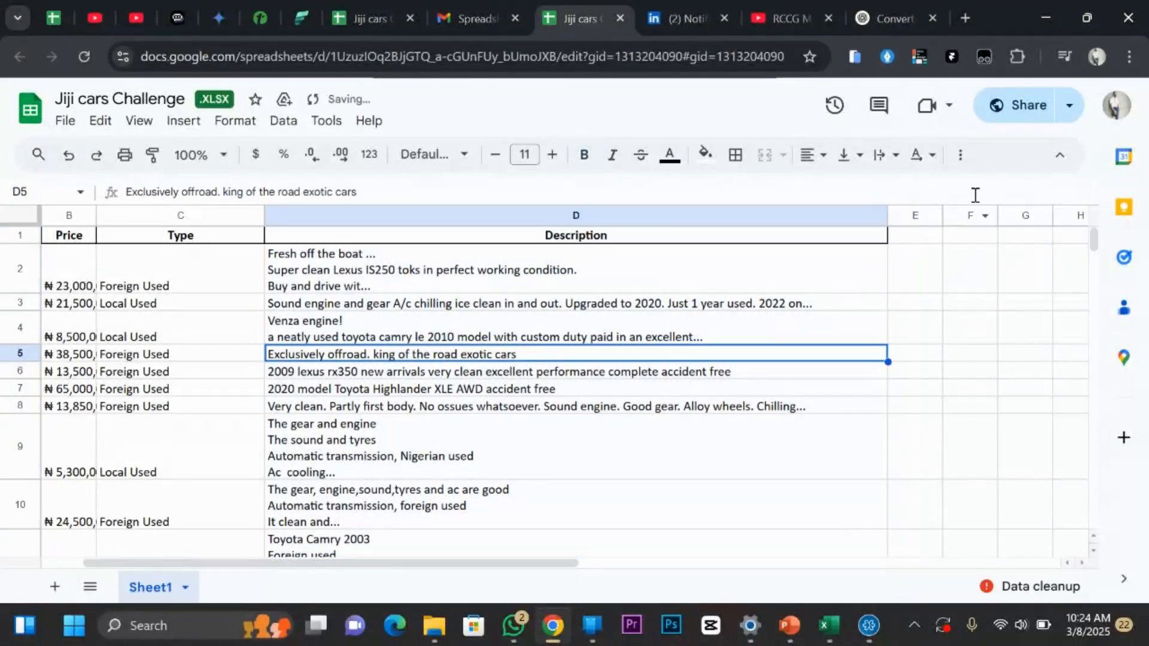
Minimize the browser and switch to the PowerPoint slide show to read the Introduction to Power Query in Excel slide.
click(1041, 12)
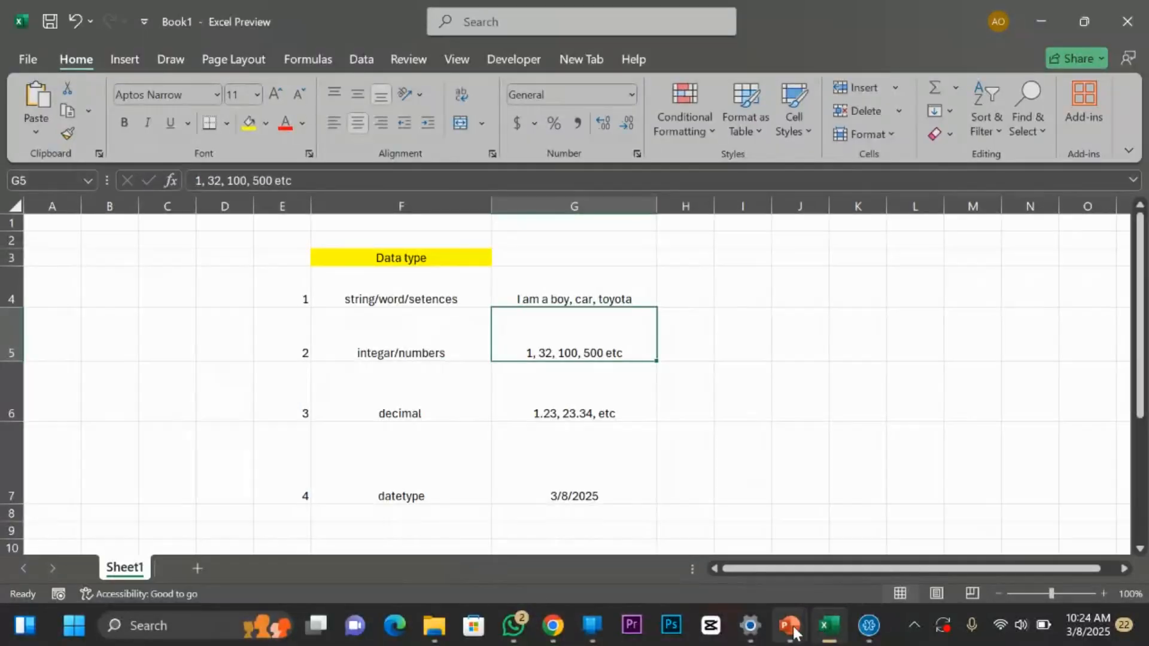
mouse_move(792, 631)
click(851, 520)
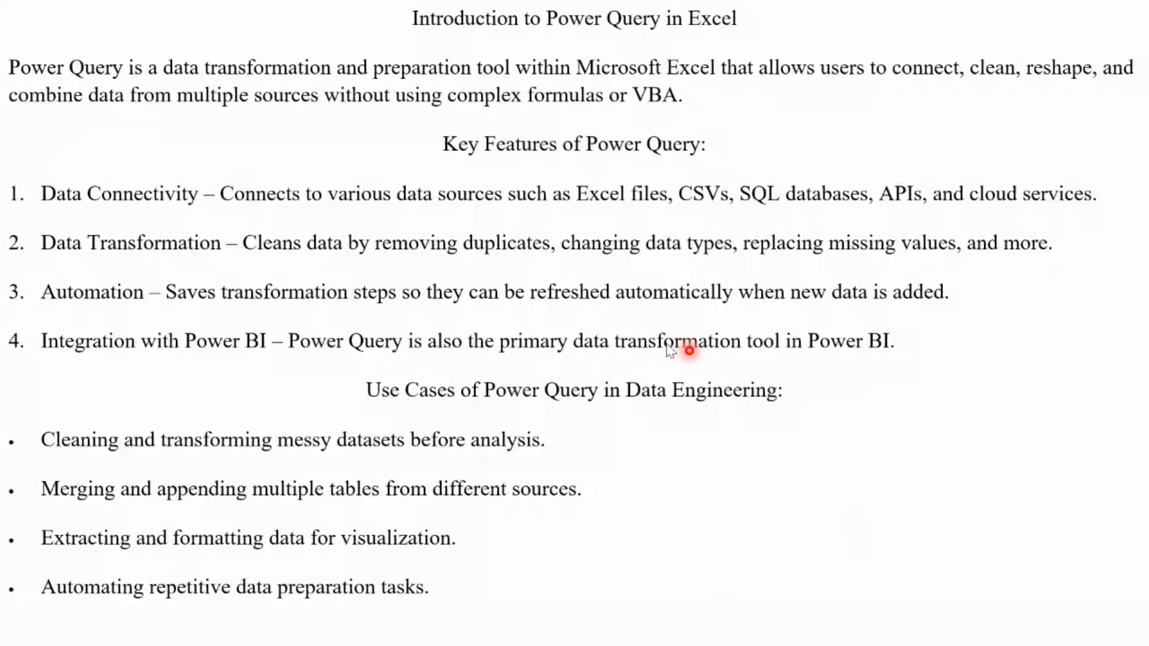
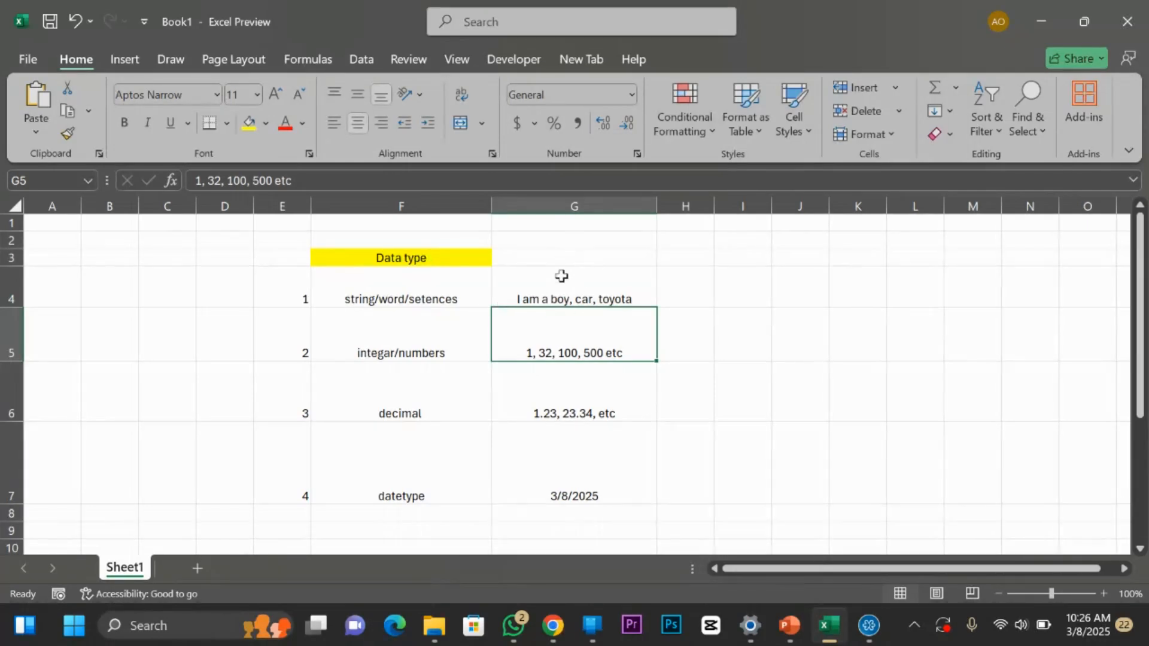
Clear the string, number and date examples from G4, G5 and G7 of the data type table.
click(609, 300)
key(BackSpace)
click(594, 356)
key(BackSpace)
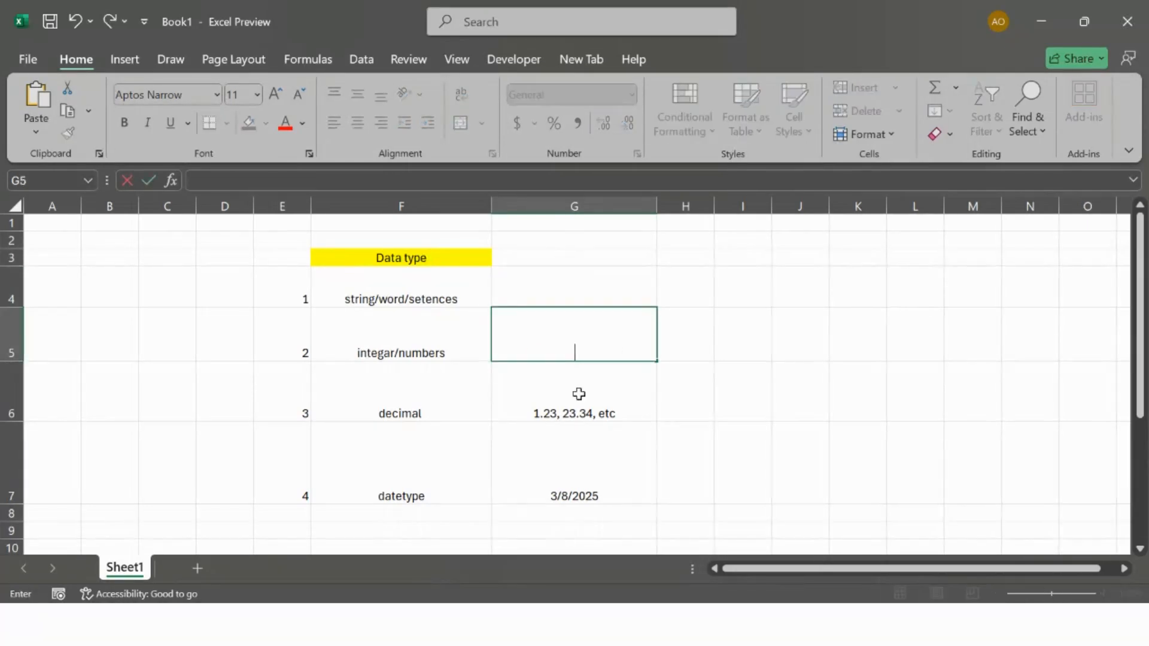
click(585, 492)
key(BackSpace)
Clear the data type names datetype, decimal and integar/numbers from F7, F6 and F5.
click(373, 439)
key(BackSpace)
click(395, 388)
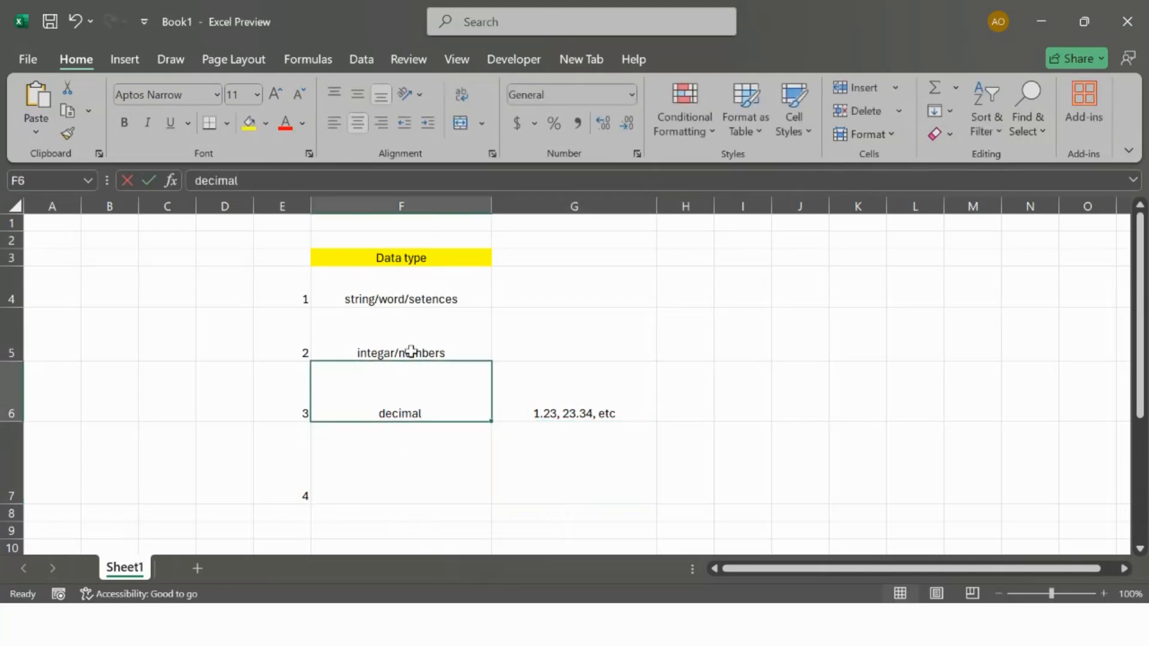
key(BackSpace)
click(410, 351)
key(BackSpace)
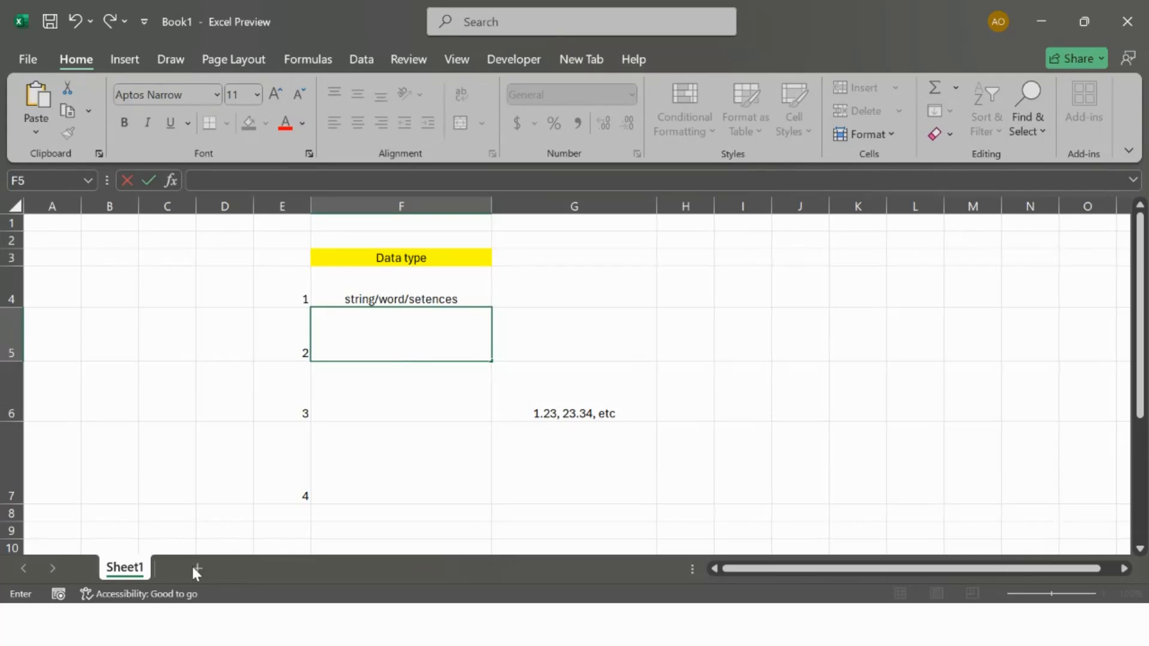
Add a new blank worksheet to the workbook.
click(205, 482)
click(197, 569)
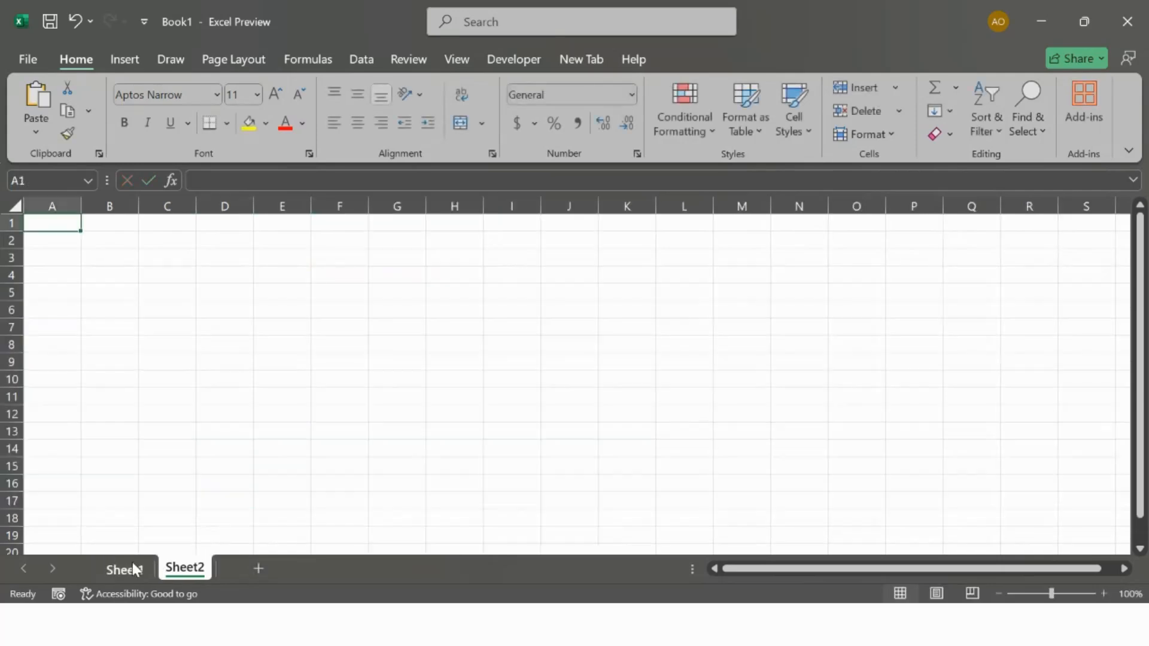
Delete the data type worksheet, Sheet1, so that the blank Sheet2 is the workbook's only sheet.
right_click(132, 570)
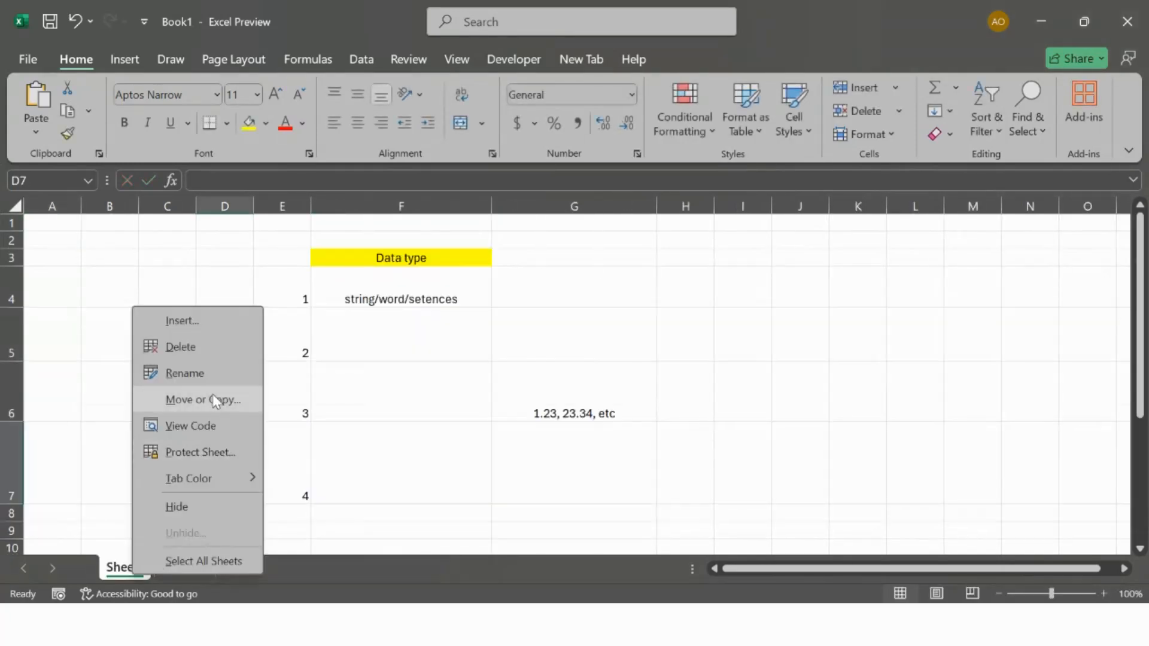
click(199, 347)
click(622, 348)
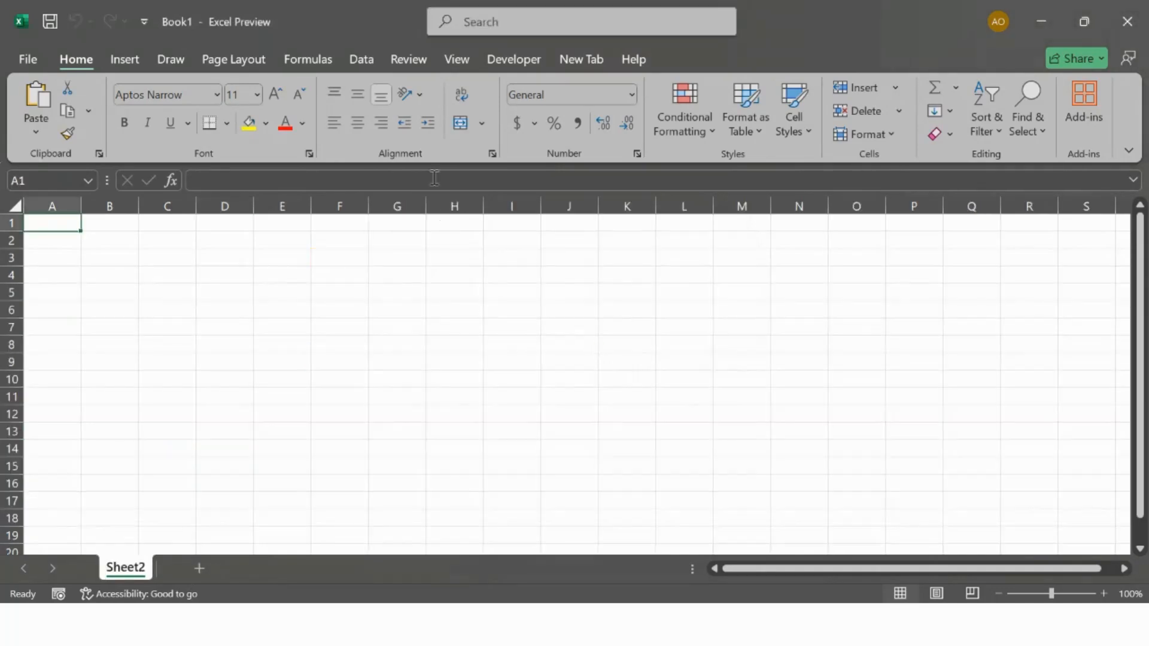
click(164, 273)
click(338, 276)
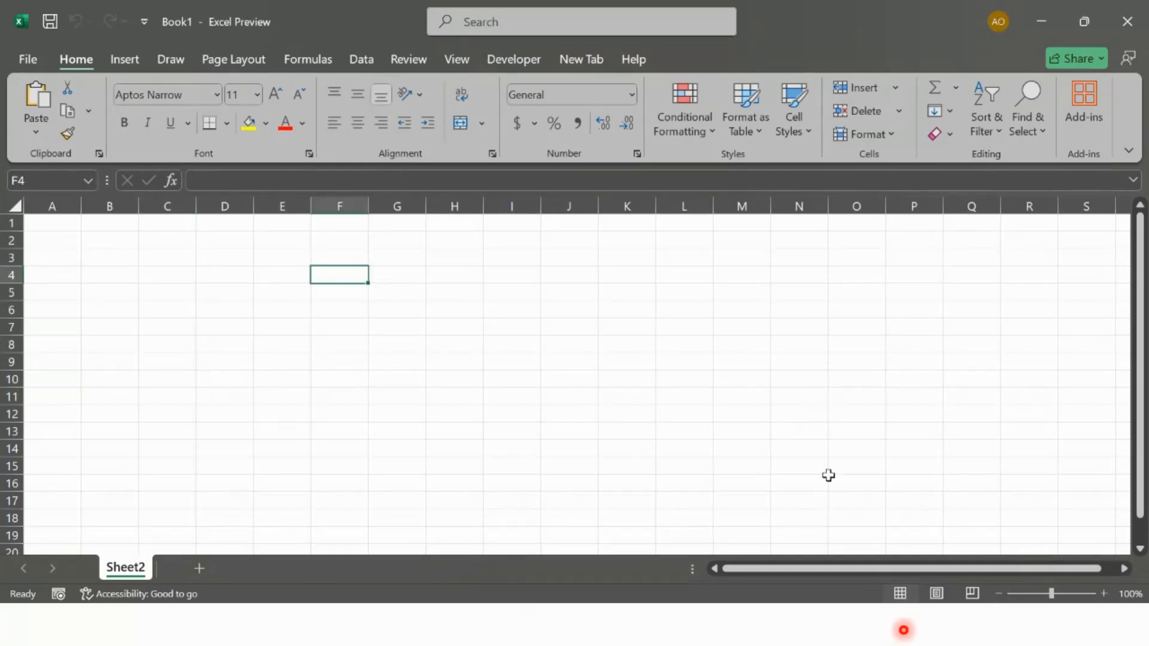
Switch to the PowerPoint slide show to read the Part 2 slide on importing and connecting to data, and return to Excel.
key(super)
mouse_move(789, 625)
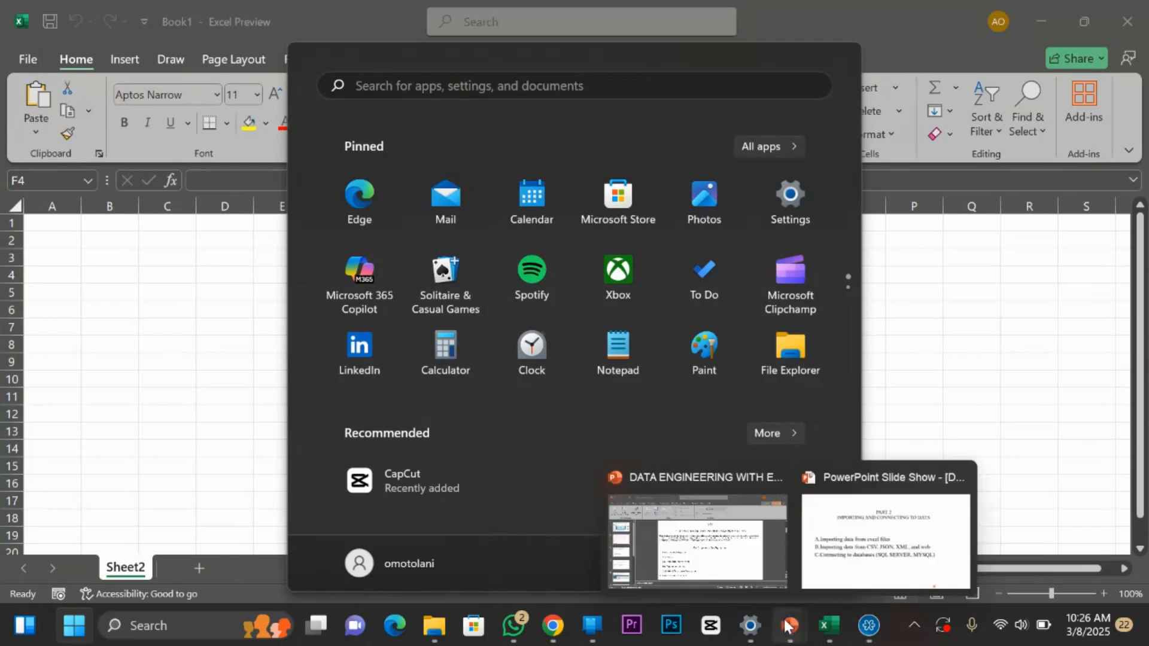
click(920, 560)
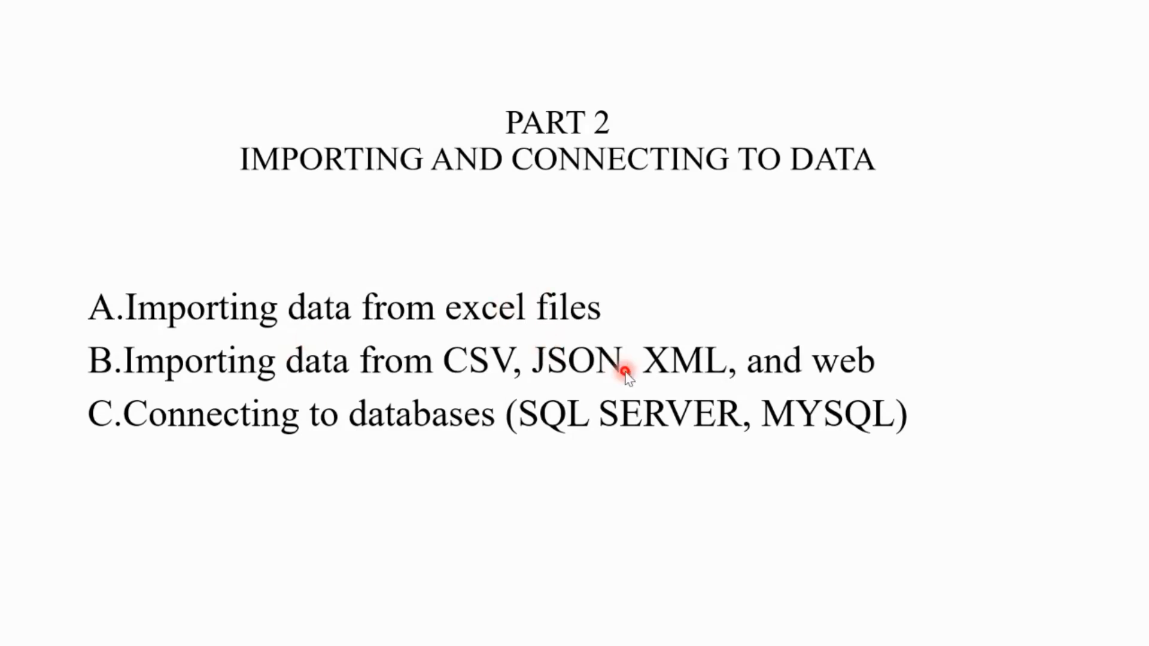
key(super)
click(829, 625)
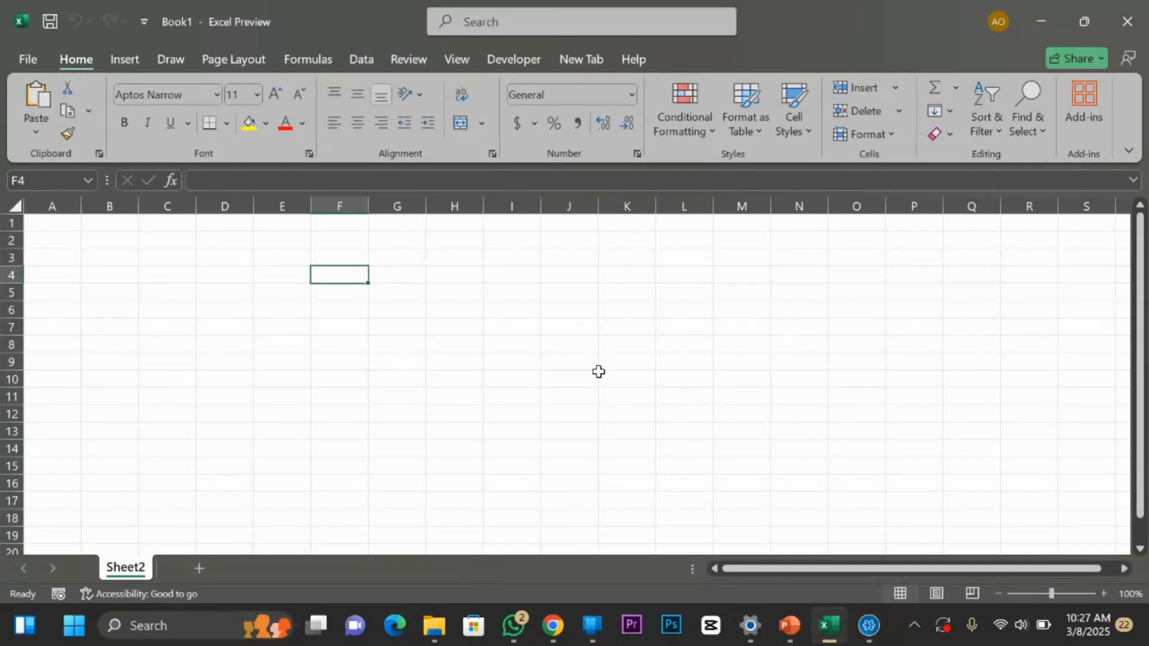
Examine the external data sources Excel offers for import, including file, database, Azure, Power Platform and online service options.
click(359, 59)
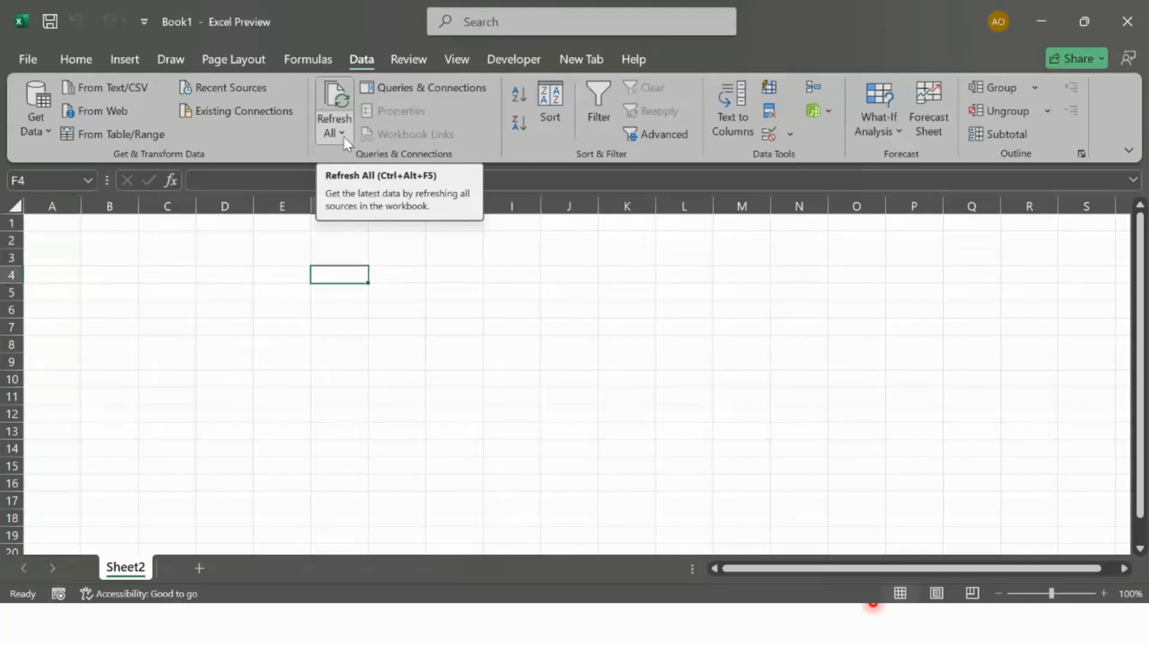
click(45, 134)
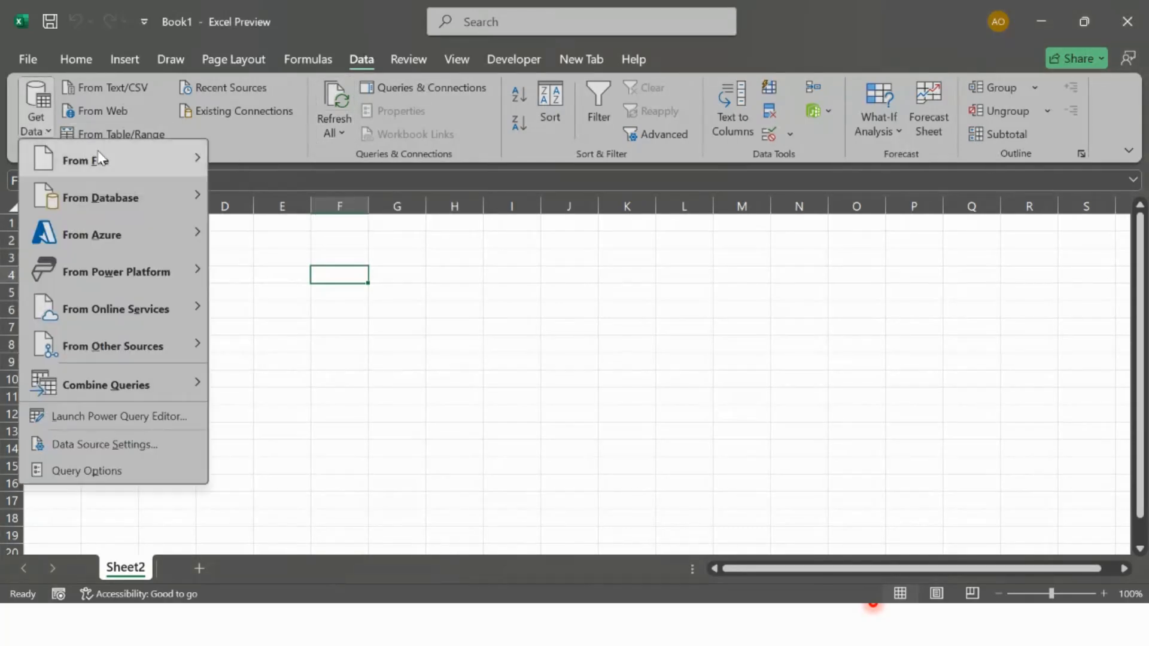
mouse_move(100, 160)
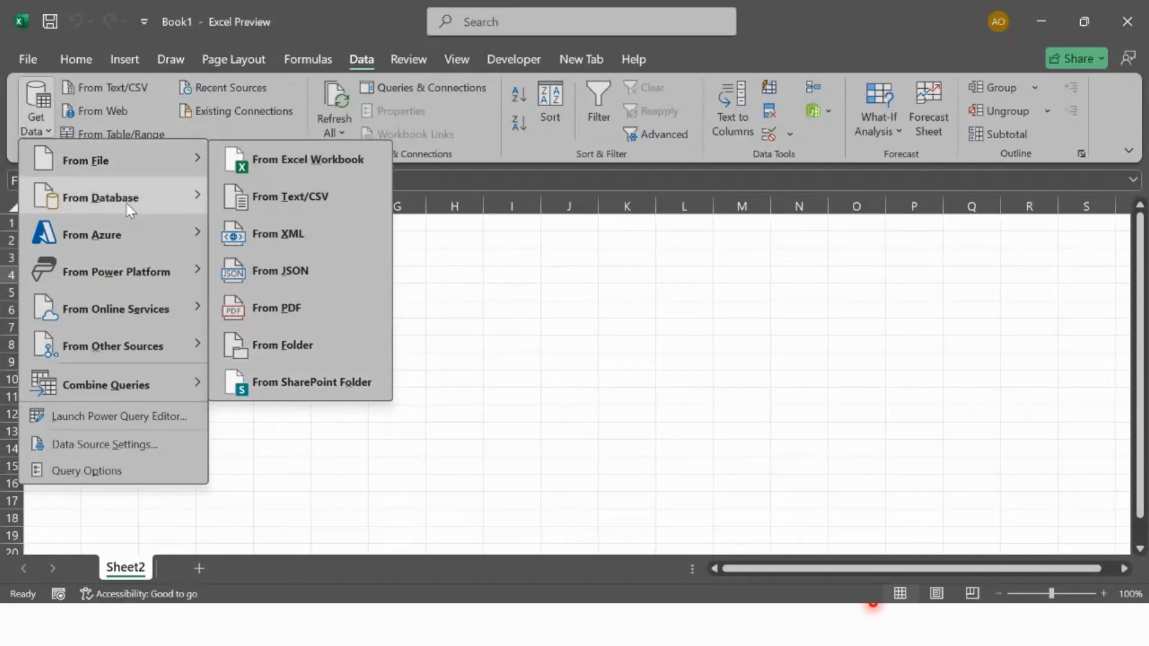
mouse_move(128, 209)
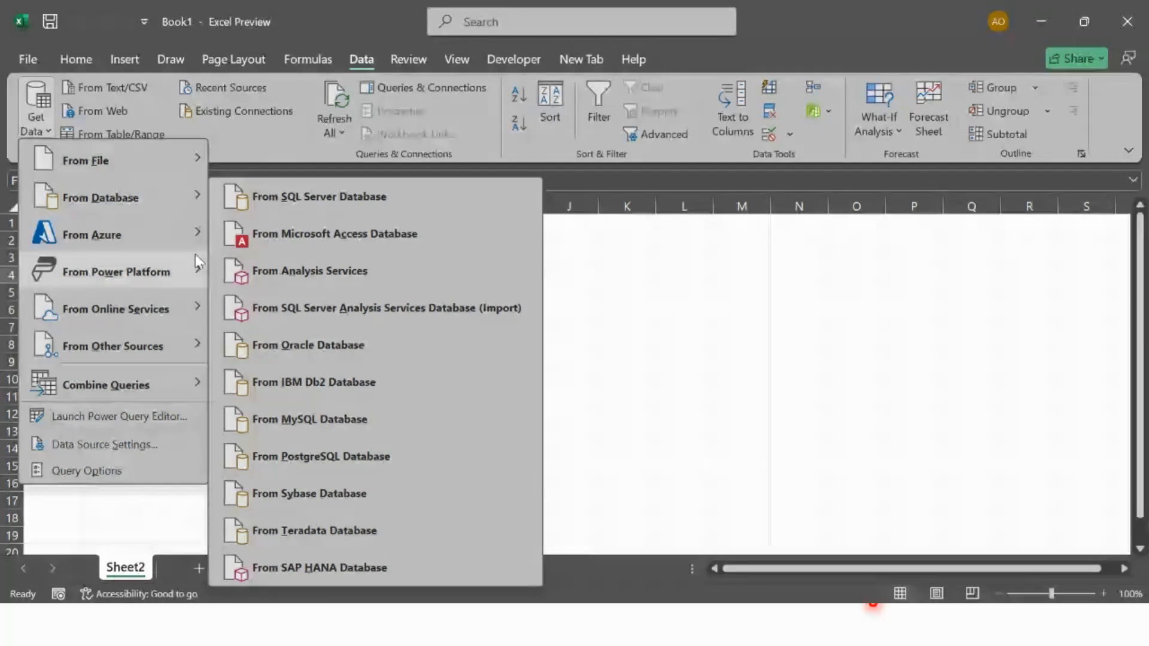
mouse_move(177, 234)
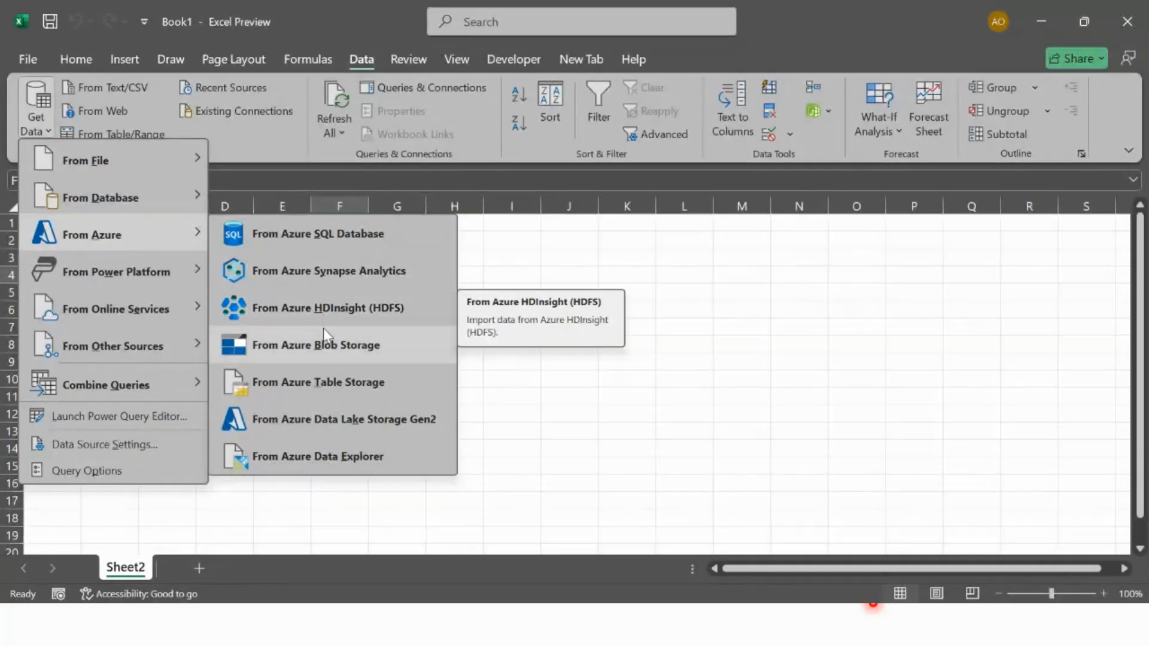
mouse_move(144, 281)
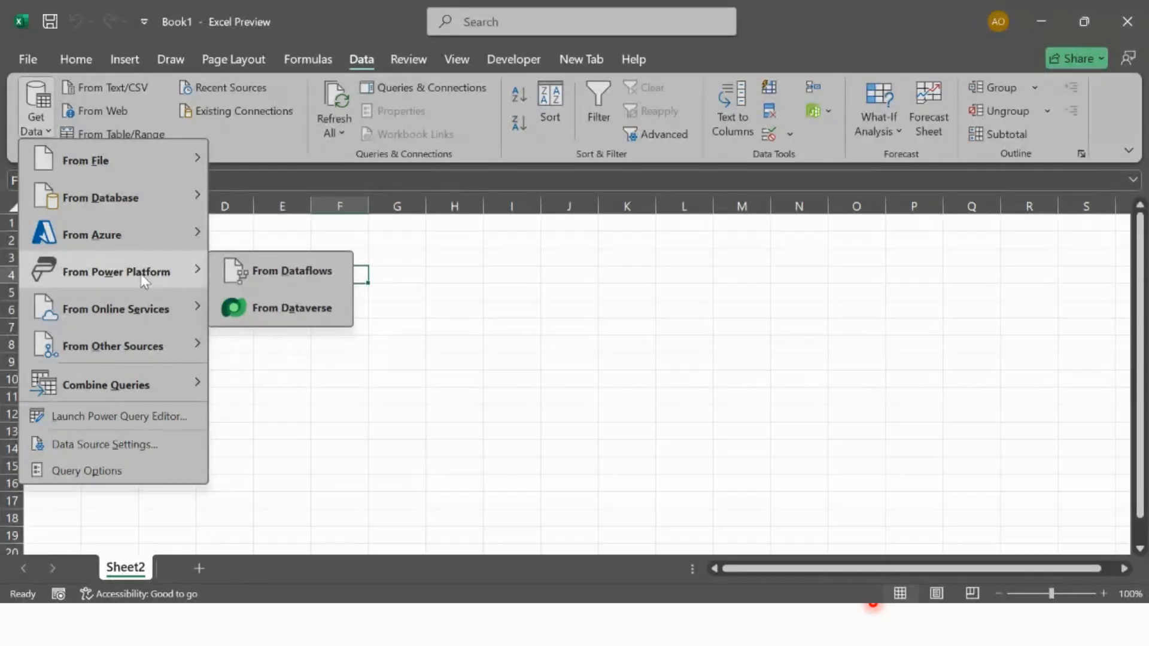
mouse_move(159, 310)
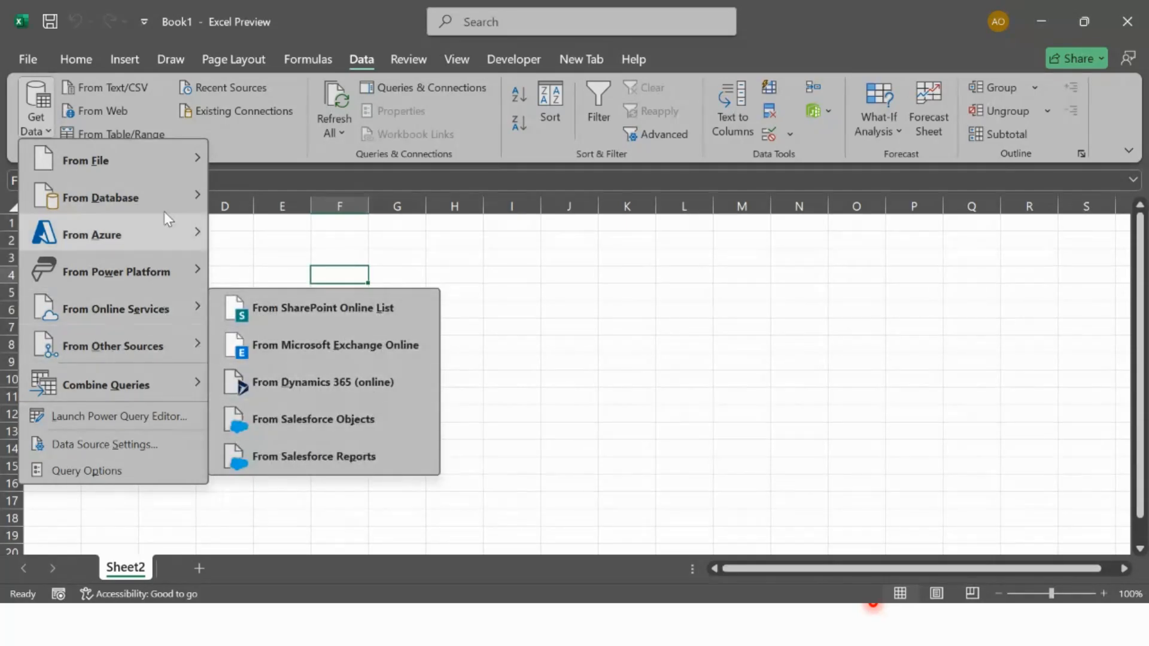
mouse_move(163, 195)
click(243, 128)
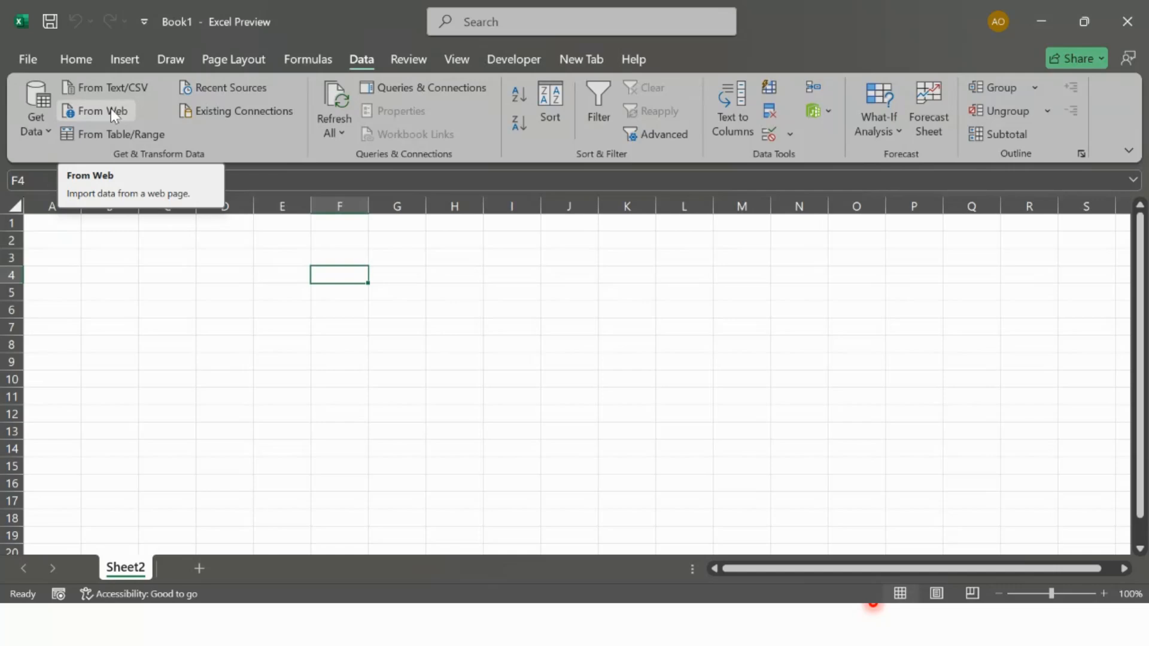
click(49, 124)
mouse_move(157, 159)
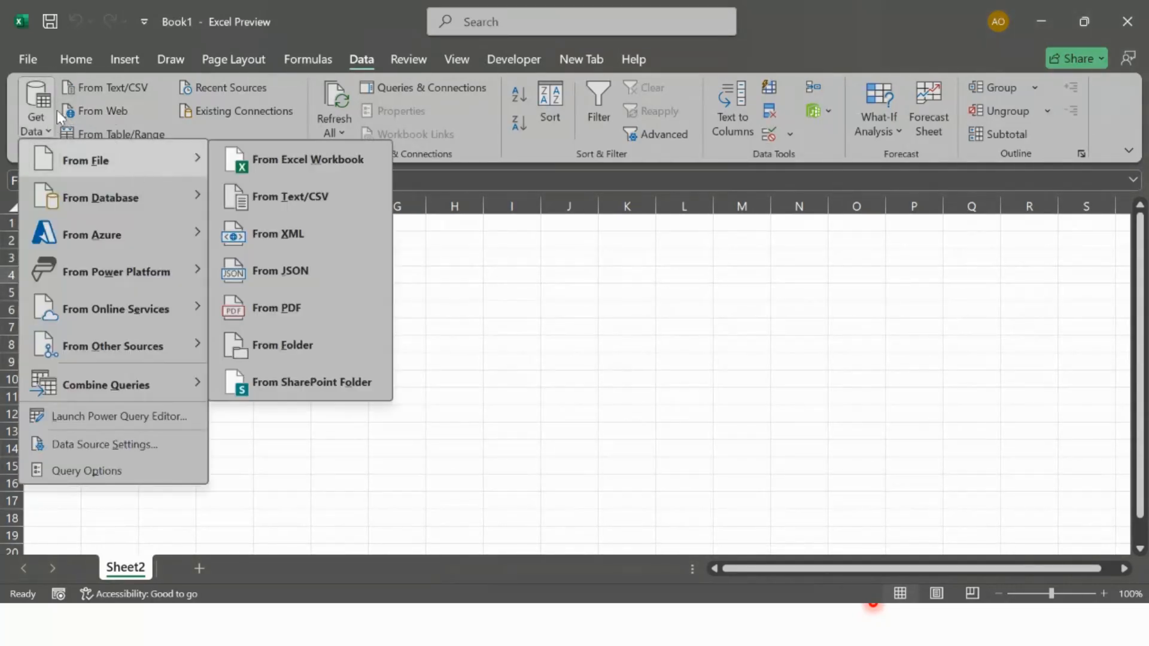
click(49, 123)
Start an import from an Excel workbook and browse to New folder inside Pictures.
click(44, 131)
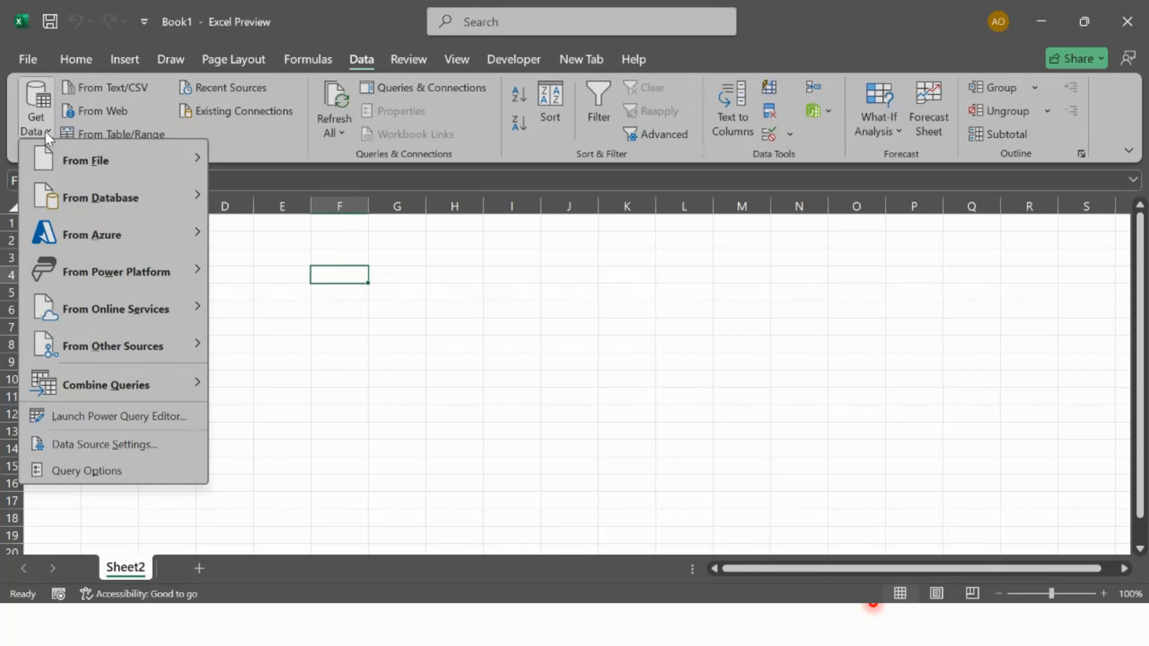
mouse_move(117, 156)
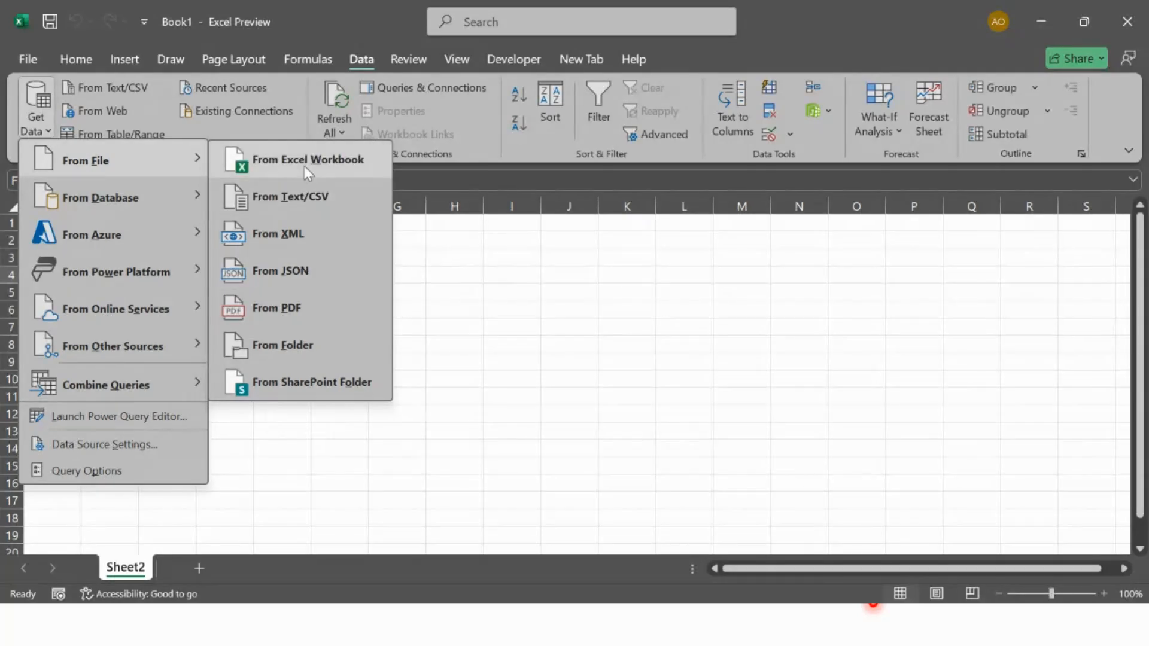
click(304, 166)
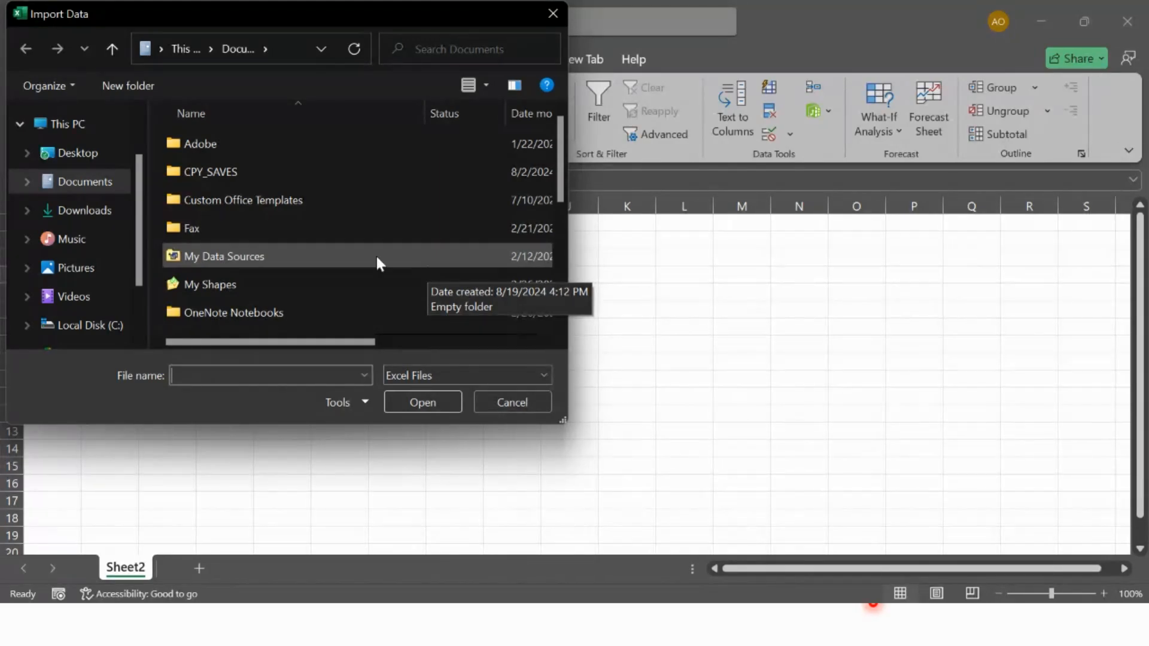
scroll(210, 204, down, 5)
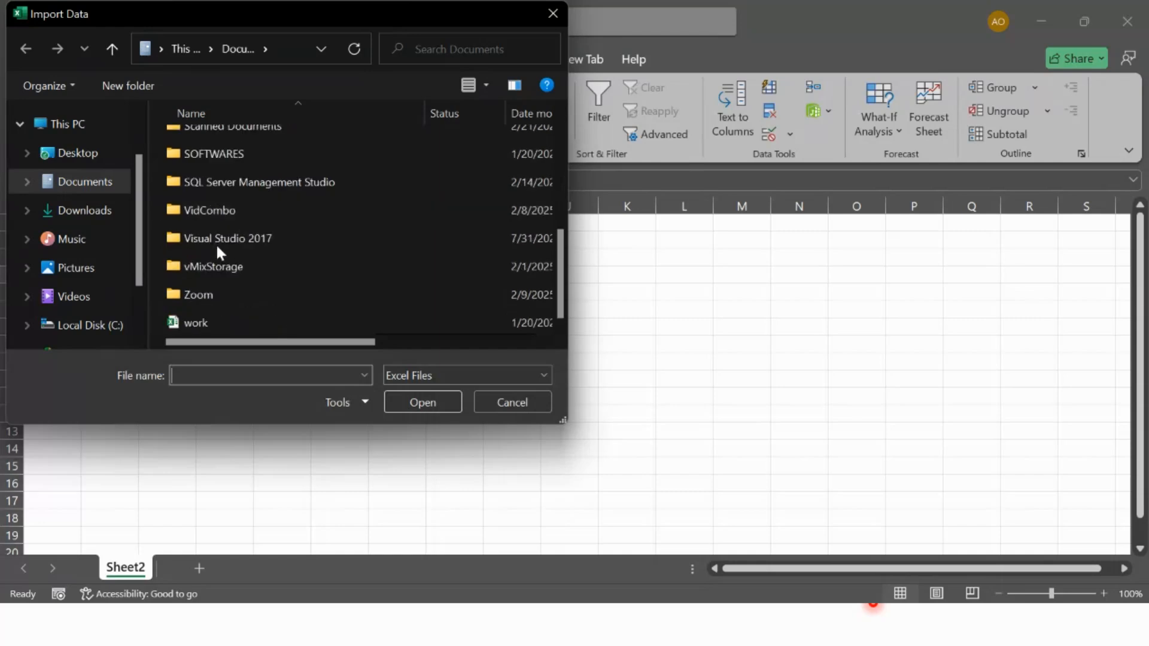
click(82, 267)
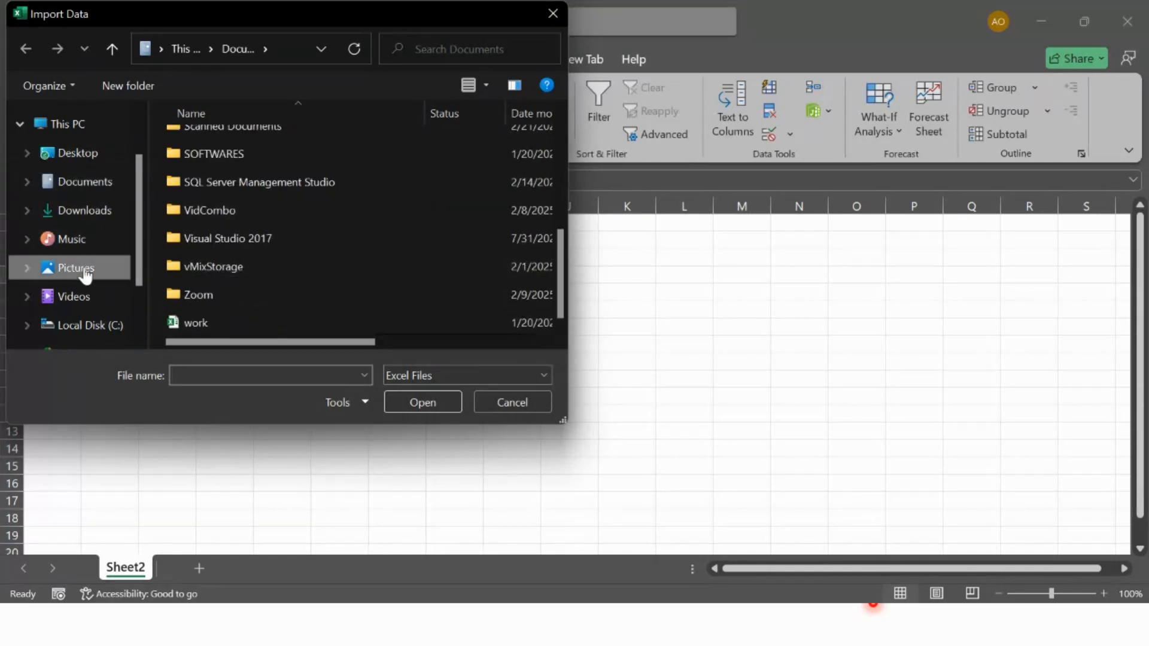
double_click(386, 168)
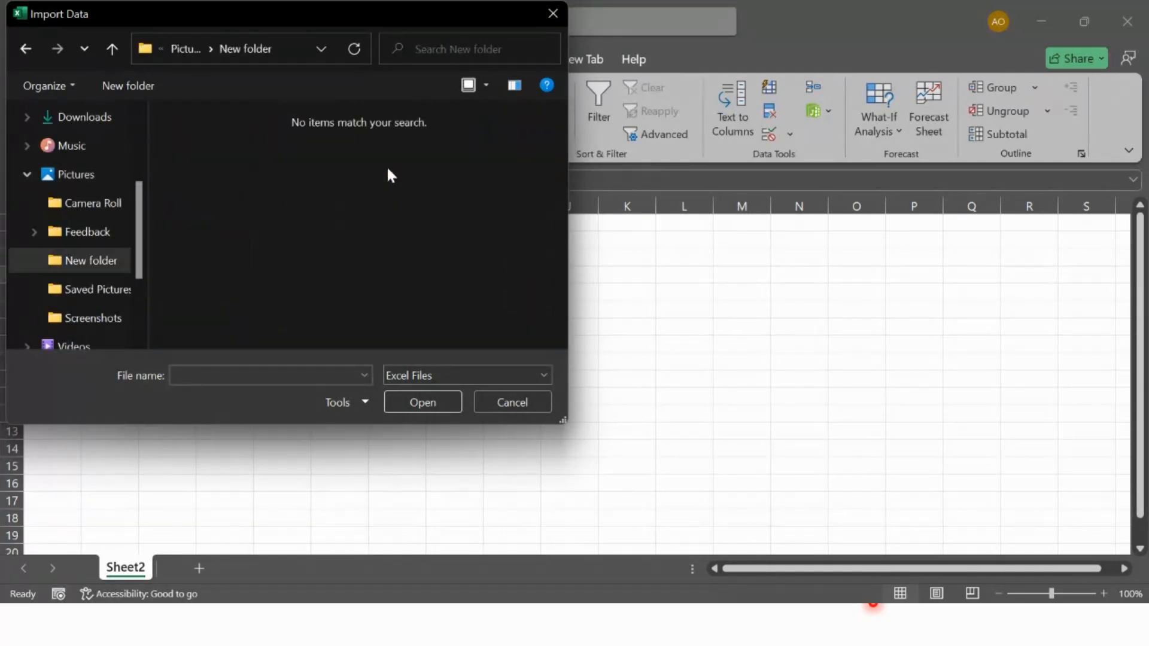
List all file types in the folder, preview the test_result file for import, and cancel without loading it.
click(419, 375)
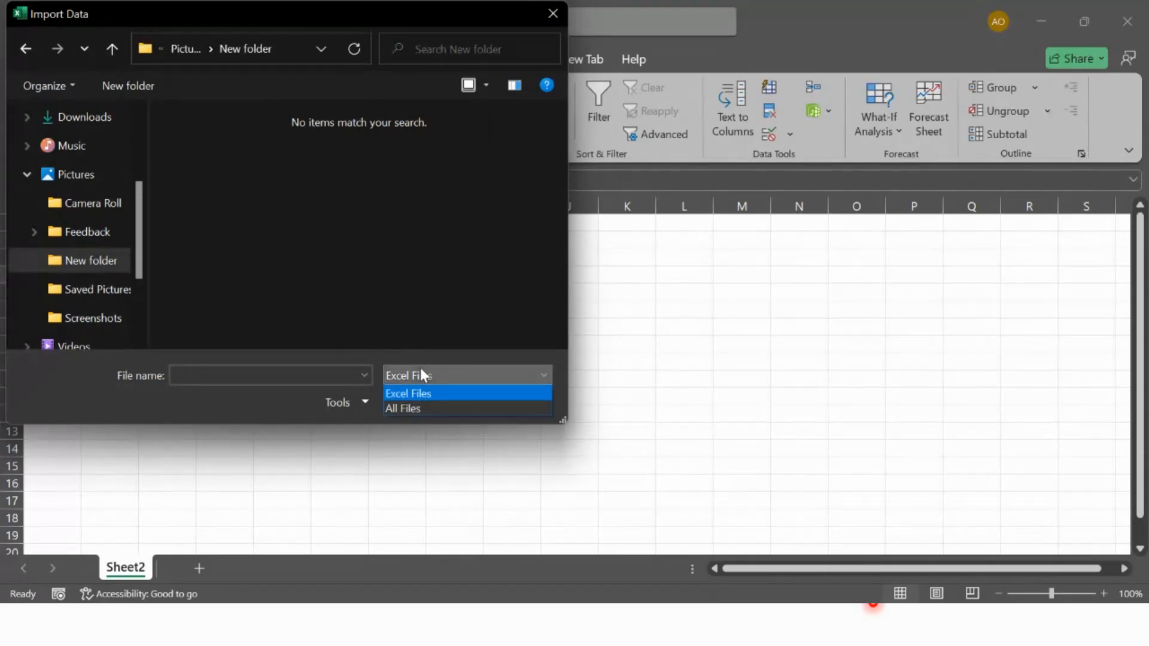
click(402, 256)
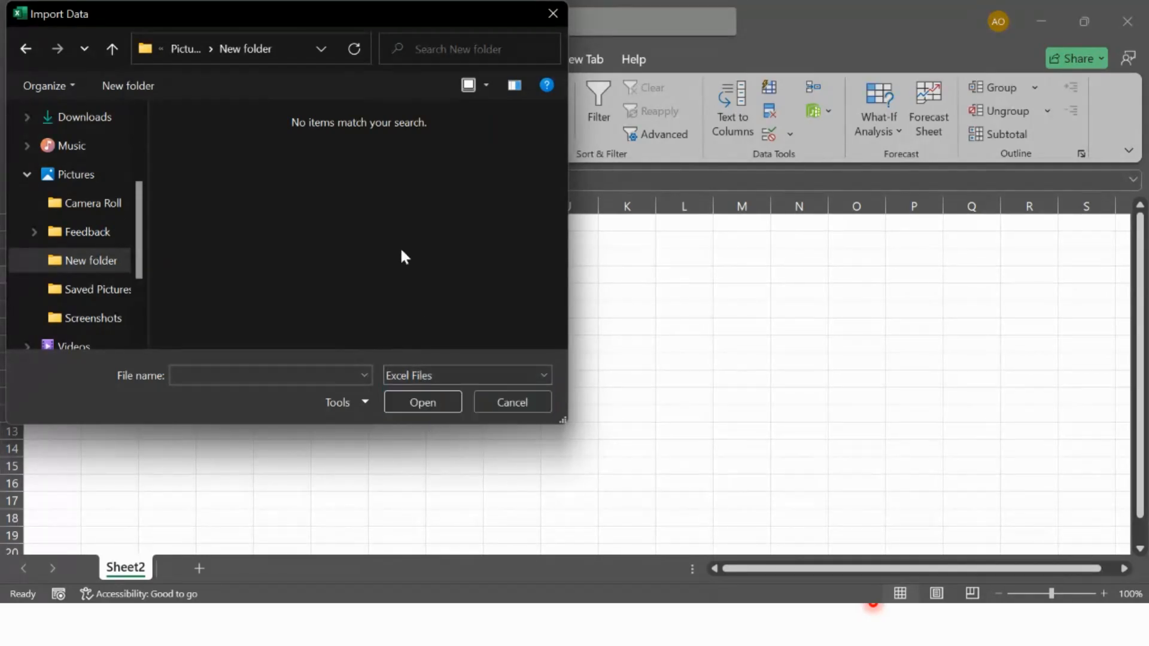
click(432, 375)
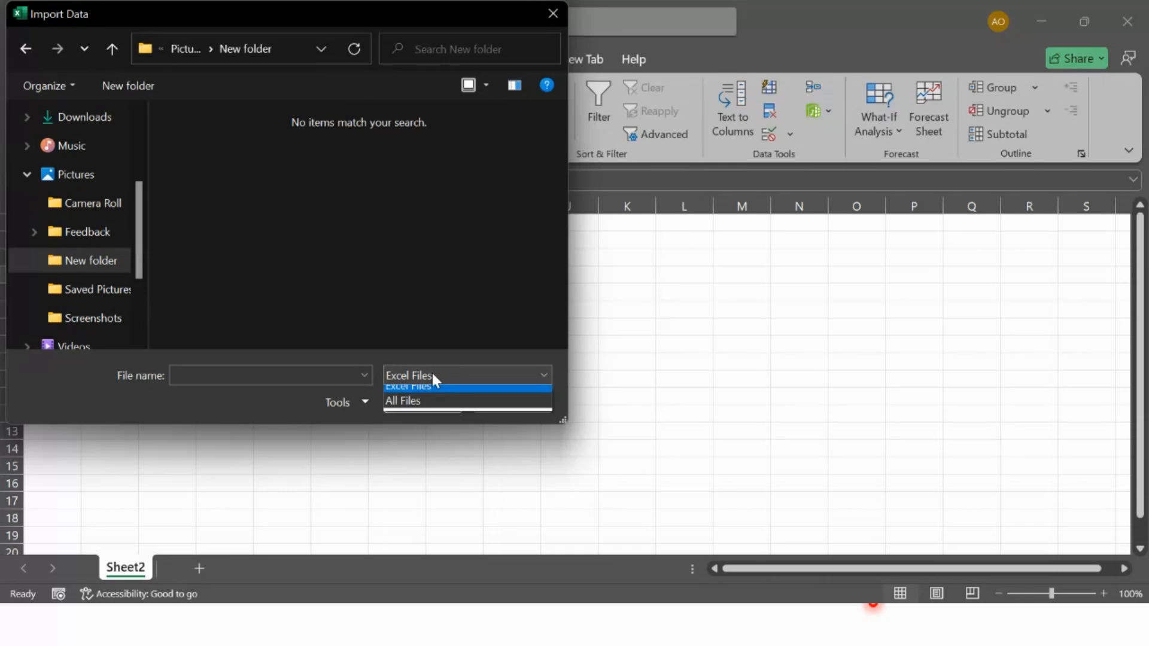
click(429, 406)
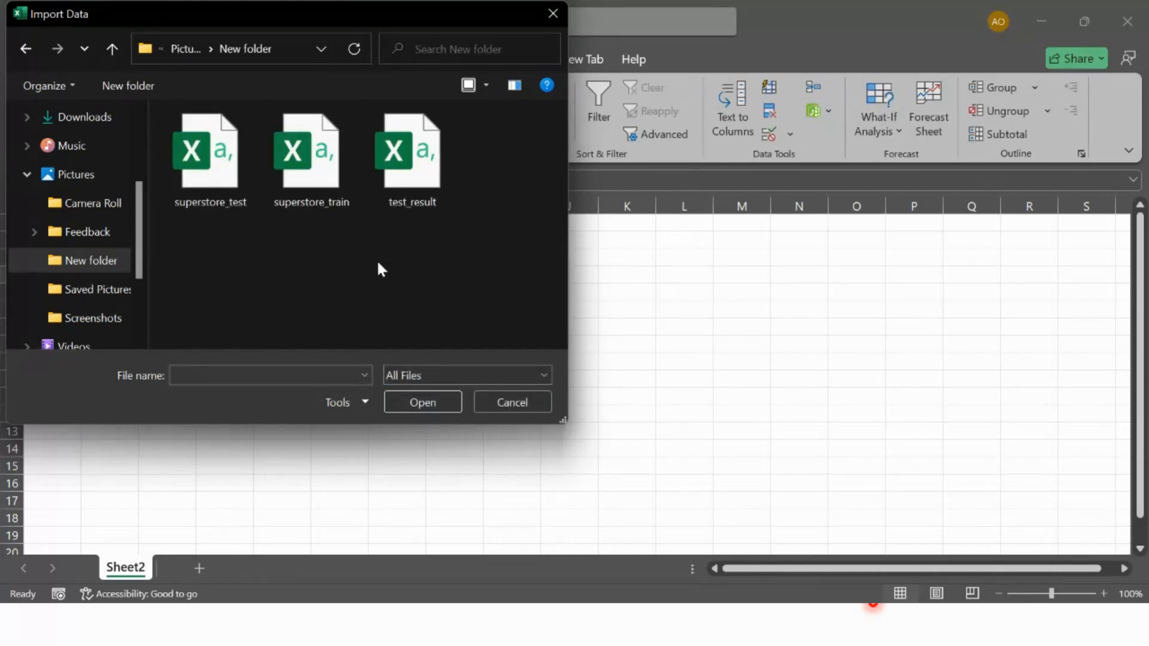
click(418, 182)
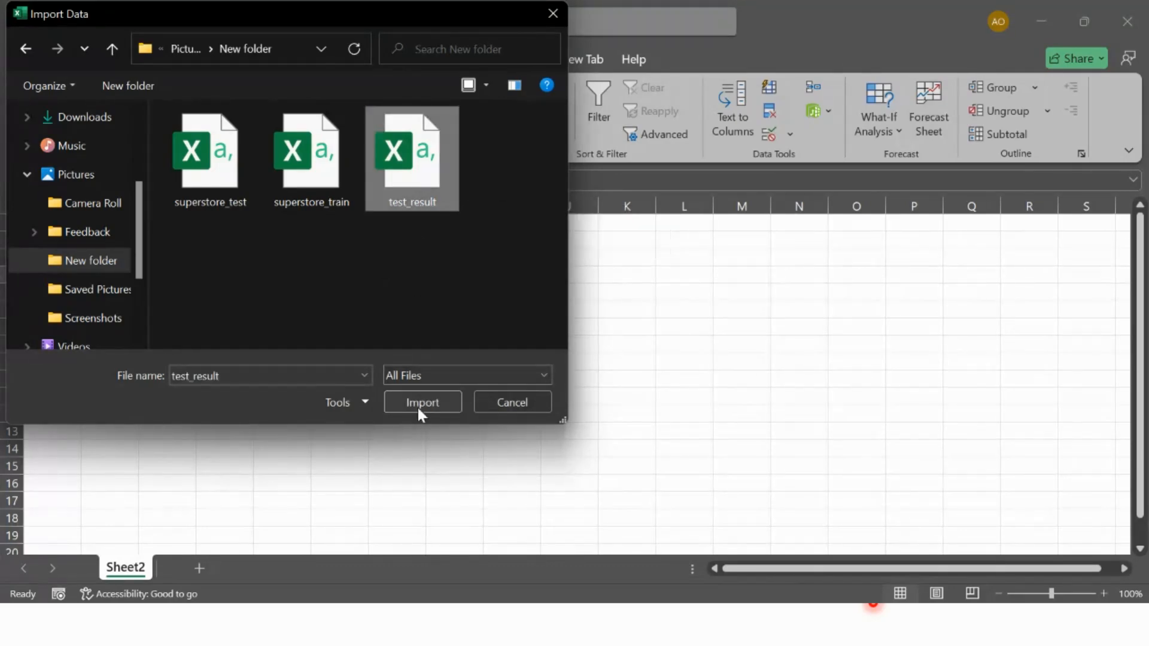
click(418, 409)
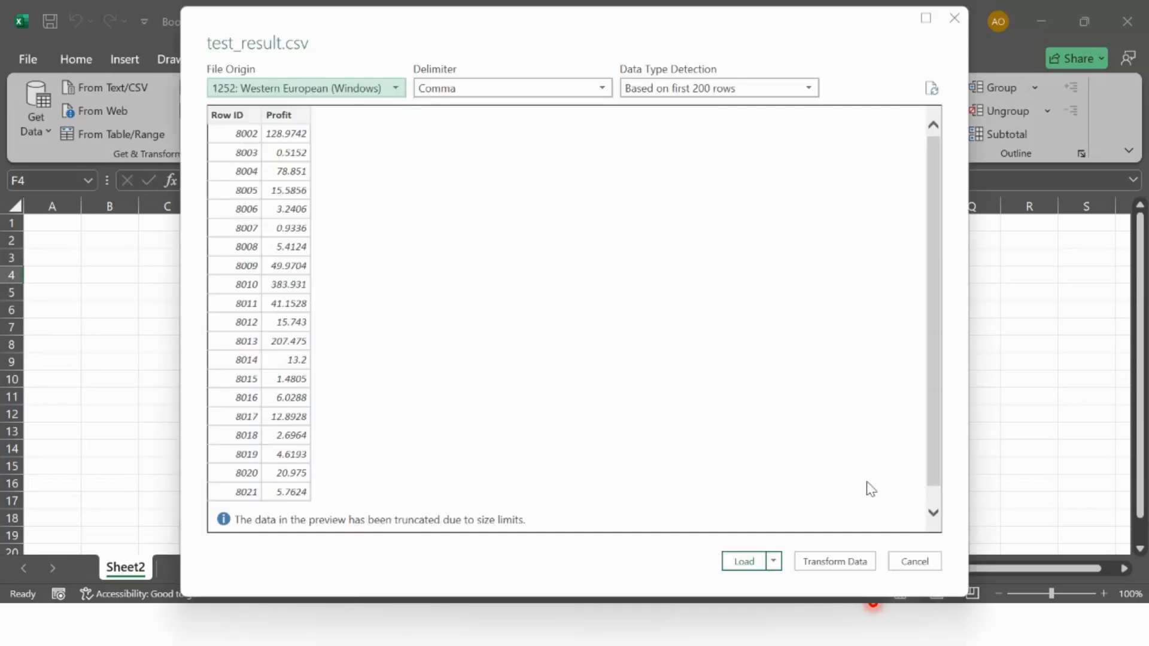
click(913, 561)
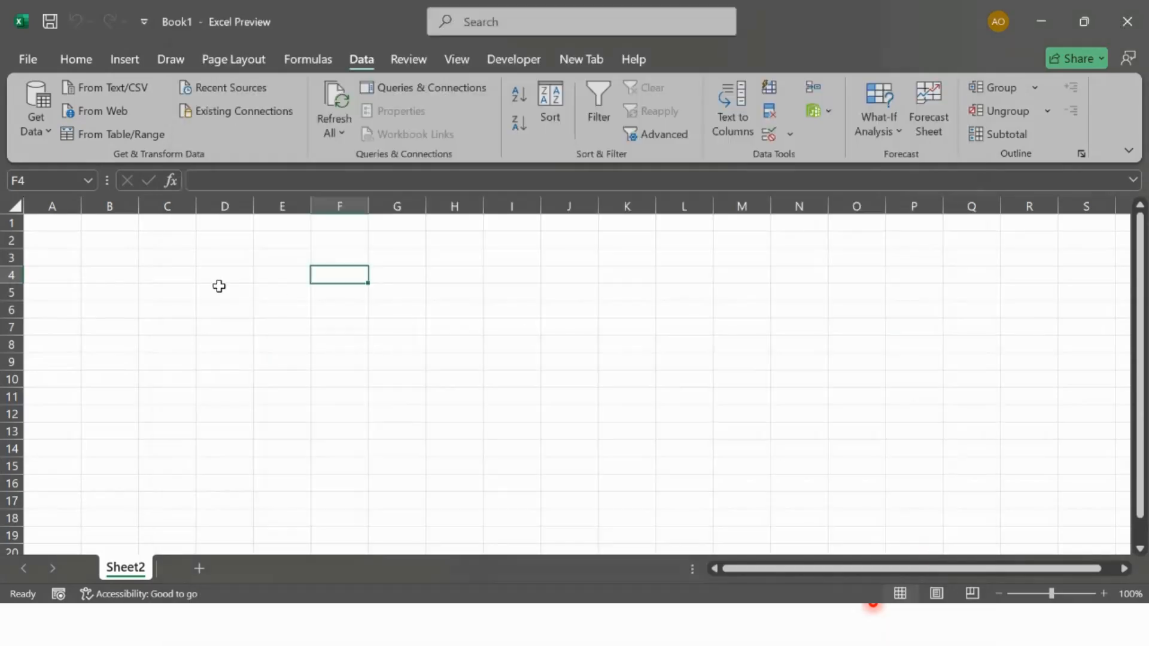
Repeat the import from an Excel workbook, looking in Downloads before opening New folder inside Pictures.
click(199, 276)
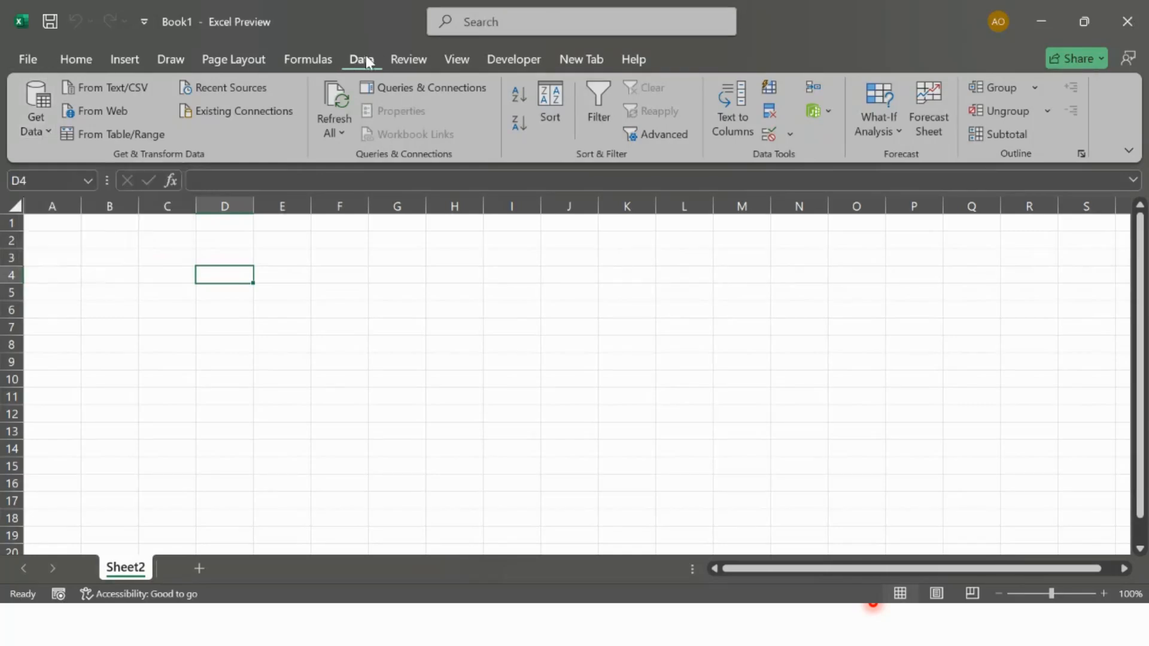
click(87, 59)
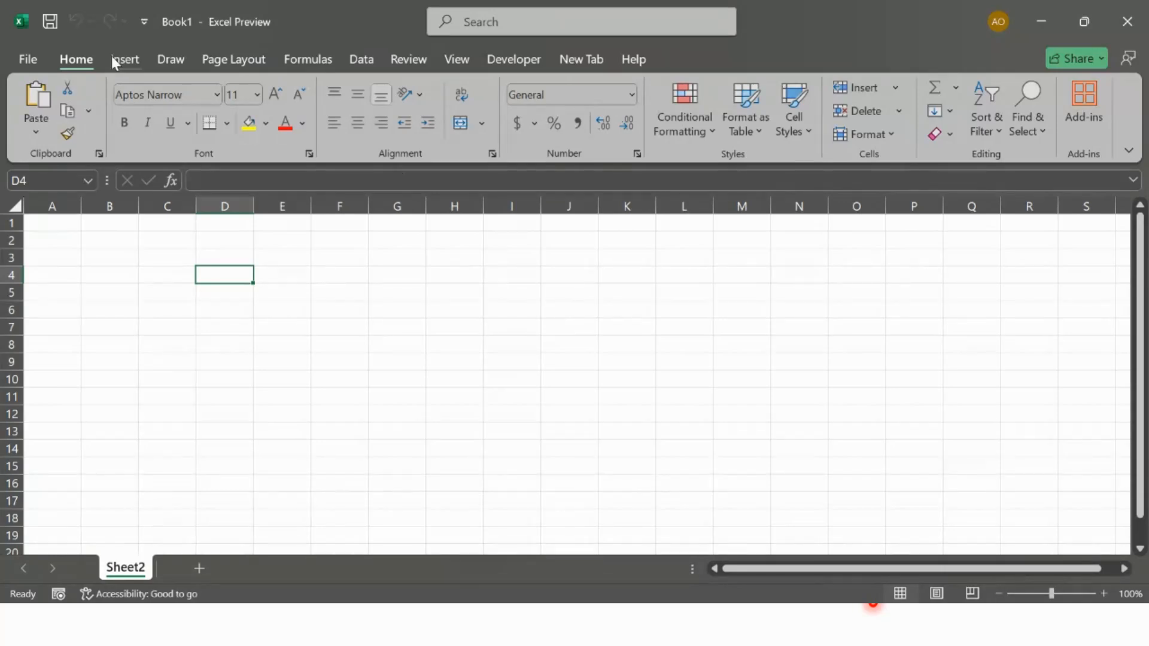
click(363, 55)
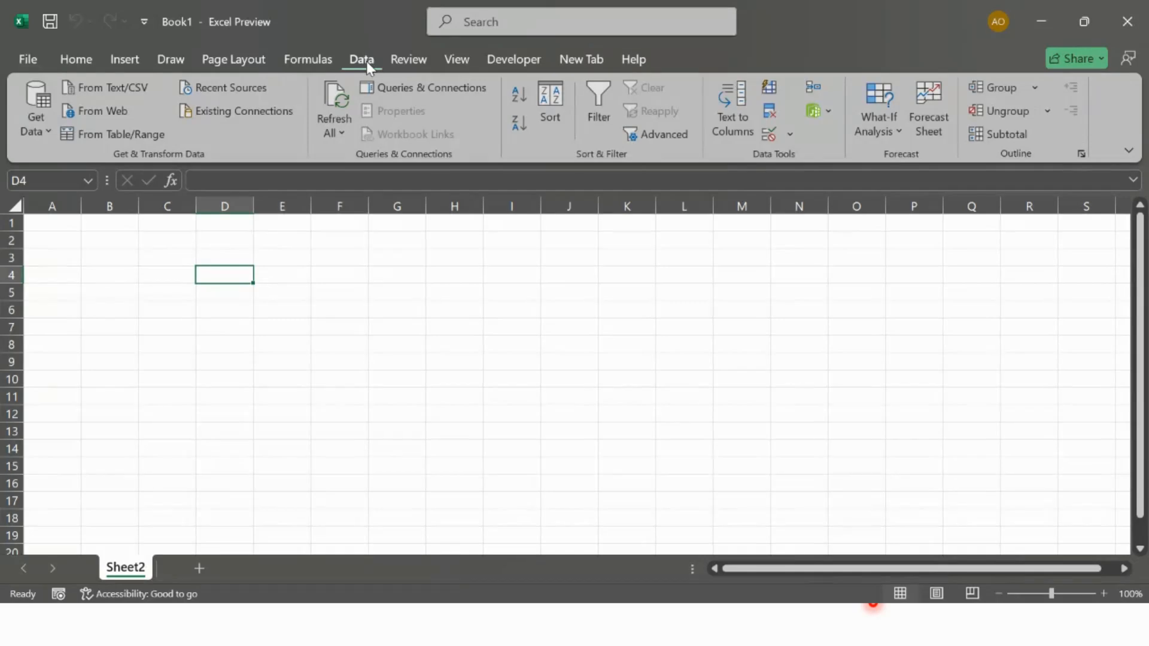
click(45, 121)
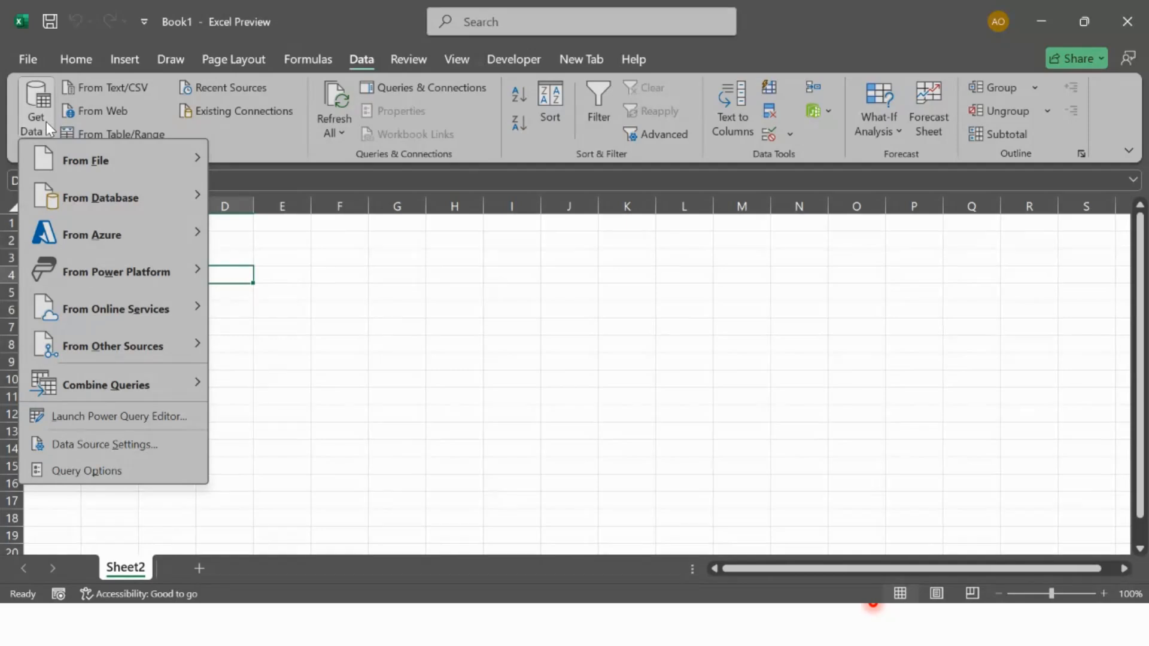
mouse_move(159, 161)
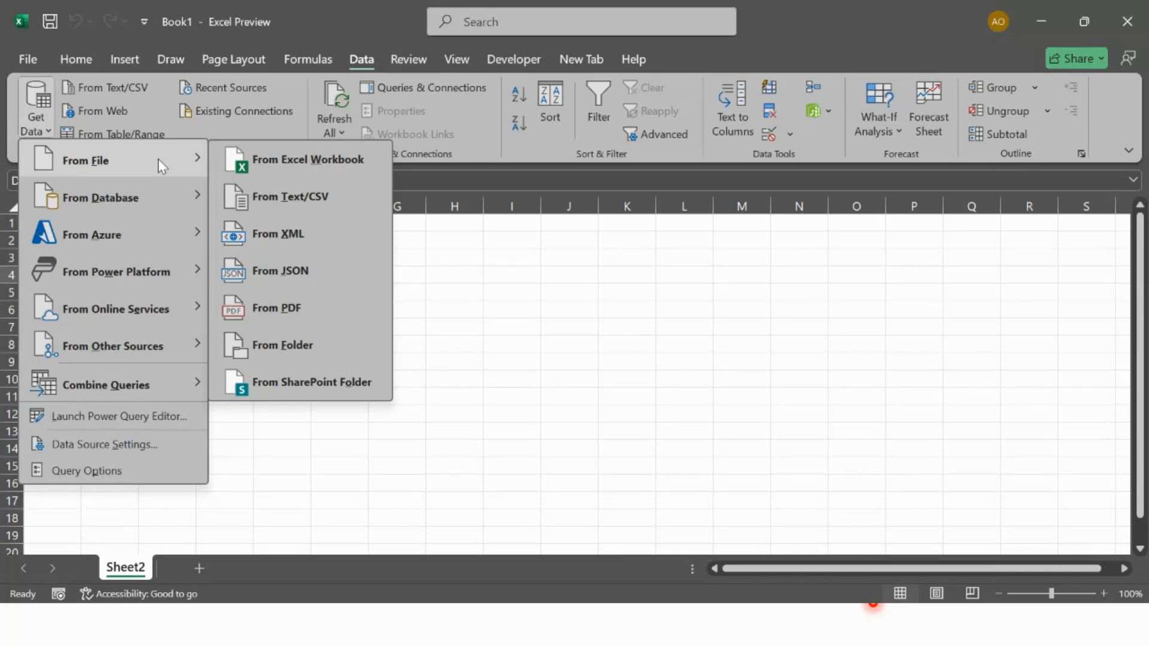
click(281, 161)
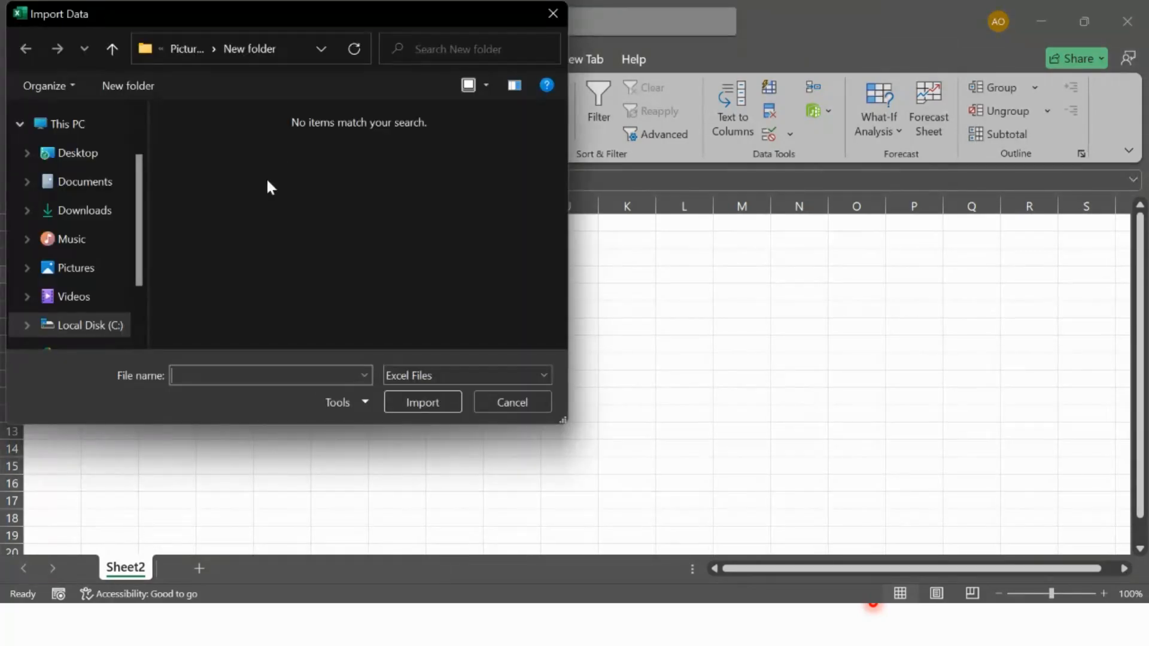
click(91, 210)
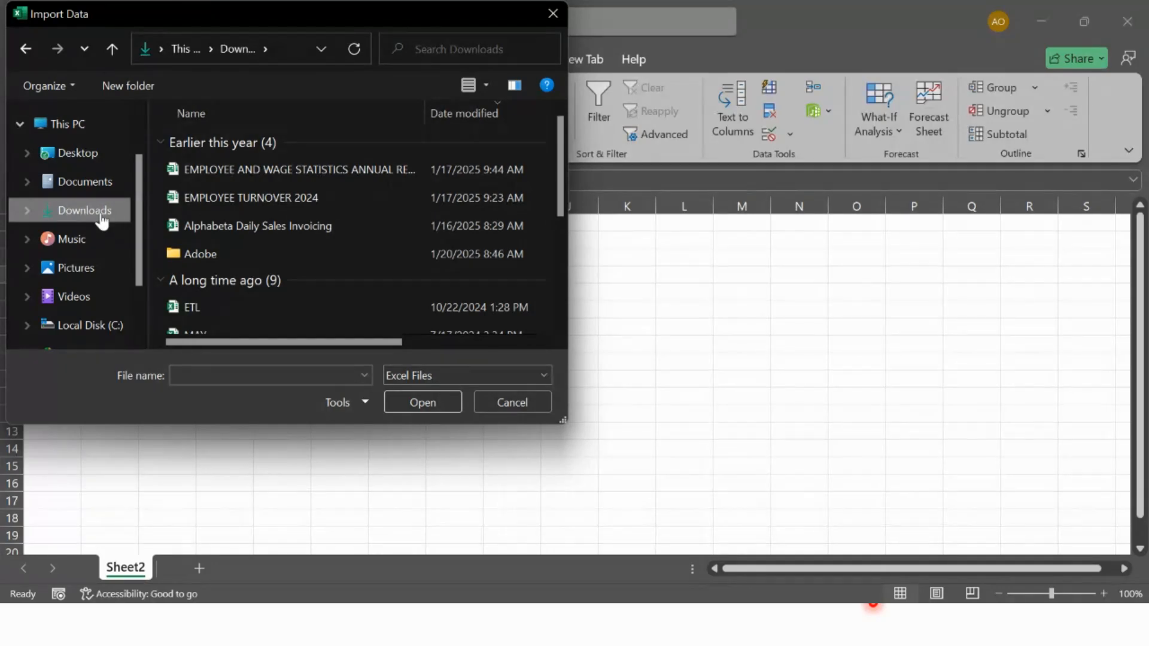
click(93, 268)
double_click(404, 156)
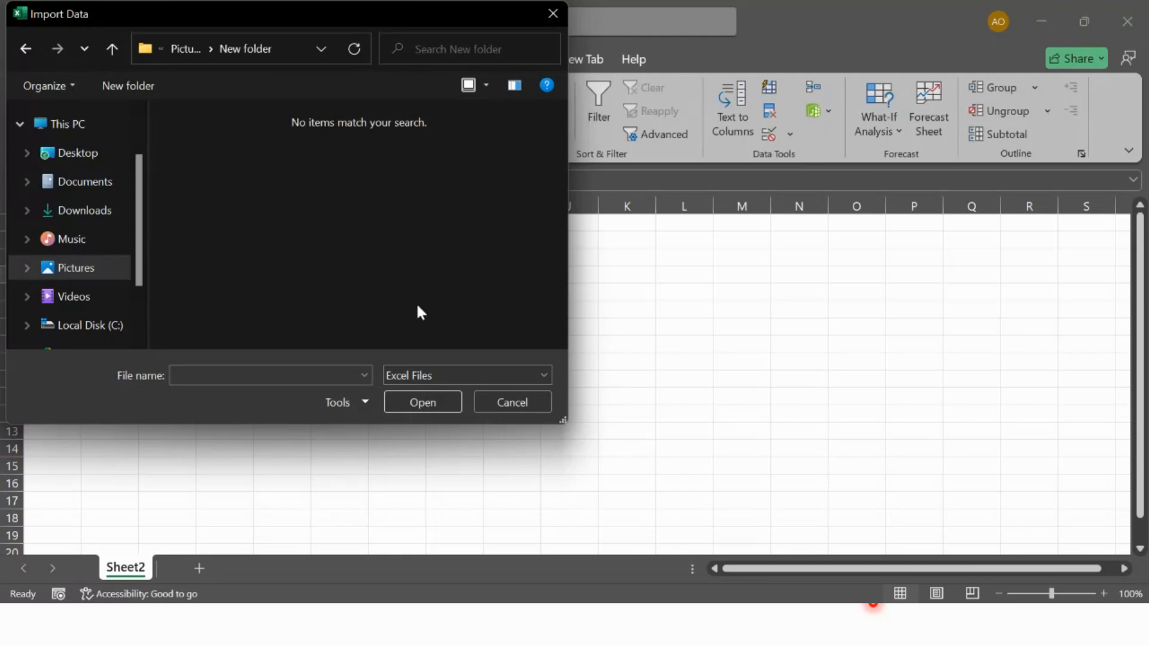
Show all file types in New folder, preview the data in test_result, and cancel the import.
click(456, 372)
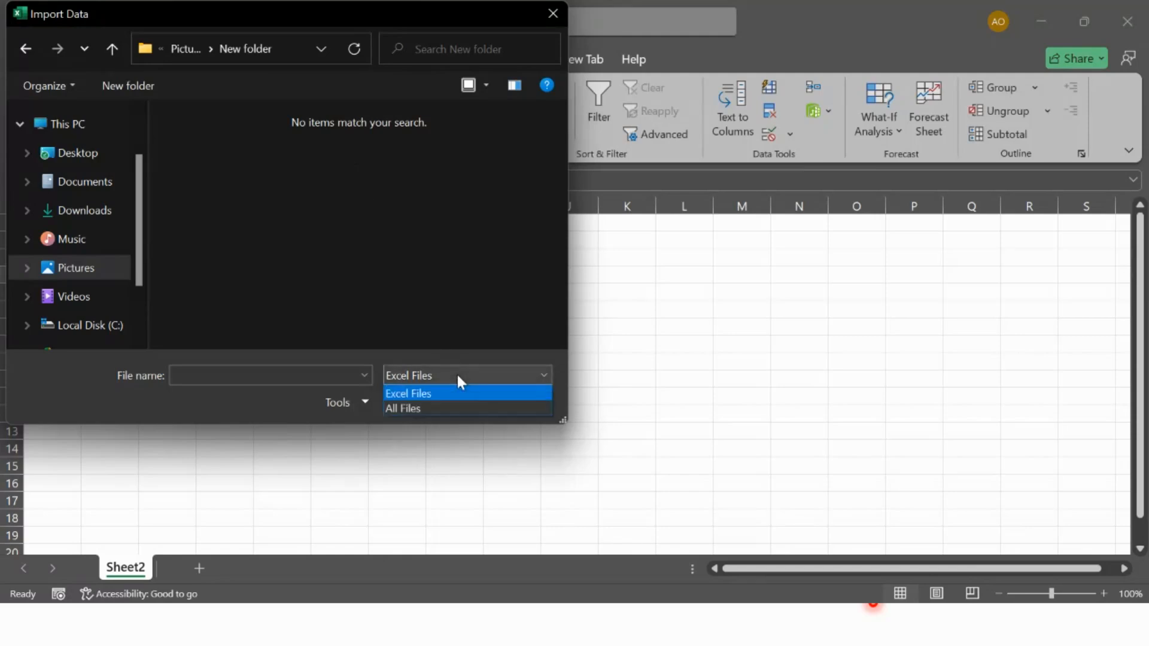
click(427, 409)
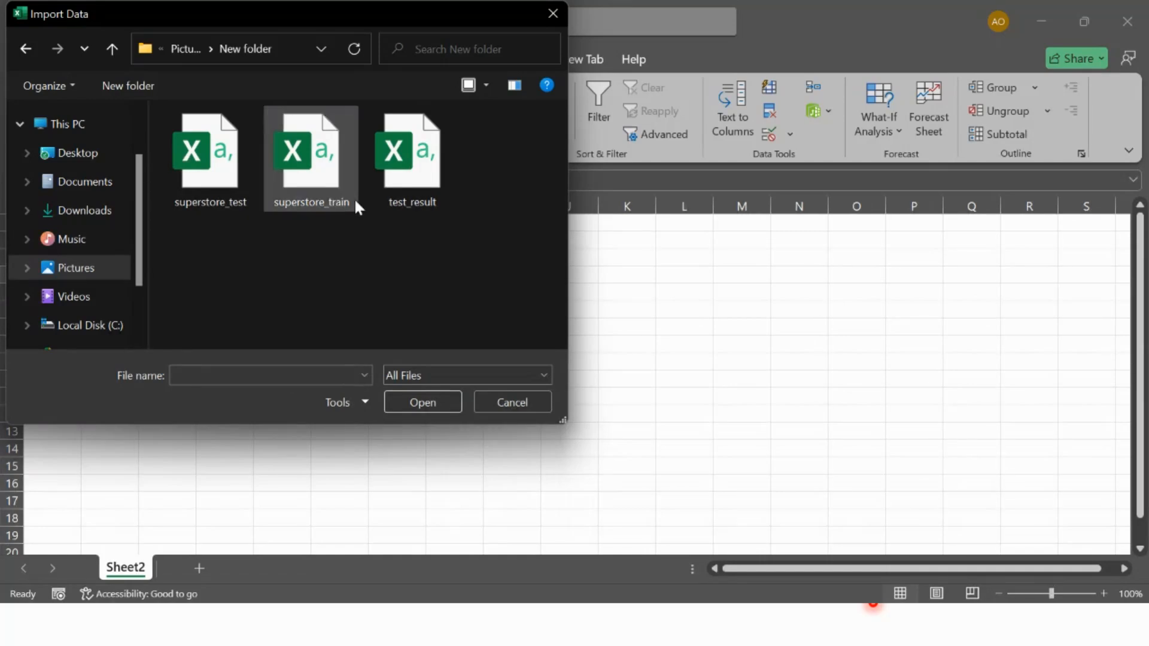
click(415, 170)
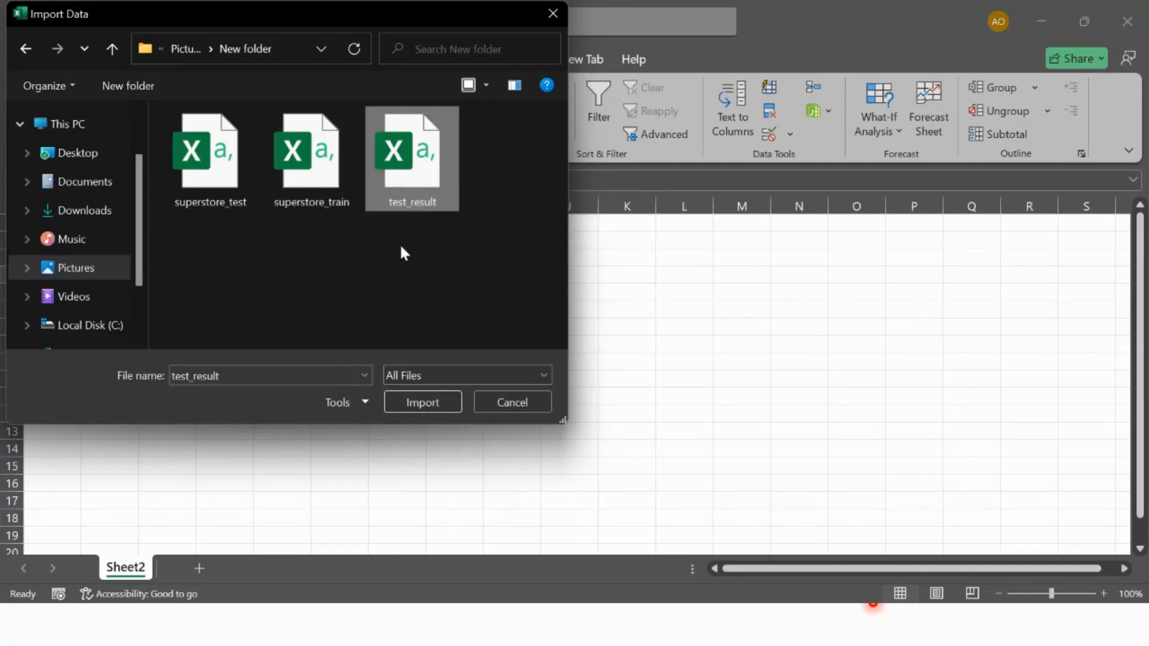
click(415, 403)
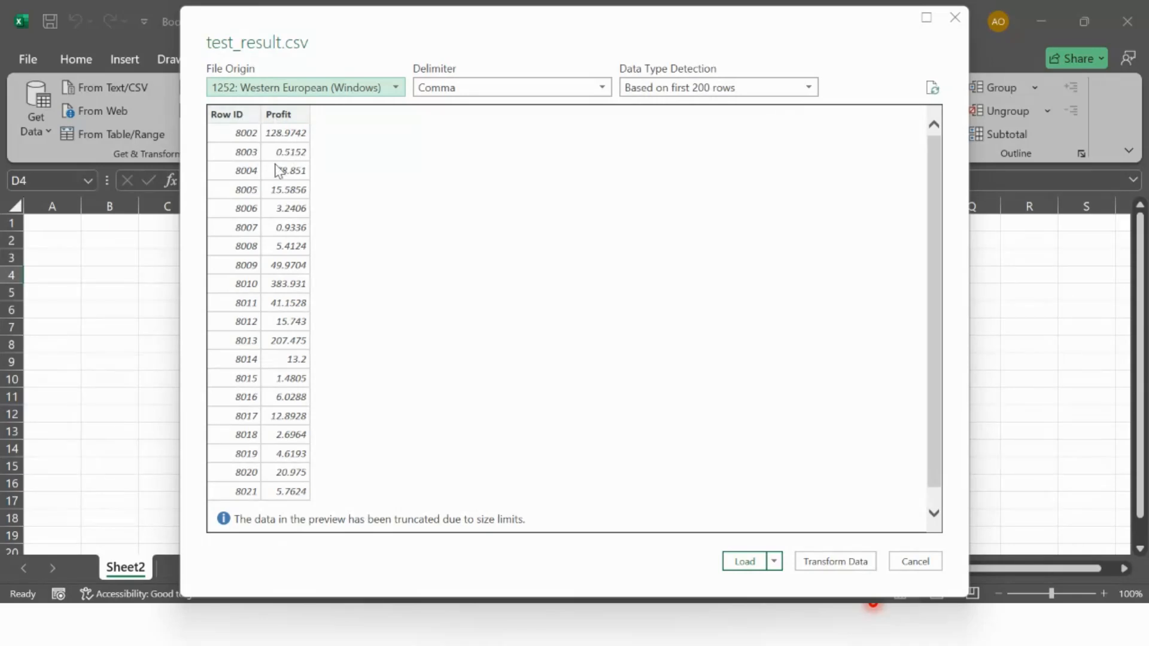
scroll(275, 191, down, 1)
scroll(270, 195, up, 1)
click(923, 562)
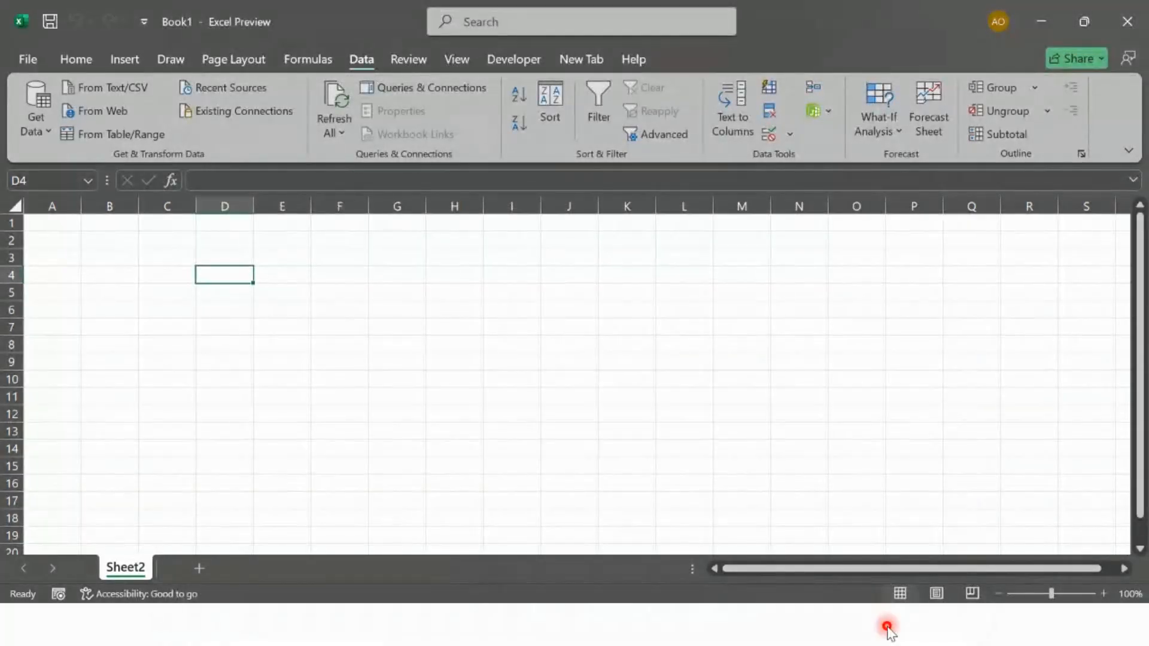
Switch to the online meeting window to read the participants' chat messages, and return to Excel.
key(super)
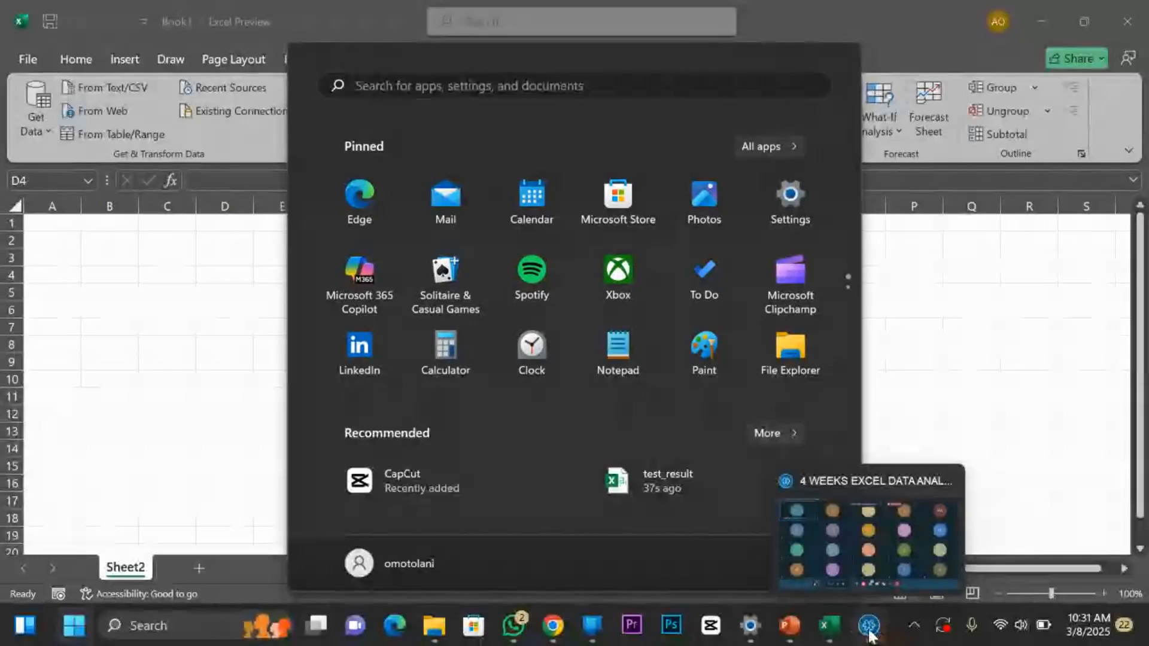
click(869, 631)
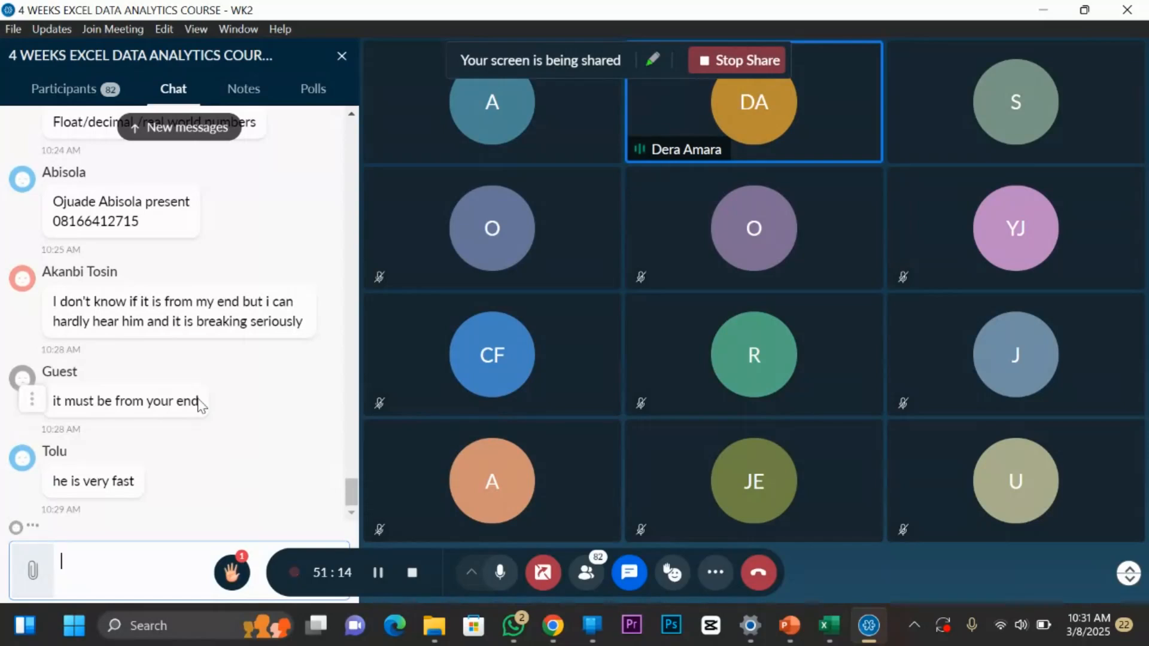
scroll(201, 405, up, 5)
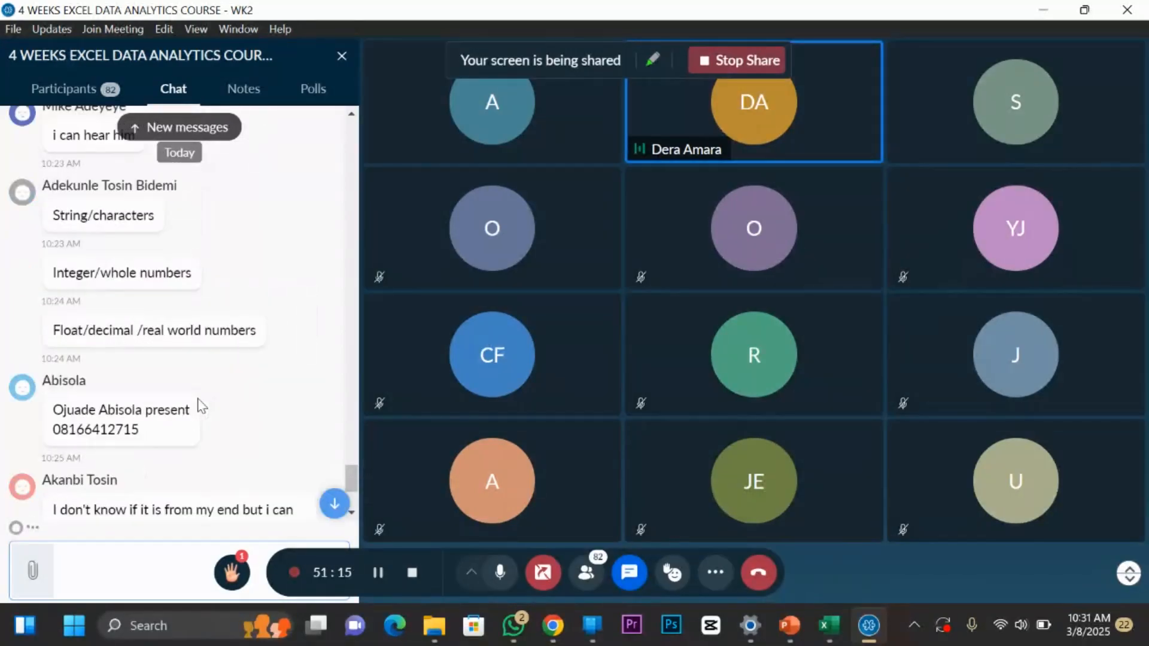
scroll(202, 405, down, 5)
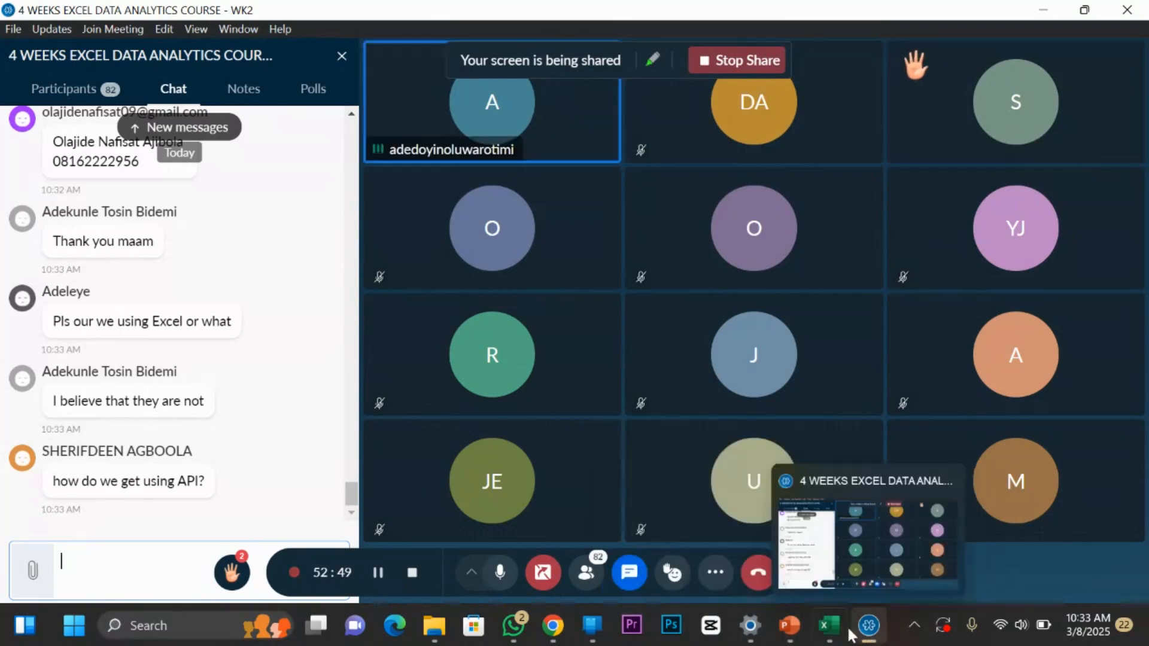
click(830, 625)
Start a new import from an Excel workbook and open New folder inside Pictures.
click(192, 261)
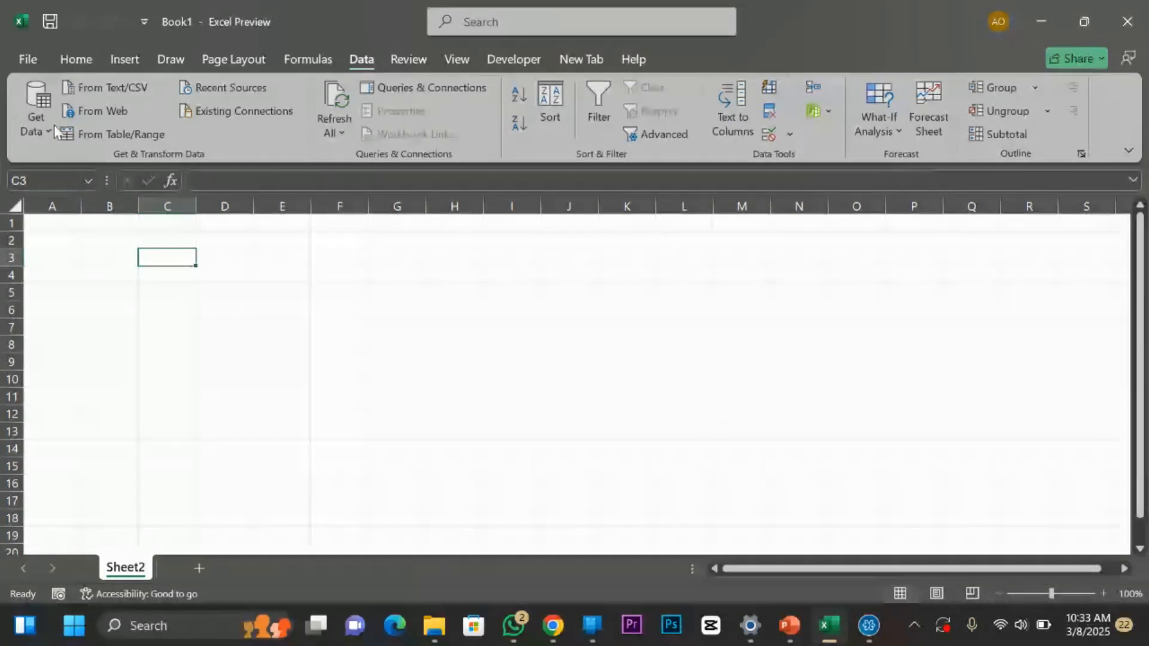
click(52, 124)
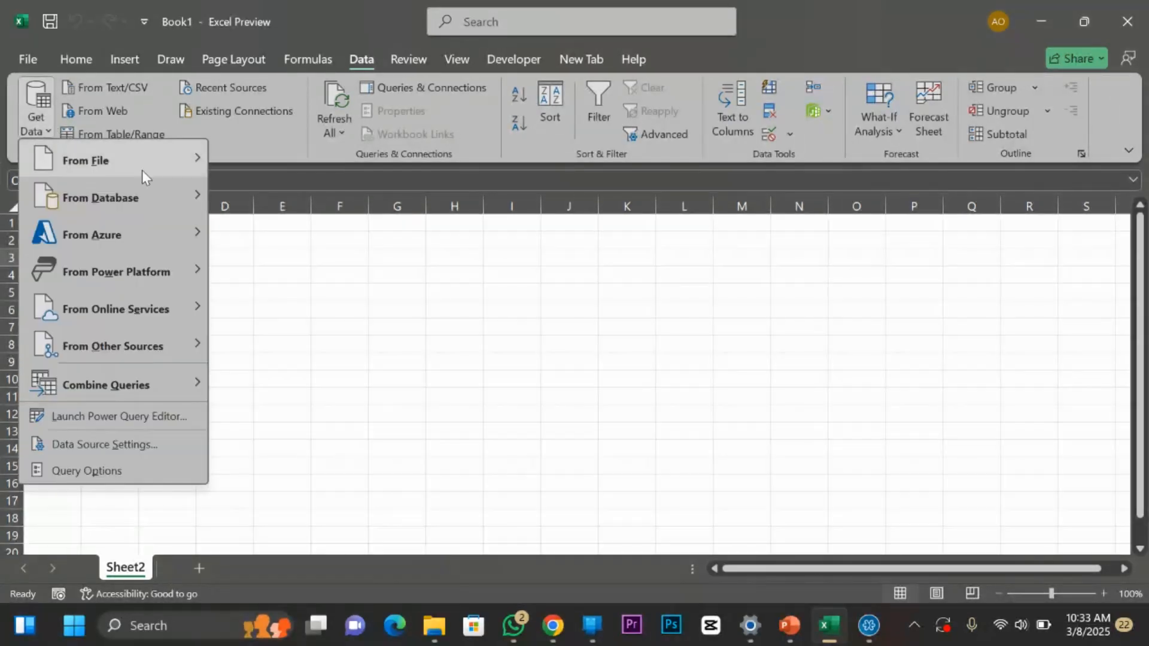
mouse_move(146, 170)
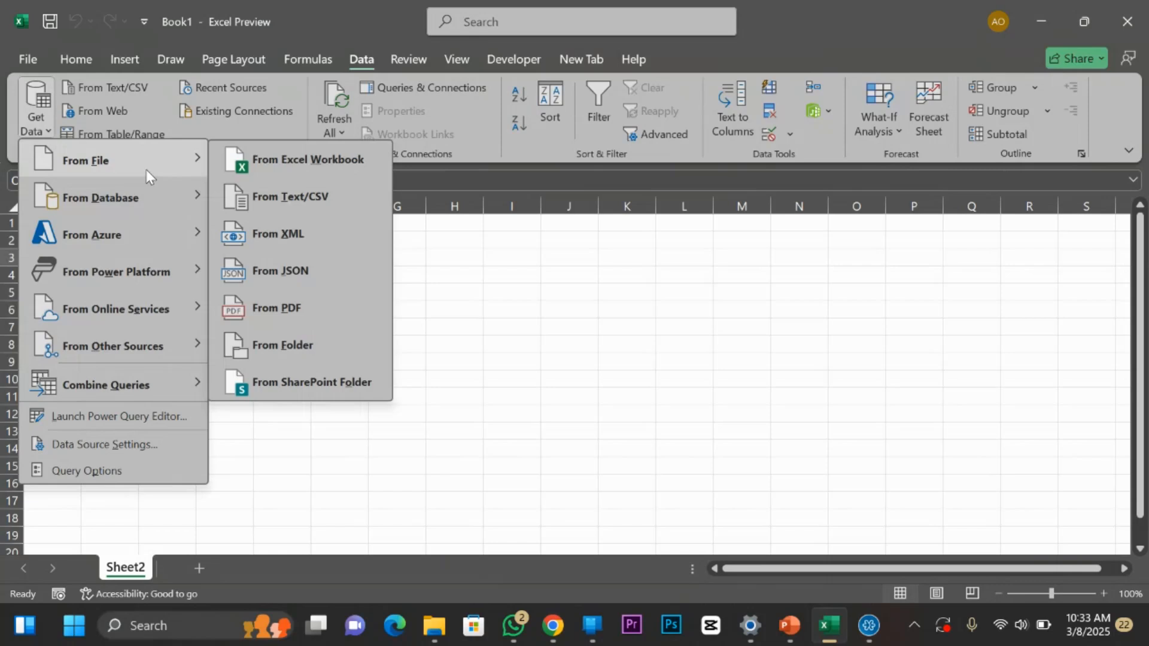
click(303, 164)
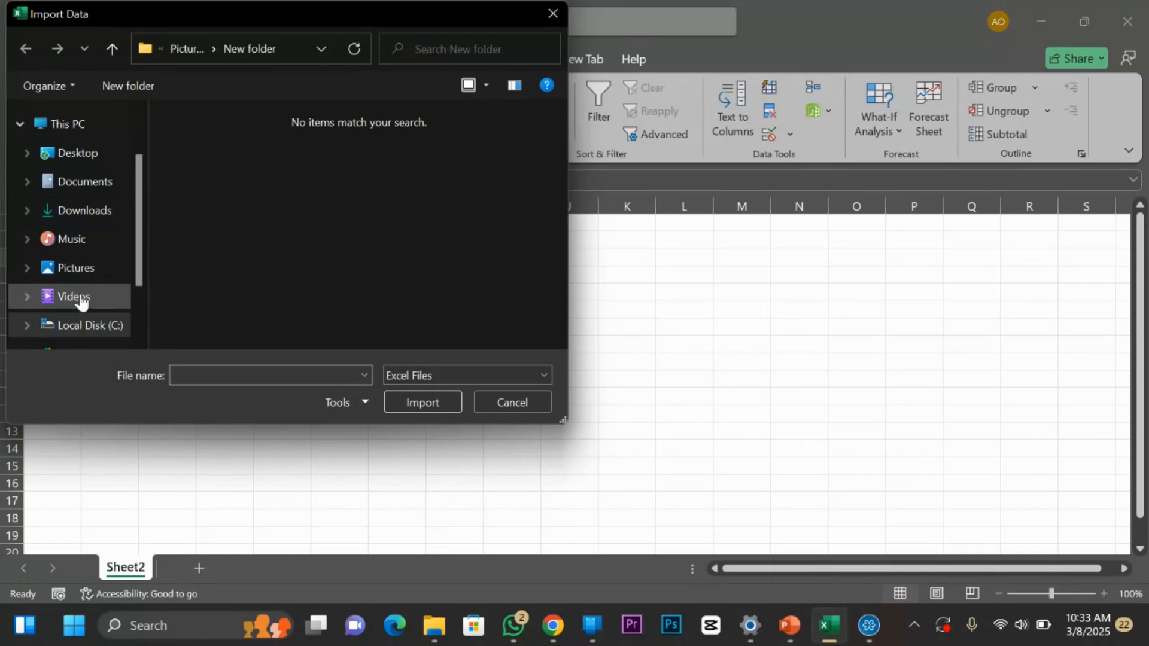
click(79, 270)
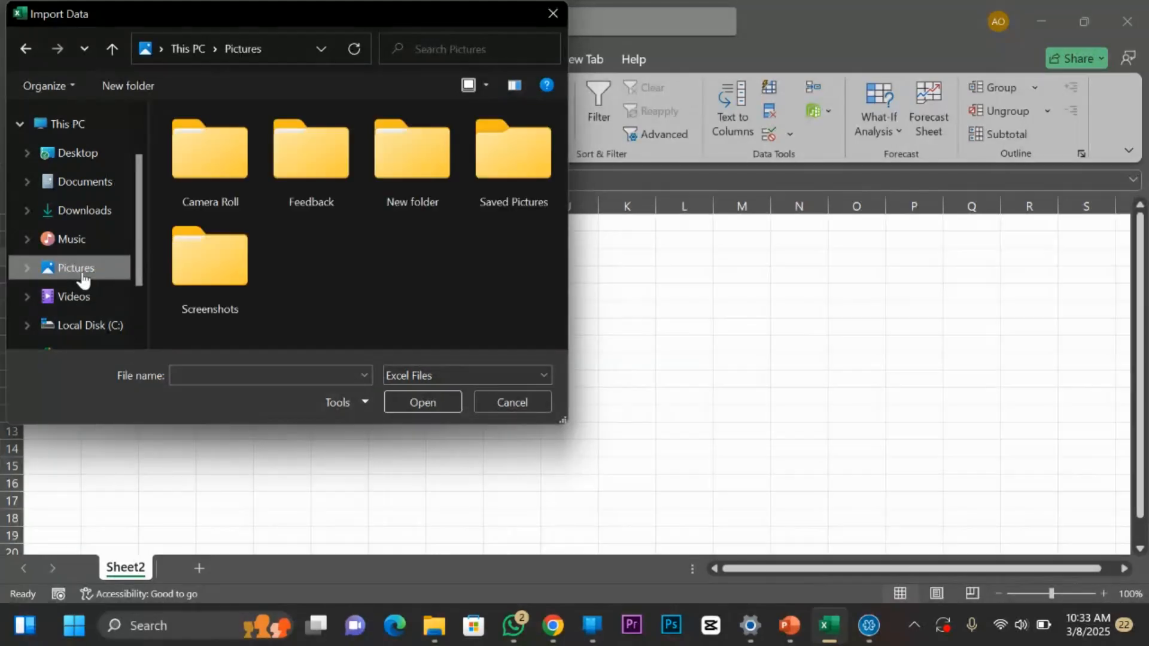
double_click(416, 173)
List all file types in the folder and open superstore_train for import.
click(444, 376)
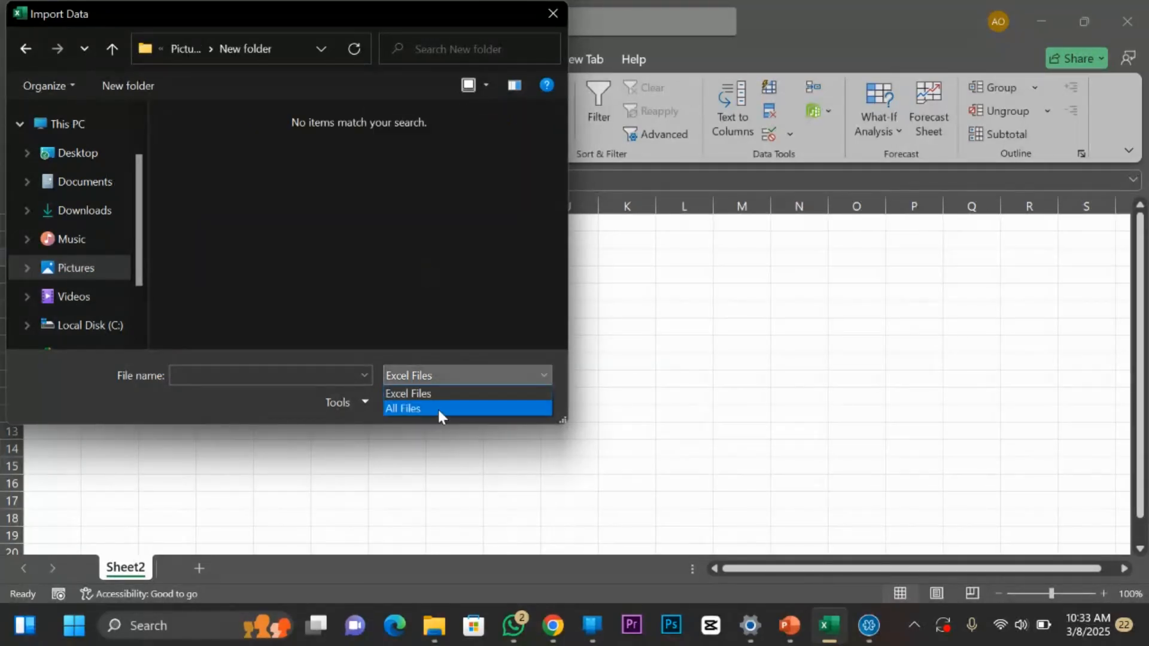
click(438, 405)
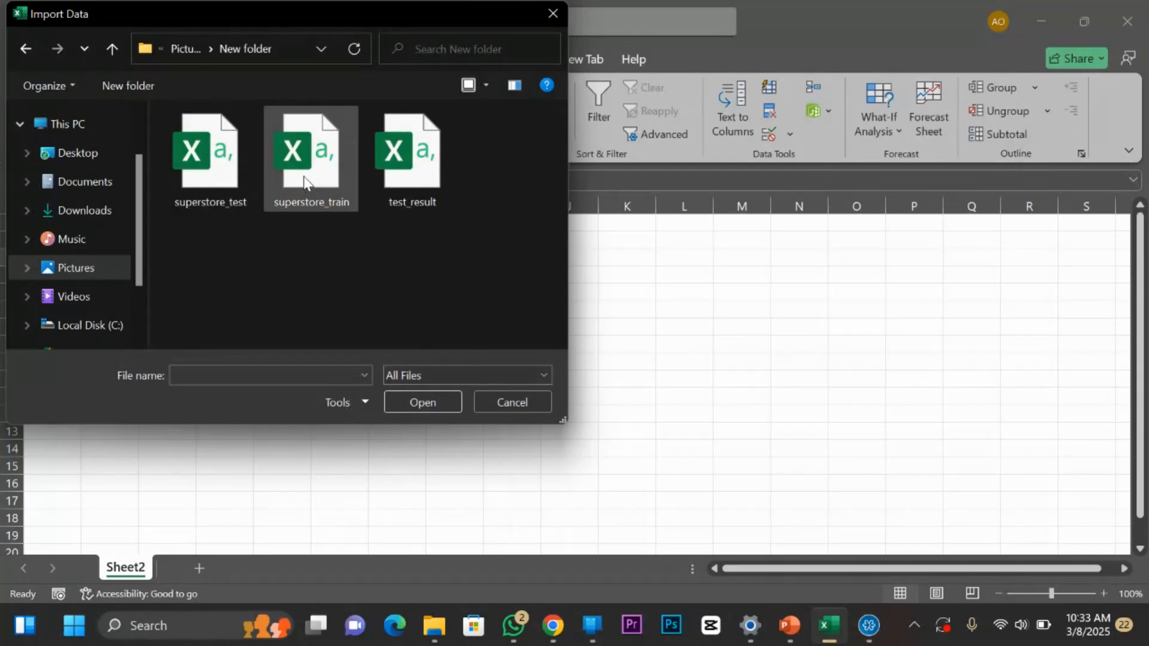
click(303, 179)
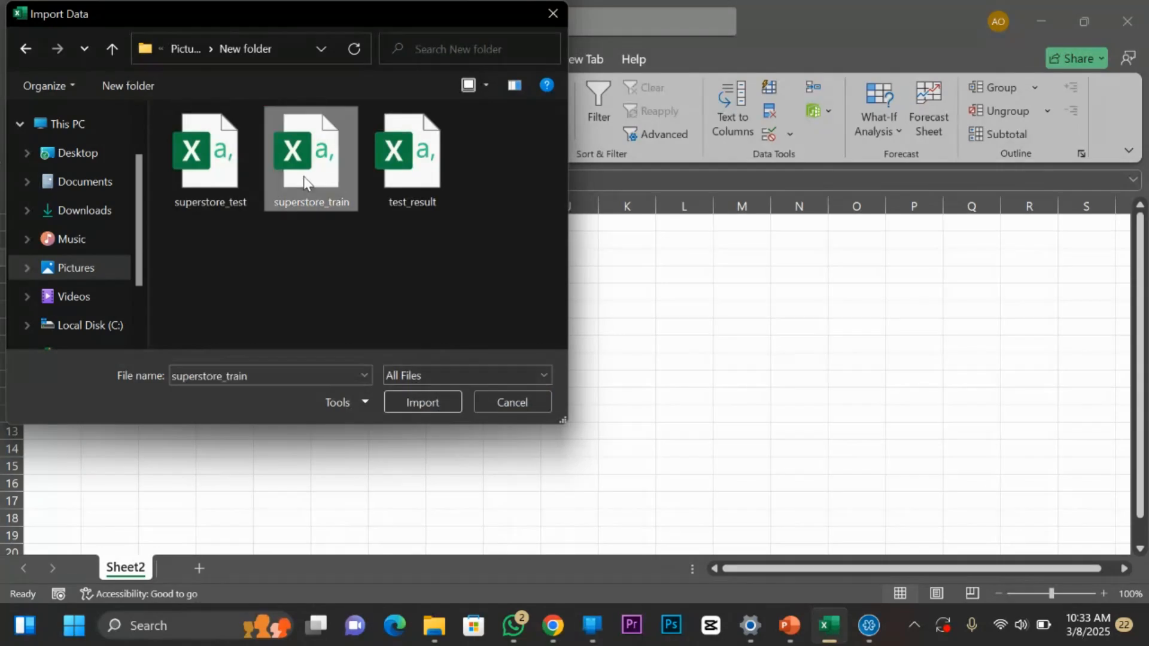
click(417, 412)
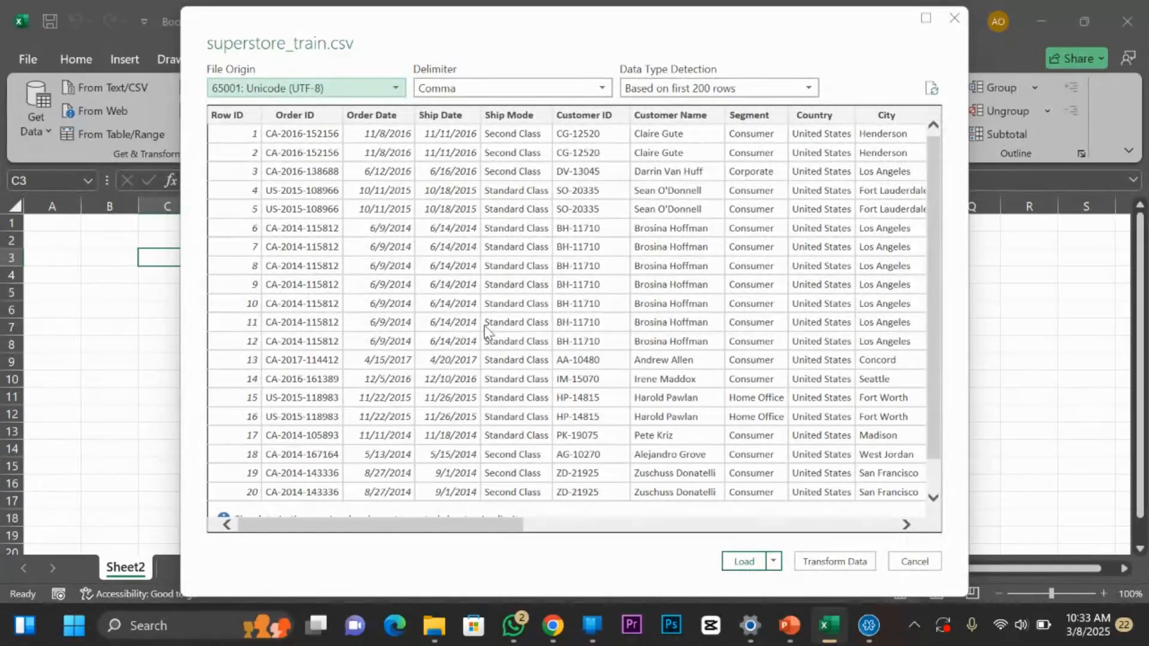
Examine the superstore_train preview's rows, columns and delimiter options, keeping Comma as the delimiter.
scroll(484, 325, down, 1)
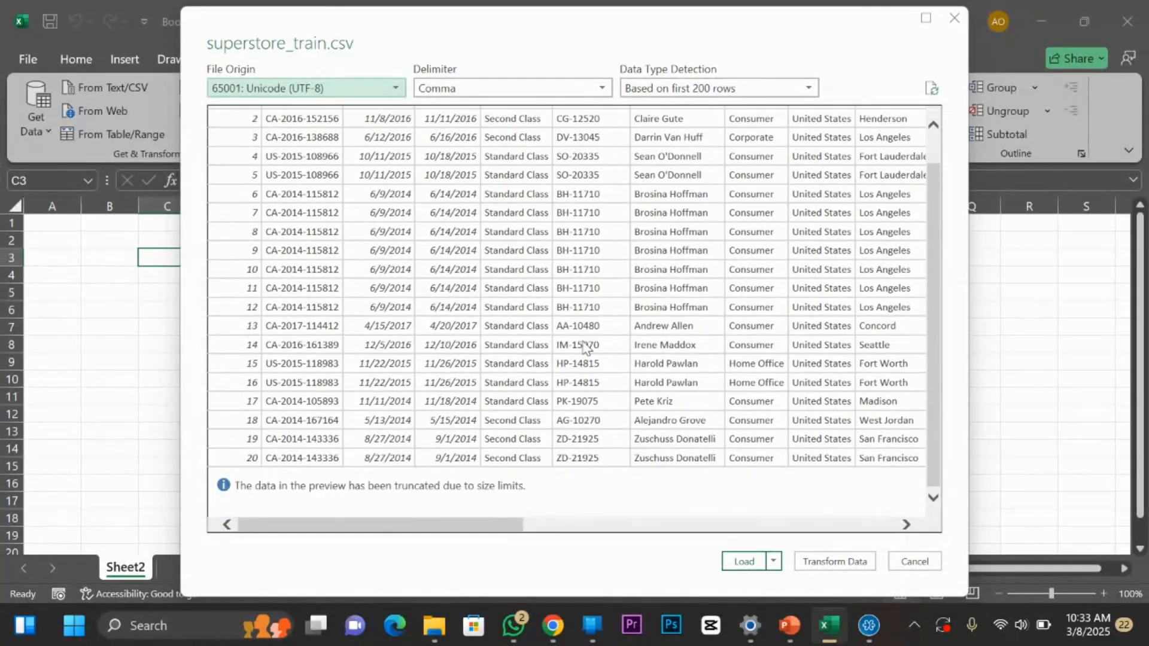
scroll(699, 286, up, 1)
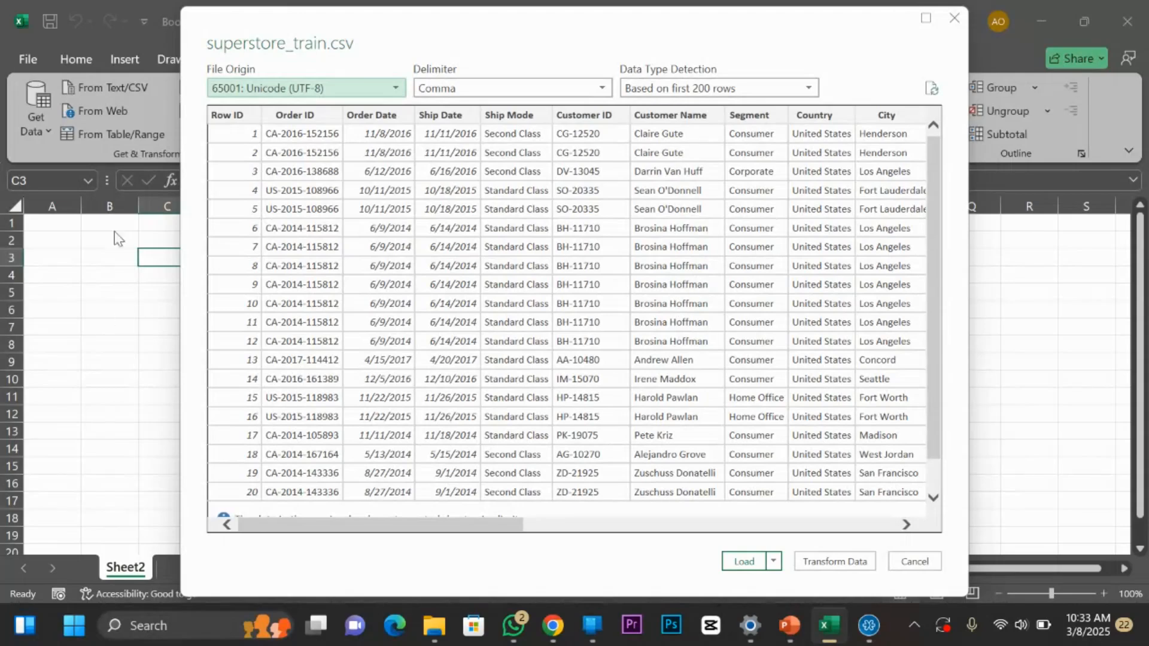
click(489, 93)
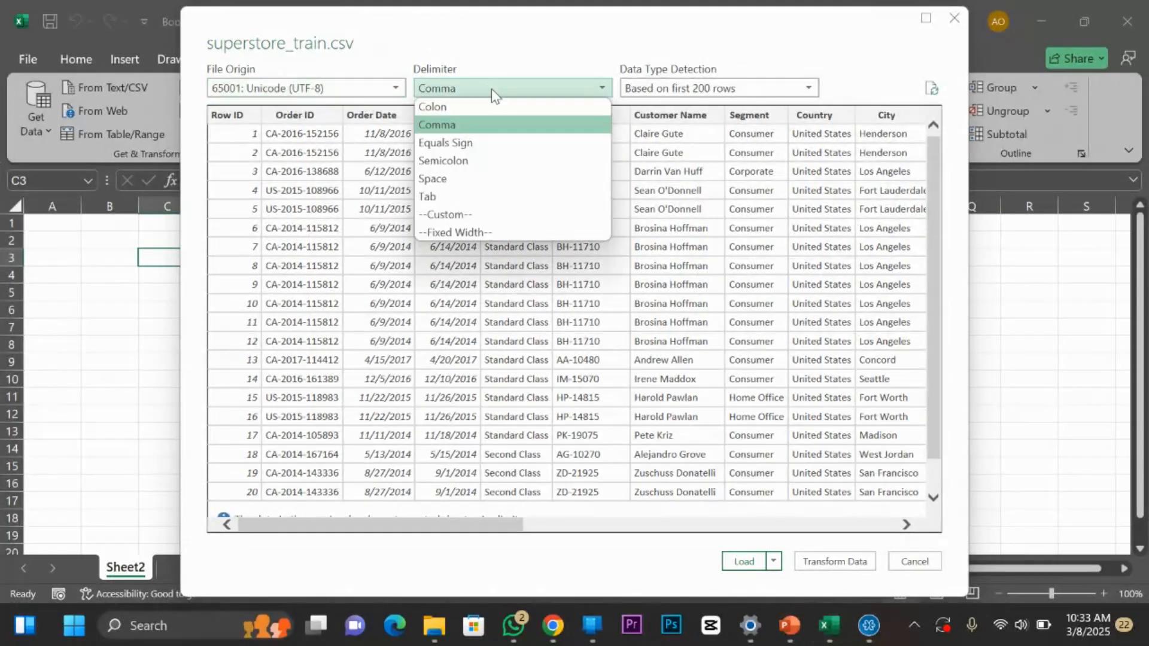
click(476, 123)
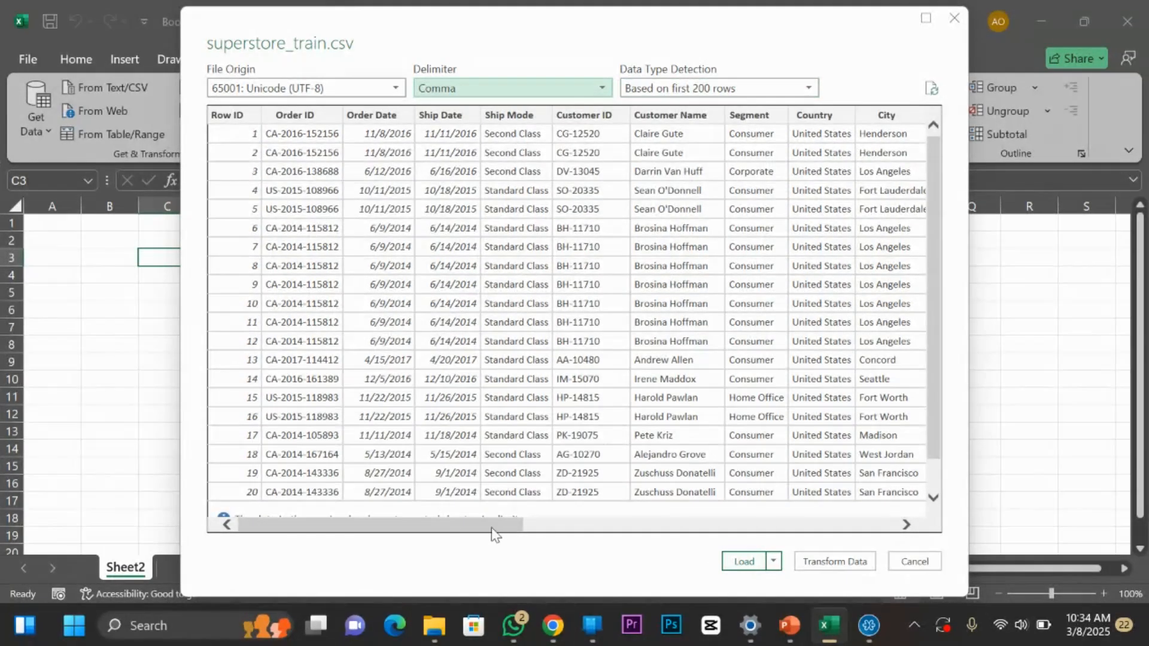
drag(495, 525, 439, 492)
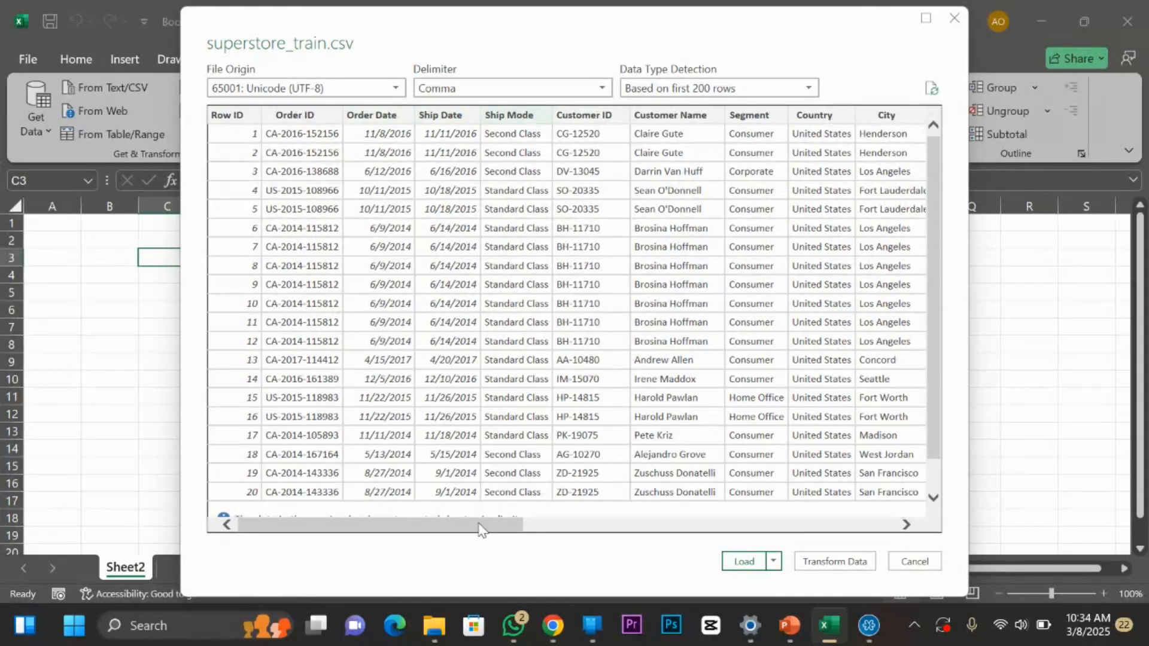
drag(479, 530, 378, 524)
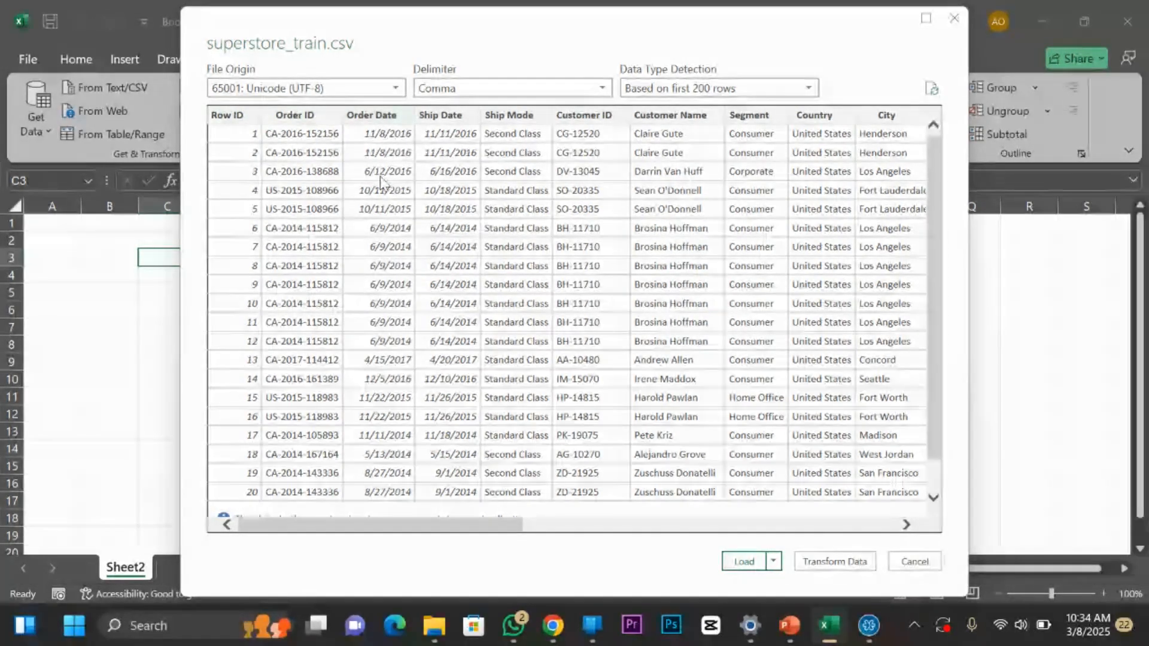
Review the available load options and load the superstore_train data into the workbook.
click(774, 562)
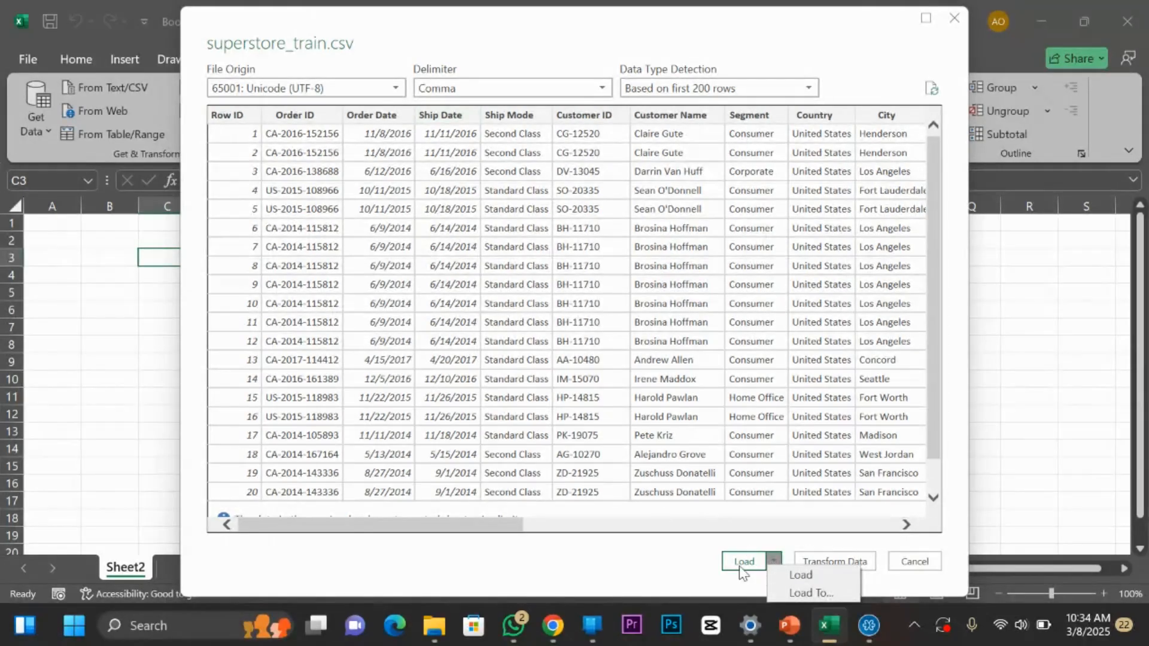
click(820, 592)
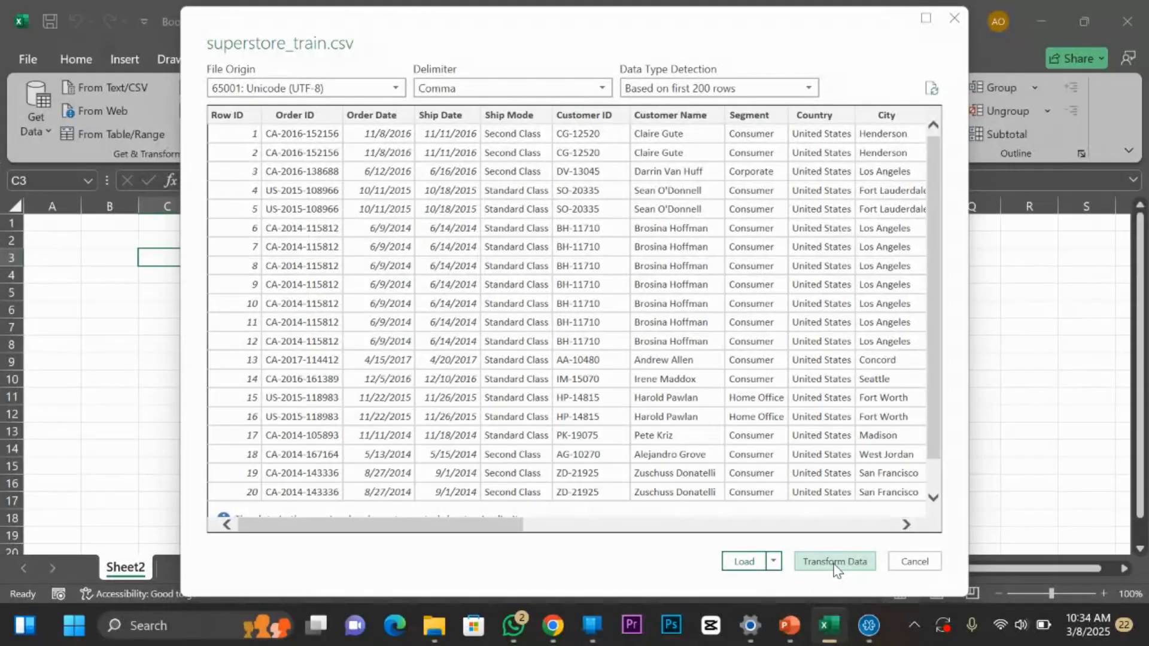
click(741, 561)
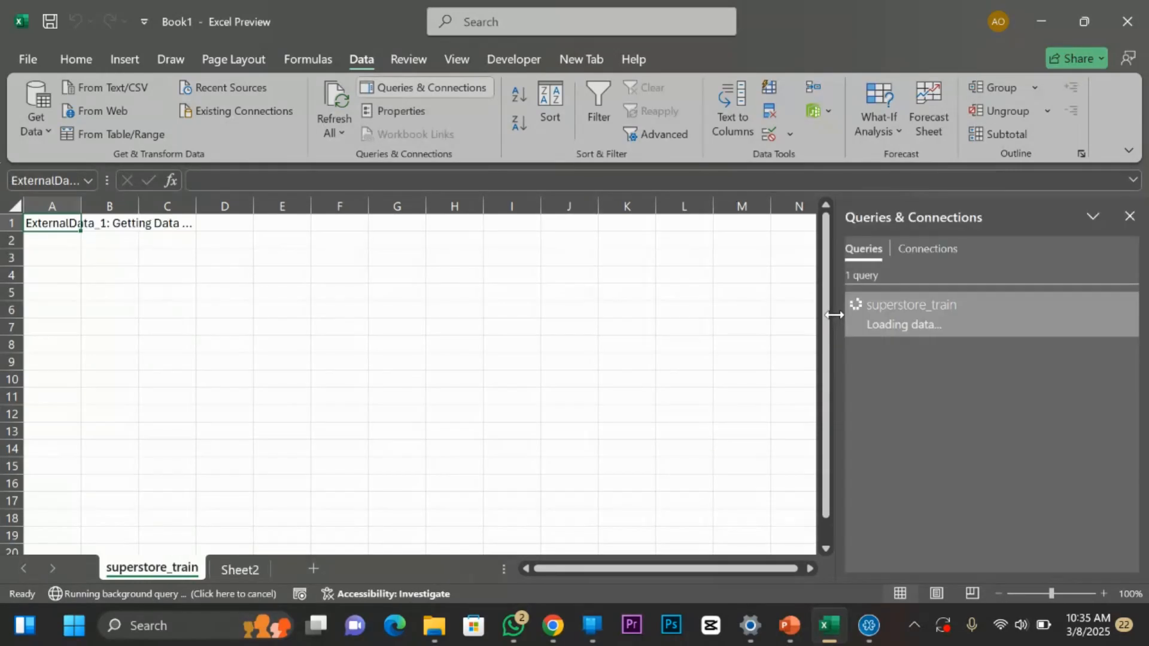
Narrow the Queries & Connections pane and examine the loaded table's column headers from Row ID to Customer ID.
drag(835, 315, 940, 318)
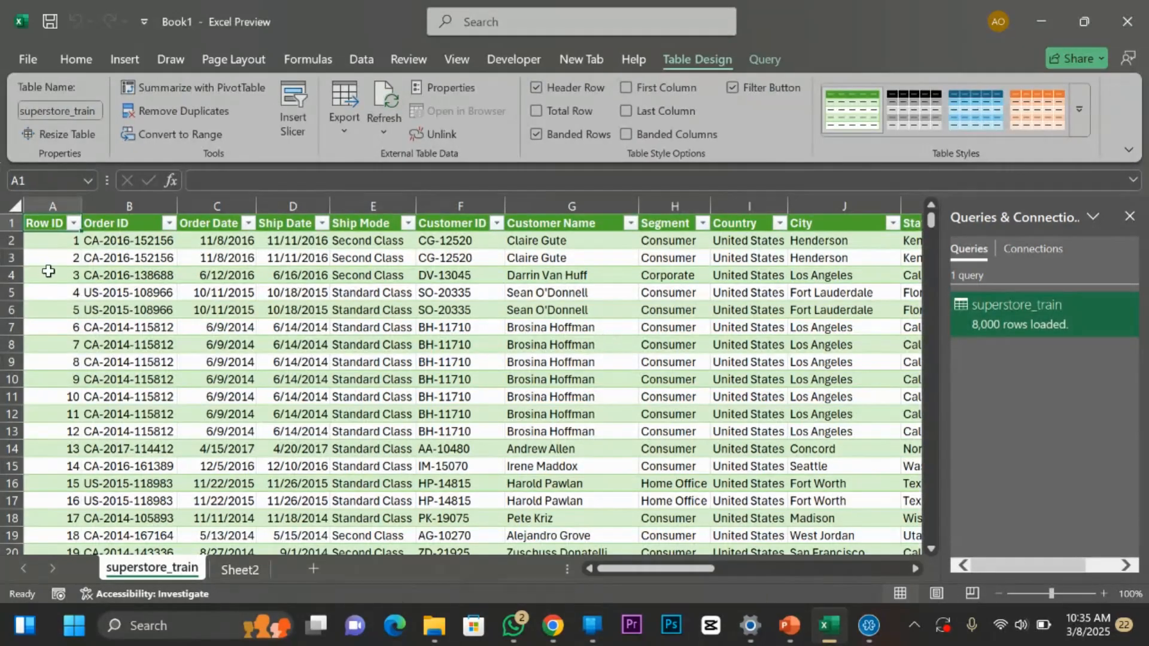
click(47, 236)
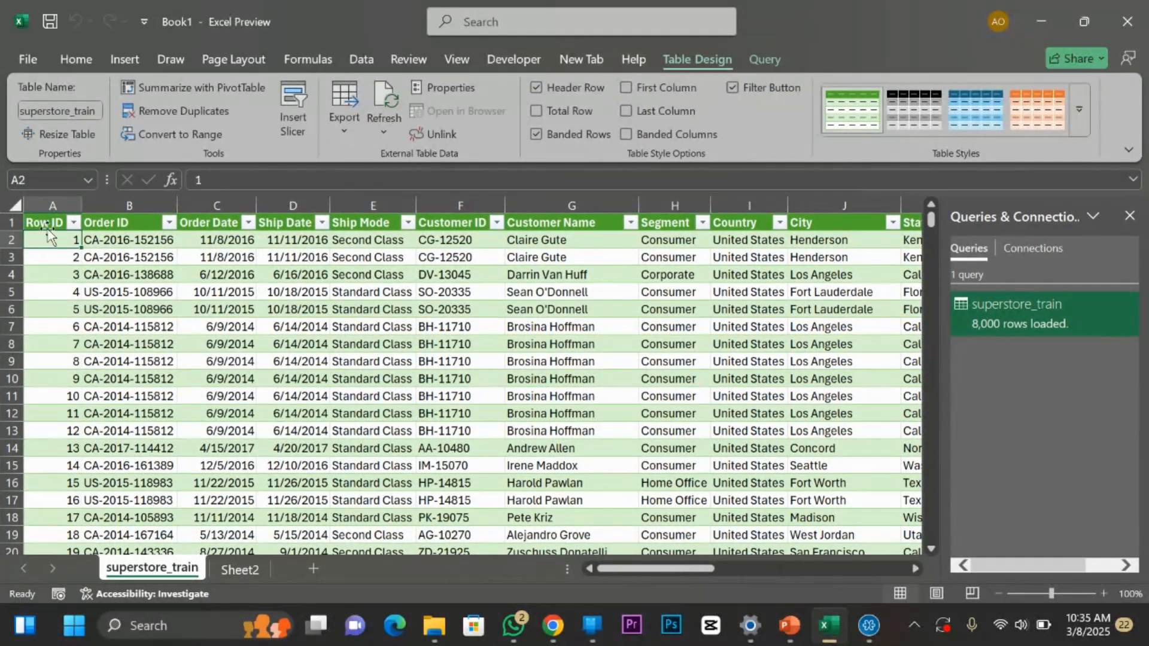
click(47, 227)
click(113, 226)
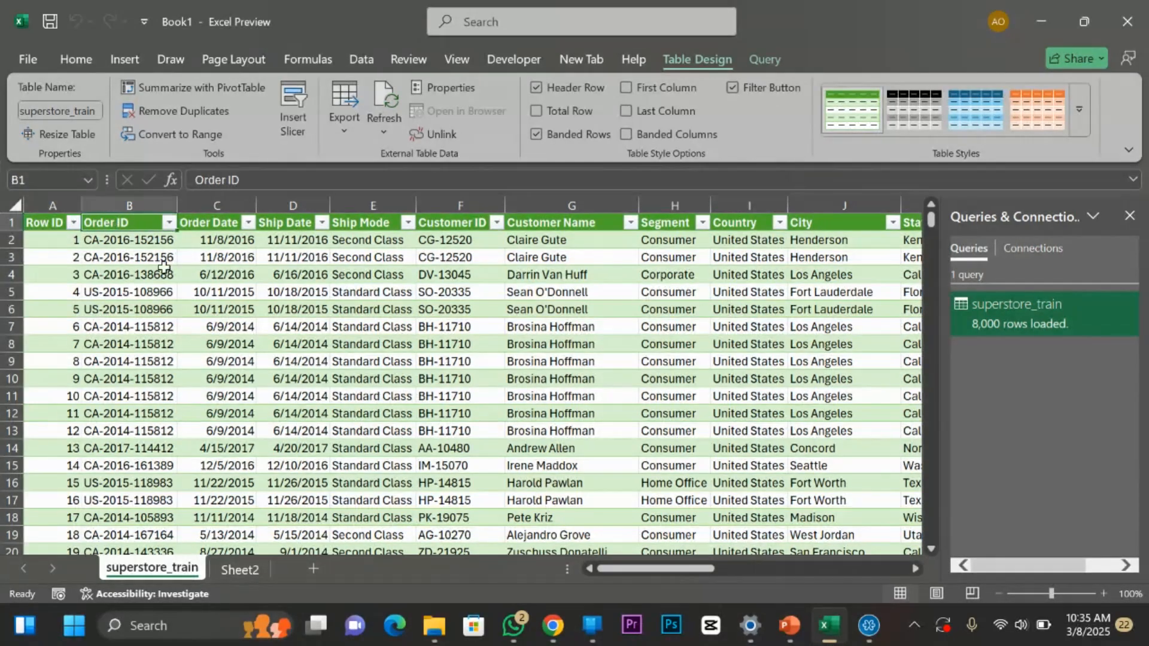
click(215, 227)
click(293, 226)
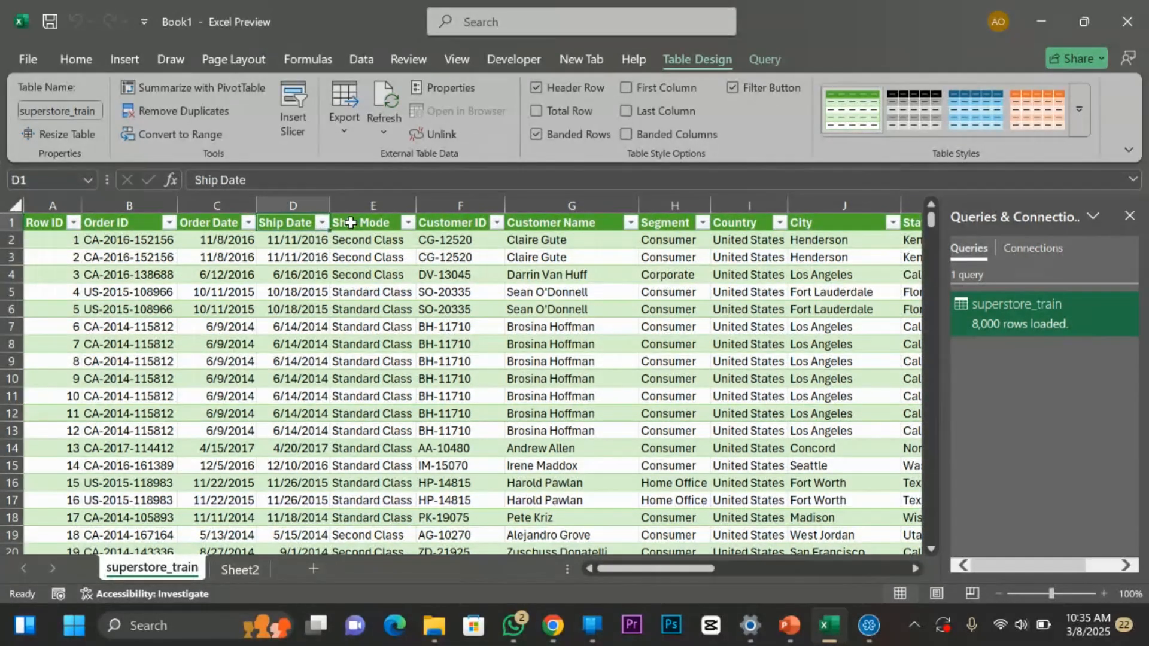
click(350, 222)
click(448, 225)
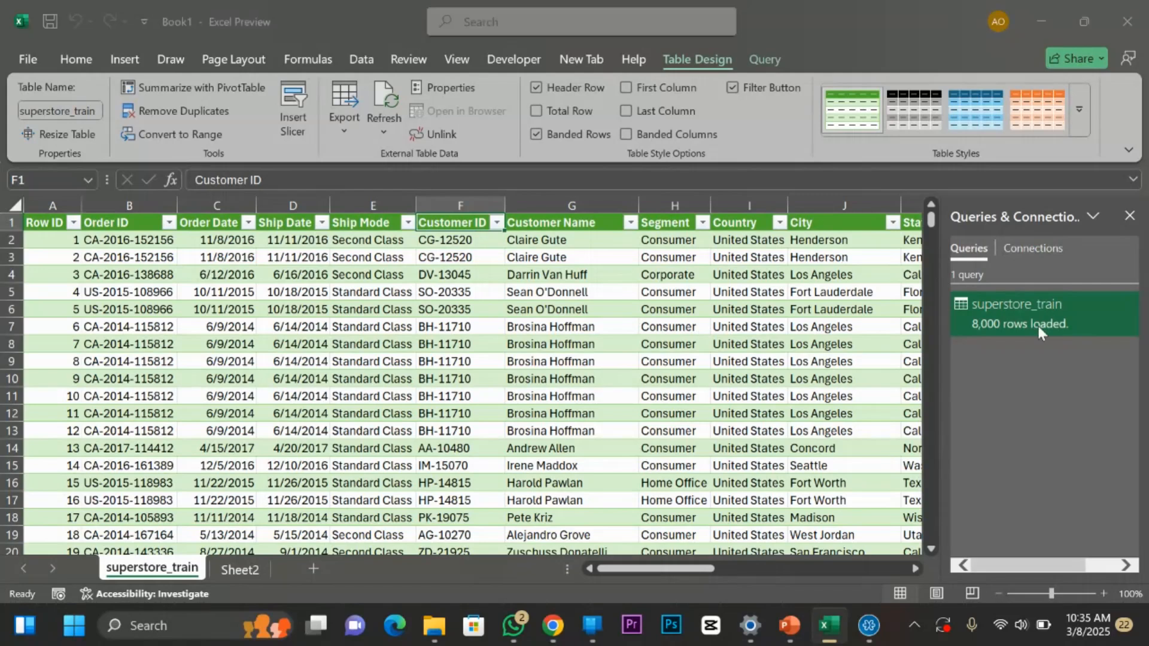
Open the superstore_train query in the Power Query Editor, and close and load it back to the worksheet.
mouse_move(1029, 317)
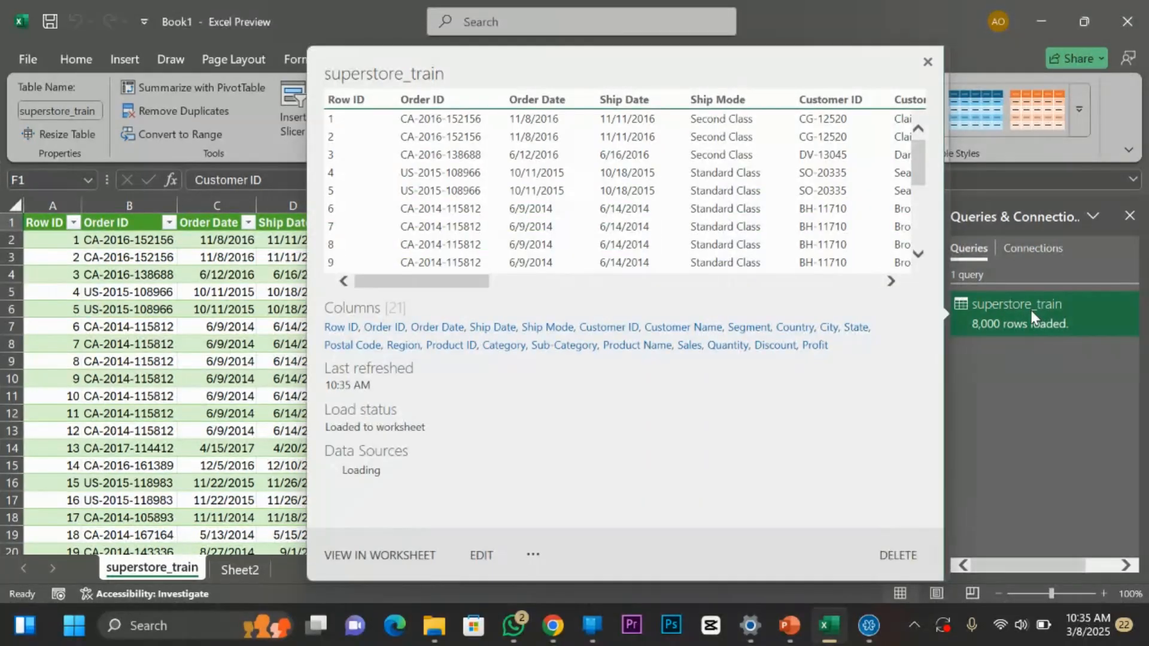
click(1029, 323)
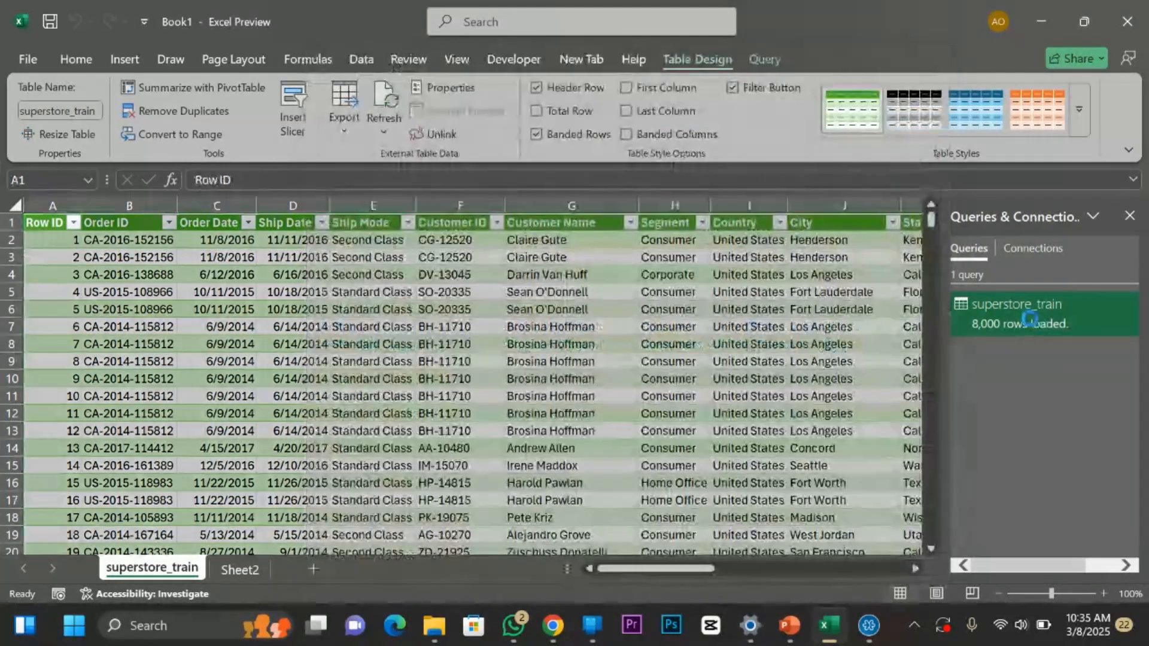
double_click(1029, 323)
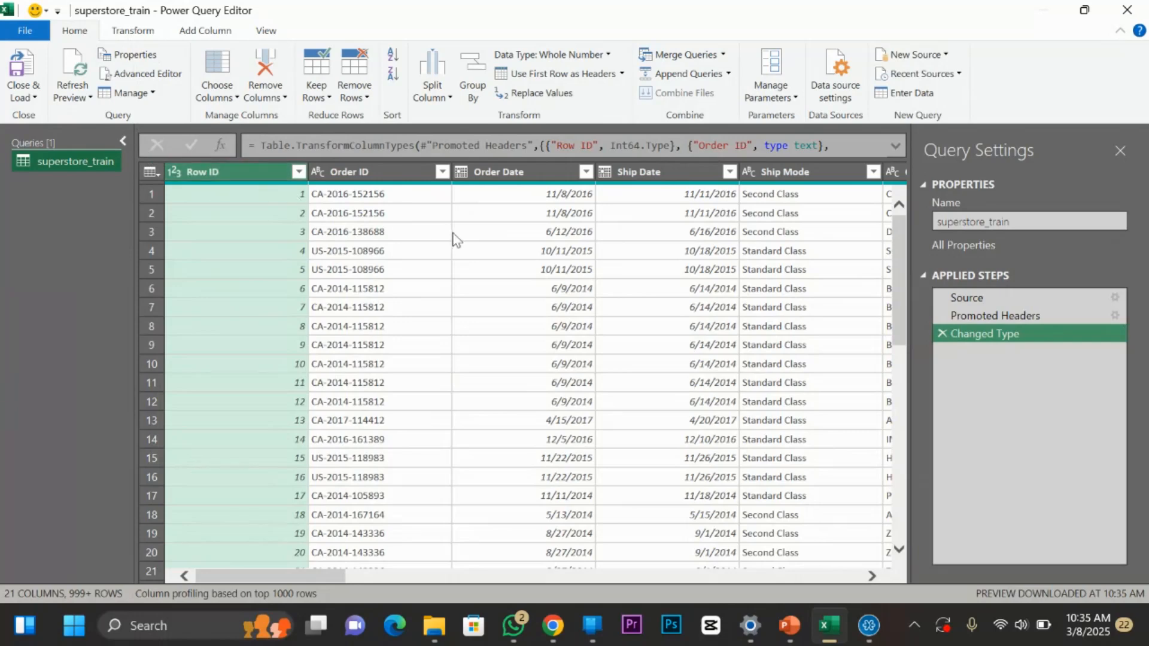
click(25, 97)
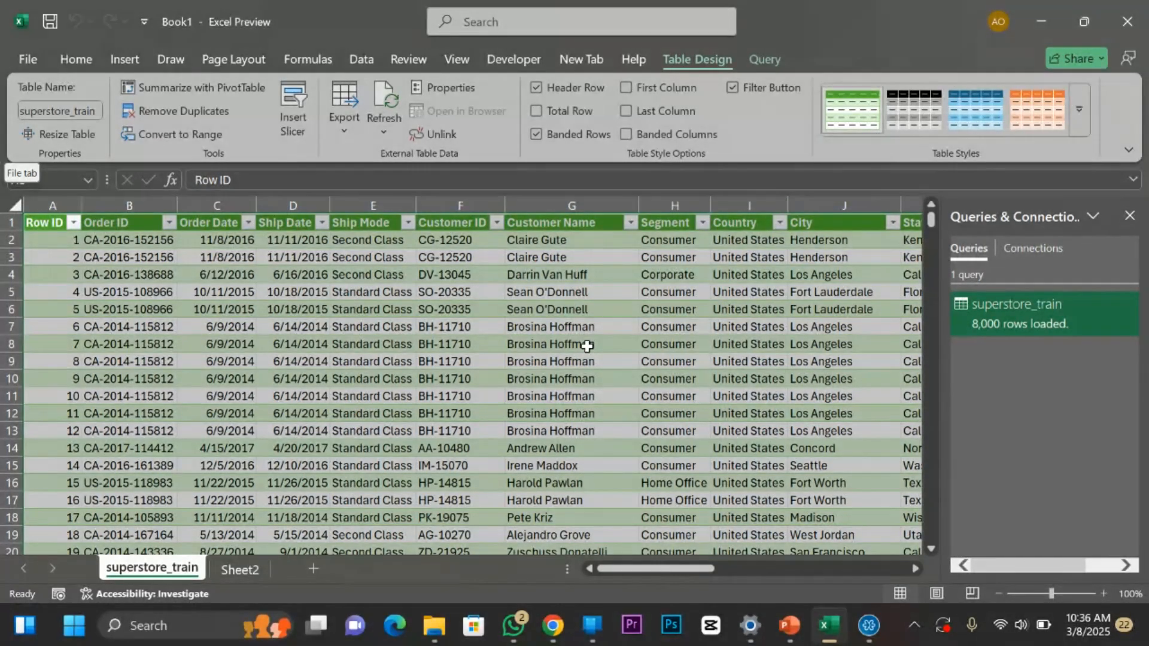
Reopen the superstore_train query in the Power Query Editor and refresh all previews.
double_click(989, 322)
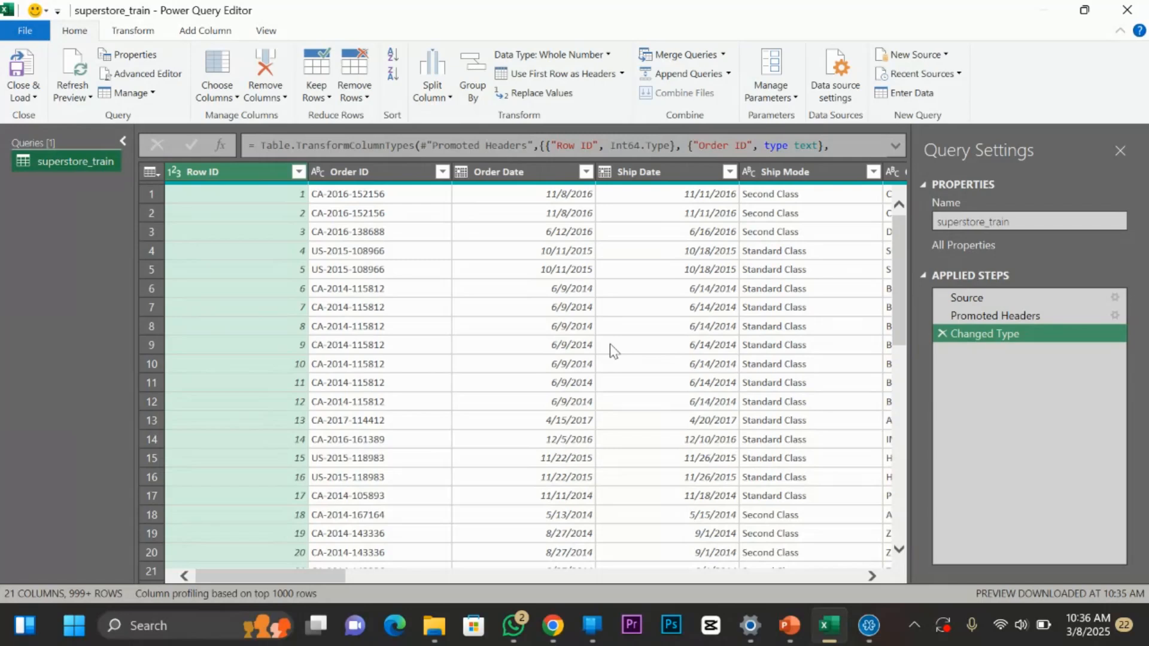
click(88, 98)
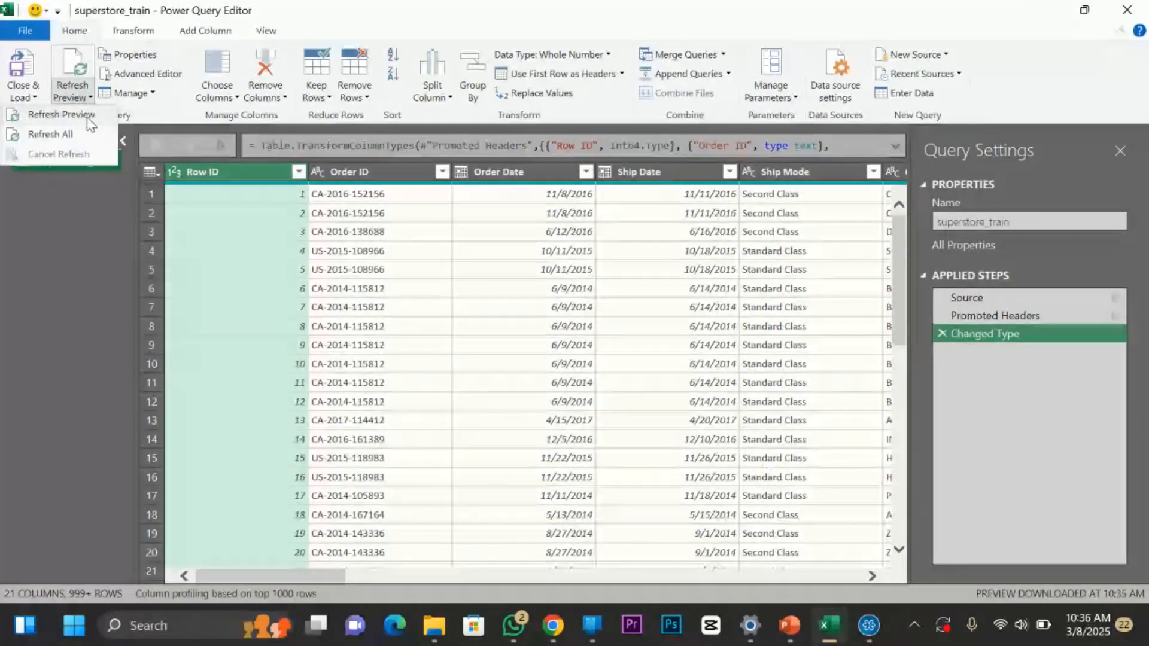
click(69, 135)
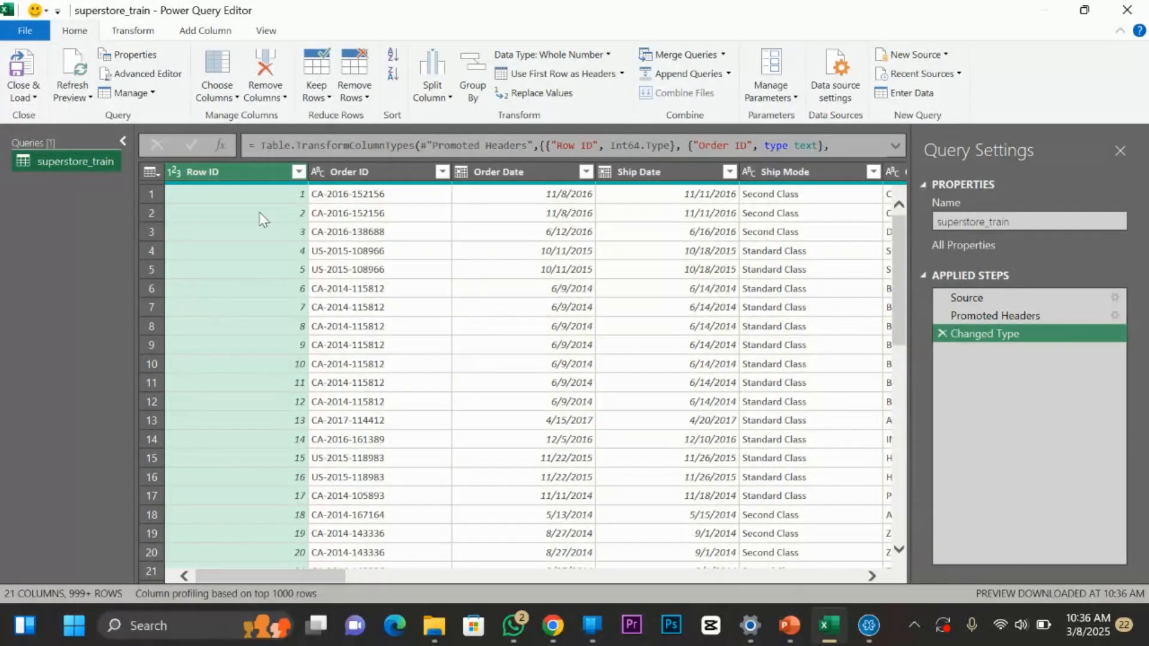
Examine the options for managing the query, choosing and removing columns, keeping and removing rows, and splitting columns.
click(149, 94)
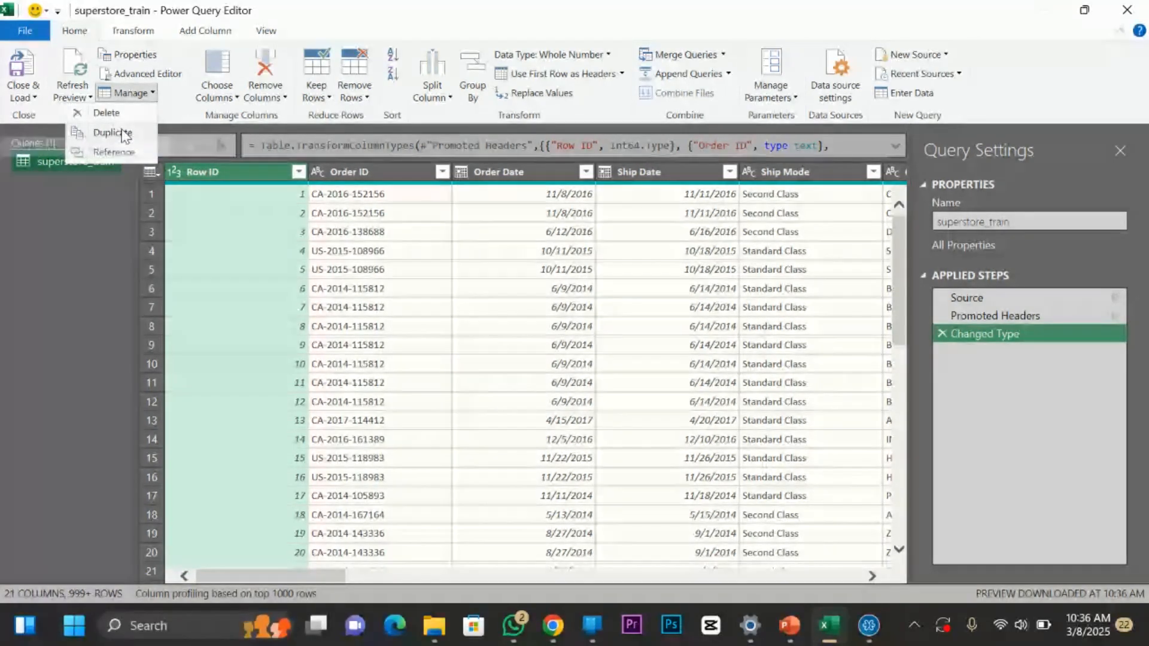
click(230, 97)
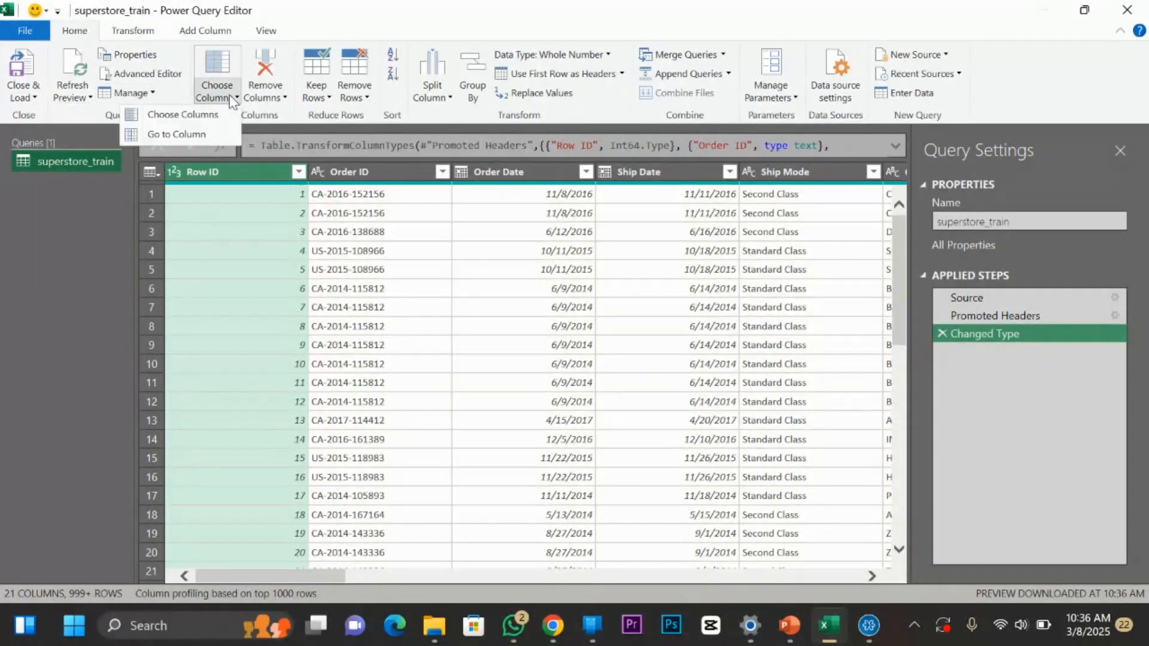
click(284, 99)
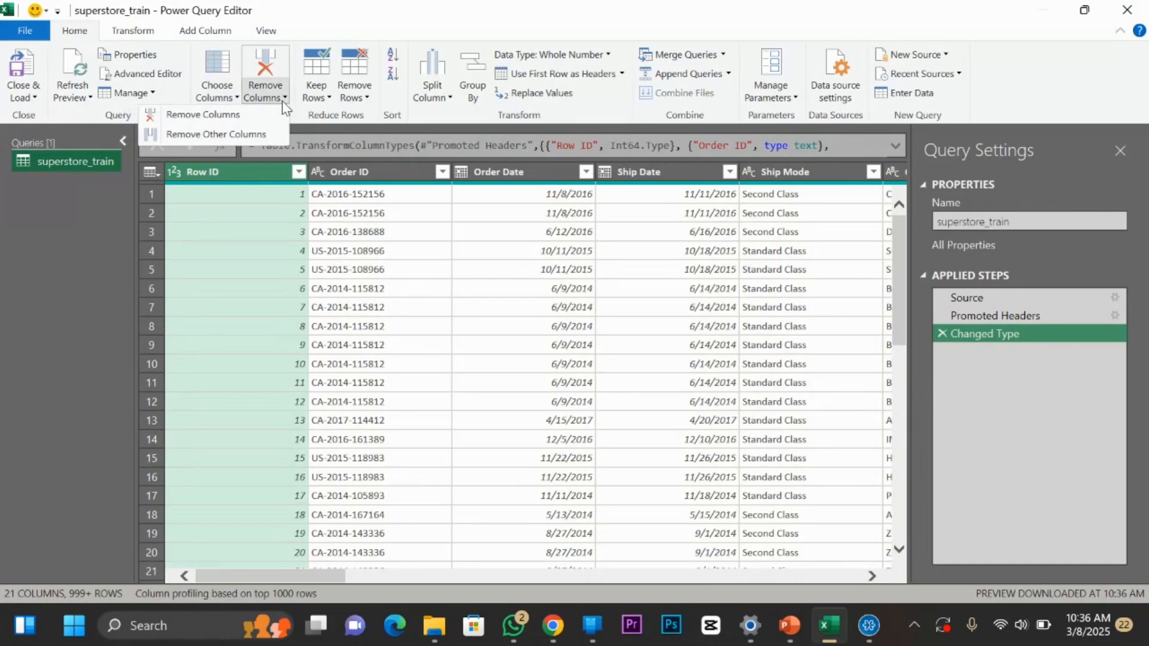
click(318, 97)
click(352, 98)
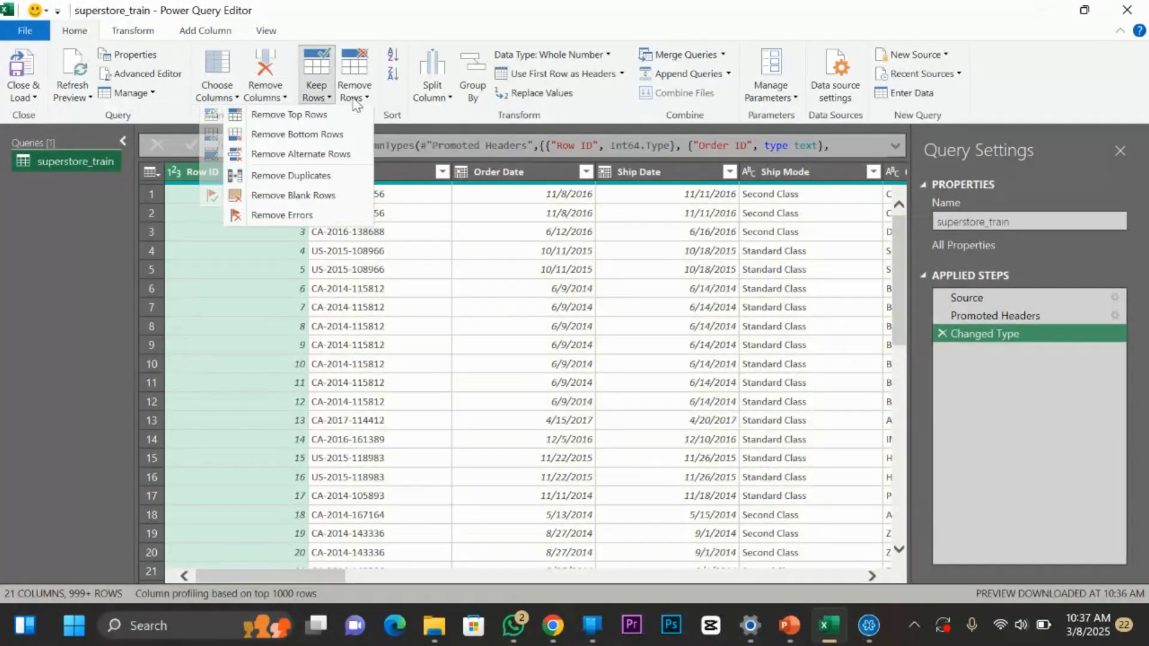
click(442, 102)
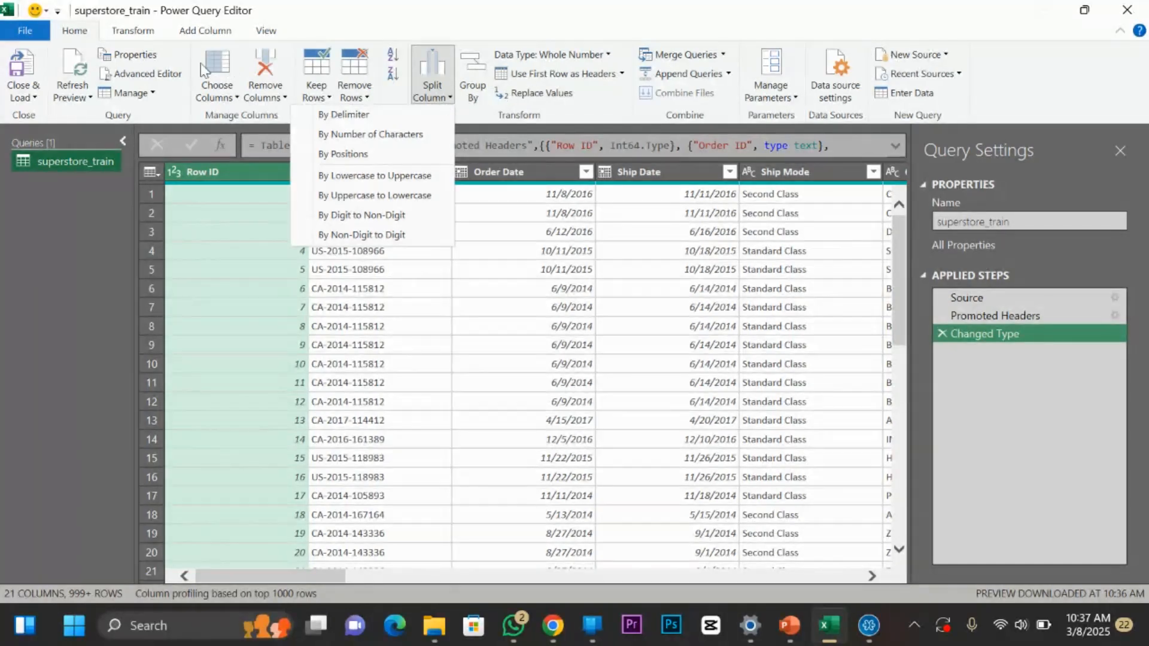
Review the Power Query Editor's transform, add-column and view commands, and return to the home commands.
click(146, 34)
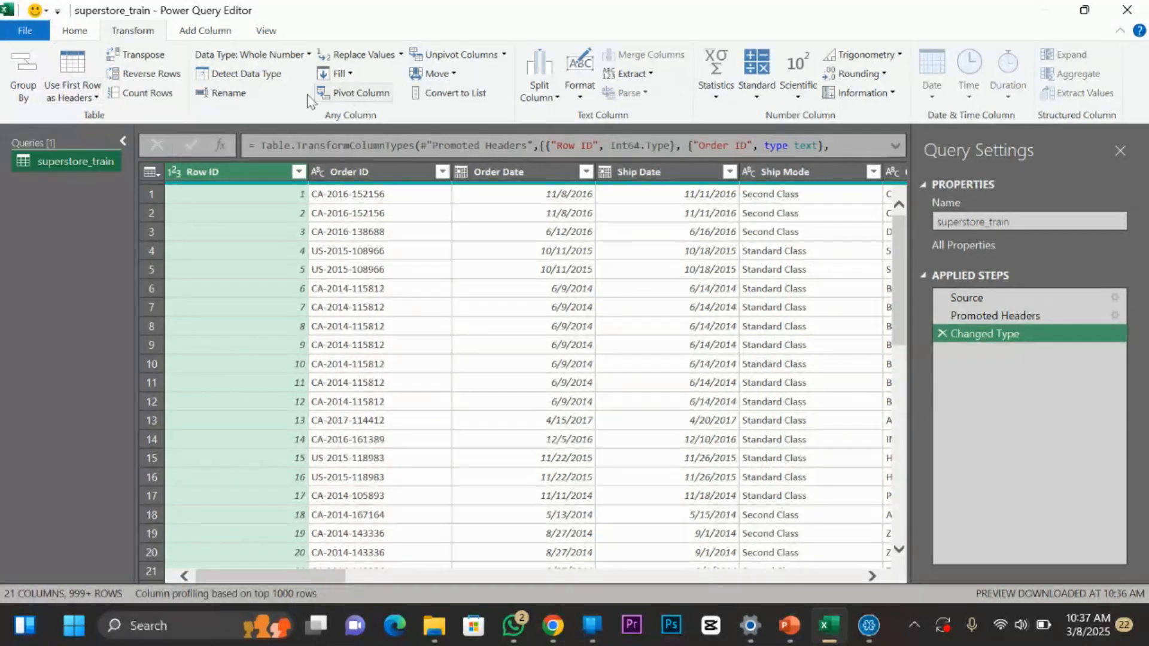
click(200, 31)
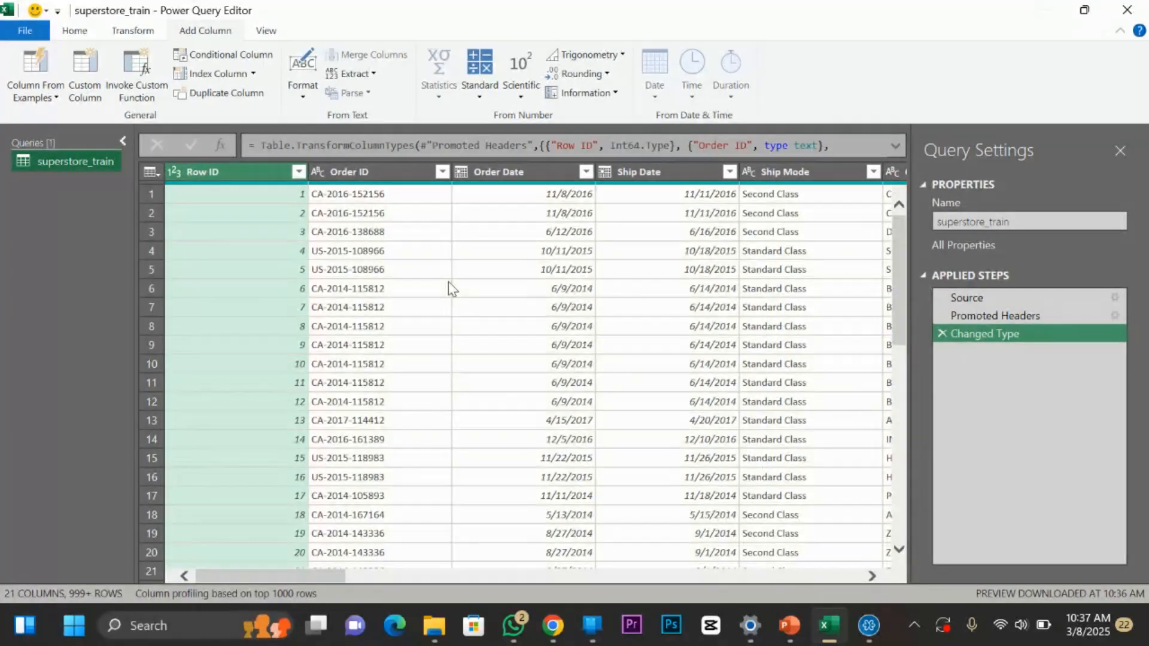
click(268, 32)
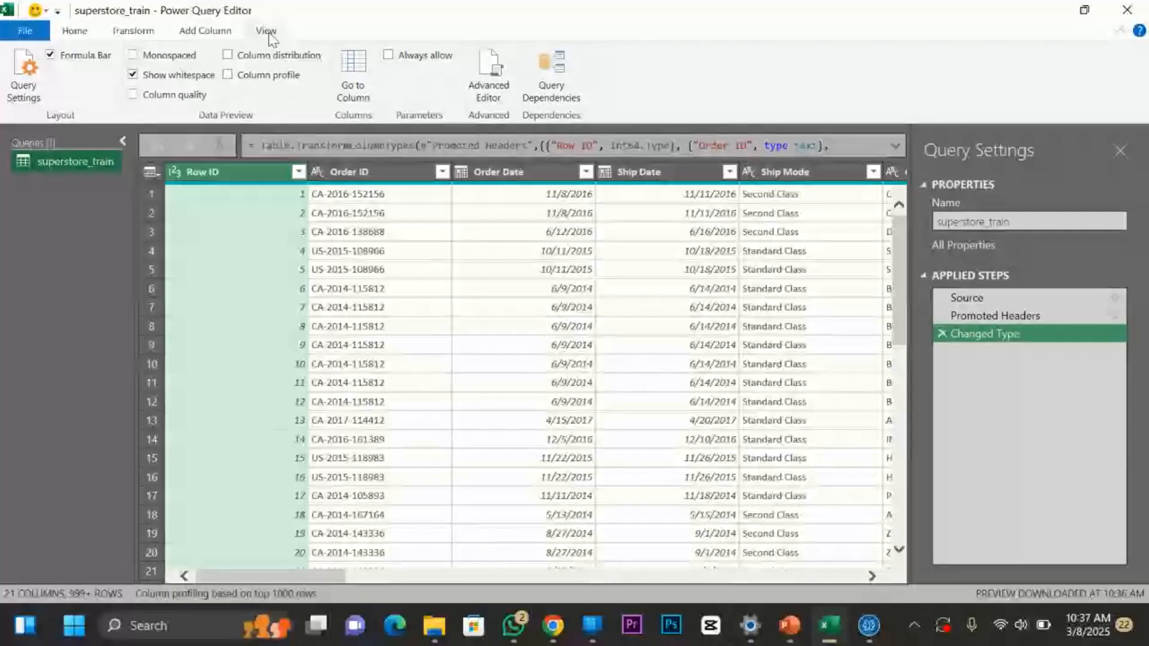
click(84, 31)
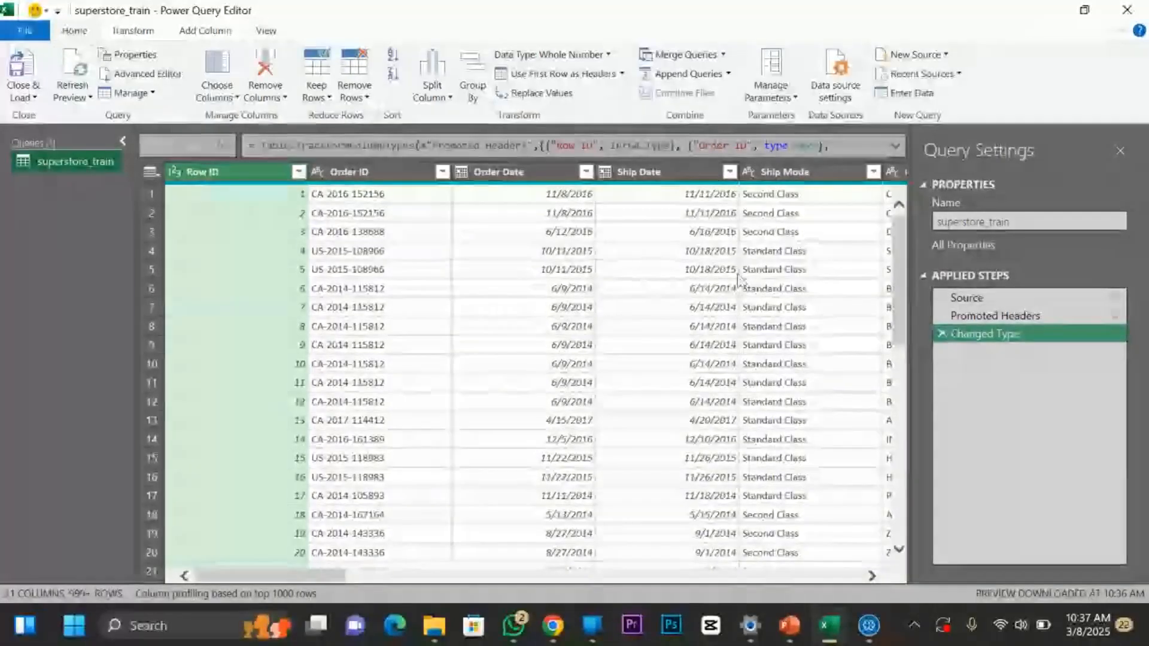
Examine the available data types for the Order Date and Order ID columns, keeping Date and Text as their types.
click(508, 175)
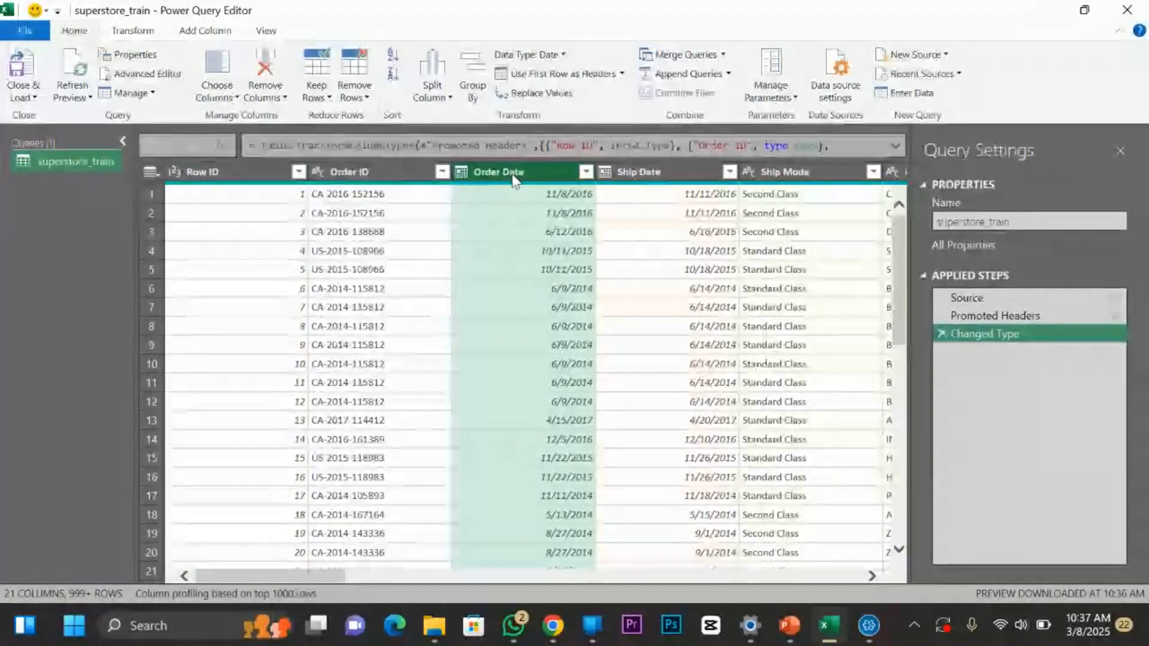
right_click(514, 180)
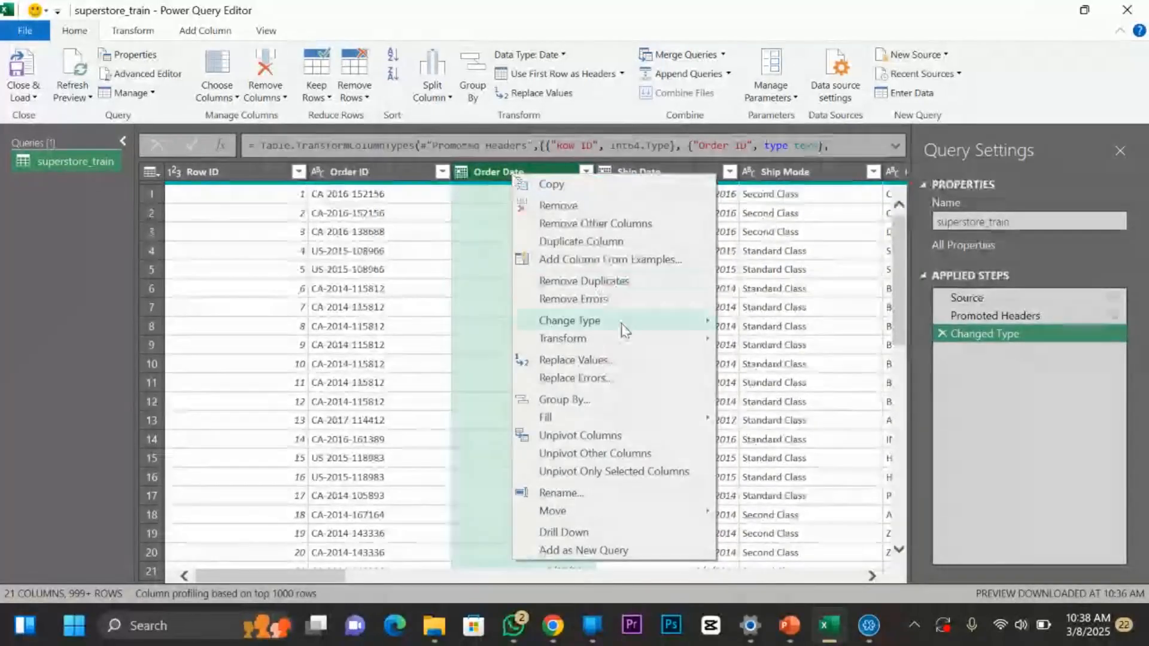
mouse_move(615, 323)
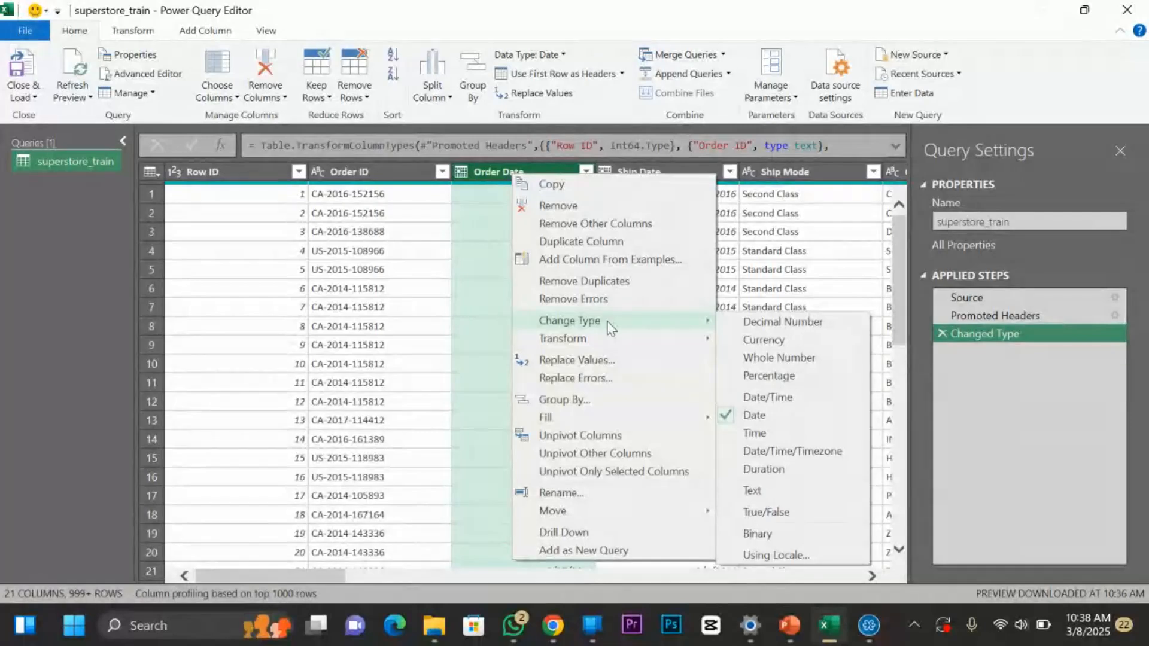
right_click(491, 177)
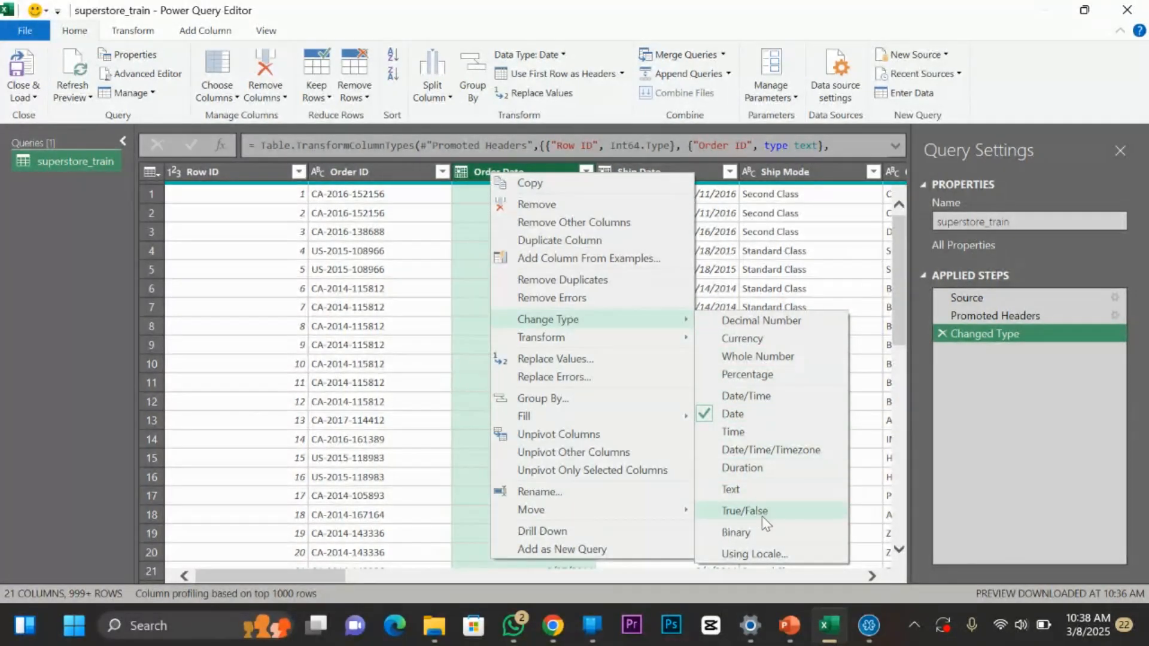
click(334, 173)
right_click(334, 173)
mouse_move(502, 327)
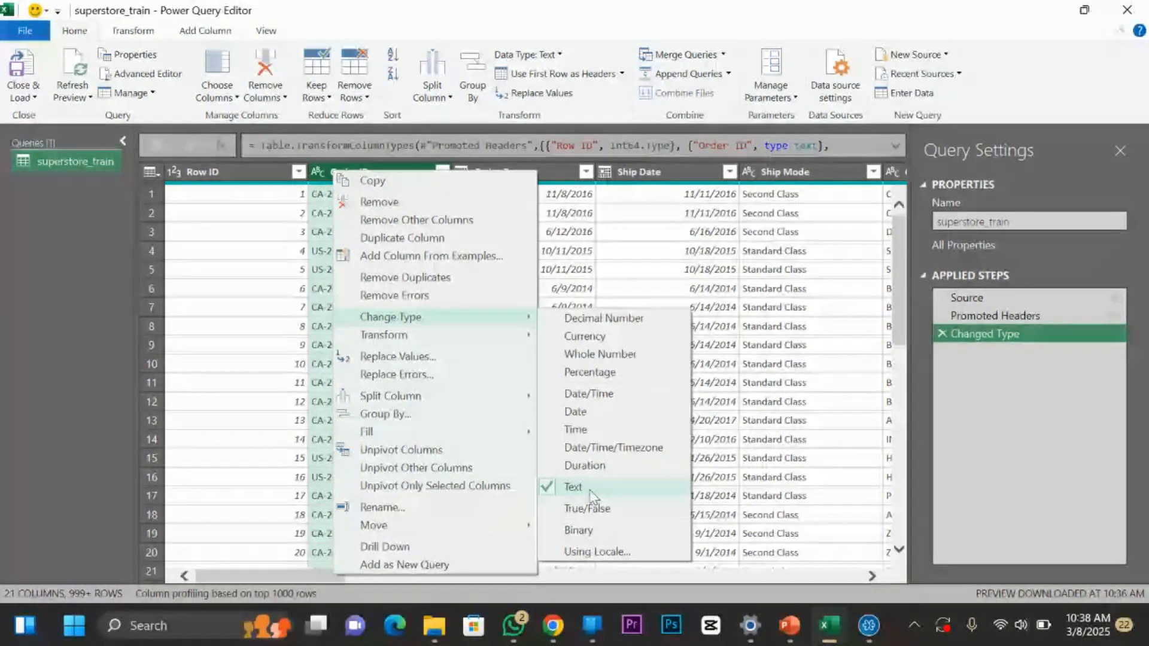
click(811, 270)
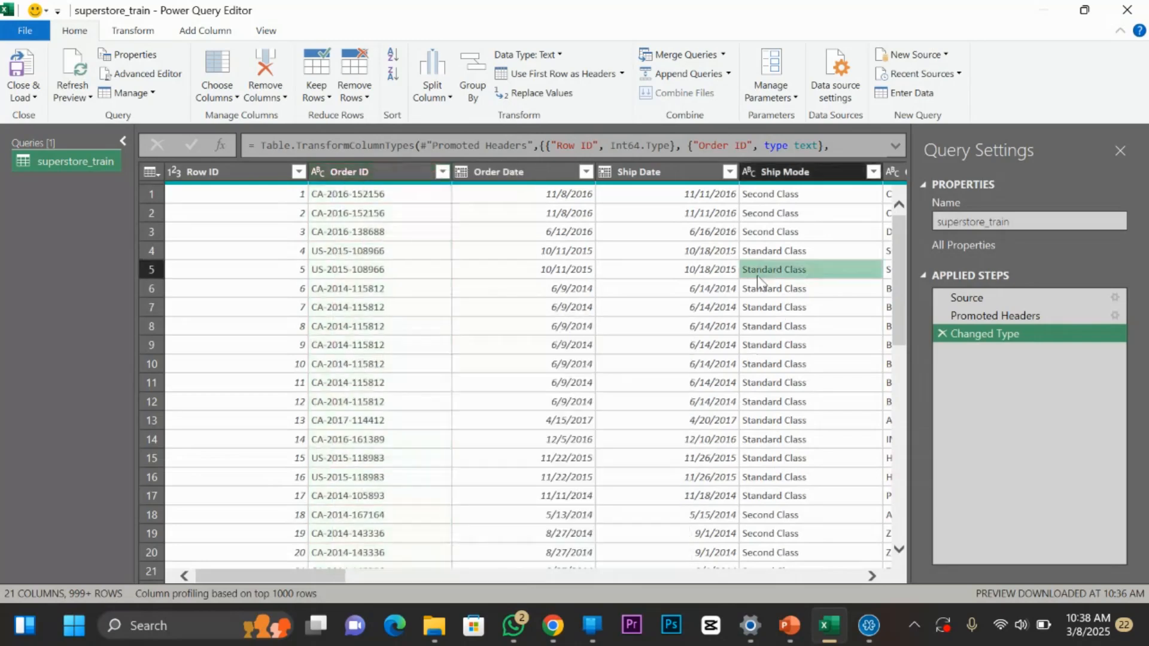
Duplicate the Order Date column and inspect the first value of the copied column.
click(364, 171)
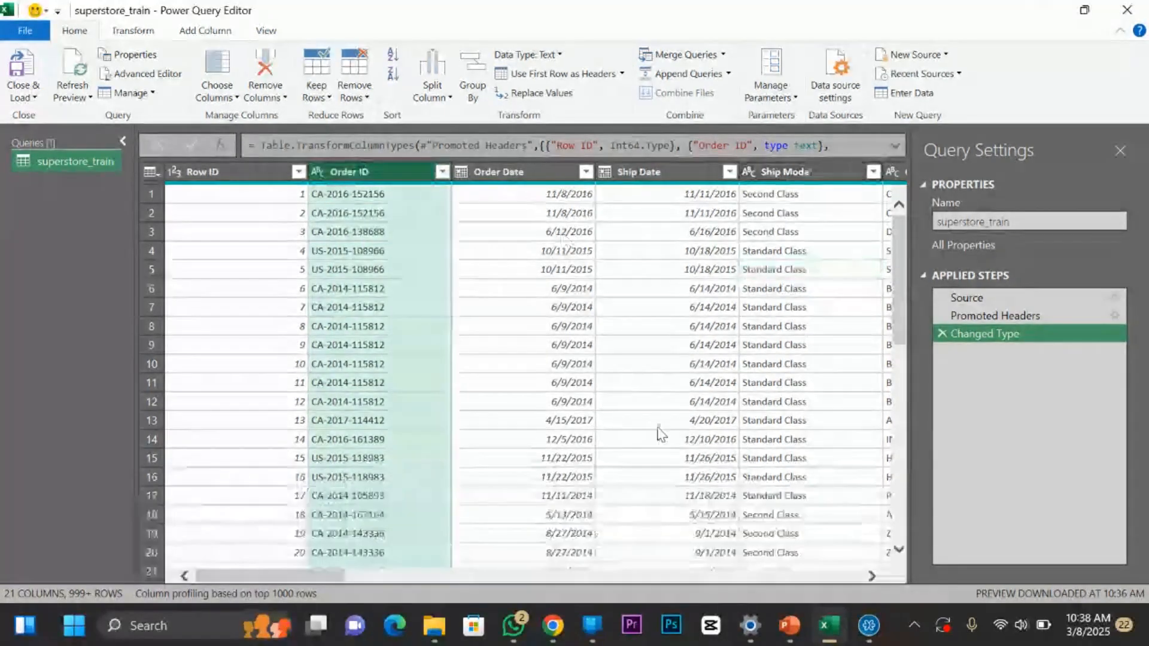
right_click(521, 173)
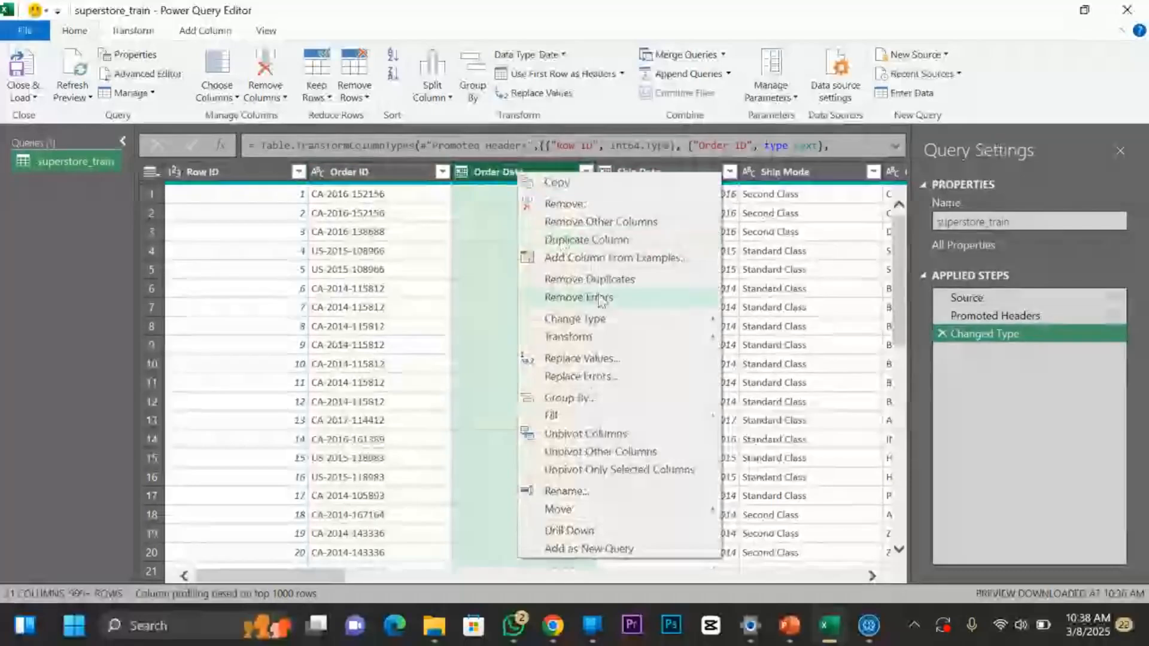
click(589, 240)
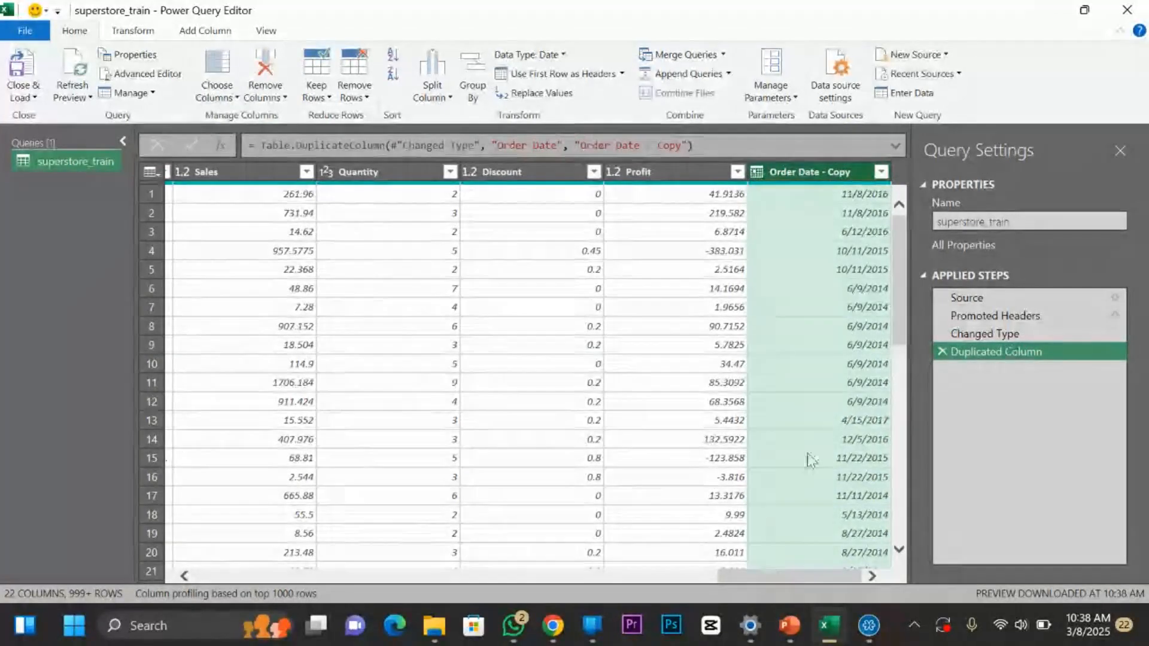
click(845, 197)
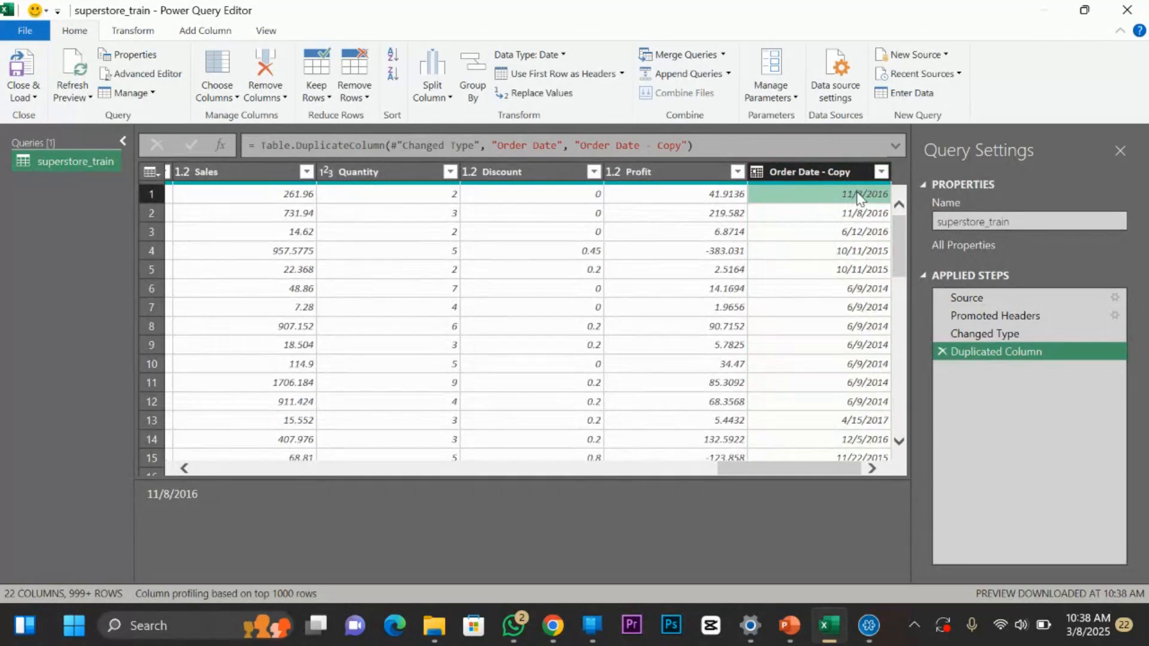
Remove the duplicated Order Date - Copy column from the query.
drag(787, 469, 446, 437)
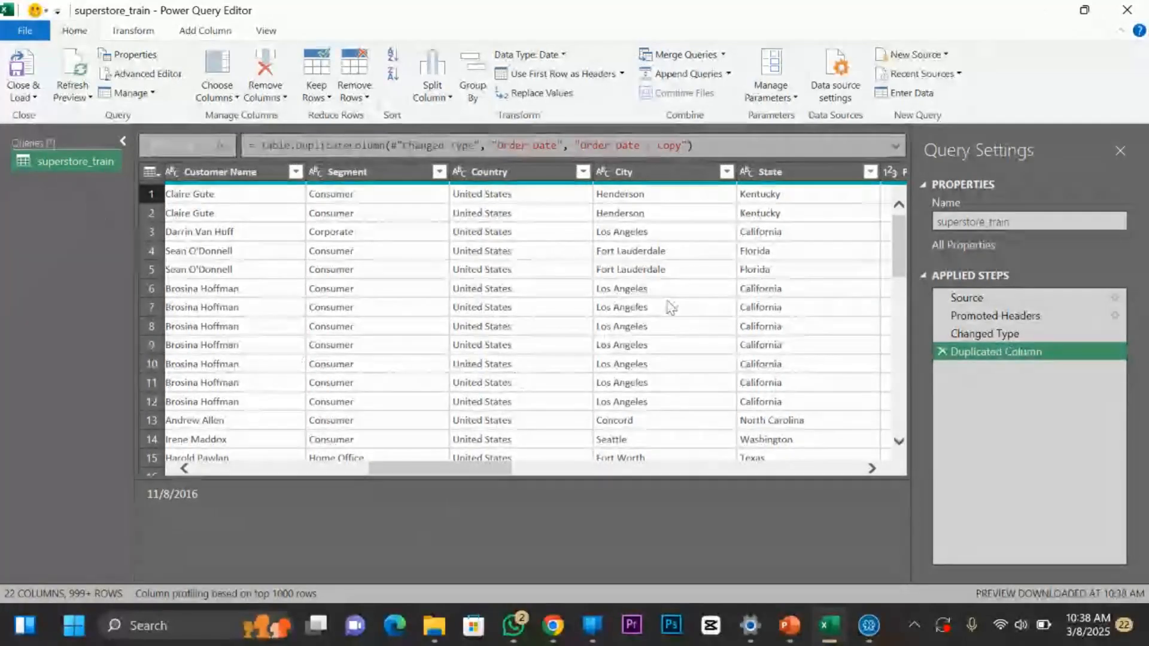
click(656, 177)
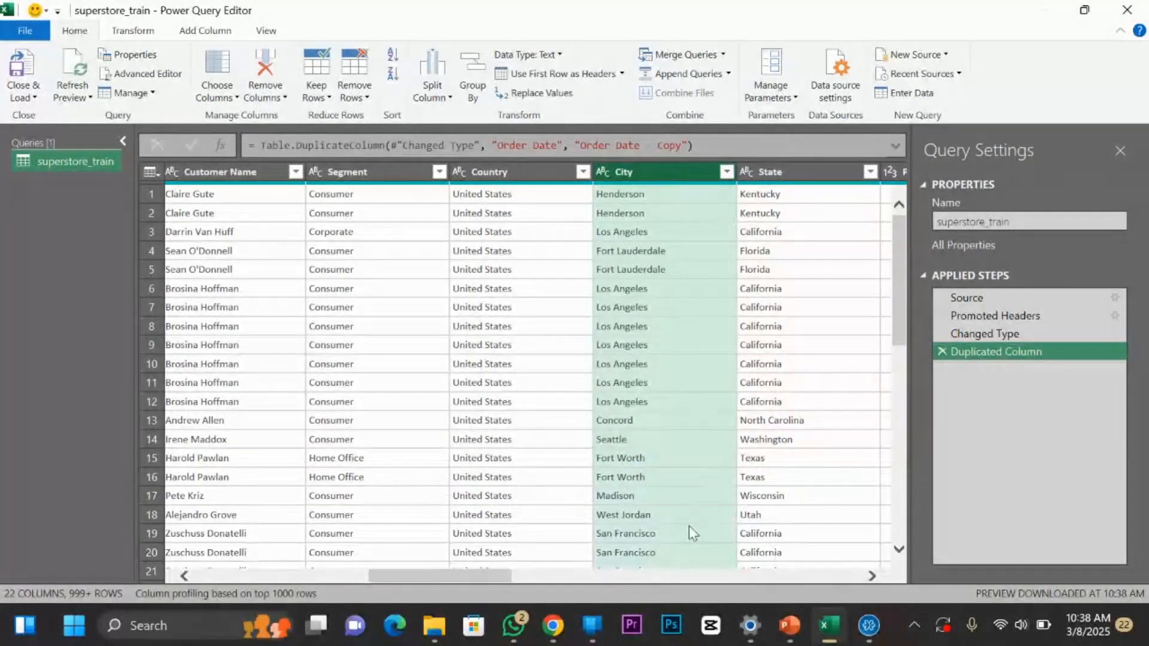
drag(427, 577, 830, 571)
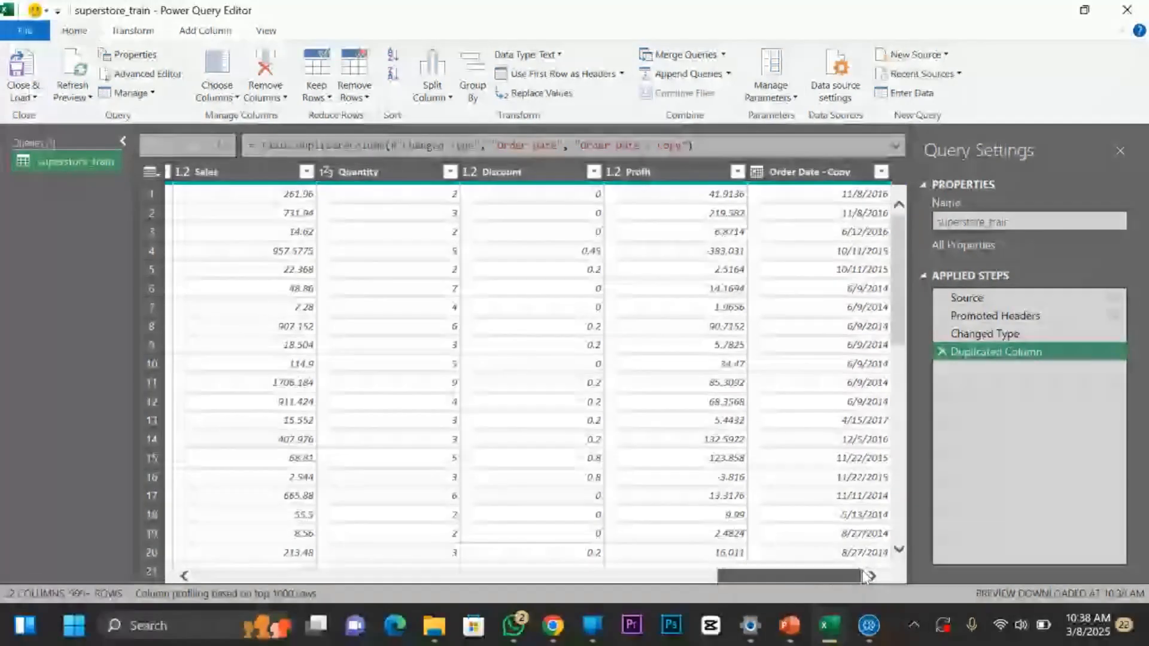
right_click(857, 176)
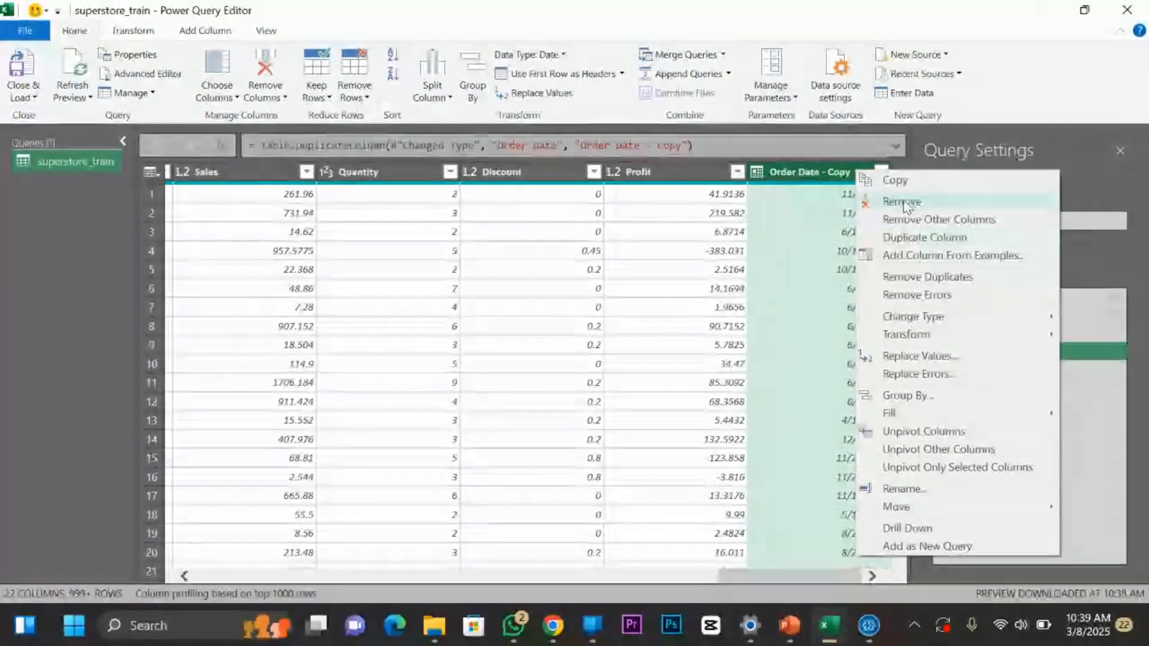
click(828, 253)
key(Delete)
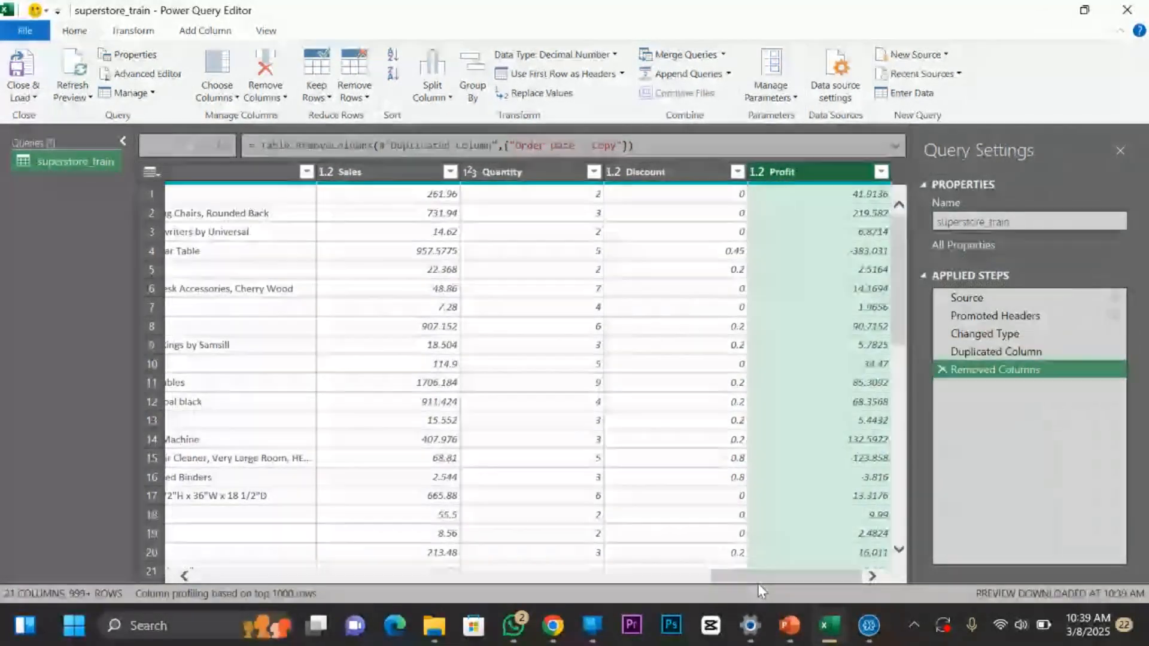
Delete the Changed Type, Duplicated Column and Removed Columns steps from the query's applied steps.
drag(755, 580, 738, 573)
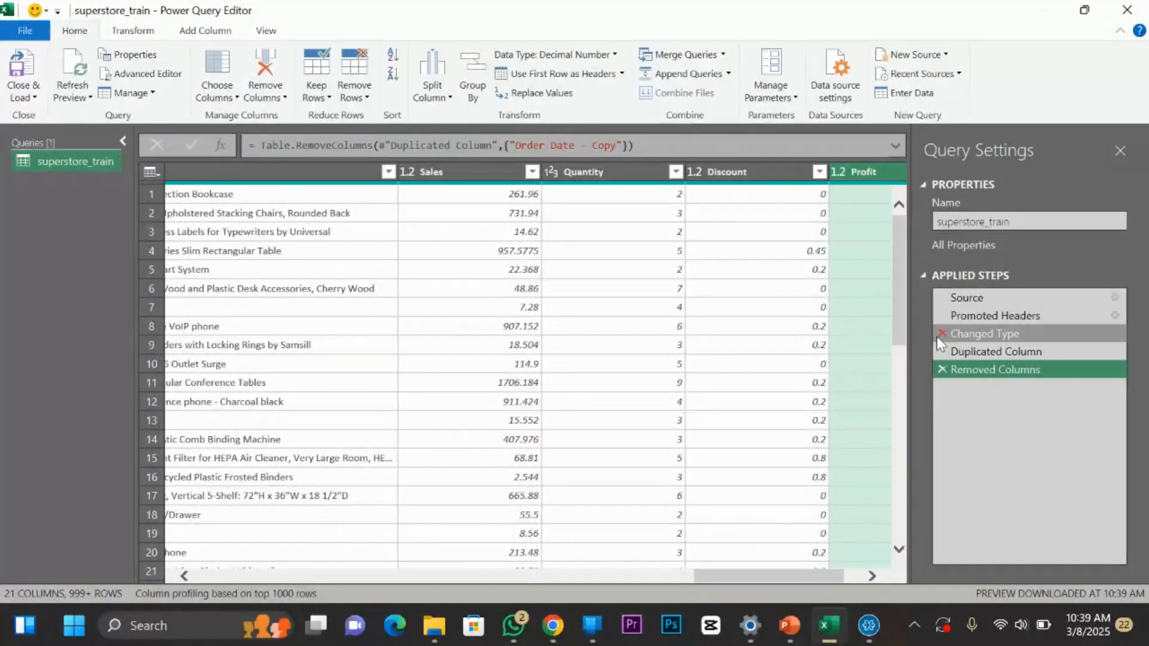
click(941, 334)
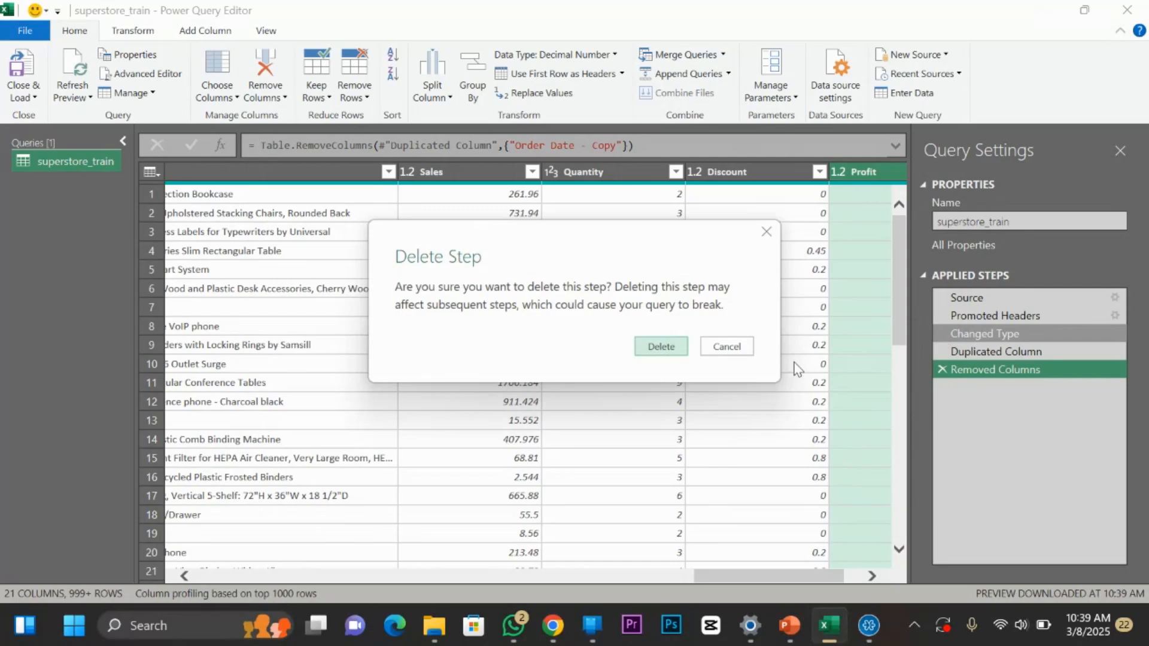
click(731, 347)
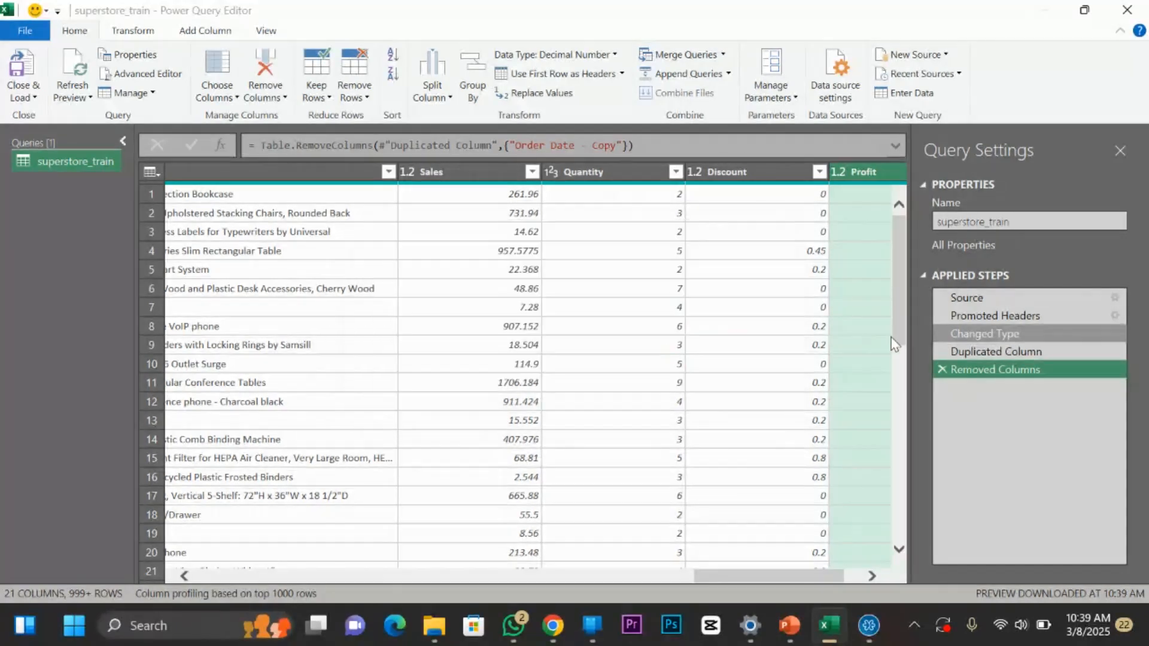
click(942, 351)
click(941, 333)
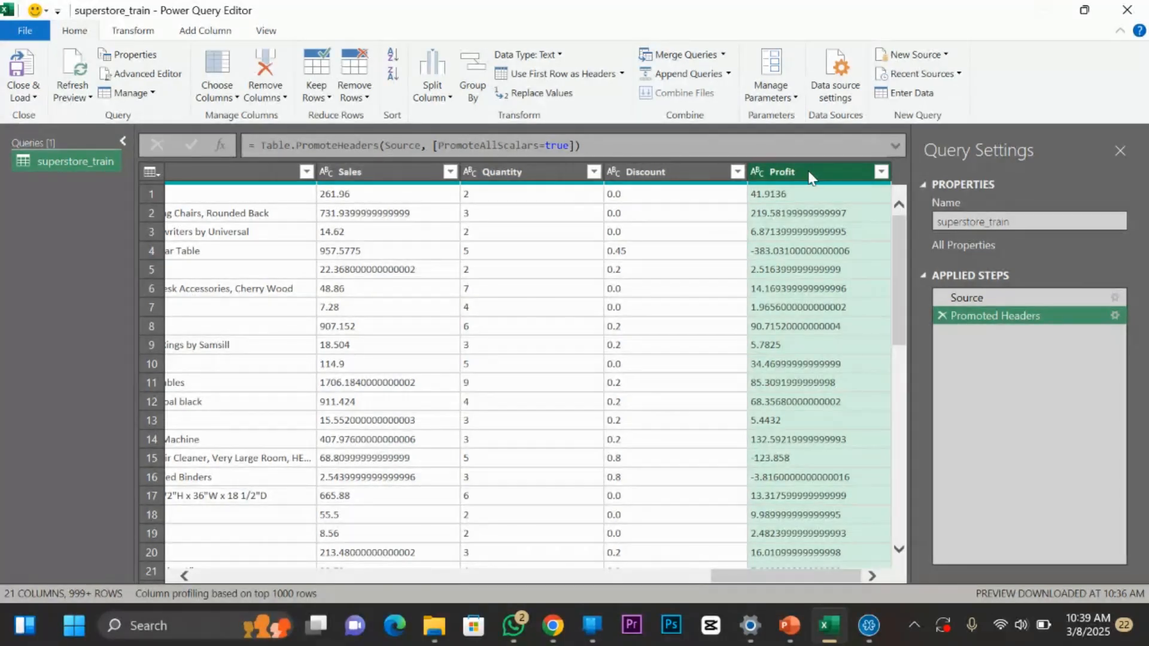
Duplicate the Profit column and delete that duplication from the applied steps.
click(626, 172)
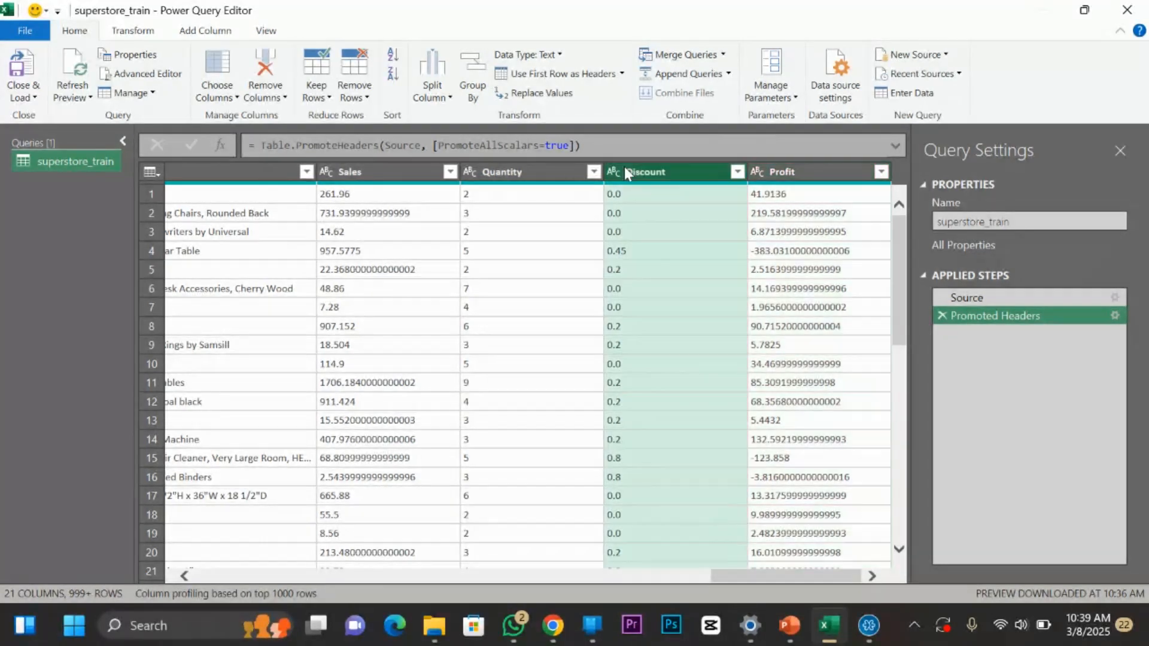
click(815, 175)
right_click(816, 174)
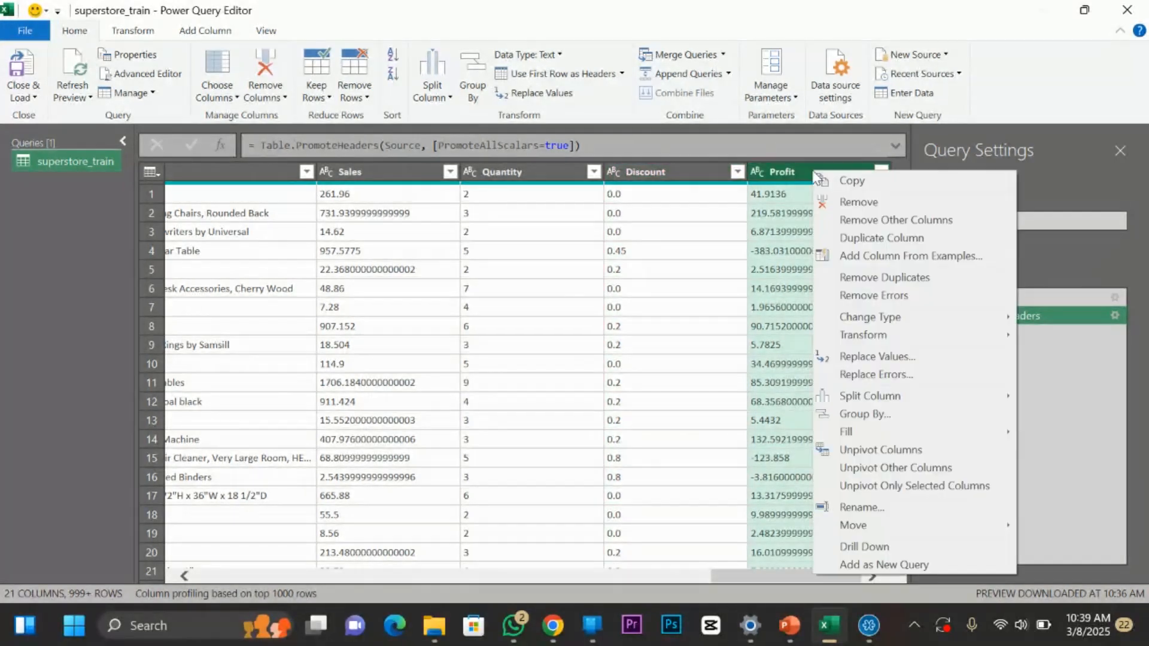
click(889, 238)
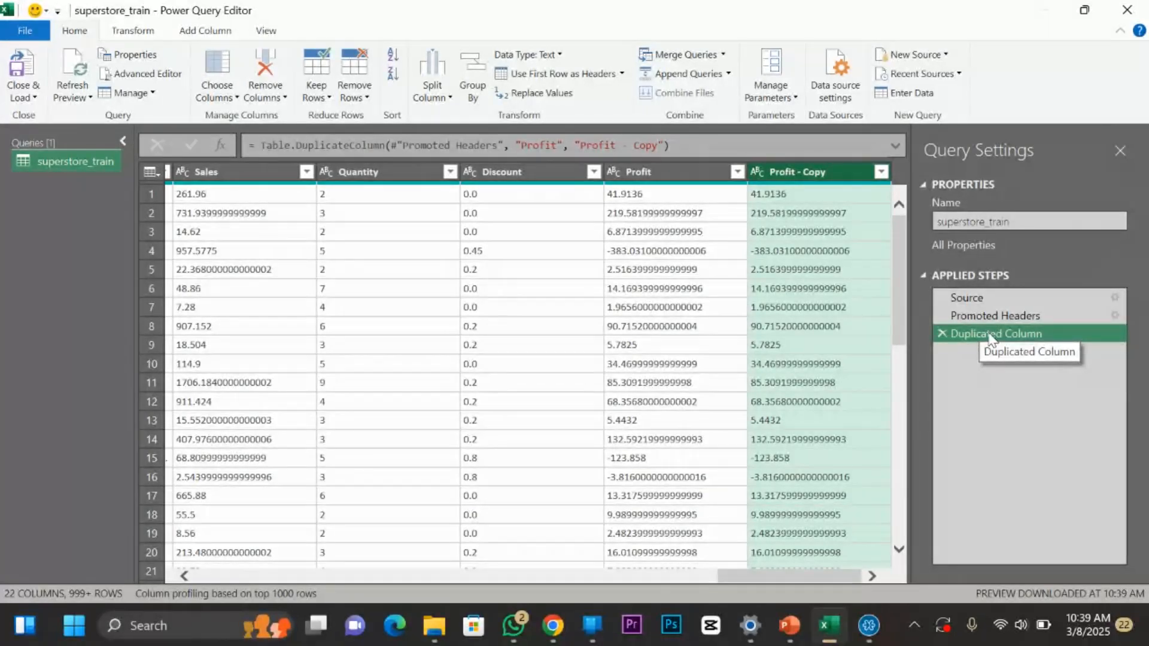
click(943, 334)
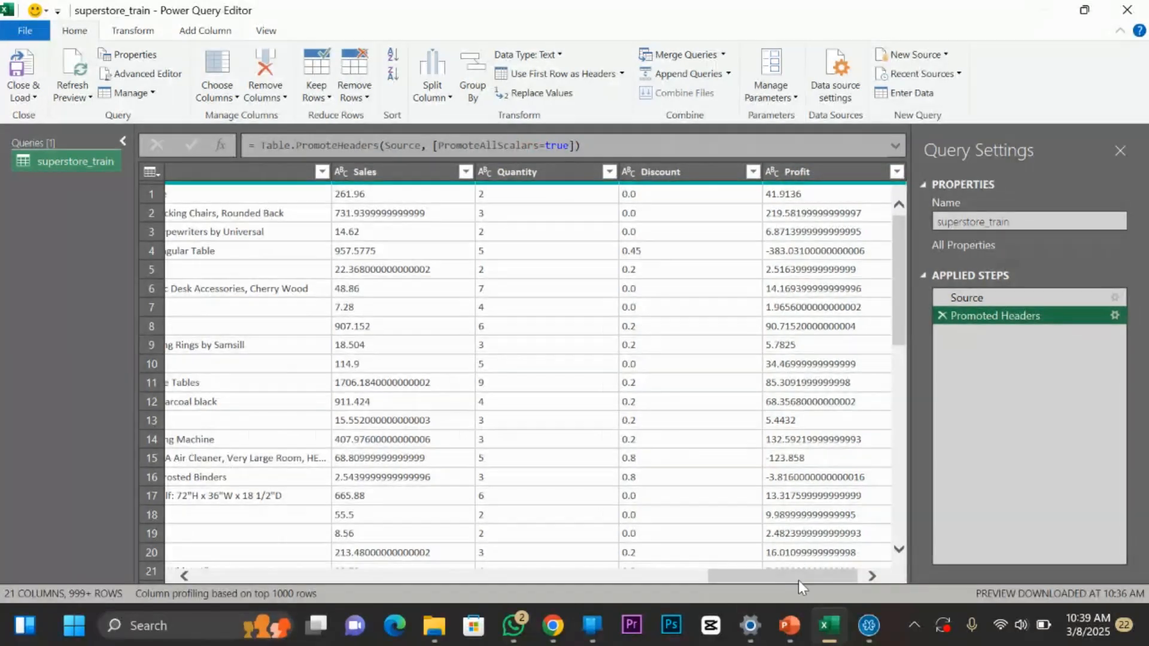
drag(798, 579, 828, 575)
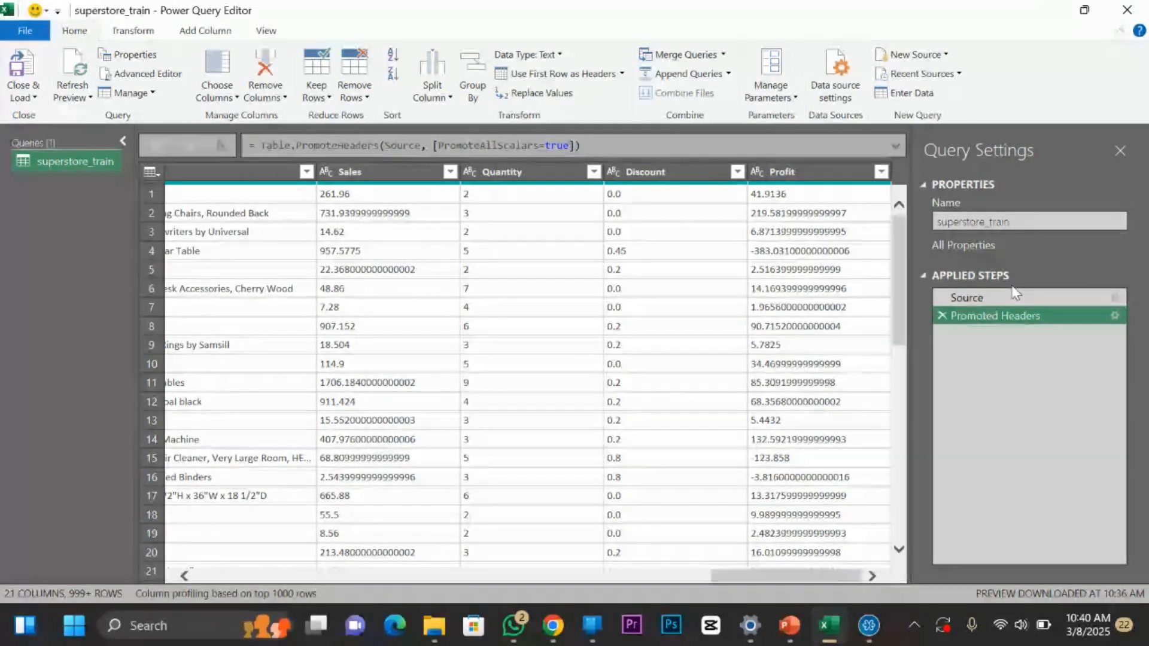
drag(996, 298, 978, 327)
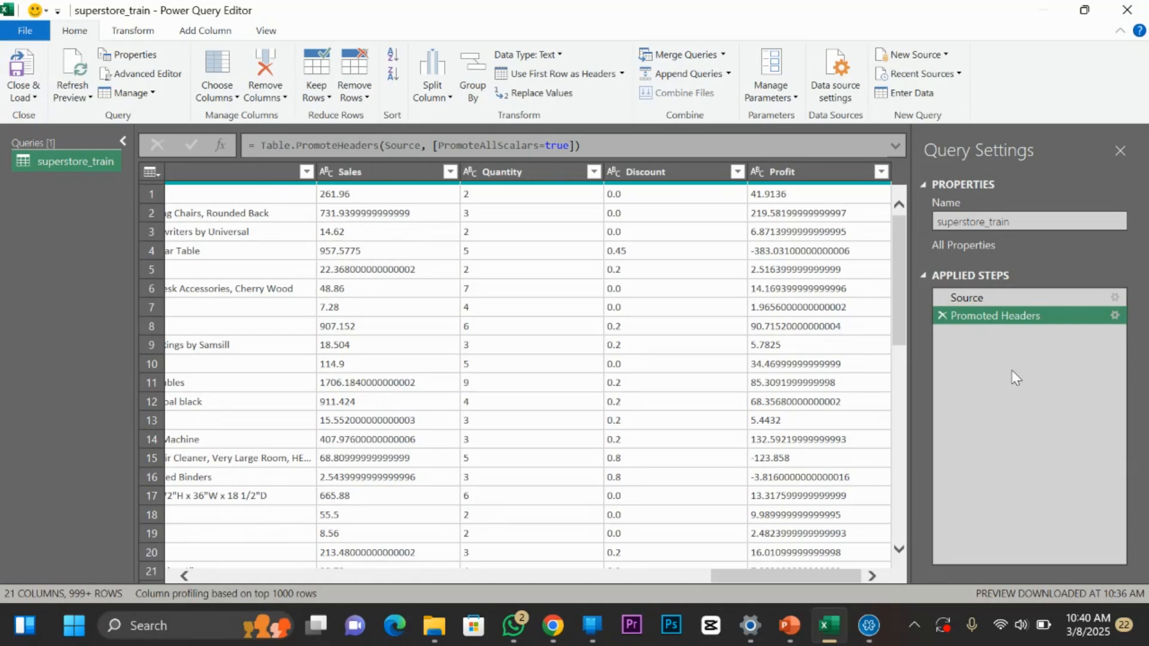
click(1017, 220)
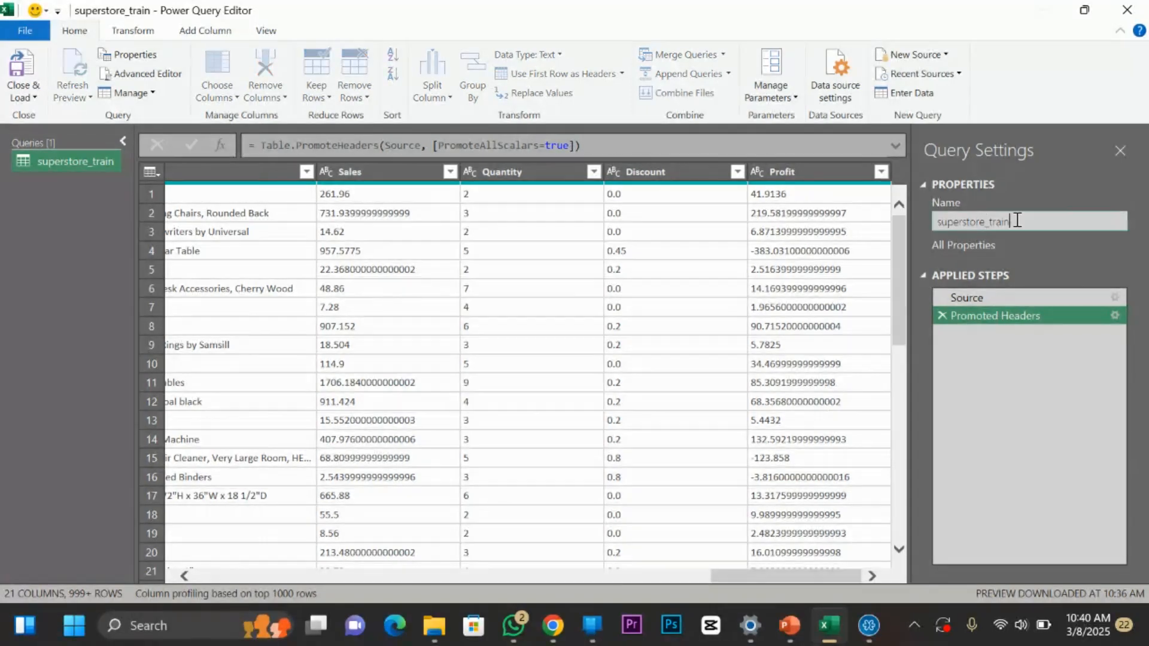
double_click(1016, 220)
click(1046, 210)
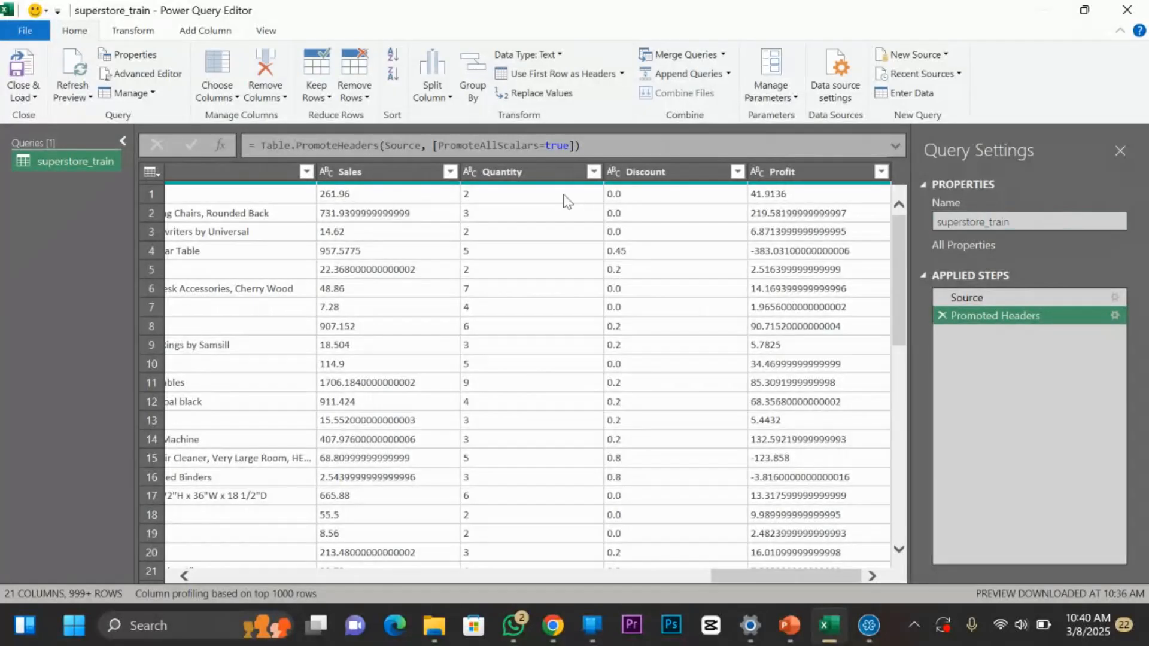
Examine the available data types for the Sales column and inspect its first value.
click(512, 174)
click(381, 176)
right_click(381, 180)
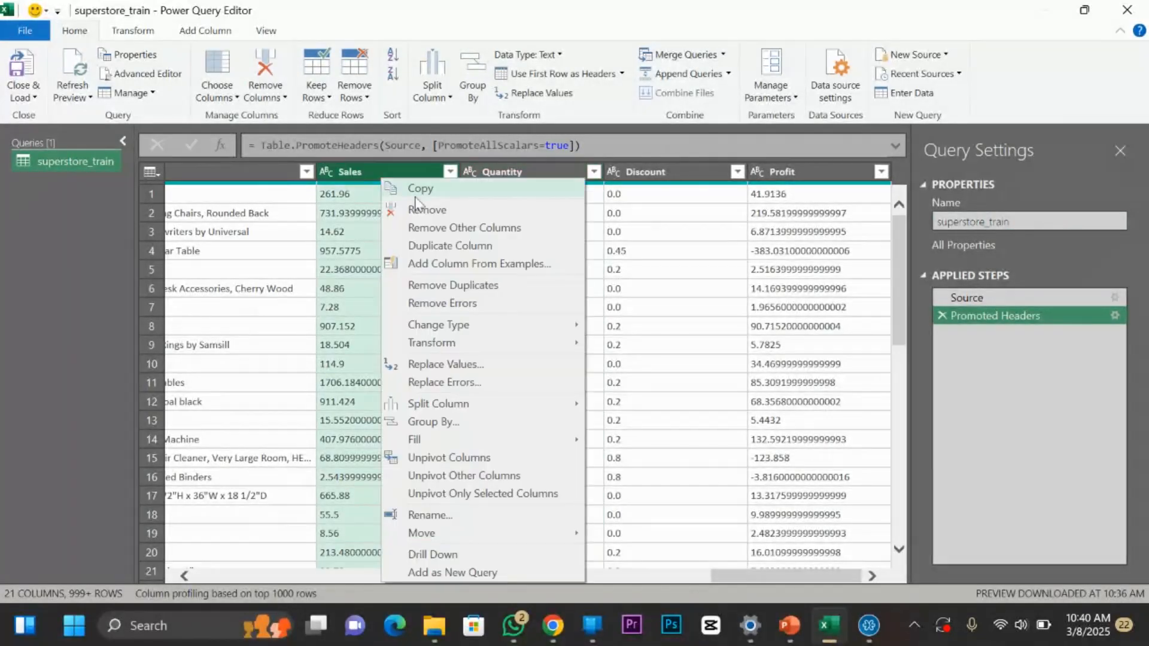
mouse_move(505, 333)
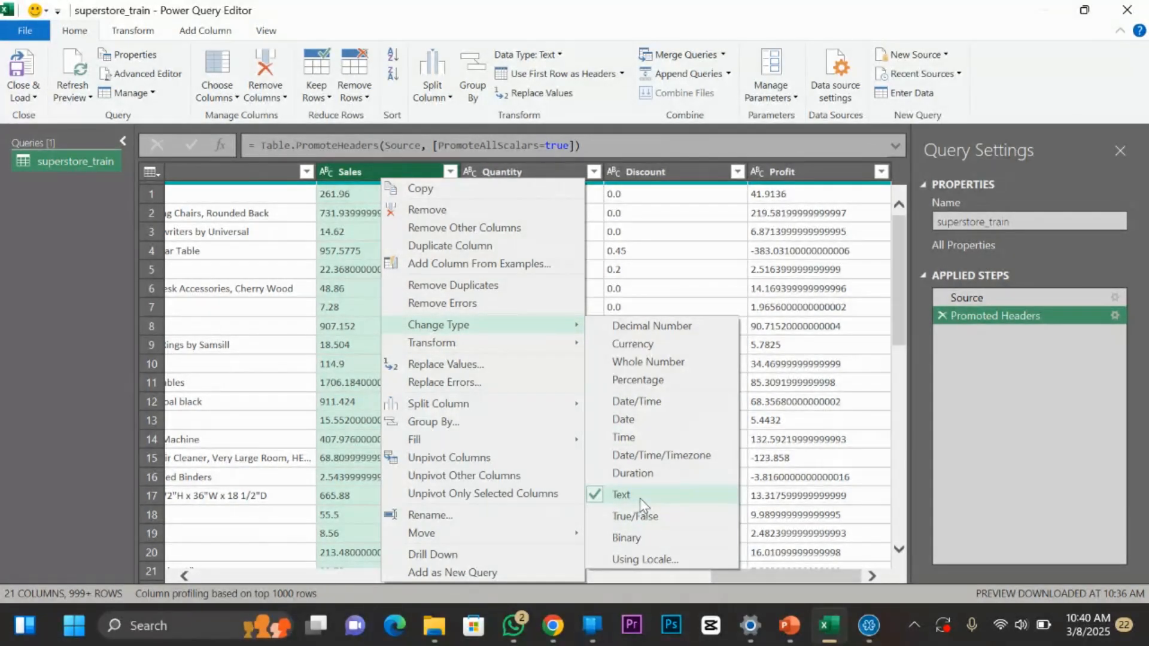
click(340, 199)
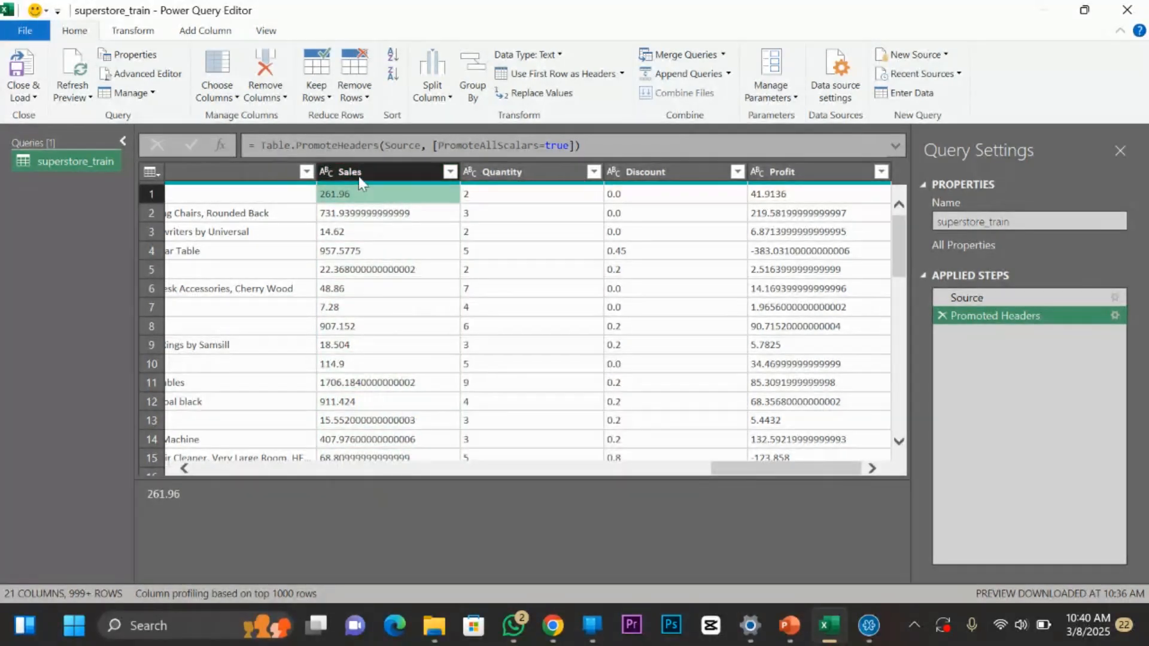
click(360, 174)
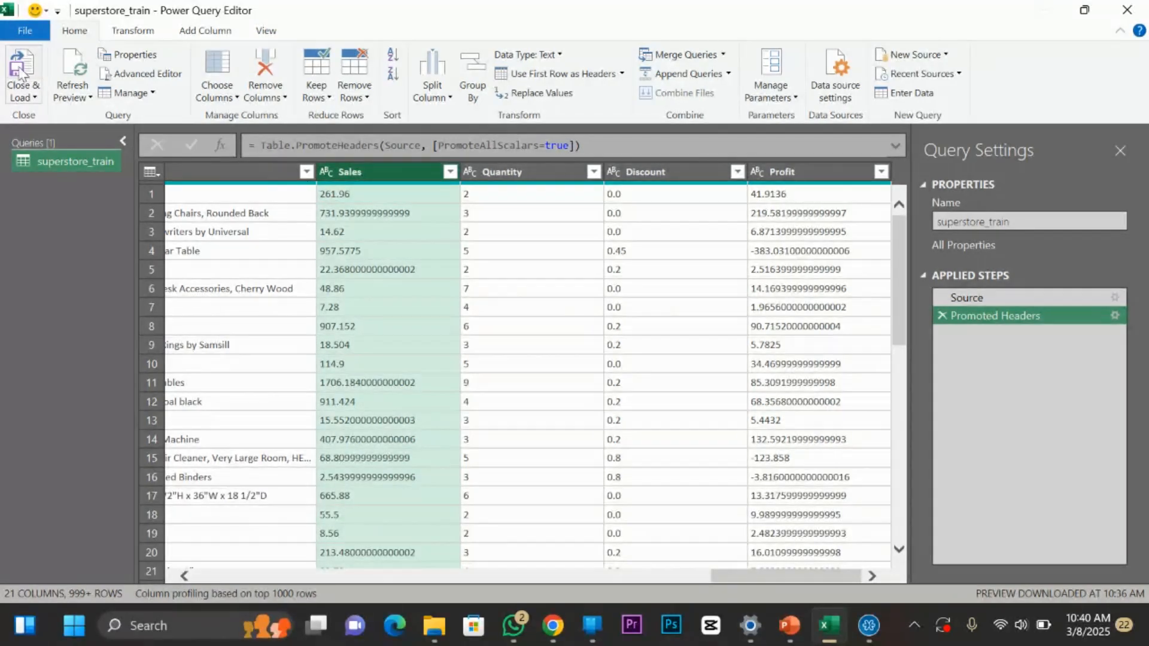
Close and load the query into the workbook, and permanently delete the superstore_train worksheet.
click(20, 71)
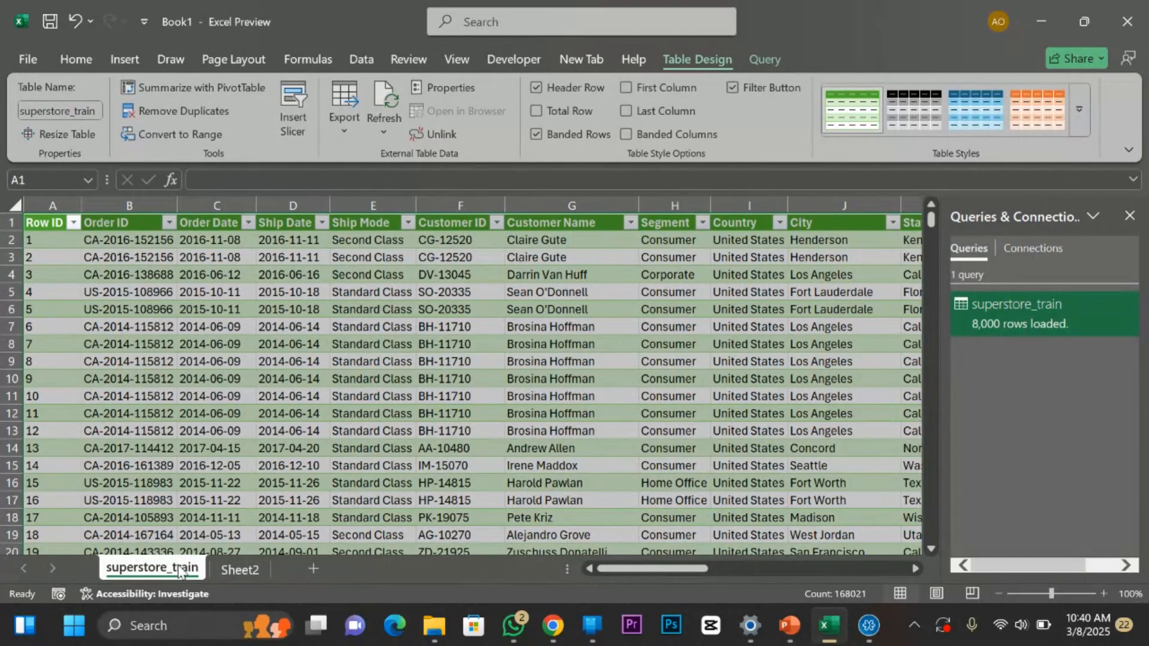
right_click(179, 571)
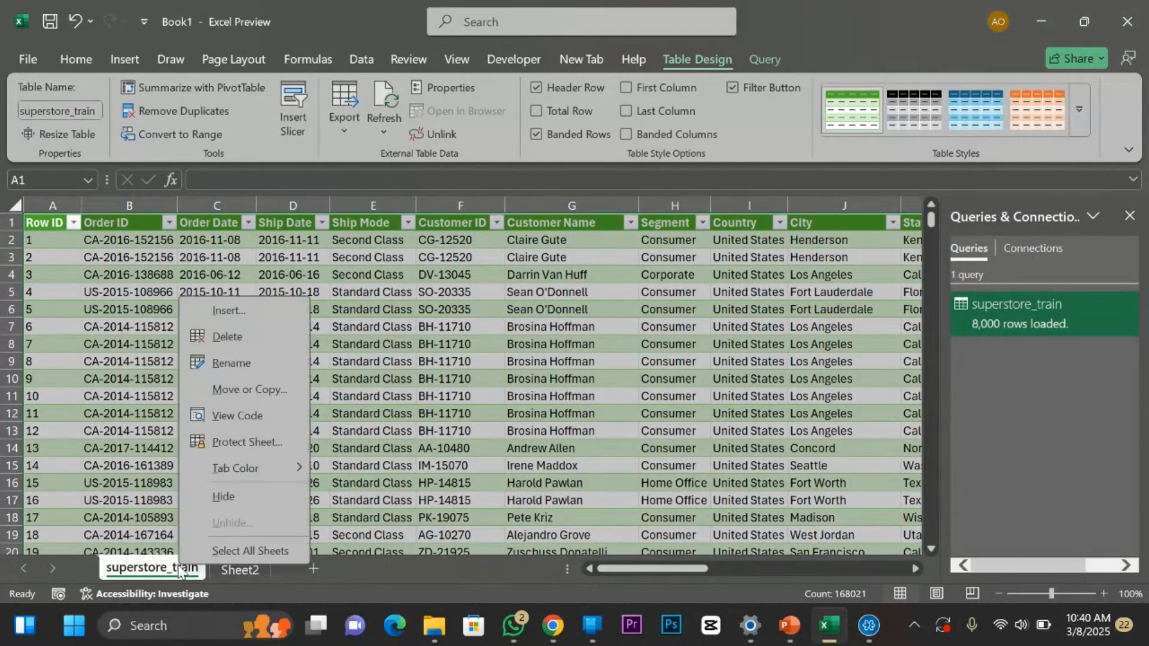
click(229, 336)
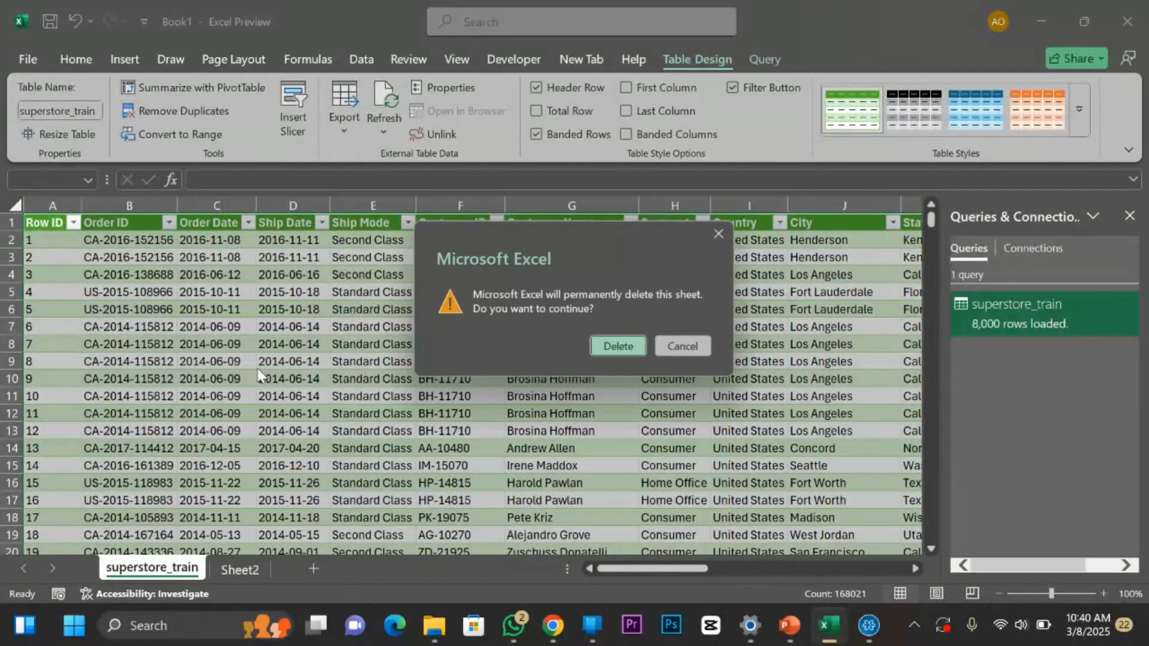
click(621, 348)
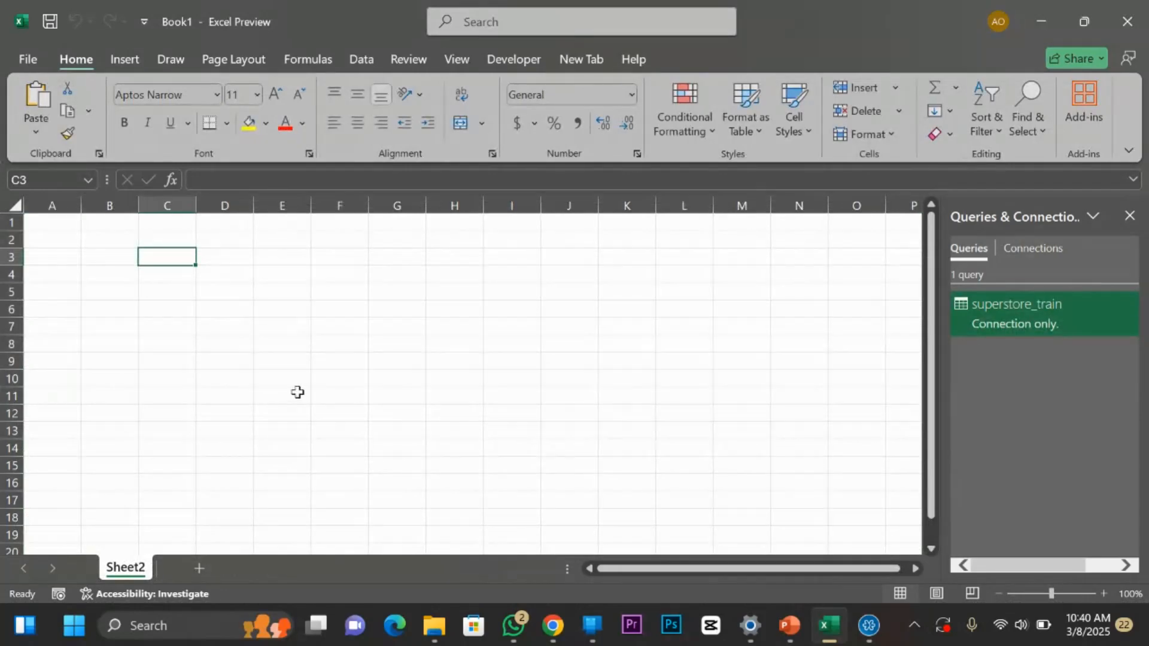
Switch to File Explorer and open the Cleaned_HR_Data_Analysis file from the Downloads folder.
click(435, 627)
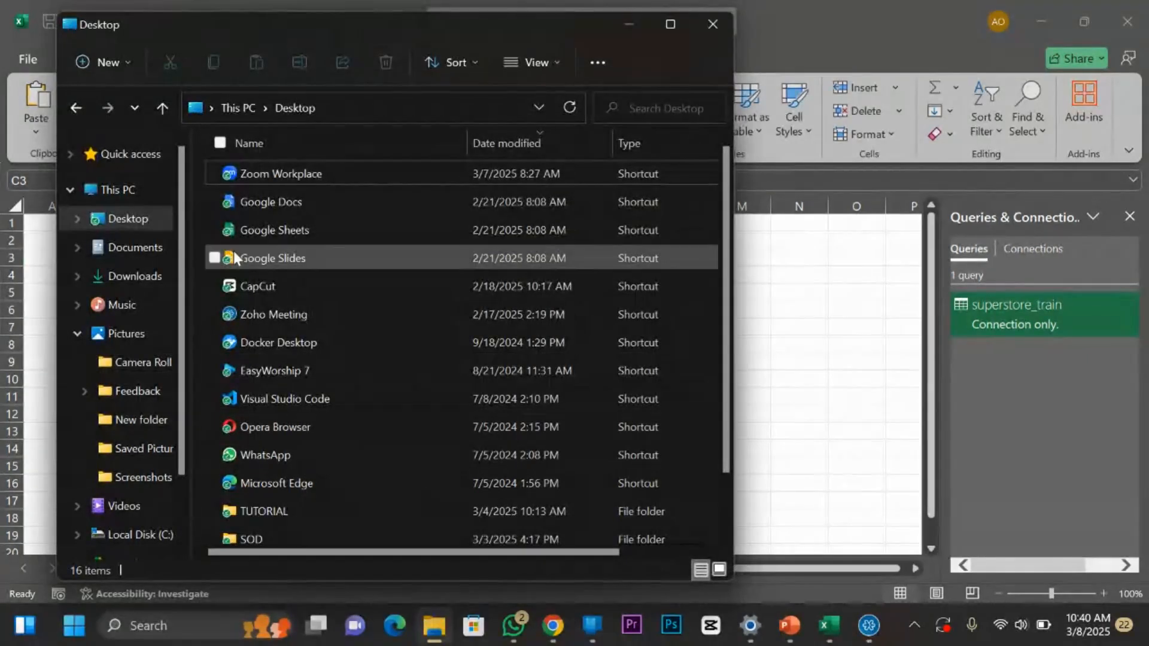
click(104, 192)
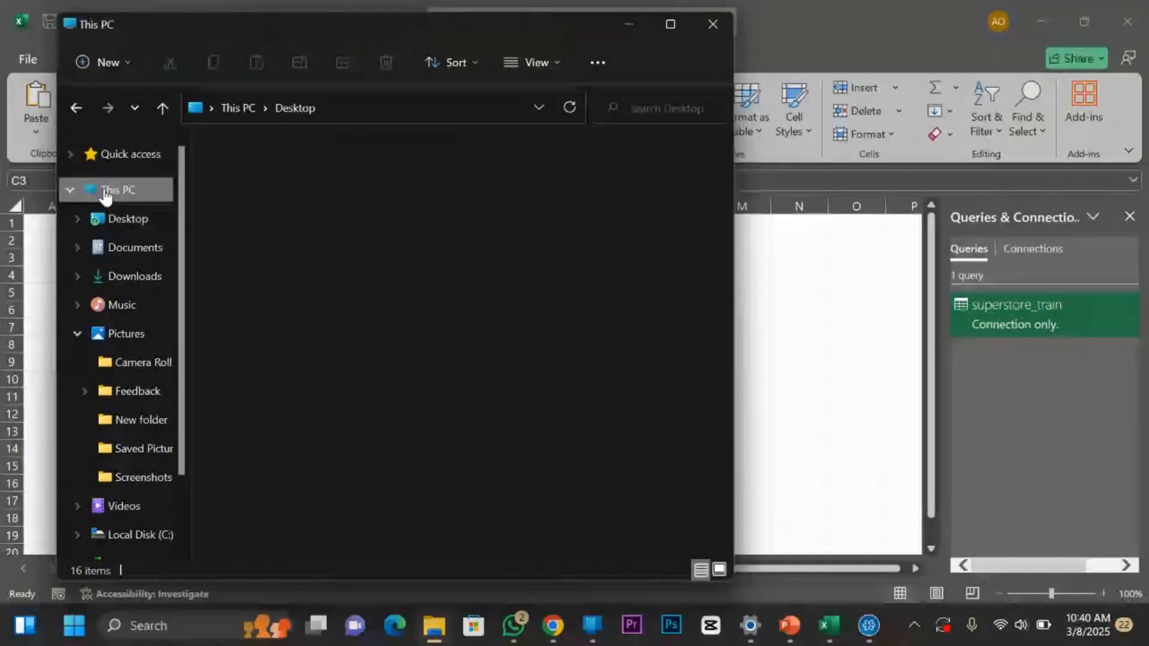
click(140, 282)
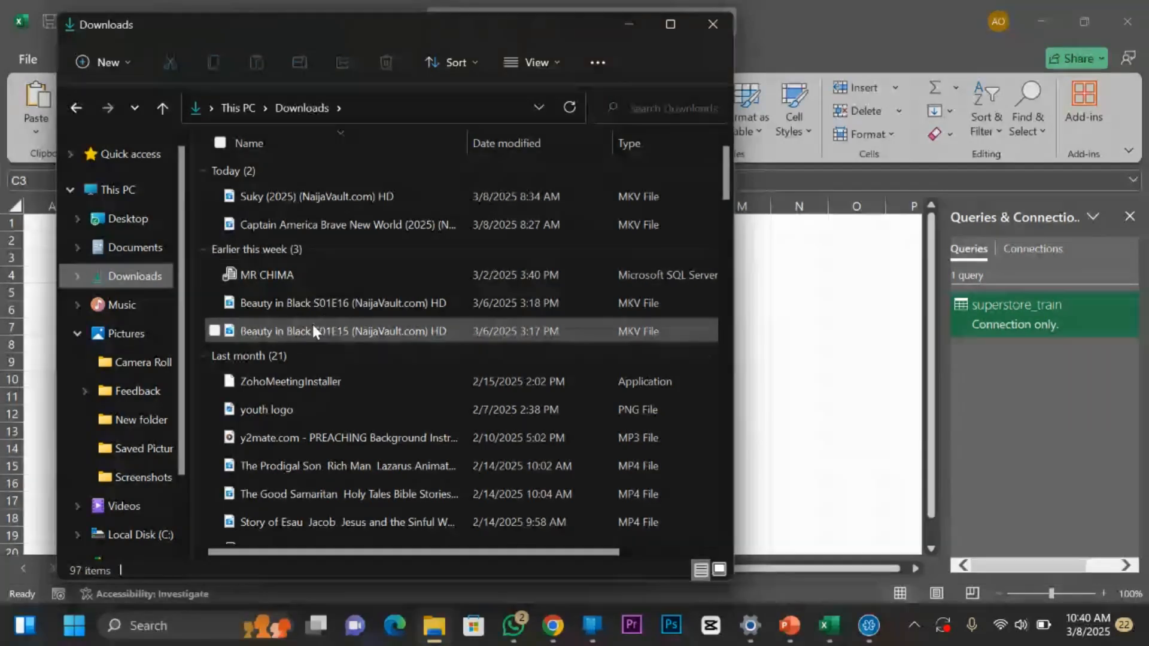
scroll(313, 335, down, 4)
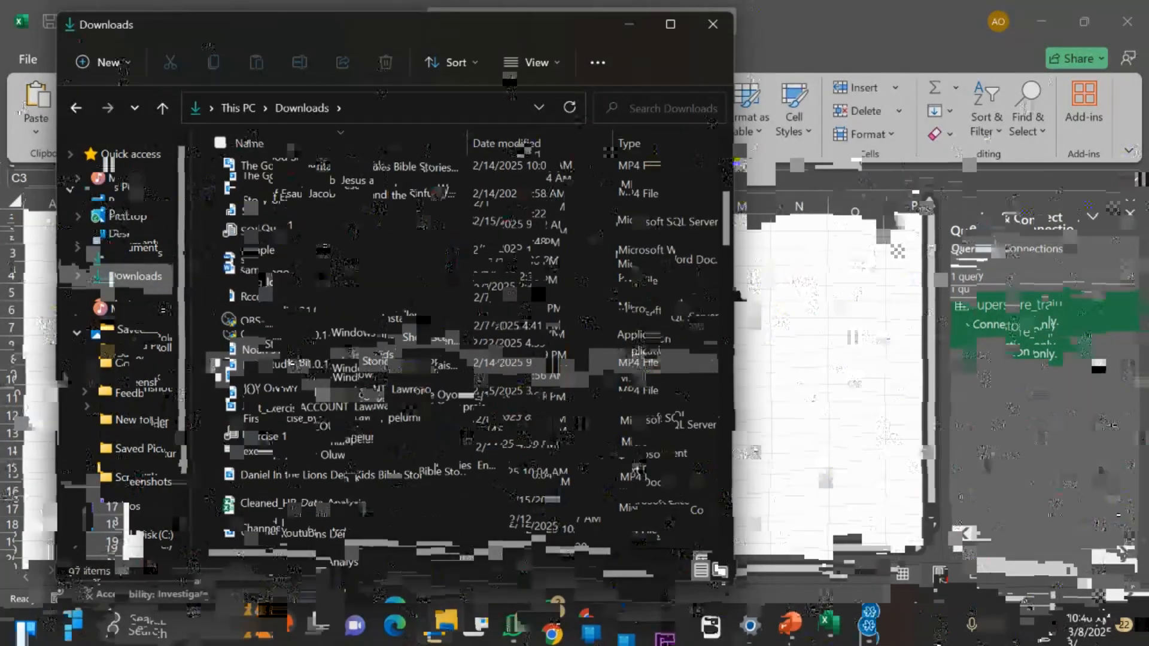
scroll(341, 353, down, 2)
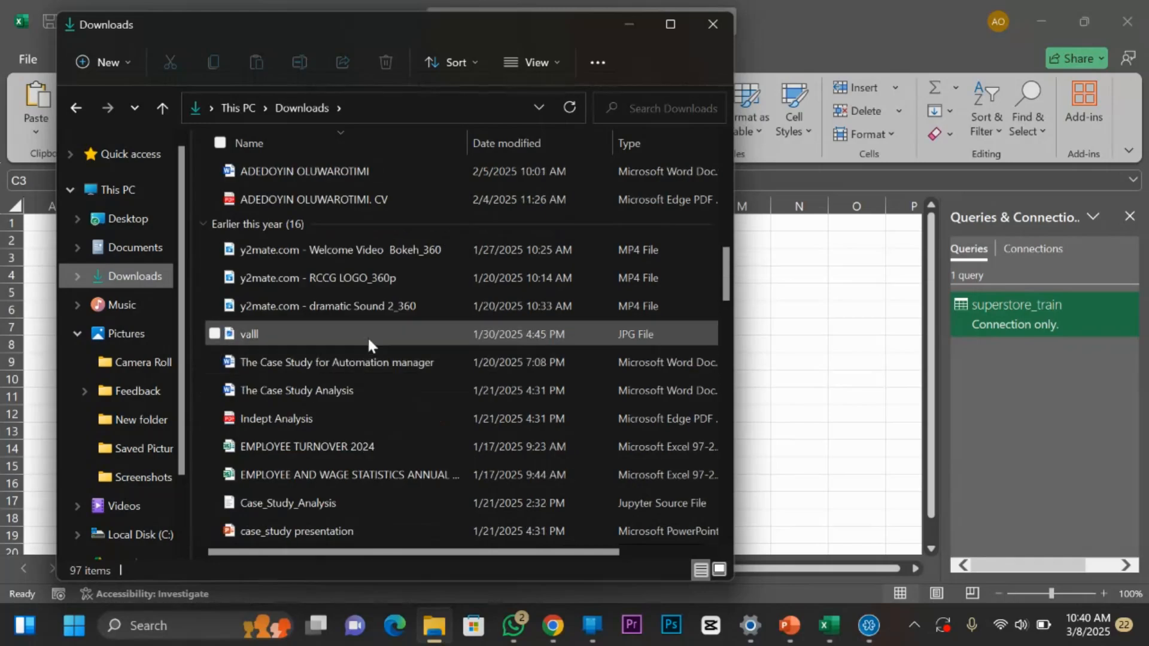
scroll(366, 332, up, 2)
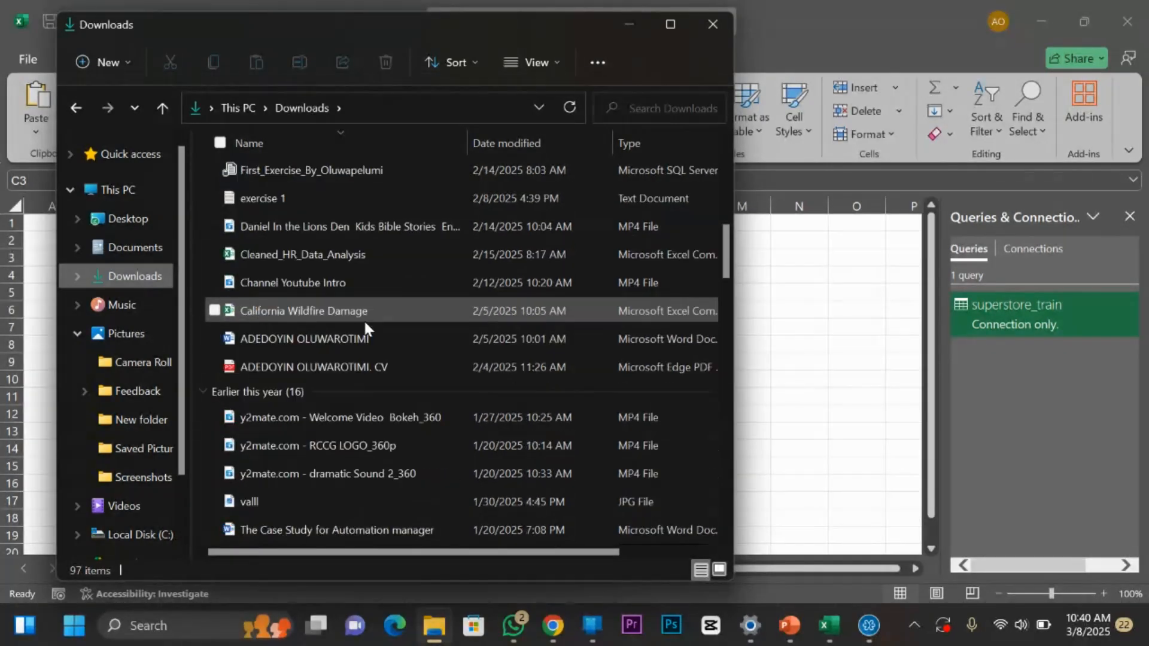
double_click(367, 253)
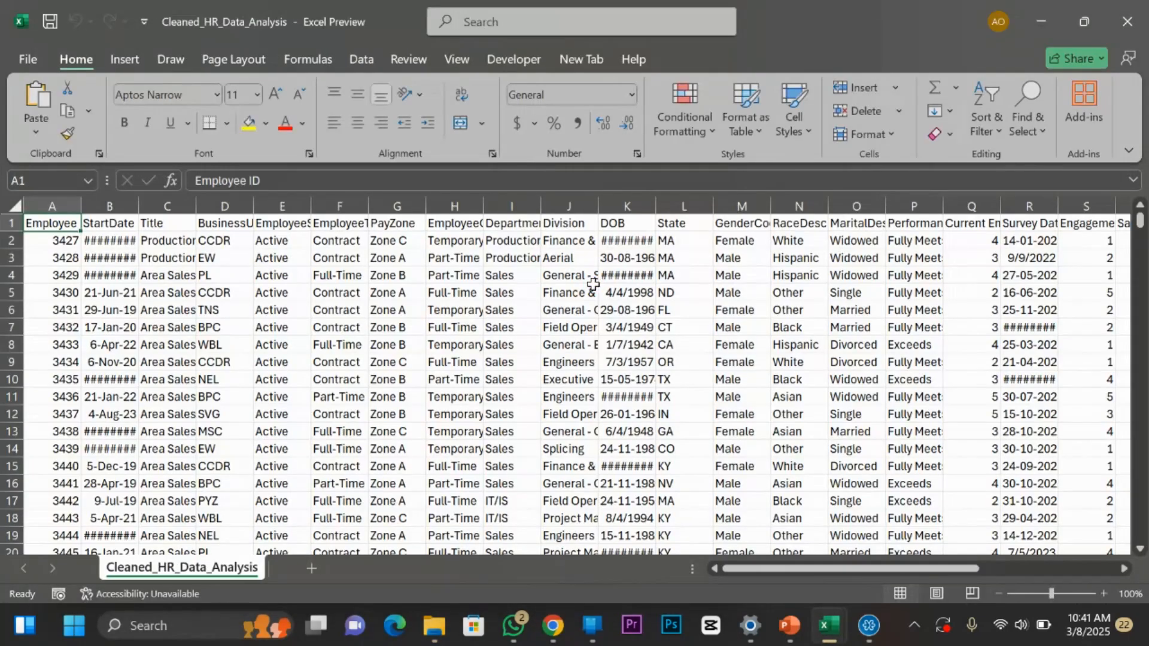
Autofit all column widths in the Cleaned_HR_Data_Analysis sheet to their contents.
click(18, 206)
double_click(81, 206)
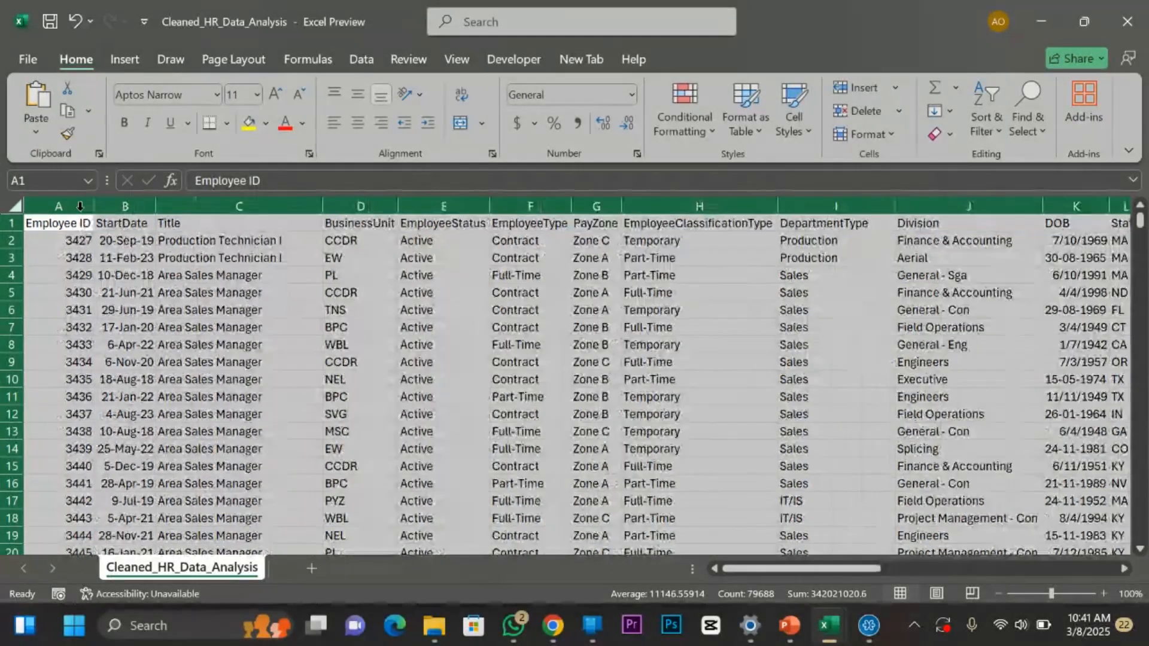
click(561, 341)
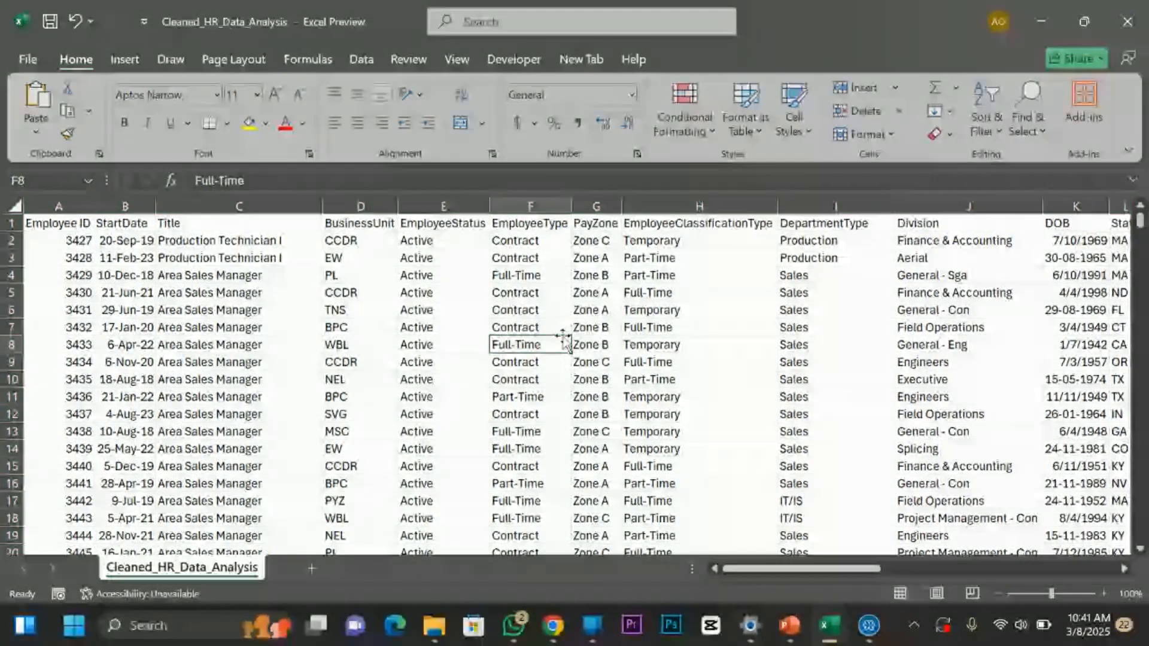
Examine the file types available as sources for getting external data, from Excel workbook to SharePoint folder.
click(360, 62)
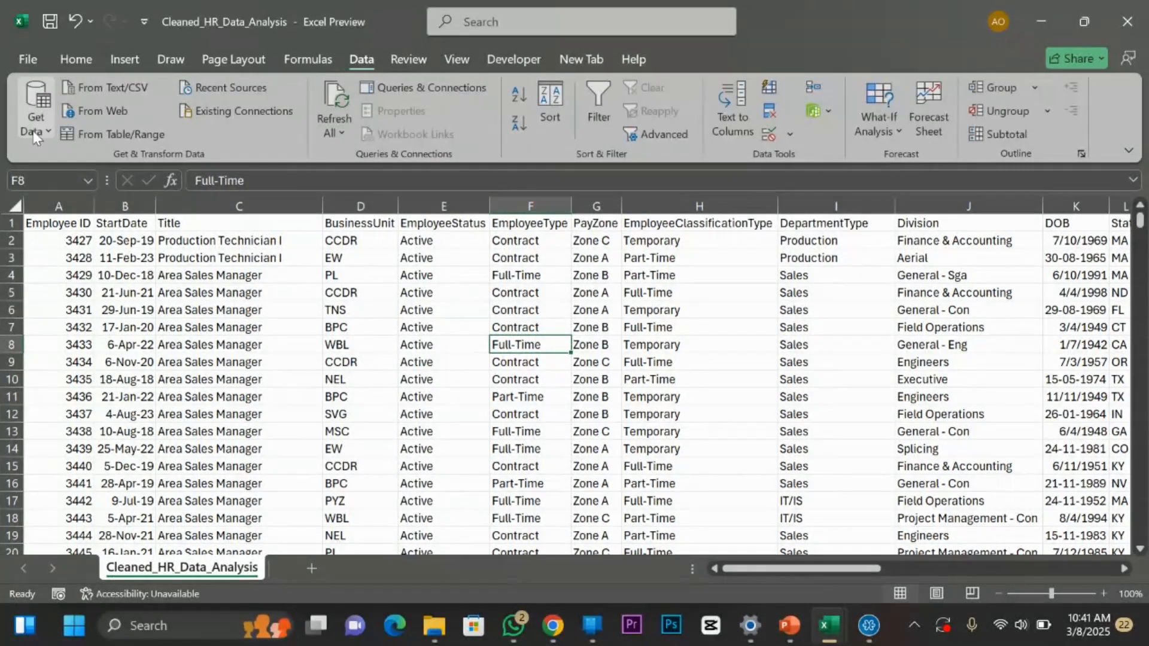
click(34, 110)
mouse_move(153, 171)
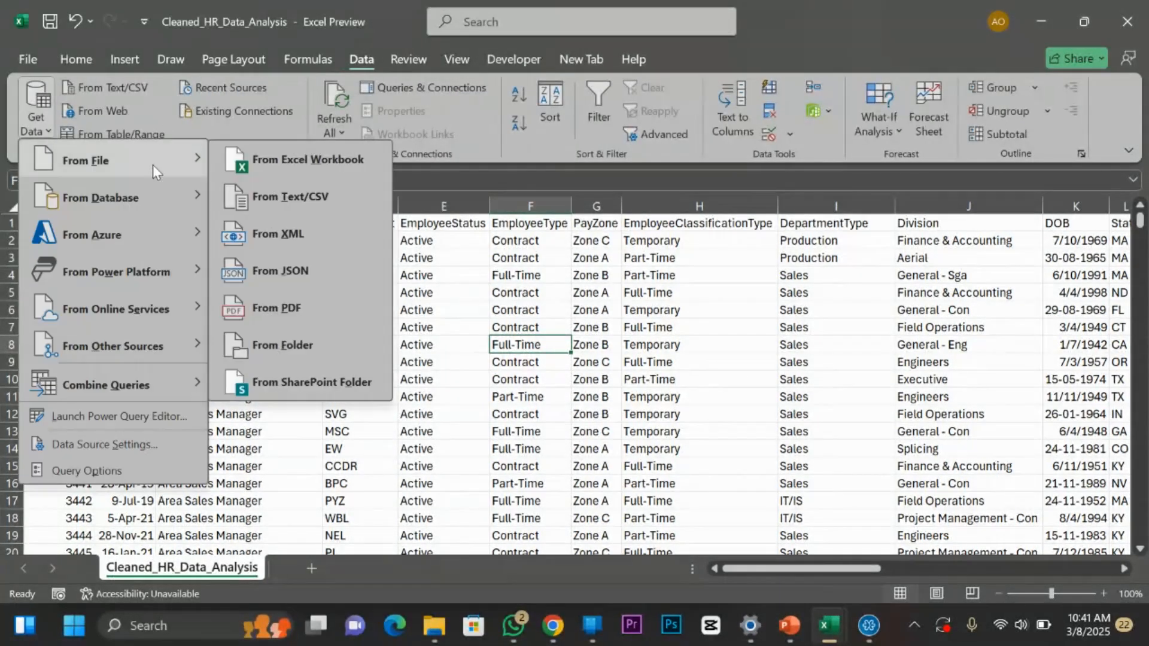
click(510, 324)
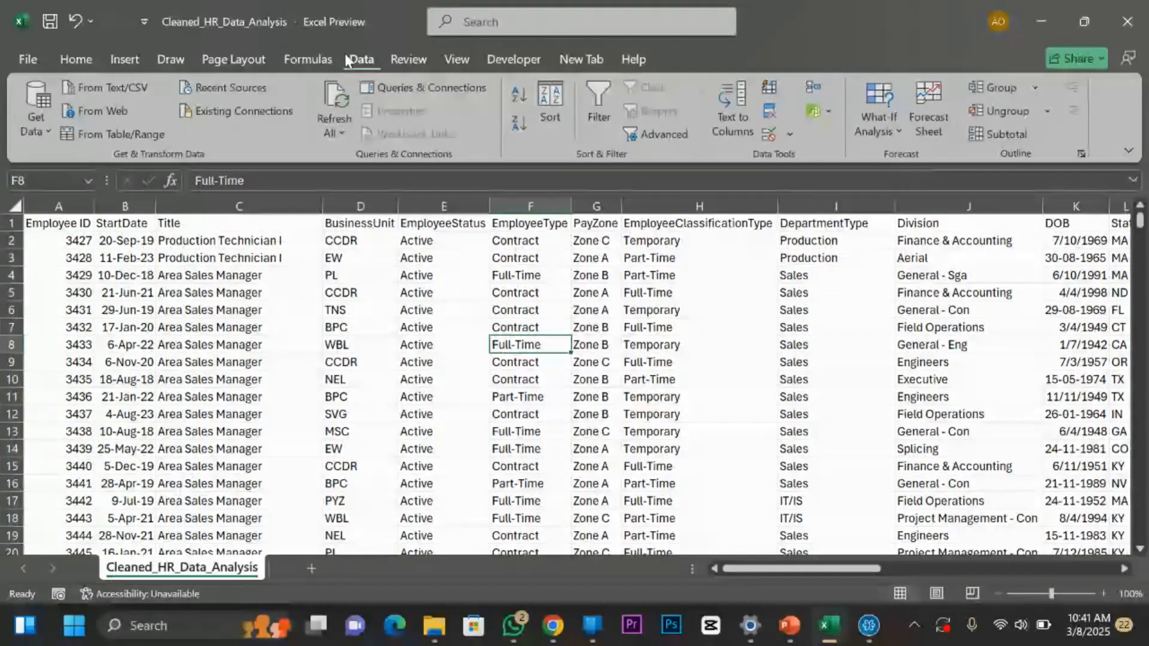
click(52, 124)
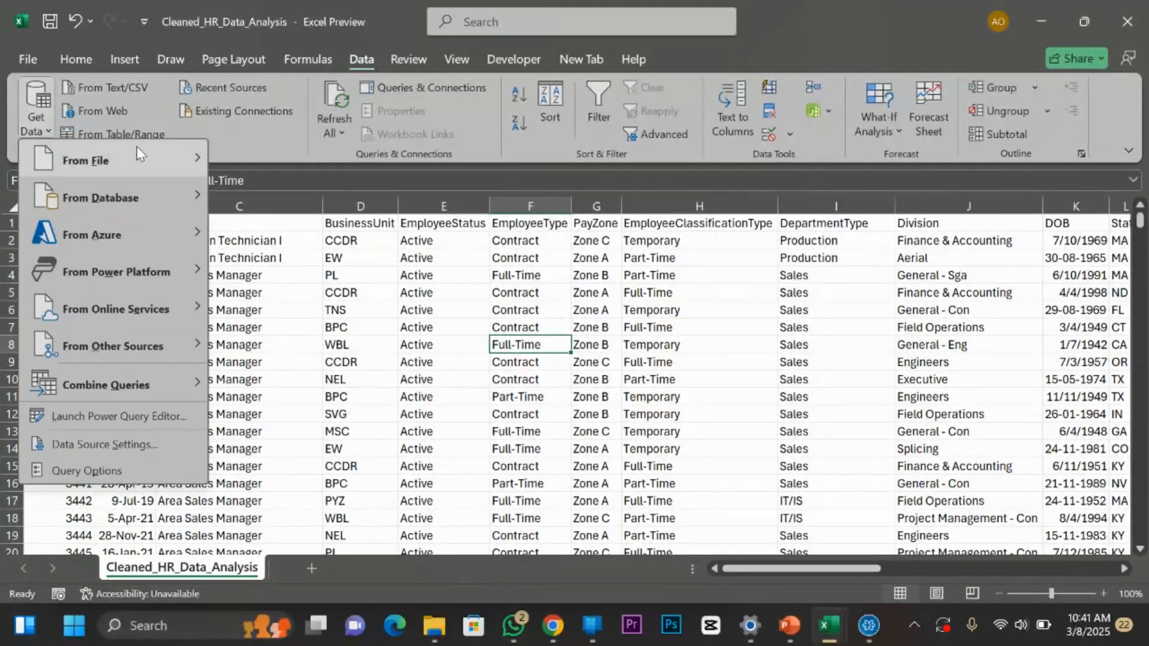
mouse_move(139, 153)
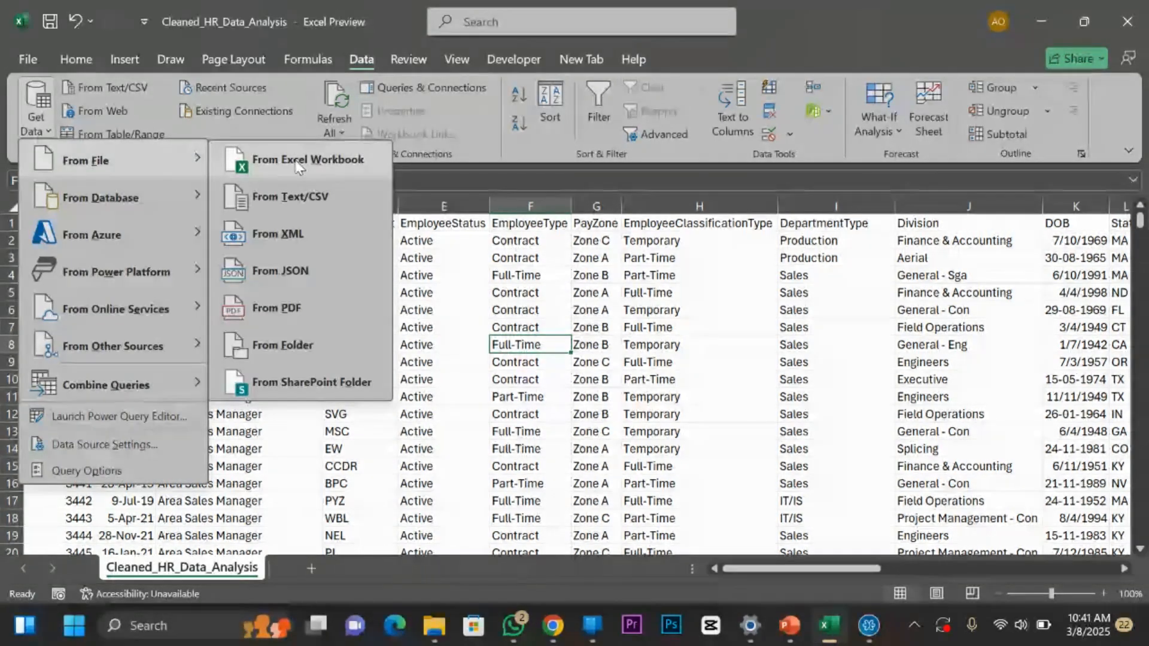
click(508, 347)
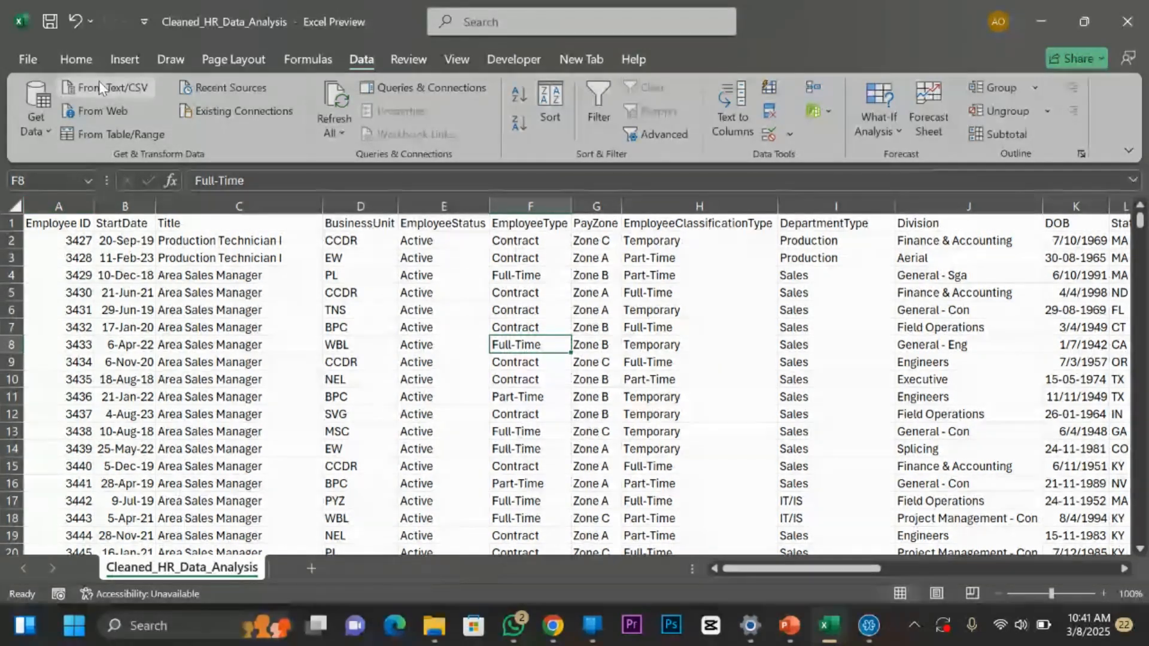
Convert the range A1:AB2846 into a table with headers and bring it into the Power Query Editor.
click(78, 60)
click(367, 60)
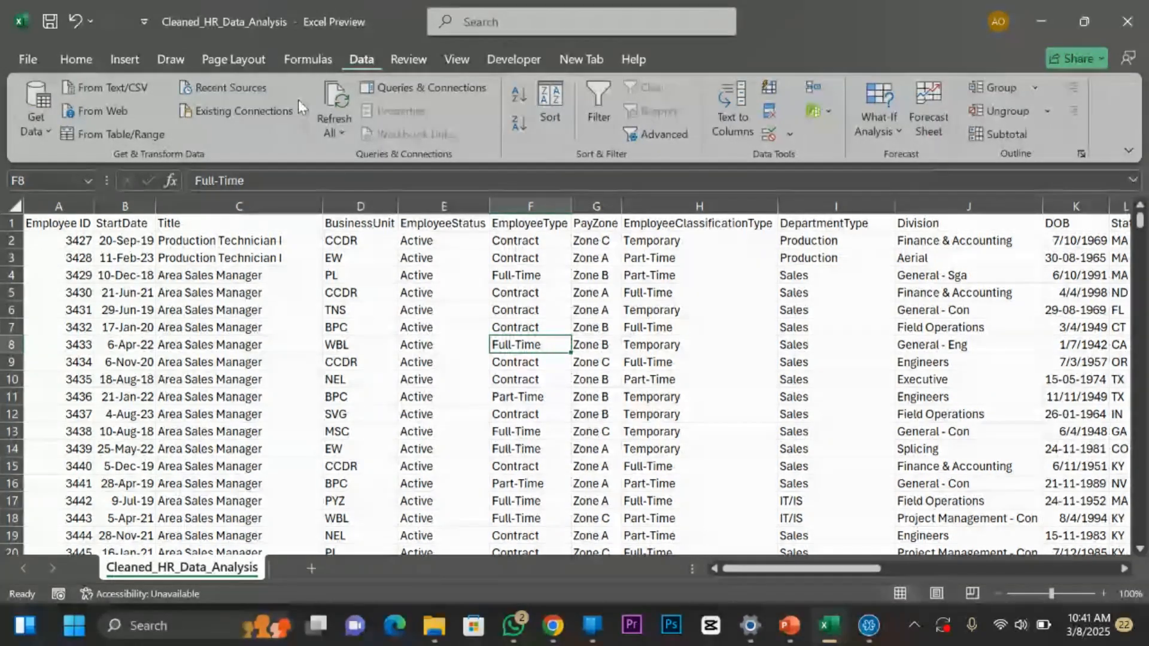
click(106, 136)
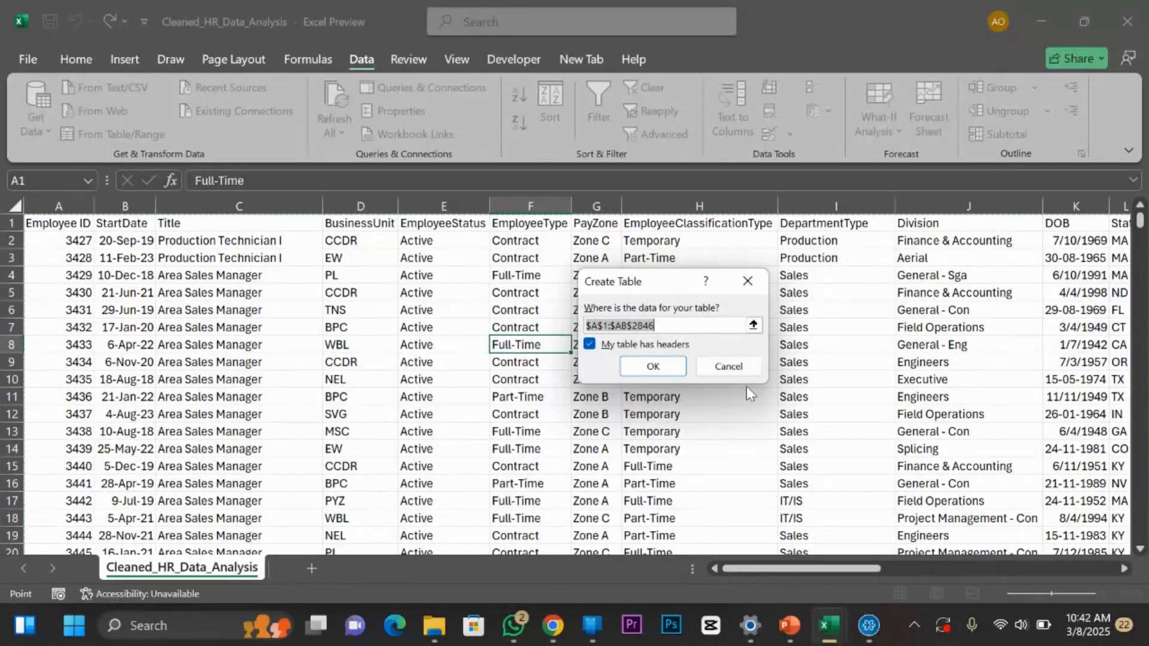
click(653, 367)
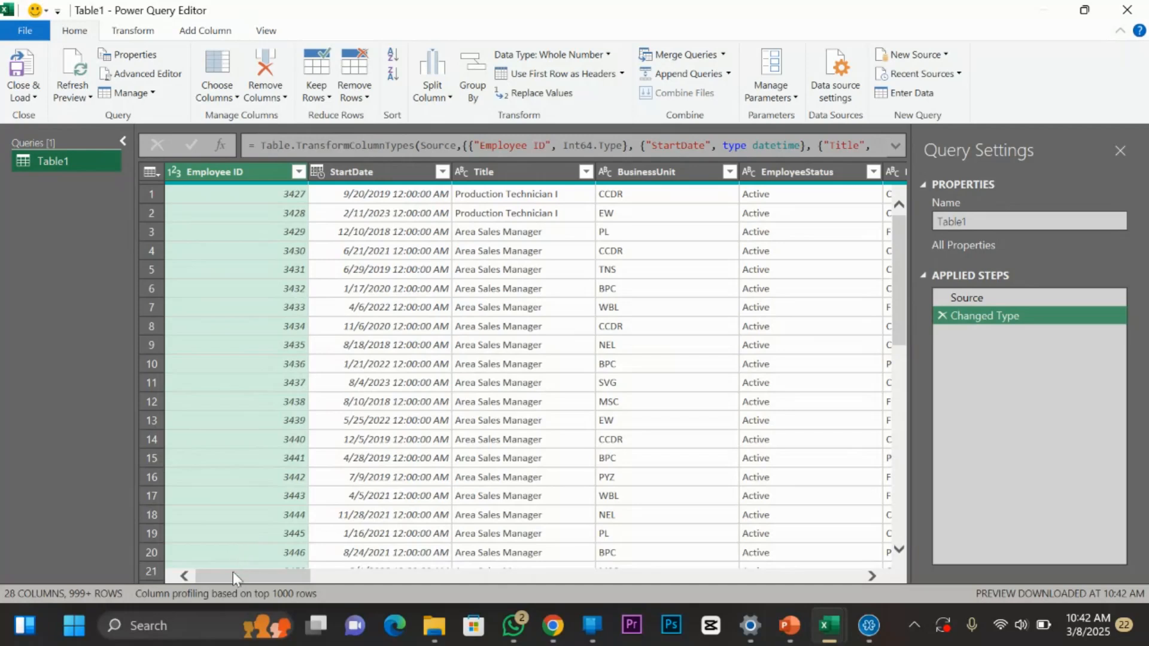
drag(232, 571, 165, 549)
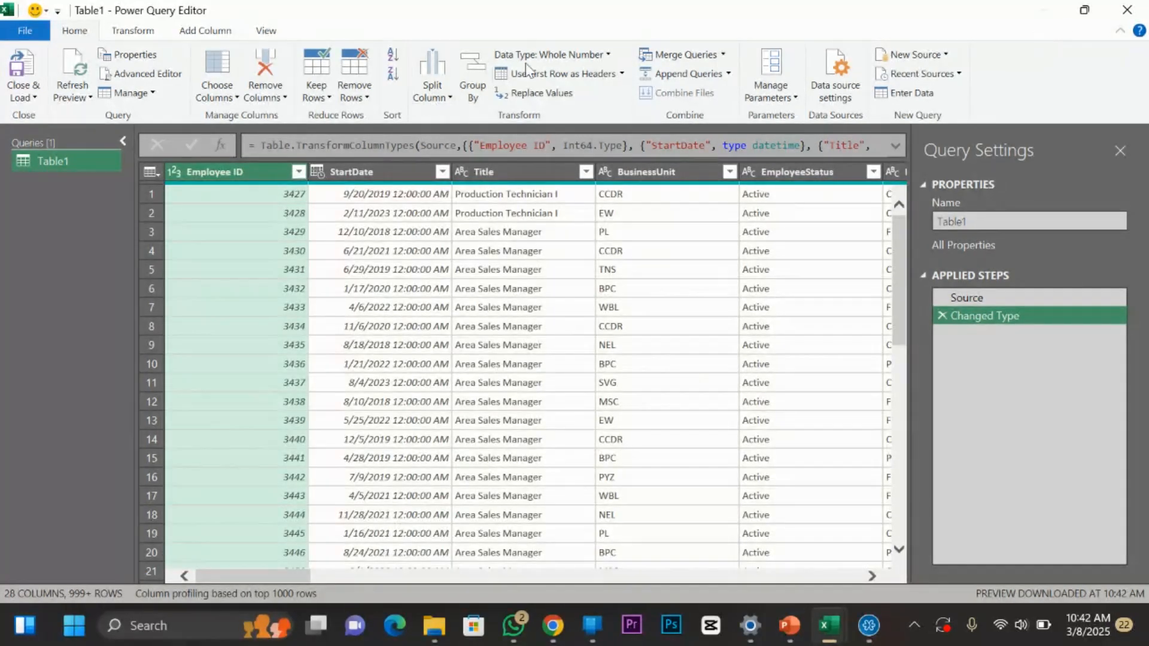
Leave the Power Query Editor discarding the changes, and close the Cleaned_HR_Data_Analysis workbook without saving.
click(1114, 16)
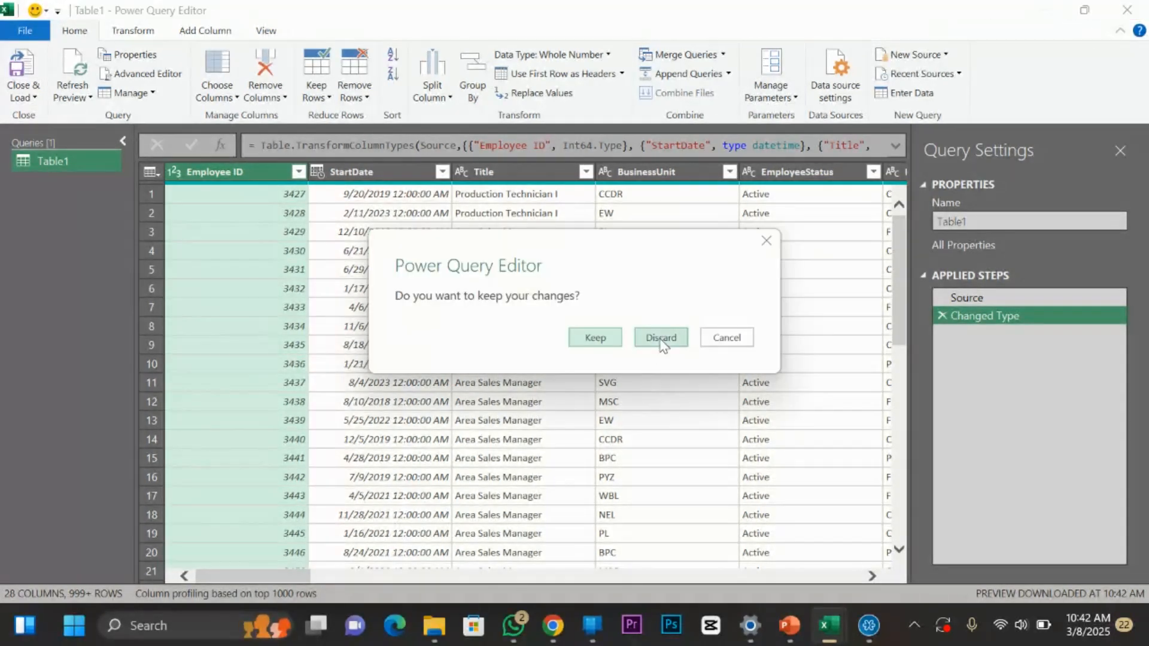
click(661, 338)
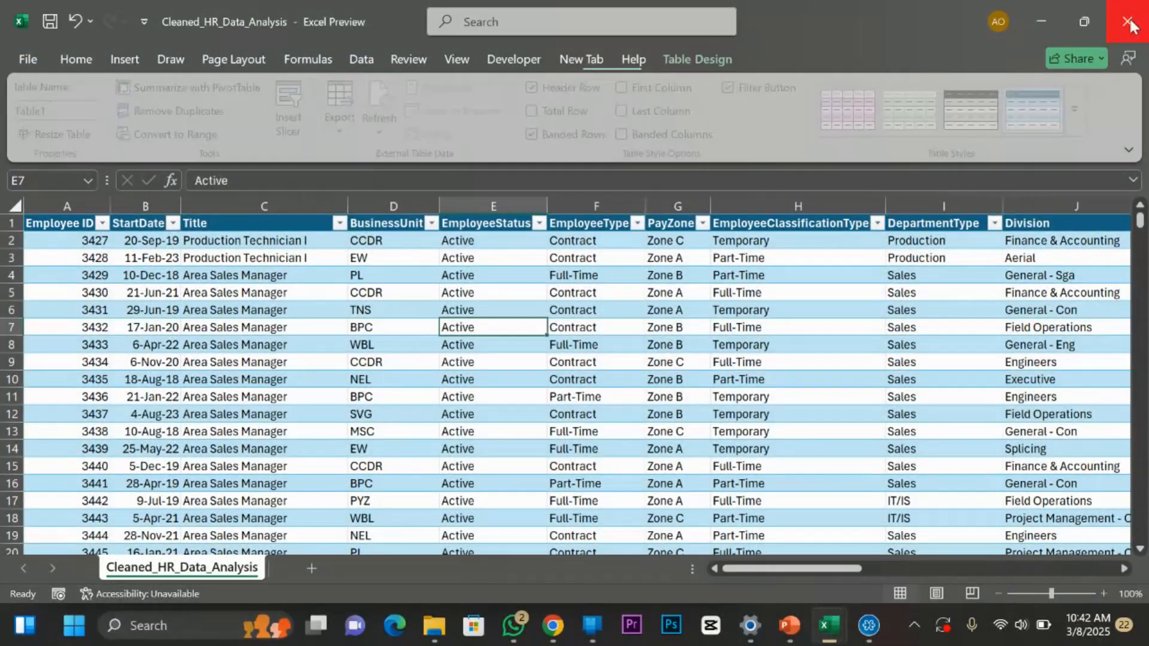
click(1129, 22)
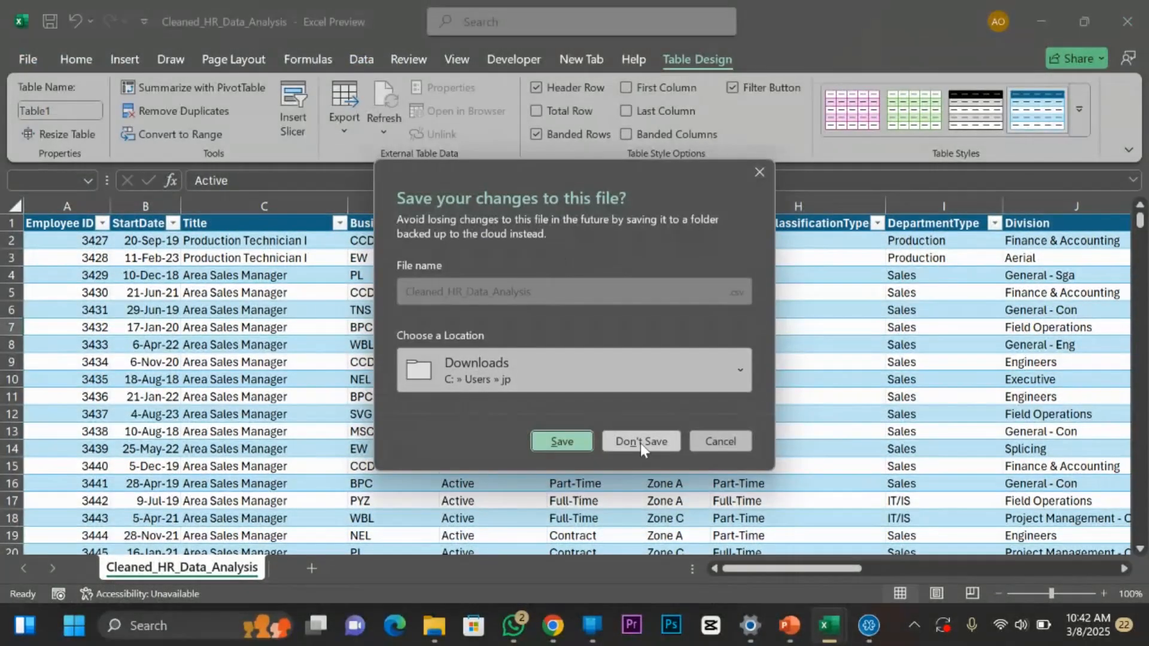
click(640, 441)
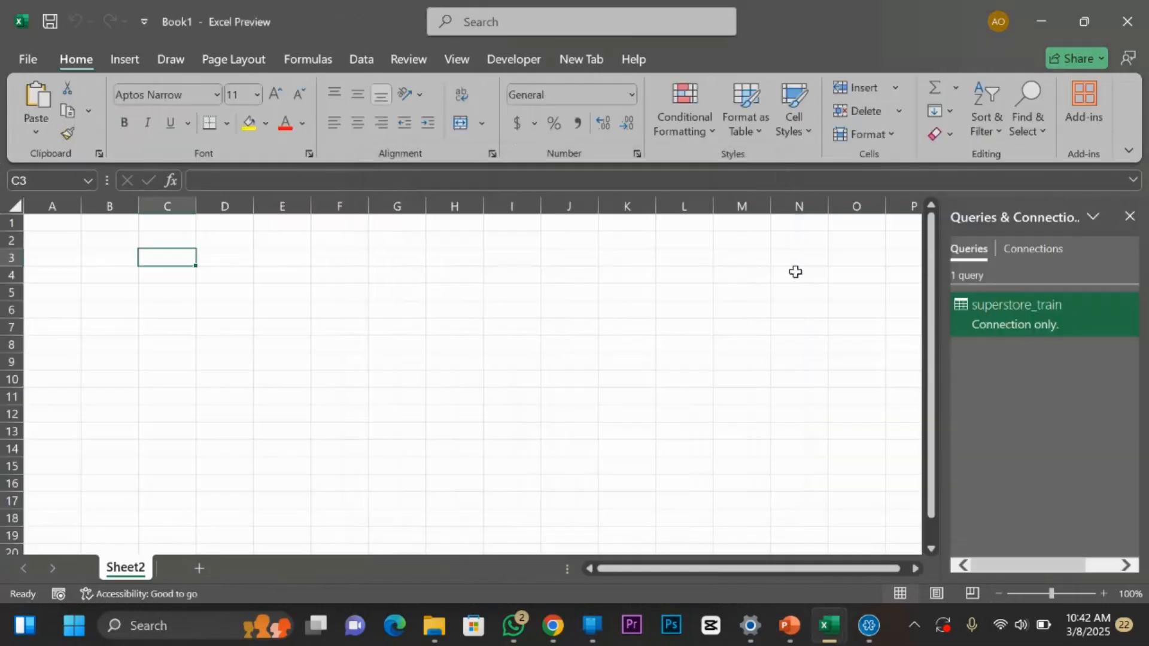
Minimize the Excel window, switch to File Explorer and reopen the Cleaned_HR_Data_Analysis file from the Downloads folder.
click(1044, 25)
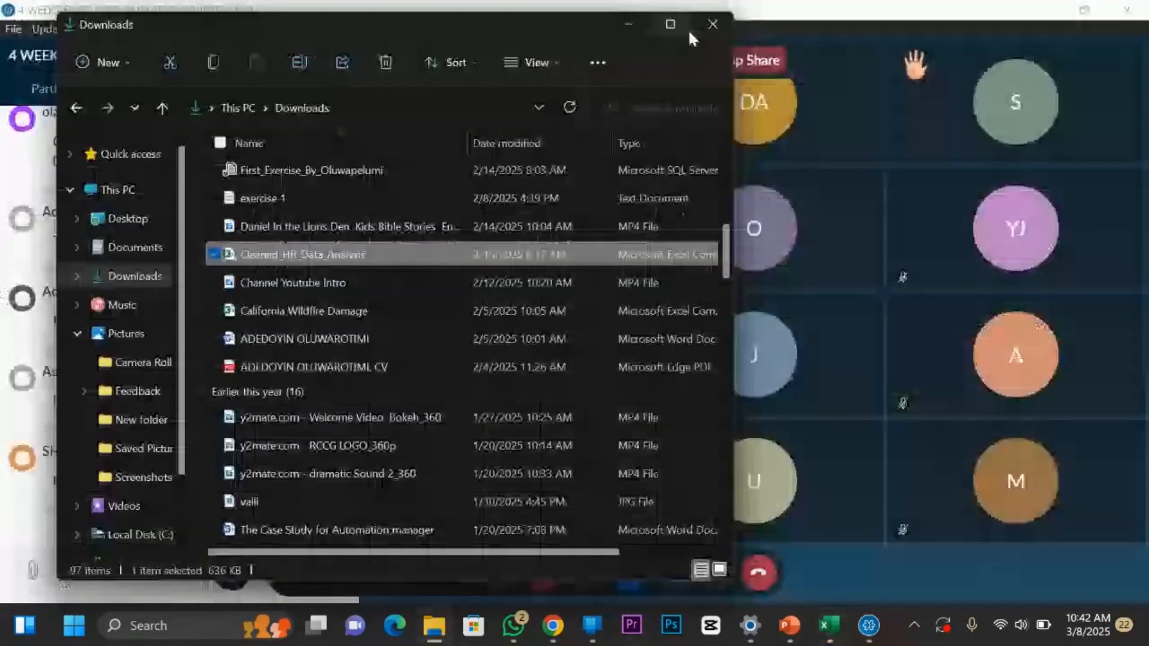
click(631, 24)
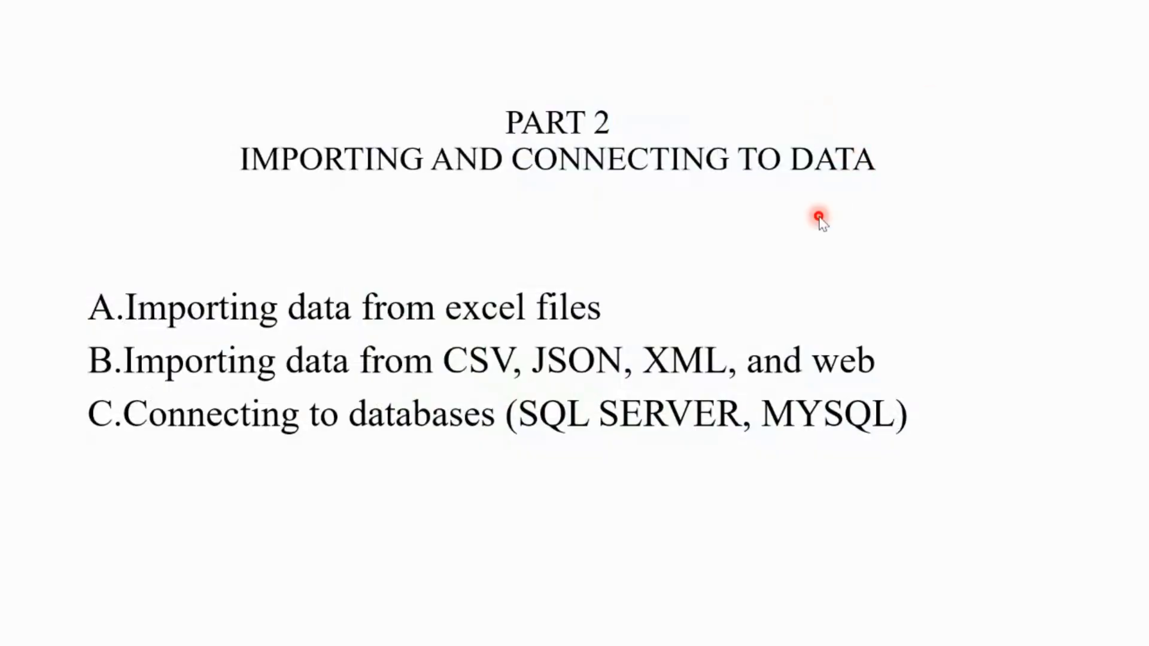
key(super)
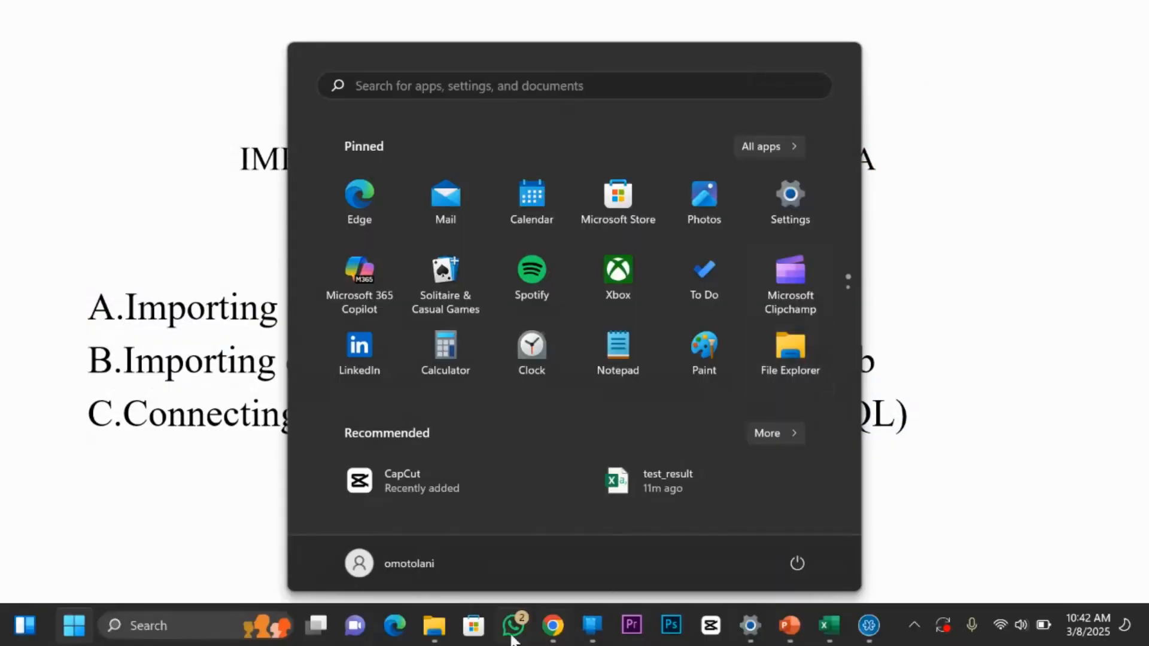
click(426, 626)
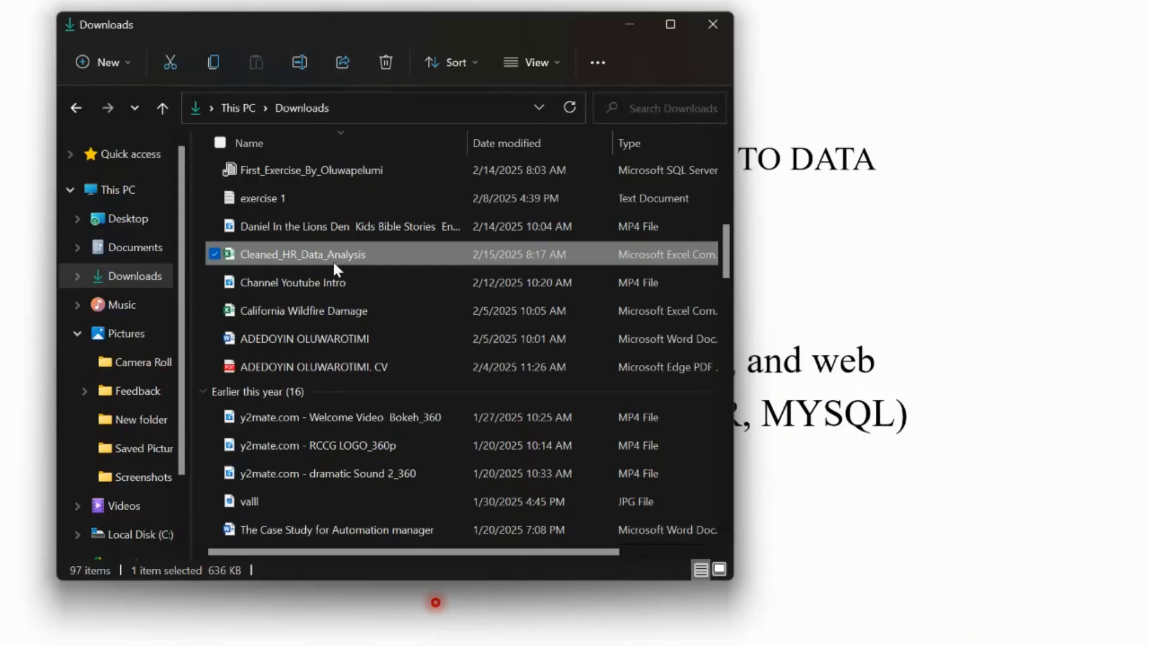
click(331, 276)
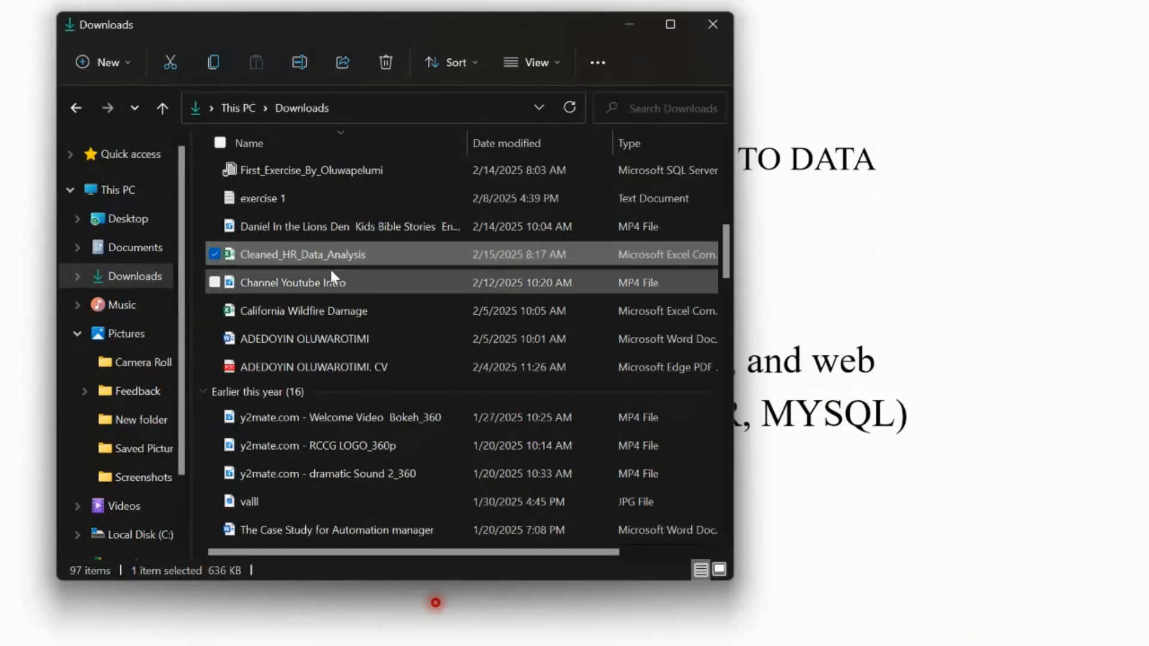
click(341, 254)
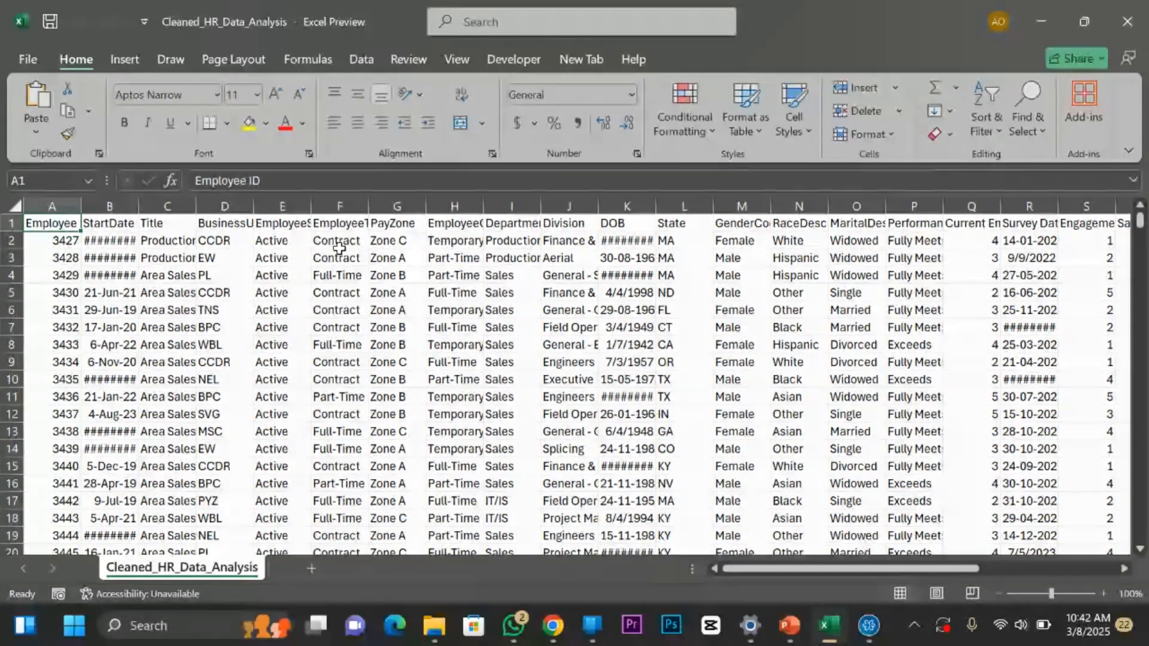
Autofit all column widths and bring the range A1:AB2846 into Power Query as a table with headers.
click(16, 204)
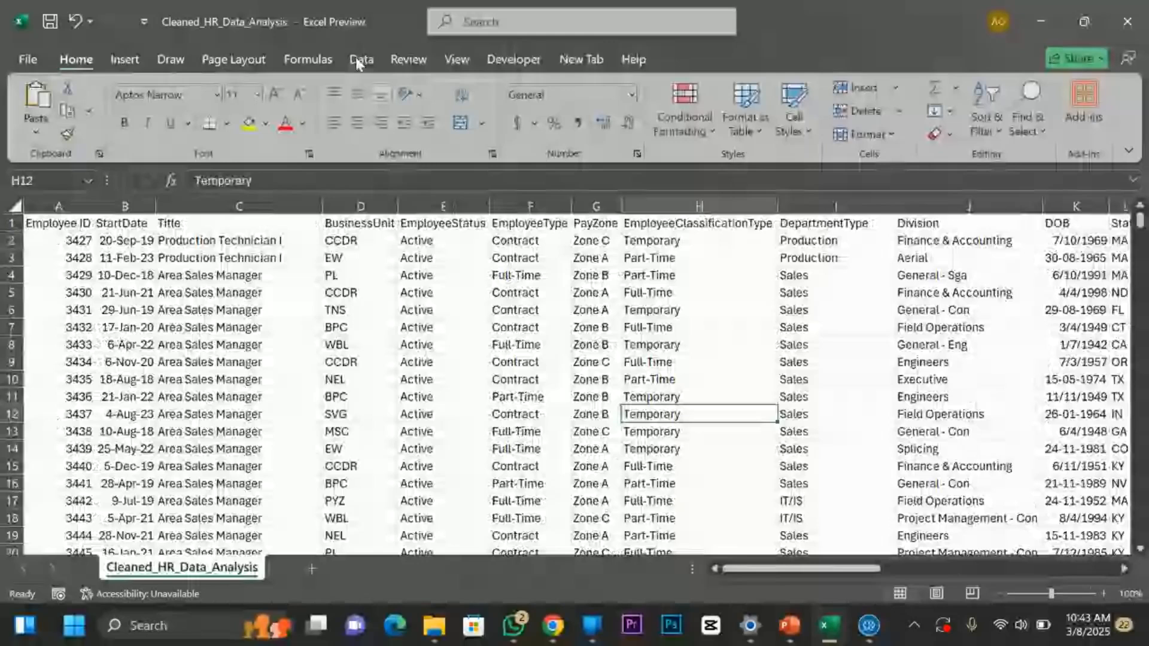
click(356, 58)
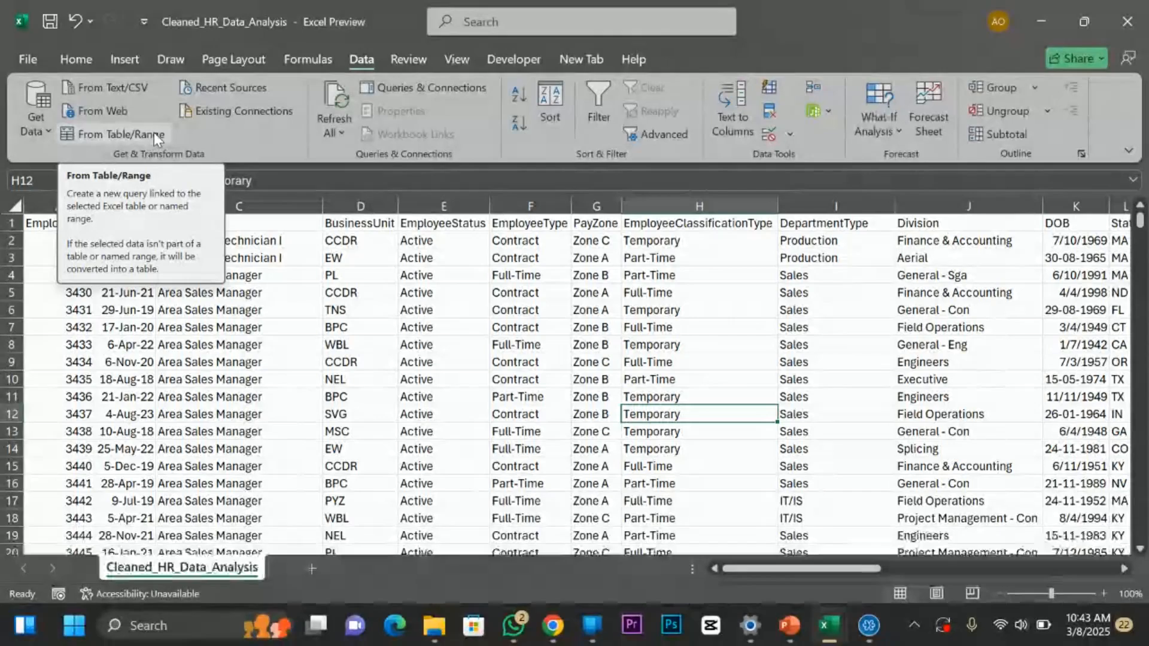
click(154, 136)
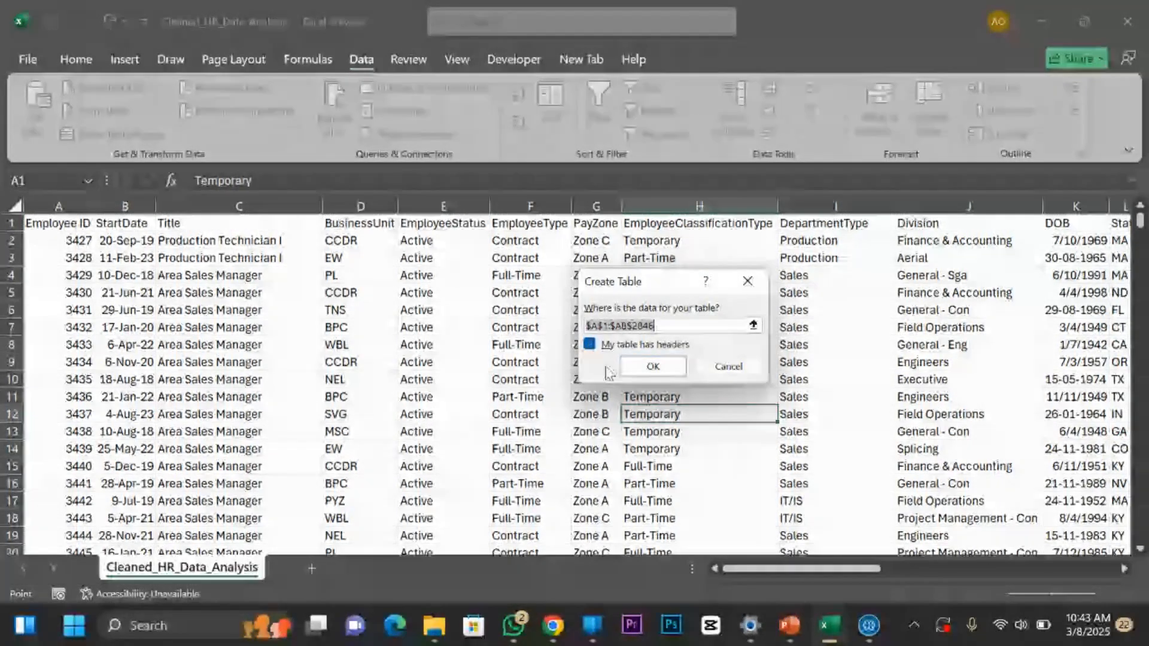
click(631, 366)
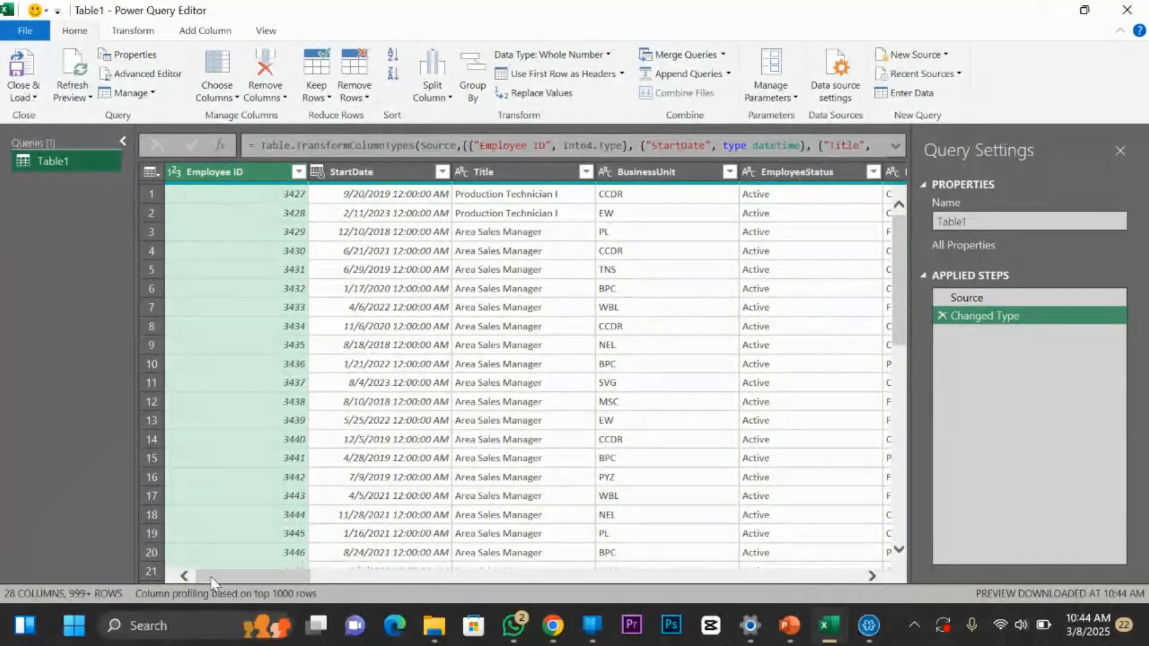
Close and load the Table1 query, and close the Cleaned_HR_Data_Analysis workbook without saving, cancelling the pending data refresh.
drag(212, 582, 79, 576)
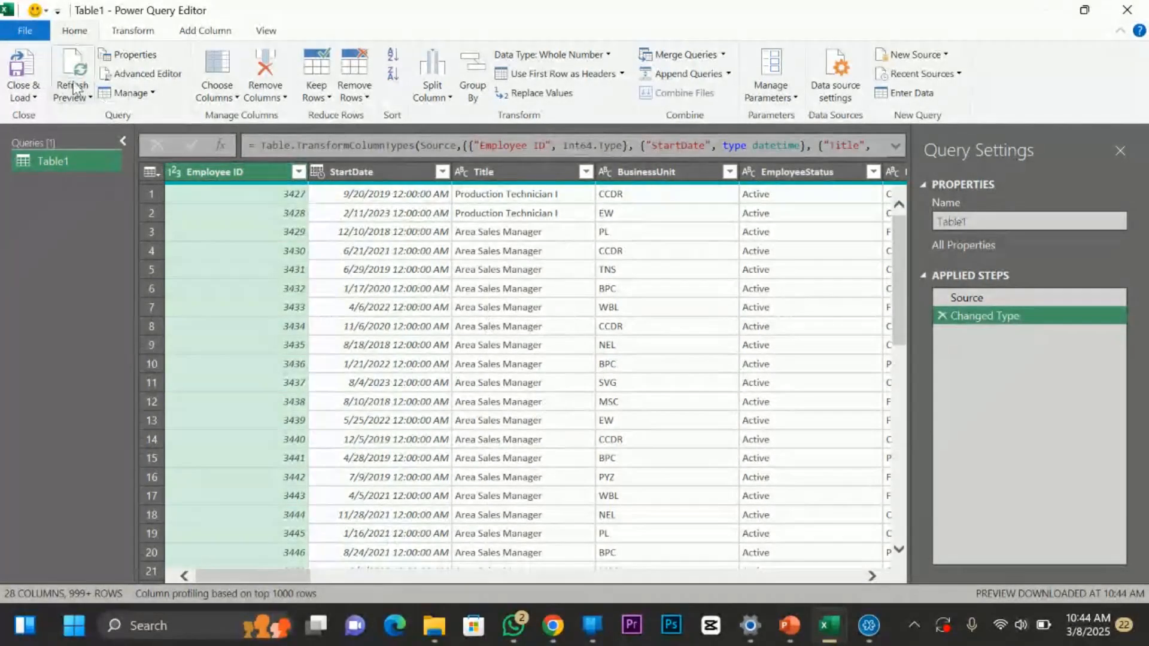
click(27, 72)
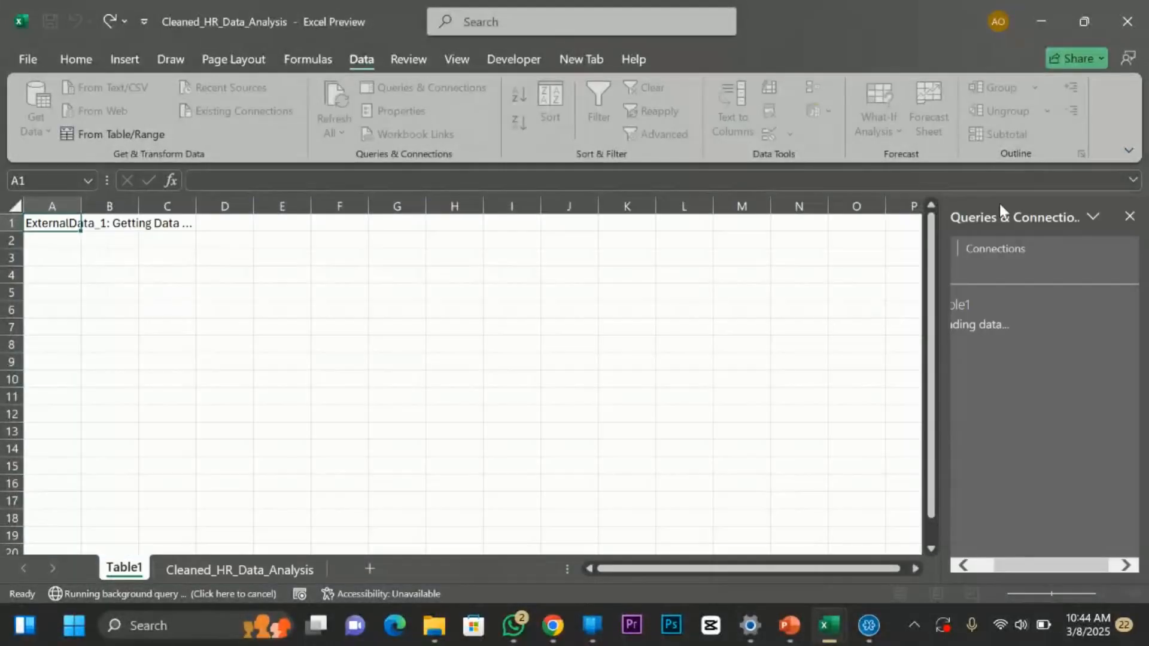
click(1127, 22)
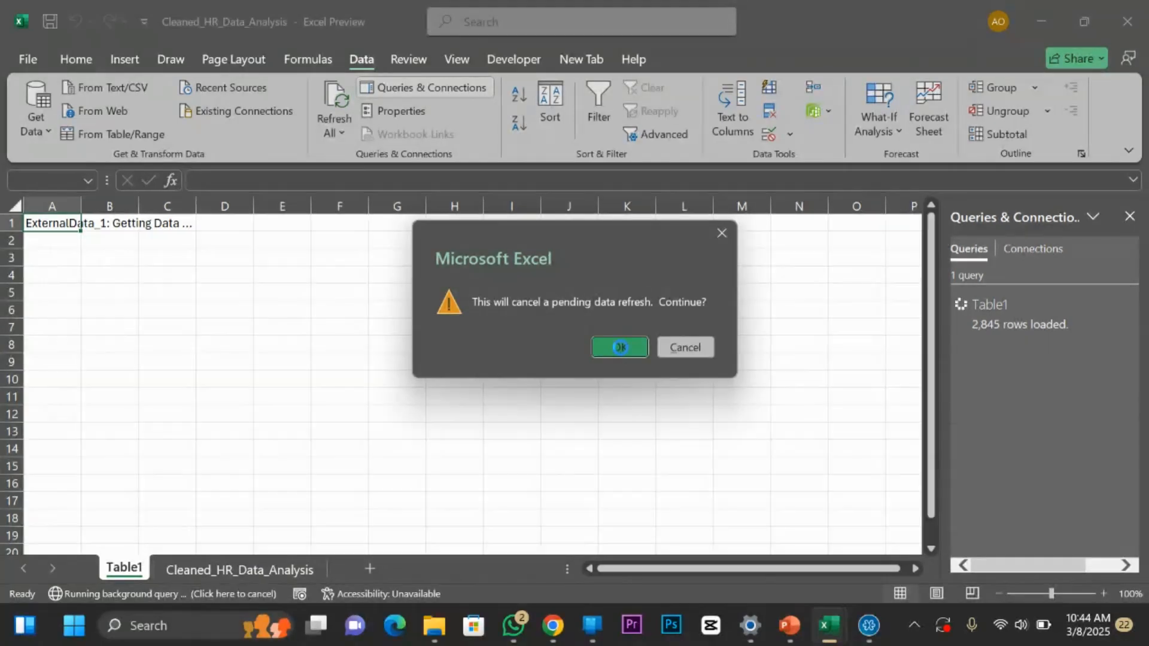
click(620, 347)
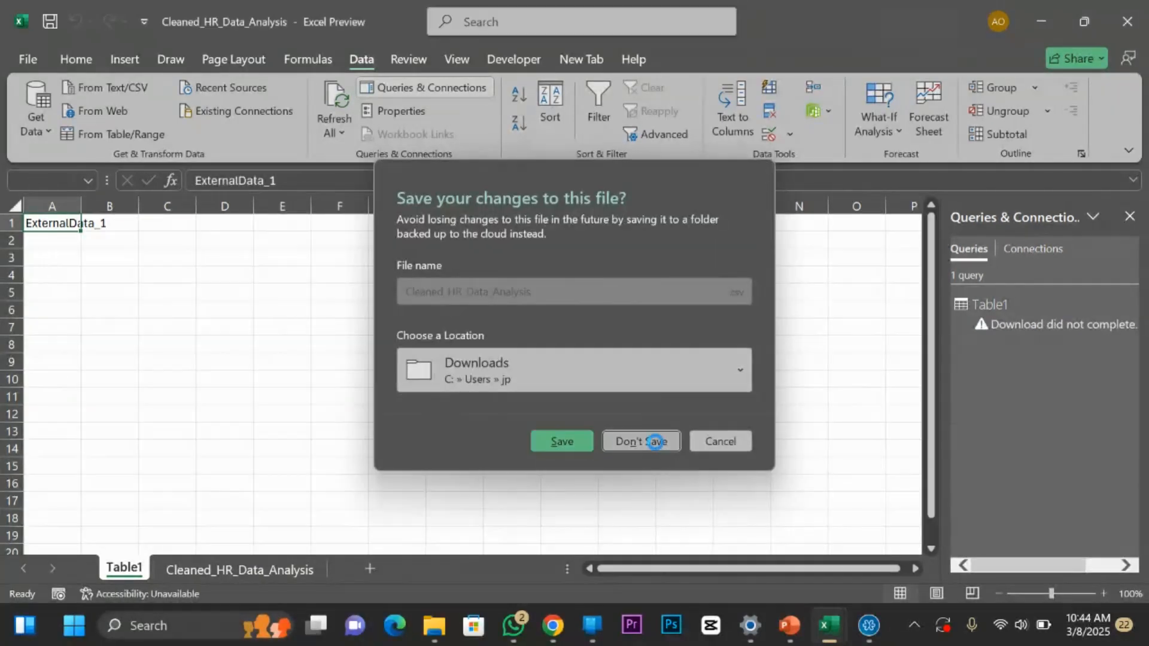
click(655, 442)
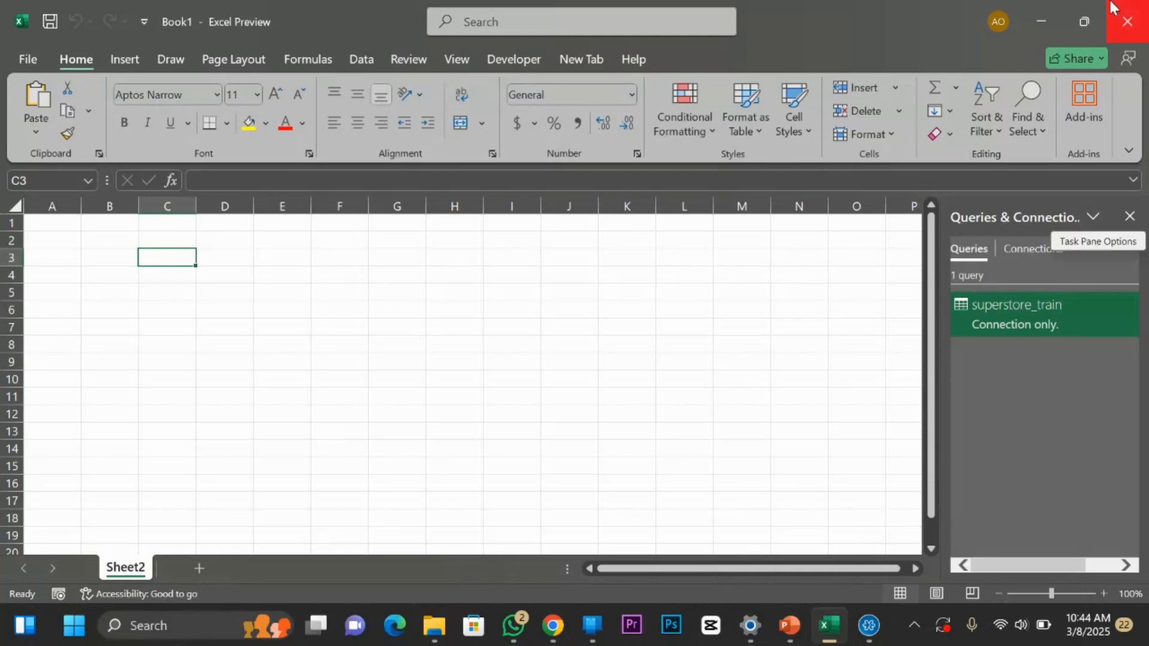
Delete the superstore_train query from Book1 and close the Queries & Connections pane.
click(1127, 34)
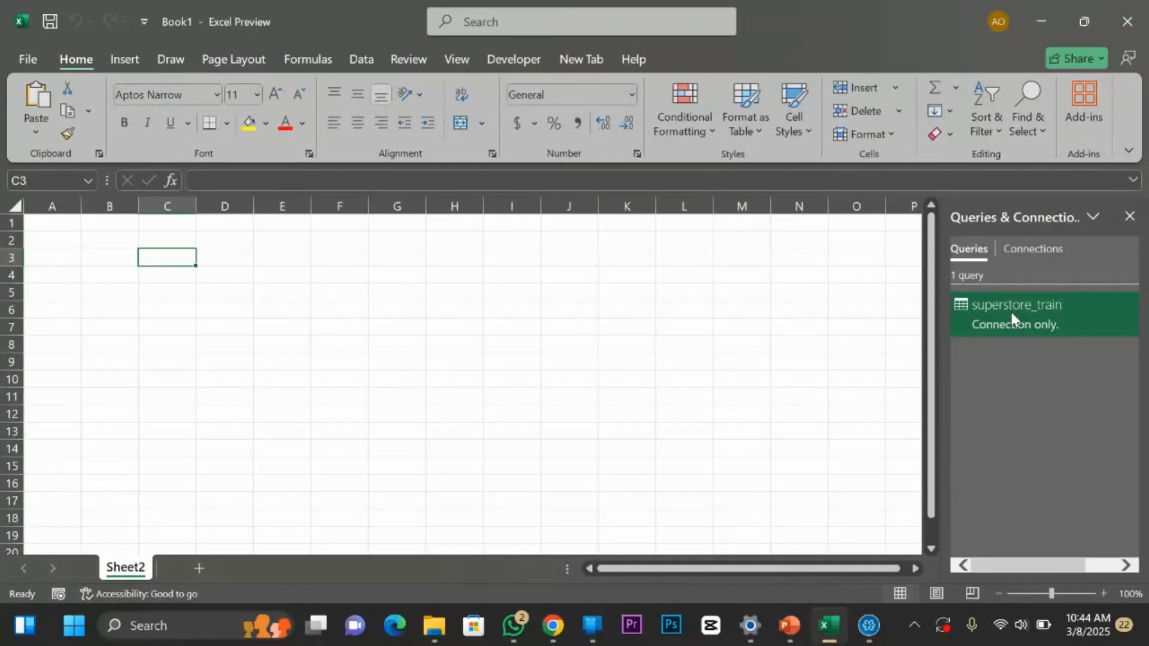
right_click(1024, 377)
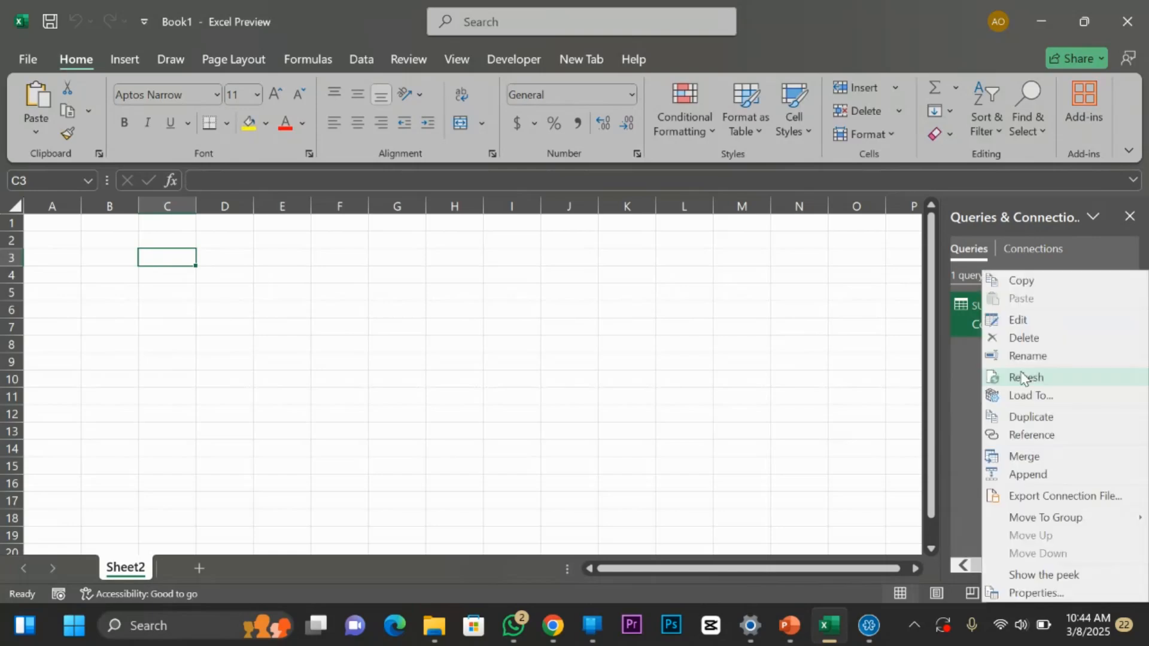
click(1036, 320)
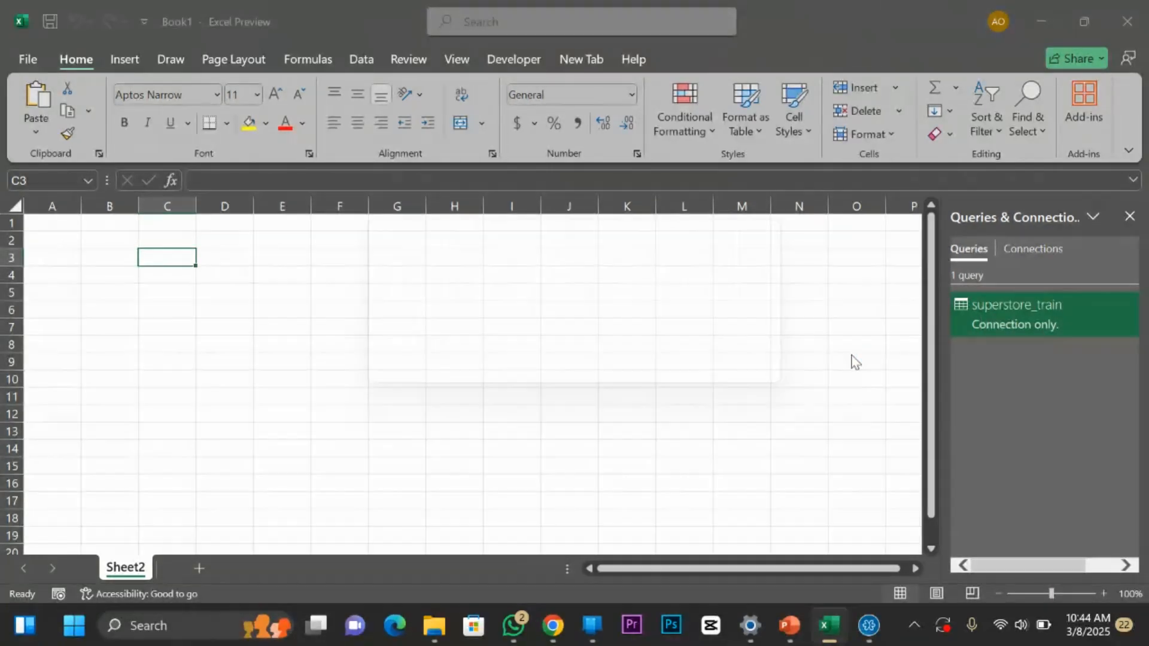
click(666, 351)
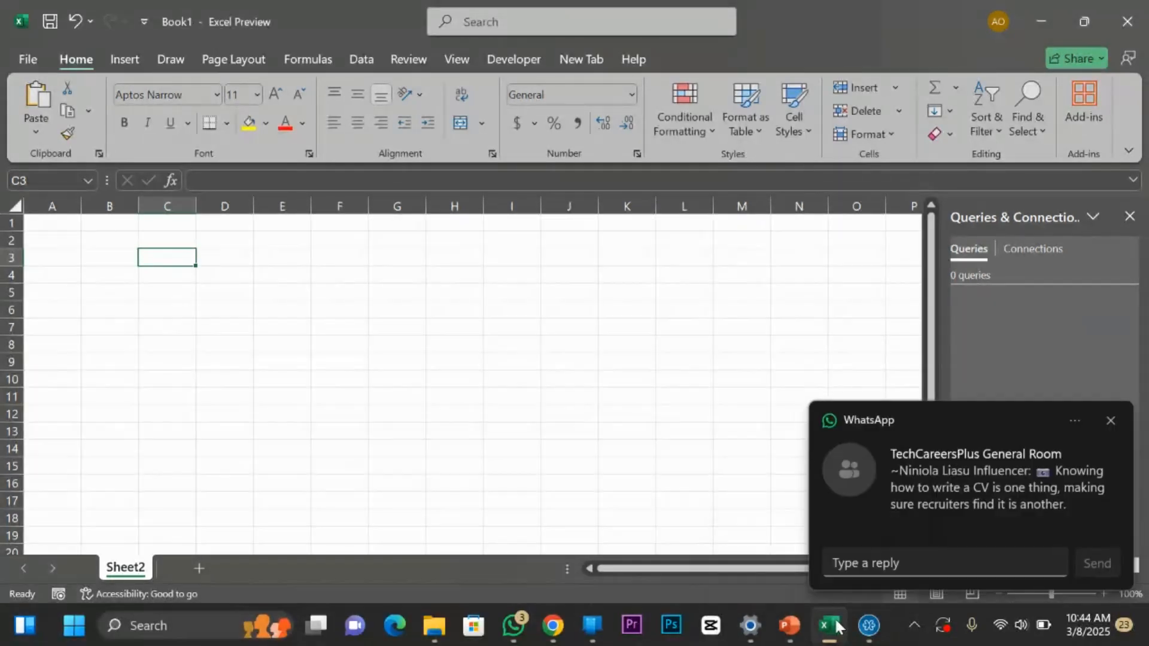
click(486, 348)
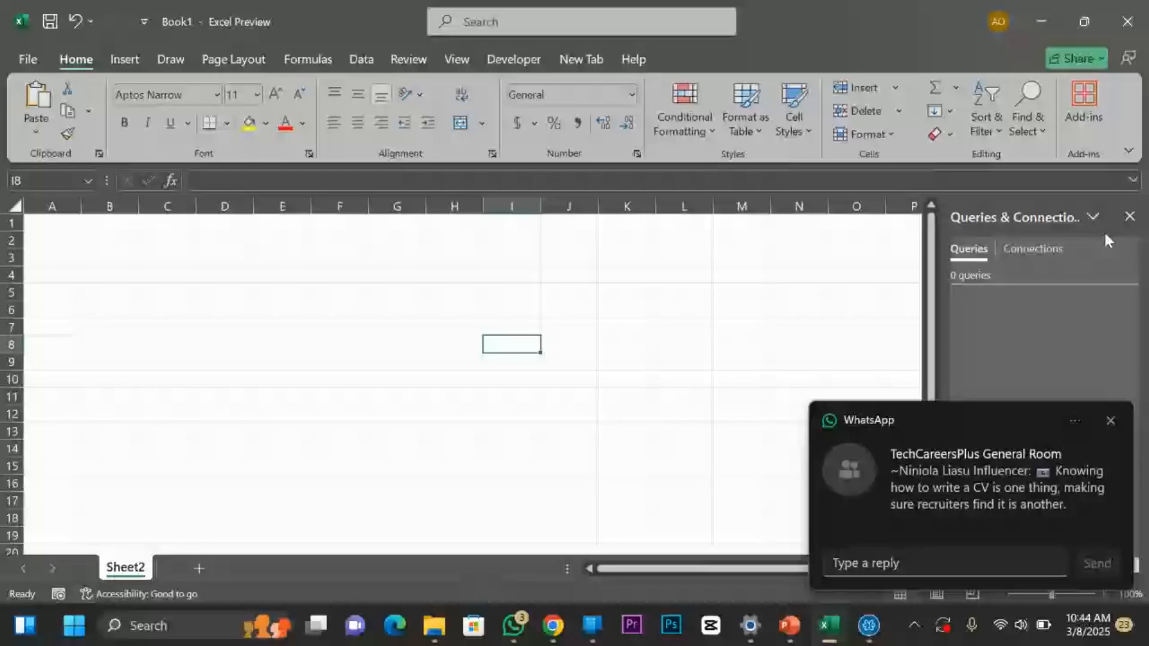
click(167, 275)
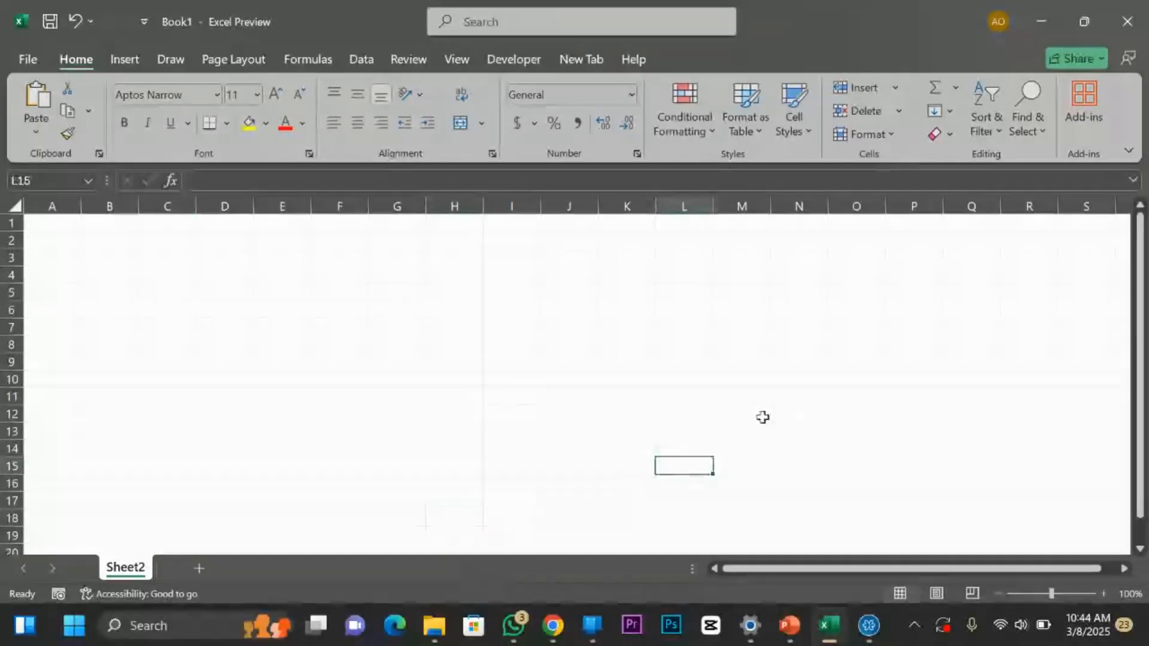
click(799, 345)
double_click(619, 279)
drag(455, 363, 463, 381)
click(530, 415)
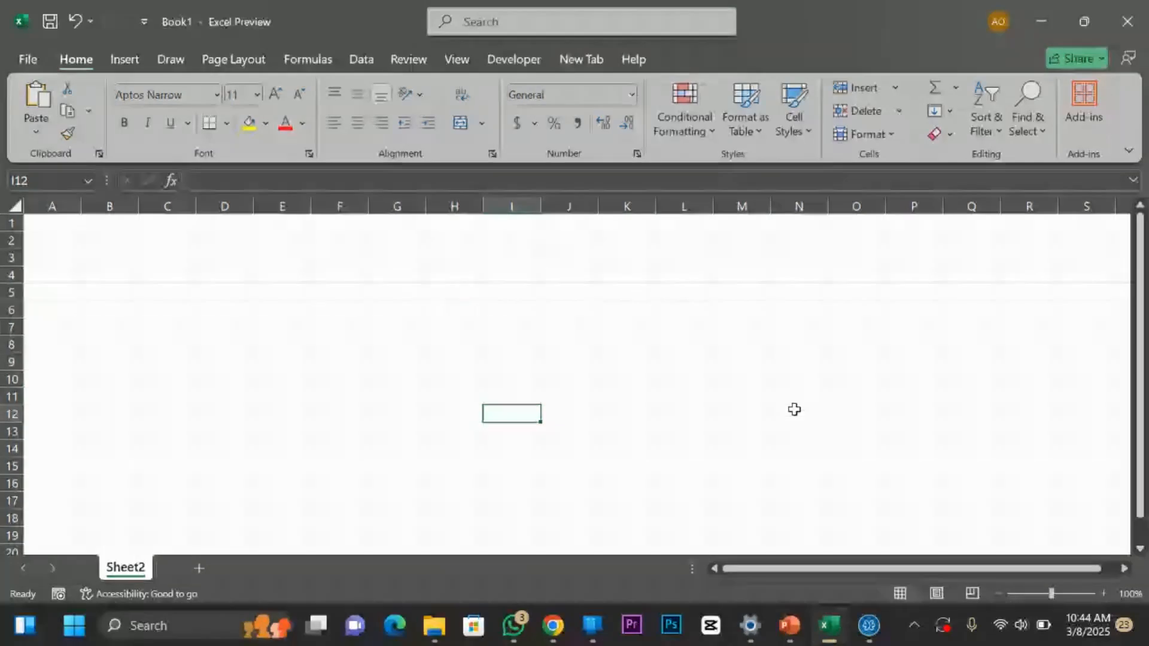
click(794, 409)
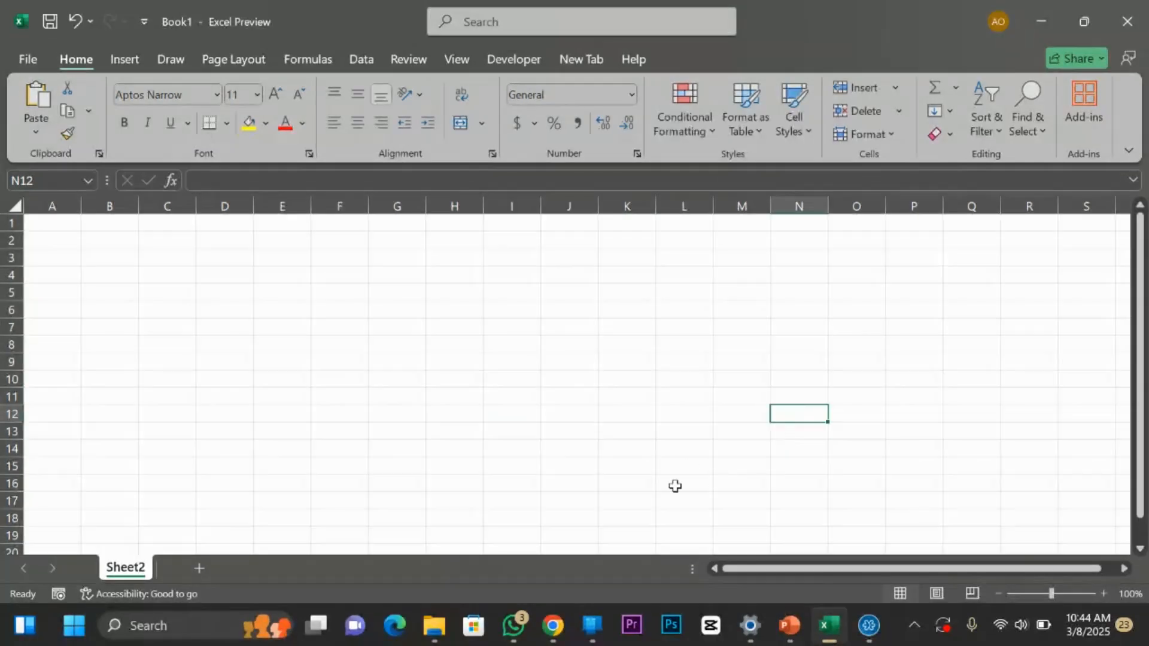
Switch to the Jiji cars Challenge spreadsheet in Chrome and widen the Price column until its full amounts fit.
click(556, 633)
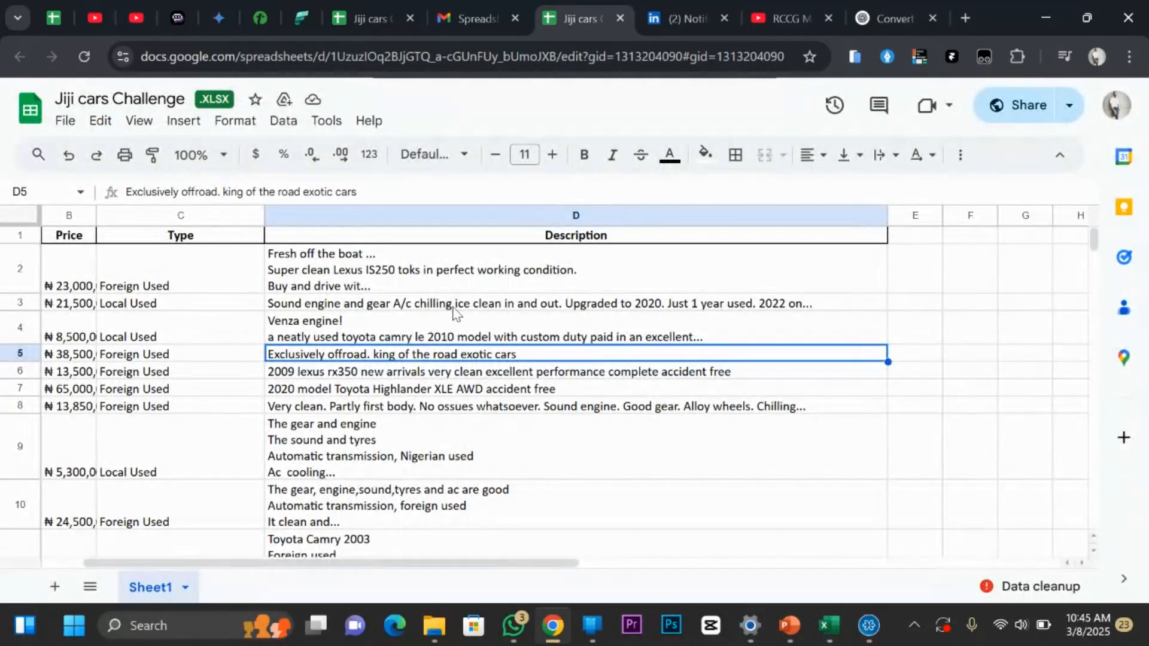
click(480, 340)
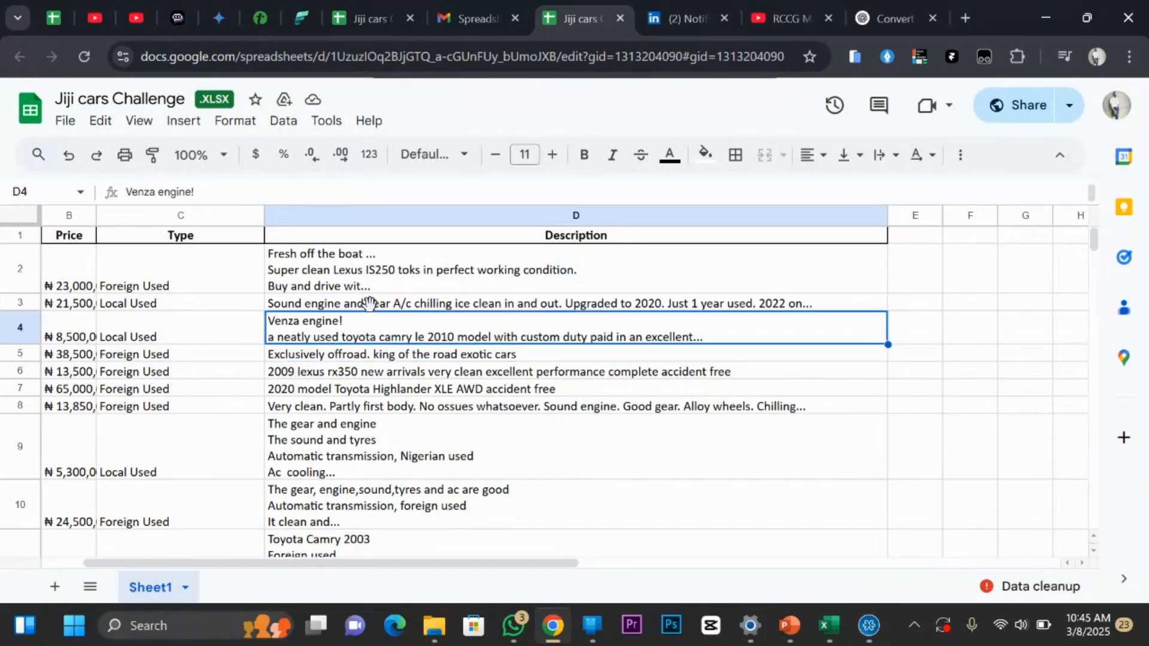
click(268, 498)
click(408, 407)
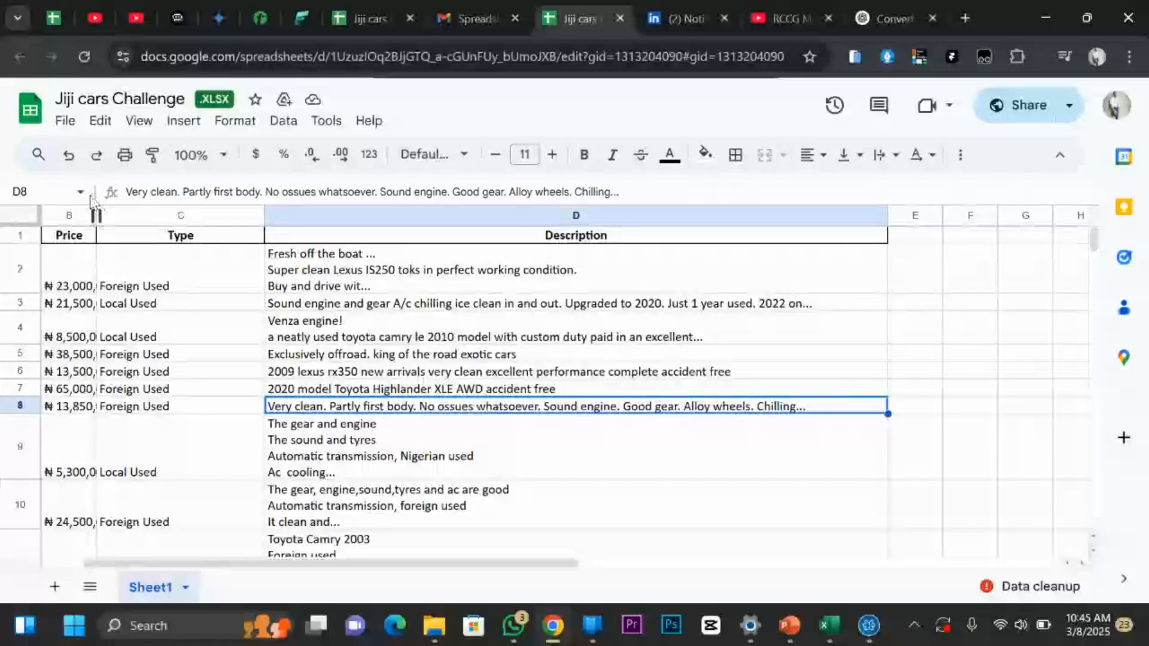
drag(97, 215, 149, 217)
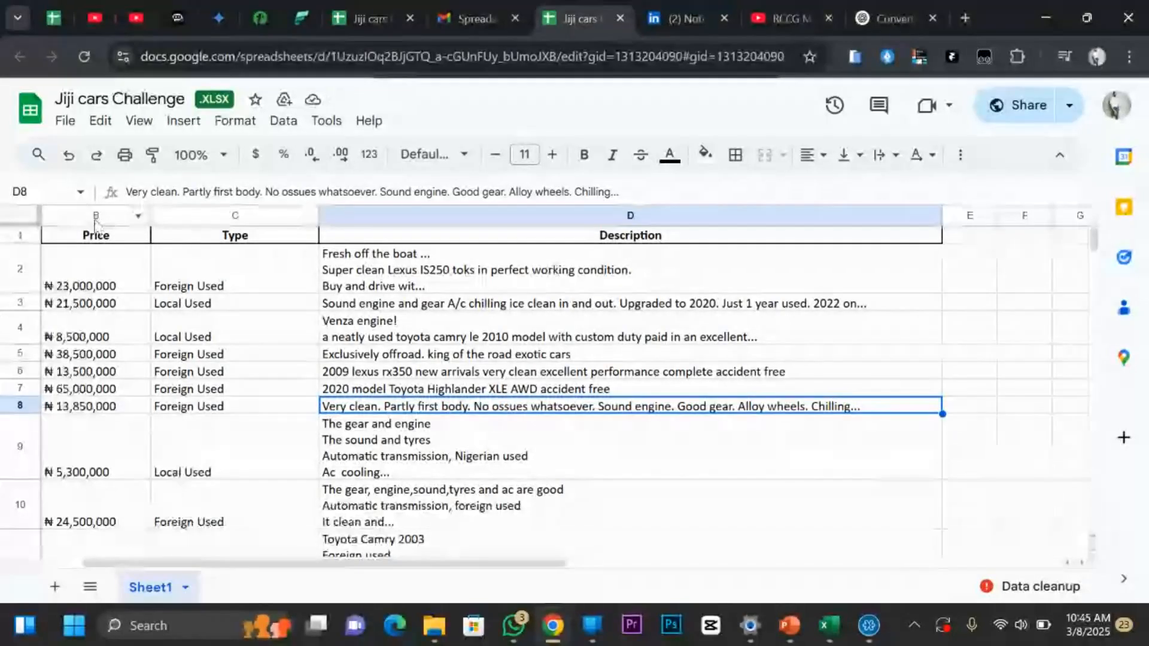
Examine the Price, Type and Description headers and the first car records beneath them.
click(97, 237)
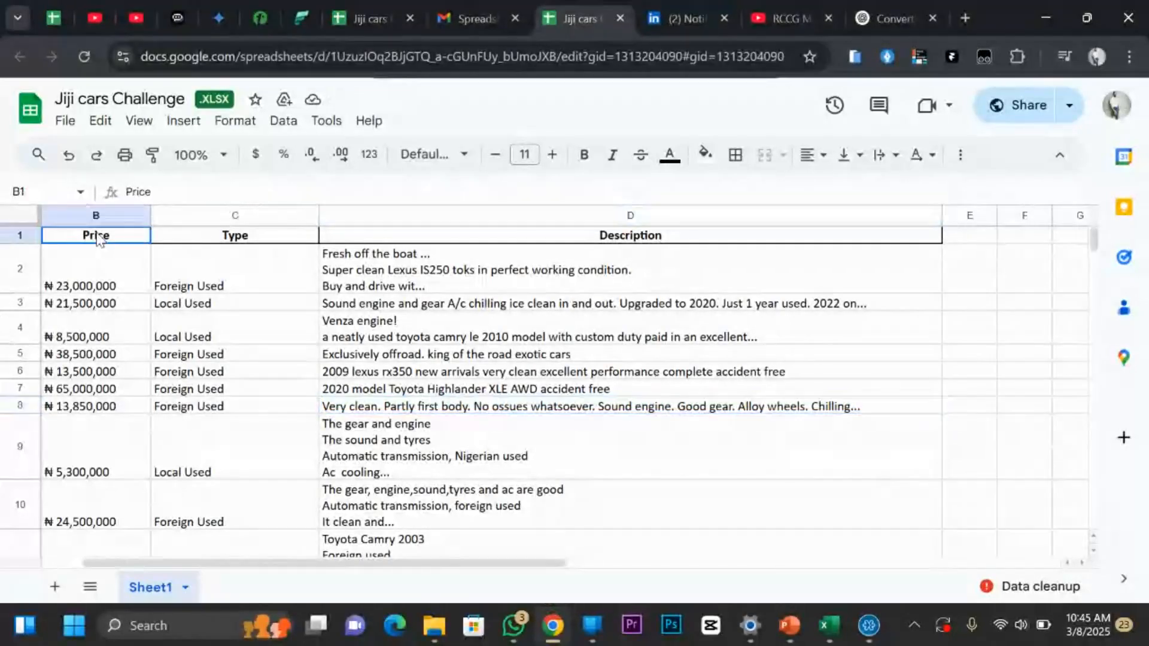
click(261, 241)
click(656, 238)
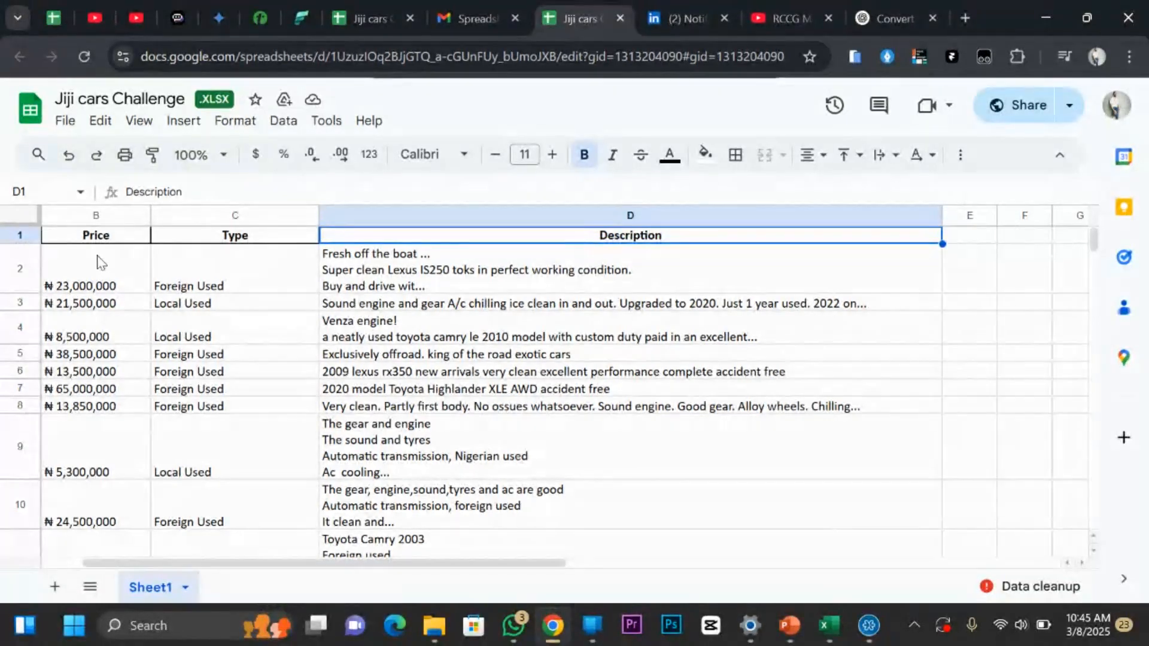
click(79, 282)
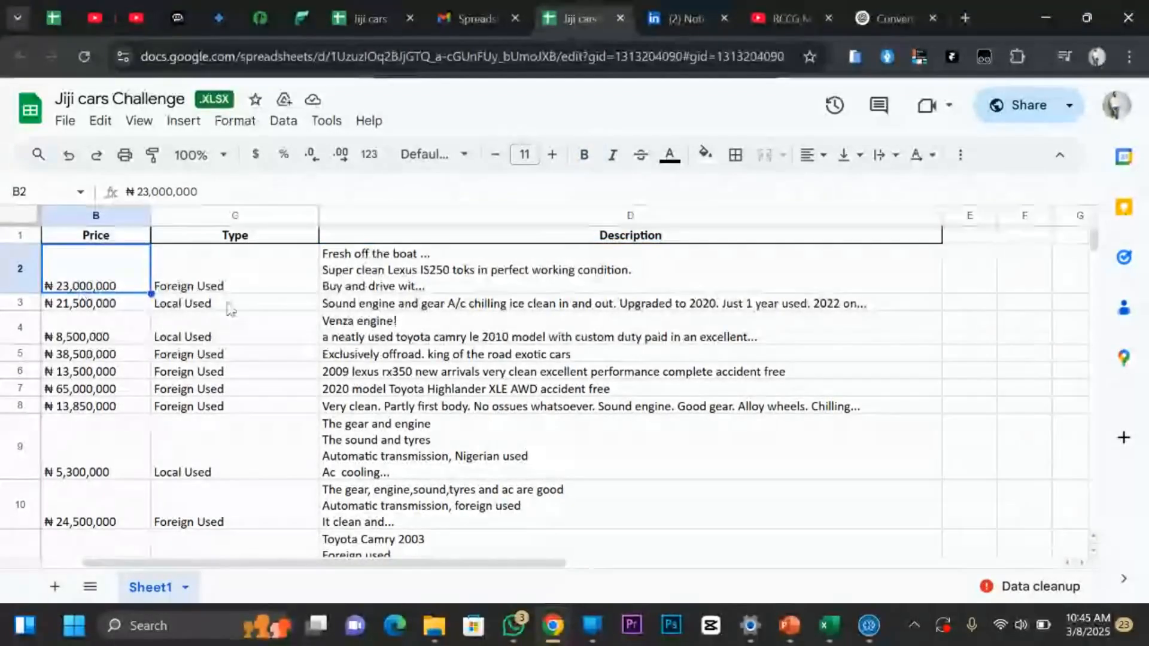
click(214, 276)
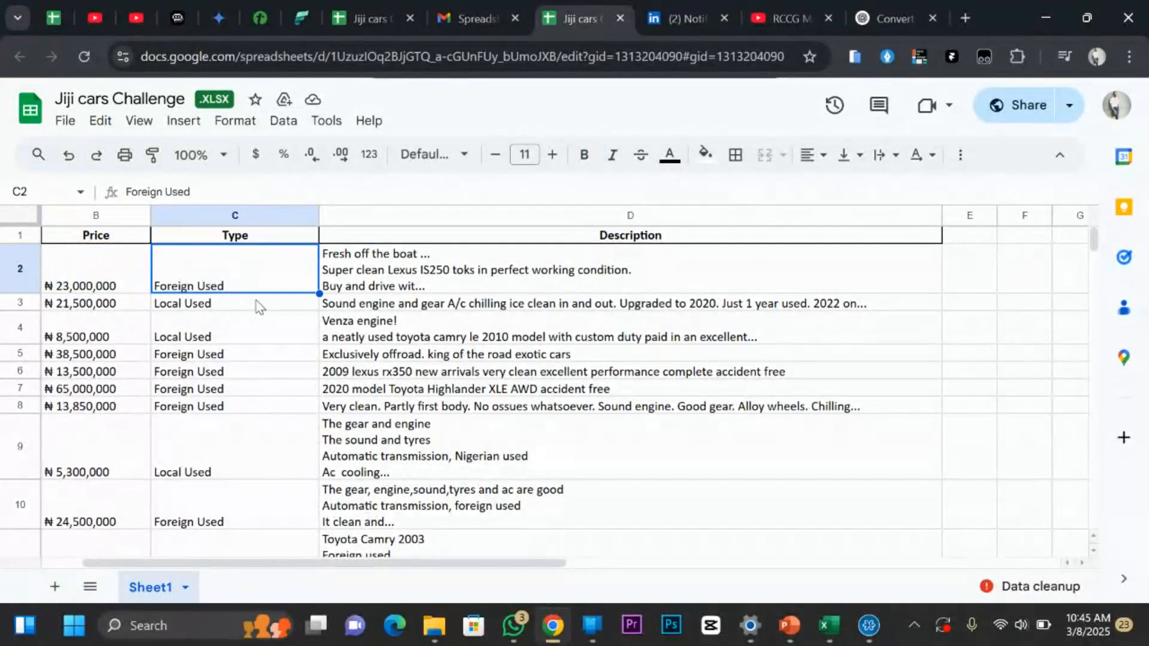
click(238, 339)
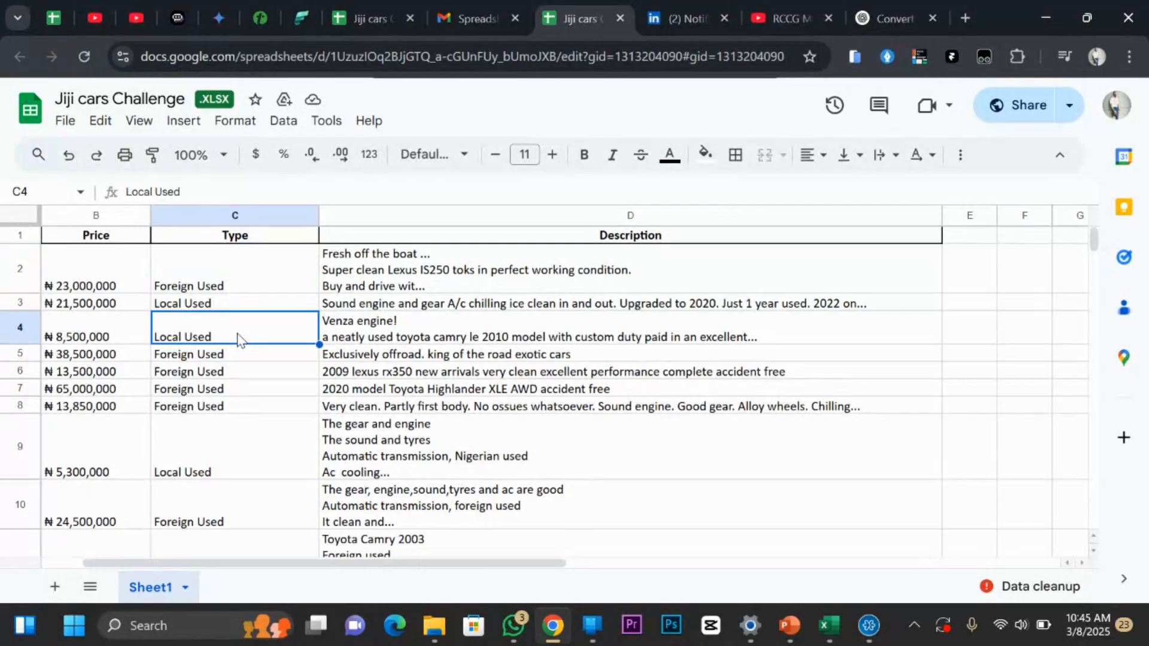
click(228, 358)
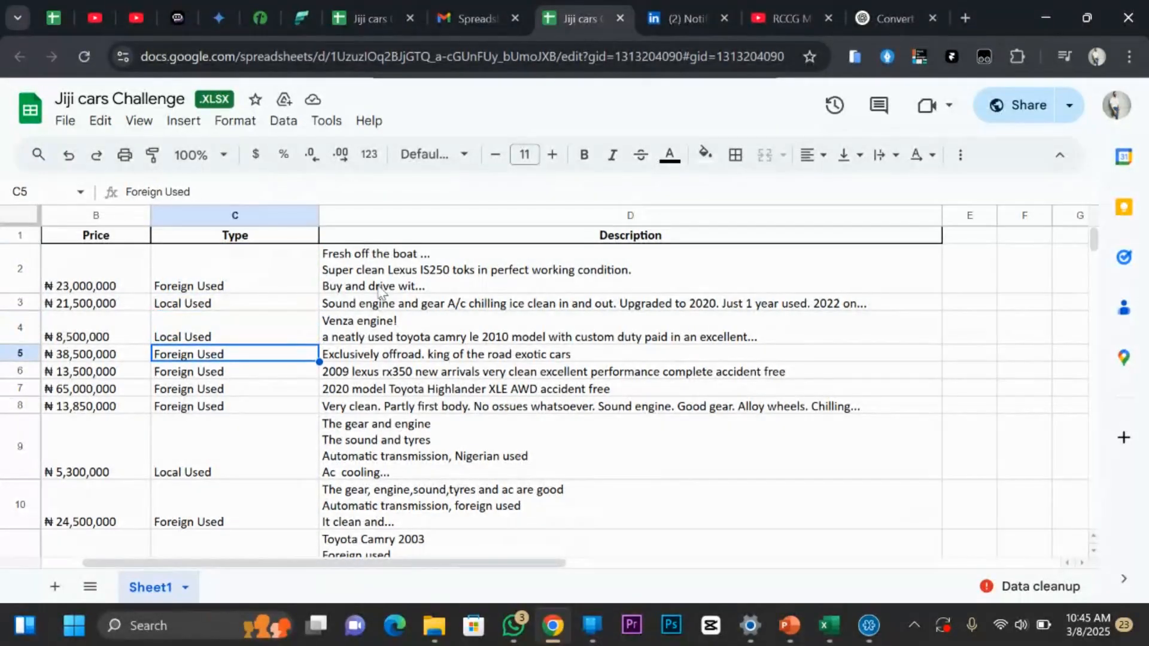
click(414, 275)
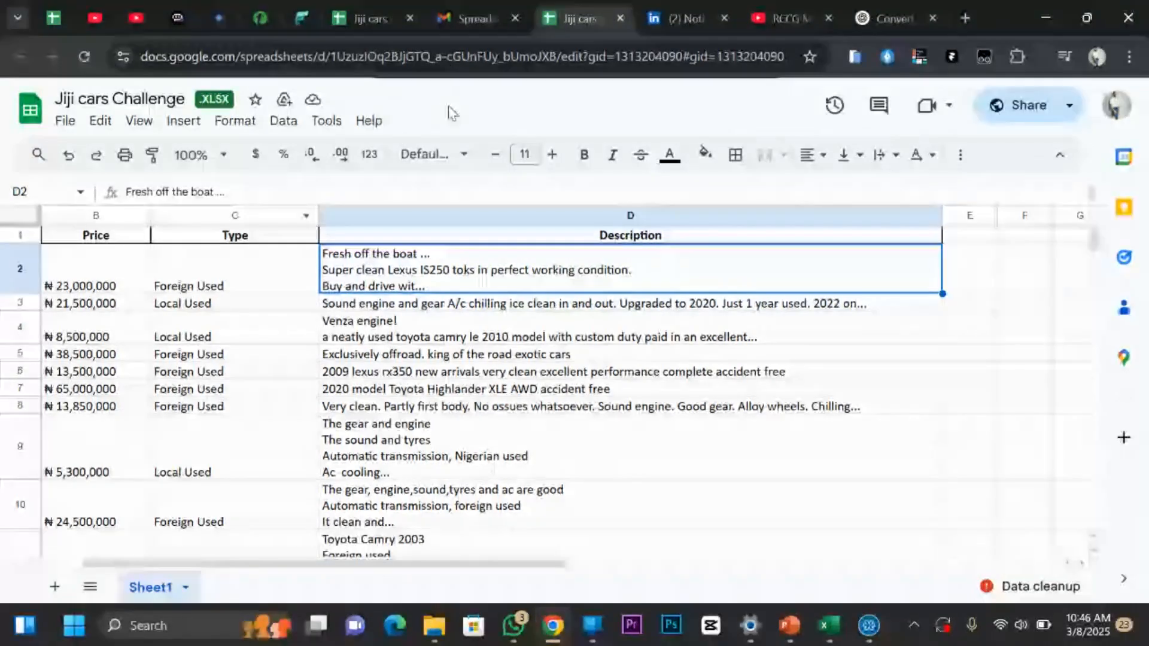
click(367, 1)
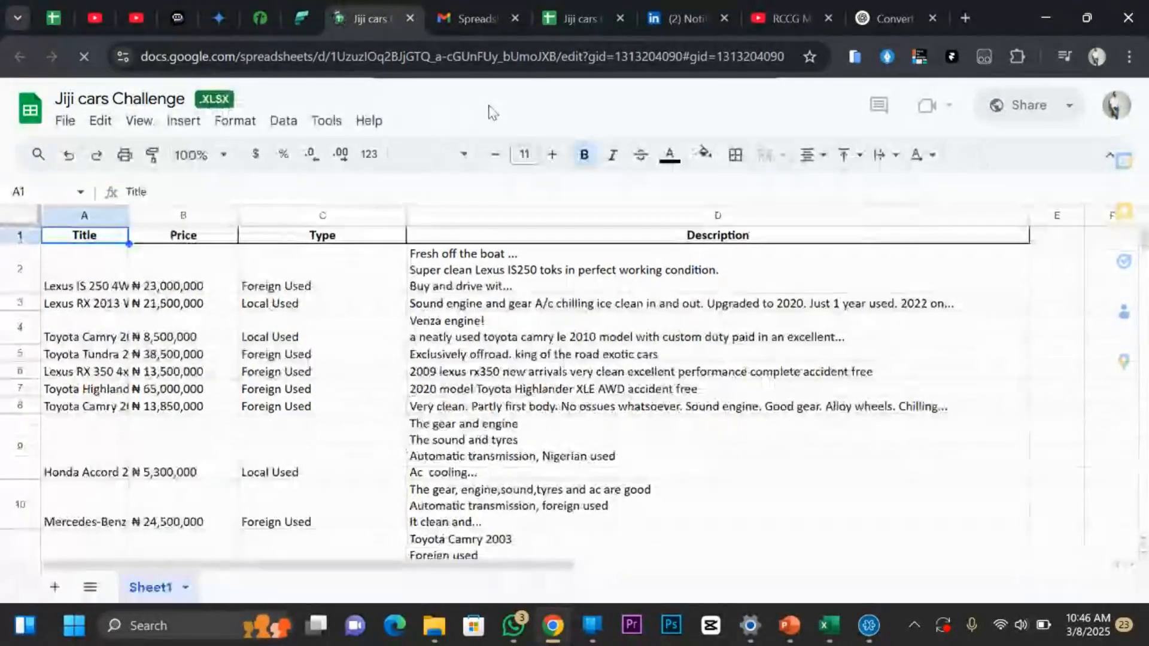
click(562, 2)
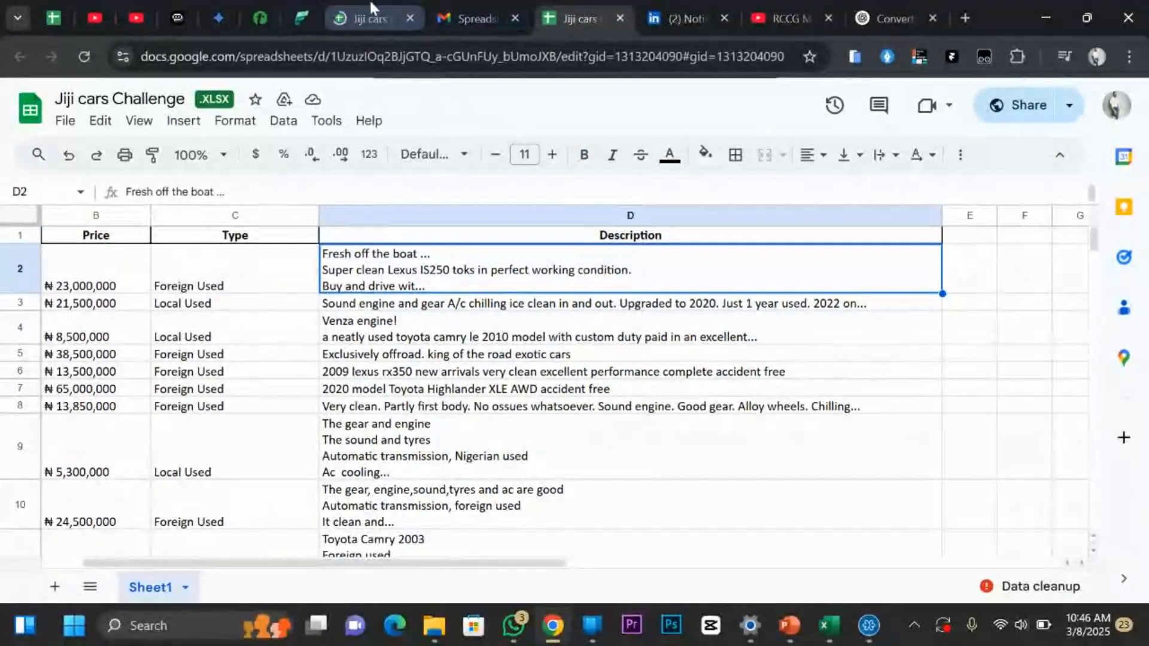
click(371, 7)
click(569, 18)
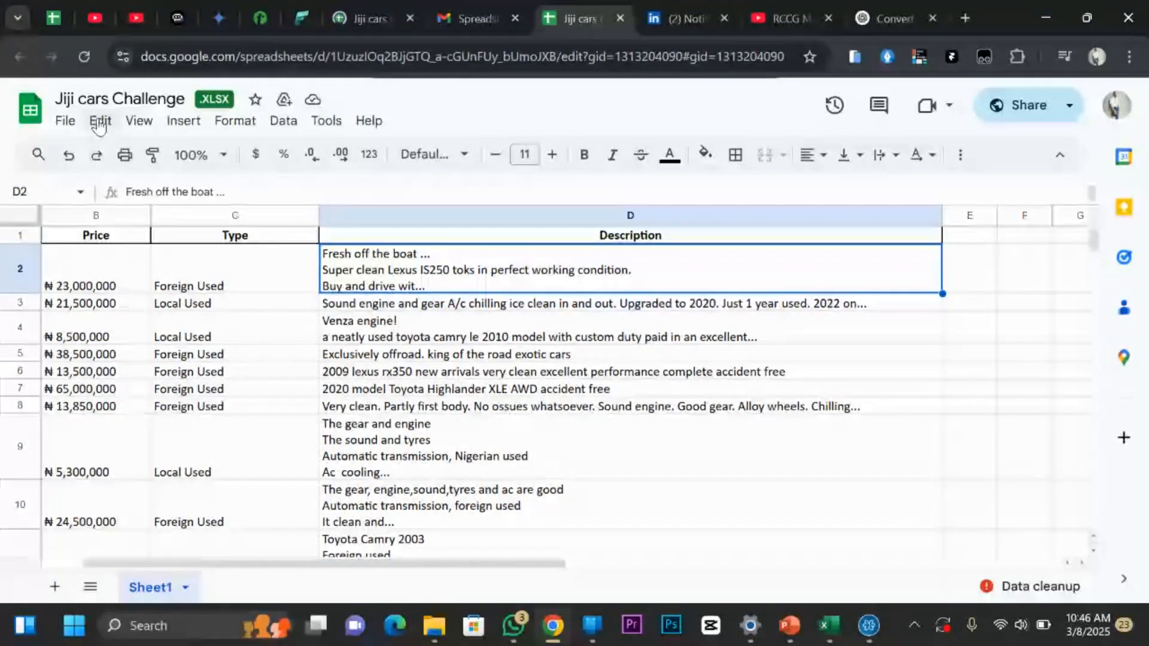
Open the Publish to web settings for the Jiji cars Challenge spreadsheet and choose Entire Document as the linked content.
click(67, 120)
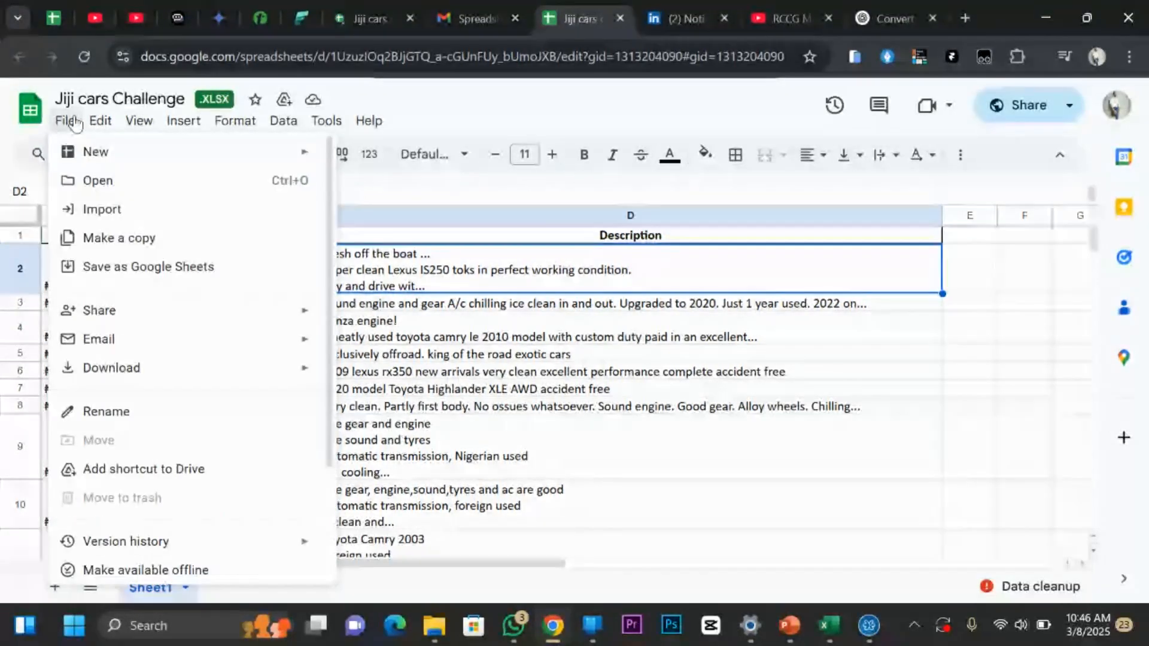
click(75, 121)
click(63, 123)
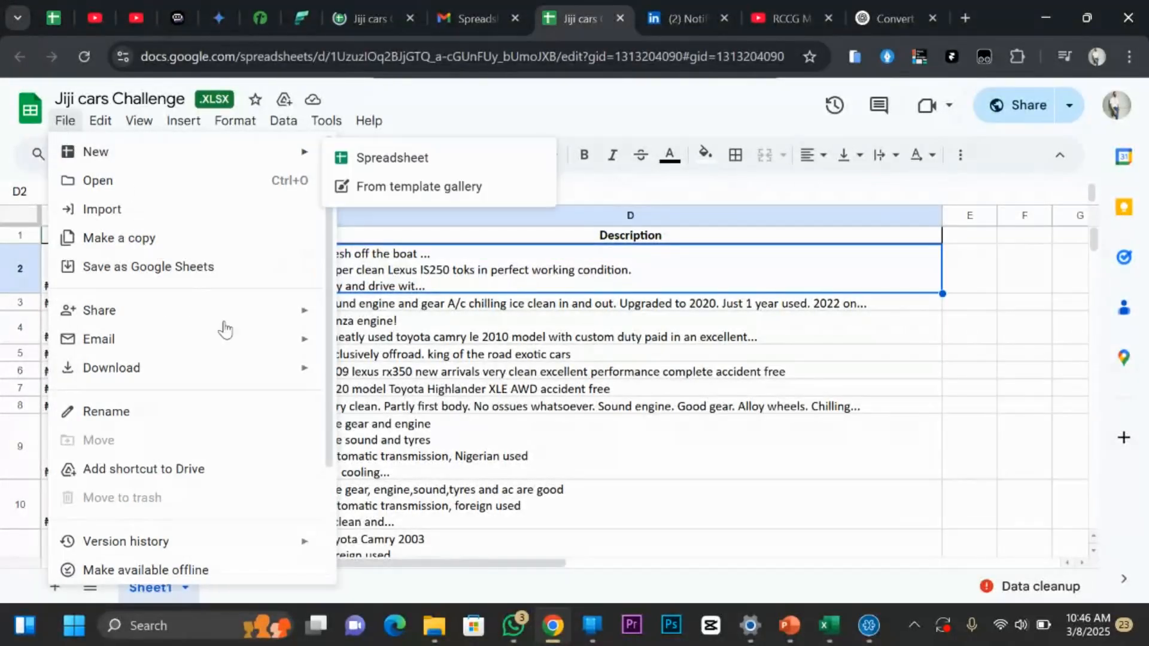
mouse_move(258, 309)
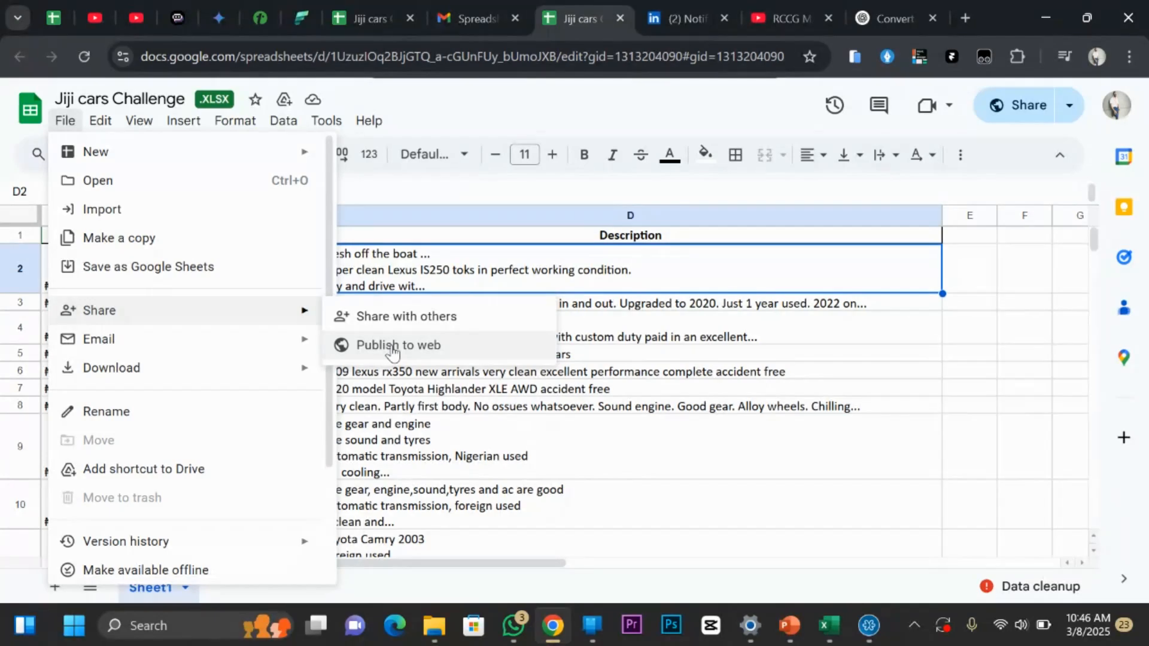
click(393, 347)
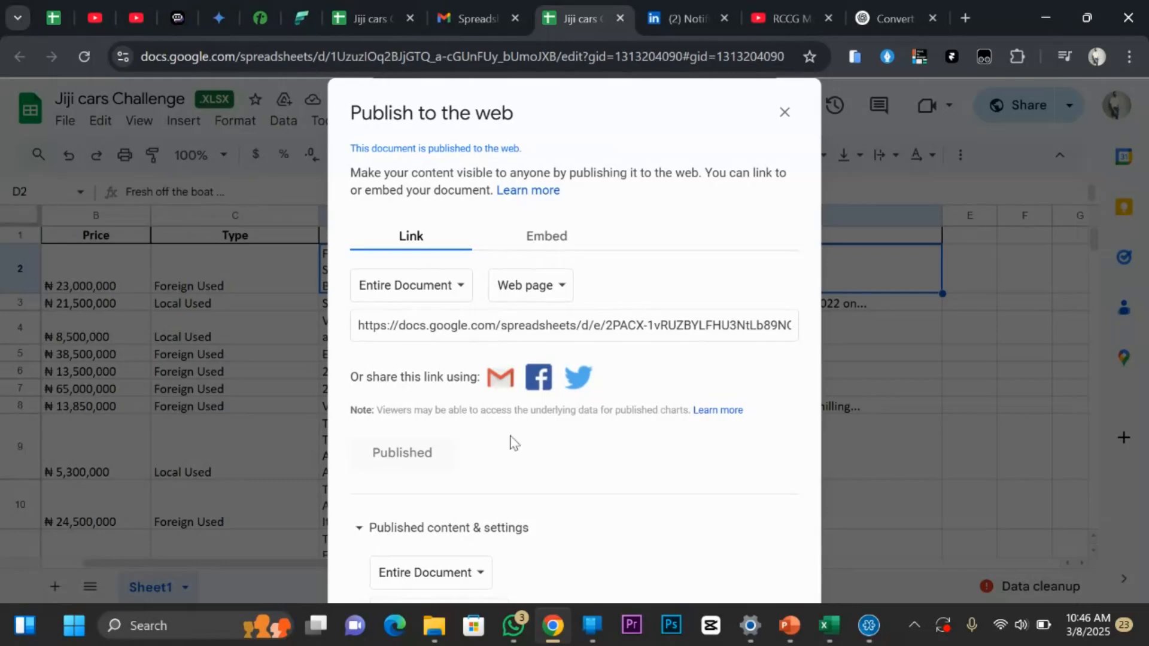
click(434, 291)
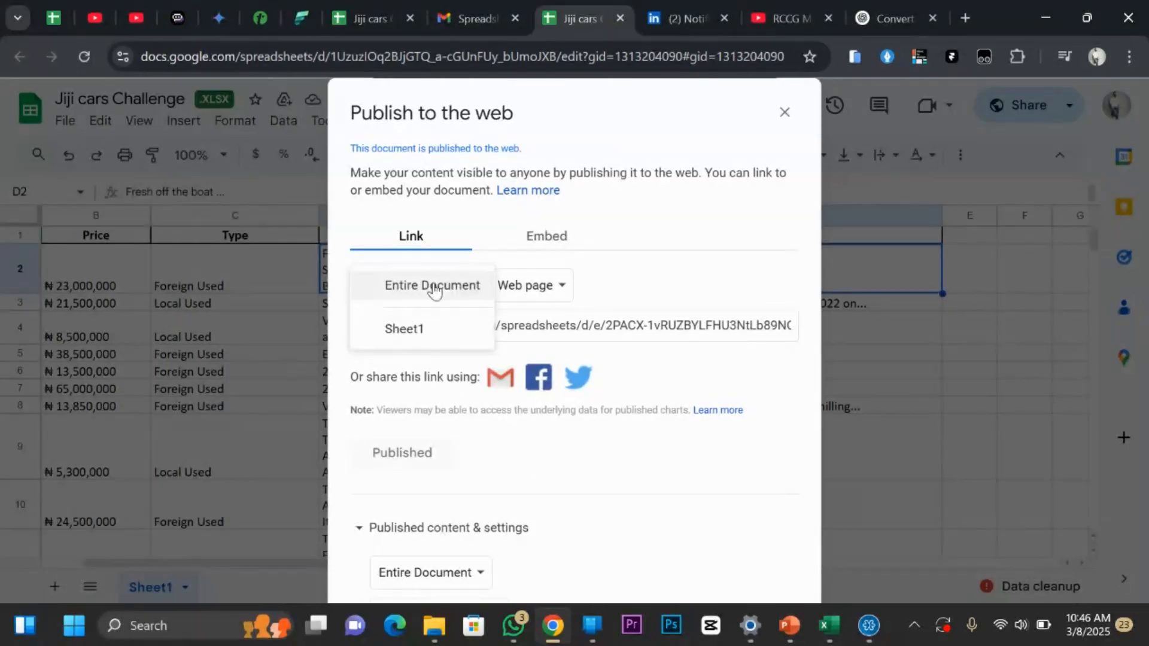
click(434, 290)
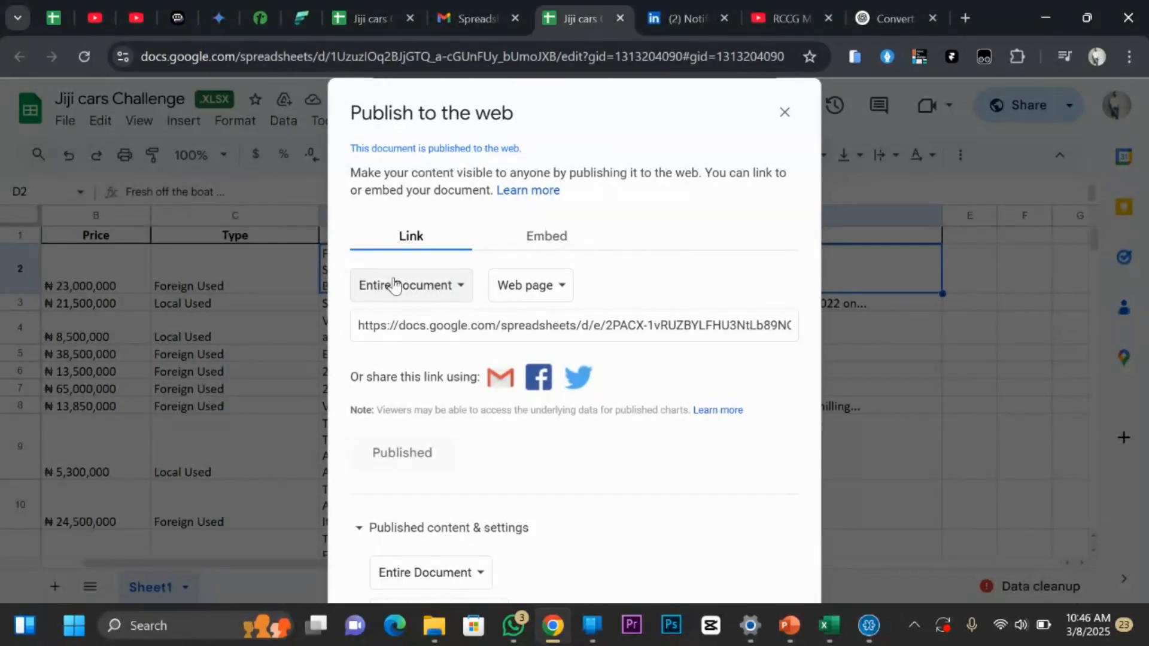
Set the published link's format to Comma-separated values (.csv) and copy the link.
click(531, 287)
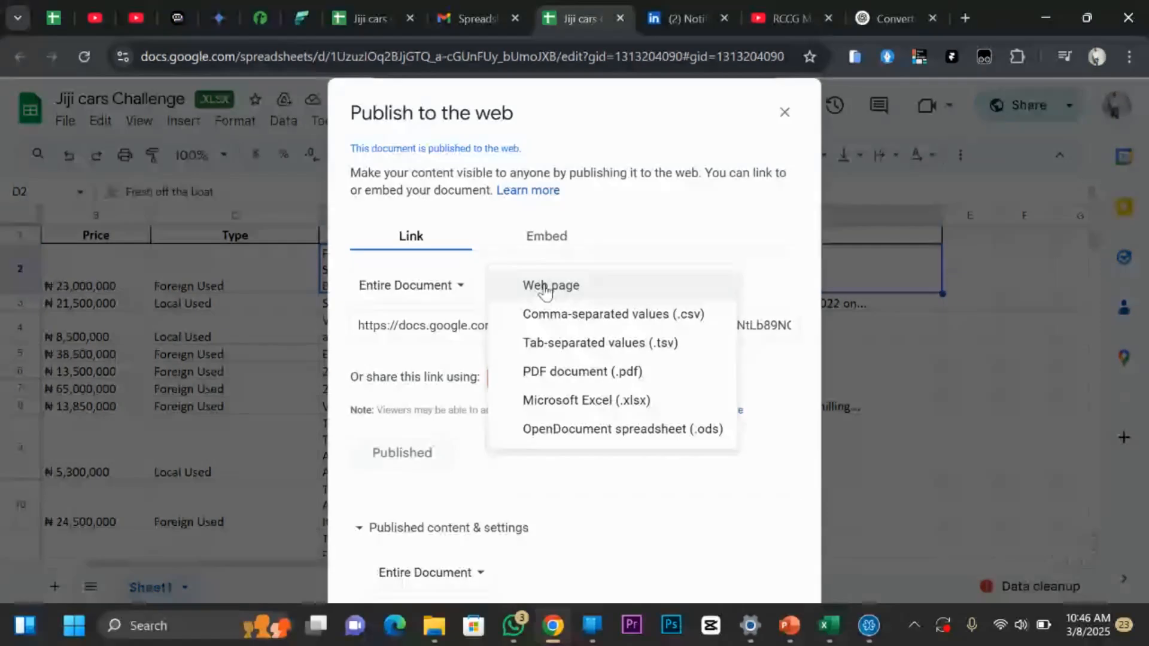
click(575, 314)
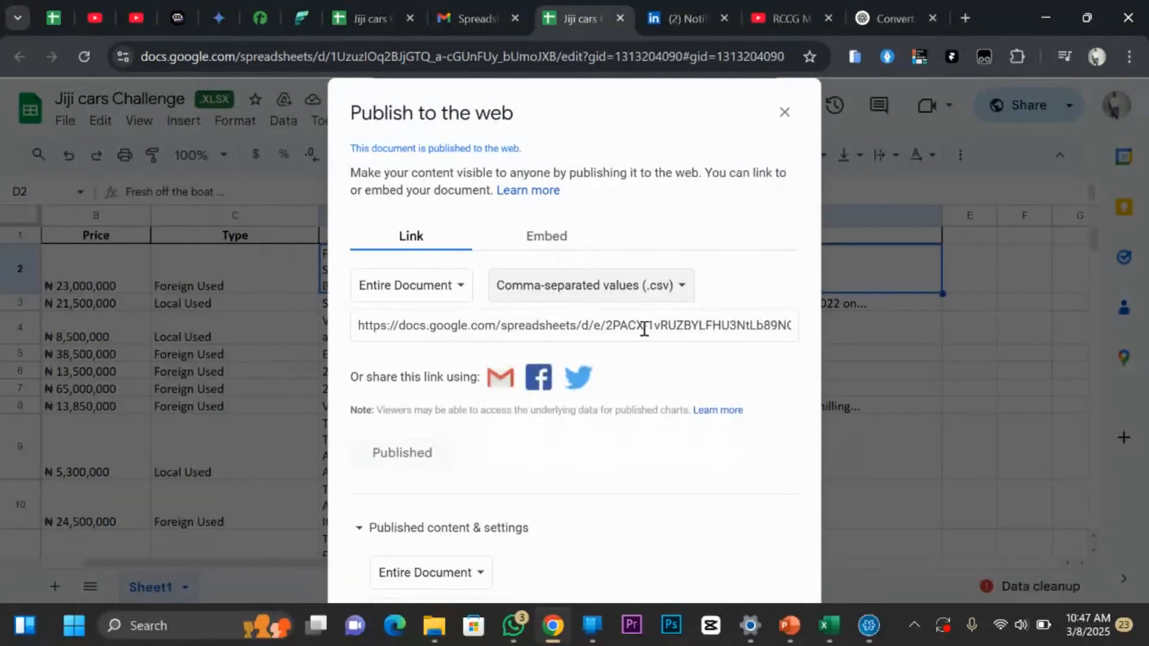
click(635, 326)
right_click(633, 326)
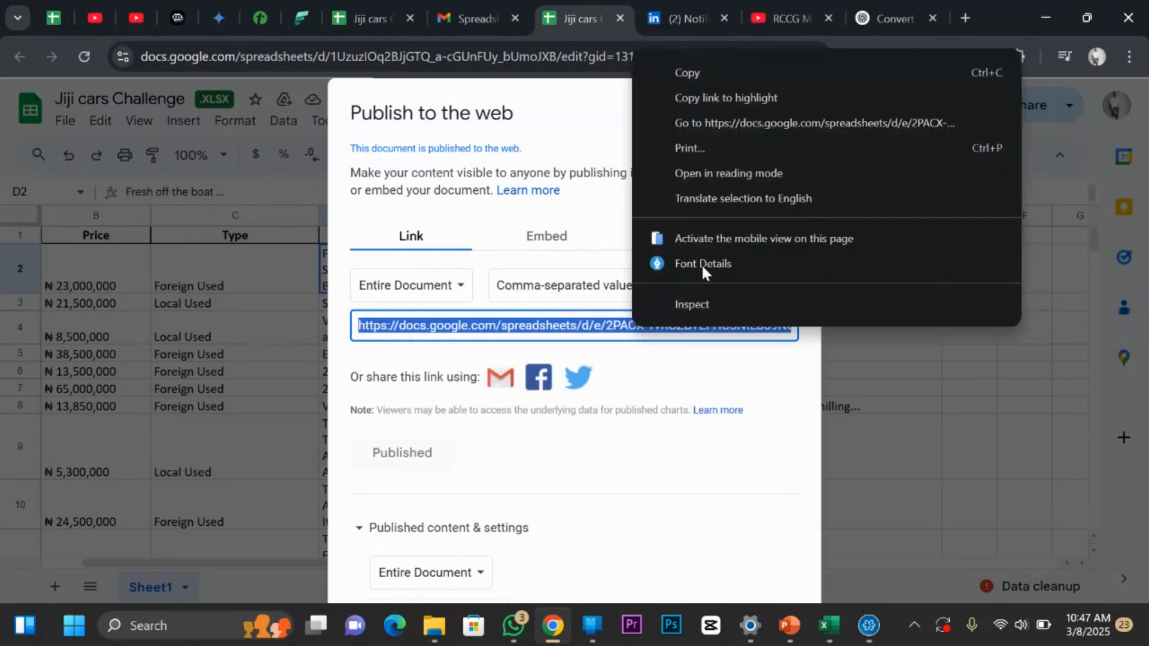
click(709, 81)
Switch to Book1 in Excel and examine the Get Data source categories, including From Web under From Other Sources.
mouse_move(832, 640)
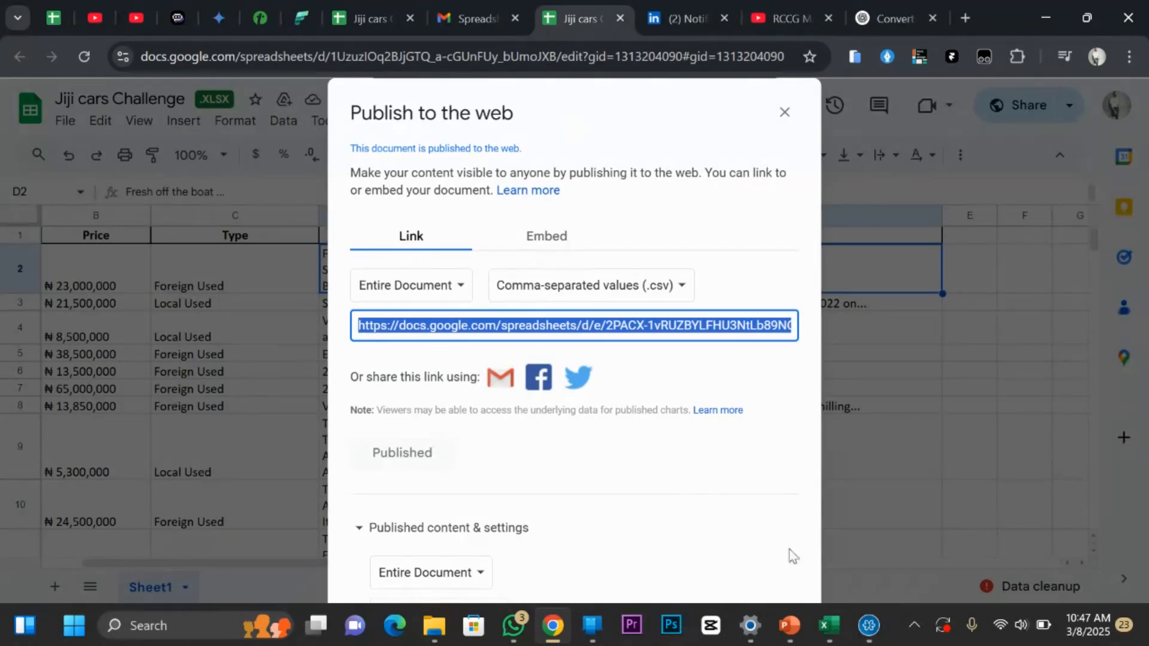
click(835, 625)
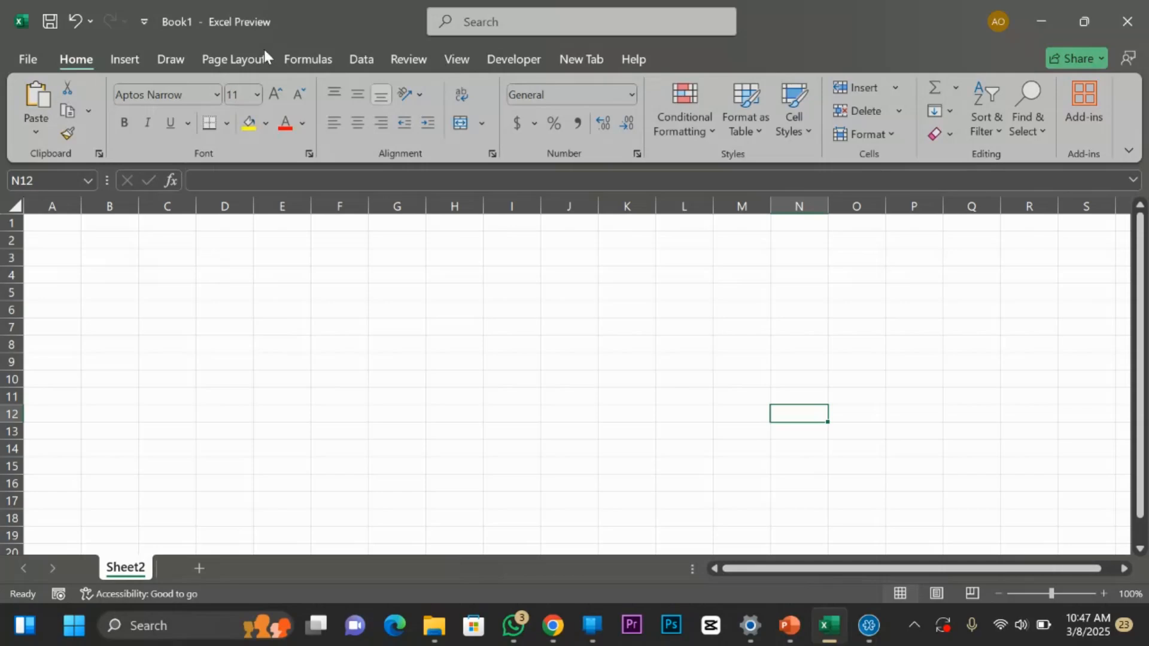
click(362, 58)
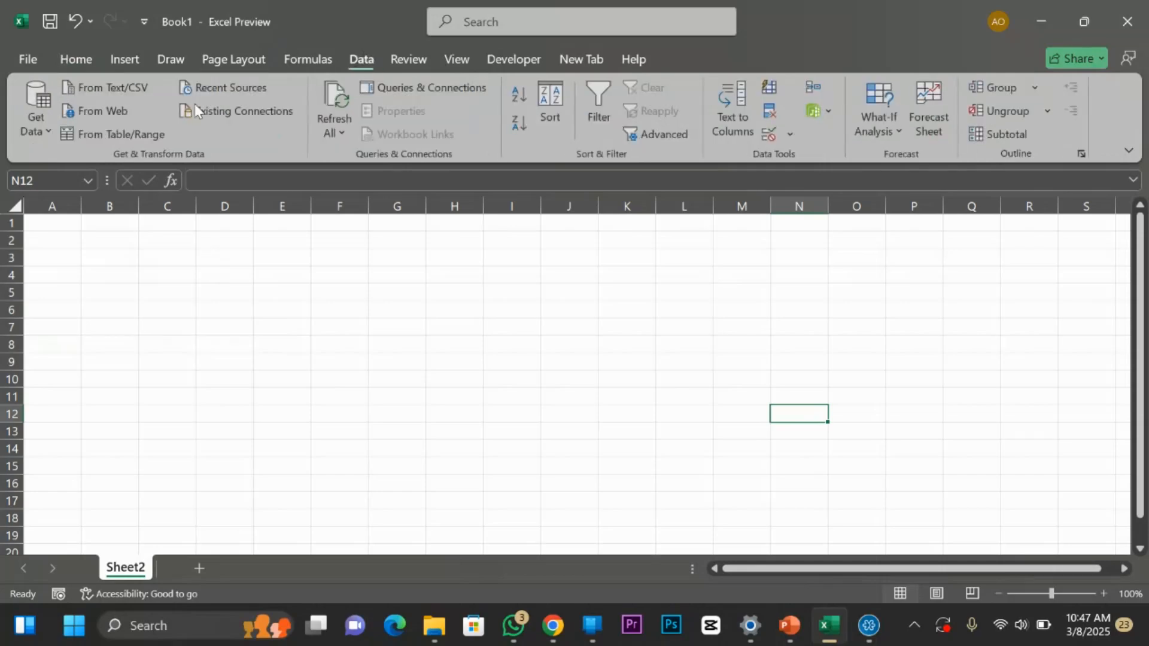
click(38, 123)
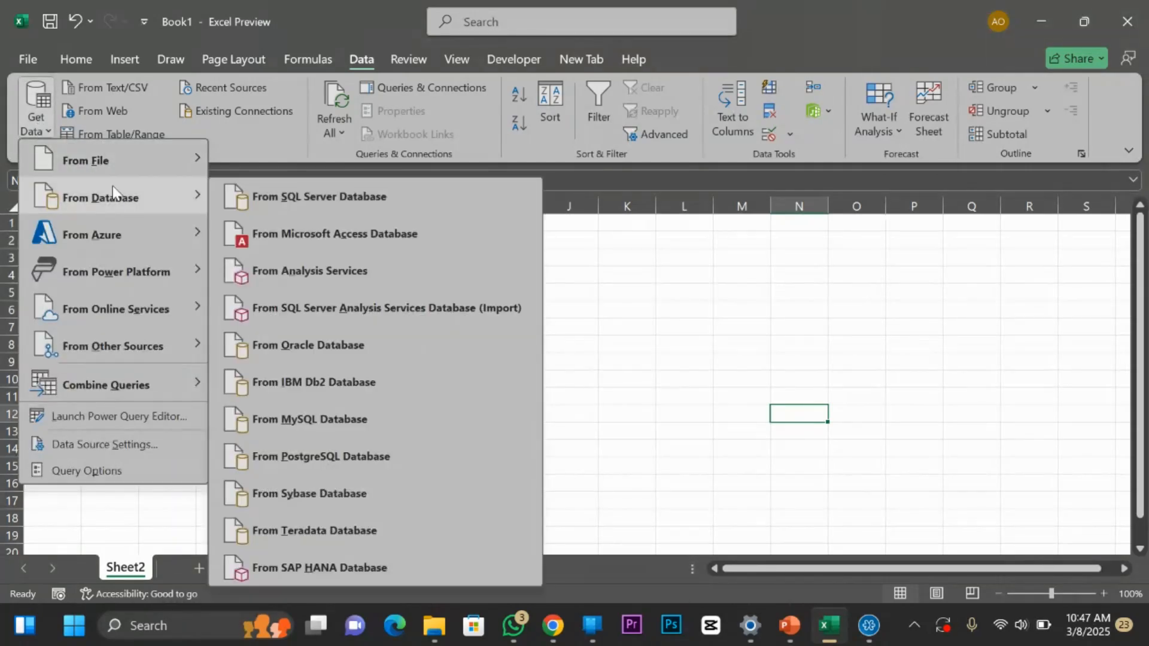
mouse_move(156, 147)
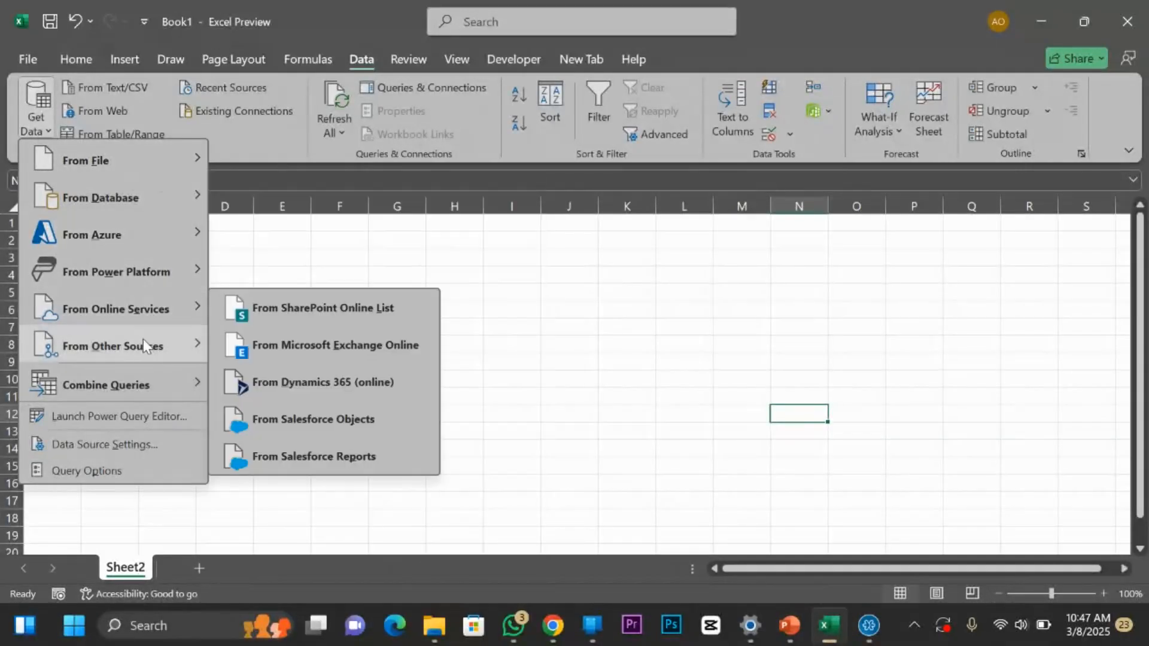
mouse_move(144, 349)
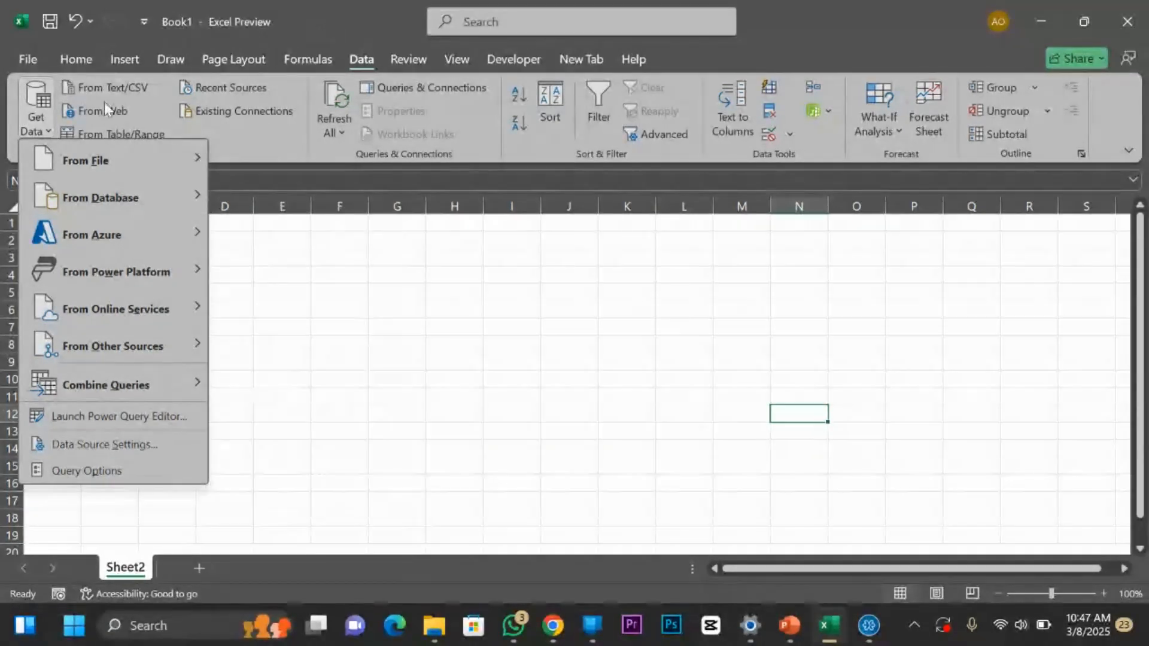
mouse_move(134, 309)
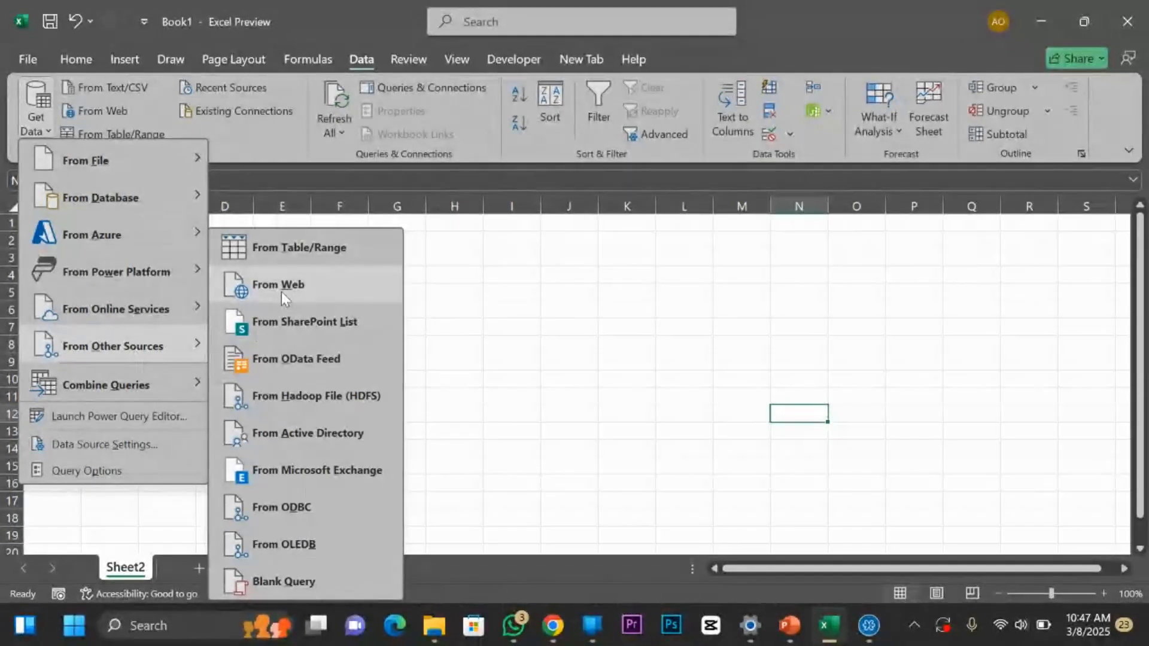
click(249, 135)
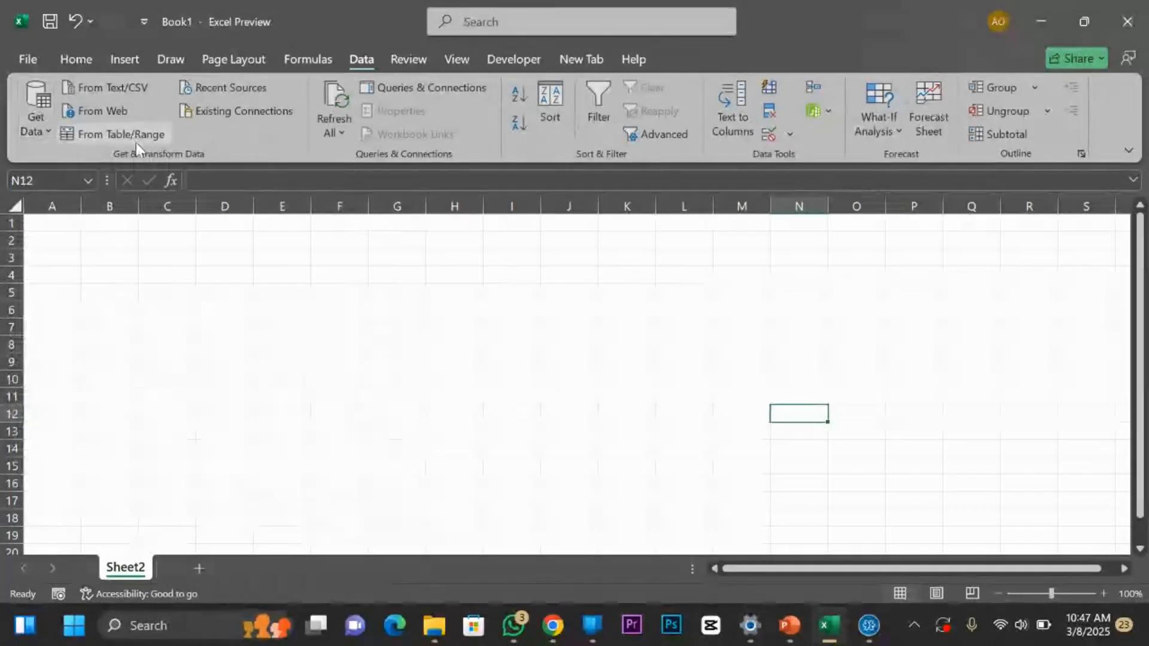
Preview a From Web import of the copied CSV link, comparing the Advanced and Basic options, and cancel it without loading.
click(109, 114)
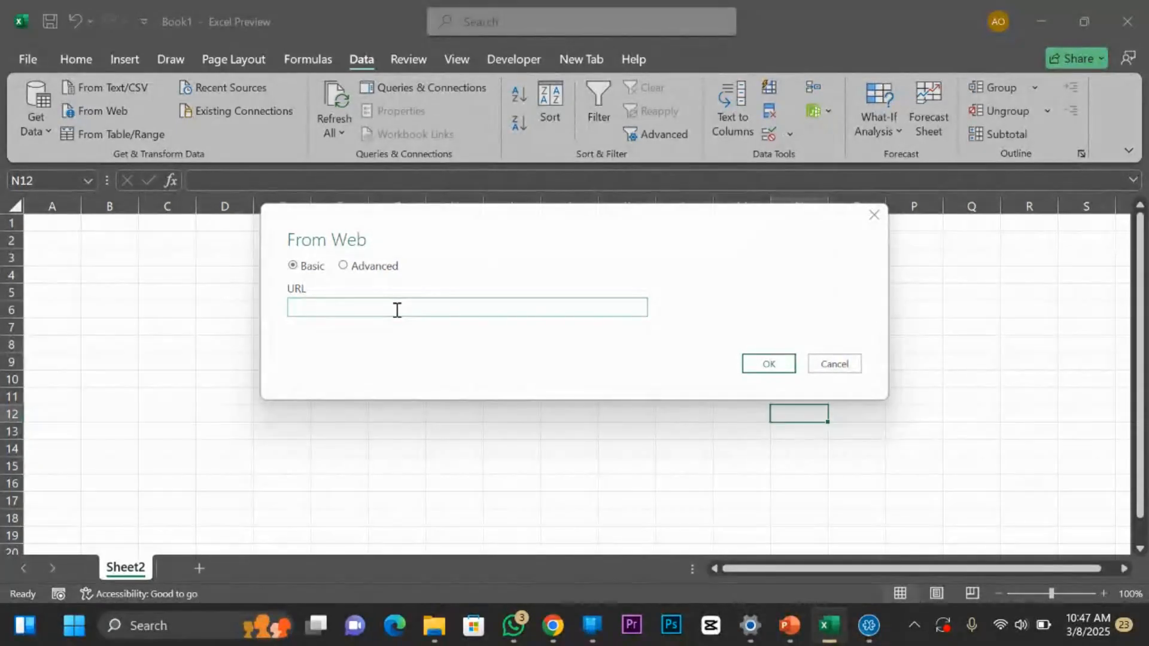
key(ctrl+v)
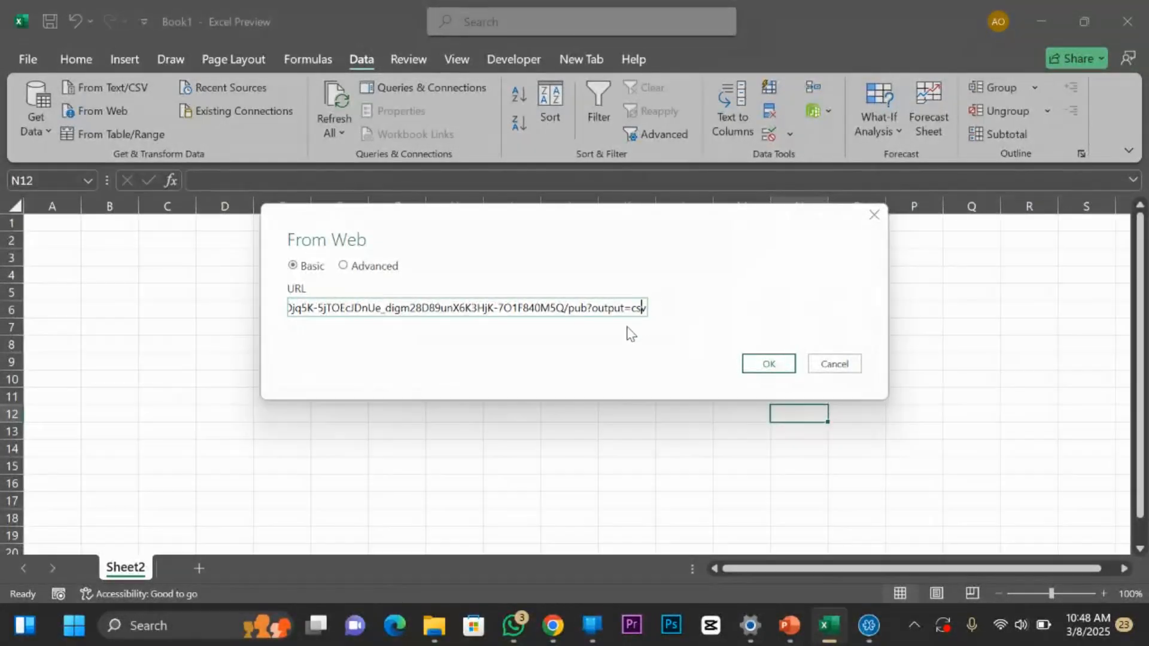
click(364, 266)
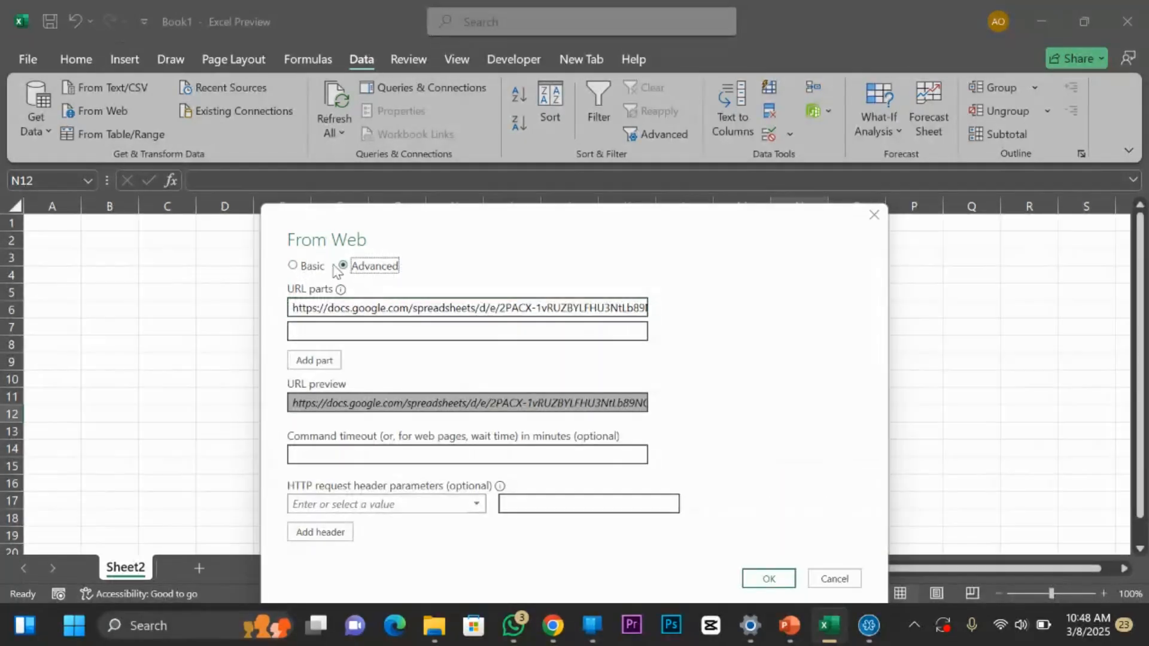
click(312, 268)
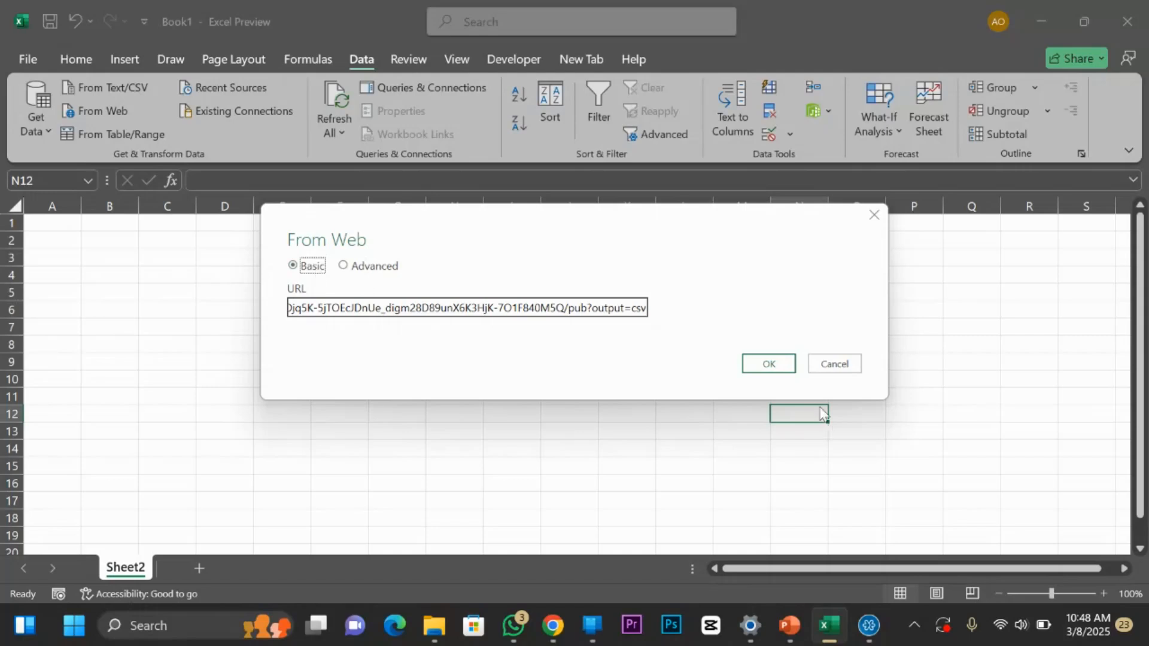
click(770, 366)
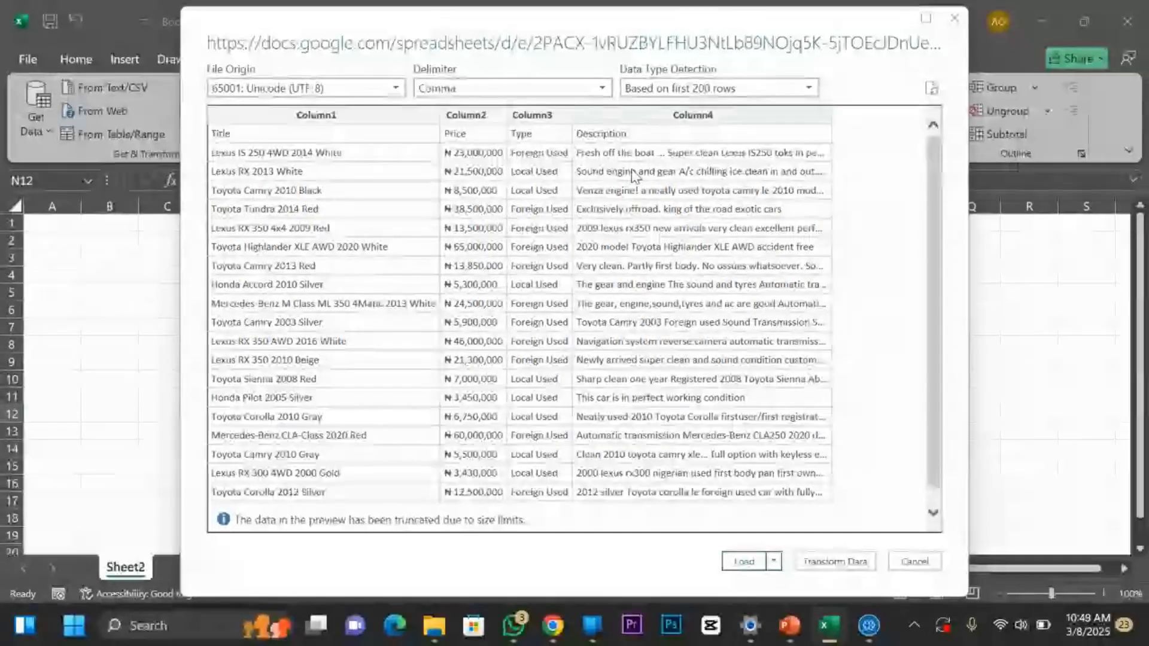
click(934, 561)
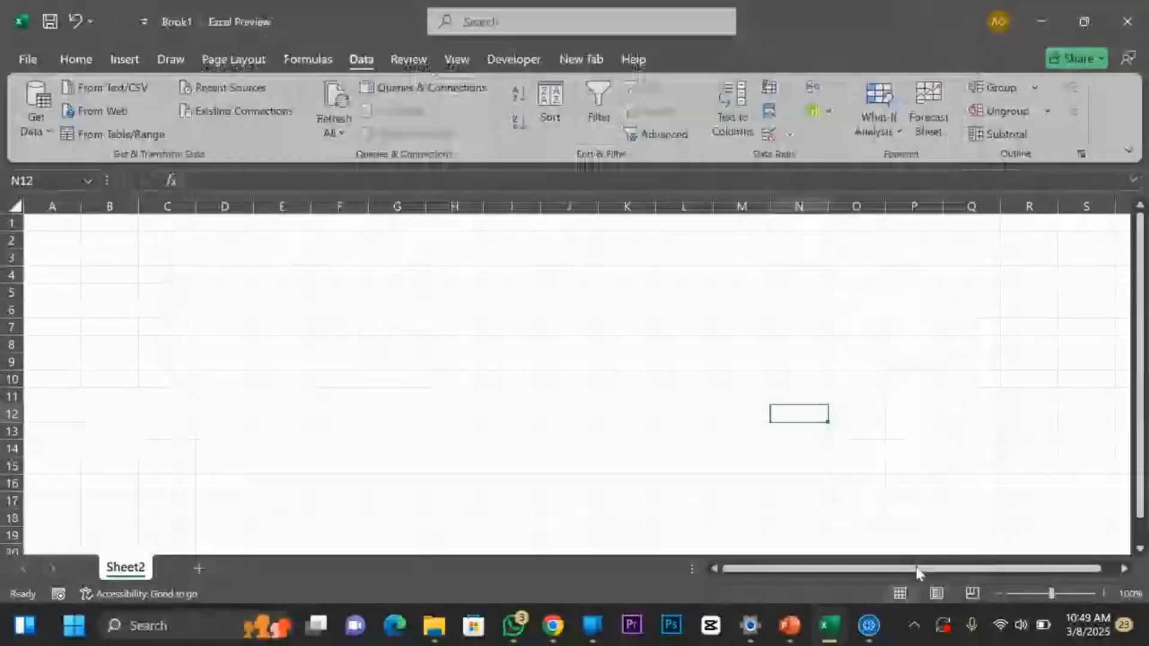
Switch to Chrome, close the publishing settings and reopen Publish to web for the Jiji cars Challenge spreadsheet.
click(554, 627)
click(782, 110)
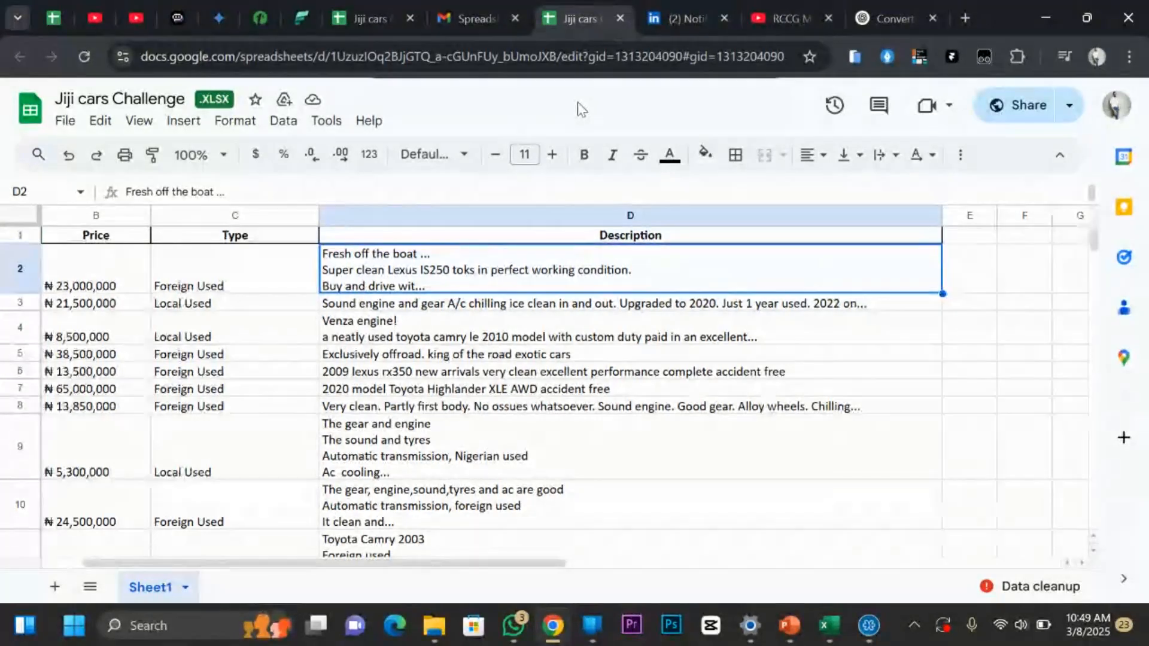
click(65, 124)
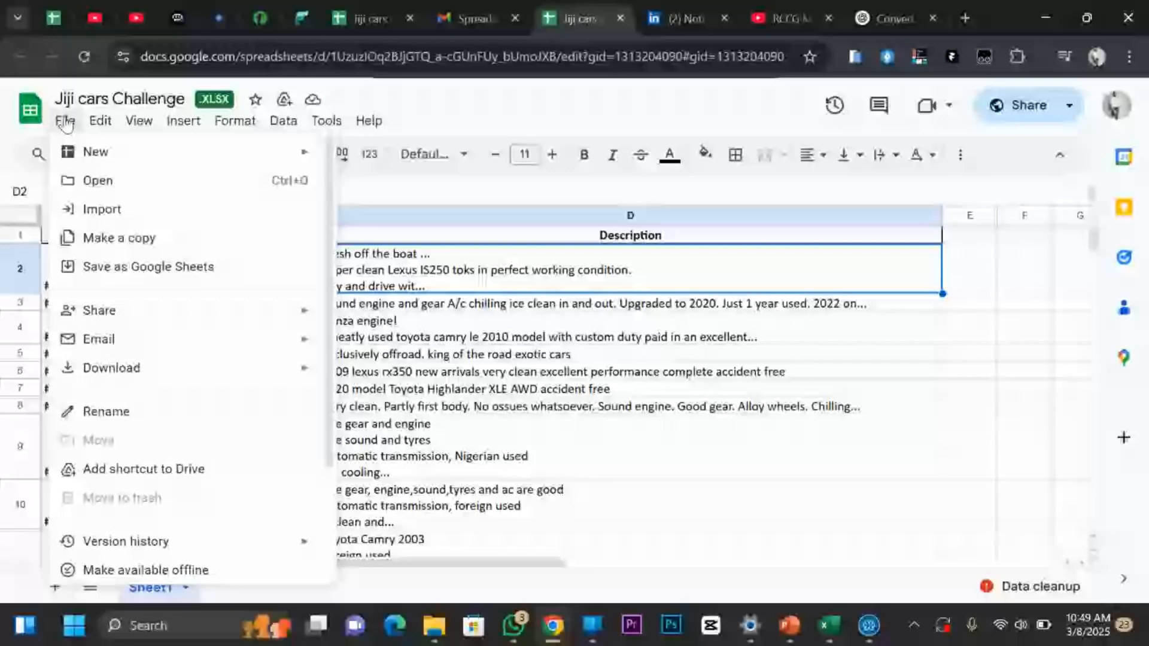
mouse_move(113, 310)
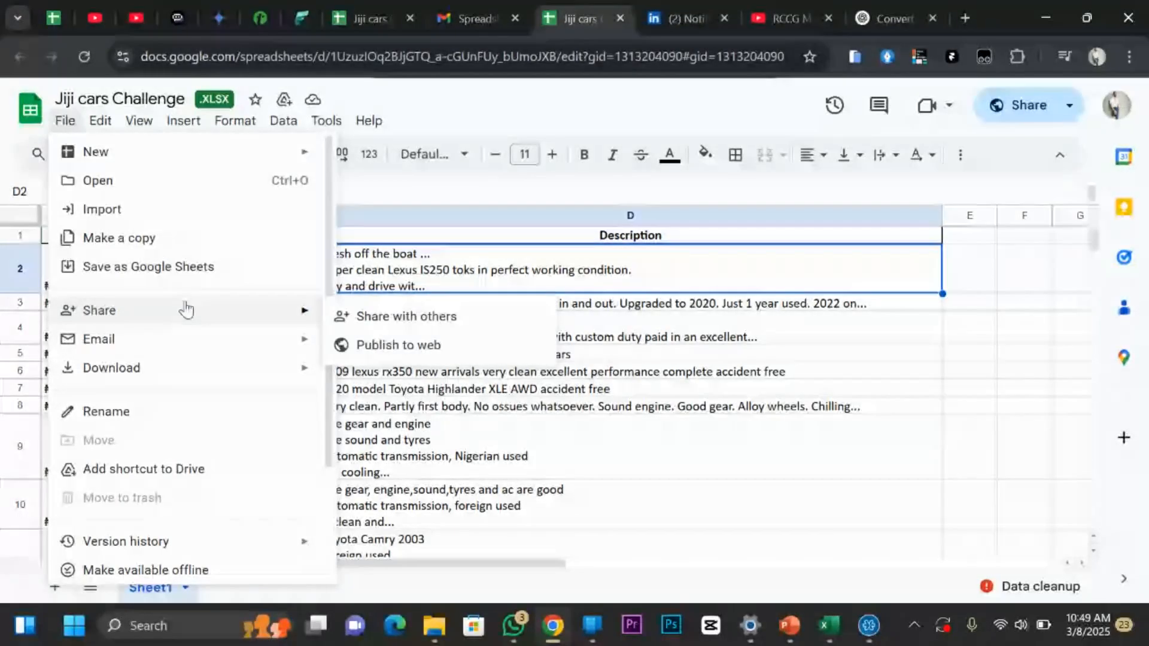
click(419, 348)
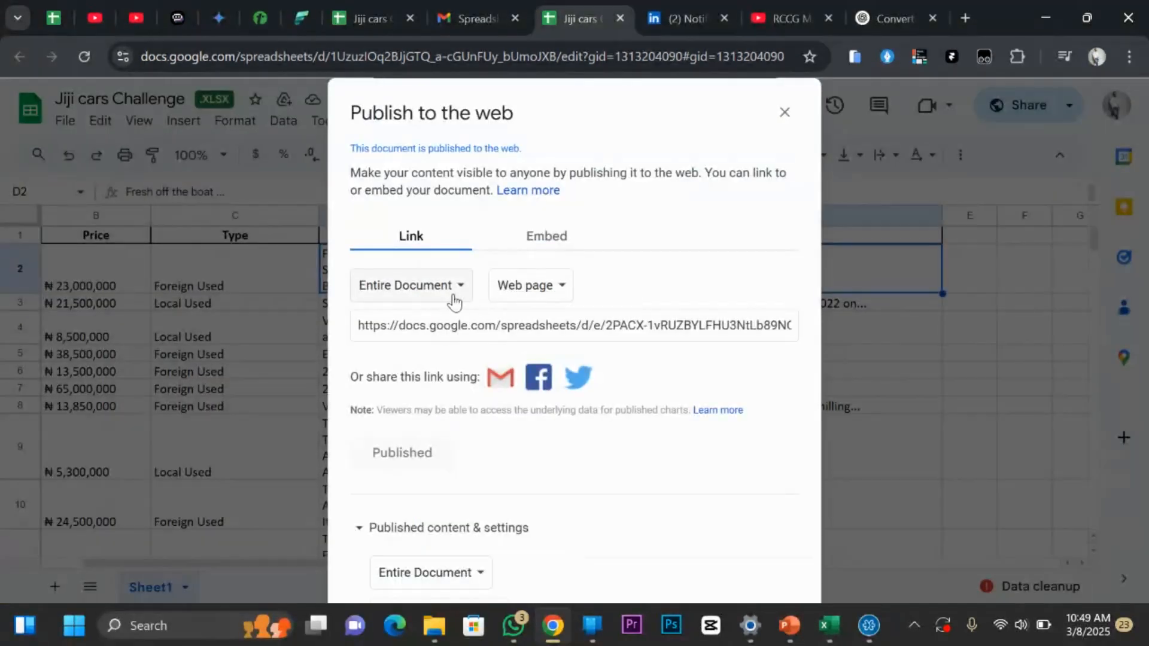
Choose Comma-separated values (.csv) as the published link's format and copy the generated link.
click(525, 292)
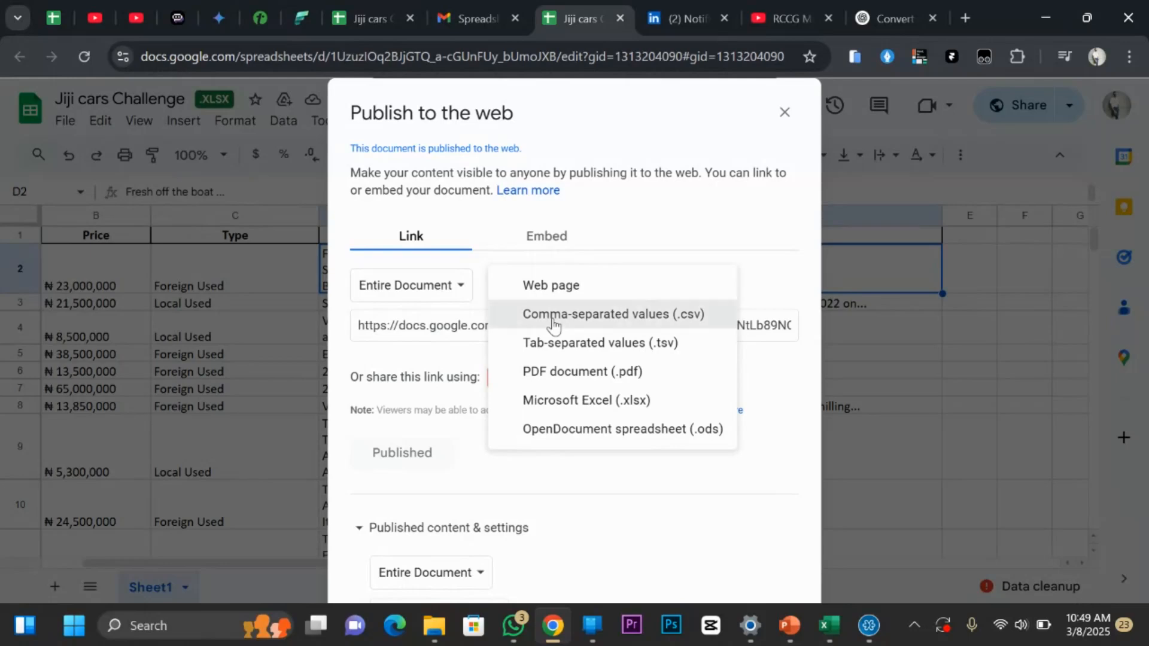
click(553, 323)
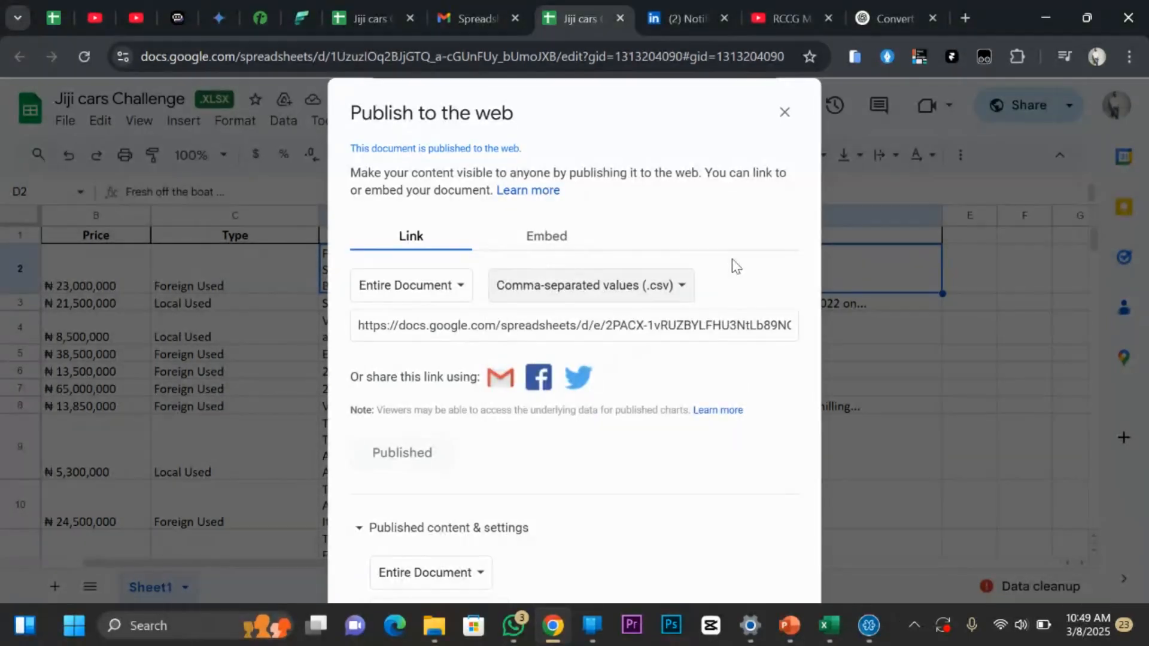
click(588, 327)
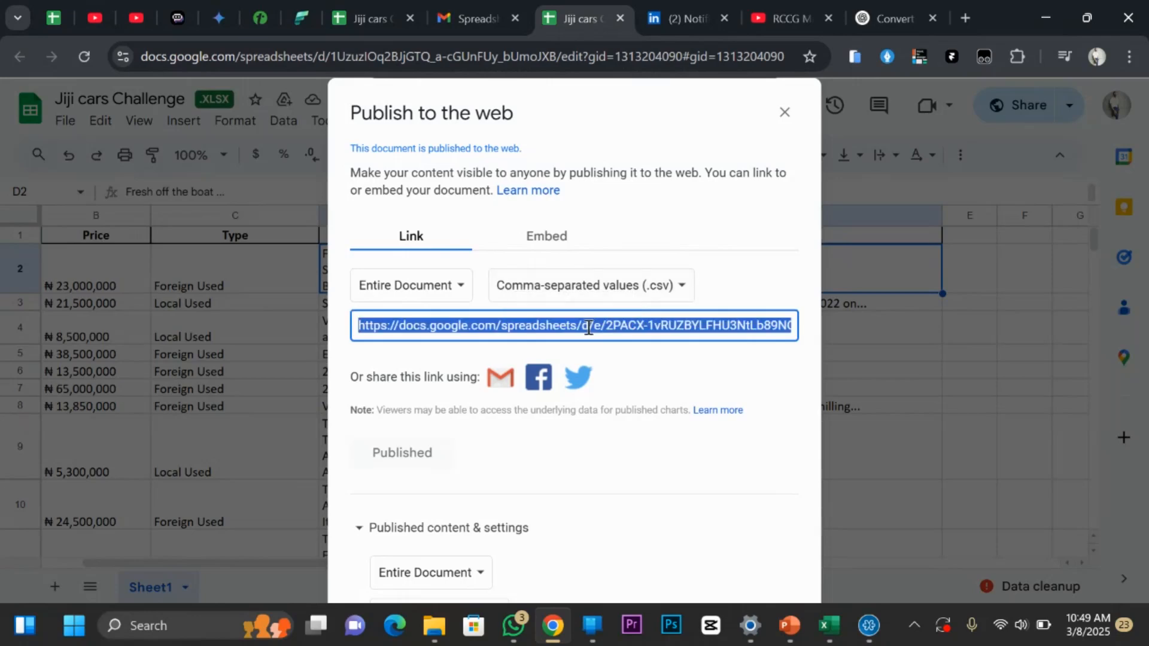
right_click(588, 328)
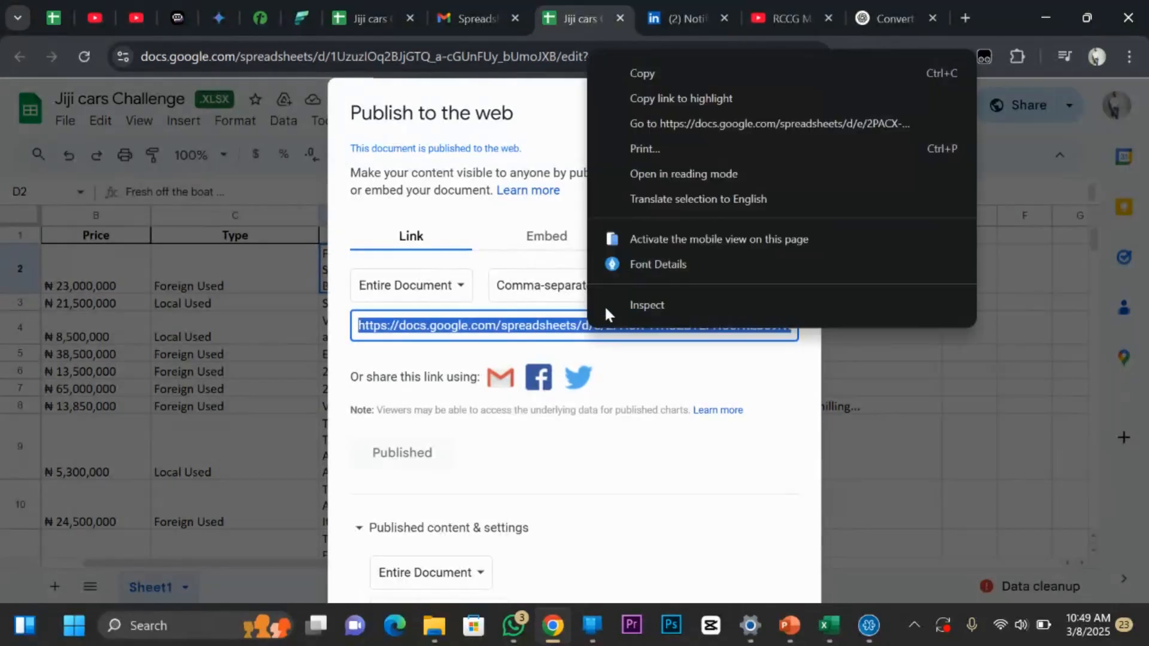
click(651, 80)
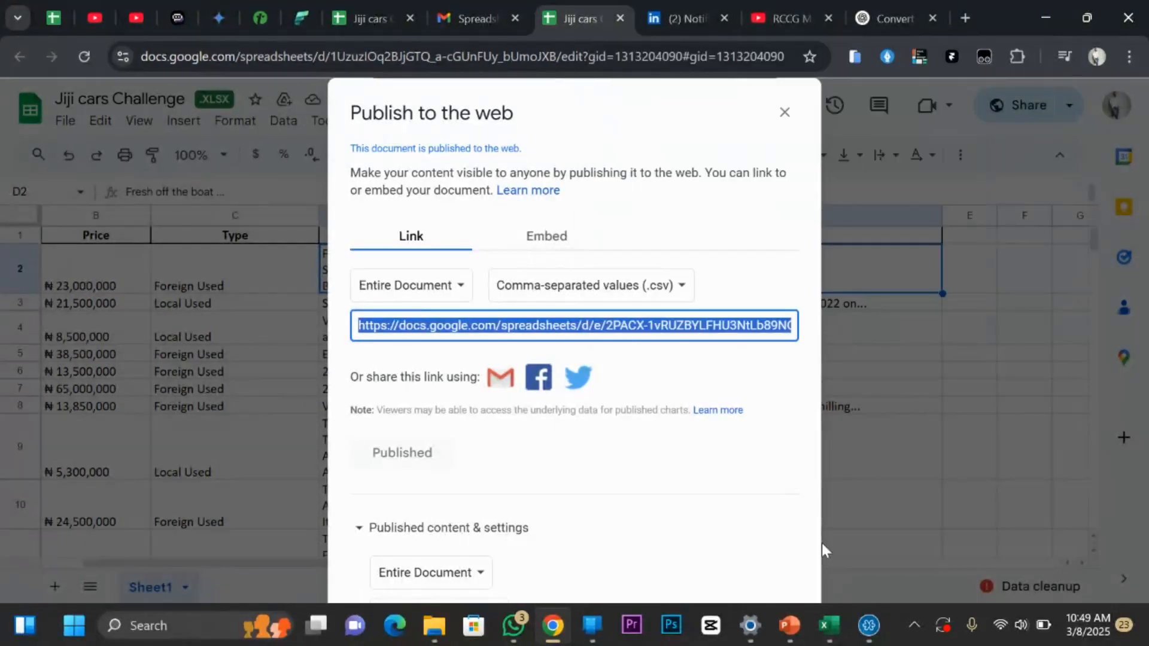
Return to Excel, check the recent chat messages in the meeting window and minimize that window.
click(832, 624)
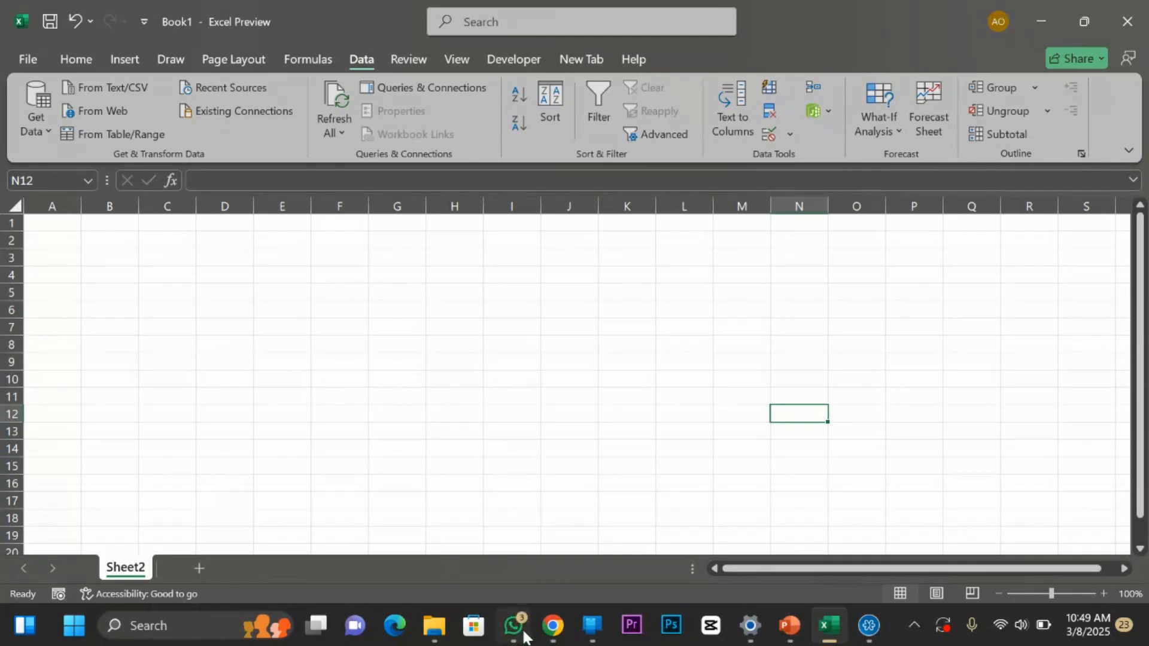
click(869, 634)
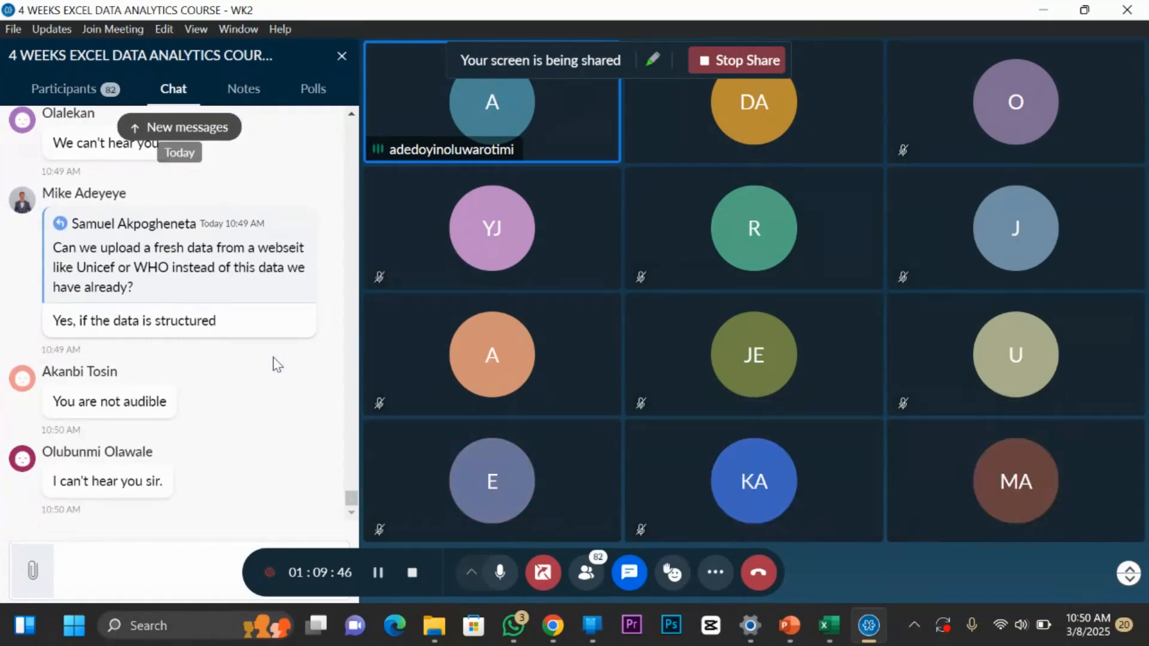
click(1045, 12)
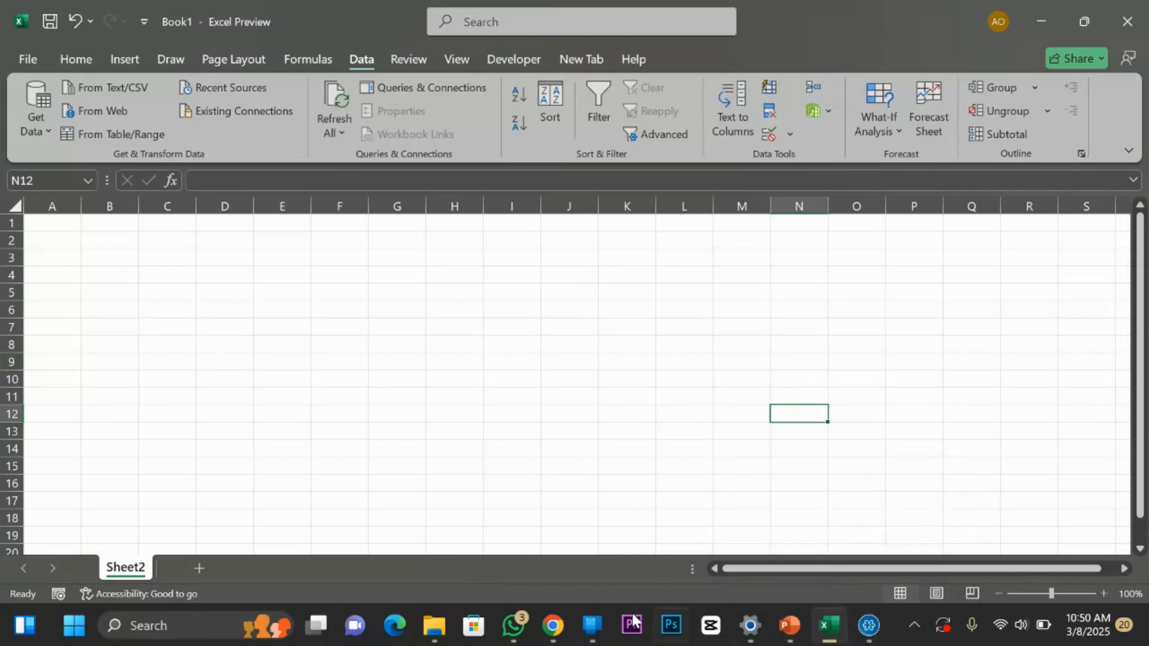
Go back to the Jiji cars Challenge spreadsheet in Chrome, dismiss the open publishing settings and bring up Publish to web afresh.
click(562, 631)
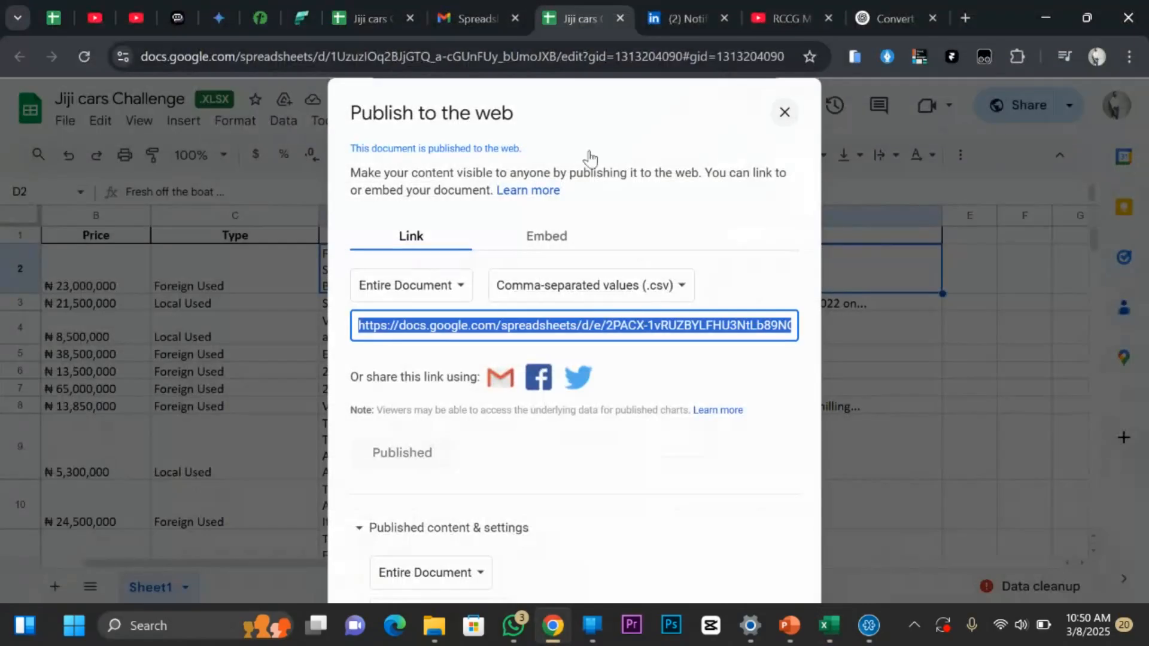
key(Escape)
click(65, 120)
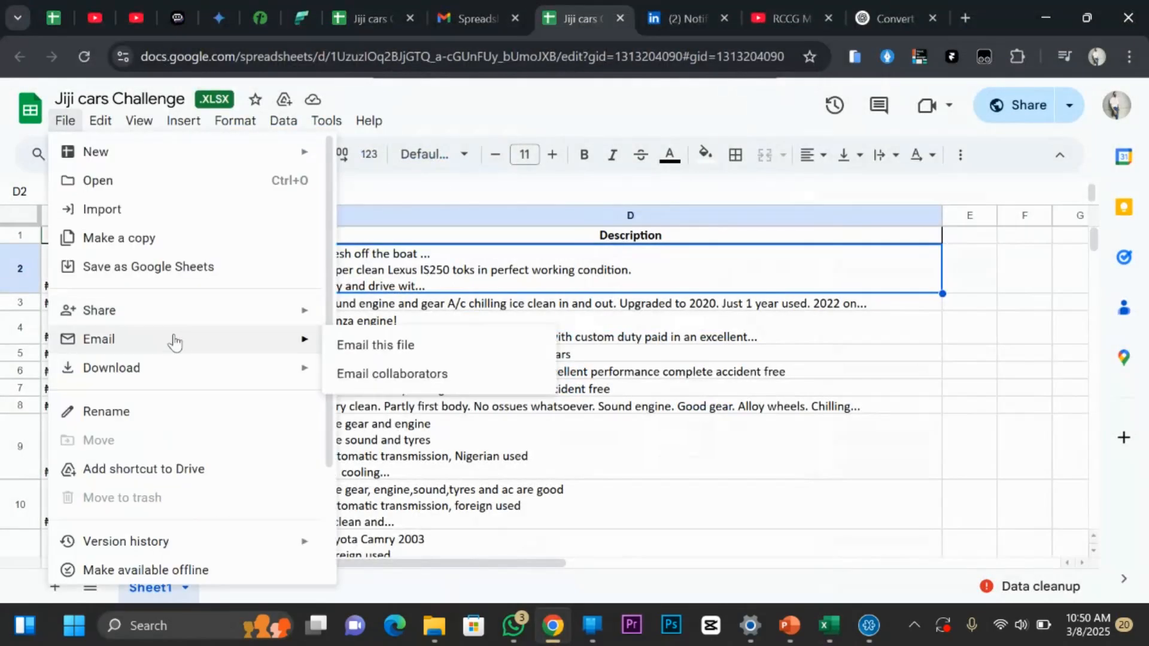
mouse_move(279, 316)
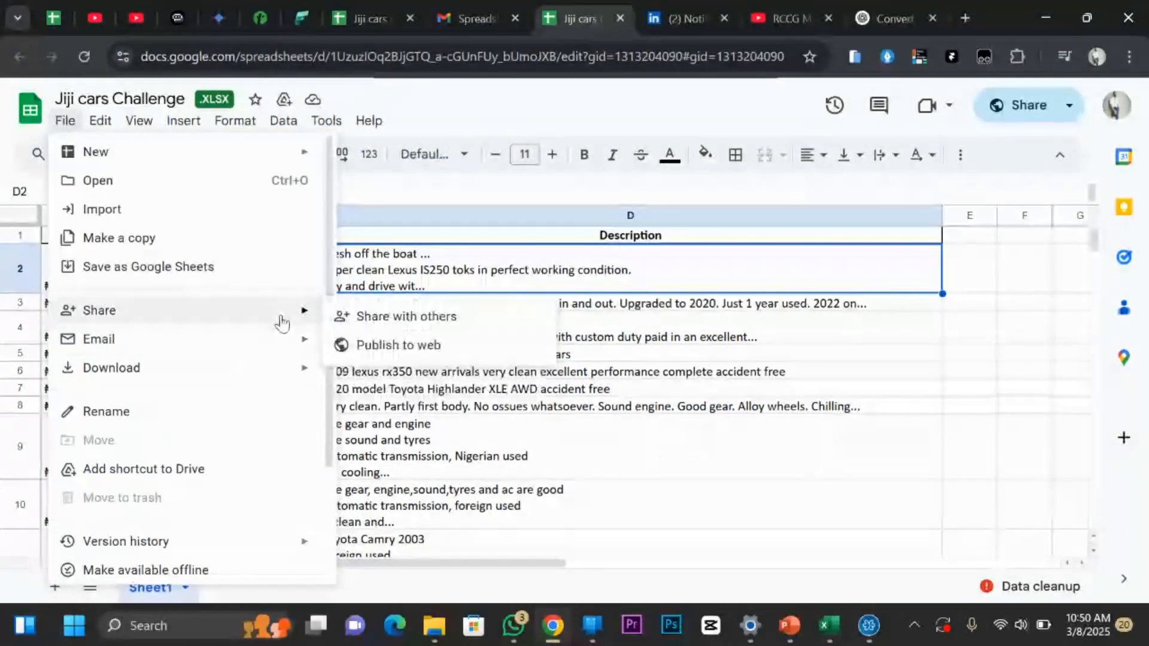
click(418, 345)
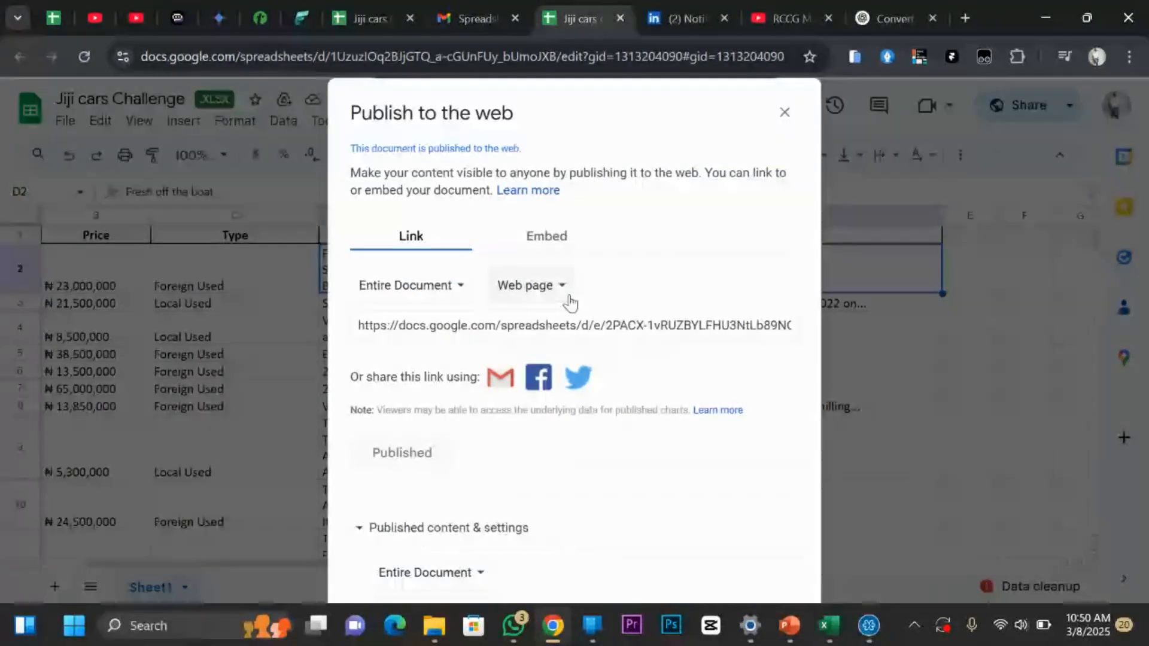
Set the Entire Document link to Comma-separated values (.csv), copy it and switch to Book1 in Excel.
click(567, 293)
click(623, 322)
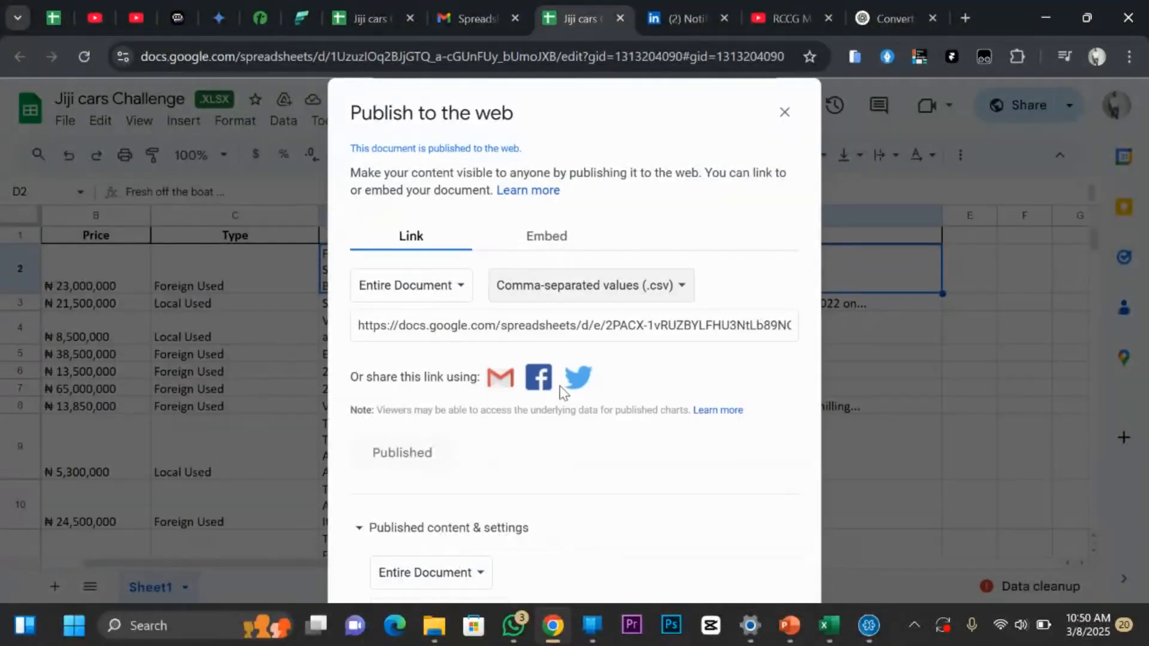
click(616, 335)
click(641, 325)
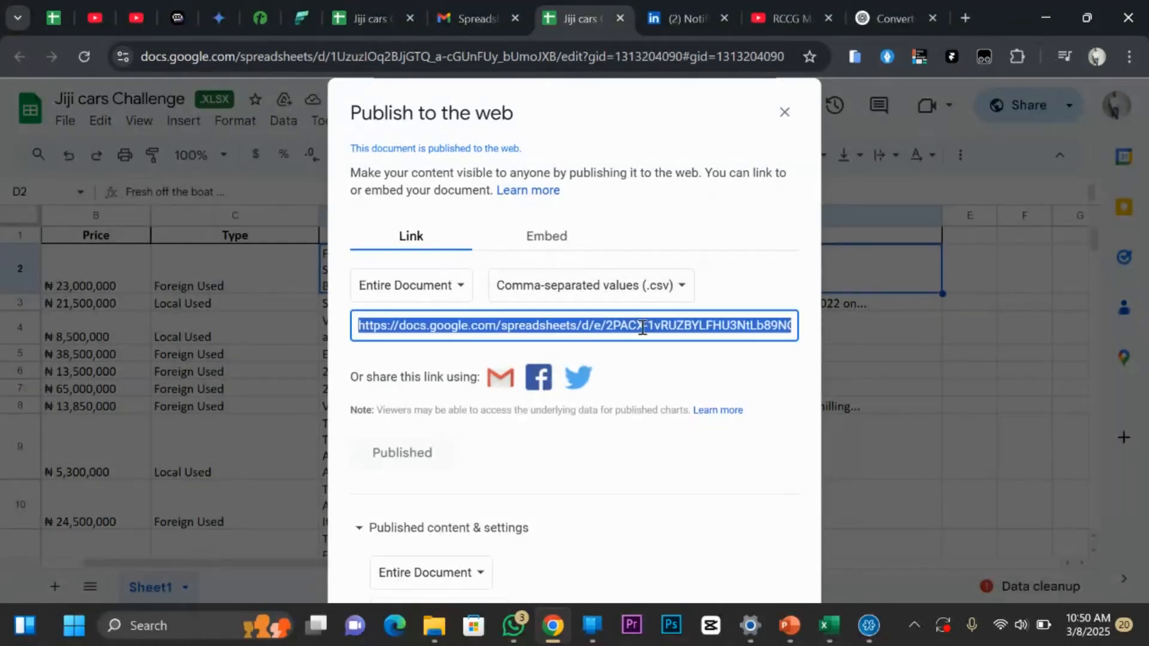
right_click(642, 328)
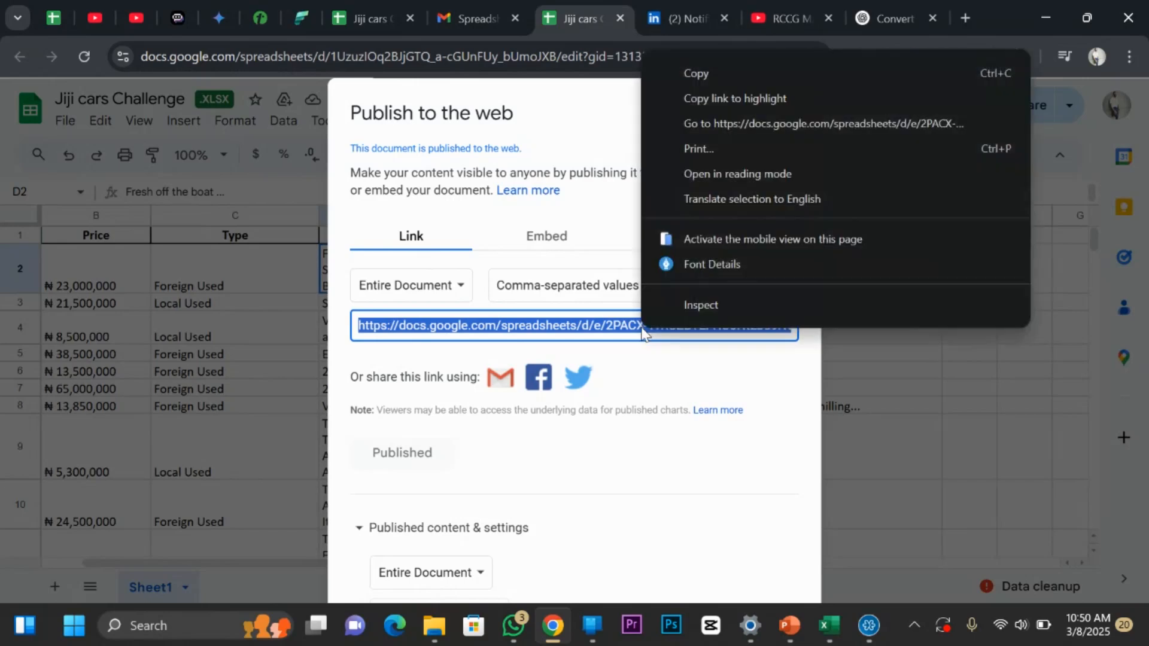
click(701, 74)
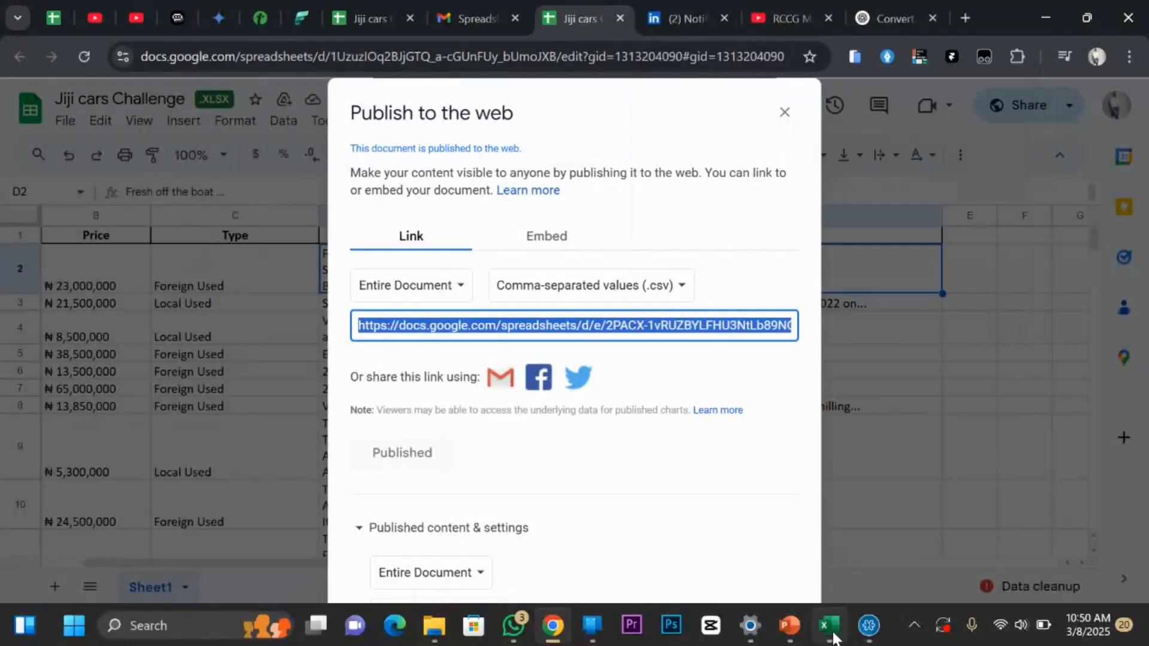
click(829, 626)
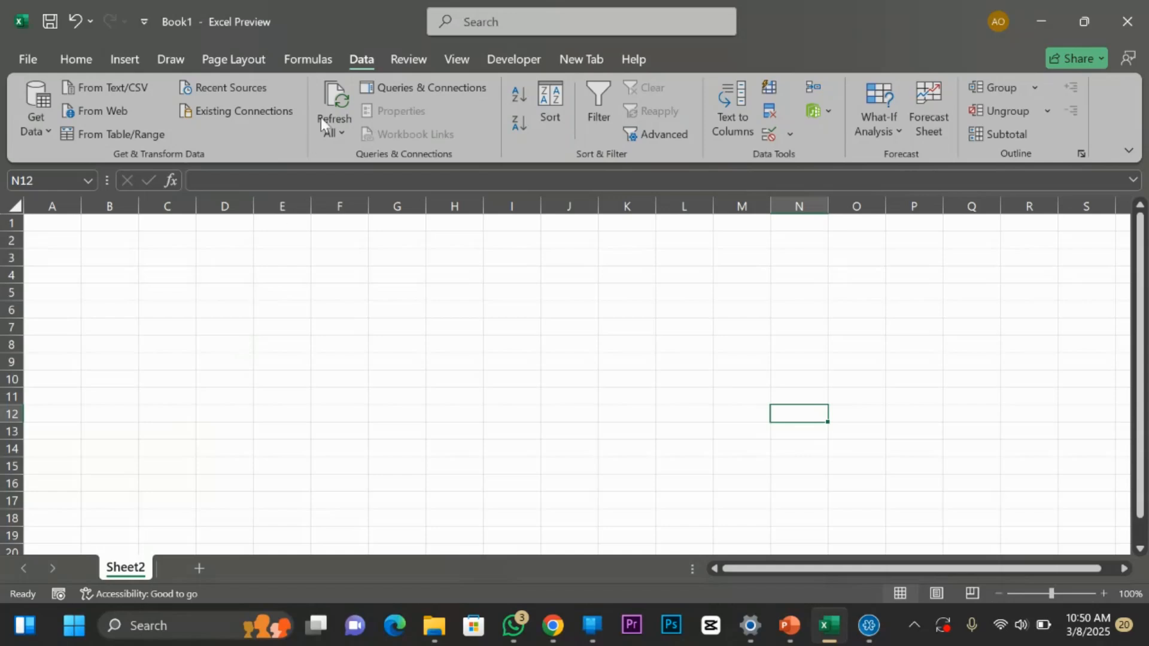
Connect to the copied published CSV link as a web data source using the Basic URL option.
click(117, 105)
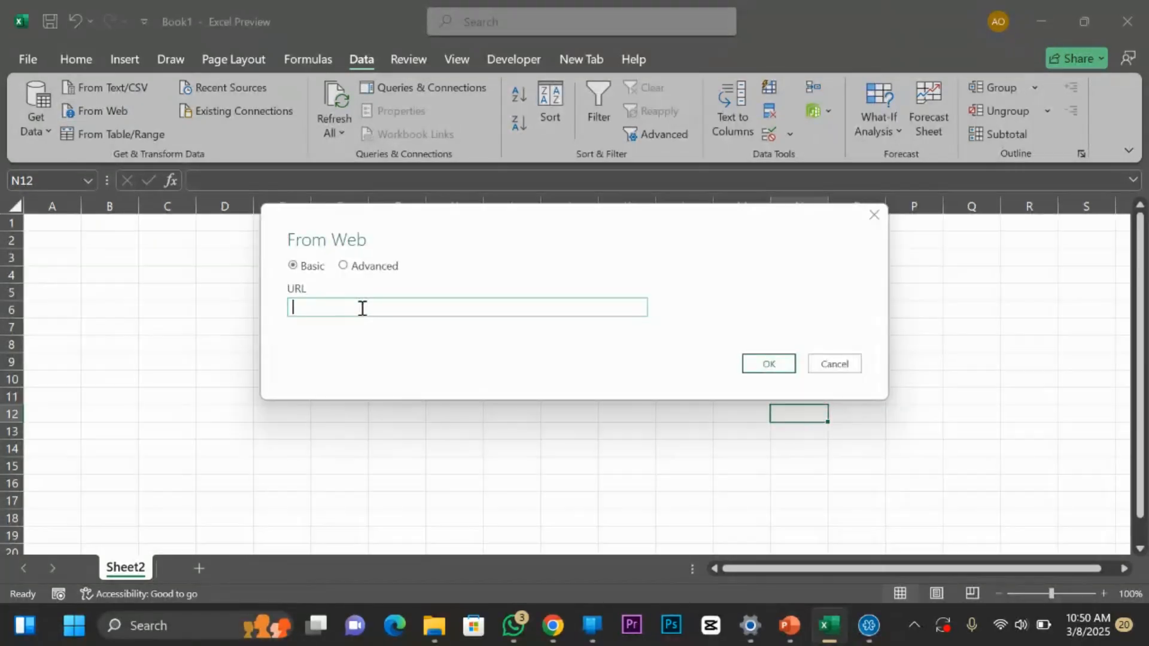
key(ctrl+v)
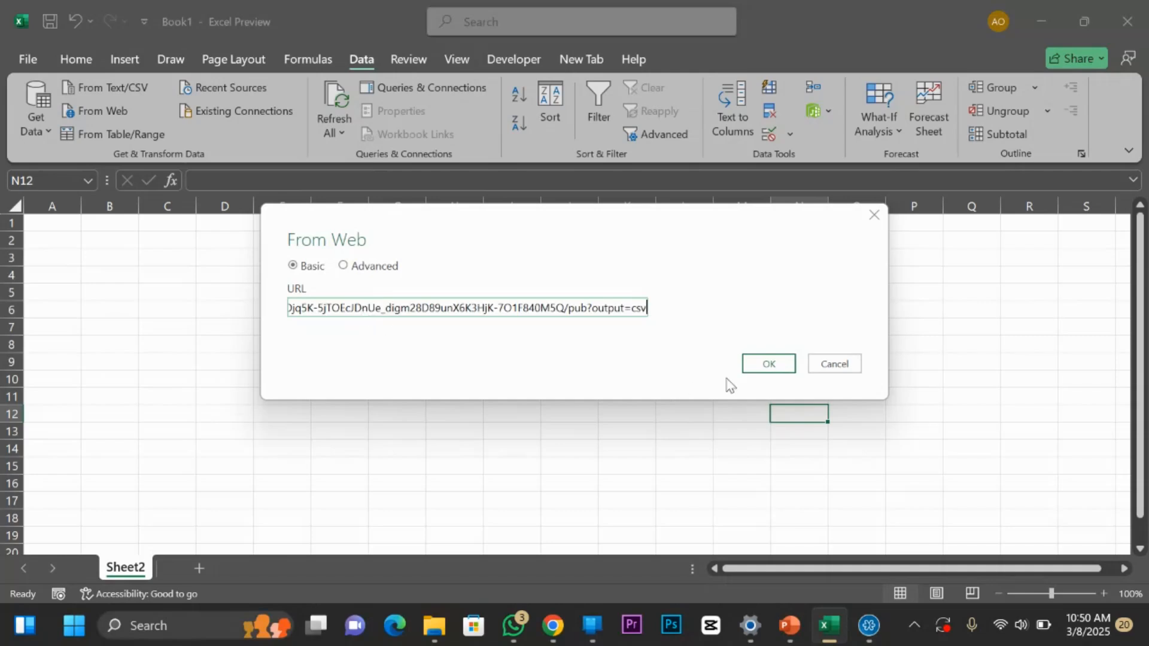
click(743, 371)
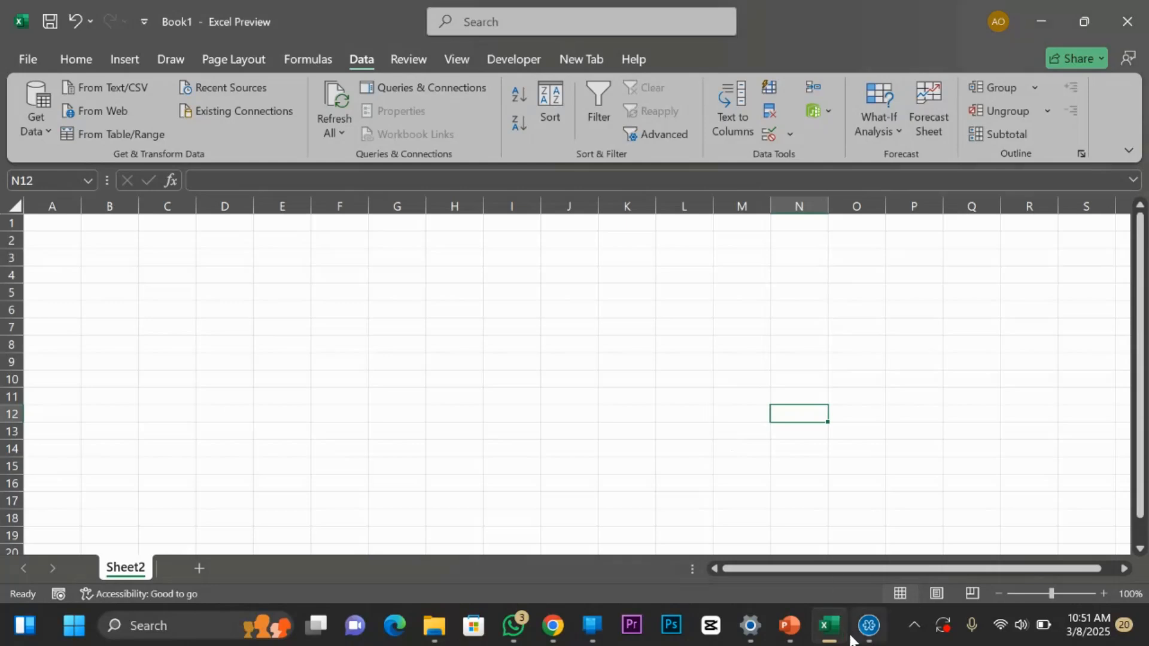
Switch to the meeting window to check the recent chat messages and return to the import preview in Excel.
click(873, 637)
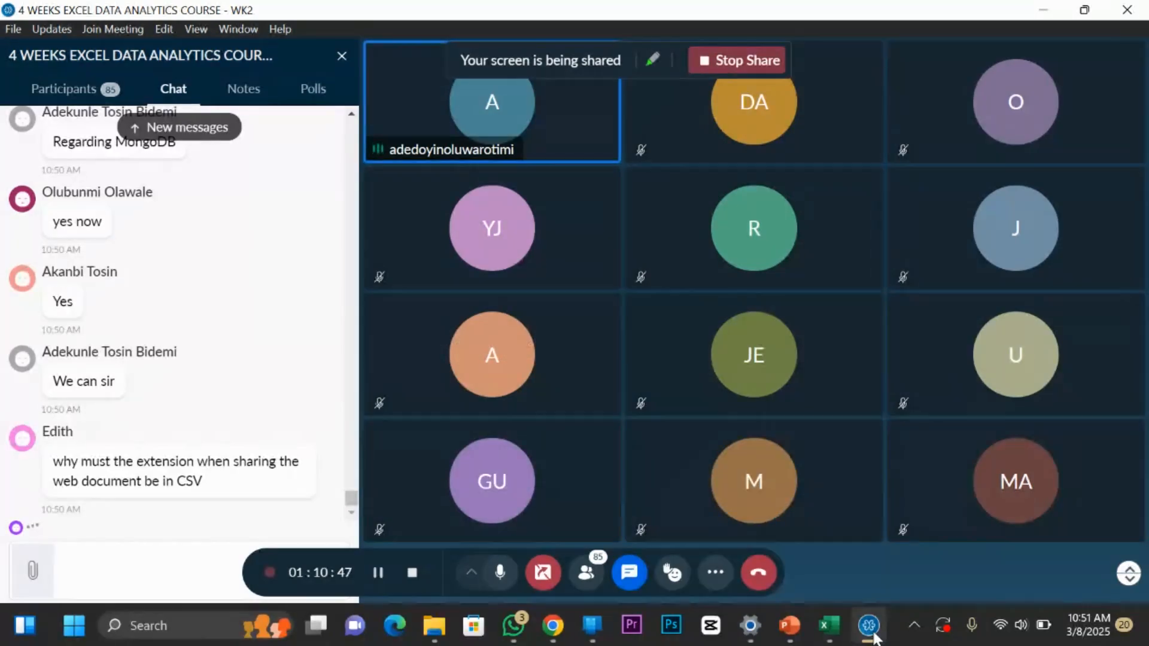
click(829, 625)
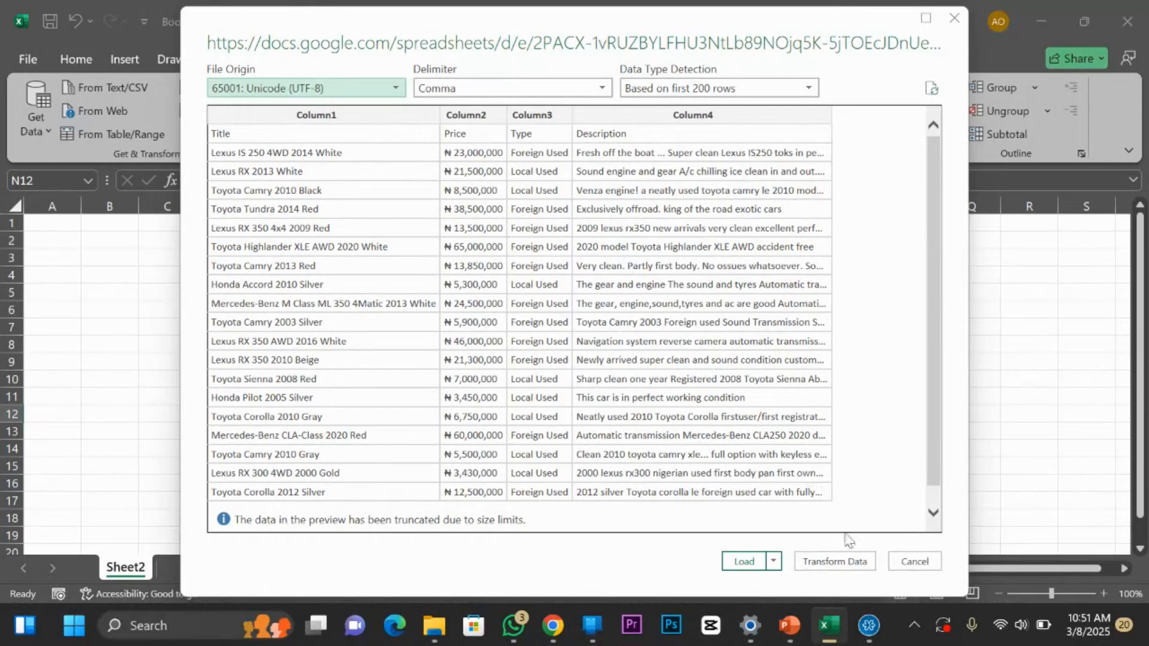
click(868, 635)
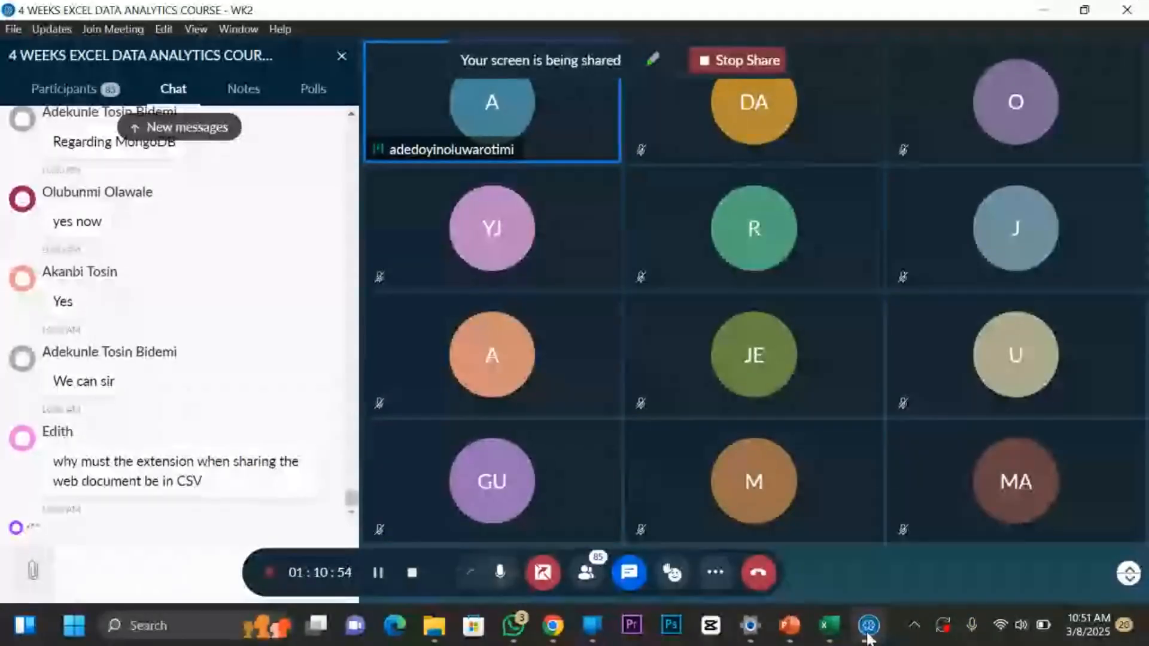
click(867, 635)
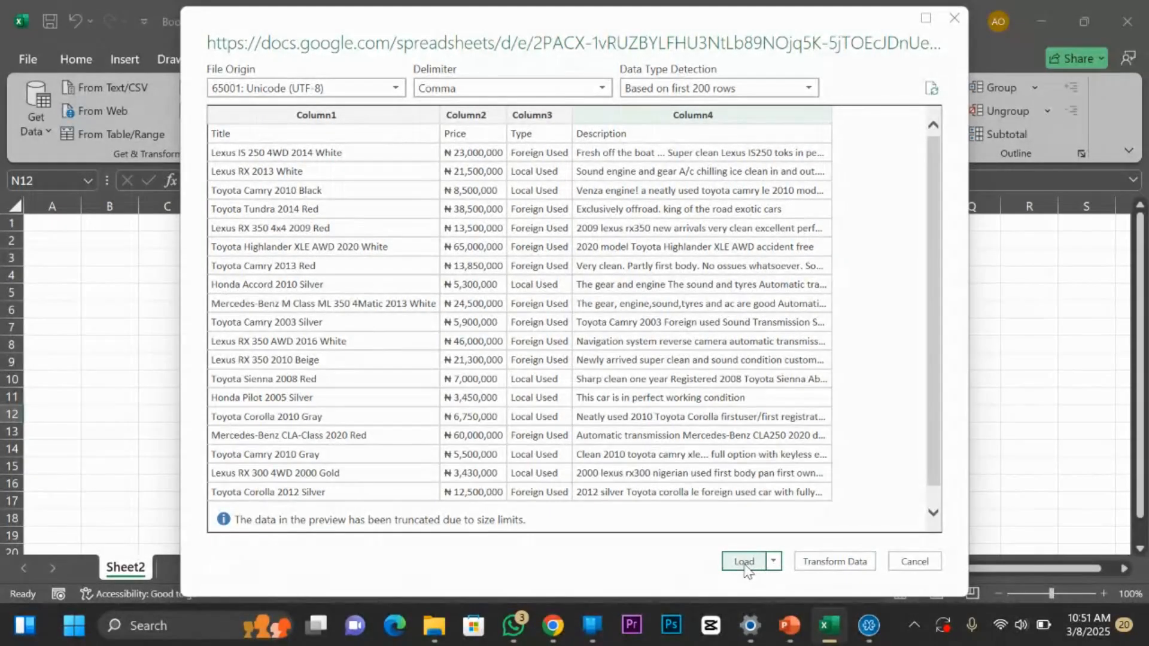
Bring the previewed car data into the Power Query Editor, look through it, and close the editor discarding the query.
click(835, 564)
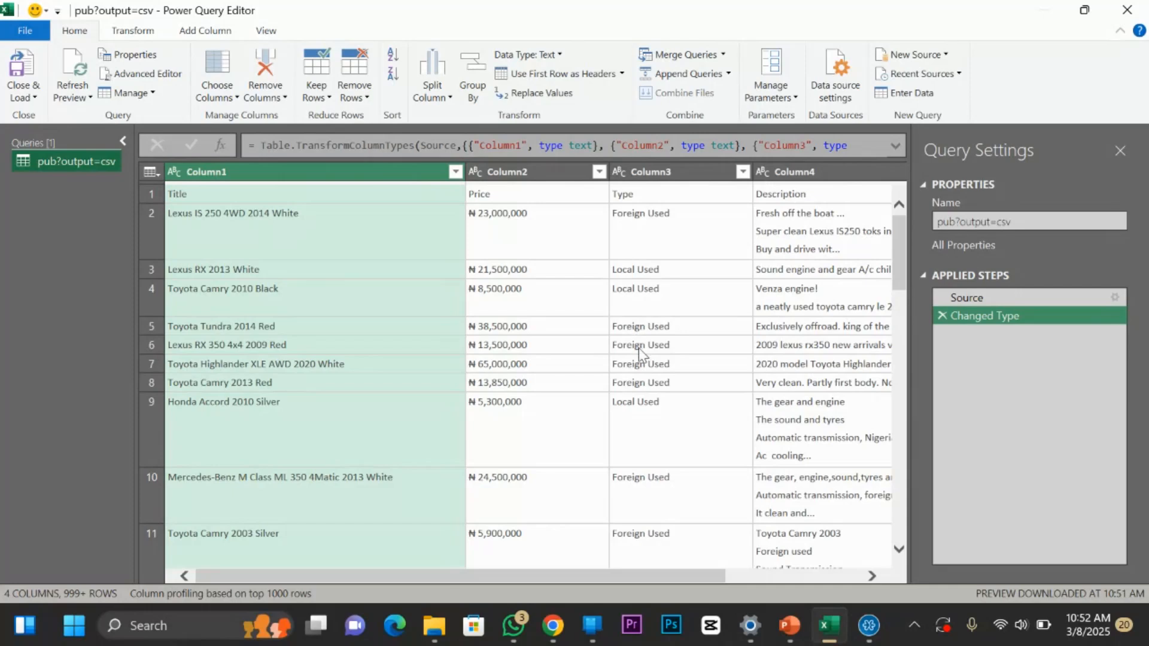
scroll(637, 347, down, 3)
scroll(638, 350, up, 3)
drag(389, 578, 341, 566)
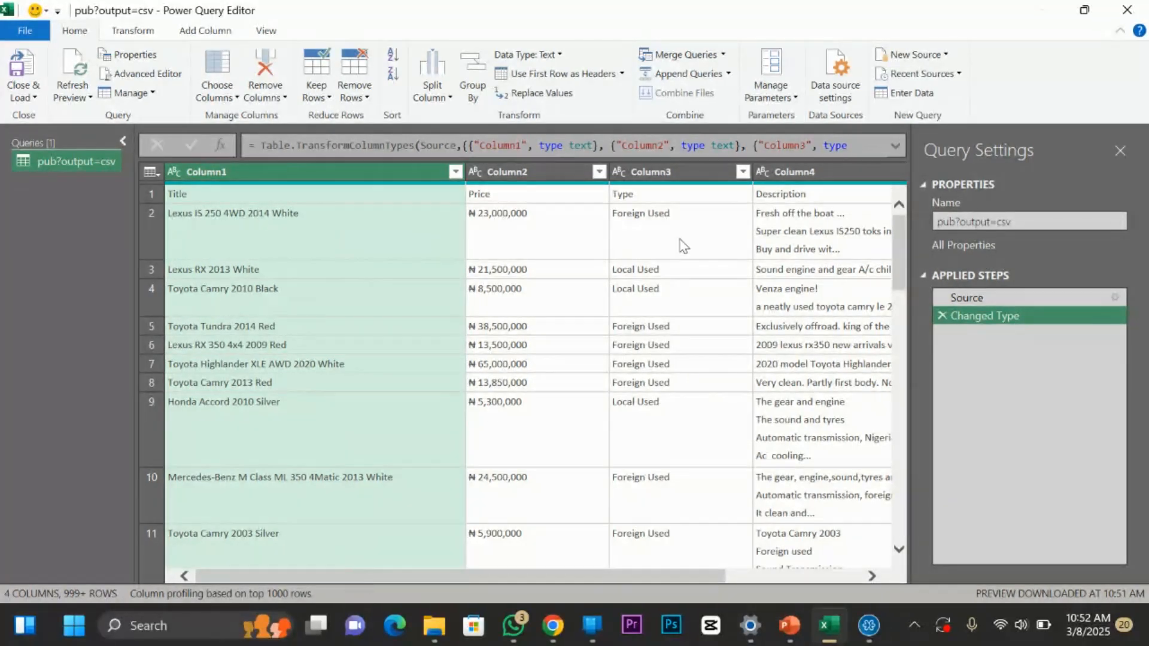
click(1128, 10)
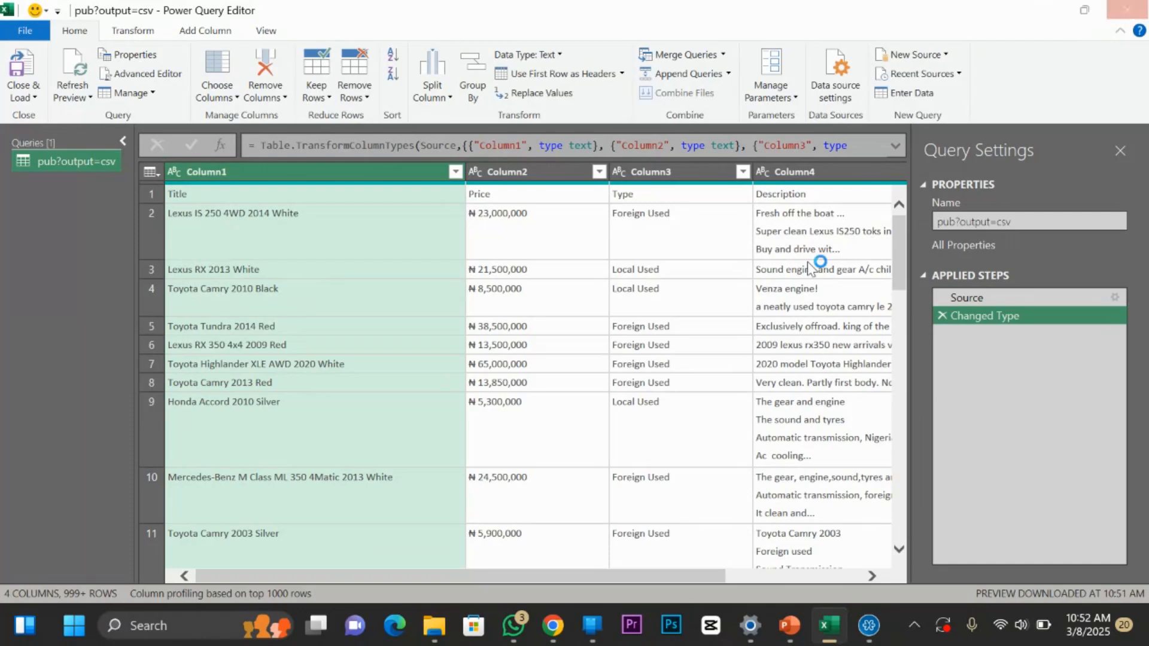
click(589, 336)
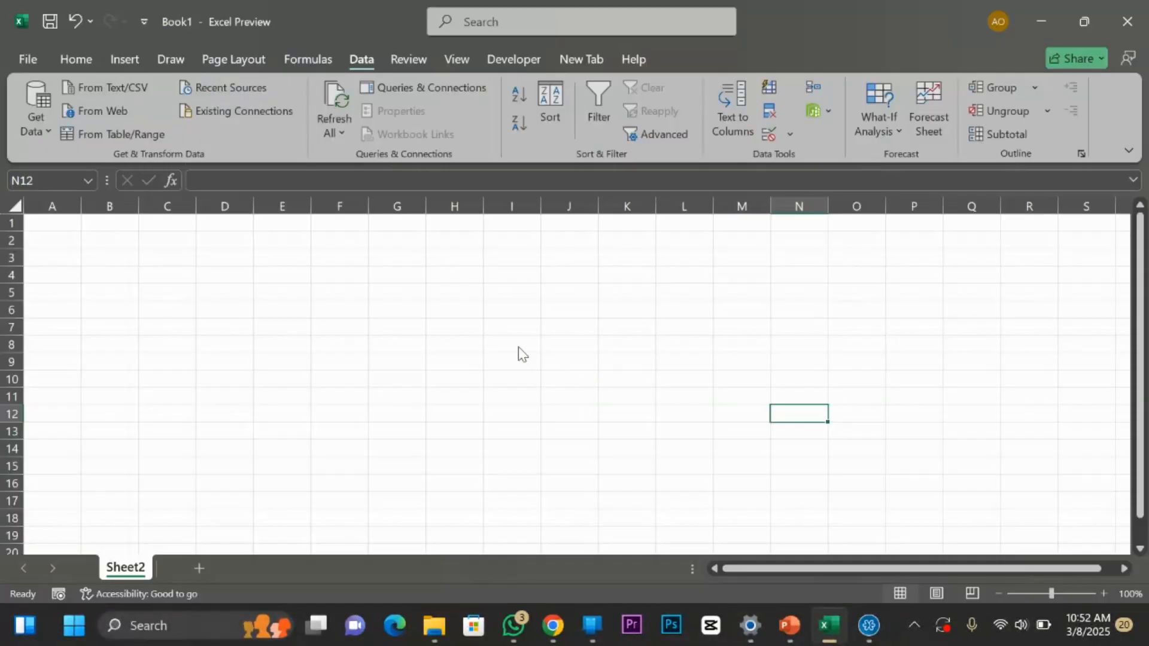
Switch to Chrome and go to the other open copy of the Jiji cars Challenge spreadsheet.
click(552, 625)
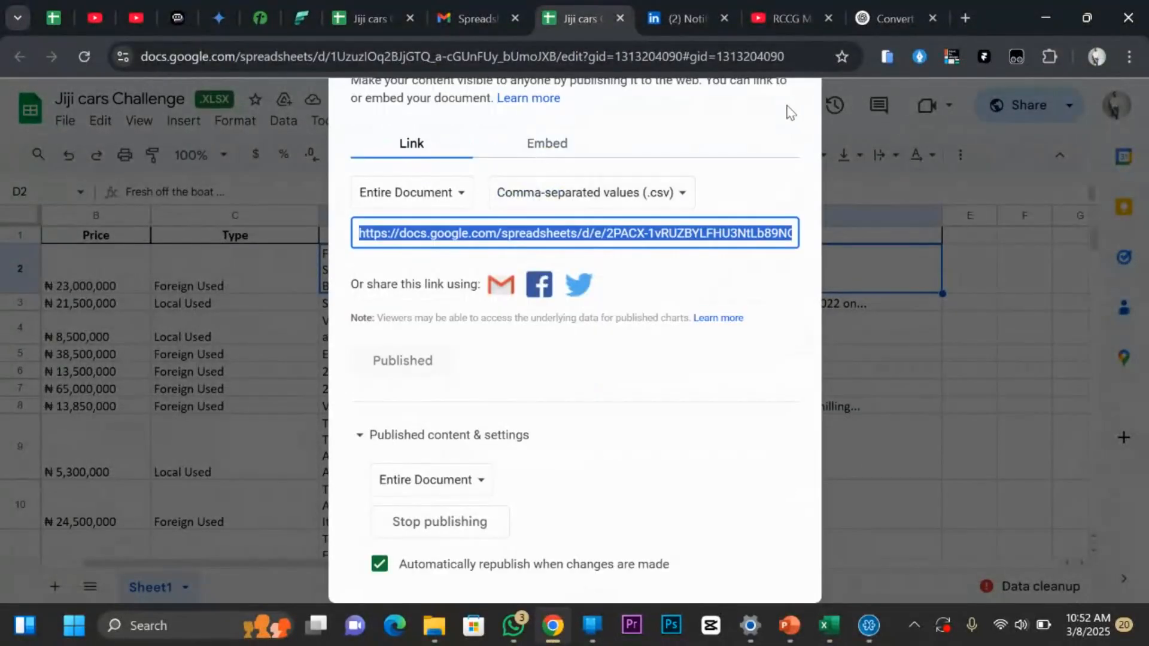
click(843, 186)
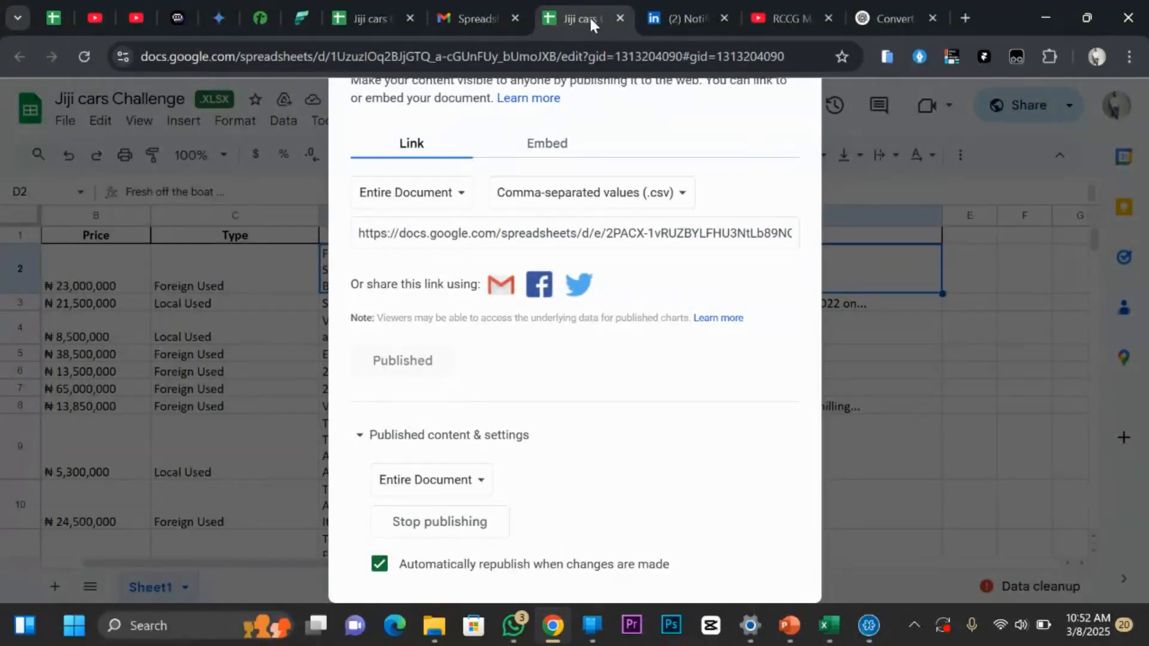
click(374, 15)
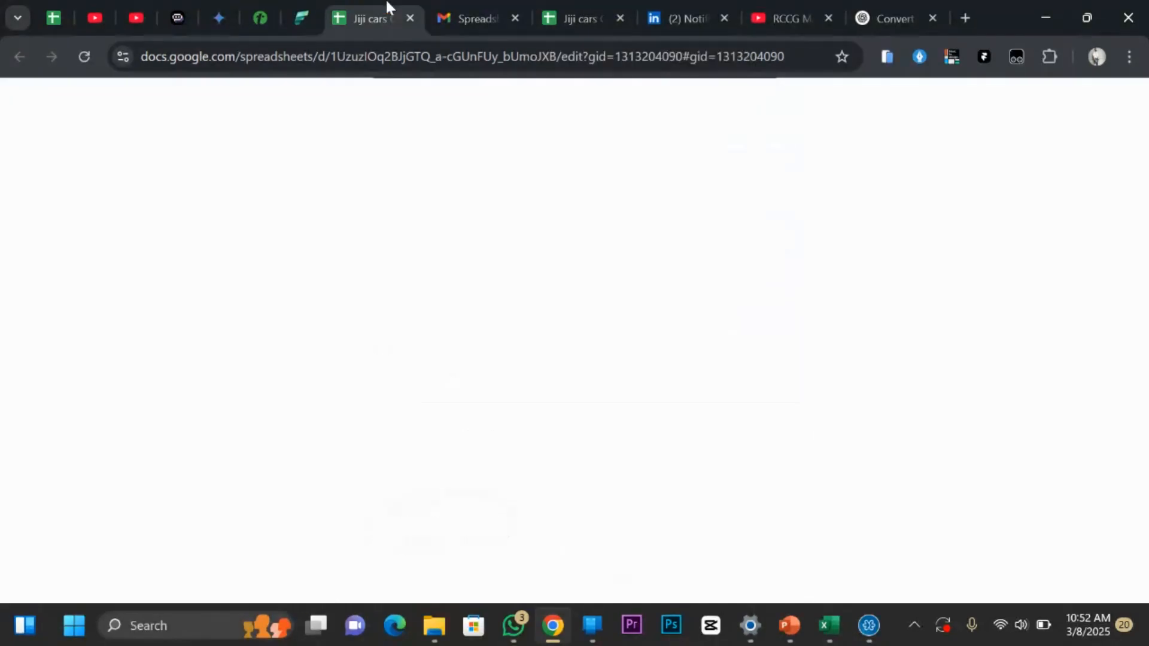
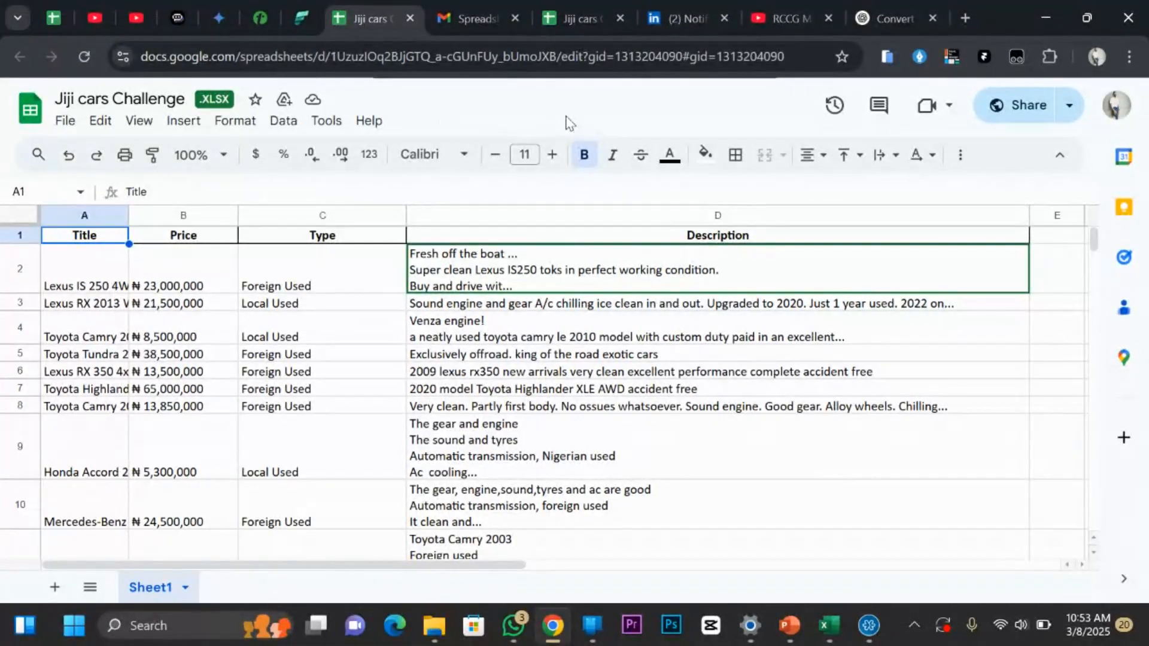
Examine the car listings and their descriptions in Sheet1 of the Jiji cars Challenge spreadsheet.
scroll(563, 301, down, 5)
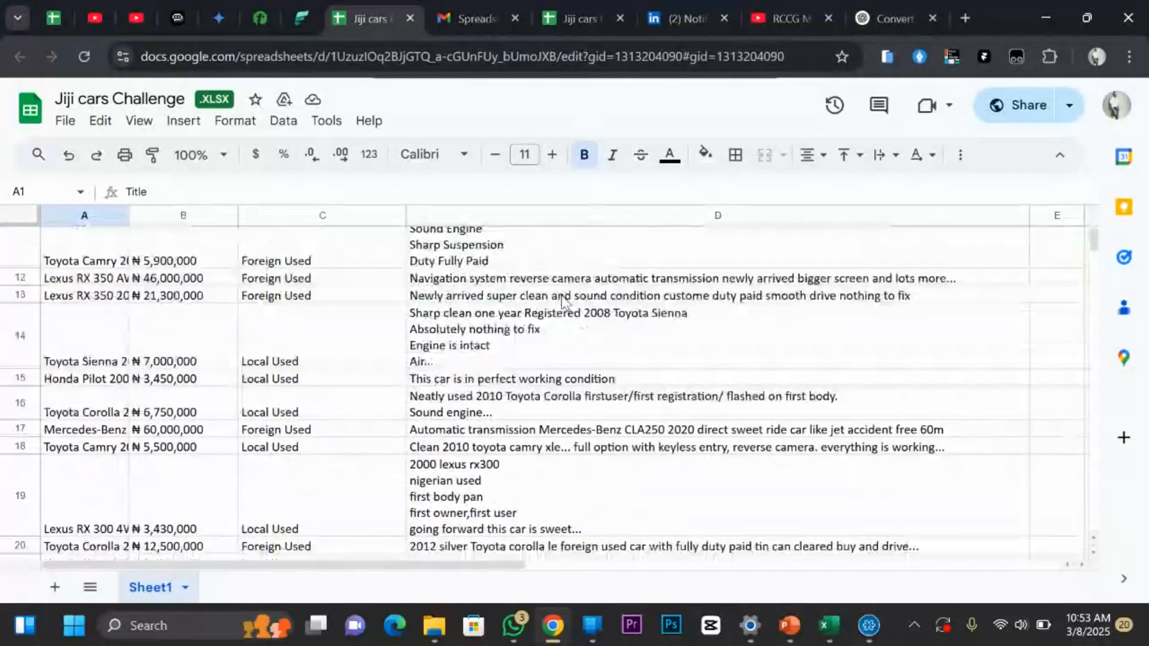
scroll(562, 302, down, 5)
click(444, 284)
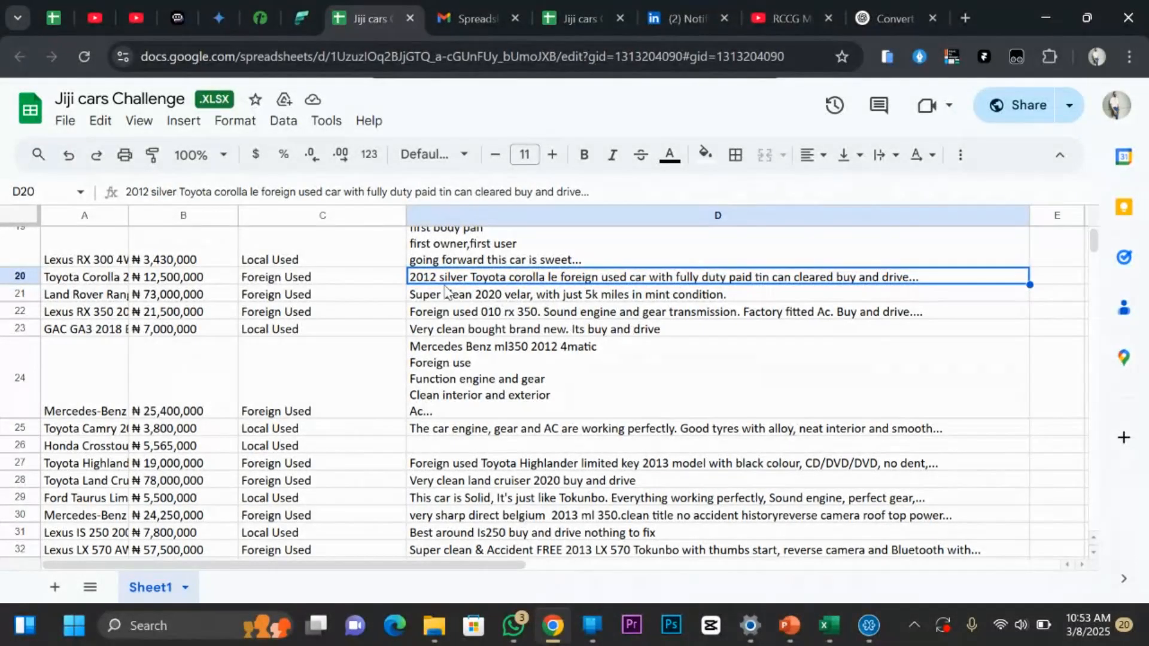
scroll(474, 308, up, 10)
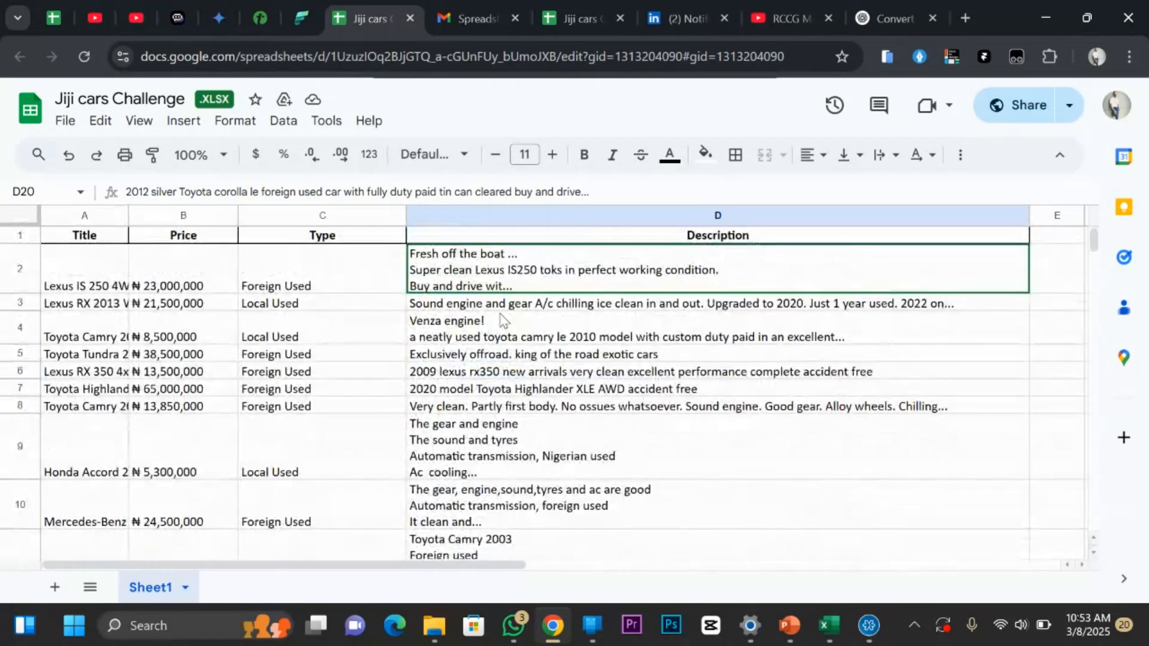
click(510, 342)
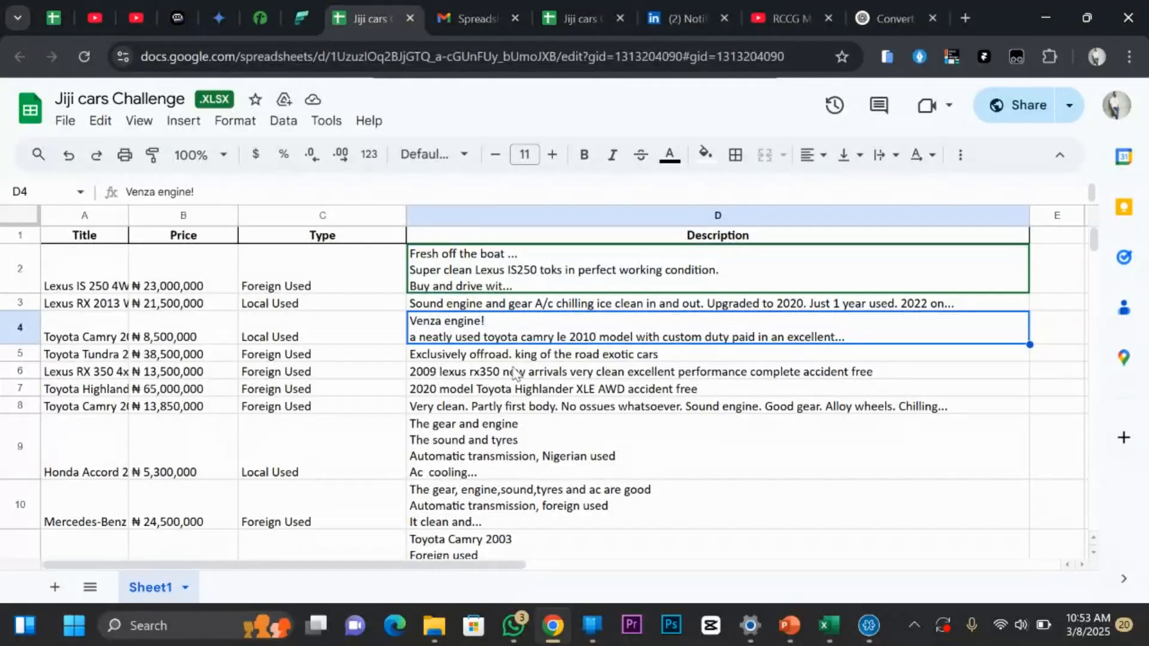
click(515, 373)
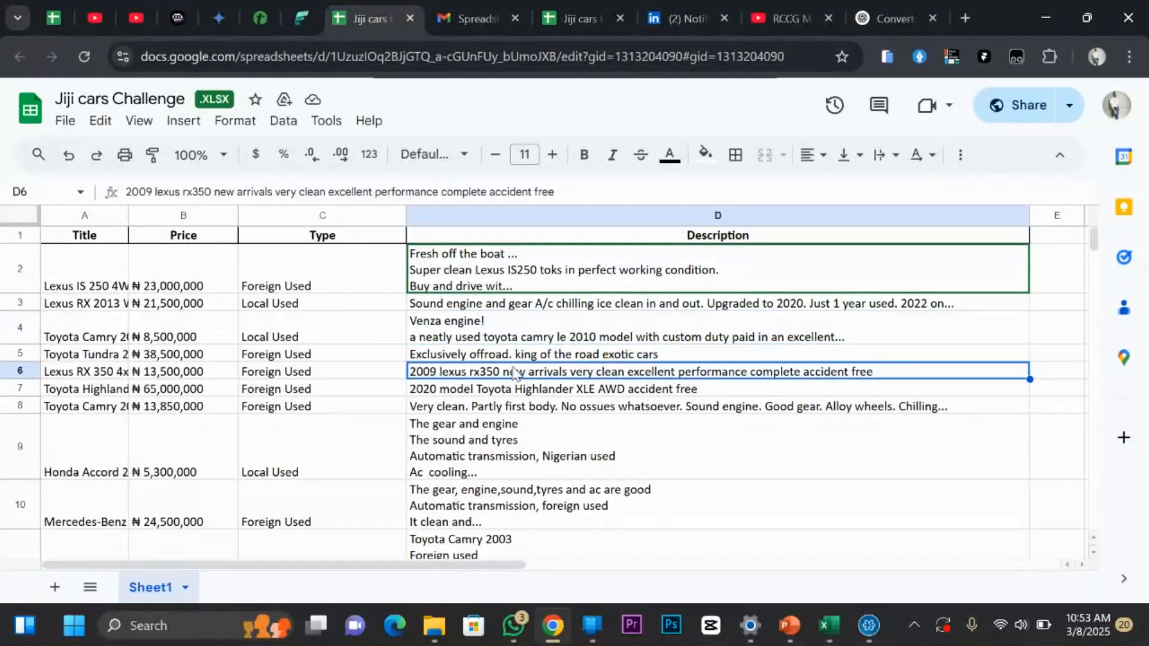
scroll(515, 374, down, 5)
scroll(514, 374, up, 5)
Look up the Publish to web sharing option without using it and copy the spreadsheet's web address.
click(65, 120)
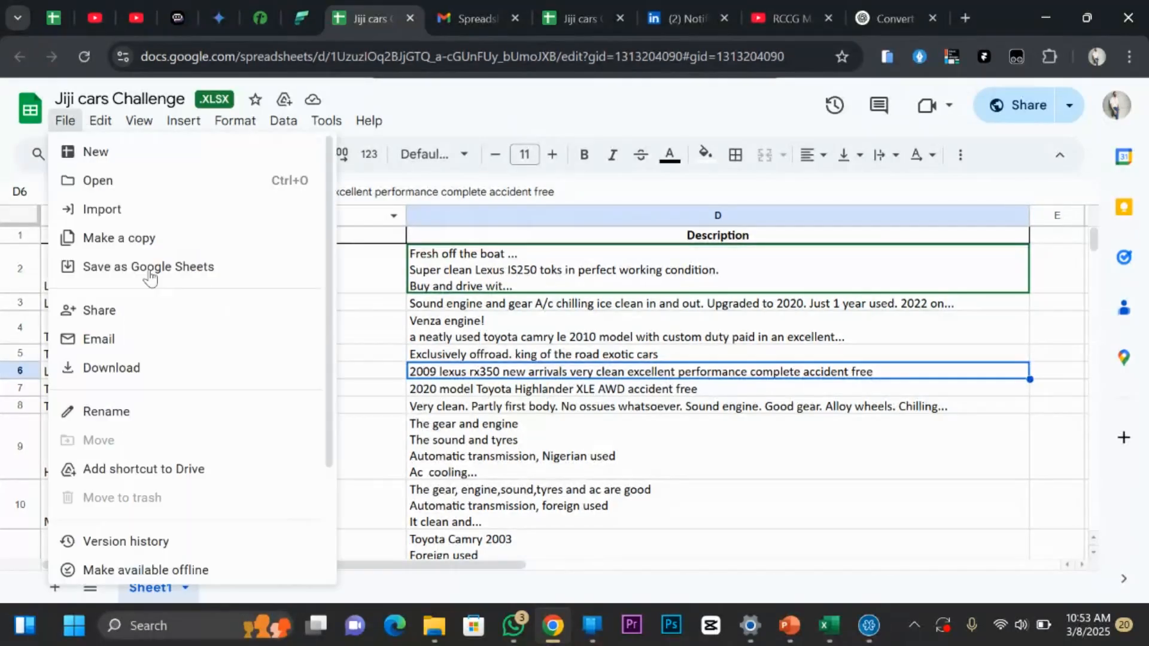
mouse_move(180, 311)
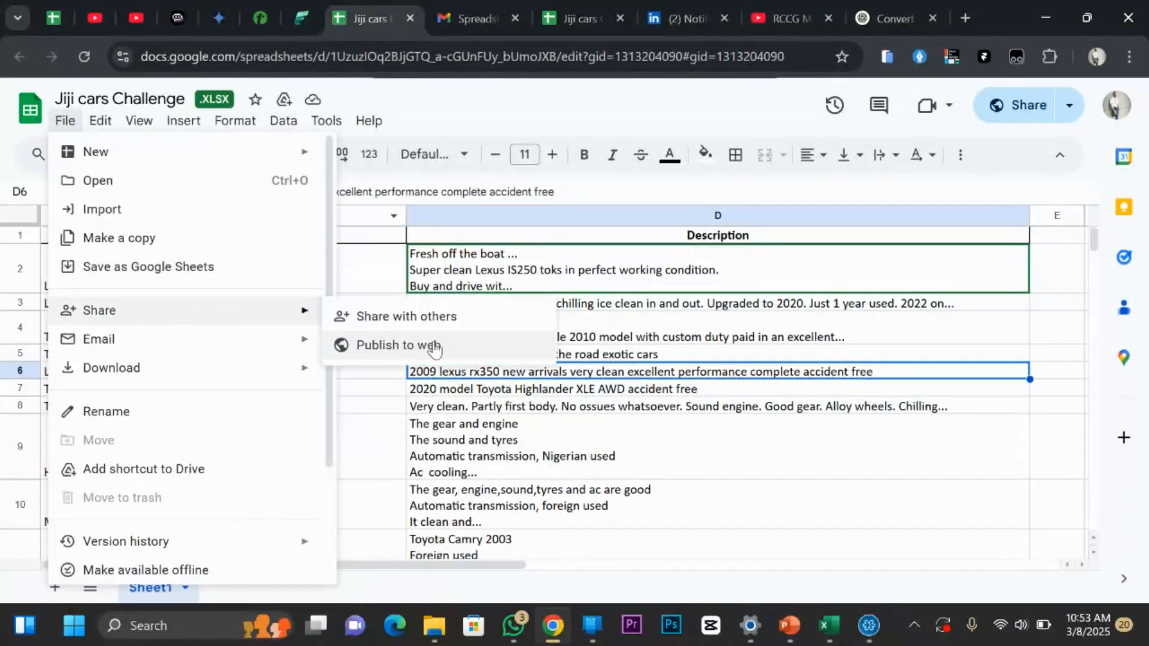
click(491, 56)
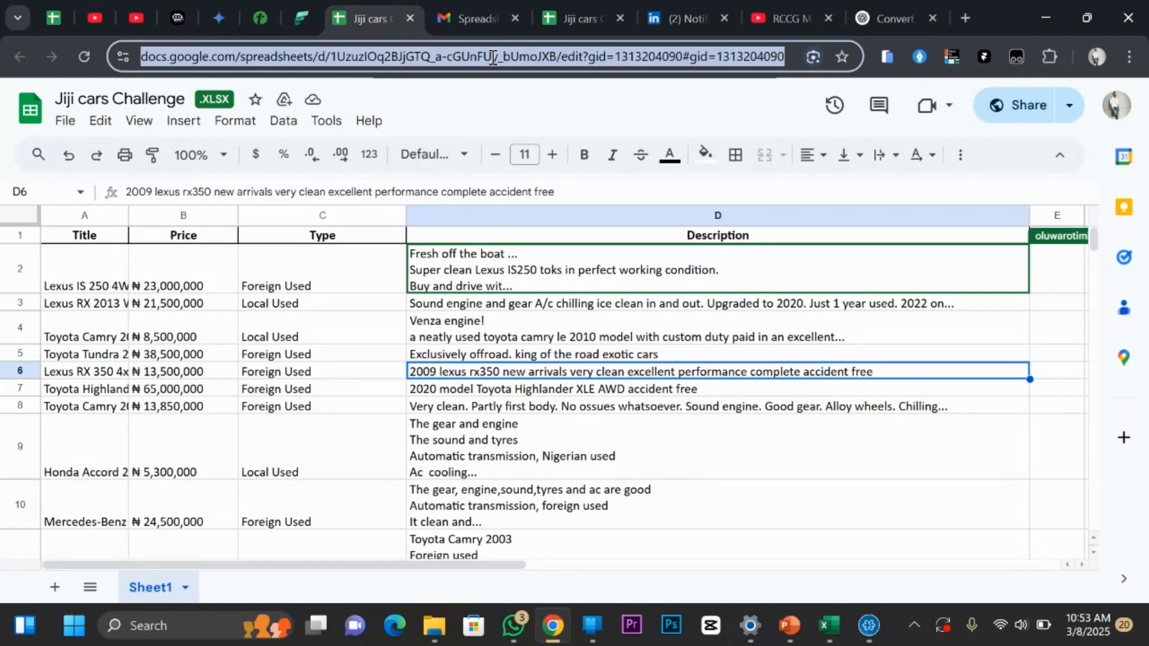
right_click(490, 56)
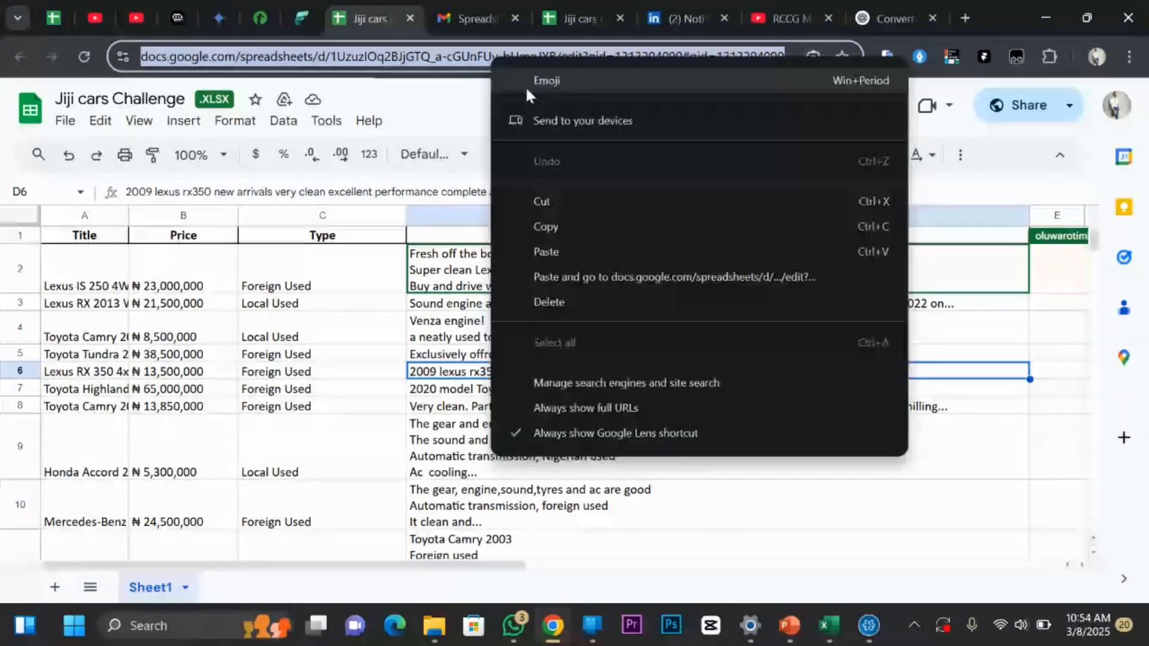
click(547, 226)
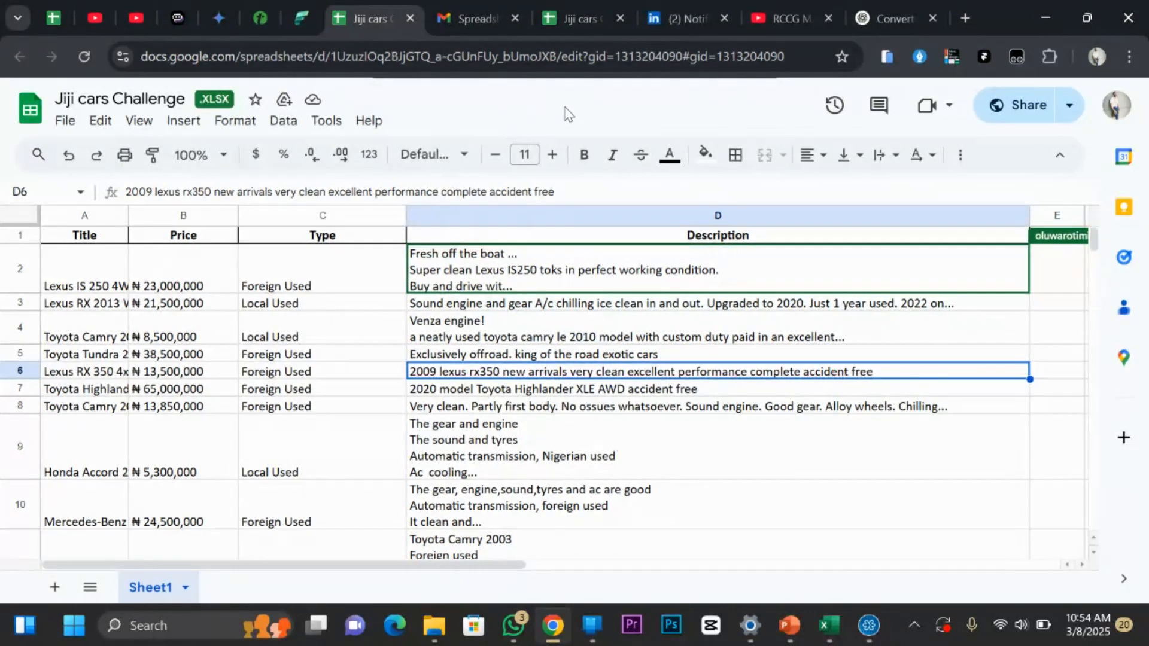
Go to the open ChatGPT conversation, copy the modified CSV link given under Method 1, and return to Book1 in Excel.
click(878, 11)
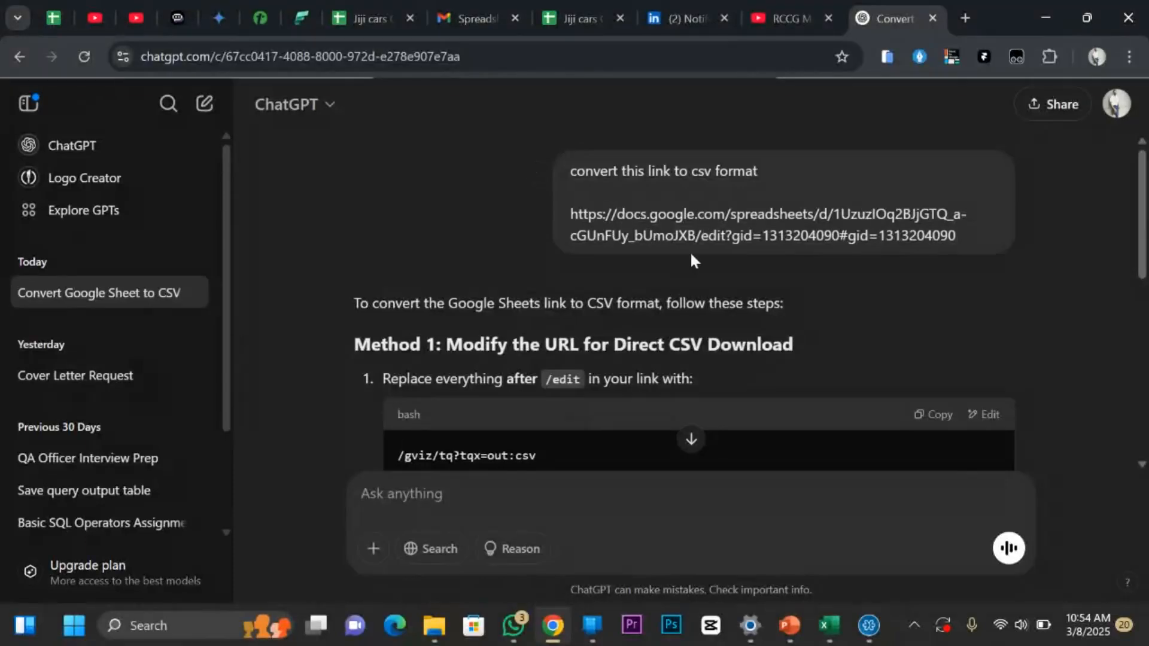
scroll(690, 251, down, 2)
scroll(690, 253, down, 2)
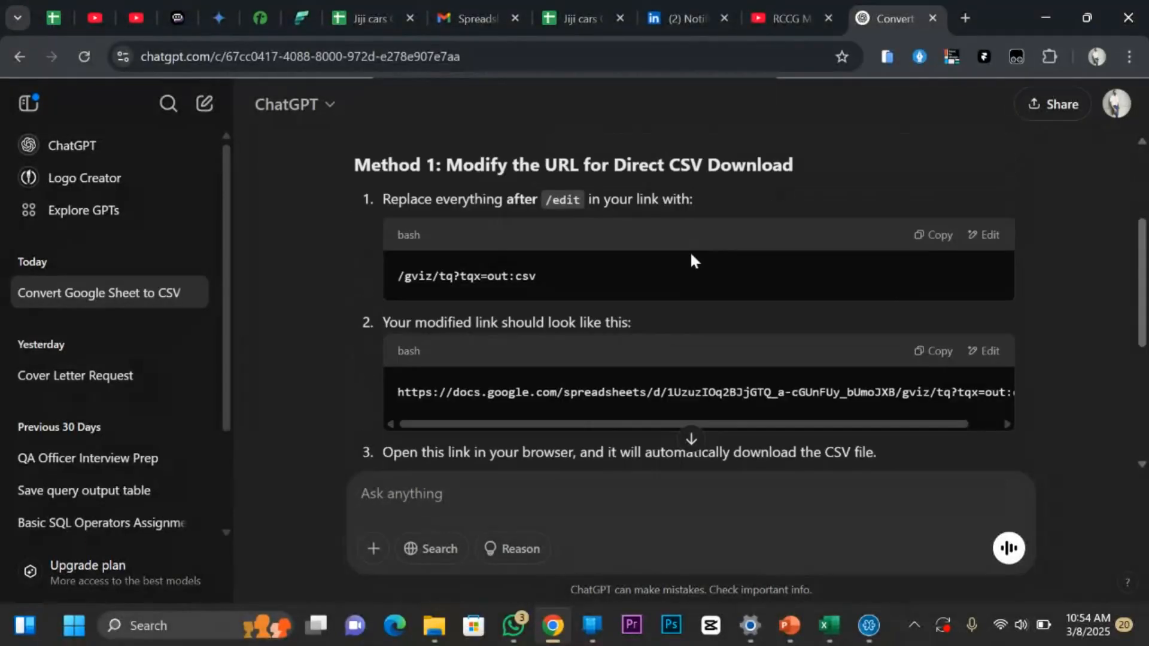
scroll(691, 250, down, 3)
scroll(612, 228, up, 3)
scroll(589, 281, down, 3)
scroll(571, 254, up, 2)
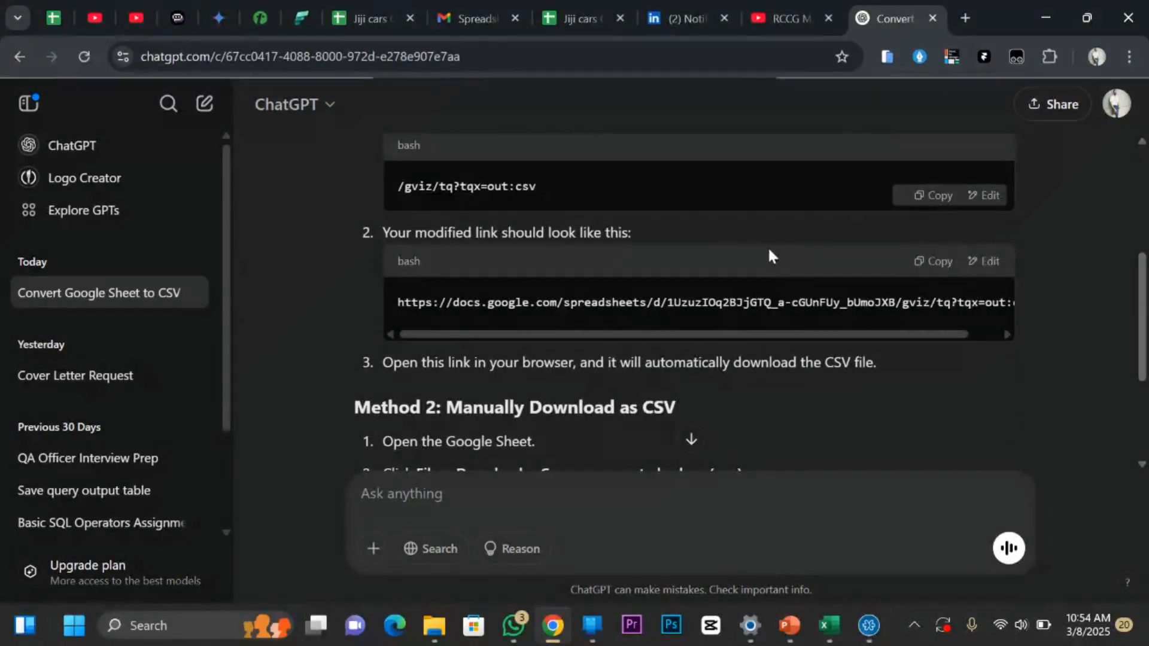
click(928, 269)
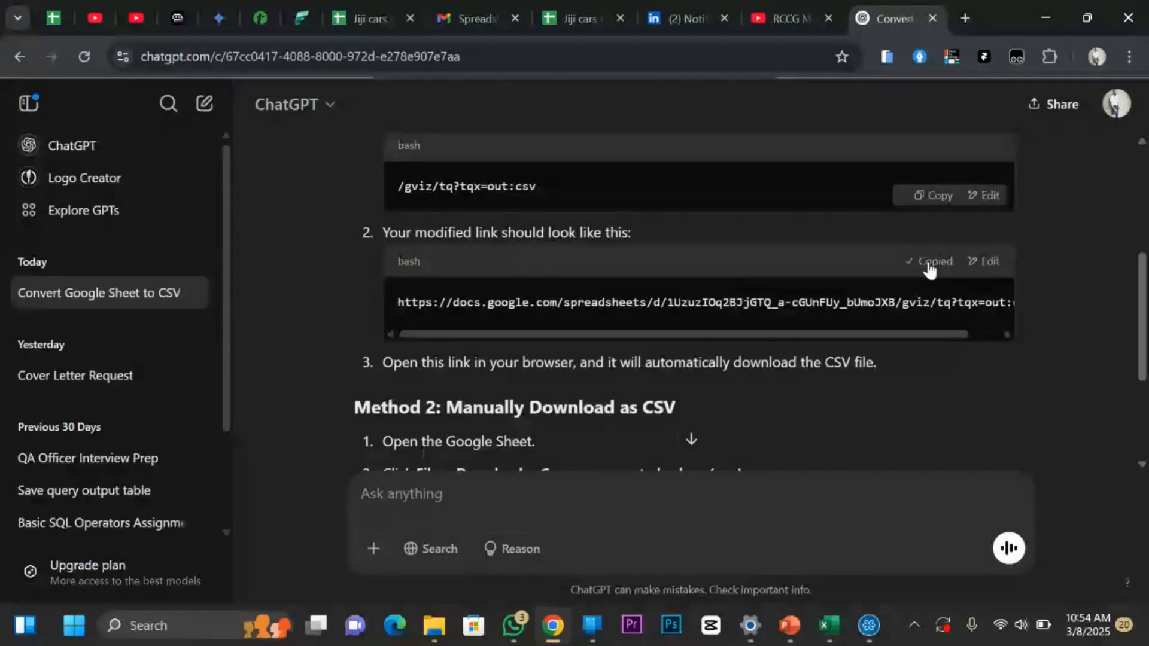
click(1041, 13)
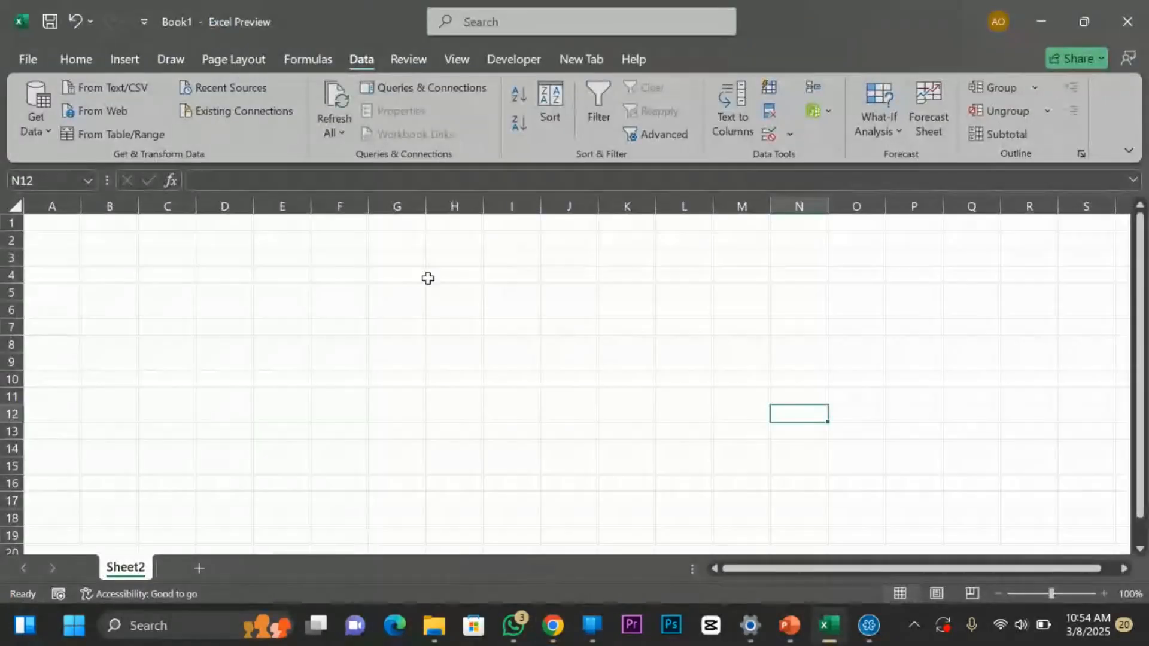
Import the copied link ending in /gviz/tq?tqx=out:csv from the web, load it to a worksheet and select cell D5.
click(108, 115)
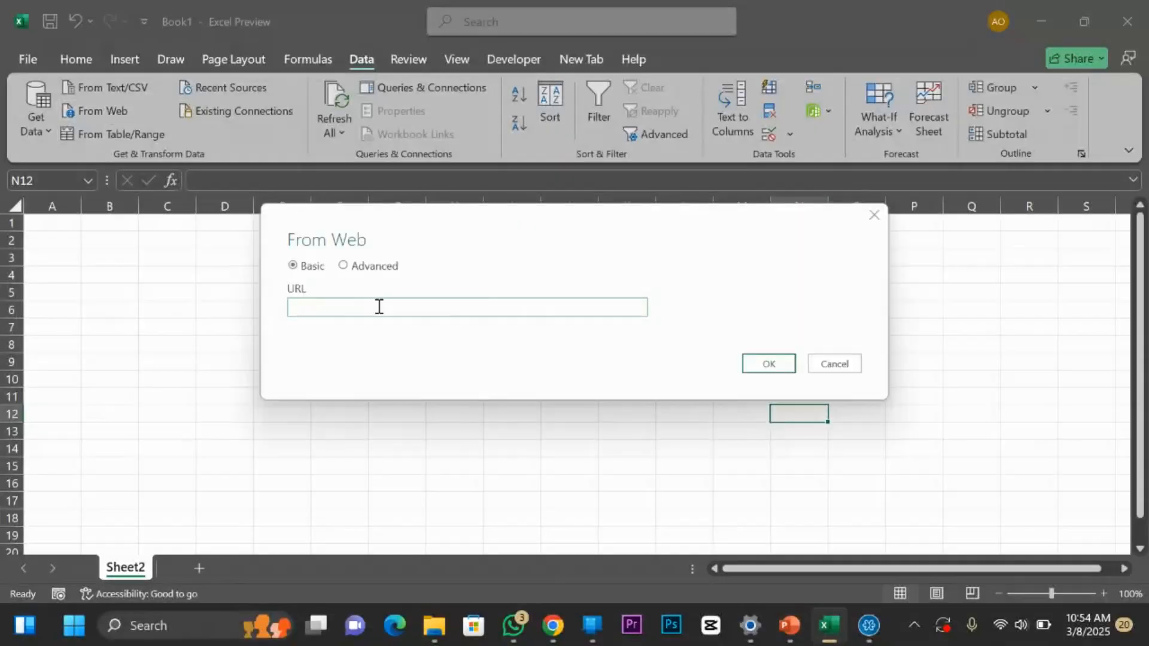
click(377, 306)
key(ctrl+v)
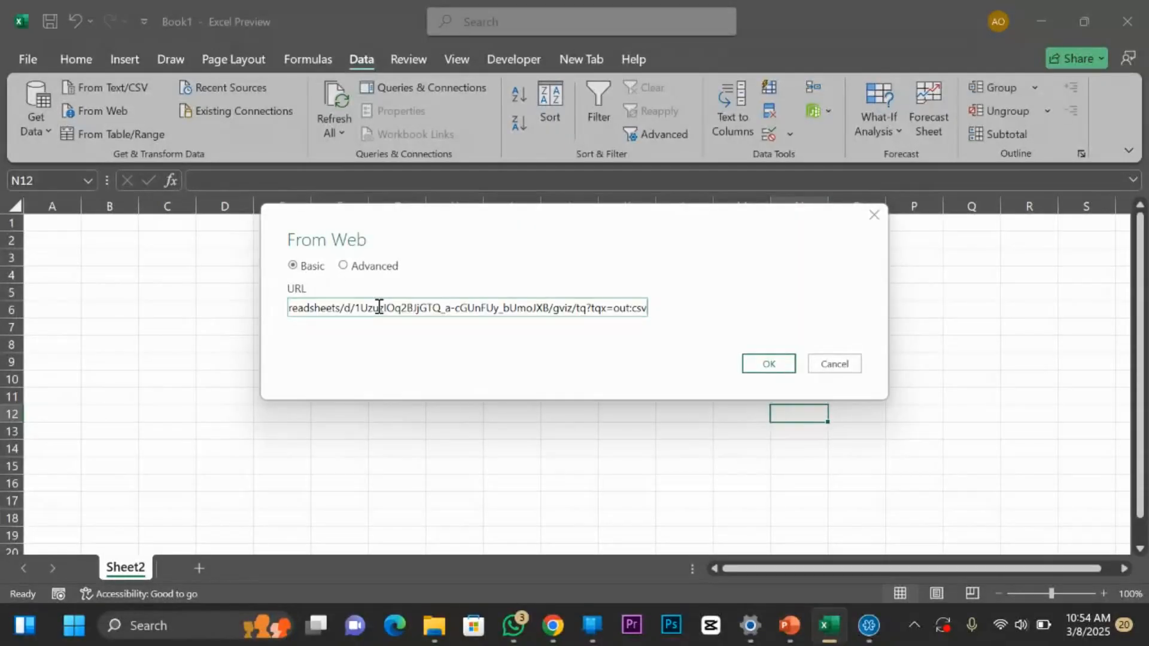
click(768, 363)
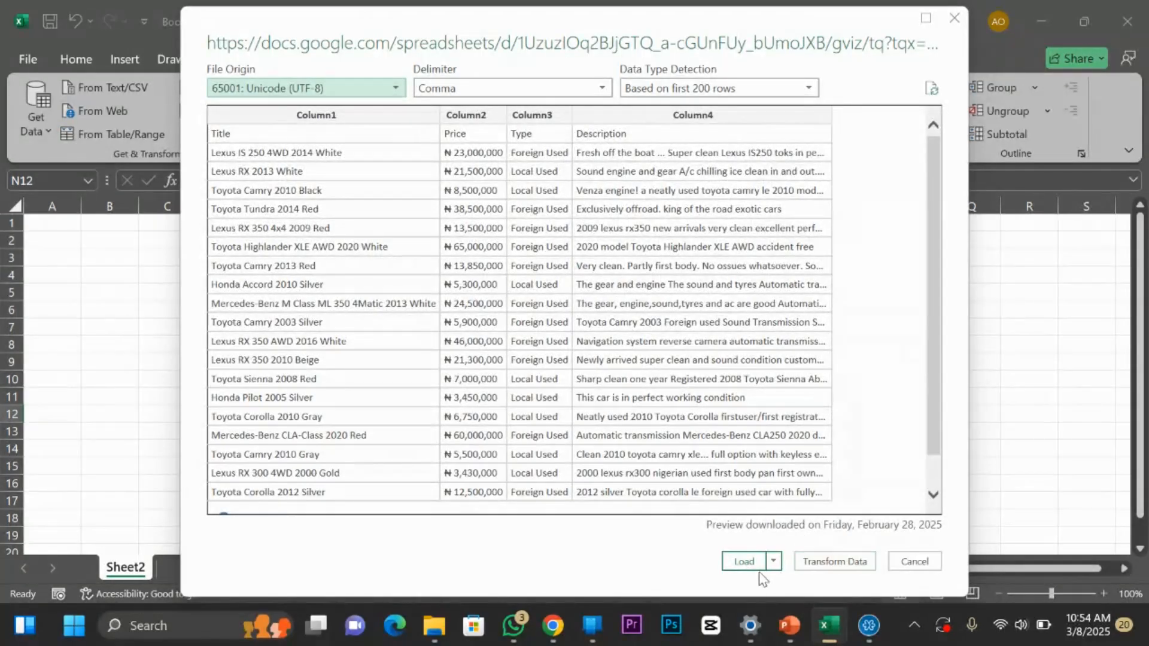
click(744, 562)
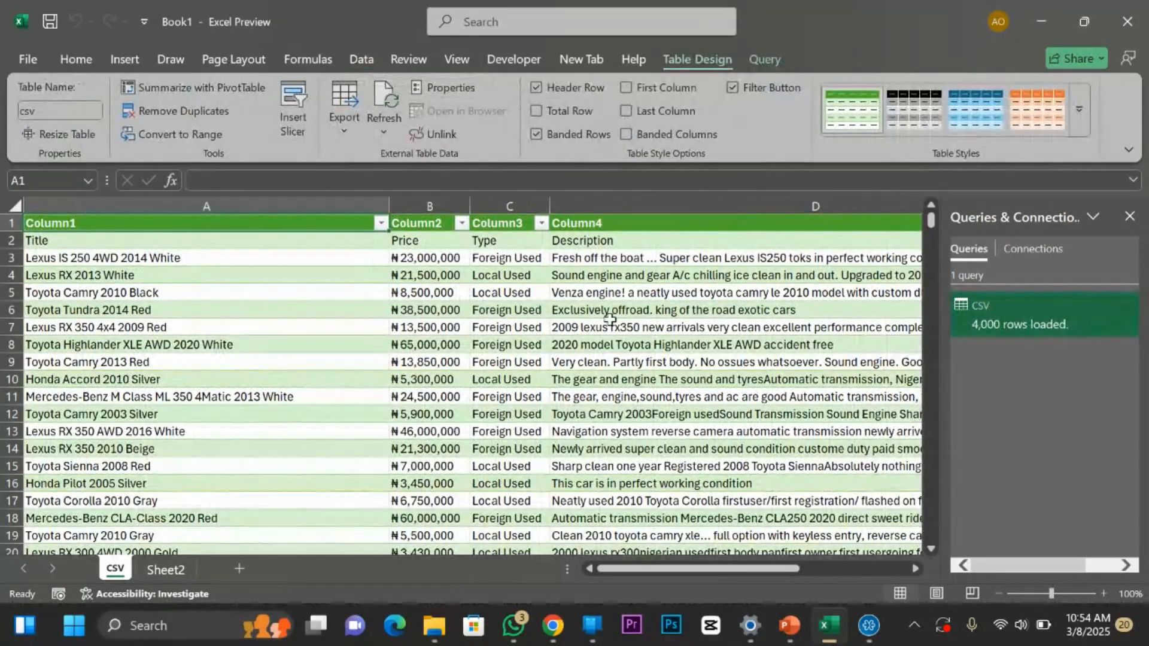
click(639, 294)
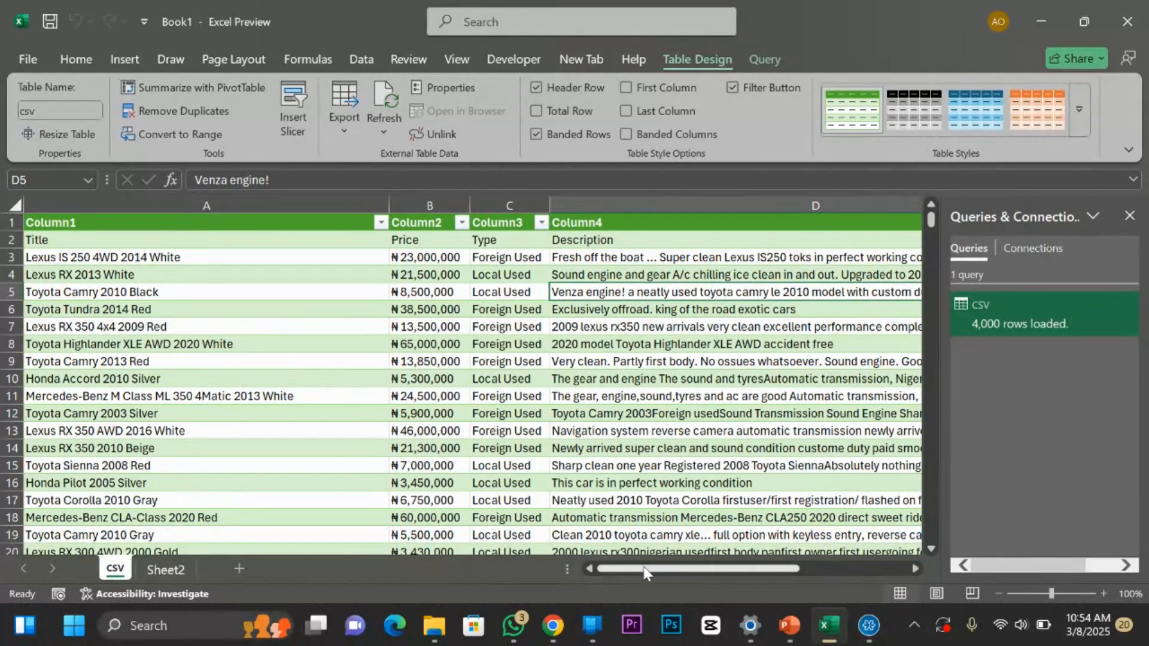
Close Book1 without saving its changes and minimize the Downloads folder window.
drag(644, 571, 644, 569)
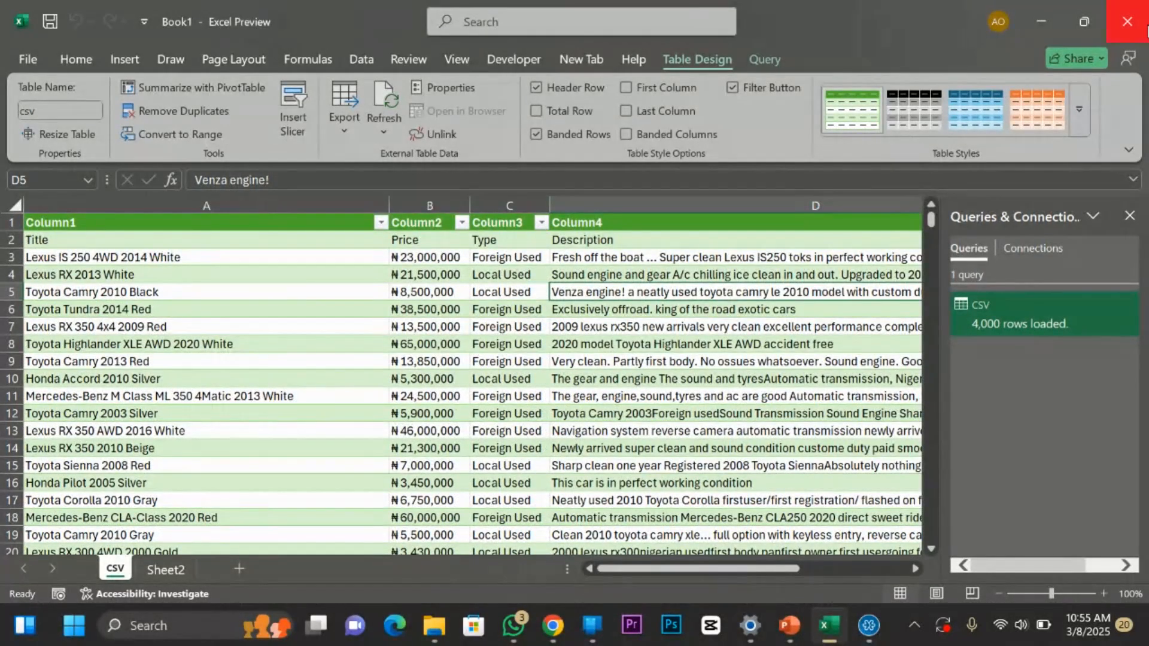
click(1127, 21)
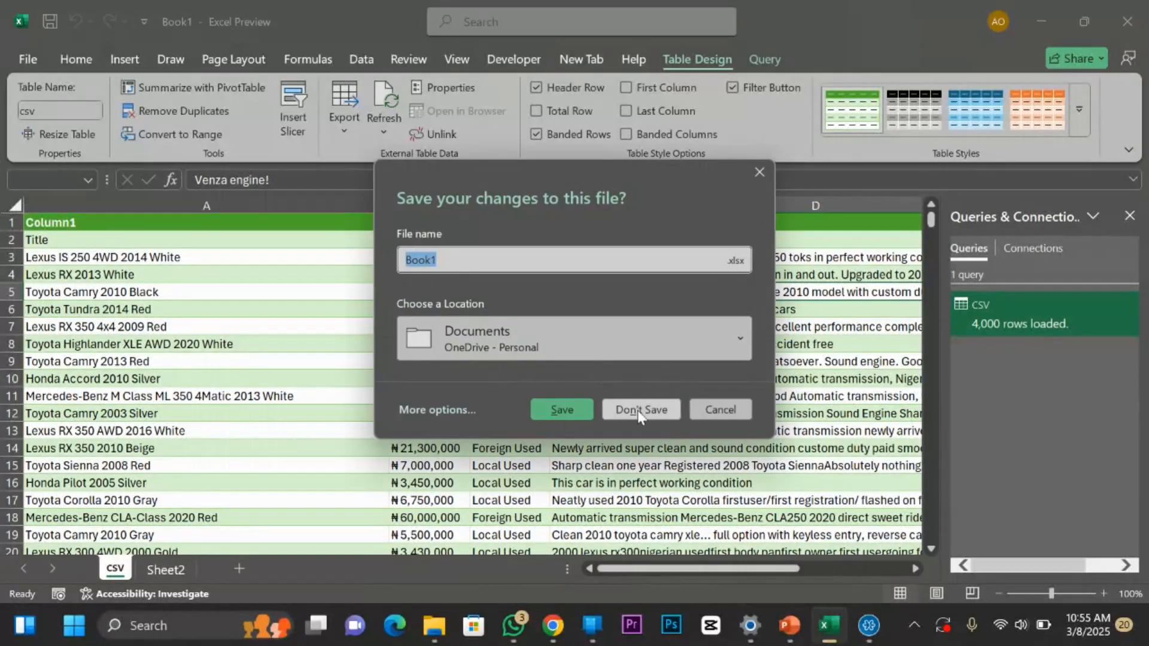
click(635, 407)
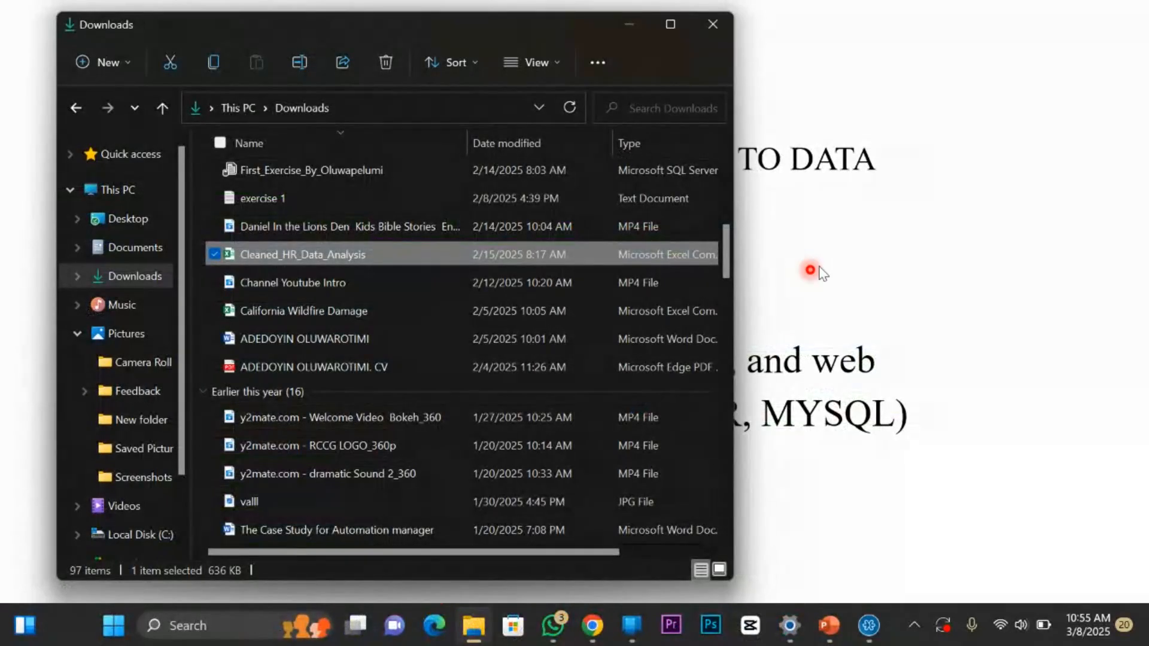
click(629, 27)
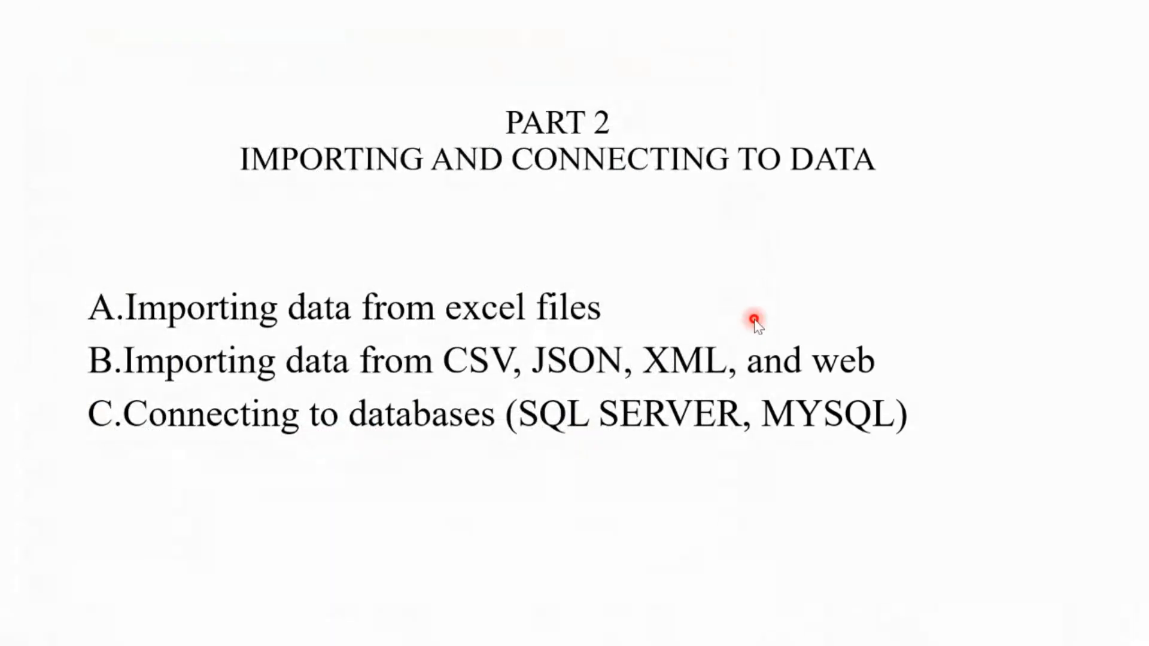
Search the system for ssms and launch SQL Server Management Studio 20.
key(super)
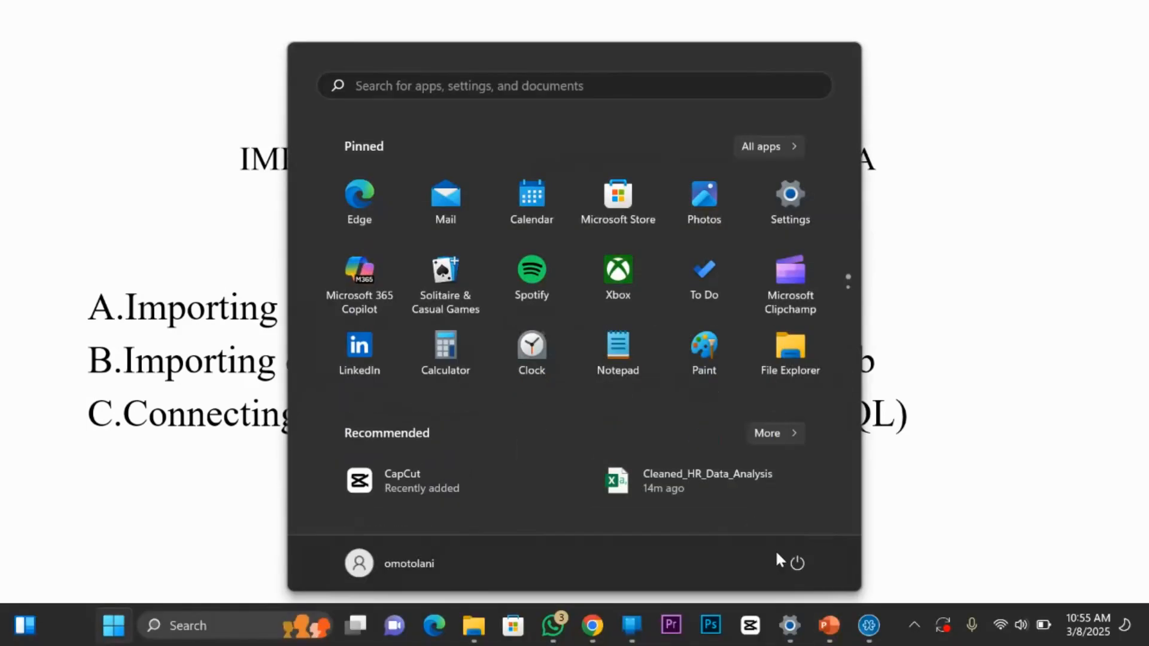
click(228, 629)
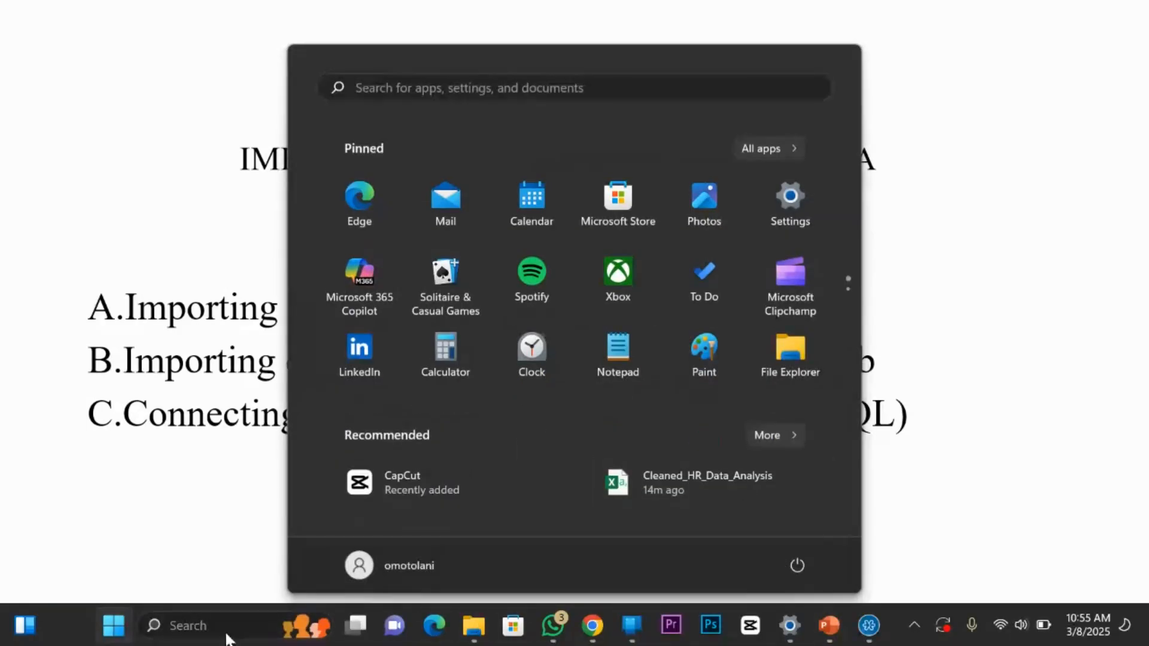
text(sm)
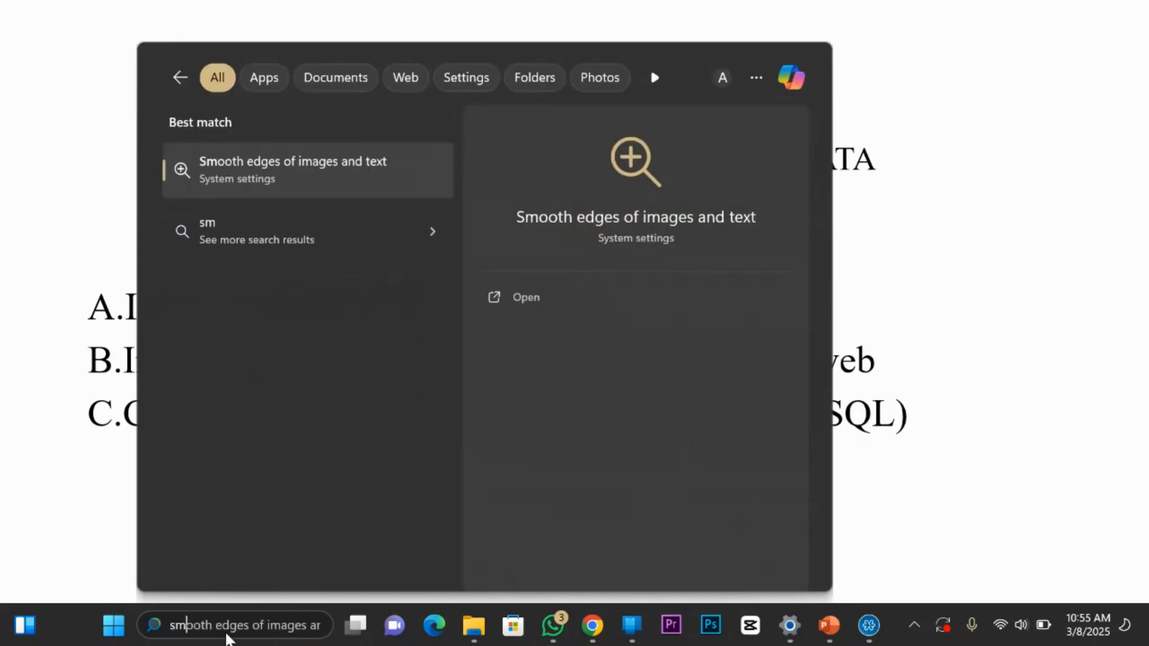
key(BackSpace)
key(BackSpace)
text(sms)
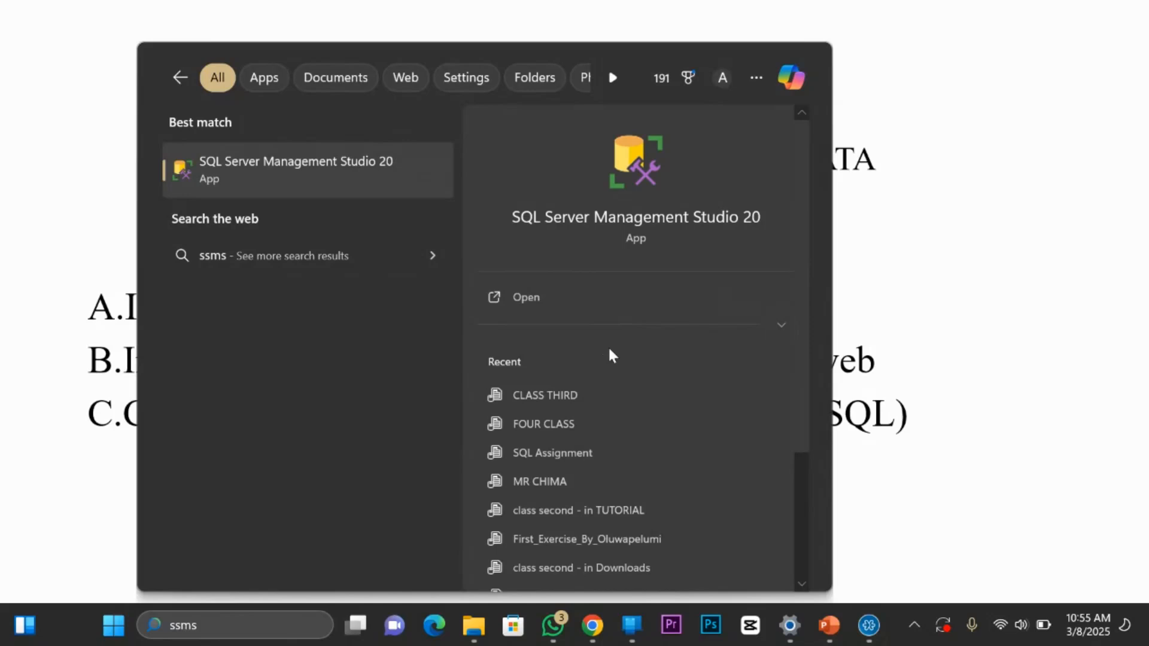
key(Return)
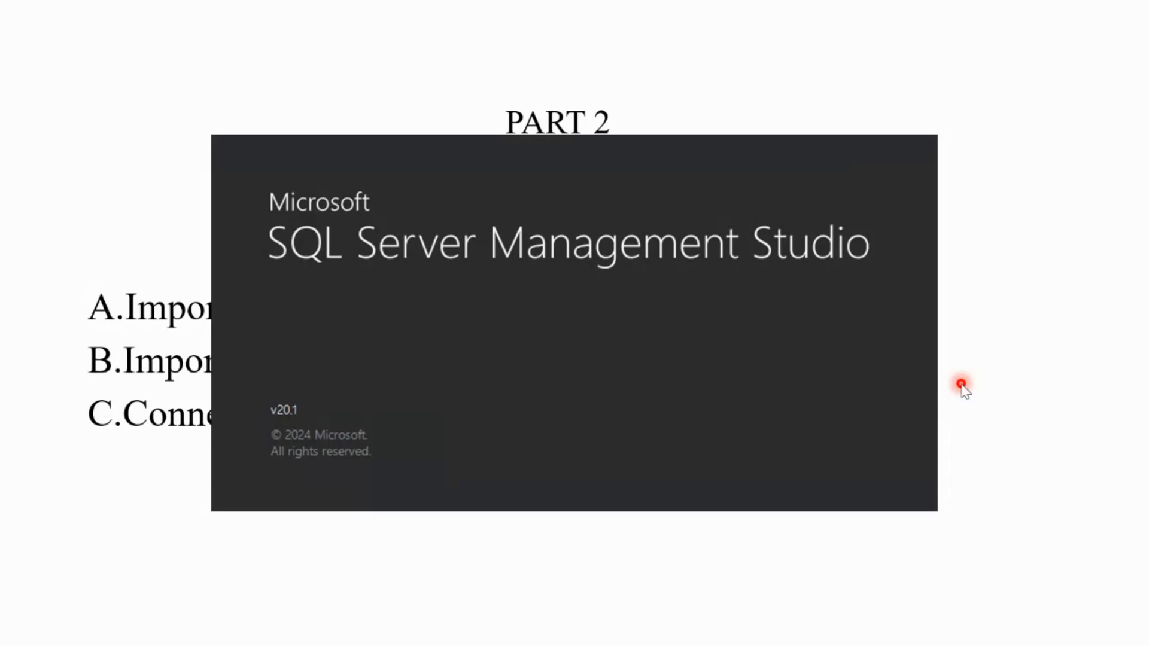
key(super)
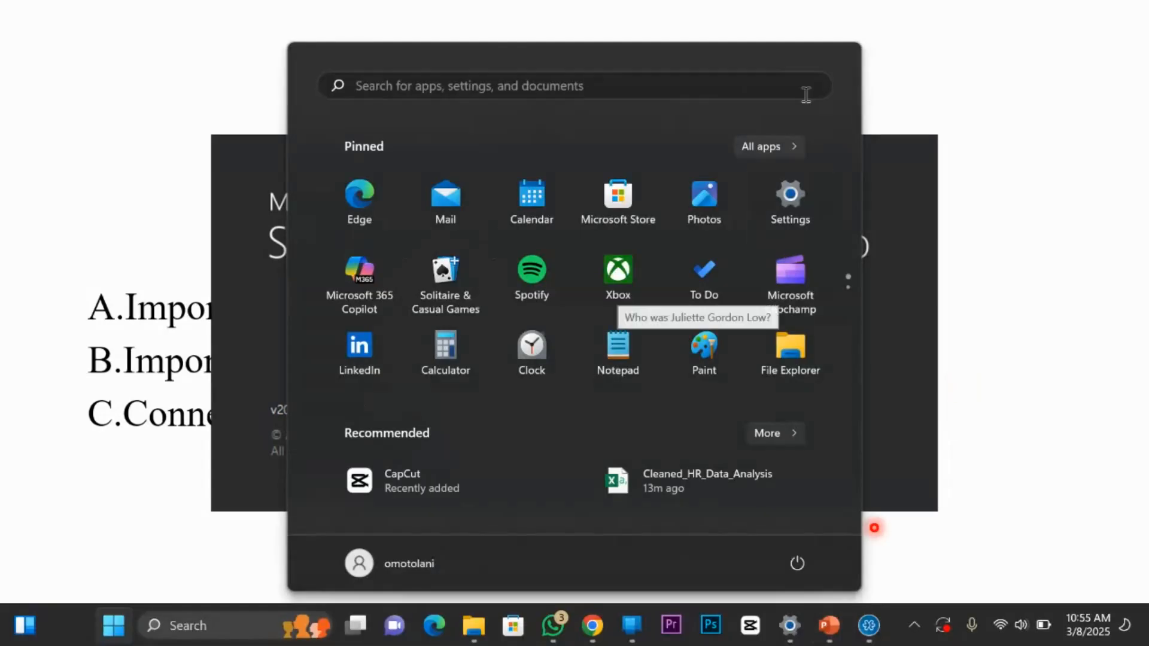
click(1007, 388)
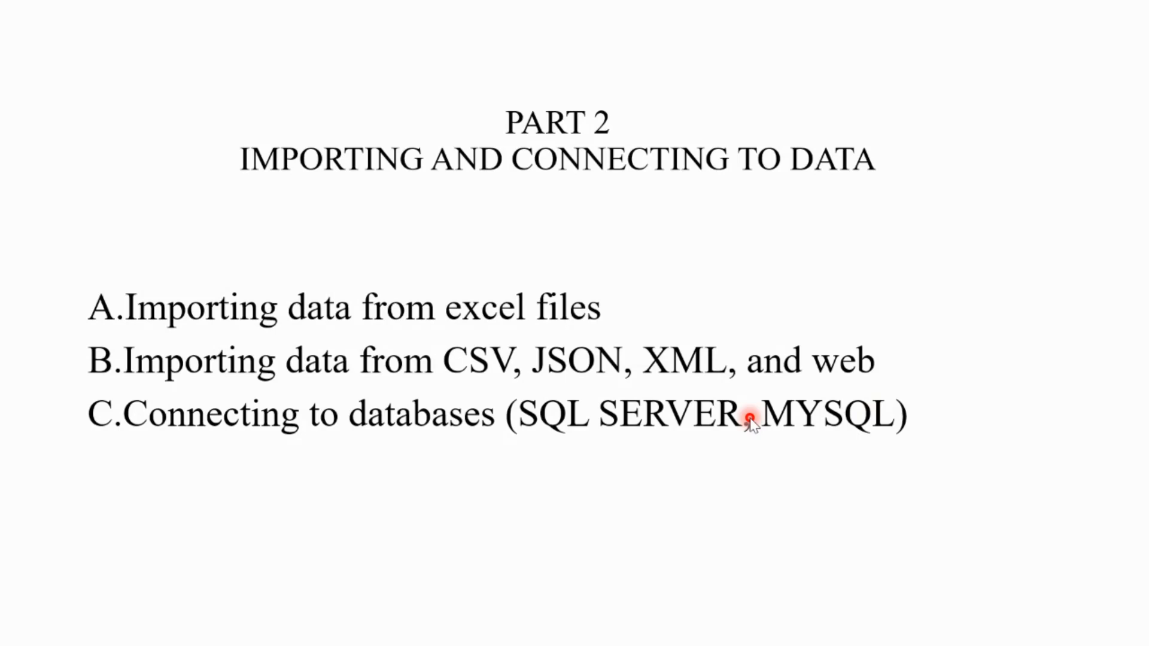
key(super)
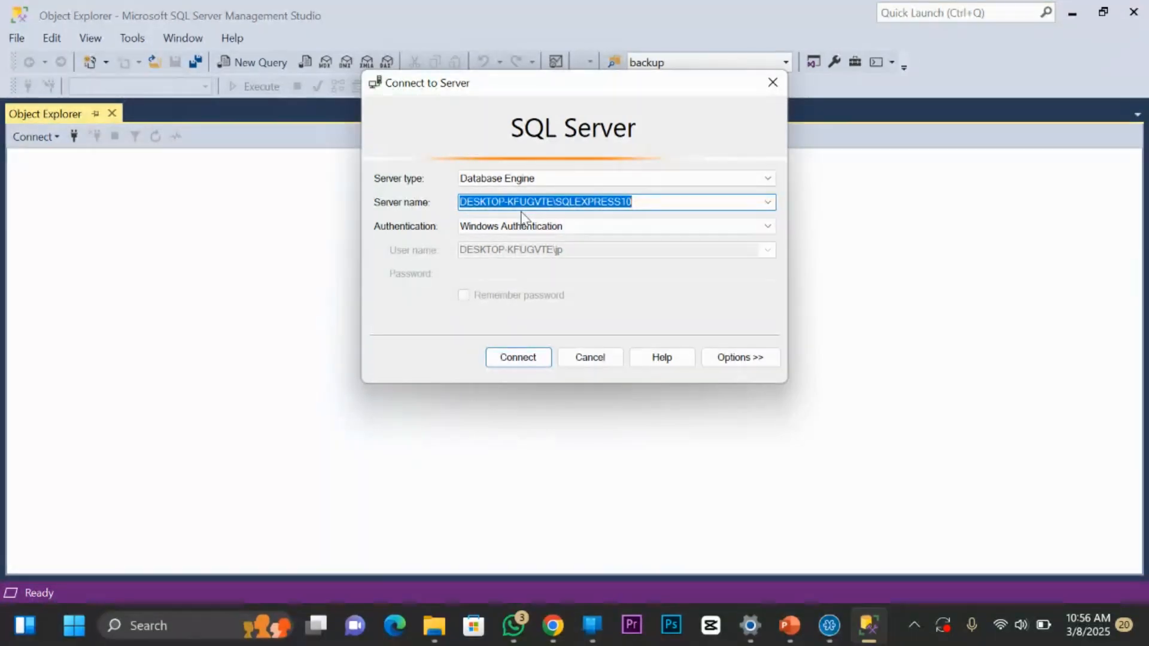
Copy the full server name DESKTOP-KFUGVTE\SQLEXPRESS10 from the Connect to Server dialog.
double_click(572, 201)
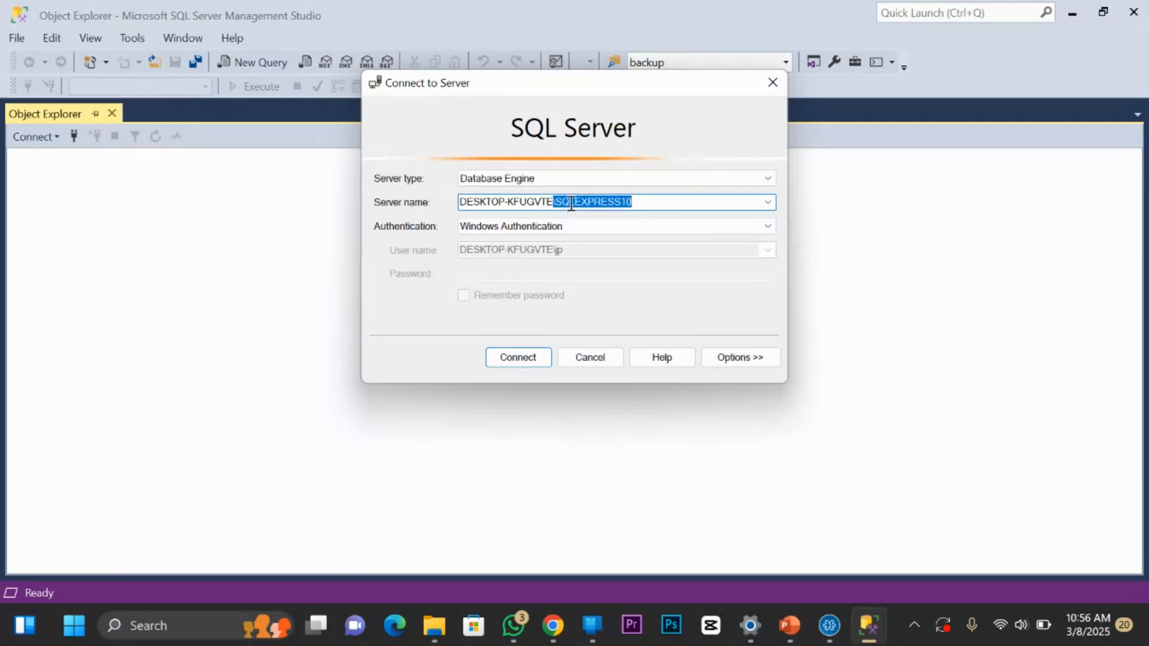
click(622, 201)
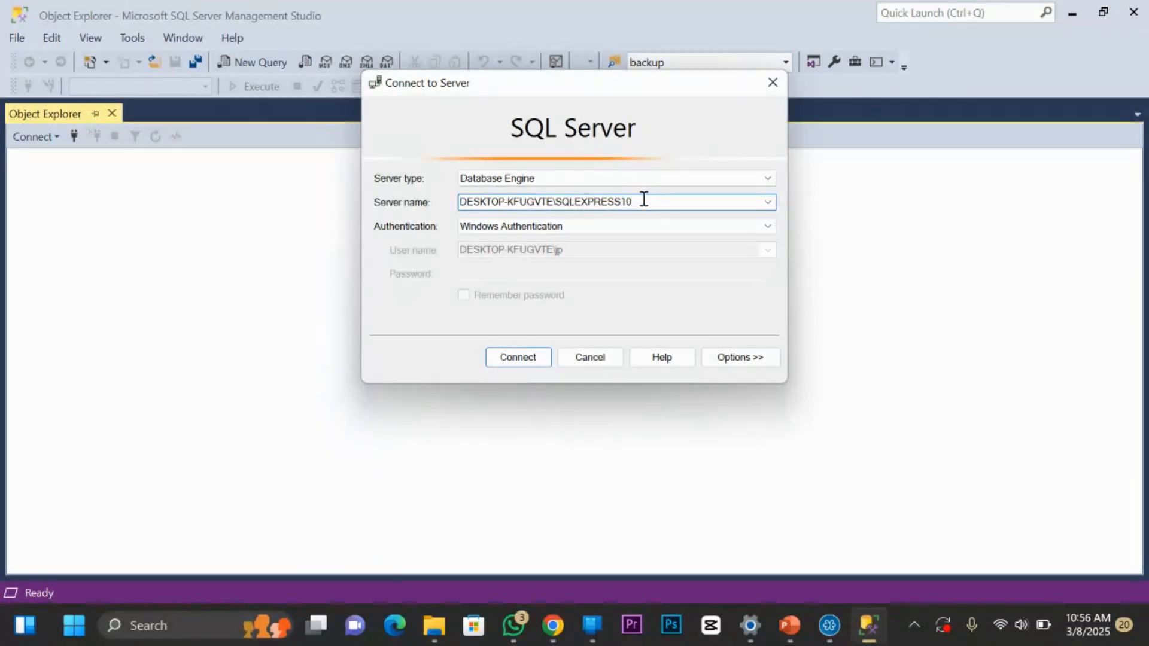
drag(643, 200, 458, 203)
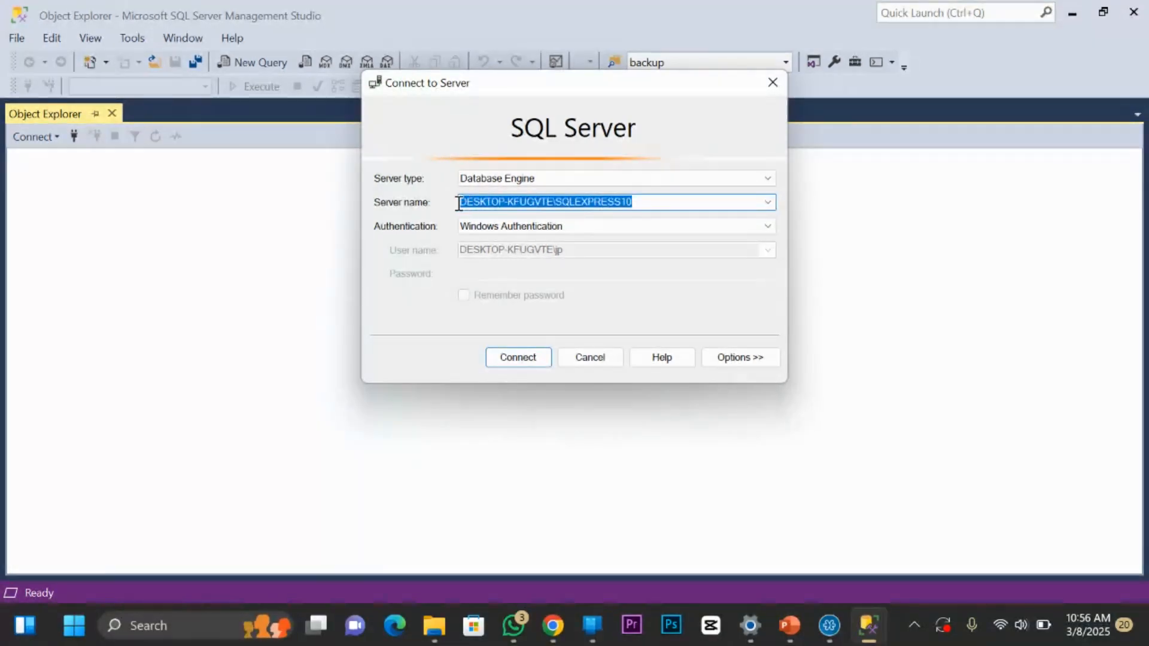
right_click(520, 204)
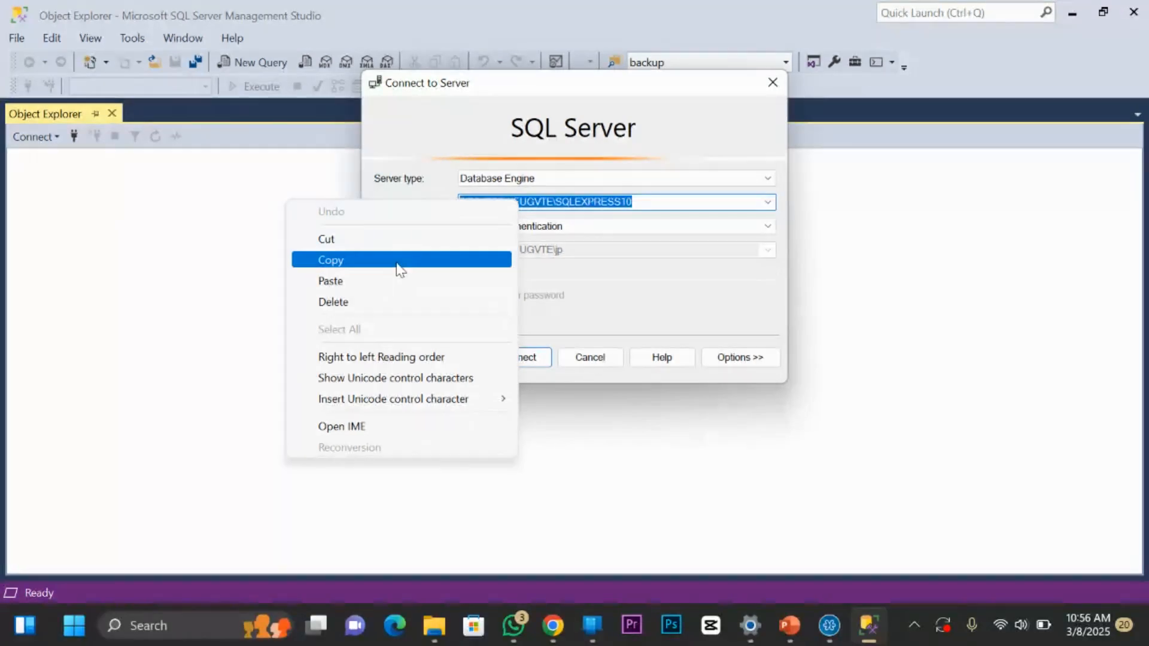
click(397, 260)
Connect to the Database Engine with Windows Authentication and expand its Databases folder, minimizing SQL Server Management Studio when done.
click(518, 357)
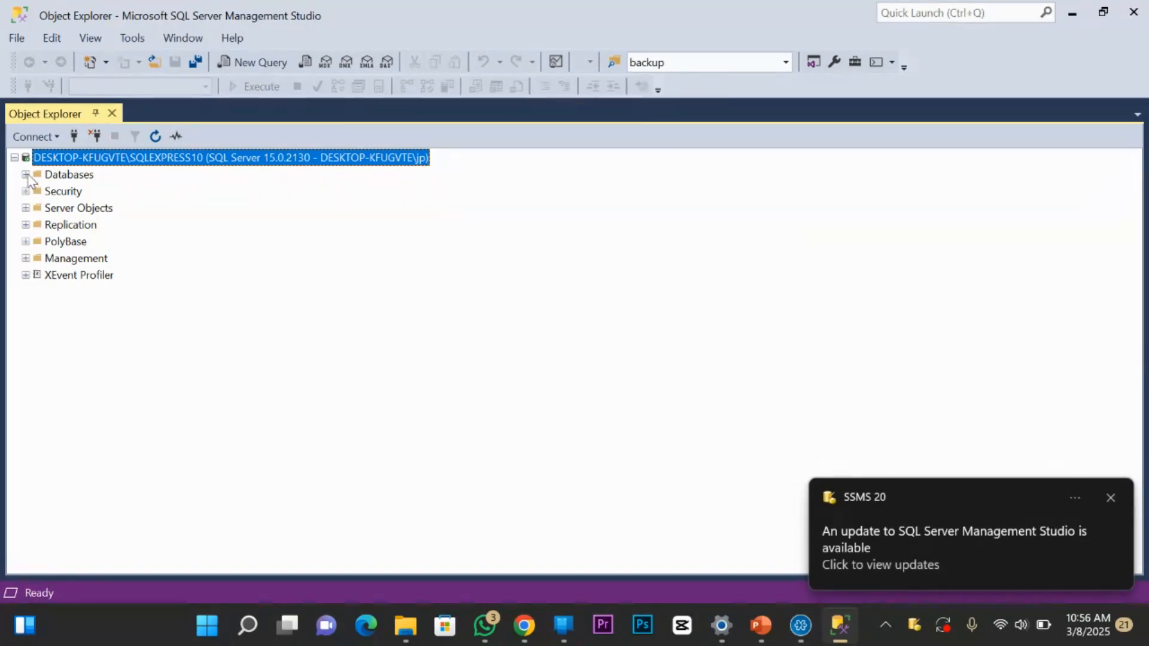
click(26, 175)
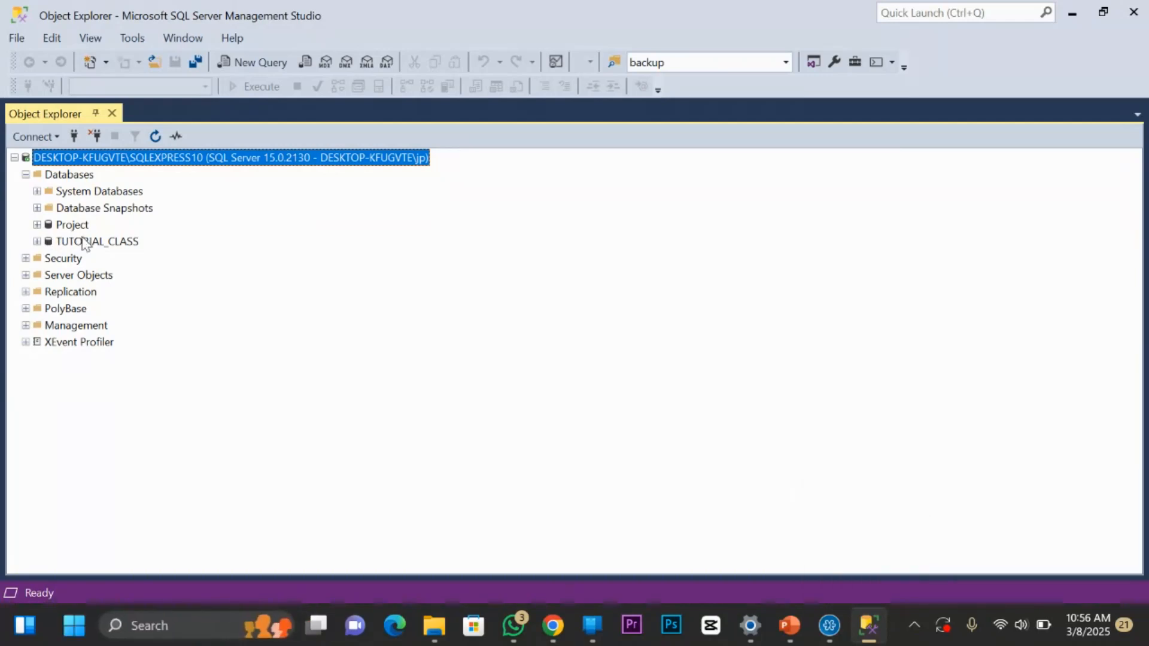
click(1071, 14)
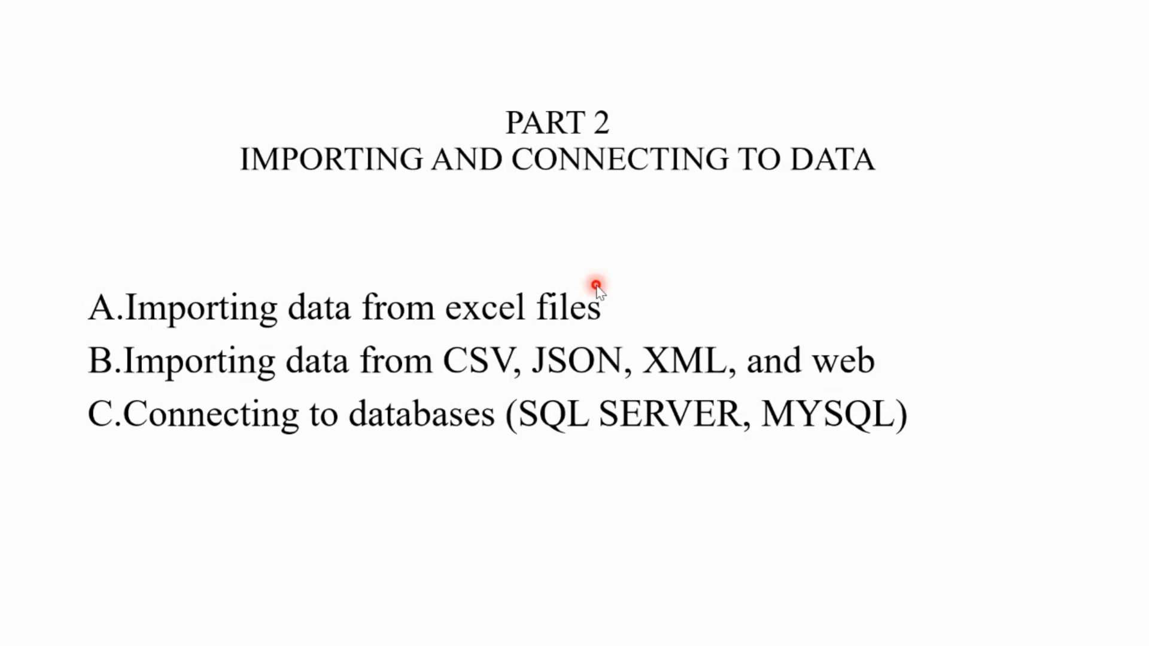
Search for and open Excel, maximize its window and create a blank workbook.
key(super)
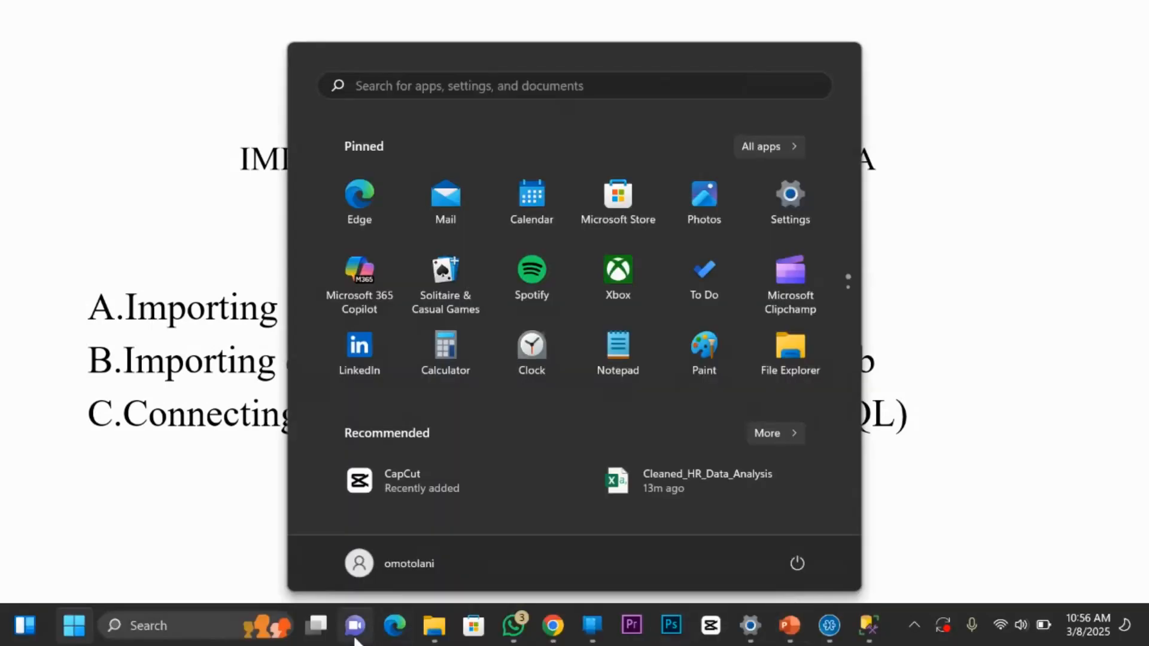
click(179, 628)
text(excel)
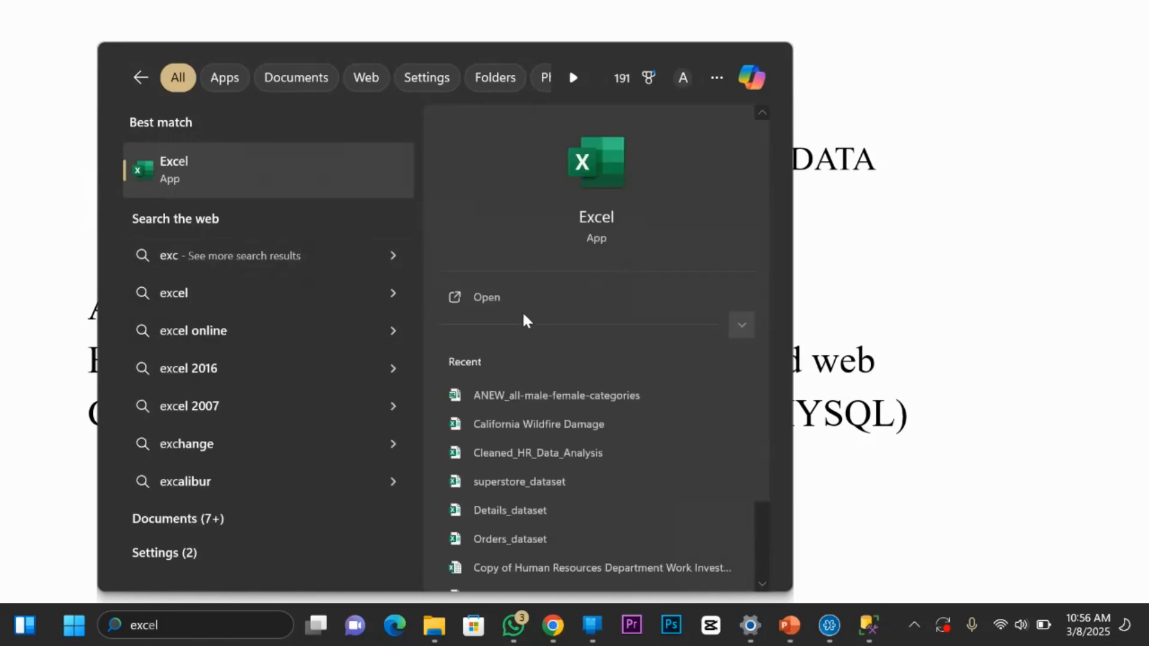
click(693, 298)
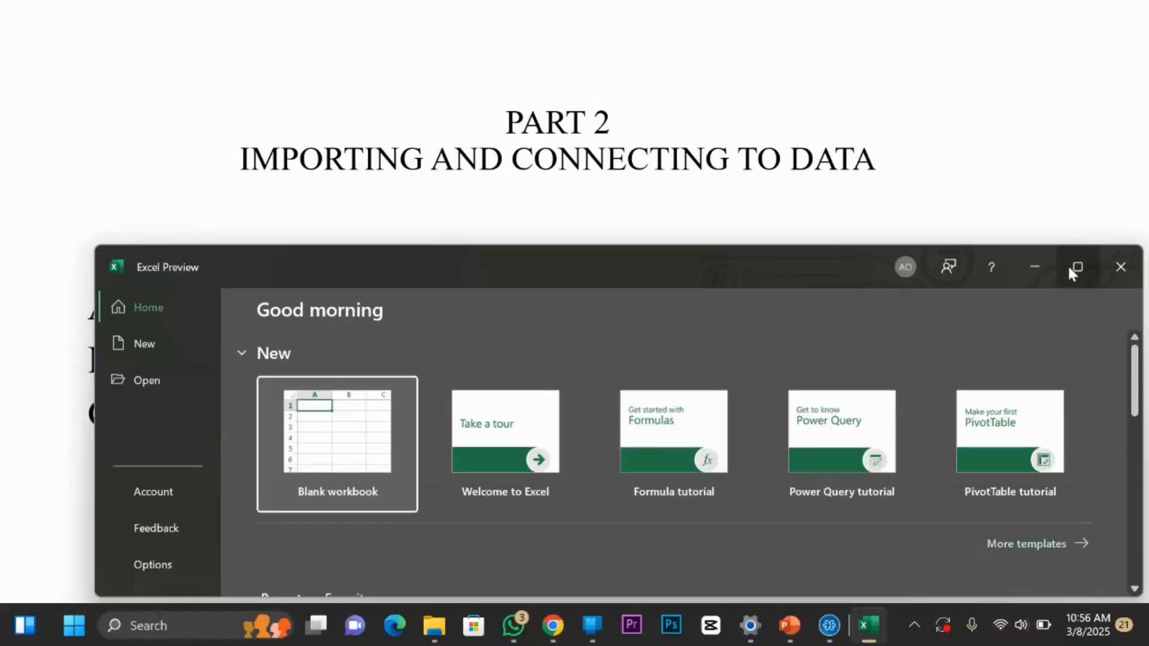
click(1067, 265)
click(171, 160)
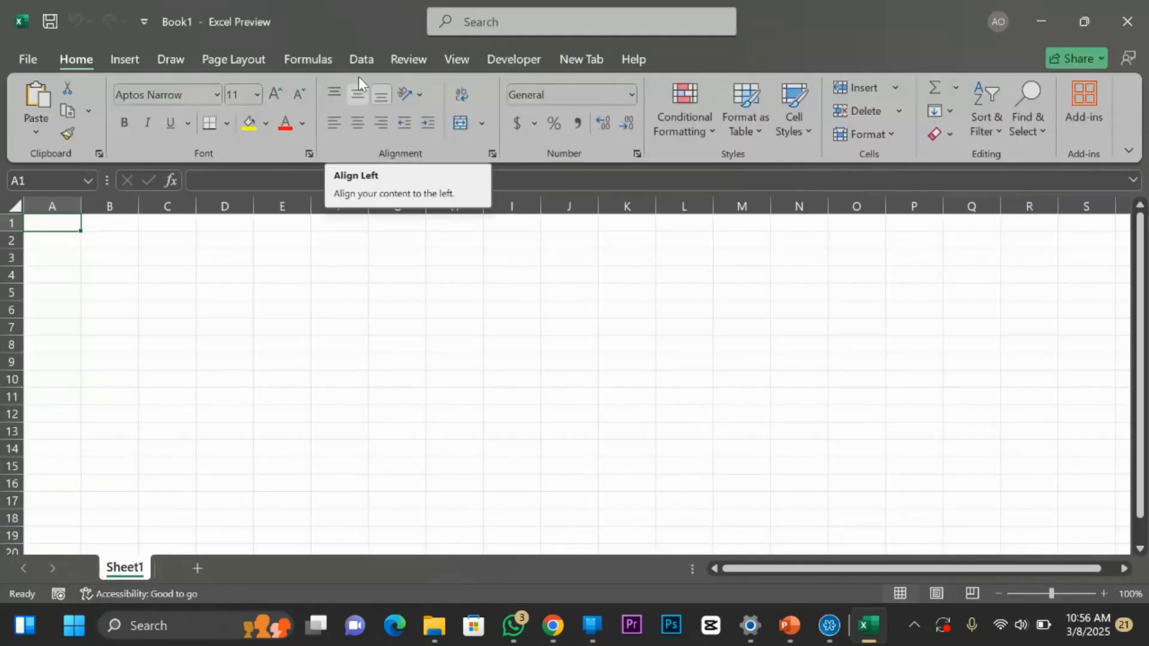
Start an import from the SQL Server database server DESKTOP-KFUGVTE\SQLEXPRESS10 without naming a database, and cancel it at the Navigator.
click(361, 57)
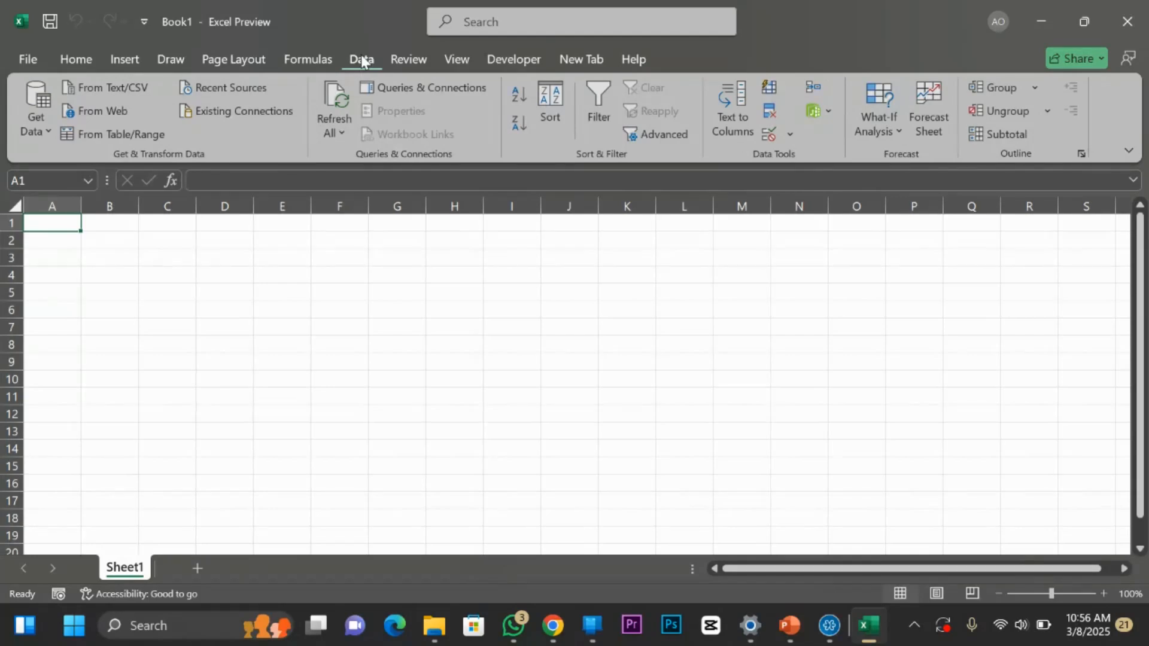
click(50, 133)
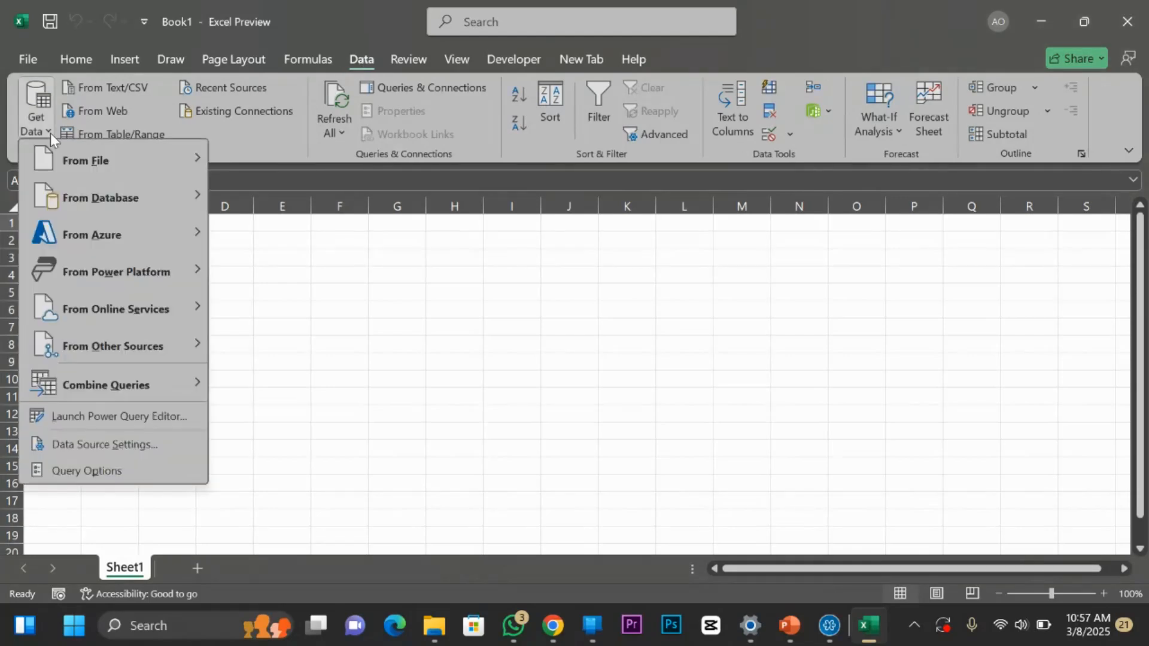
mouse_move(124, 197)
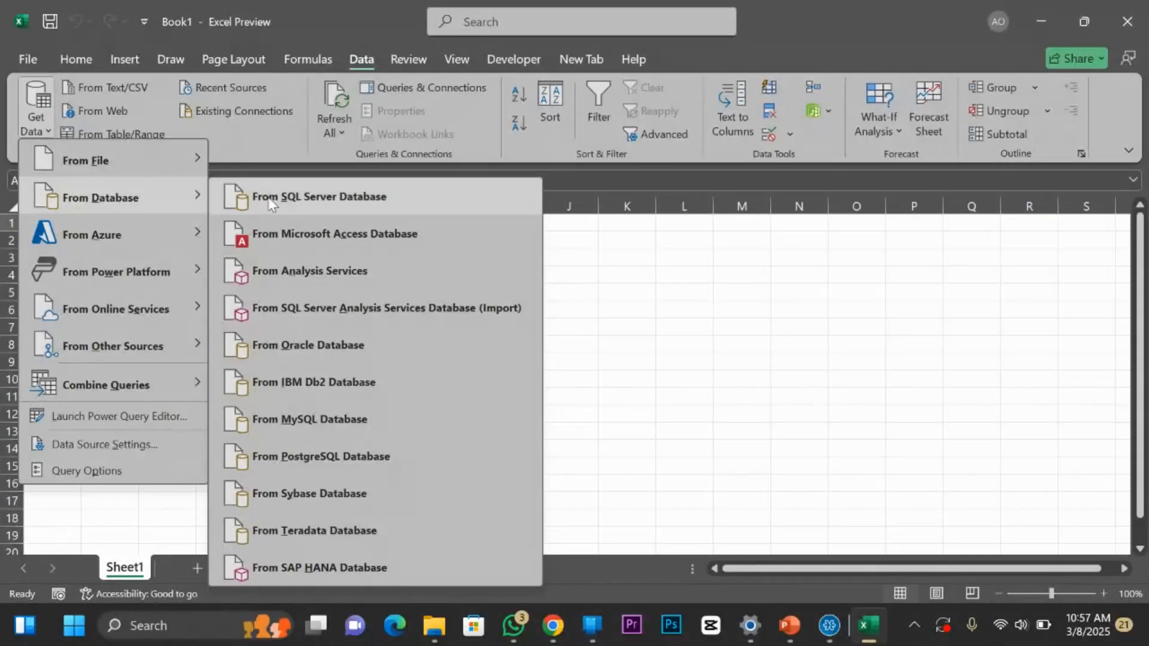
click(332, 201)
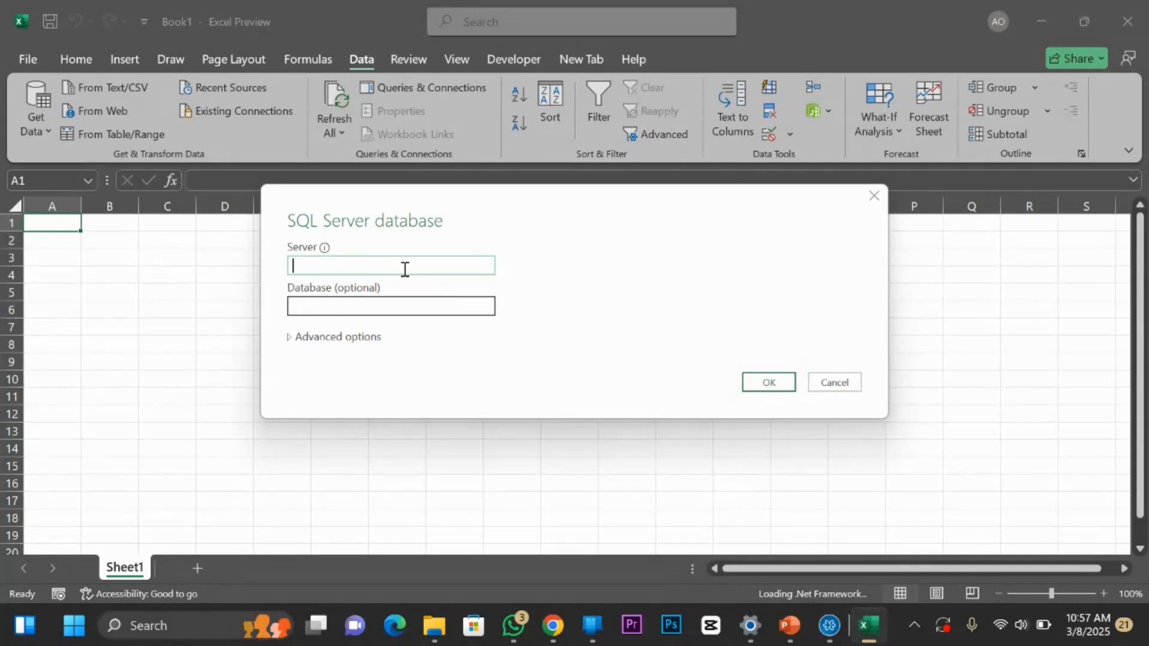
key(ctrl+v)
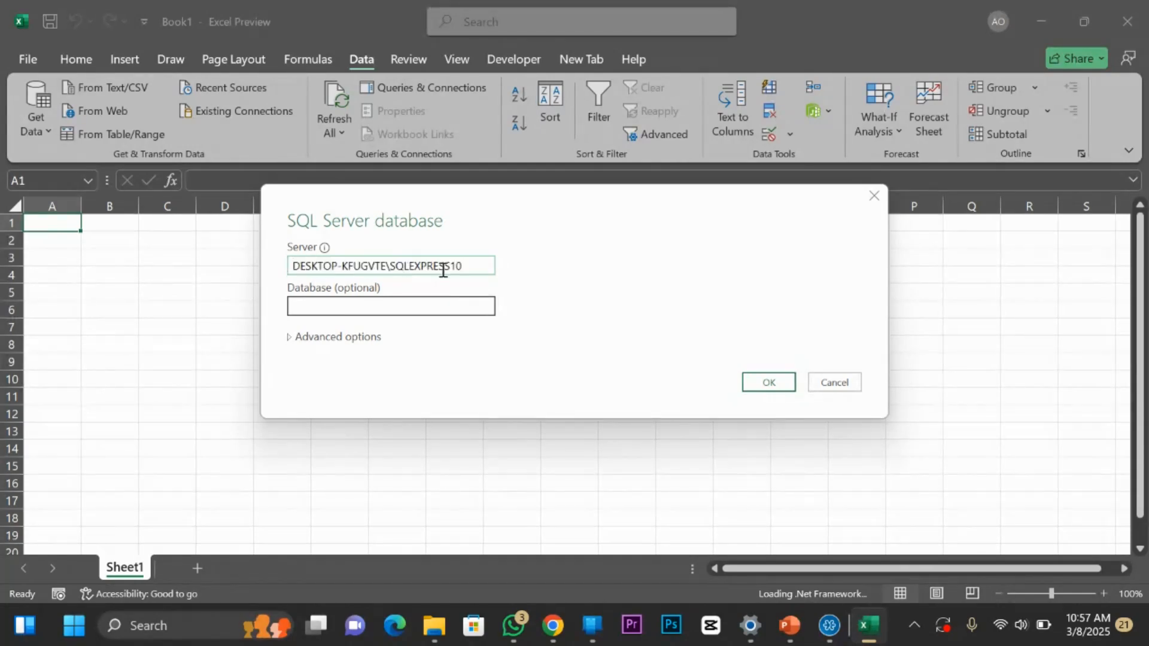
click(768, 382)
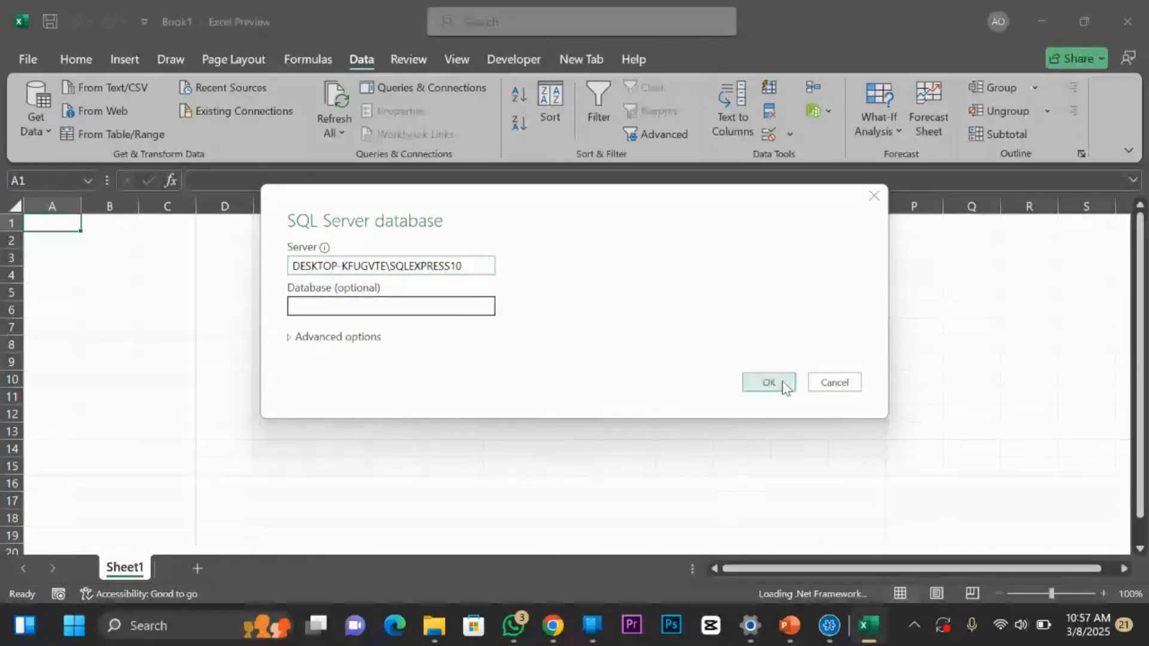
right_click(753, 628)
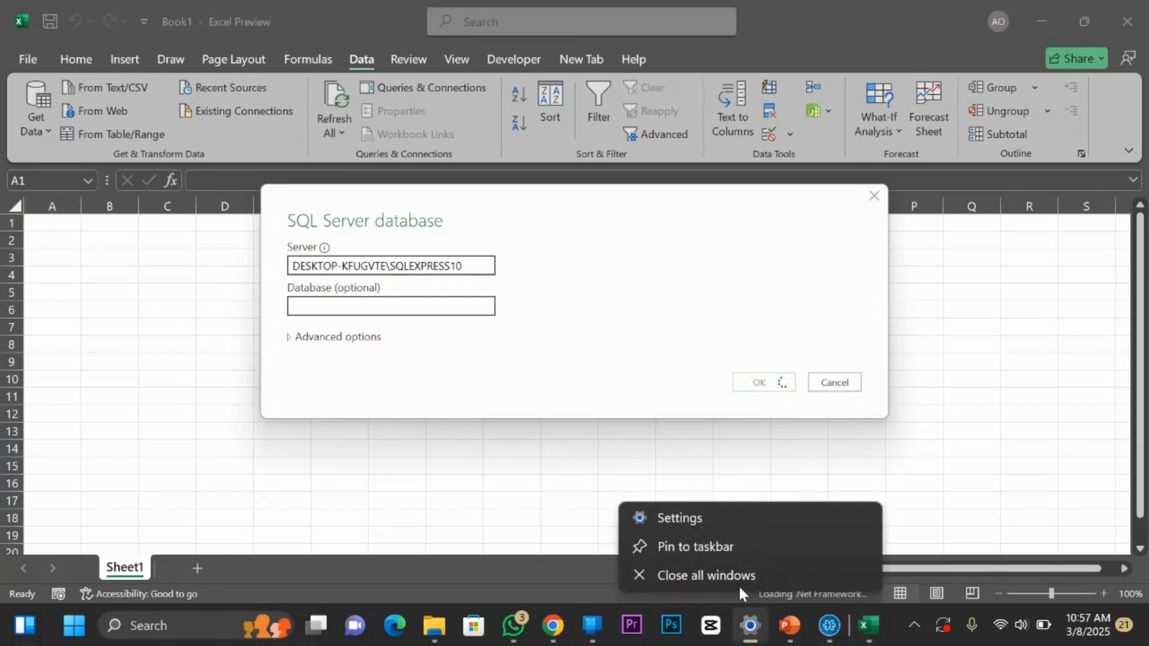
click(722, 578)
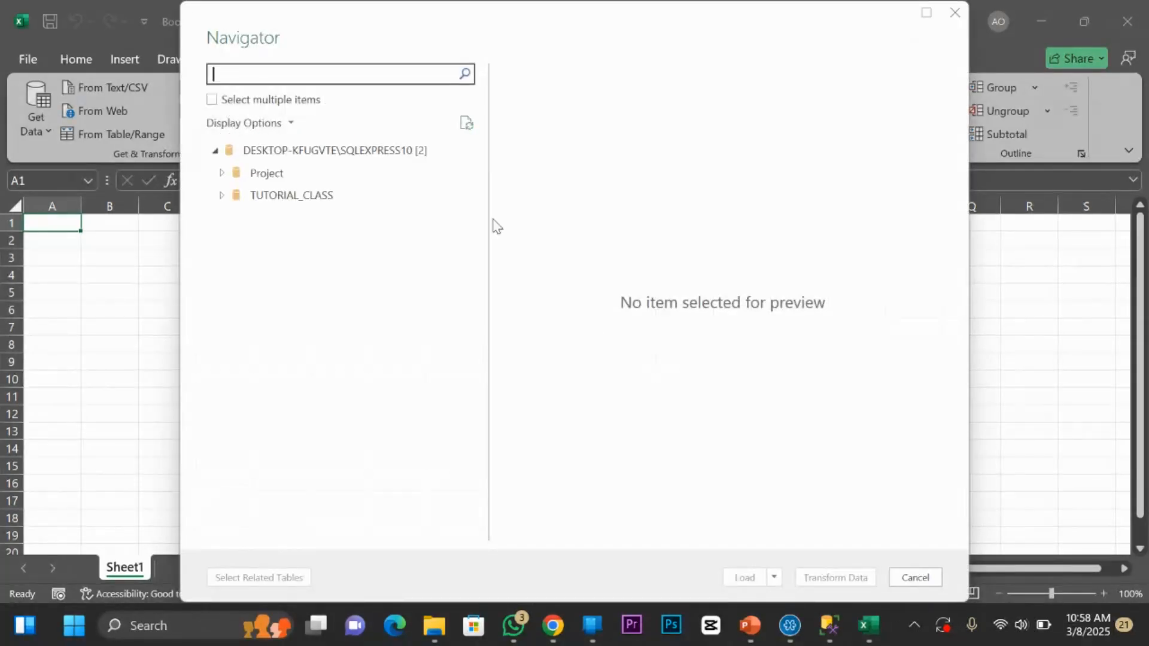
click(899, 575)
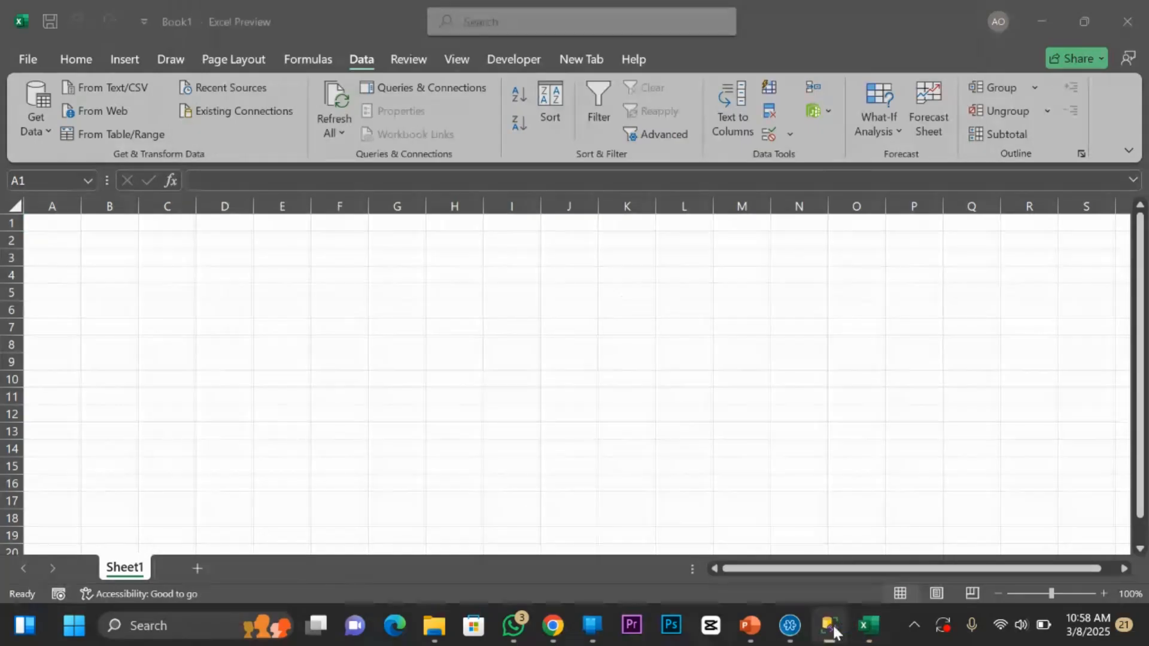
Switch to SQL Server Management Studio and disconnect Object Explorer from the DESKTOP-KFUGVTE\SQLEXPRESS10 server.
click(830, 626)
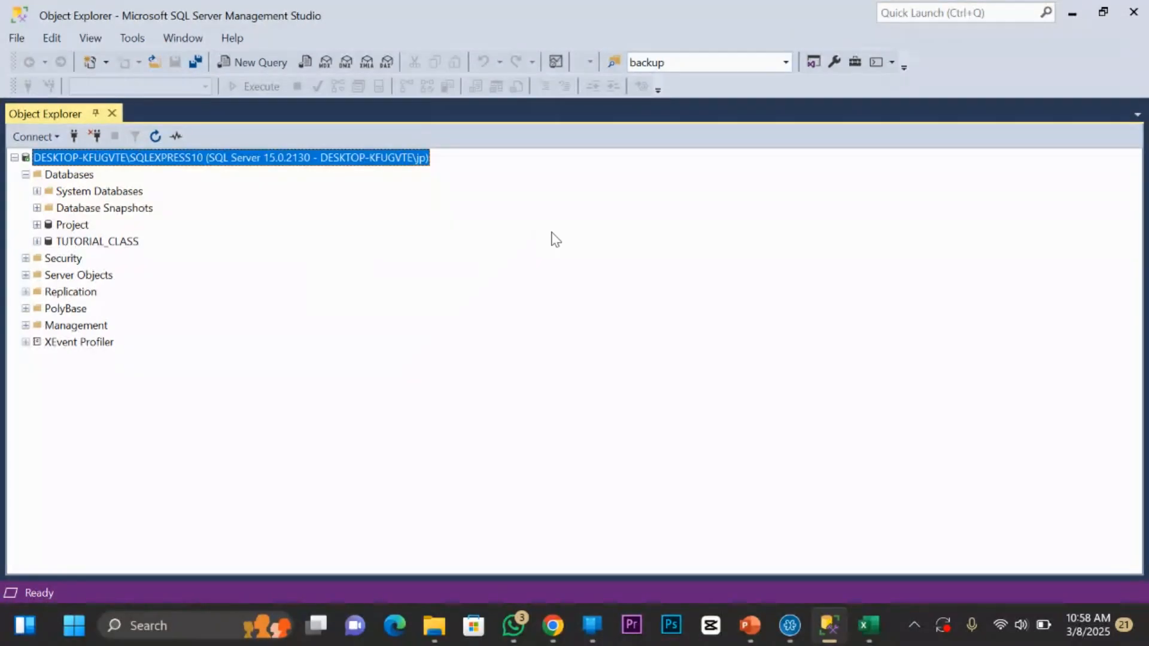
click(48, 136)
click(96, 135)
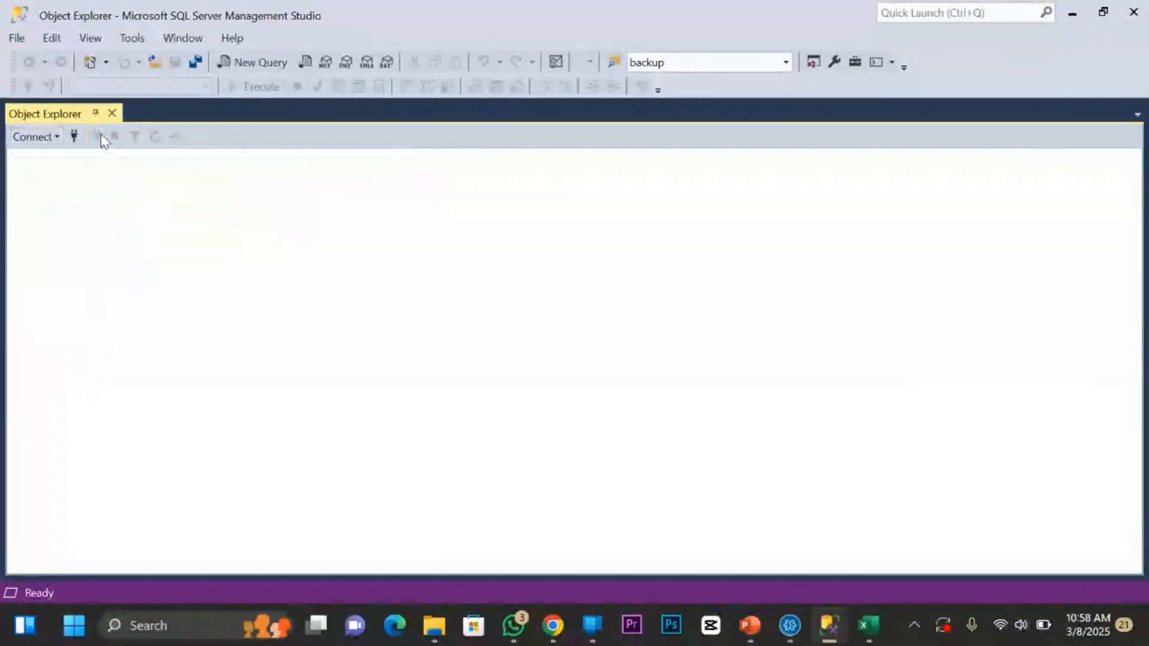
Open the Connect to Server dialog and copy the full server name DESKTOP-KFUGVTE\SQLEXPRESS10.
click(72, 142)
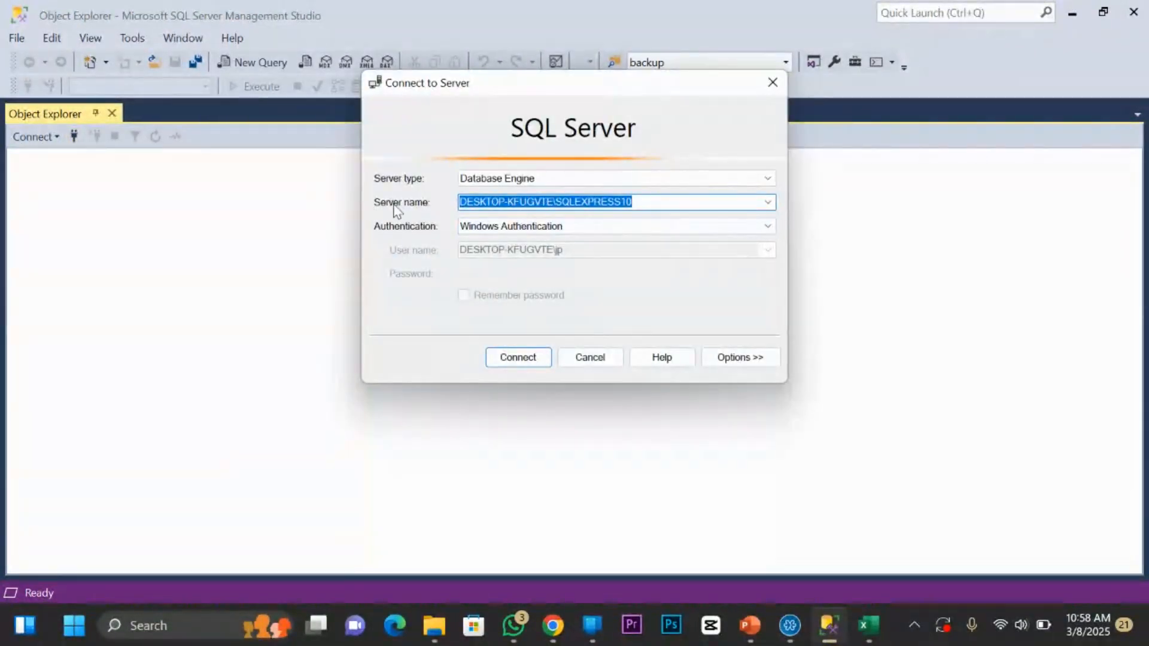
click(529, 202)
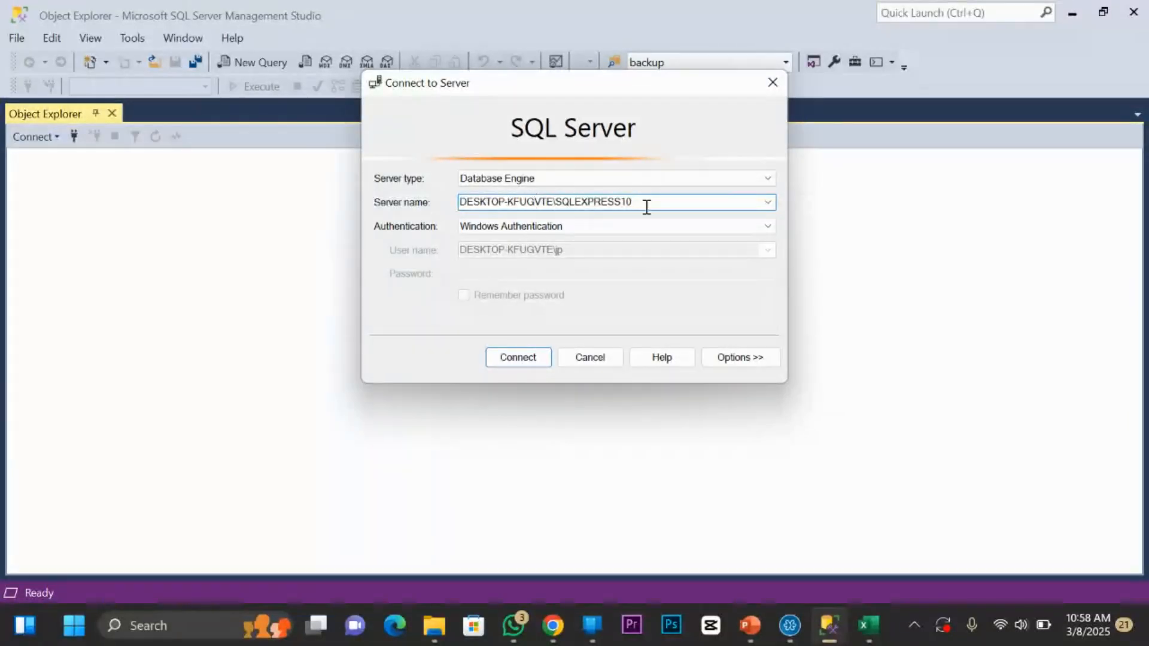
drag(645, 202, 462, 201)
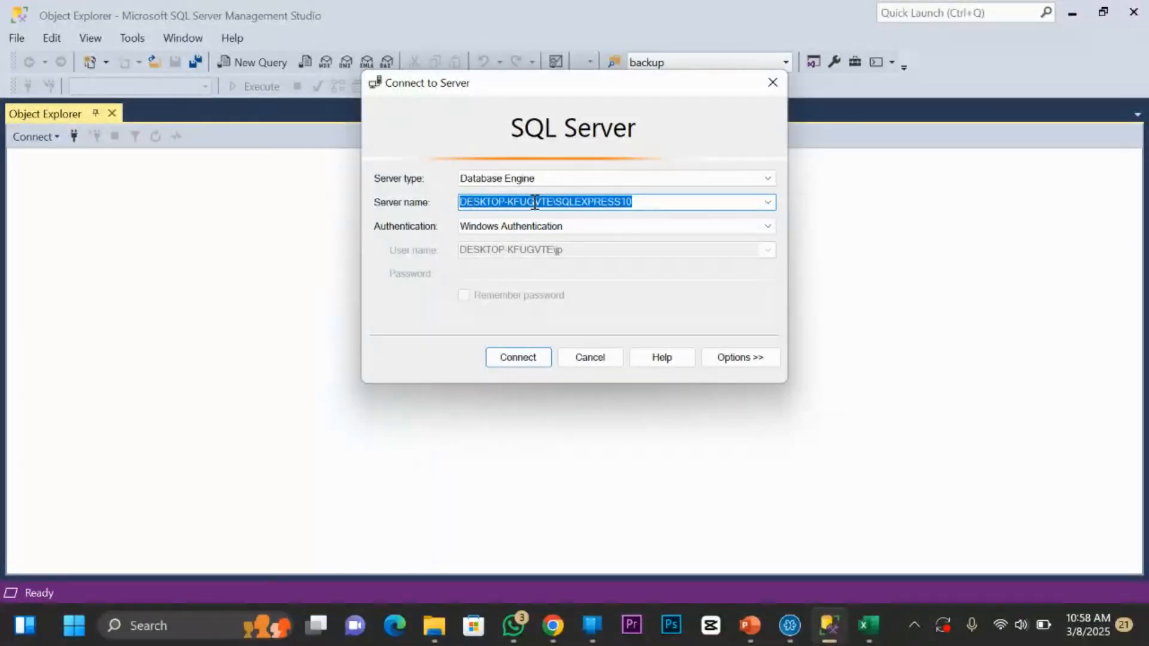
right_click(531, 202)
click(412, 264)
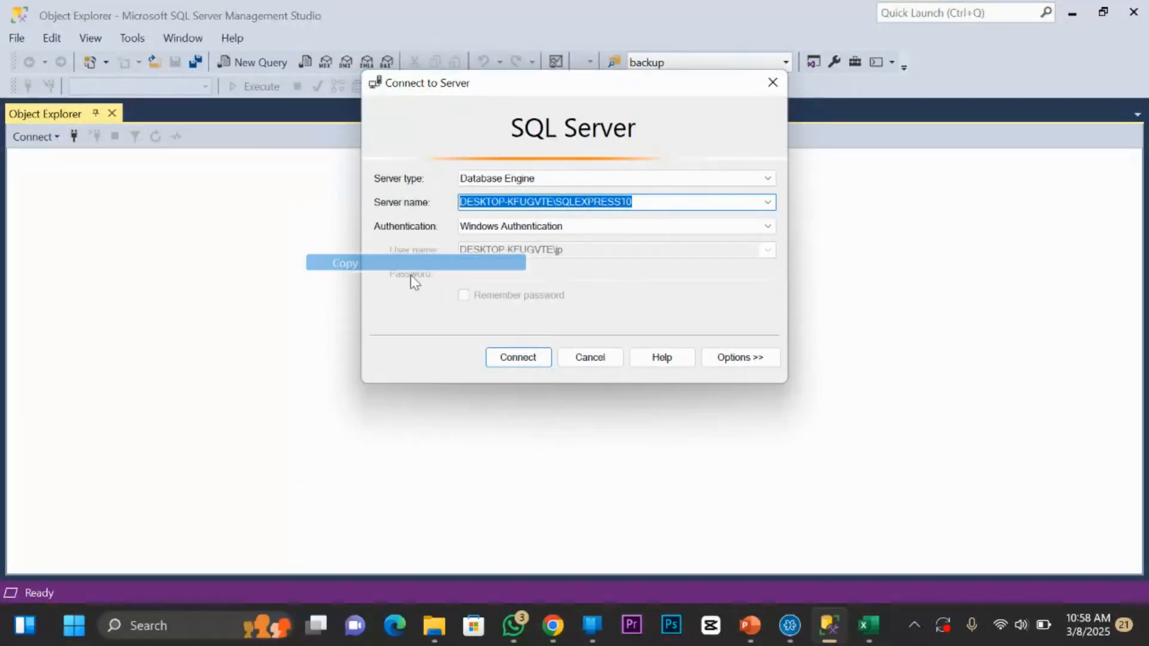
Connect to the Database Engine with Windows Authentication, expand its Databases folder and switch back to the blank Excel workbook.
click(530, 359)
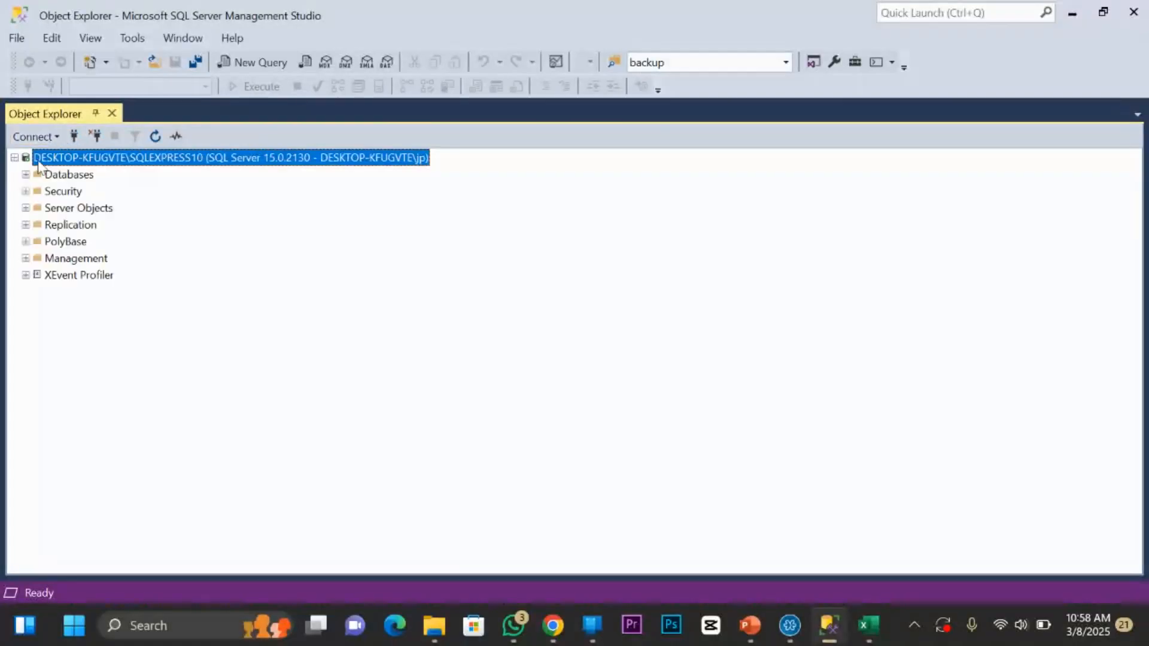
click(25, 175)
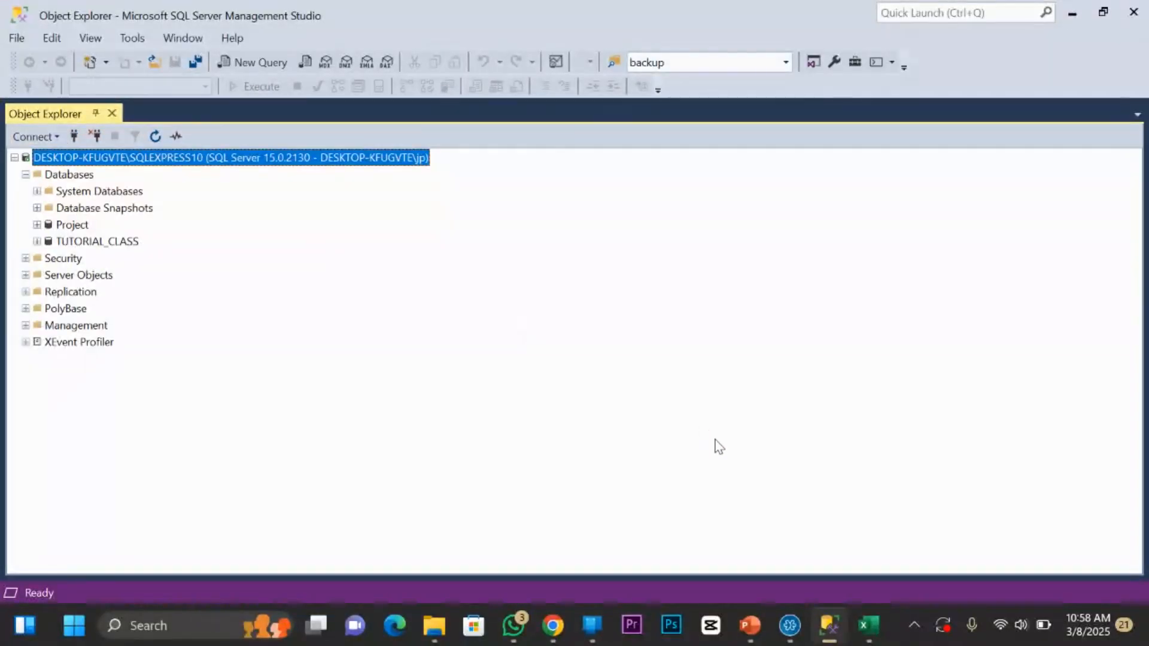
click(878, 627)
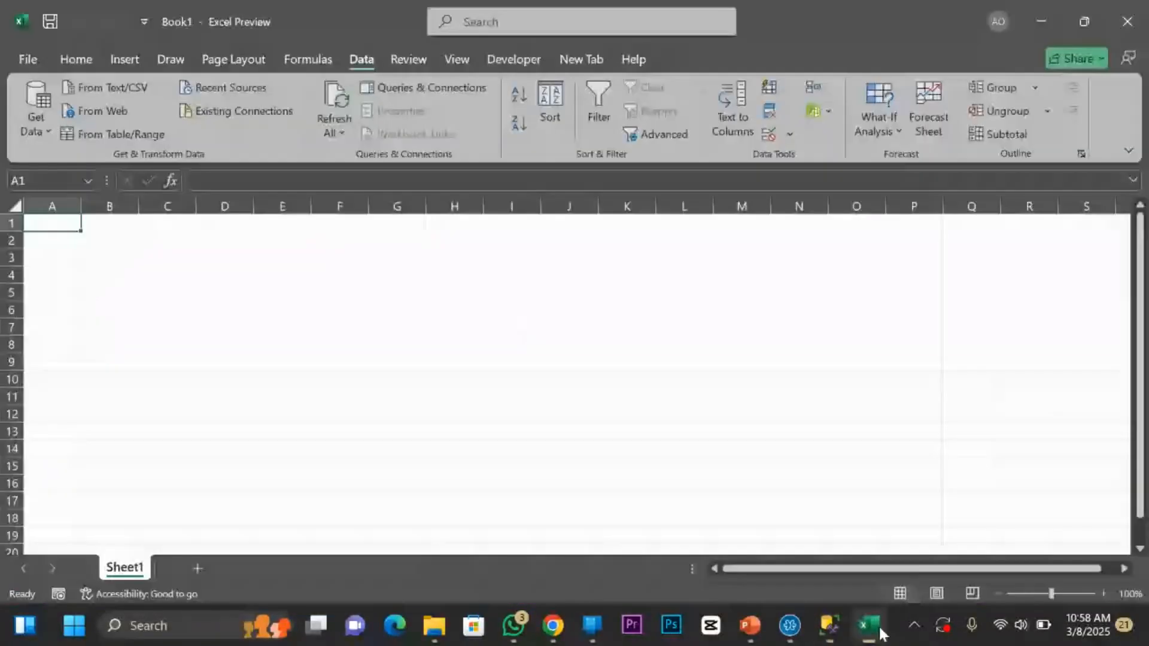
click(453, 292)
click(458, 380)
click(684, 378)
click(443, 271)
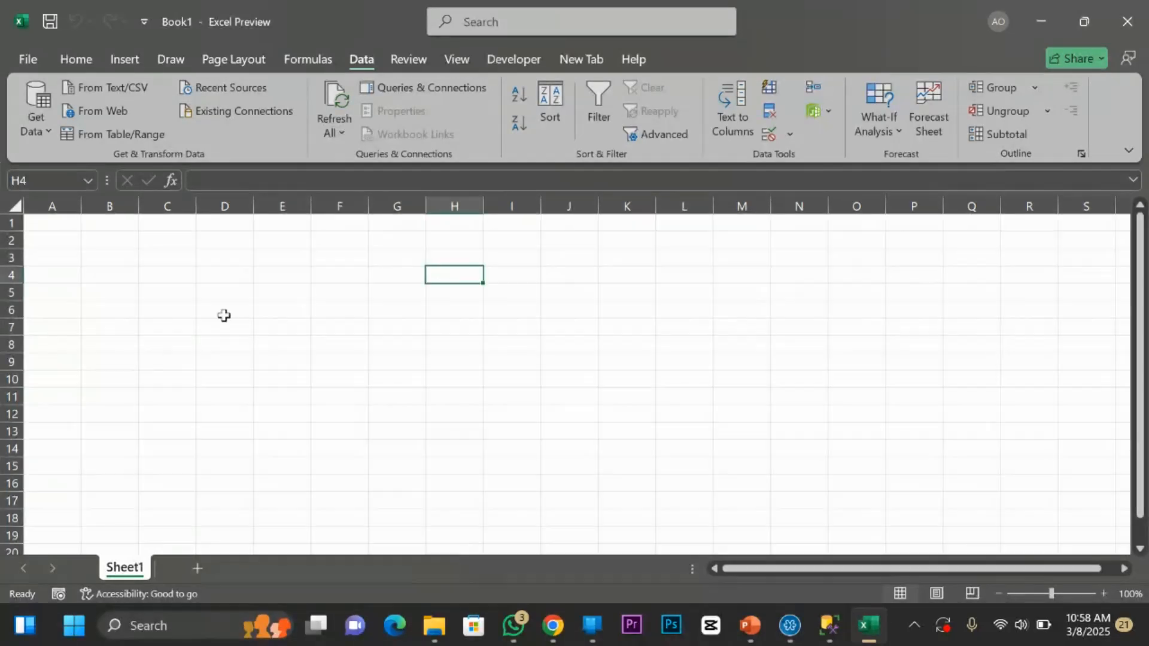
click(223, 315)
click(305, 389)
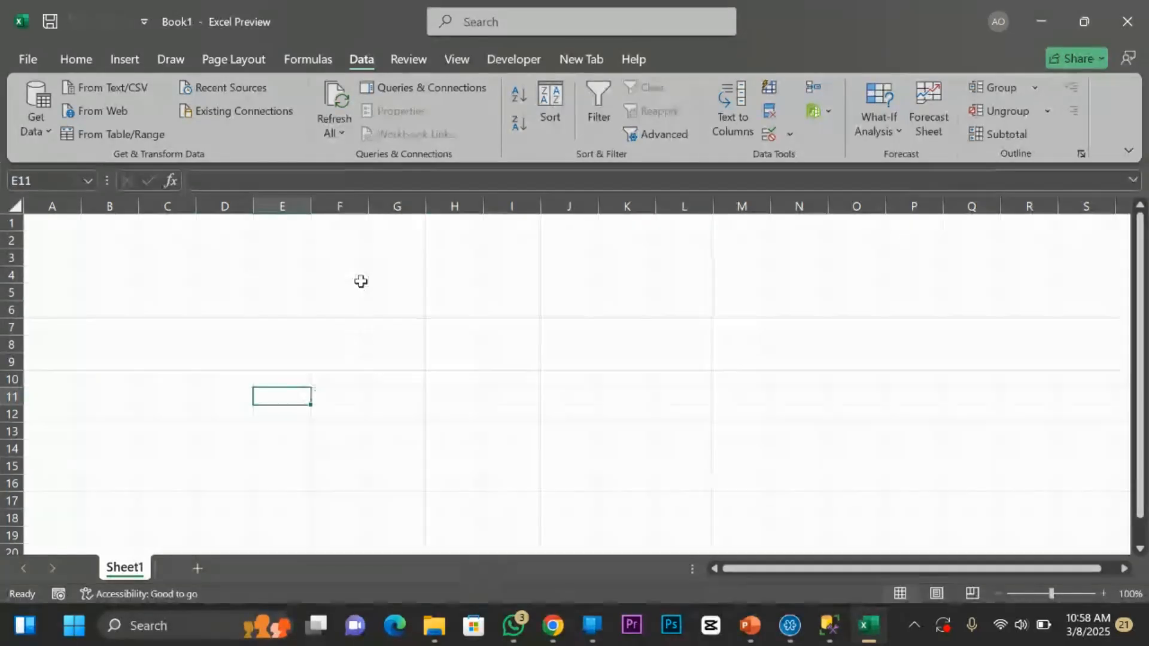
Start a data import from a SQL Server database, connecting to the server DESKTOP-KFUGVTE\SQLEXPRESS10.
click(317, 58)
click(360, 61)
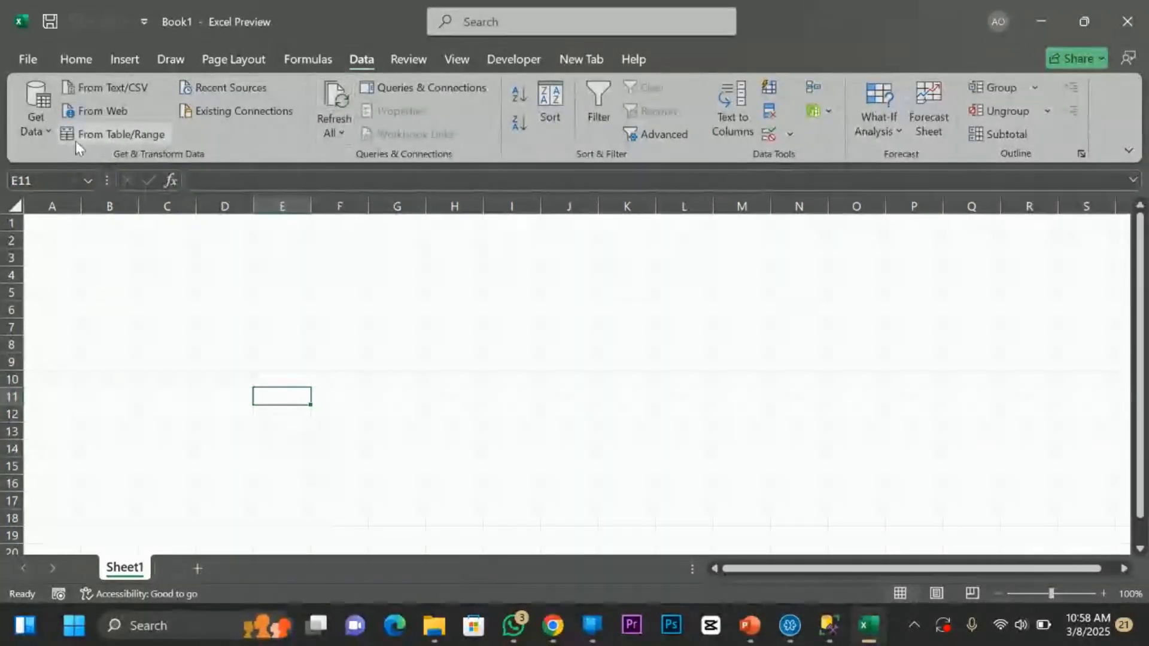
click(46, 128)
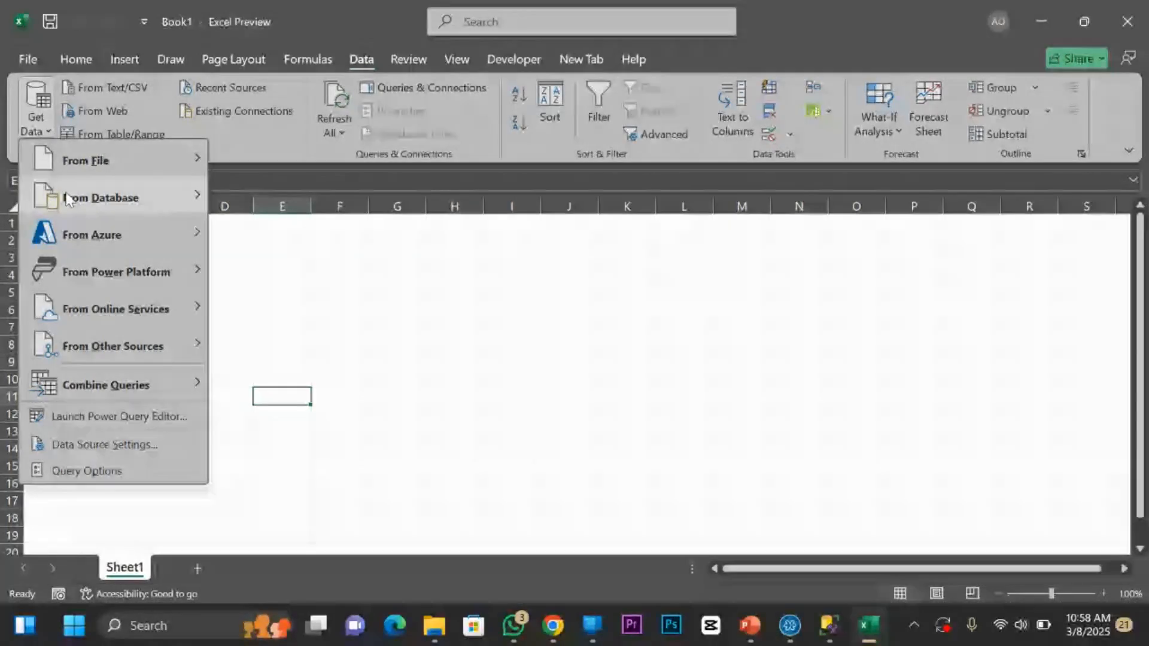
mouse_move(68, 200)
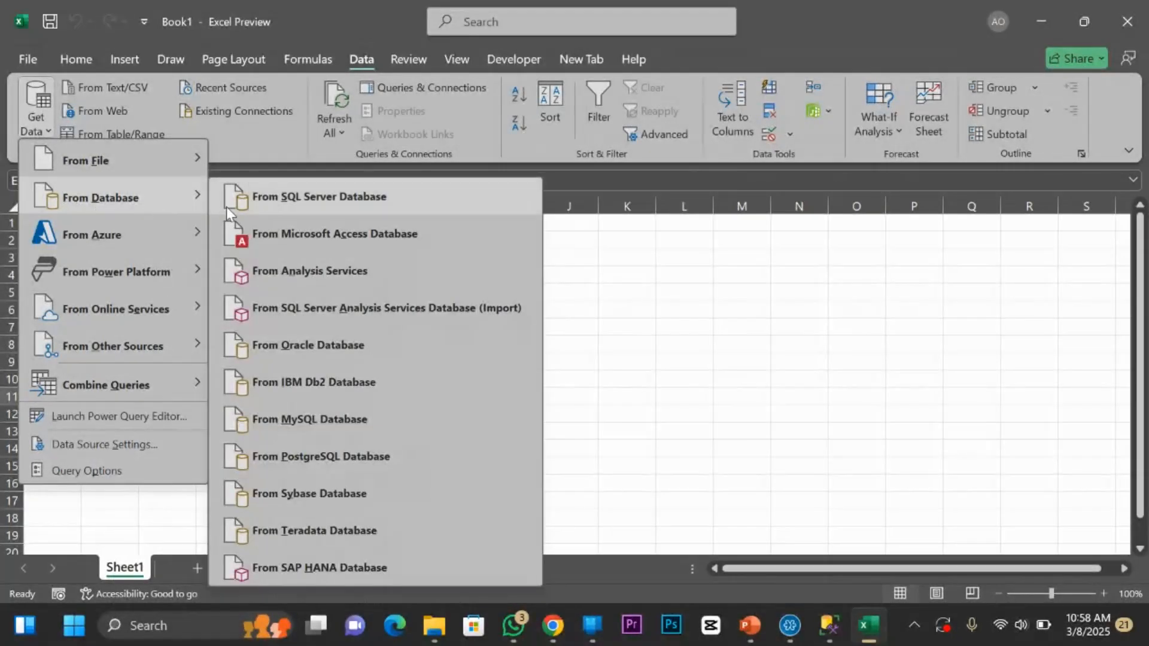
click(304, 196)
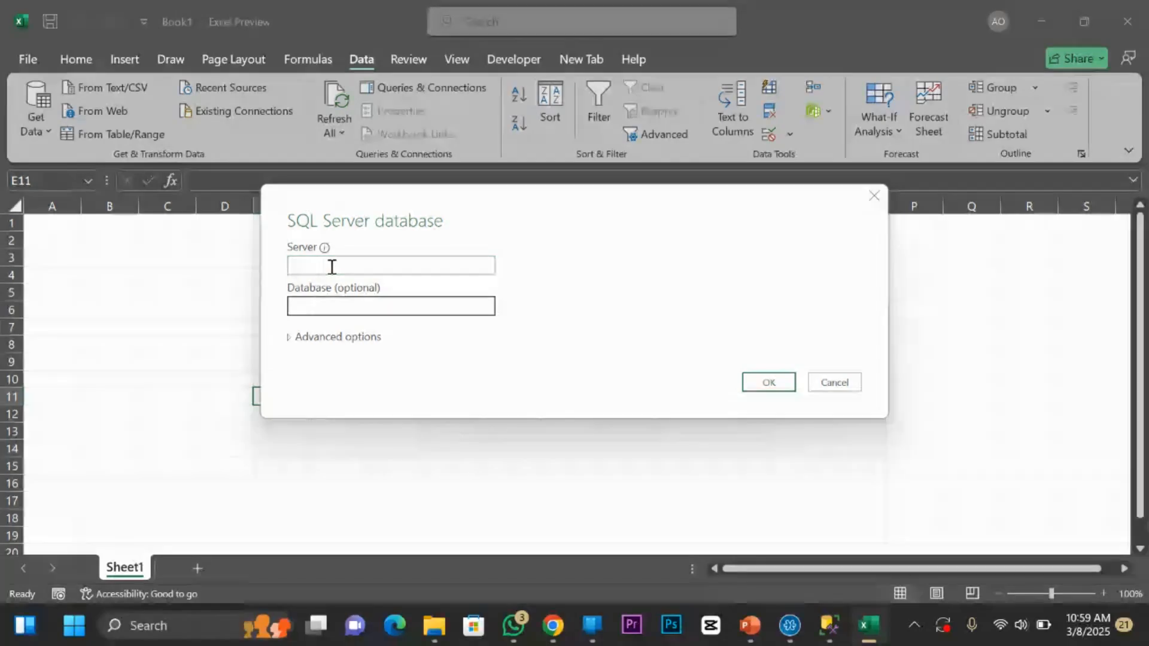
key(ctrl+v)
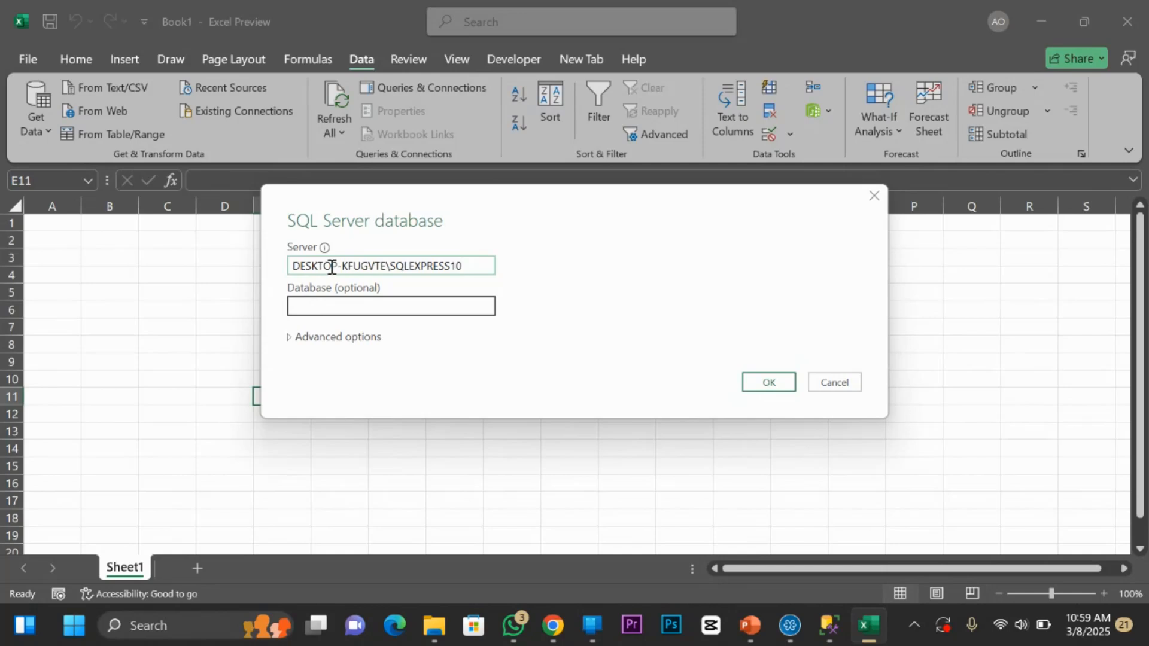
click(765, 386)
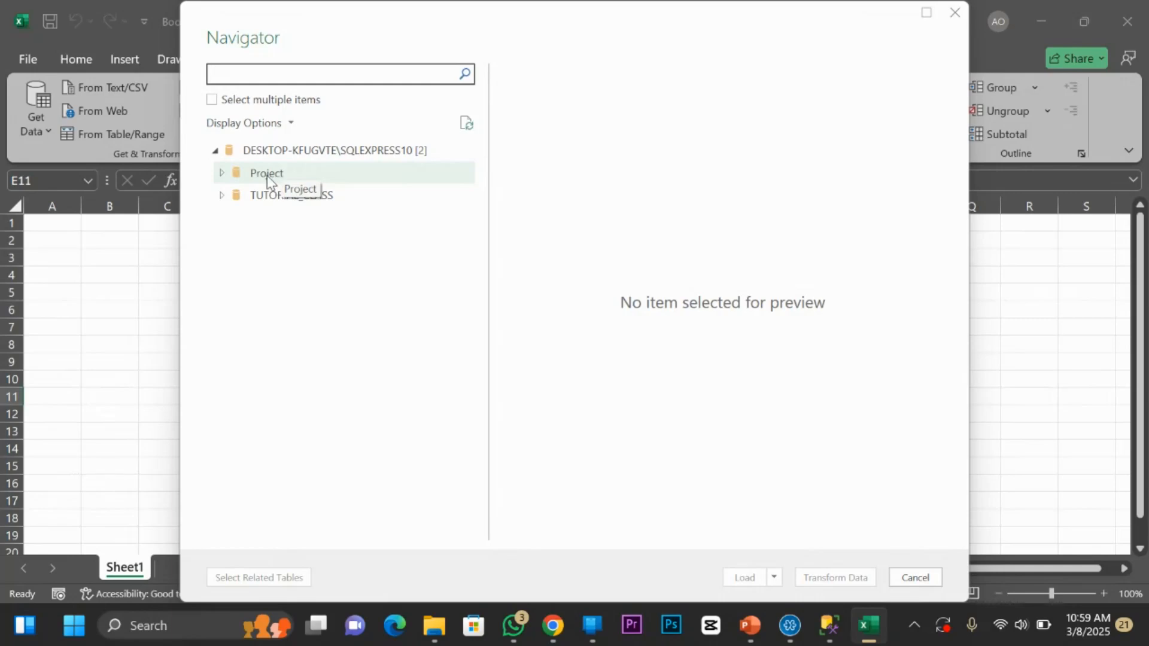
Switch to SQL Server Management Studio, expand the Project database and its Tables folder, and return to Excel.
click(829, 625)
click(78, 226)
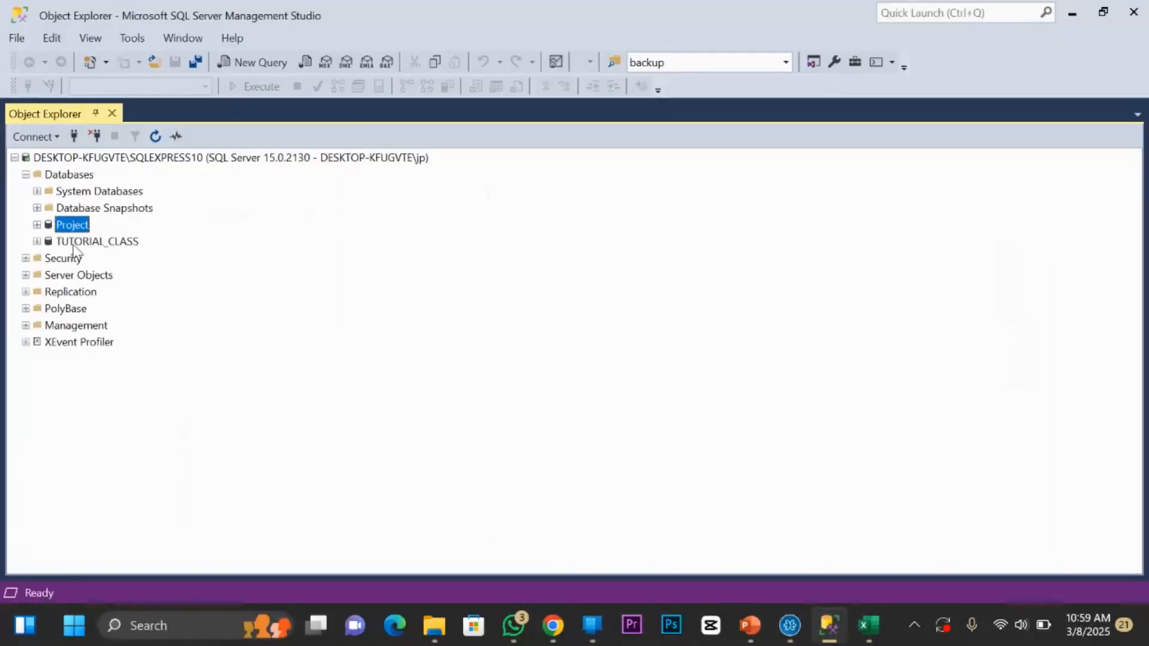
click(79, 241)
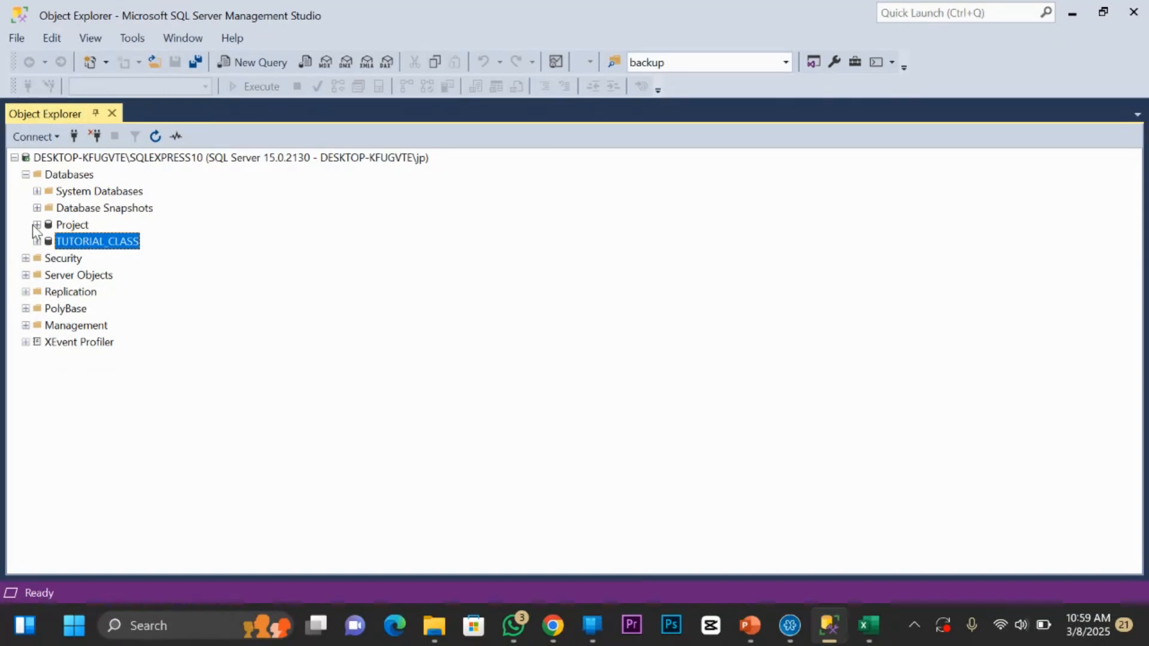
click(36, 224)
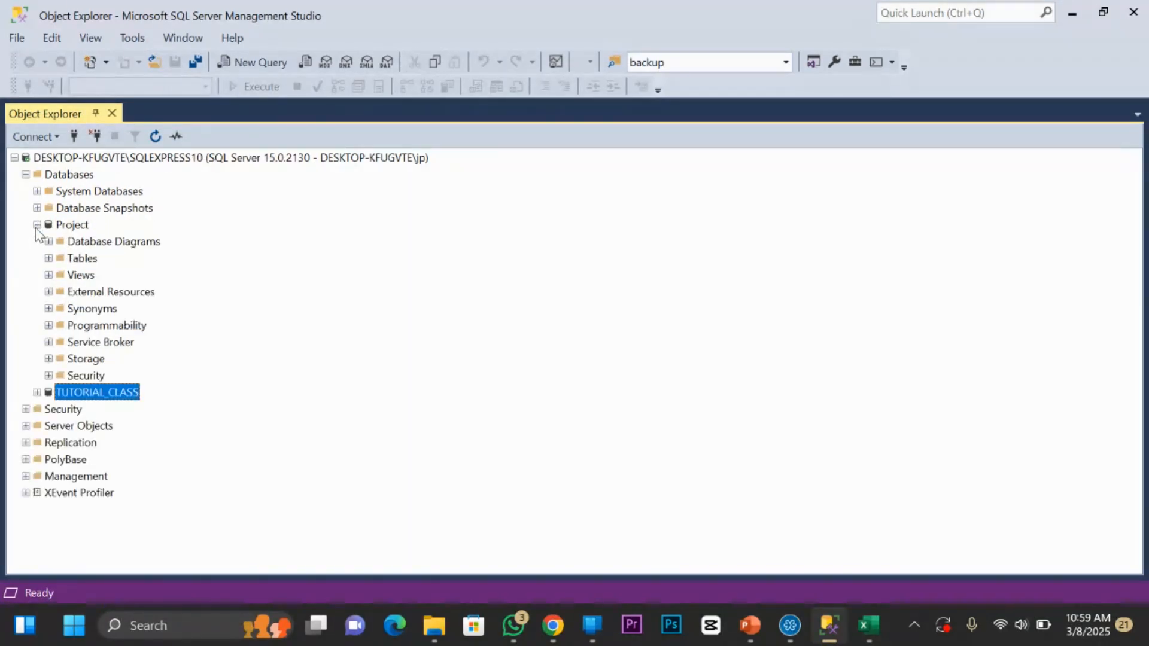
click(48, 259)
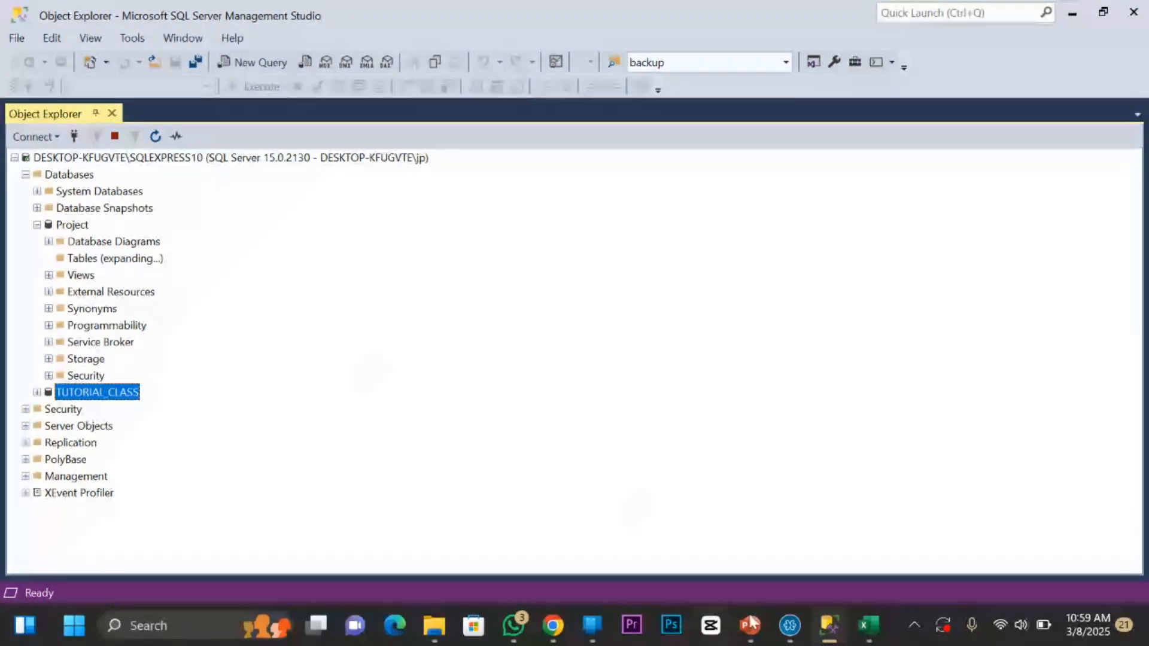
click(874, 637)
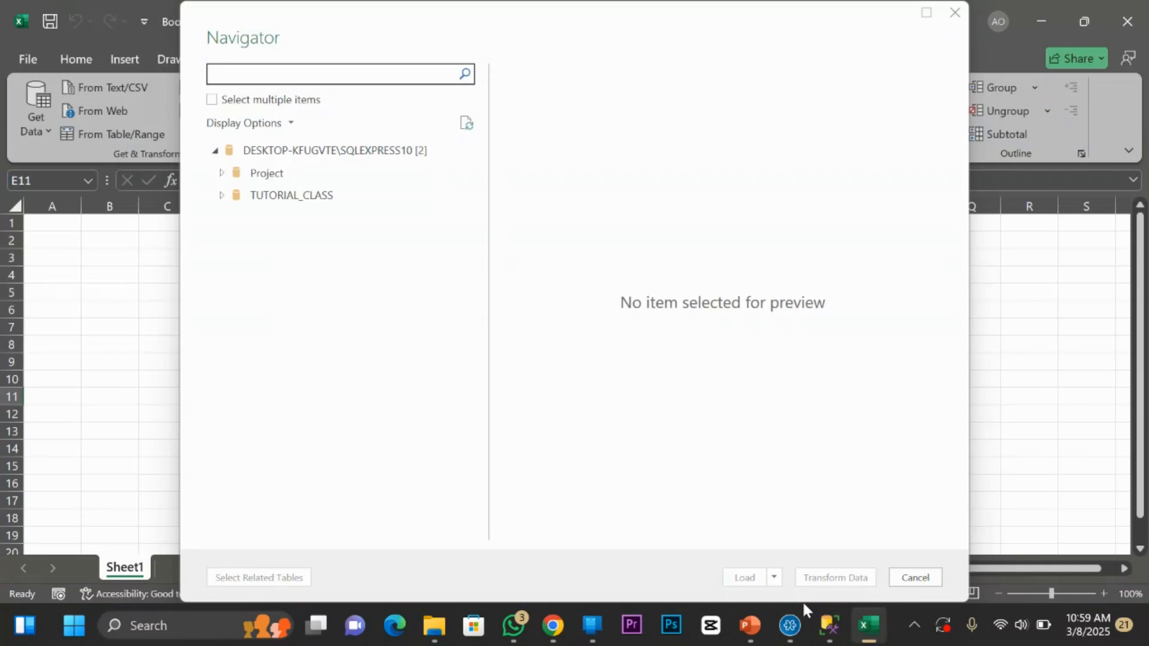
Try to expand the Project and TUTORIAL_CLASS databases in the Navigator.
click(224, 174)
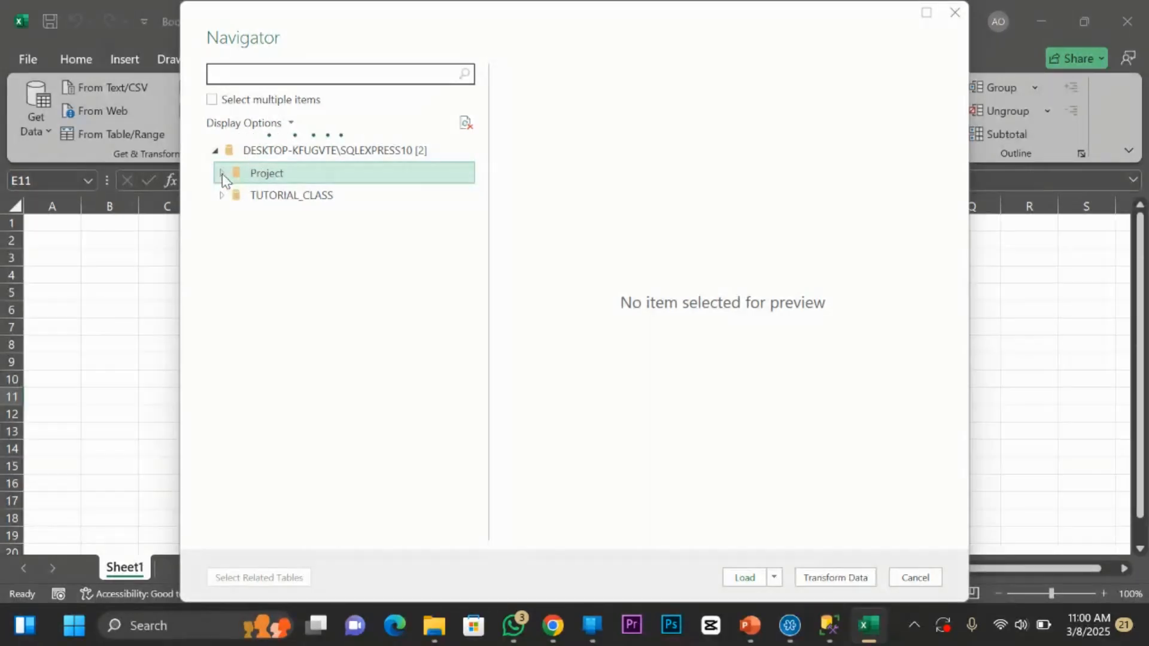
click(829, 625)
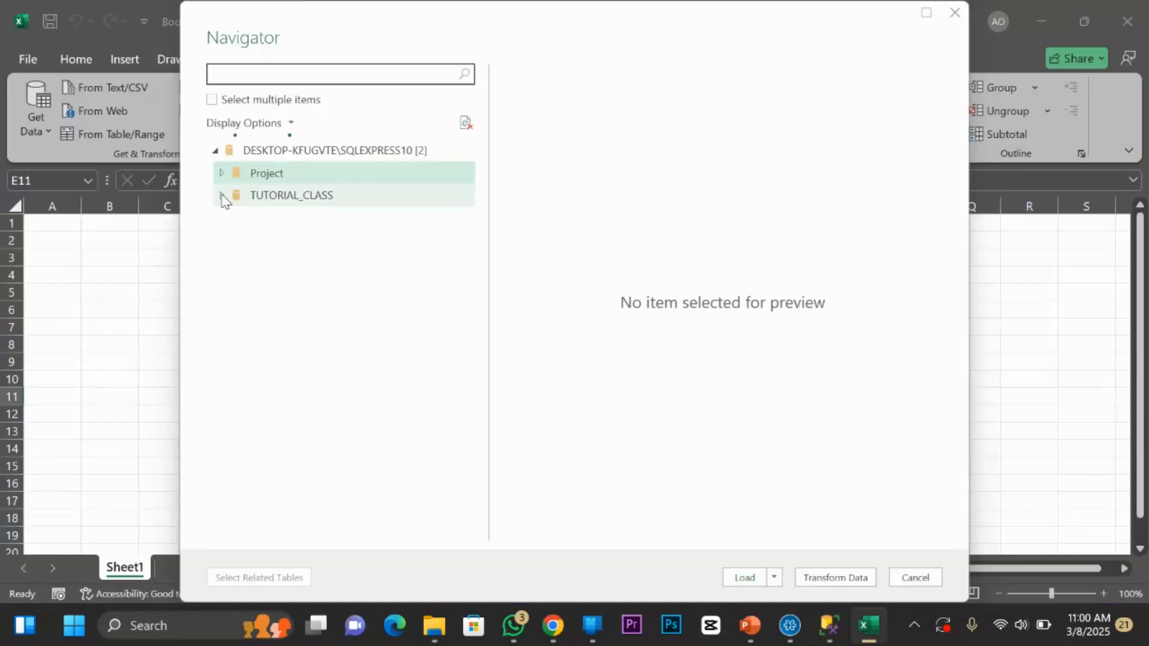
click(221, 195)
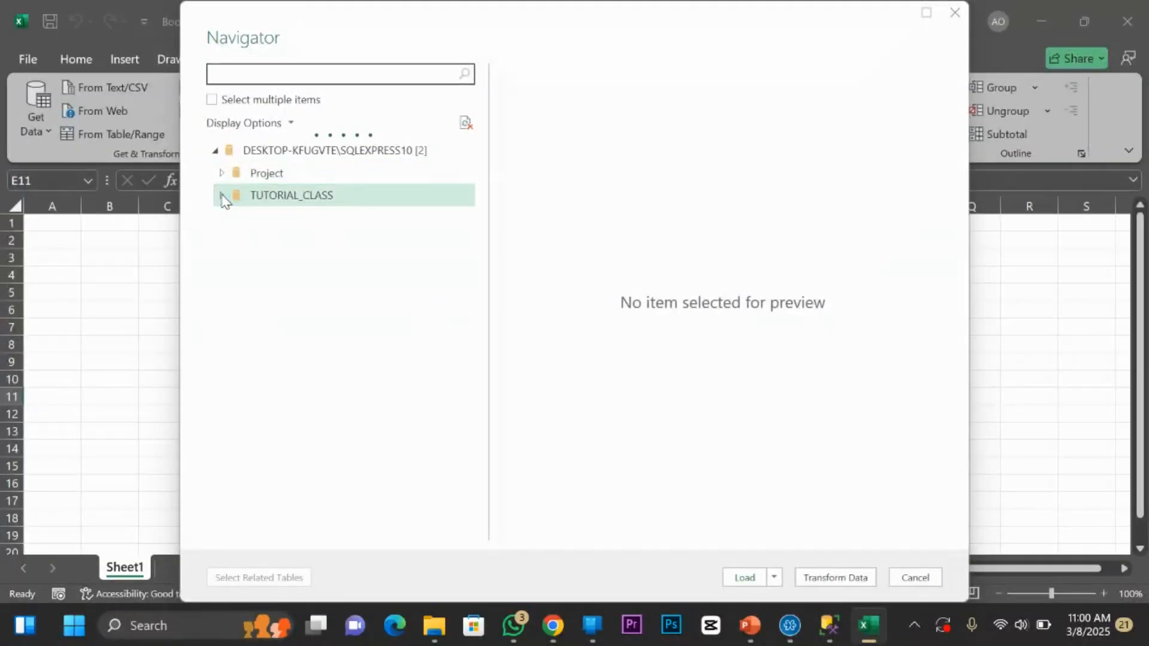
click(215, 152)
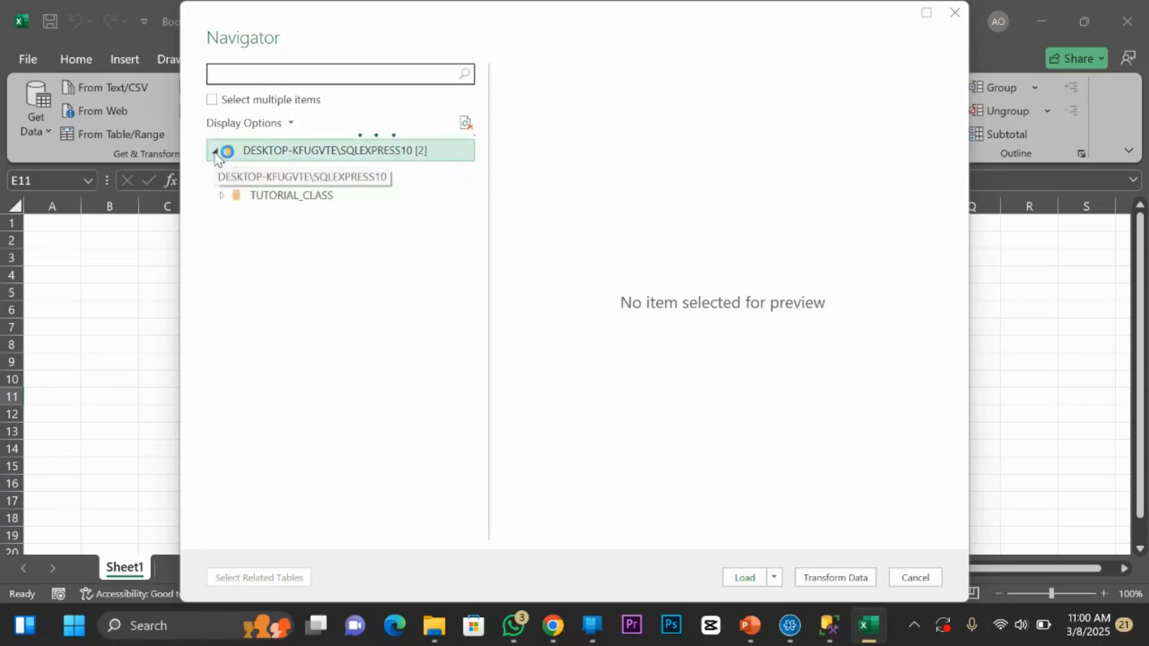
click(215, 154)
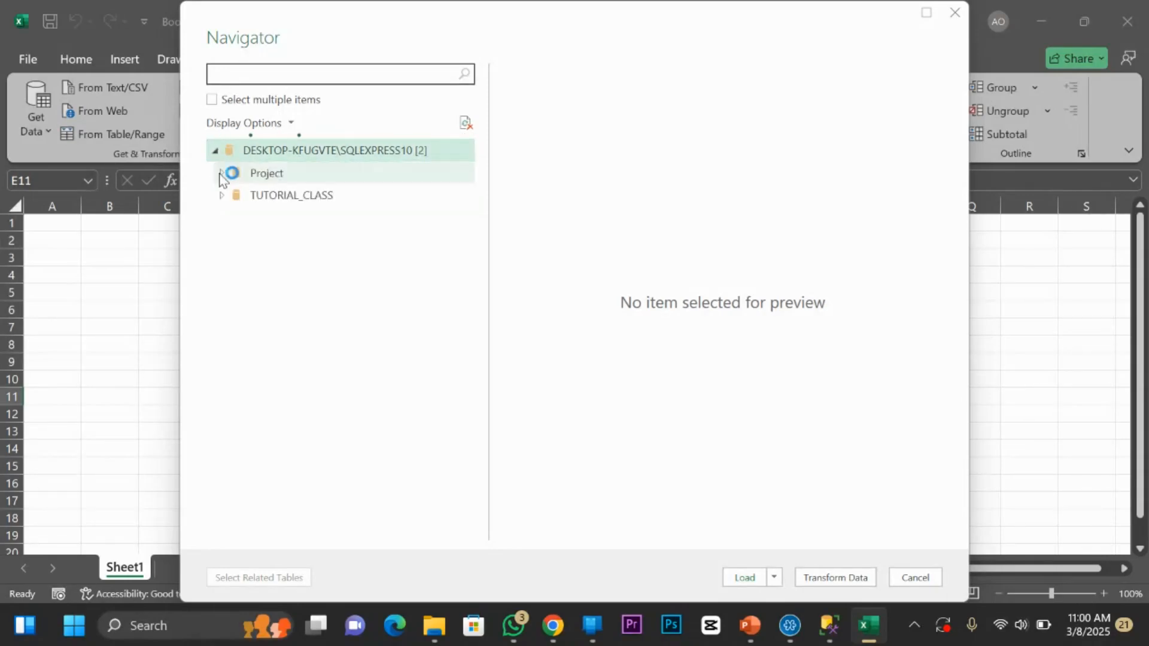
click(232, 173)
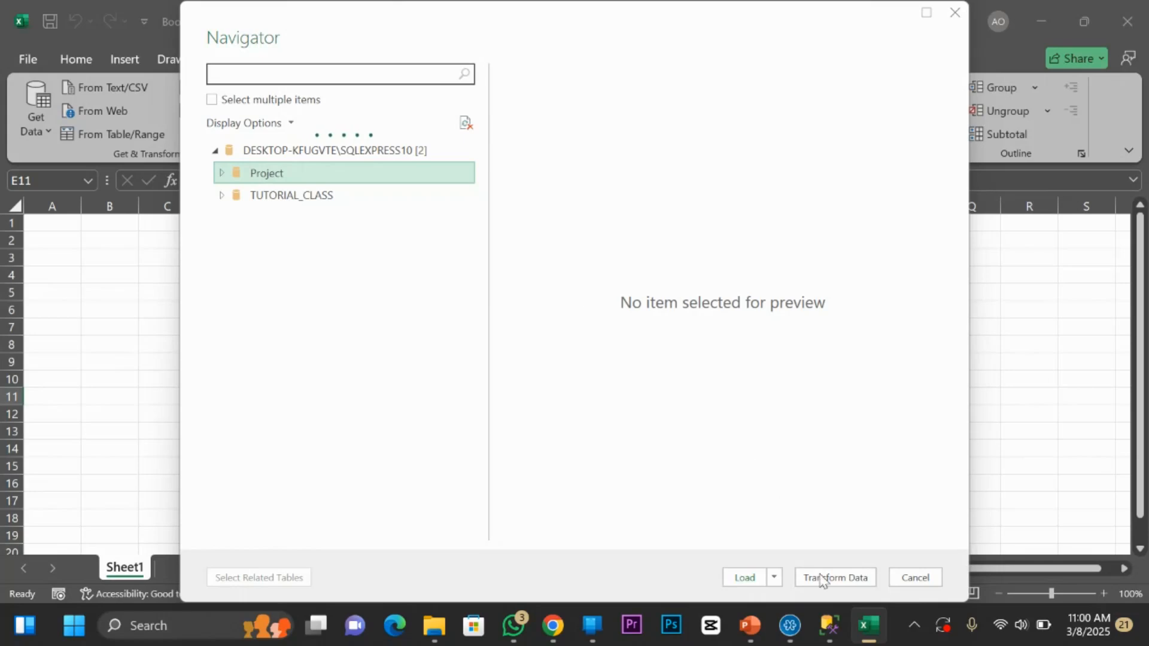
Check the Project tables in SQL Server Management Studio and cancel the Navigator import in Excel.
click(829, 633)
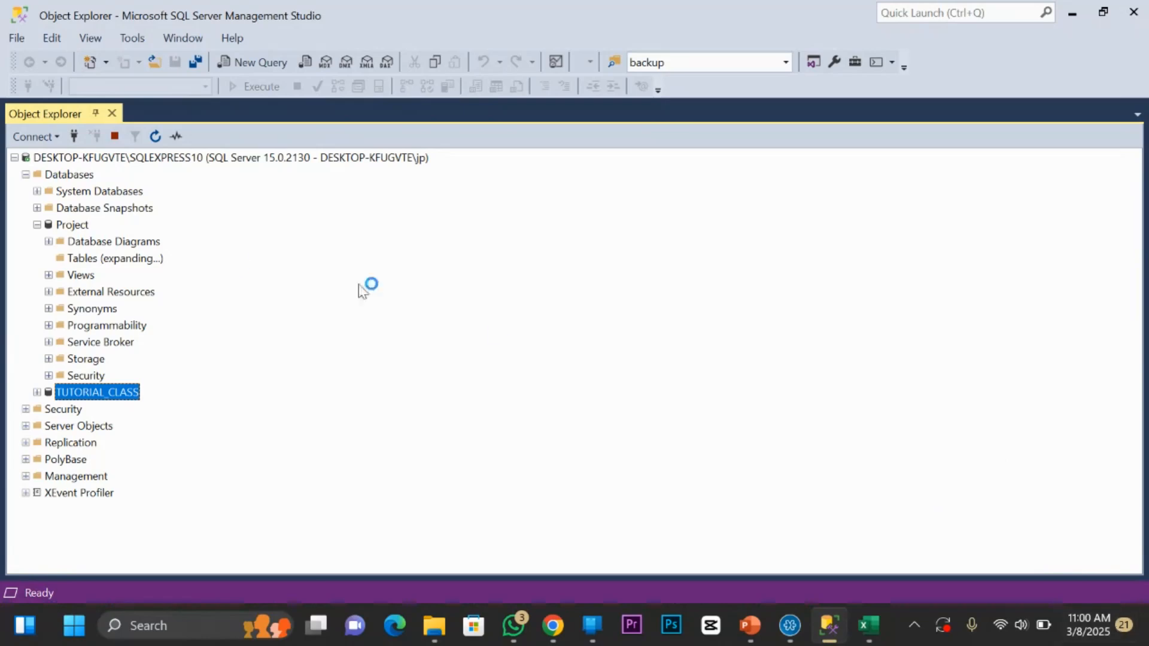
click(869, 625)
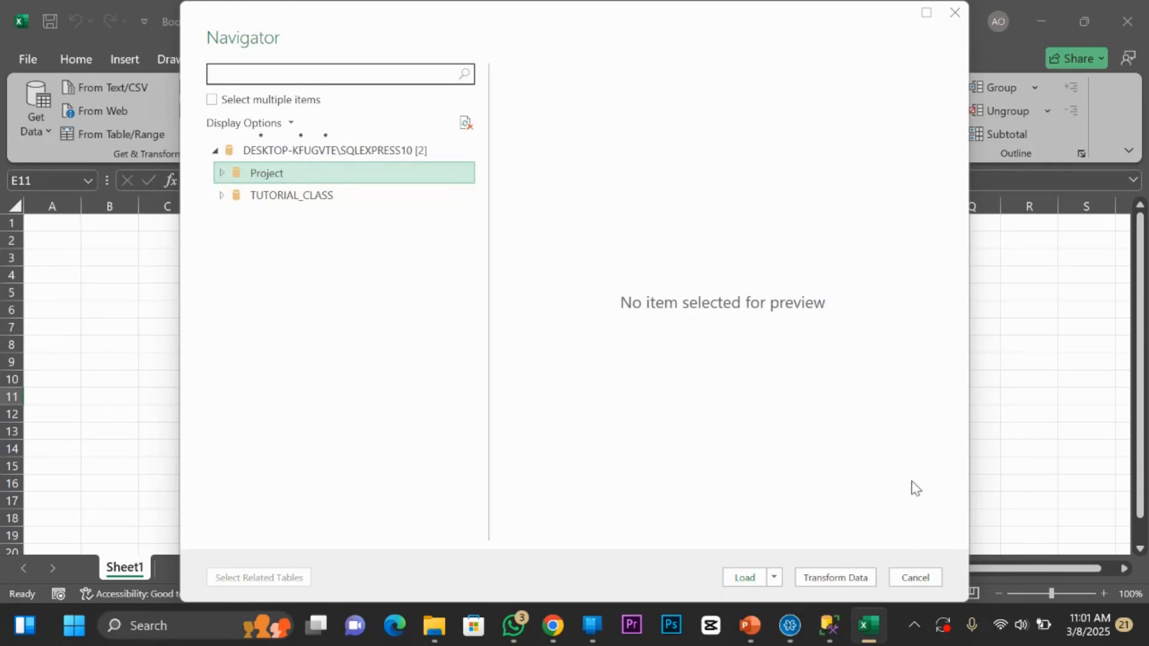
click(828, 639)
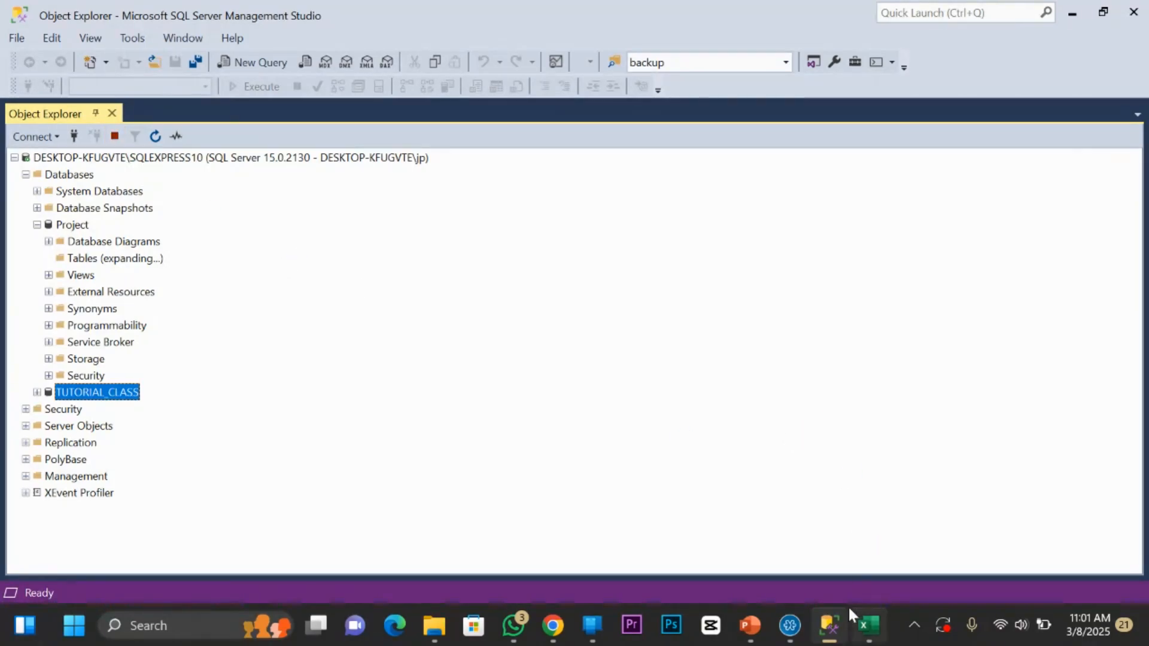
click(869, 625)
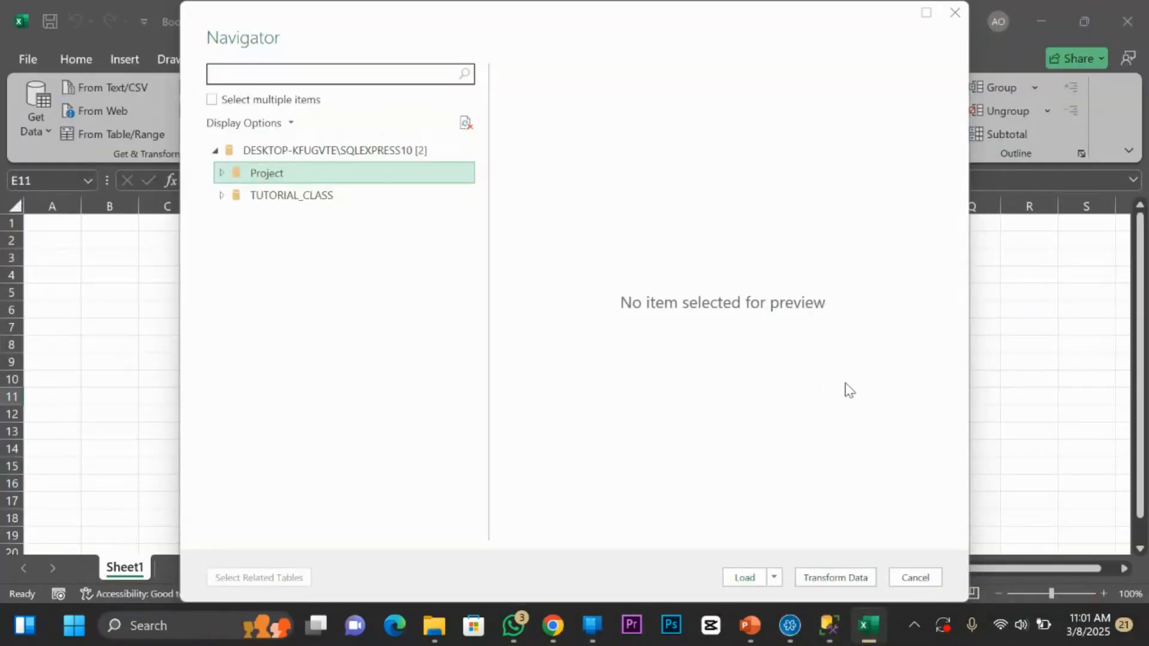
click(918, 578)
click(591, 346)
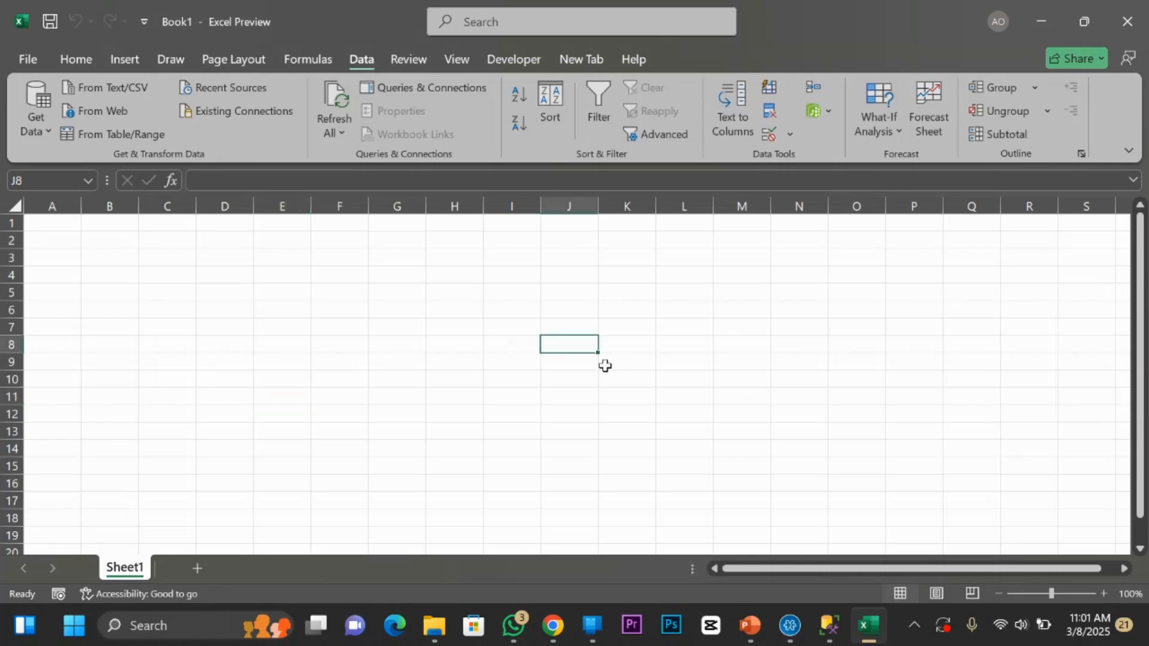
Switch to SQL Server Management Studio and reconnect to DESKTOP-KFUGVTE\SQLEXPRESS10 using Windows Authentication.
click(829, 625)
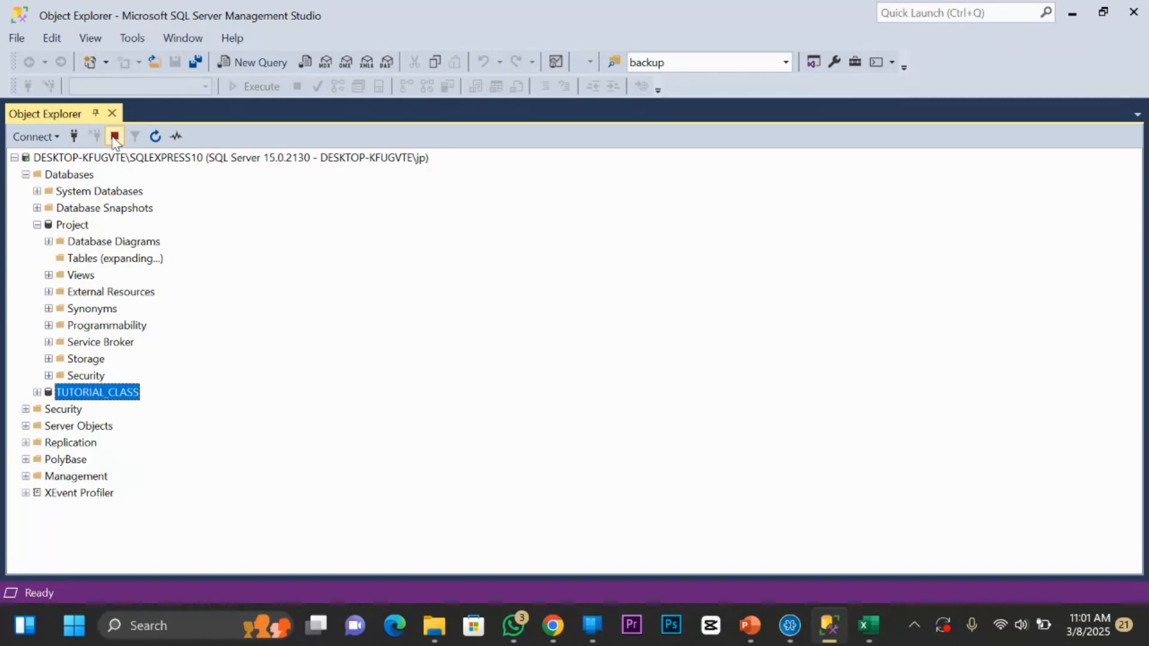
click(594, 203)
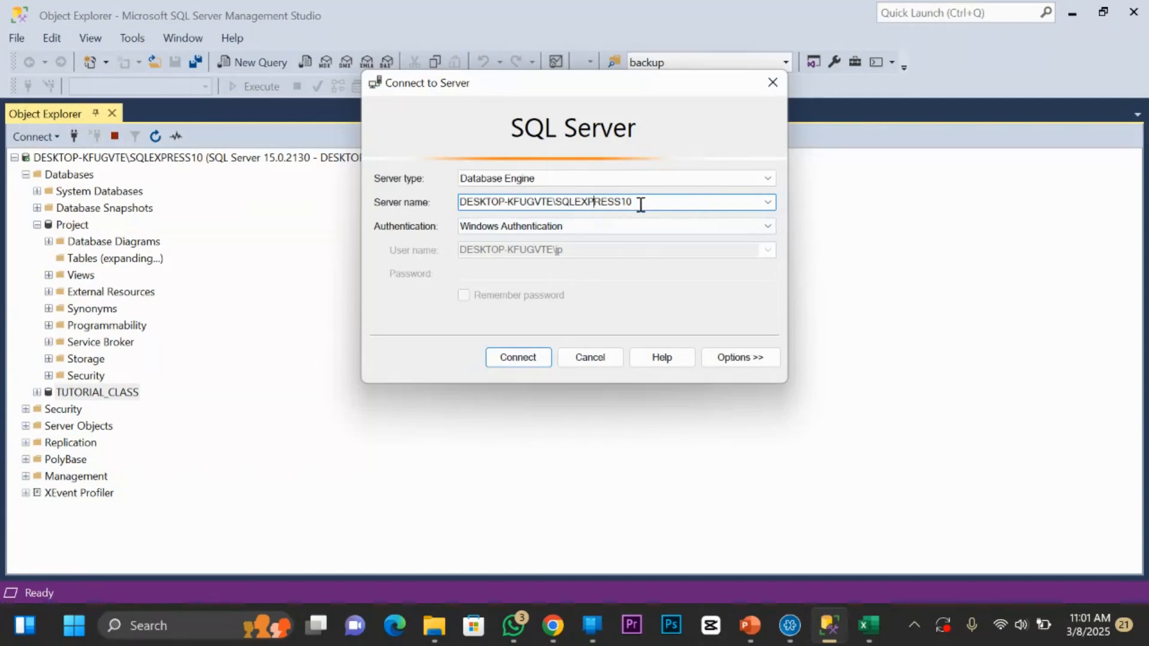
drag(640, 204, 457, 201)
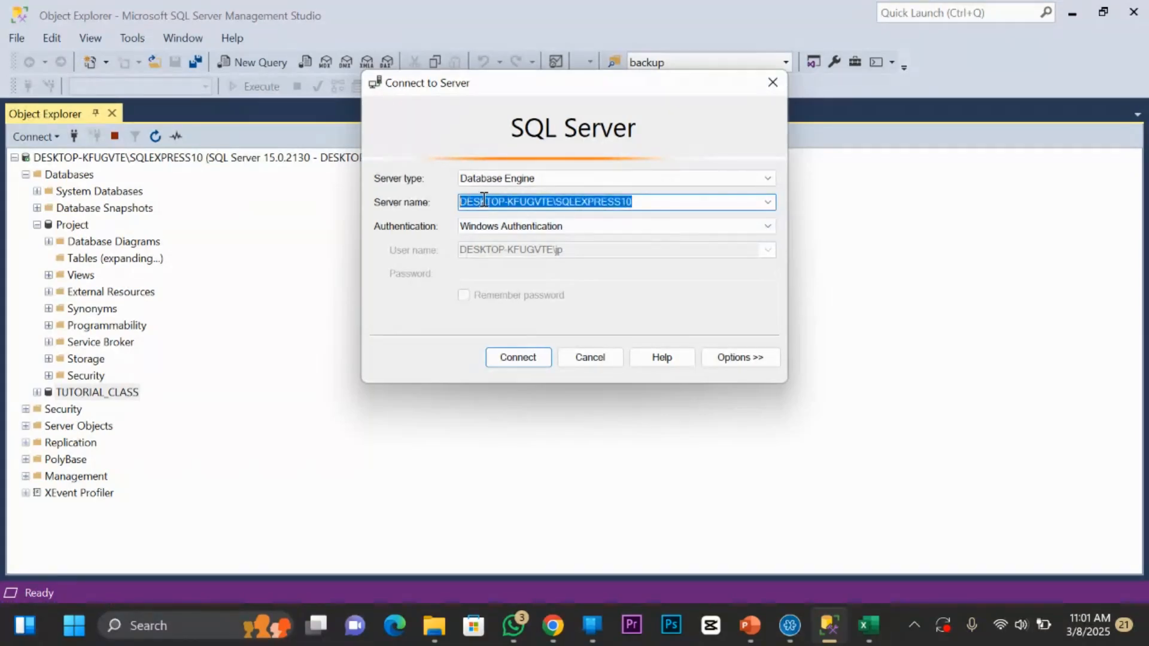
right_click(484, 199)
click(335, 259)
click(527, 359)
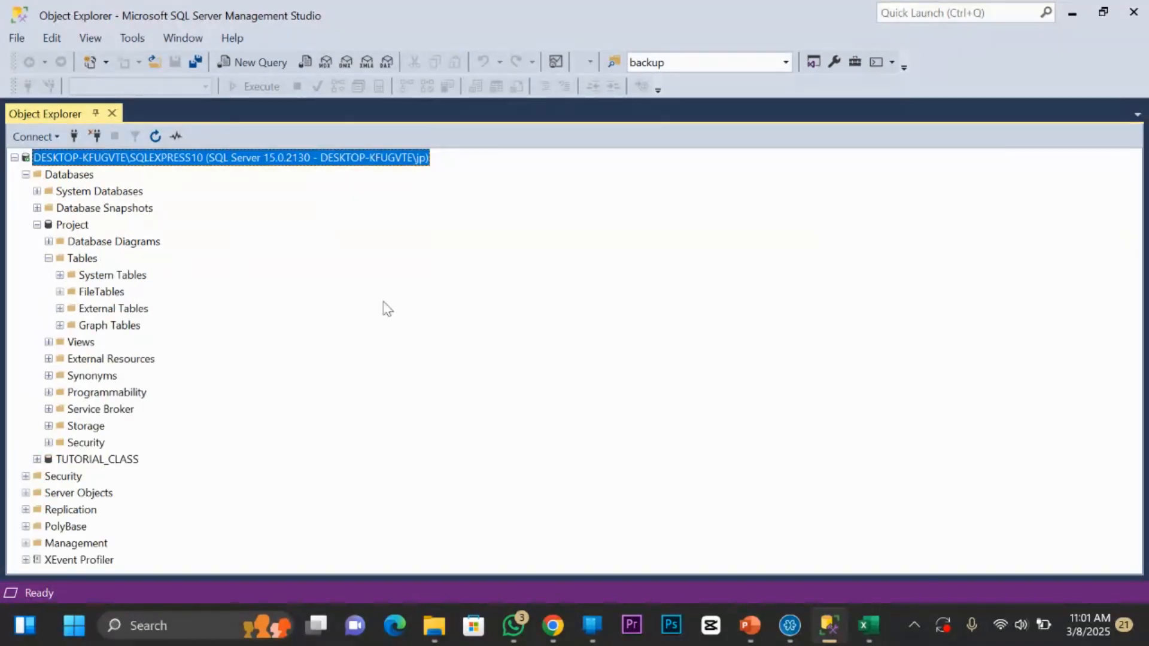
Read the participants' questions in the online meeting chat and return to SQL Server Management Studio.
click(867, 626)
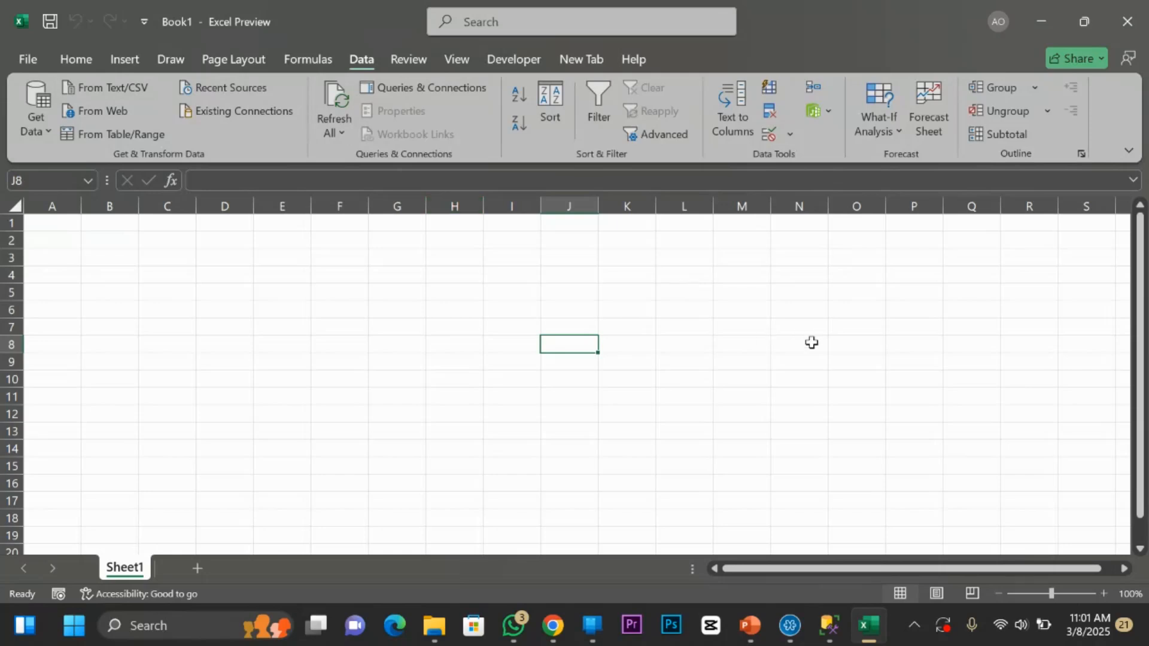
click(830, 633)
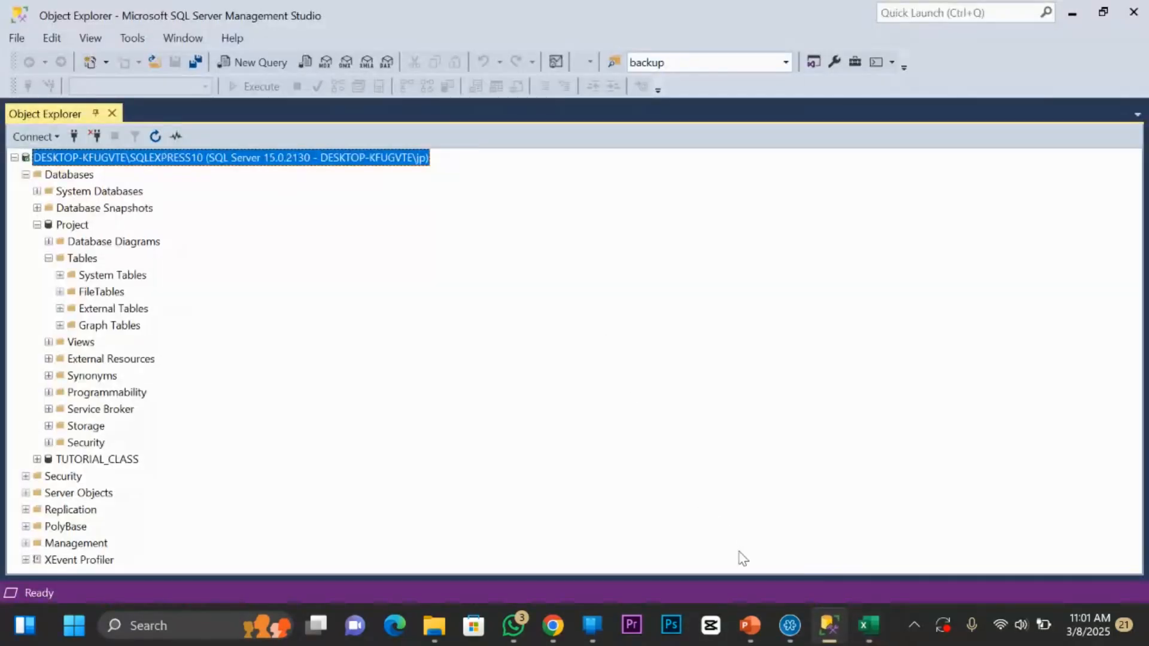
click(790, 625)
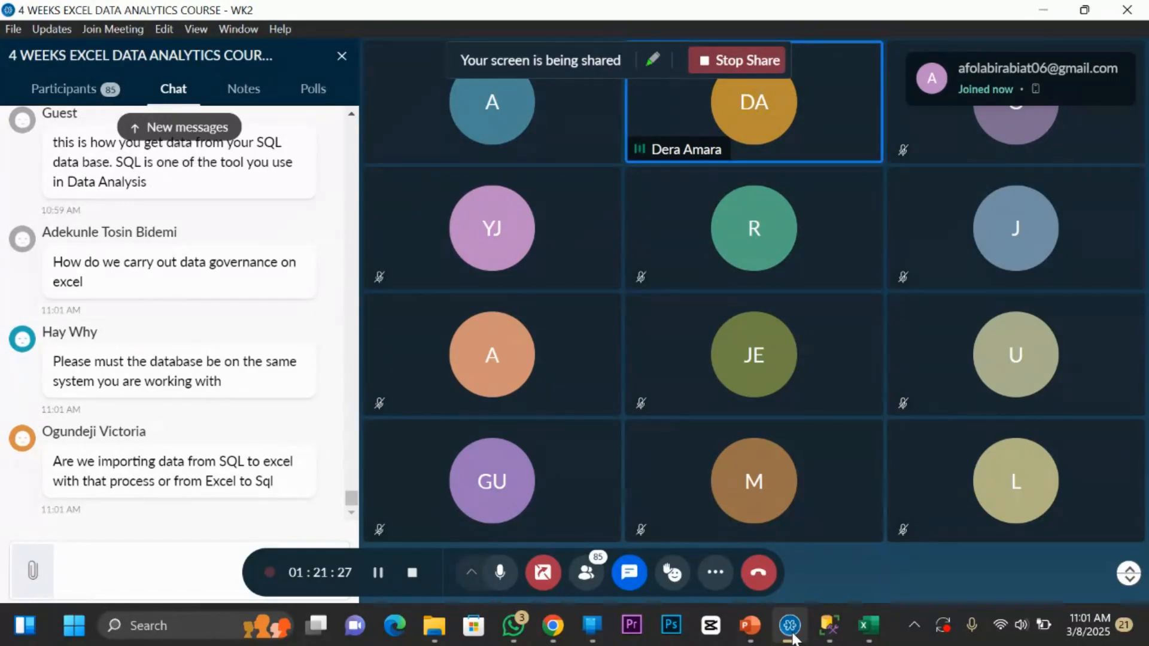
click(793, 637)
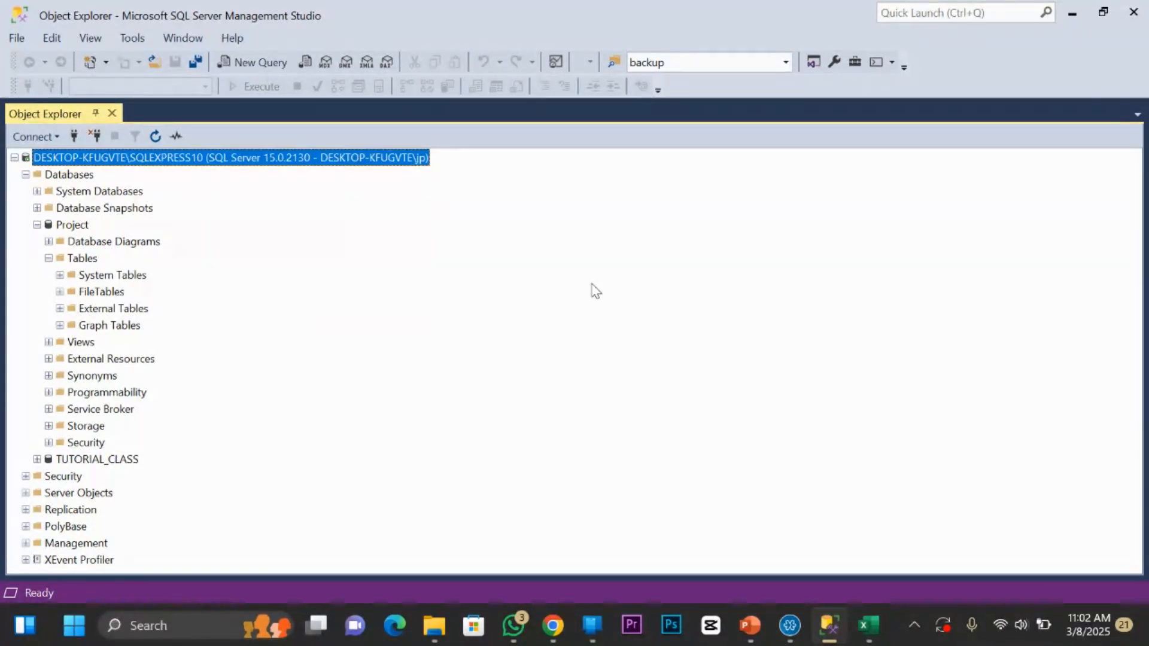
Collapse the Project database, look through the tables of the TUTORIAL_CLASS database, and switch back to Excel.
click(48, 259)
click(37, 225)
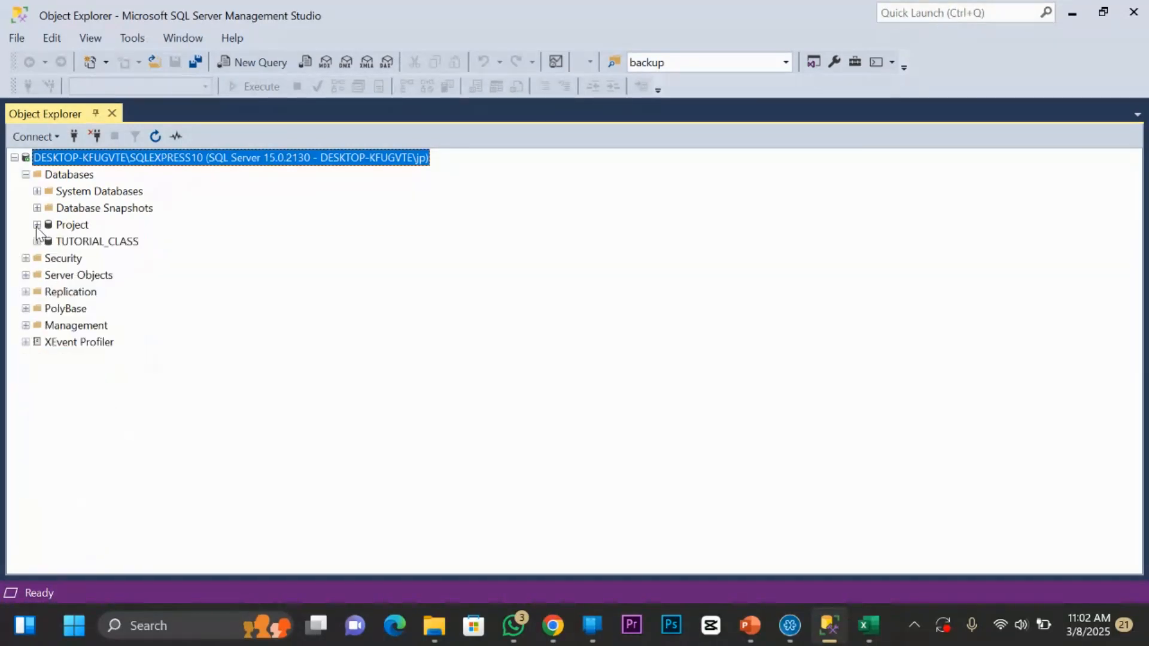
click(37, 242)
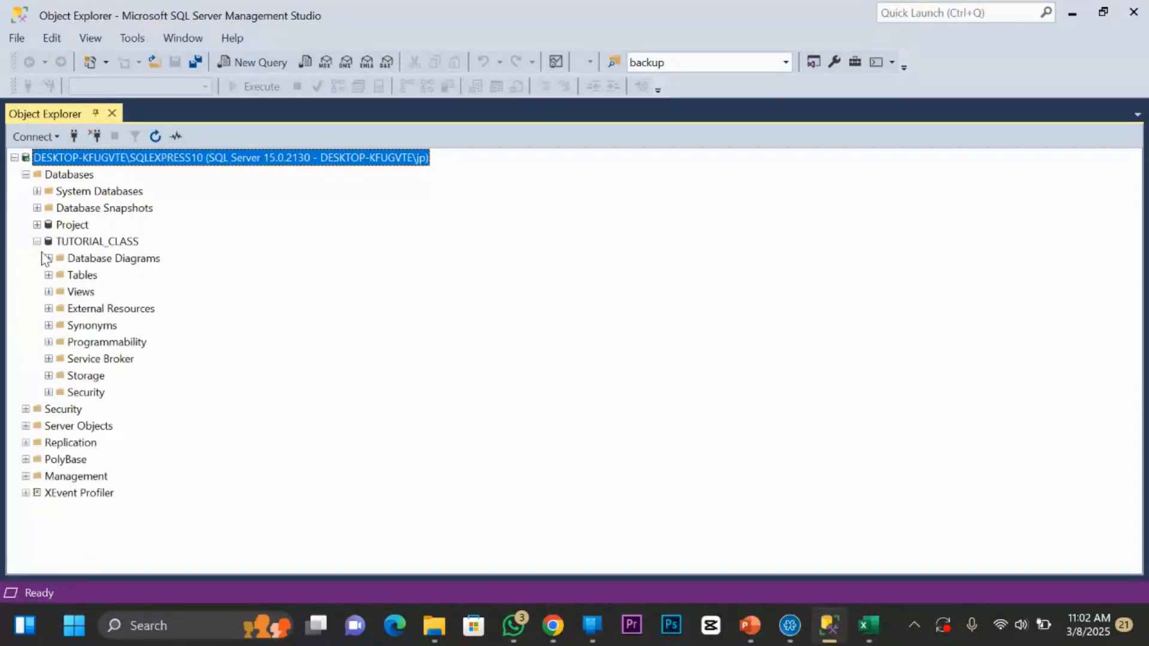
click(48, 275)
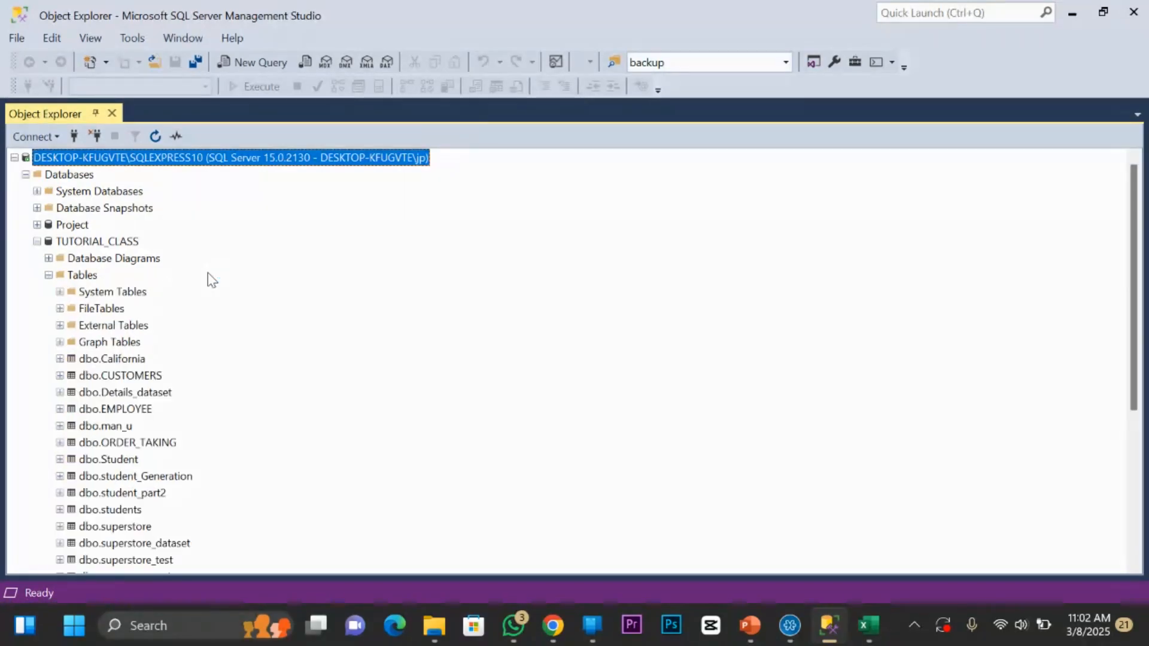
scroll(122, 326, down, 2)
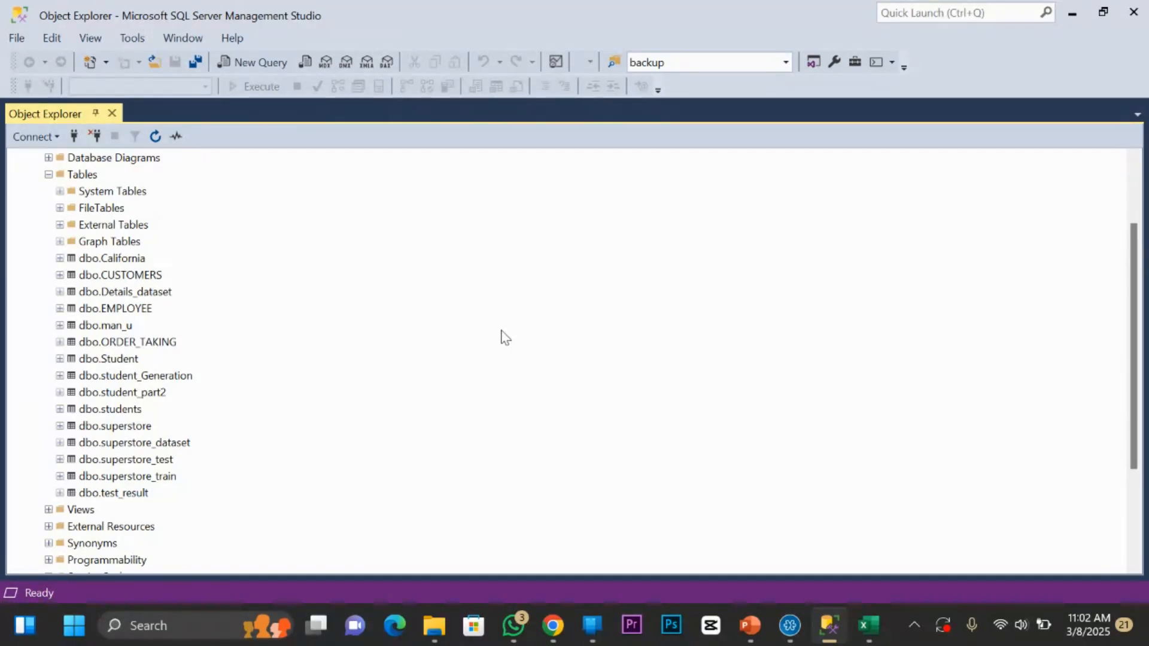
click(869, 627)
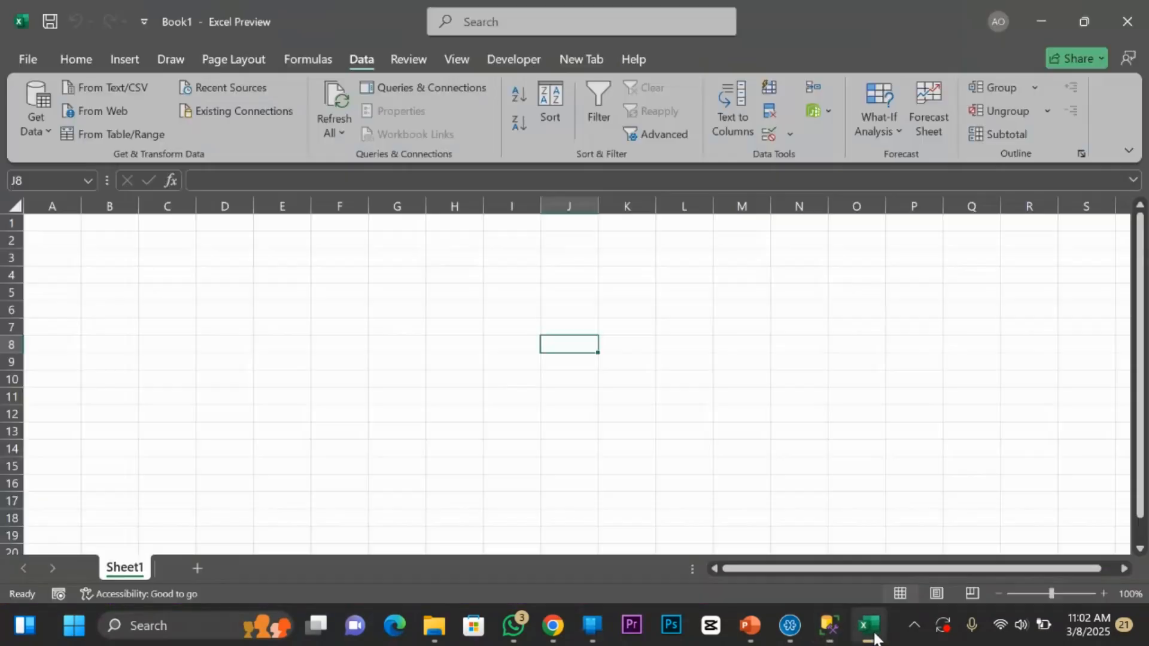
Connect Excel to the SQL Server database server DESKTOP-KFUGVTE\SQLEXPRESS10 and expand the TUTORIAL_CLASS database in the Navigator.
click(872, 633)
scroll(443, 341, up, 2)
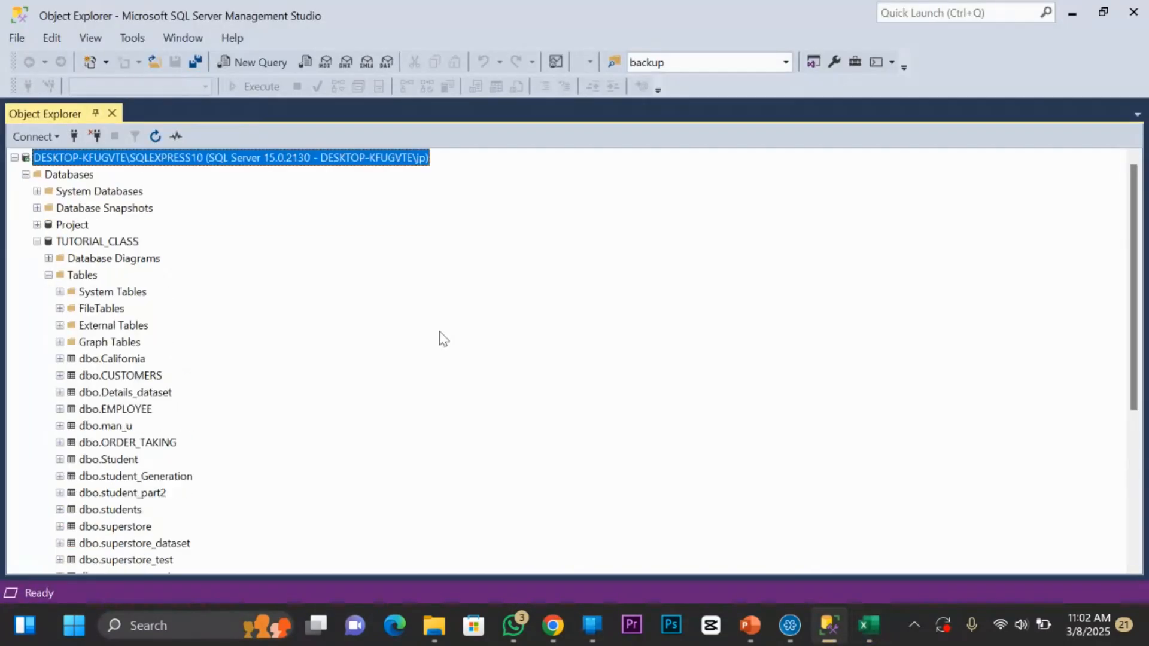
click(873, 634)
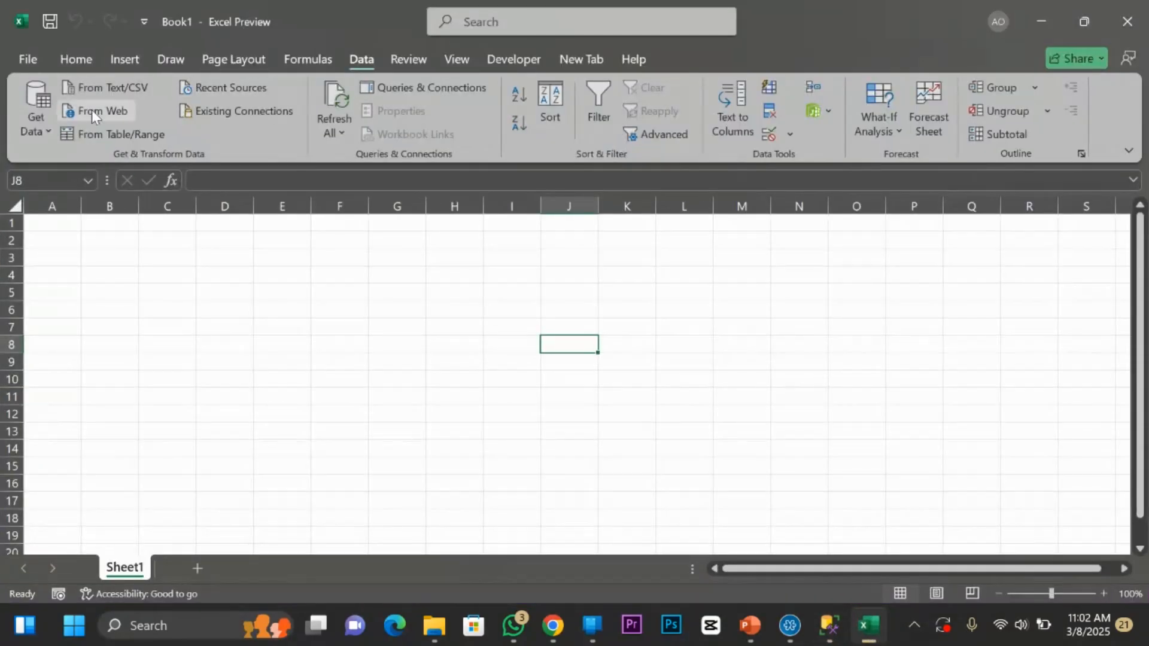
click(48, 131)
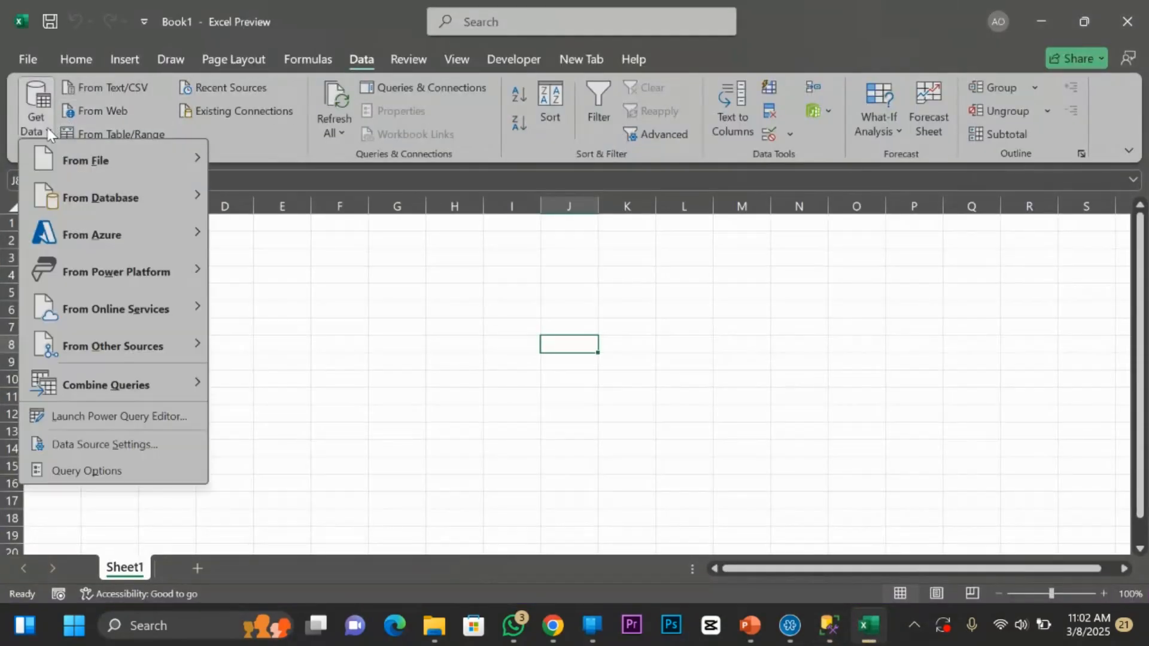
mouse_move(99, 198)
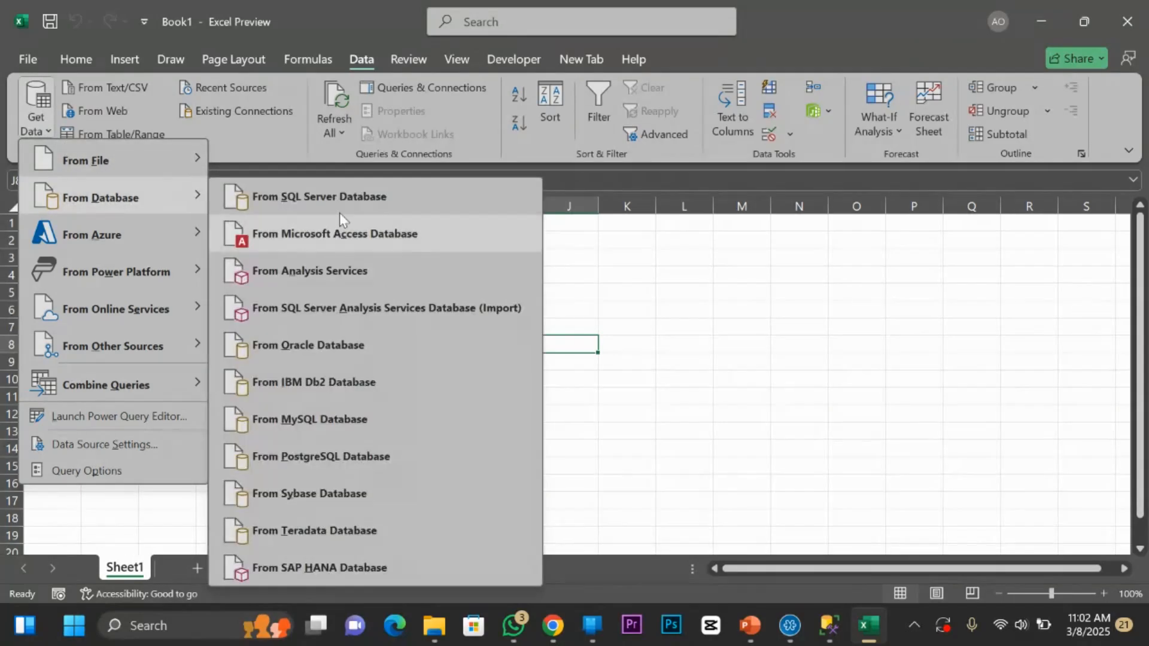
click(392, 199)
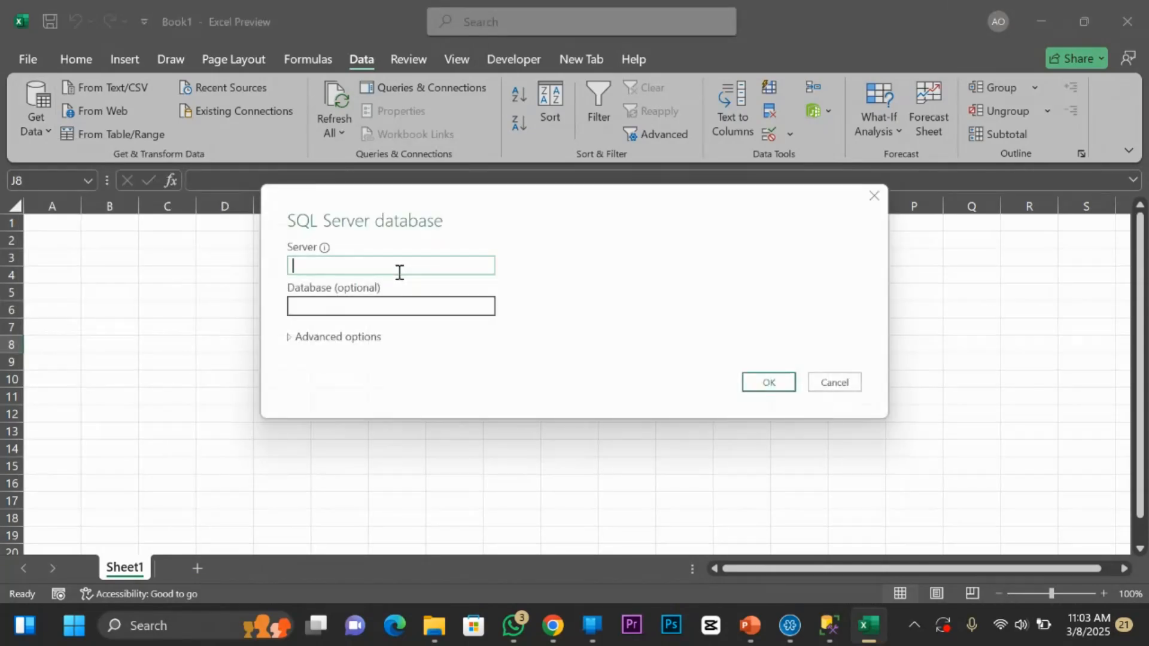
key(ctrl+v)
click(765, 384)
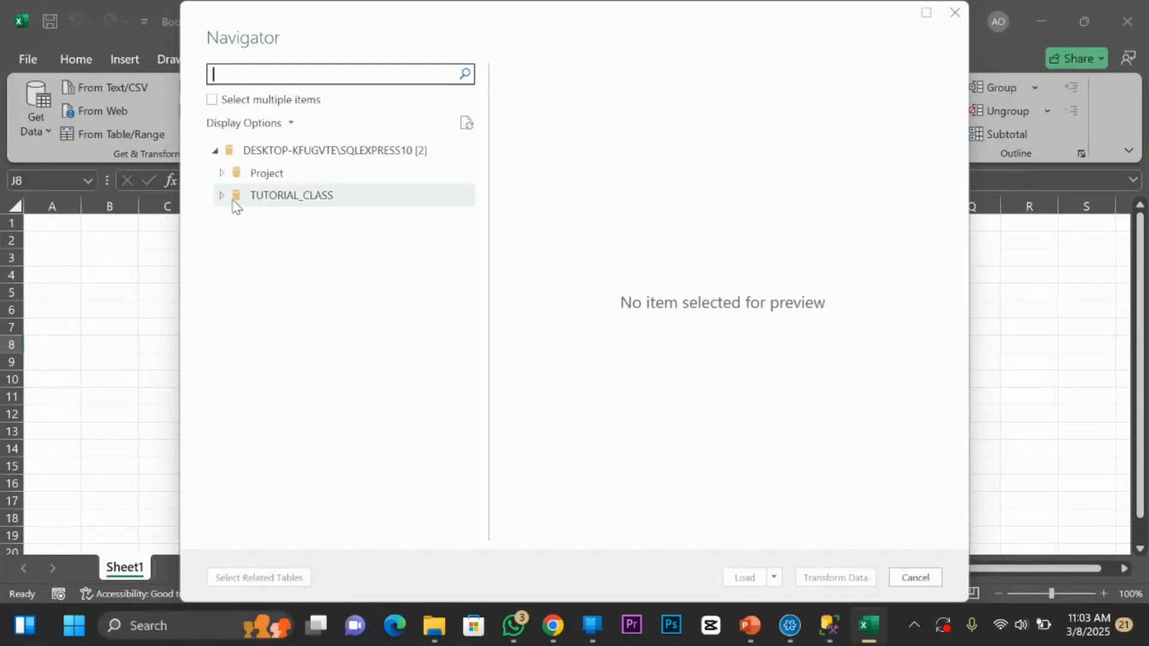
click(222, 199)
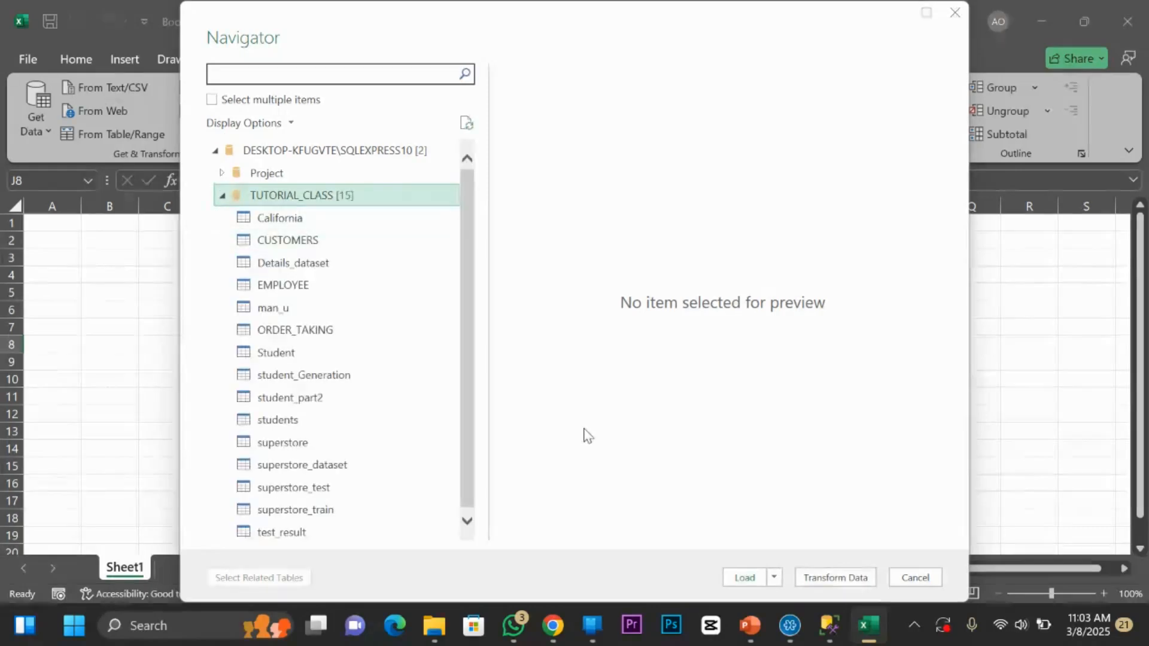
Switch to SQL Server Management Studio, review the list of TUTORIAL_CLASS tables, and return to Excel.
click(829, 625)
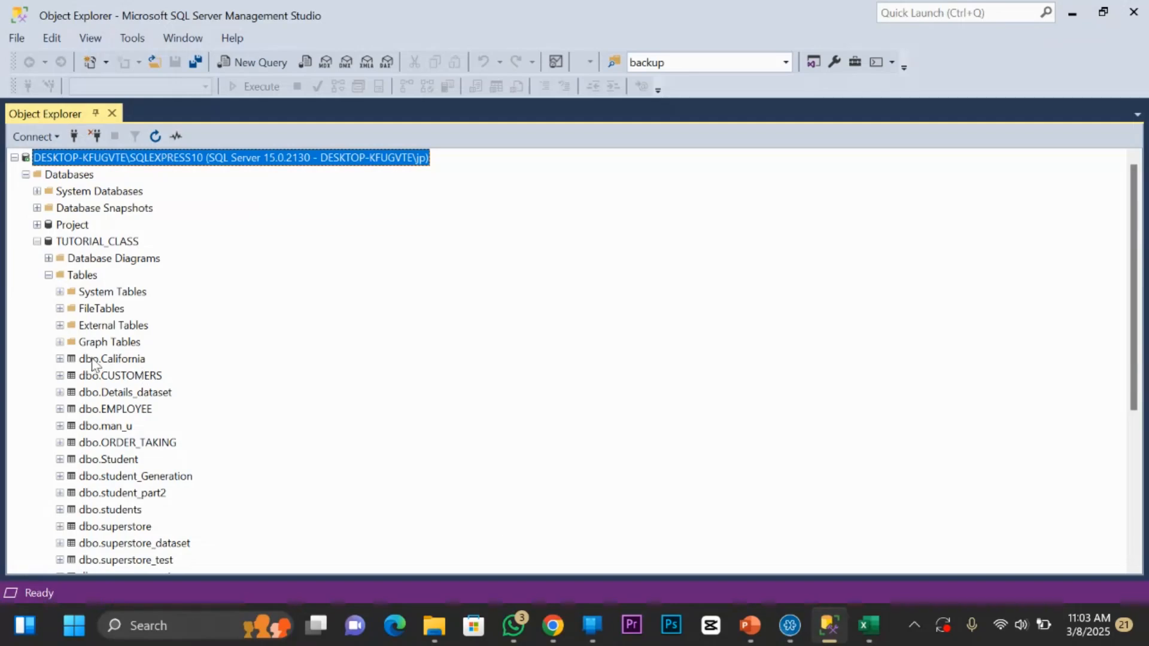
scroll(96, 359, down, 1)
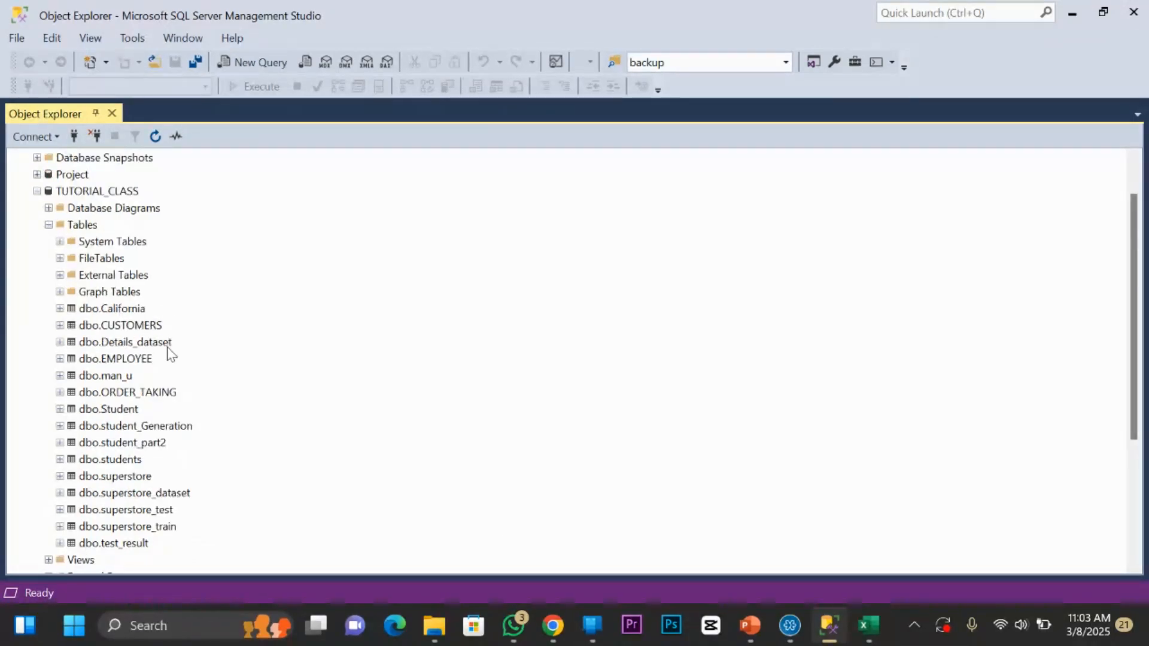
scroll(177, 393, down, 1)
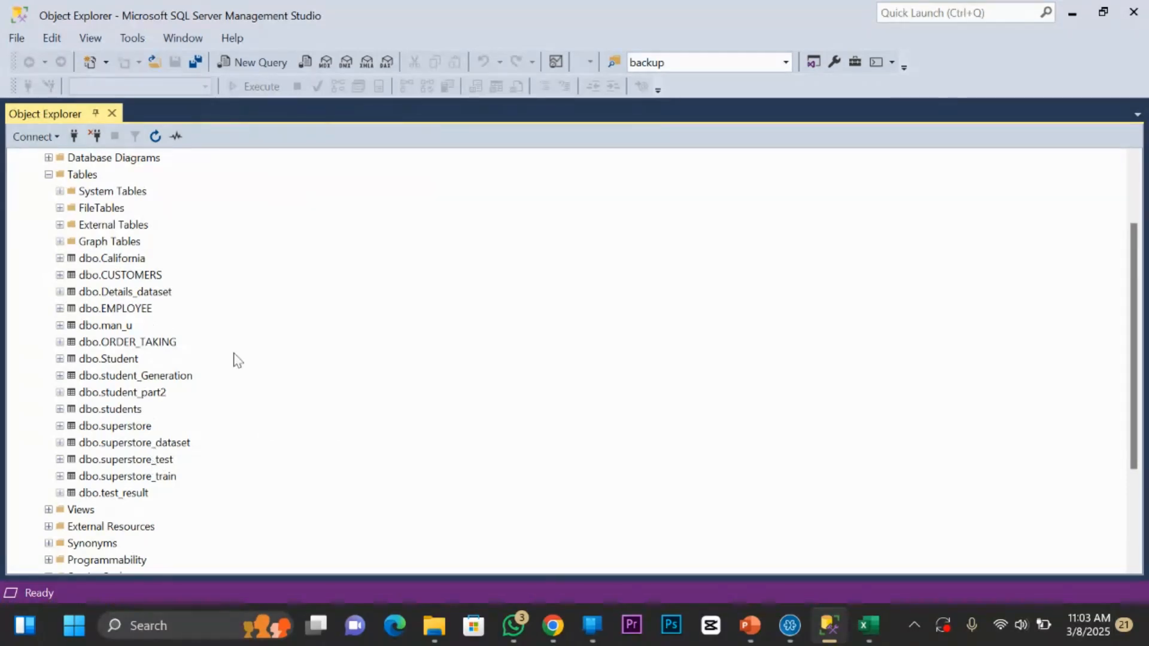
click(867, 625)
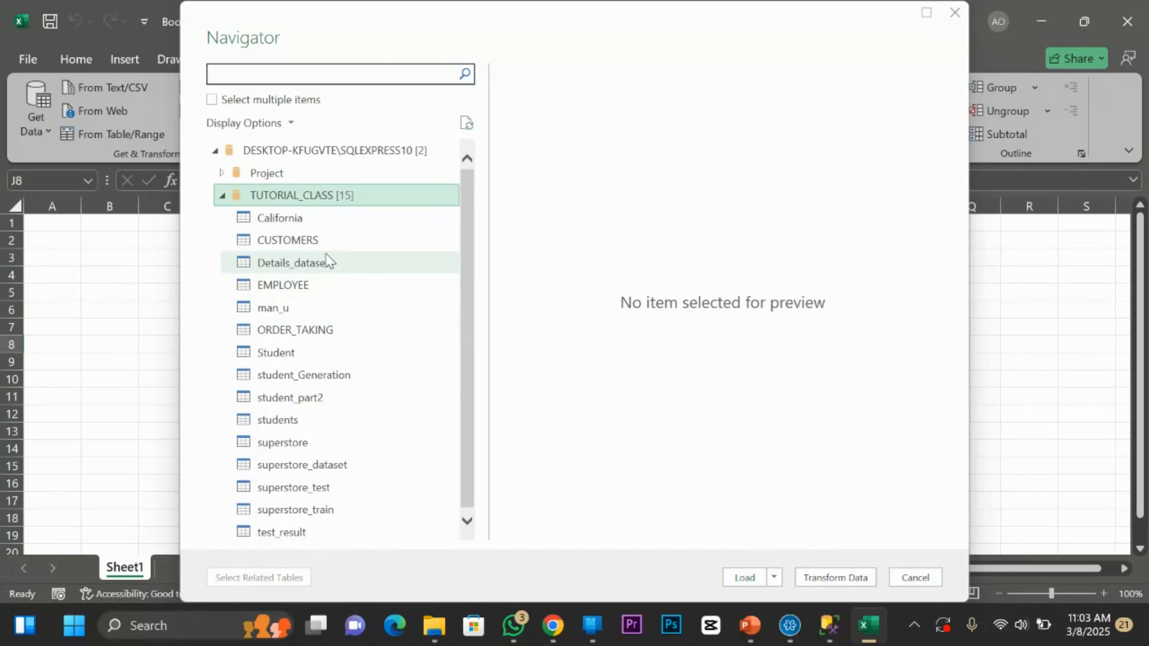
Preview the California table's data in the Navigator and look over the remaining TUTORIAL_CLASS tables.
click(310, 218)
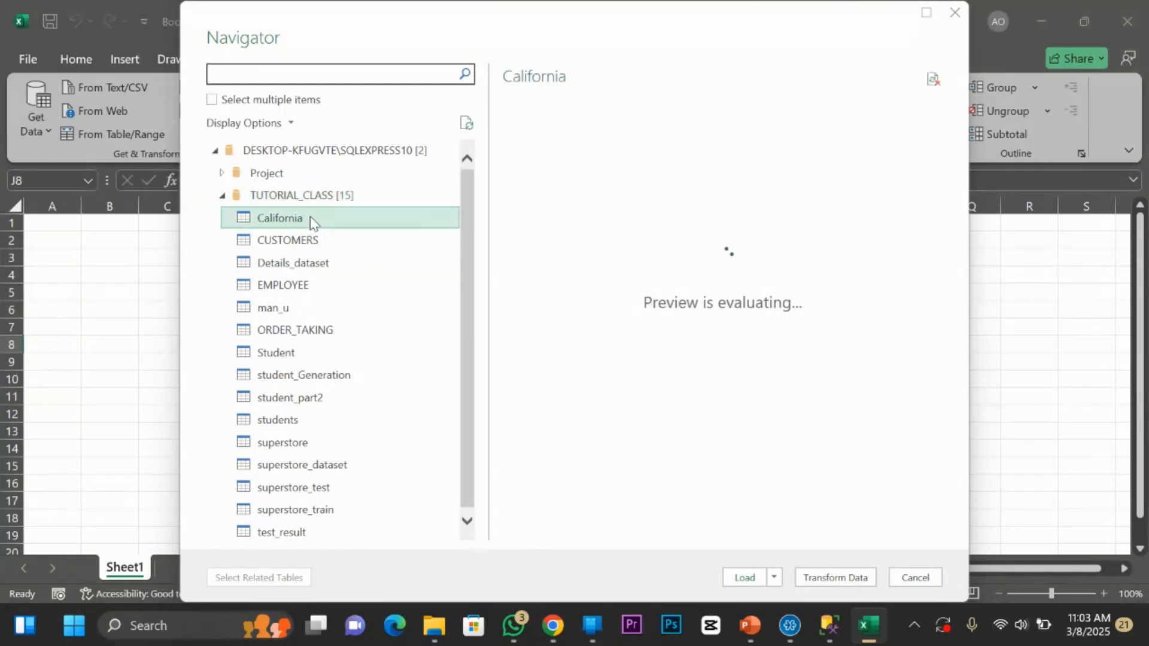
scroll(726, 329, down, 3)
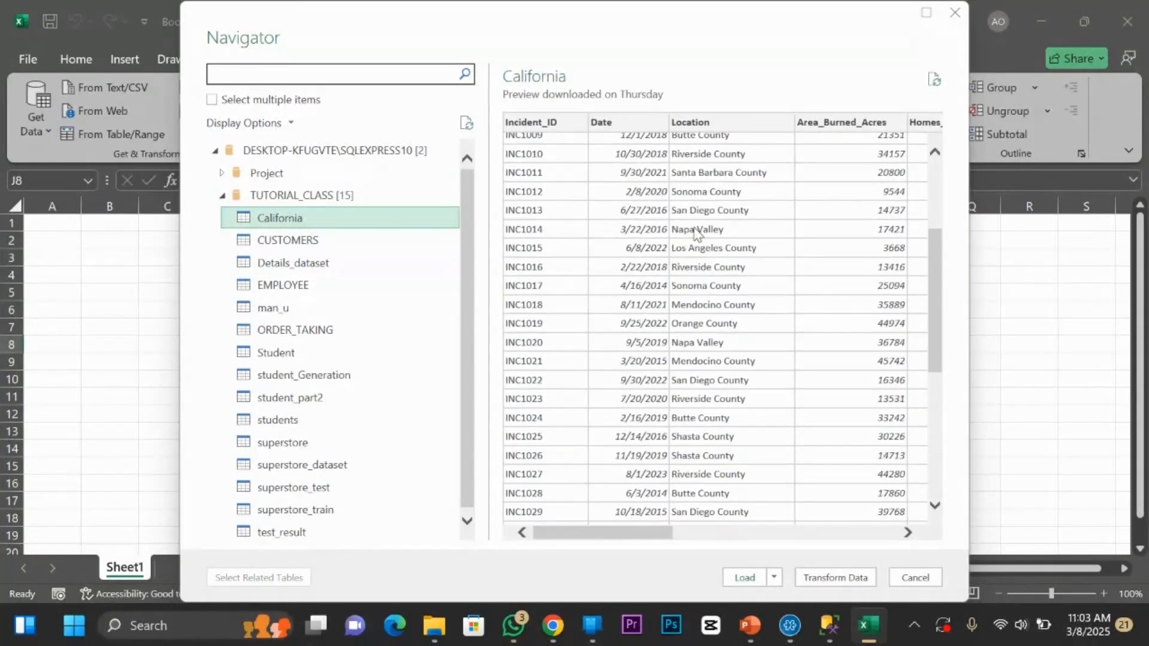
scroll(694, 236, up, 4)
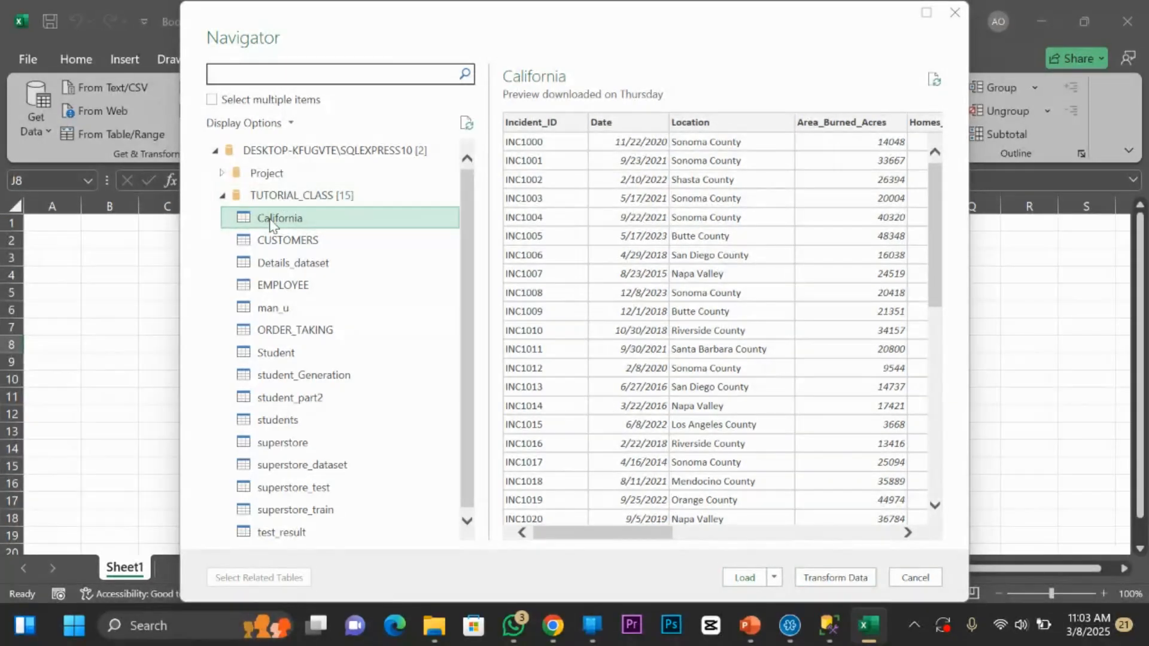
scroll(293, 383, down, 1)
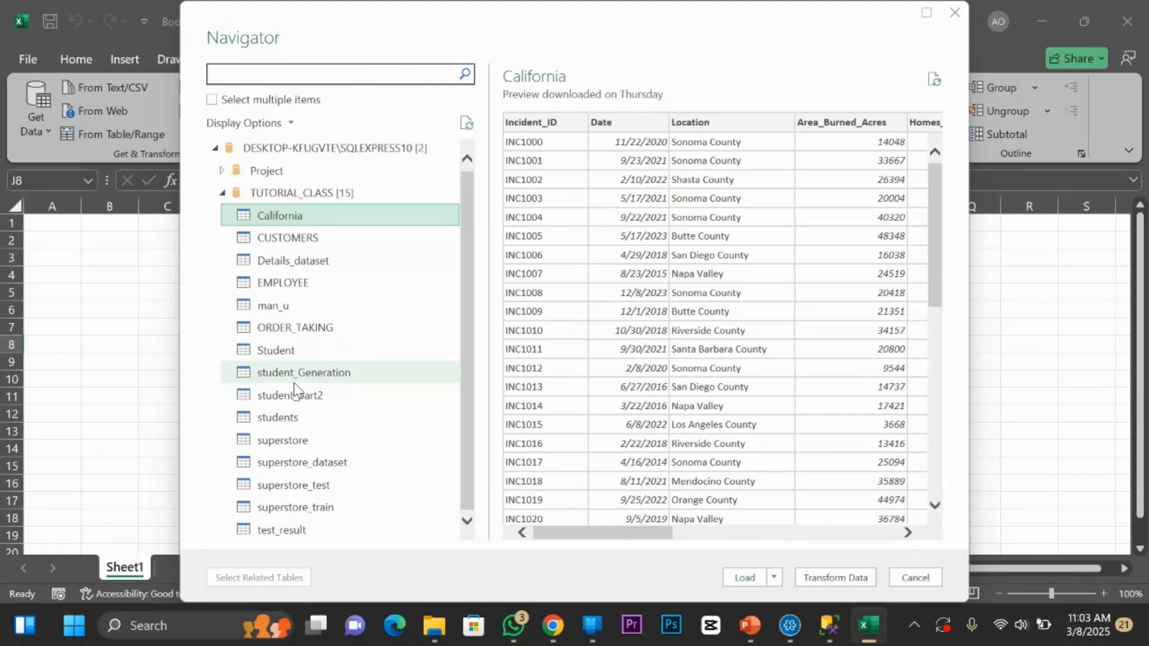
Allow multiple items in the Navigator, check the EMPLOYEE and man_u tables, and preview EMPLOYEE.
click(223, 103)
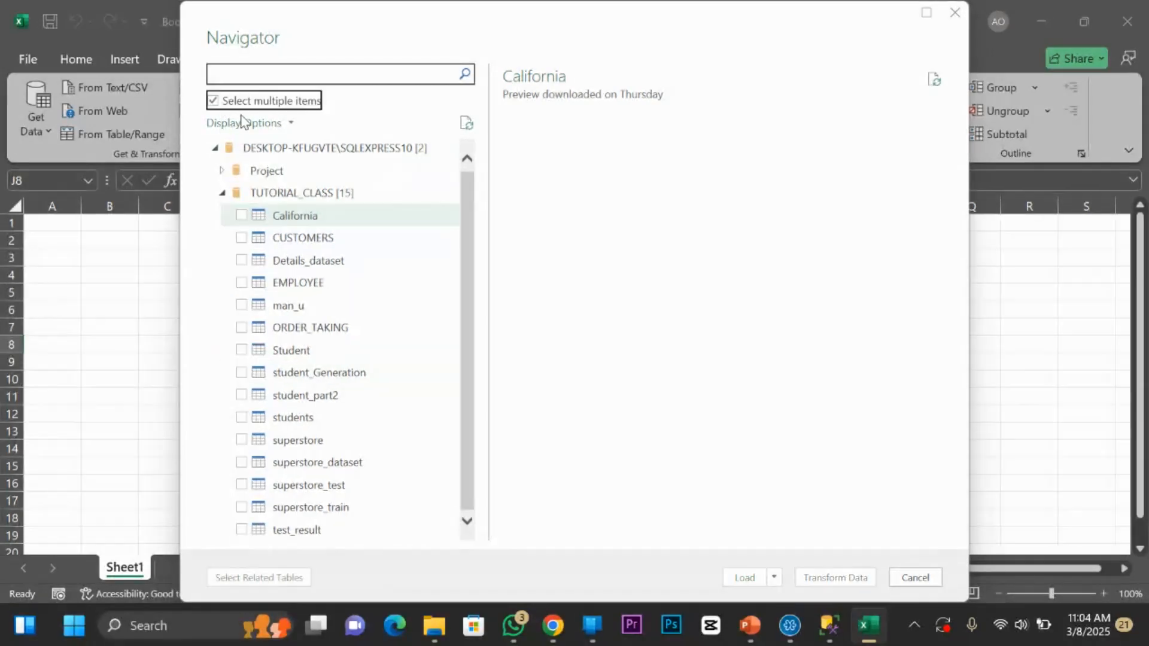
click(241, 215)
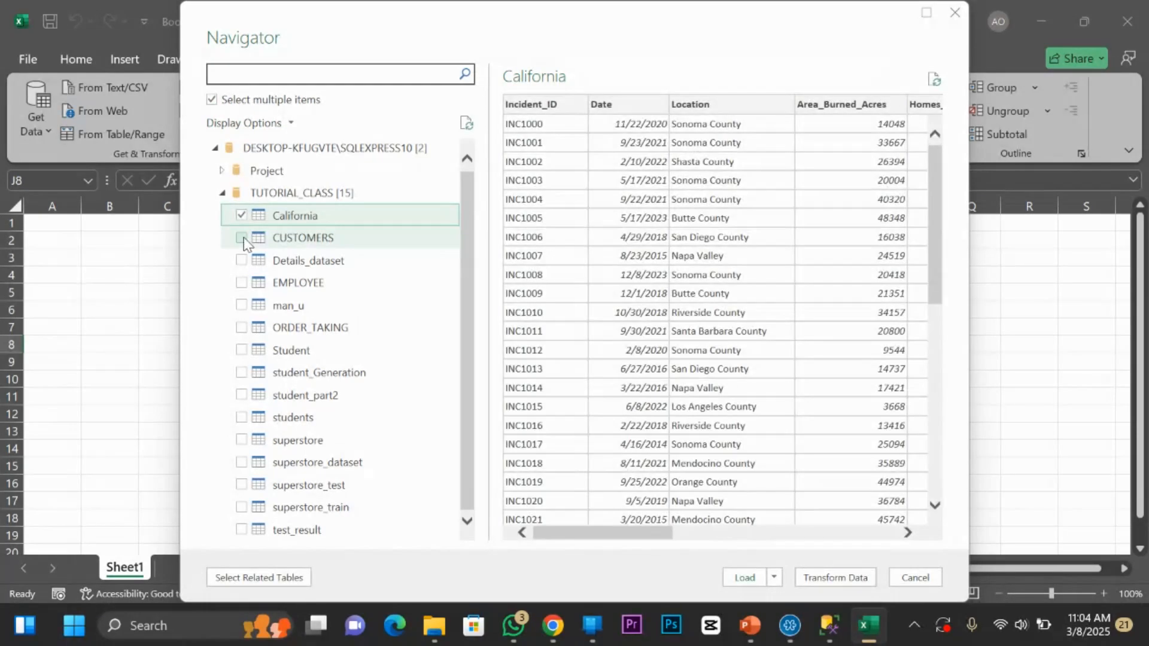
click(241, 215)
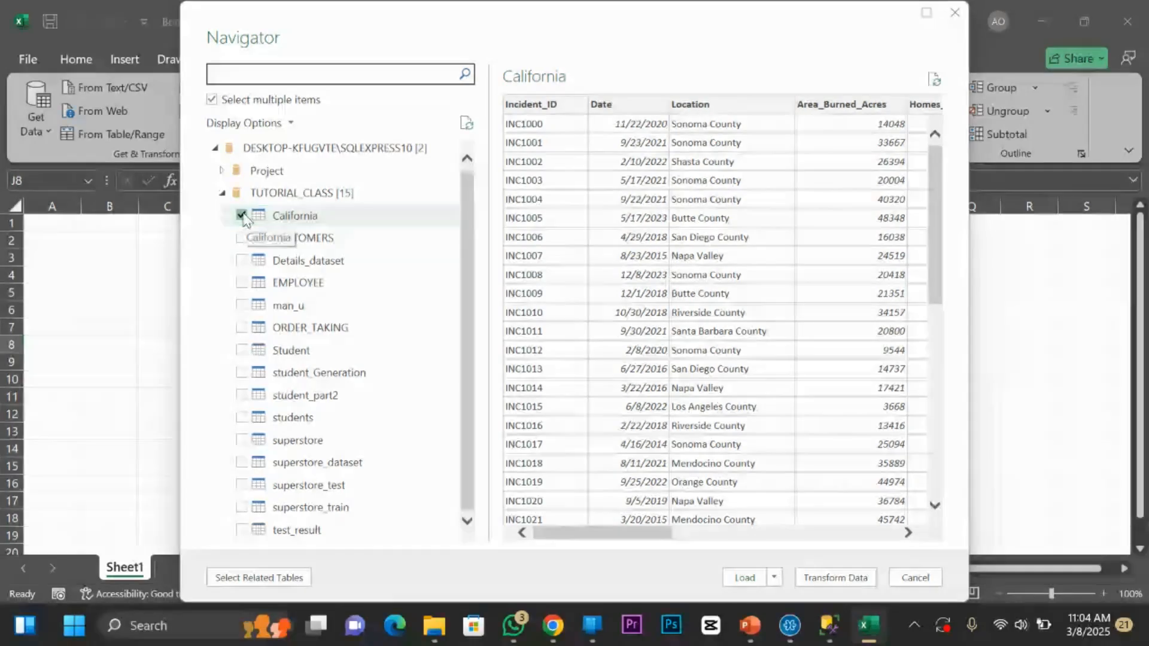
click(243, 286)
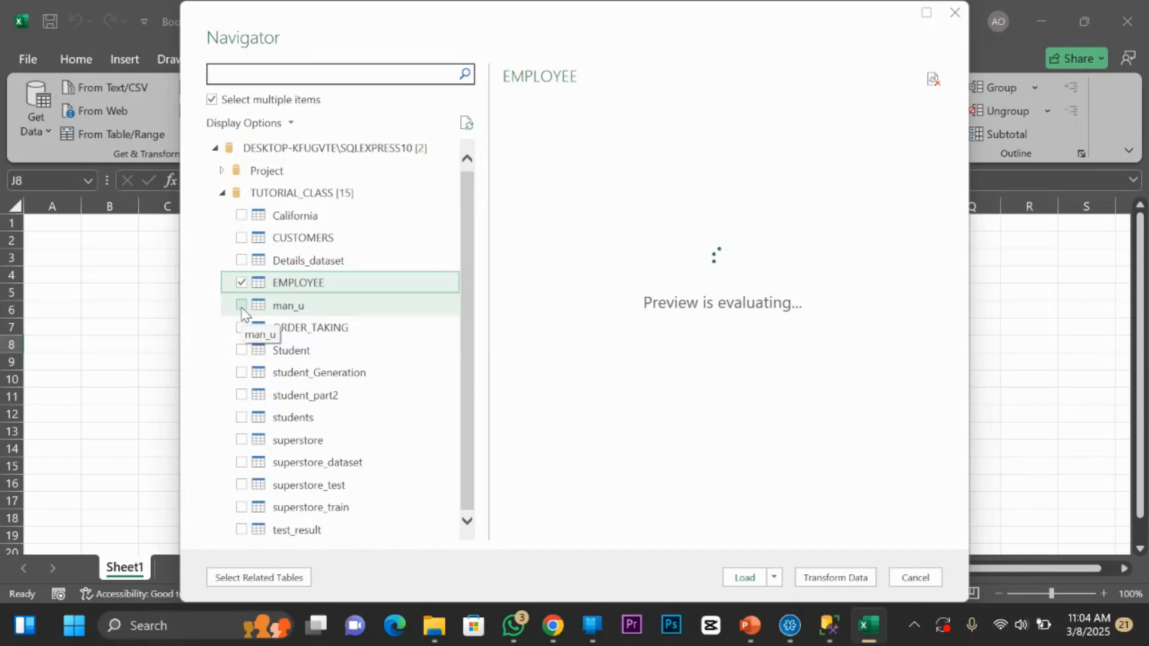
click(242, 306)
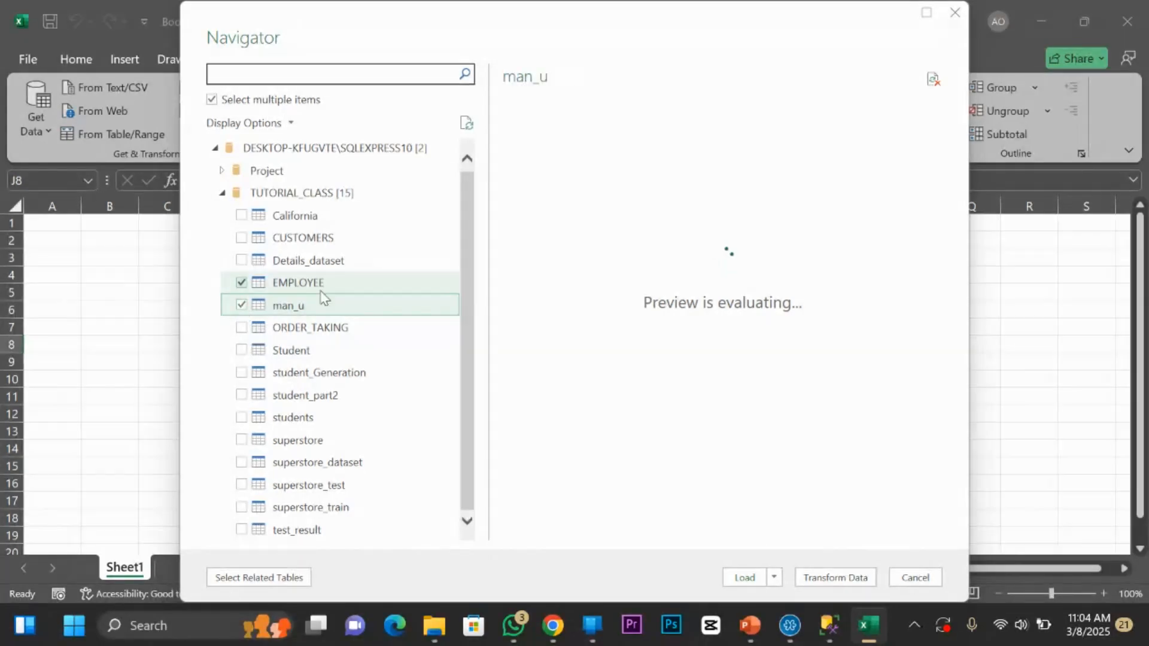
click(323, 287)
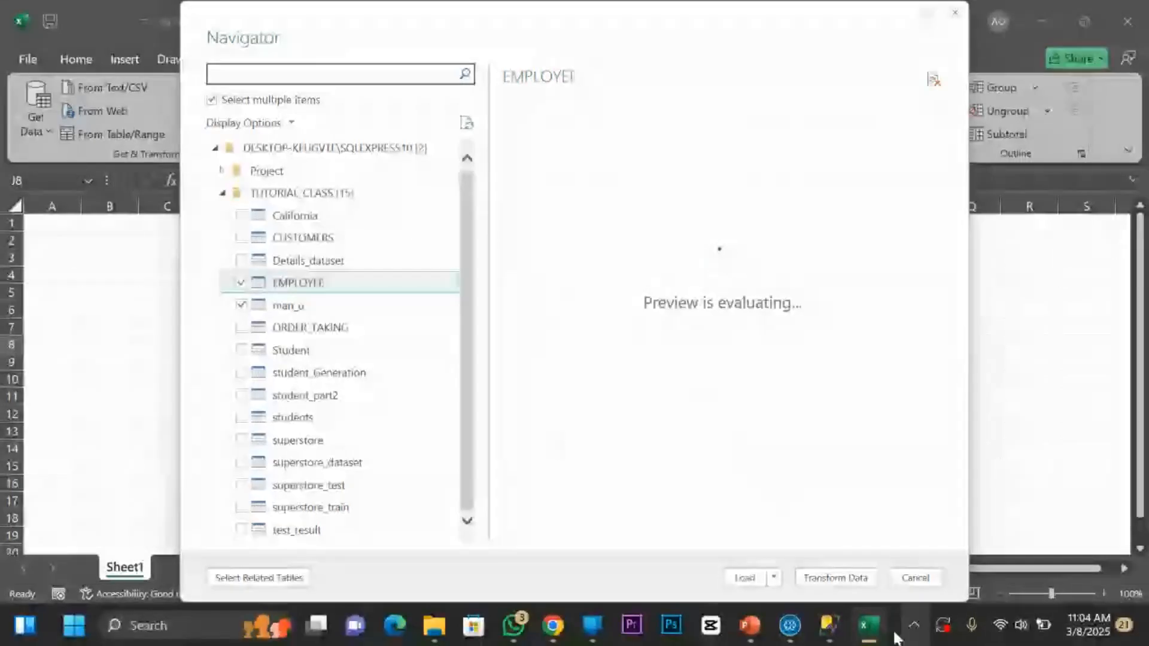
Switch to the online meeting, unmute the microphone as the host requests, and minimize the meeting window.
click(789, 627)
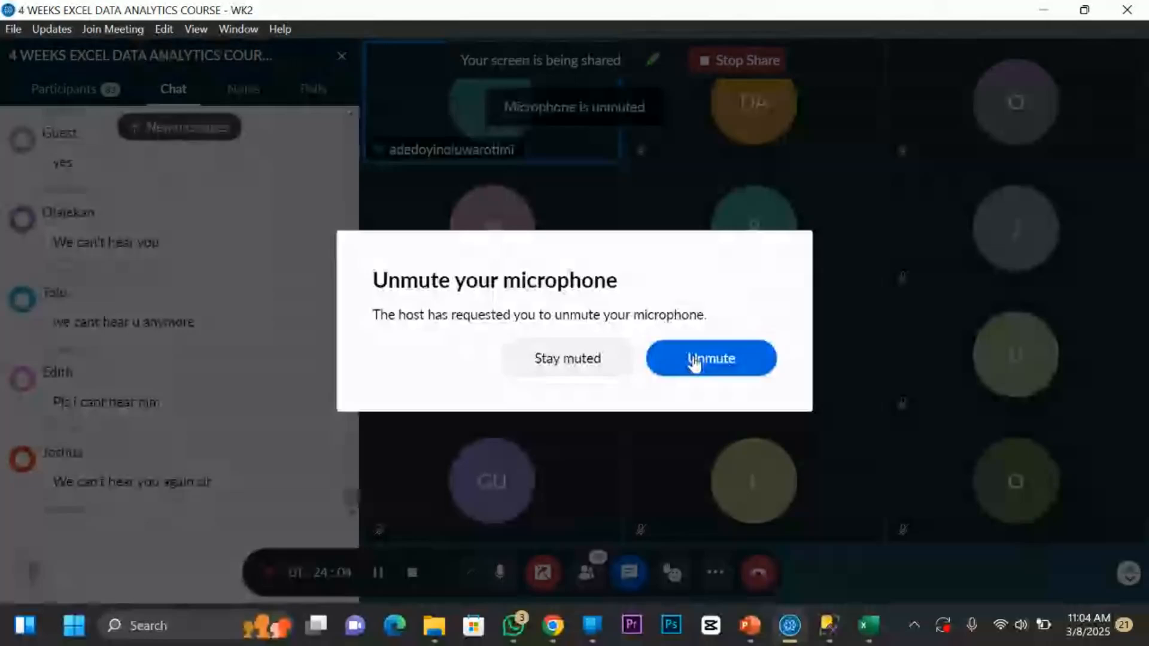
click(704, 372)
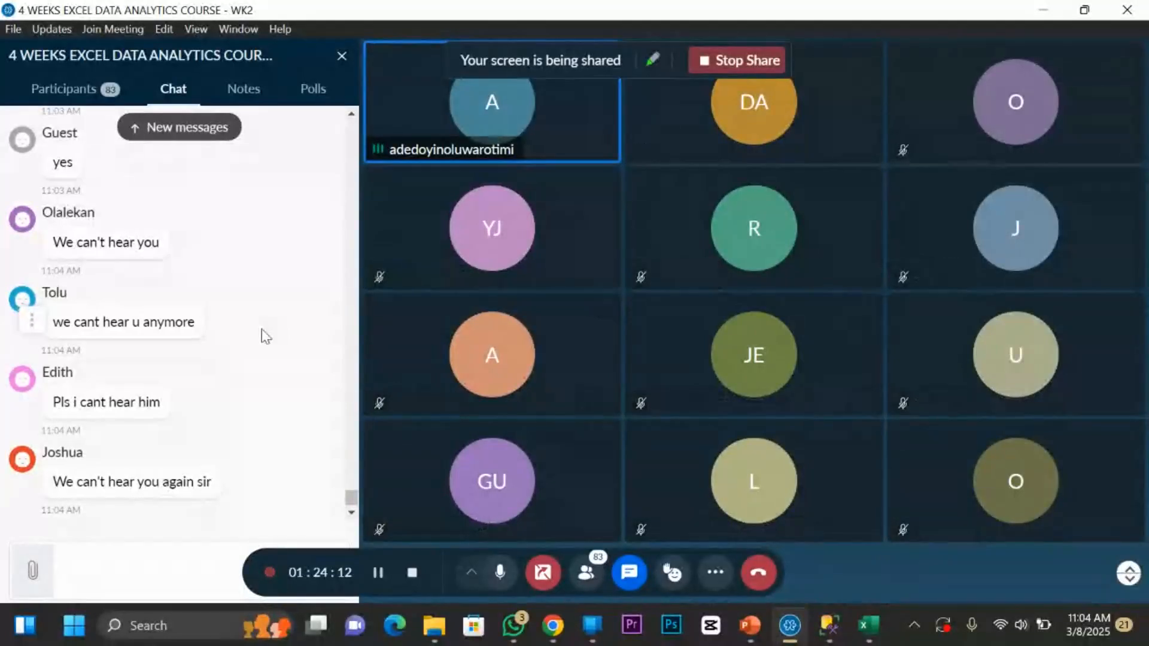
click(1059, 15)
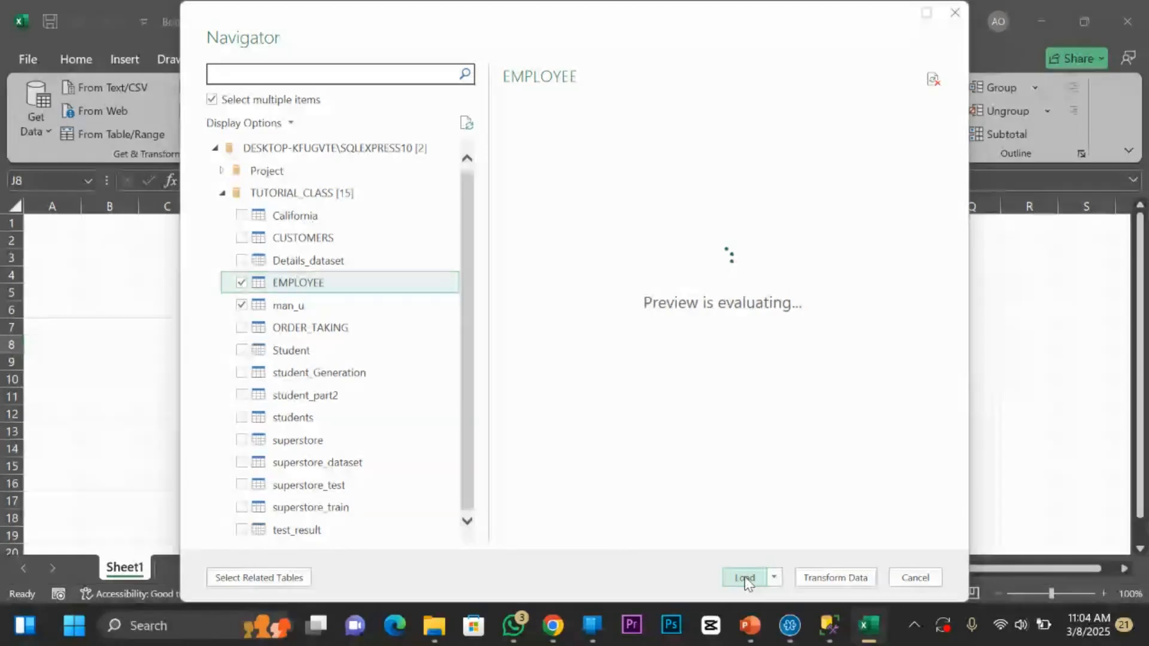
Open a new query beside the Object Explorer in SQL Server Management Studio and set its database to TUTORIAL_CLASS.
click(828, 625)
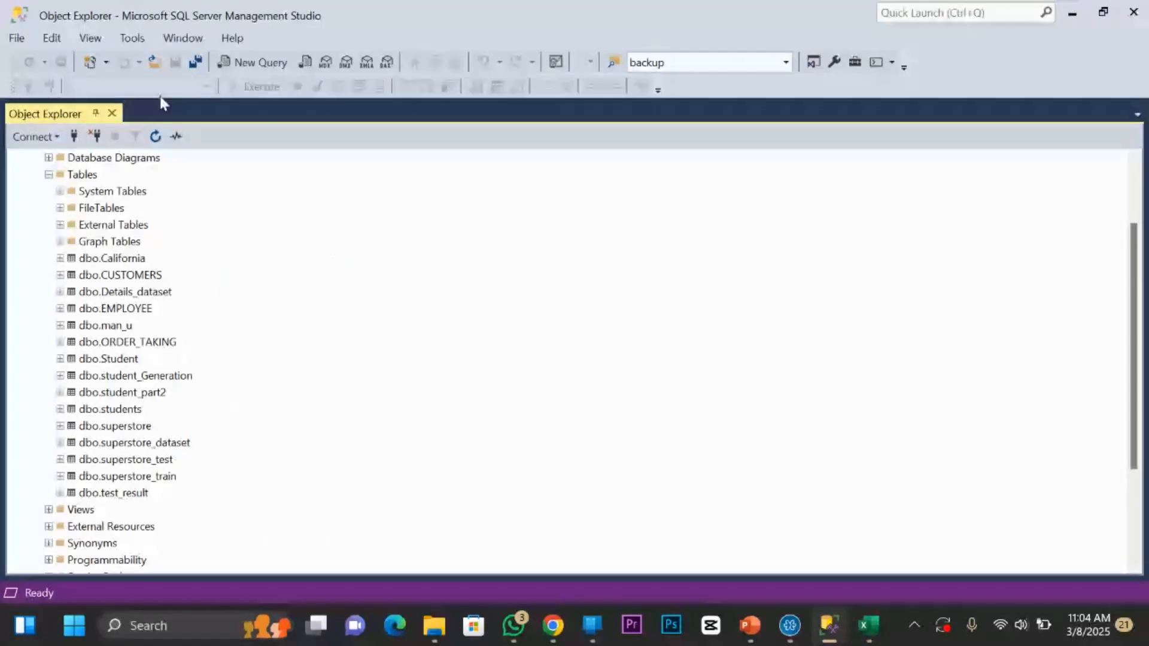
click(254, 62)
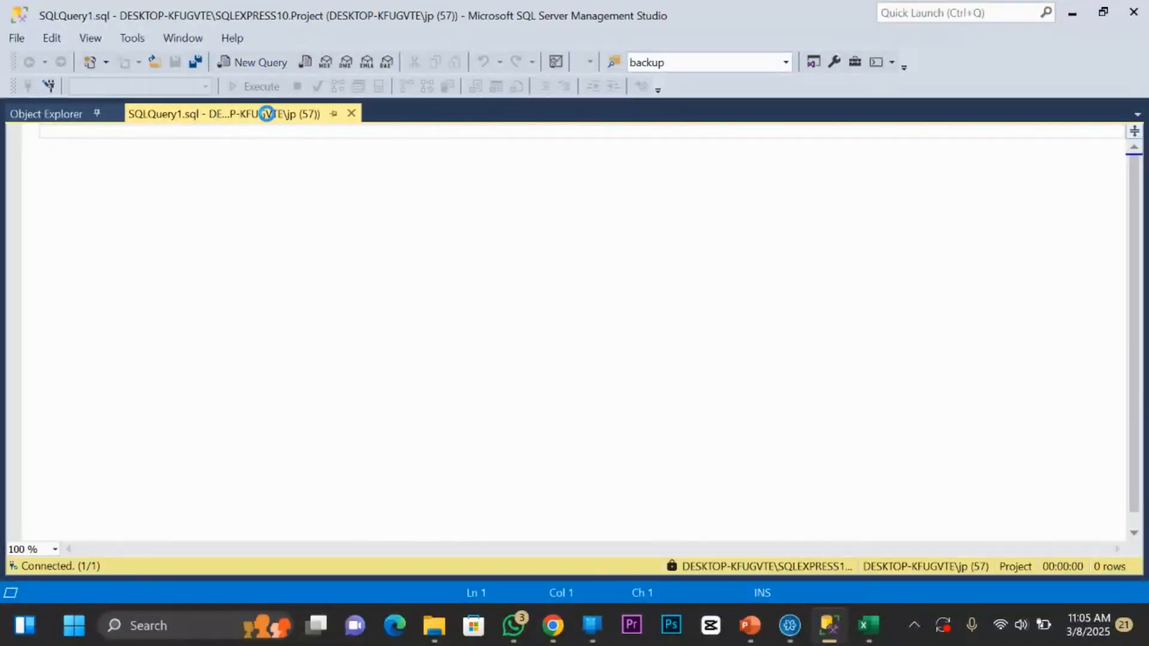
right_click(246, 122)
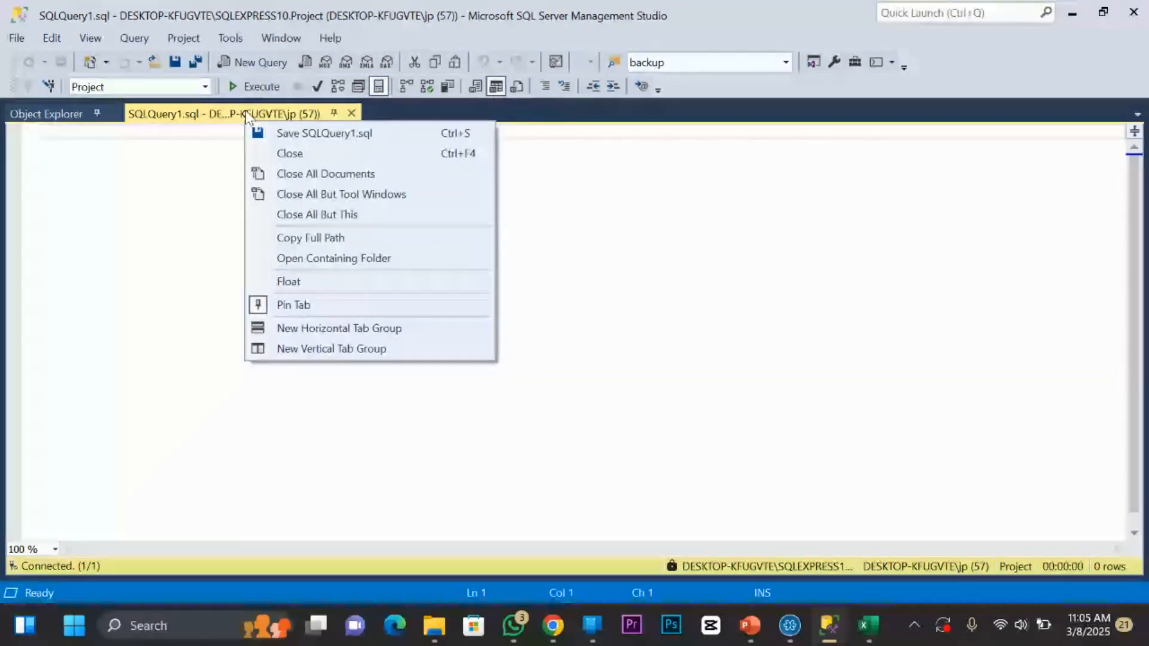
click(300, 350)
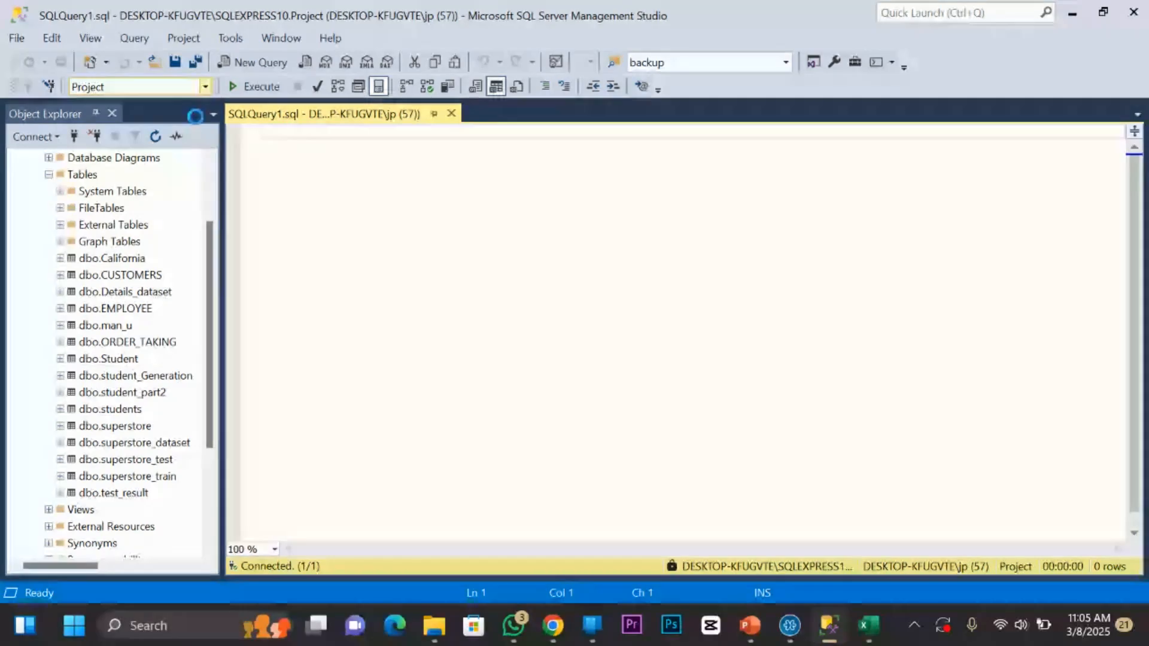
click(206, 88)
click(128, 200)
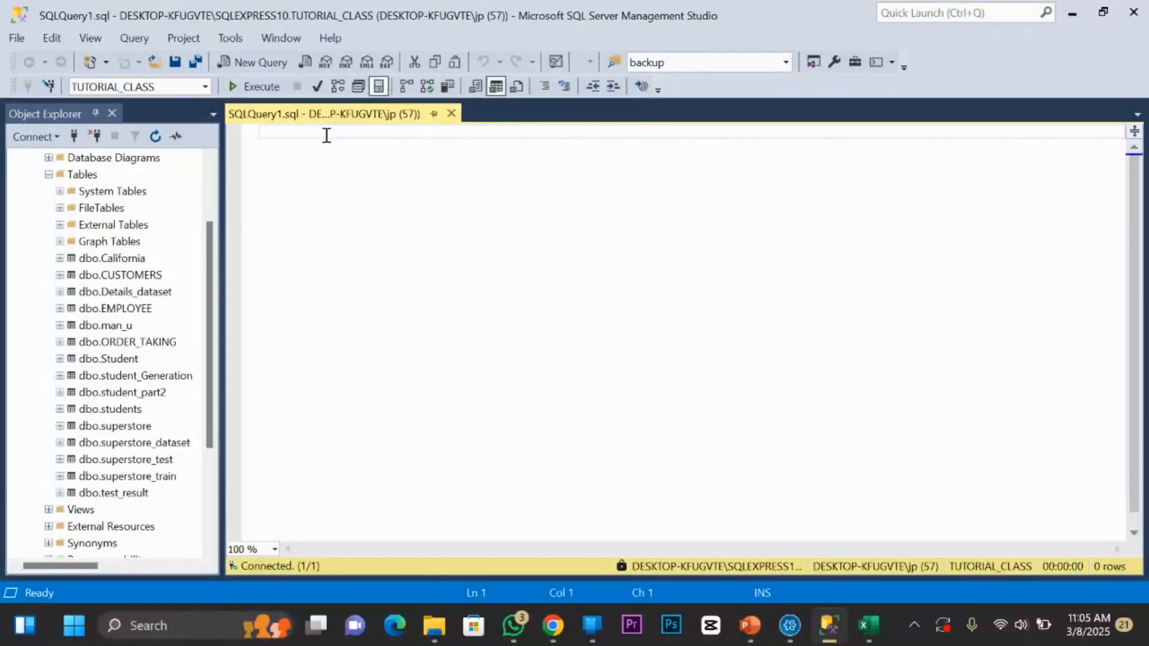
Check the EMPLOYEE preview in Excel, run "select * from employee;" in SQL Server Management Studio, and switch back to Excel.
click(867, 625)
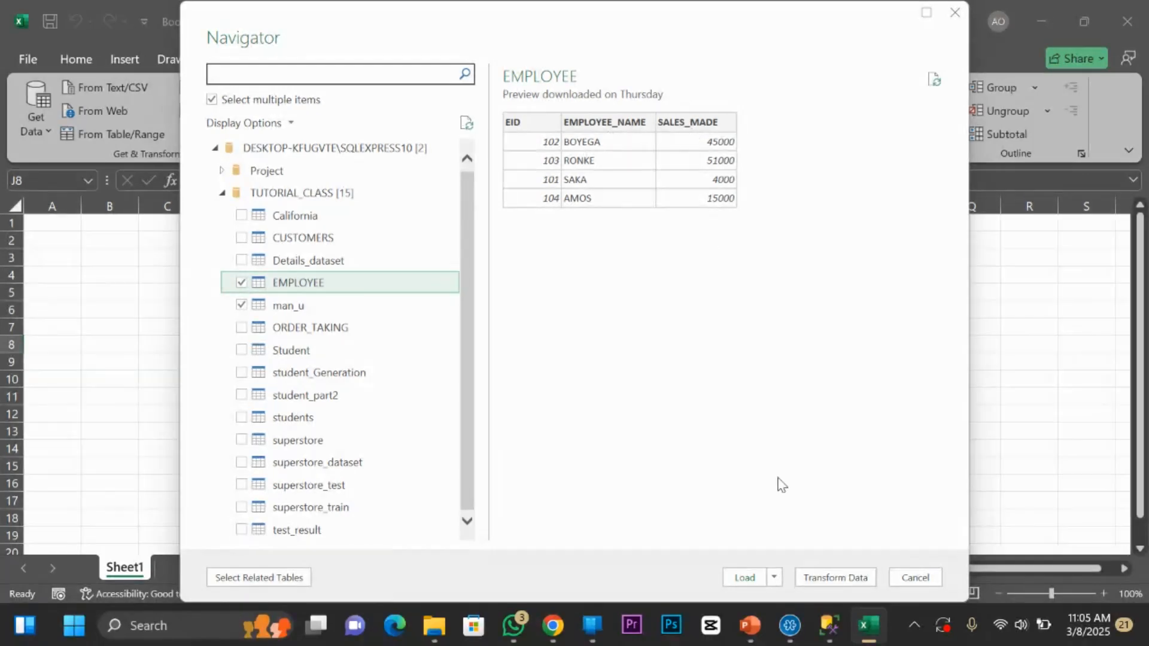
click(828, 624)
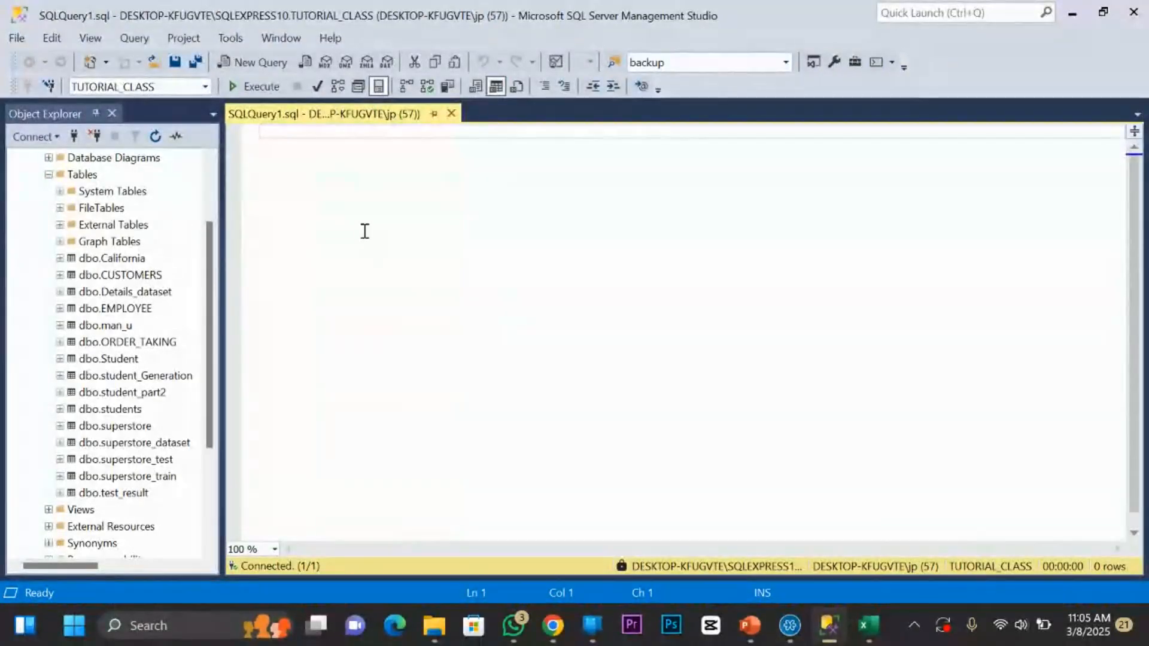
text(select *)
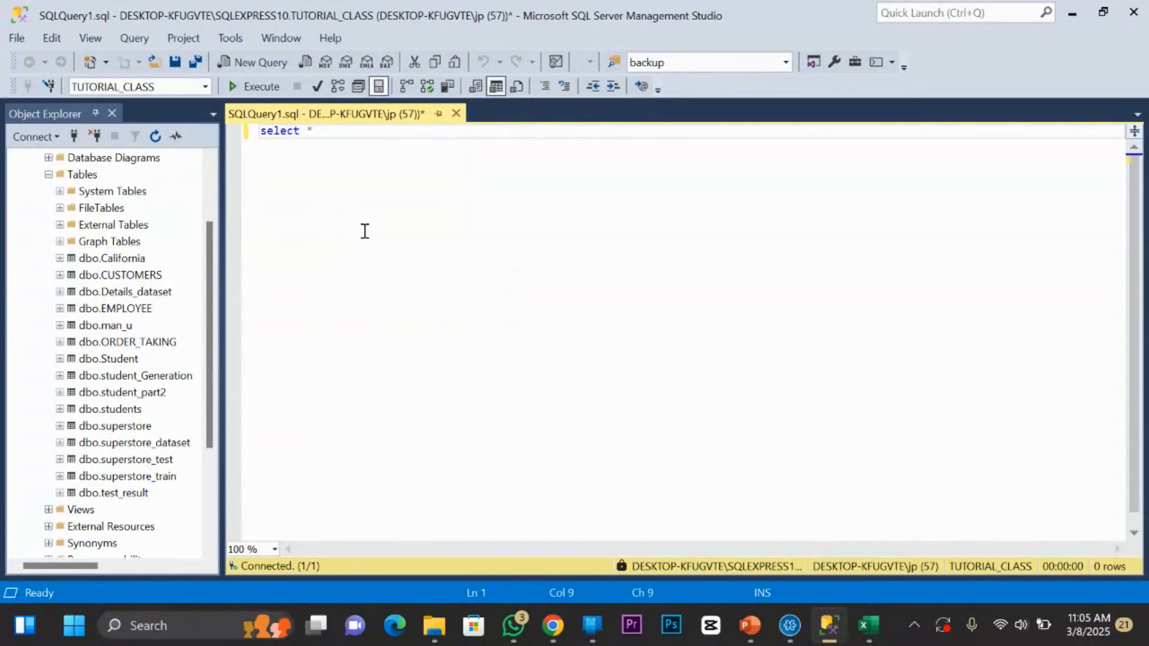
text( from employee)
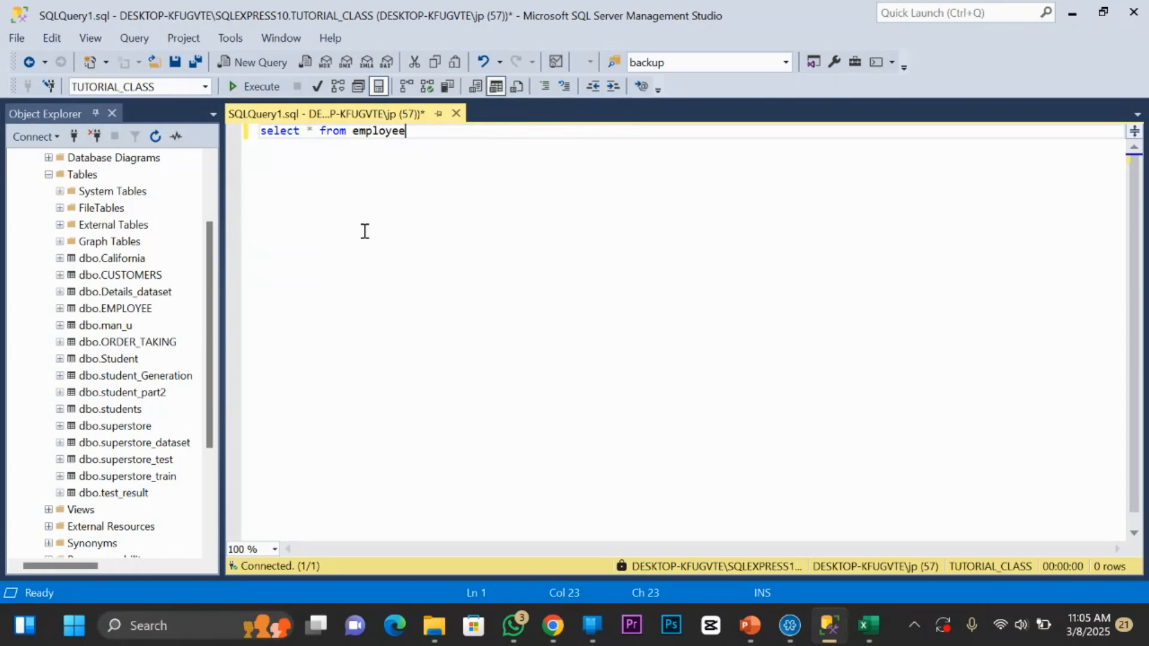
text(;)
click(271, 87)
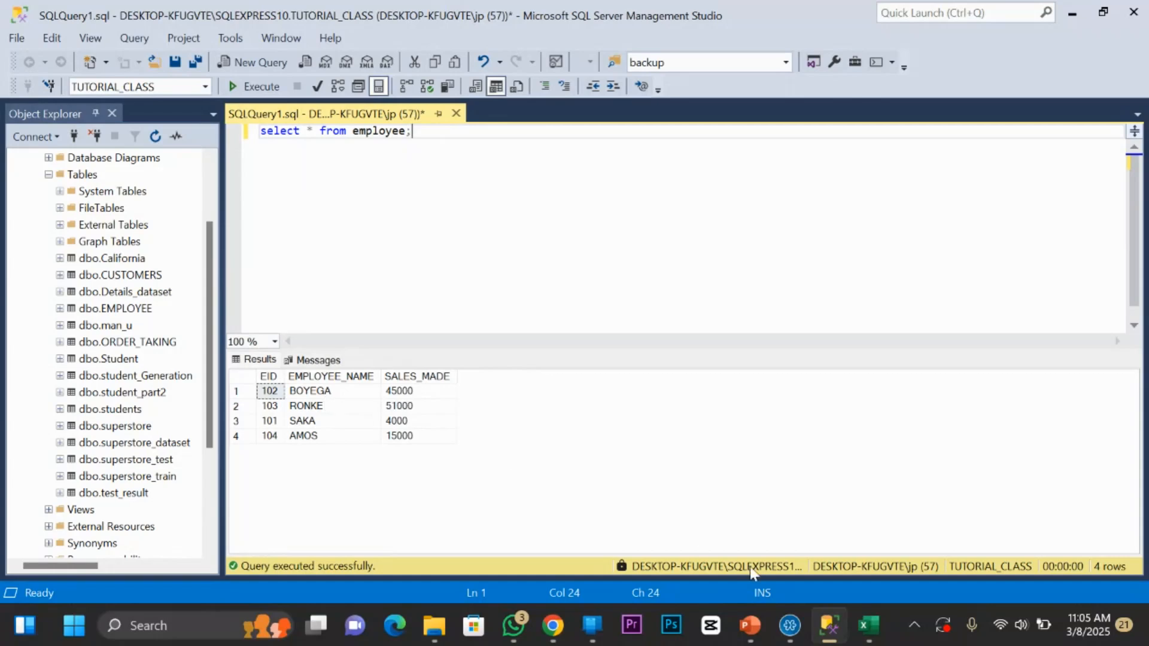
click(867, 635)
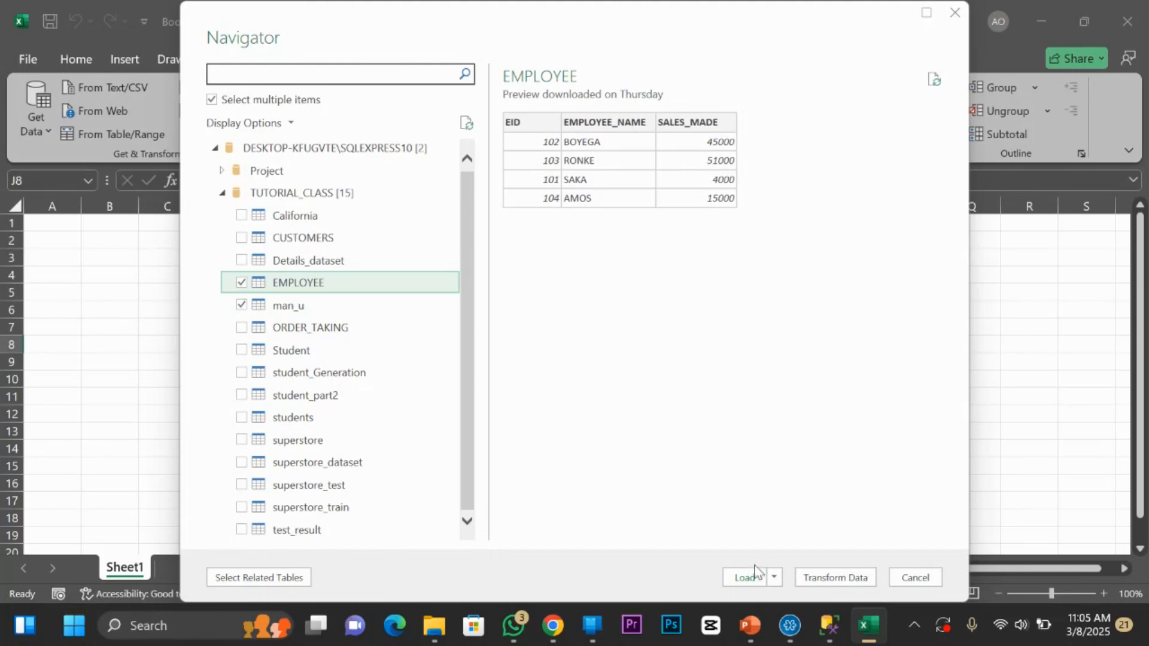
Try to load the selected EMPLOYEE and man_u tables into the workbook, checking SQL Server Management Studio while the queries run.
click(741, 578)
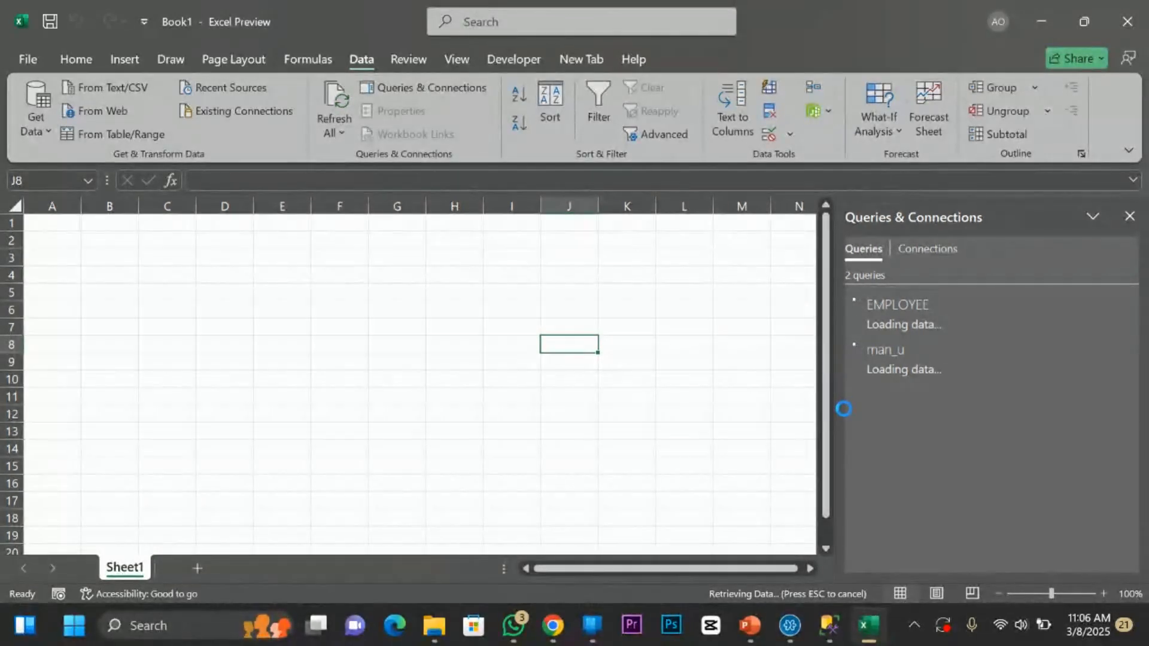
mouse_move(829, 639)
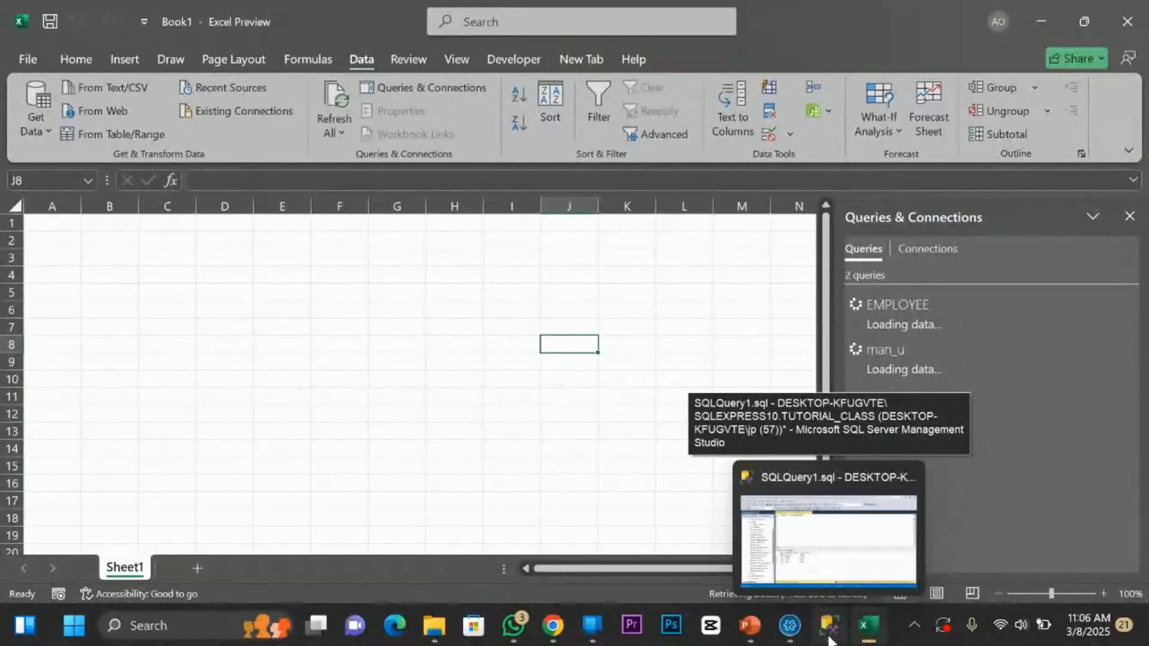
click(828, 639)
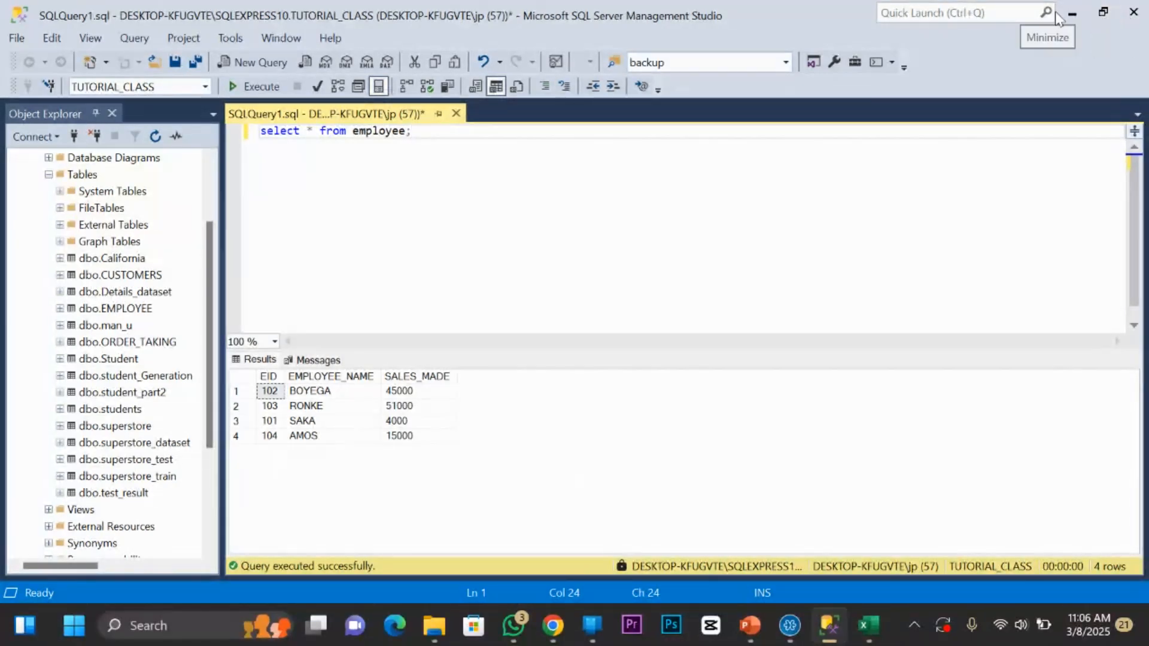
click(1076, 22)
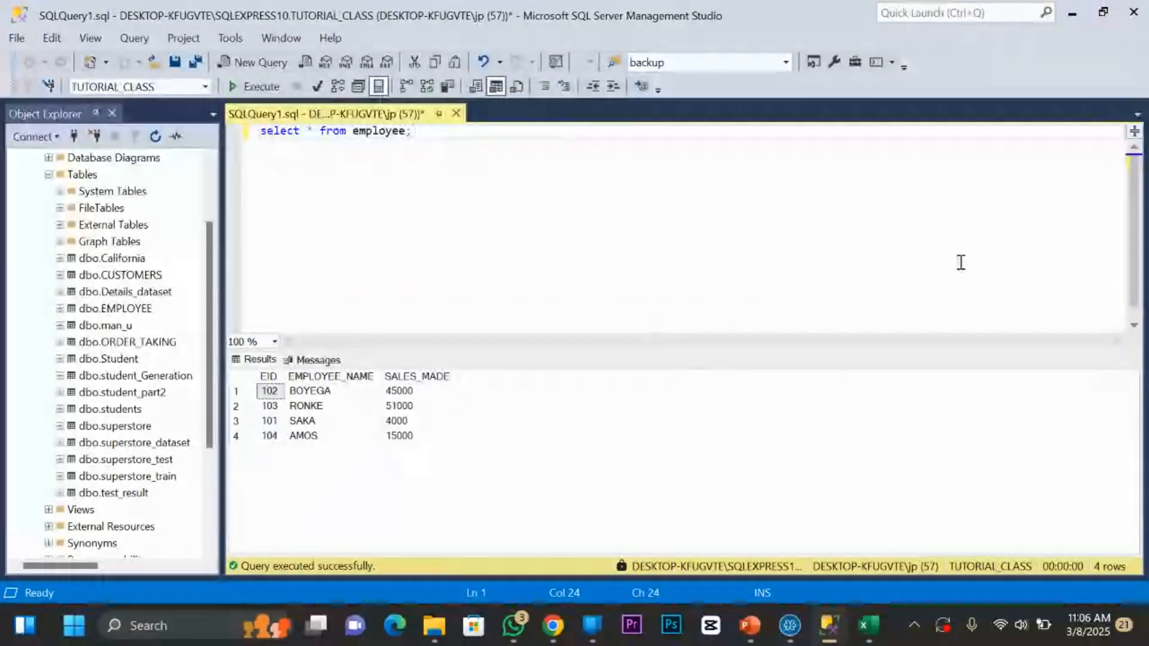
click(1072, 14)
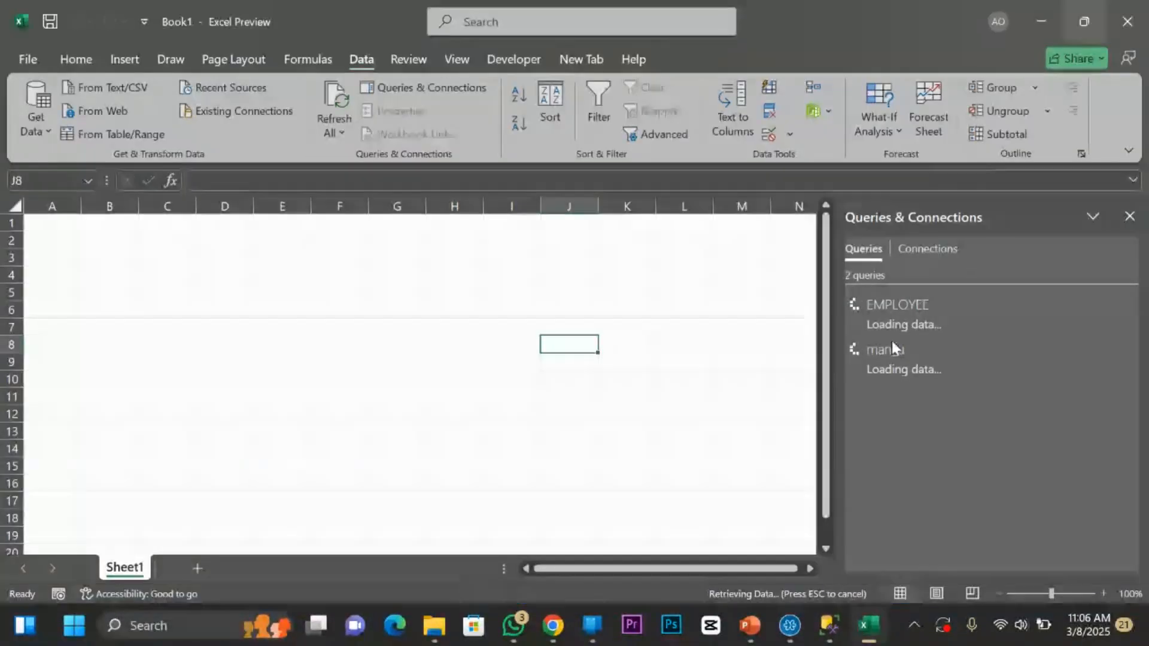
Switch to SQL Server Management Studio, collapse the Tables folder and the TUTORIAL_CLASS database in Object Explorer, and return to Excel.
click(828, 628)
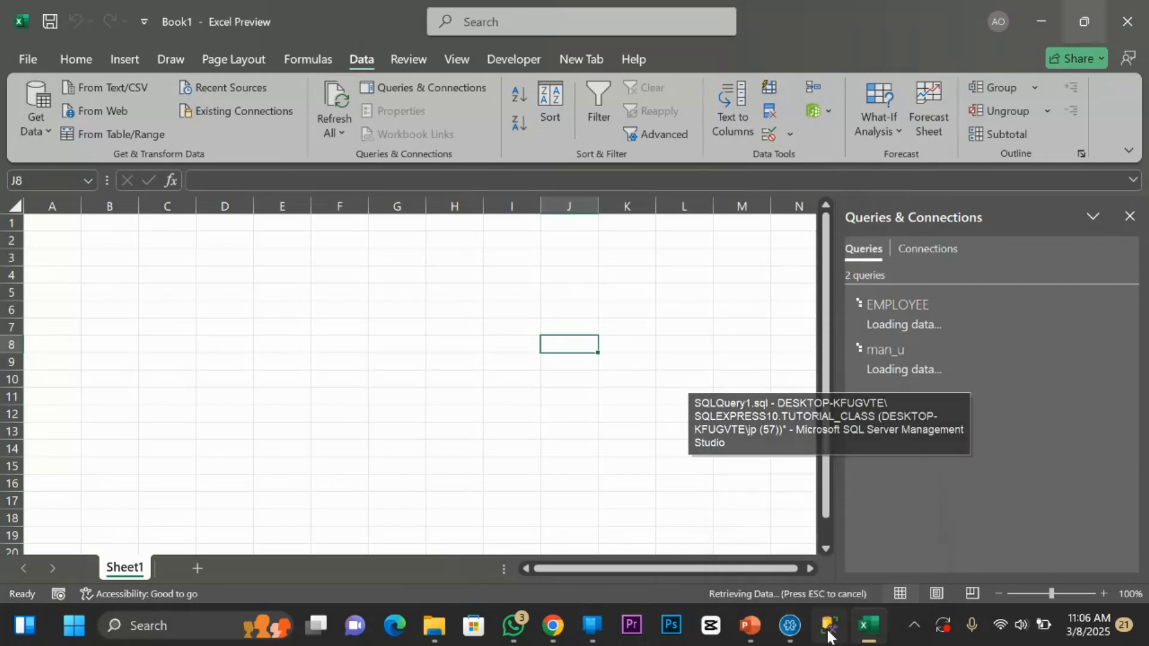
click(123, 240)
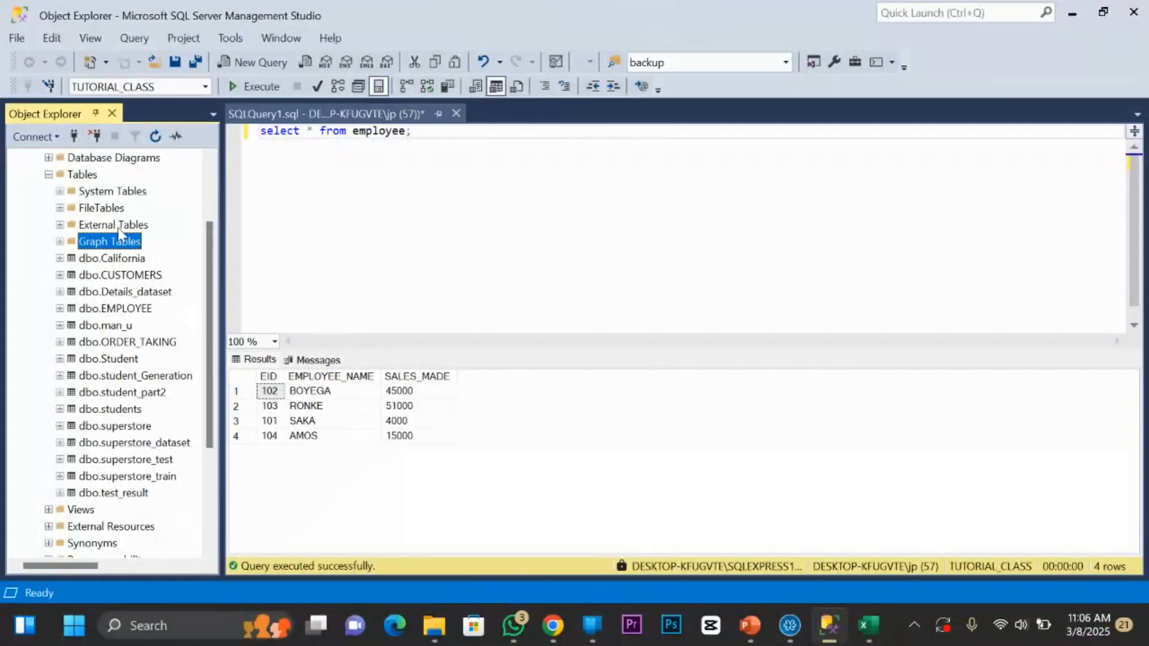
click(49, 175)
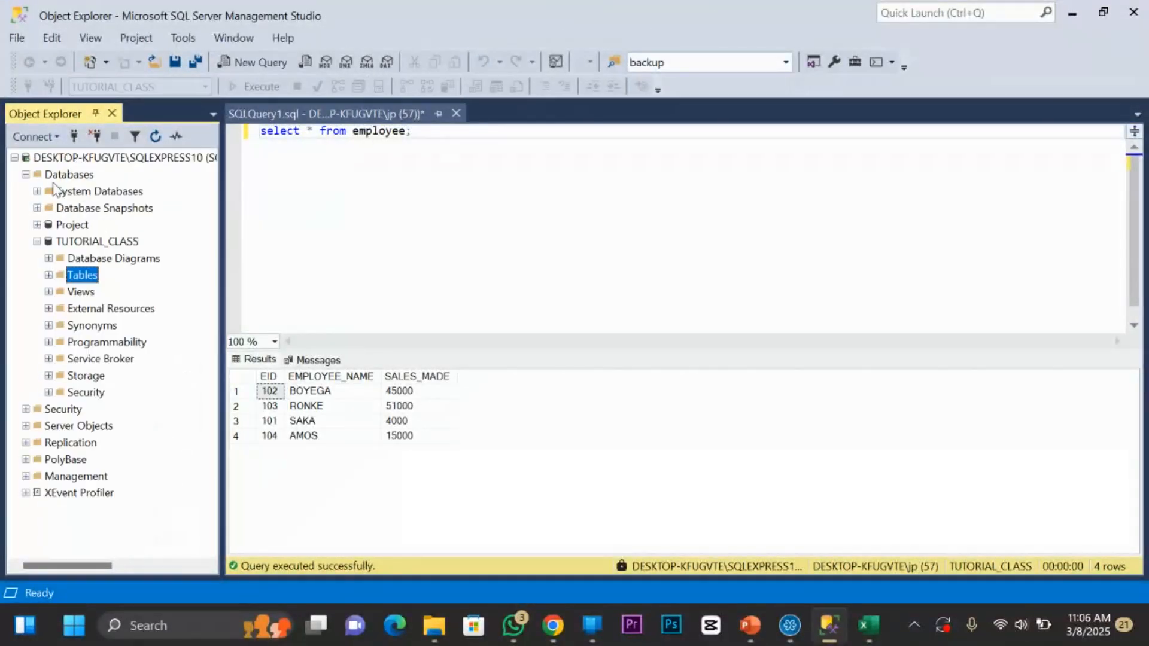
click(36, 241)
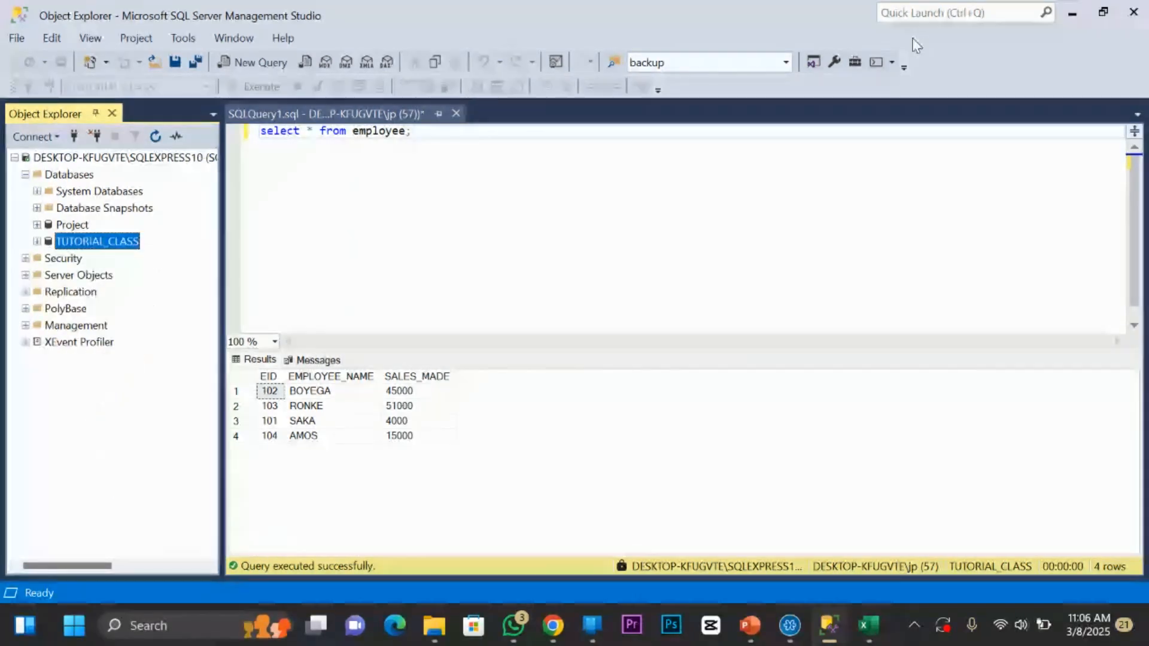
click(1071, 15)
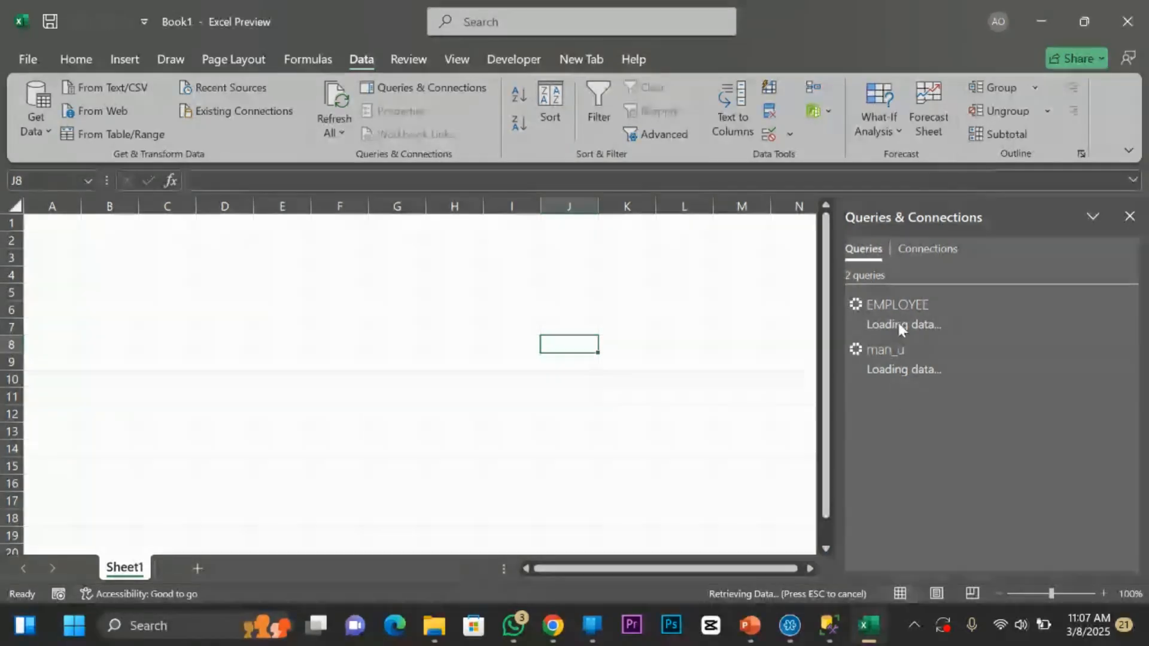
Switch to the PowerPoint slide show and advance to the Part 3 slide on data transformation and techniques.
mouse_move(748, 625)
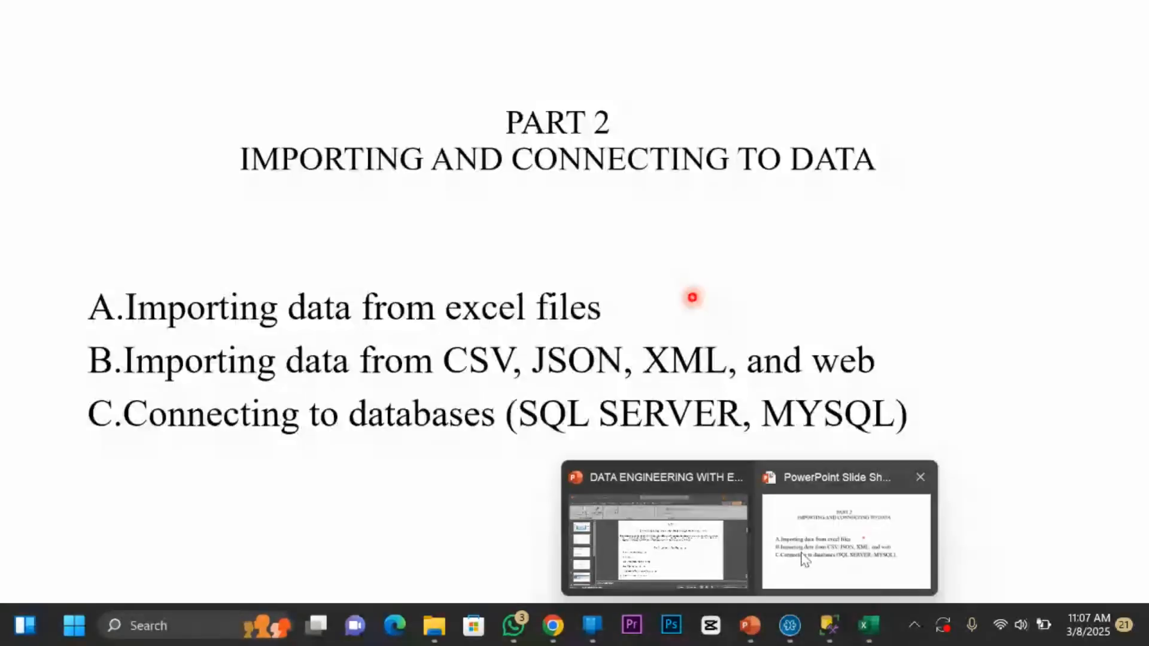
click(804, 559)
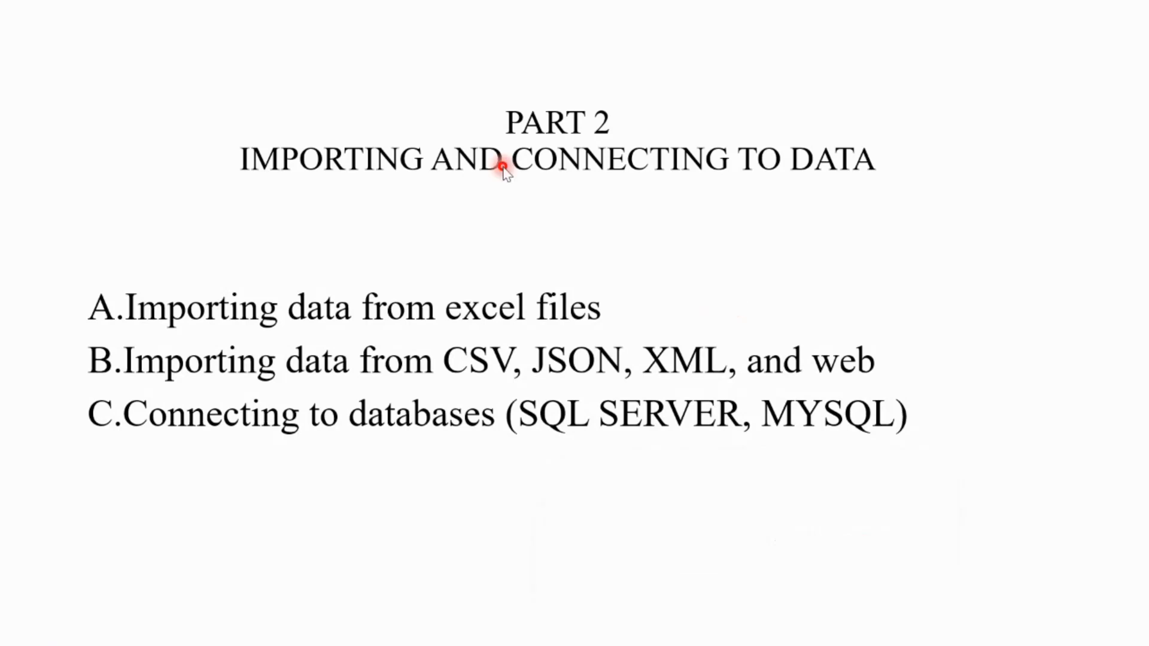
click(585, 130)
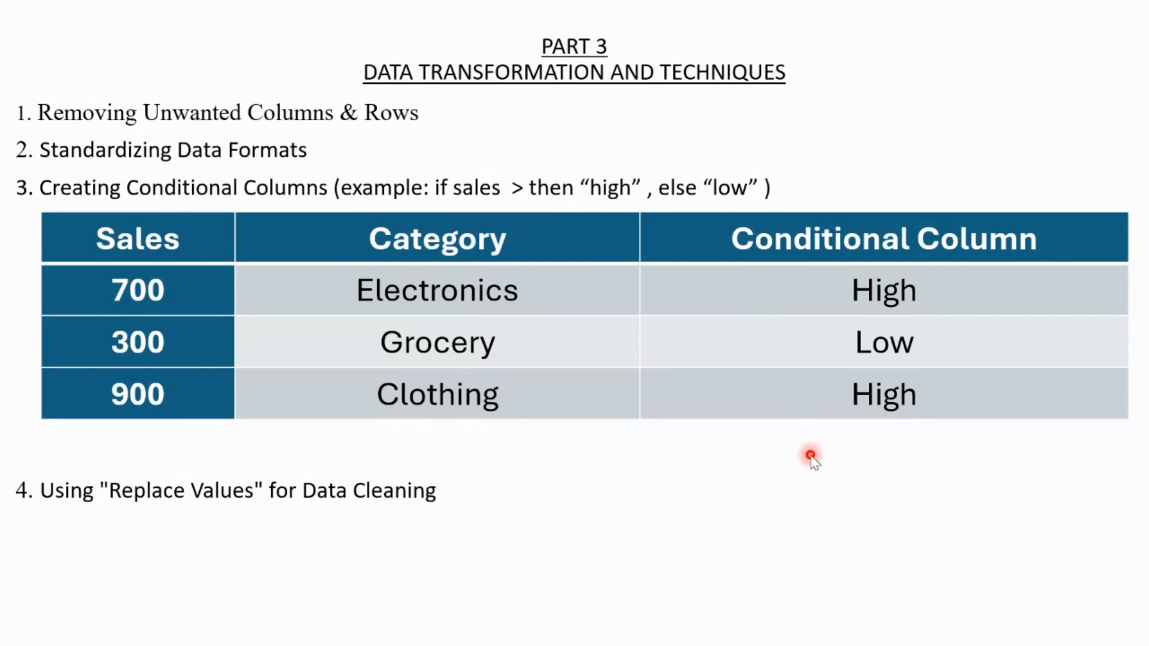
Switch to Excel and close the Book1 workbook without saving its changes.
key(super)
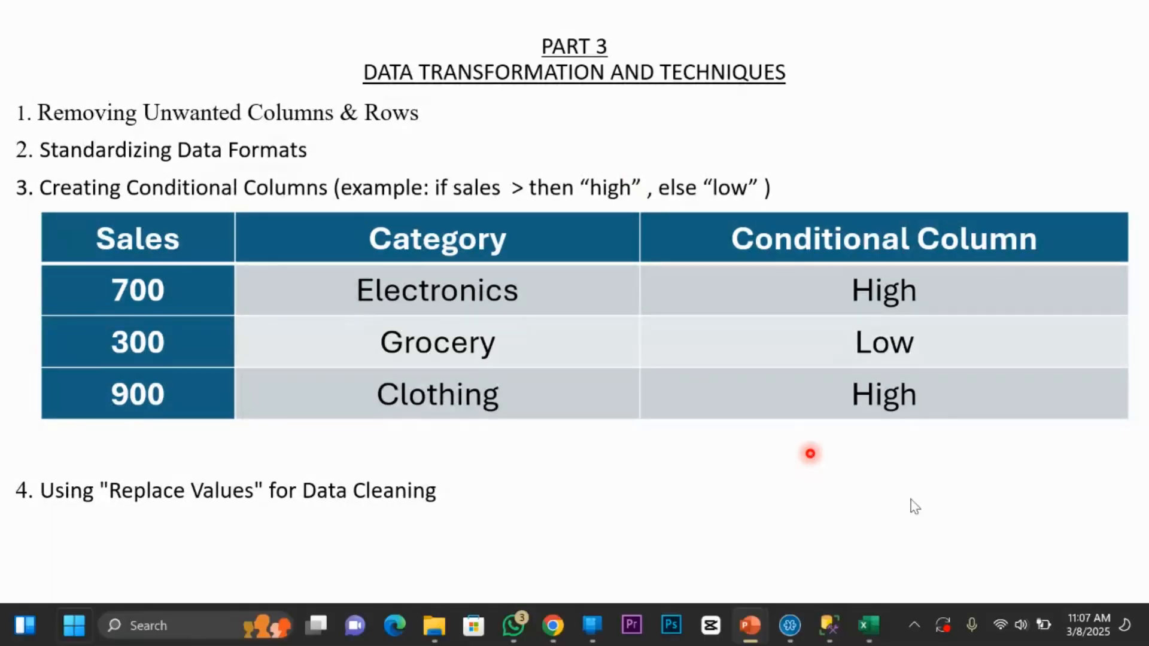
click(867, 625)
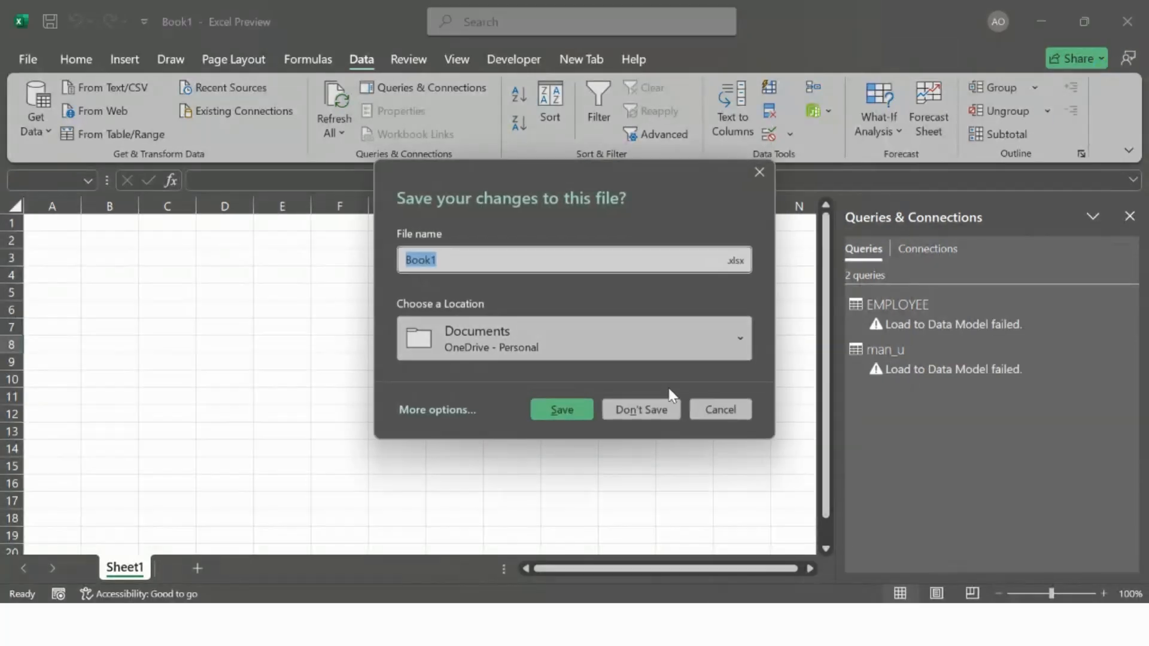
click(647, 408)
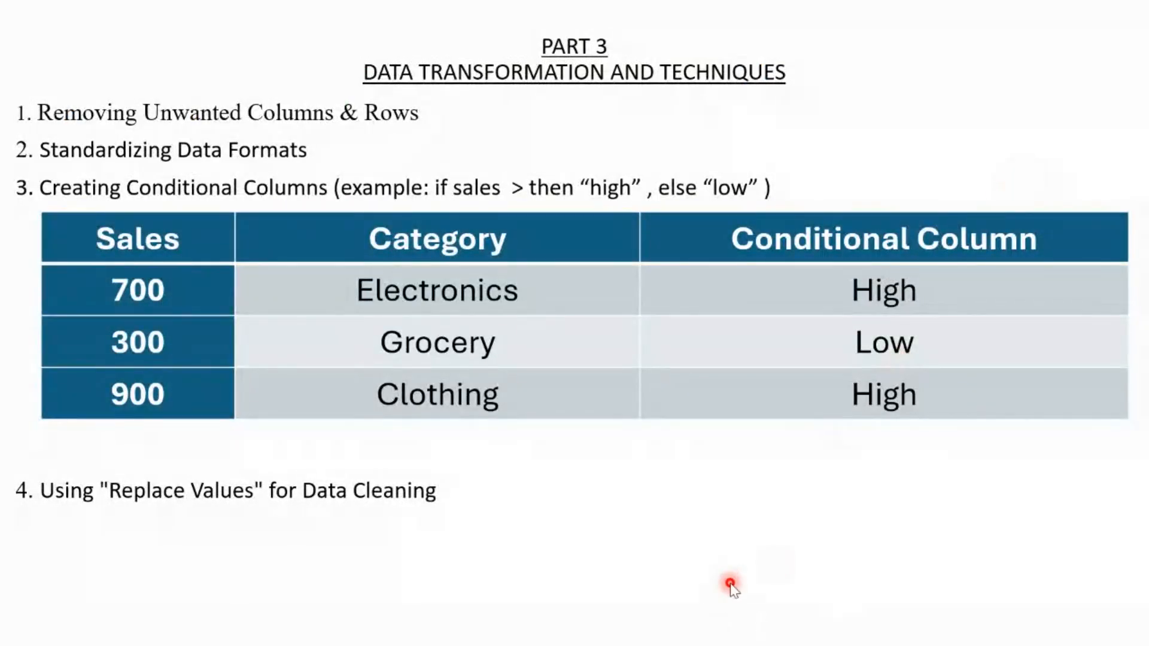
Switch to SQL Server Management Studio and close it, returning to the slide show.
key(super)
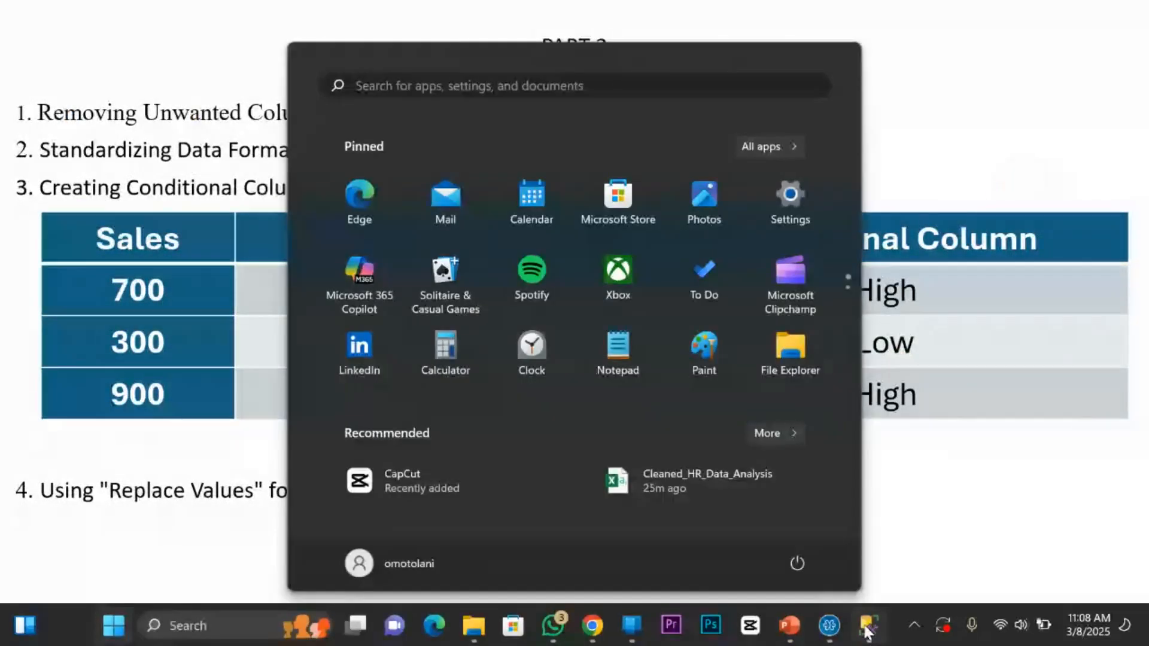
click(868, 628)
click(1133, 12)
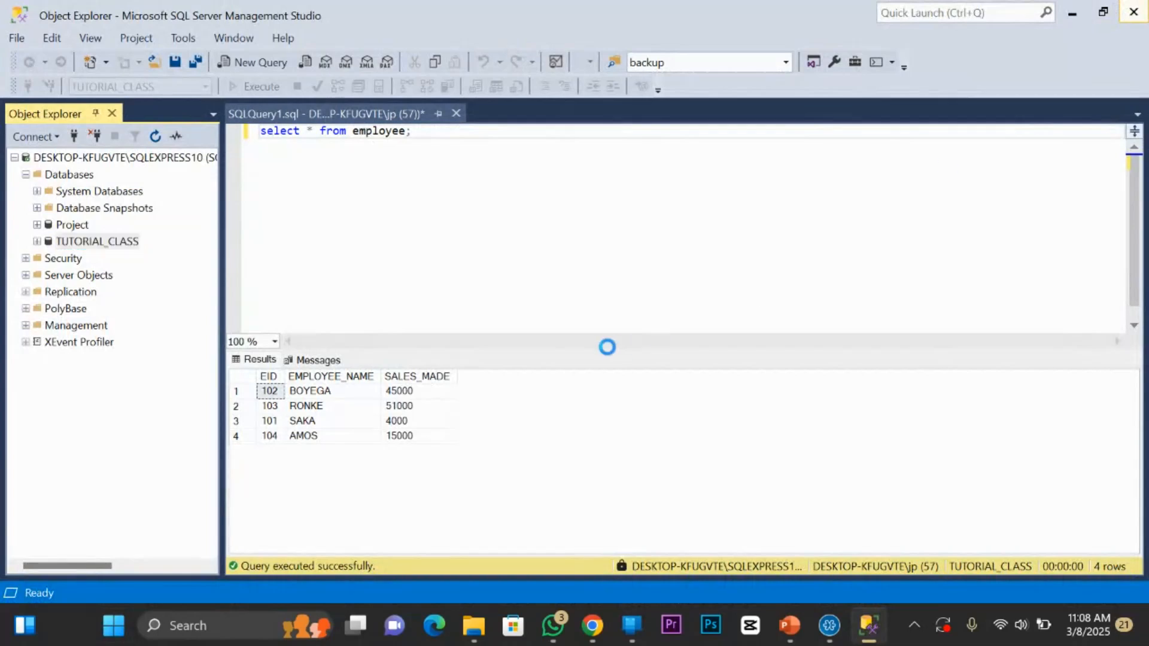
click(636, 431)
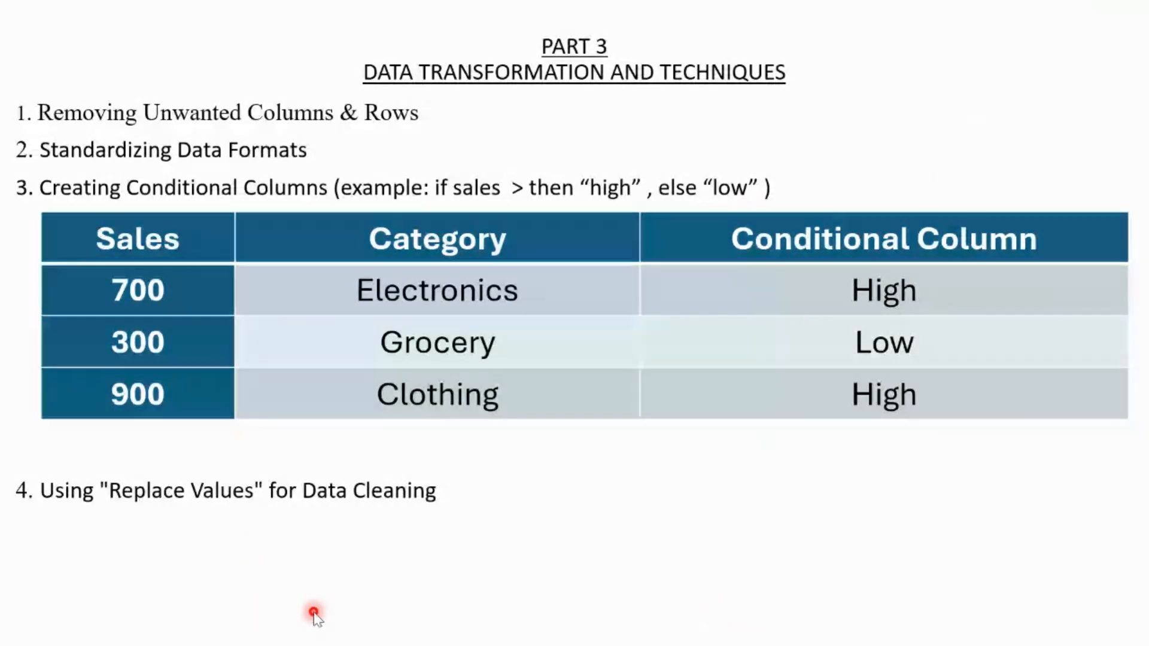
Search Windows for "excel" and launch the Excel app to its start screen.
key(super)
text(ex)
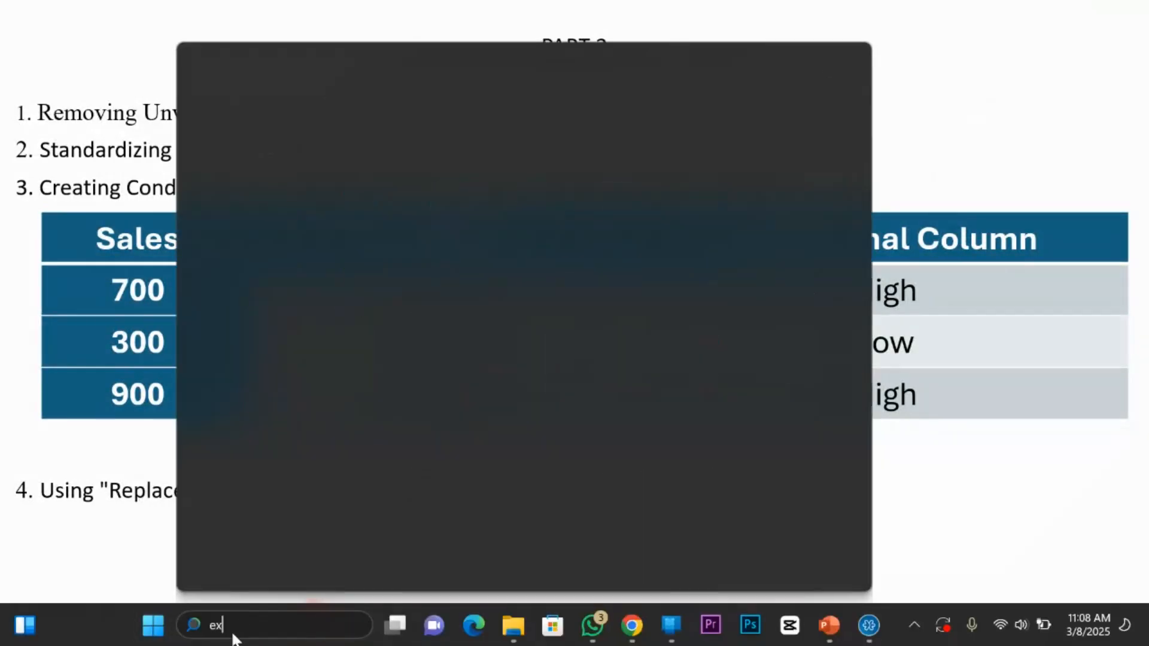
text(cel)
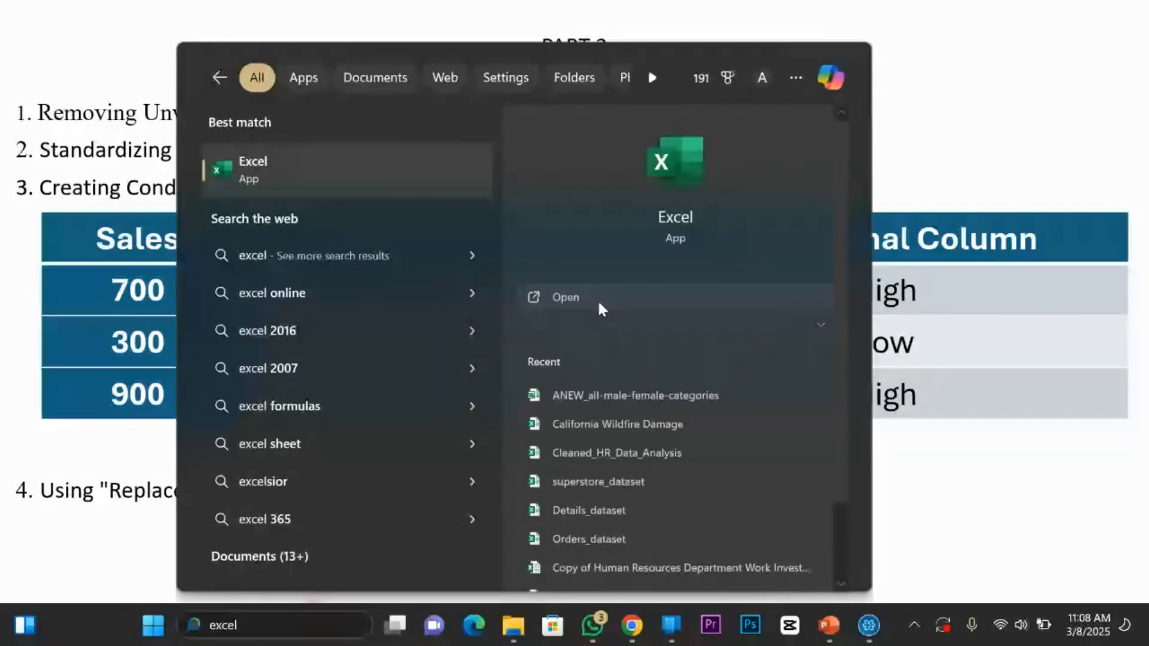
click(598, 303)
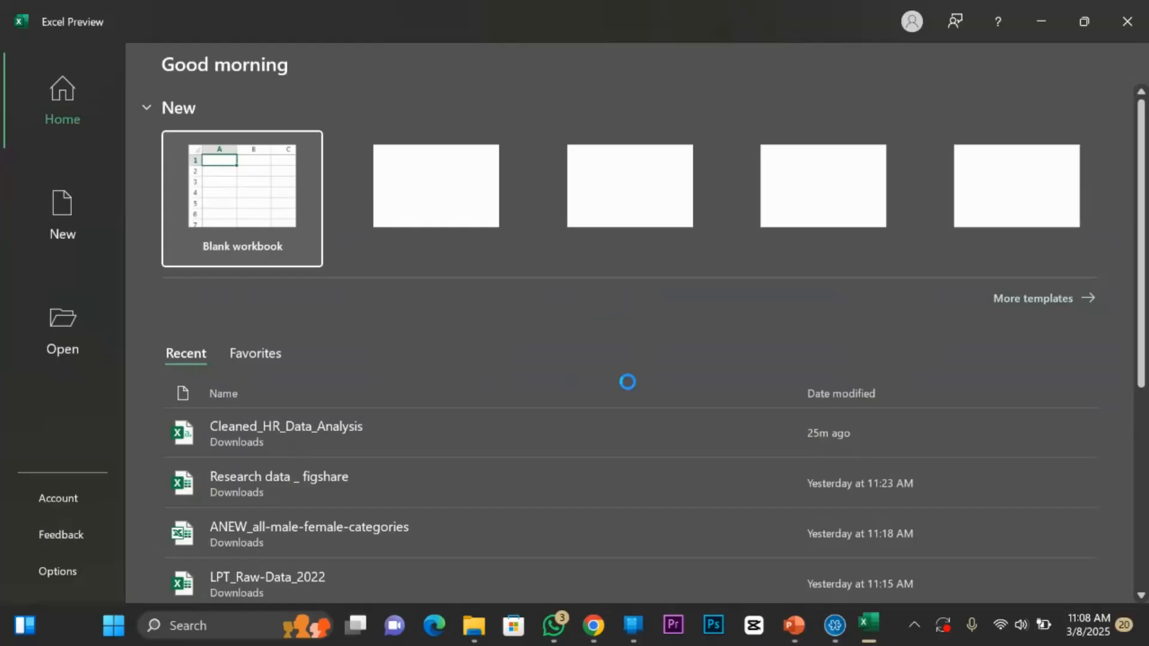
Switch to WhatsApp, browse the chat list, and open the Eagles' Consulting Tech Community announcements chat.
click(552, 627)
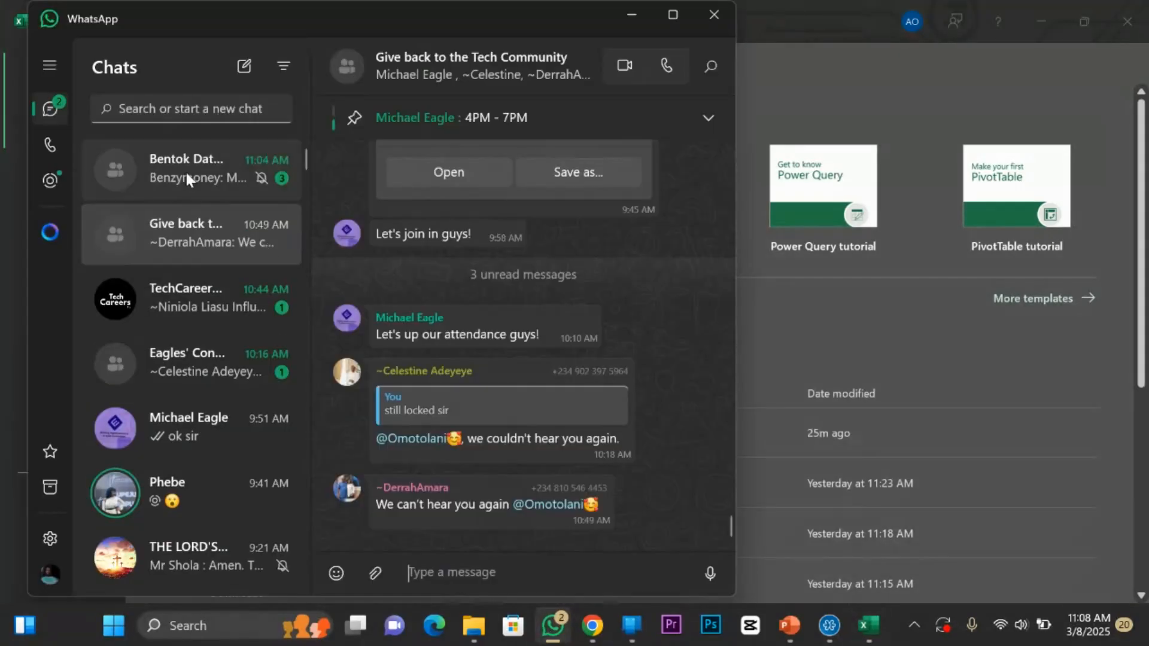
scroll(202, 251, down, 3)
scroll(203, 273, down, 1)
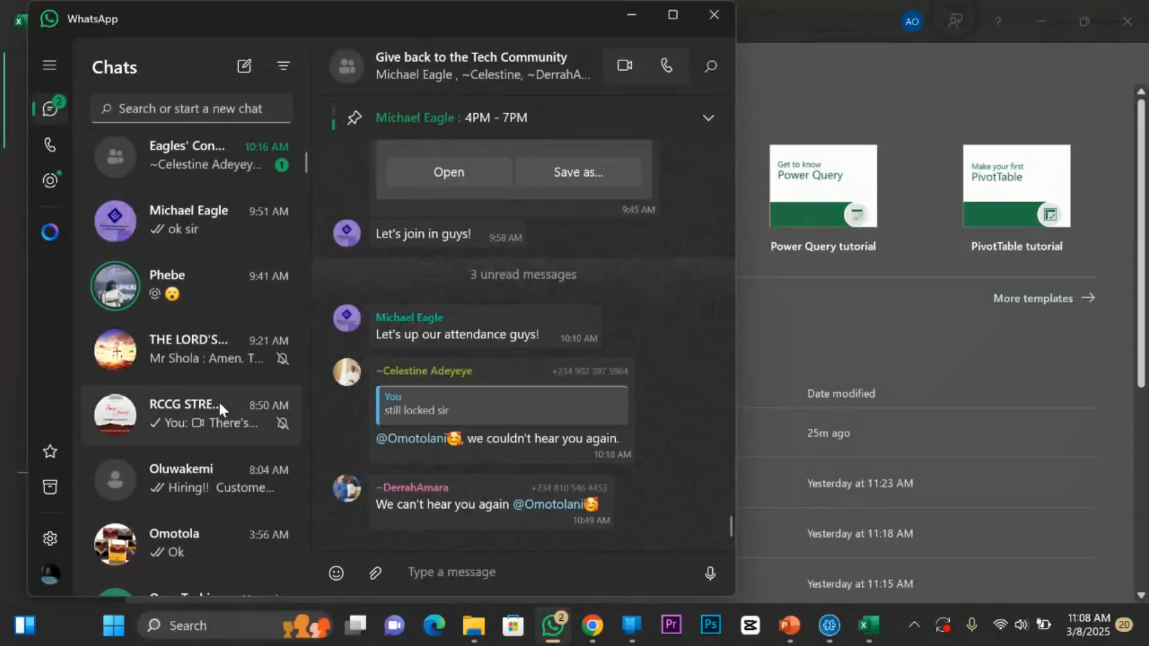
scroll(219, 405, down, 6)
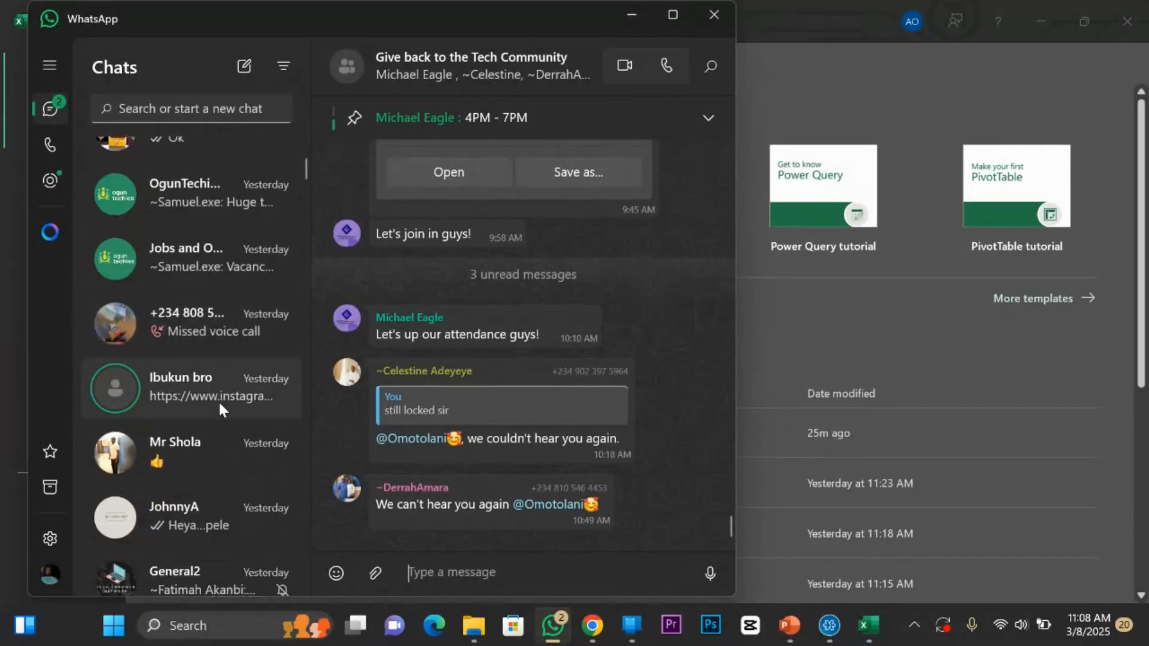
scroll(218, 389, up, 1)
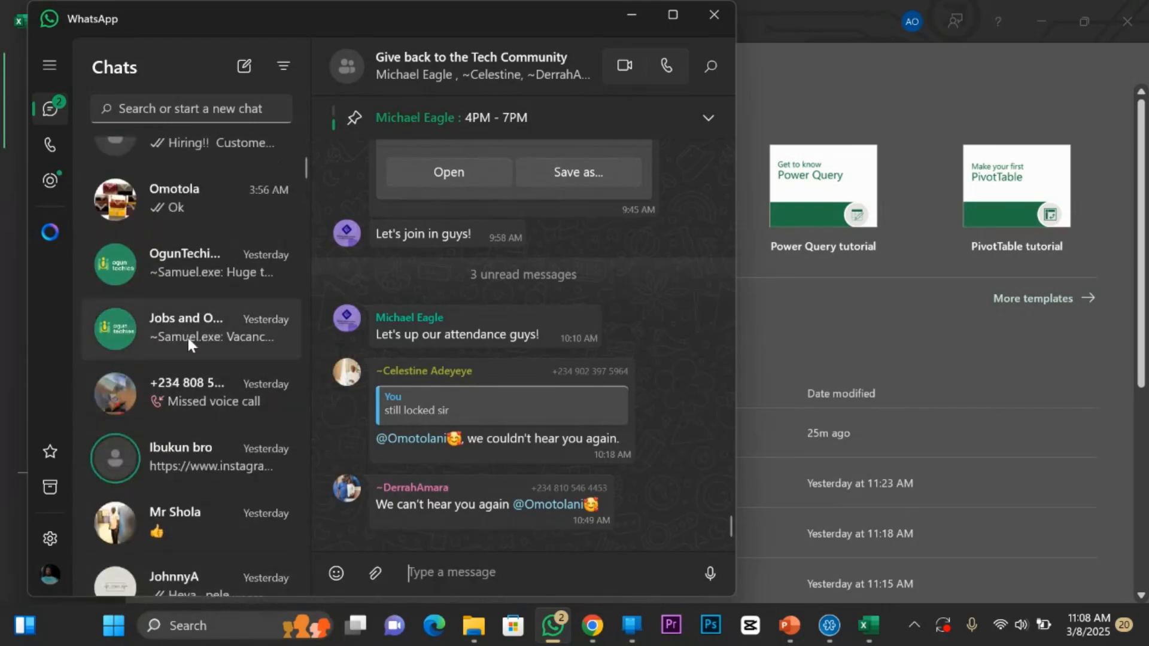
scroll(191, 359, down, 4)
scroll(207, 412, up, 6)
scroll(207, 404, up, 6)
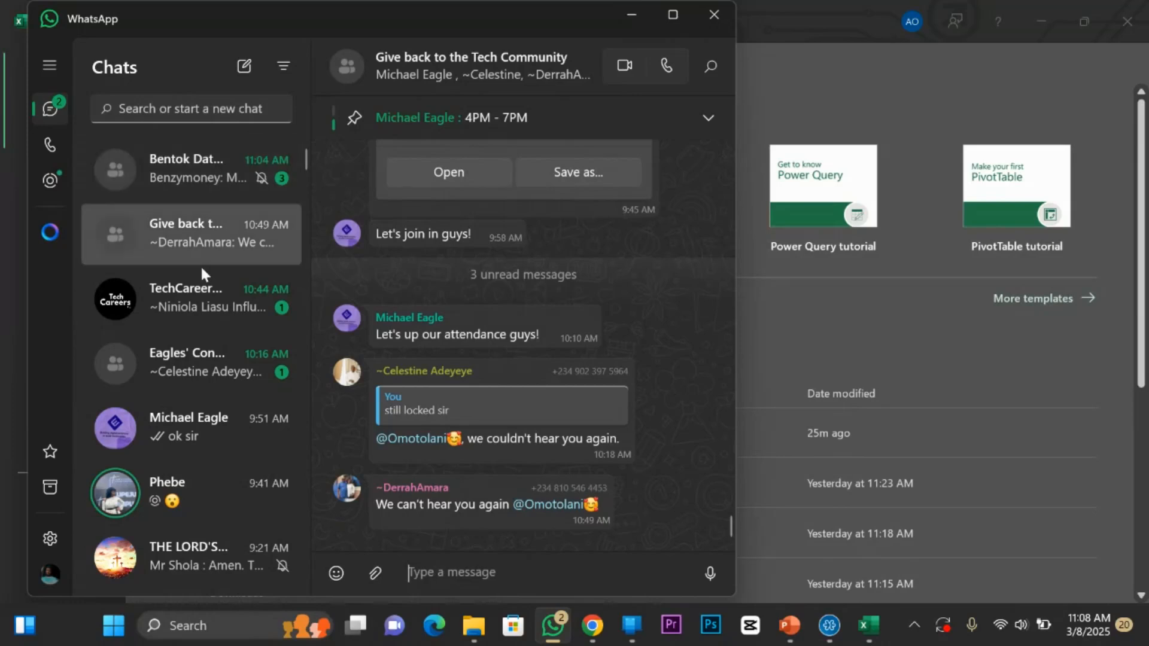
click(195, 368)
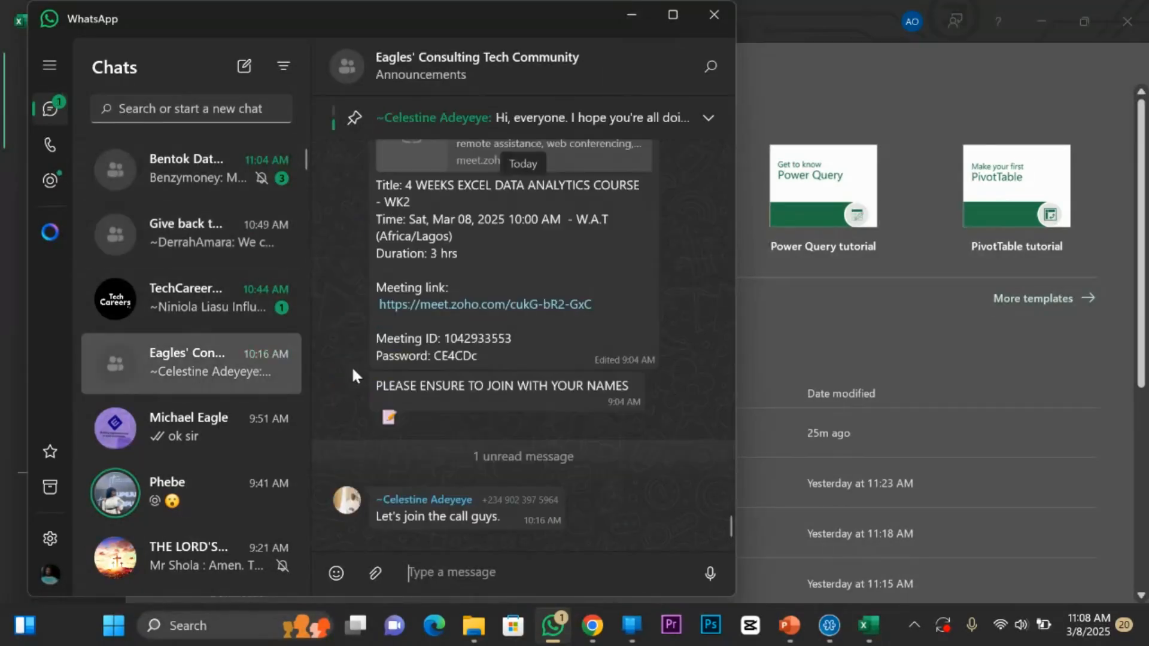
Send California Wildfire Damage.csv from the Downloads folder to the Eagles' Consulting Tech Community chat, and minimize WhatsApp to return to Excel.
click(473, 625)
drag(283, 24, 797, 60)
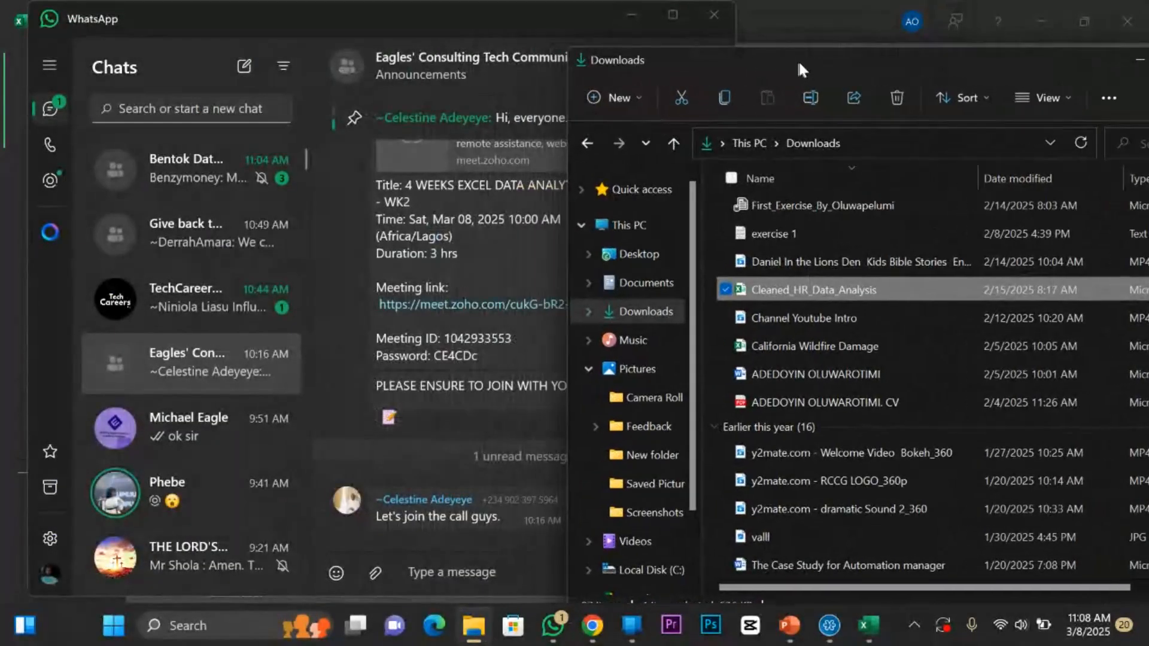
click(803, 348)
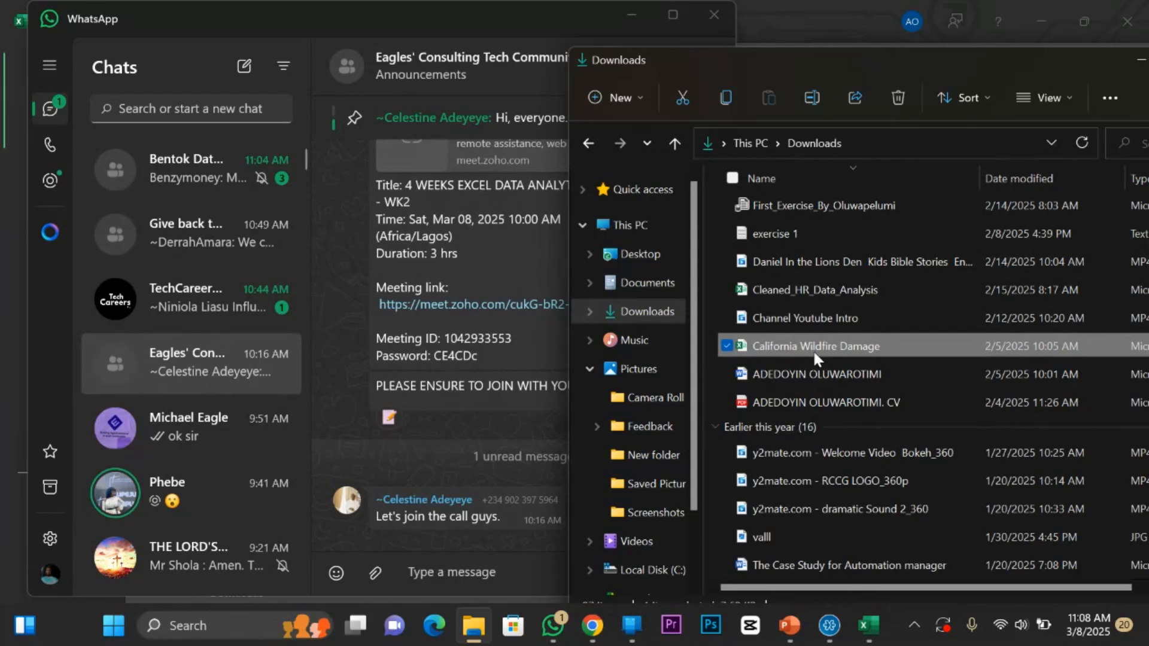
drag(812, 350, 485, 550)
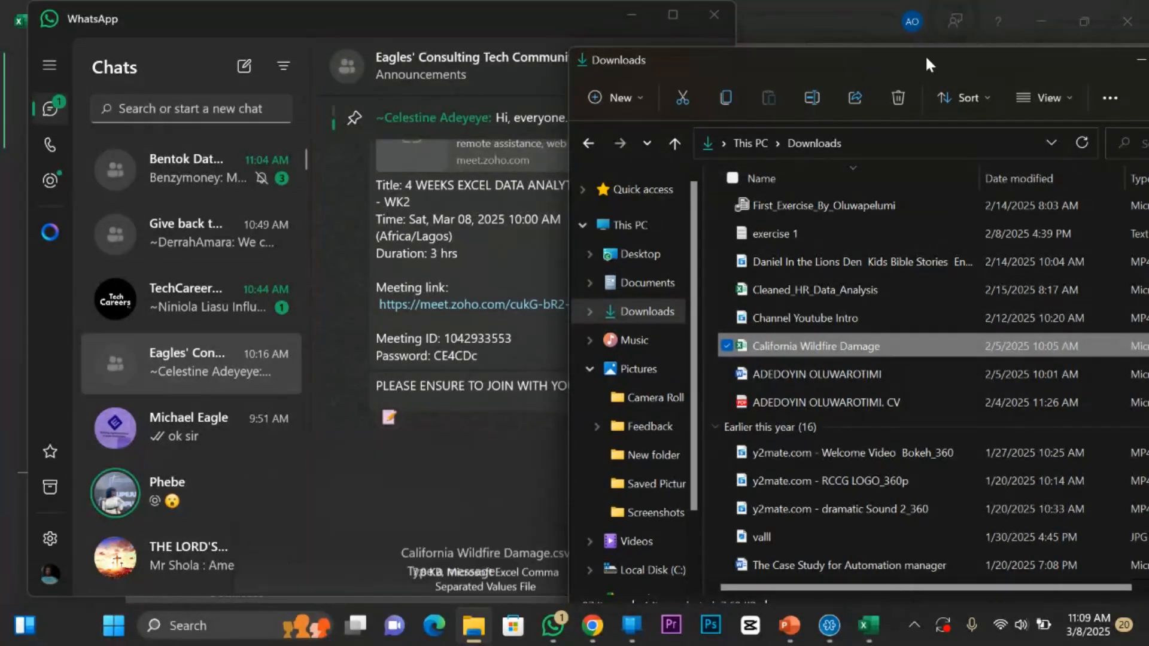
drag(924, 55, 657, 57)
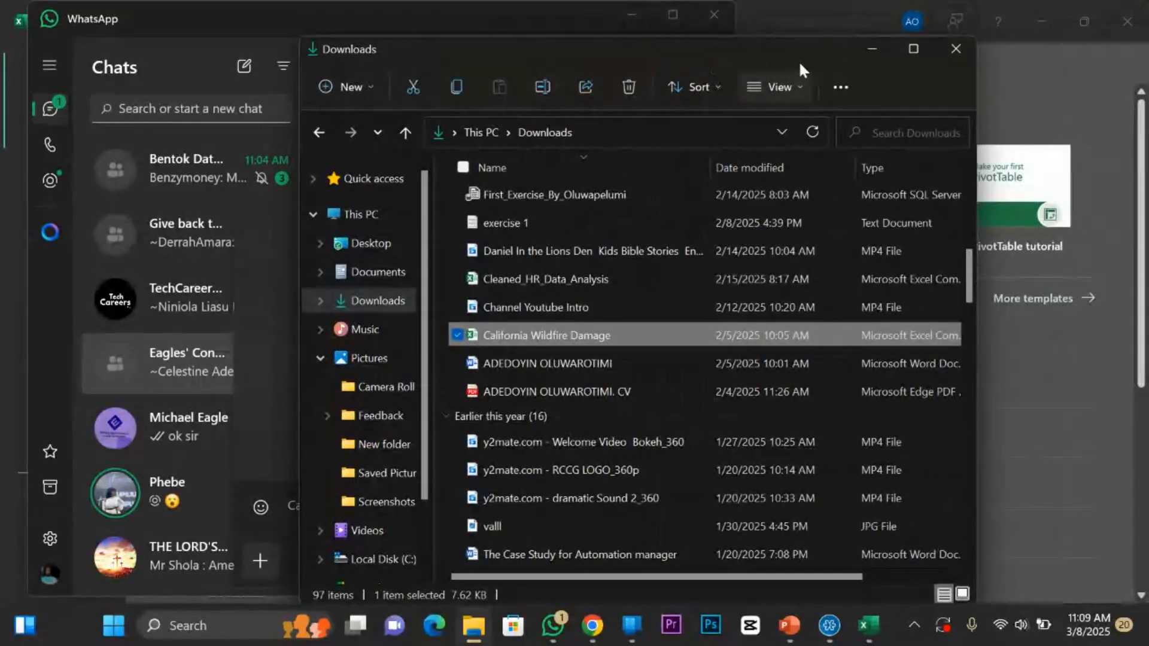
click(868, 54)
click(709, 562)
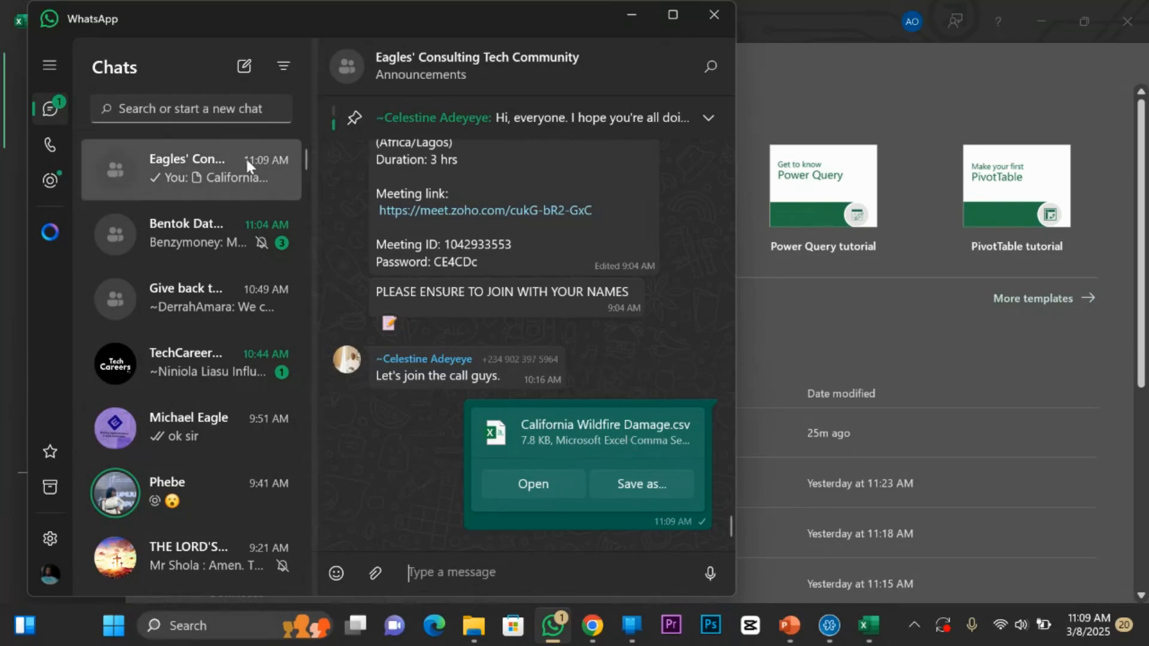
click(50, 181)
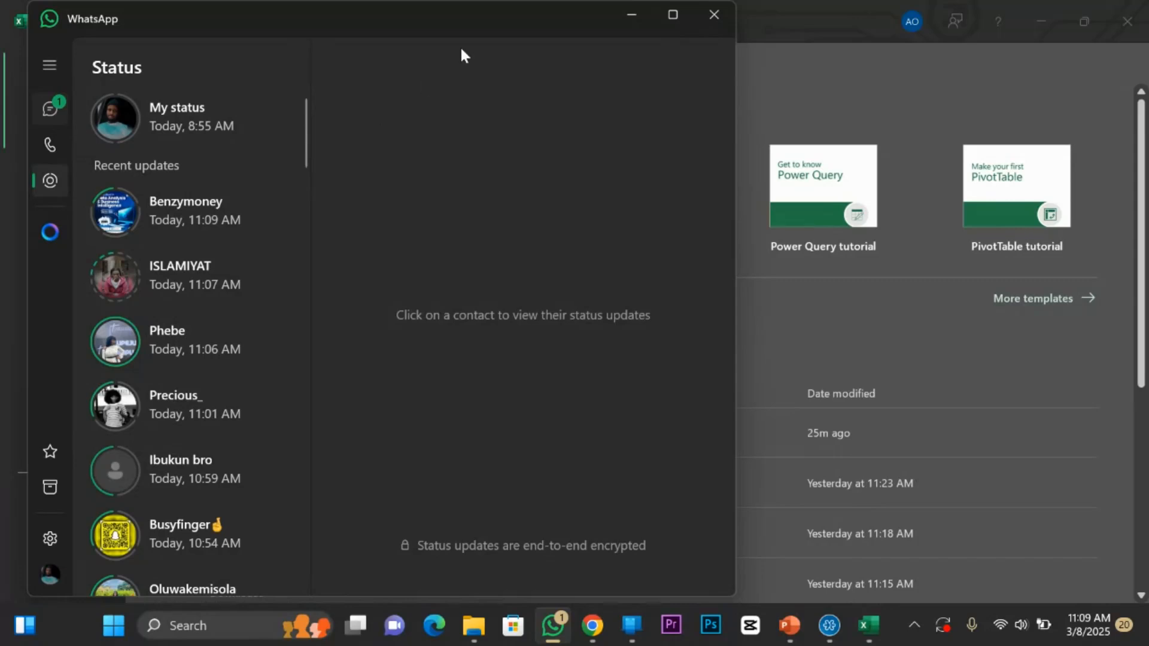
click(632, 15)
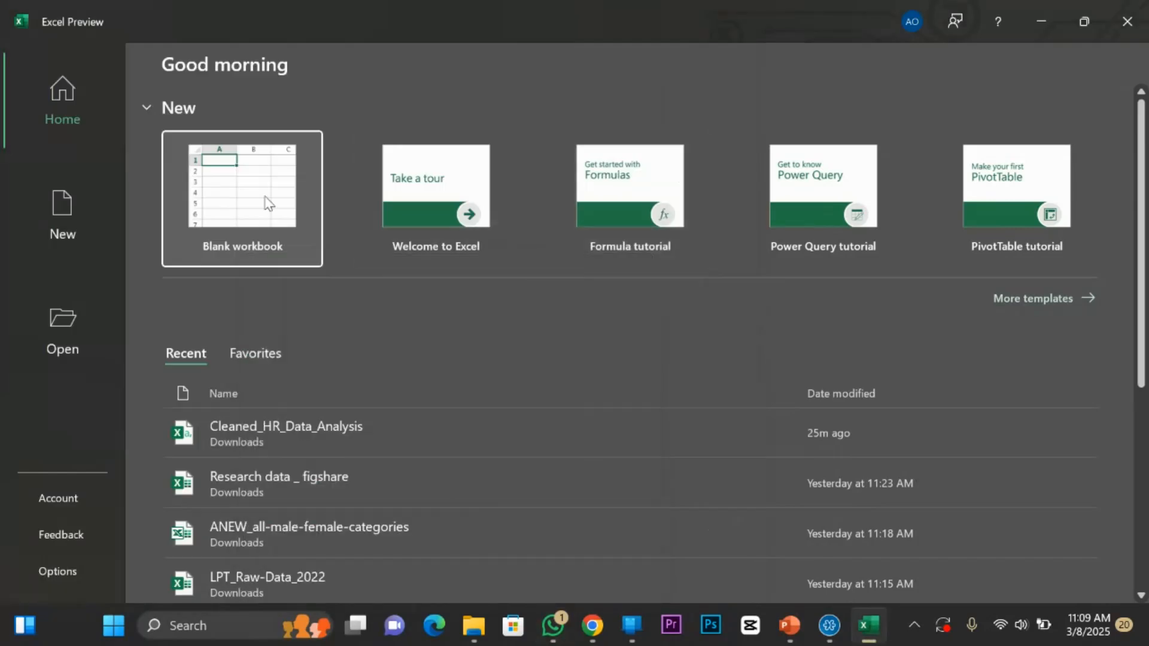
Create a blank workbook and select cell K9.
click(233, 192)
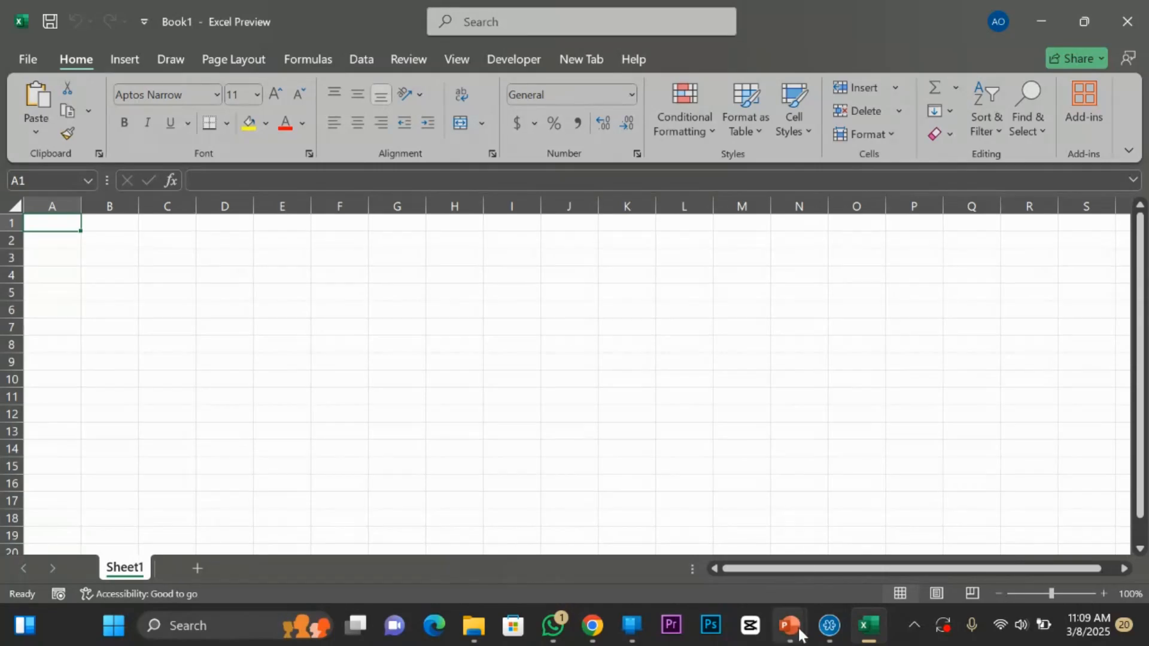
mouse_move(790, 625)
click(605, 364)
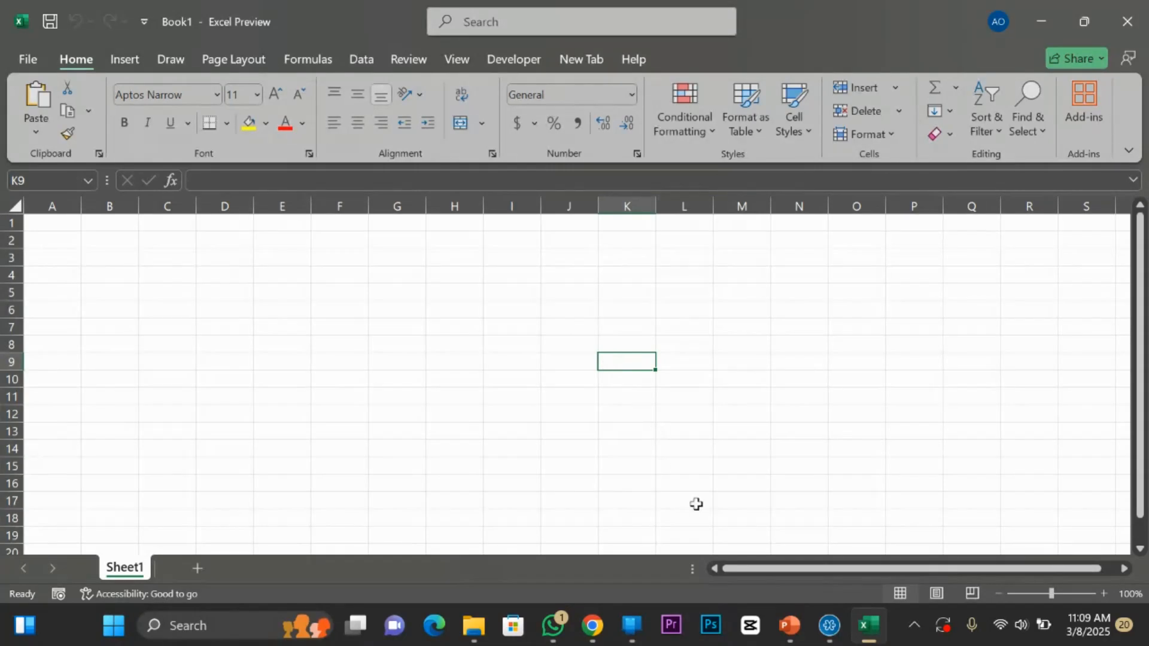
Switch to the course meeting window, allow the participant's screen share request, and stop sharing the current screen.
click(835, 628)
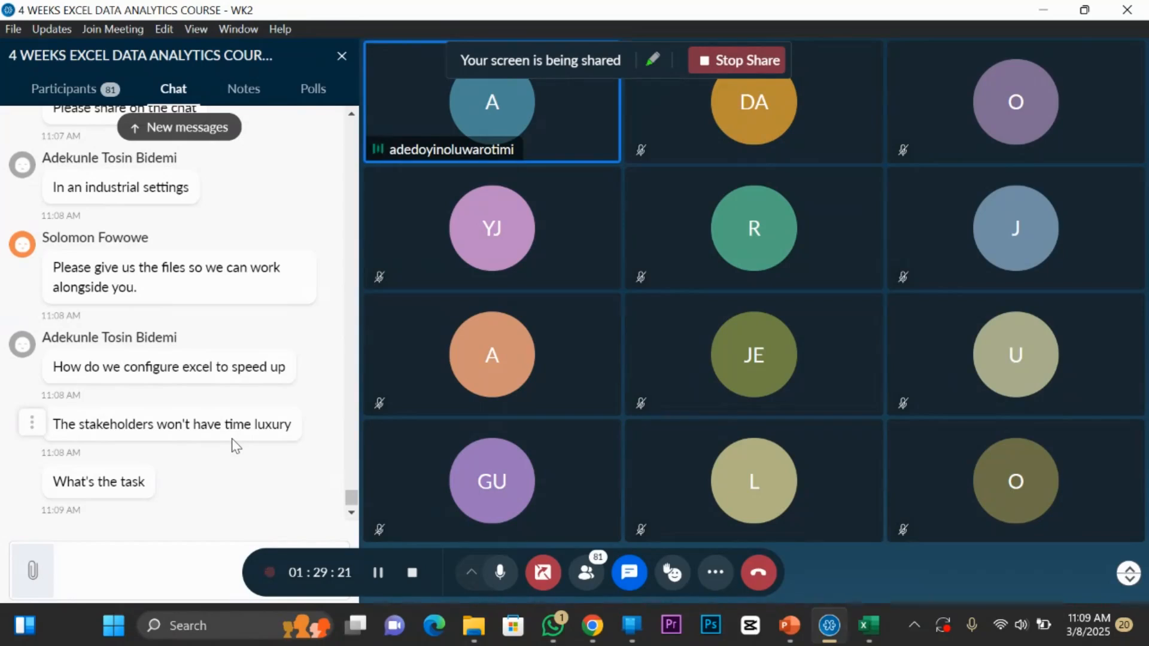
mouse_move(554, 638)
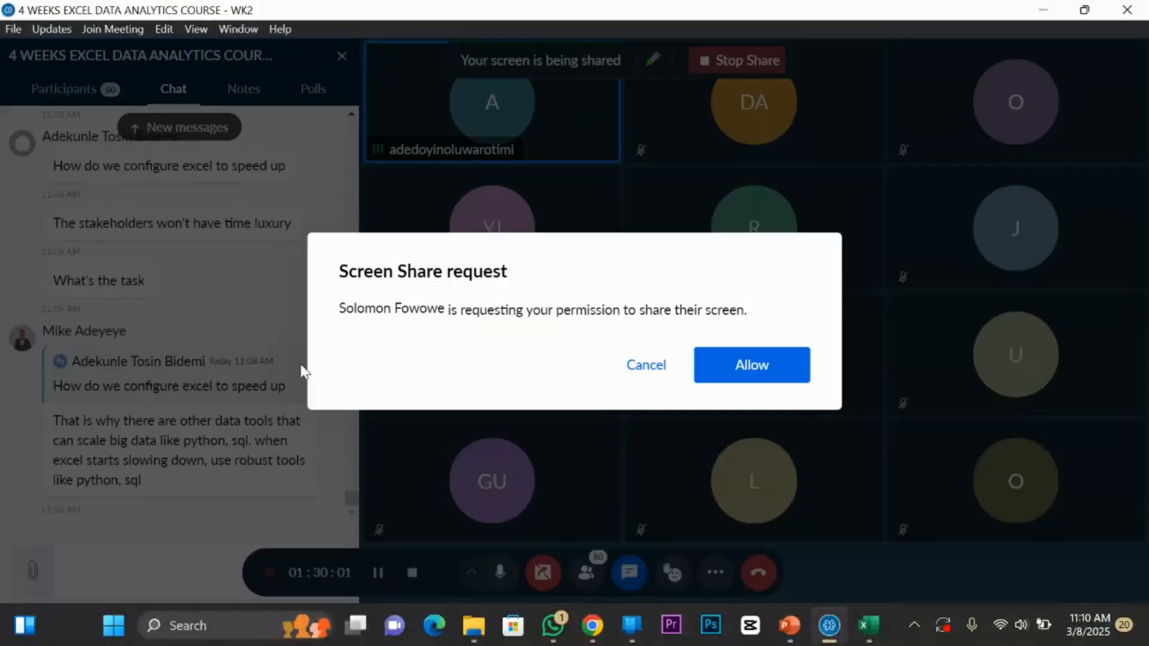
click(750, 363)
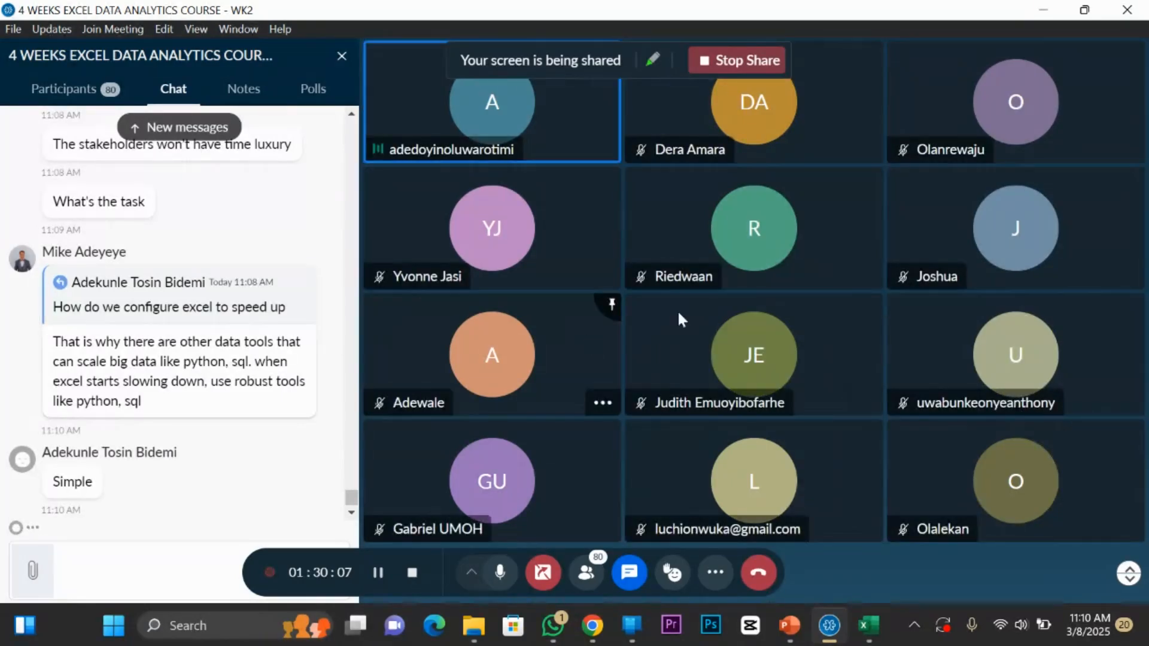
click(736, 62)
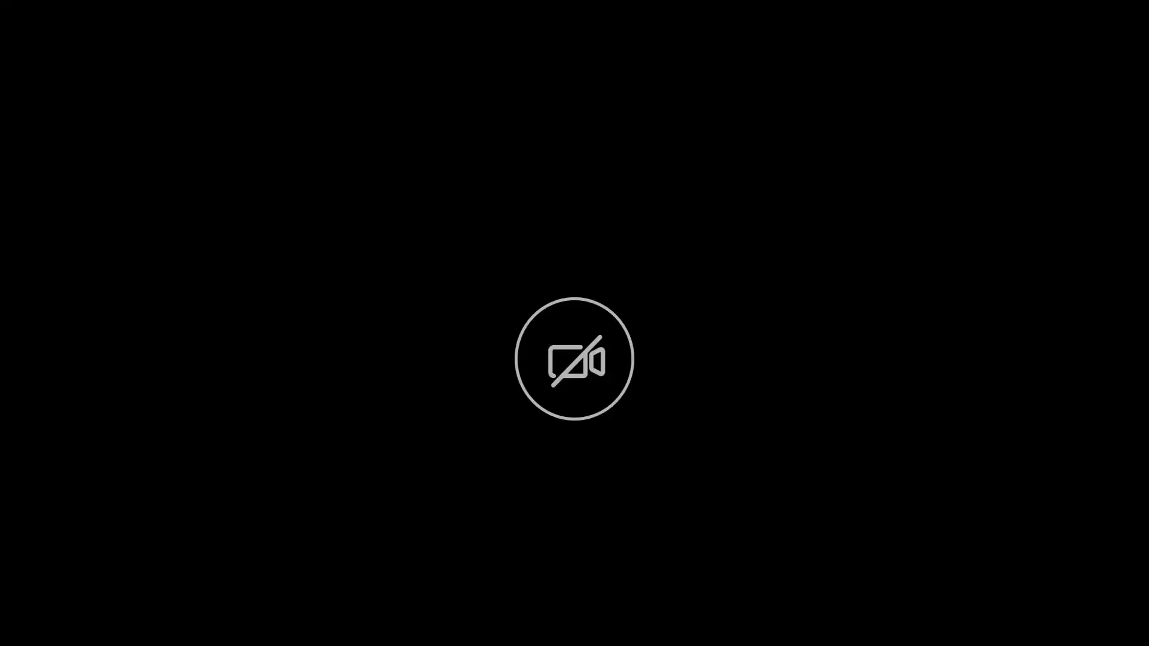
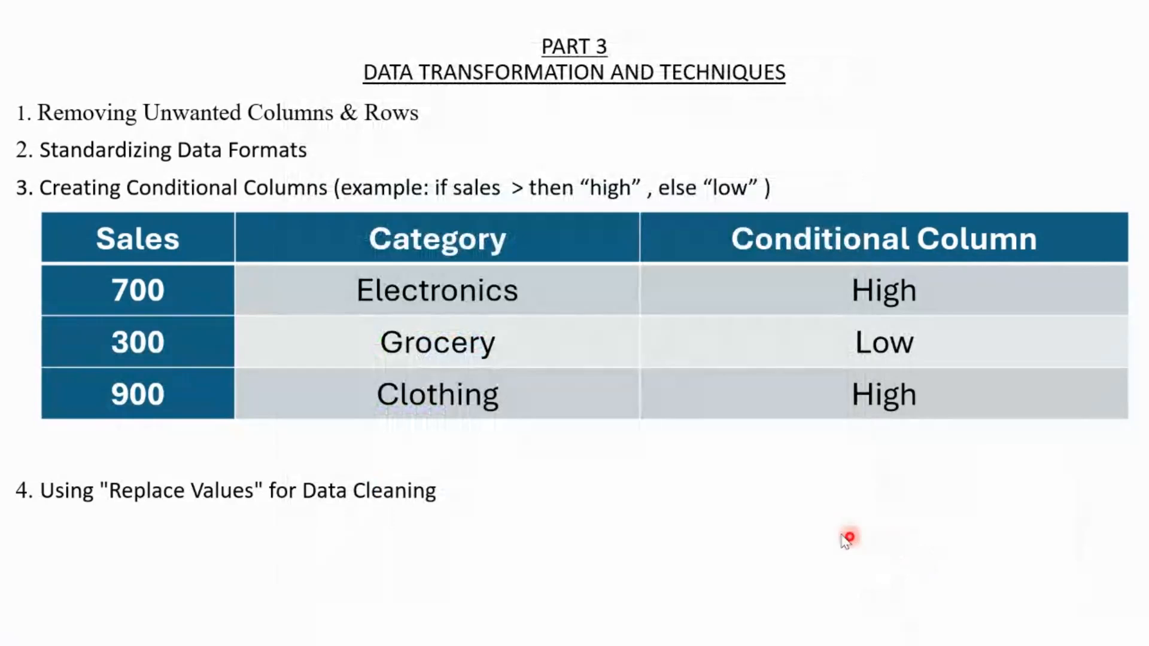
Switch from the slide show to the Power Query Editor of California Wildfire Damage and select the Location column.
key(super)
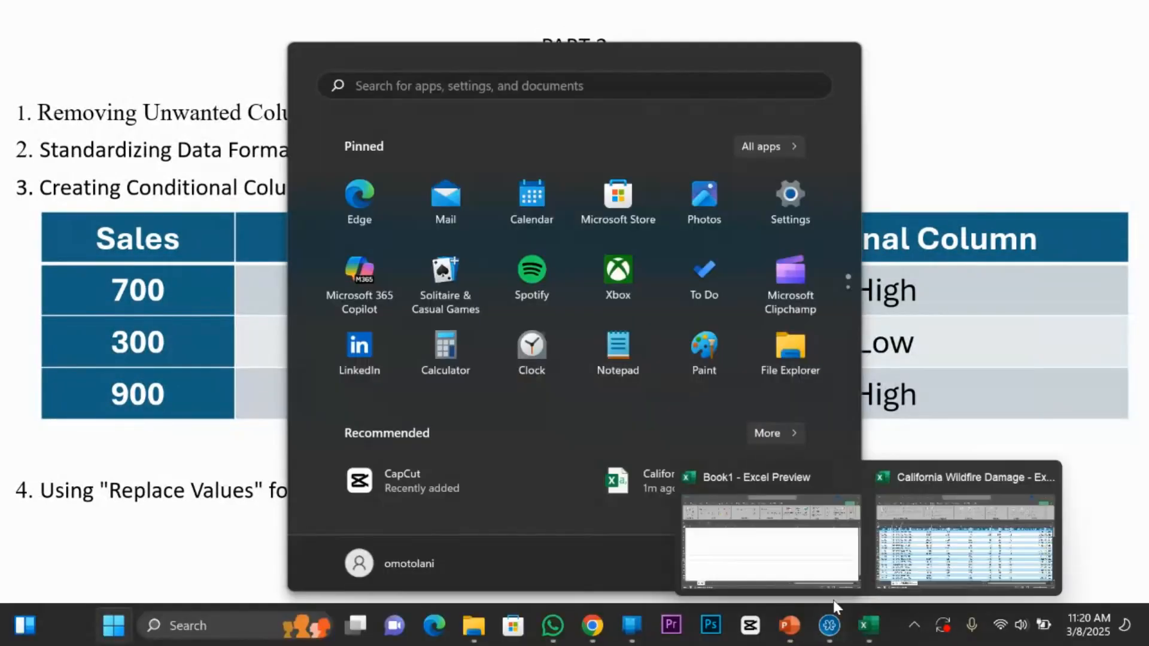
click(834, 583)
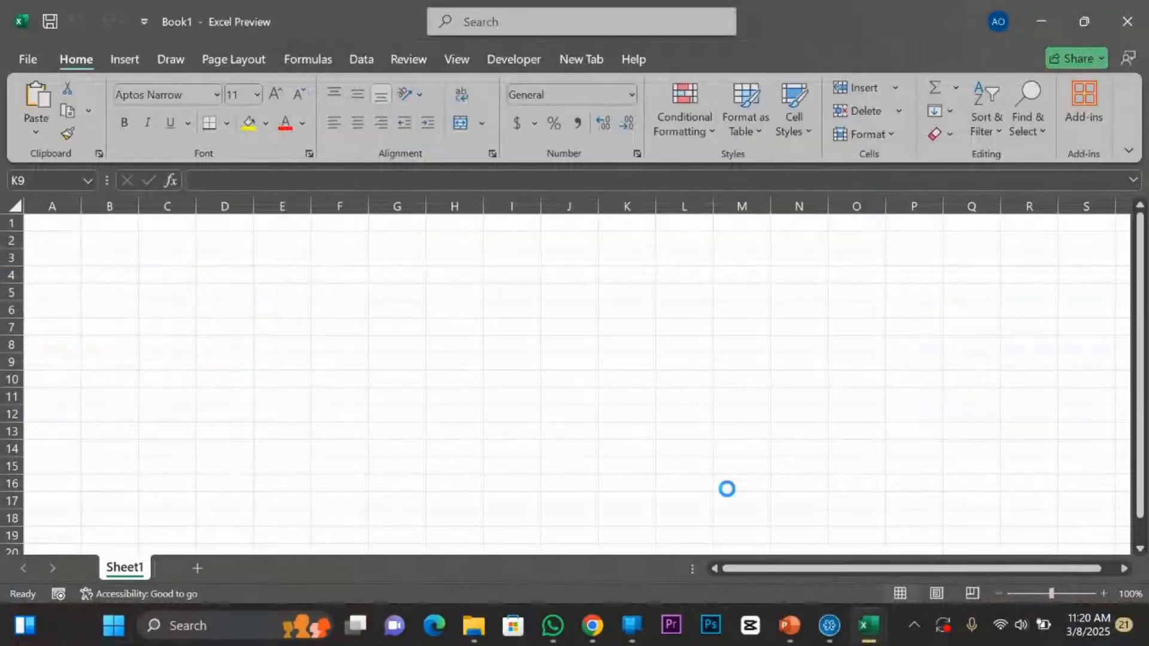
mouse_move(881, 627)
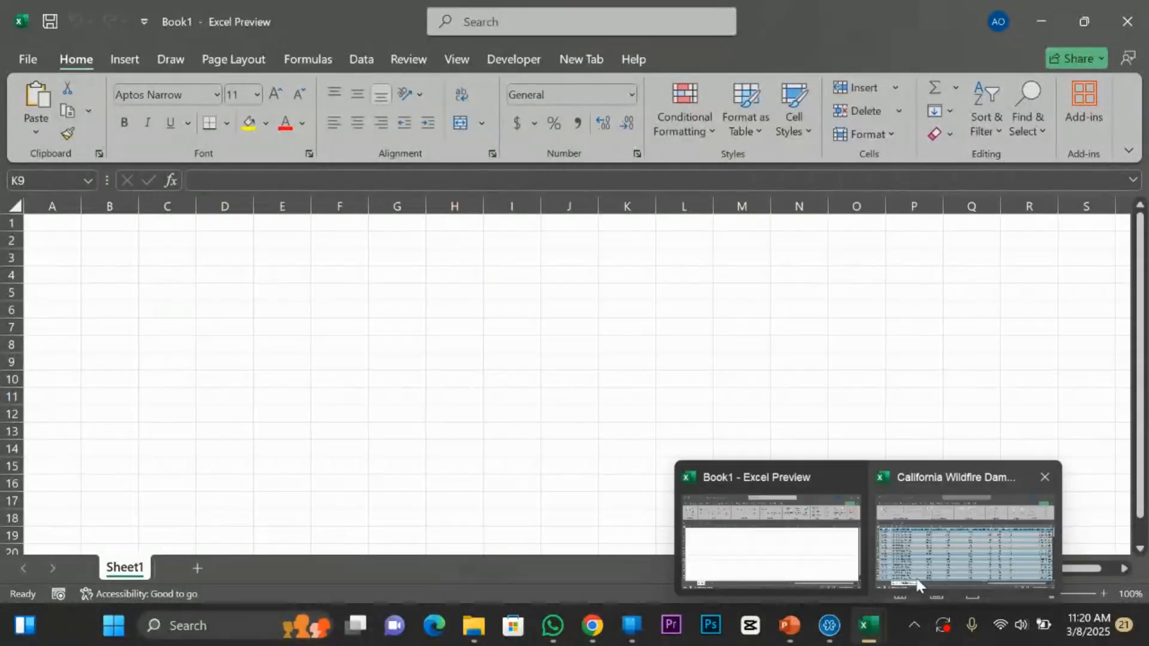
click(932, 553)
click(478, 264)
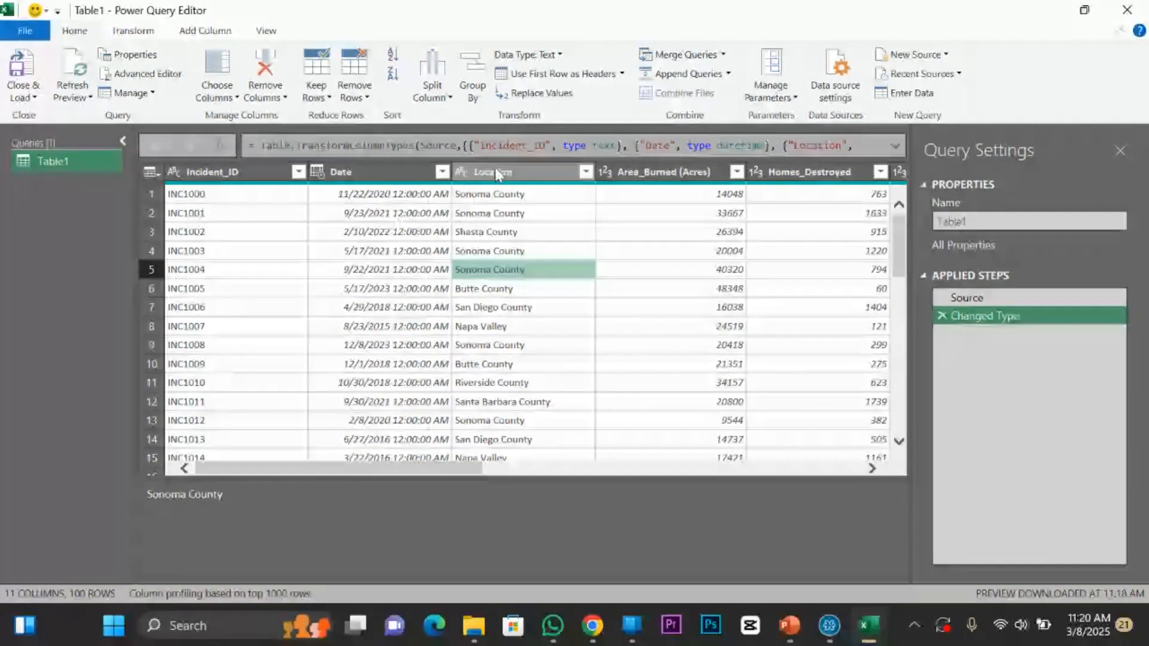
click(494, 171)
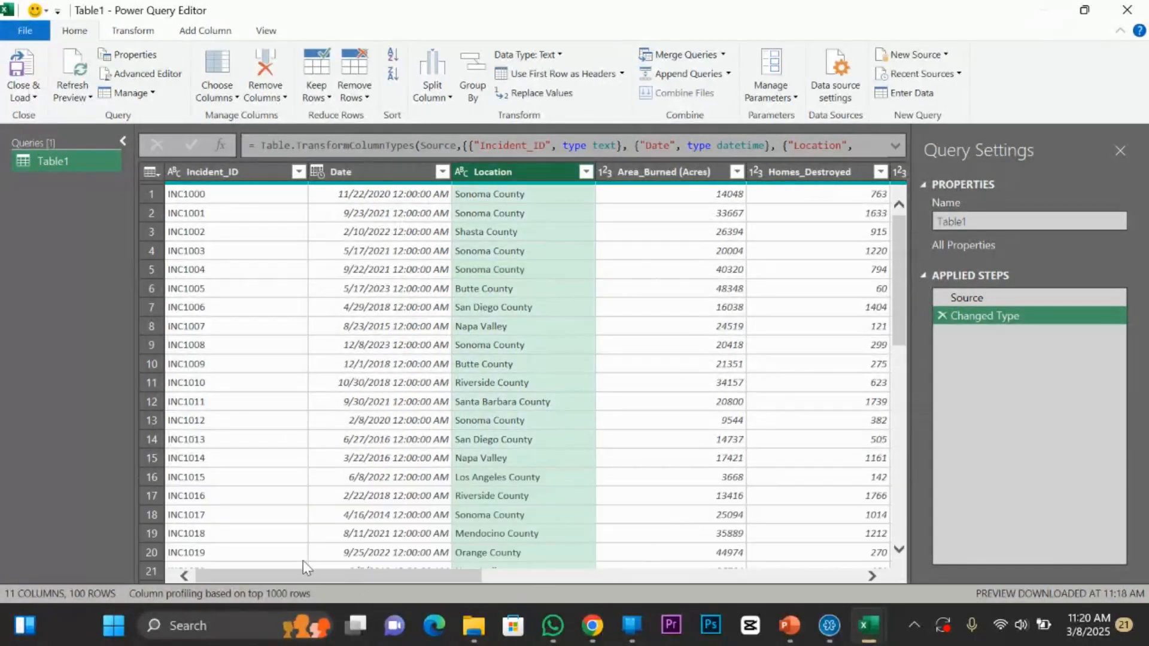
drag(303, 575, 81, 566)
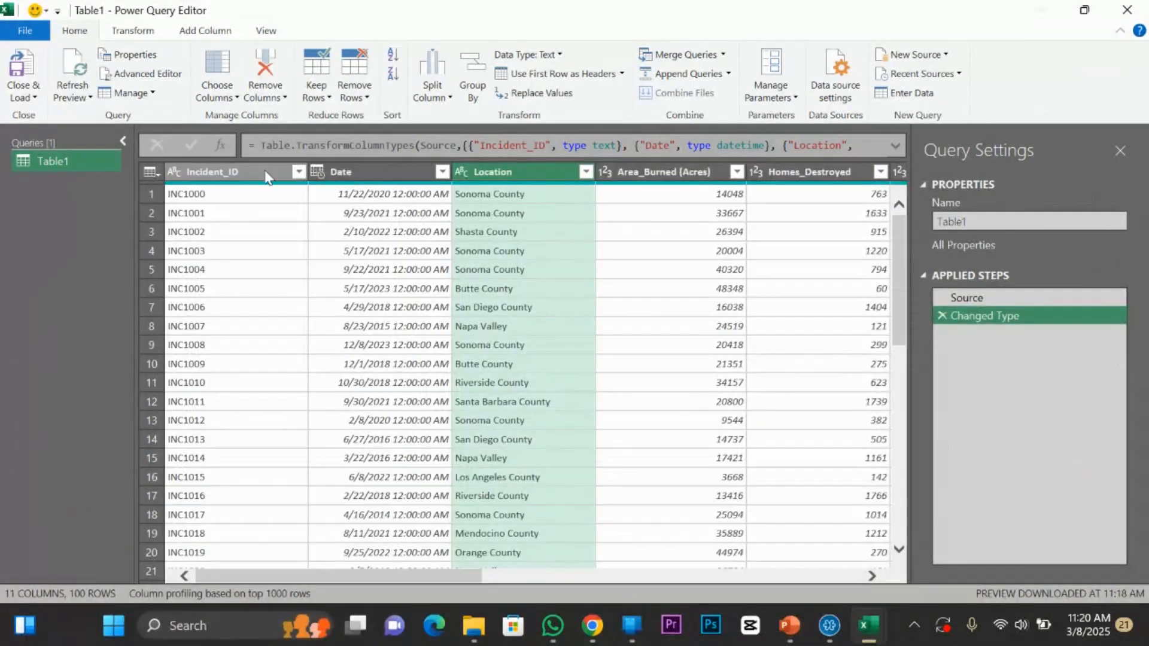
Examine the Incident_ID column's entries and its filter list in the Table1 query.
click(297, 172)
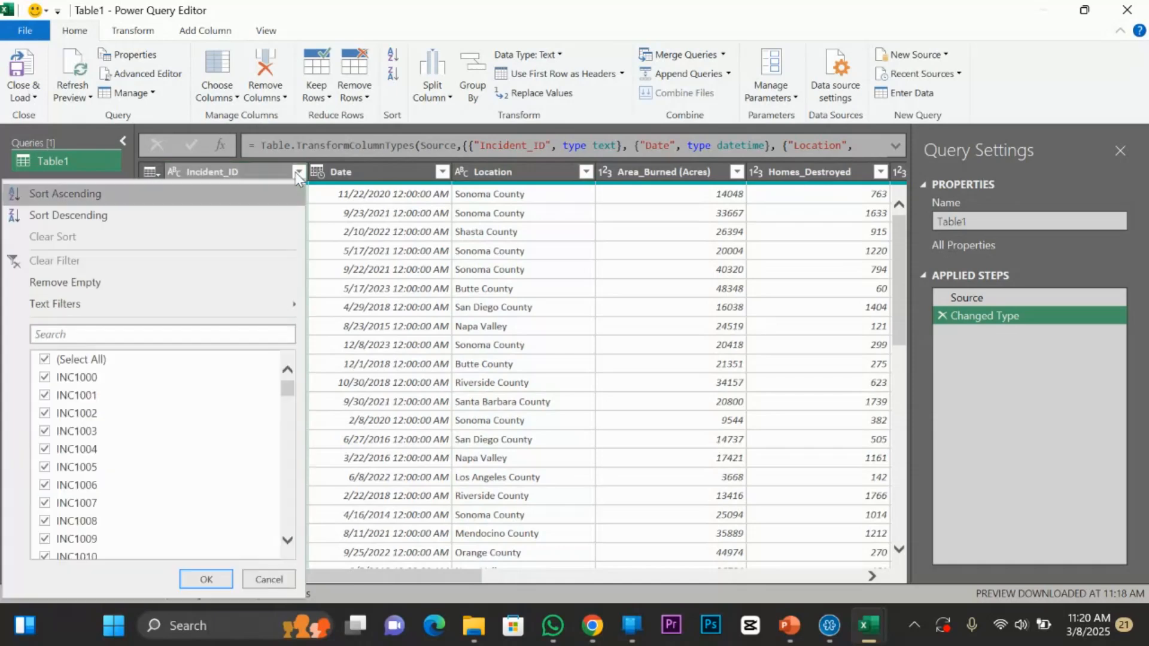
click(367, 174)
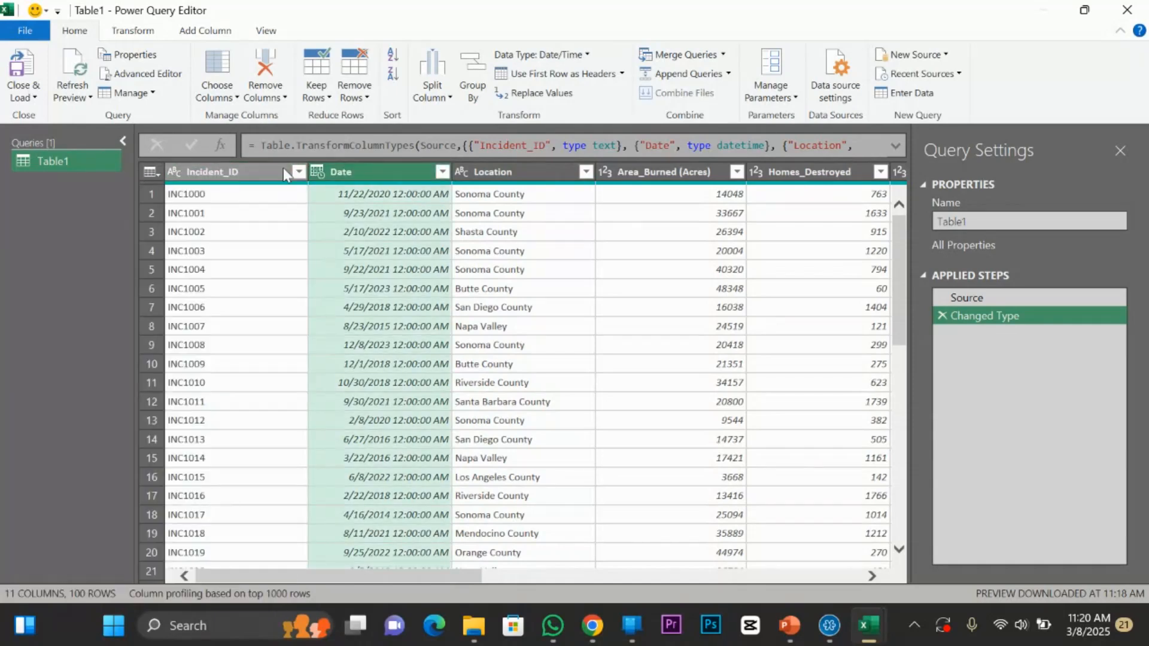
click(284, 171)
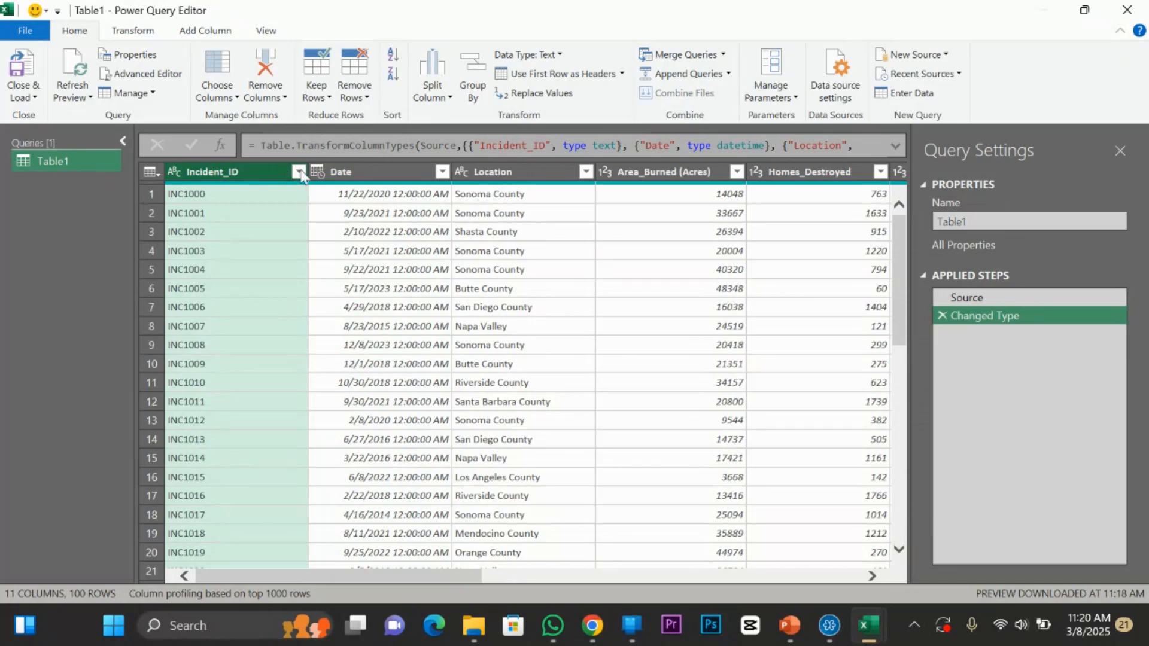
click(298, 173)
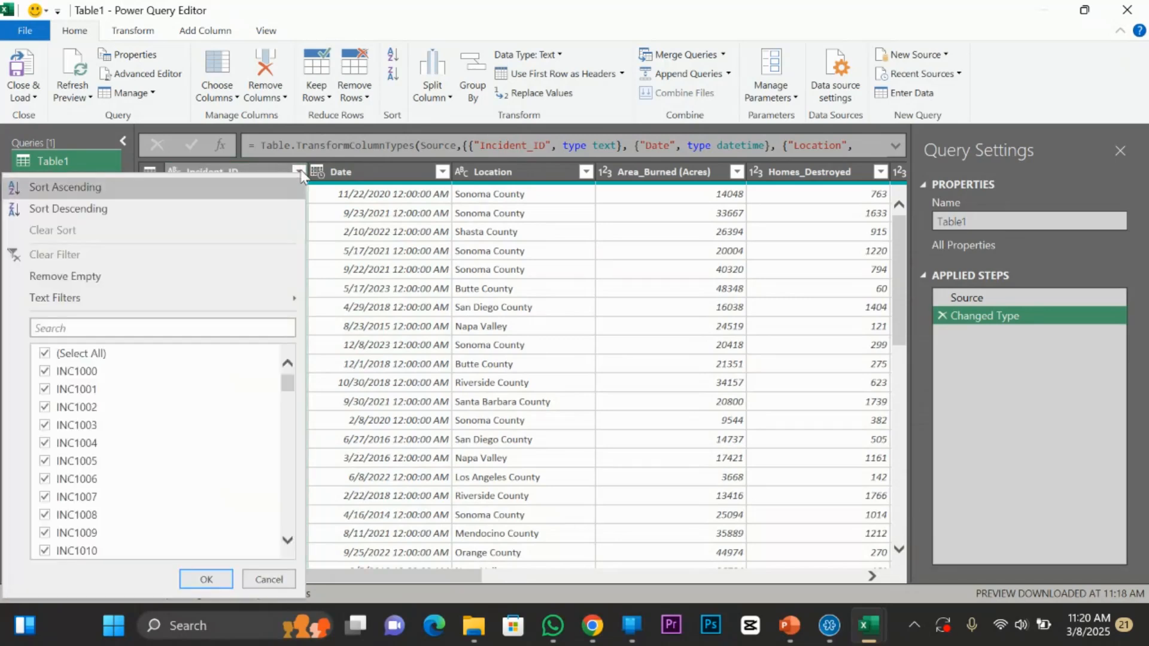
click(348, 305)
click(224, 176)
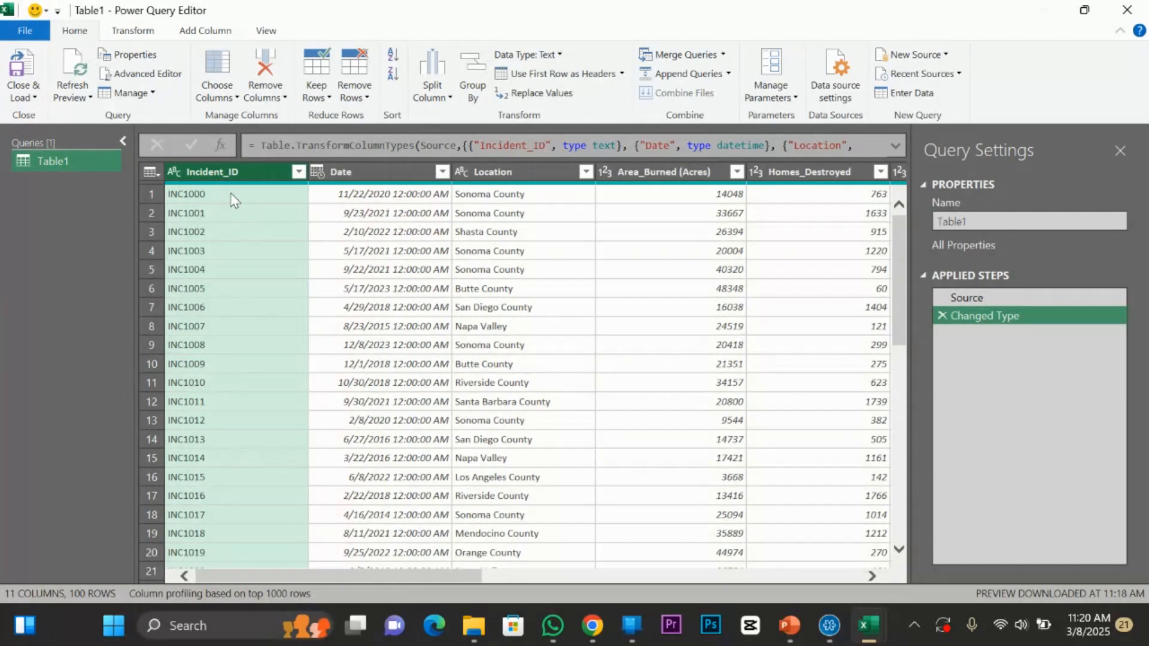
click(234, 197)
click(238, 216)
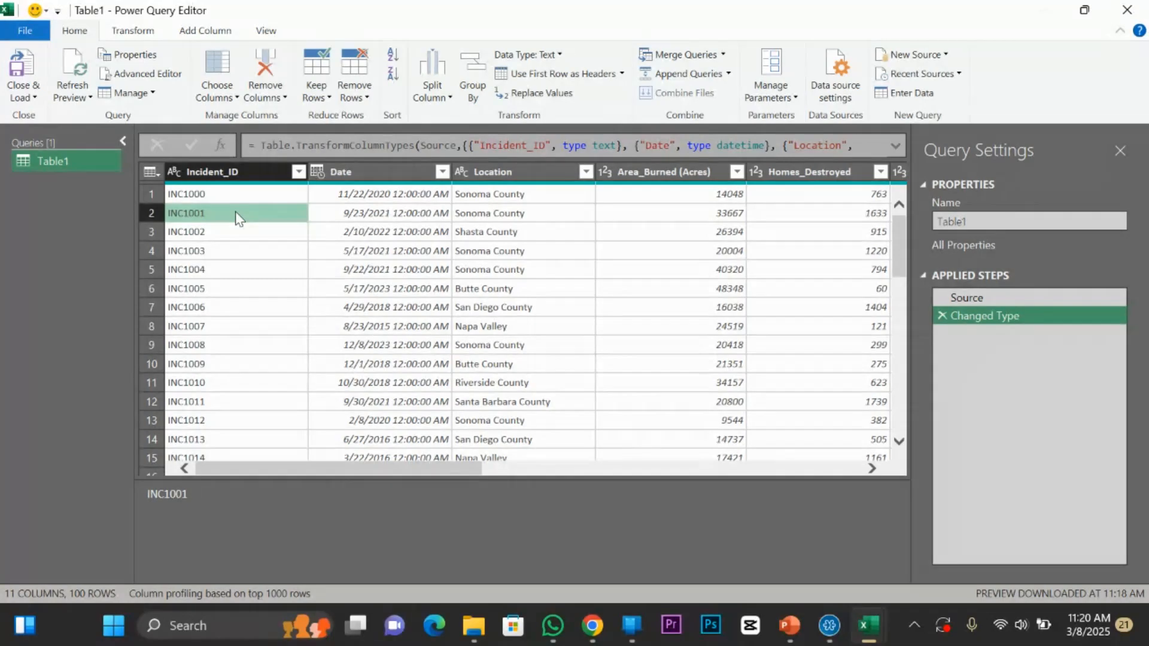
click(239, 179)
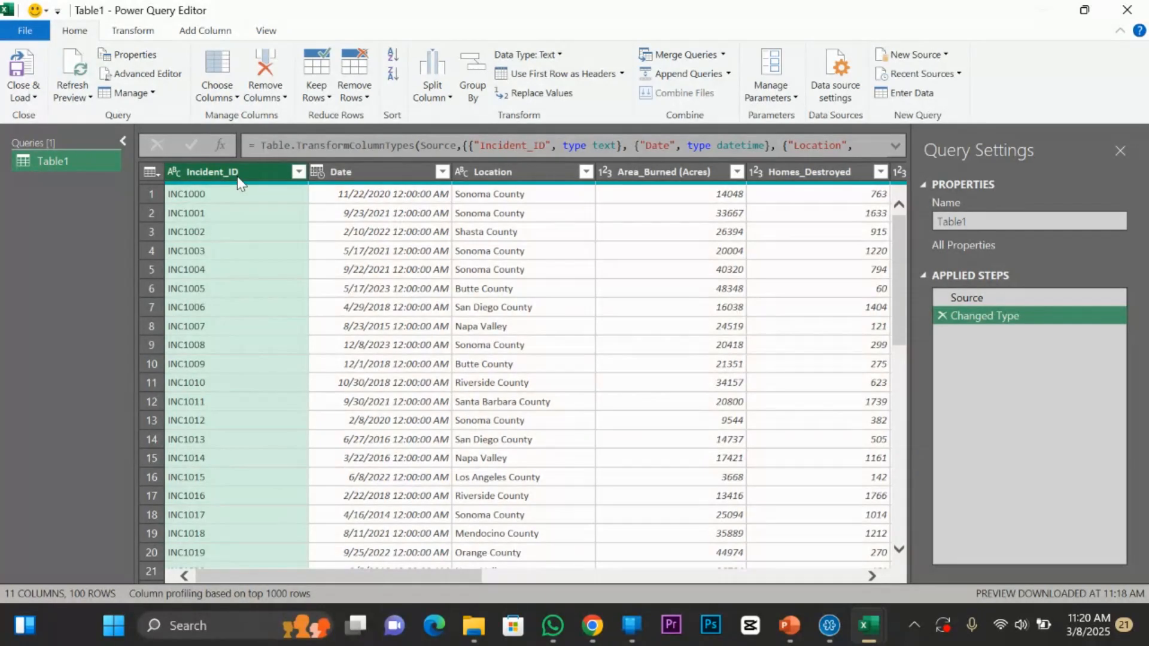
Examine the Date column's filter list down to its latest dates, leaving the filter unapplied.
click(351, 179)
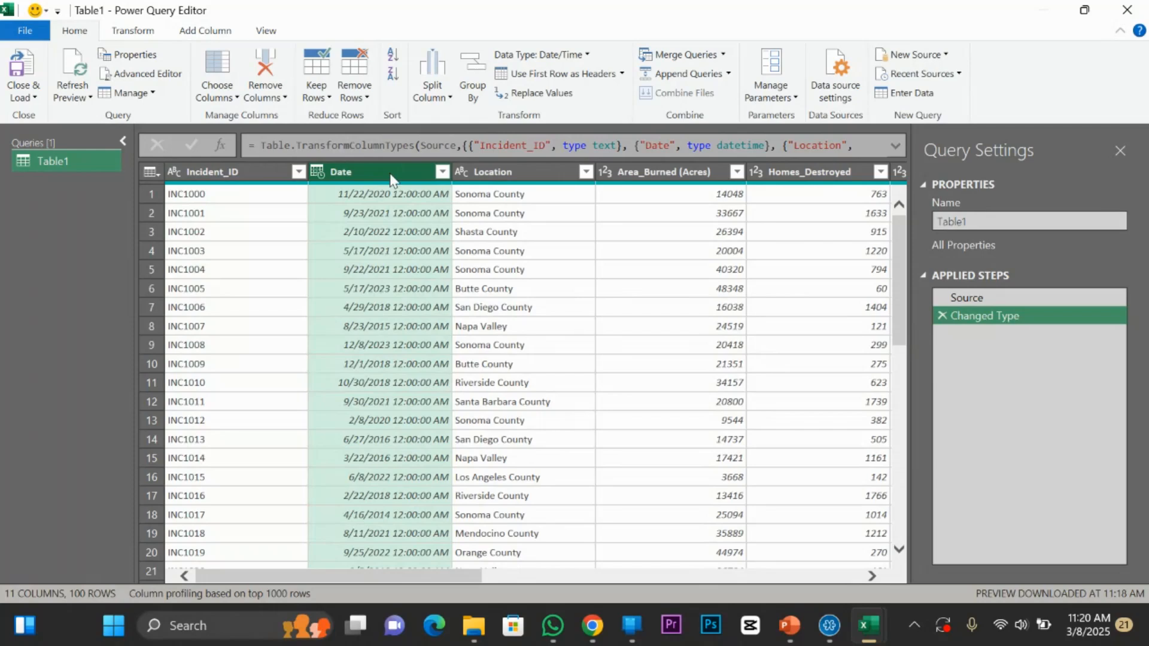
click(441, 173)
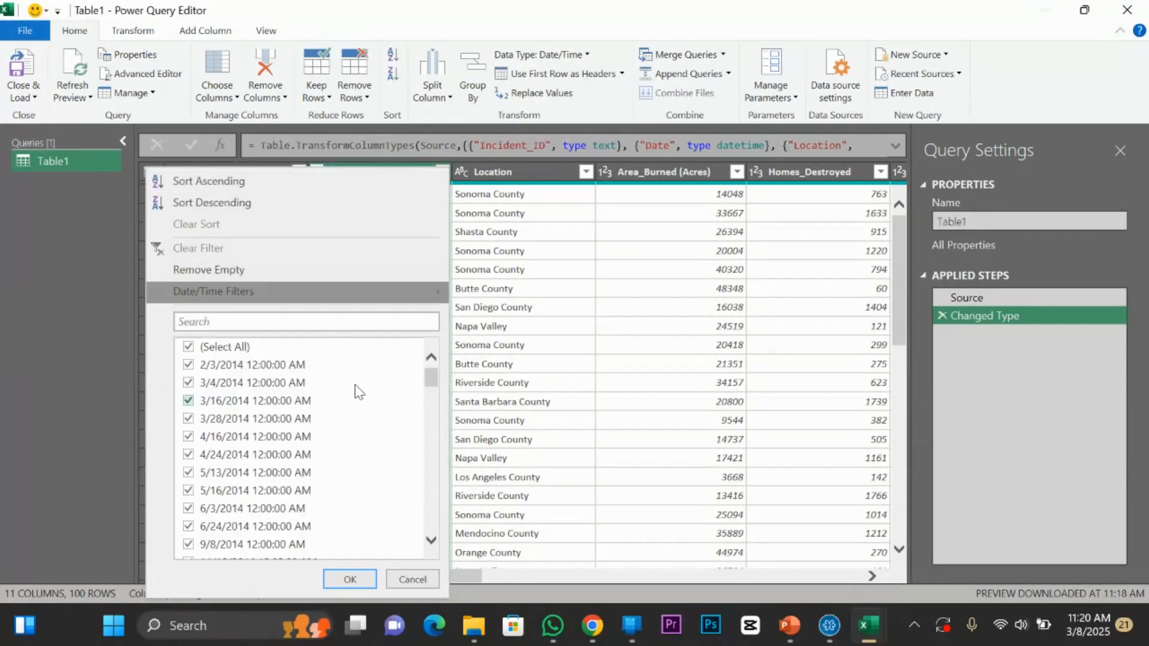
drag(429, 374, 431, 520)
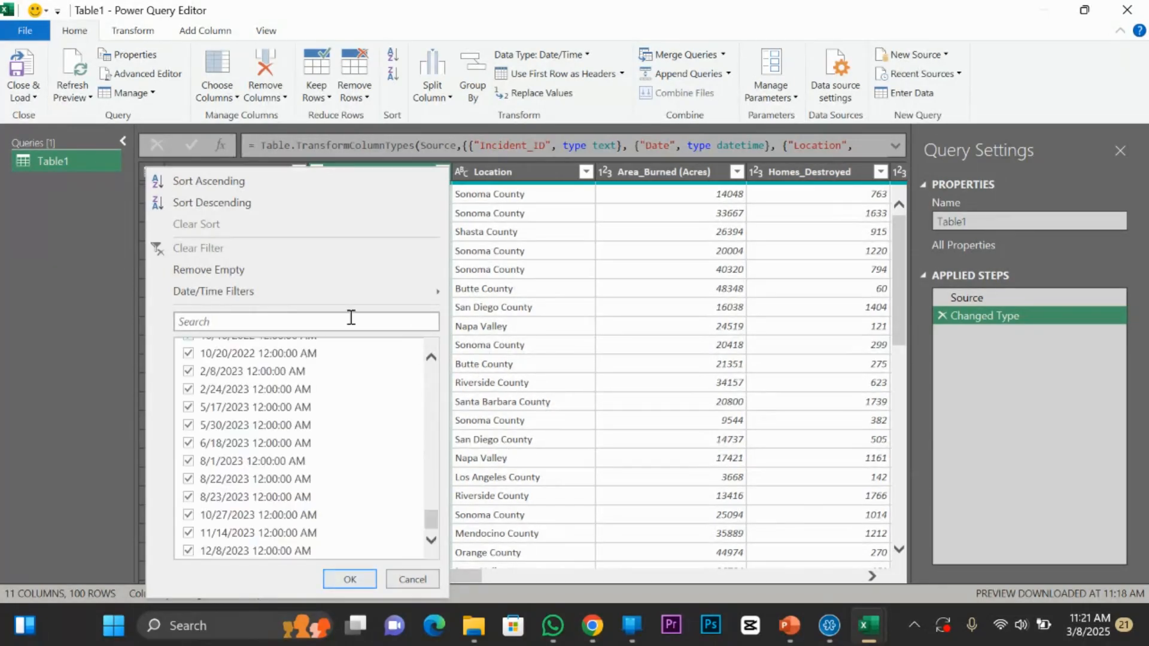
click(566, 334)
Examine the distinct counties in the Location column's filter list, and keep the Location column selected.
click(537, 170)
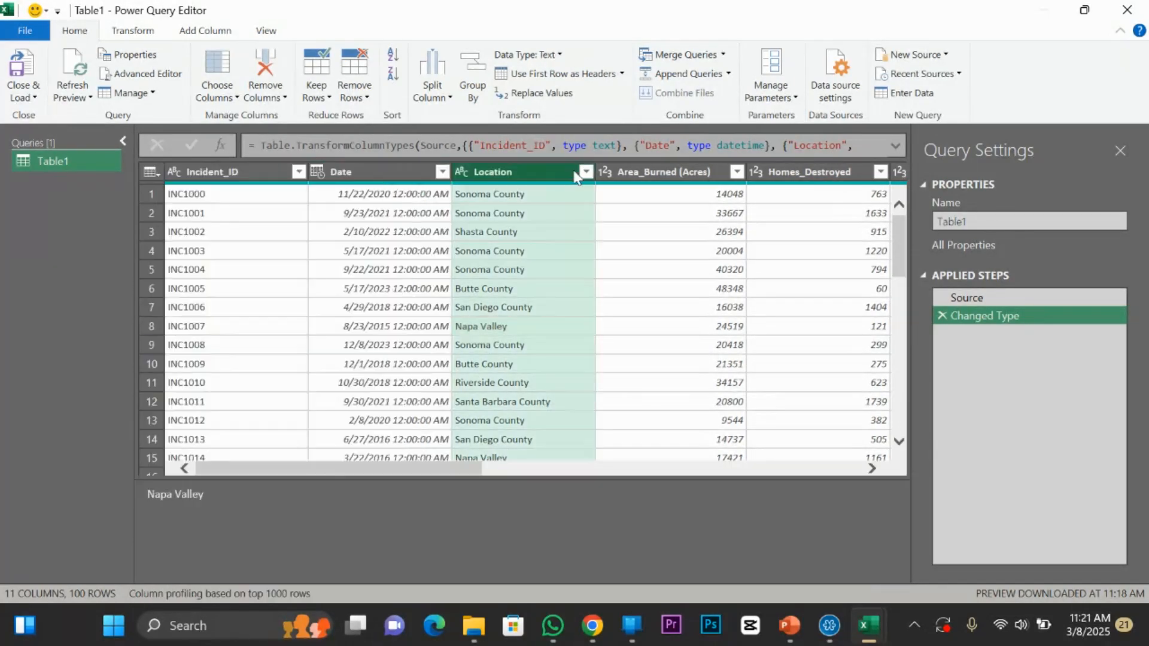
click(585, 172)
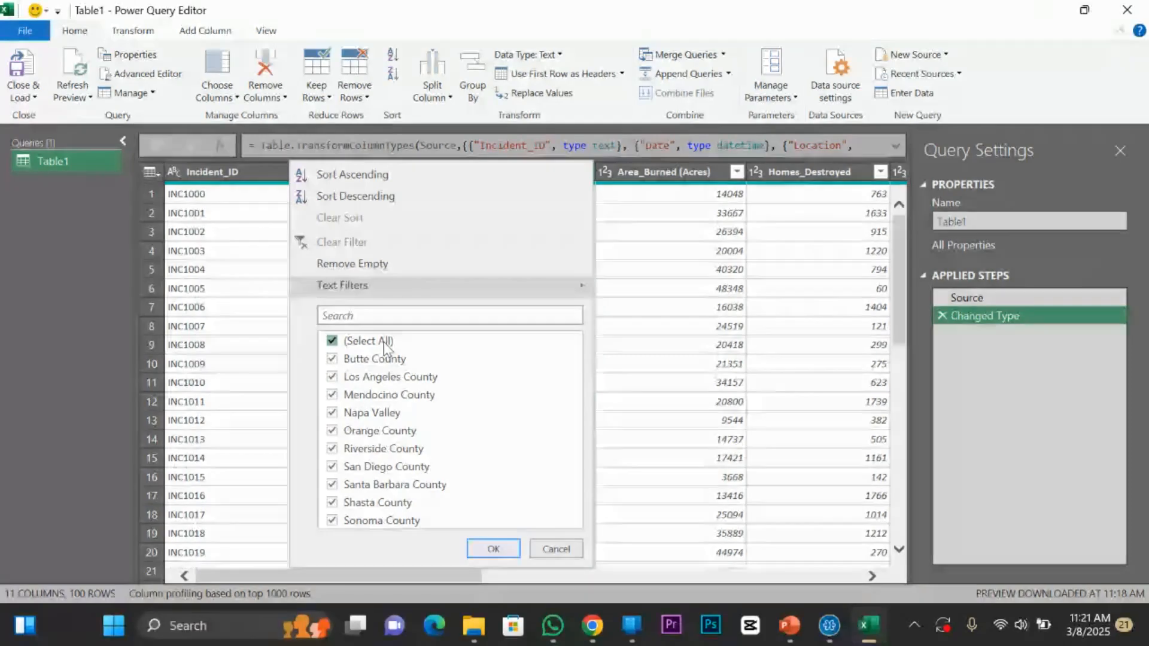
click(669, 275)
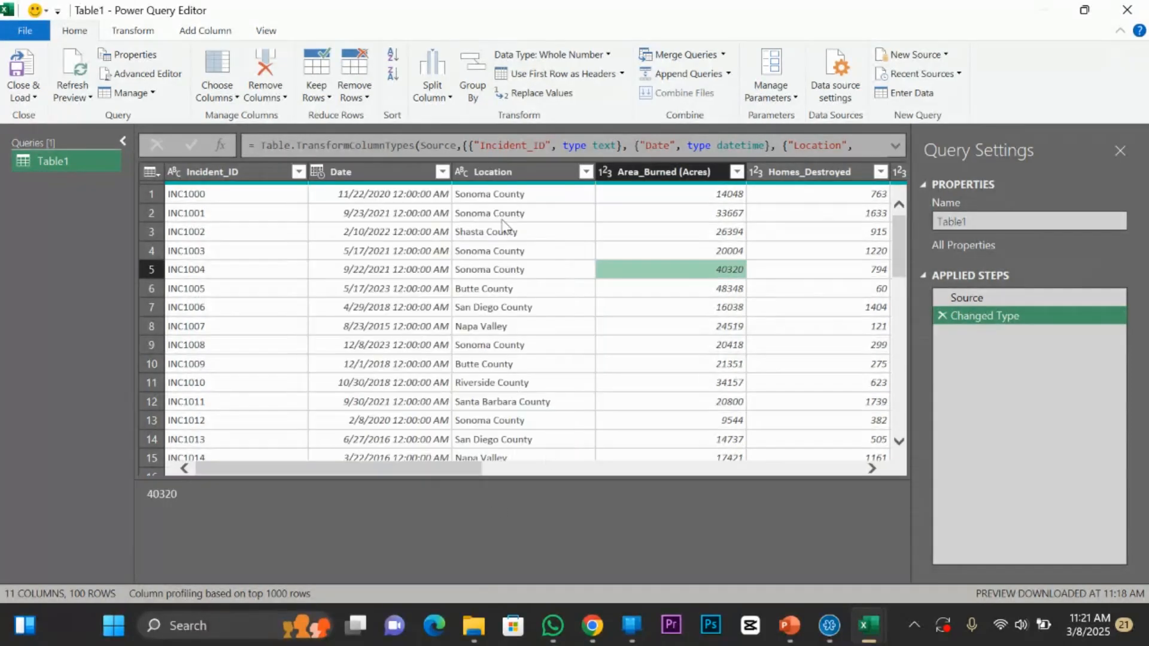
click(509, 173)
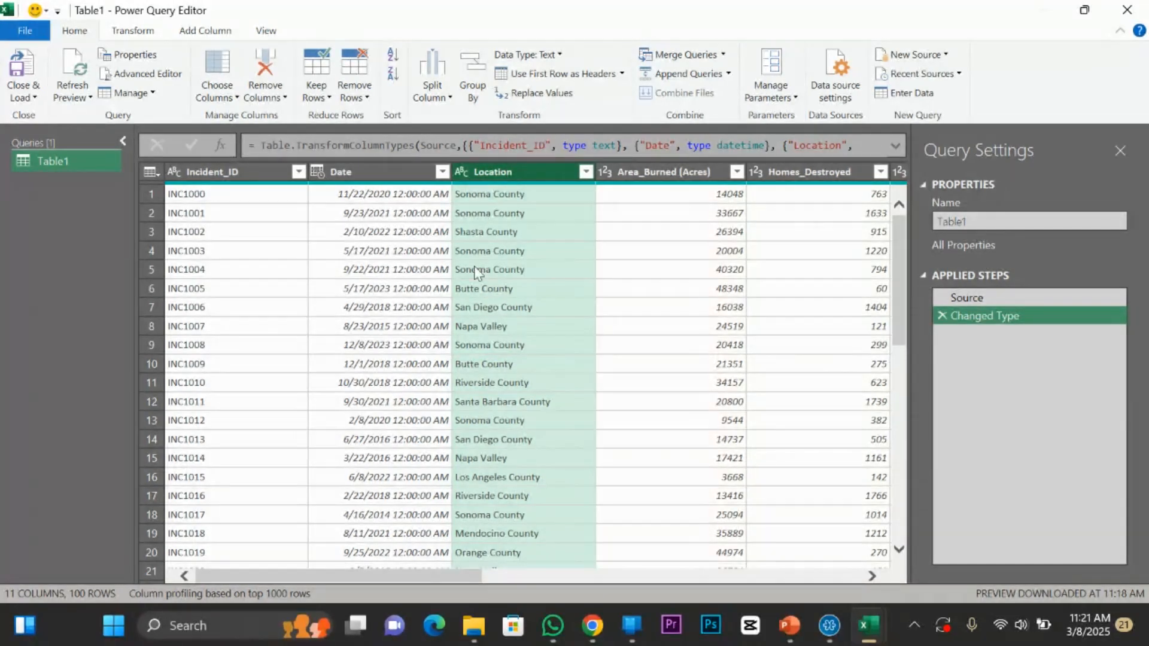
Review the transformation commands for the Location column and the Remove Rows options, and reopen the column's filter list.
right_click(539, 173)
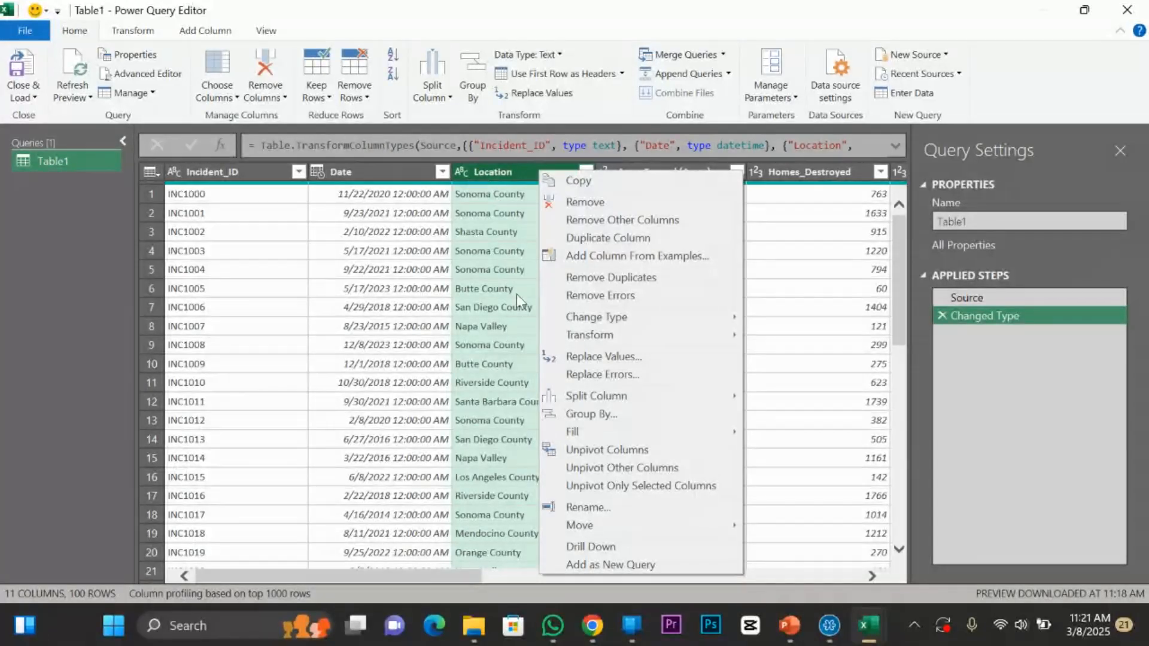
click(502, 175)
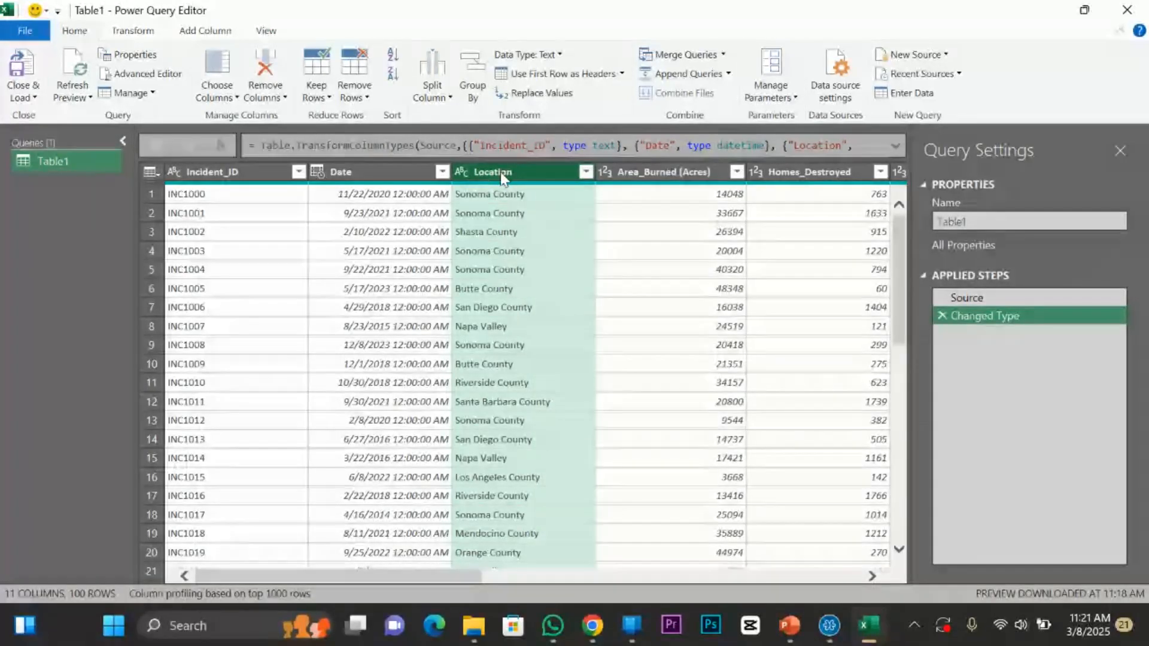
click(143, 37)
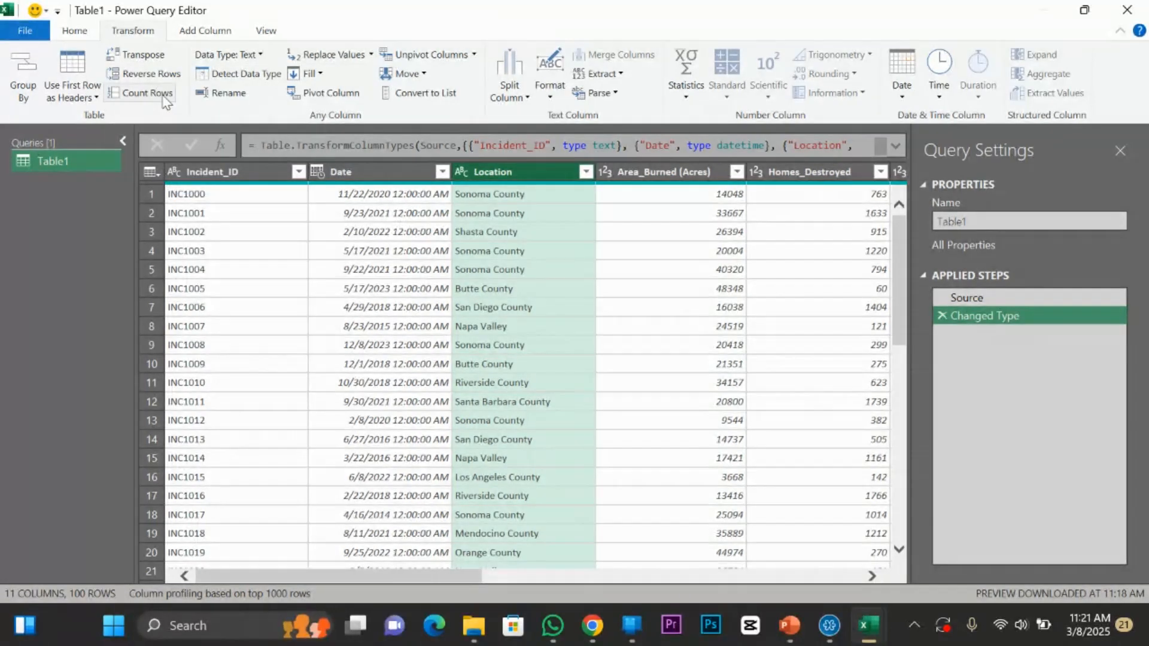
click(204, 31)
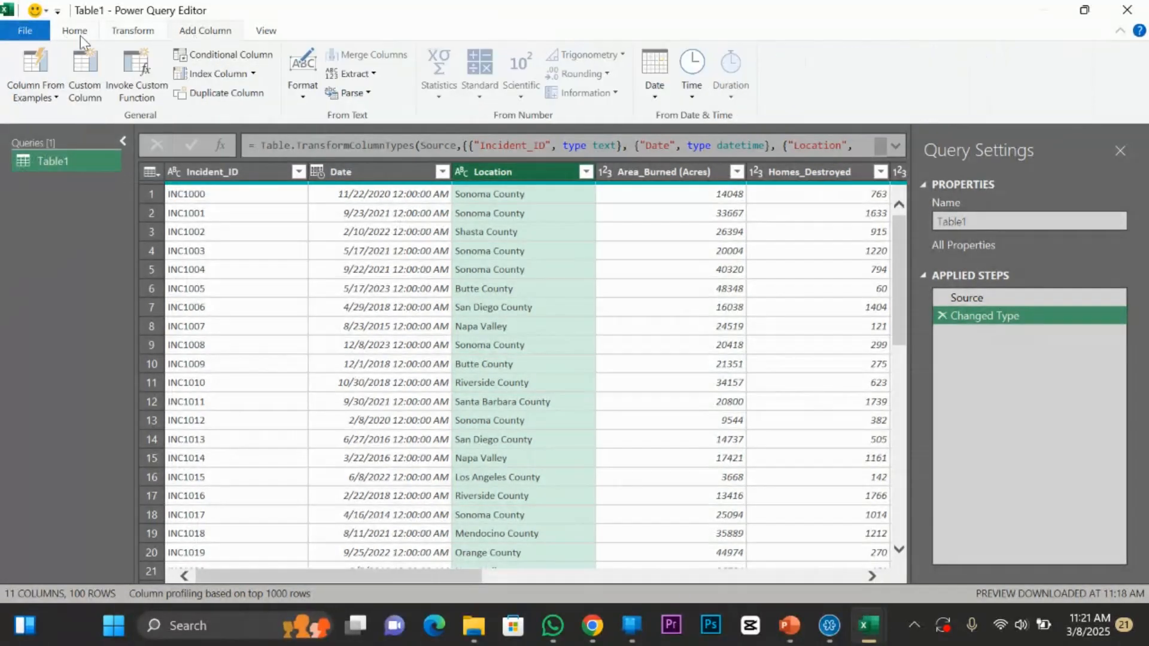
click(75, 31)
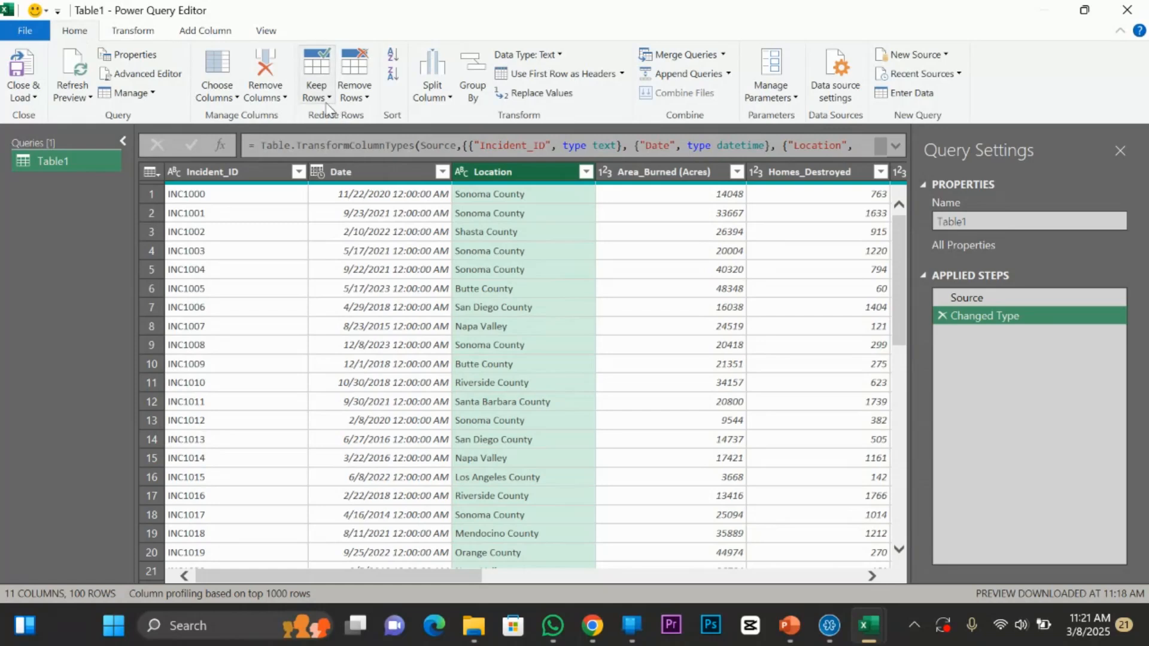
click(367, 99)
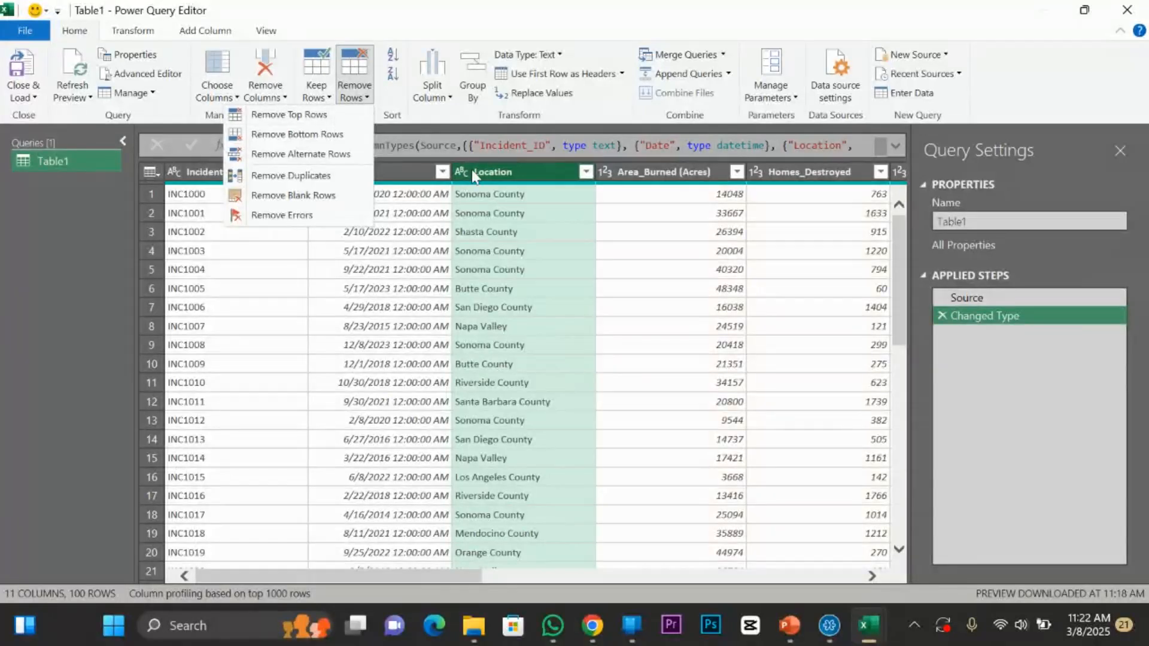
click(583, 176)
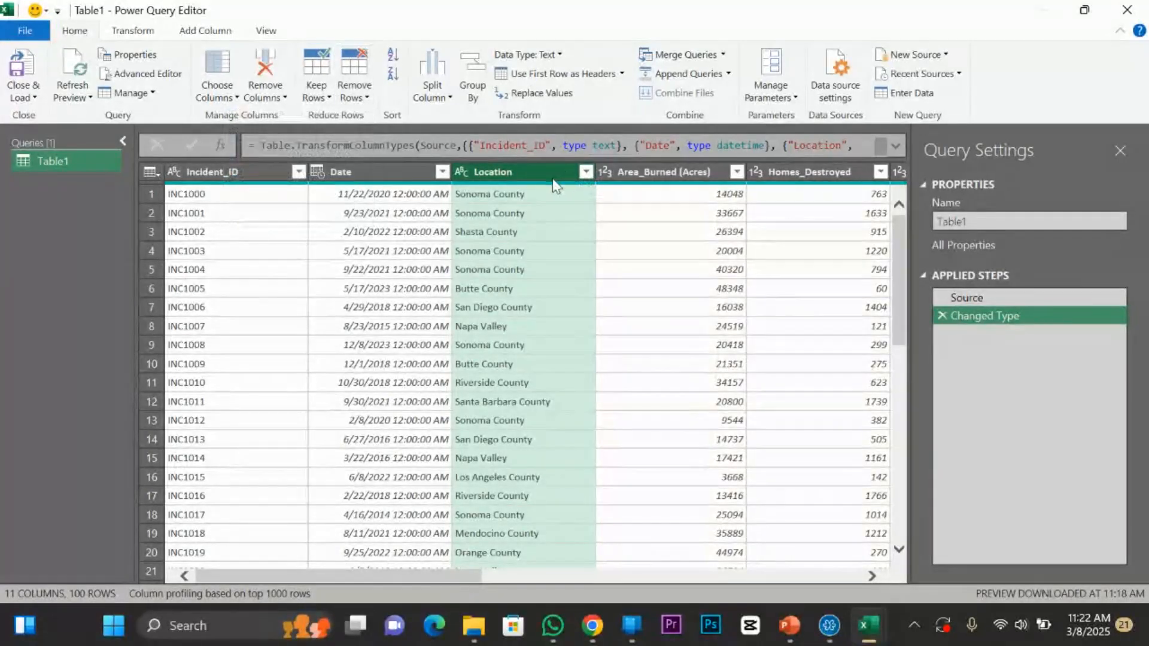
click(586, 173)
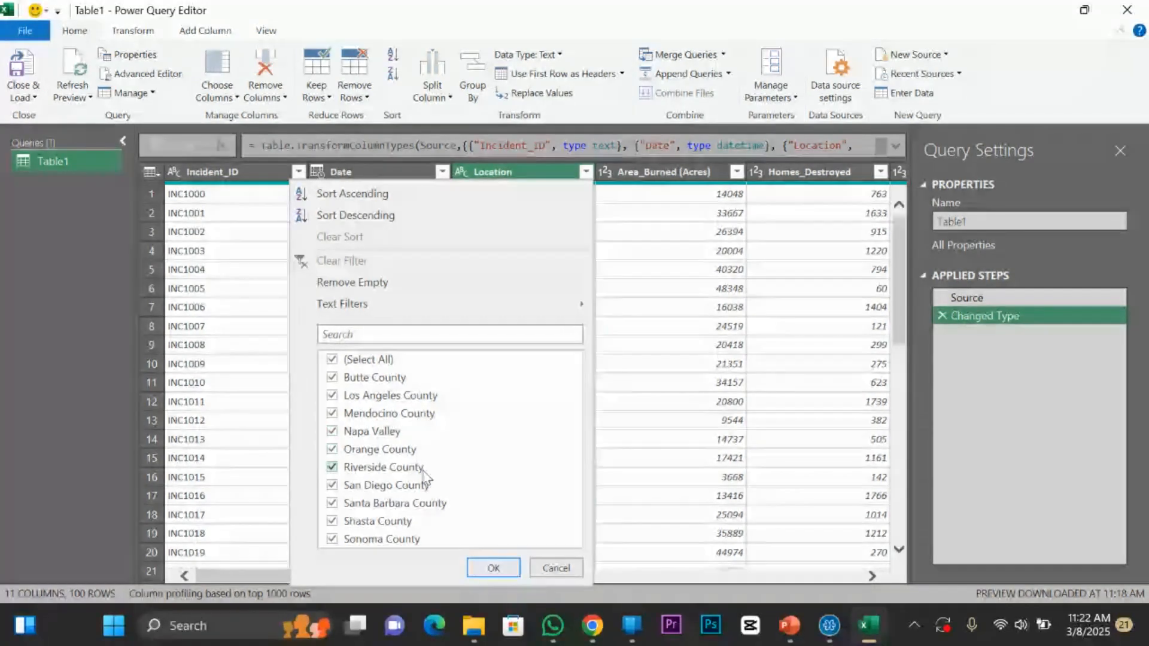
Remove the empty entries from the Location column and keep the column selected.
click(373, 286)
drag(996, 315, 1010, 335)
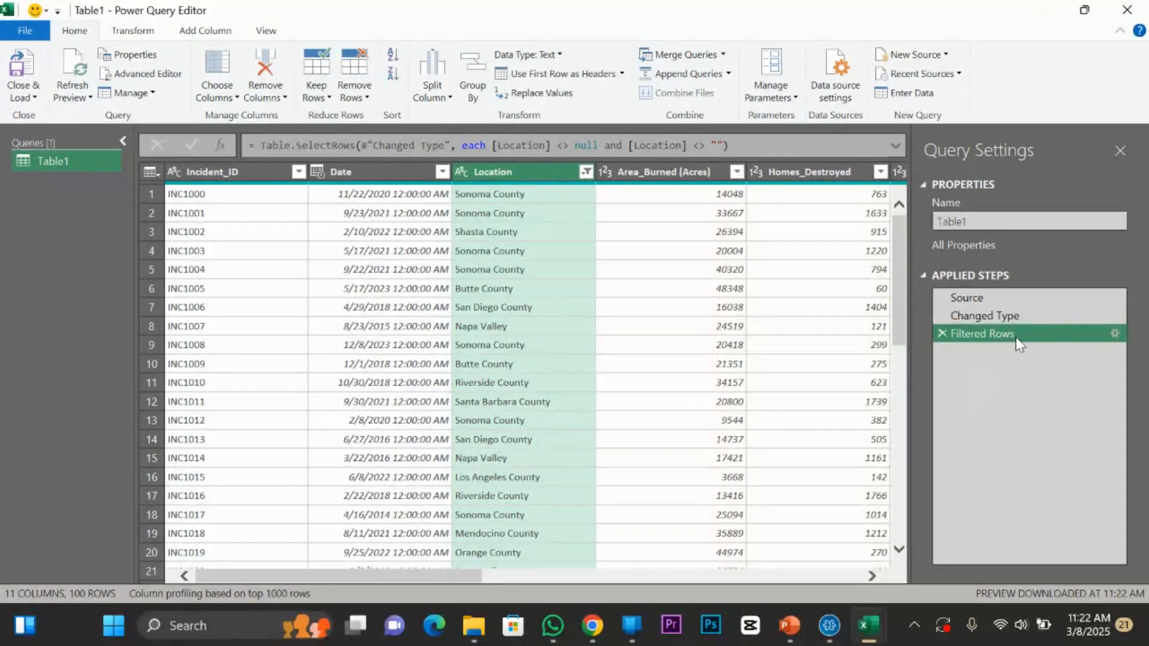
right_click(583, 178)
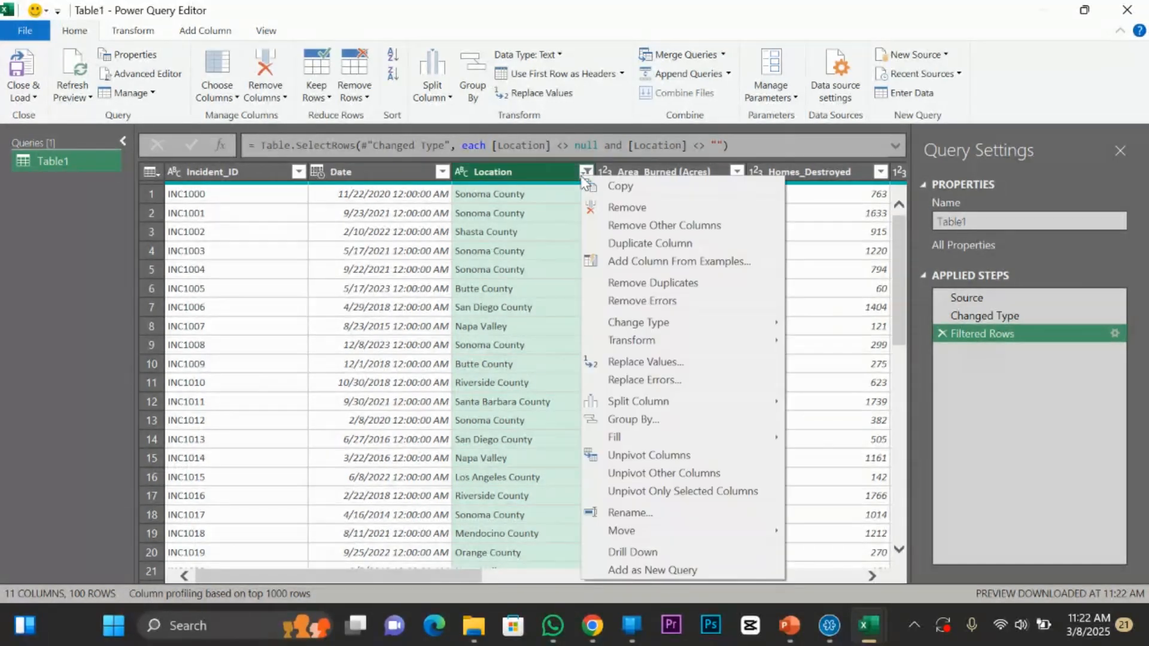
click(512, 179)
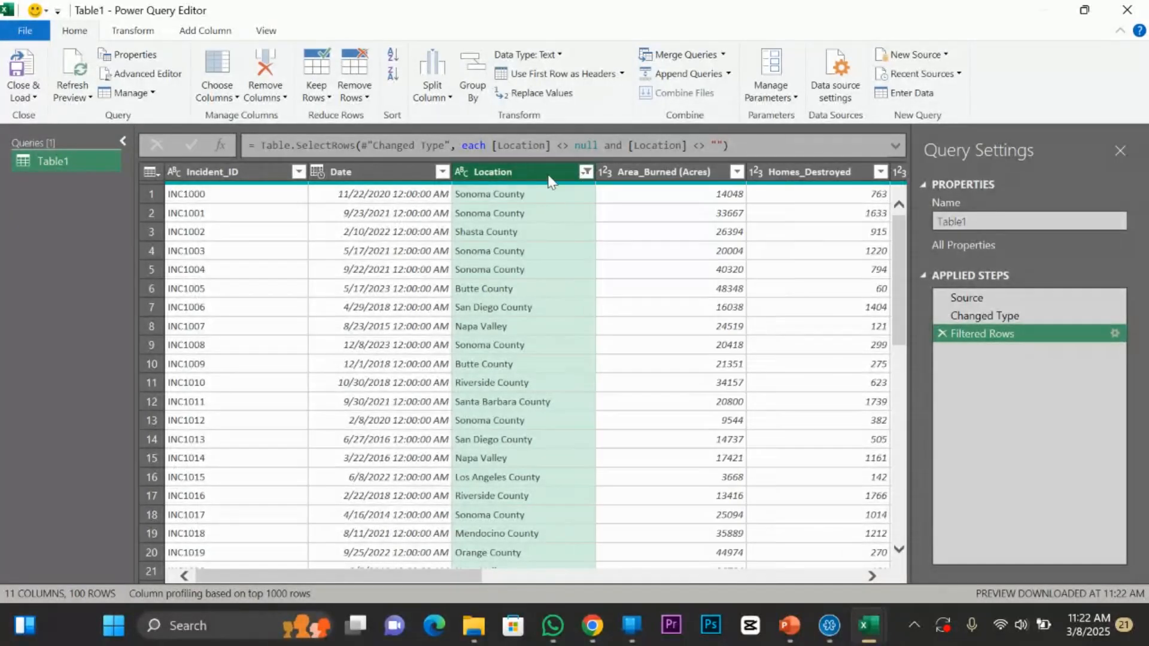
Filter the Location column to show only the (null) entries.
click(586, 172)
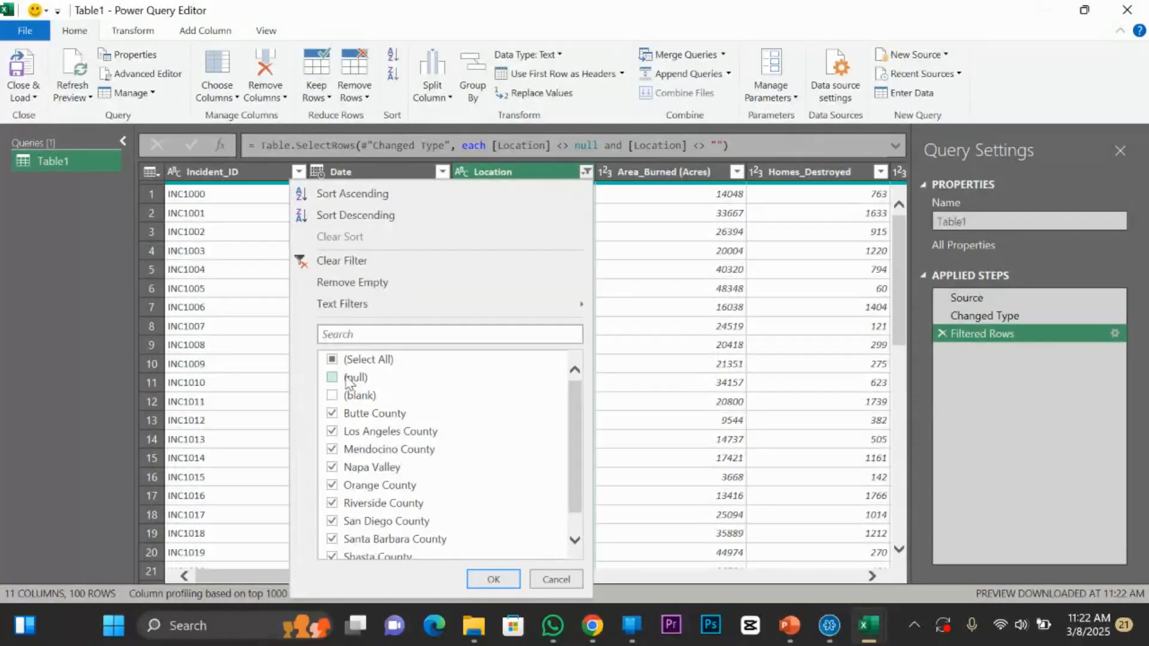
click(332, 359)
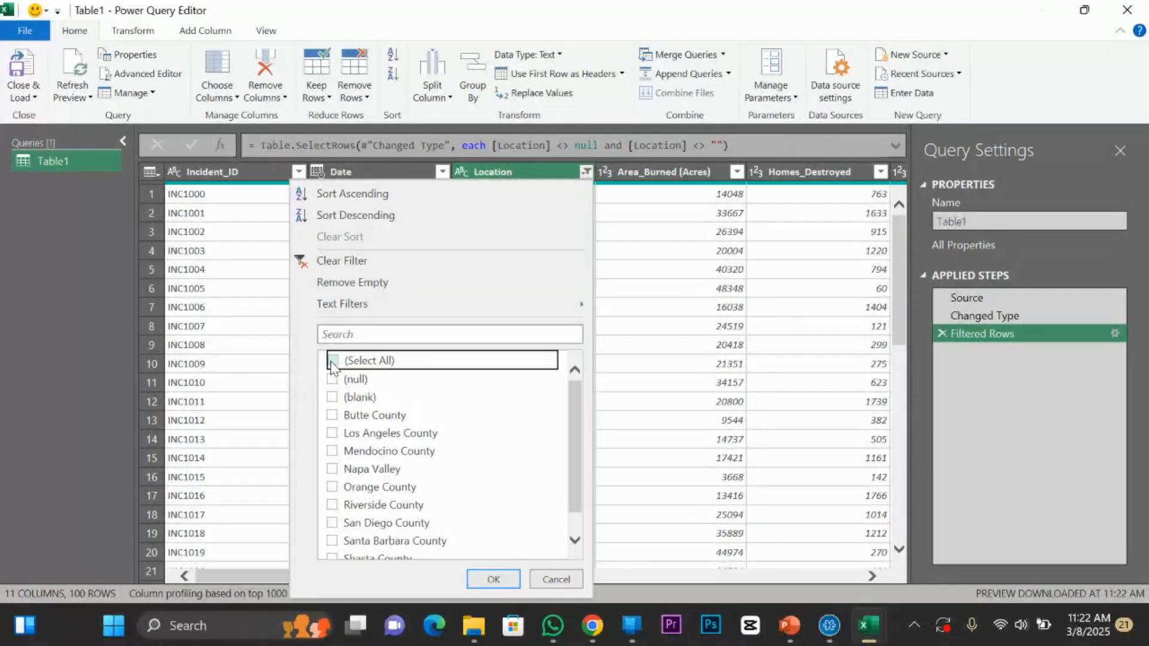
click(332, 379)
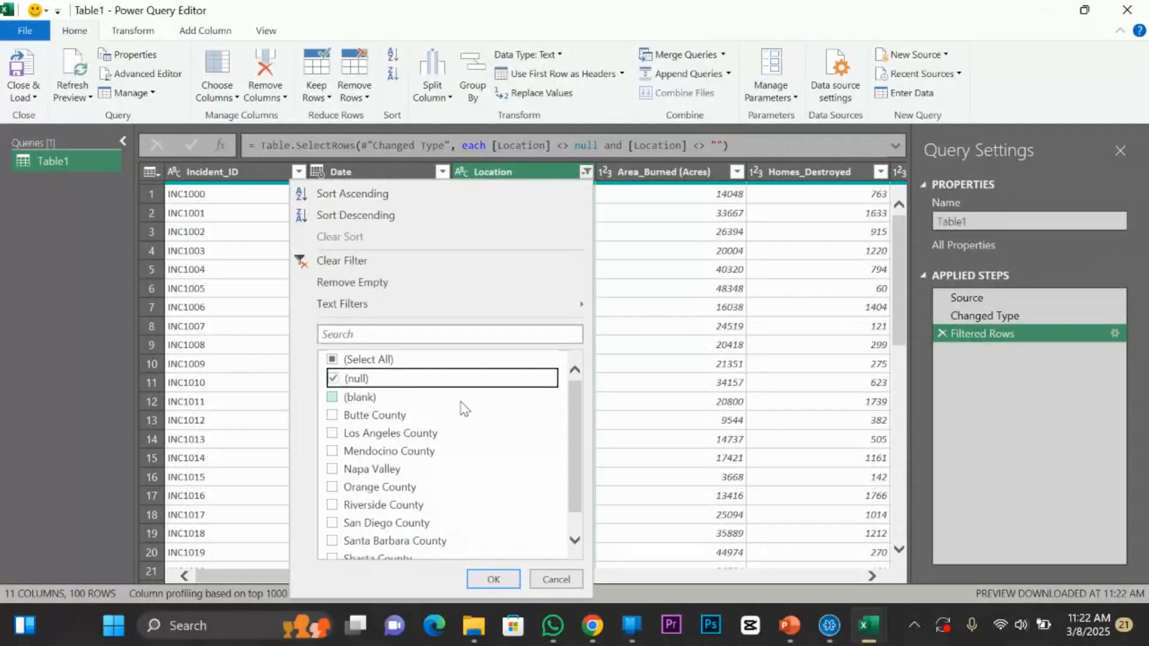
click(493, 580)
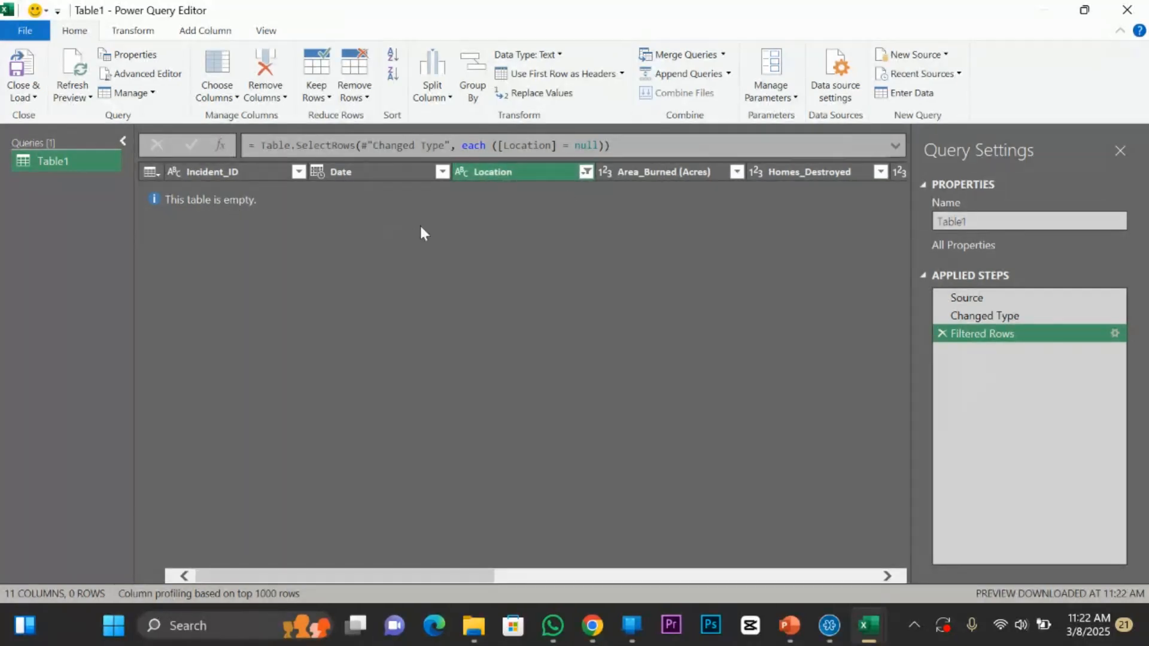
Reselect all values in the Location column's filter to bring back every row.
click(586, 172)
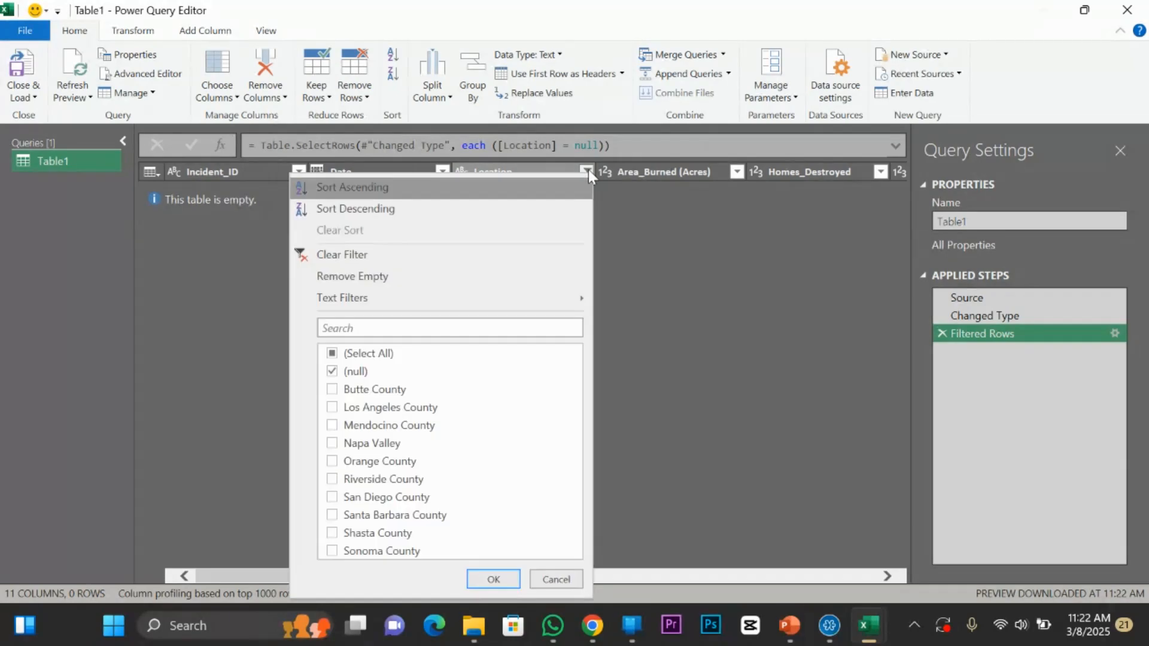
click(332, 372)
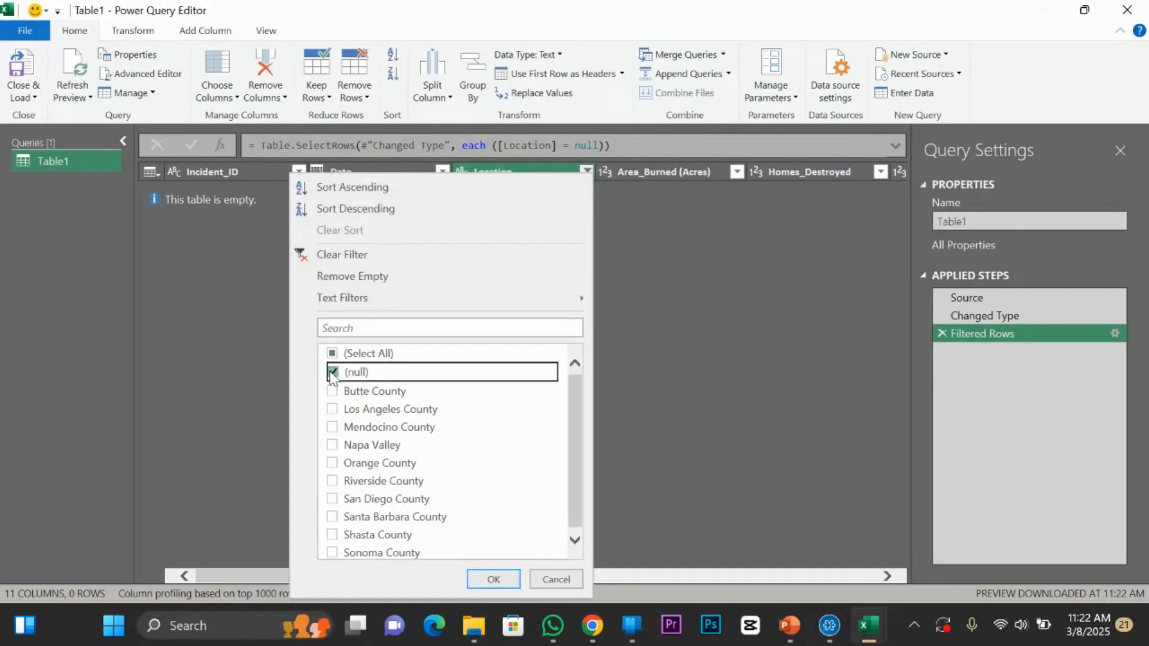
click(332, 353)
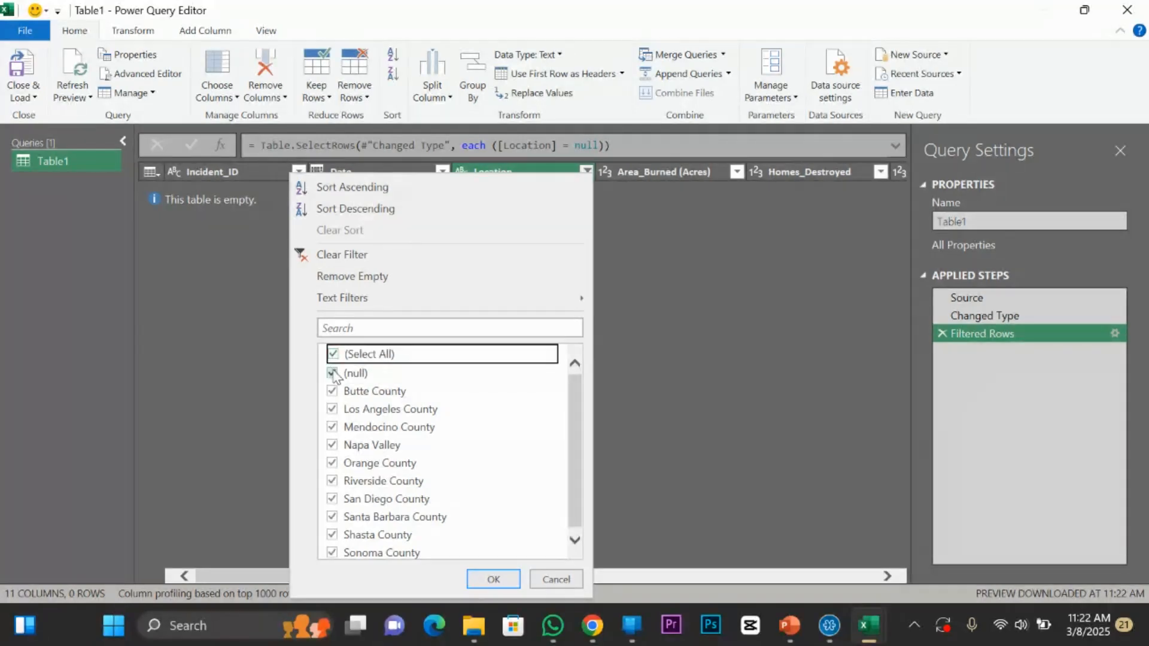
click(486, 579)
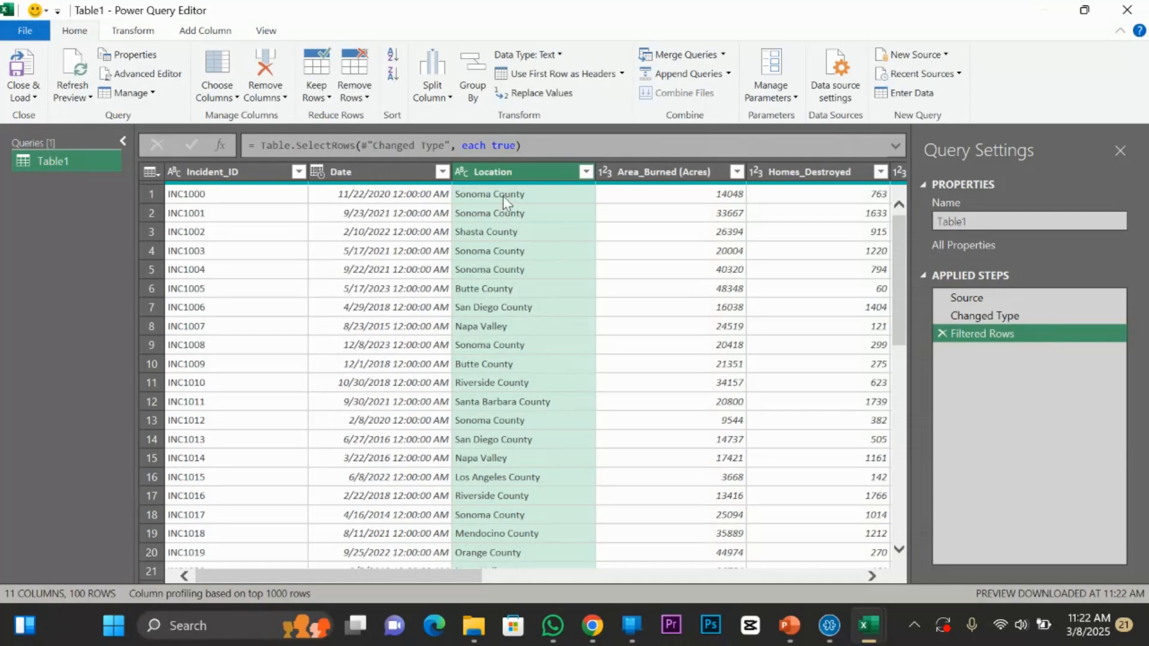
Check the Location column's values and its filter list again, leaving the filter unchanged.
click(502, 195)
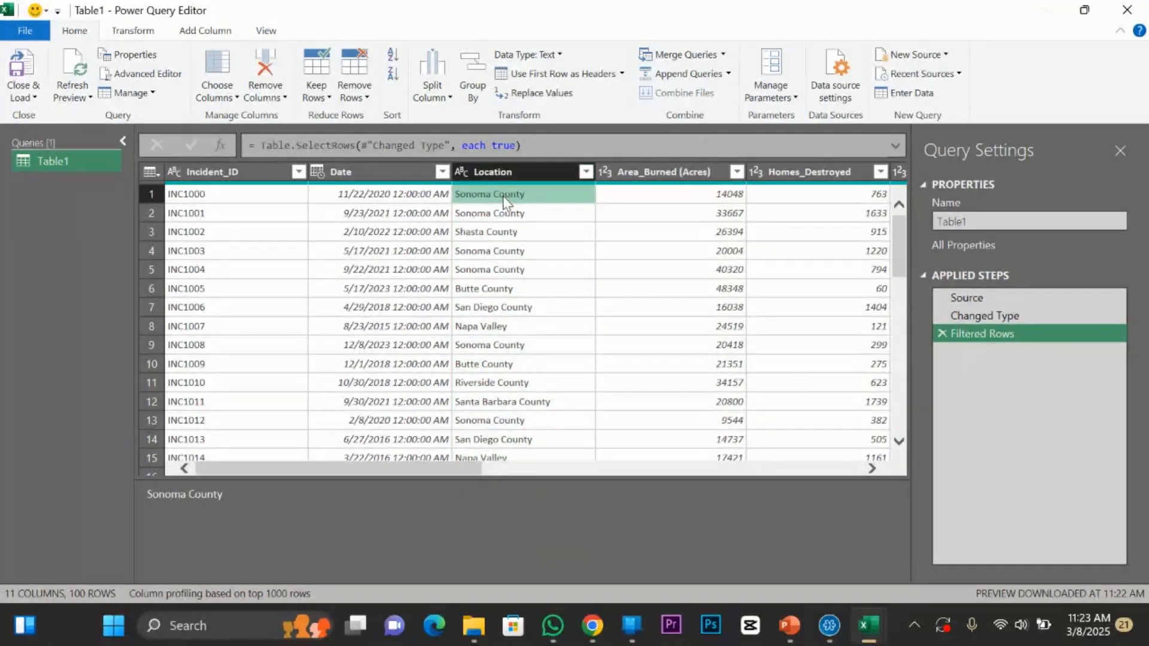
click(519, 170)
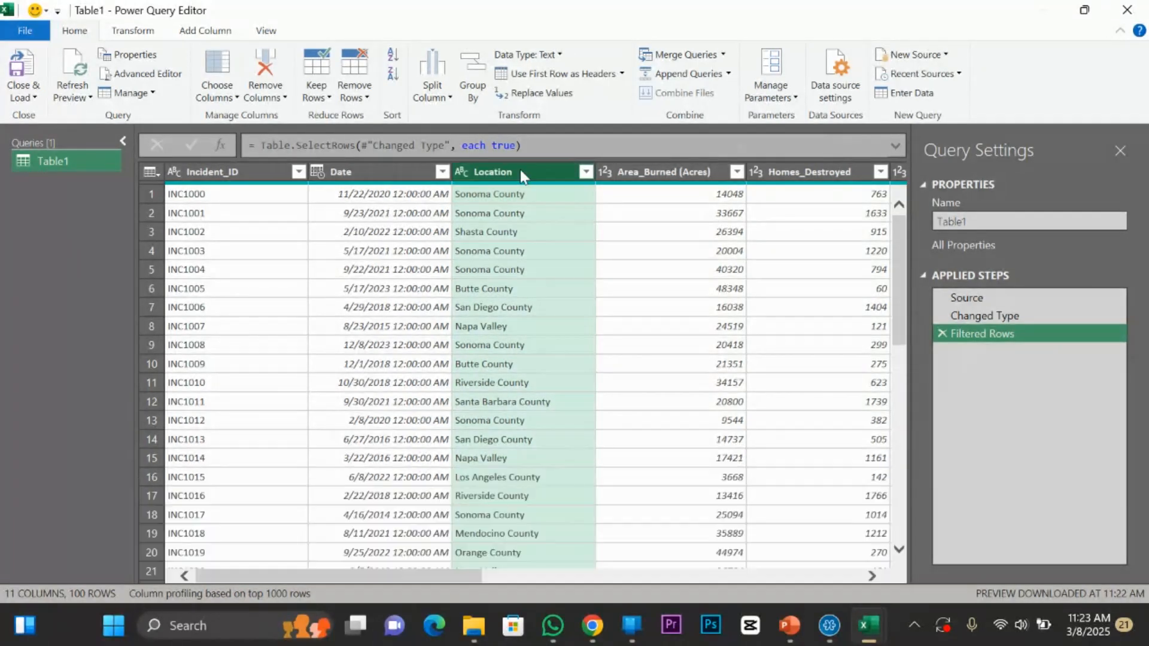
click(586, 172)
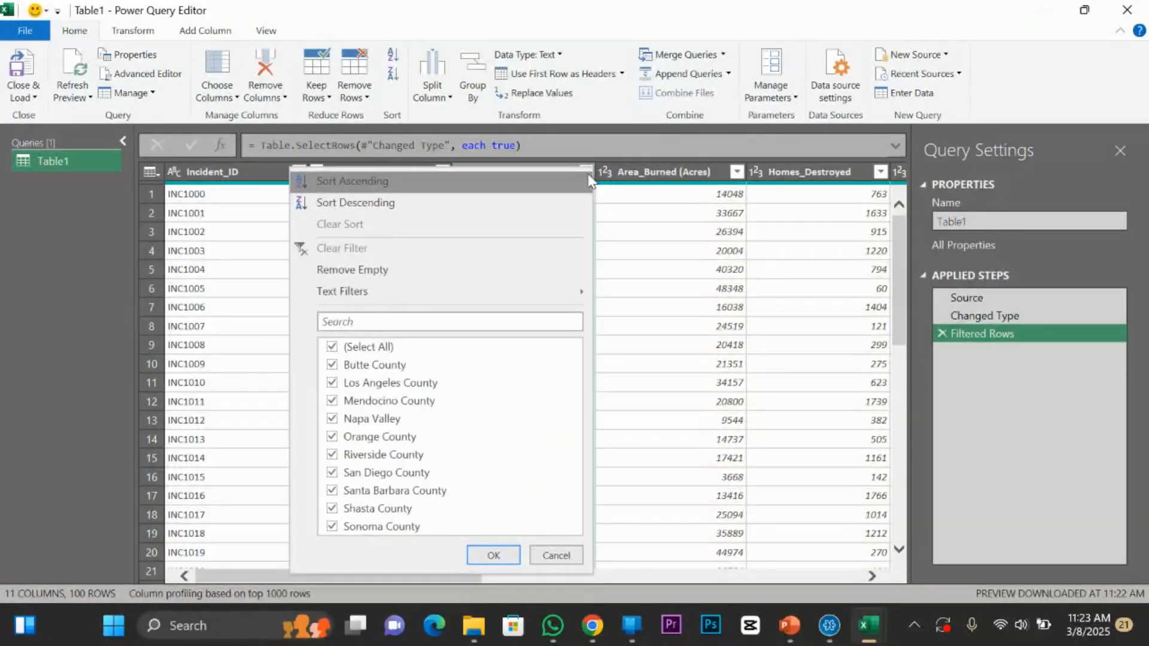
click(670, 231)
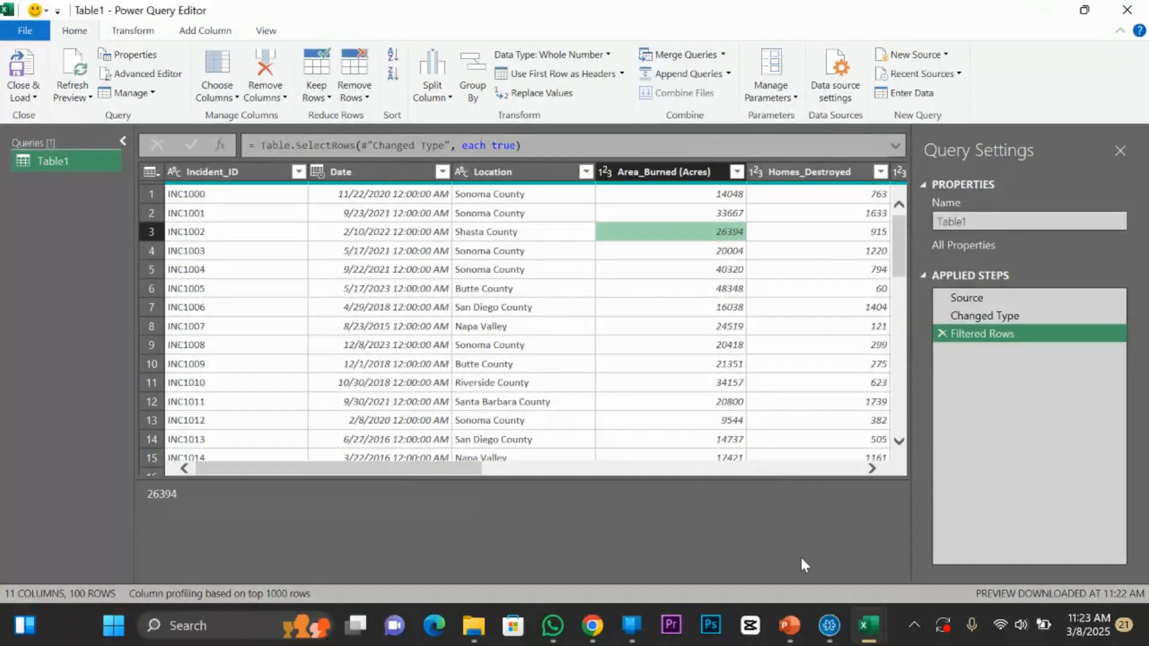
Review the data transformation techniques slide in PowerPoint and return to the Power Query Editor.
mouse_move(790, 625)
click(857, 577)
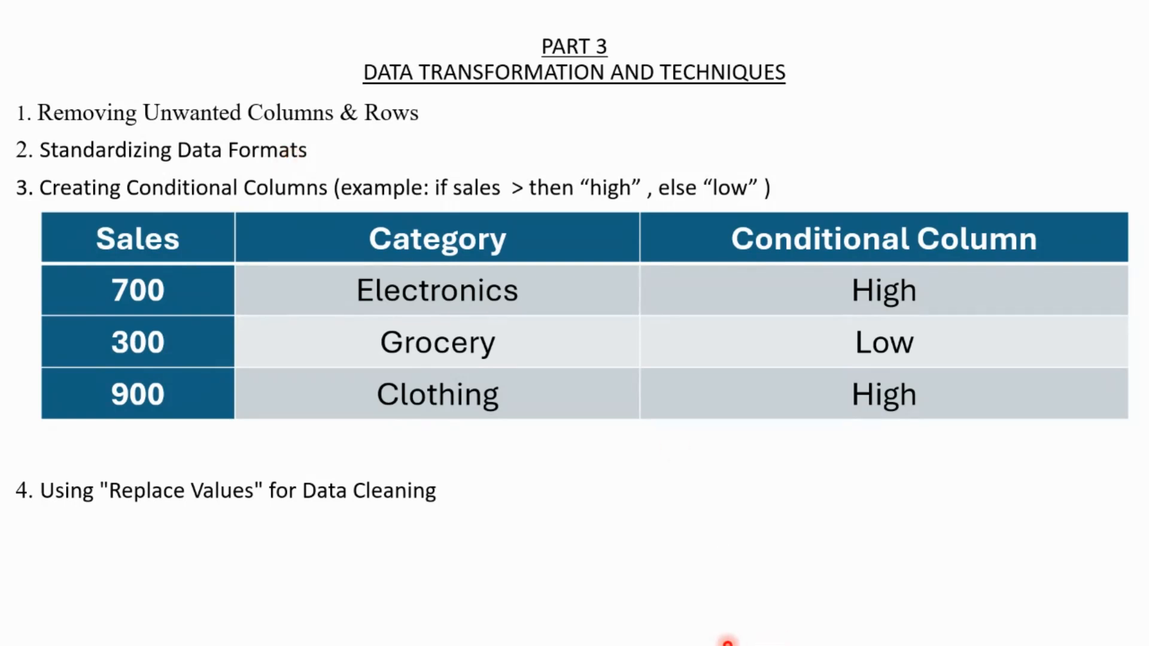
key(super)
mouse_move(885, 601)
click(899, 573)
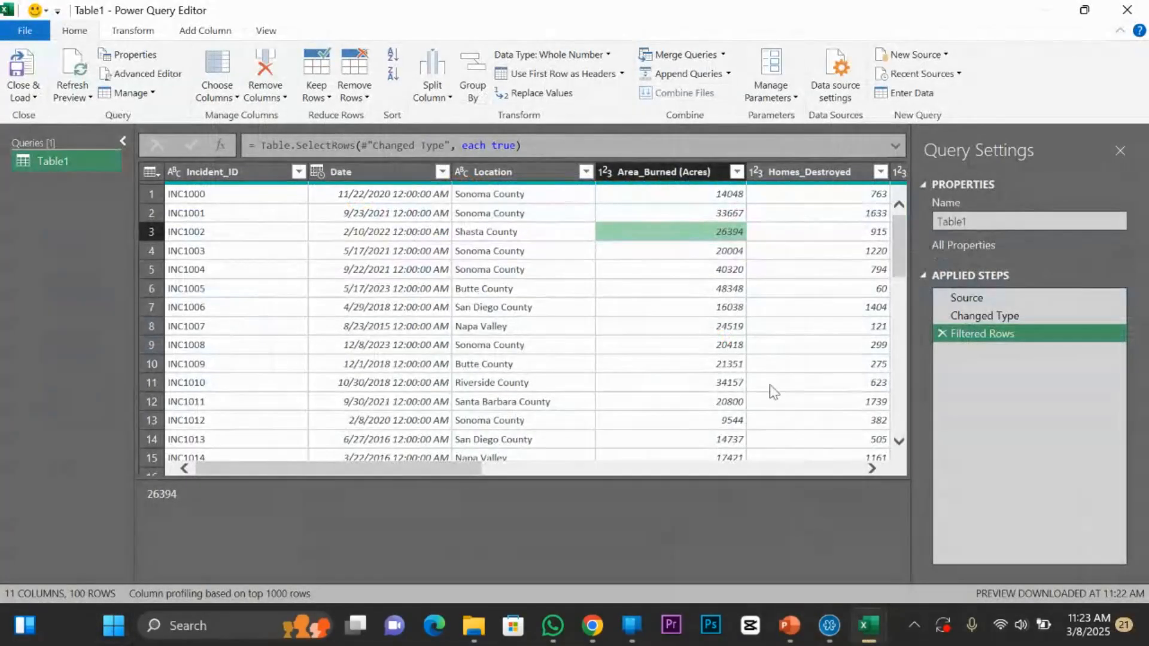
Inspect the Date and Location columns and review the commands available for the Location column.
click(377, 173)
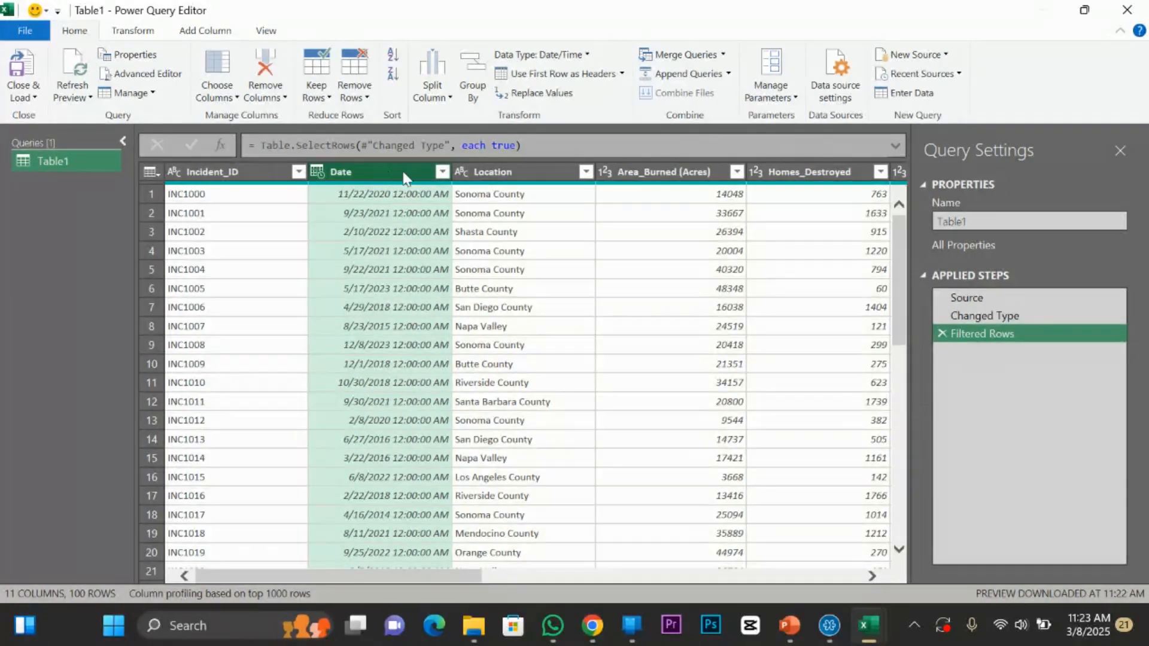
click(524, 176)
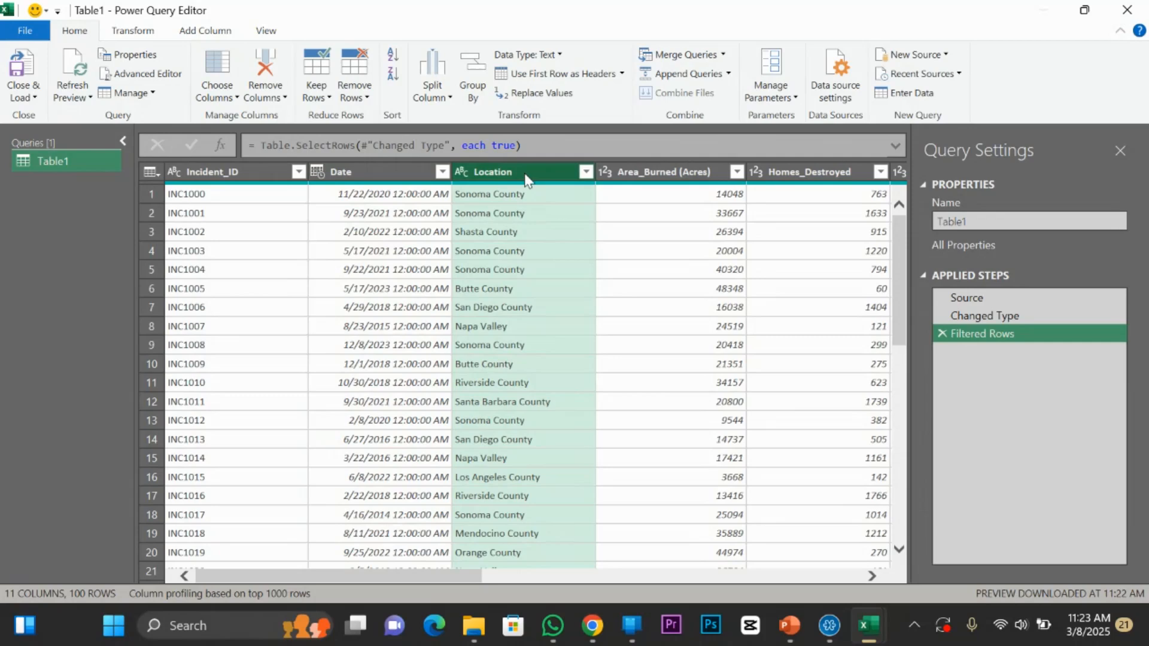
right_click(571, 174)
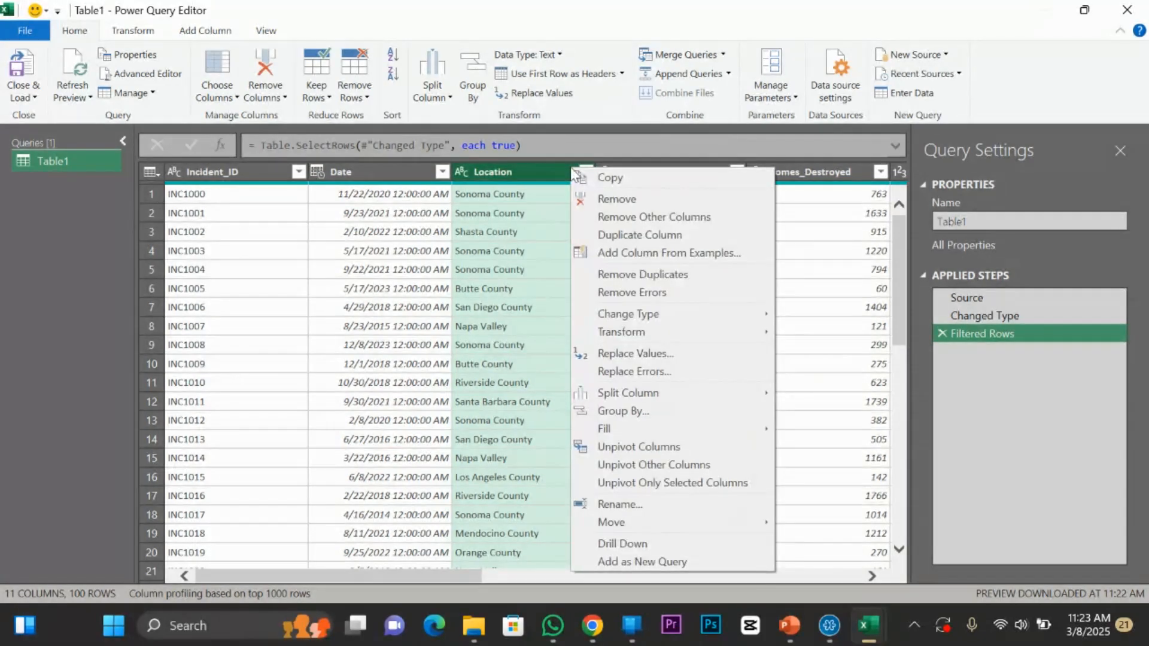
click(536, 202)
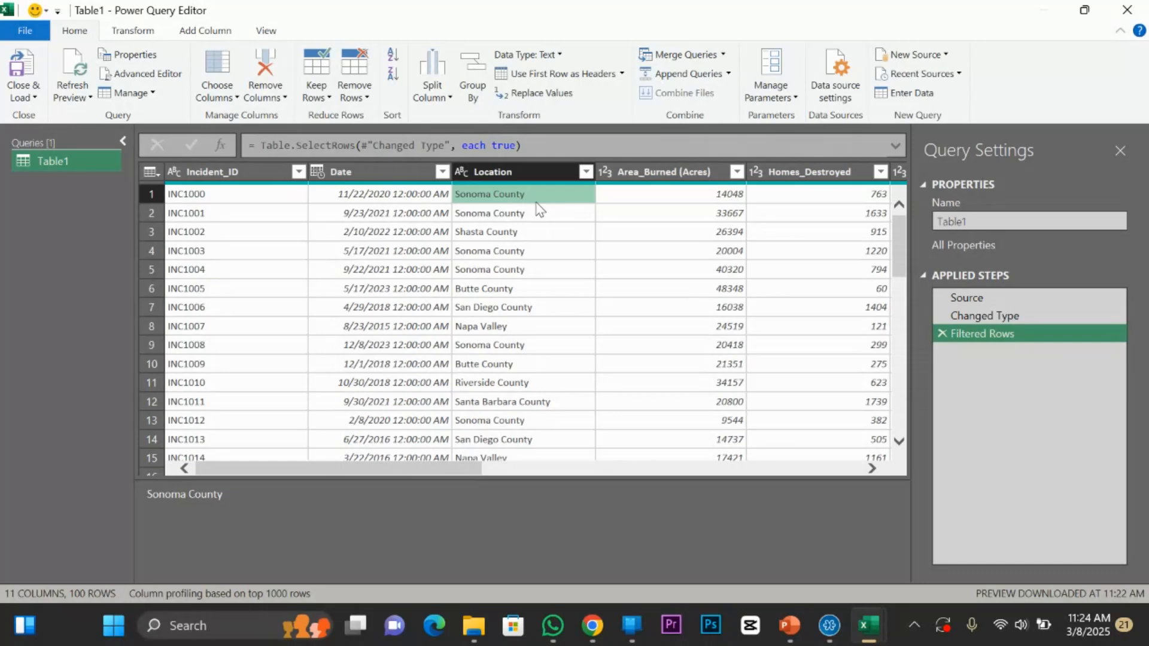
Duplicate the Date column.
click(411, 173)
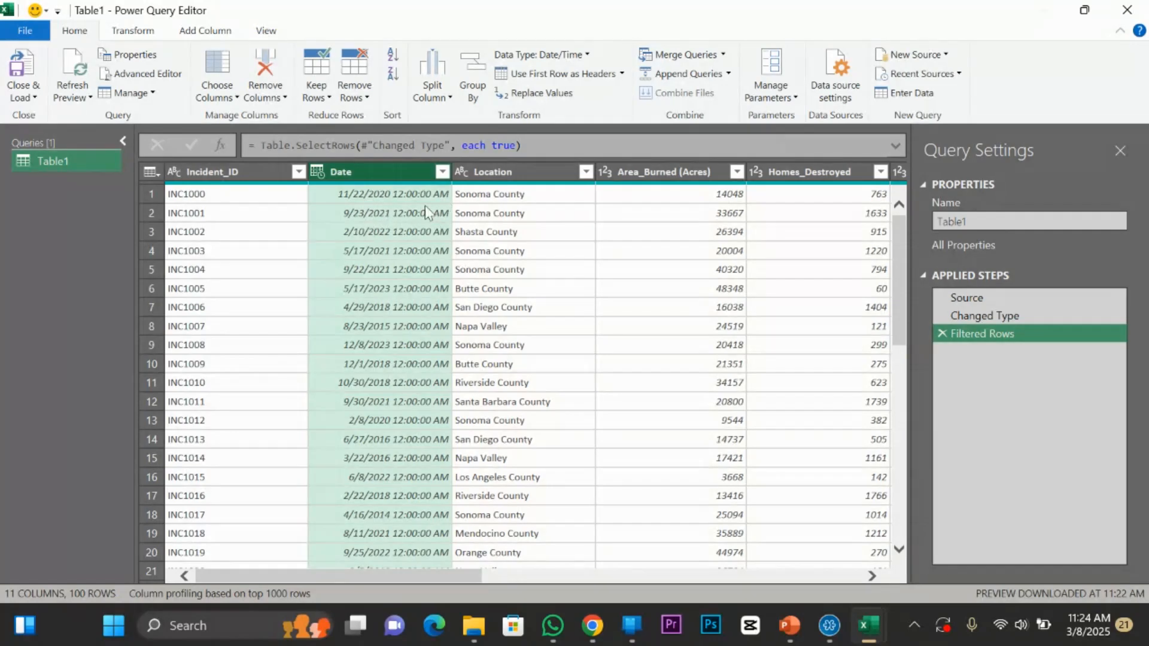
right_click(400, 177)
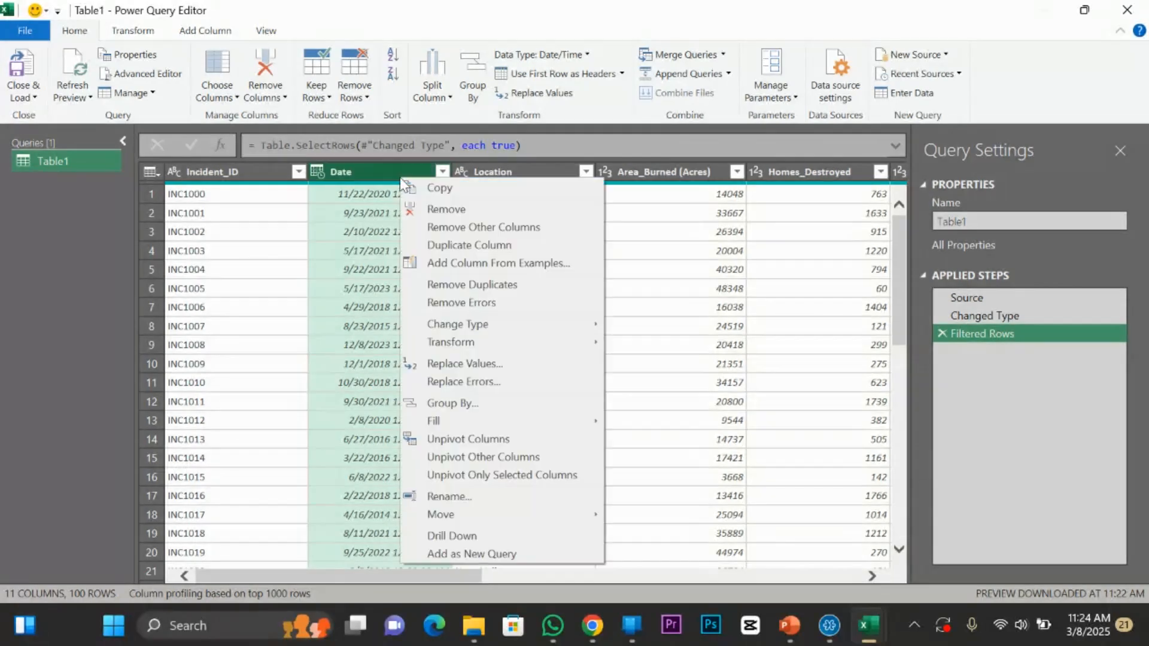
click(482, 245)
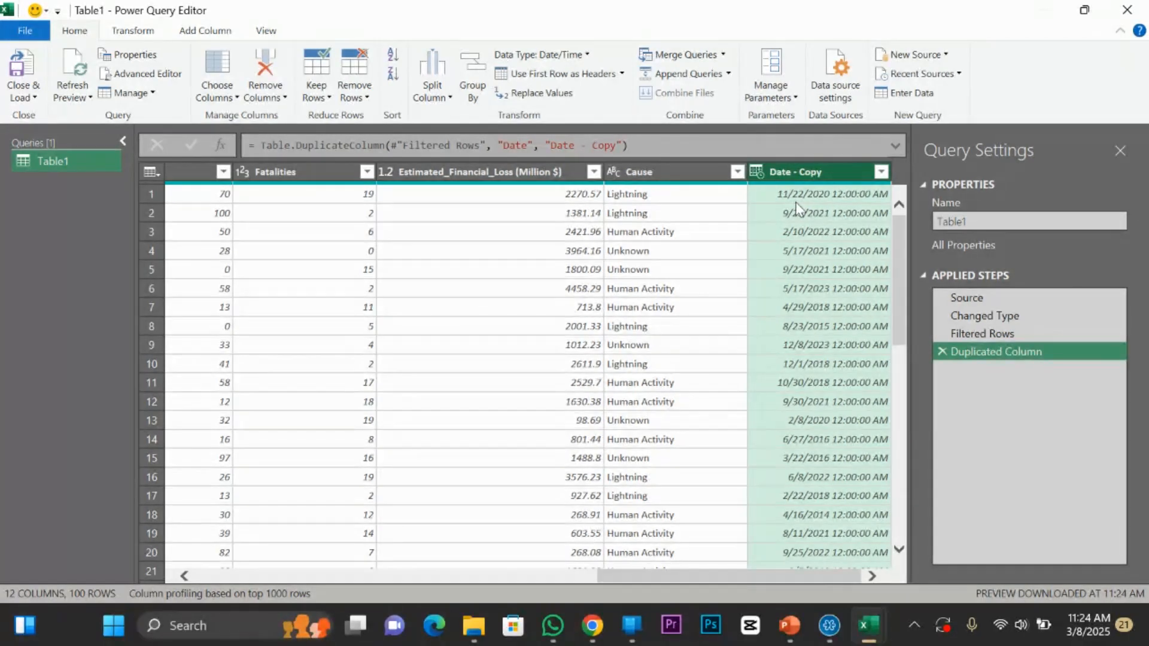
Transform the duplicated date column so that it contains only the year.
click(880, 172)
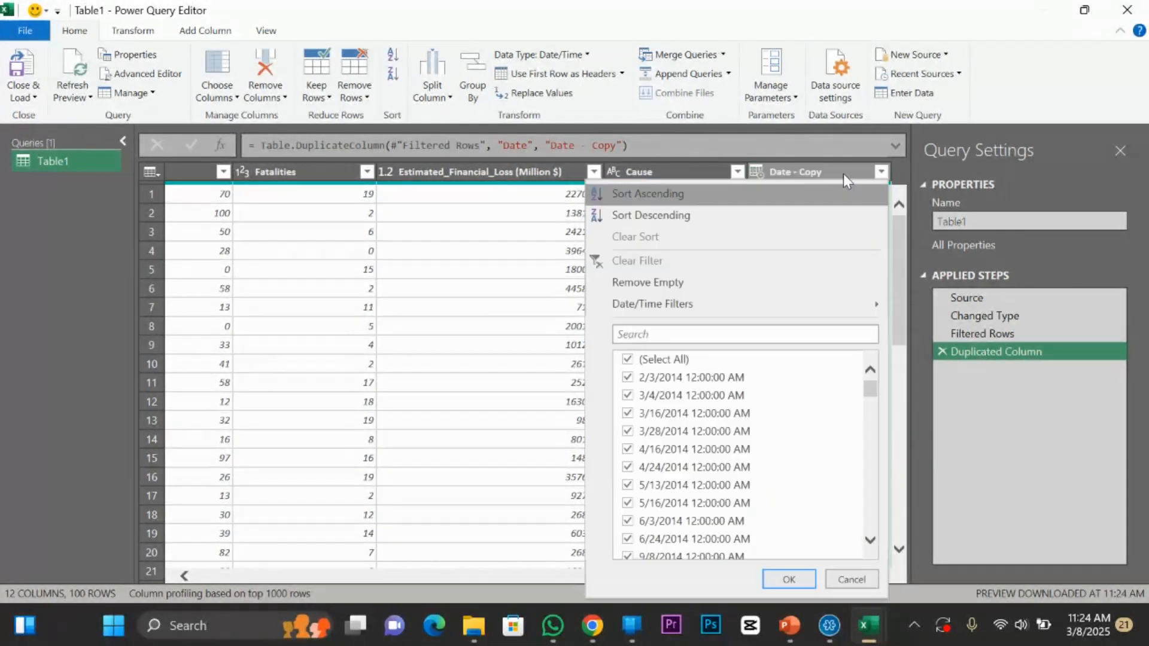
click(843, 174)
right_click(838, 173)
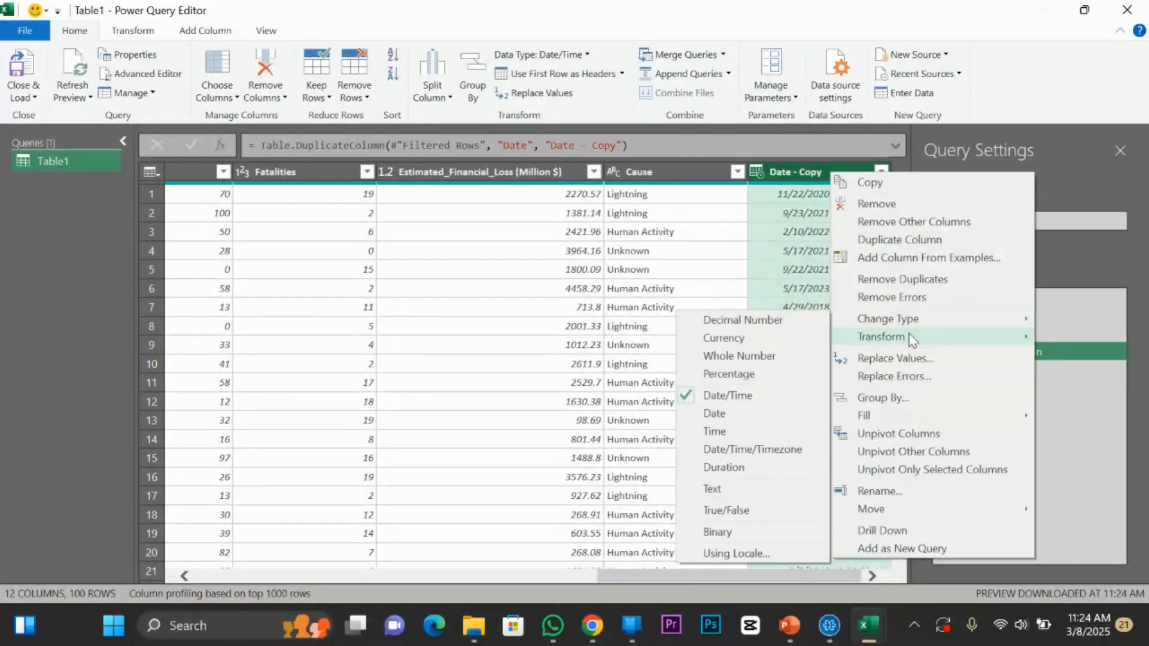
mouse_move(911, 340)
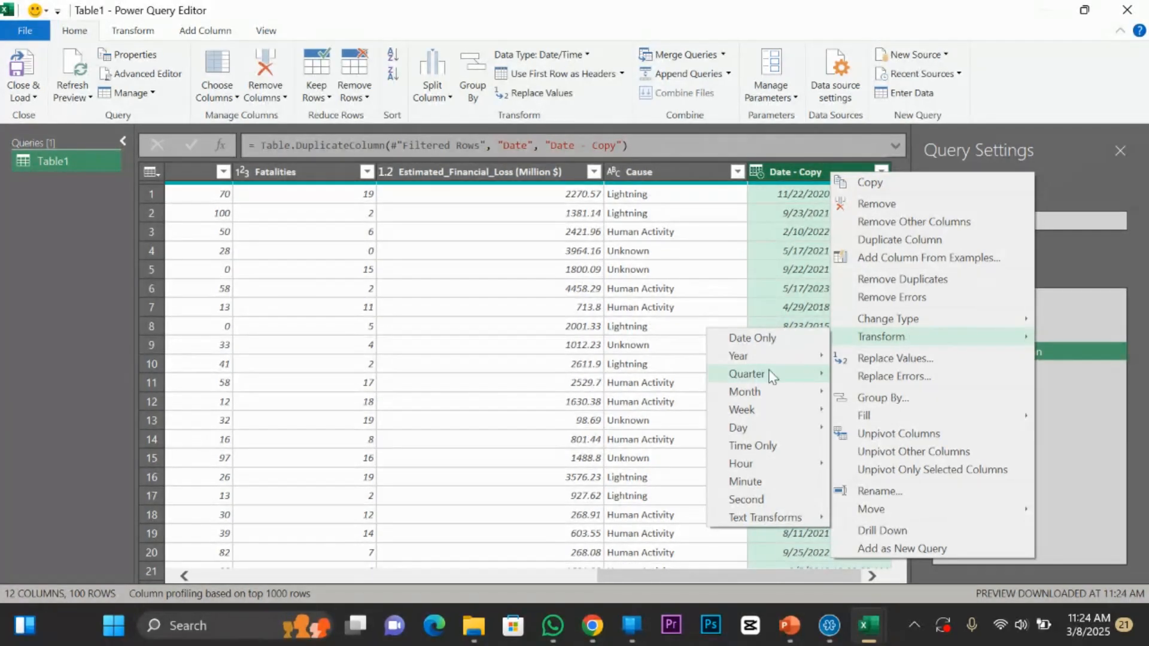
mouse_move(762, 359)
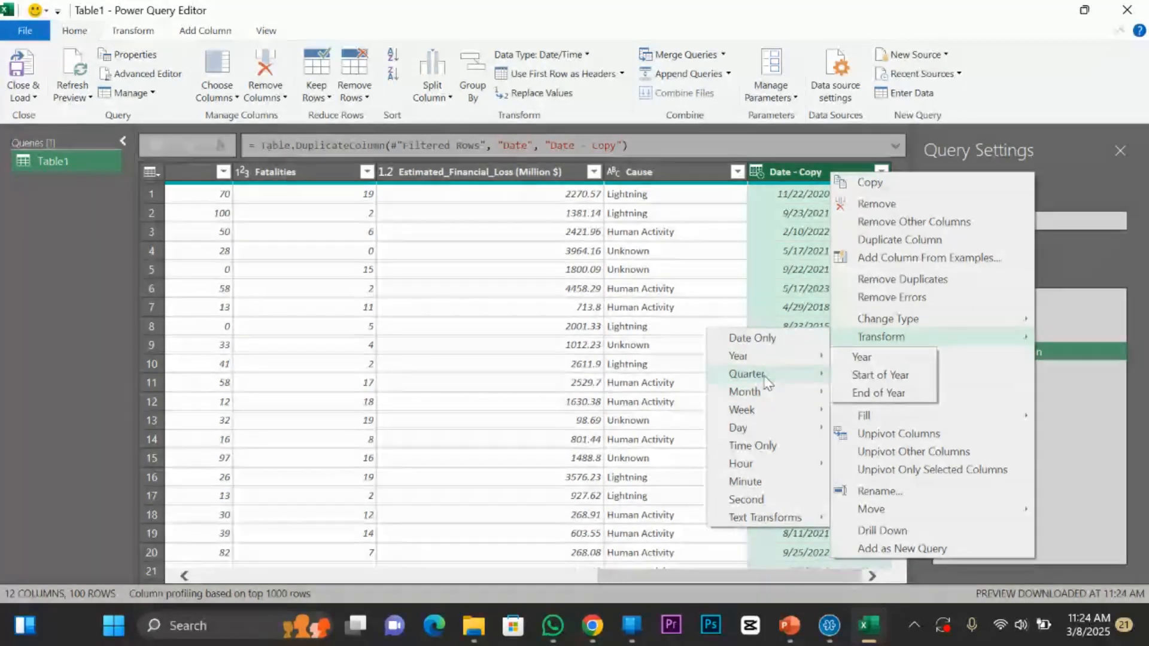
mouse_move(770, 399)
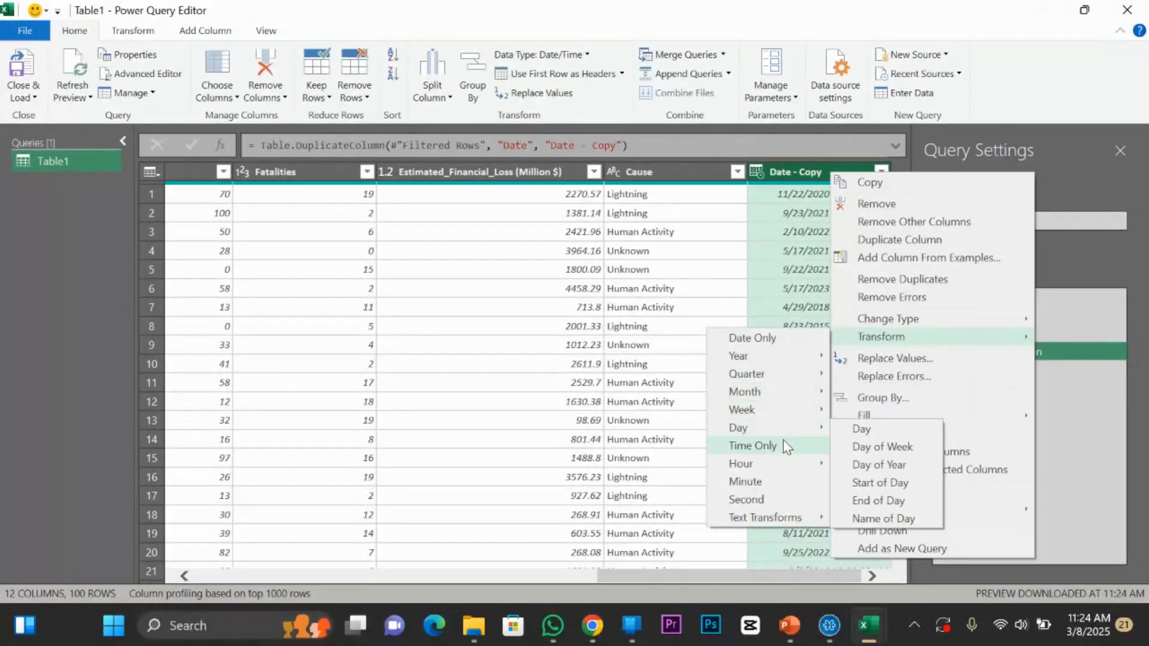
mouse_move(786, 466)
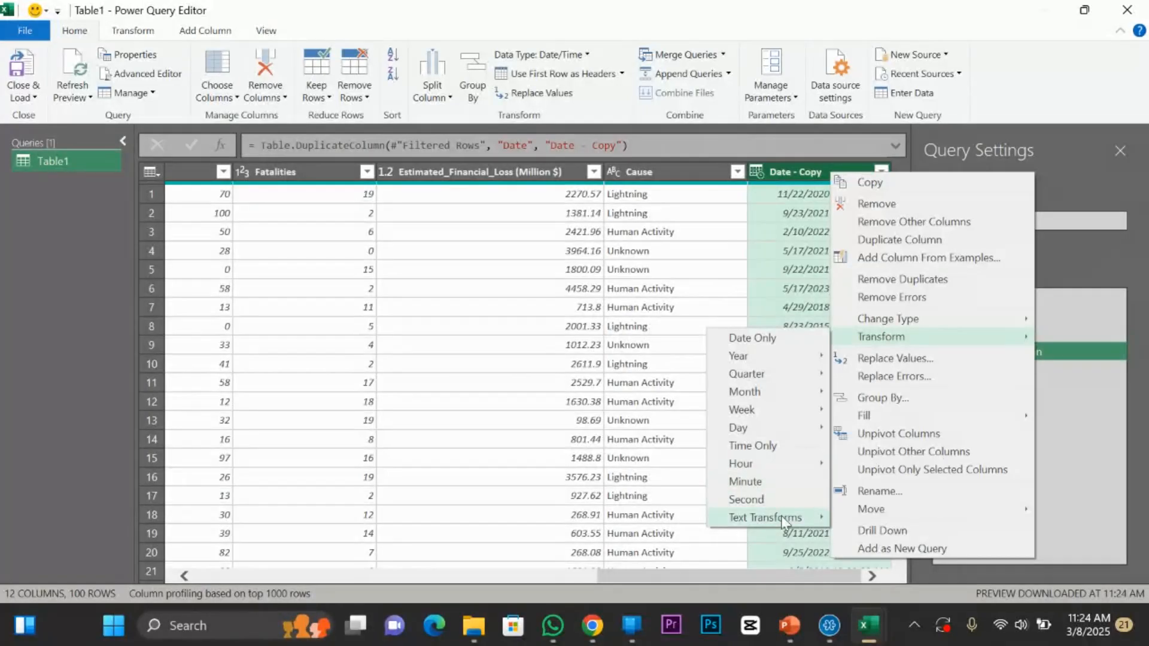
mouse_move(784, 522)
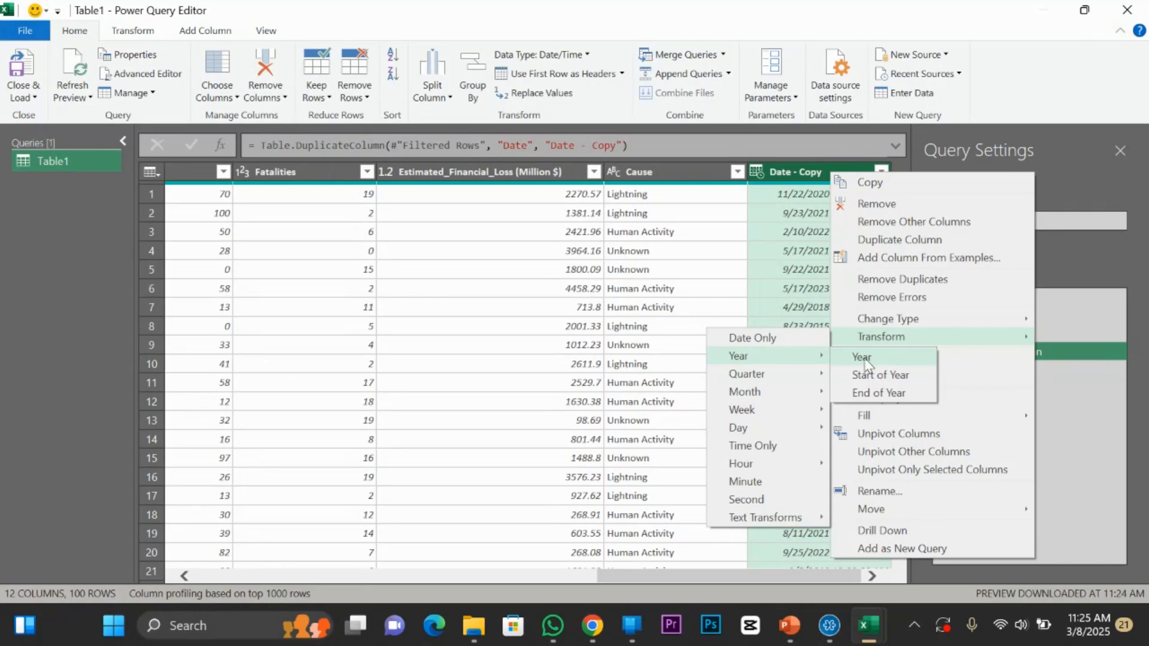
click(861, 358)
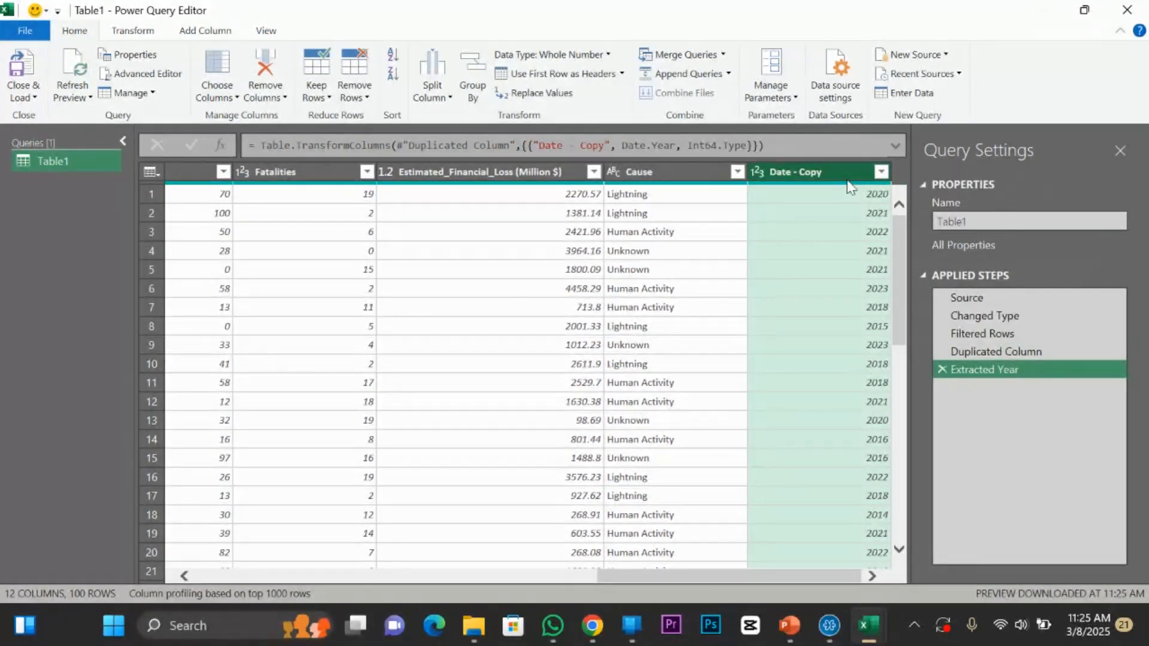
Compare the first entry of the original Date column with the extracted year column.
drag(753, 578, 399, 592)
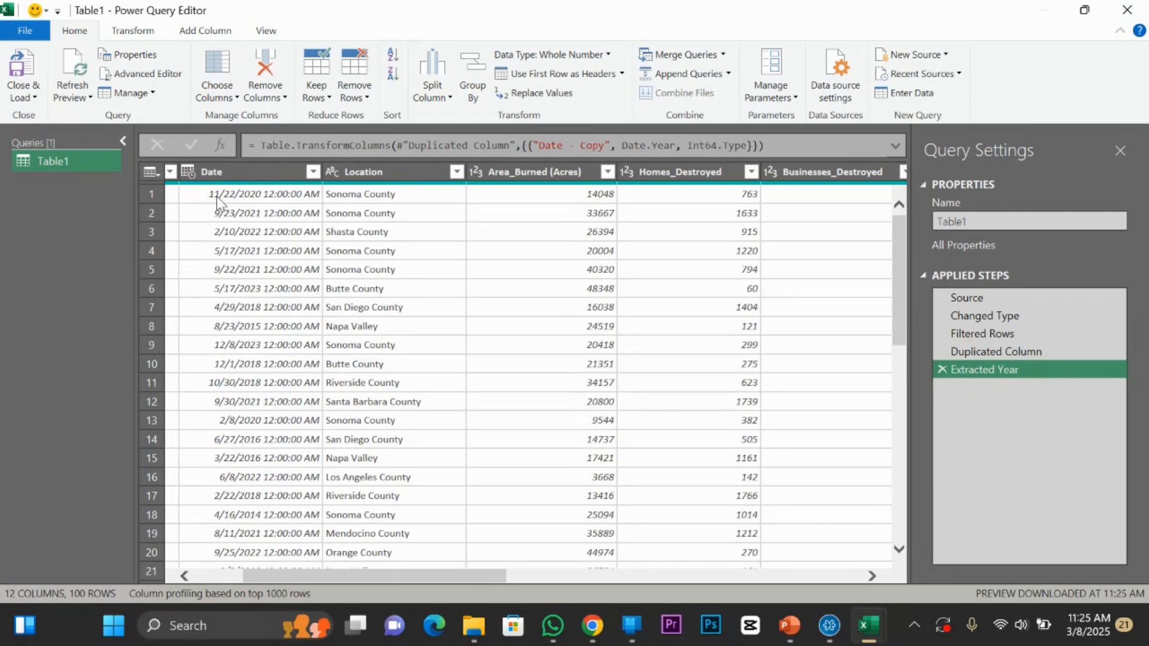
click(249, 197)
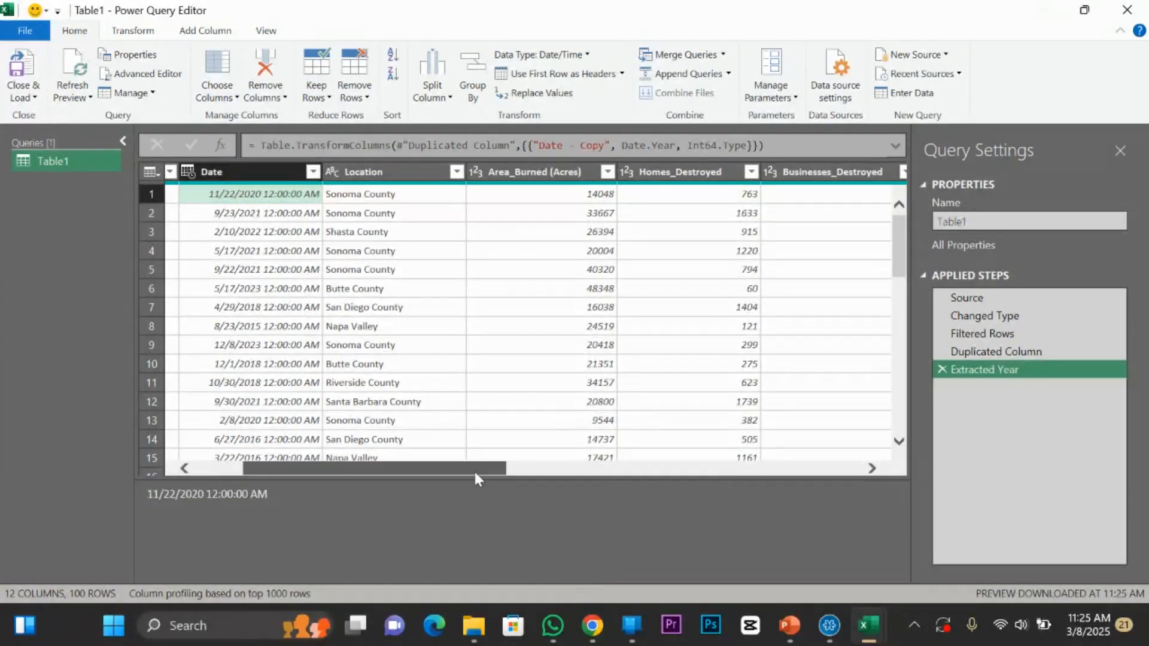
drag(473, 469, 1015, 464)
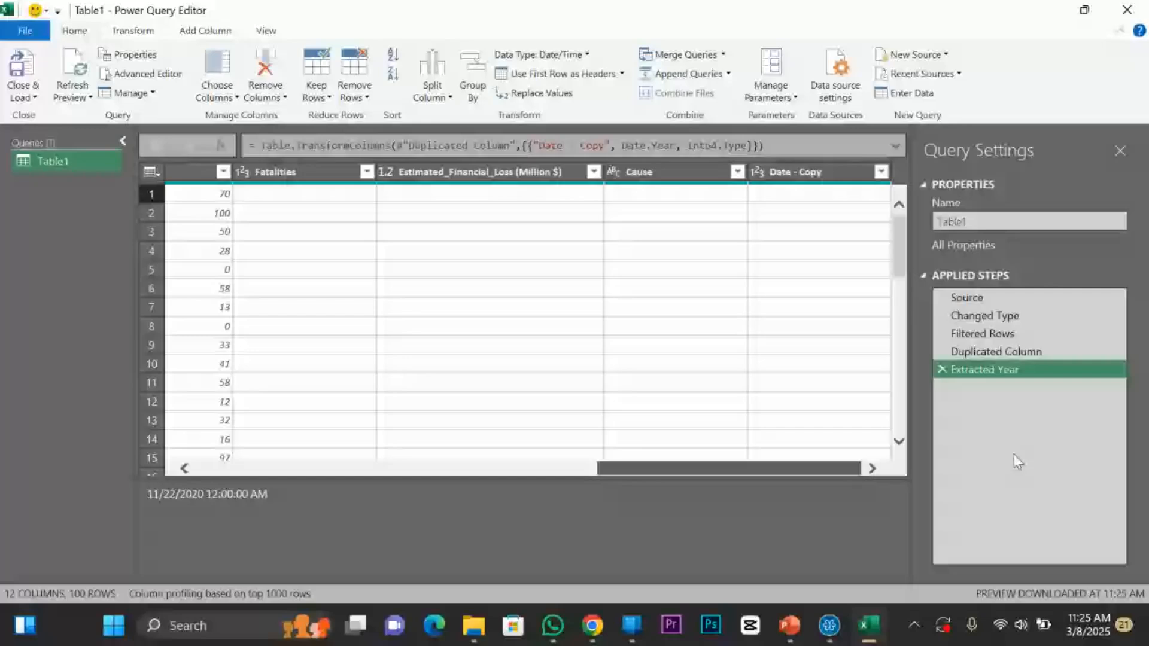
click(859, 175)
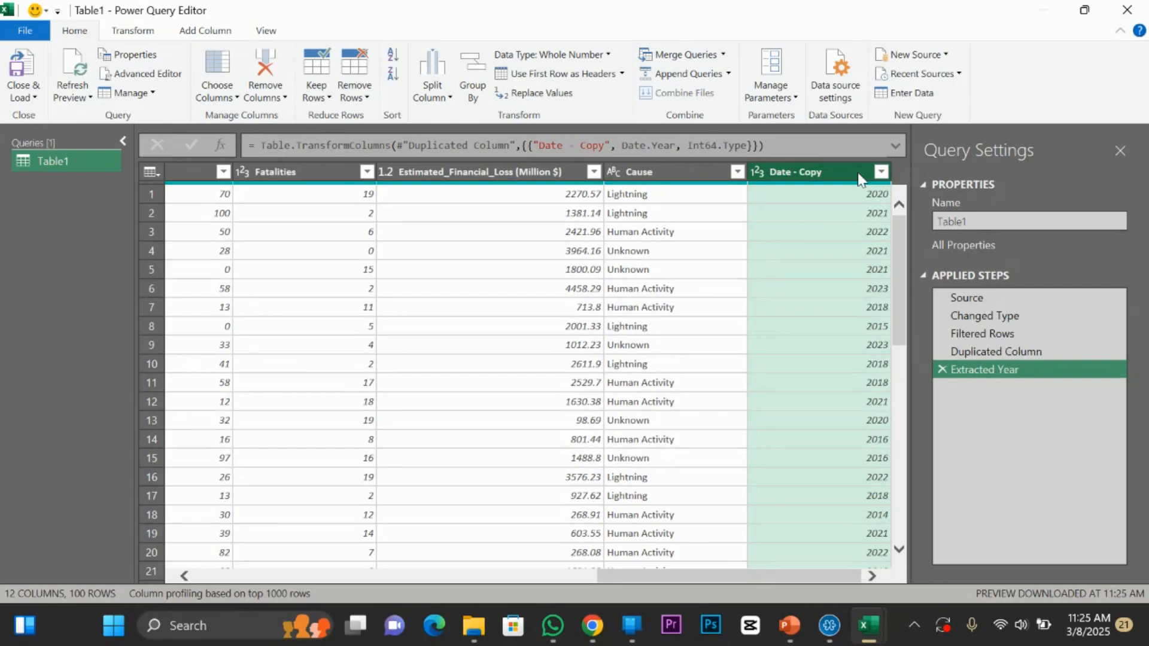
right_click(857, 172)
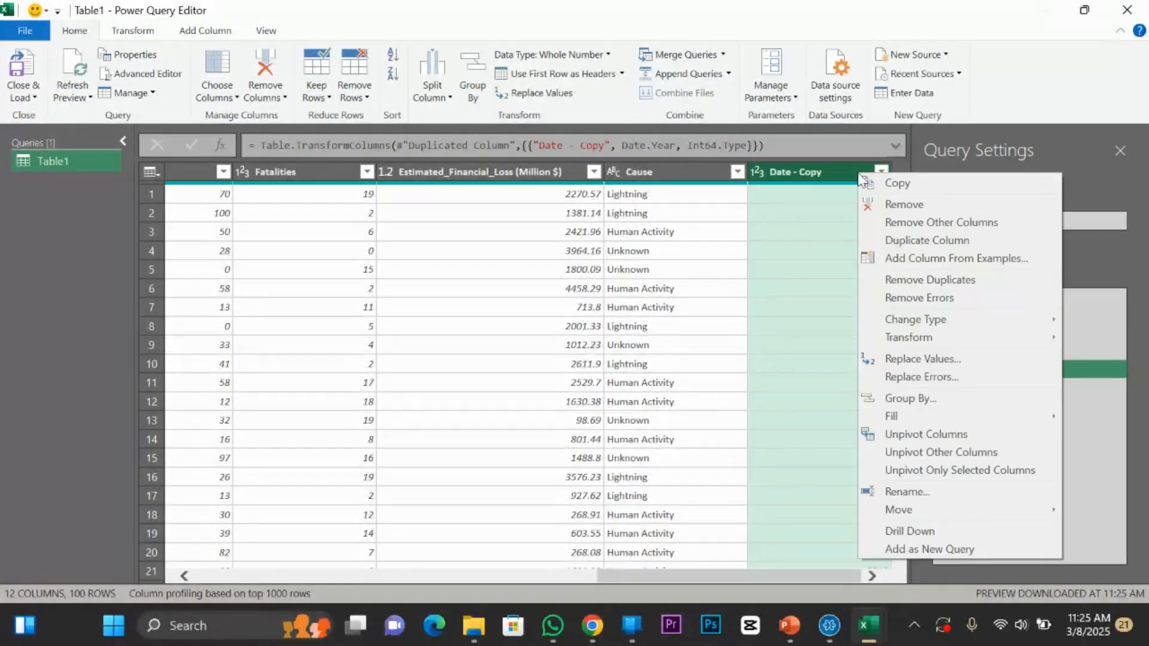
click(786, 172)
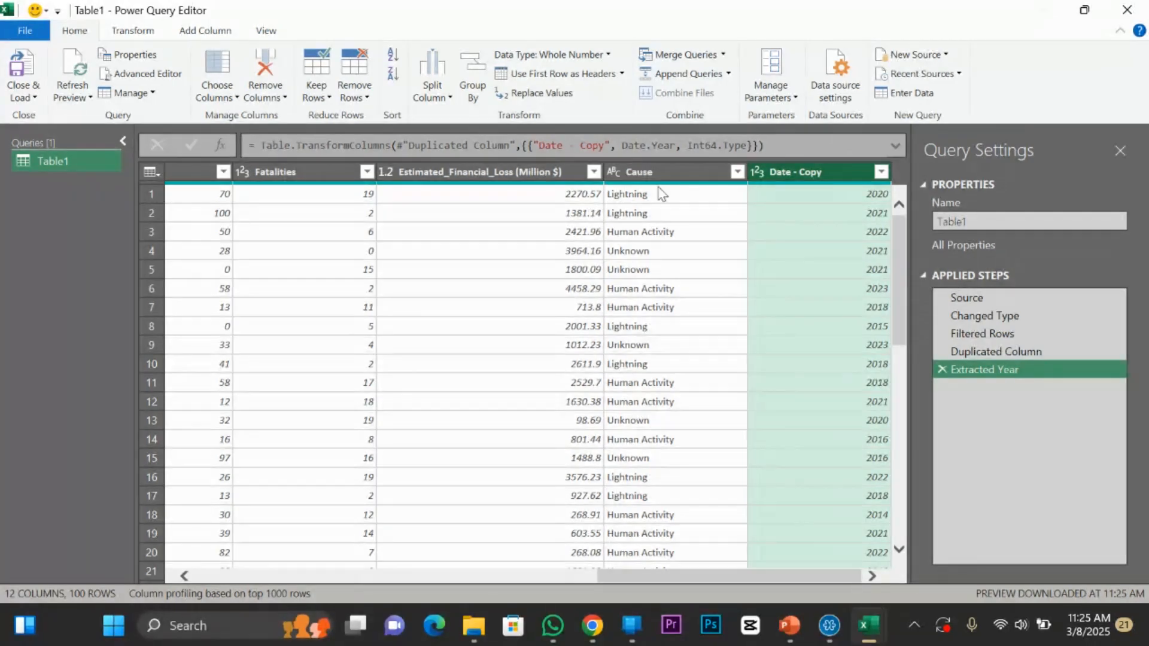
Transform the text in the Cause column to uppercase.
click(682, 174)
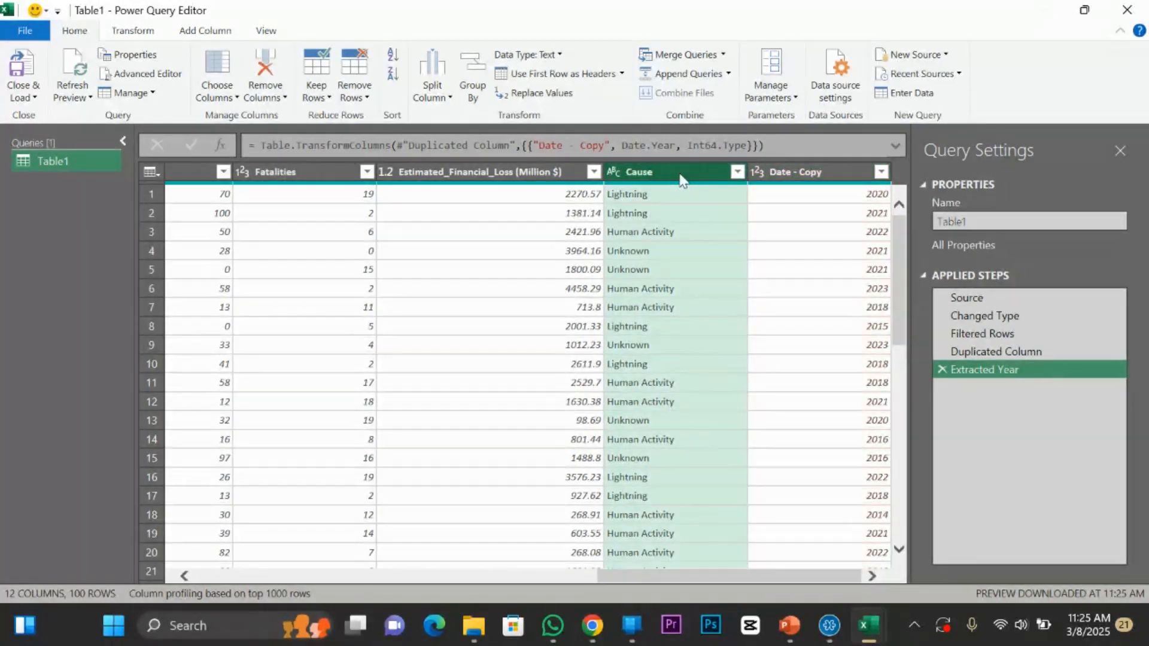
right_click(682, 180)
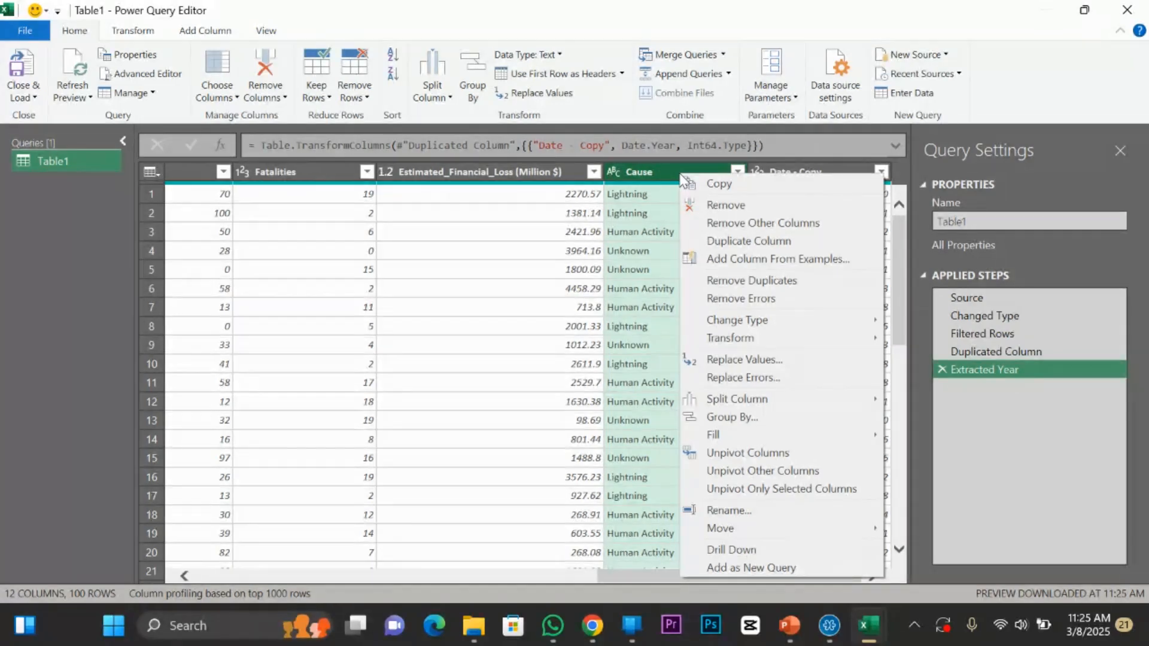
mouse_move(775, 325)
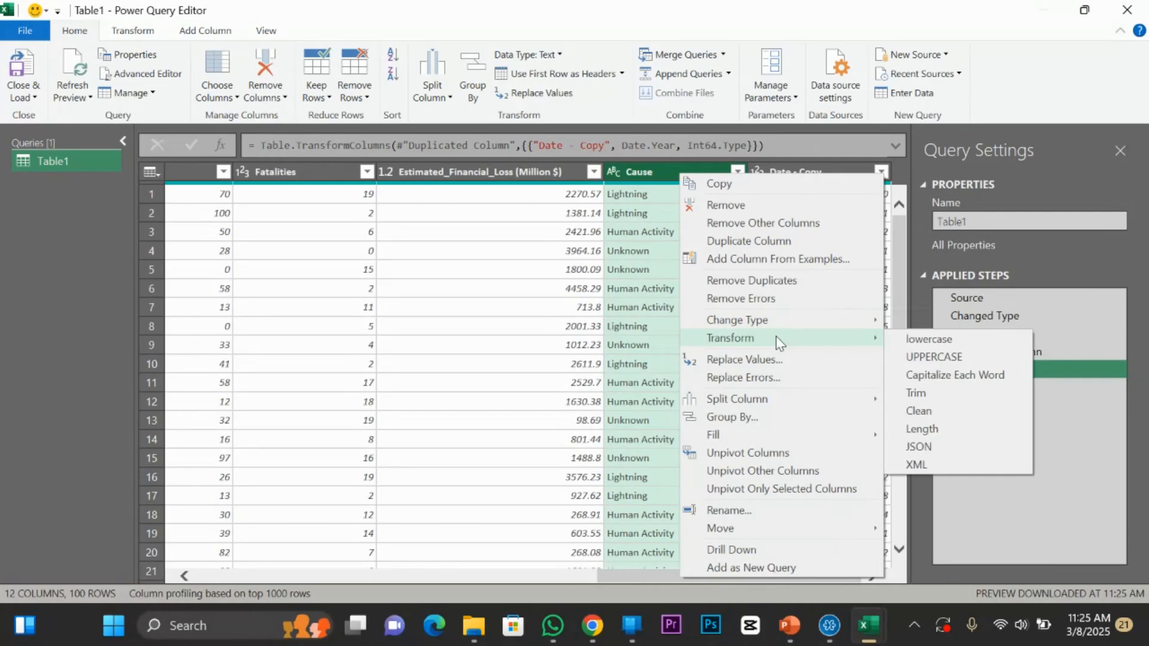
click(939, 361)
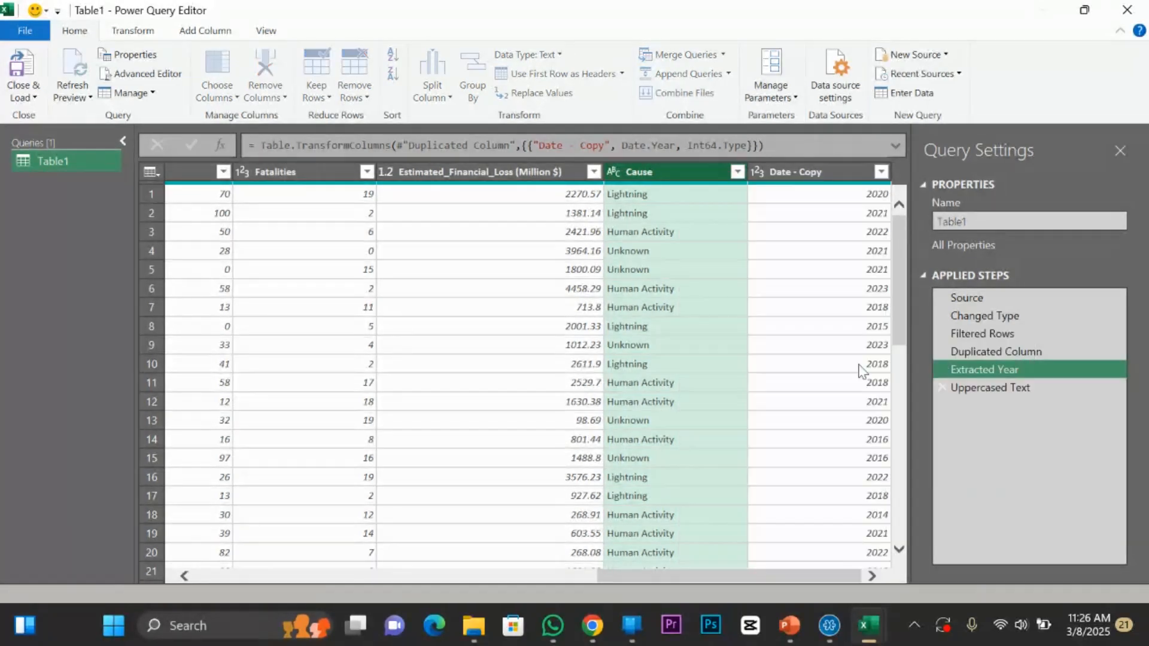
click(686, 193)
Transform the text in the Cause column to lowercase.
click(697, 172)
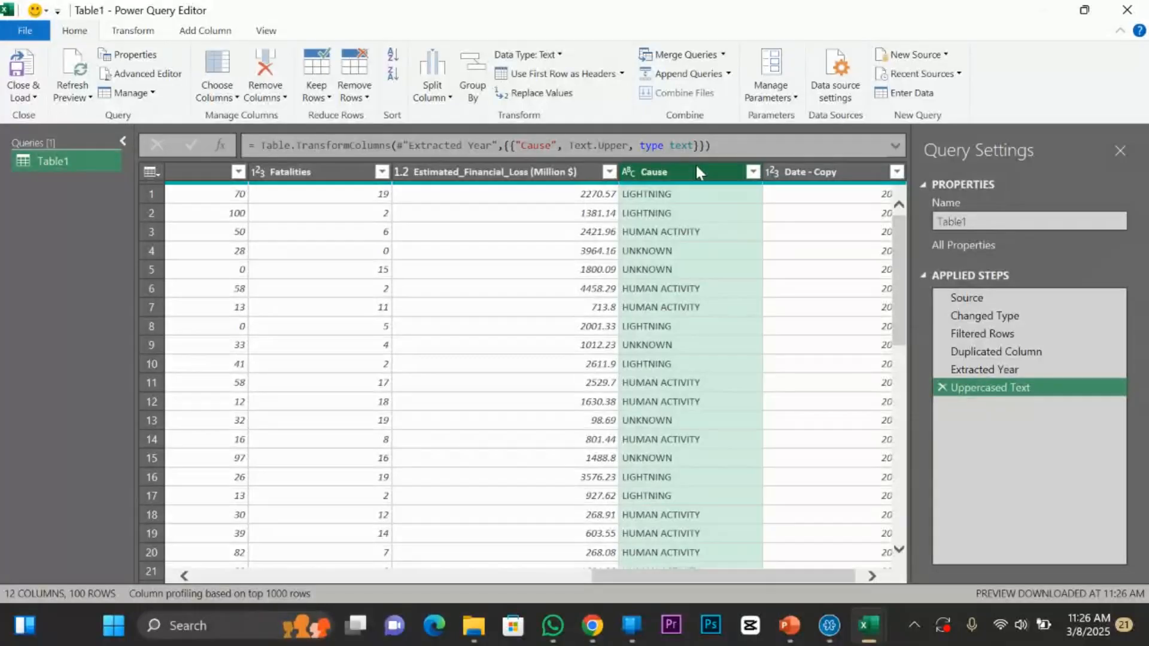
right_click(695, 171)
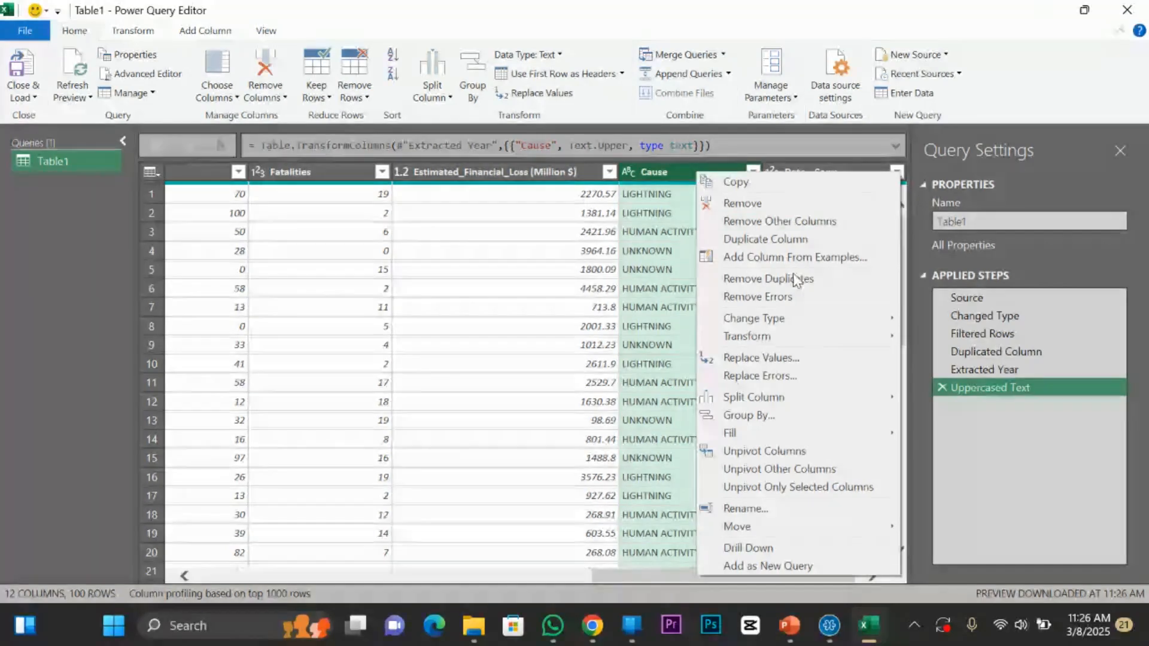
mouse_move(852, 338)
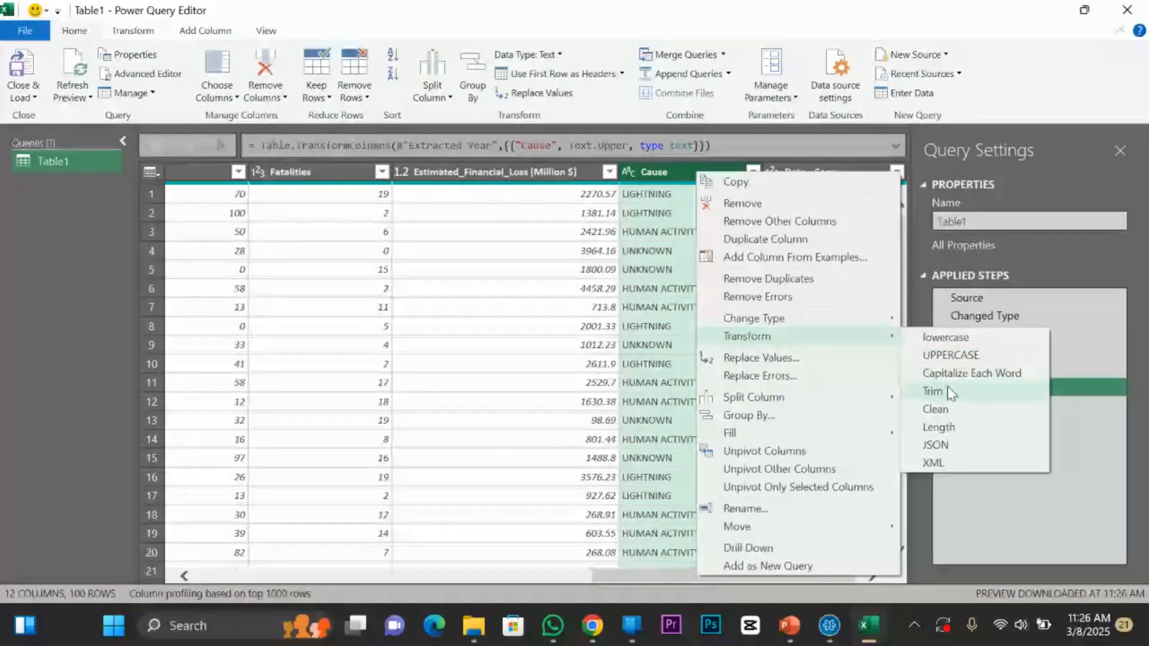
click(953, 341)
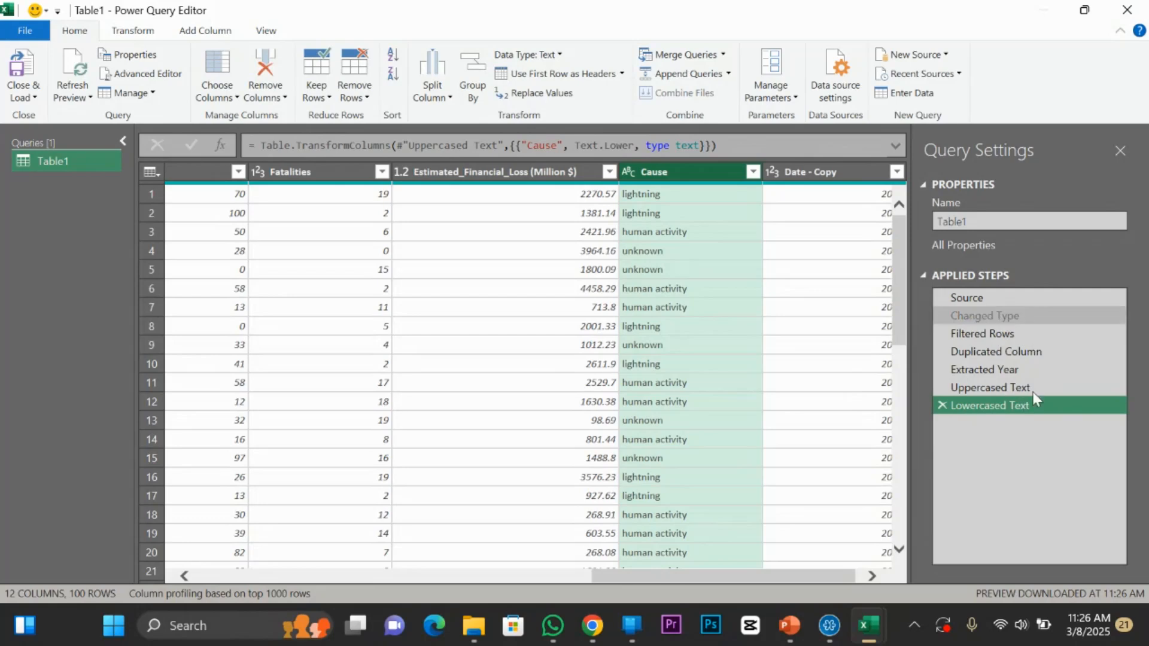
Delete the lowercase and uppercase transformations of the Cause column from the applied steps.
click(942, 408)
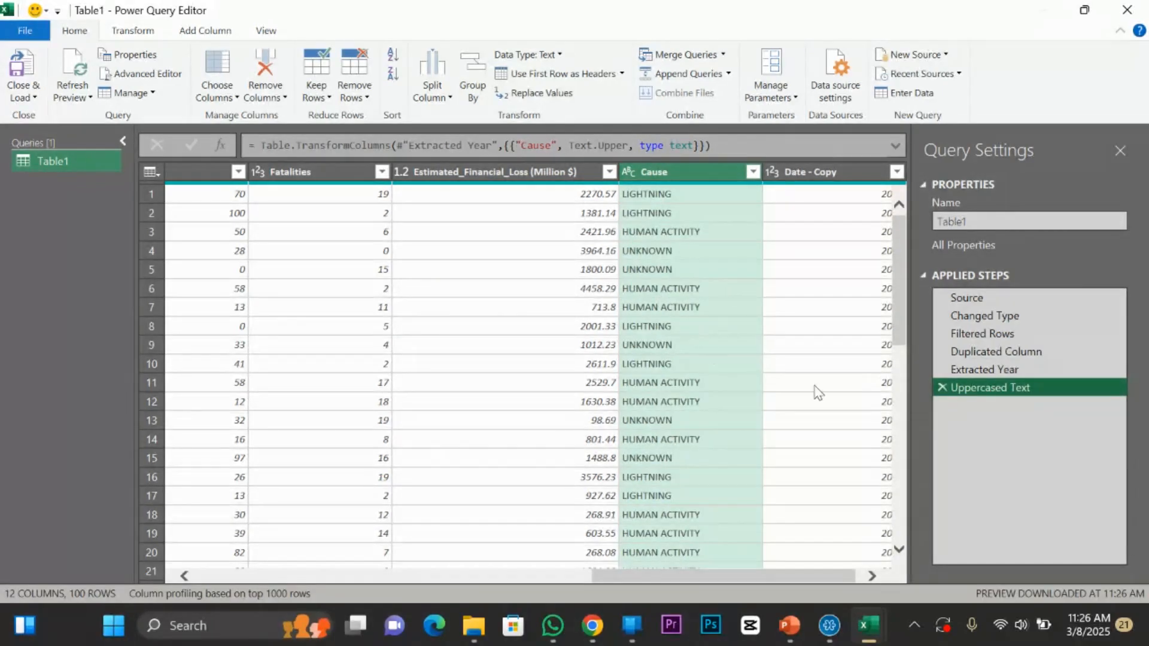
click(943, 388)
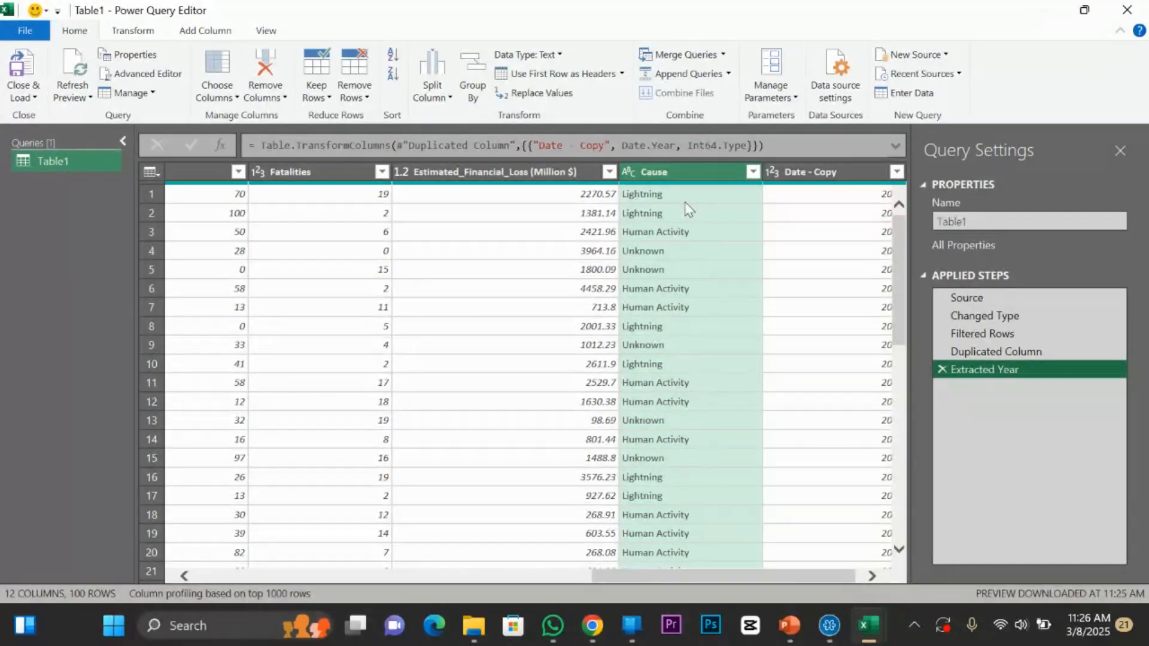
Trim the extra spaces from the text in the Location column.
drag(642, 578, 466, 583)
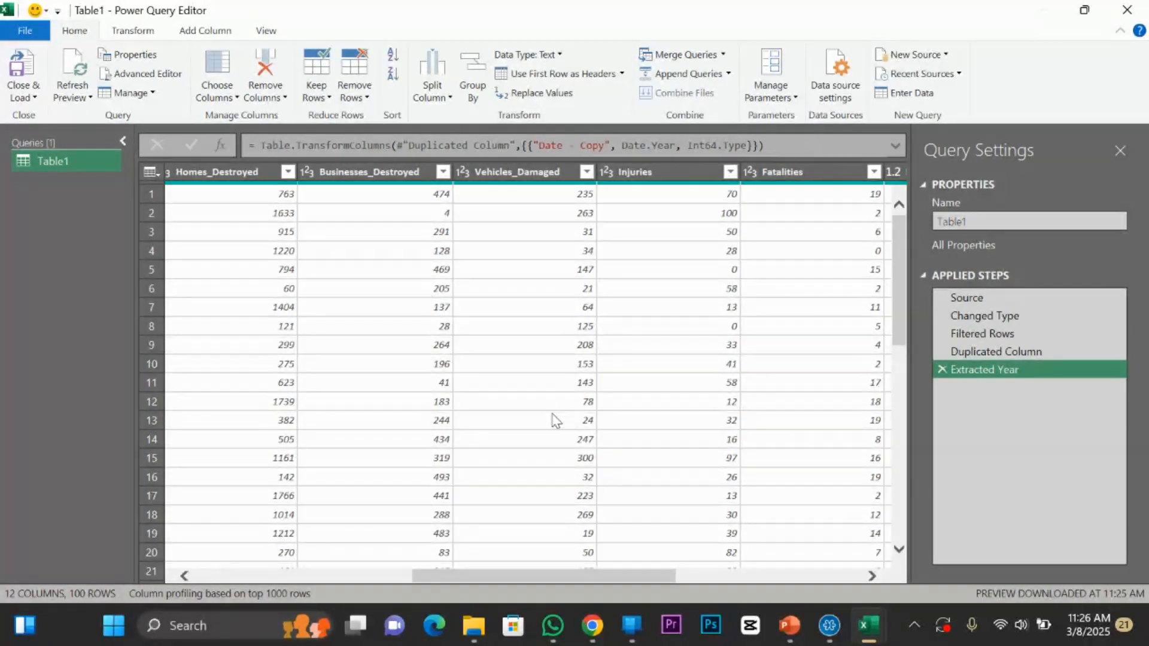
drag(651, 579, 322, 578)
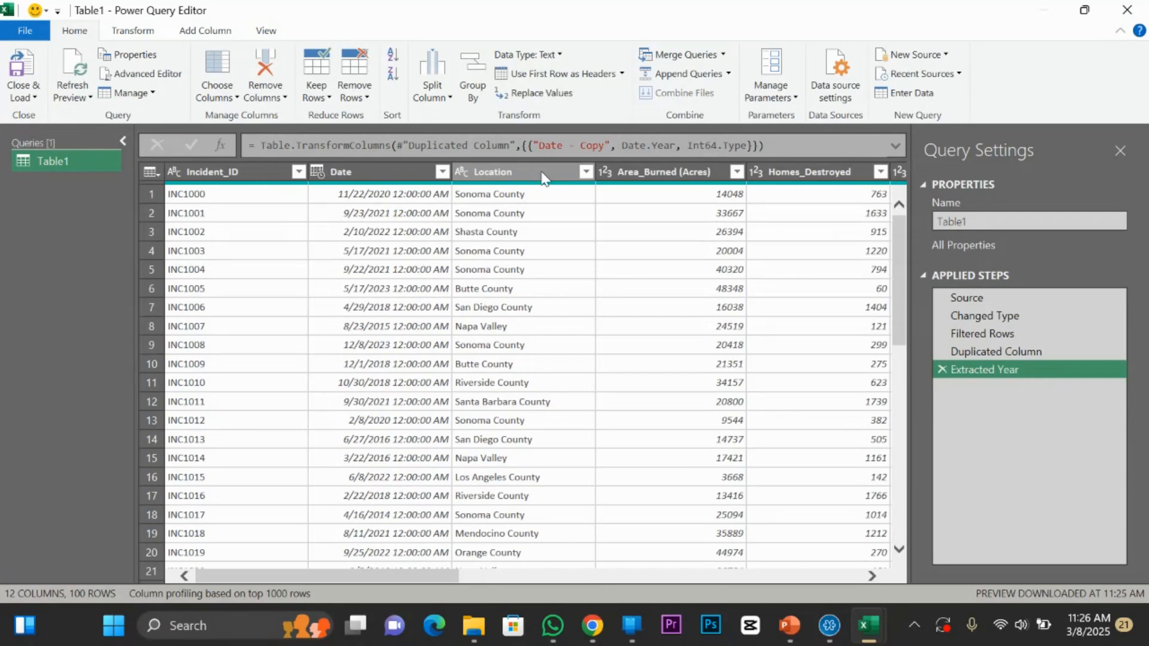
right_click(543, 178)
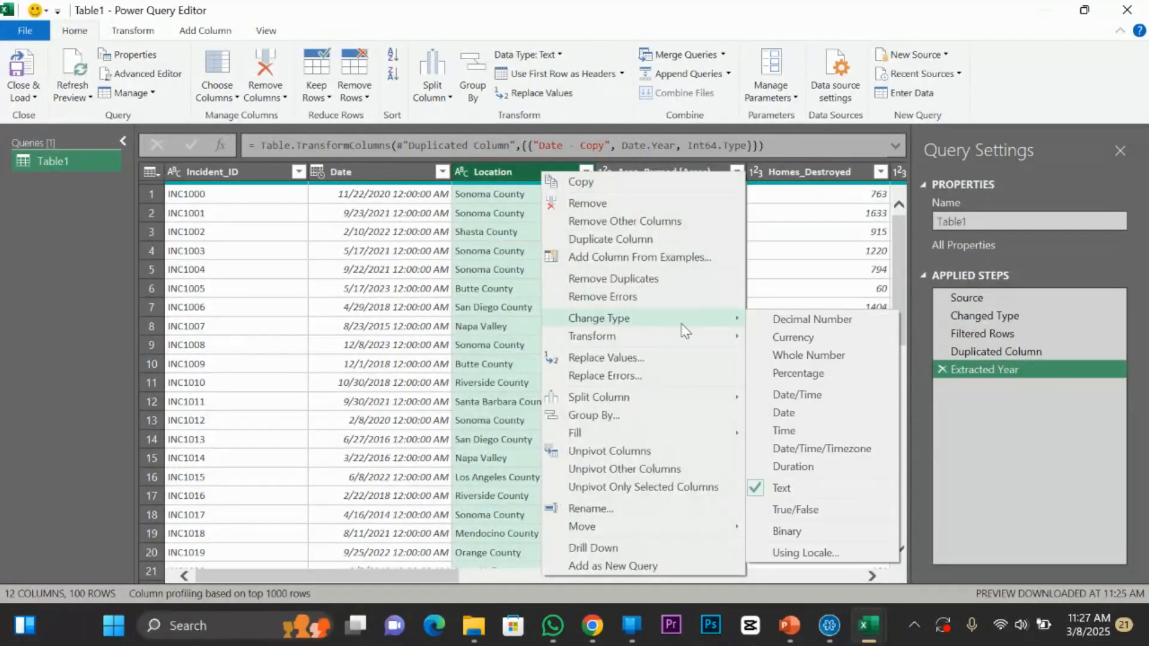
mouse_move(695, 335)
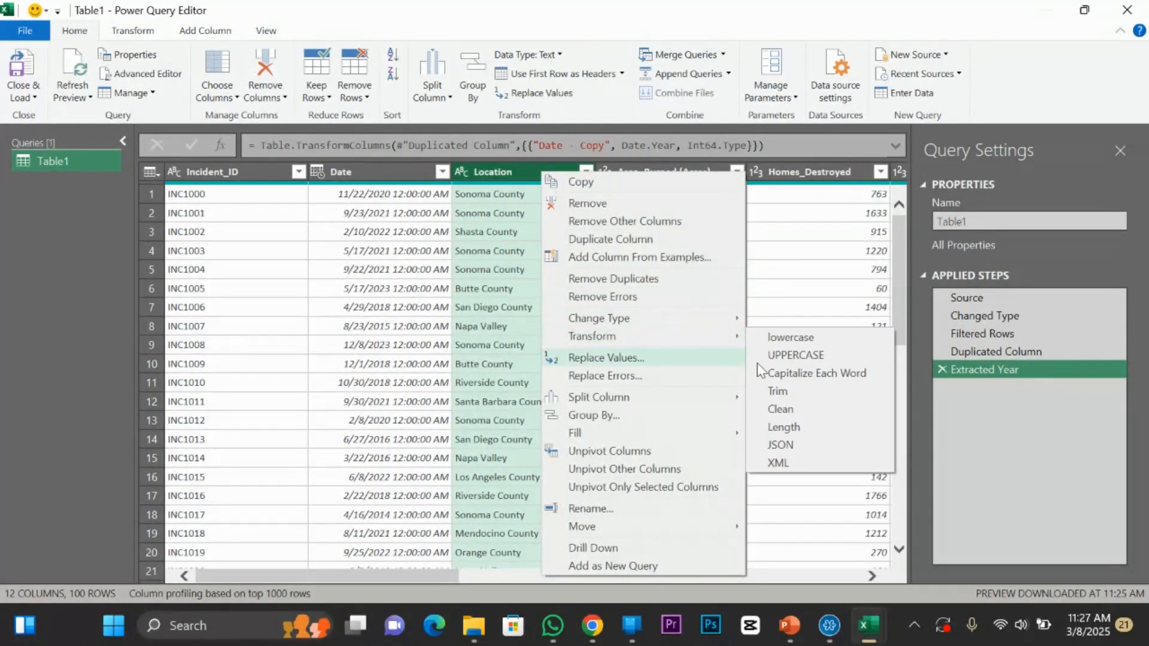
click(777, 391)
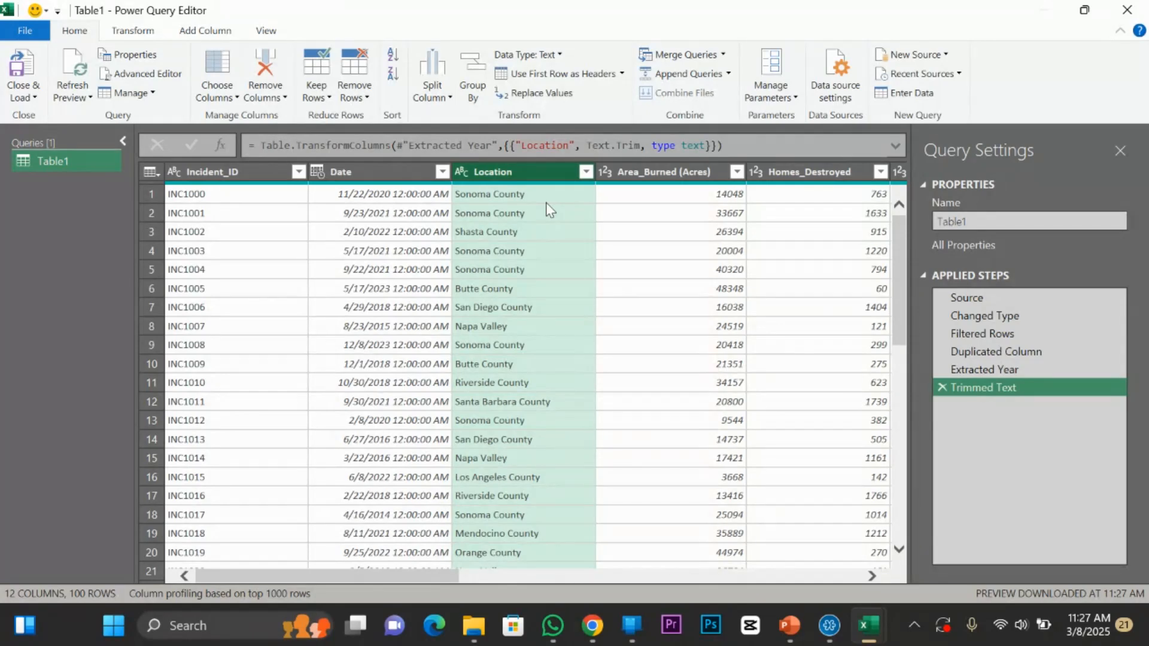
Switch to the presentation slide on data transformation and techniques to review conditional columns and replacing values.
click(690, 273)
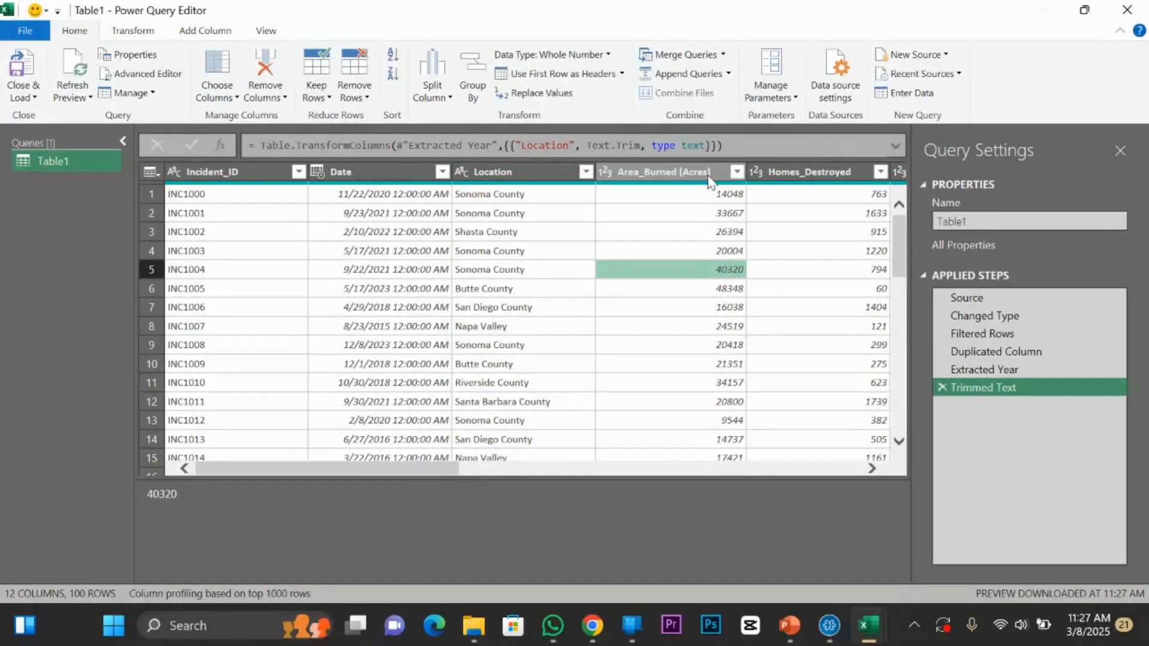
click(677, 173)
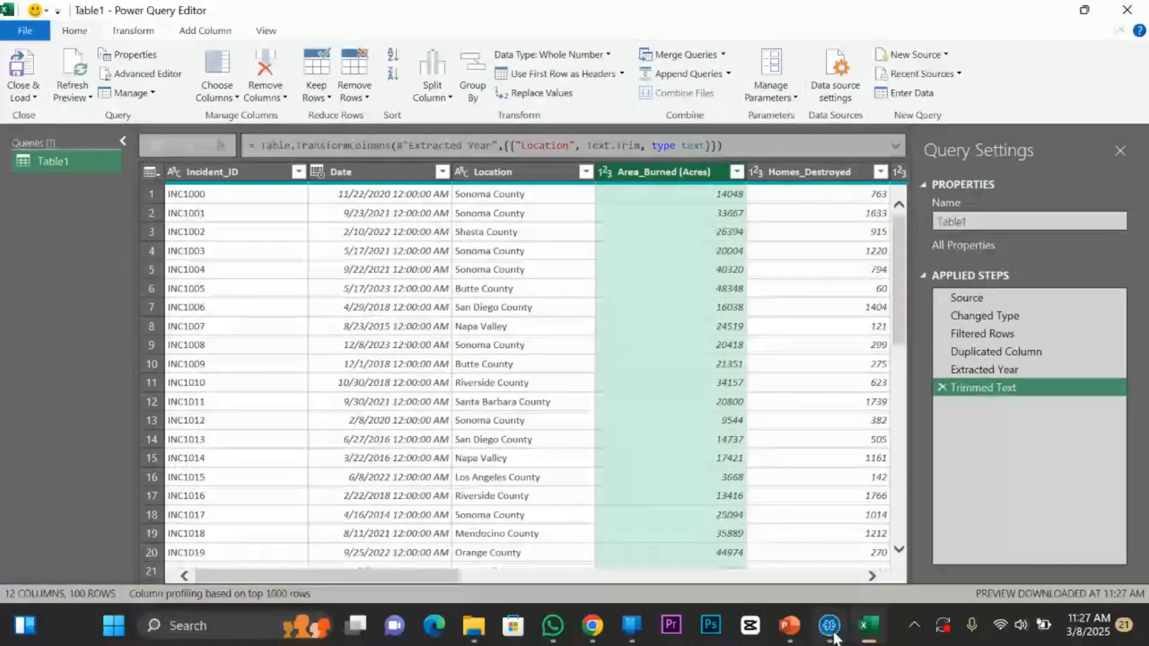
mouse_move(834, 639)
click(885, 538)
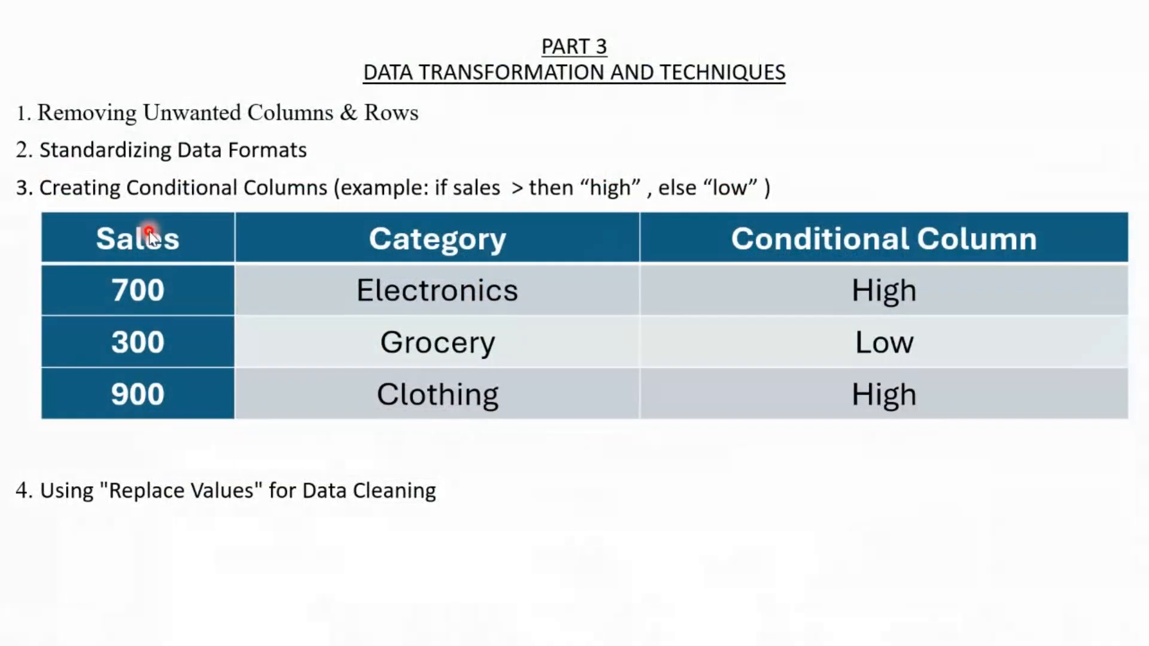
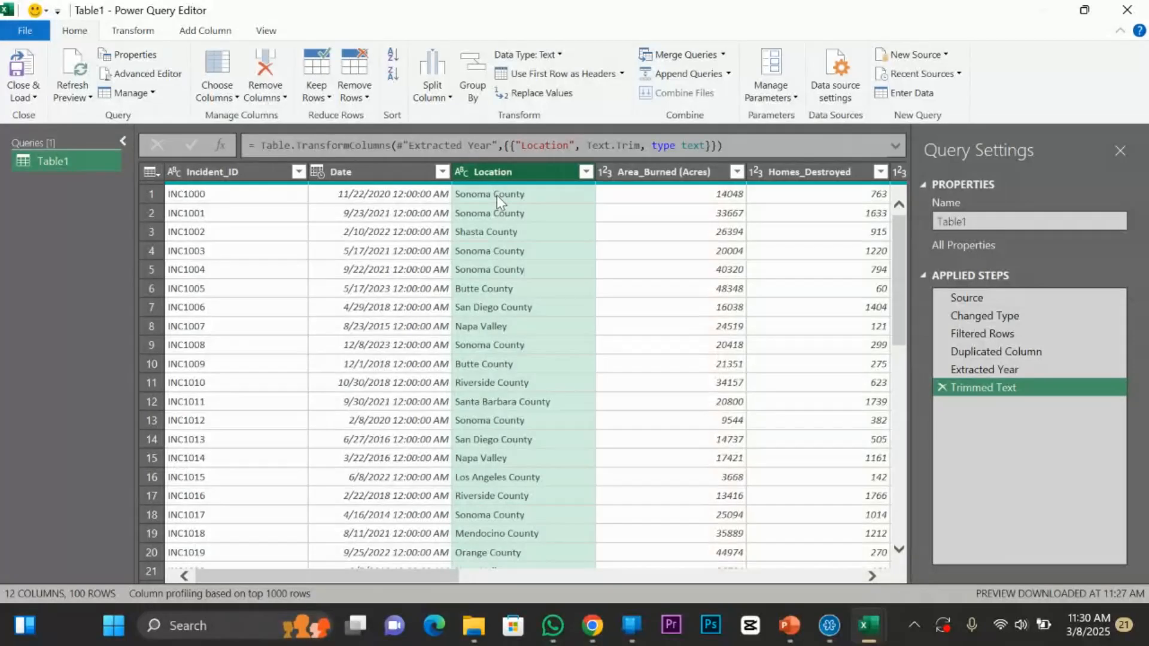
right_click(534, 183)
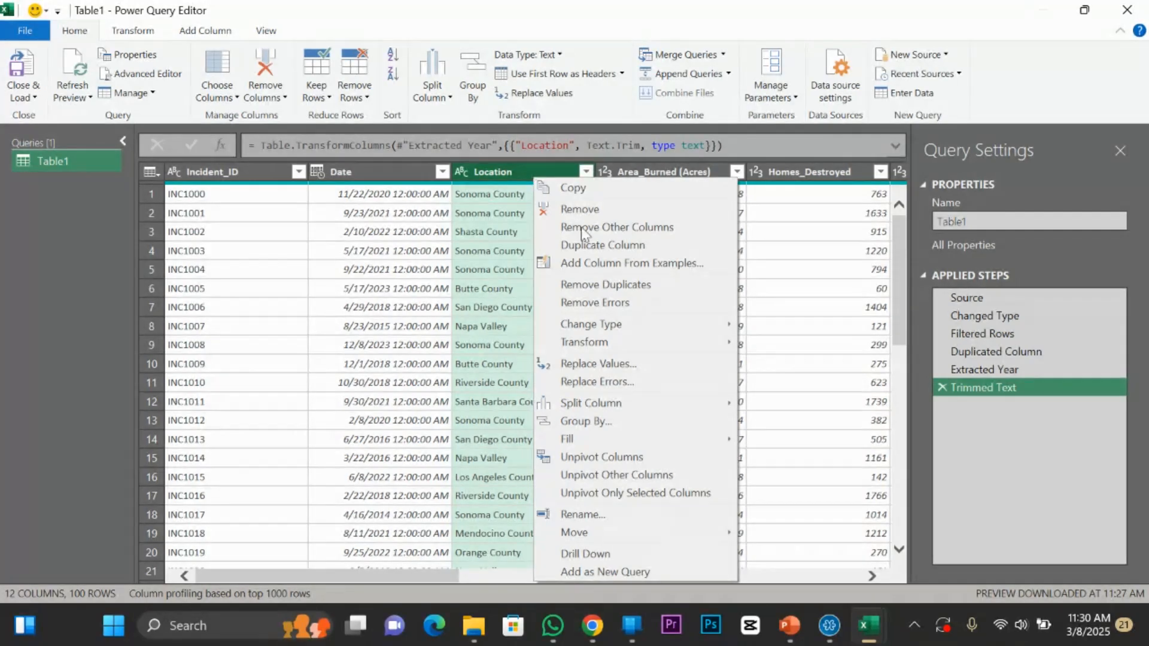
mouse_move(696, 350)
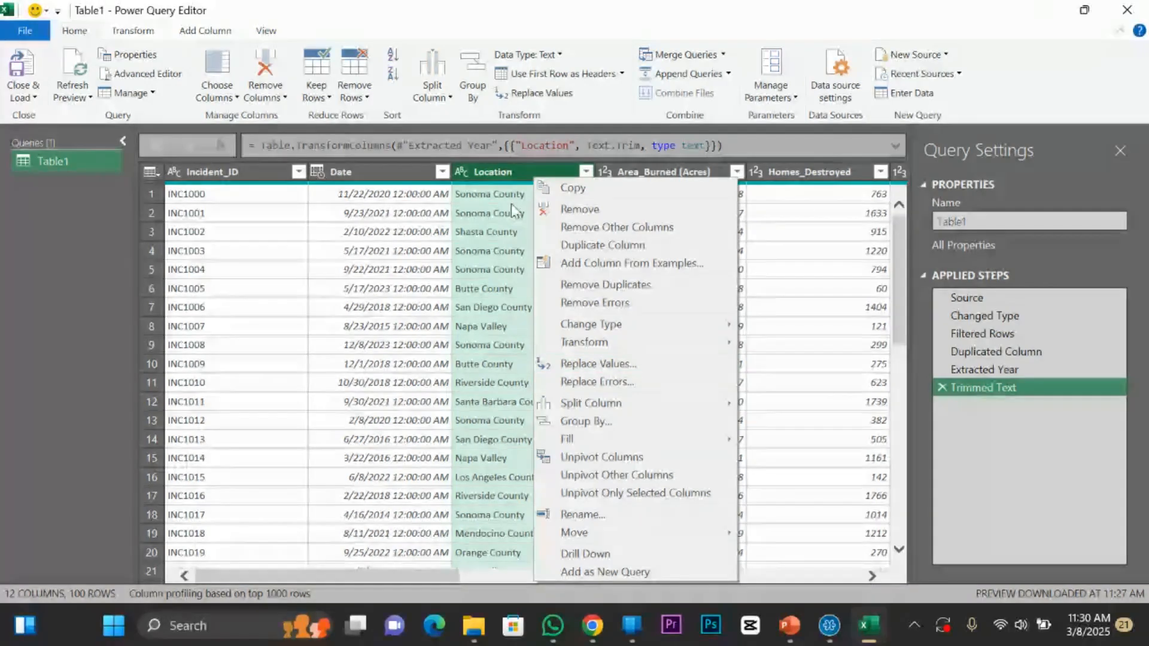
click(496, 175)
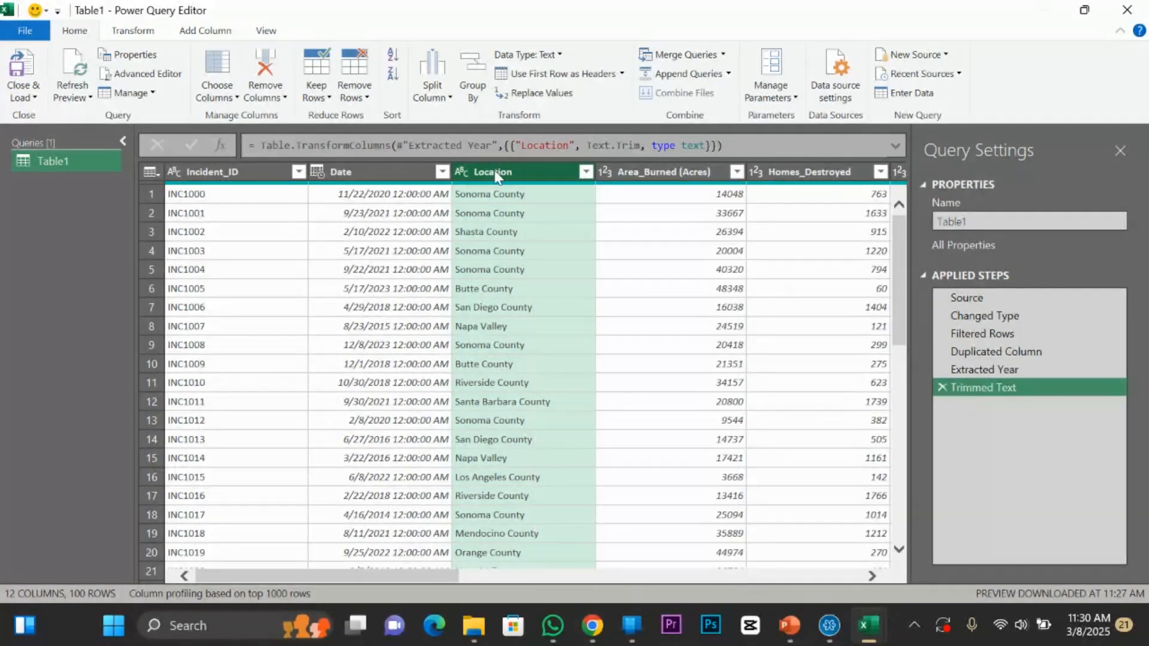
right_click(528, 176)
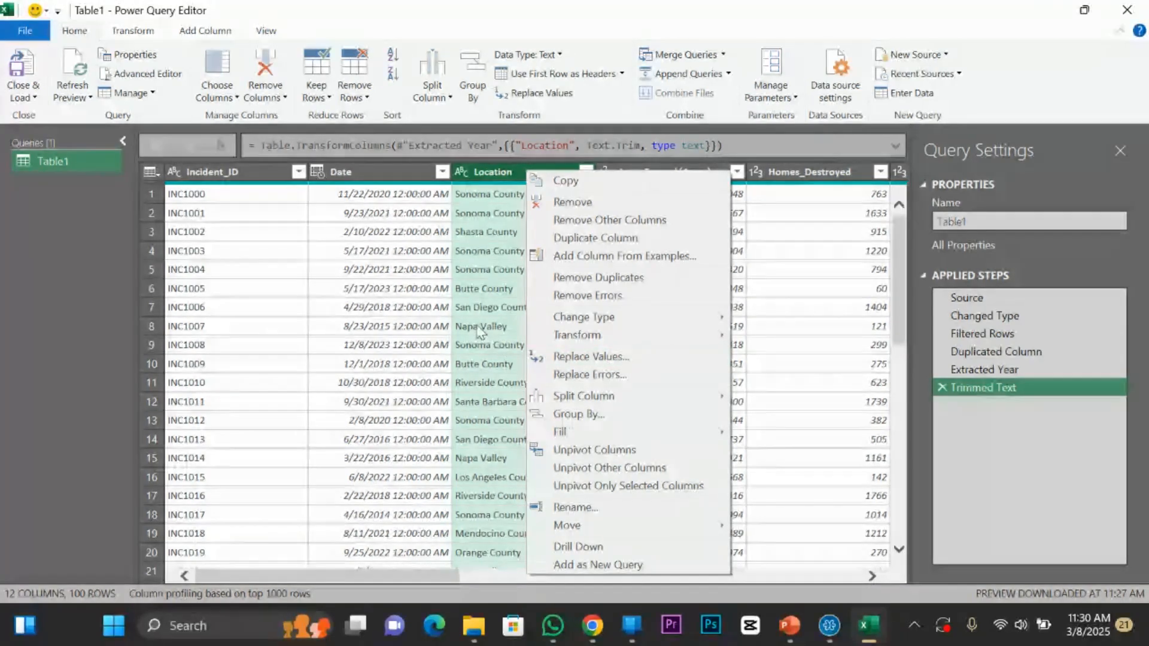
click(514, 329)
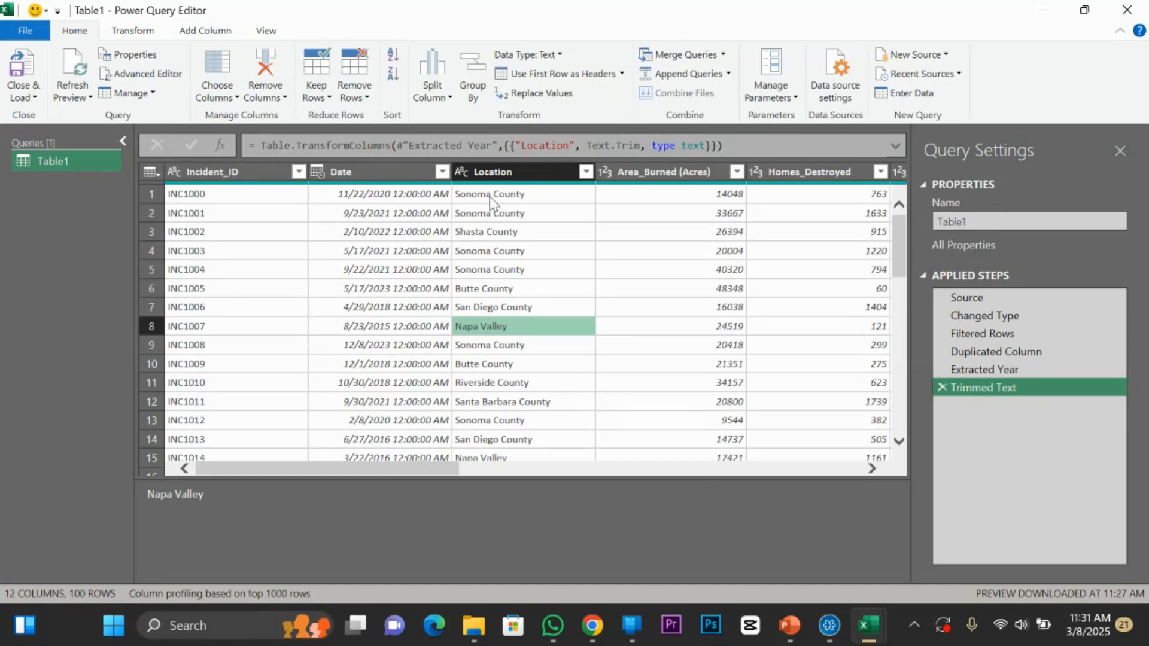
Replace the value "Sonoma County" with "Sonoma Country" in the Location column and check the first row.
right_click(530, 172)
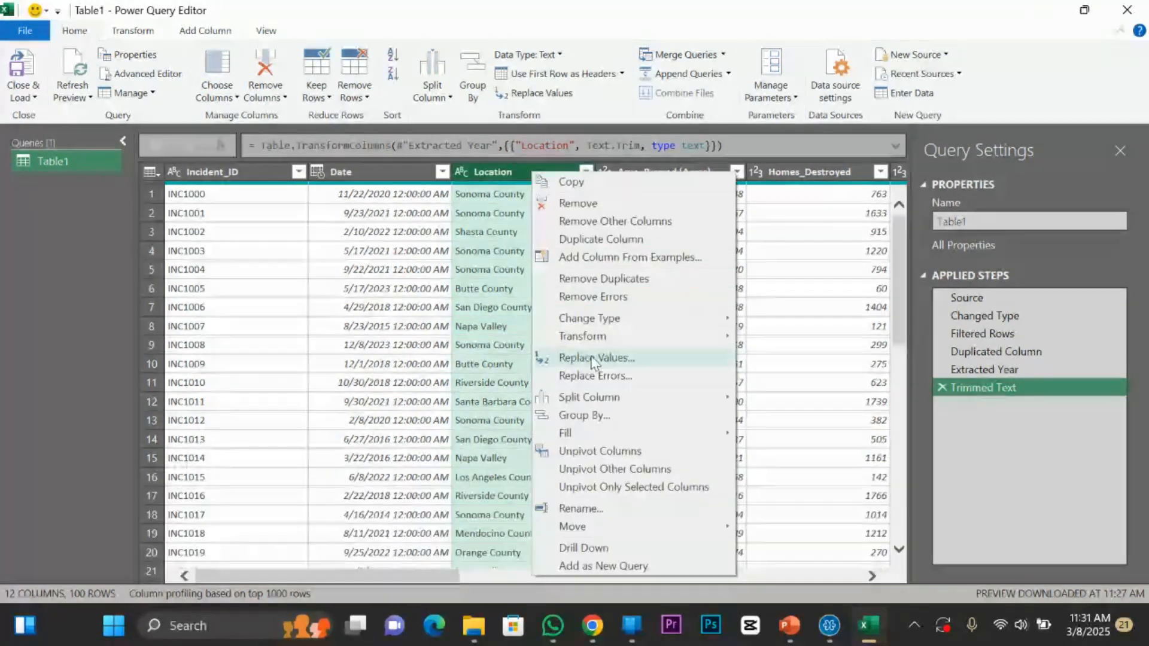
click(594, 360)
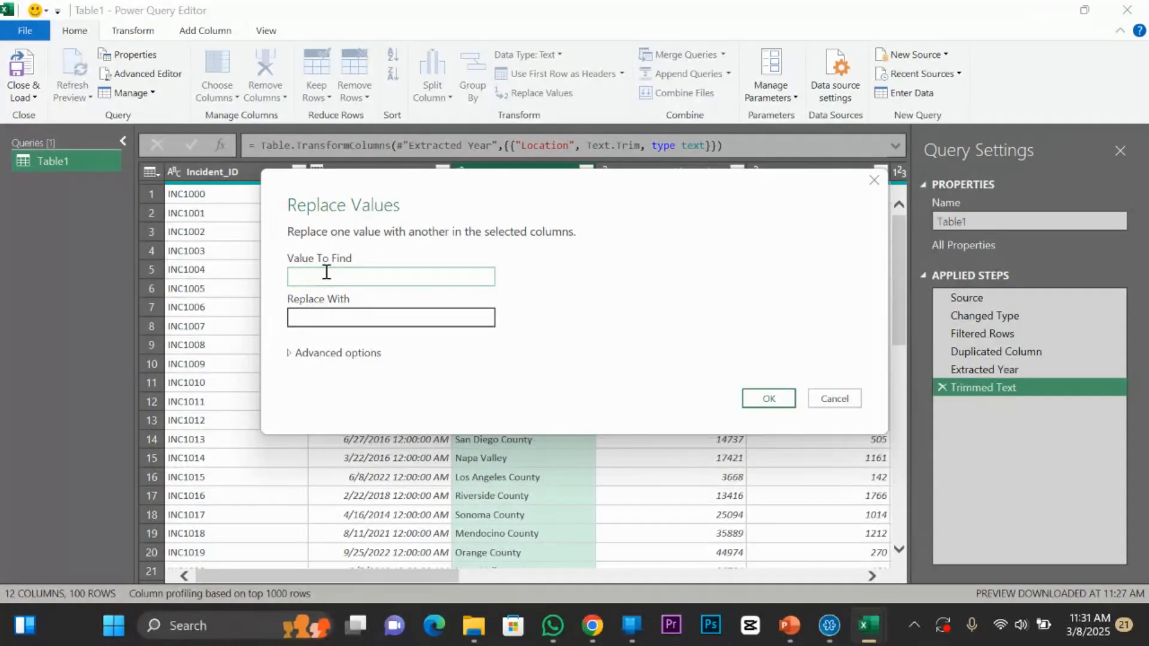
text(ma County)
click(362, 317)
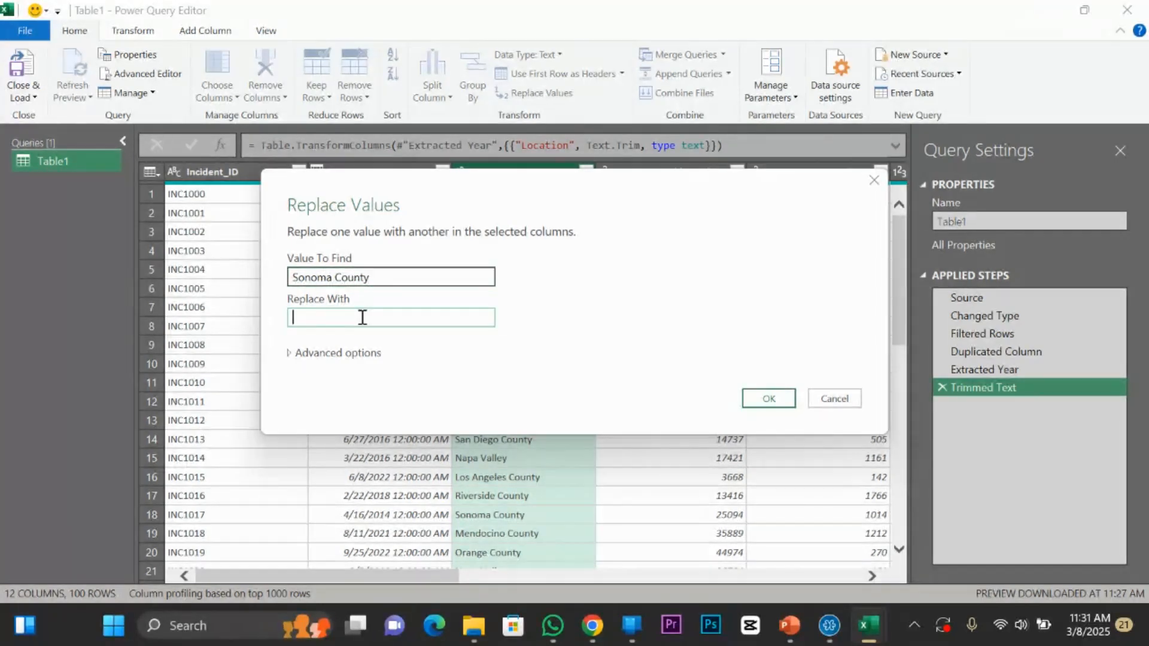
text(solo country)
drag(362, 318, 292, 318)
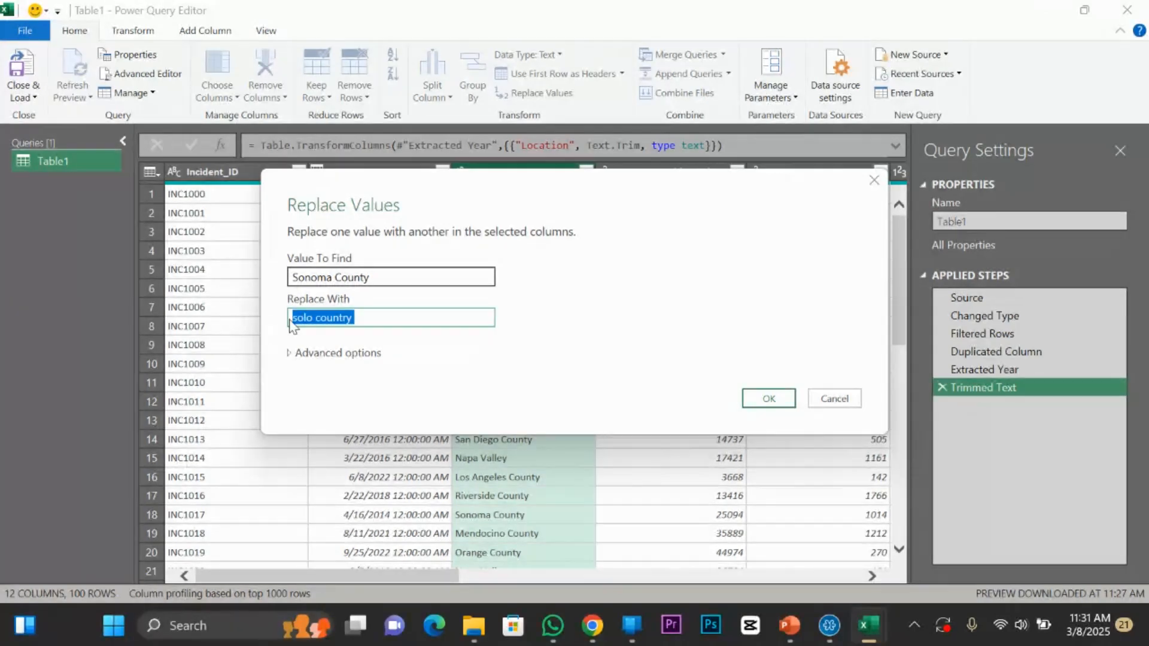
key(BackSpace)
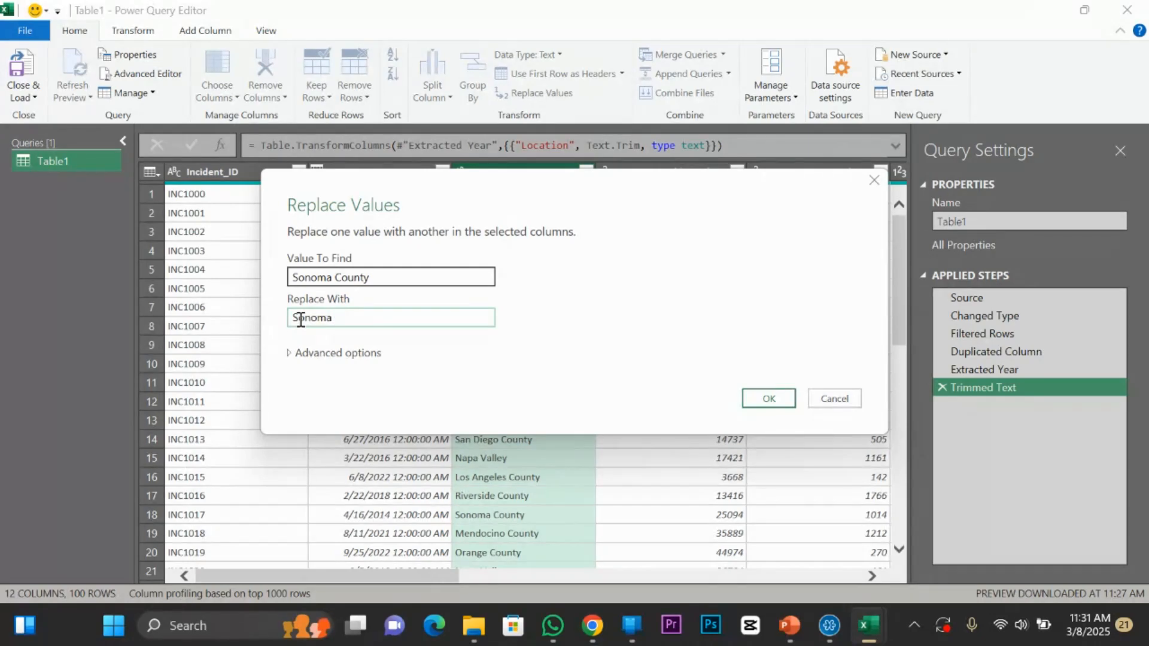
text(Sonoma Country)
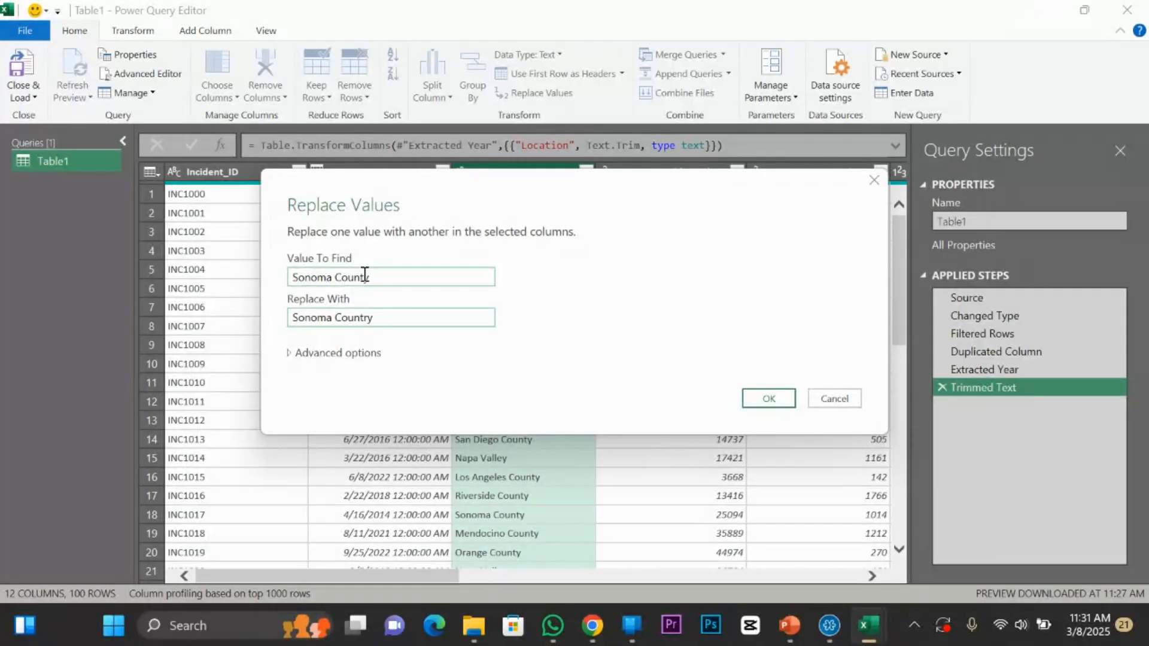
click(765, 397)
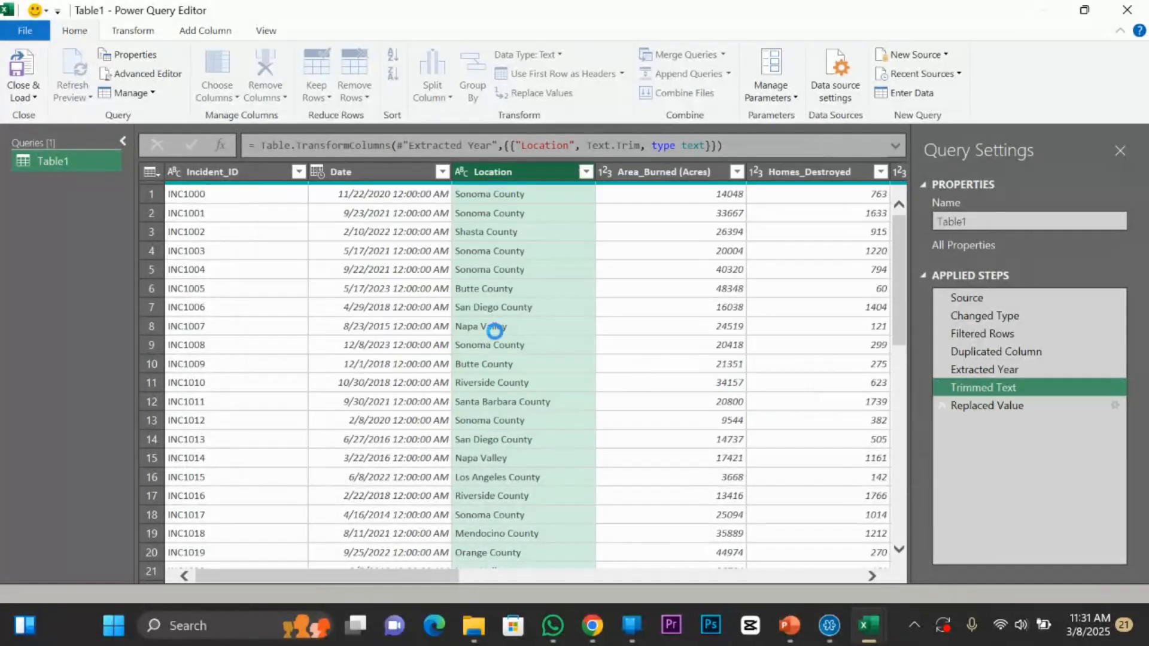
click(473, 196)
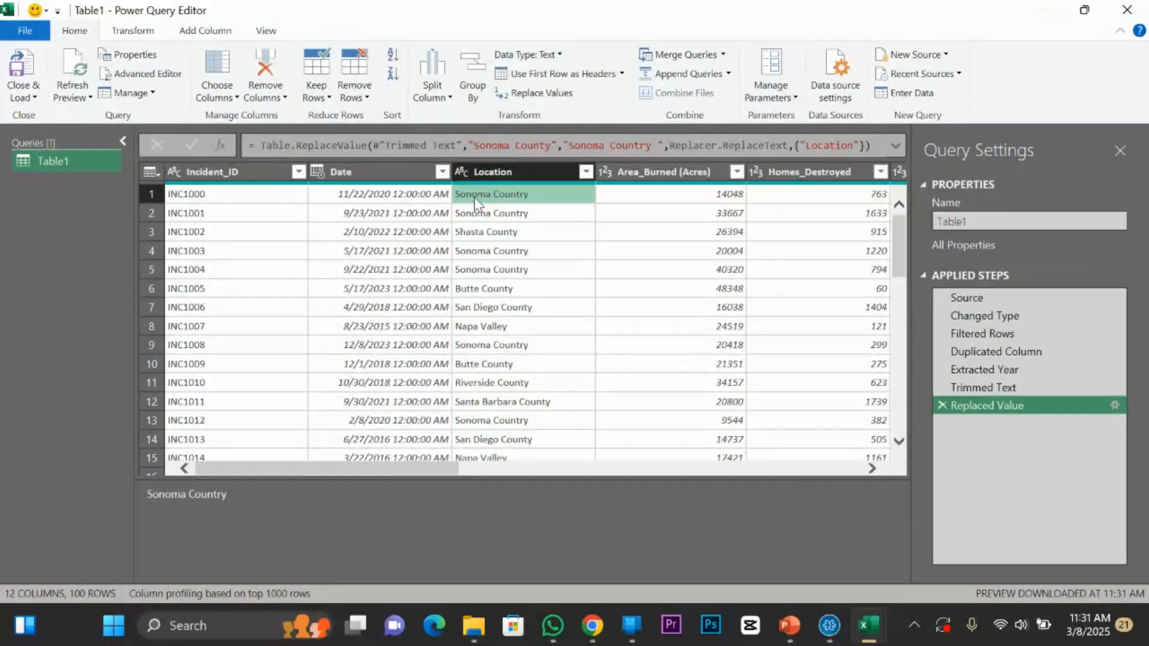
click(533, 175)
right_click(532, 176)
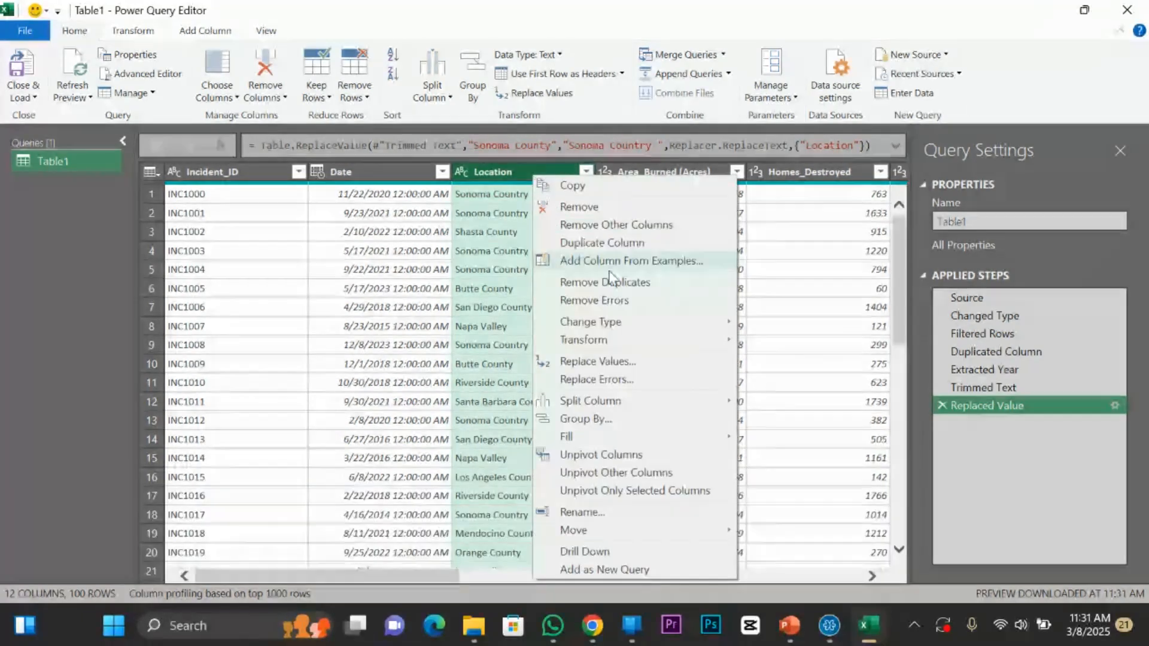
click(619, 368)
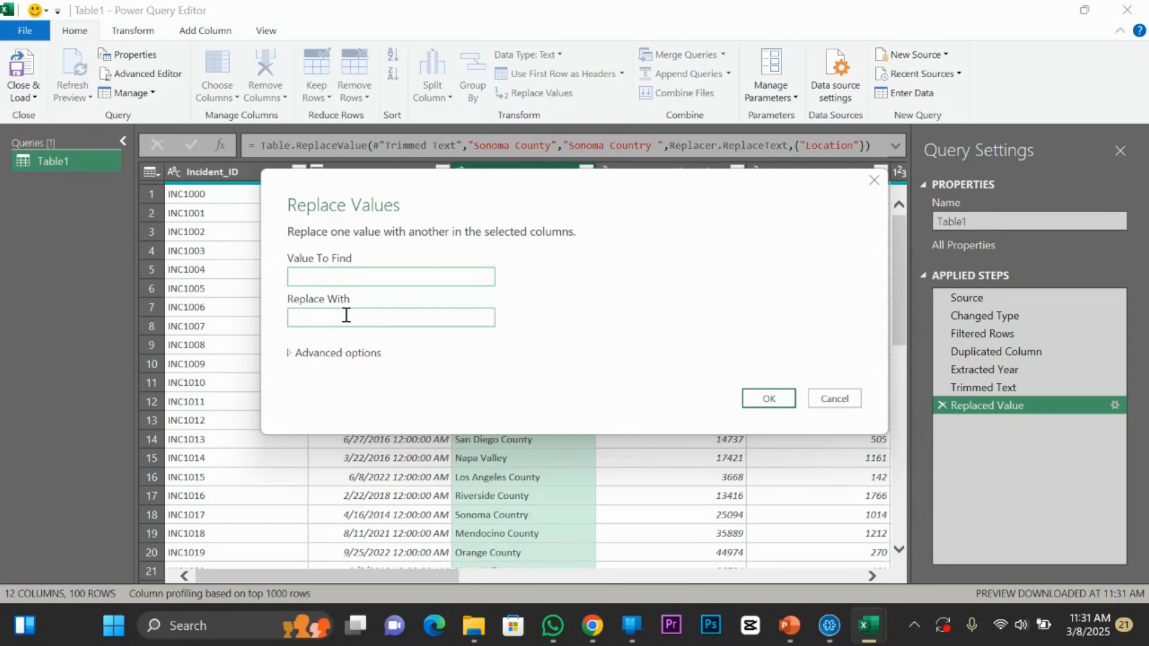
click(833, 398)
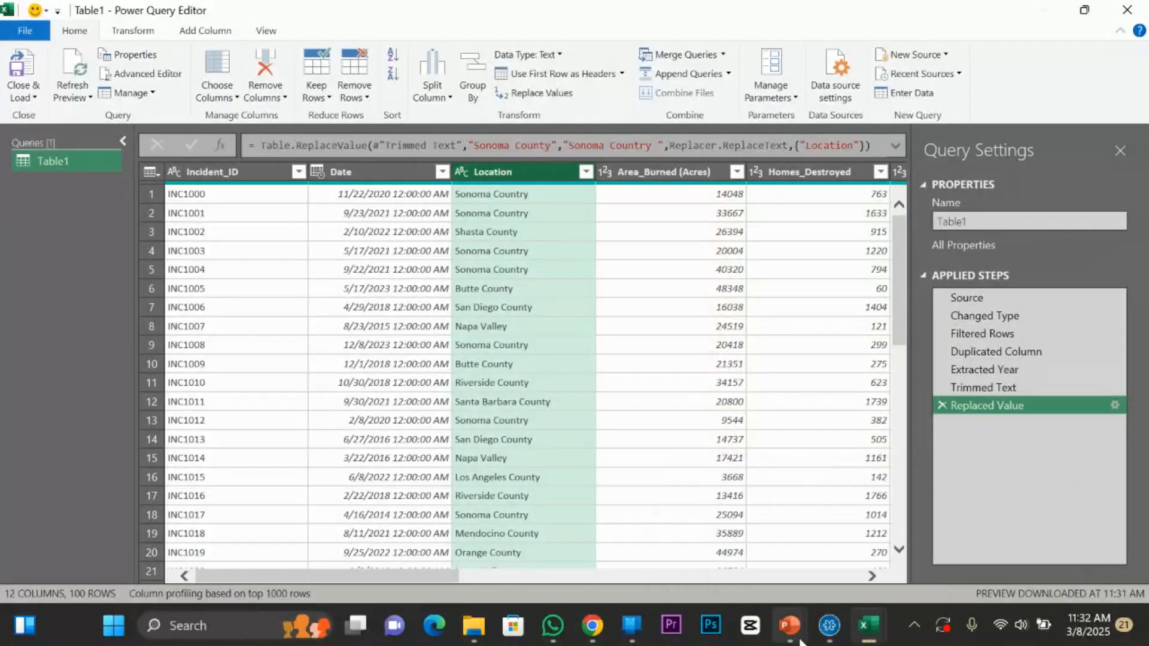
Switch to the presentation and look through the slides on data transformation techniques and on data merging and appending.
click(897, 538)
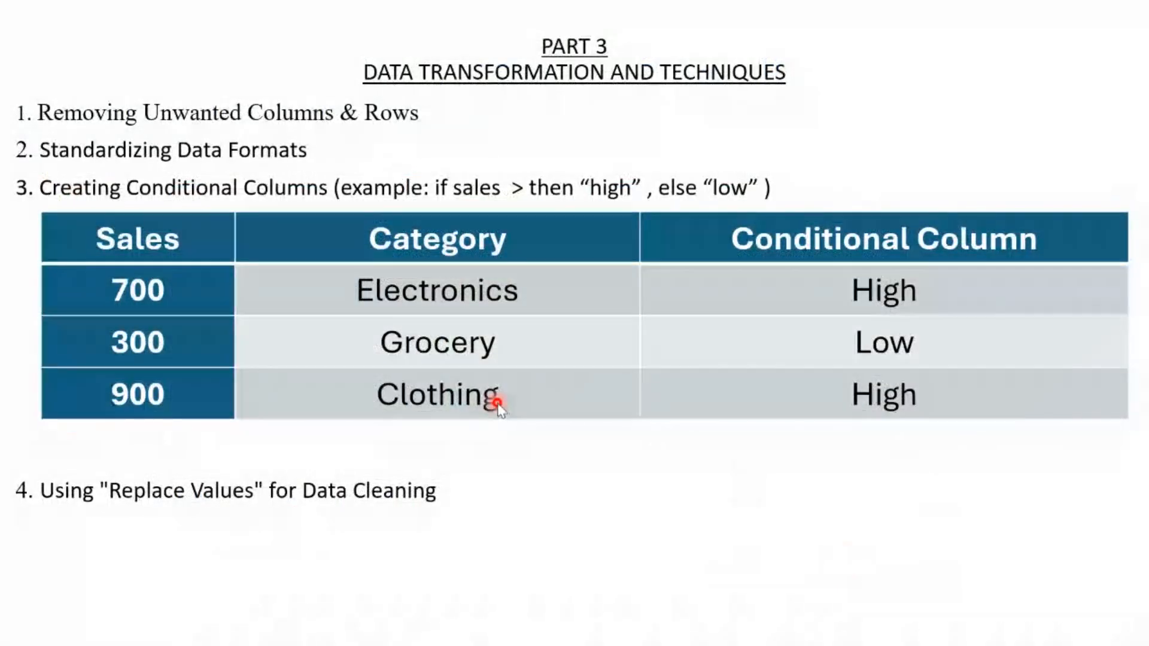
key(Right)
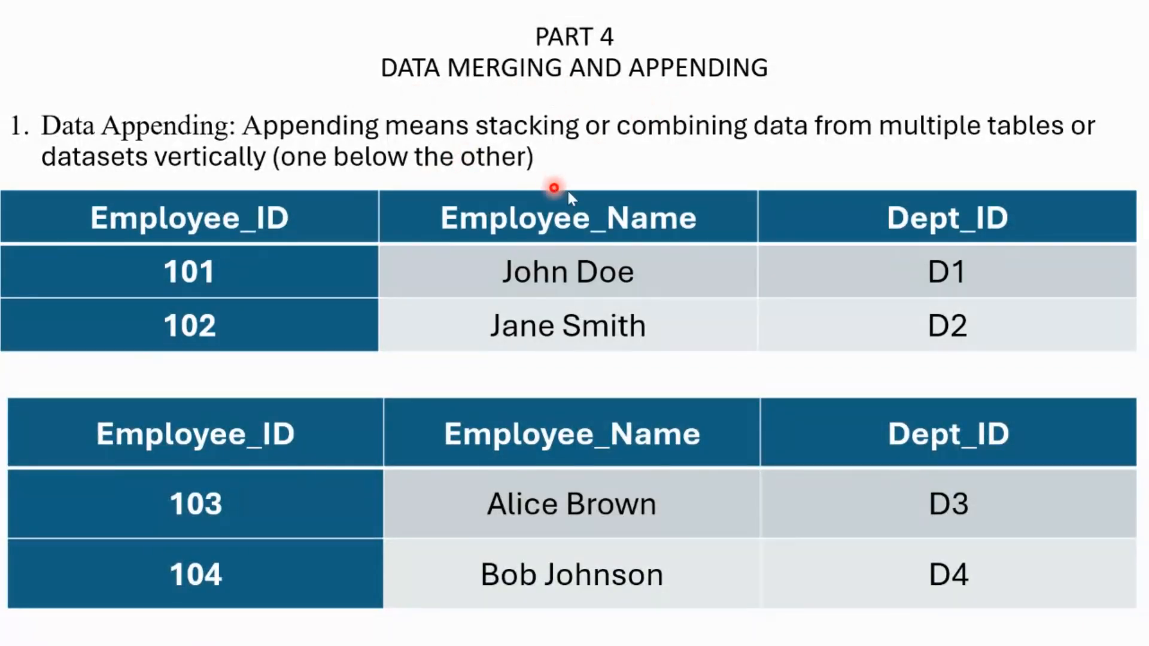
key(Left)
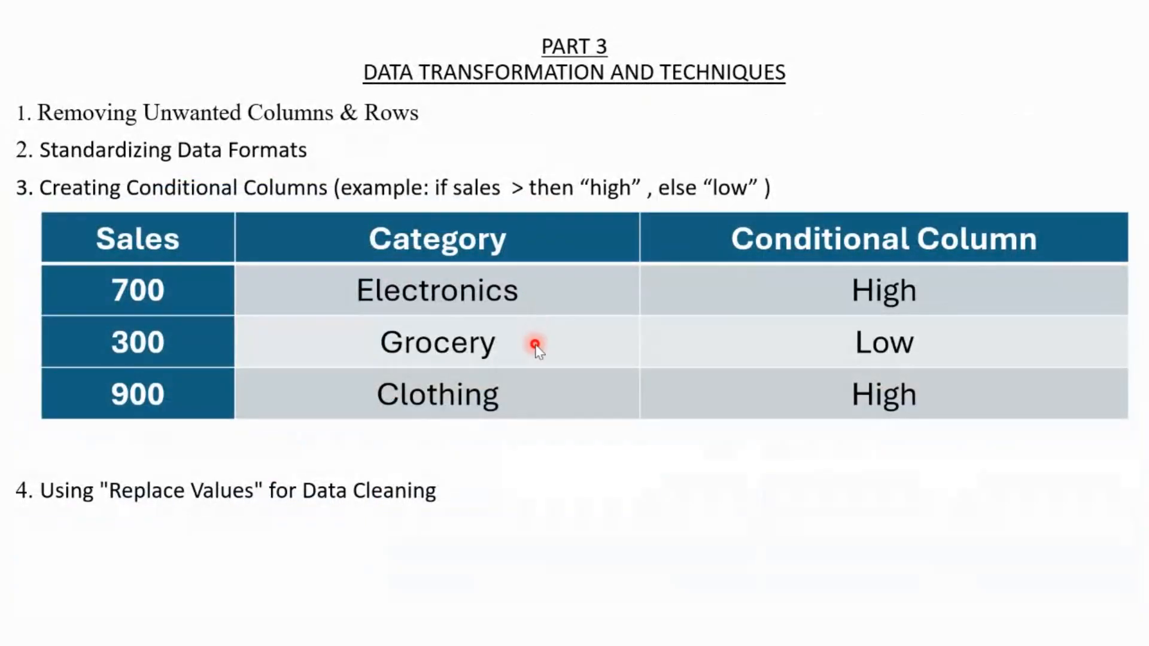
Return to Excel, close the Power Query Editor and close the California Wildfire Damage workbook without saving.
key(super)
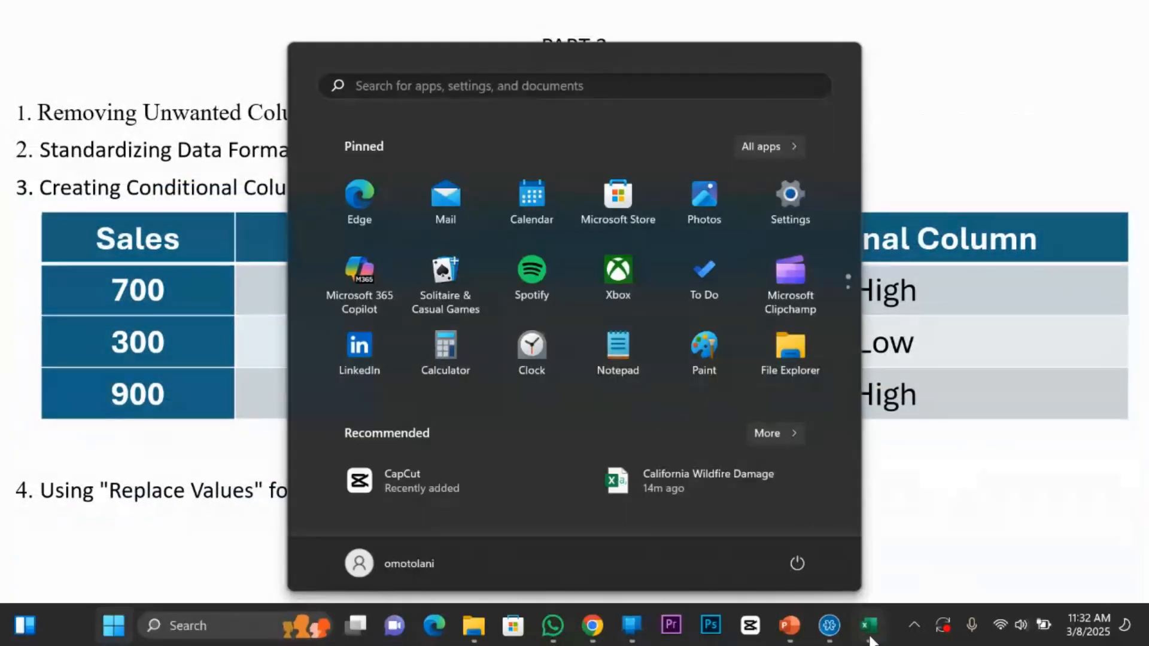
mouse_move(872, 628)
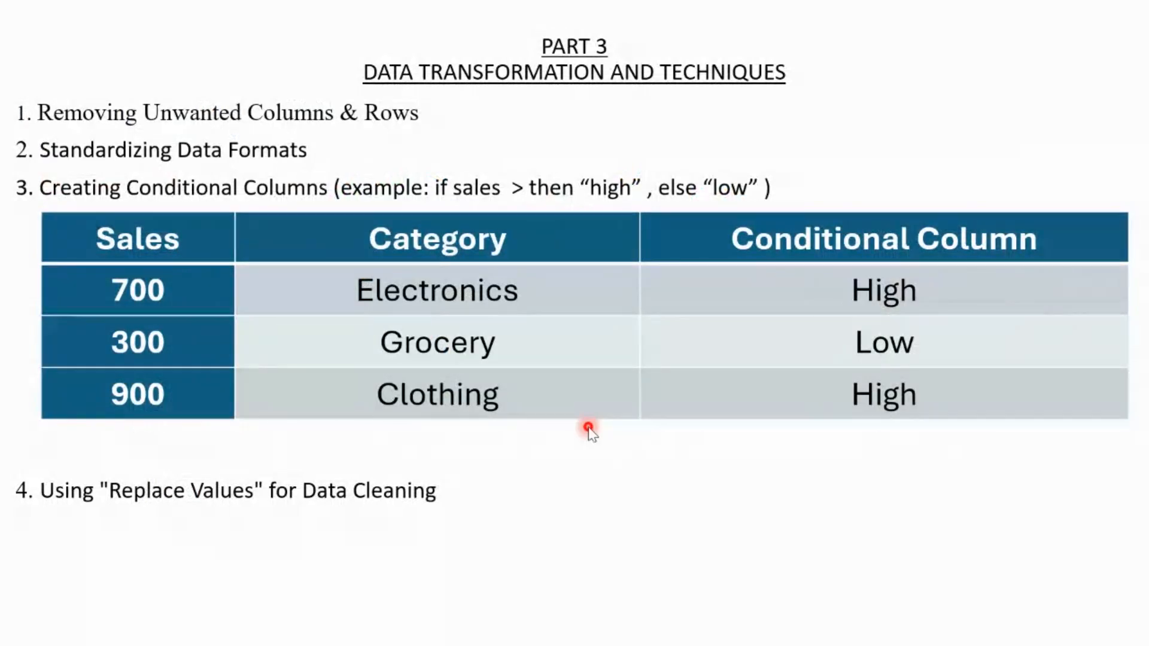
key(super)
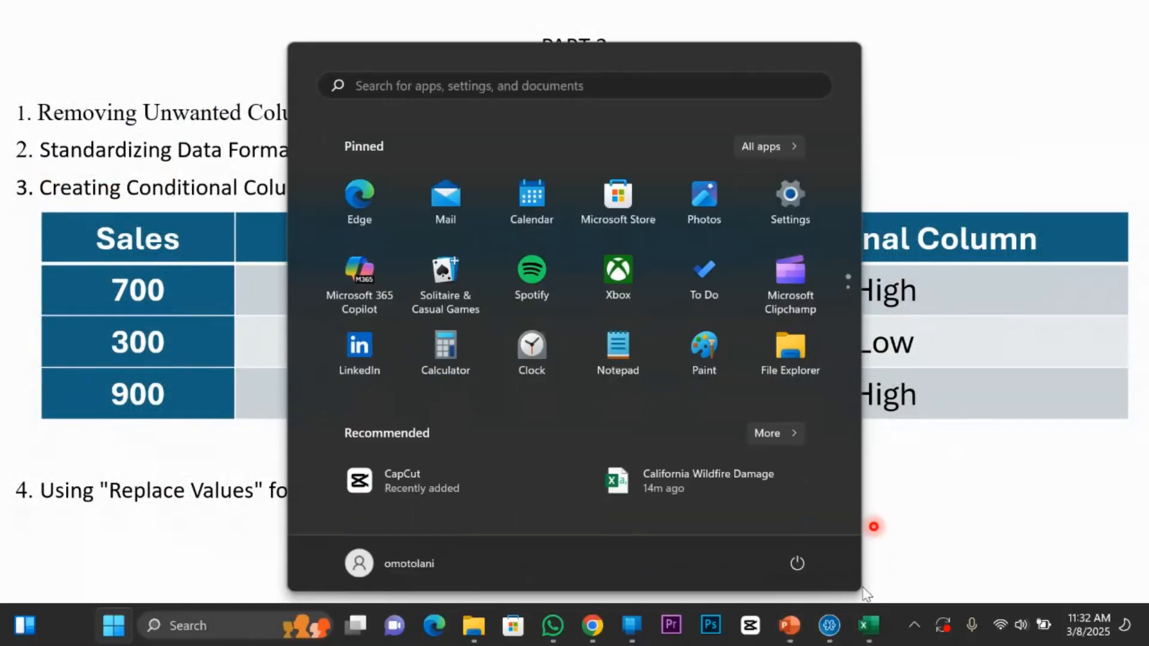
mouse_move(887, 600)
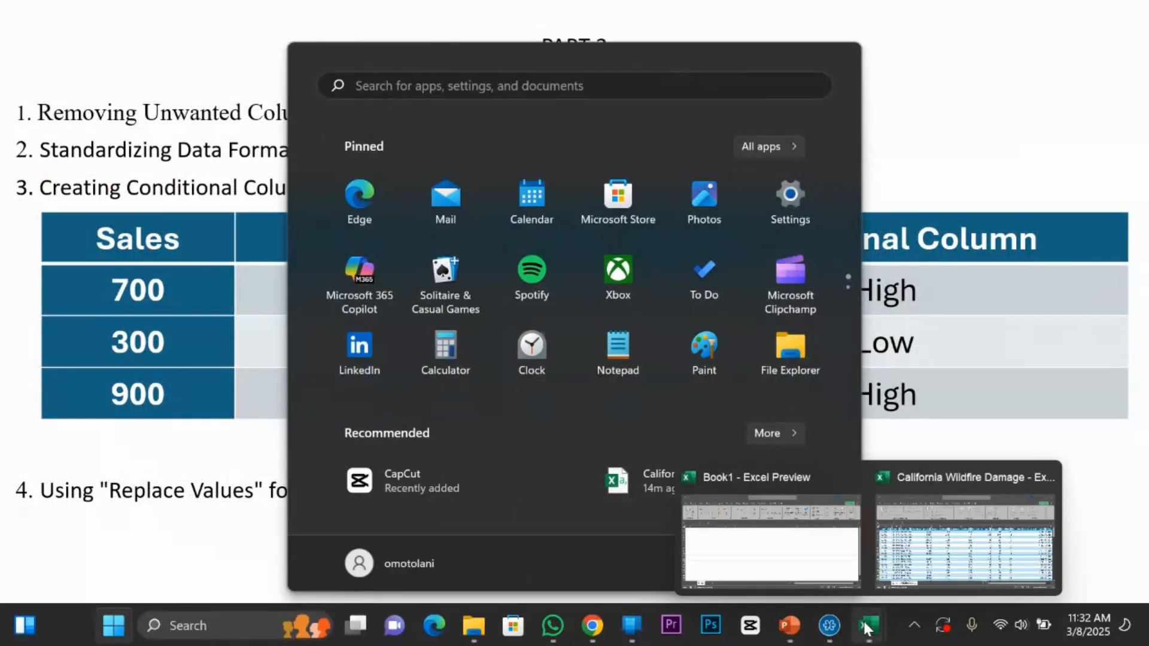
click(838, 547)
mouse_move(872, 635)
click(894, 569)
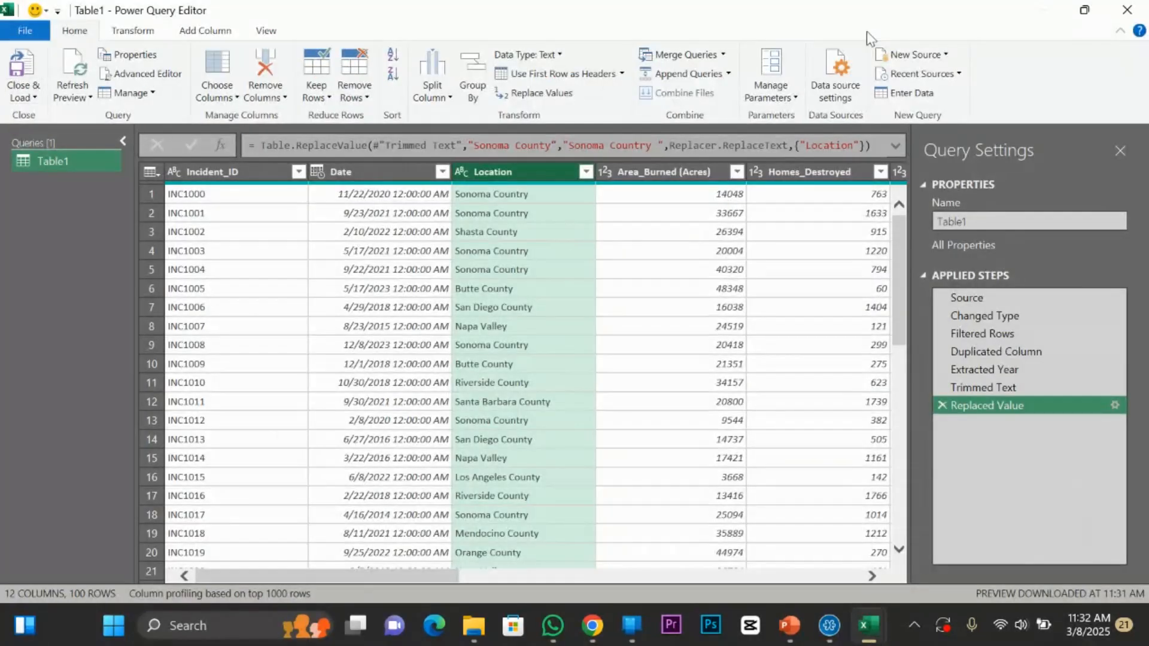
click(1130, 12)
click(680, 343)
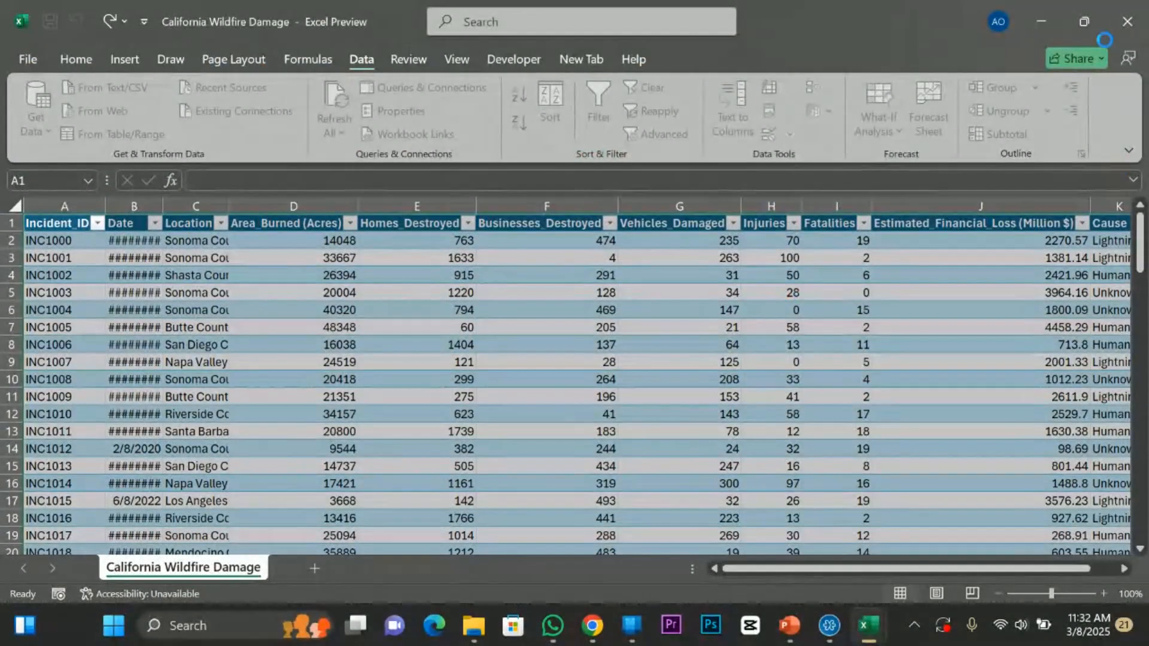
click(1127, 25)
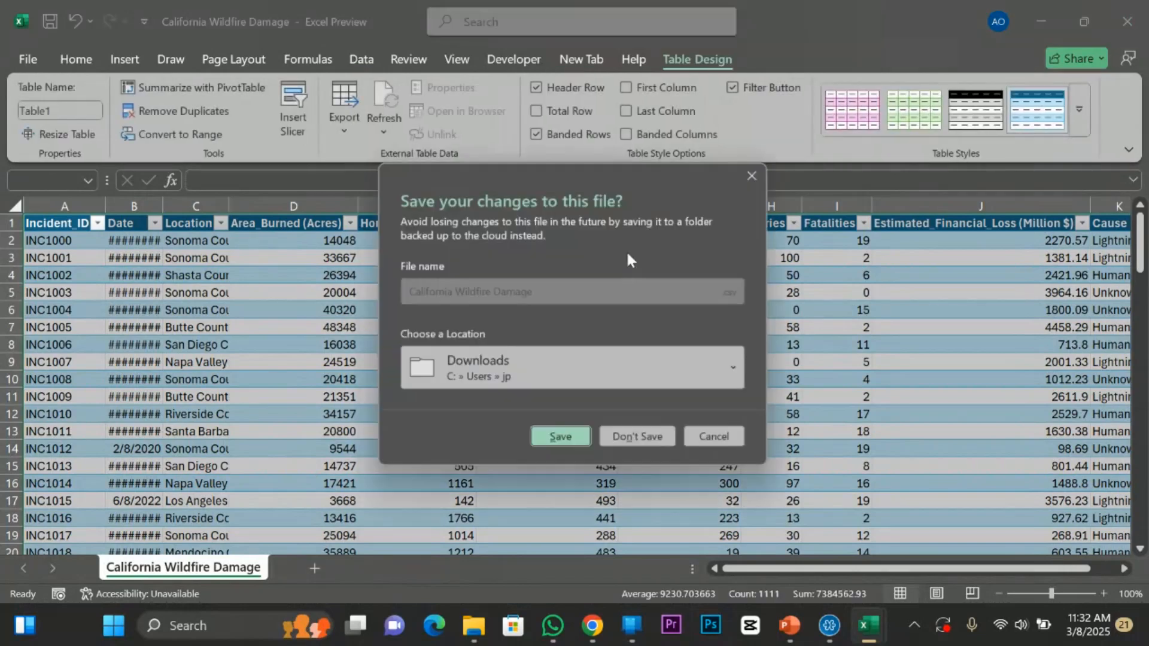
click(654, 445)
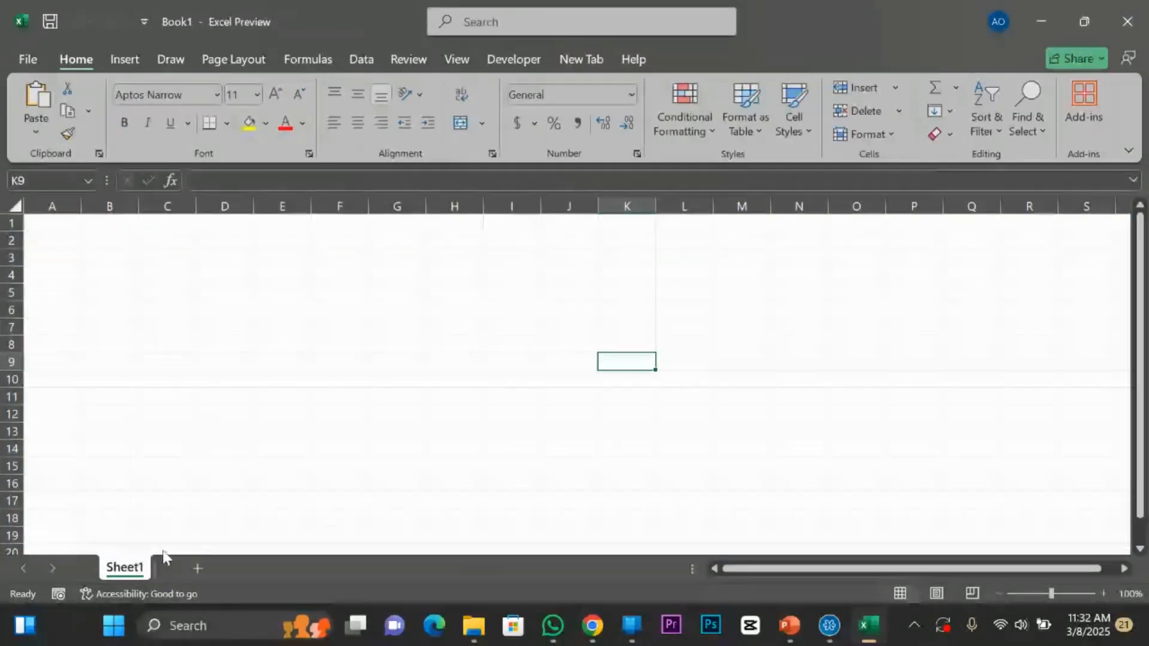
Switch from the blank workbook to the Jiji cars Challenge spreadsheet in Chrome.
click(229, 304)
click(490, 350)
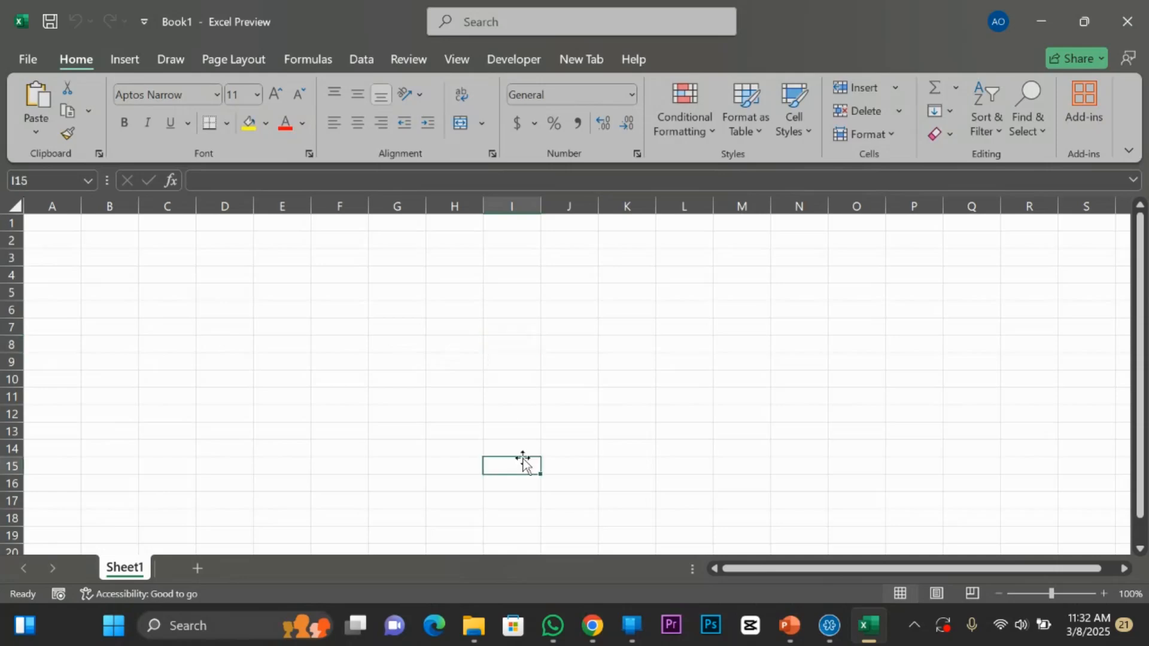
mouse_move(592, 625)
click(591, 538)
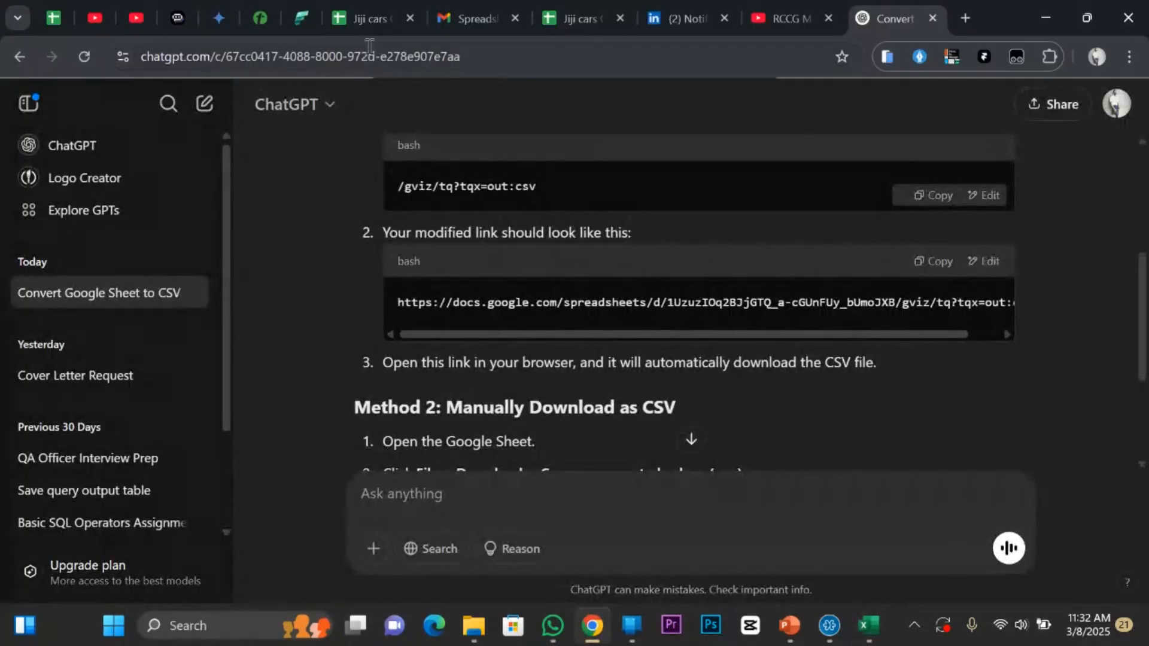
click(377, 7)
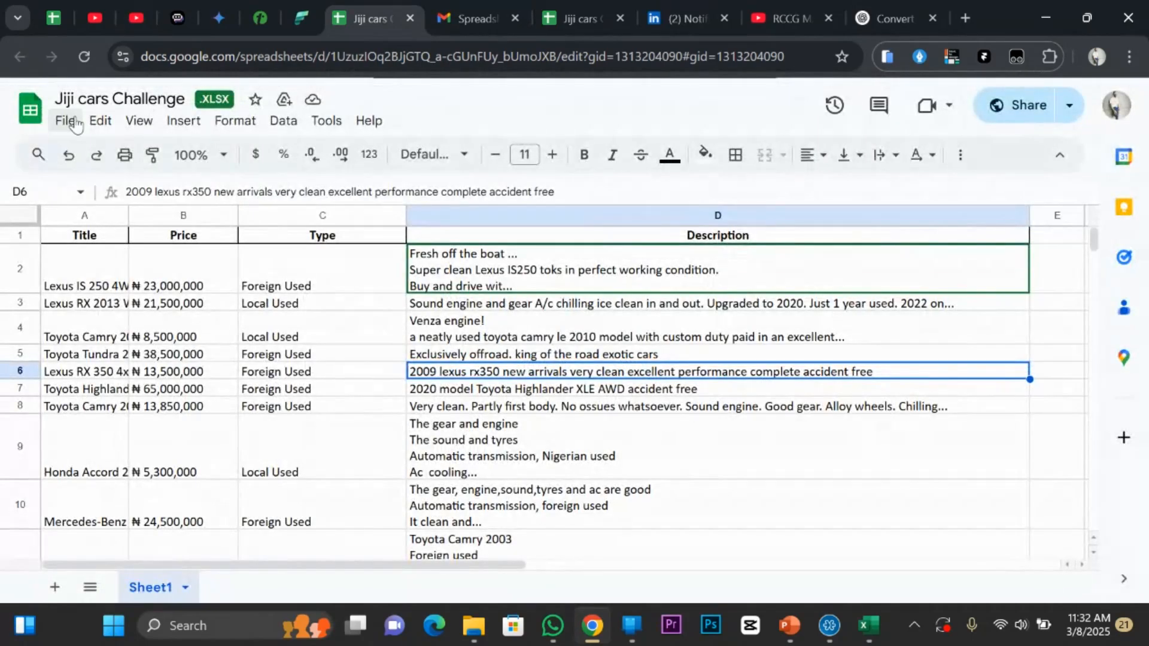
Copy the publish-to-web link of the entire Jiji cars Challenge document in comma-separated values (.csv) format.
click(65, 120)
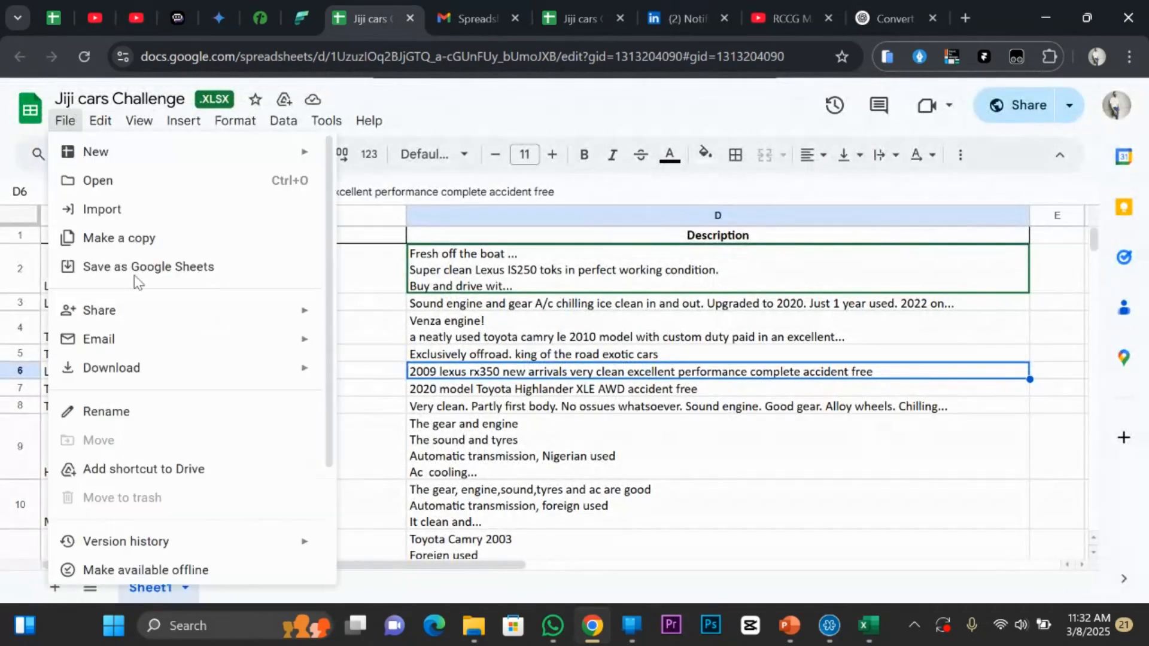
click(65, 121)
click(64, 121)
mouse_move(269, 315)
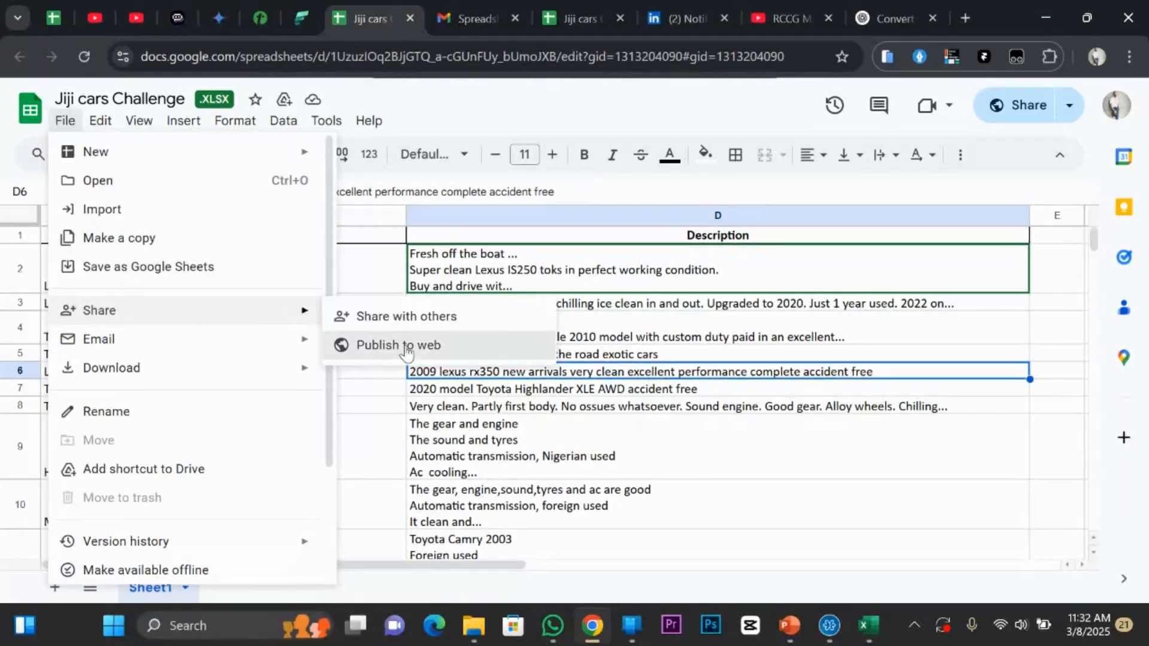
click(406, 348)
click(546, 242)
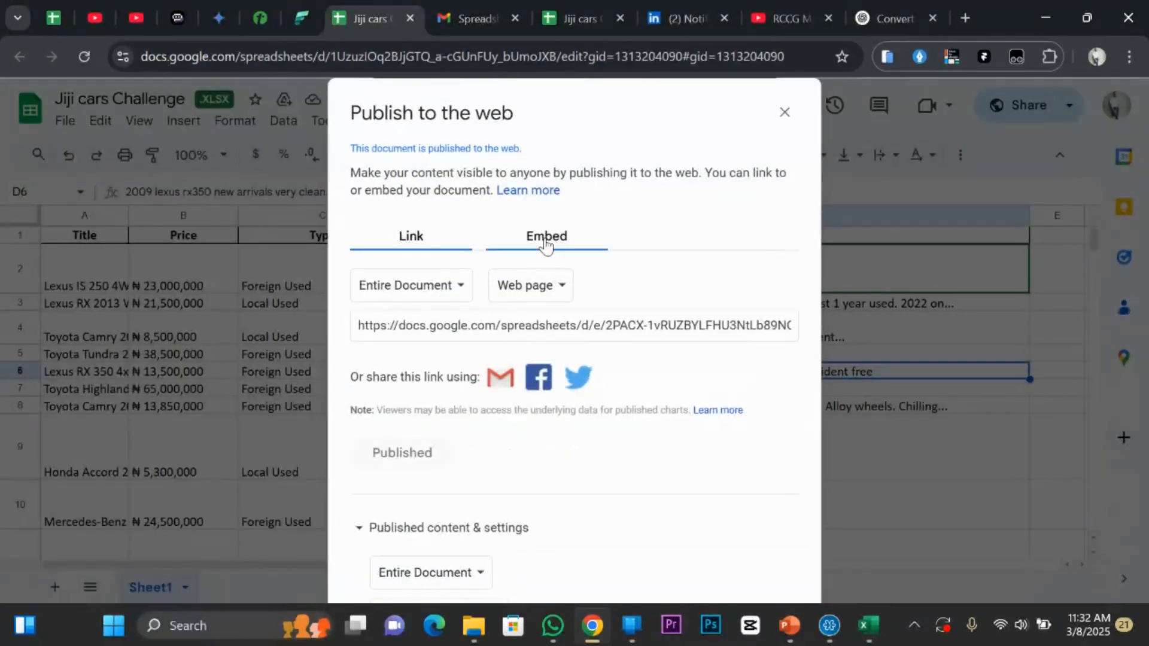
click(411, 235)
click(527, 285)
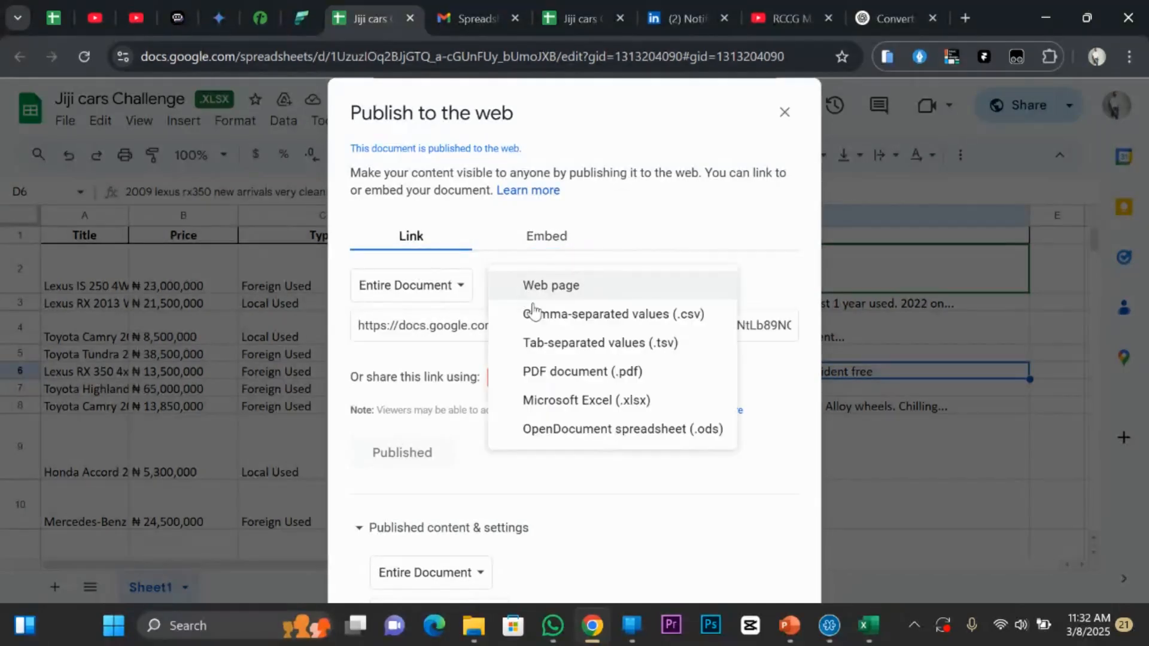
click(636, 318)
click(637, 325)
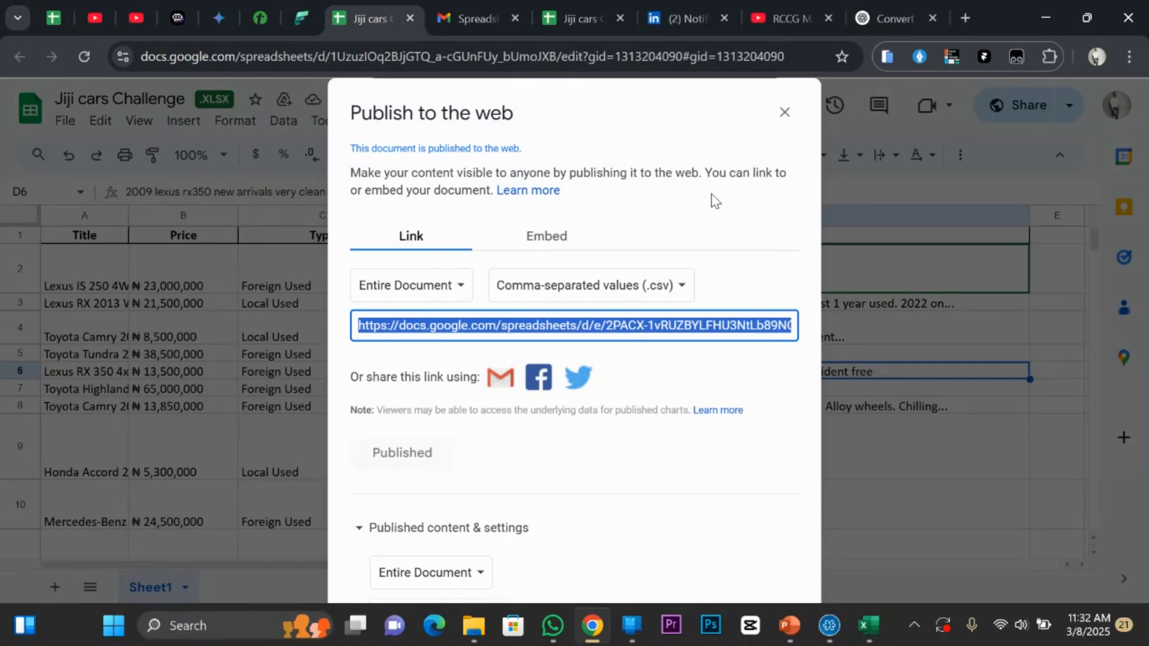
click(786, 116)
Switch to Book1 in Excel, preview a web import from the copied CSV link and cancel it without loading.
click(868, 625)
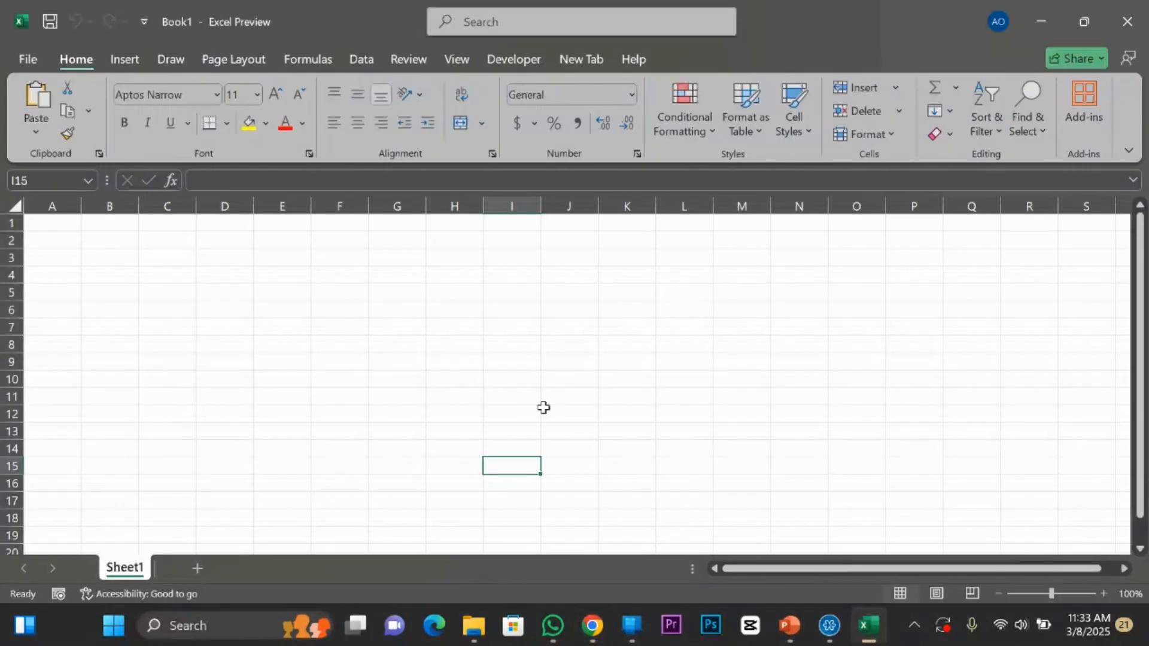
click(362, 59)
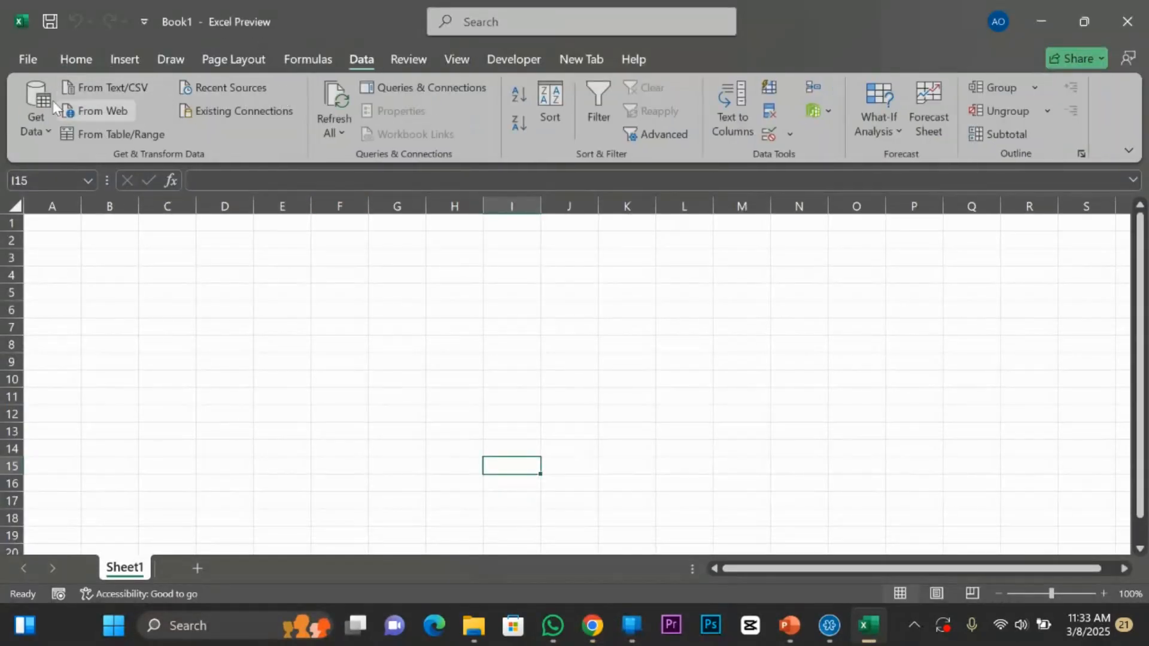
click(114, 111)
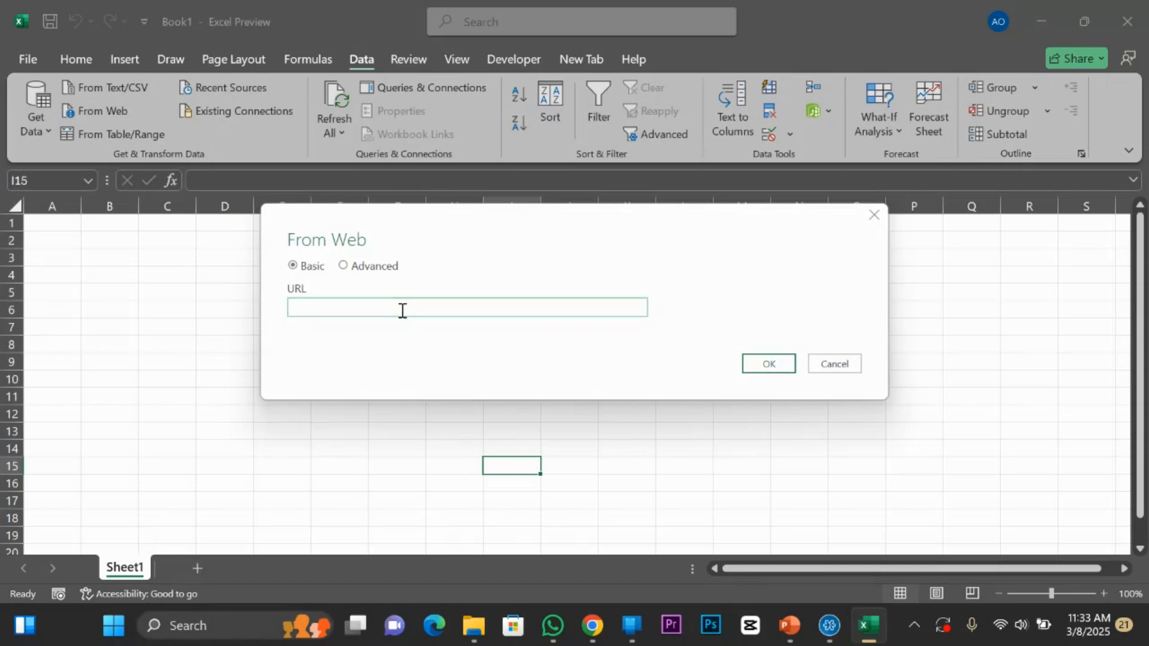
key(ctrl+v)
click(768, 361)
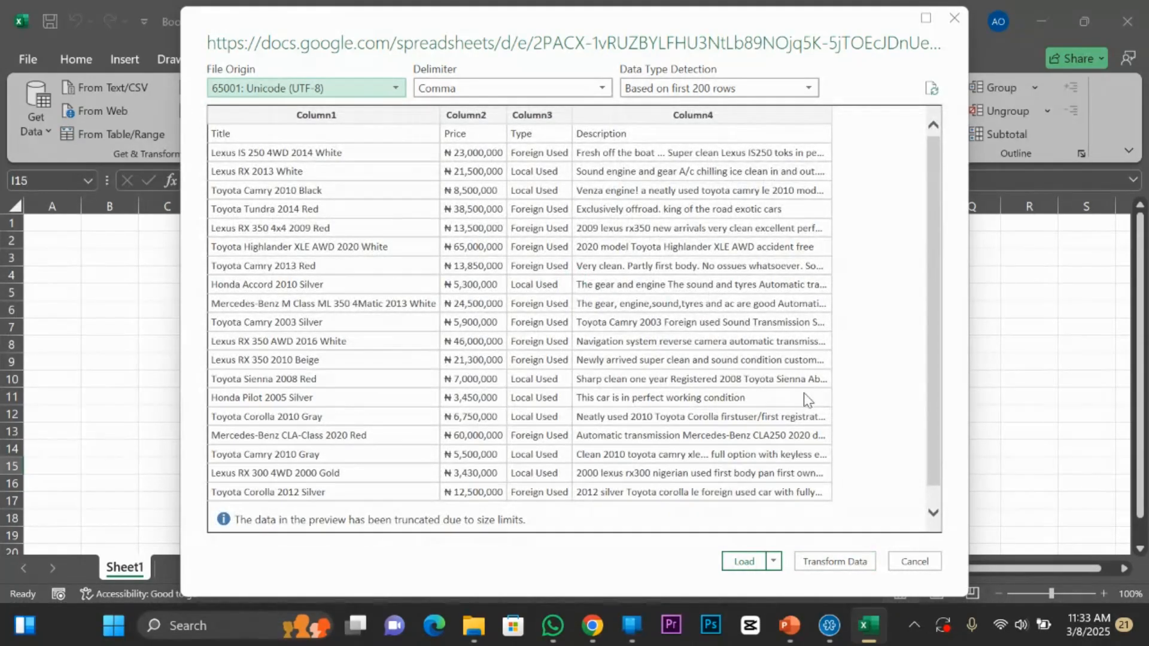
click(915, 562)
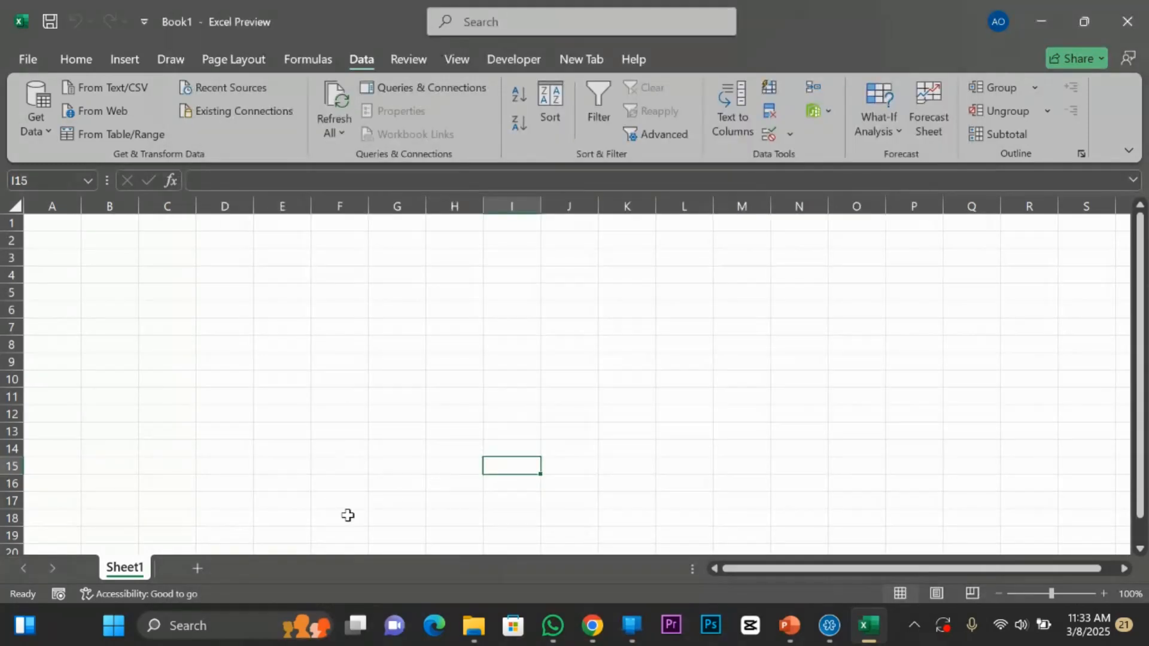
Switch to the Jiji cars Challenge spreadsheet in Chrome and copy its entire-document publish-to-web link as comma-separated values (.csv).
click(592, 625)
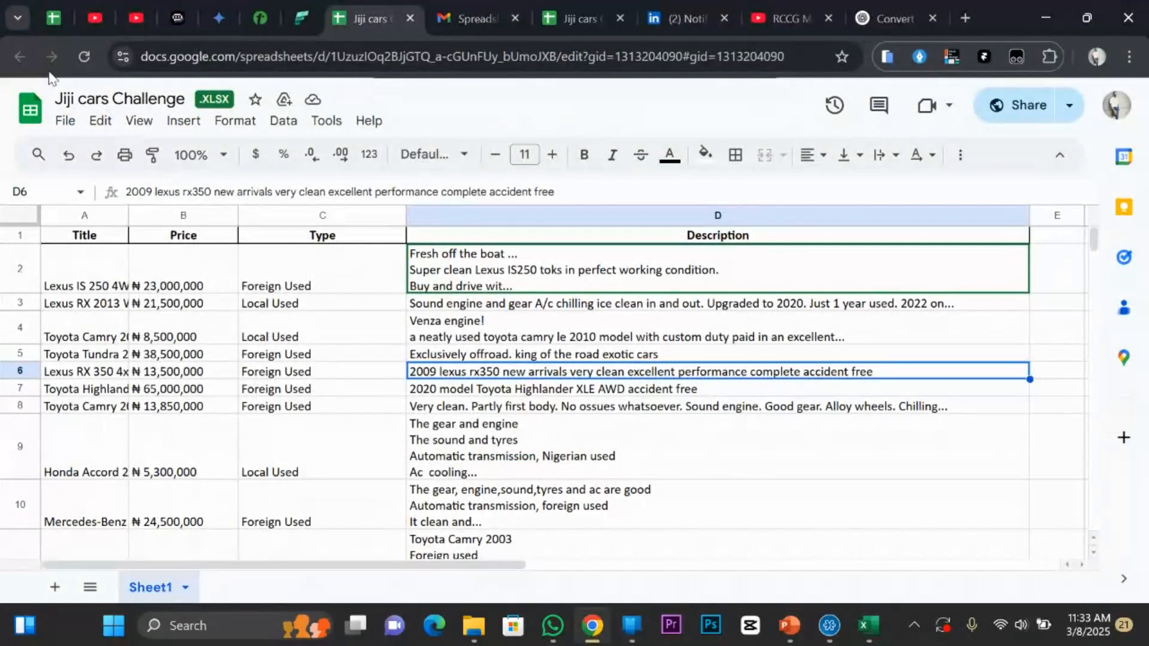
click(66, 127)
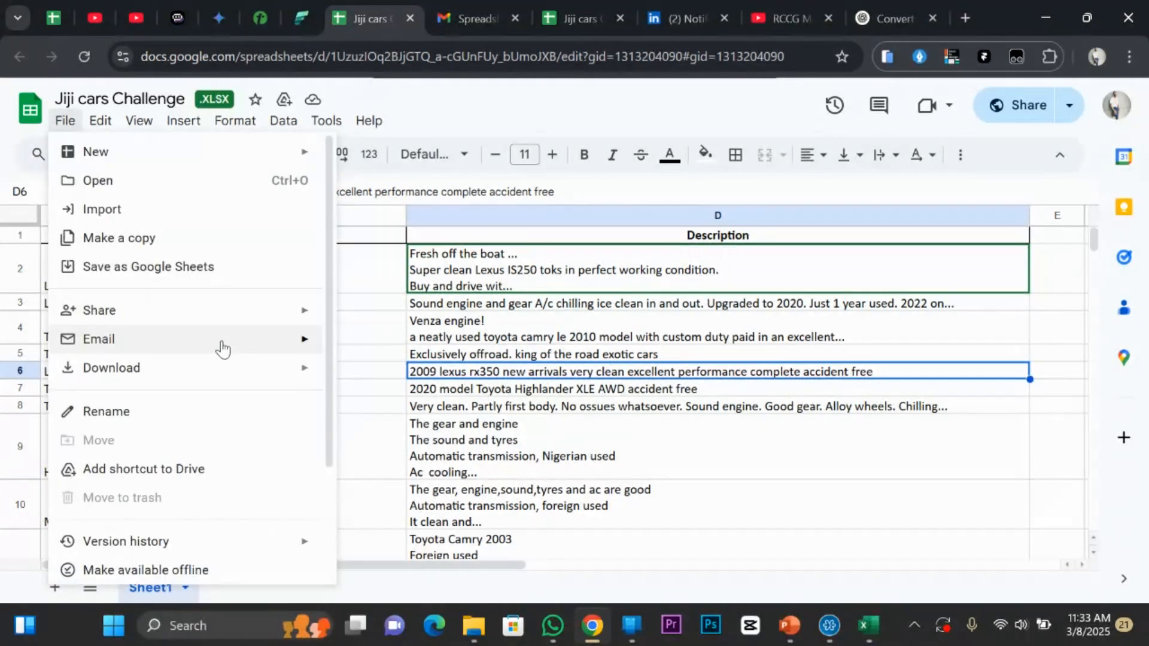
mouse_move(257, 318)
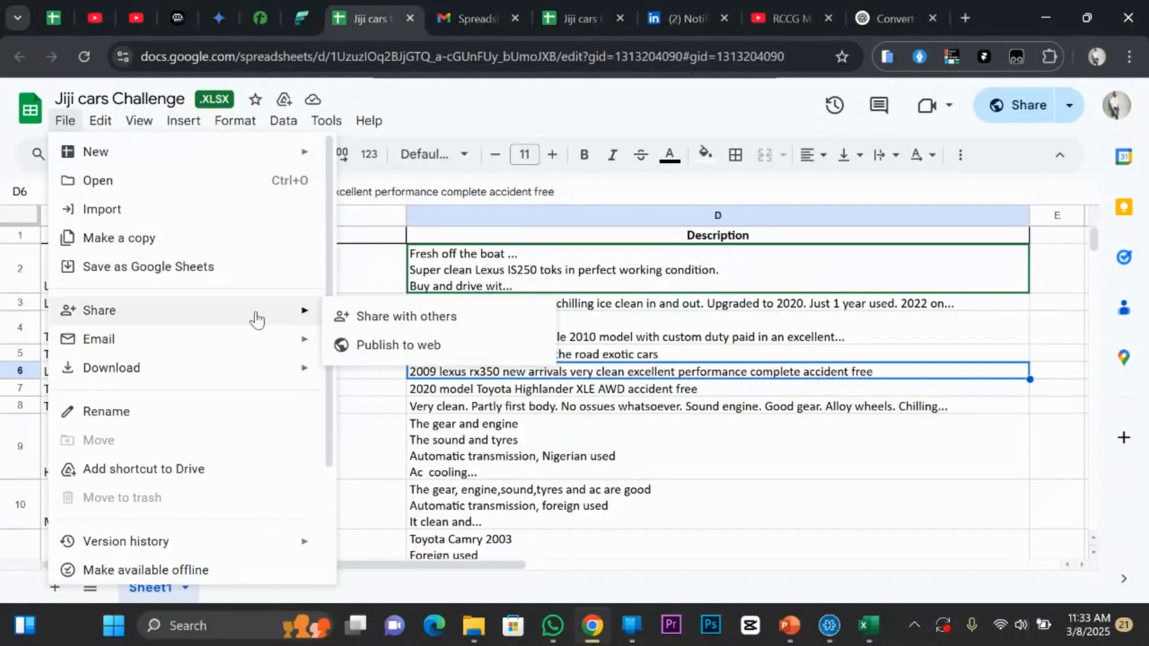
click(400, 344)
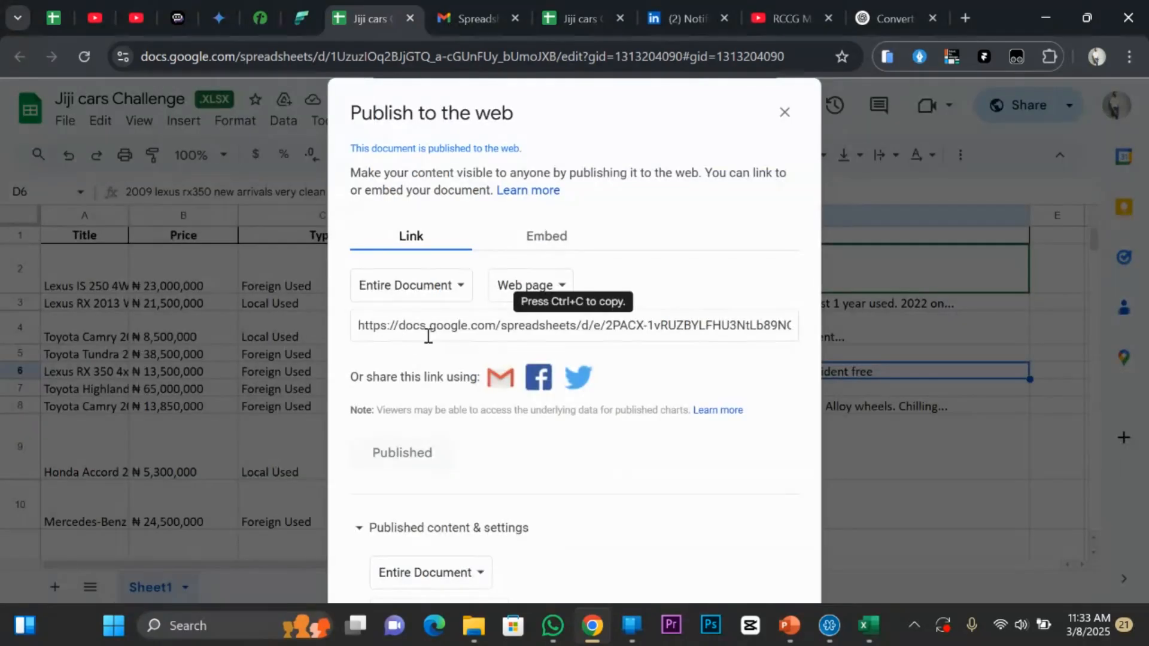
click(532, 287)
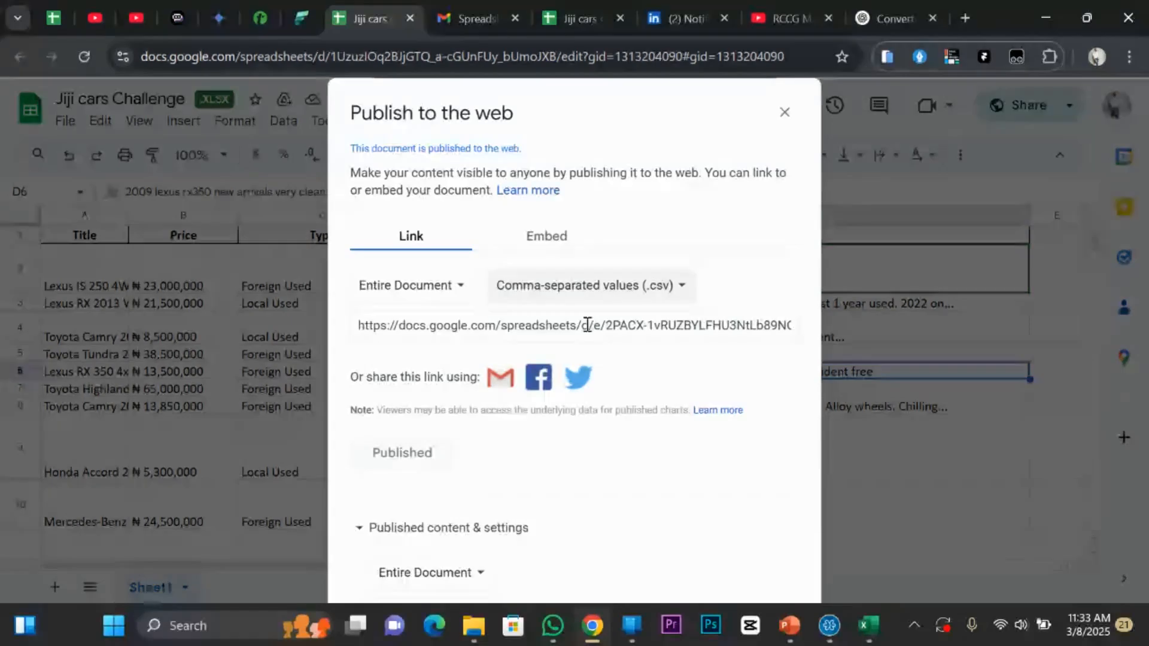
click(590, 325)
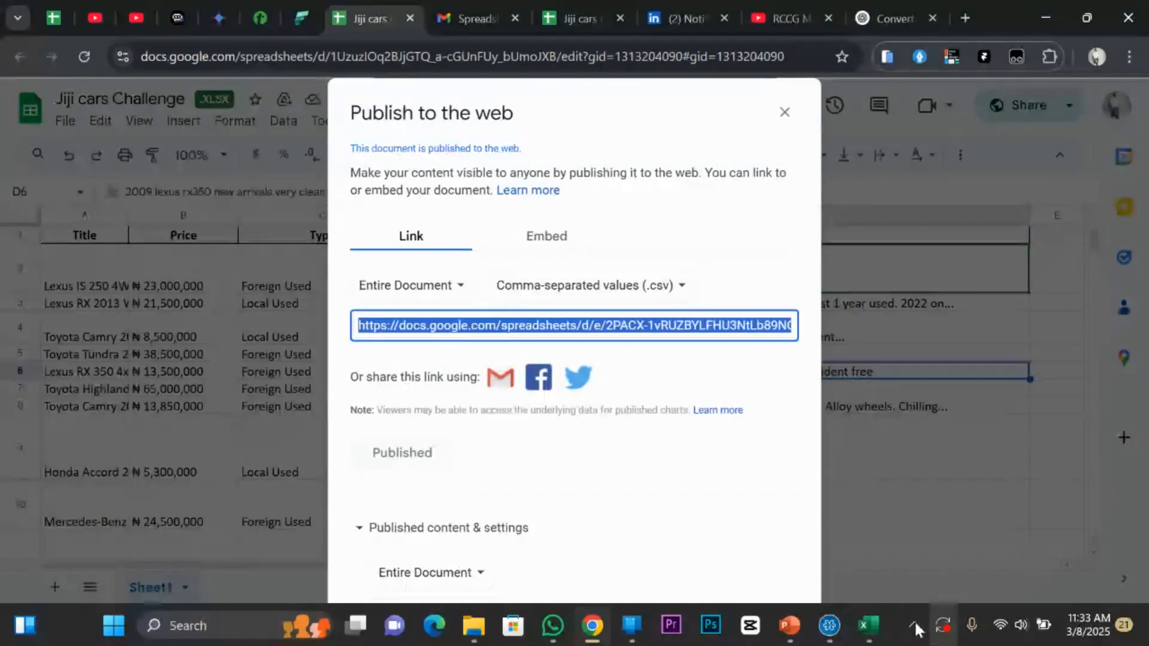
Switch to Book1 in Excel and load the Jiji cars data from the web using the copied CSV link.
click(869, 625)
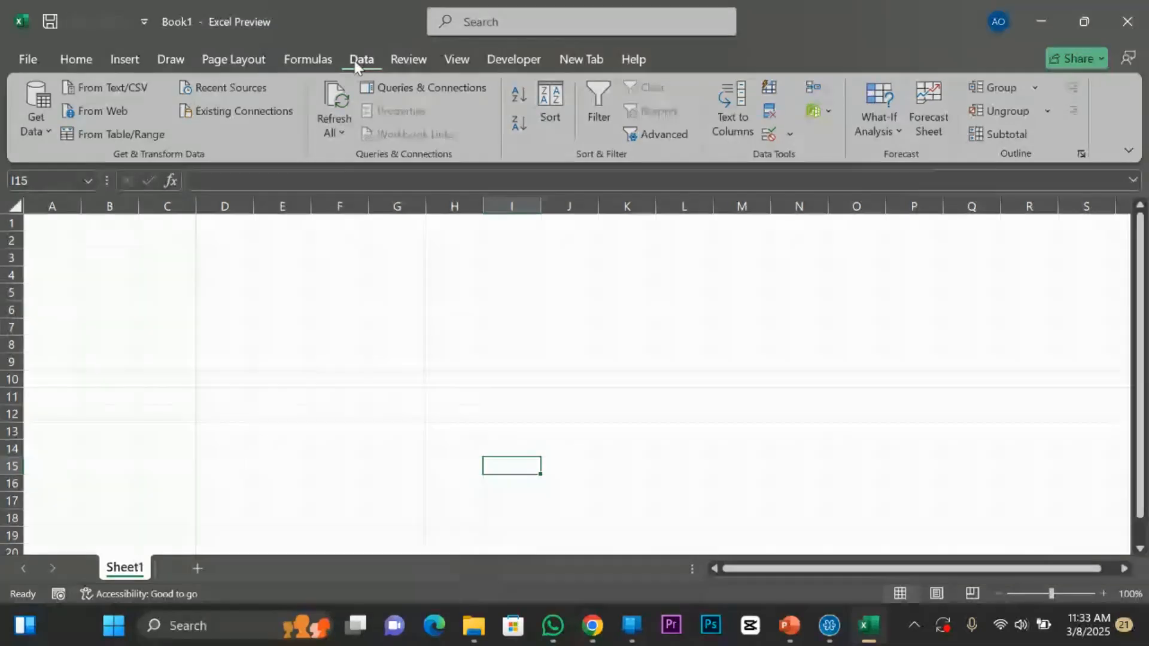
click(38, 131)
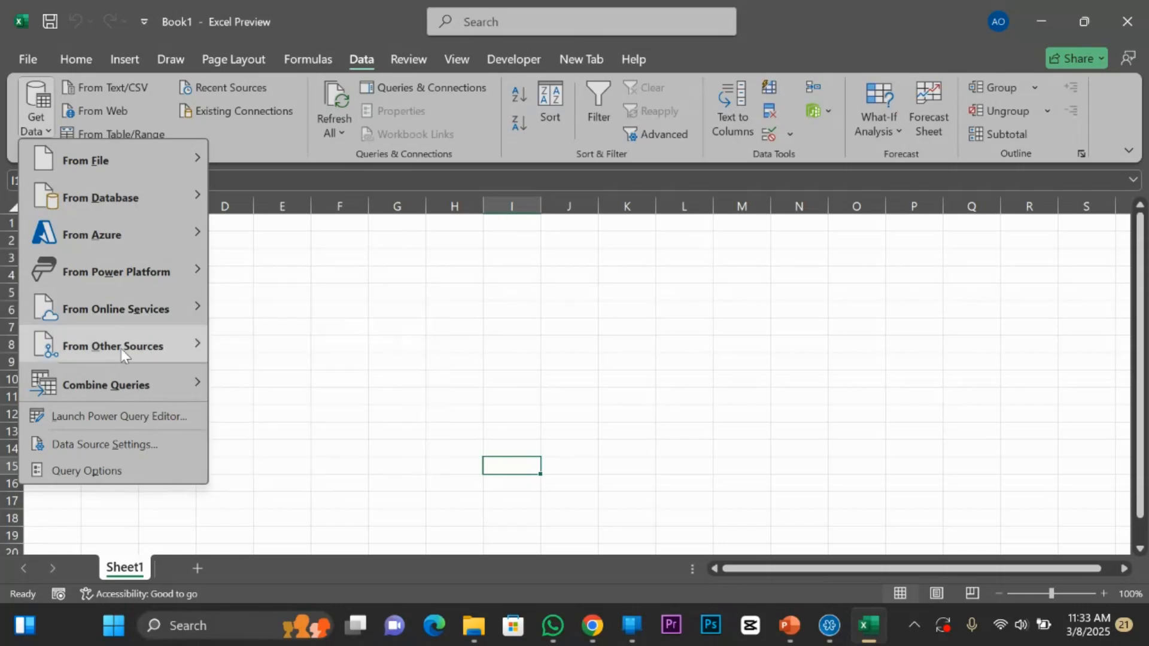
mouse_move(121, 350)
click(316, 290)
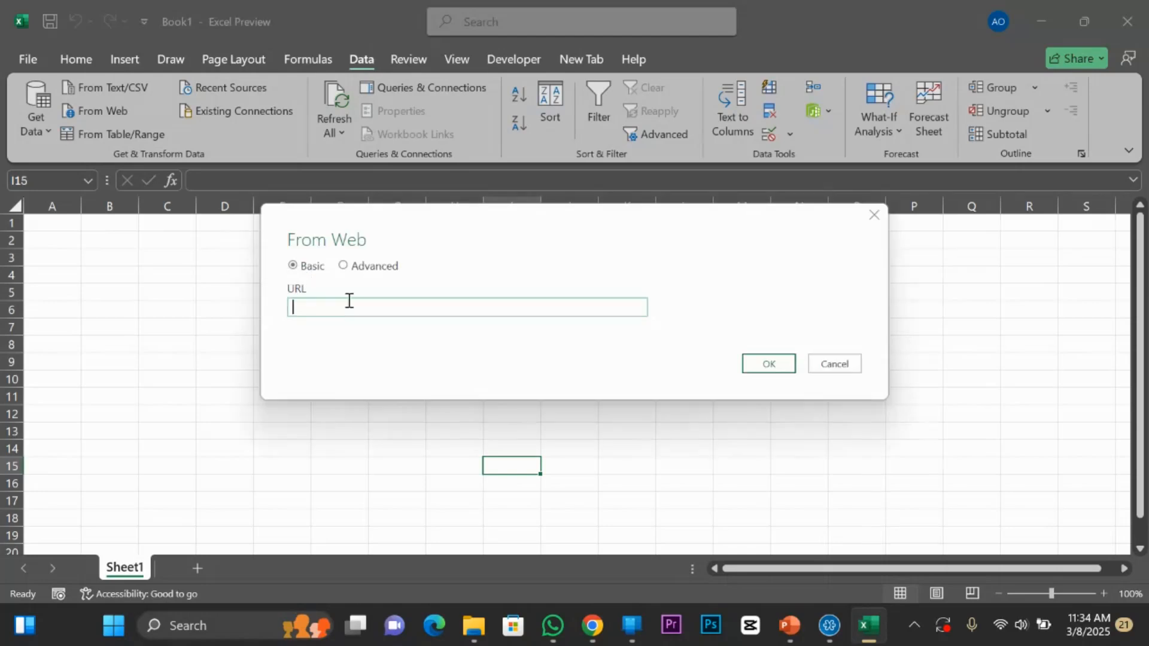
key(ctrl+v)
click(765, 365)
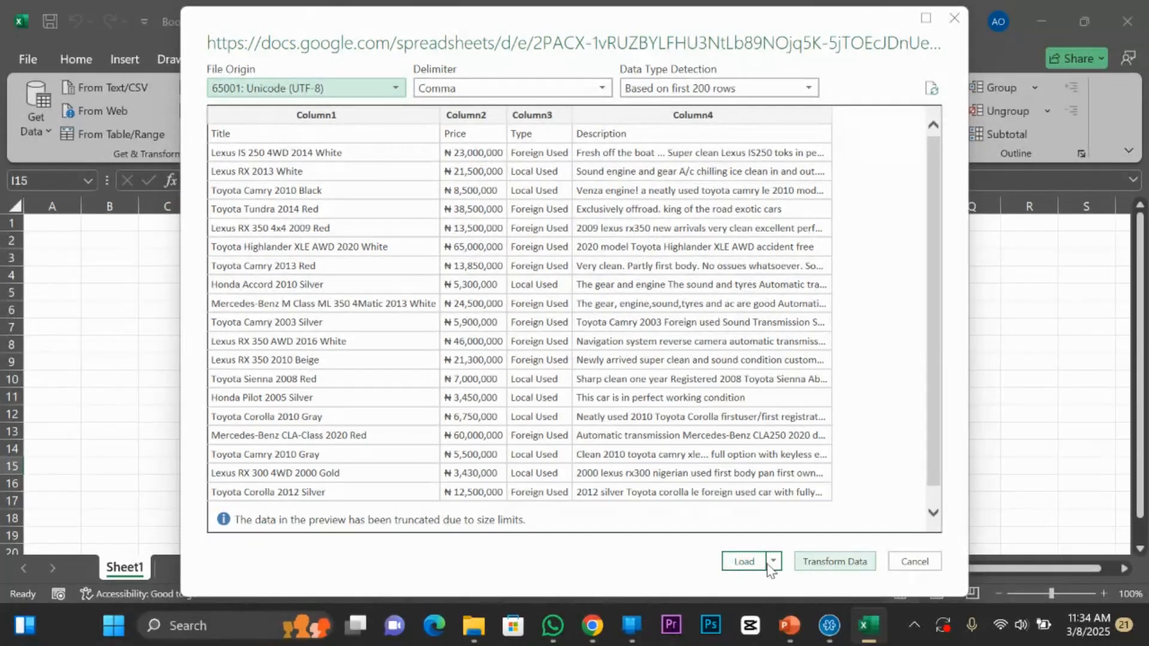
click(748, 562)
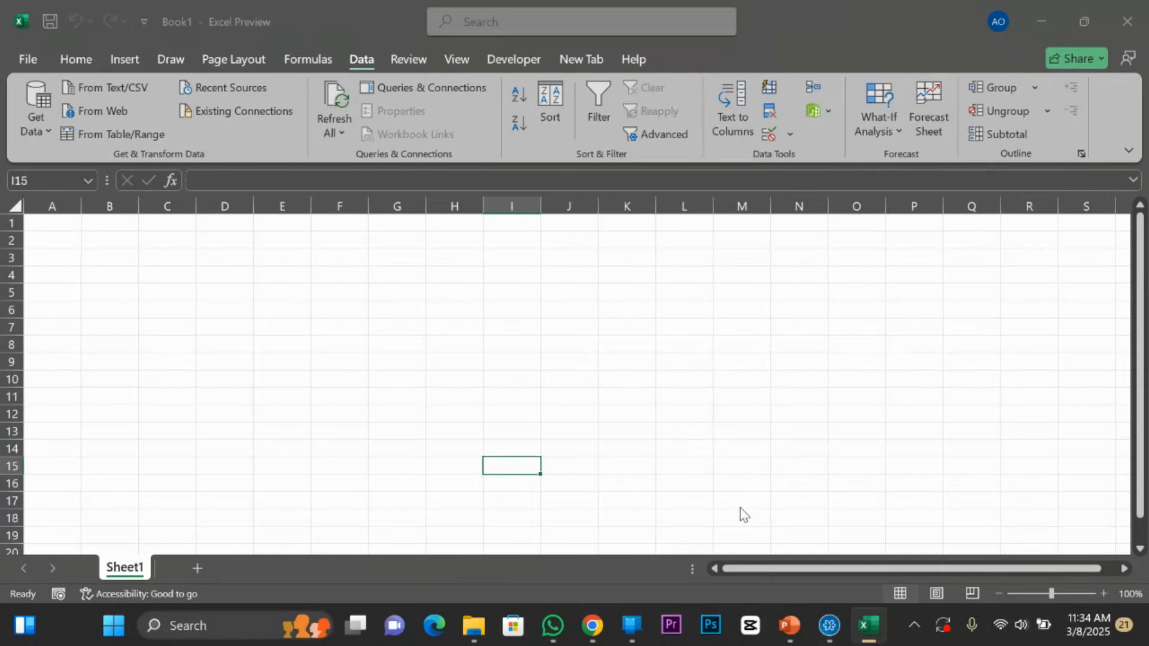
Switch to the PowerPoint slide show and advance to the Part 4 slide on data merging and appending.
mouse_move(805, 624)
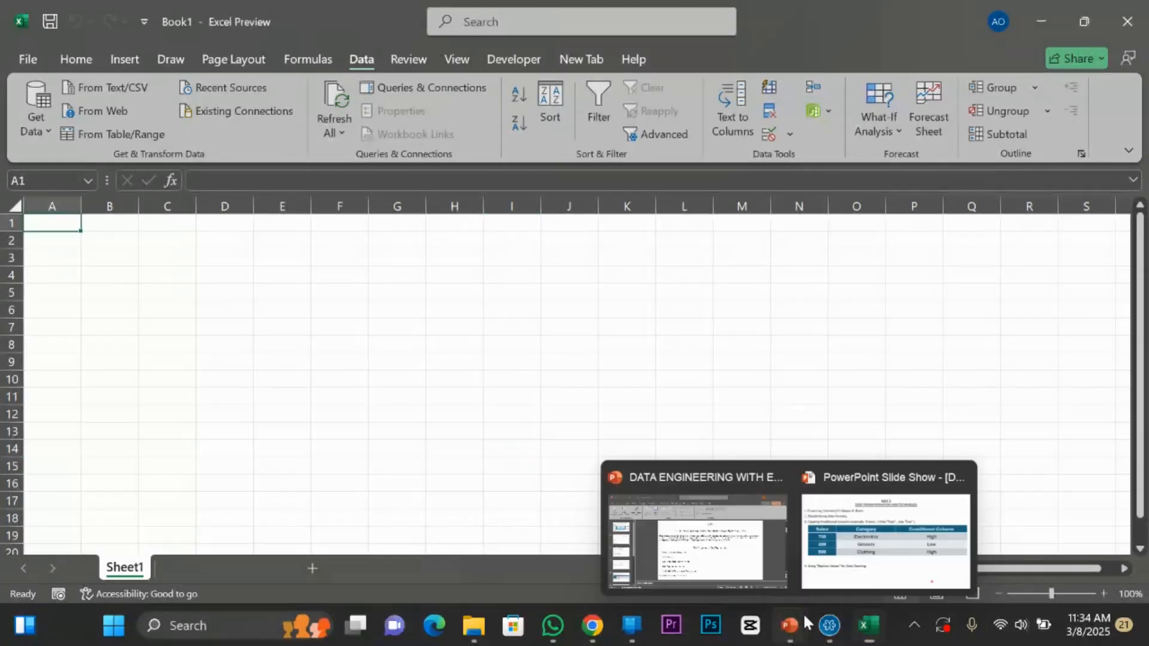
click(879, 538)
key(Right)
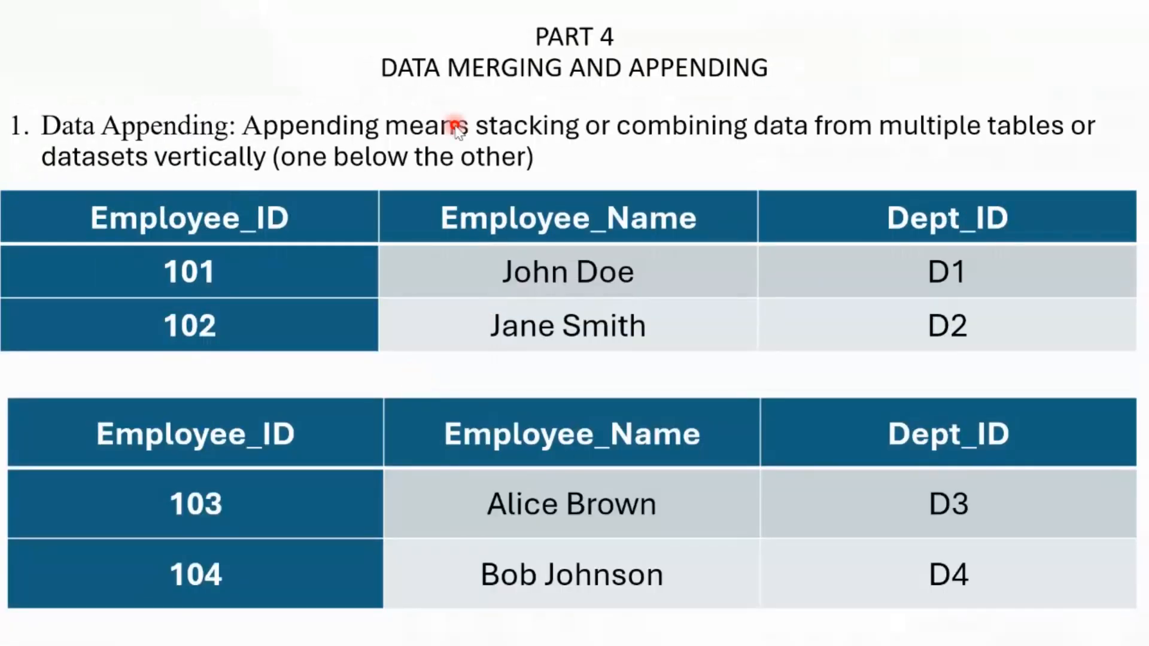
key(Left)
key(Right)
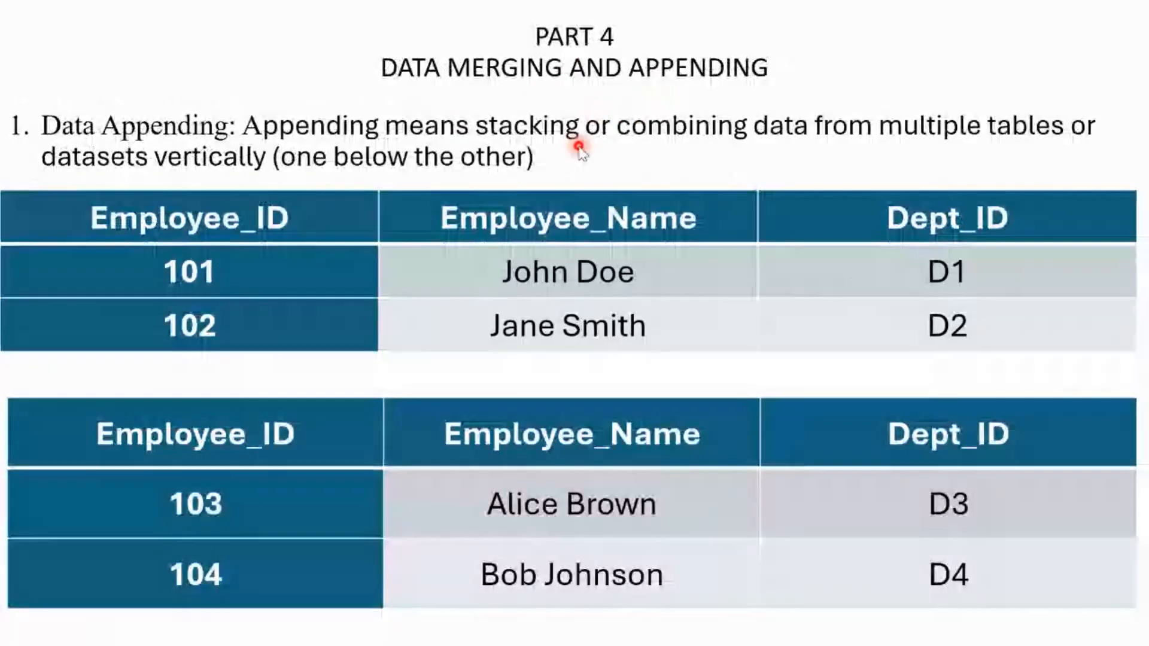
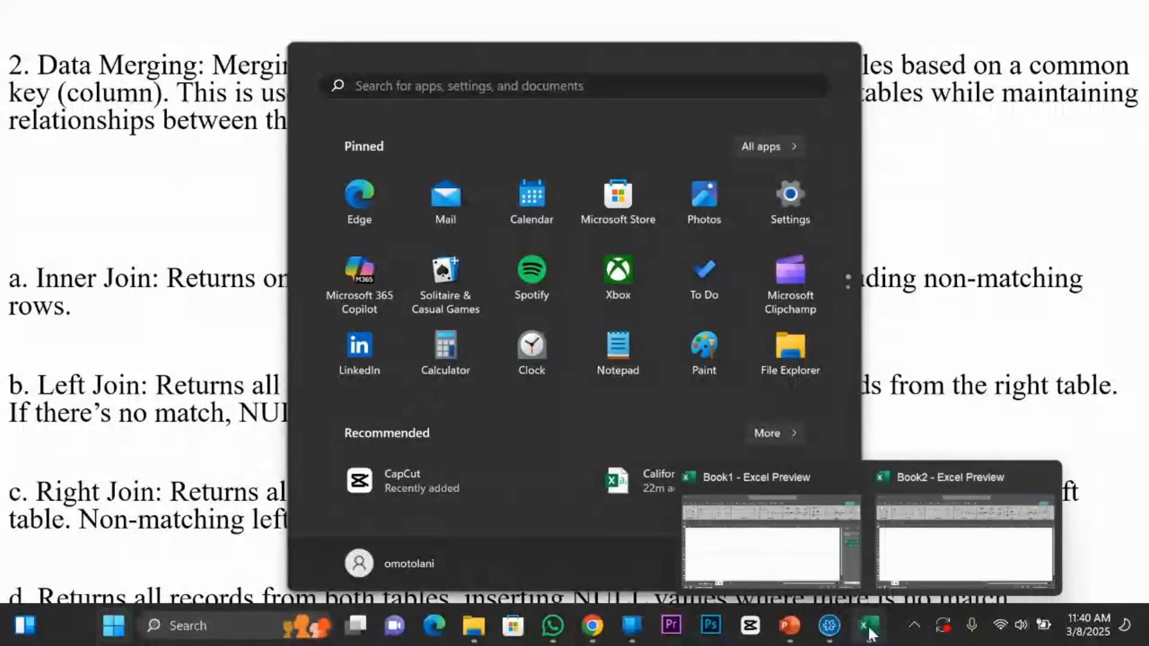
Switch to the blank Book2 workbook in Excel and enter the header EID in cell E2.
click(966, 538)
click(285, 243)
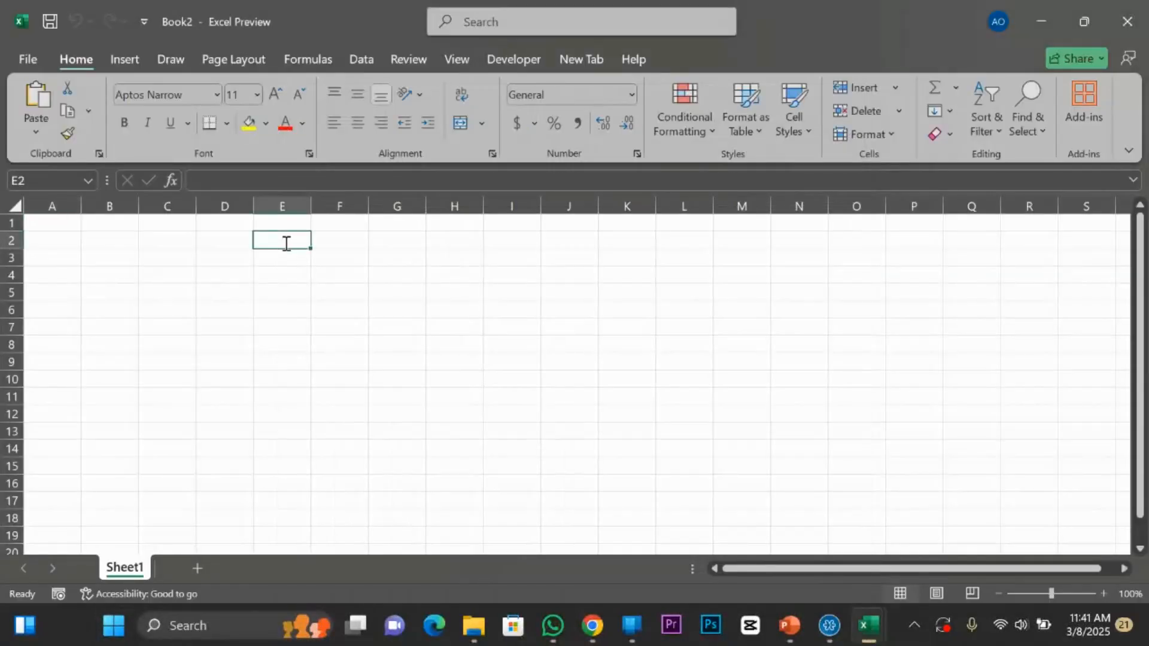
double_click(286, 243)
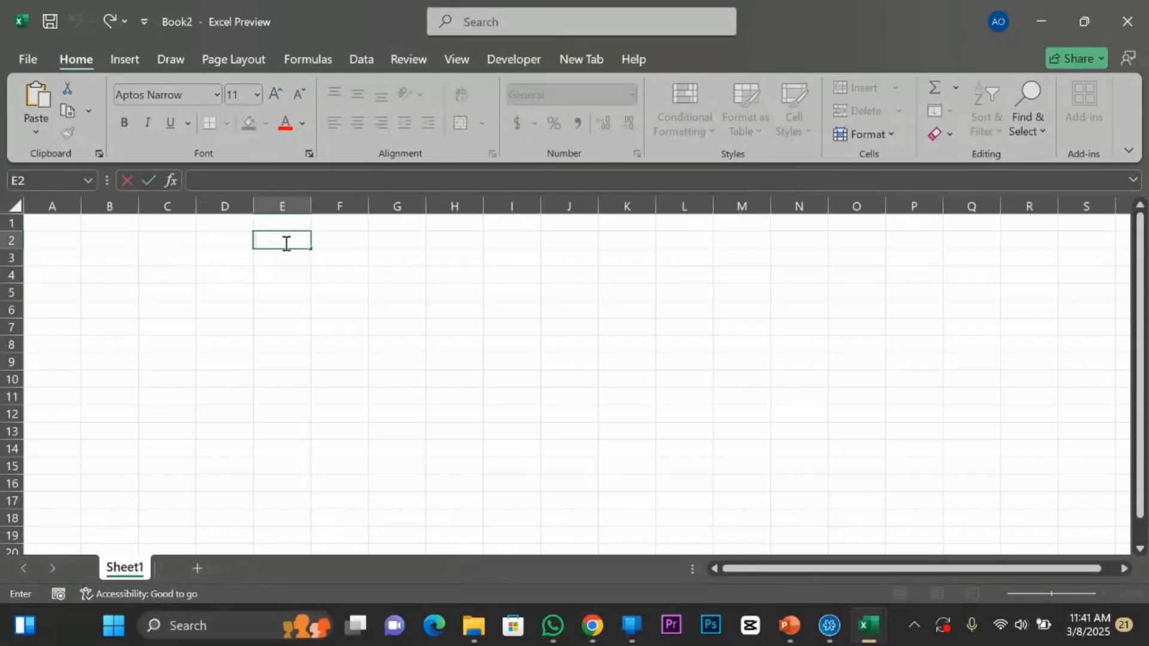
text(emplo)
key(BackSpace)
key(BackSpace)
key(BackSpace)
key(BackSpace)
text(EID)
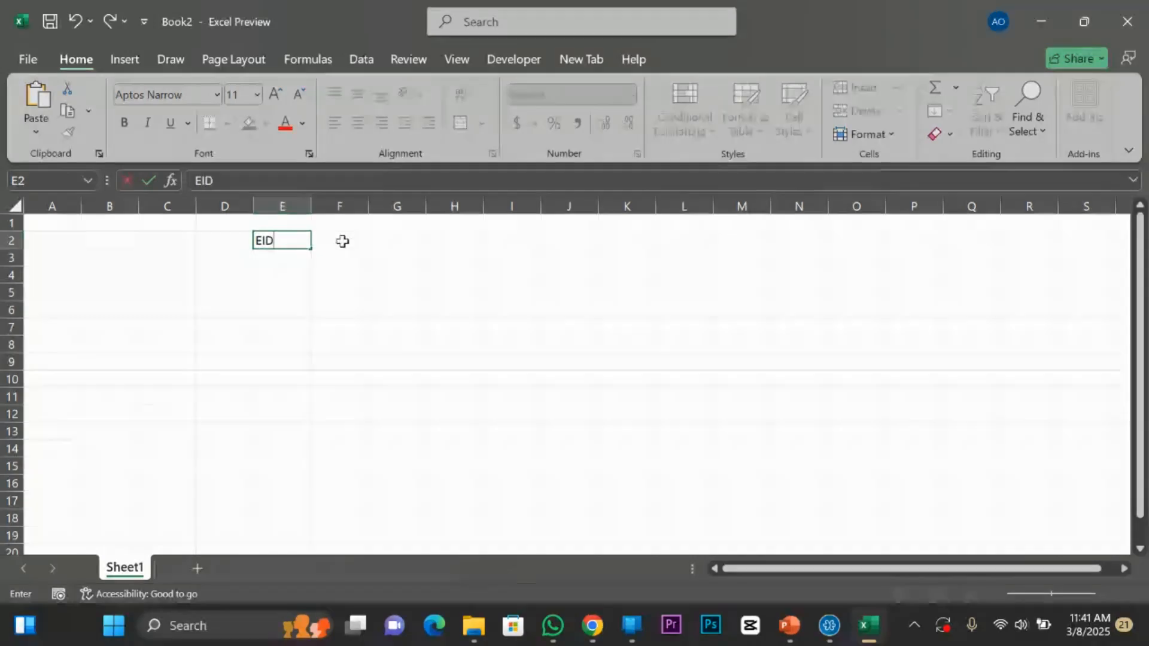
Enter the headers "emplyoee name" in cell F2 and "dept id" in cell G2.
click(347, 241)
double_click(347, 241)
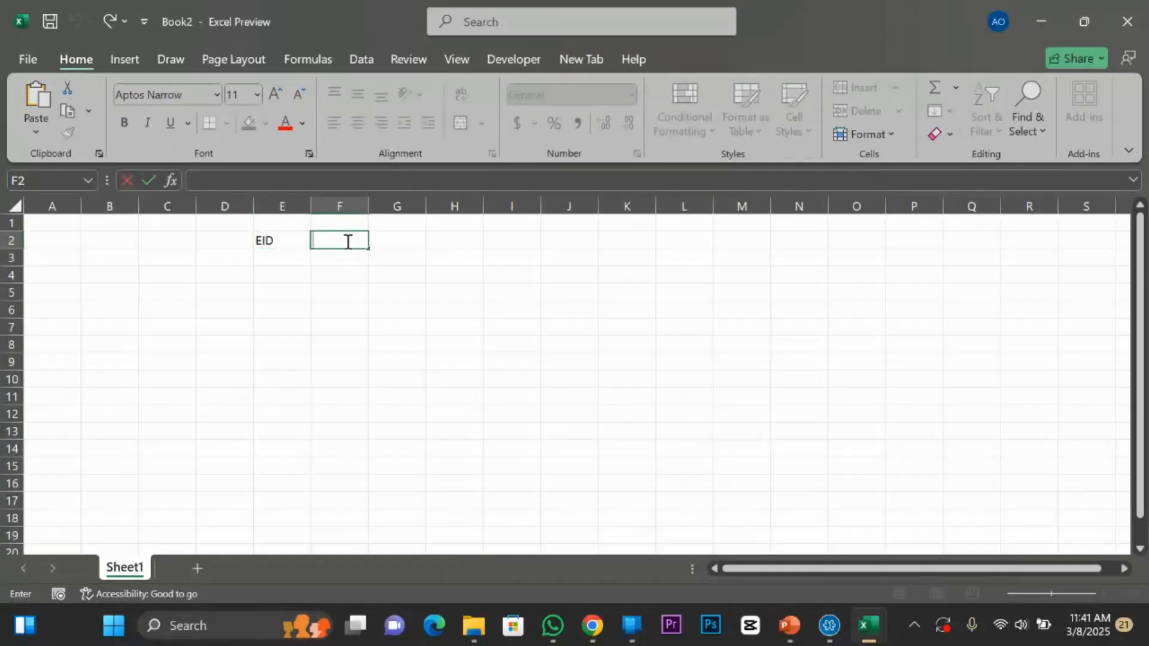
text(emplyo)
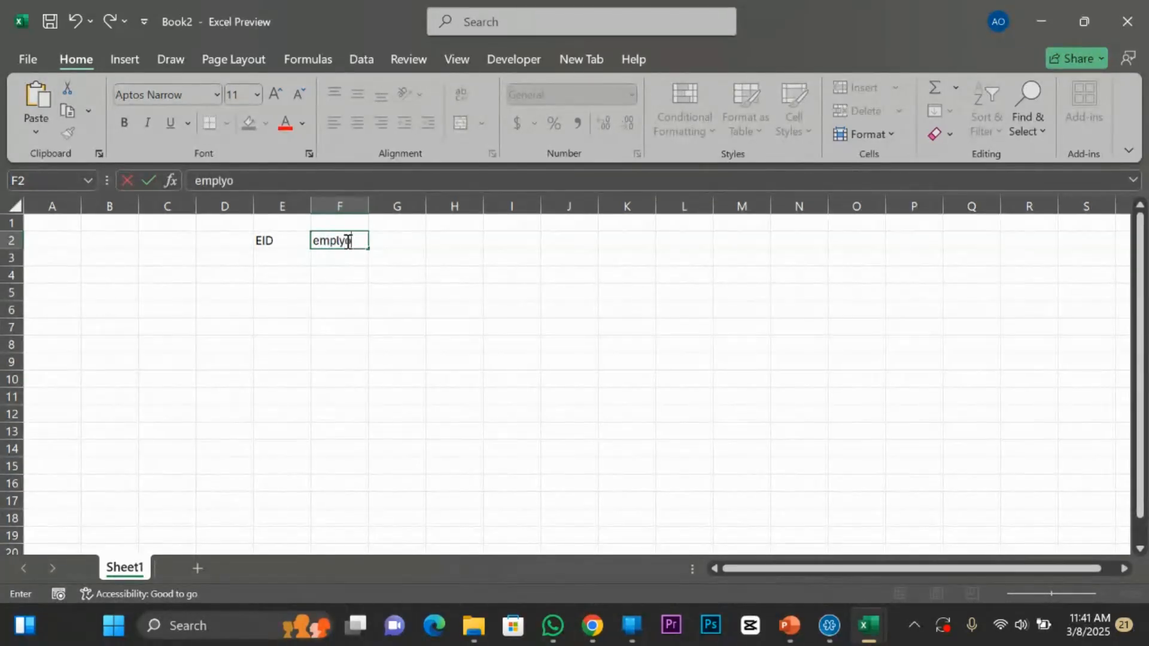
text(ee name)
key(Tab)
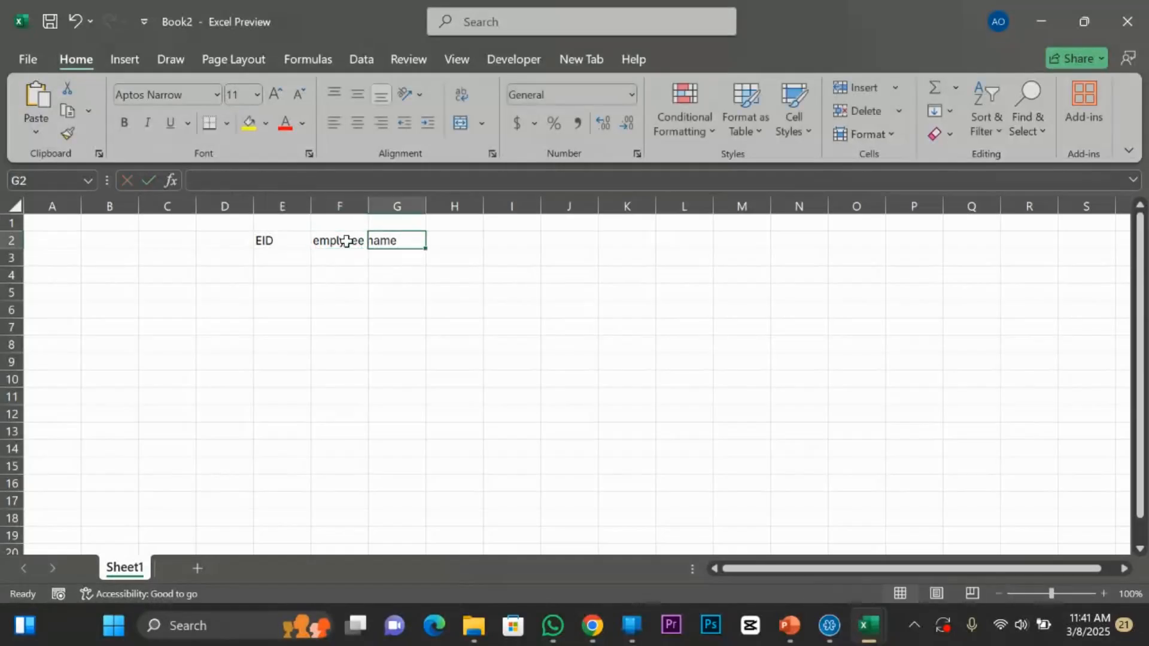
double_click(416, 244)
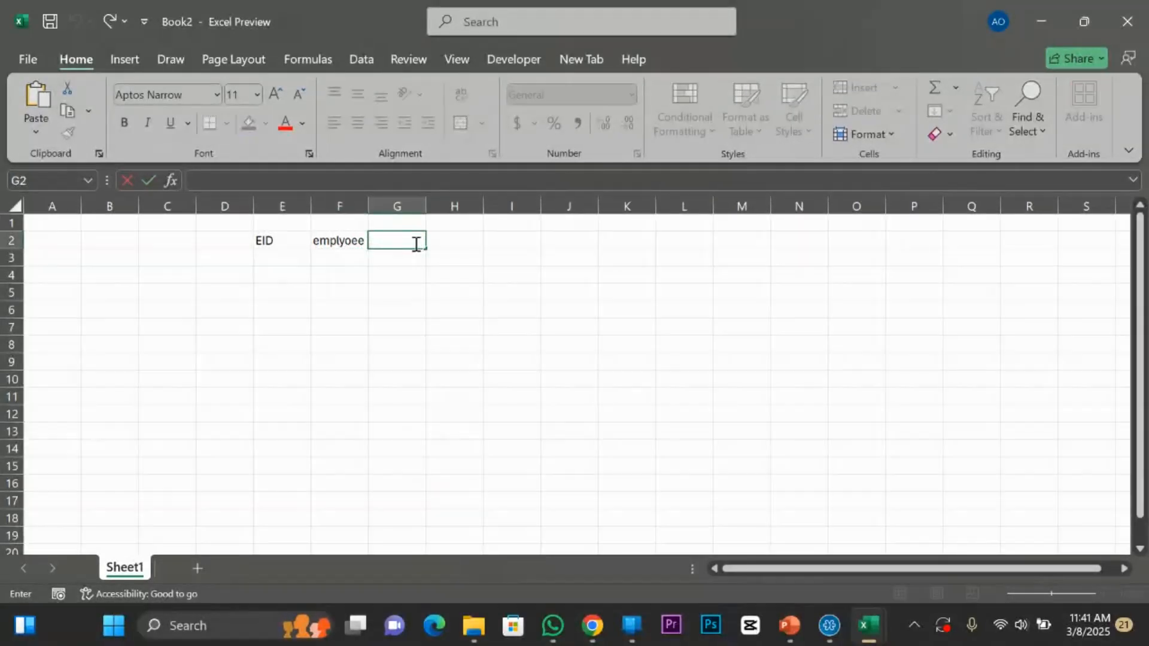
text(e)
key(BackSpace)
text(dept id)
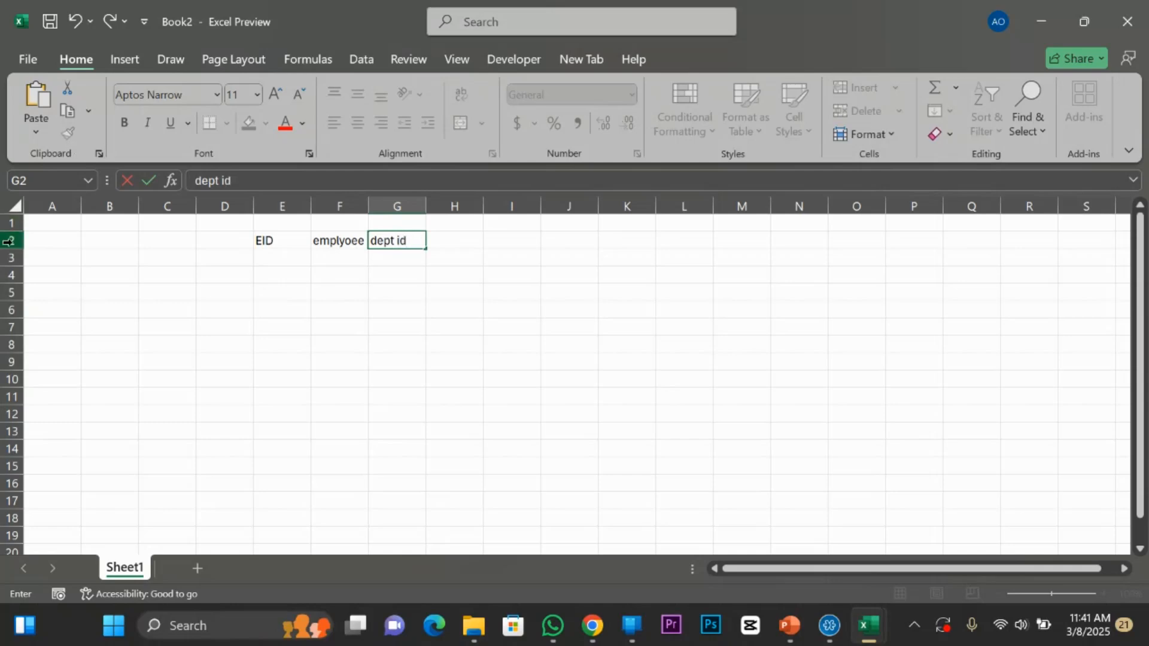
Widen all columns of the sheet evenly and centre every cell's contents horizontally and vertically.
click(16, 207)
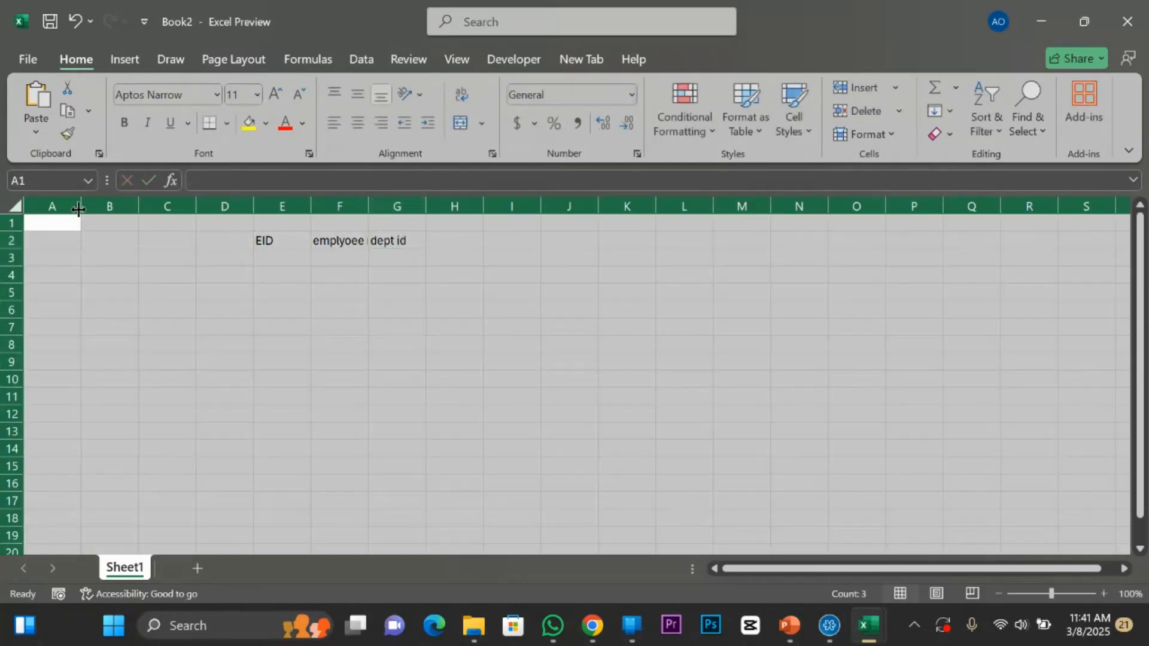
double_click(81, 208)
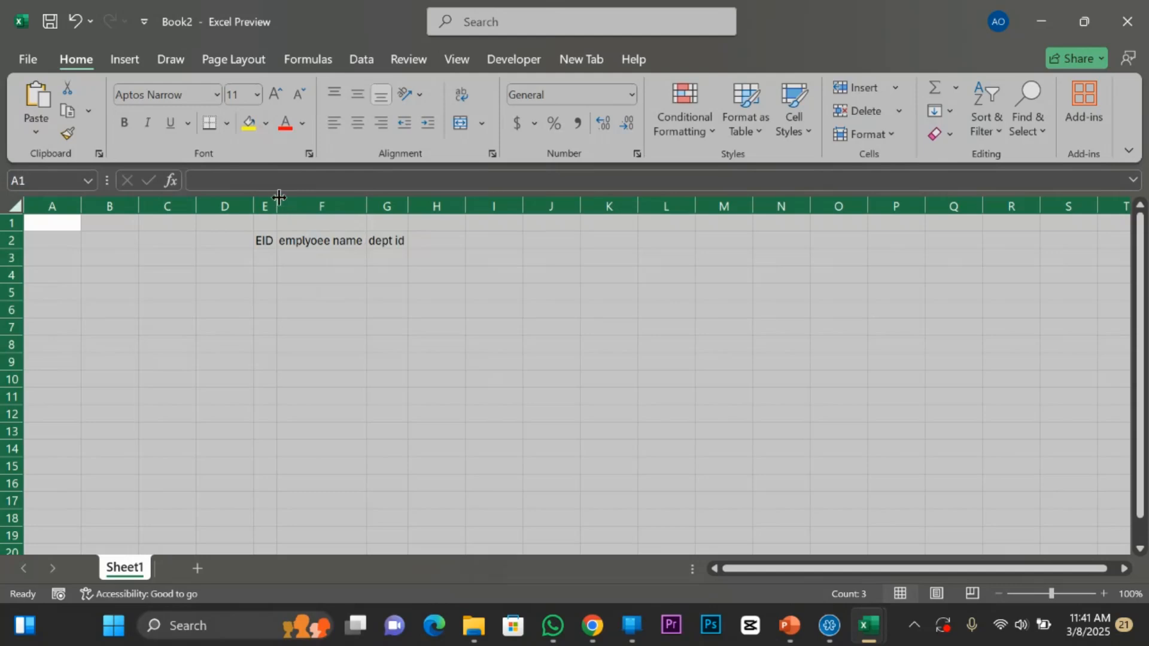
drag(276, 206, 345, 205)
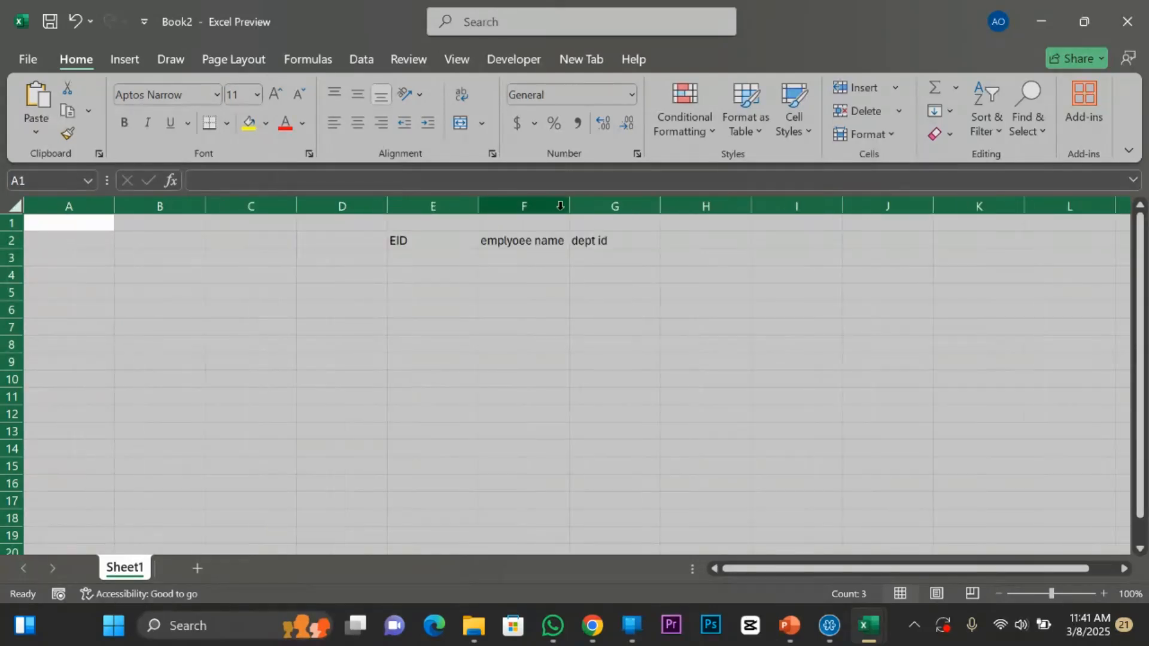
drag(570, 208, 584, 208)
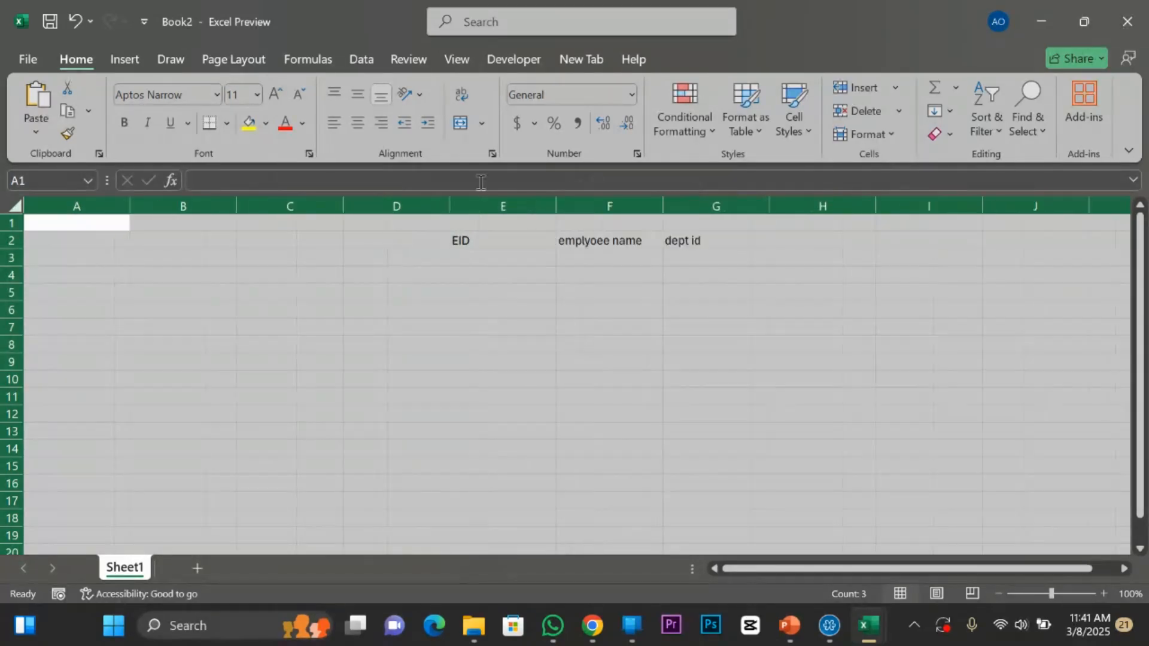
click(356, 94)
click(354, 122)
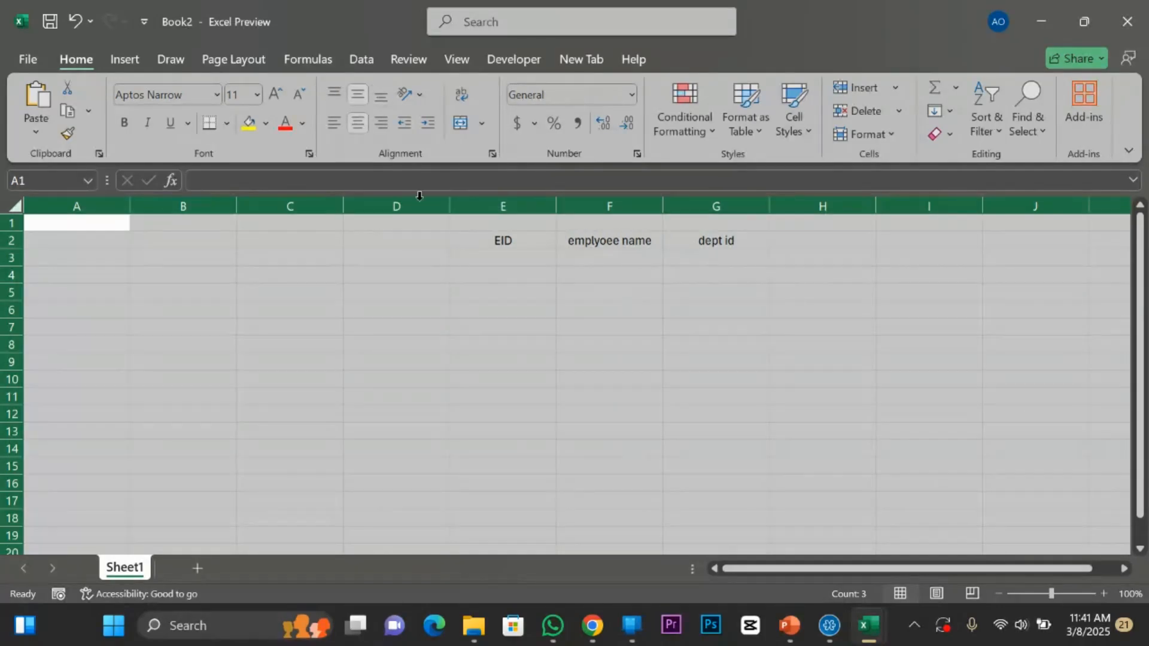
click(415, 247)
Enter EID 101 in E3 and the first employee's name in F3.
double_click(522, 258)
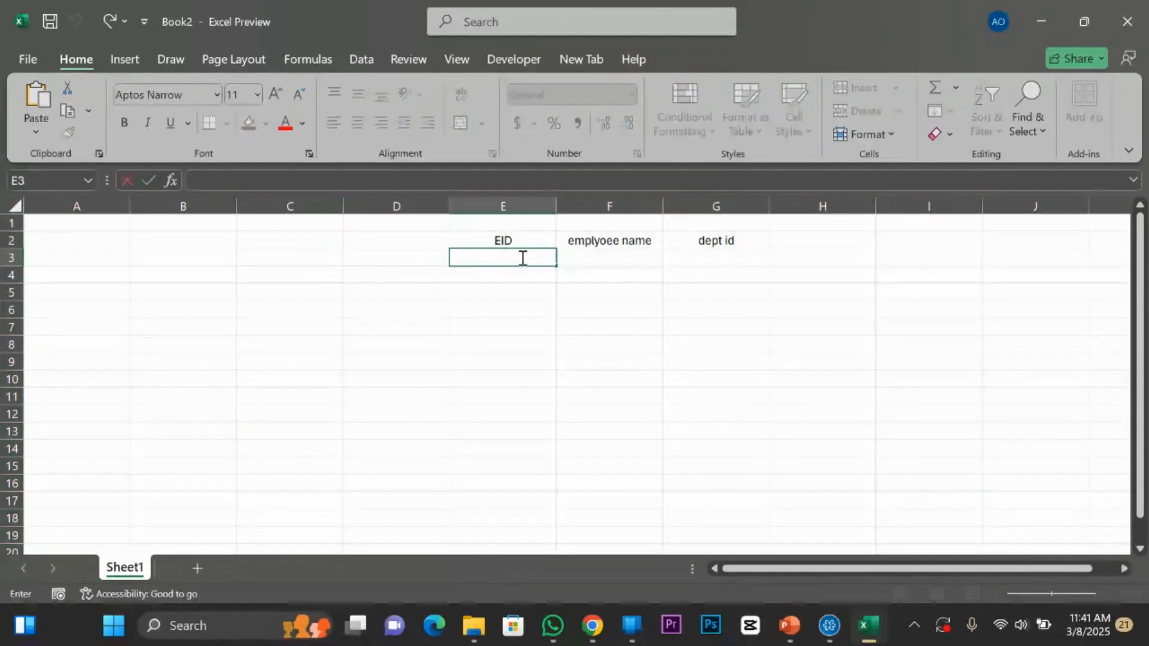
text(101)
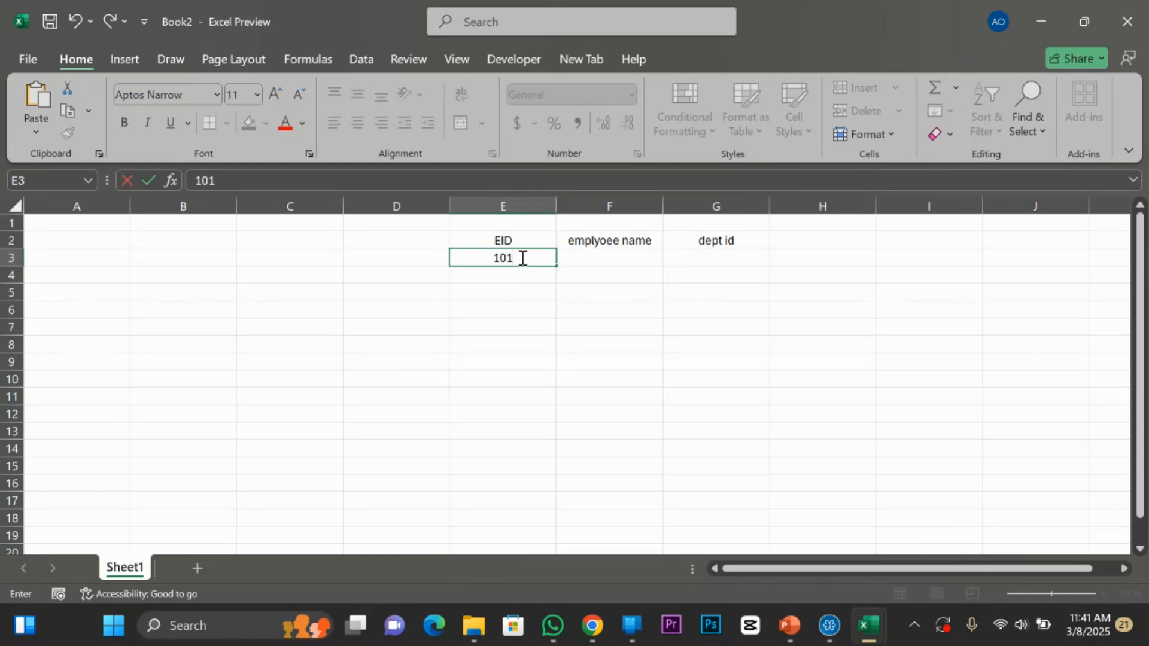
key(Tab)
text(sho)
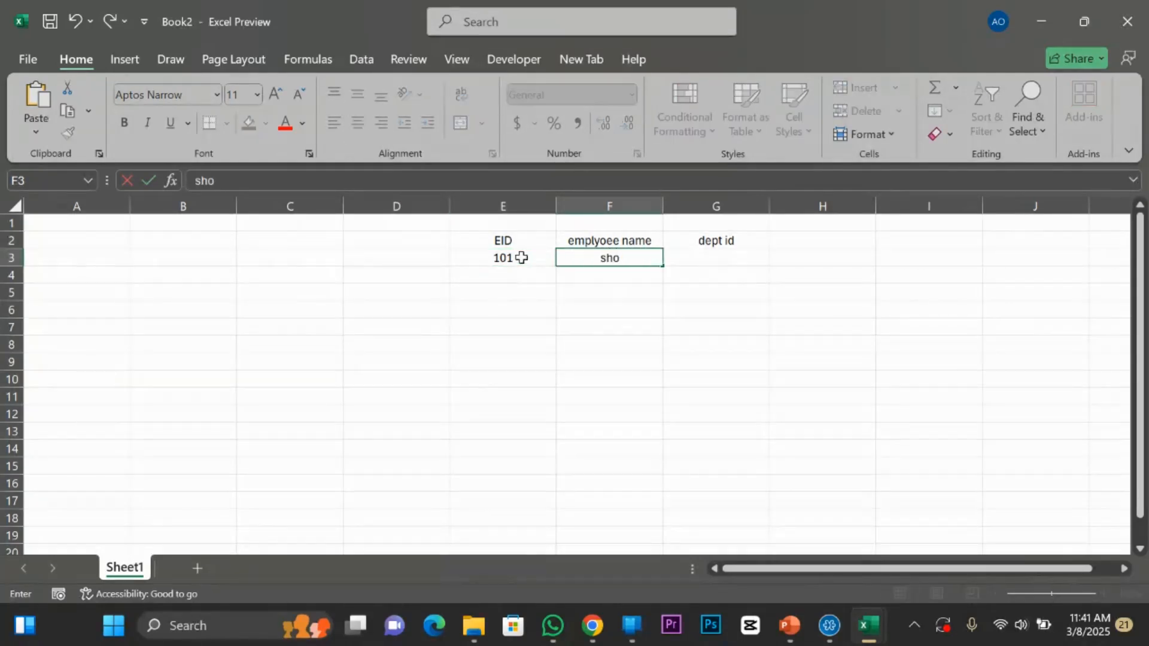
text(la)
key(Tab)
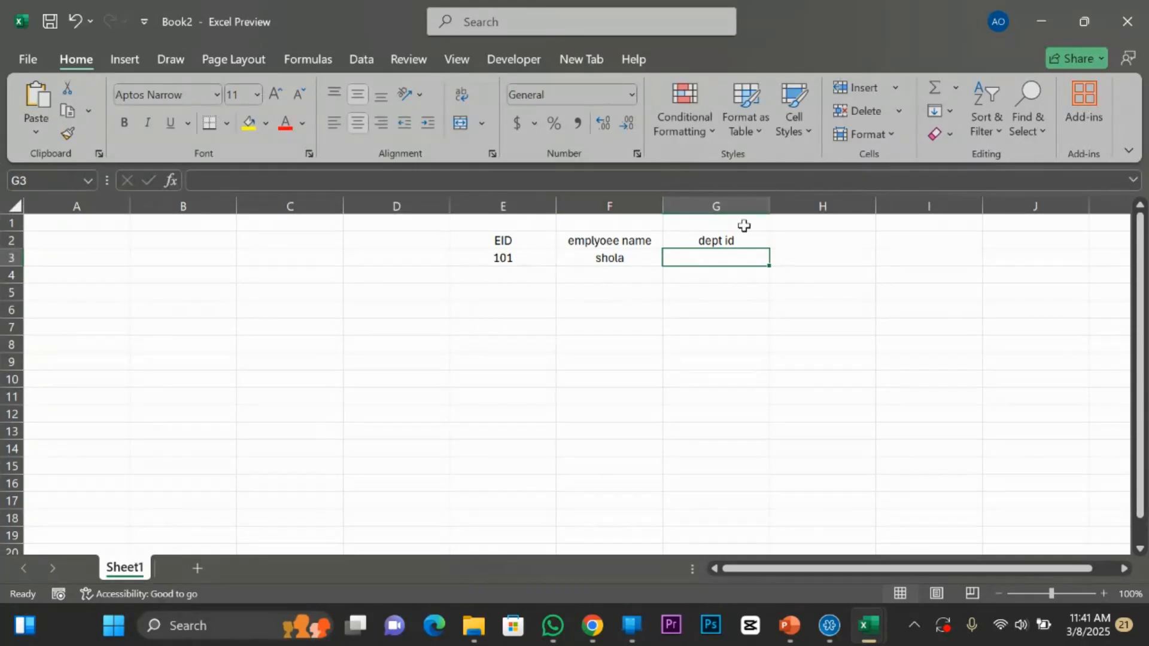
Shorten the header in cell G2 to "dept".
drag(750, 250, 747, 240)
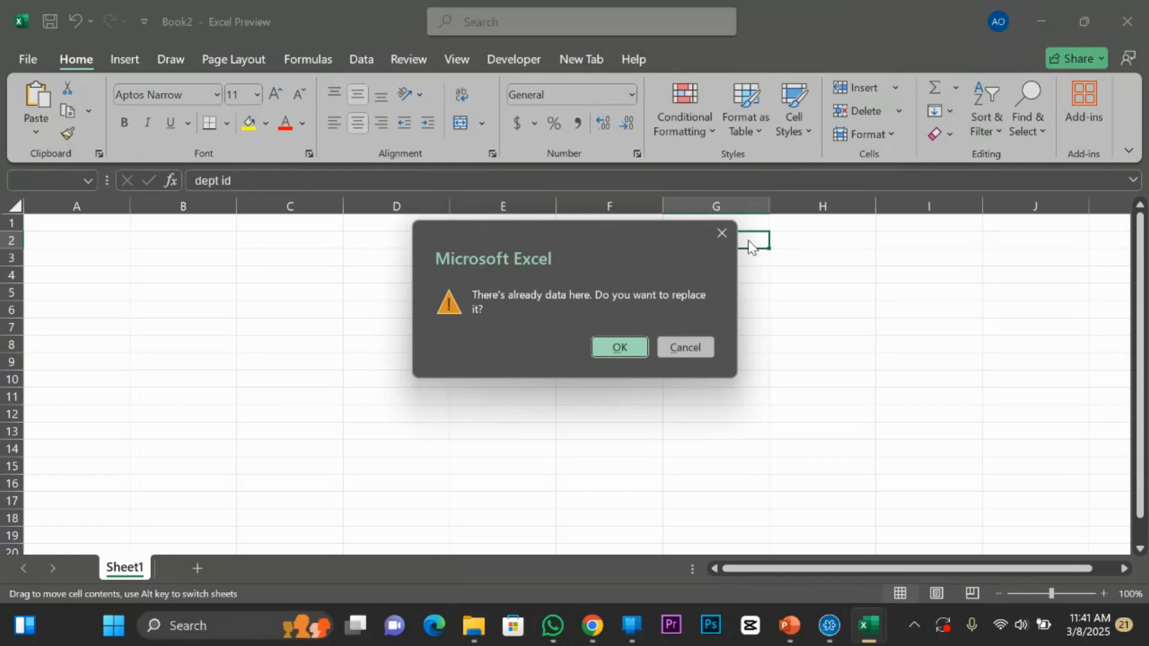
click(689, 344)
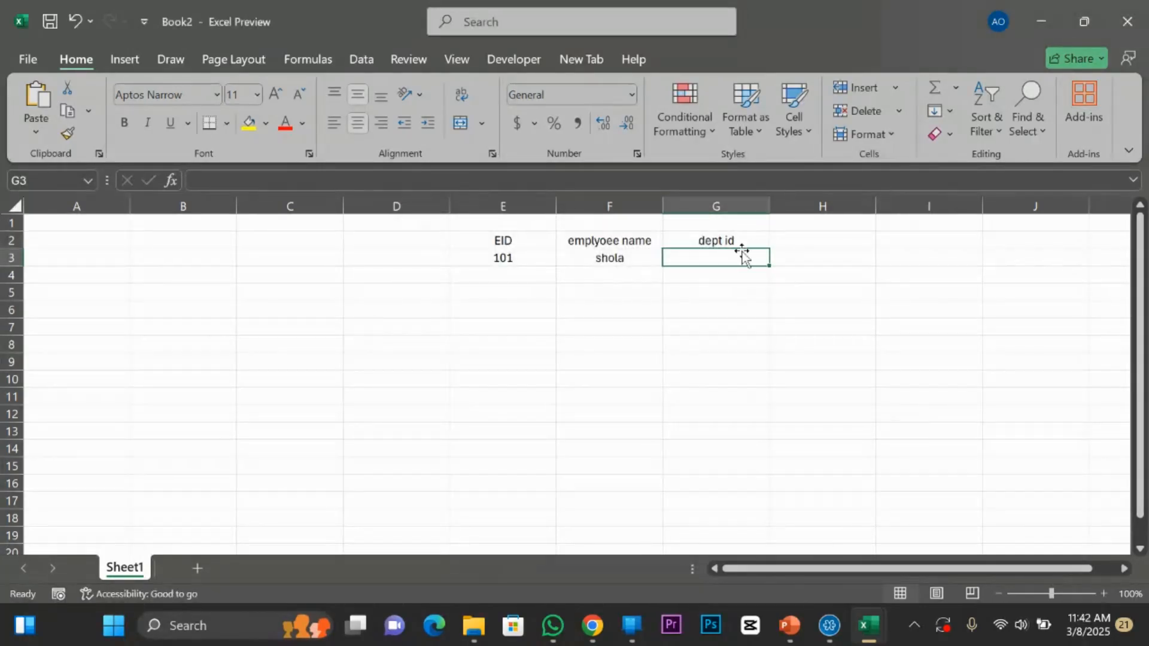
click(745, 240)
key(ctrl+z)
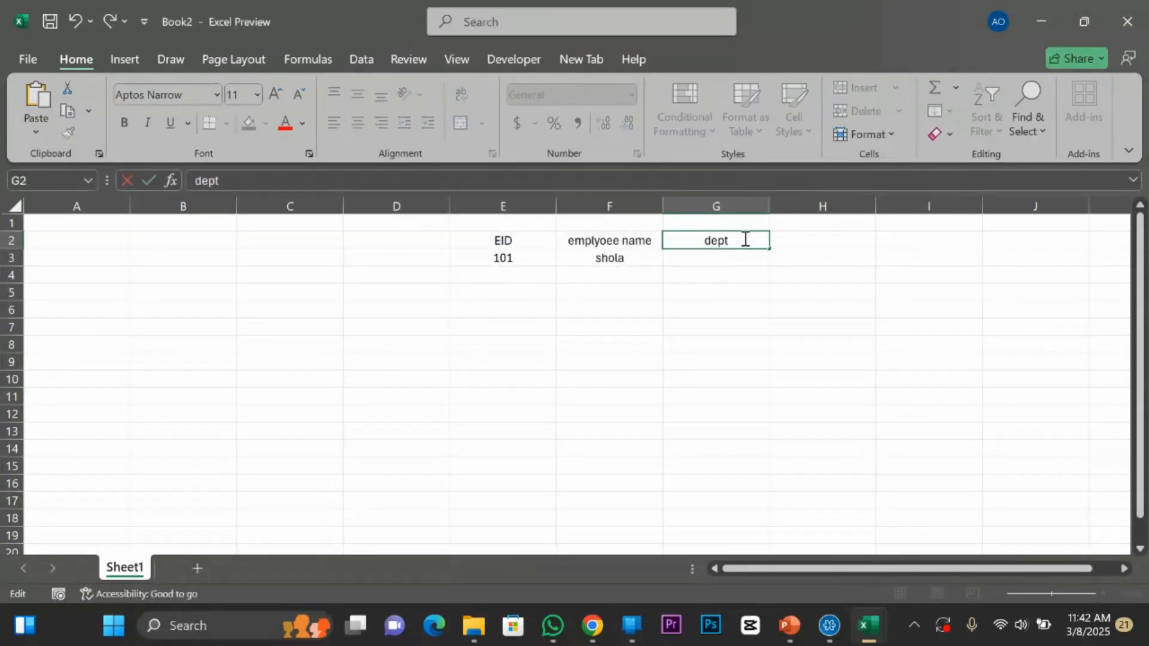
Enter "markerter" as the first employee's department in cell G3.
double_click(698, 255)
text(marke)
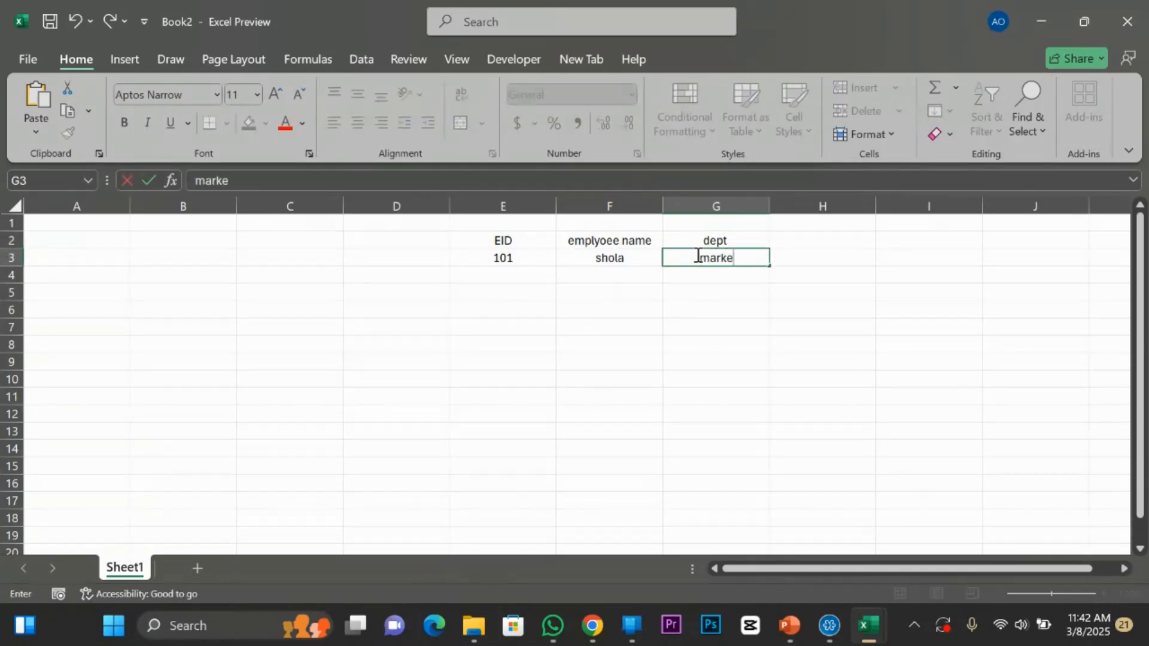
text(rter)
Enter EID 102 in E4 and the second employee's name in F4.
click(512, 275)
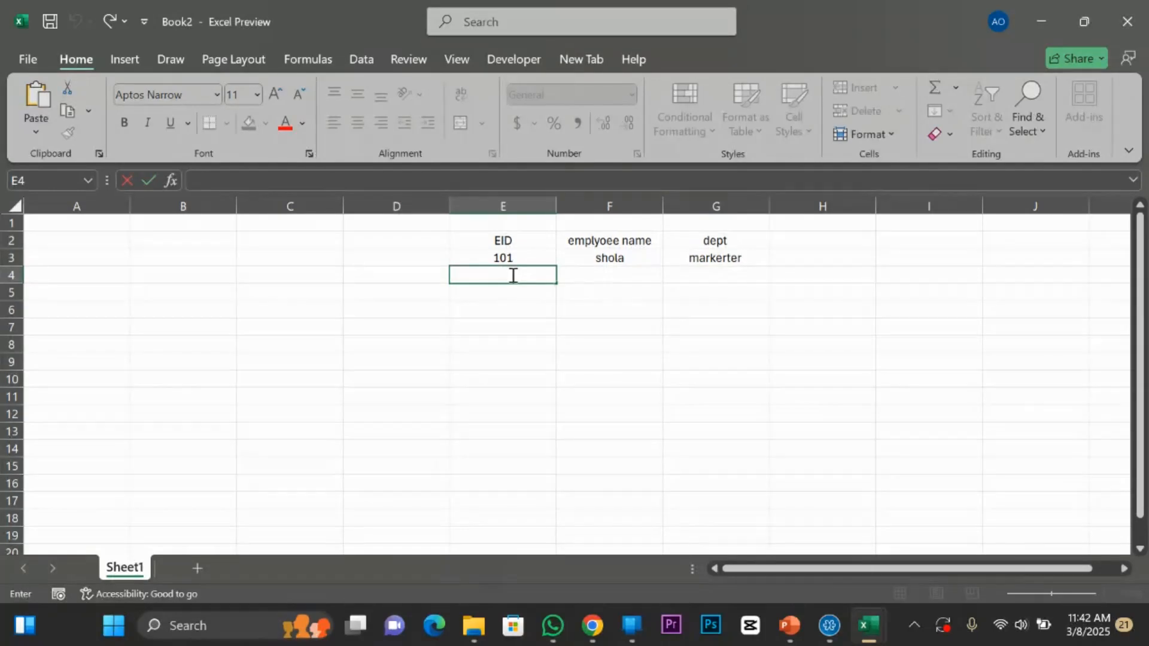
text(101)
key(BackSpace)
text(2)
double_click(584, 273)
text(s)
key(BackSpace)
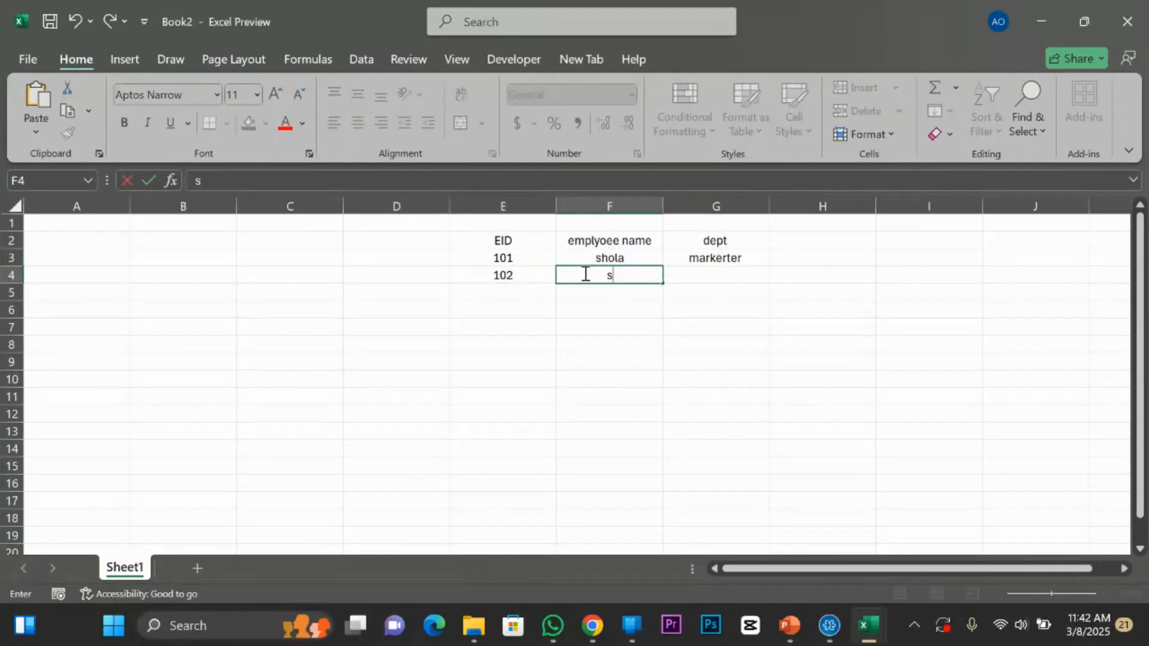
text(dayo)
click(605, 275)
key(BackSpace)
Enter "IT" as the second employee's department in cell G4.
click(709, 275)
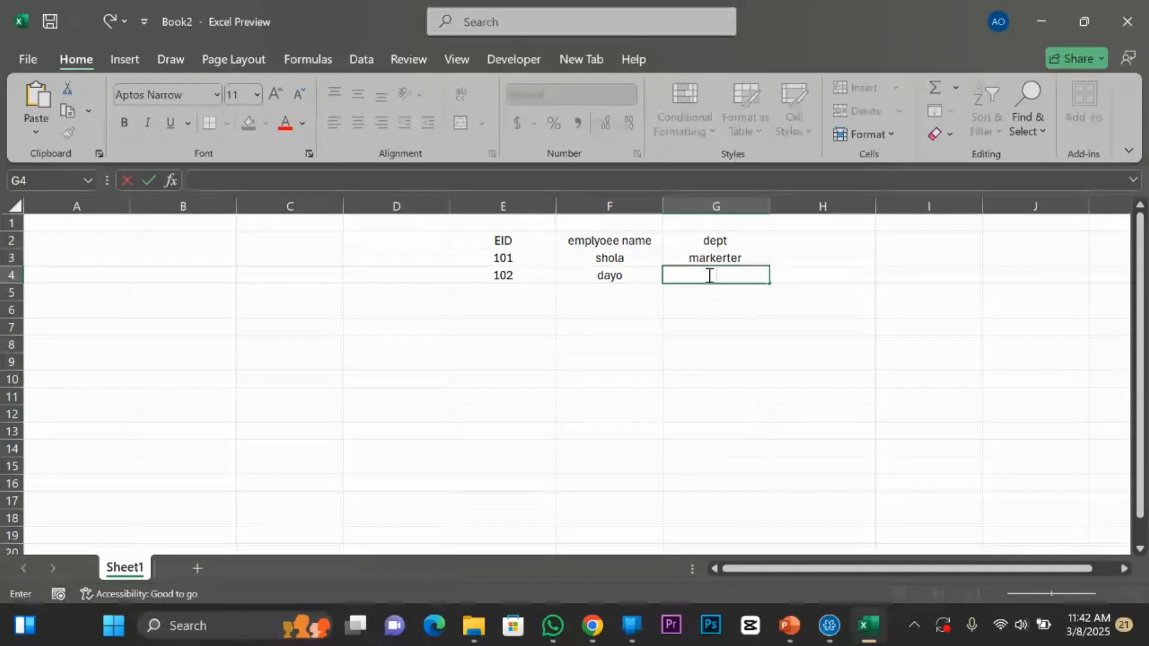
text(IT)
key(Return)
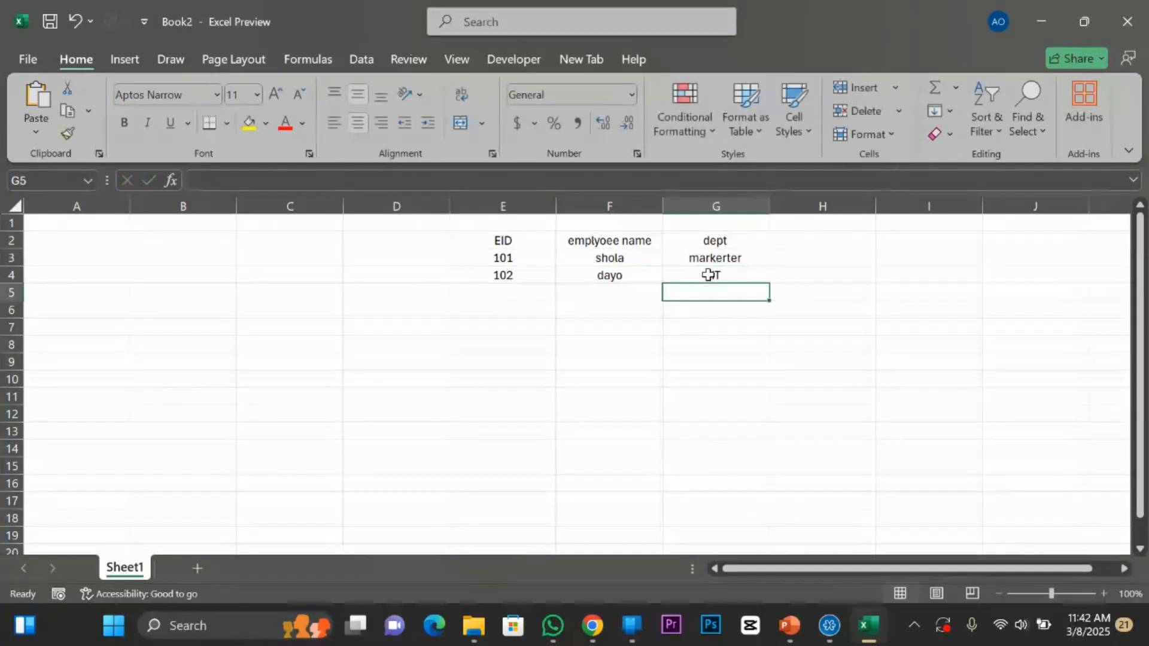
key(Left)
key(Left)
key(Left)
key(Right)
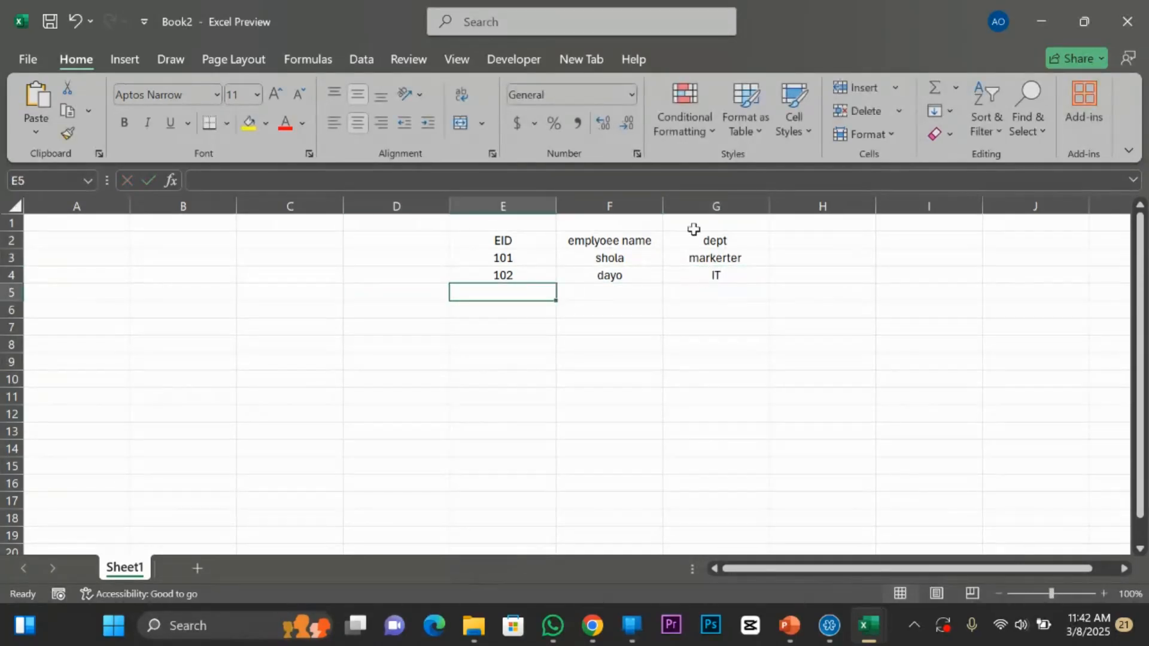
Fill row 5 with EID 103, the third employee's name, and the department "data analyst".
text(103)
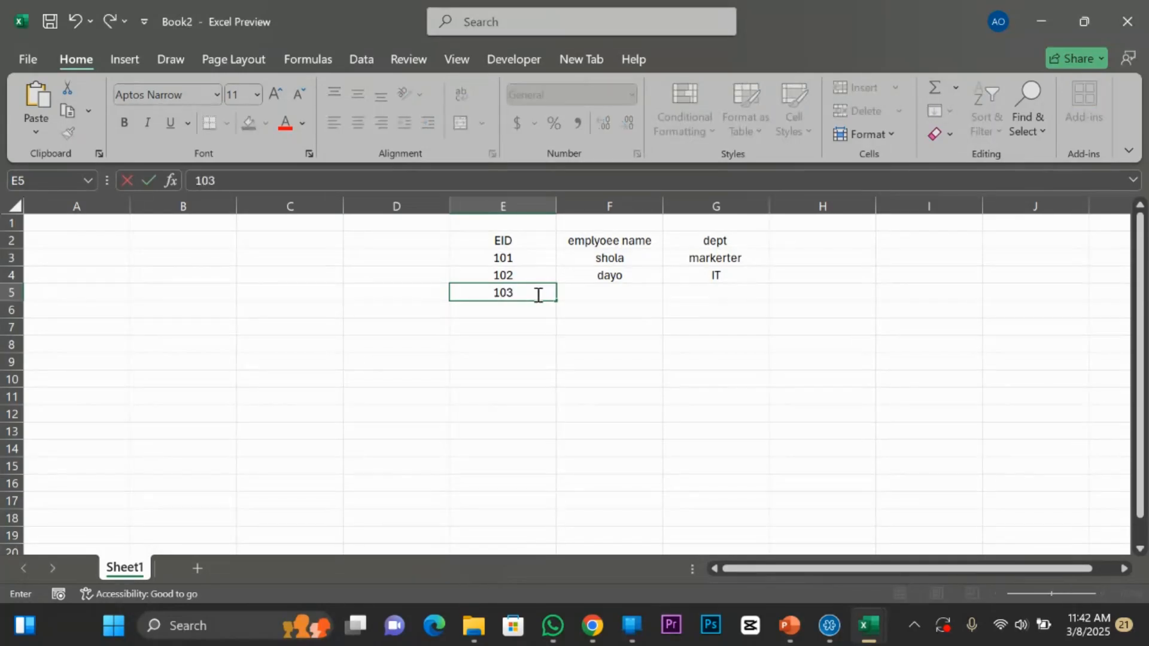
double_click(600, 294)
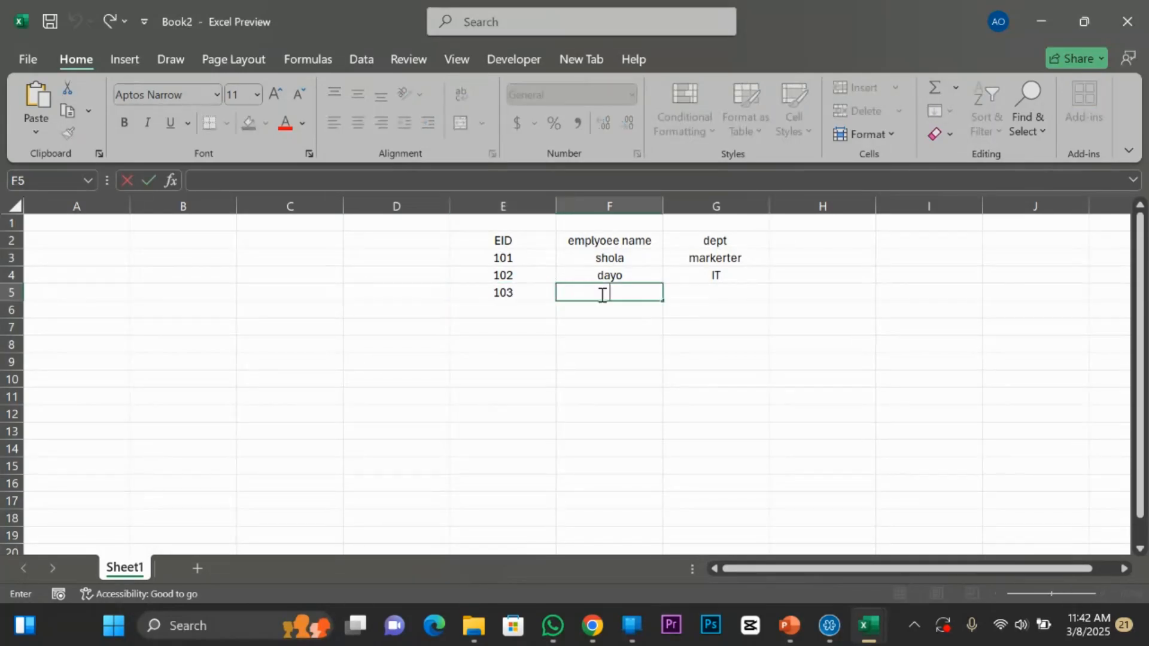
text(patrick)
double_click(709, 292)
text(da)
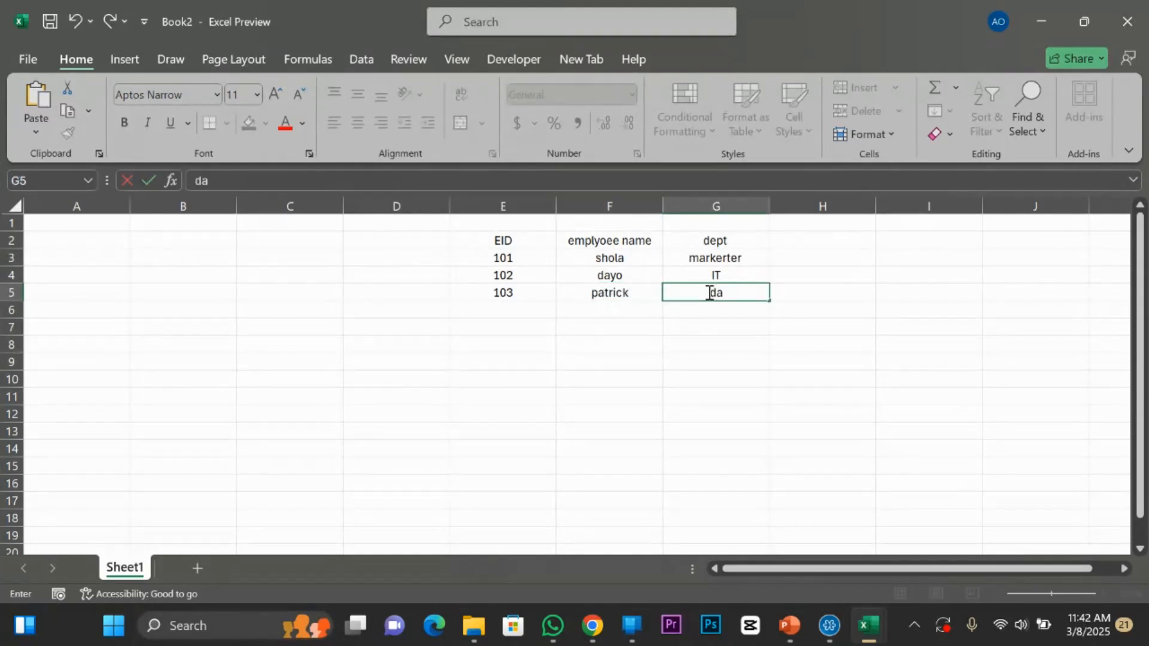
text(ta analyst)
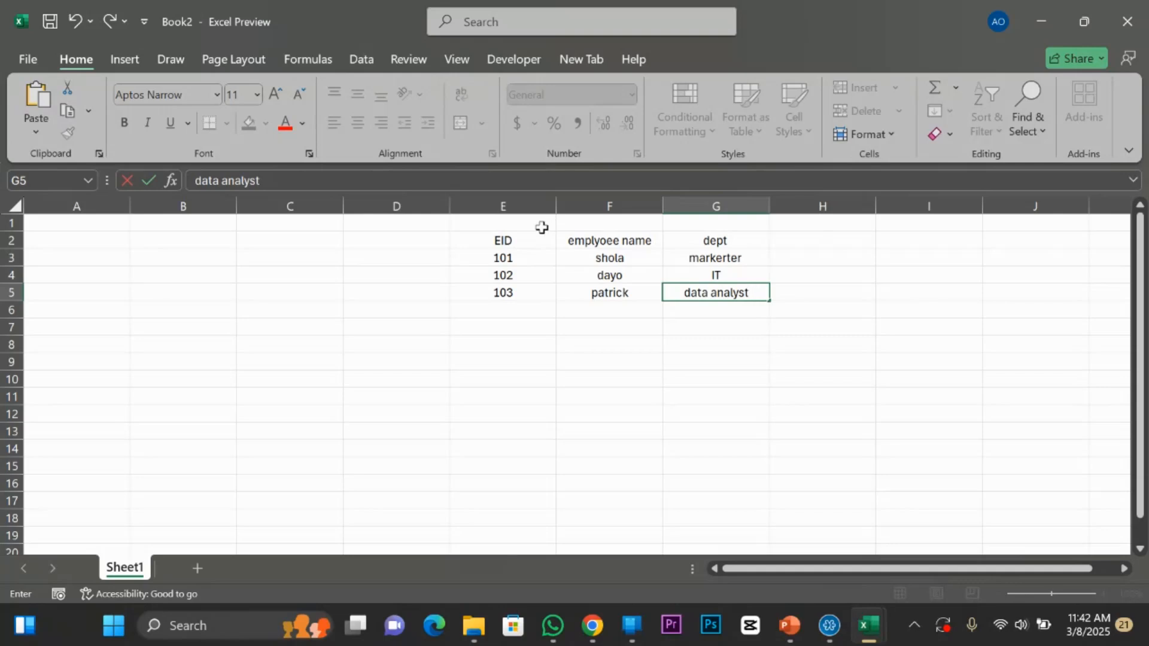
Merge and center cells E1:G1 and enter the title "Table 1".
drag(534, 226, 736, 219)
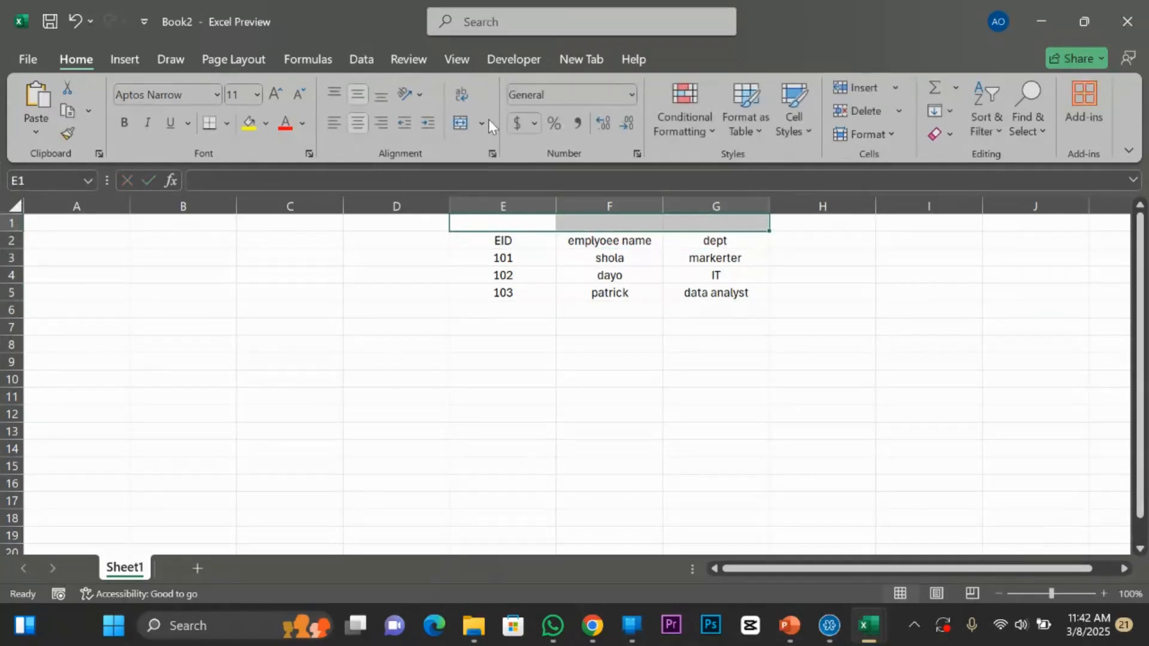
click(470, 121)
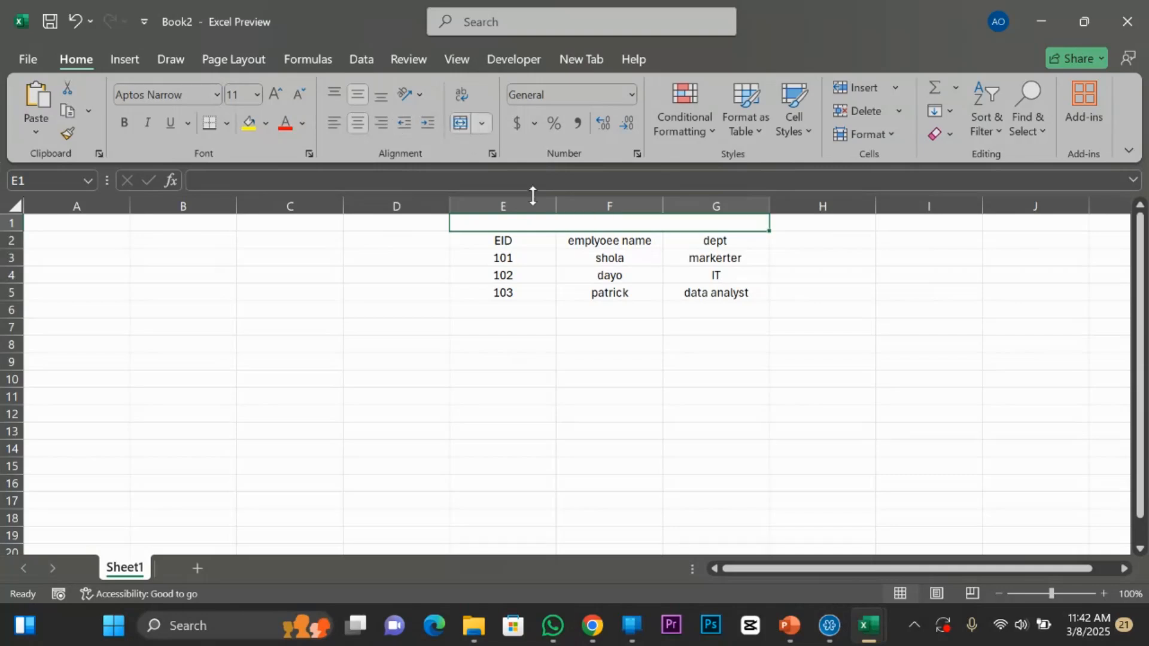
double_click(564, 221)
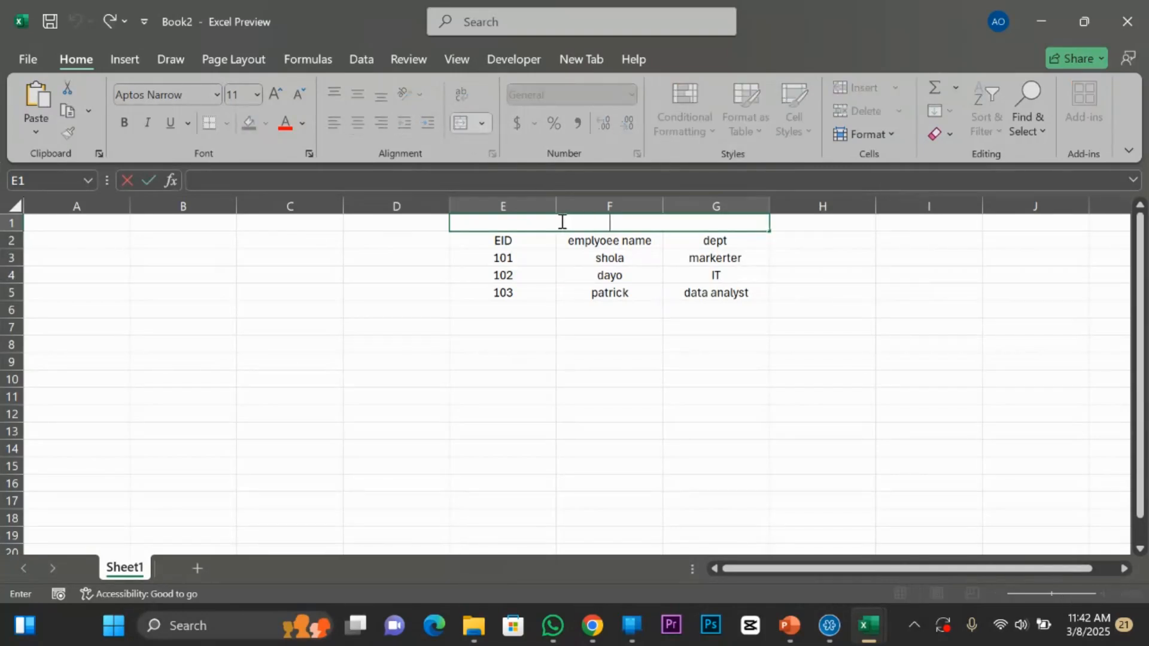
text(Table 1)
Merge and center cells E8:G8 and enter the title "Table 2".
click(469, 344)
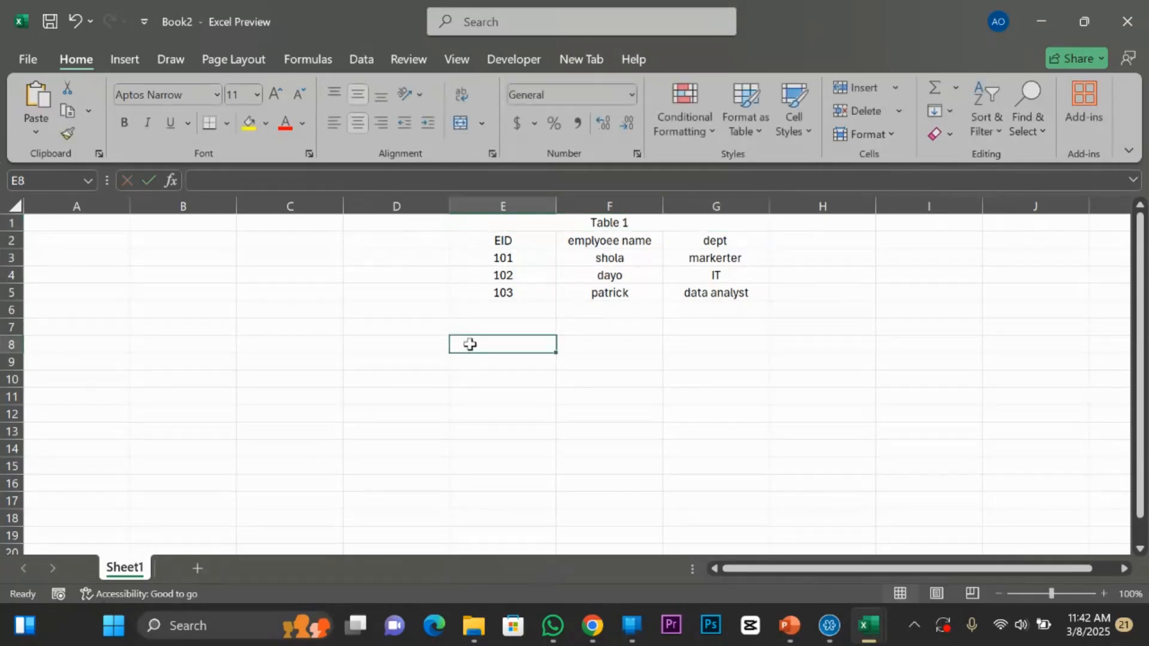
drag(469, 344, 720, 348)
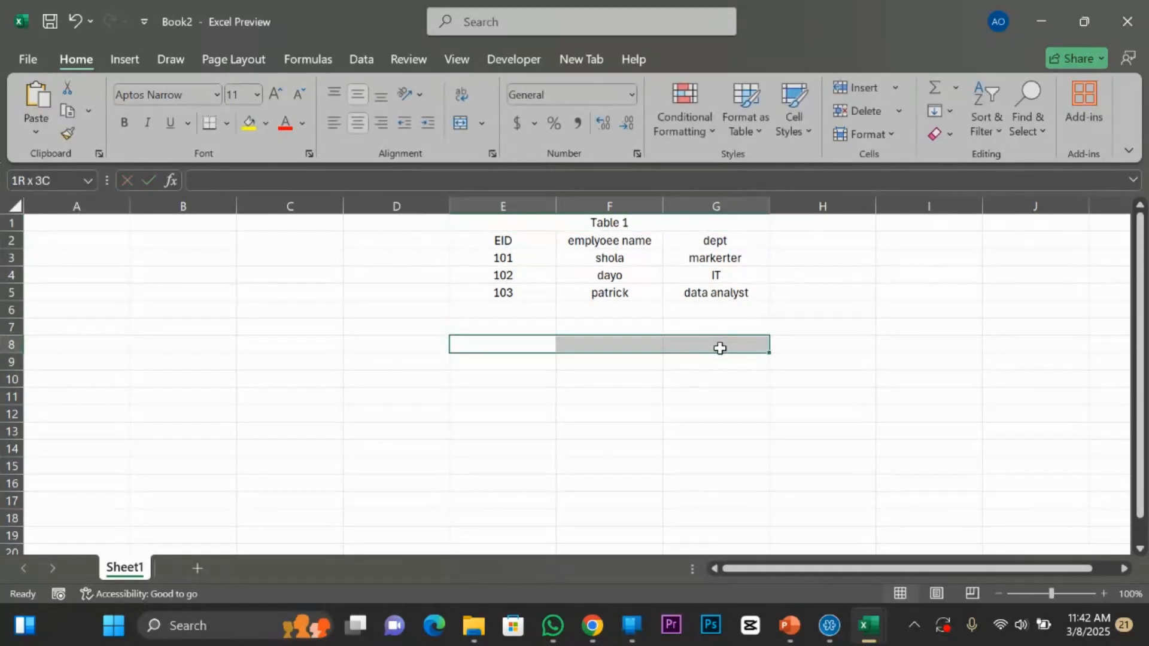
click(452, 119)
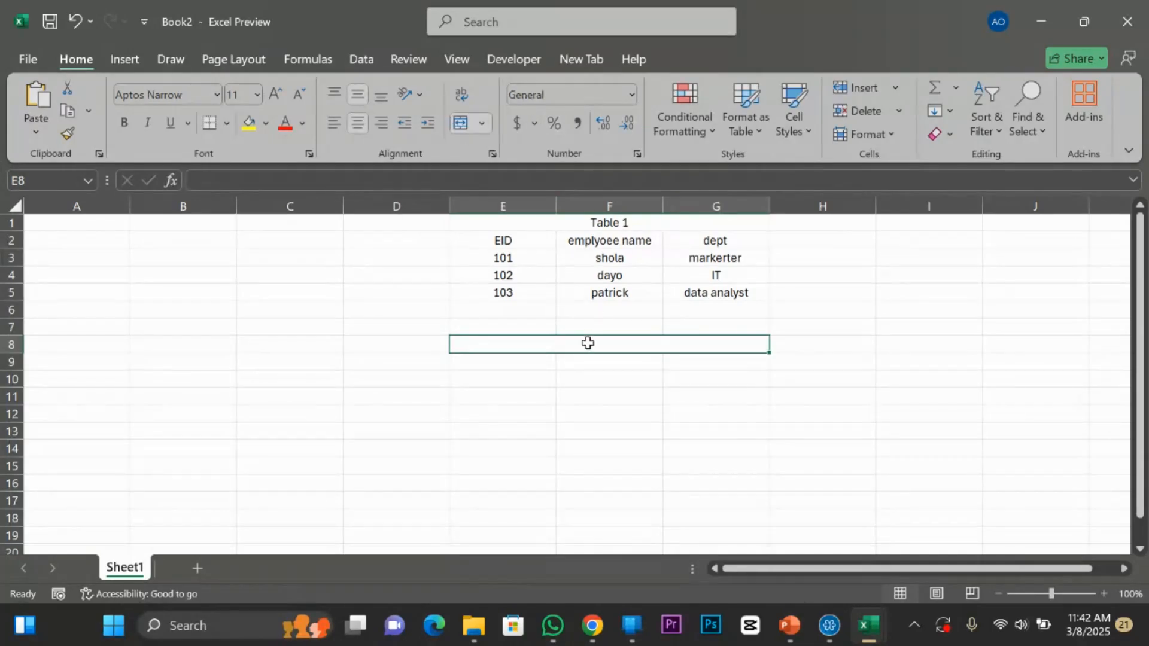
double_click(587, 343)
text(Table)
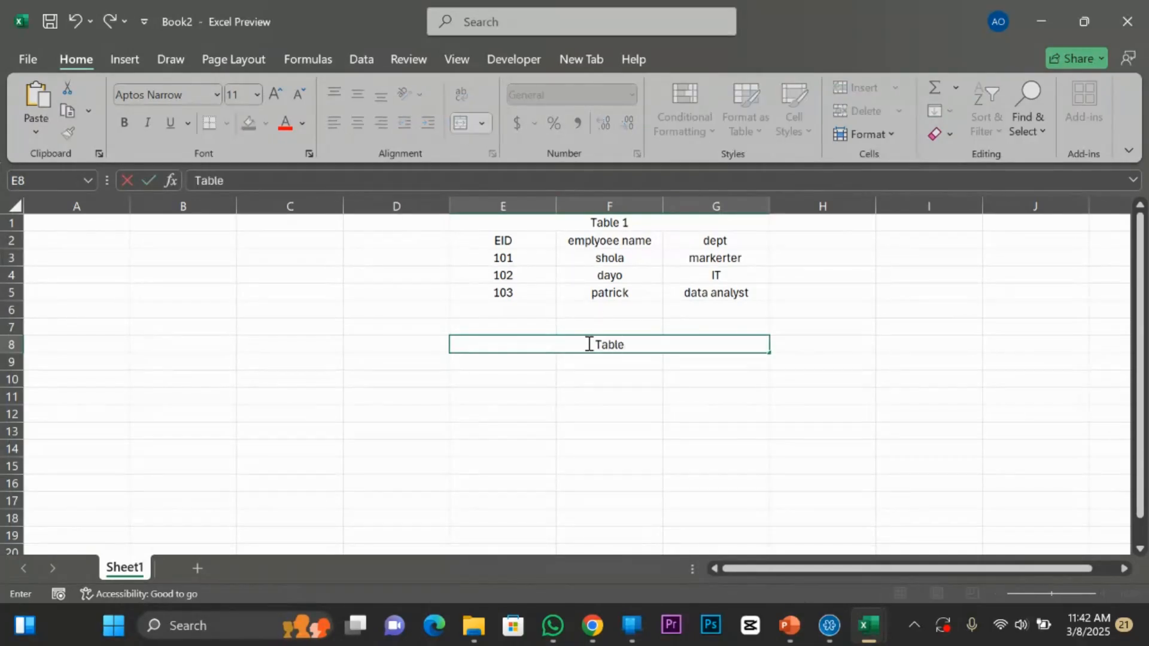
text( 2)
Enter the Table 2 headers "Dept ID" in E9 and "dept name" in F9.
double_click(494, 366)
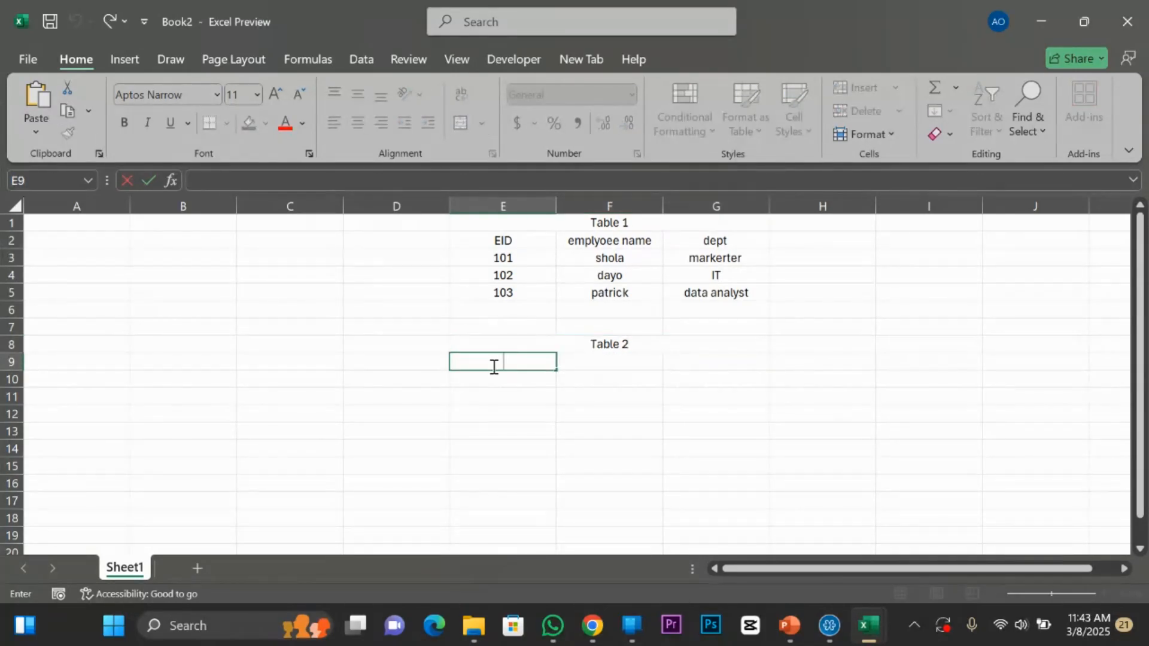
text(Dept ID)
click(600, 365)
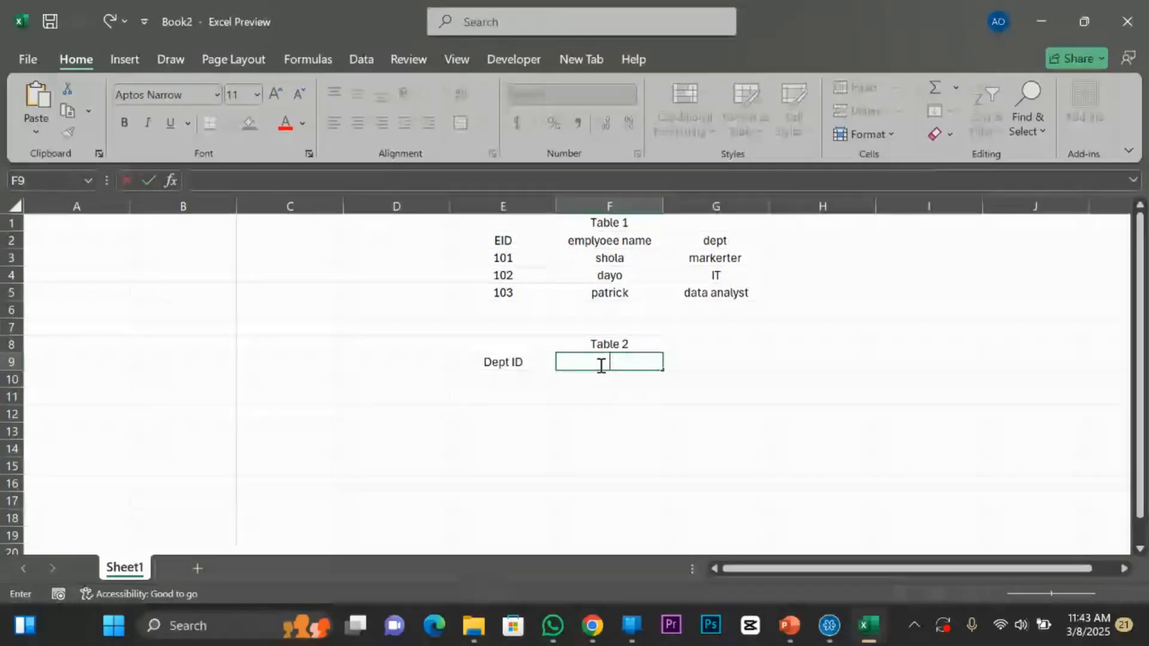
text(dept)
click(631, 362)
text(anem)
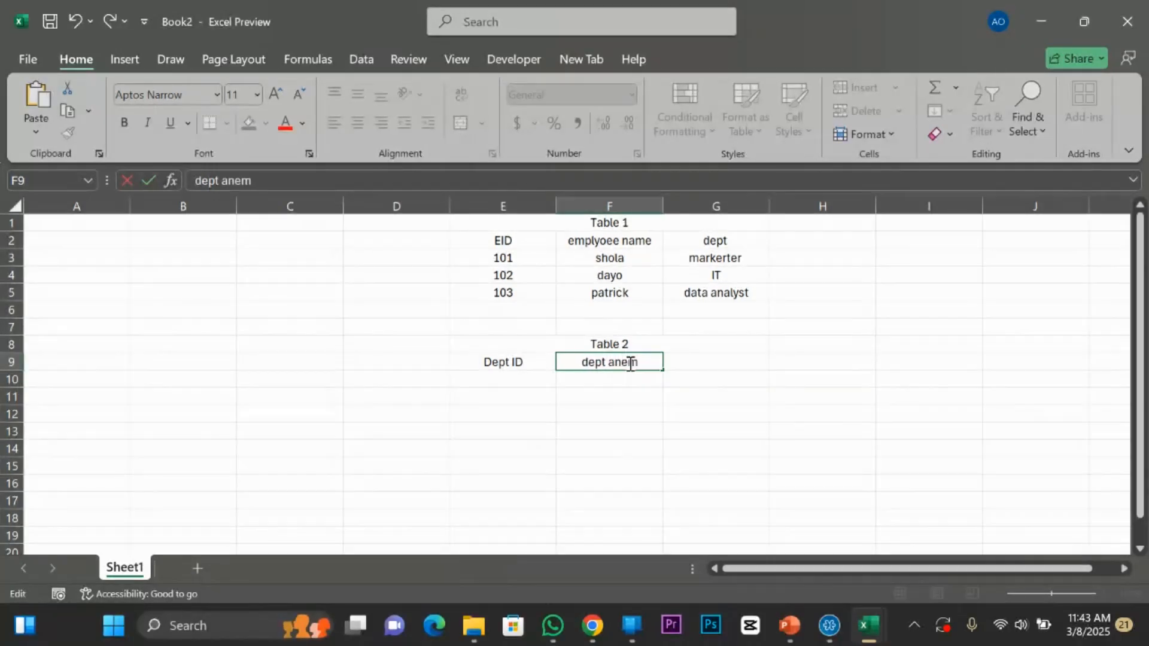
key(BackSpace)
key(BackSpace)
key(BackSpace)
key(BackSpace)
text(name)
Extend the department header of Table 1 in cell G2 to "dept name".
double_click(747, 242)
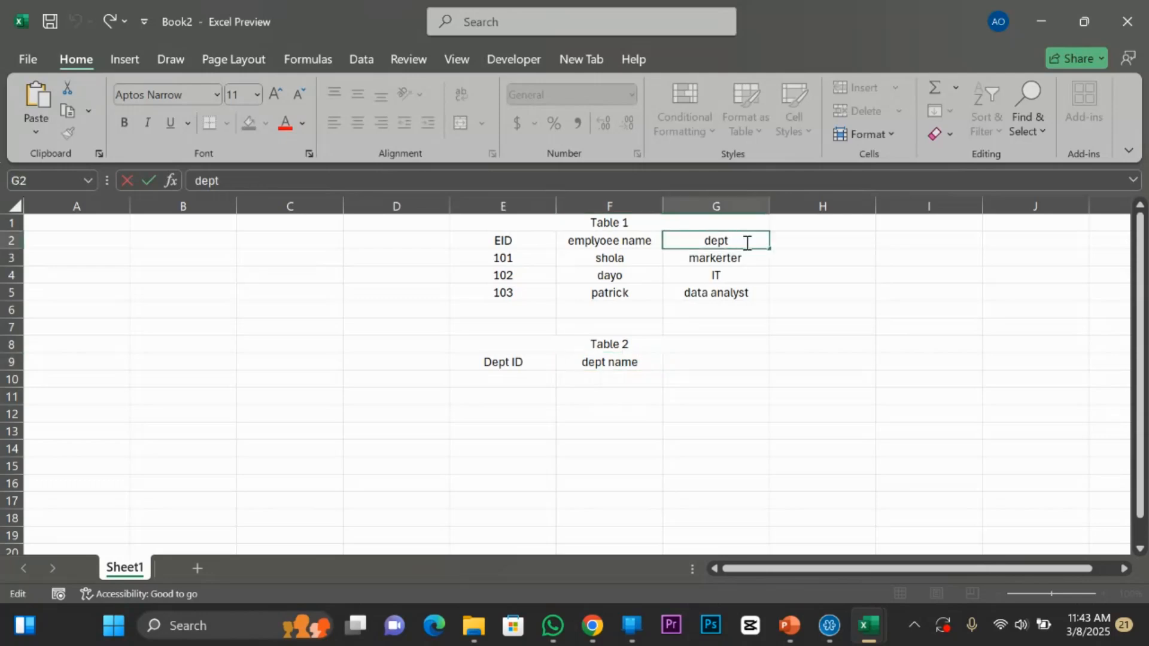
text(name)
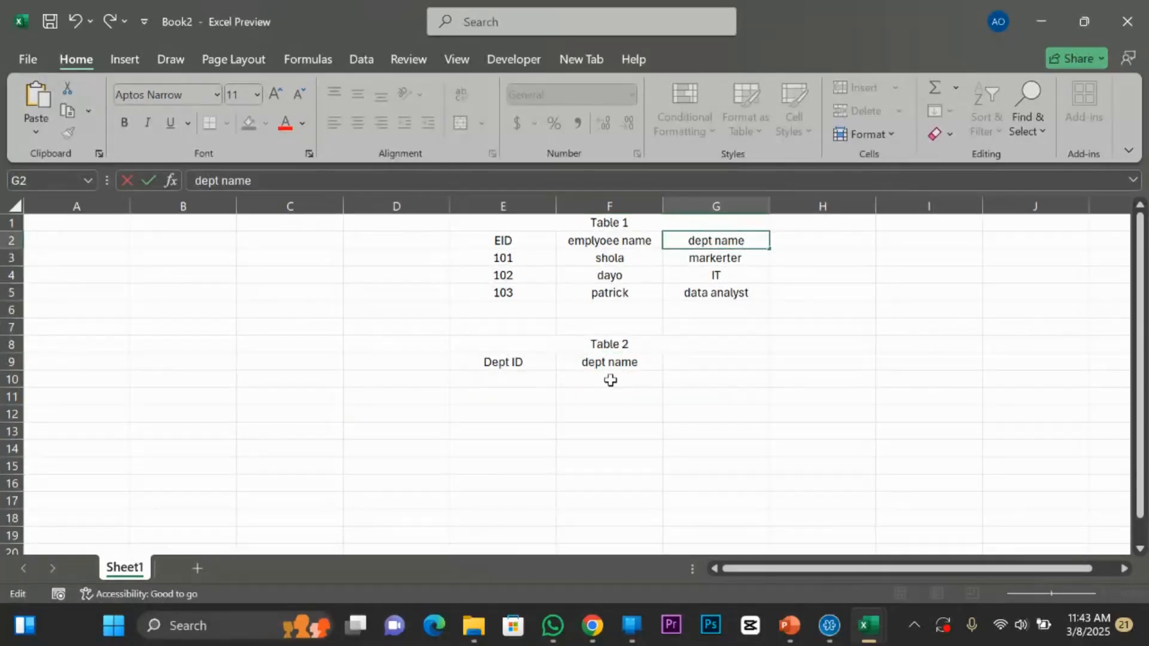
click(609, 380)
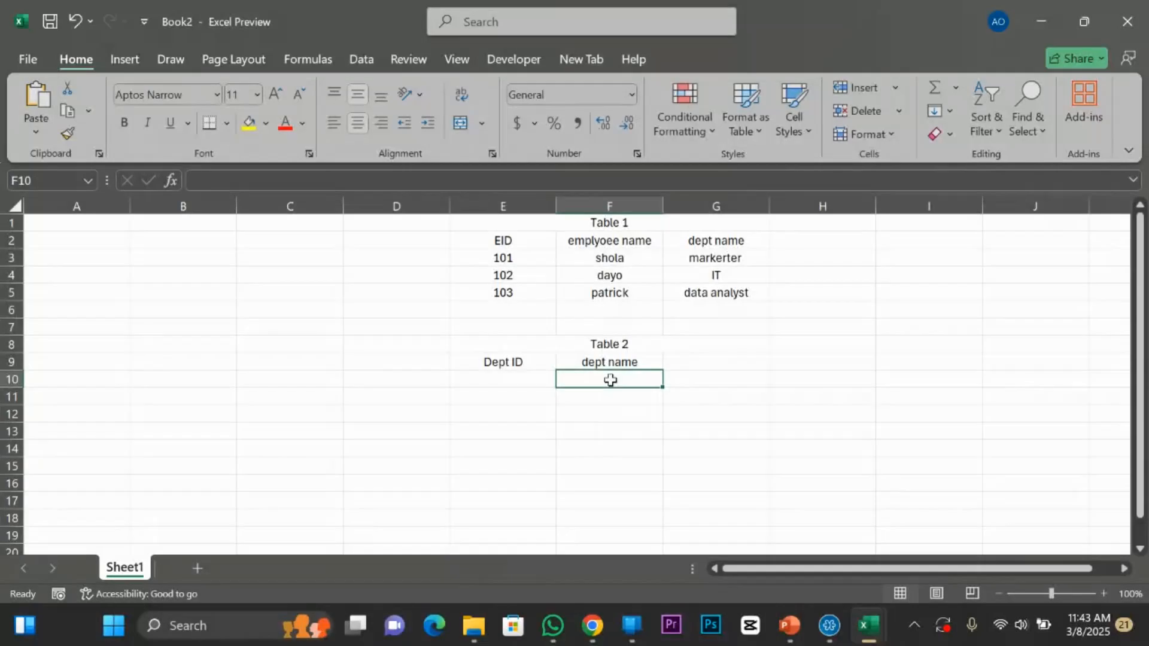
Enter "d1" as the first department ID of Table 2 in cell E10.
click(506, 381)
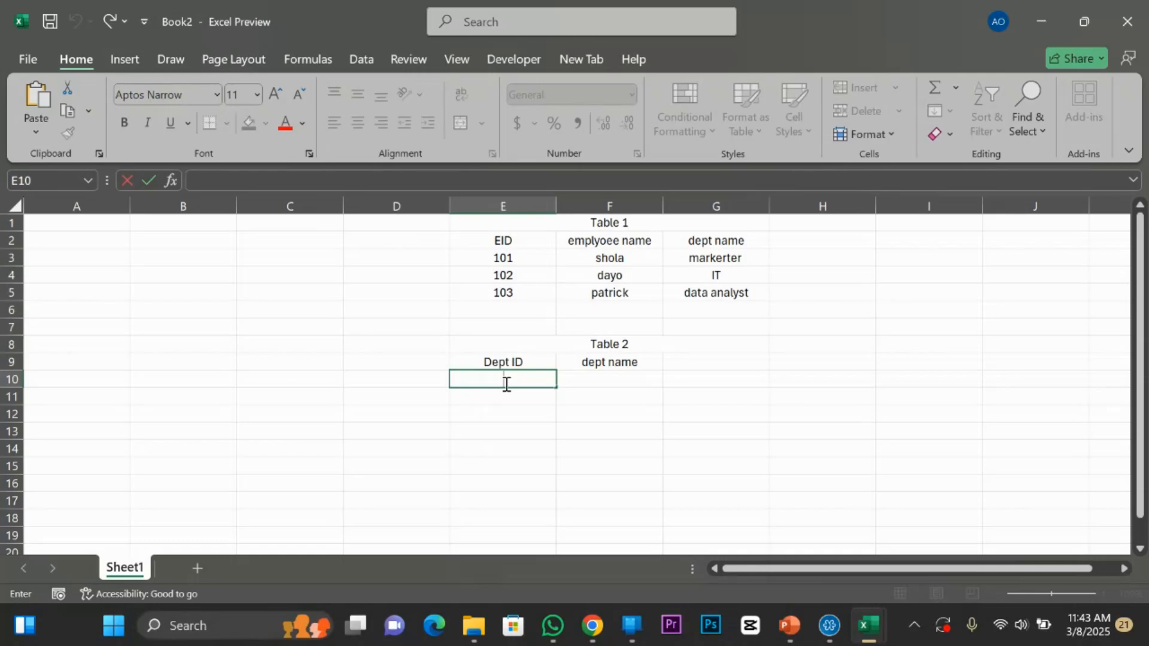
text(d1)
double_click(616, 380)
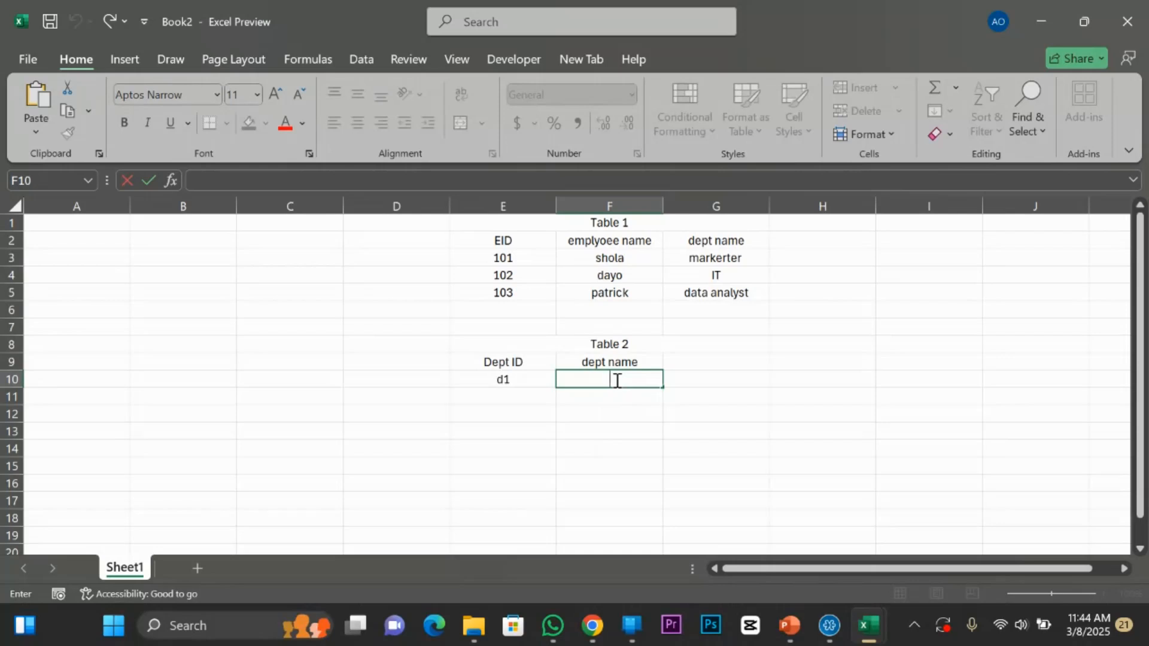
Replace the first two employees' departments in Table 1 with "d1" in G3 and "d2" in G4.
double_click(722, 255)
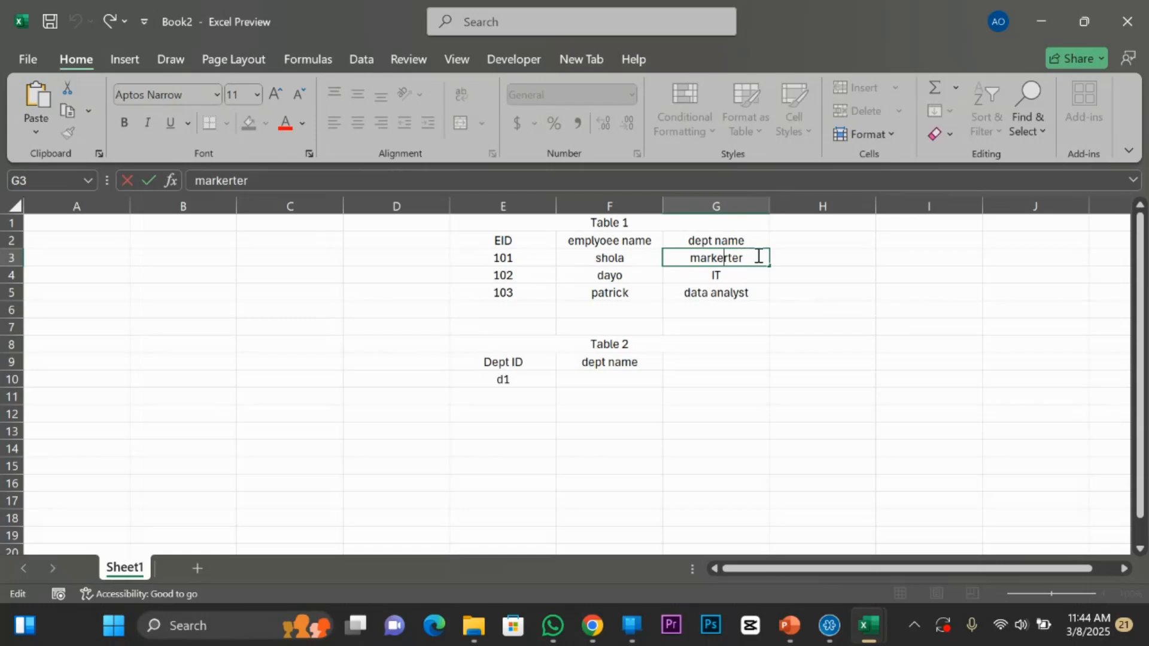
drag(761, 257, 677, 268)
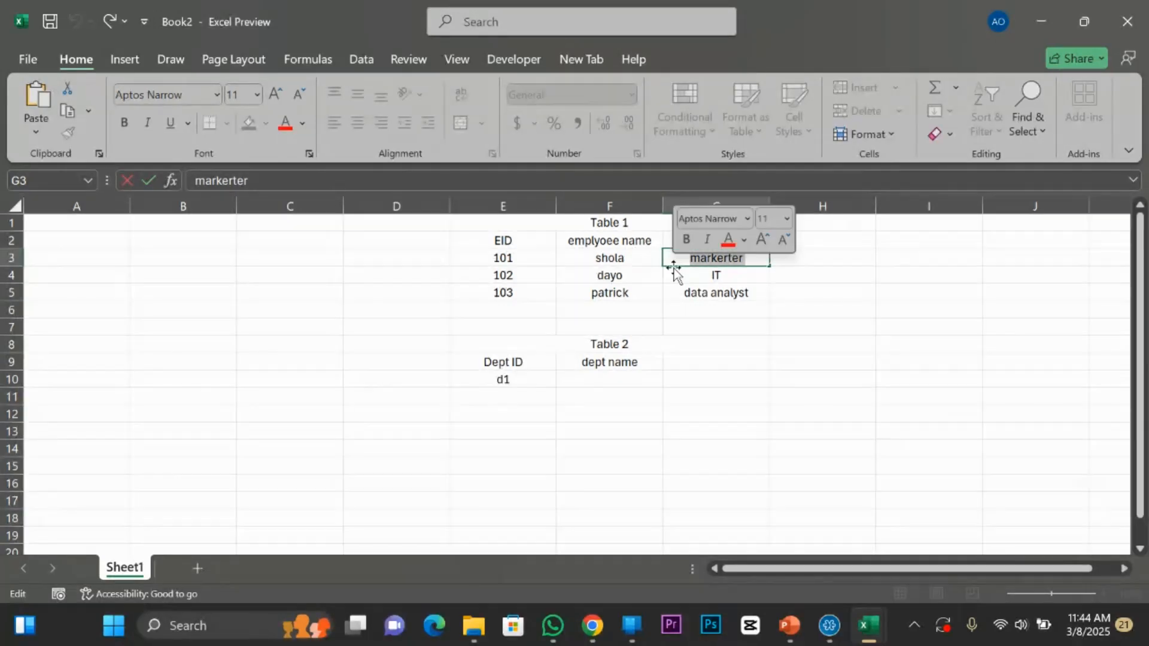
text(d1)
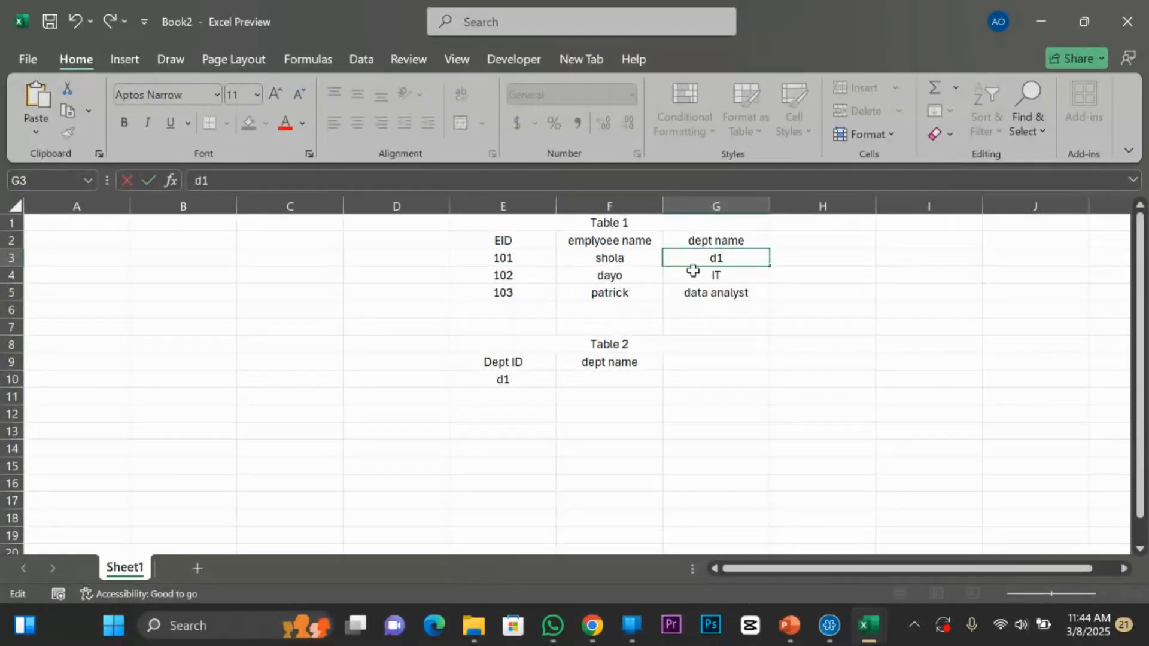
click(731, 275)
key(BackSpace)
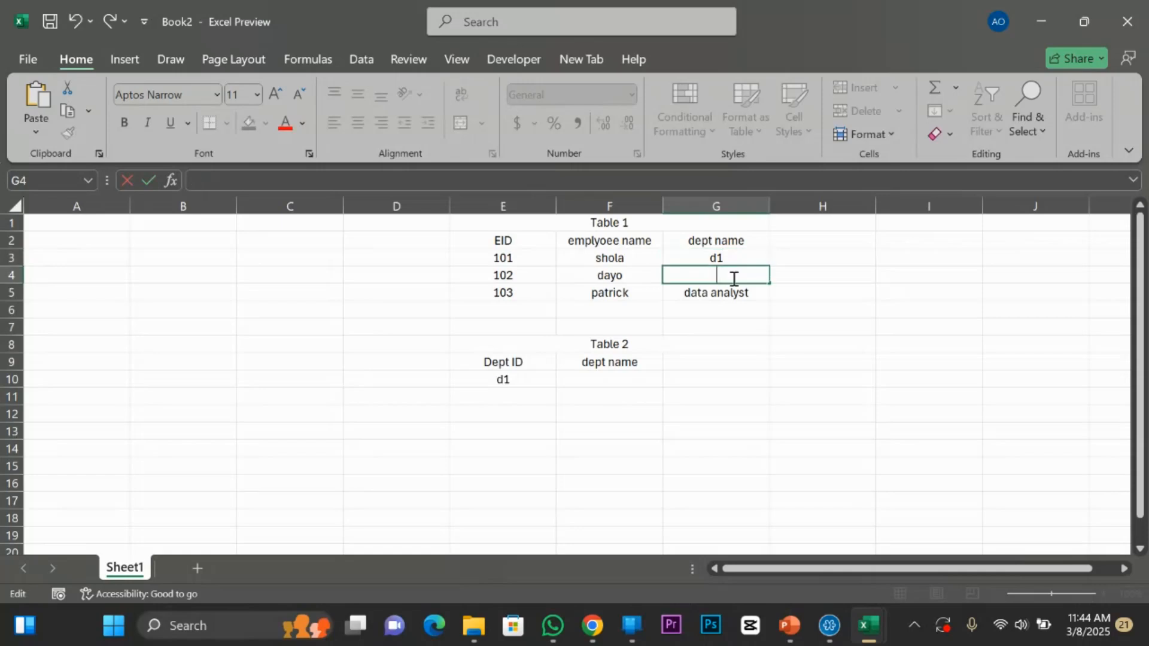
text(d2)
Replace the third employee's department in cell G5 with "d3".
key(BackSpace)
key(BackSpace)
key(BackSpace)
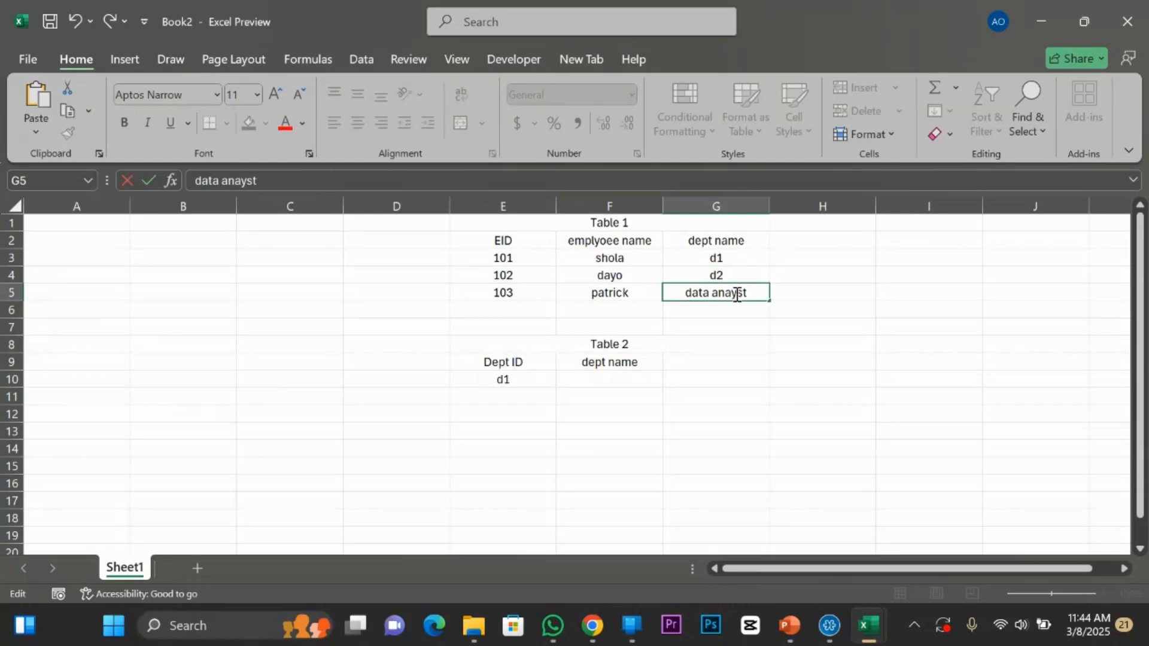
key(BackSpace)
key(BackSpace)
key(BackSpace)
key(BackSpace)
key(BackSpace)
key(BackSpace)
key(BackSpace)
key(BackSpace)
key(BackSpace)
text(d3)
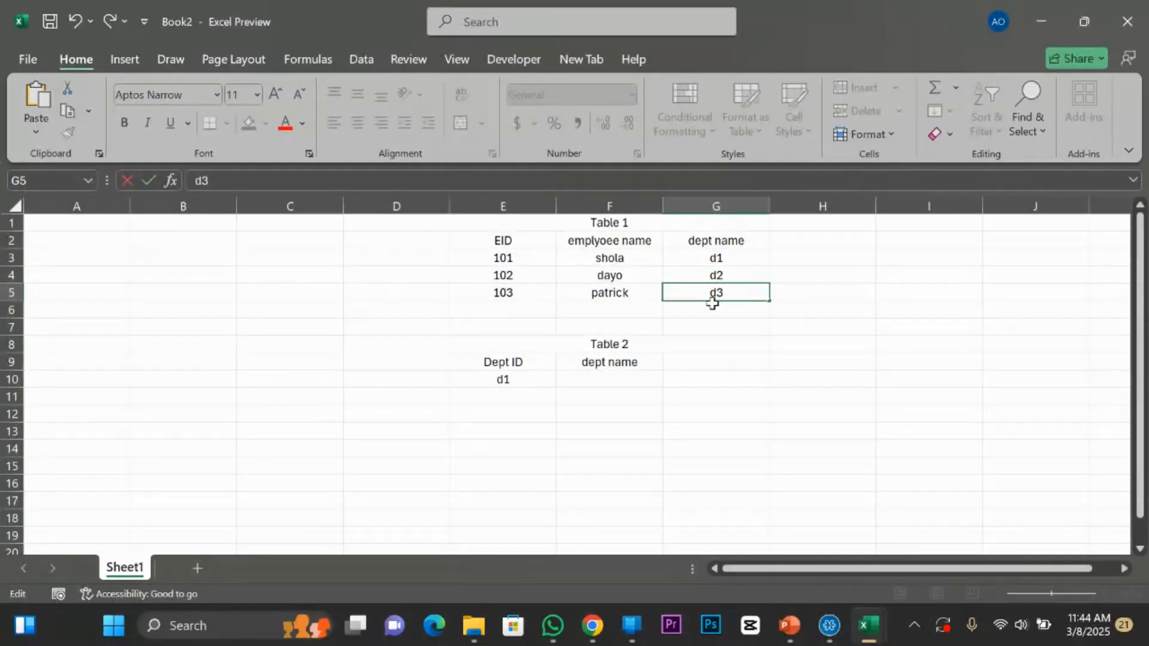
Add the department IDs "d2" in E11 and "d3" in E12 to Table 2.
click(494, 399)
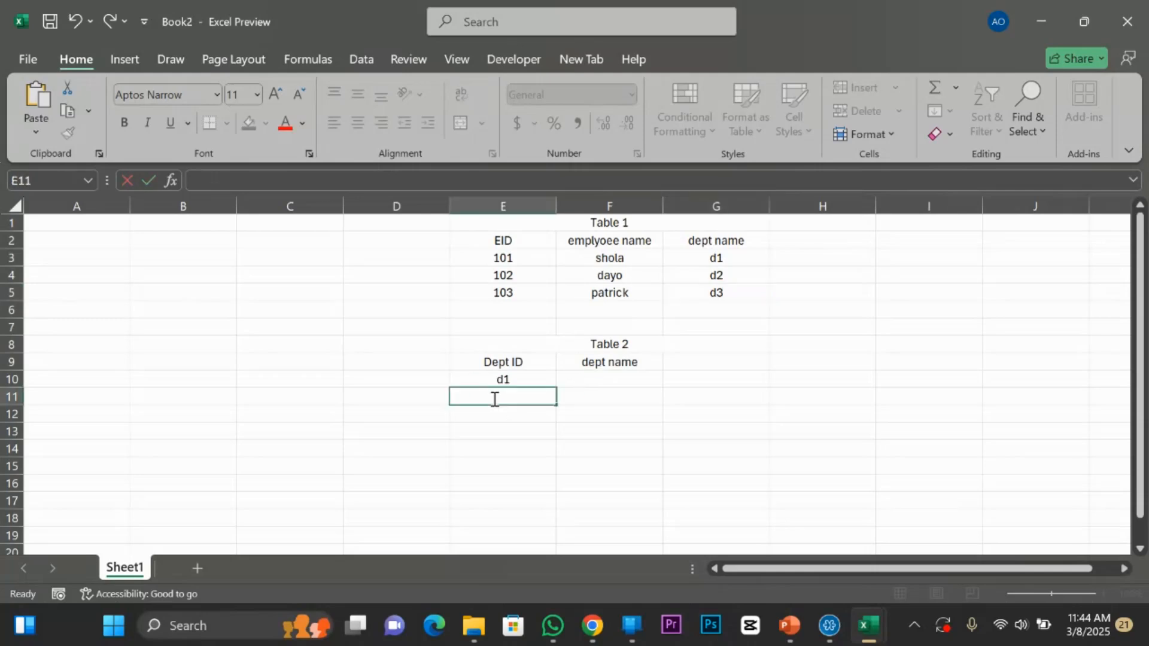
text(dq)
click(508, 411)
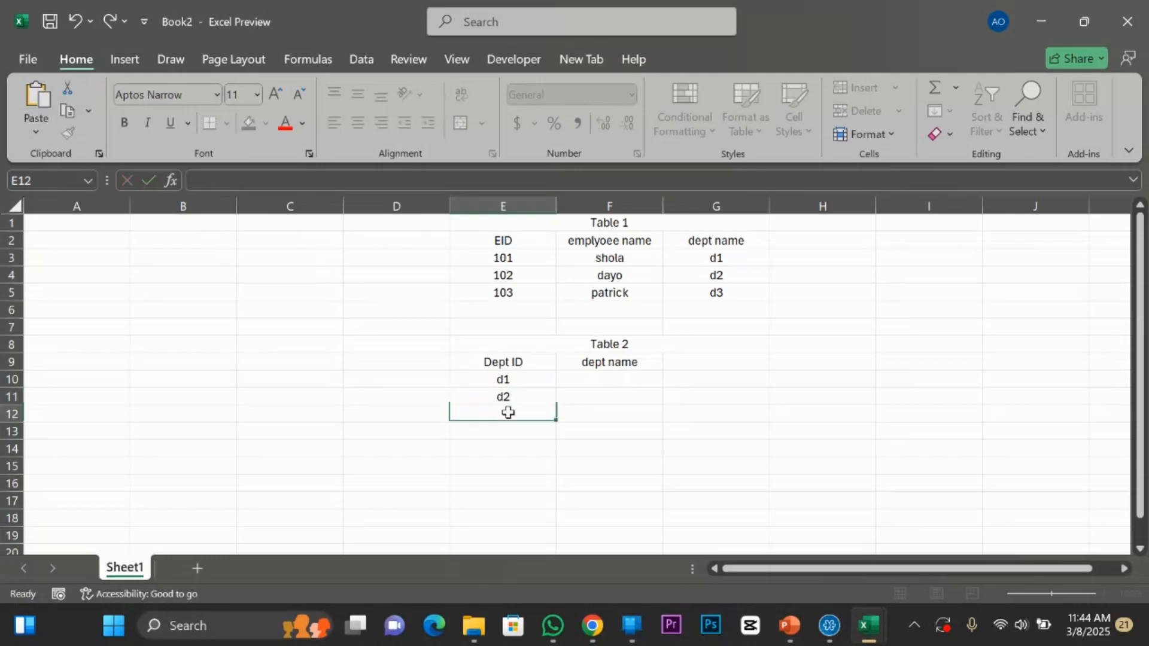
text(d3)
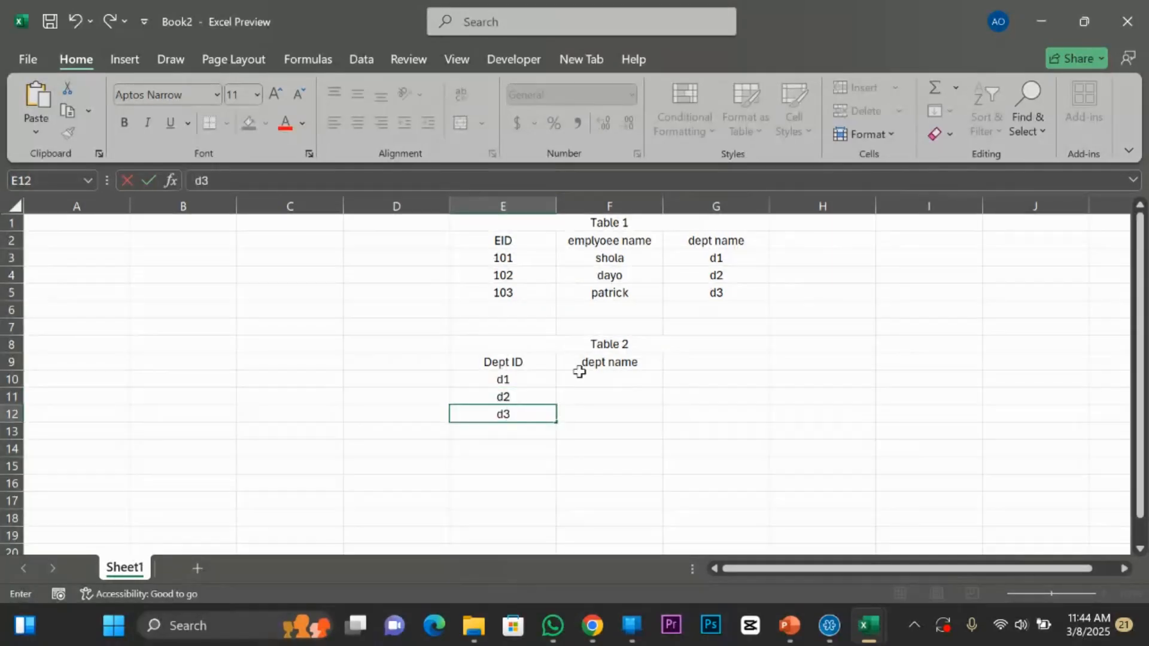
Enter "data analyst" in cell F10 as the department name for d1.
click(601, 380)
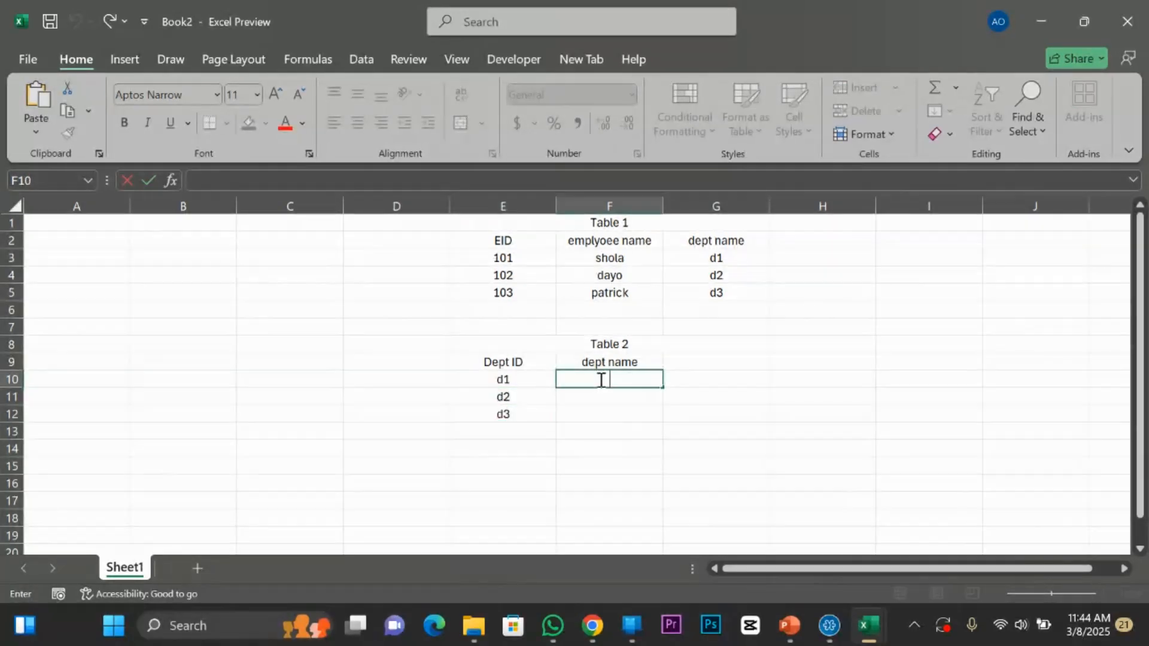
text(data)
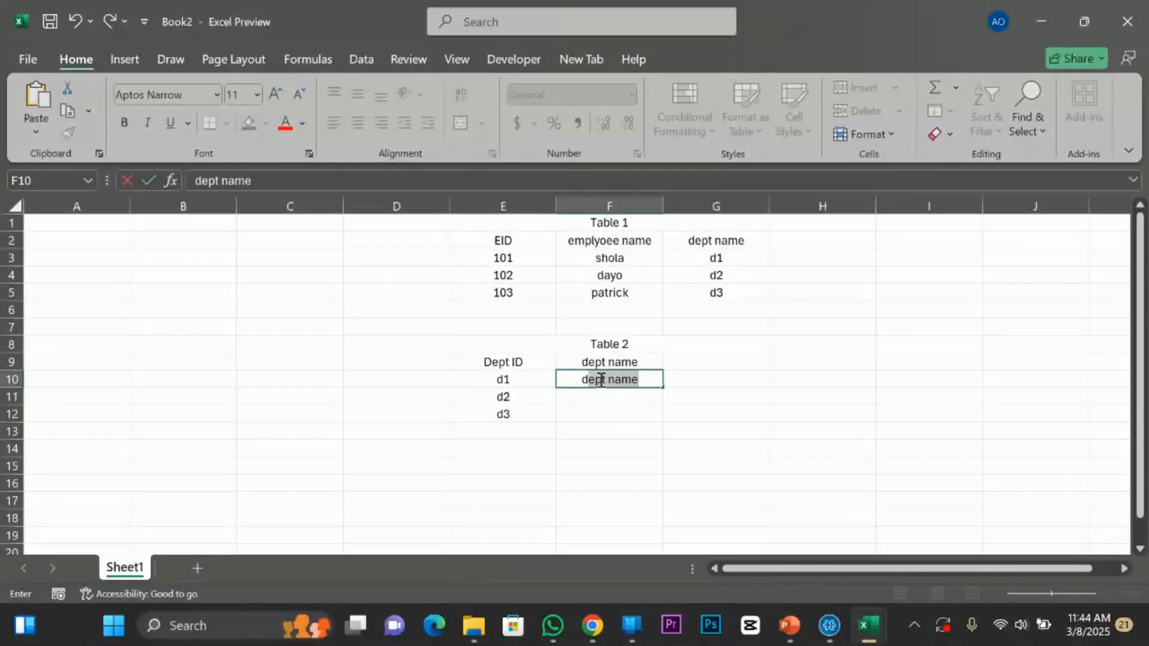
text( analsyt)
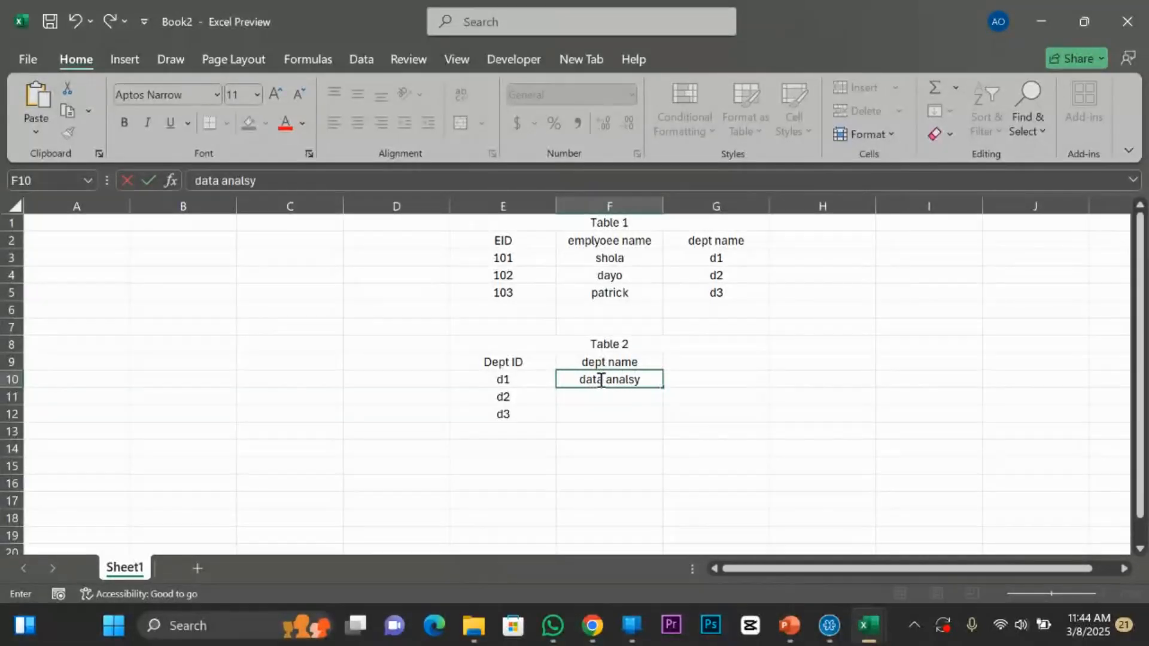
key(BackSpace)
key(BackSpace)
key(BackSpace)
text(yst)
key(Return)
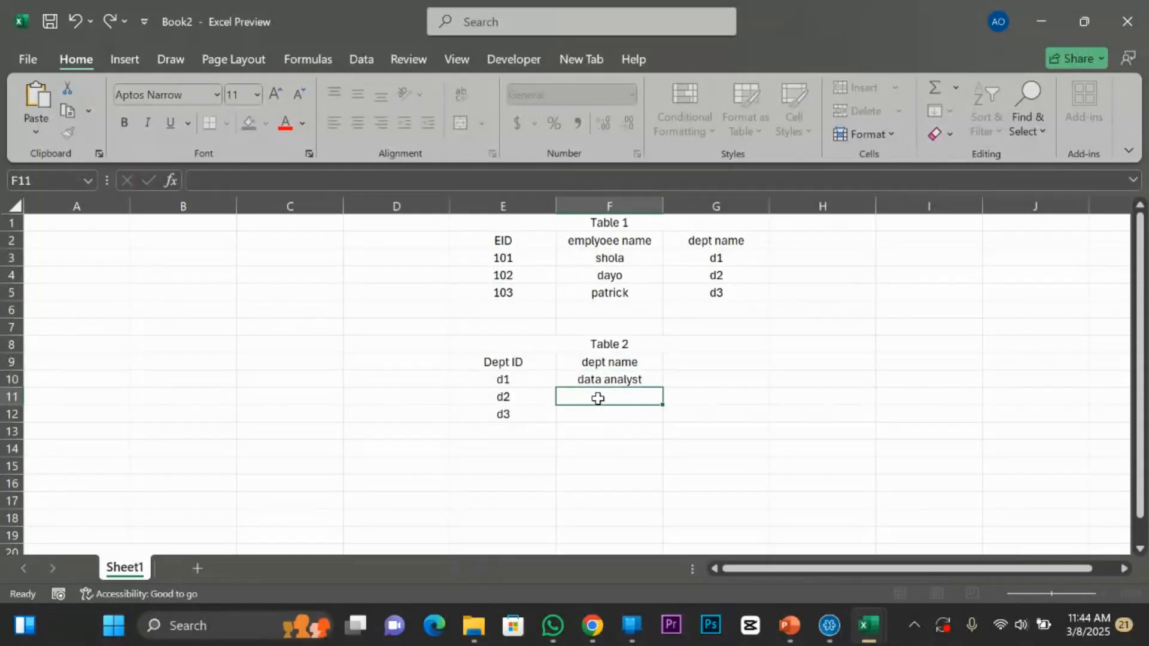
Enter the department names "IT" in F11 for d2 and "marketer" in F12 for d3.
double_click(598, 399)
text(IT)
key(Return)
text(markert)
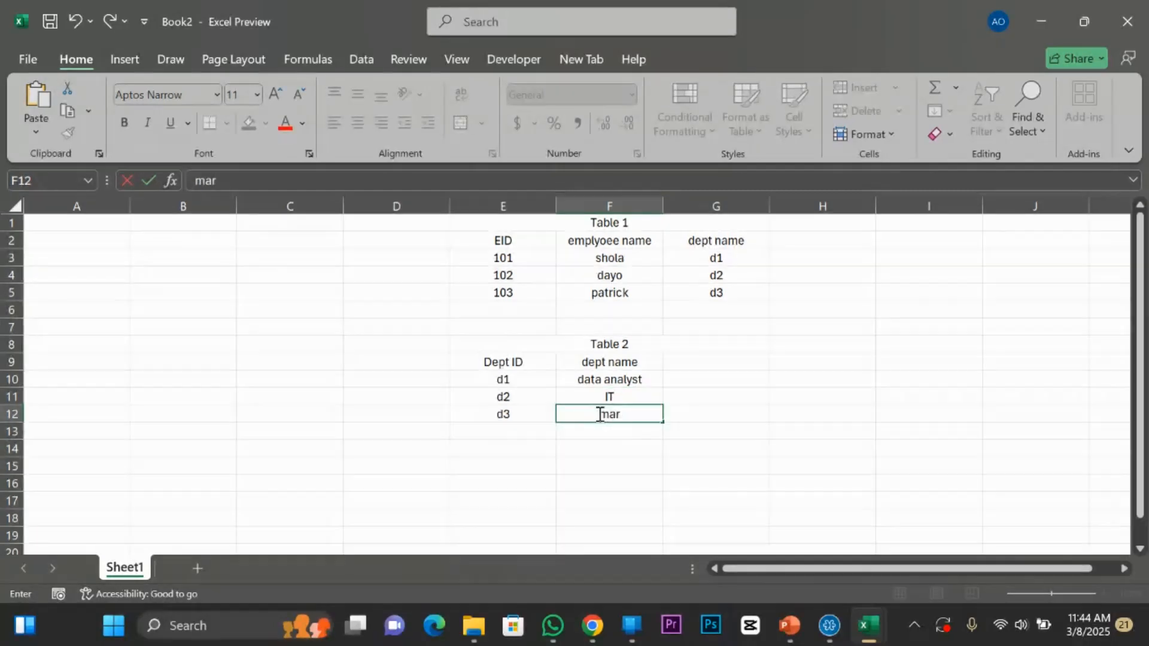
key(BackSpace)
key(BackSpace)
key(BackSpace)
key(BackSpace)
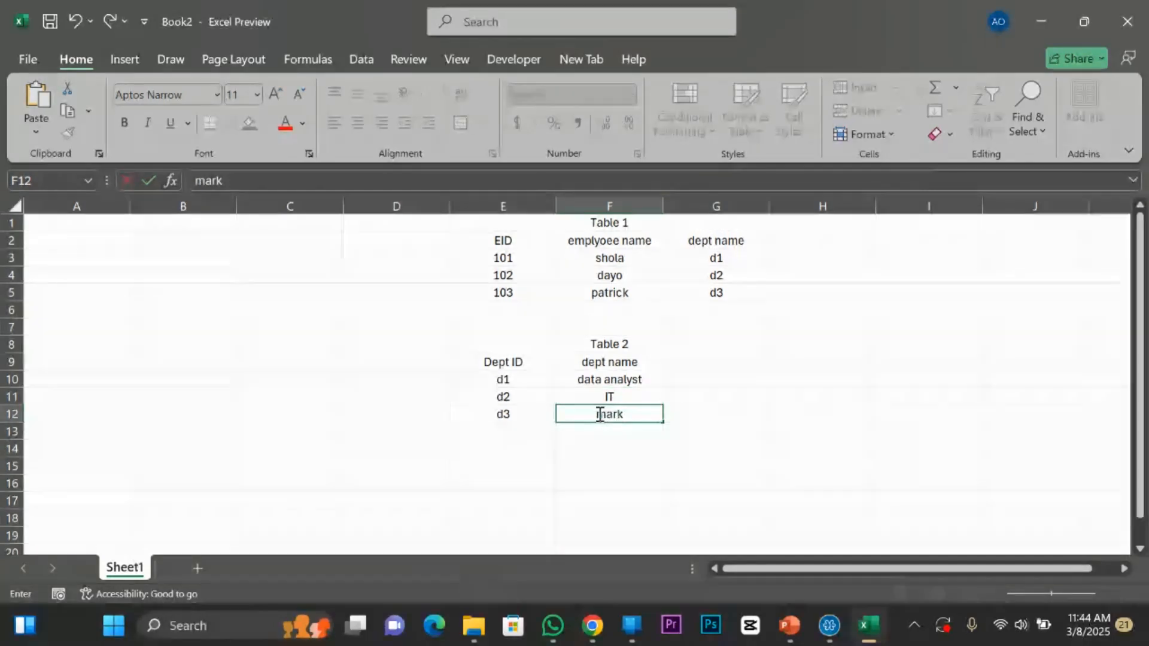
text(keter)
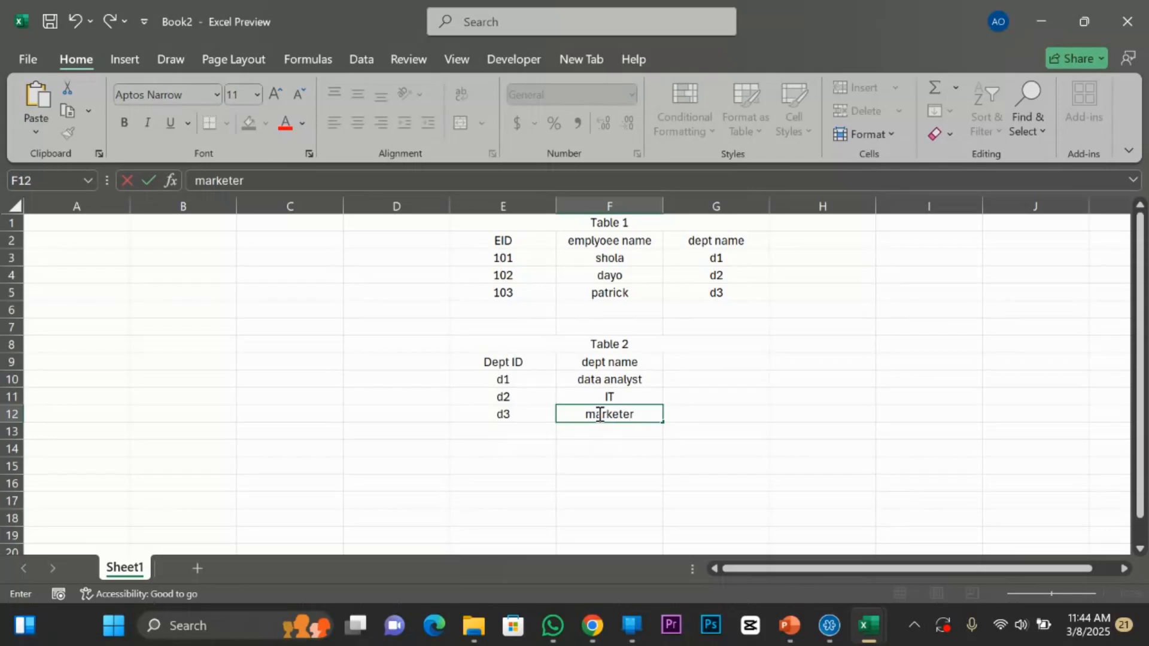
Review the data merging join types on the PowerPoint slide and return to the Book2 workbook in Excel.
click(760, 347)
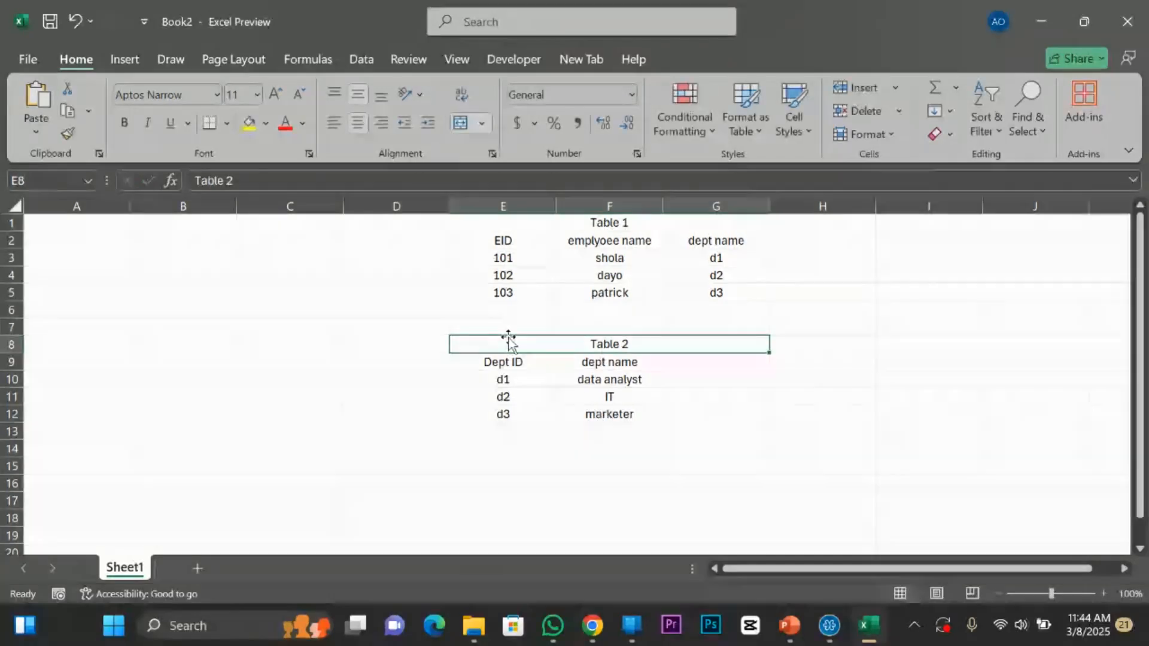
scroll(492, 398, down, 2)
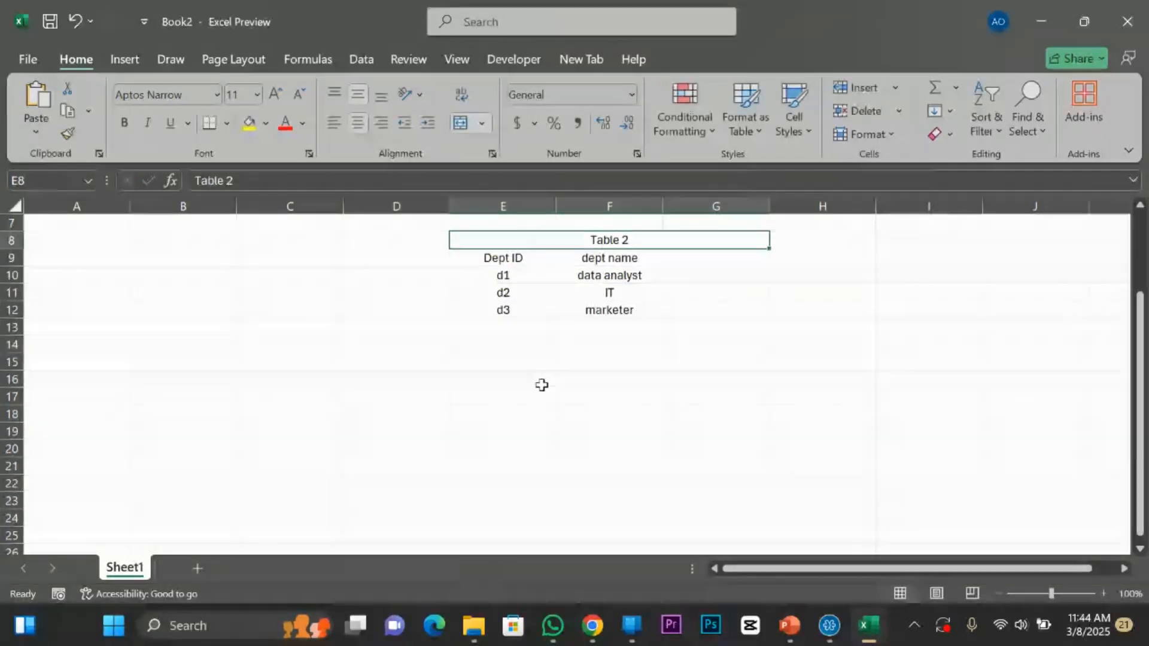
scroll(540, 386, up, 2)
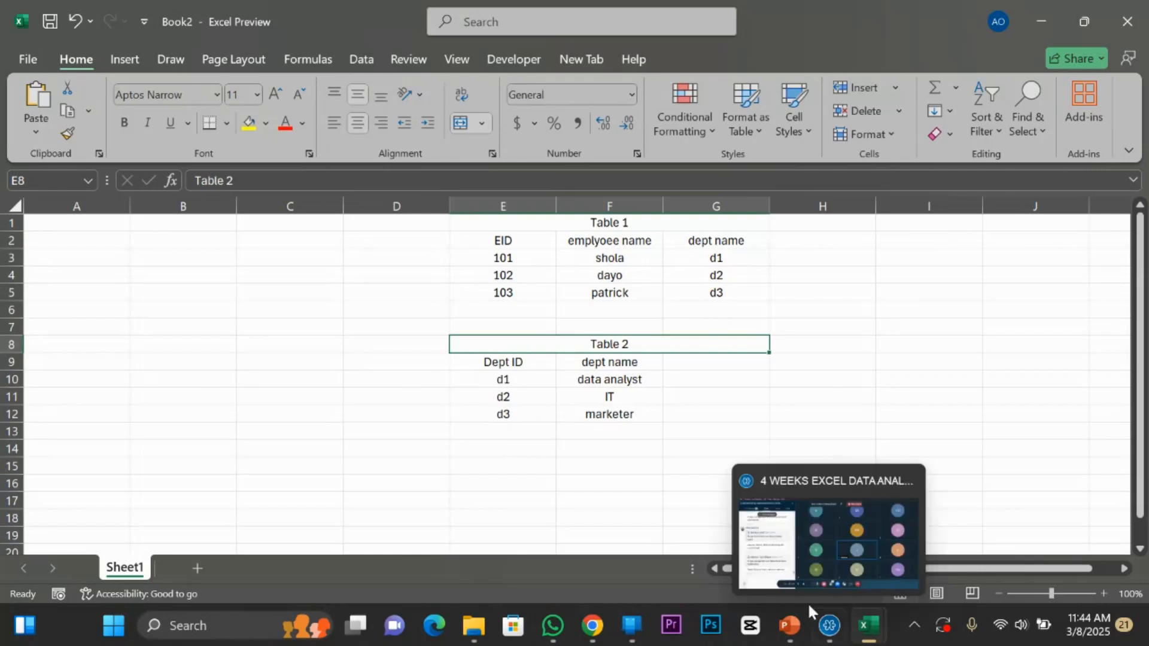
mouse_move(789, 626)
click(850, 557)
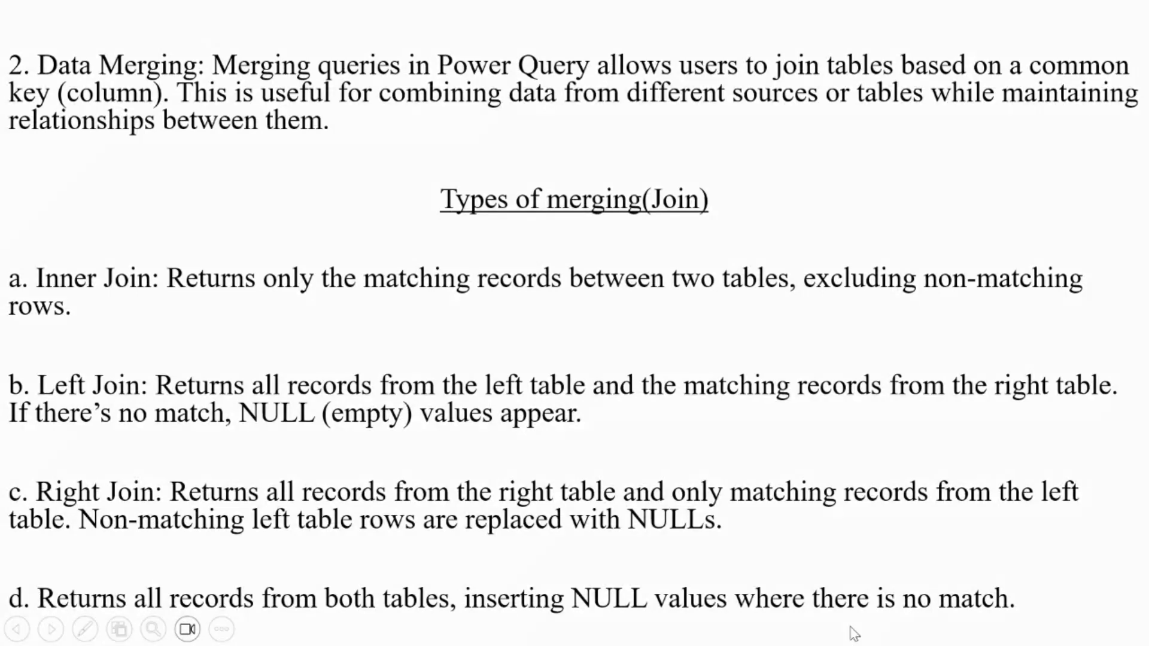
key(super)
mouse_move(867, 625)
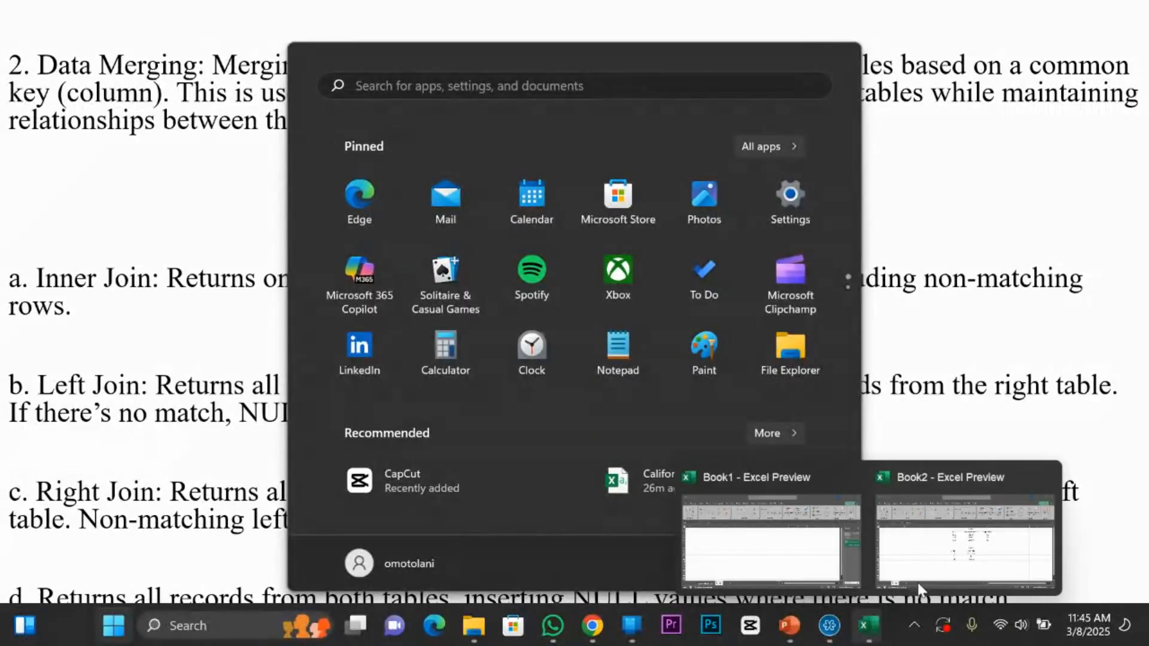
click(987, 539)
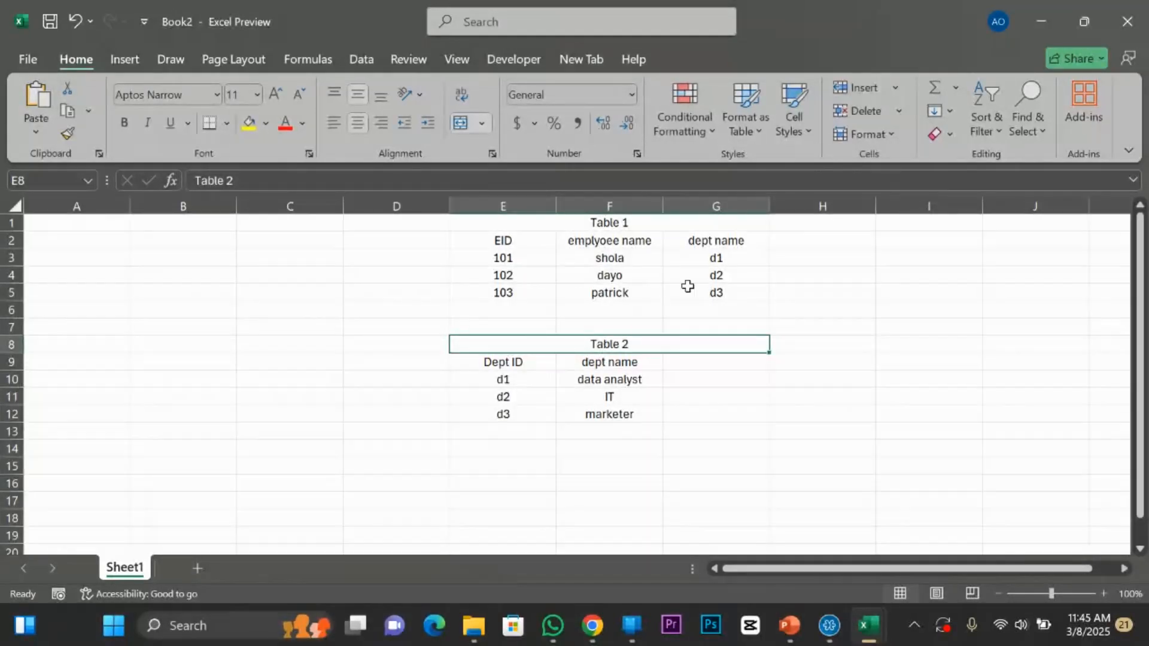
Examine Table 1's employee ID and department columns against the Dept ID column of Table 2.
click(721, 256)
click(508, 379)
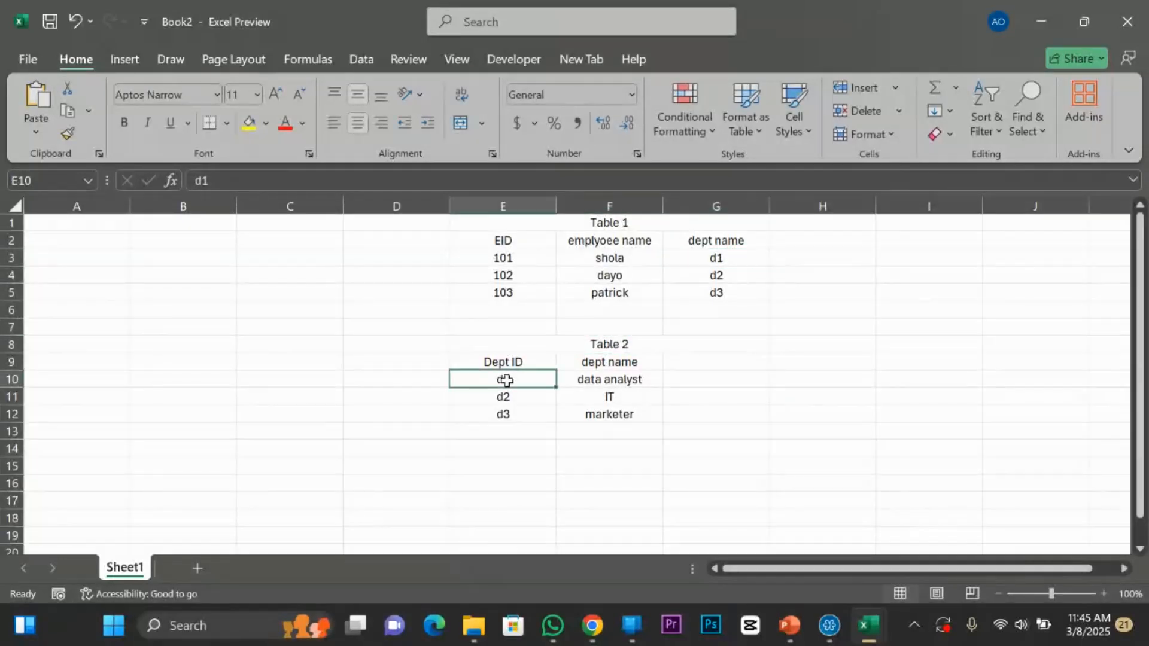
click(506, 252)
click(508, 274)
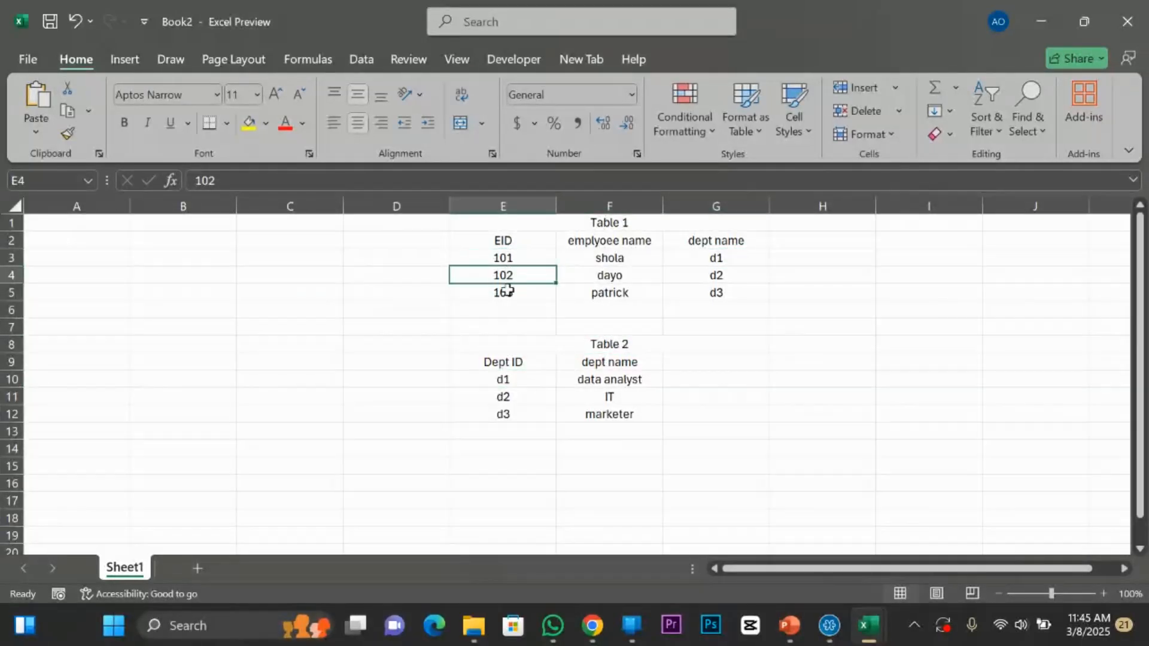
click(509, 291)
click(714, 241)
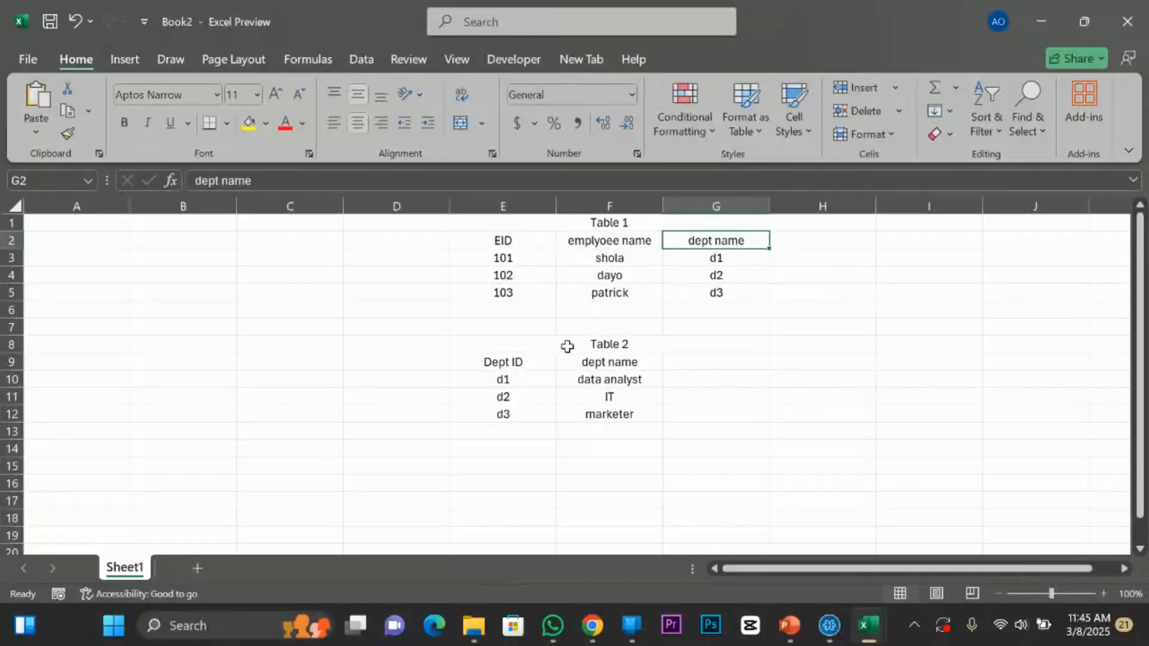
click(514, 362)
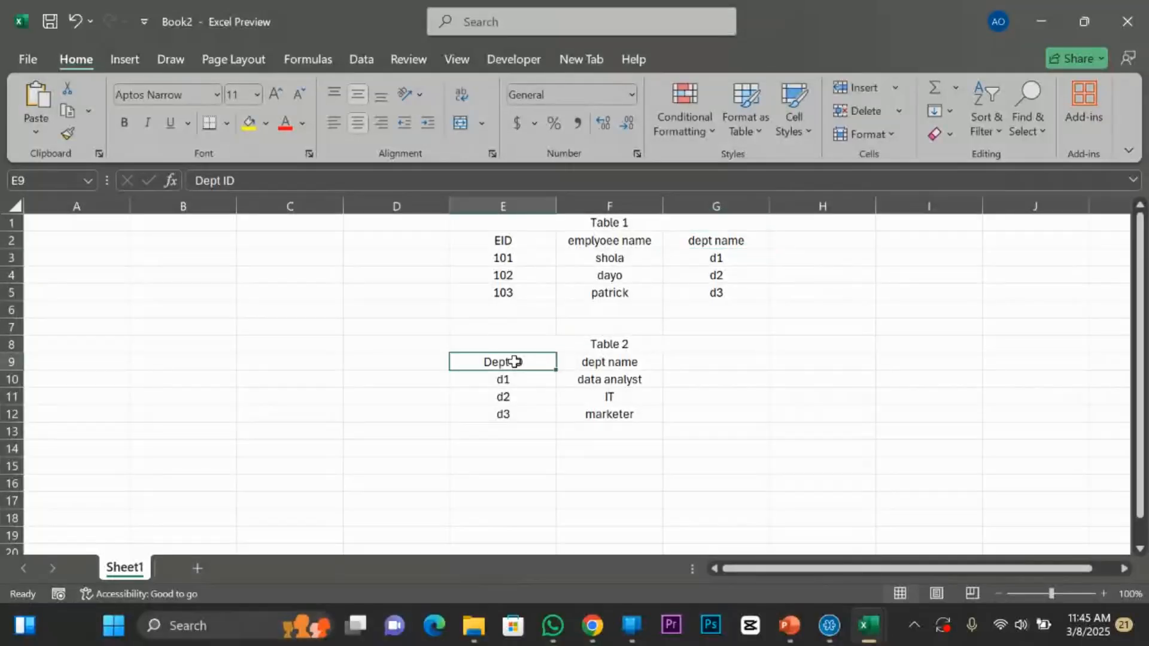
Rename Table 1's department header in cell G2 to "dept ID".
click(757, 239)
double_click(744, 239)
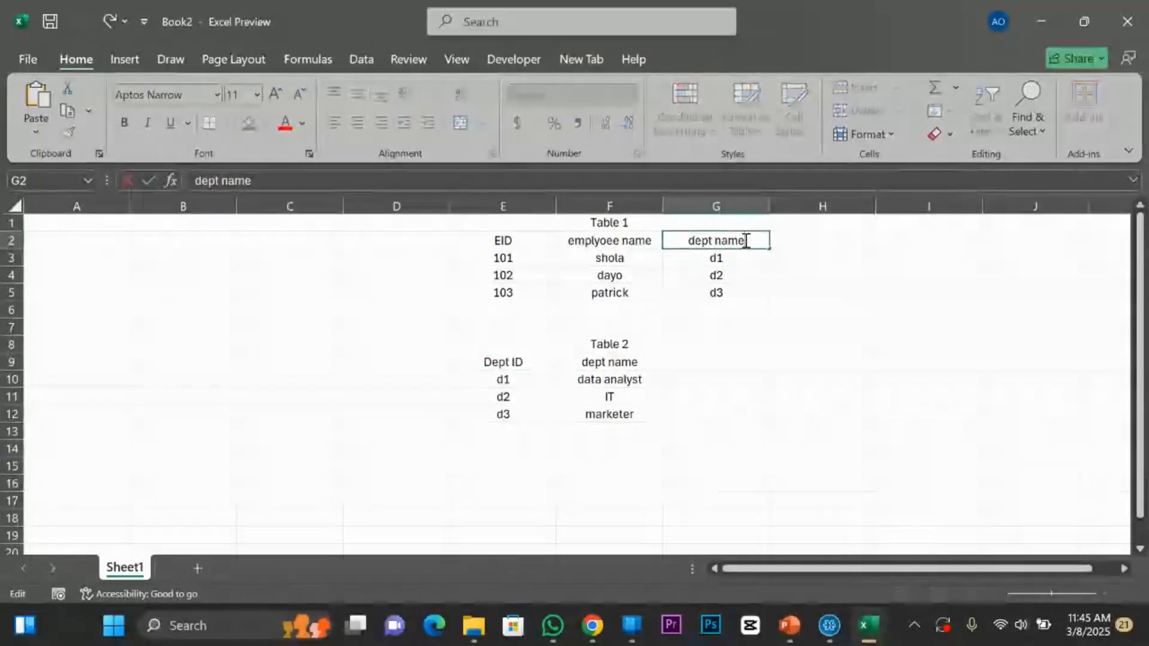
key(BackSpace)
key(BackSpace)
key(BackSpace)
key(BackSpace)
text(ID)
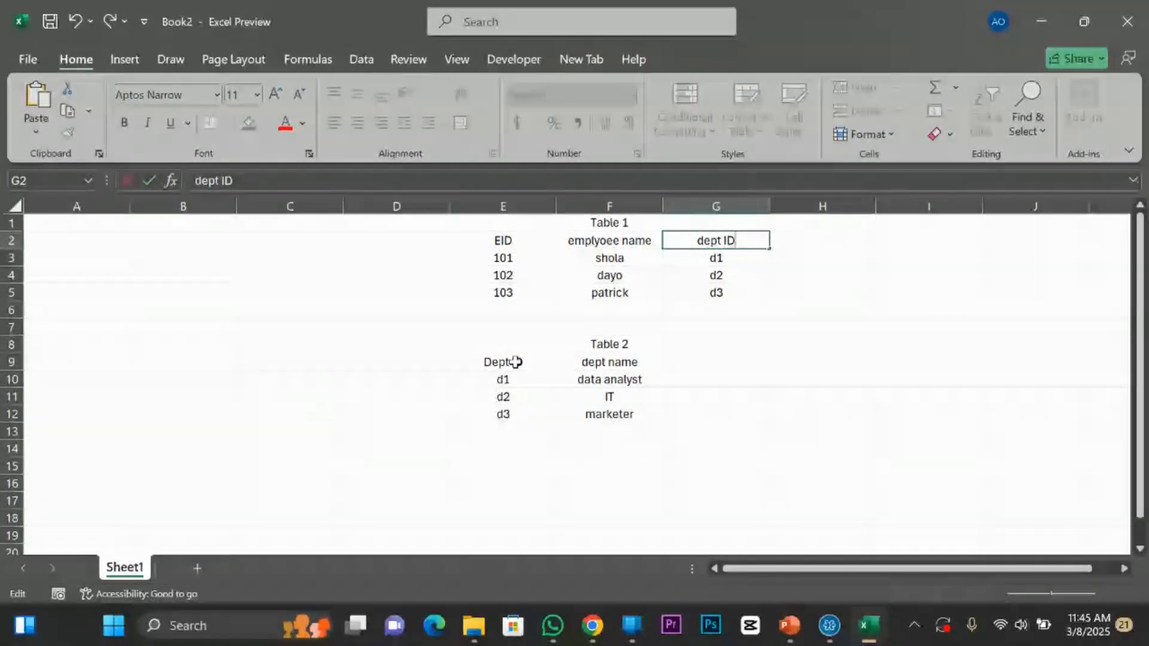
click(516, 362)
Compare the department ID header in G2 of Table 1 with the one in E9 of Table 2.
click(722, 242)
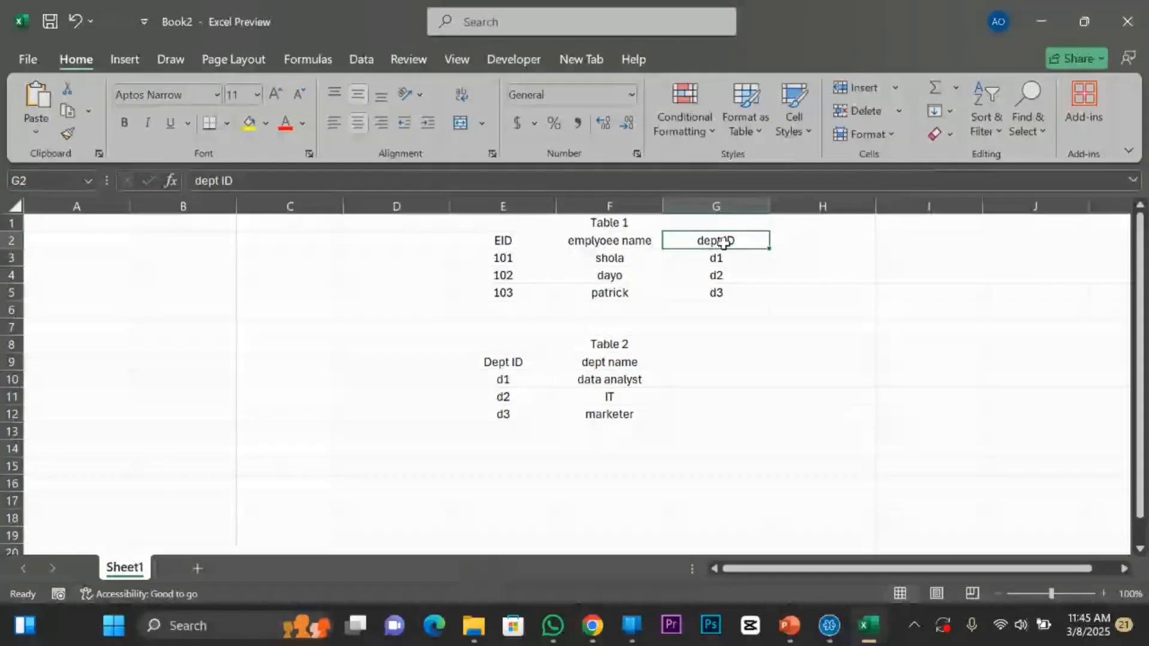
click(515, 361)
click(739, 236)
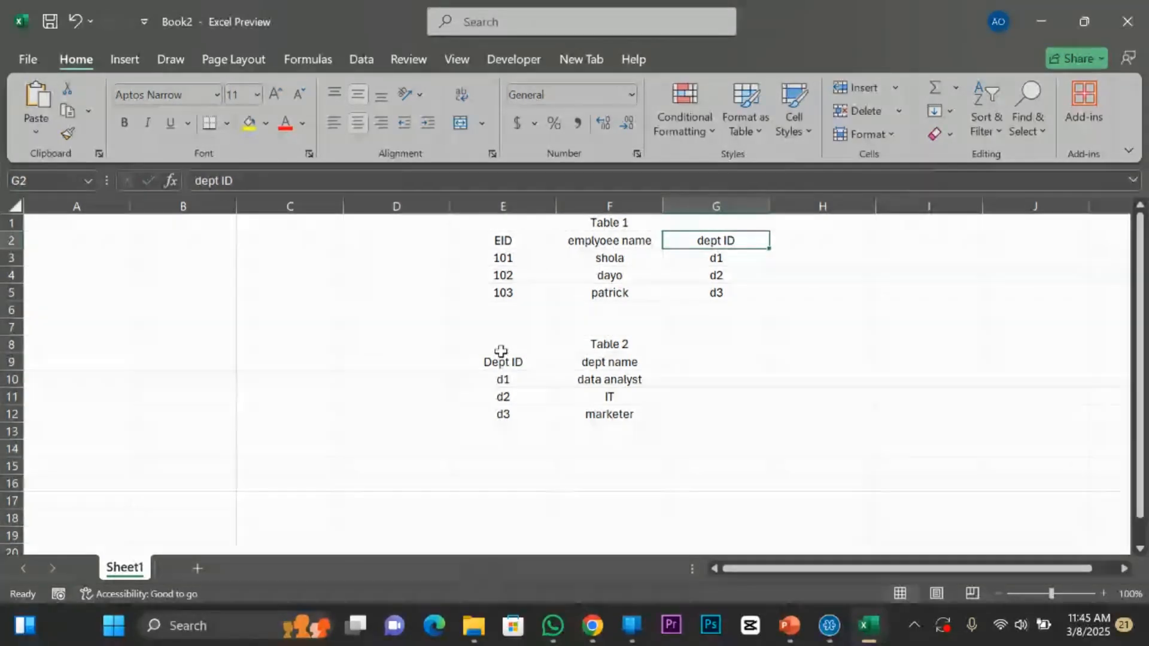
click(595, 341)
click(723, 239)
click(518, 361)
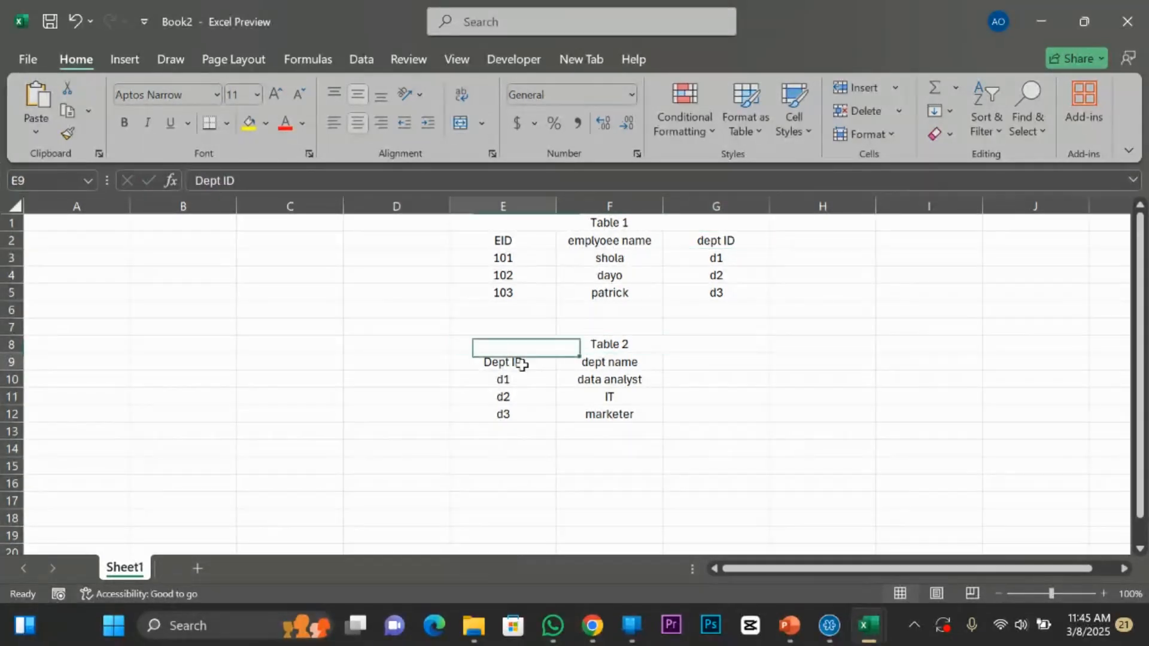
click(742, 244)
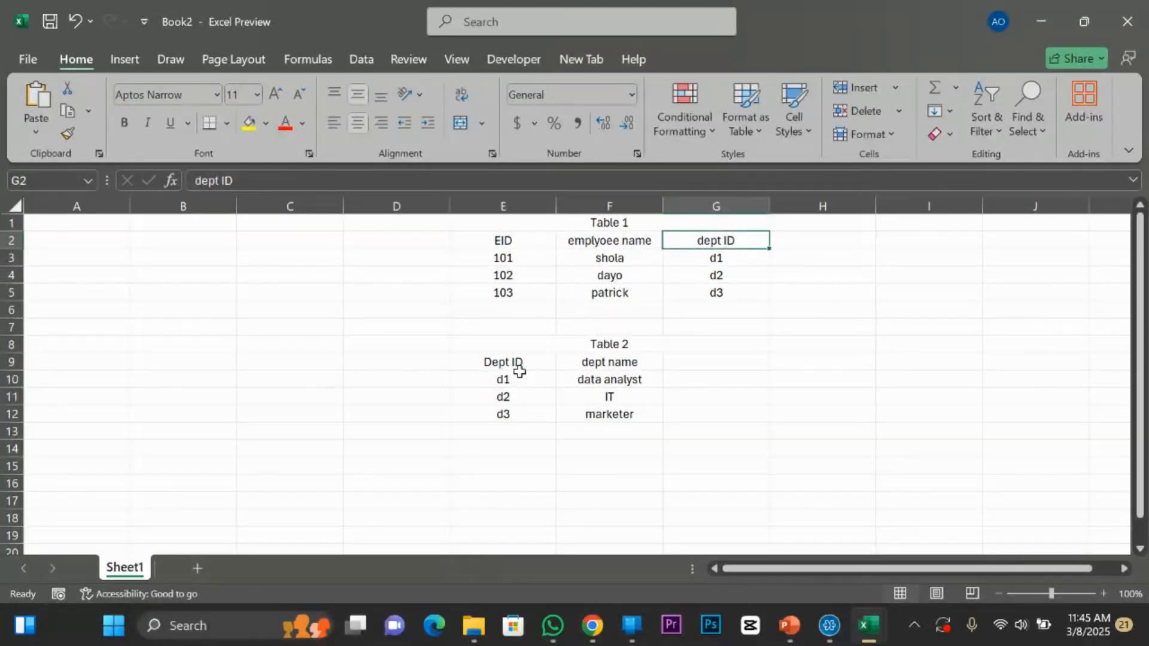
click(514, 366)
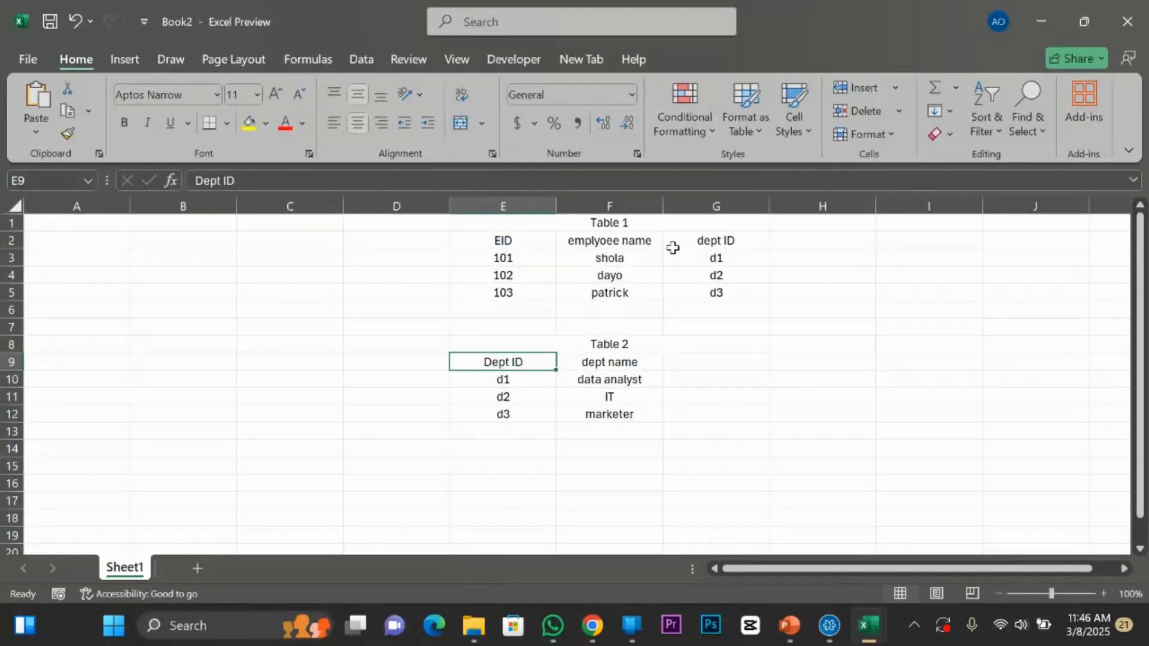
Delete the d3 ID in E12 and its department name "marketer" in F12 from Table 2.
double_click(524, 416)
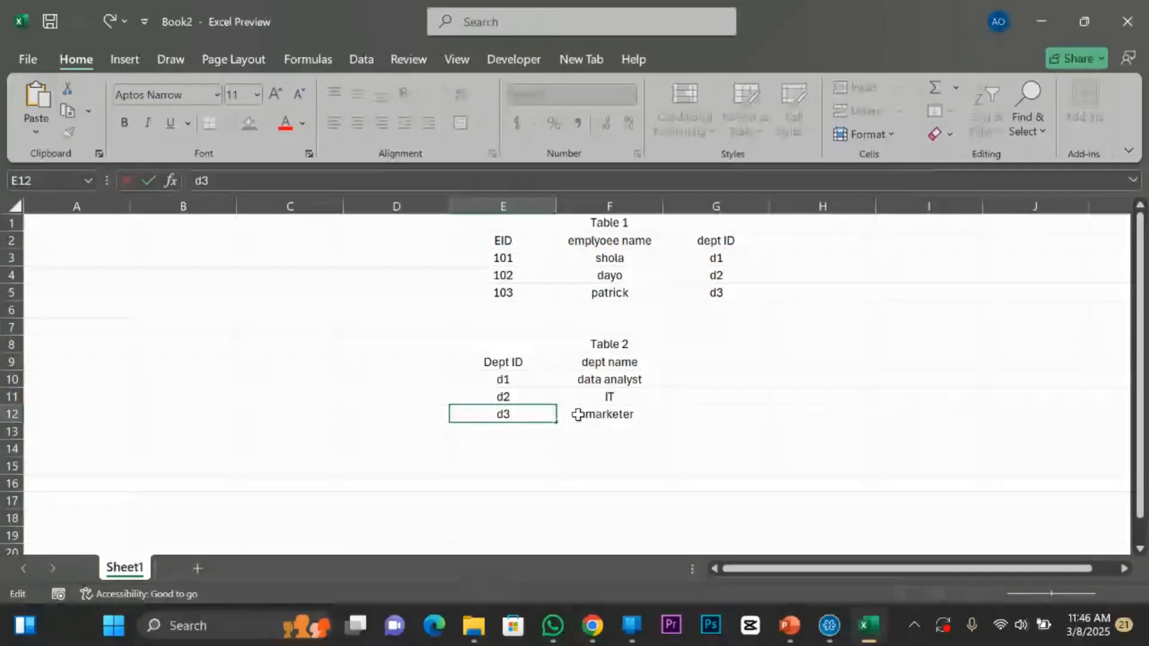
key(BackSpace)
key(BackSpace)
click(611, 415)
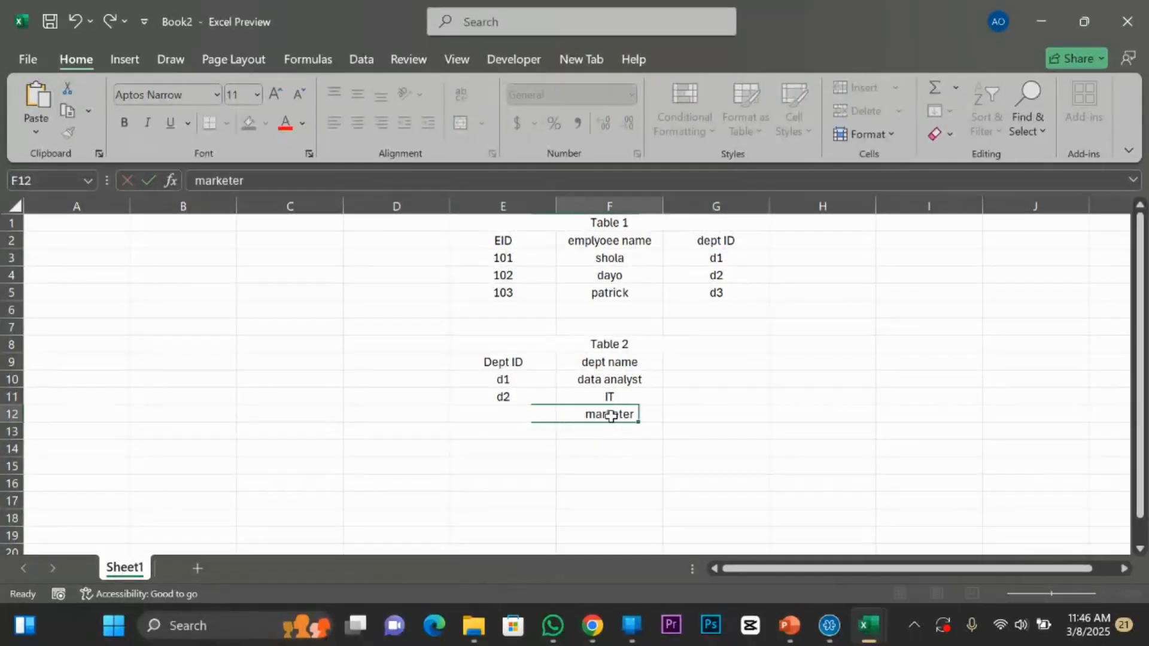
key(Delete)
click(700, 378)
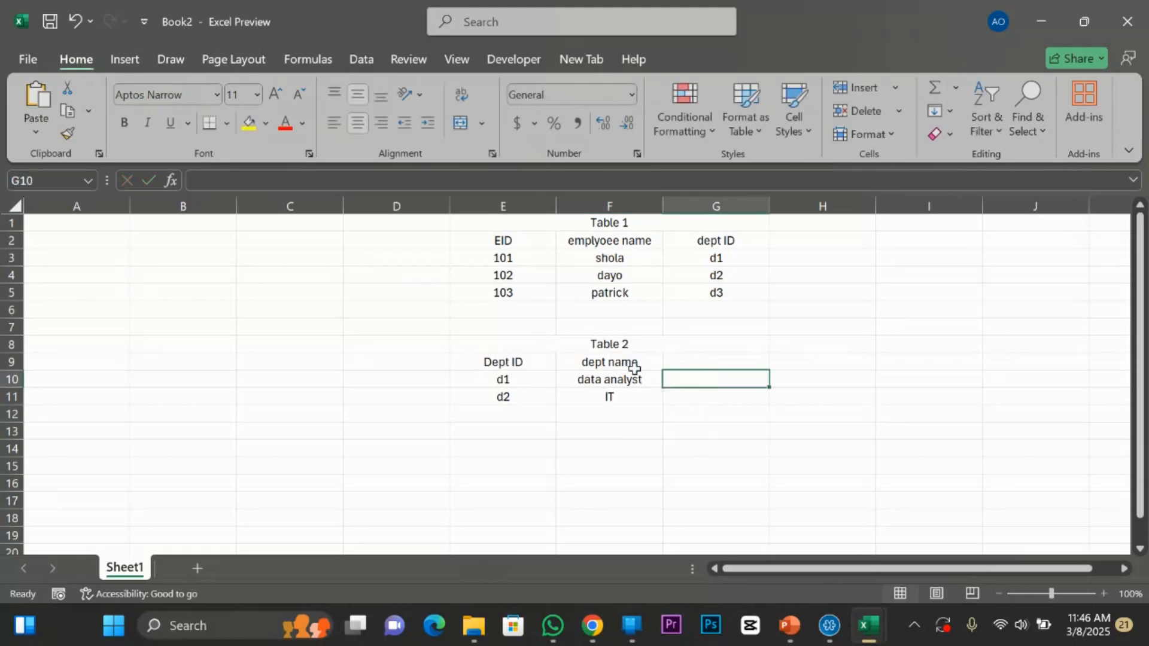
Fill the header cells of Table 2 (E9:F9) and Table 1 (E2:G2) with yellow.
drag(648, 360, 507, 357)
click(245, 128)
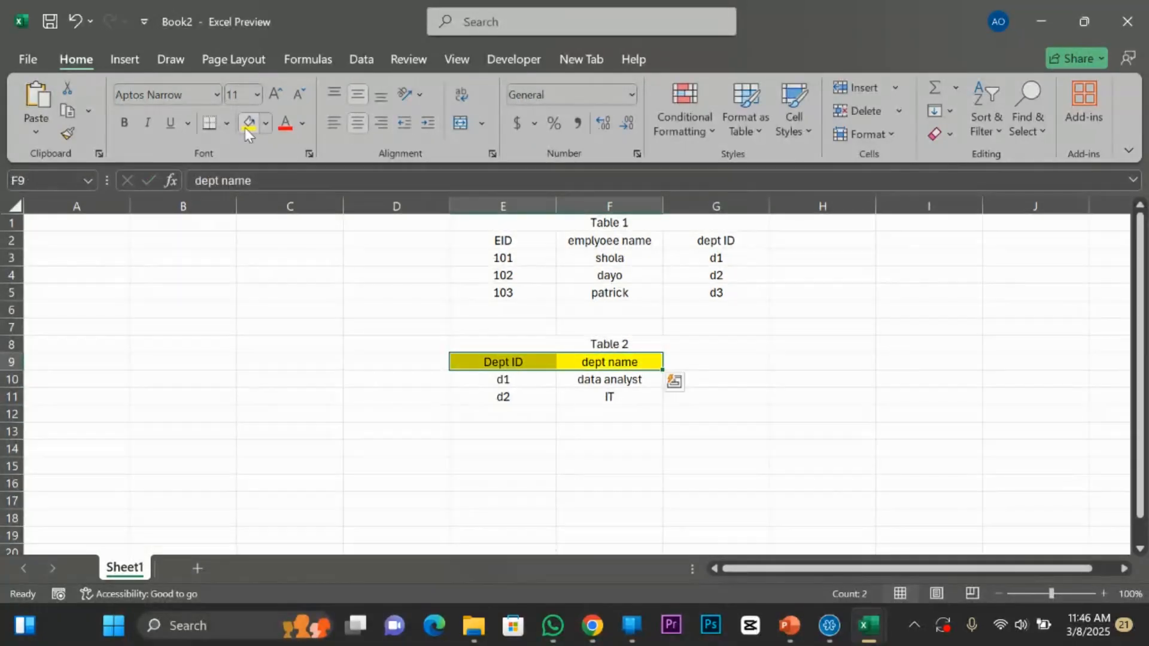
drag(725, 238, 515, 242)
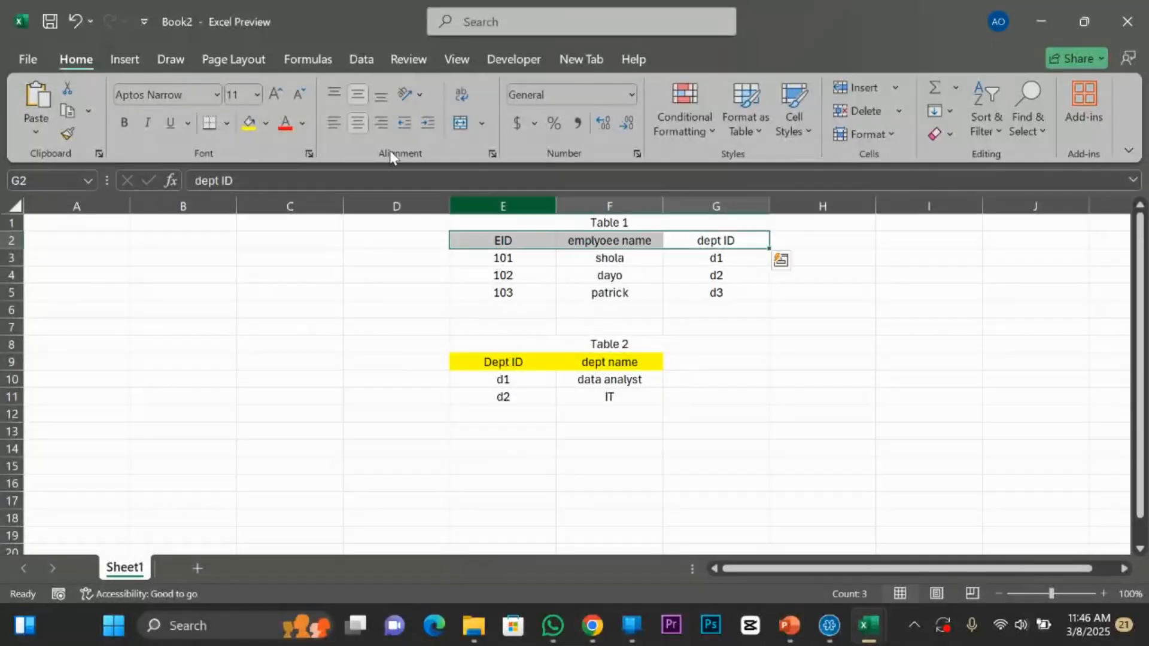
click(250, 133)
click(773, 397)
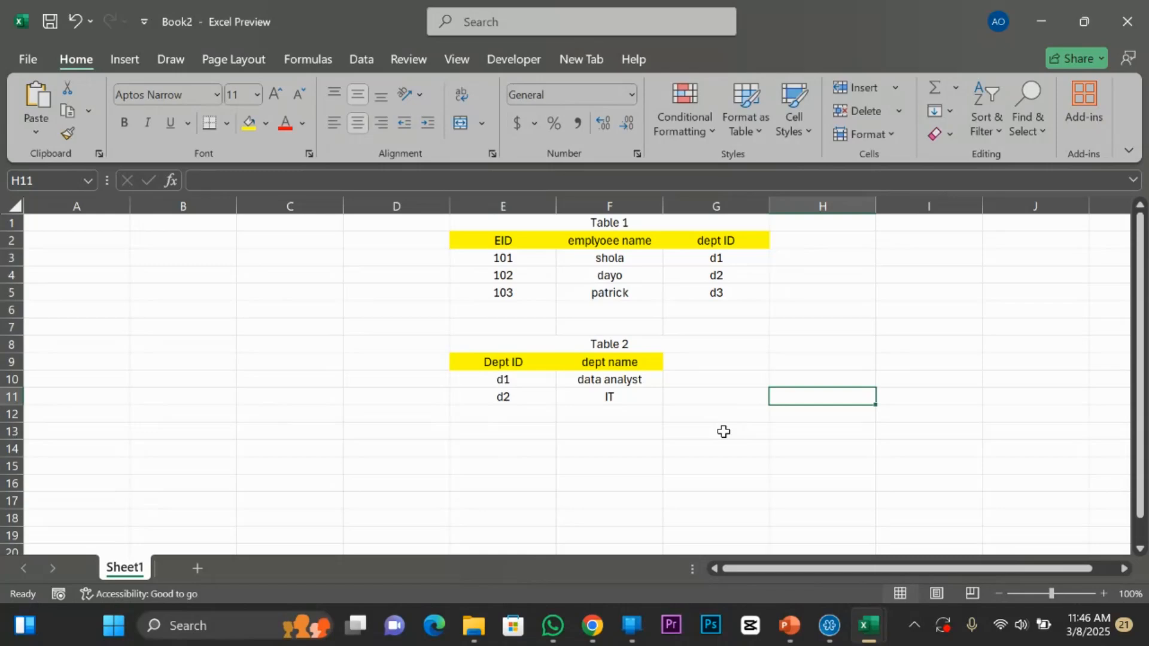
Check each department ID in Table 1 for a matching Dept ID in Table 2.
scroll(419, 398, down, 1)
scroll(433, 410, up, 1)
click(506, 257)
click(510, 294)
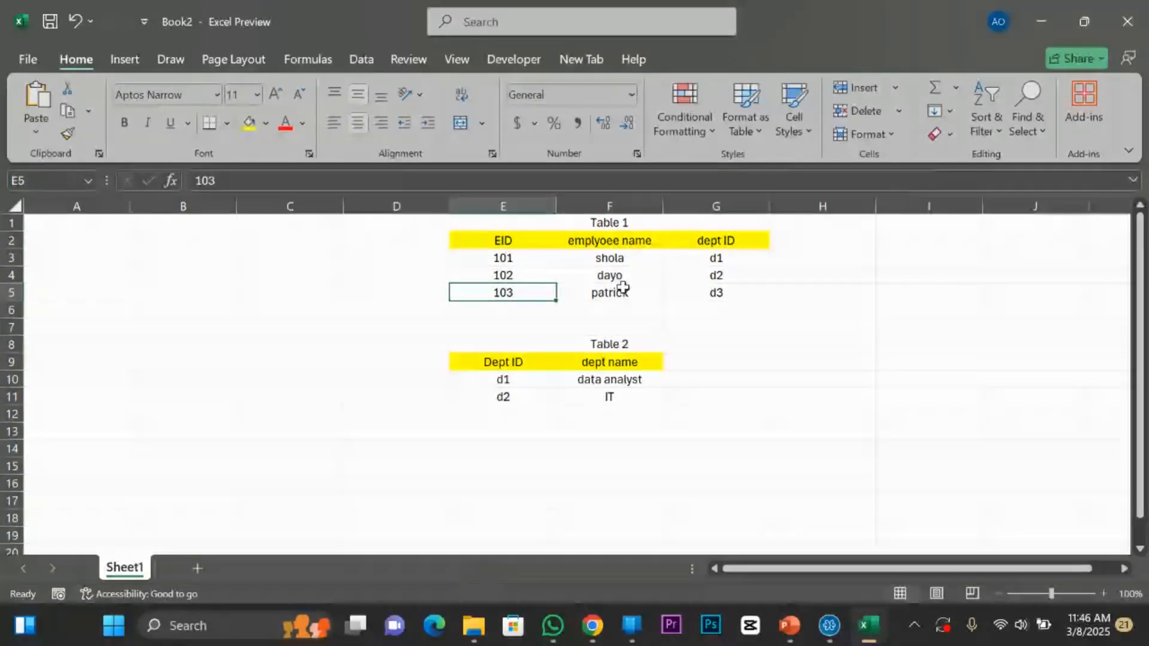
click(732, 261)
click(491, 377)
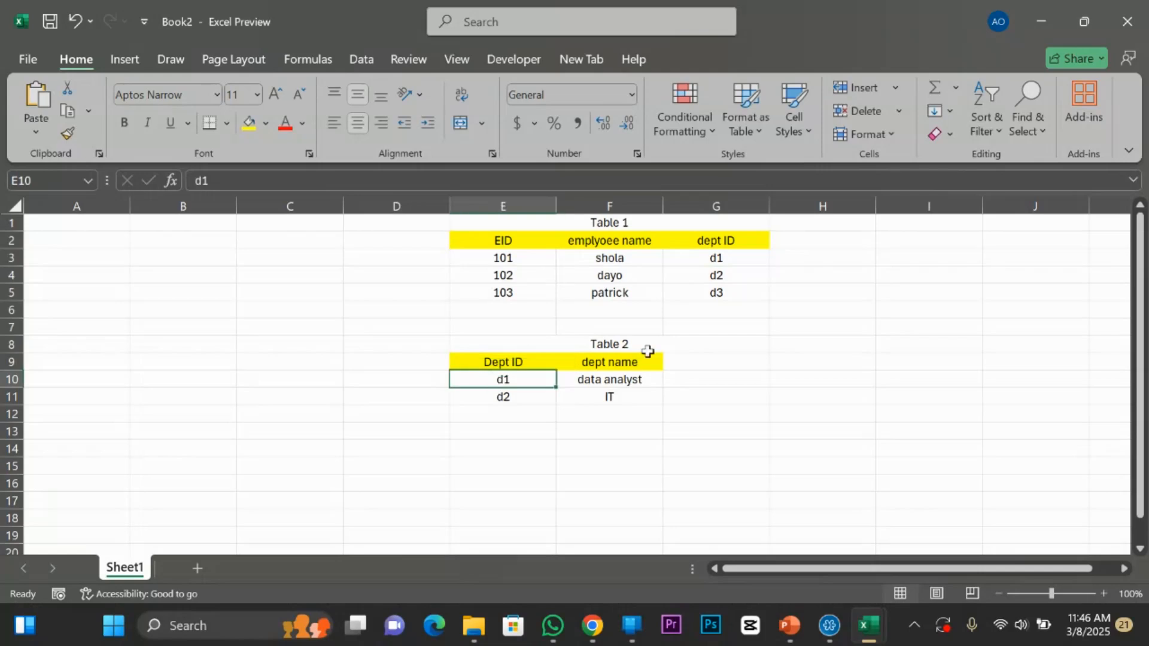
click(734, 277)
click(511, 399)
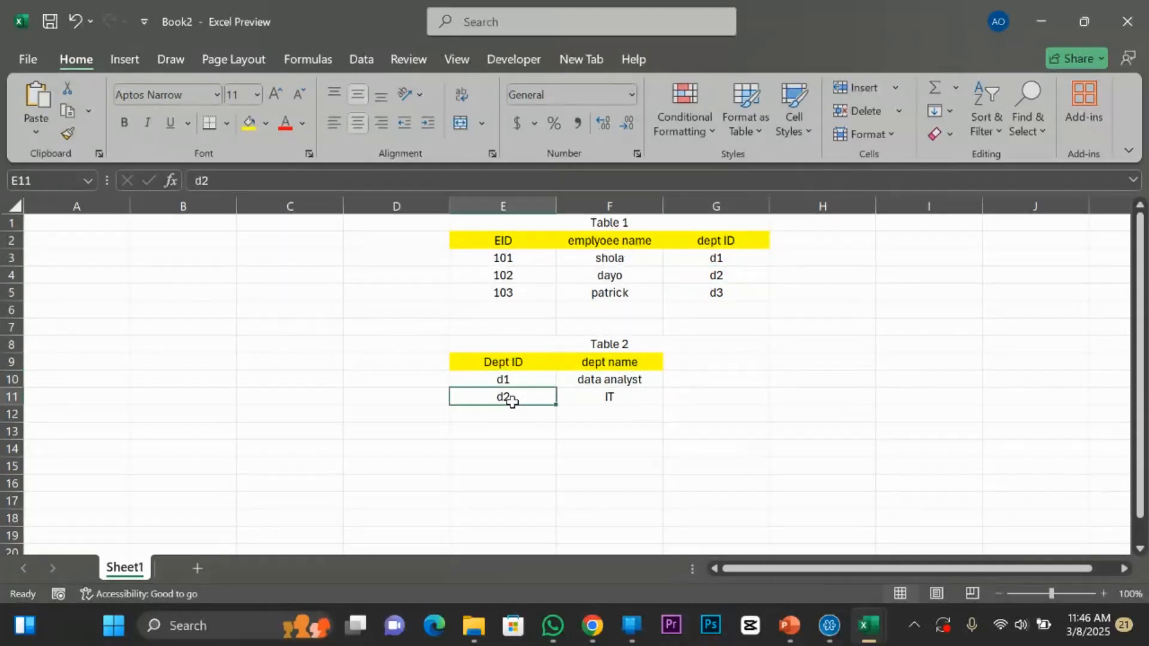
click(731, 290)
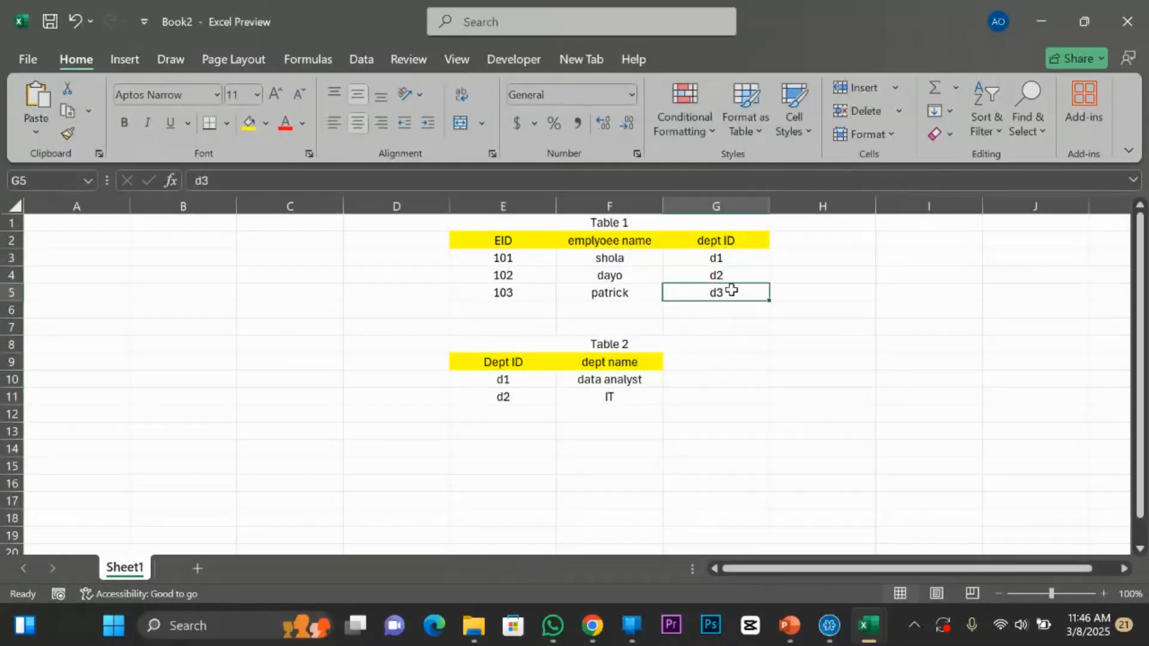
click(494, 416)
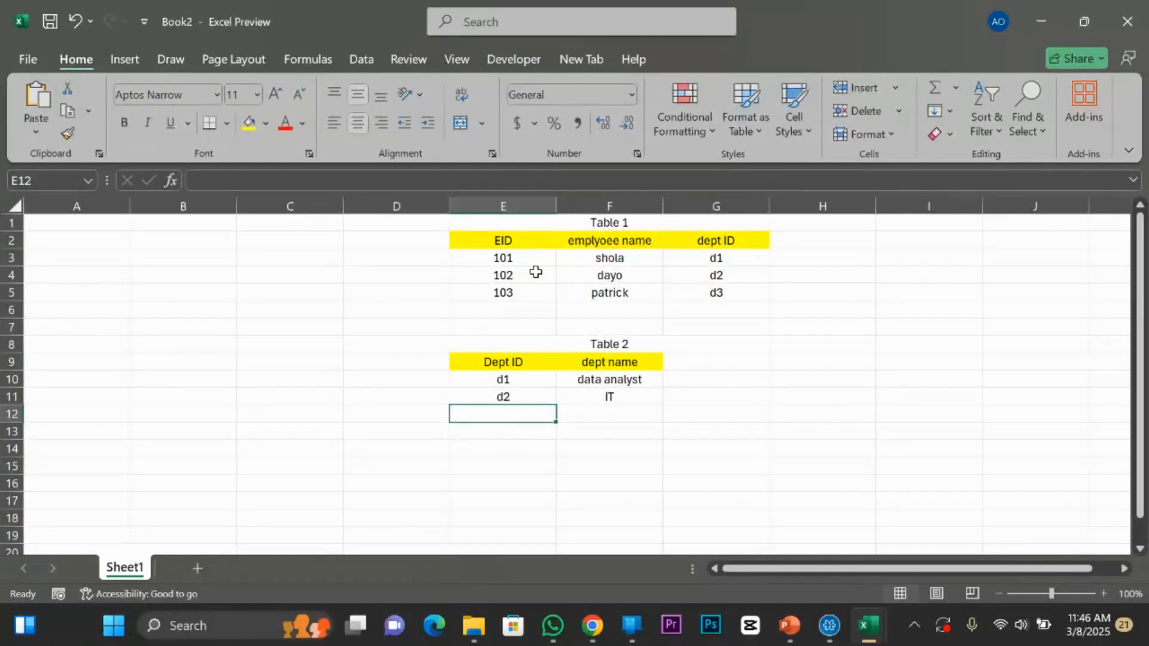
Copy the first employee's row E3:G3 from Table 1 to row 14, starting at E14.
drag(494, 257, 692, 262)
key(ctrl+c)
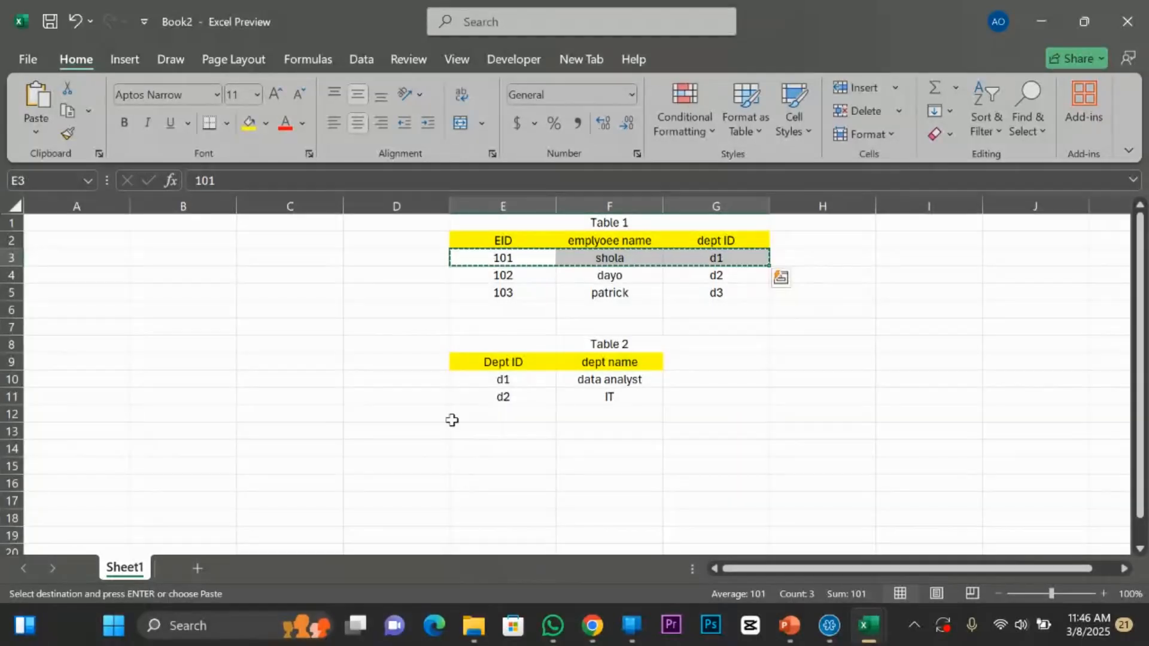
click(468, 450)
key(ctrl+v)
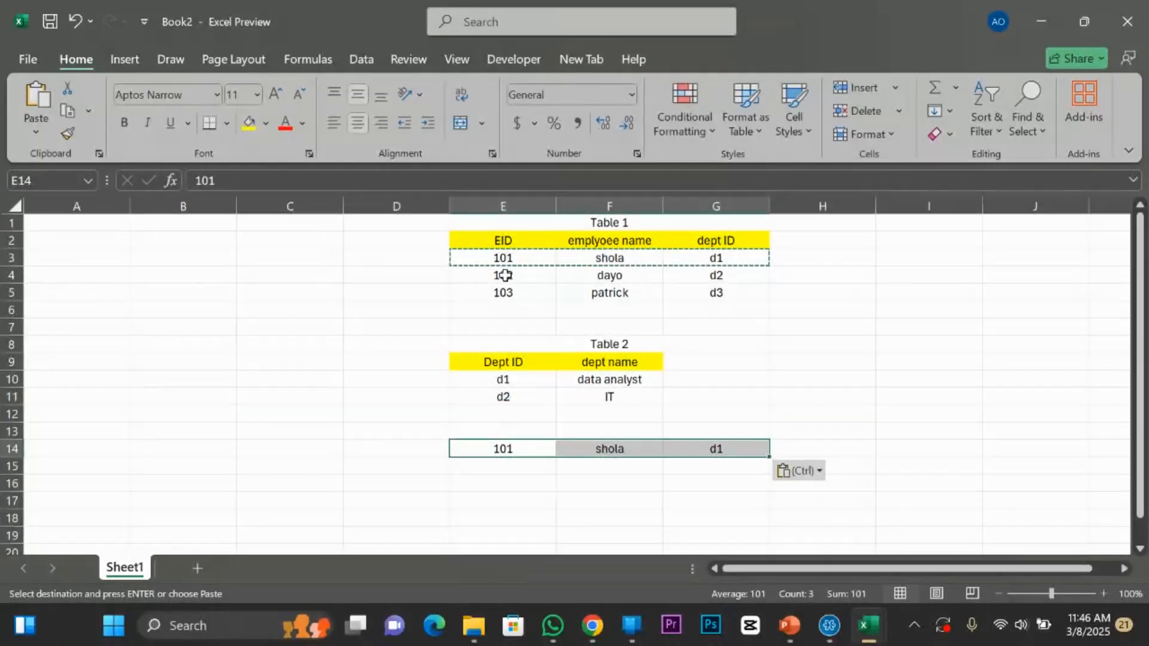
Copy the second employee's row E4:G4 from Table 1 into E15:G15.
drag(503, 274, 753, 275)
key(ctrl+c)
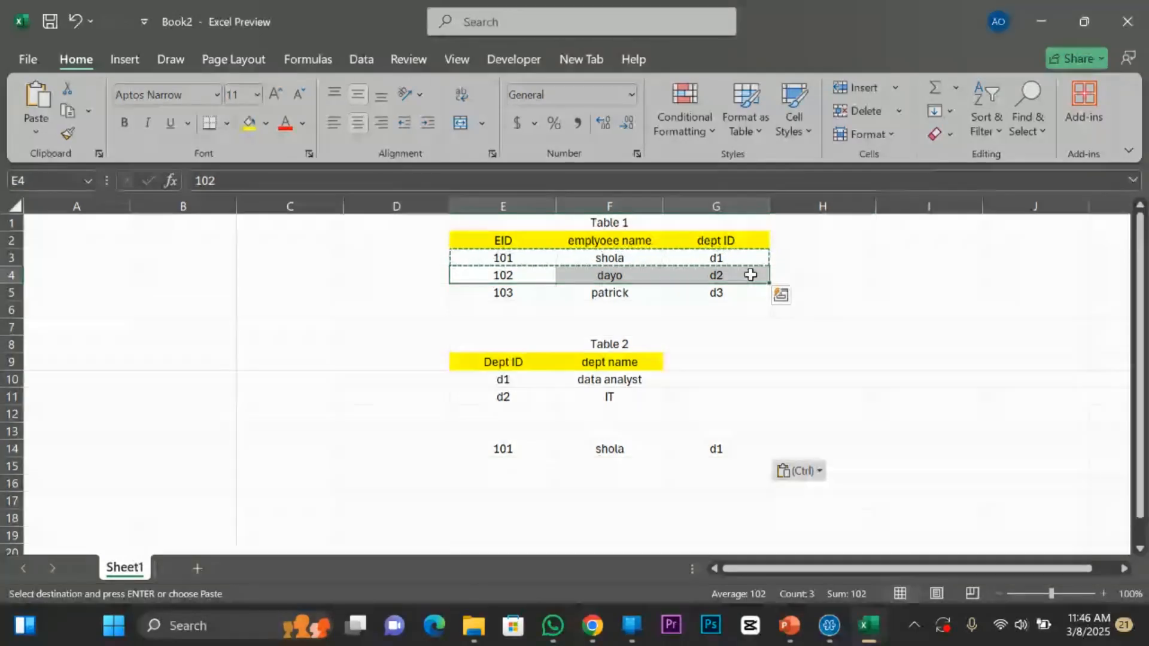
click(479, 471)
drag(480, 471, 694, 469)
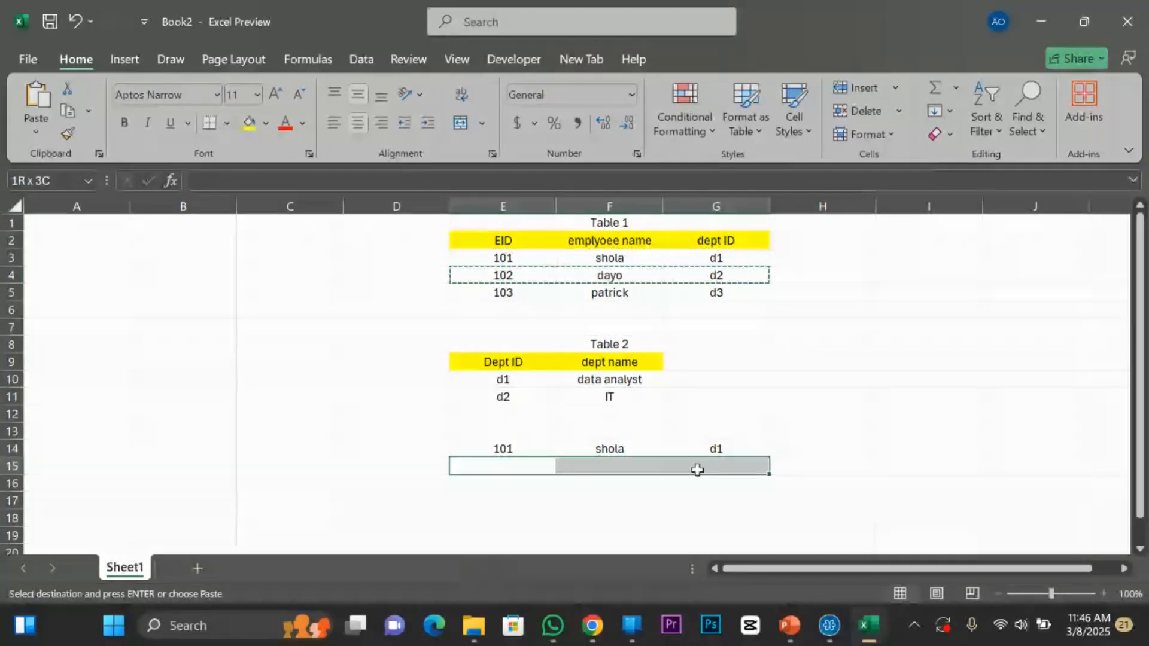
key(ctrl+v)
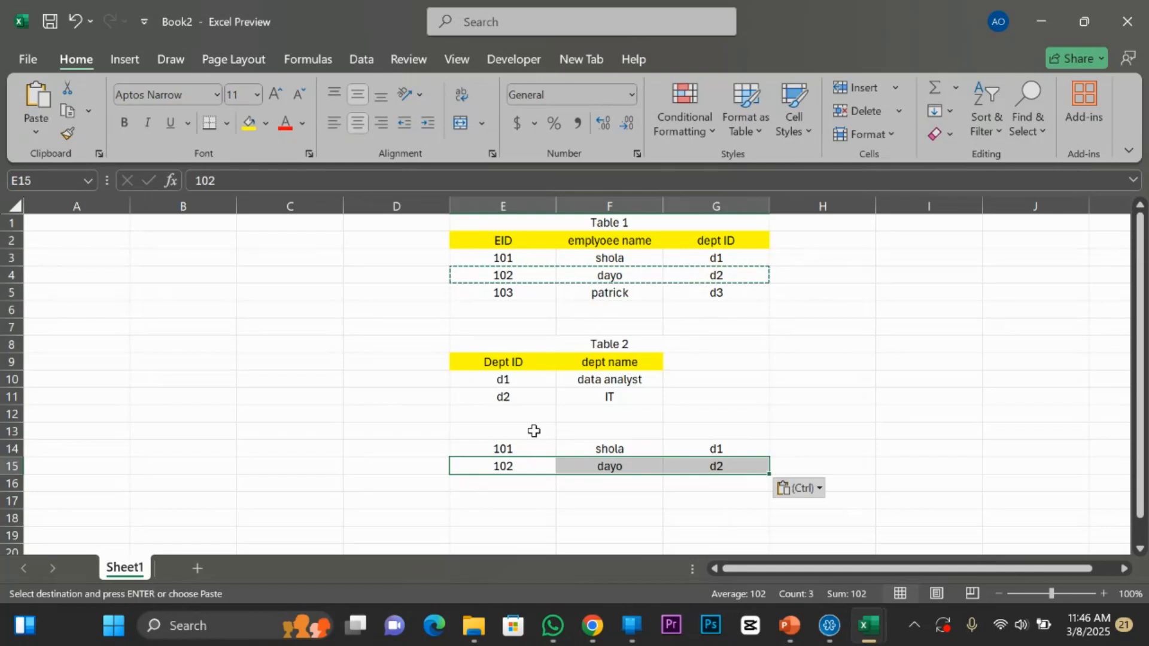
Merge and center E13:G13 above the copied rows and enter the title "Answer".
drag(529, 430, 718, 430)
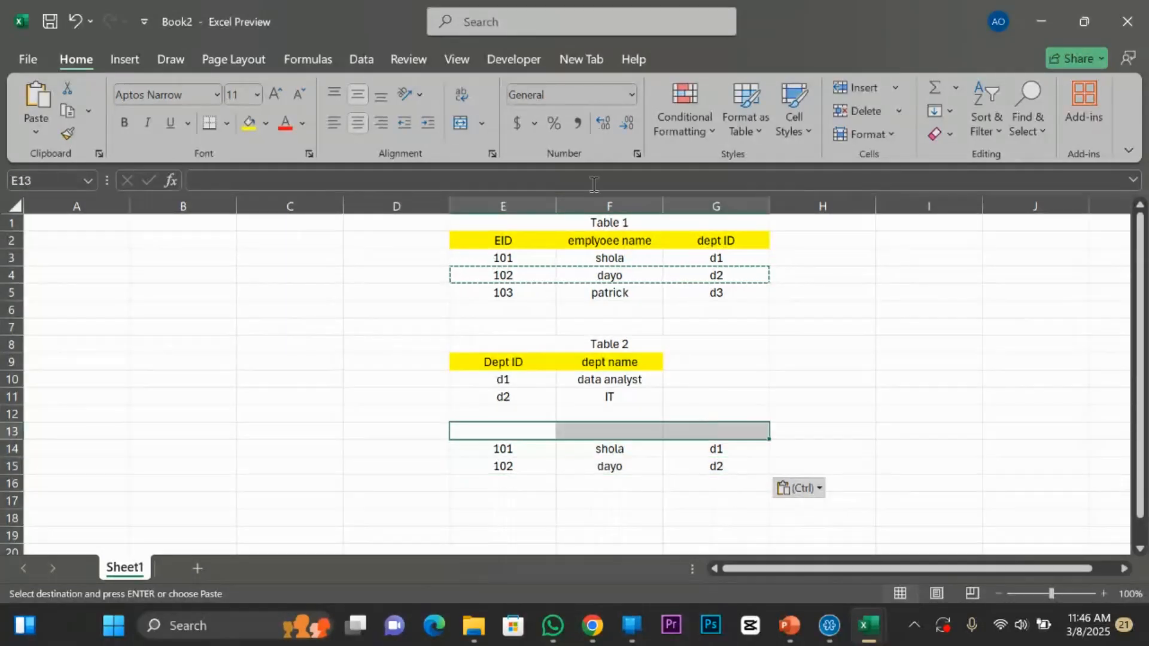
click(464, 123)
text(A)
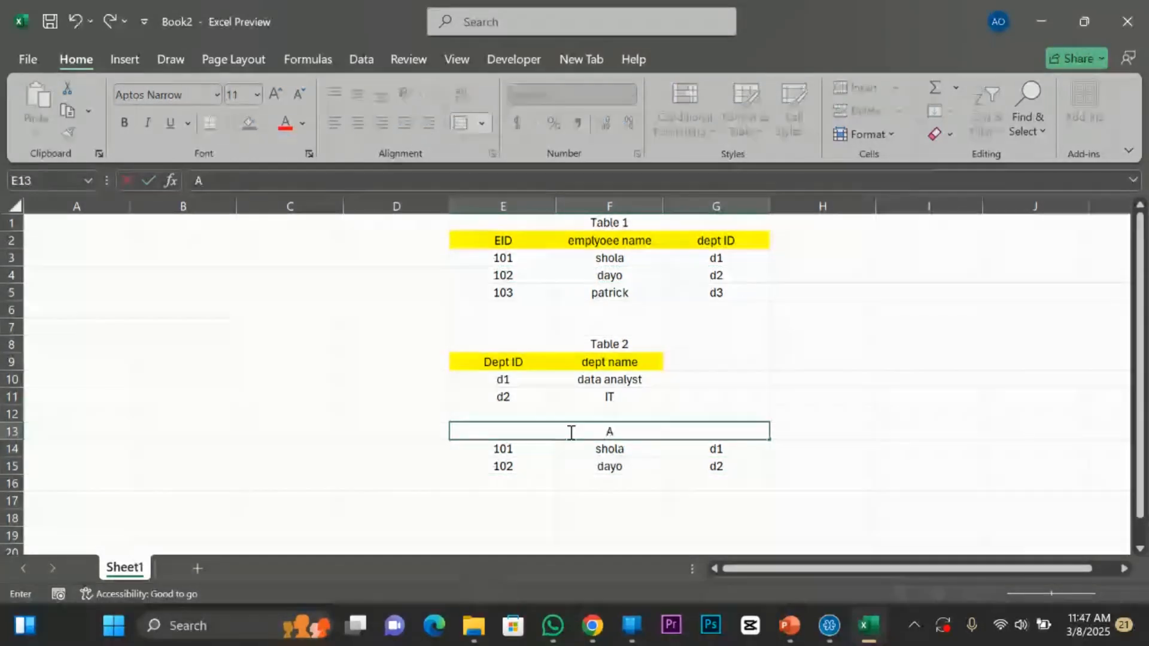
text(nswer)
key(Left)
key(Left)
key(Left)
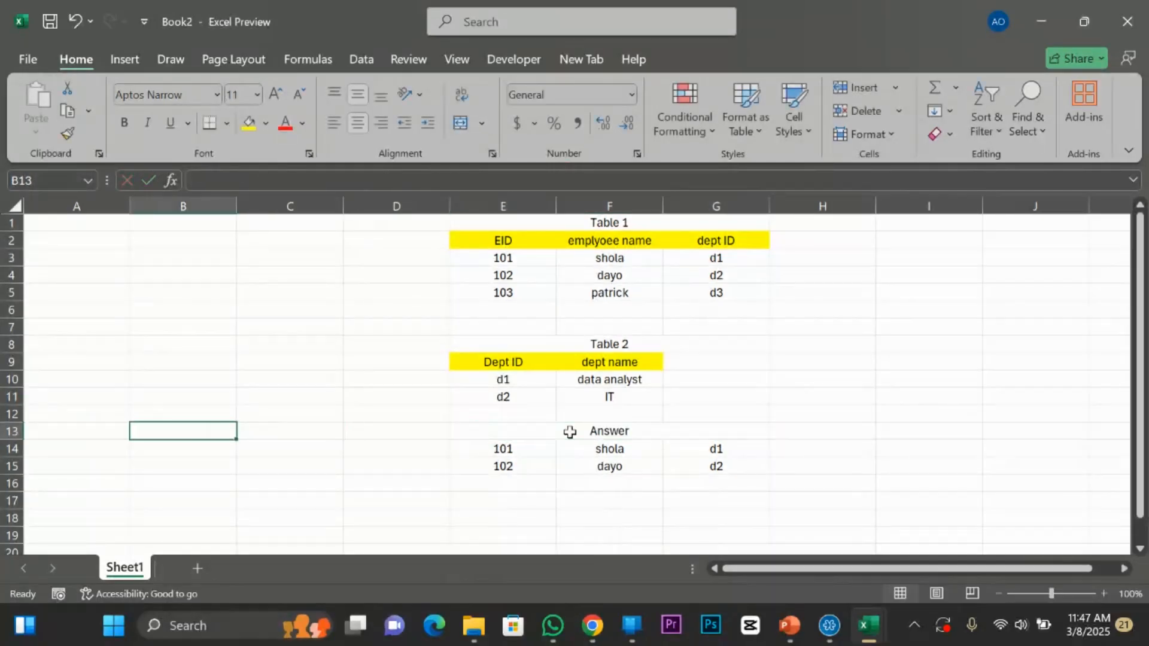
Replace the title in the merged cell E13 with "Inner join".
click(569, 432)
double_click(637, 432)
drag(637, 431, 573, 416)
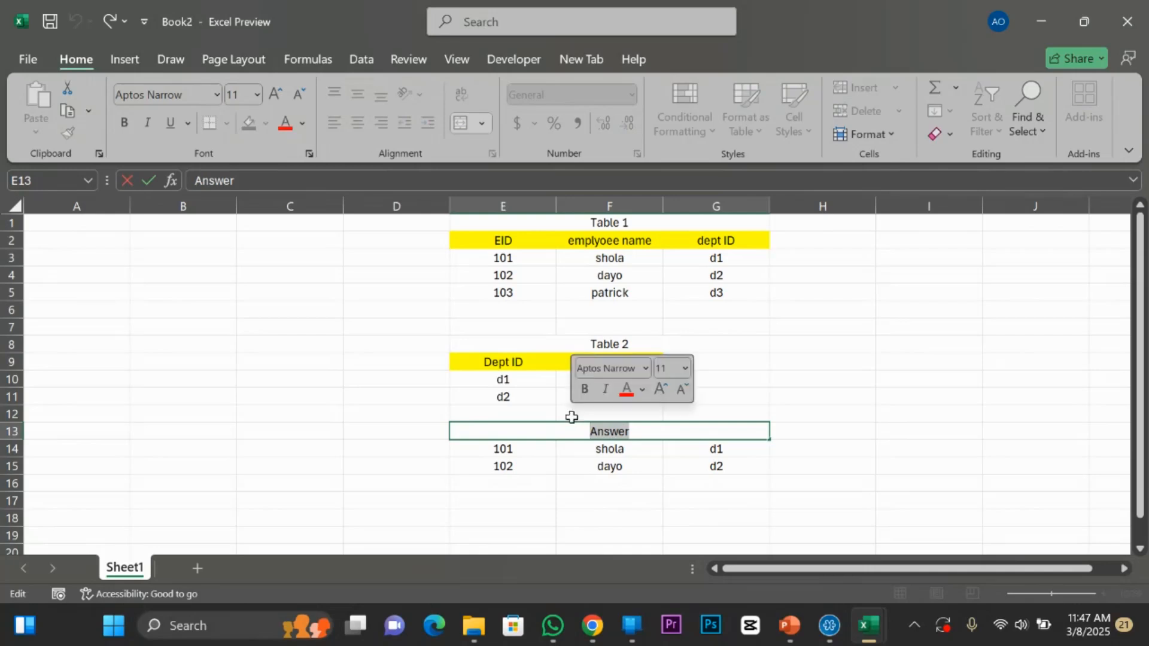
text(Inner jho)
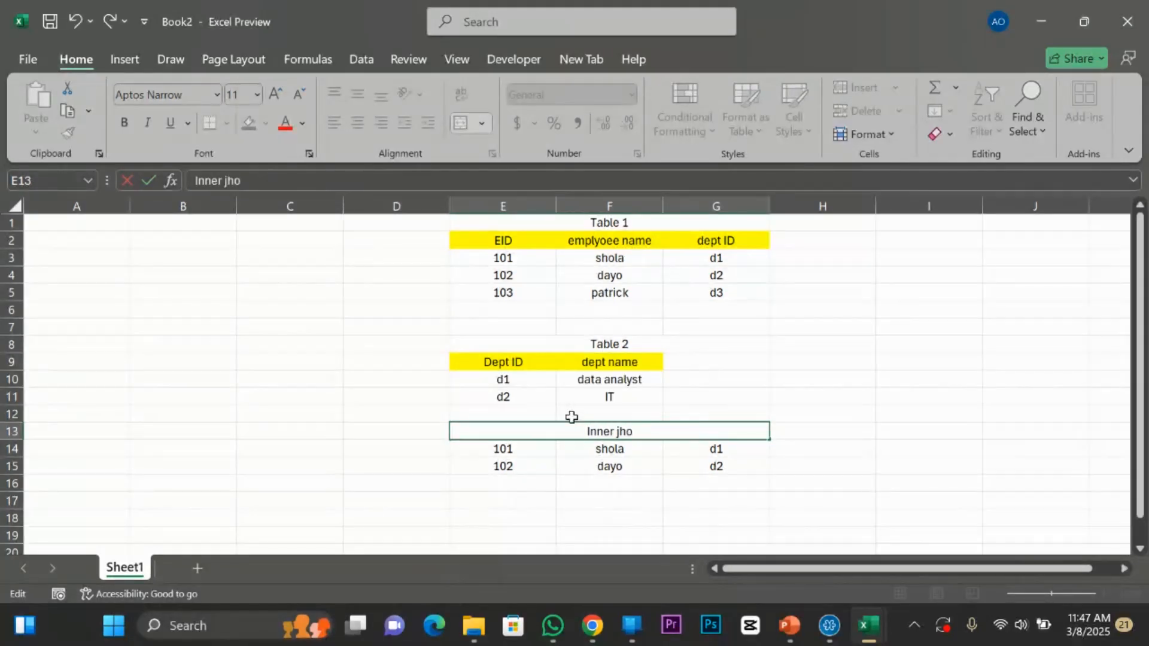
key(BackSpace)
key(BackSpace)
key(BackSpace)
text(join)
click(772, 382)
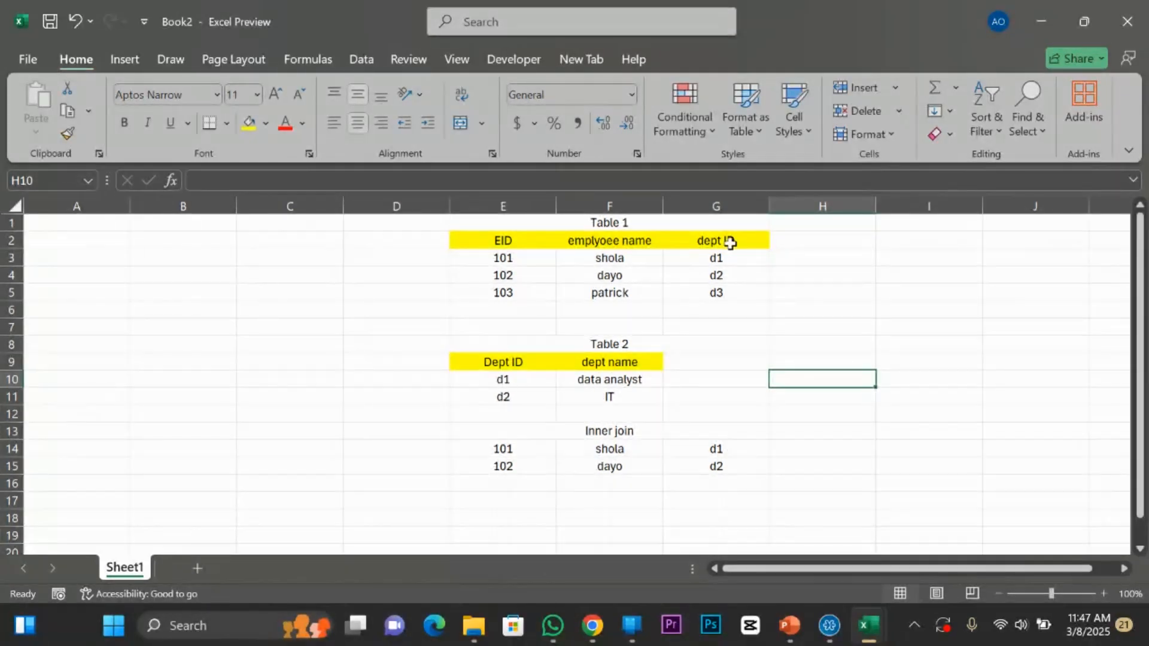
Compare the column headers of Table 1 and Table 2 to identify the department ID column they share.
click(512, 240)
click(610, 240)
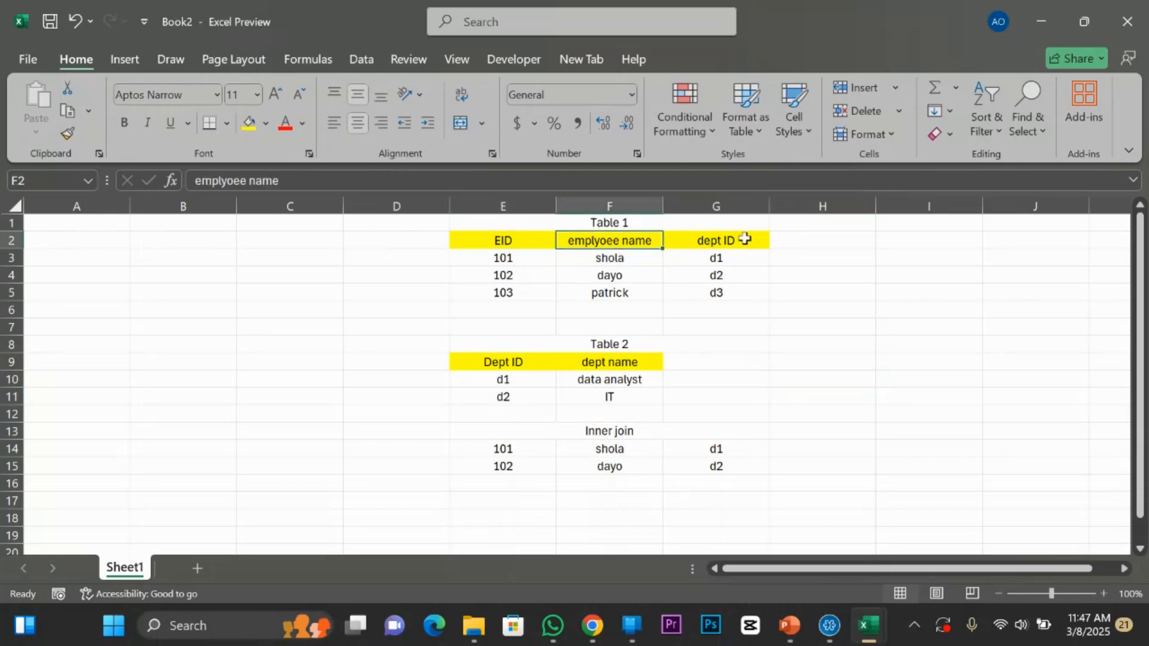
click(736, 240)
click(590, 361)
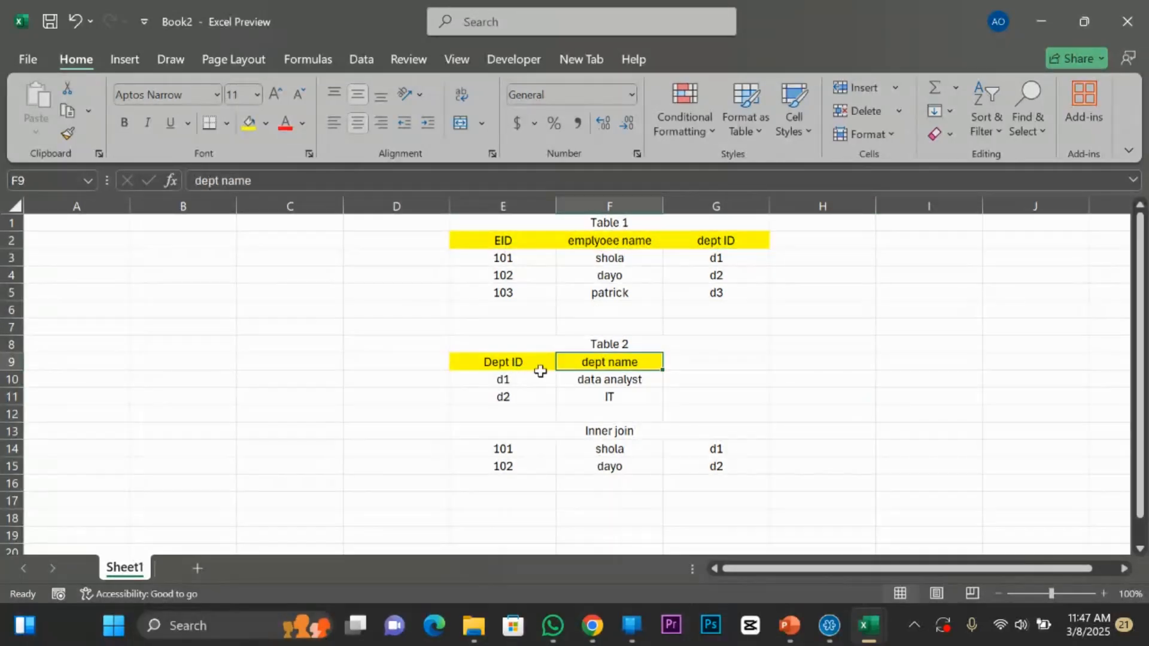
click(509, 359)
click(710, 241)
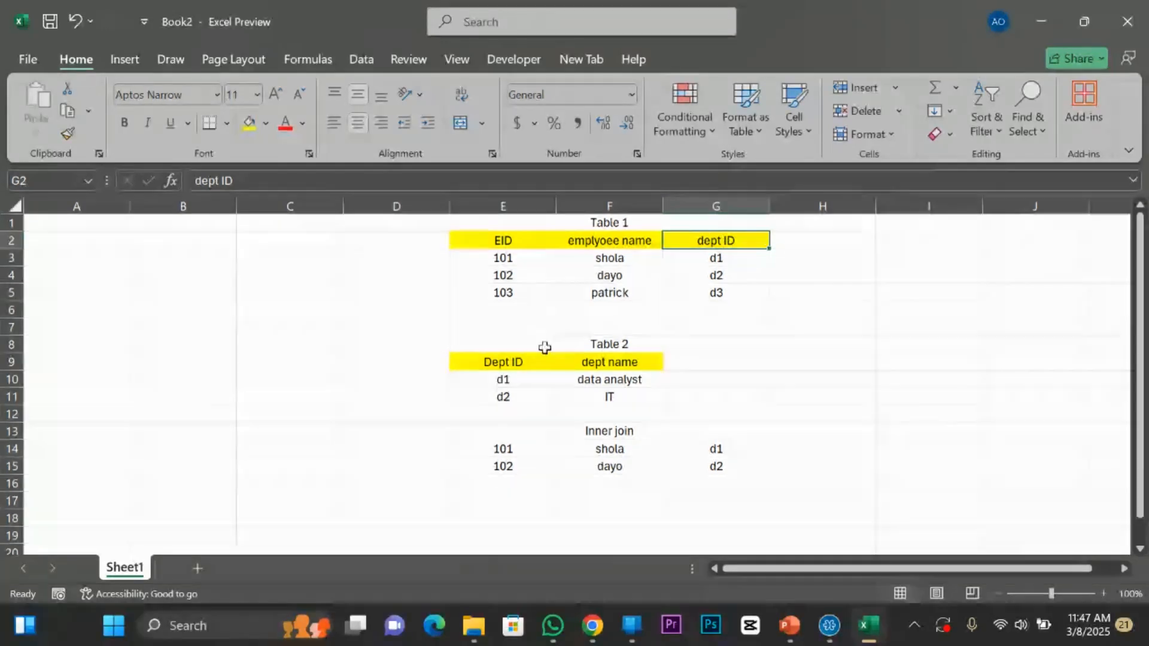
click(502, 379)
click(735, 240)
click(500, 379)
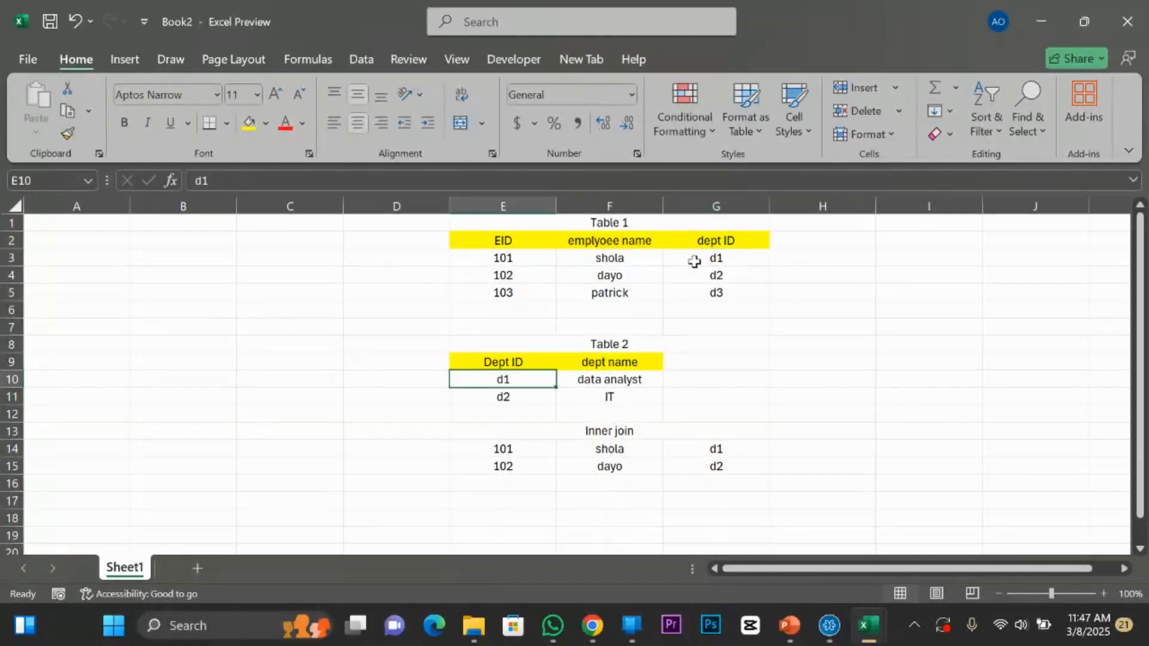
click(721, 234)
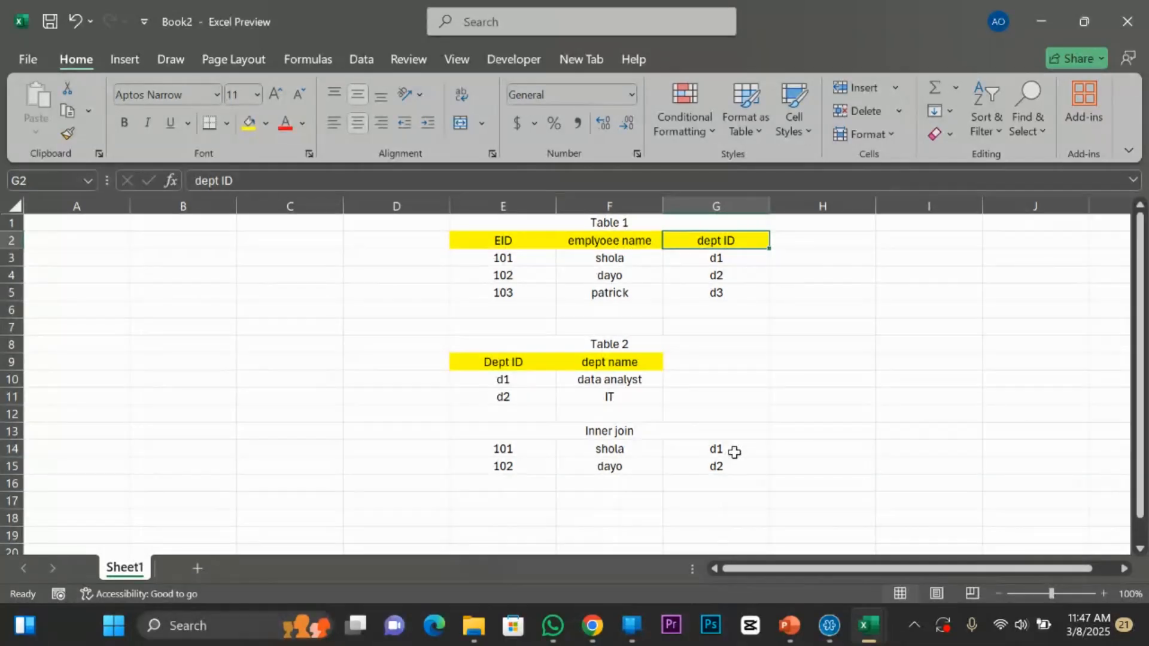
click(598, 222)
click(117, 291)
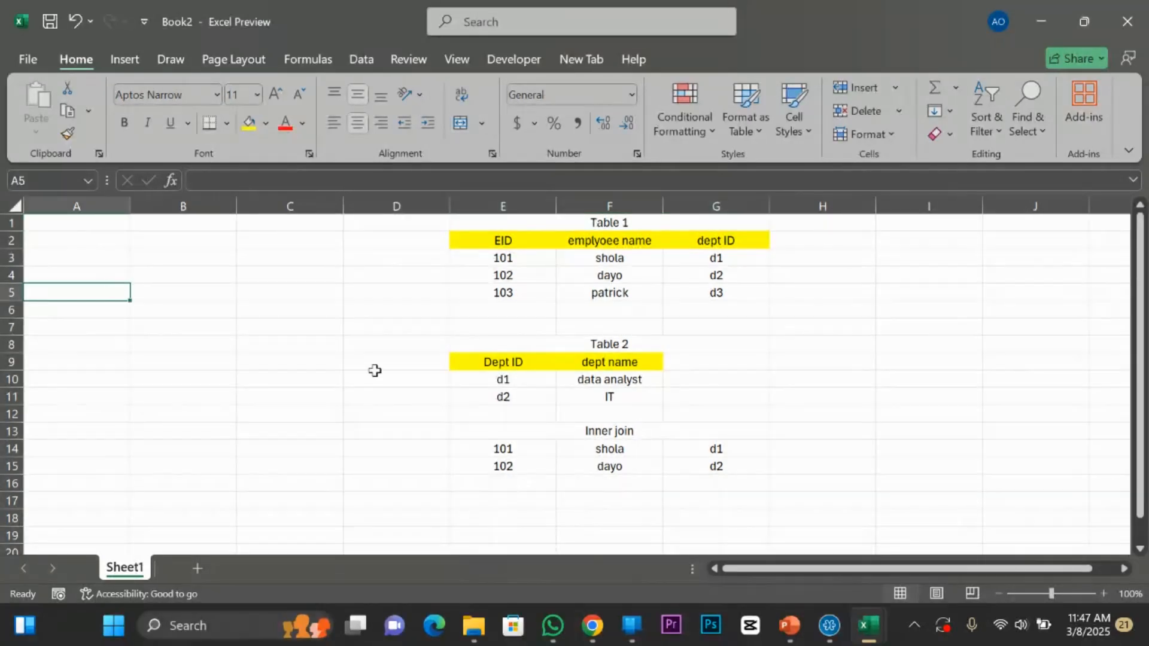
click(577, 347)
click(990, 358)
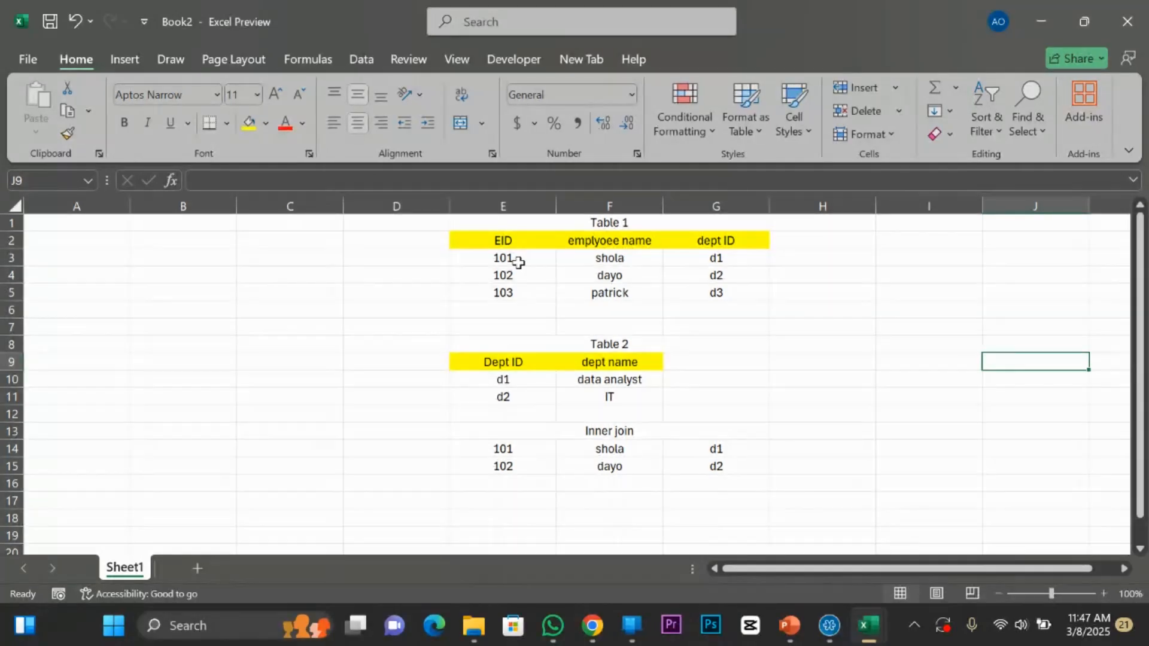
Replace the department ID in G14 with the matching department name from Table 2, "data analyst".
click(516, 379)
click(603, 379)
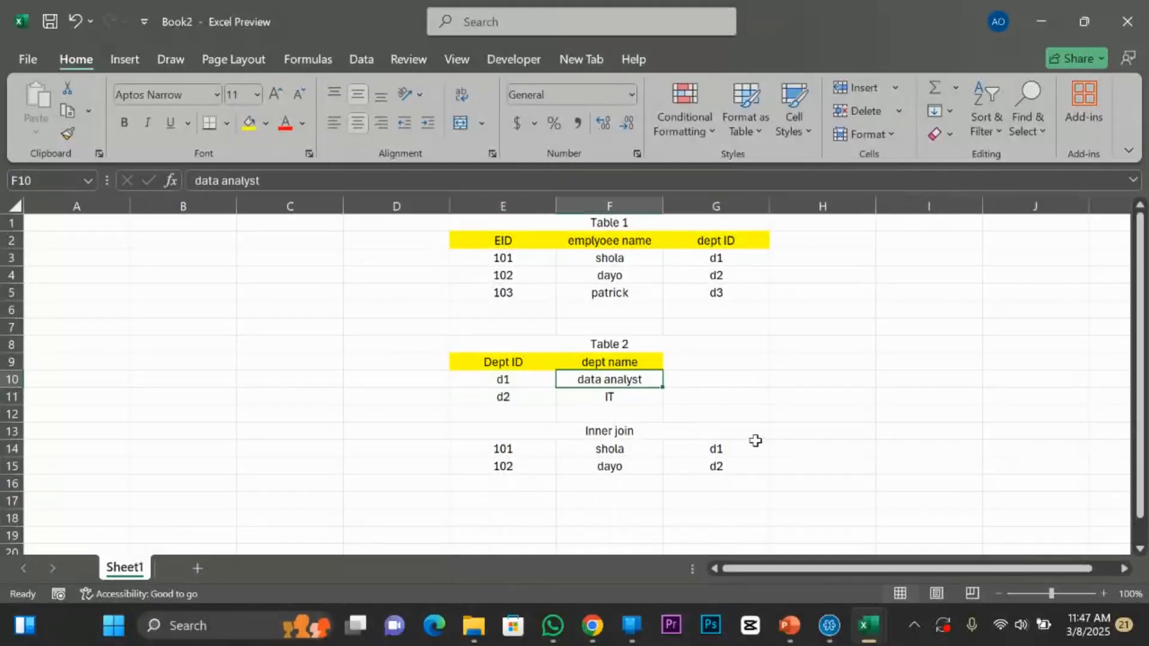
double_click(740, 452)
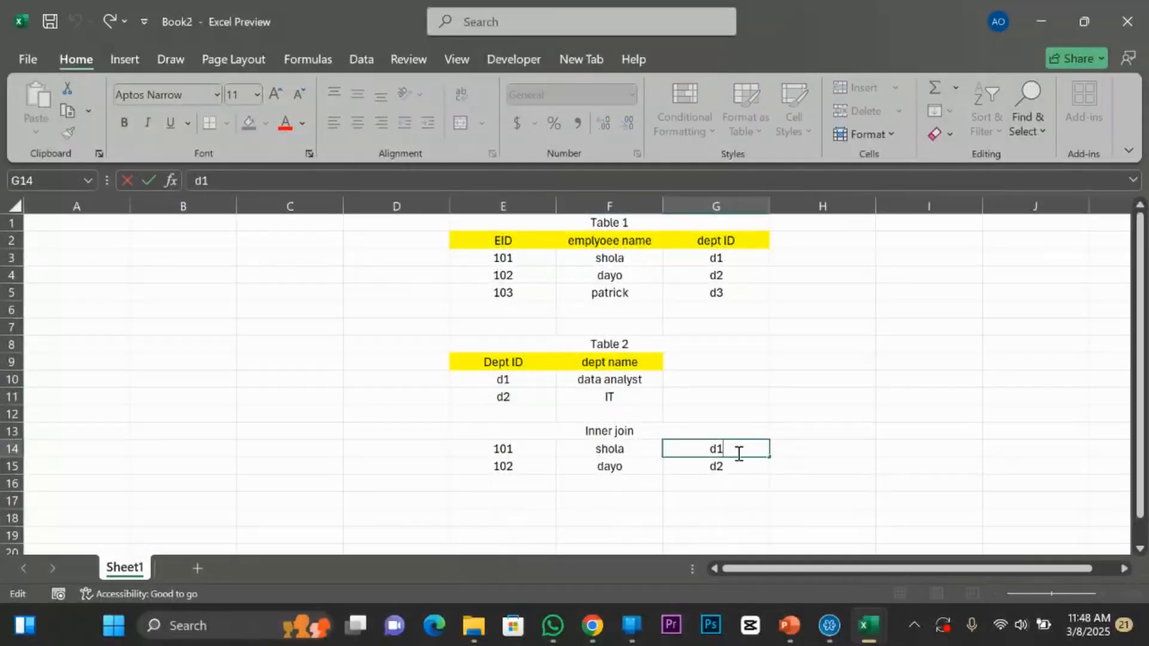
key(BackSpace)
key(BackSpace)
text(data amalyst)
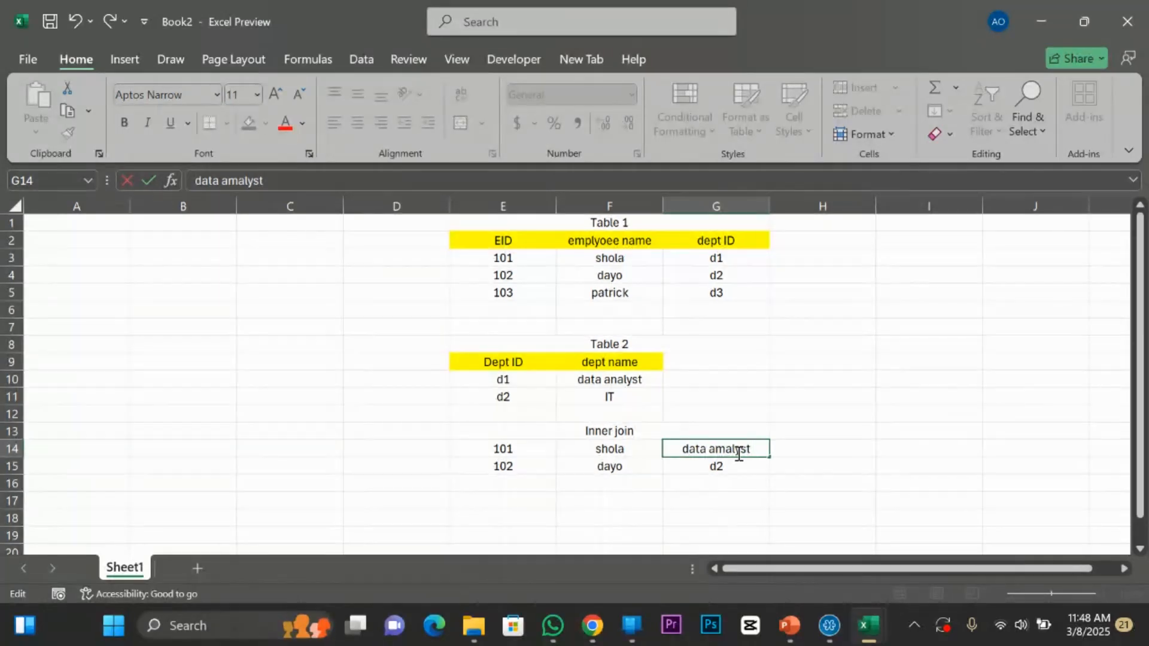
key(BackSpace)
key(BackSpace)
key(BackSpace)
key(BackSpace)
key(BackSpace)
key(BackSpace)
text(nalyst)
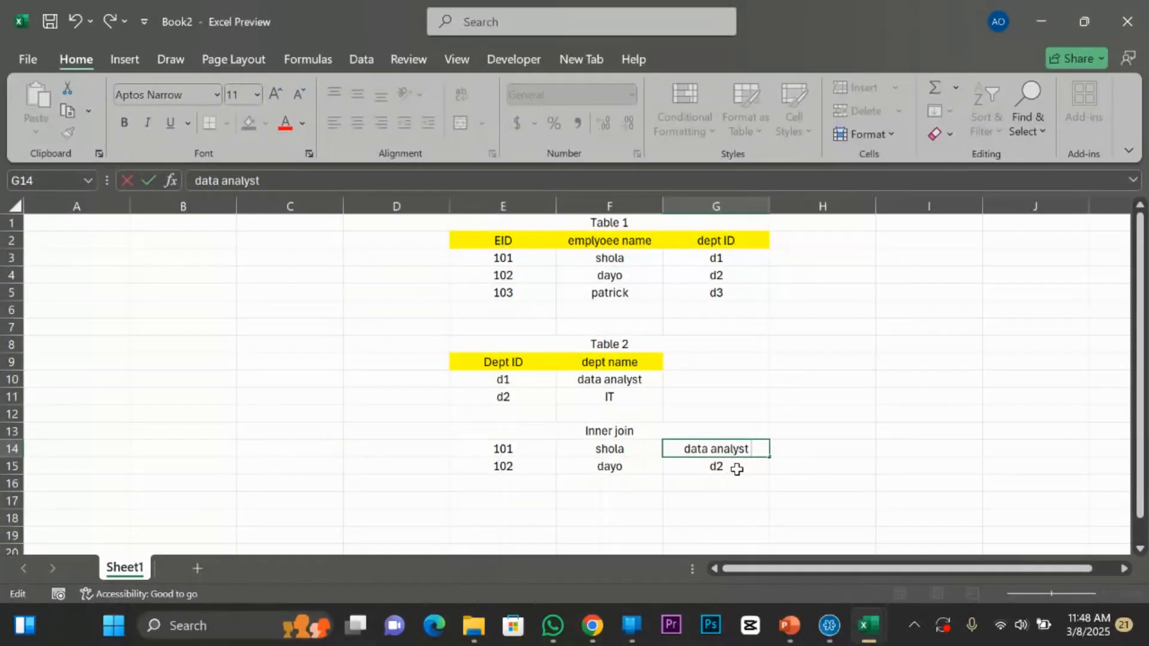
Replace the department ID in G15 with the matching department name, "IT".
double_click(737, 468)
key(BackSpace)
key(BackSpace)
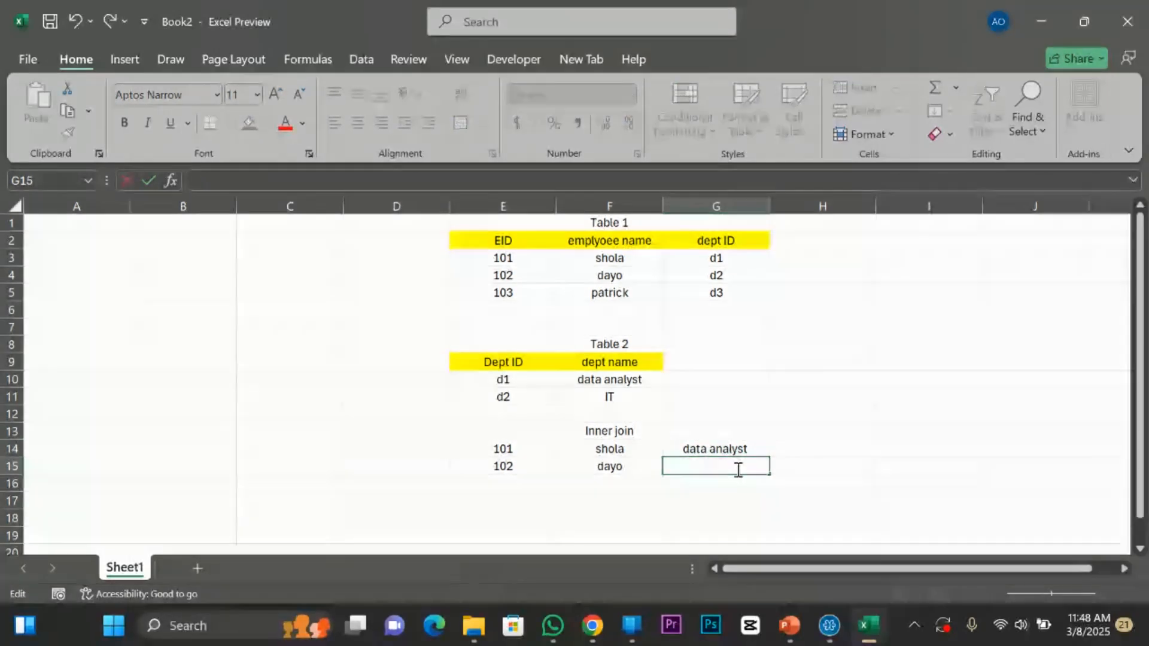
text(IT)
click(718, 451)
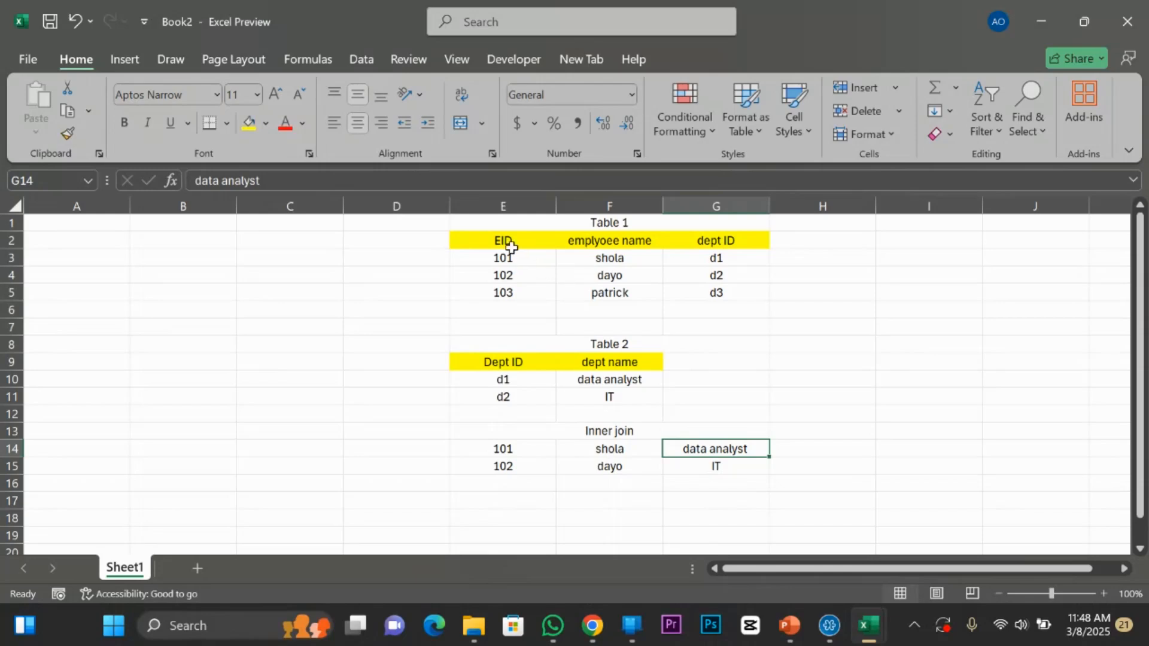
Examine the first inner join row and compare the employee names in Table 1 with the department names in Table 2.
click(512, 453)
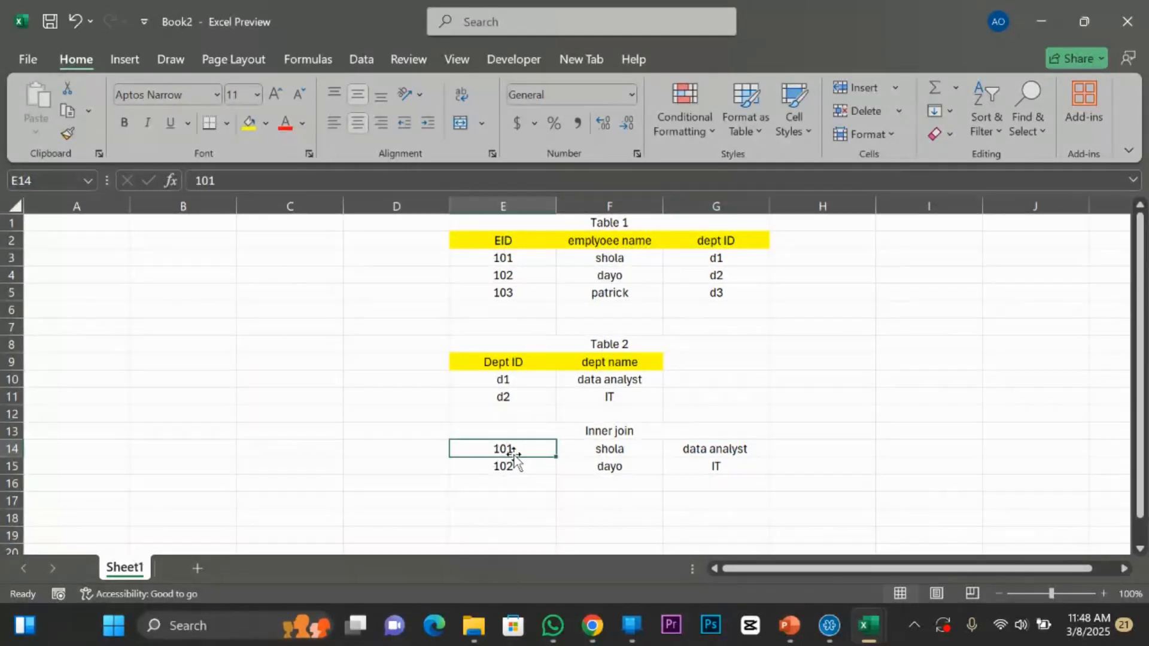
click(606, 455)
click(714, 449)
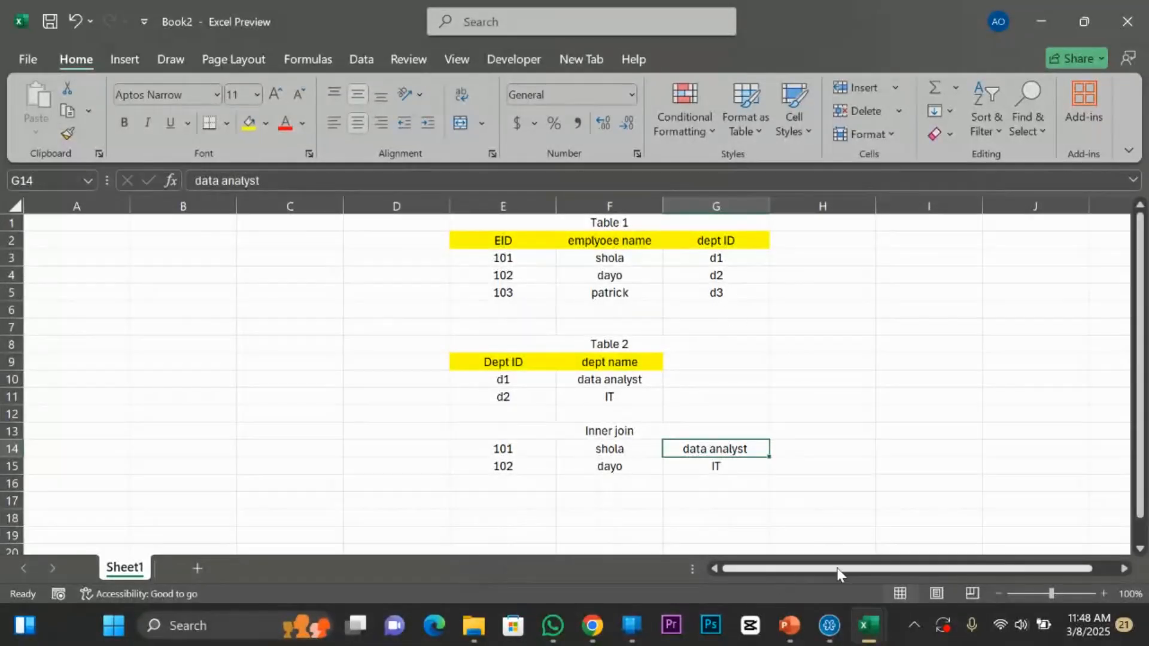
click(634, 271)
click(633, 380)
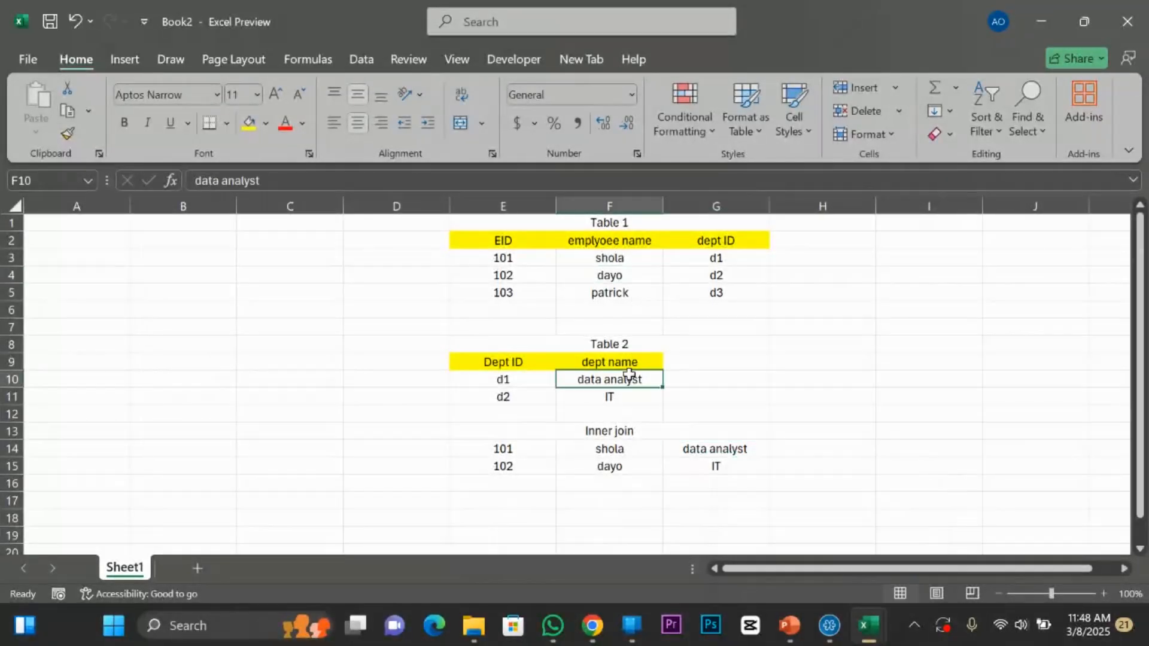
click(636, 290)
click(639, 381)
click(647, 286)
click(636, 400)
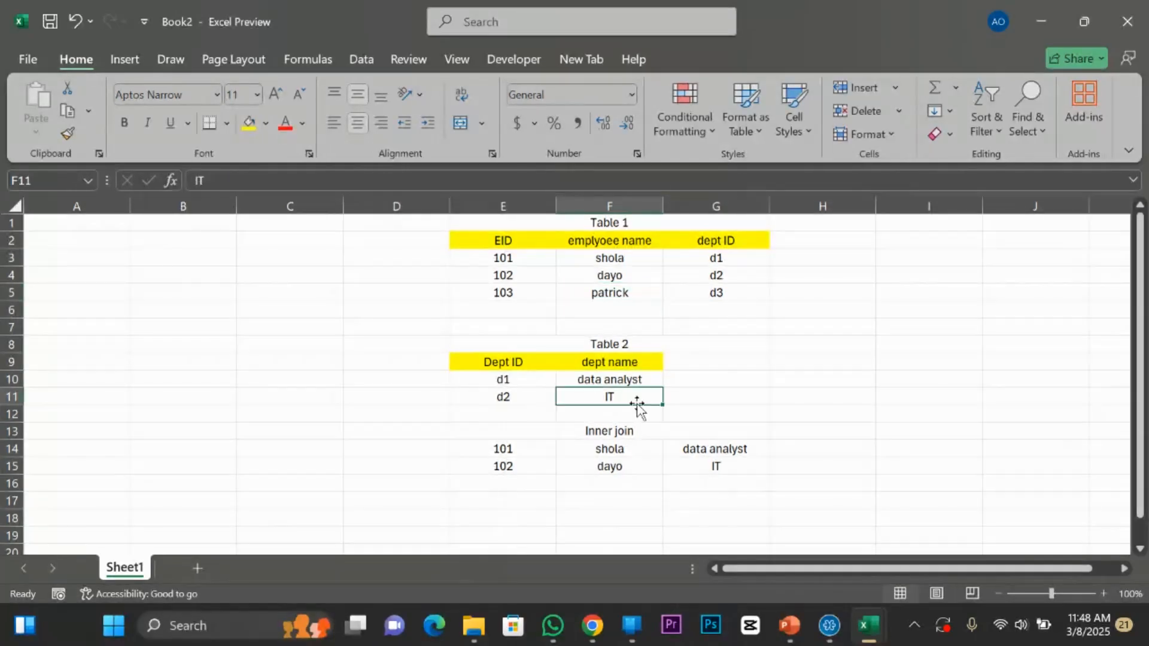
click(654, 290)
click(637, 398)
click(634, 293)
click(639, 397)
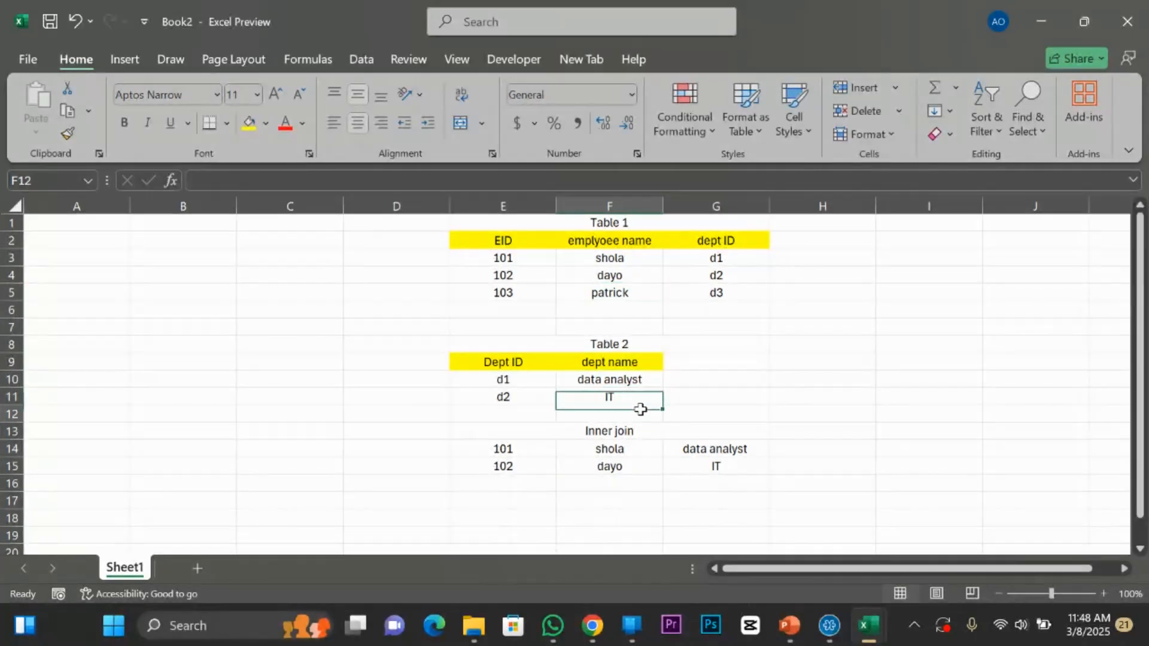
click(640, 413)
Copy the dept IDs d1 and d2 from Table 2 into H14:H15 beside the inner join rows.
drag(526, 378, 532, 406)
key(ctrl+c)
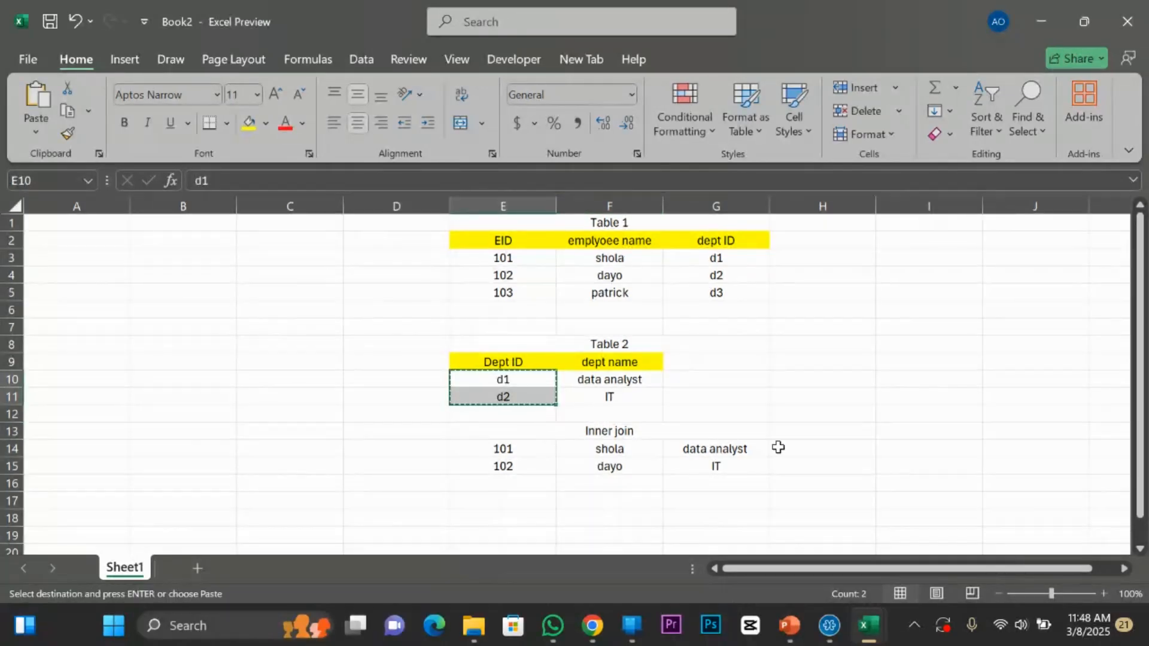
click(800, 445)
key(ctrl+v)
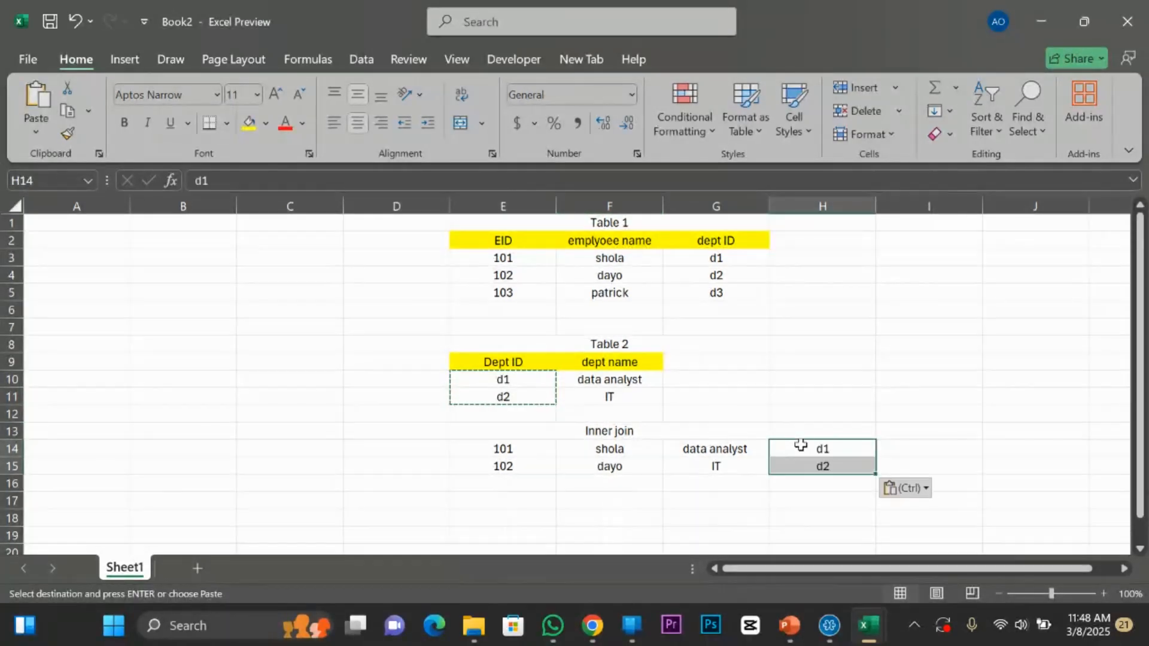
Unmerge the Inner join heading and merge and center it again across E13:H13.
click(820, 443)
drag(604, 430, 817, 431)
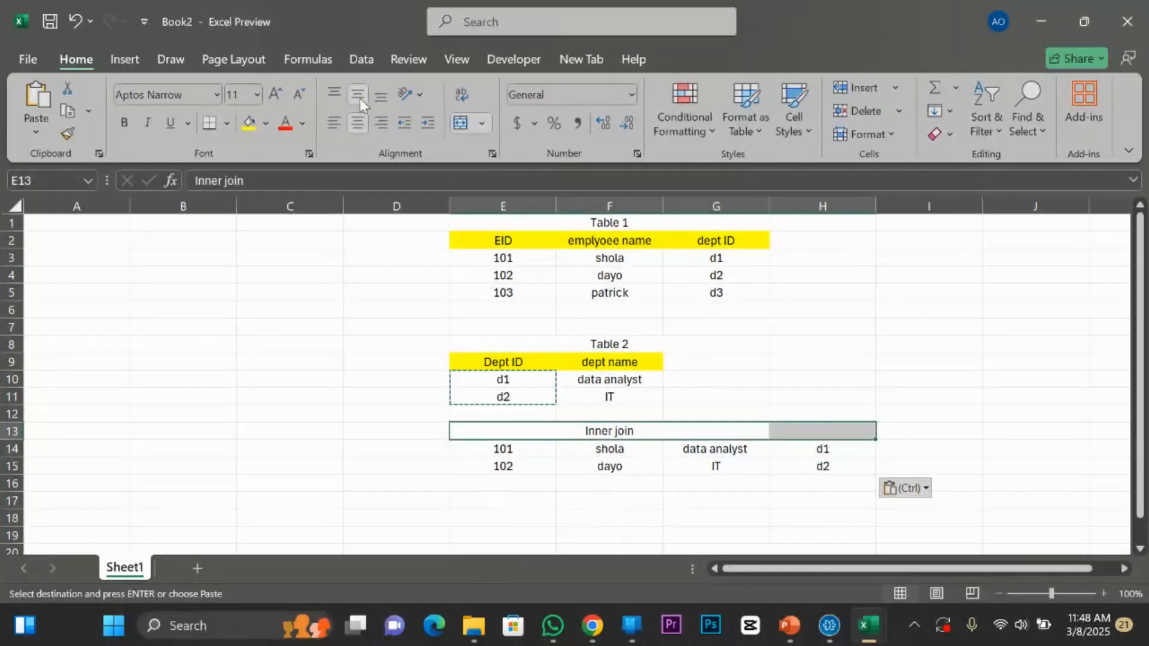
click(459, 125)
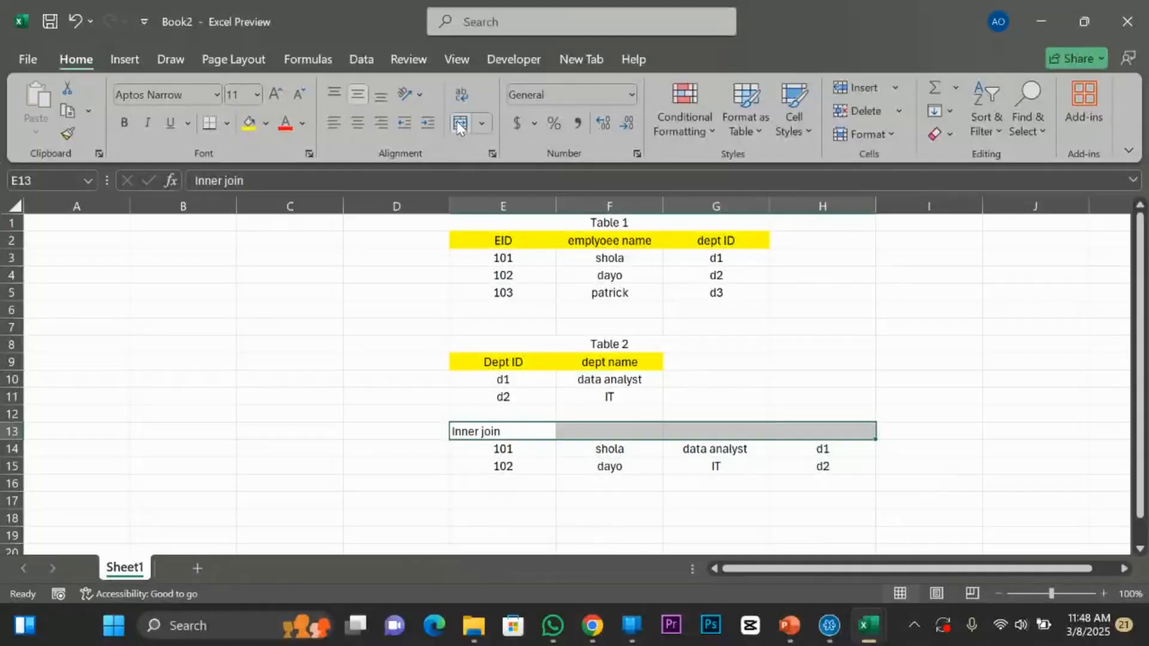
click(459, 124)
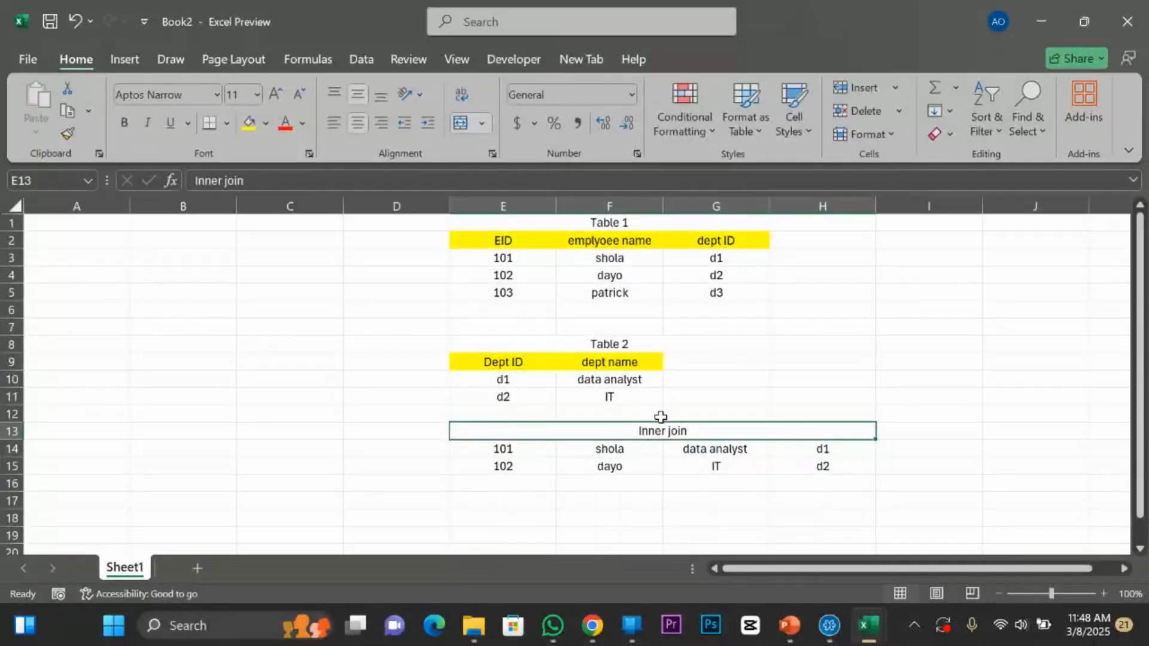
scroll(781, 396, down, 1)
scroll(895, 354, up, 1)
click(147, 259)
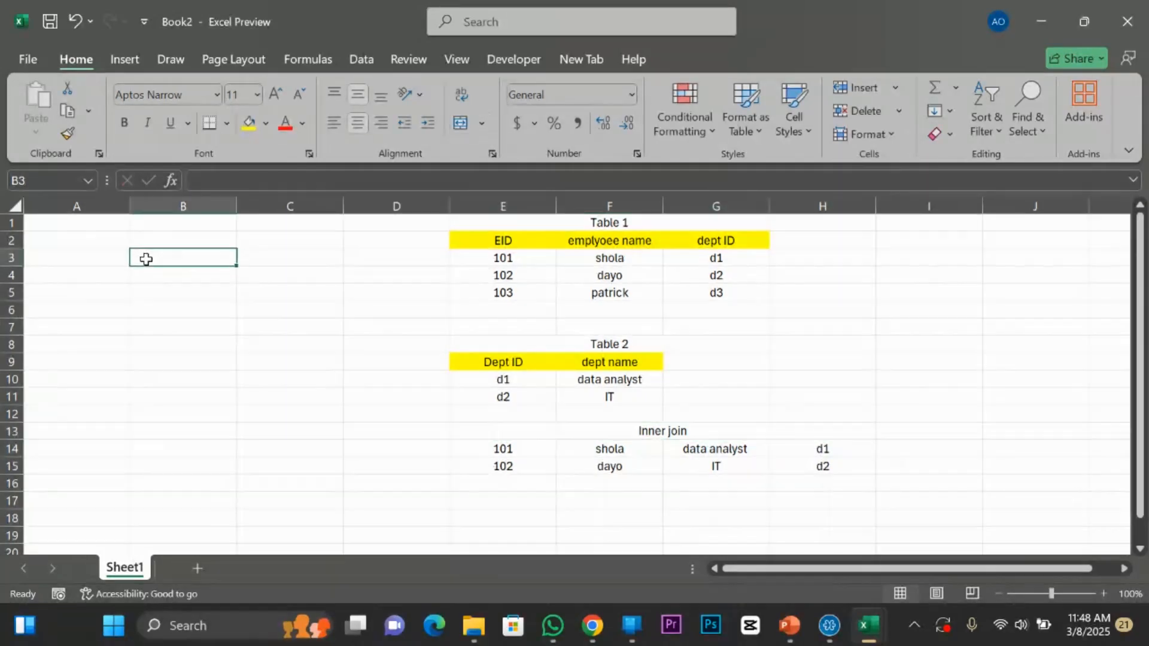
click(120, 255)
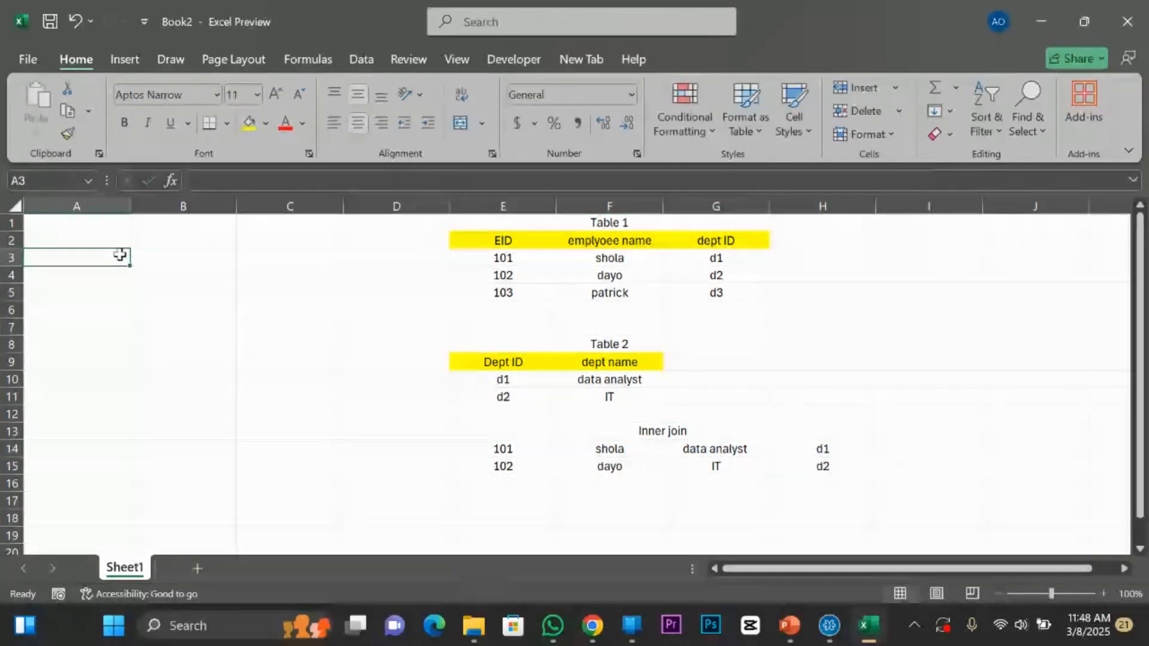
text(outer)
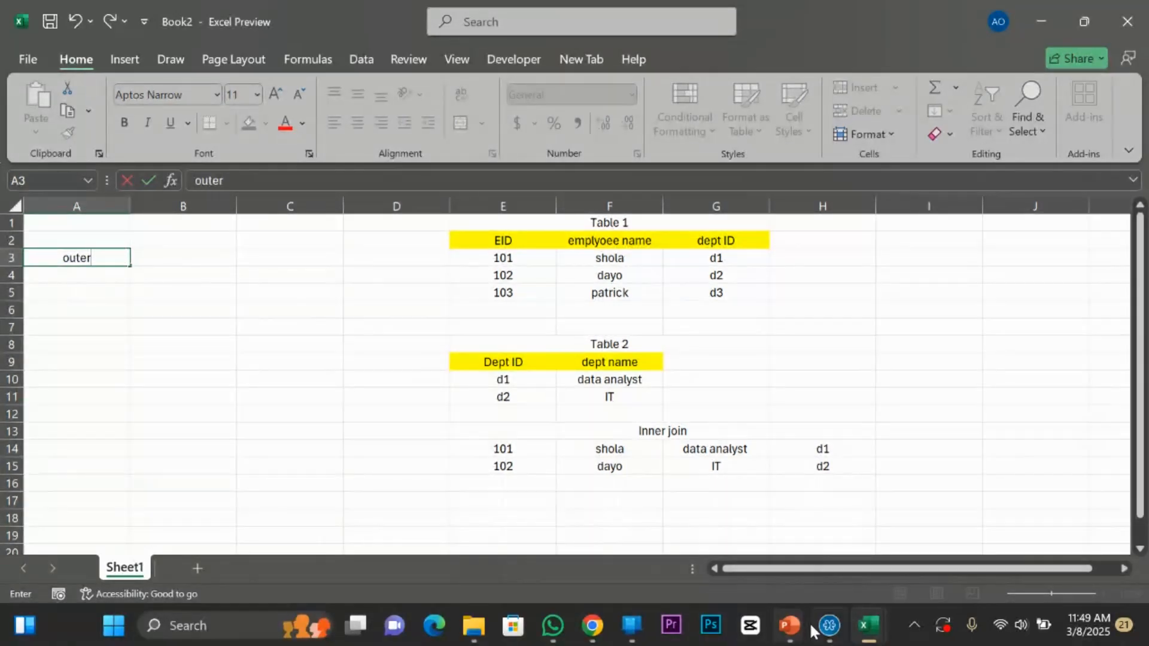
Switch to the PowerPoint slide show to read the definitions of the merge types, and return to the Book2 workbook in Excel.
mouse_move(791, 625)
mouse_move(854, 553)
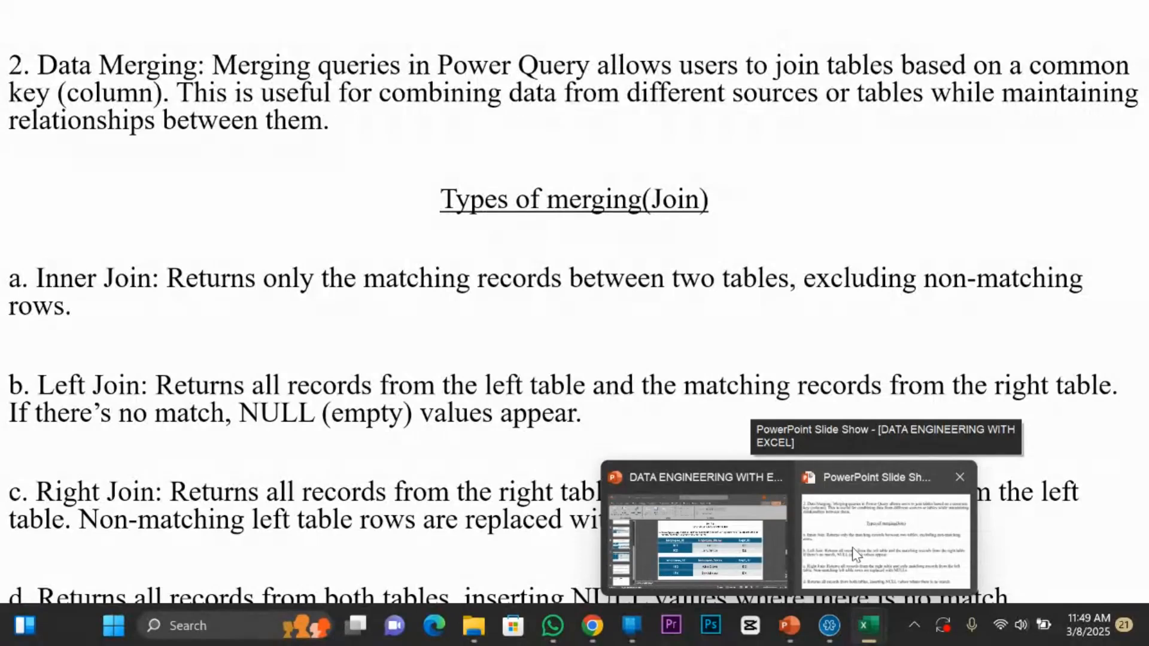
click(854, 553)
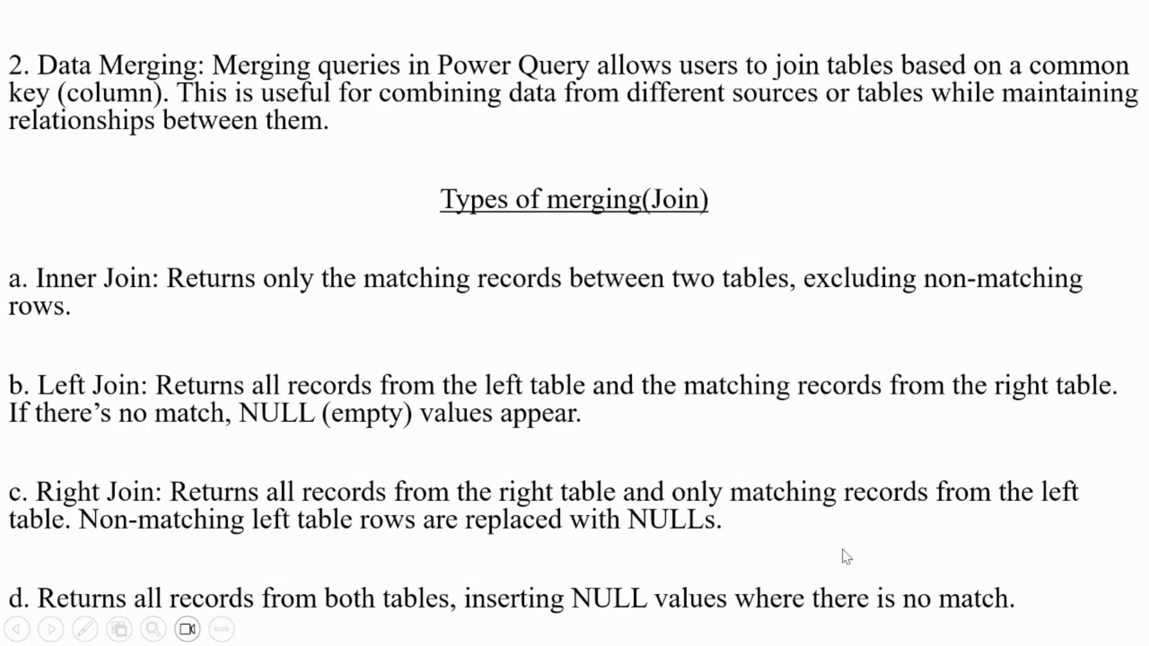
key(super)
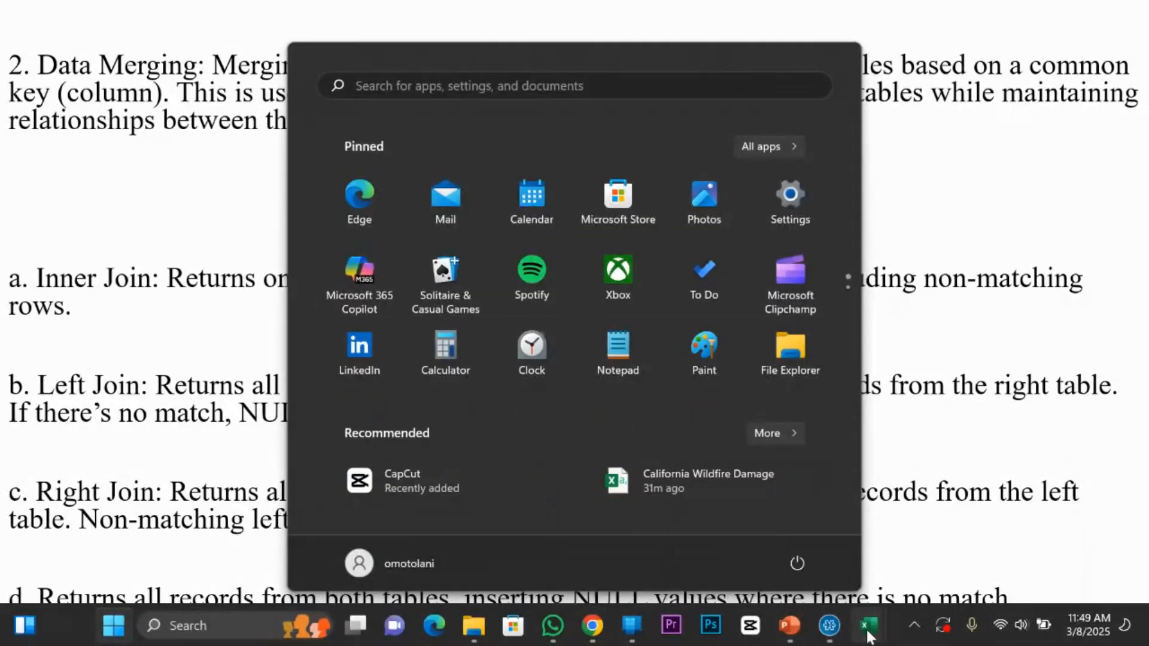
mouse_move(868, 639)
click(927, 553)
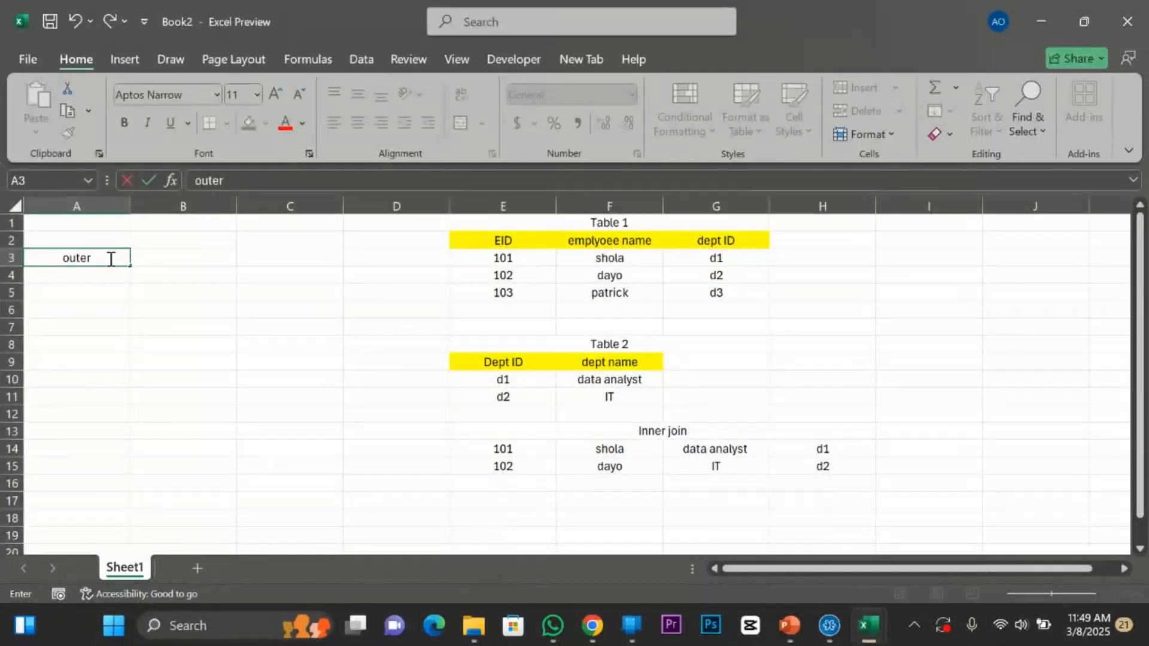
key(Escape)
click(664, 221)
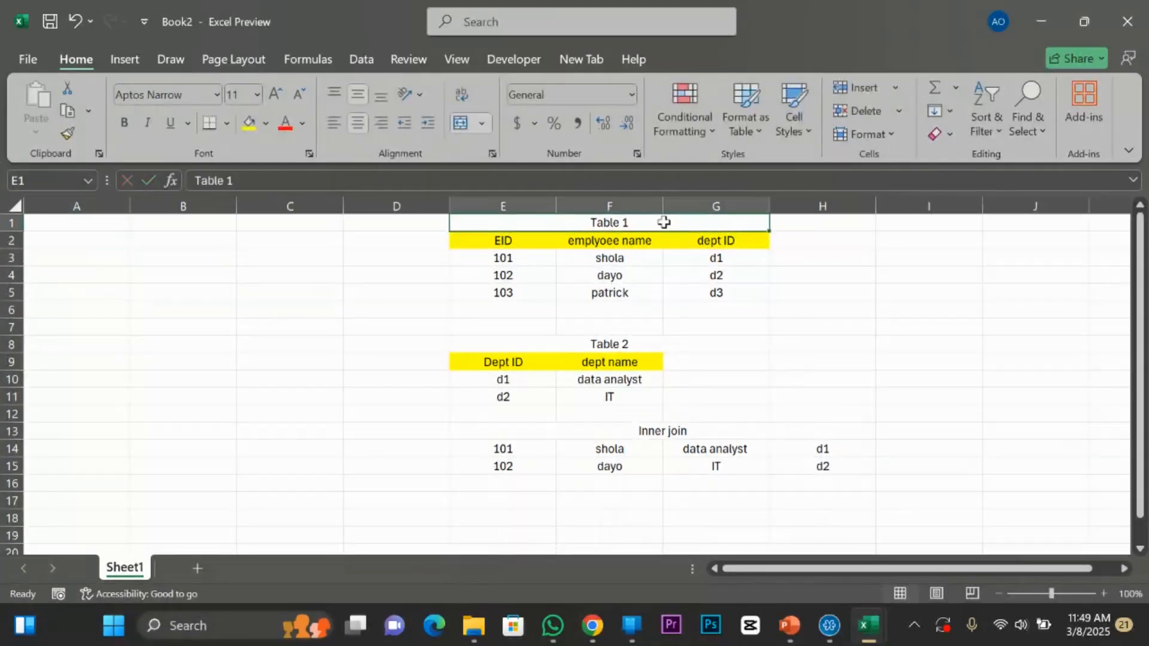
click(666, 361)
click(621, 228)
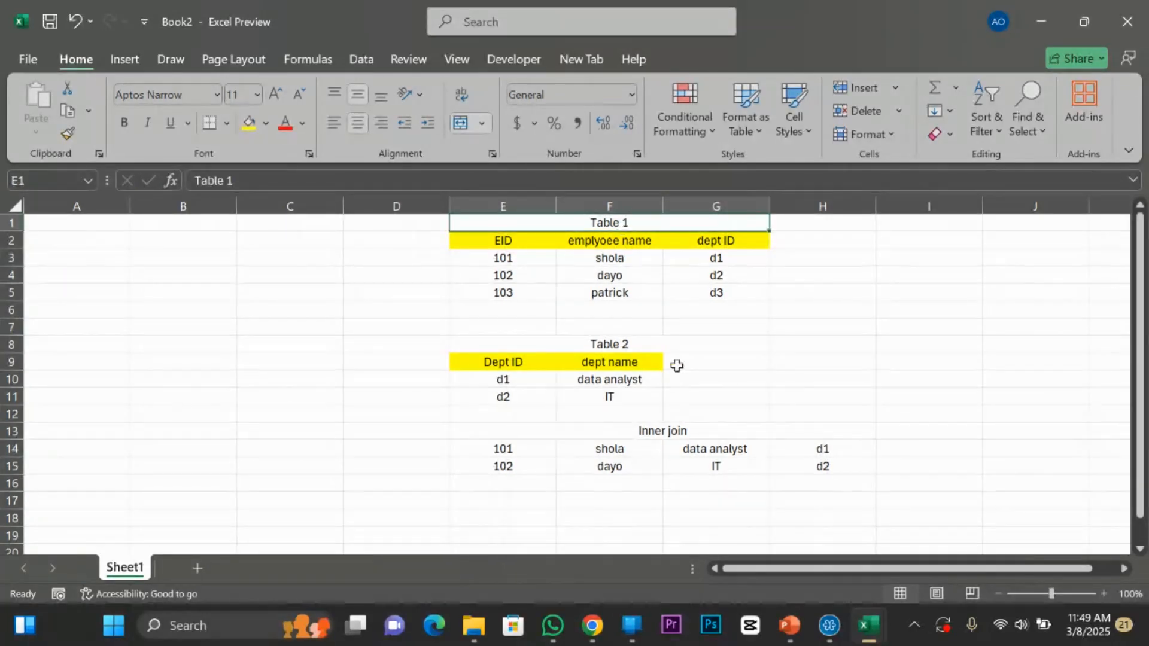
click(656, 361)
click(653, 344)
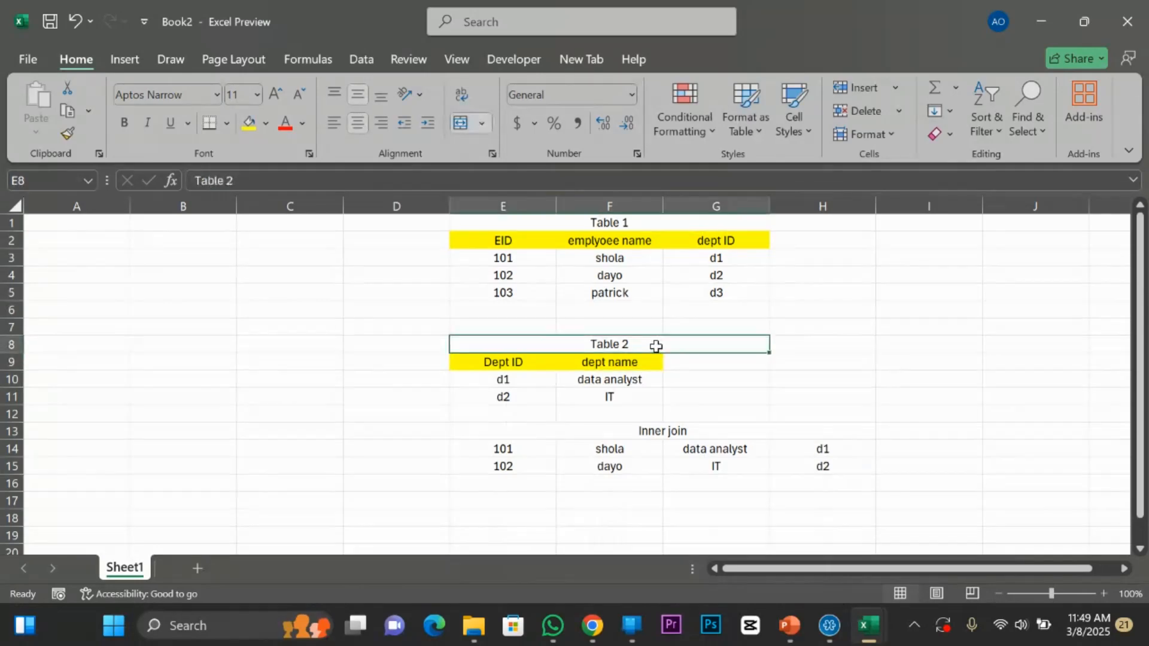
Add the prefix "(LEFT)" to the first table's heading so it reads "(LEFT) Table 1".
click(654, 221)
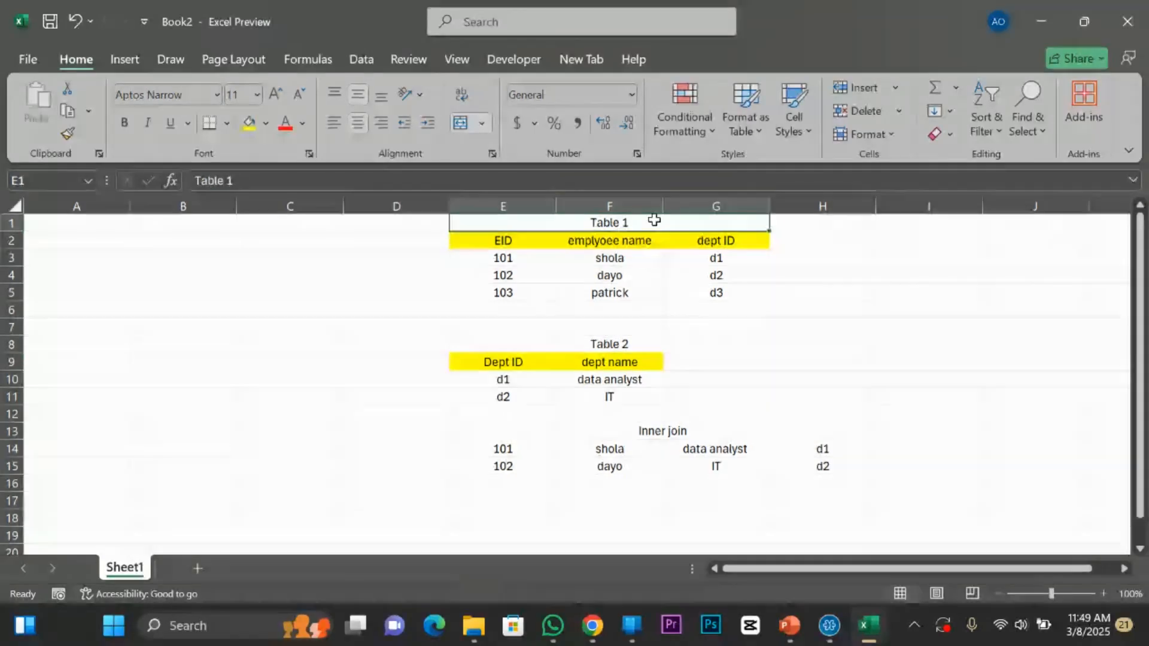
double_click(554, 222)
text(())
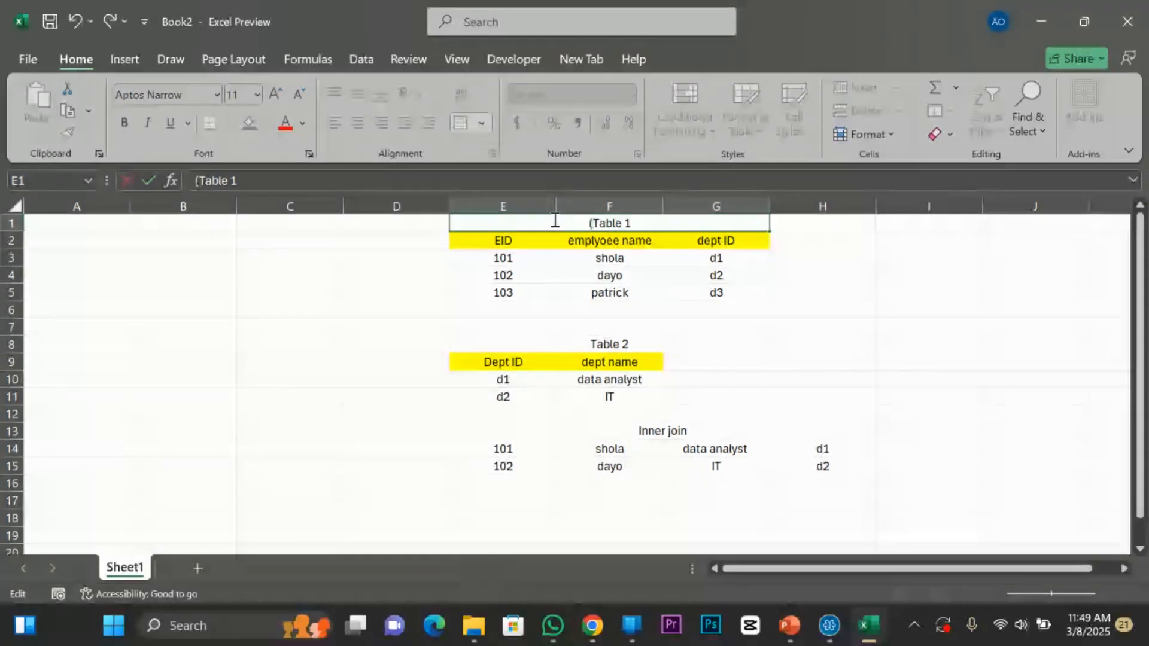
text(LEFT)
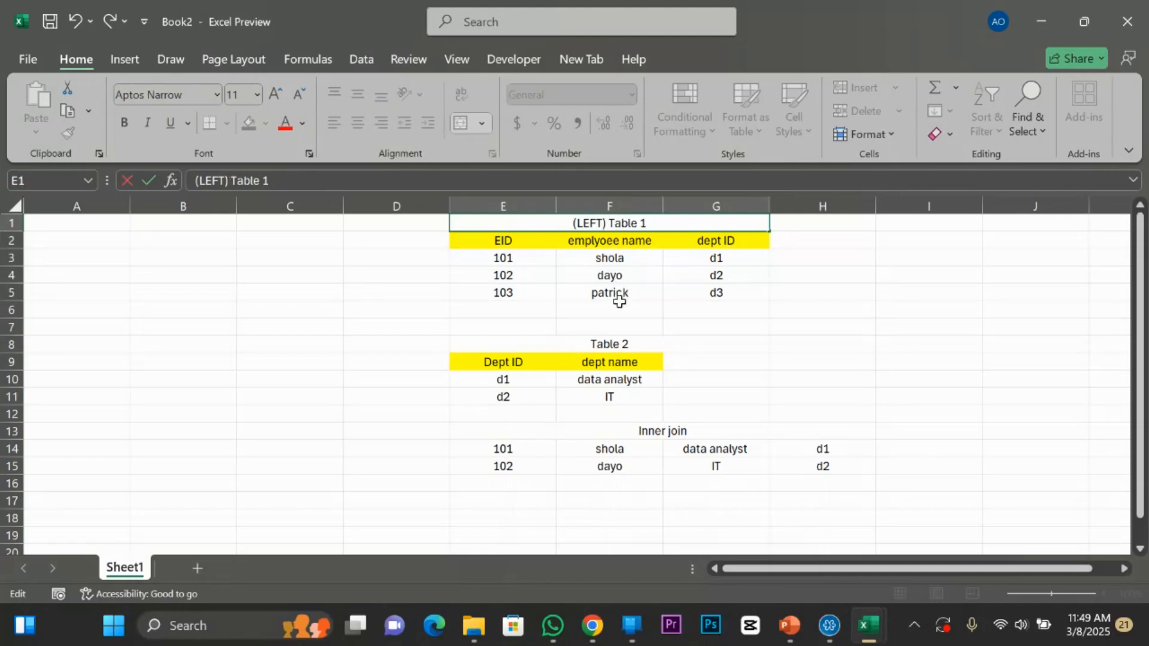
Append "(Right)" to the second table's heading so it reads "Table 2 (Right)".
click(651, 343)
double_click(651, 344)
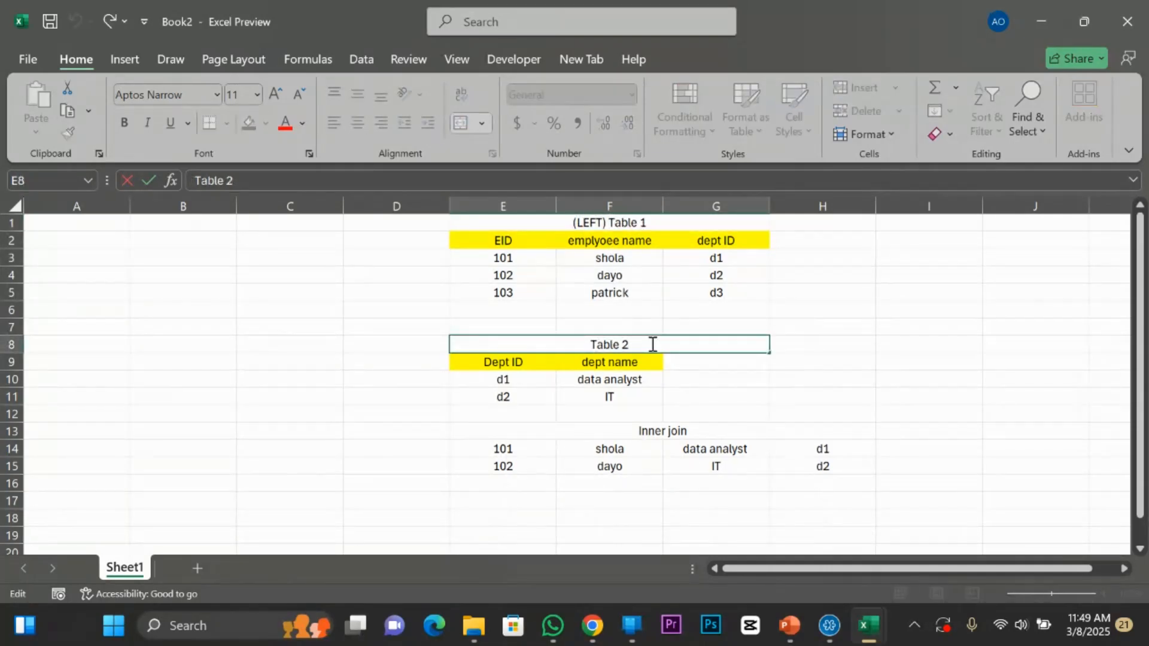
text(())
key(Left)
text(Right)
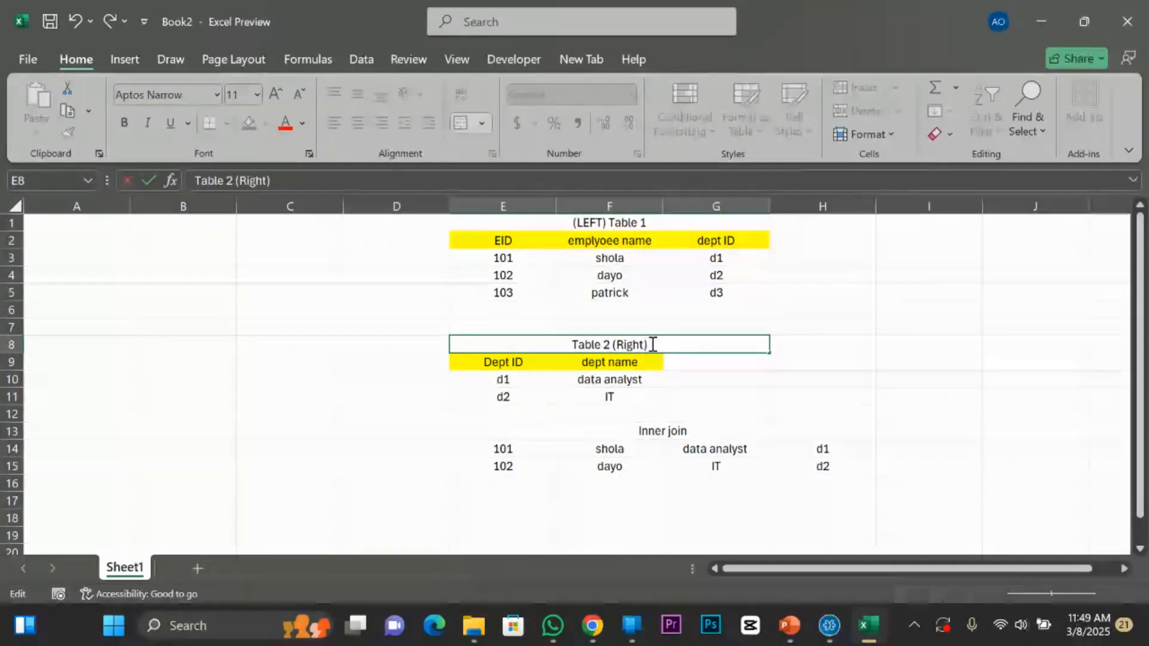
click(682, 314)
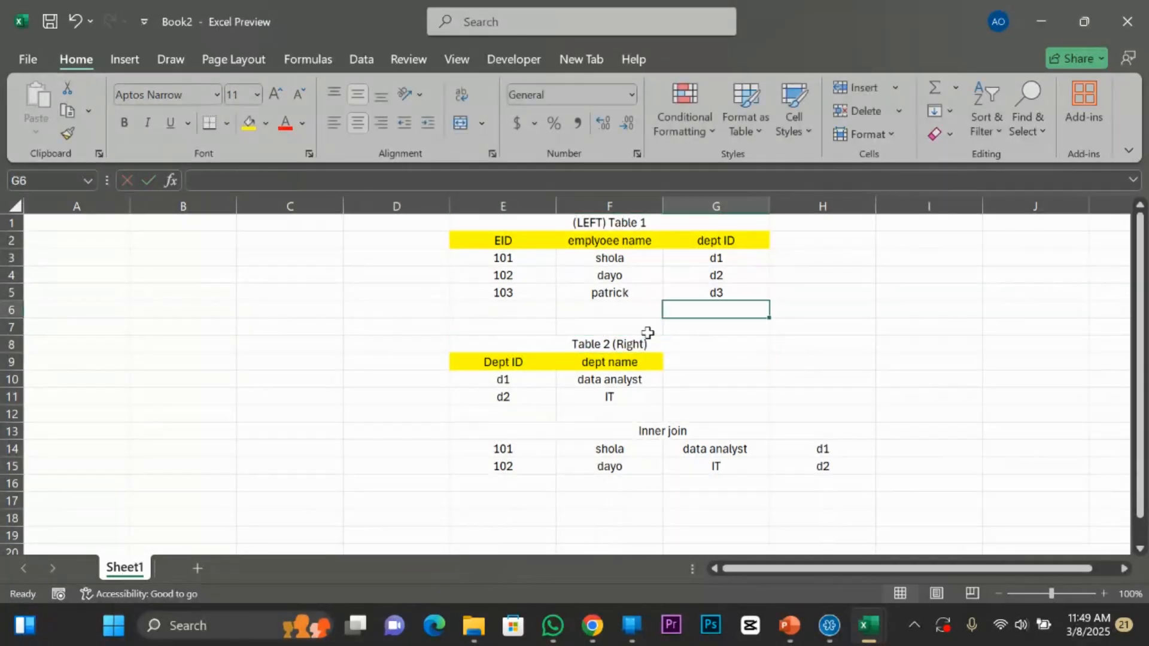
click(569, 345)
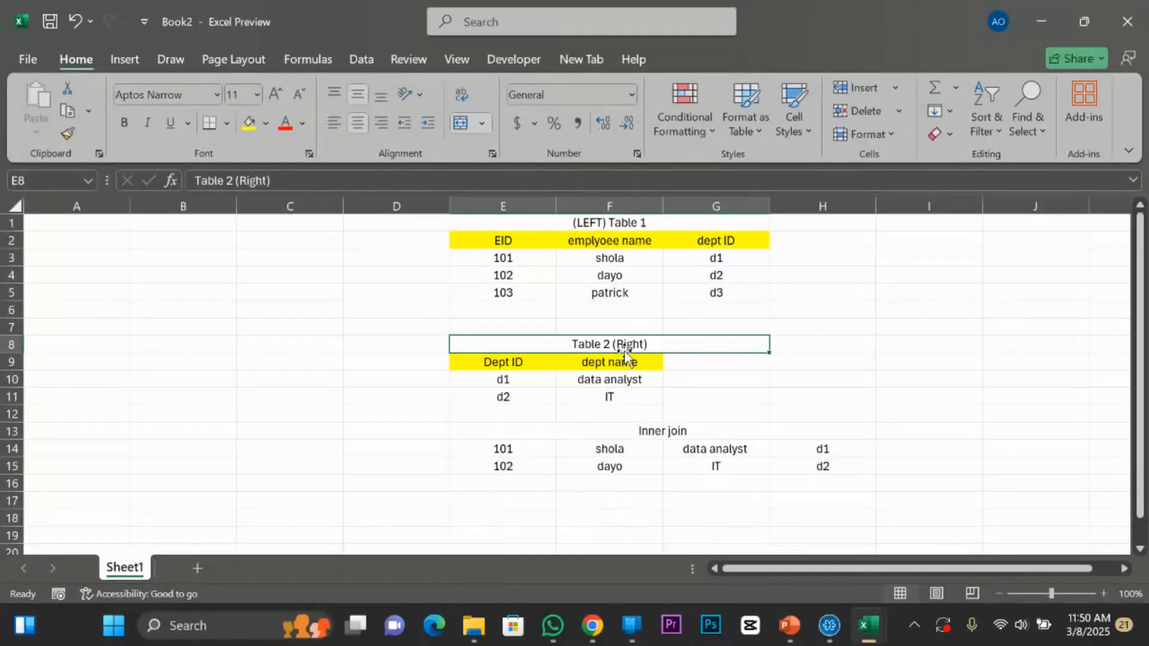
scroll(624, 355, down, 1)
scroll(479, 341, up, 1)
click(492, 265)
click(513, 278)
click(523, 296)
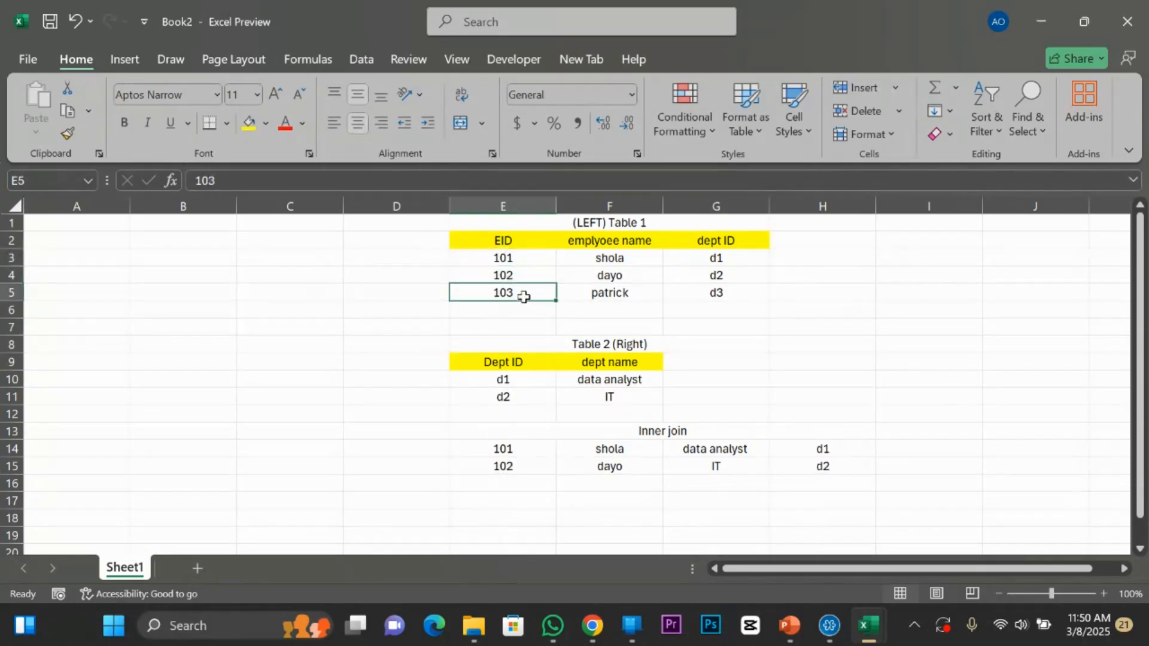
drag(508, 256, 718, 292)
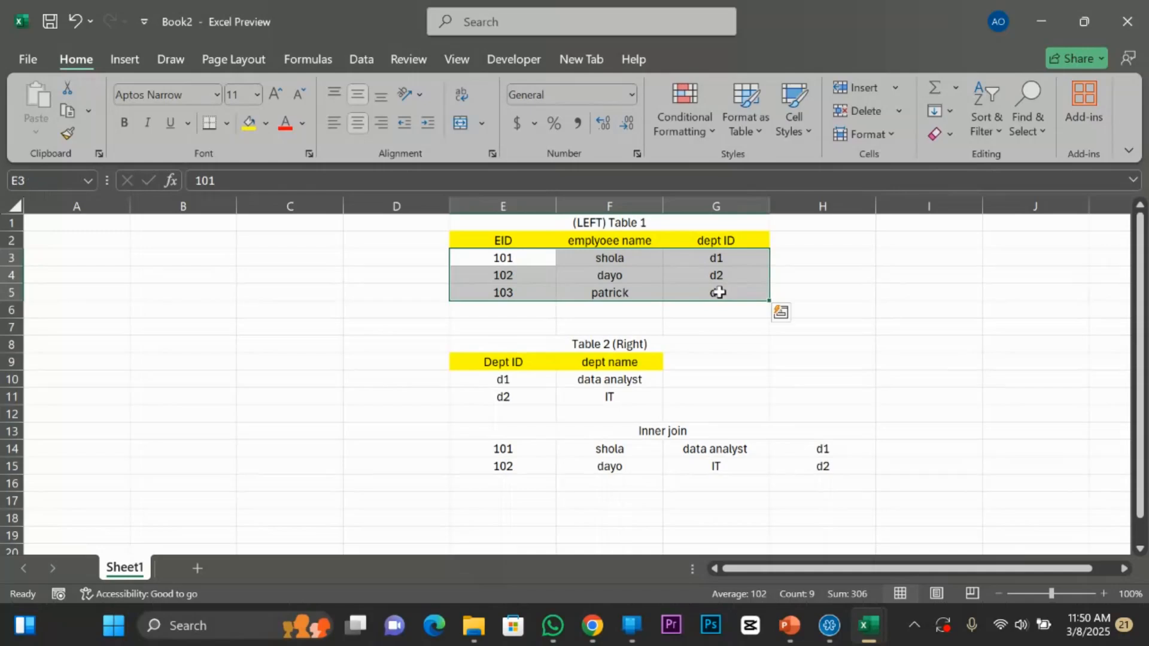
key(ctrl+c)
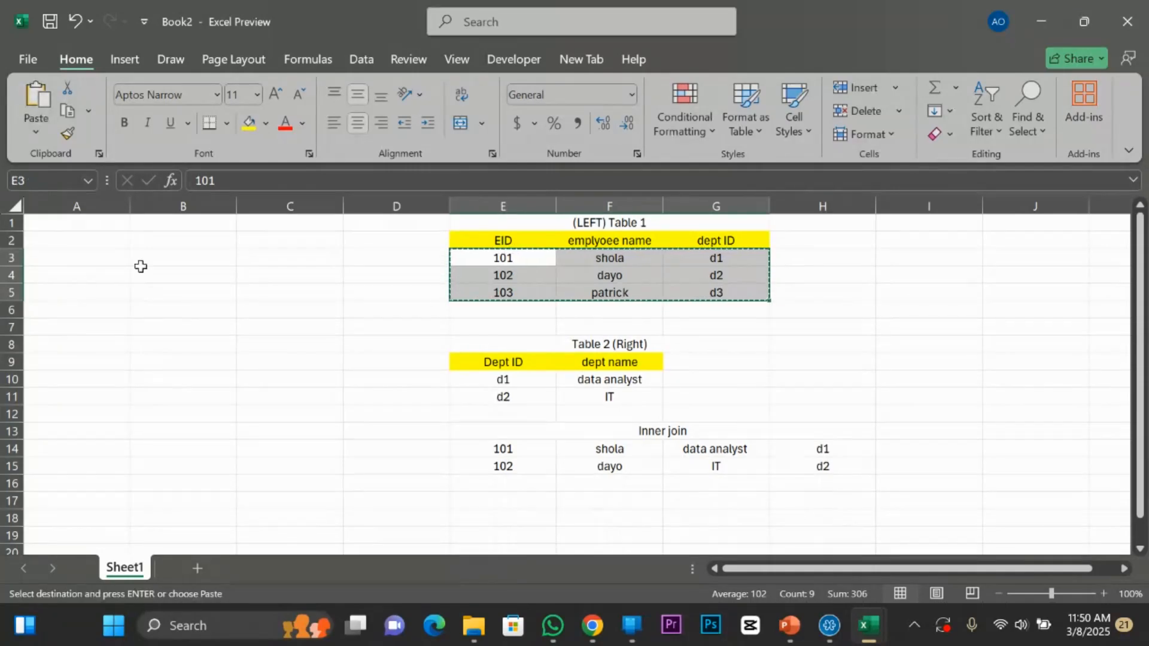
Enter the heading "LEFT JOIN" in A3 and merge and center it across A3:C3.
double_click(108, 258)
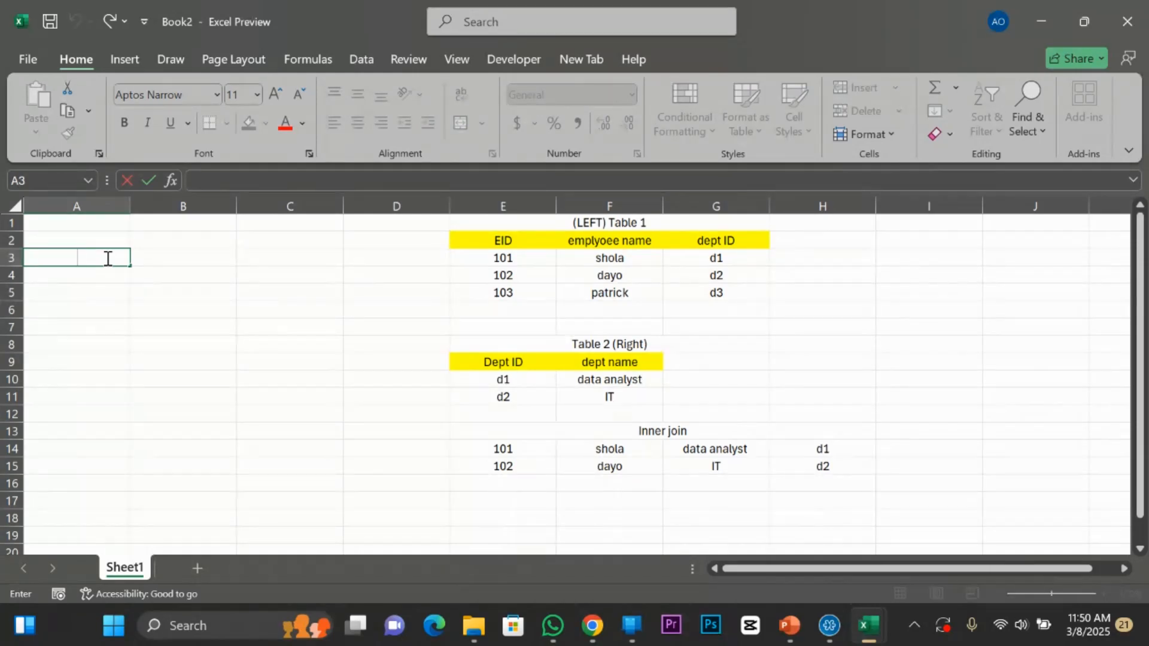
text(LEFT JOIN)
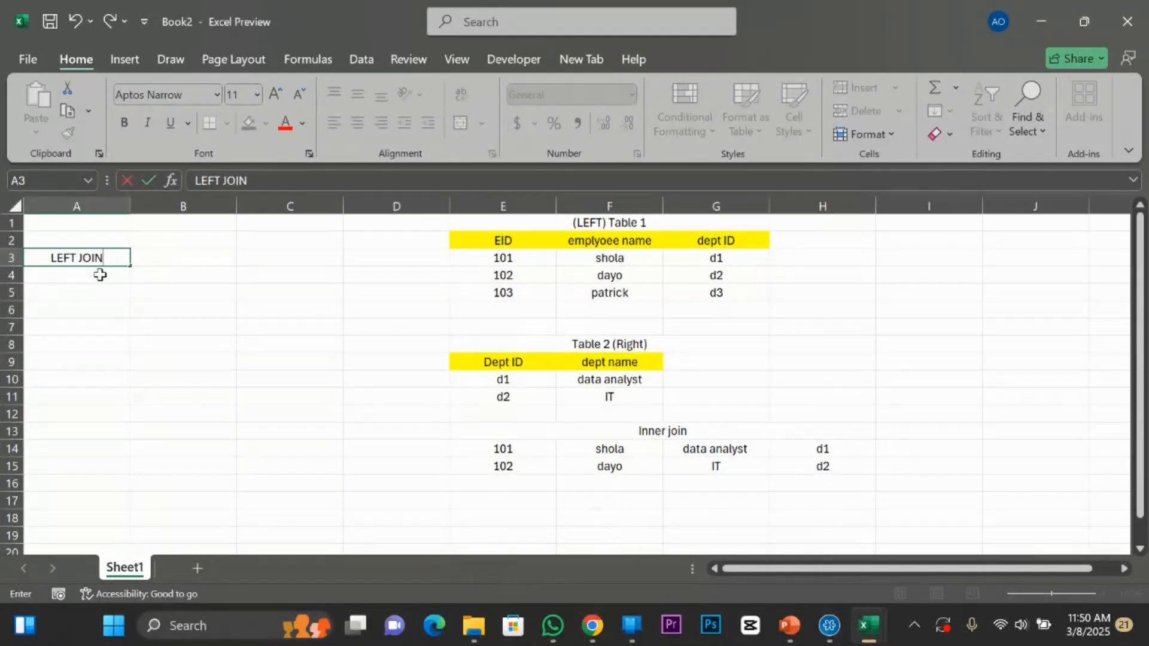
key(Return)
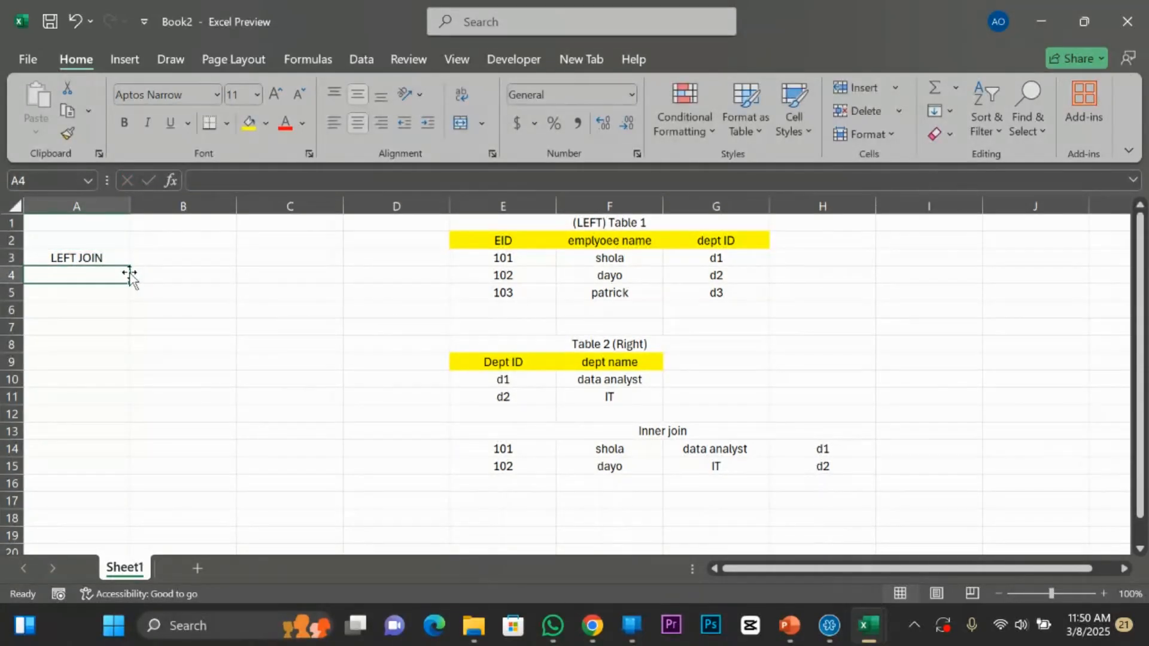
drag(98, 259, 305, 255)
click(454, 124)
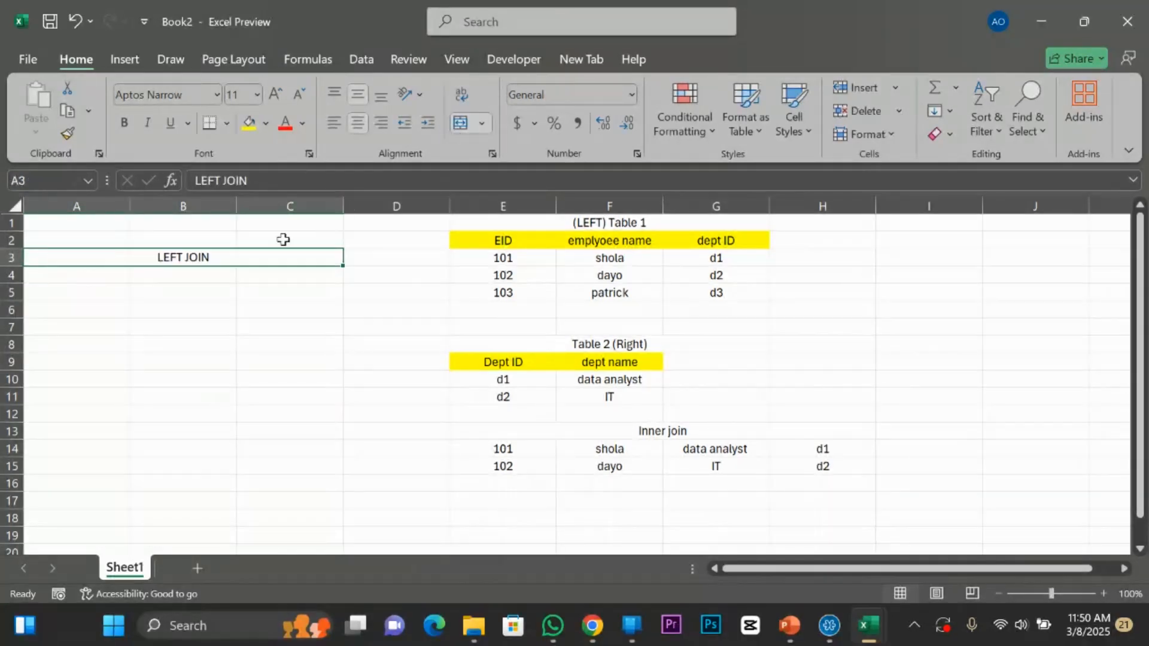
Examine how dept ID d1 in the left table matches a dept ID and department name in the right table.
click(64, 280)
double_click(64, 280)
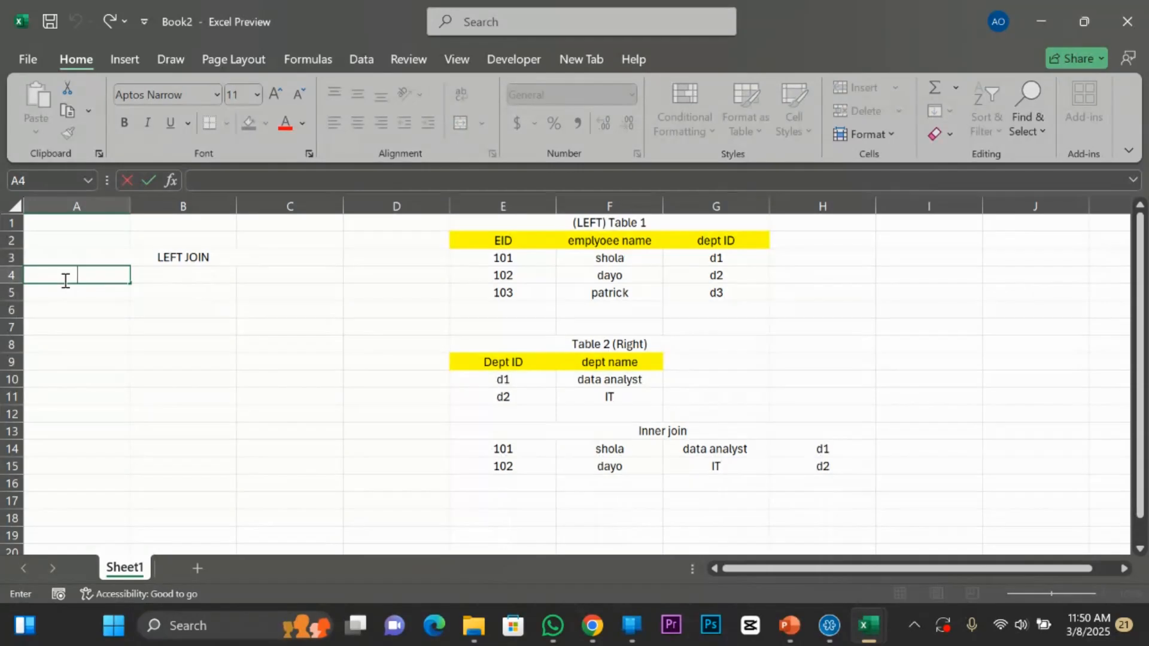
click(178, 258)
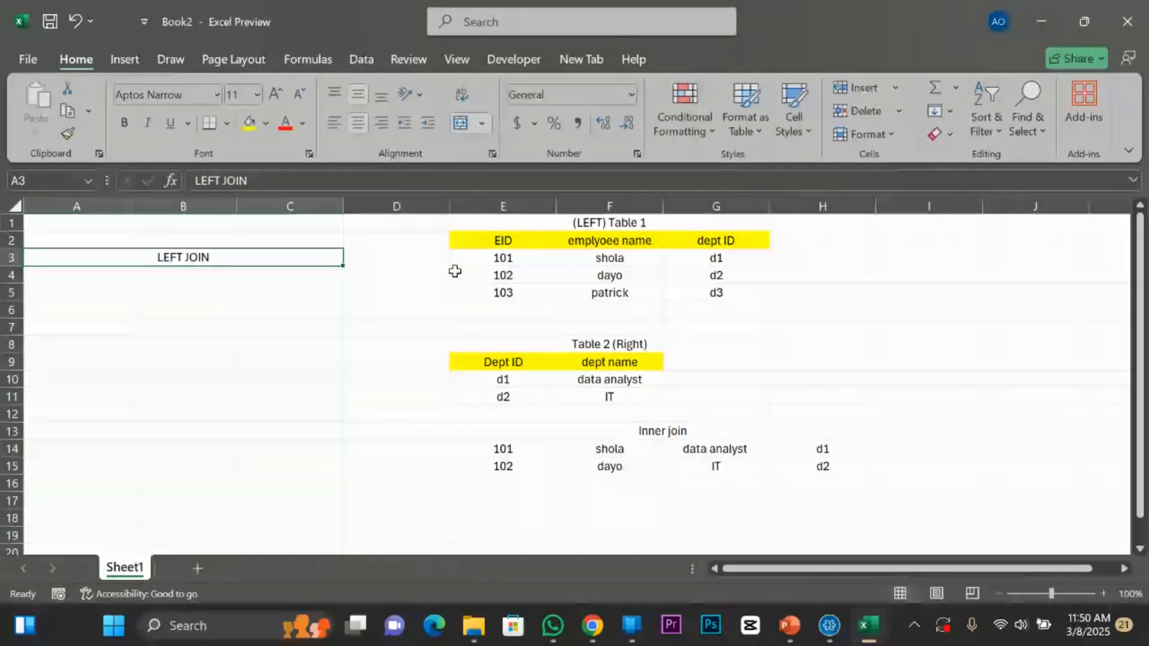
click(615, 223)
click(626, 347)
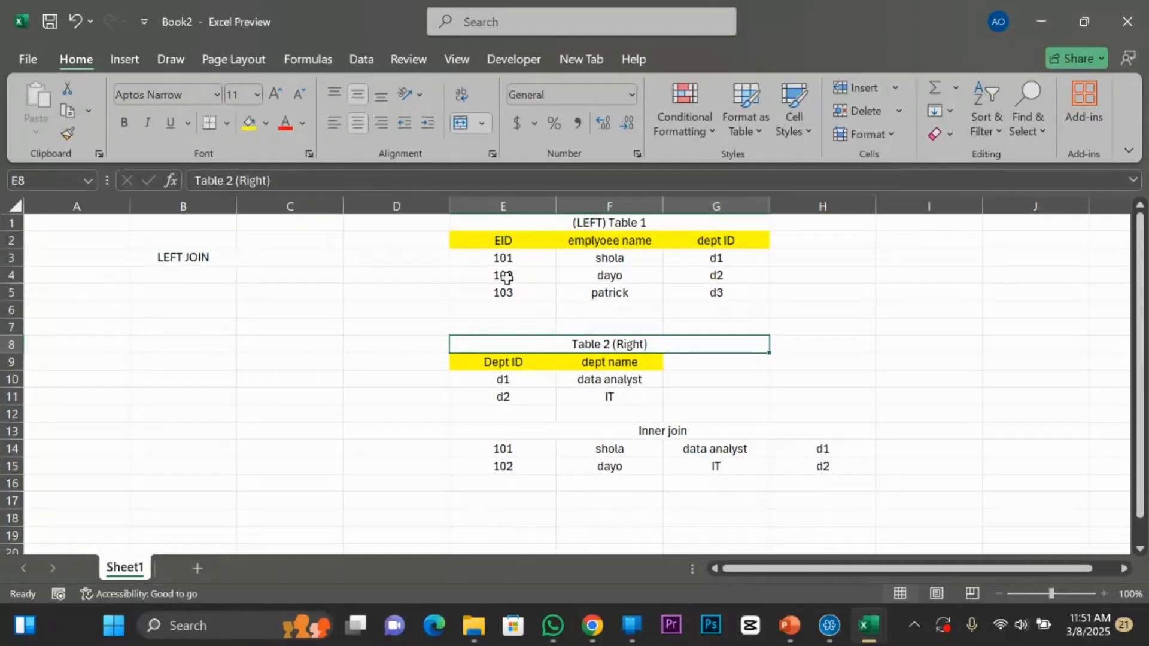
click(724, 258)
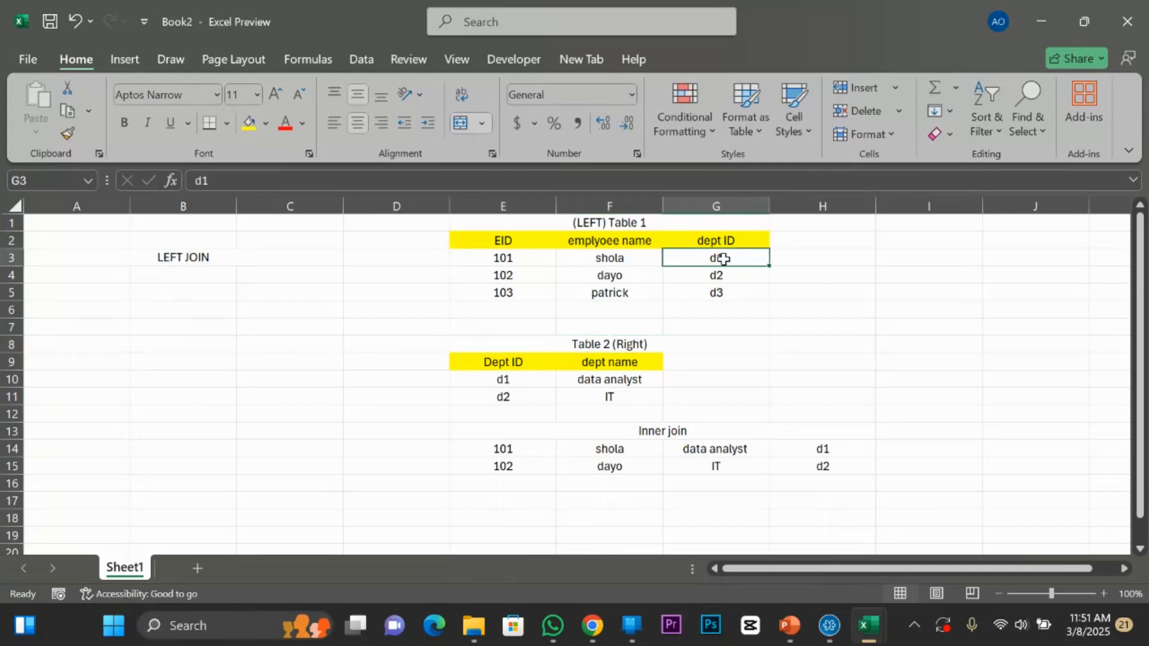
click(491, 379)
click(592, 378)
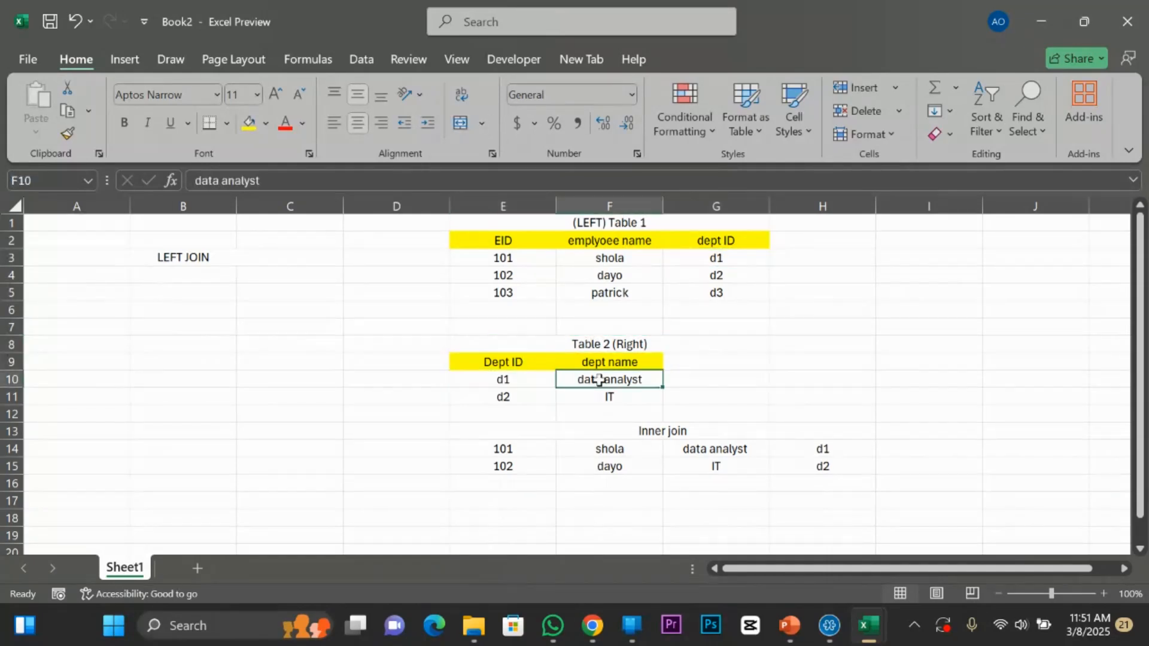
Examine how dept IDs d2 and d3 in the left table correspond to the entries in the right table.
click(717, 280)
click(502, 400)
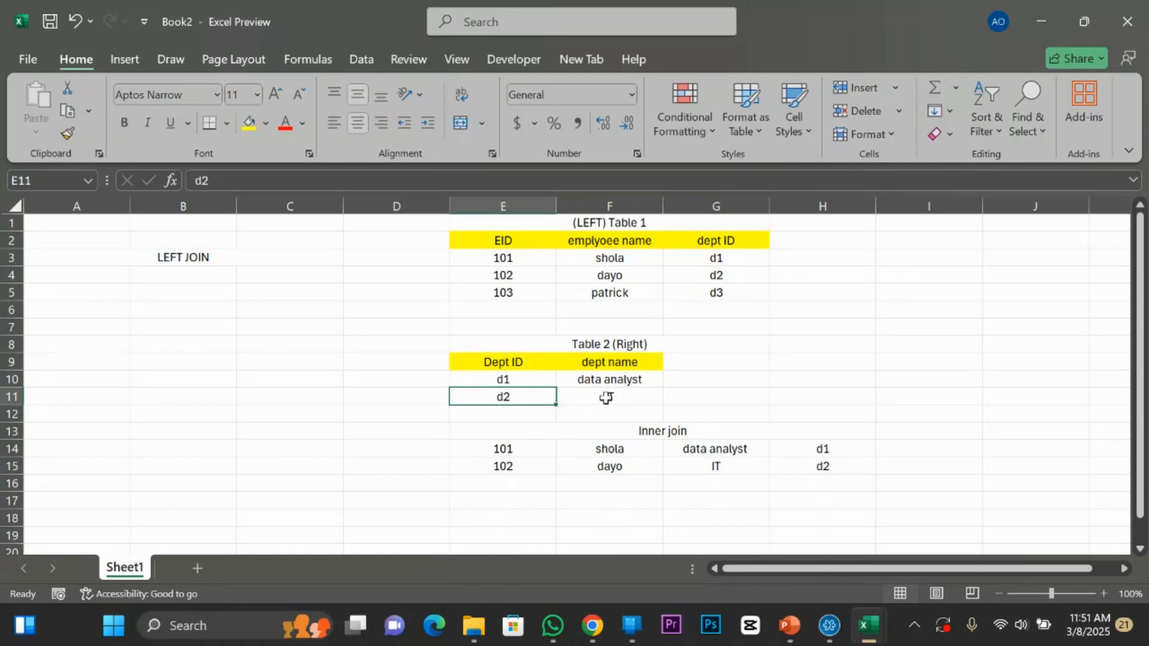
click(606, 398)
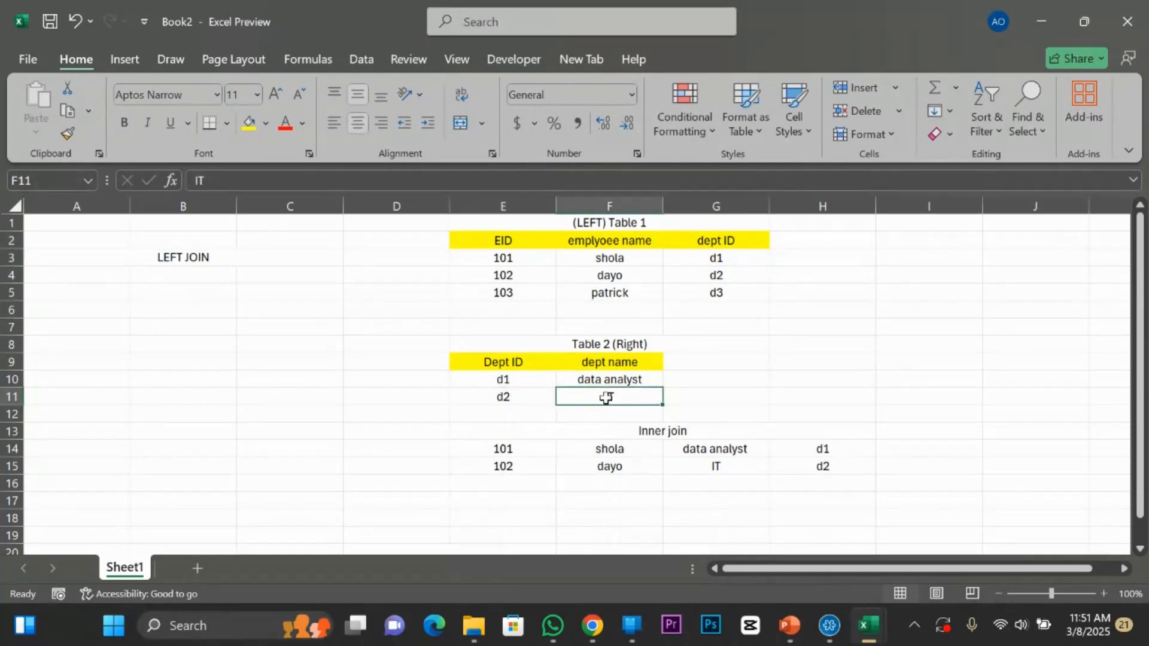
click(516, 294)
click(512, 276)
click(509, 244)
click(510, 275)
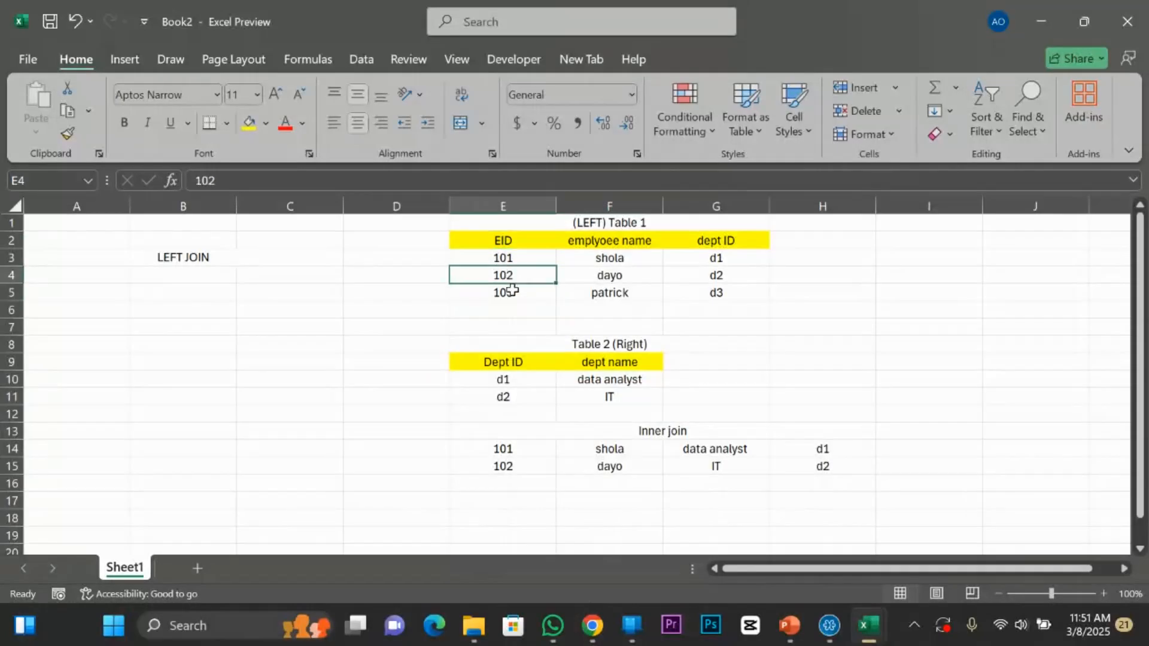
click(512, 291)
click(506, 258)
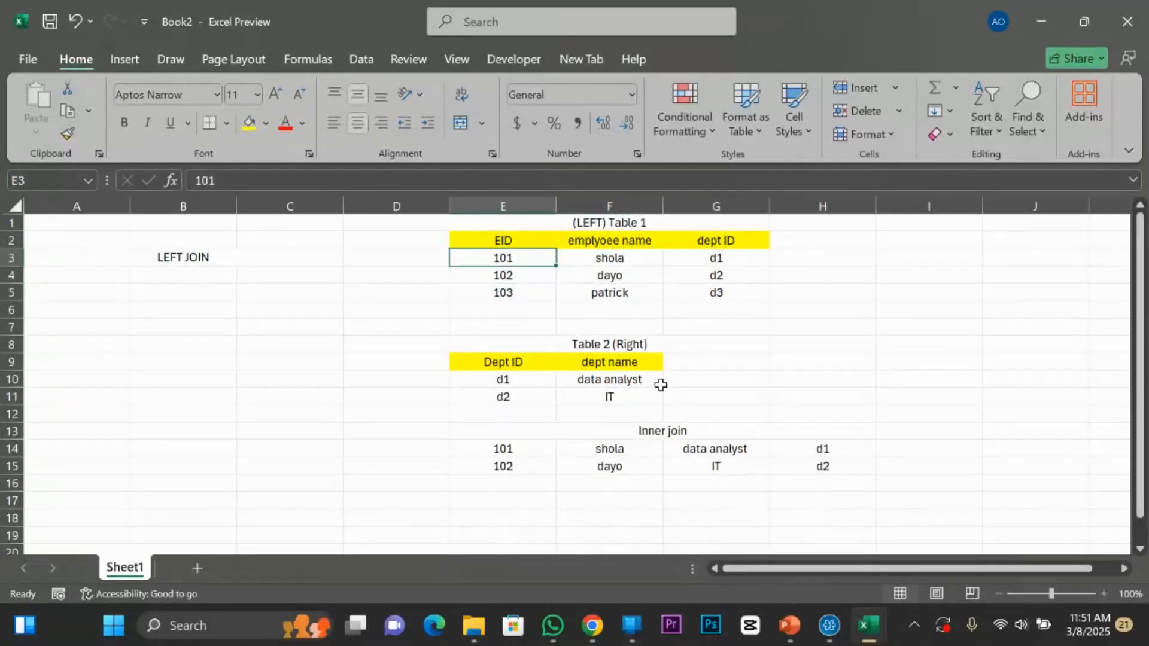
click(512, 412)
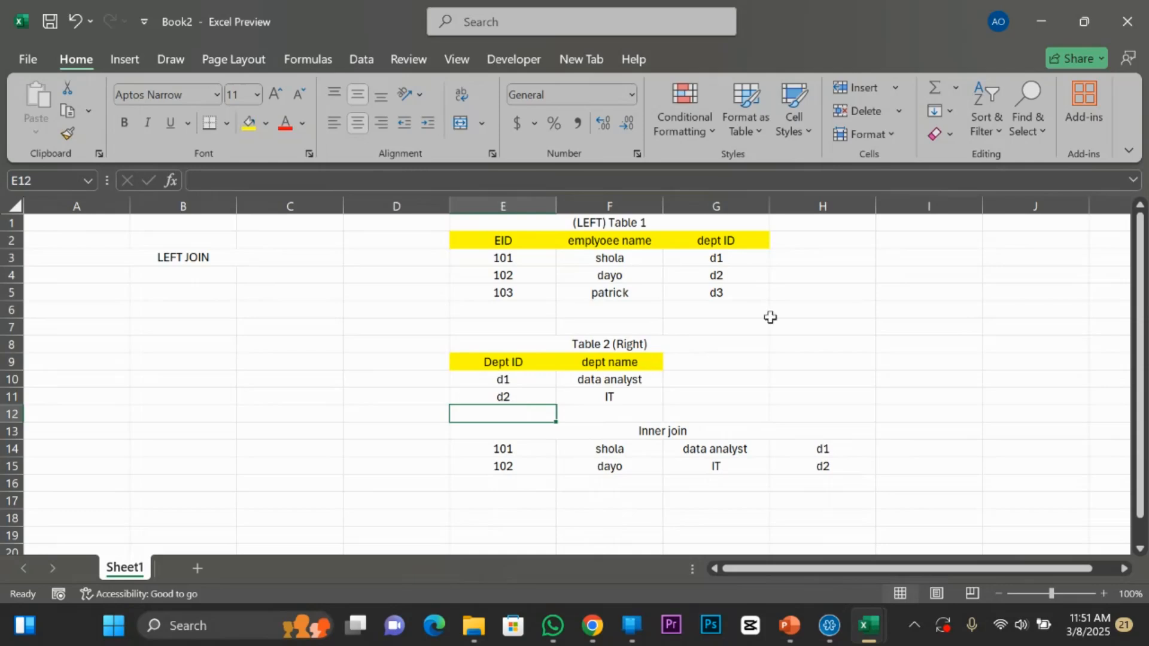
click(747, 292)
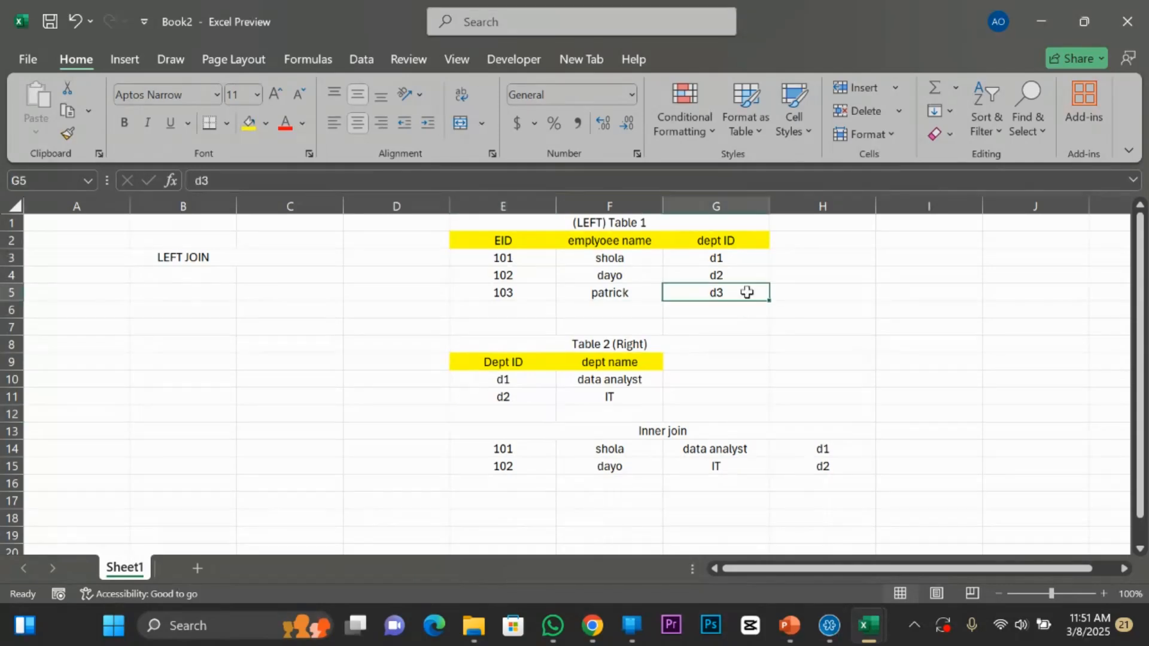
click(744, 343)
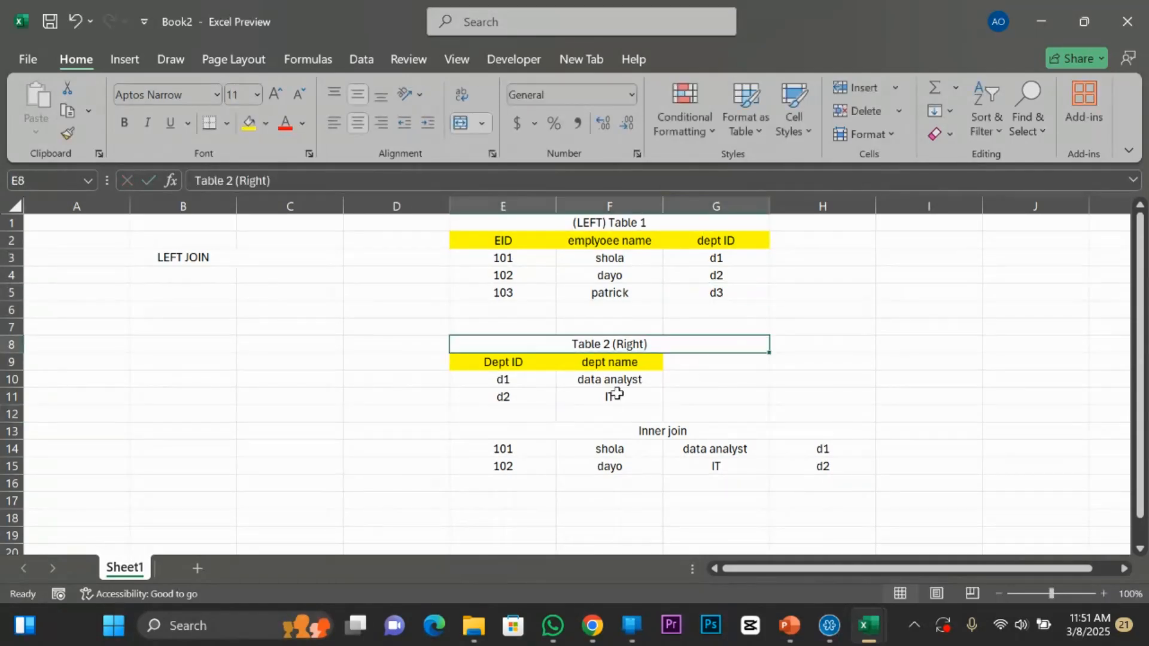
click(611, 413)
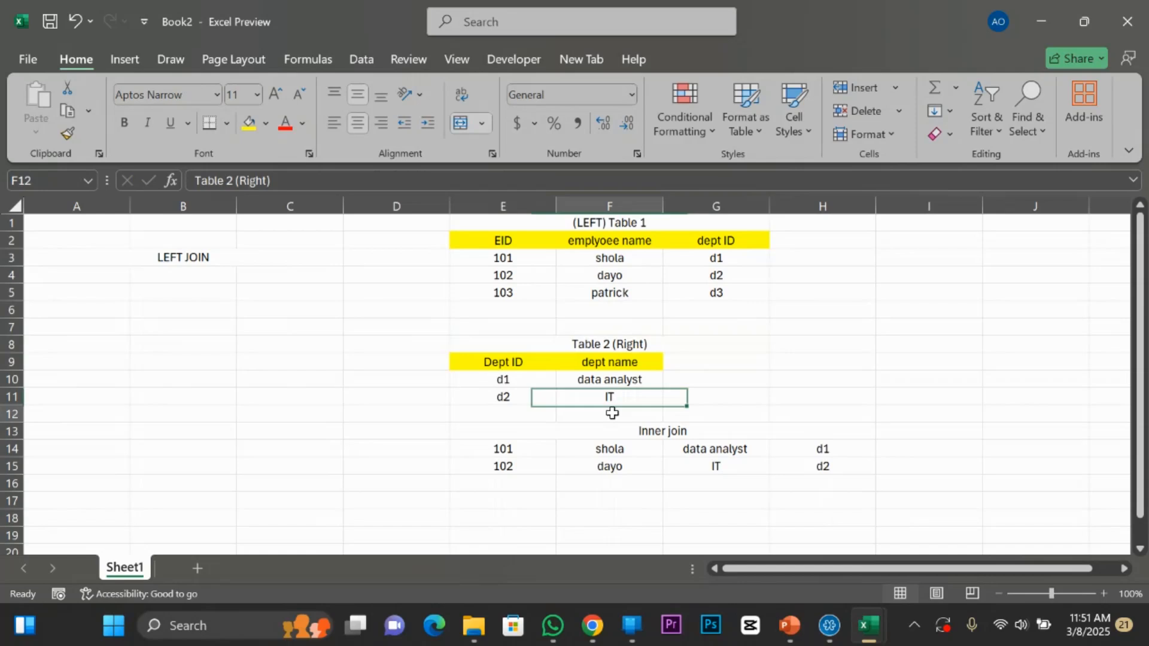
Fill A4:C4 under the LEFT JOIN heading with the first employee's EID, name and dept ID D1.
click(78, 282)
click(471, 244)
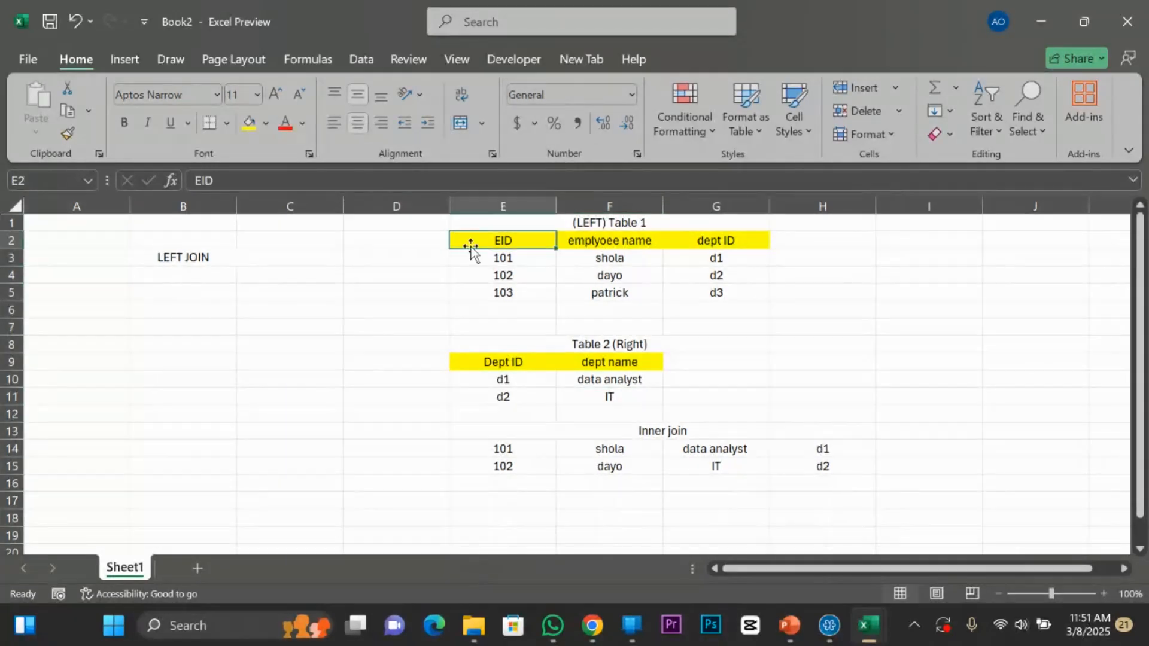
click(94, 277)
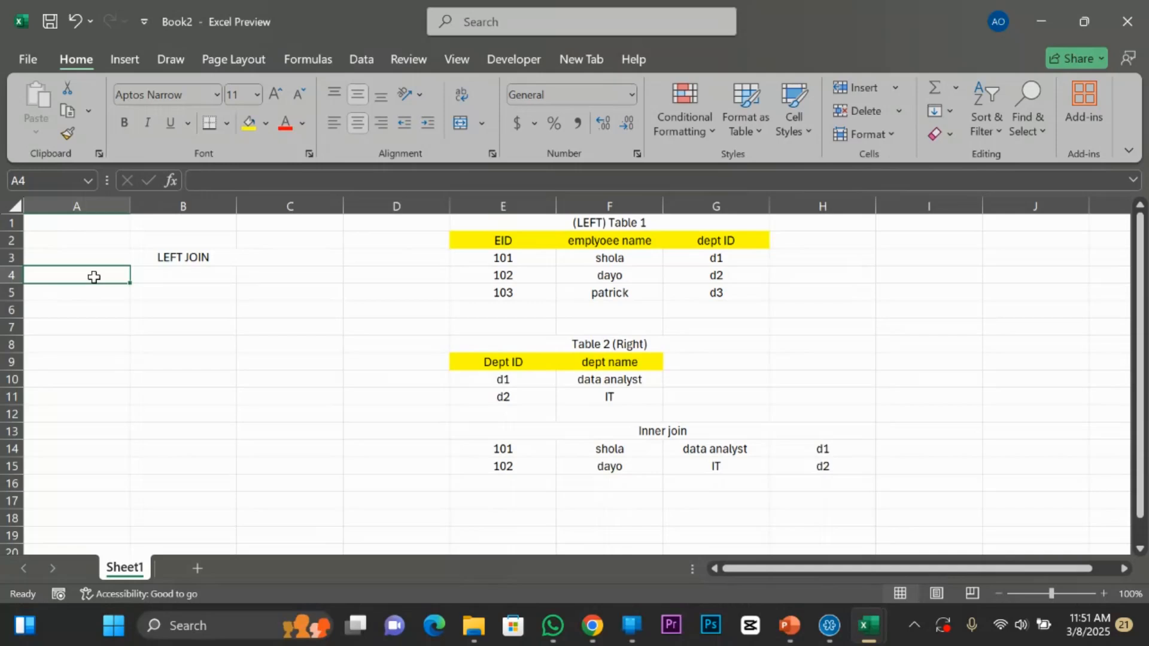
double_click(94, 277)
text(1)
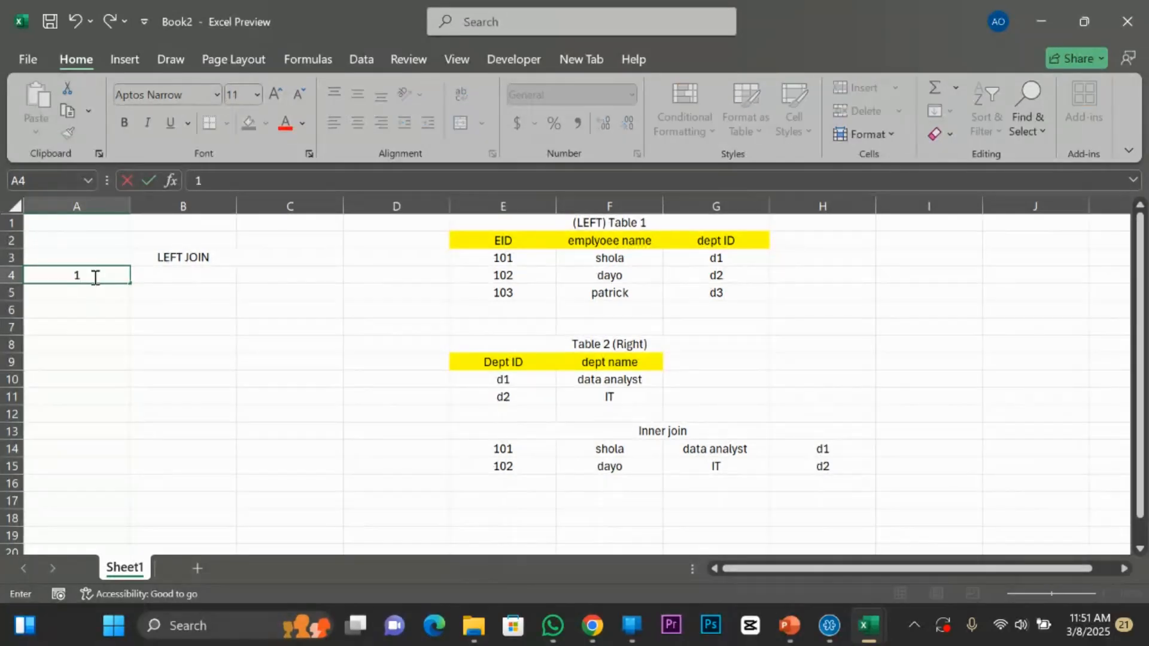
text(01)
click(190, 280)
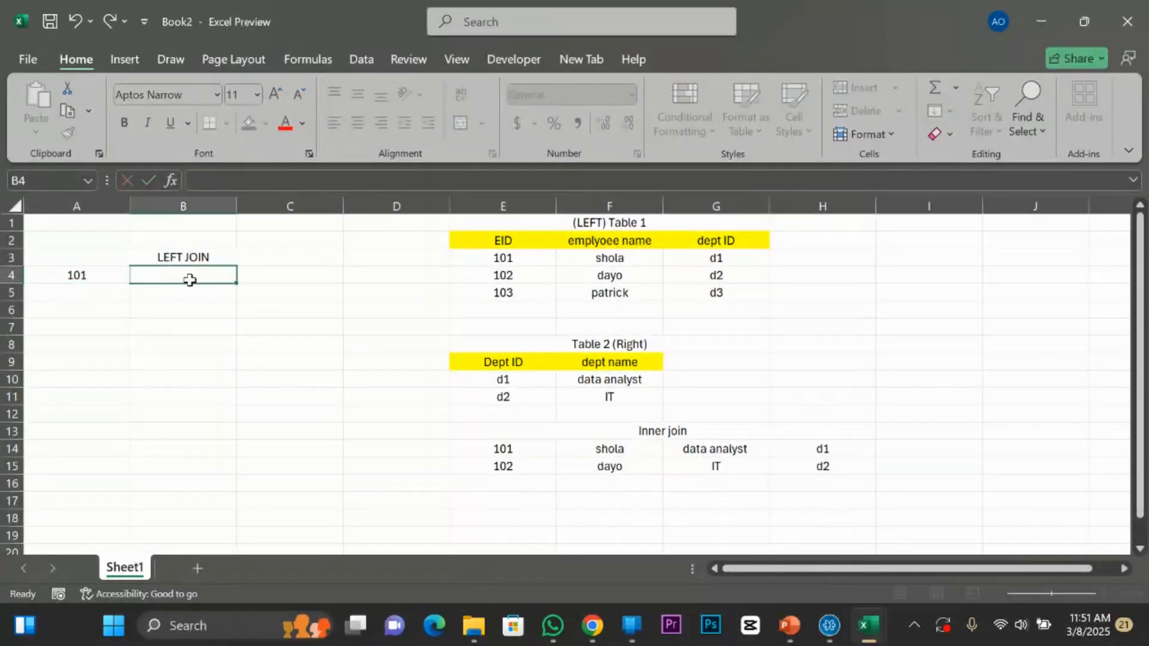
double_click(190, 280)
text(shola)
click(267, 273)
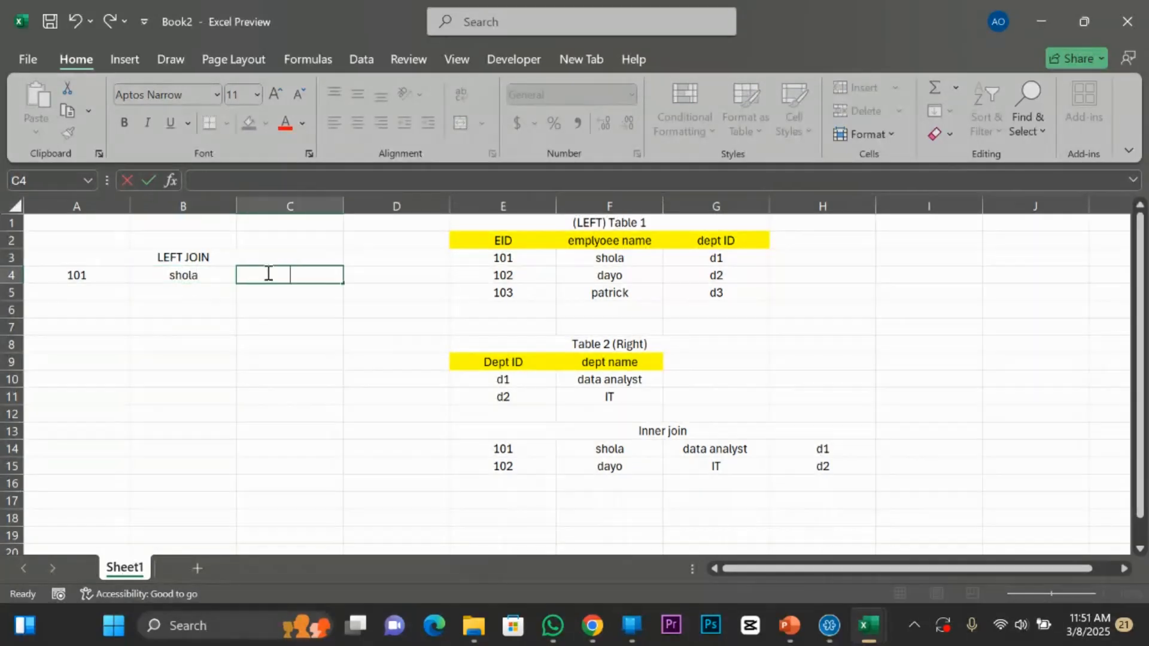
text(D)
key(BackSpace)
text(1)
Fill A5:C5 of the left join result with the second employee's EID, name and dept ID d2.
double_click(100, 296)
text(1)
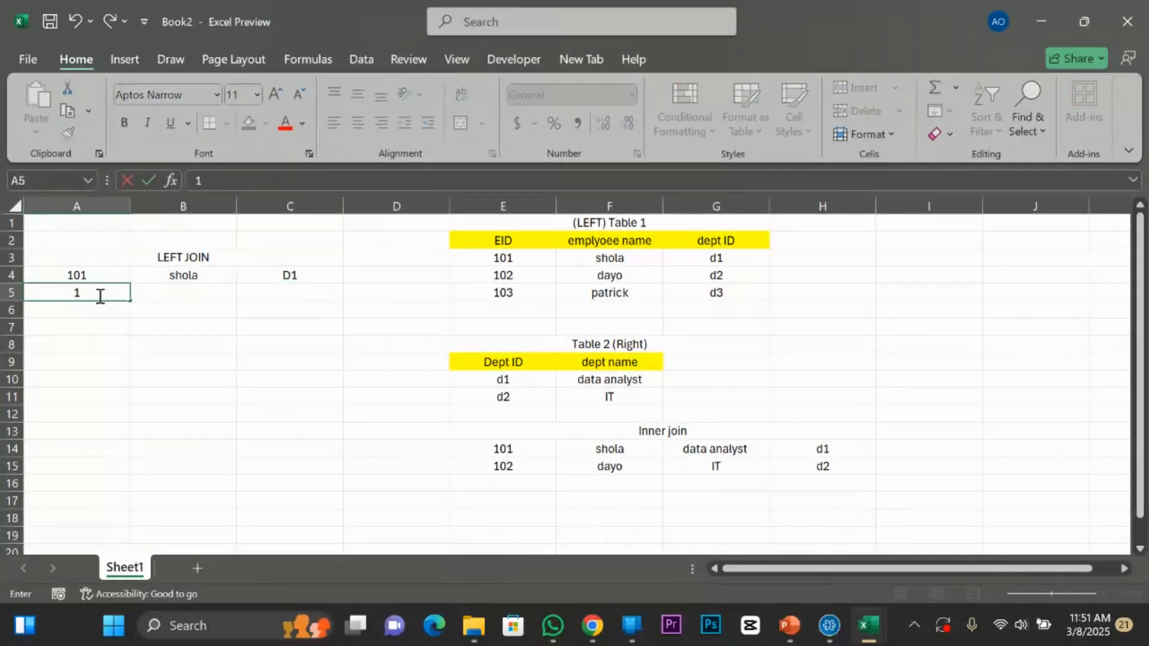
text(02)
click(178, 293)
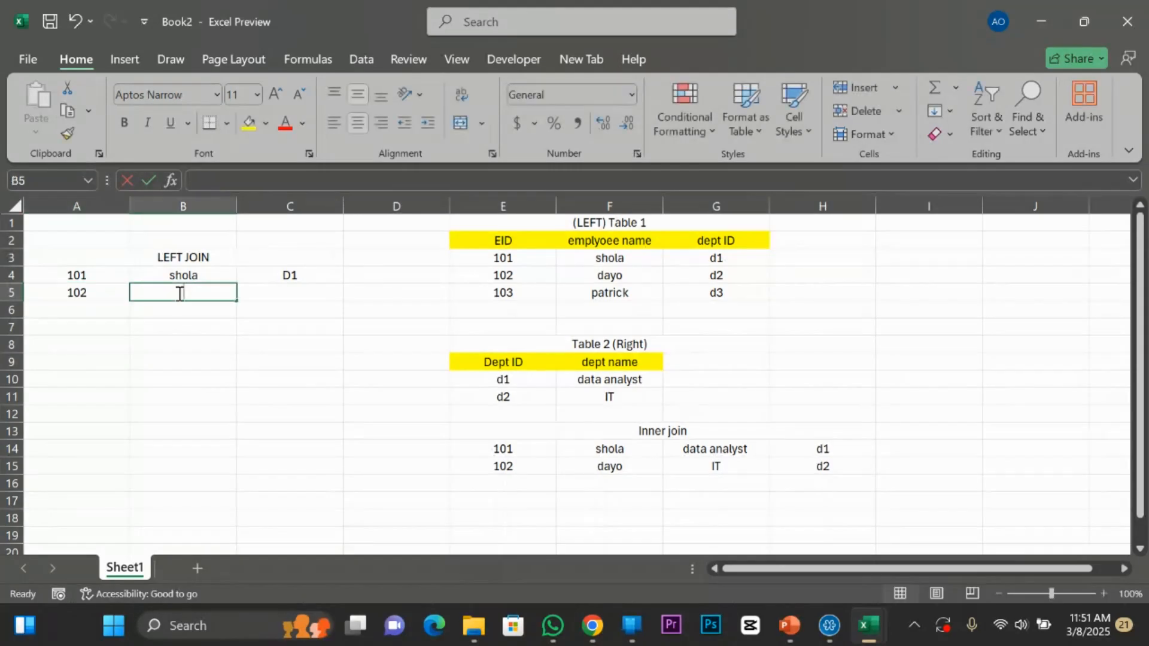
text(dayo)
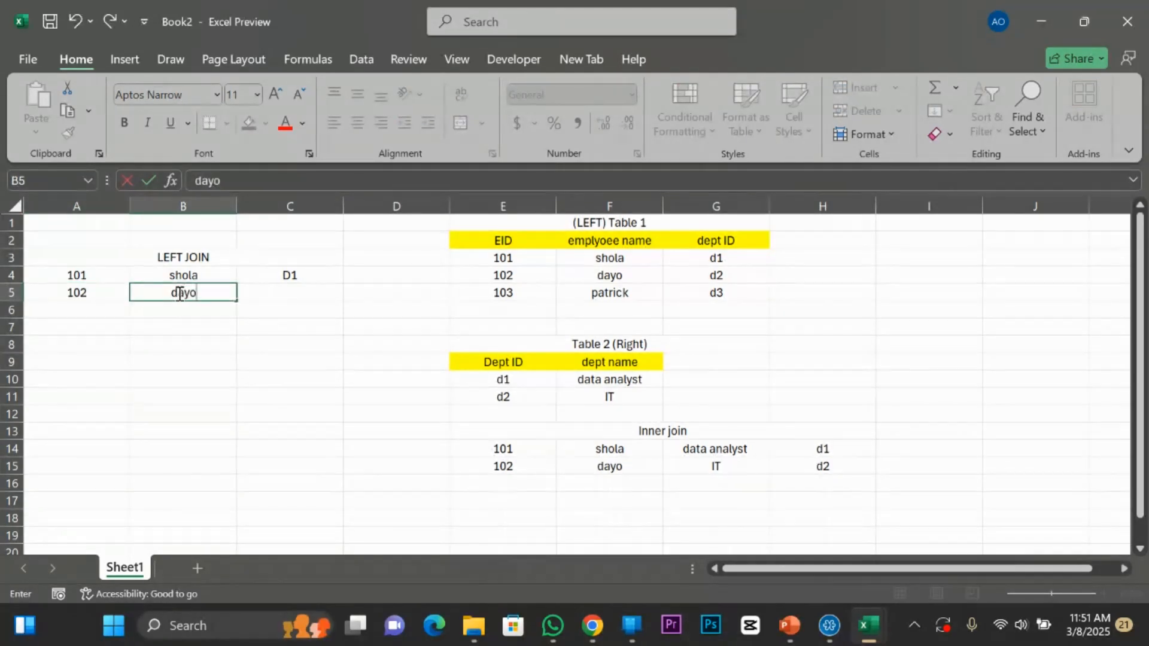
click(297, 292)
text(d1)
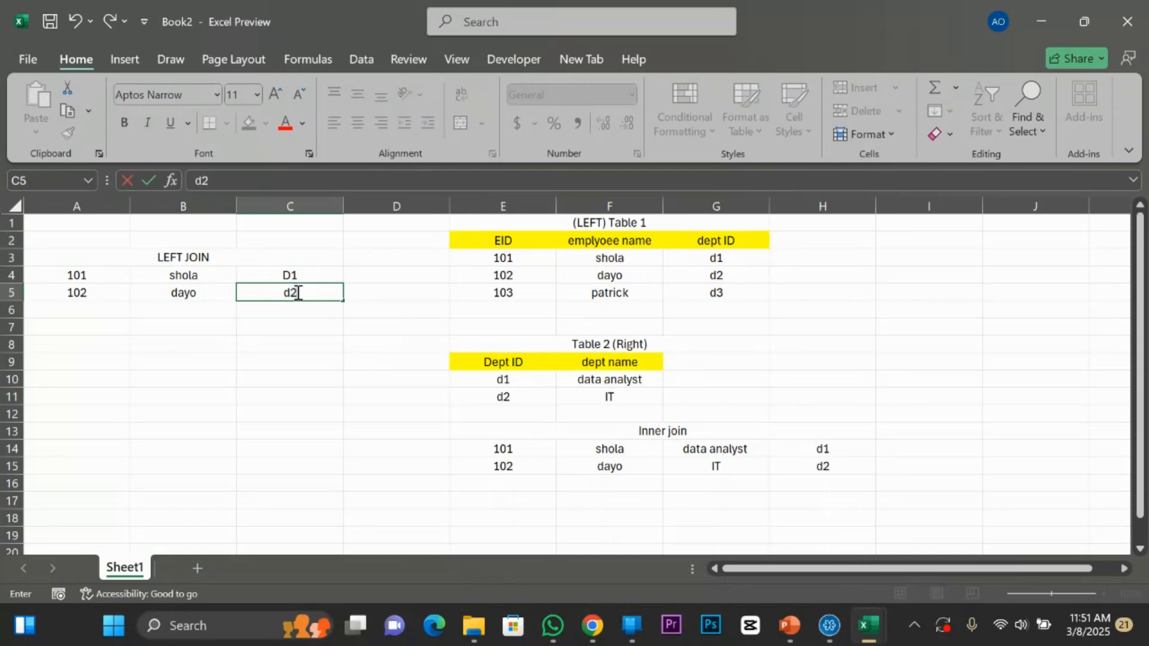
Fill A6:C6 of the left join result with the third employee's EID, name and dept ID d3.
click(89, 307)
double_click(89, 308)
text(103)
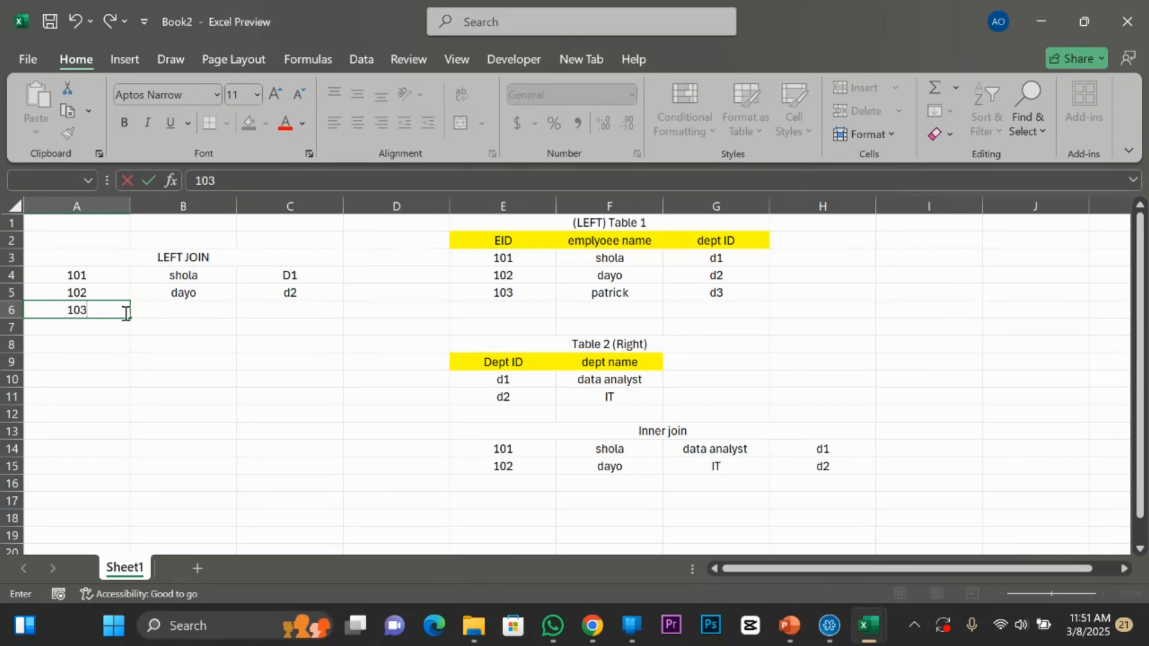
click(174, 310)
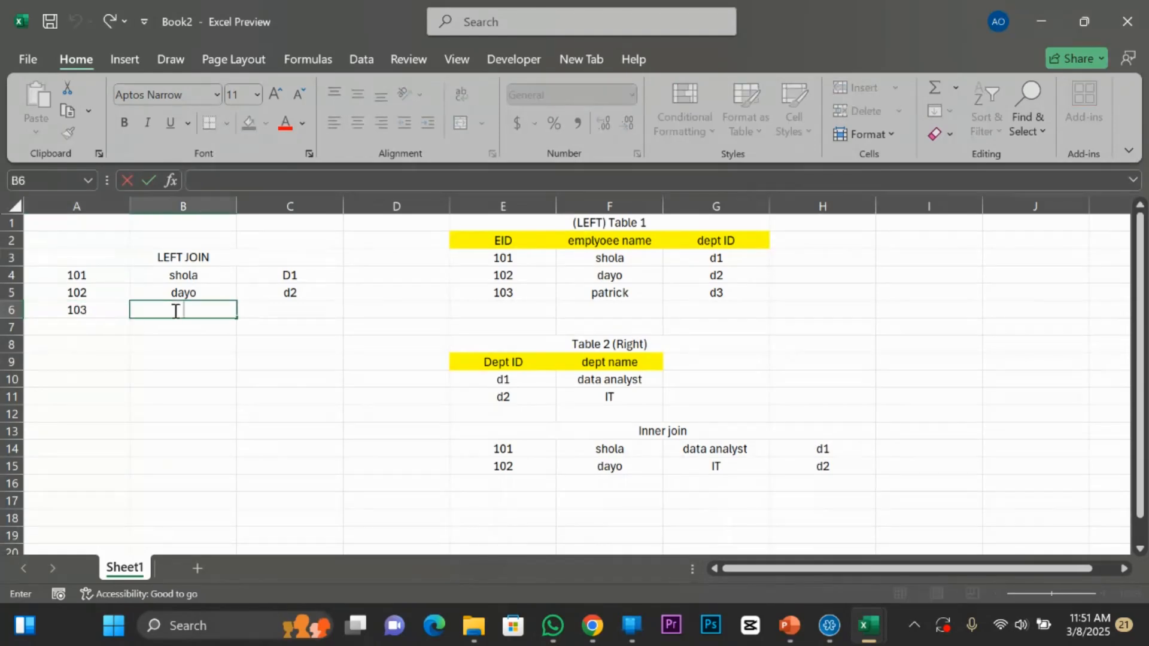
text(patrick)
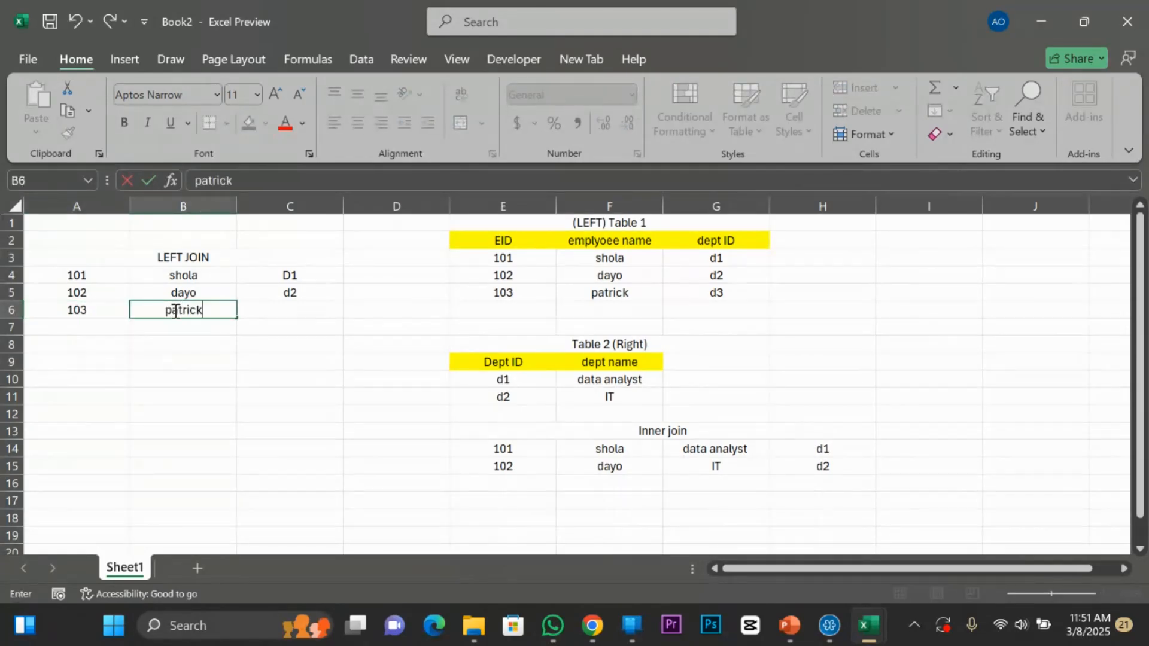
click(317, 311)
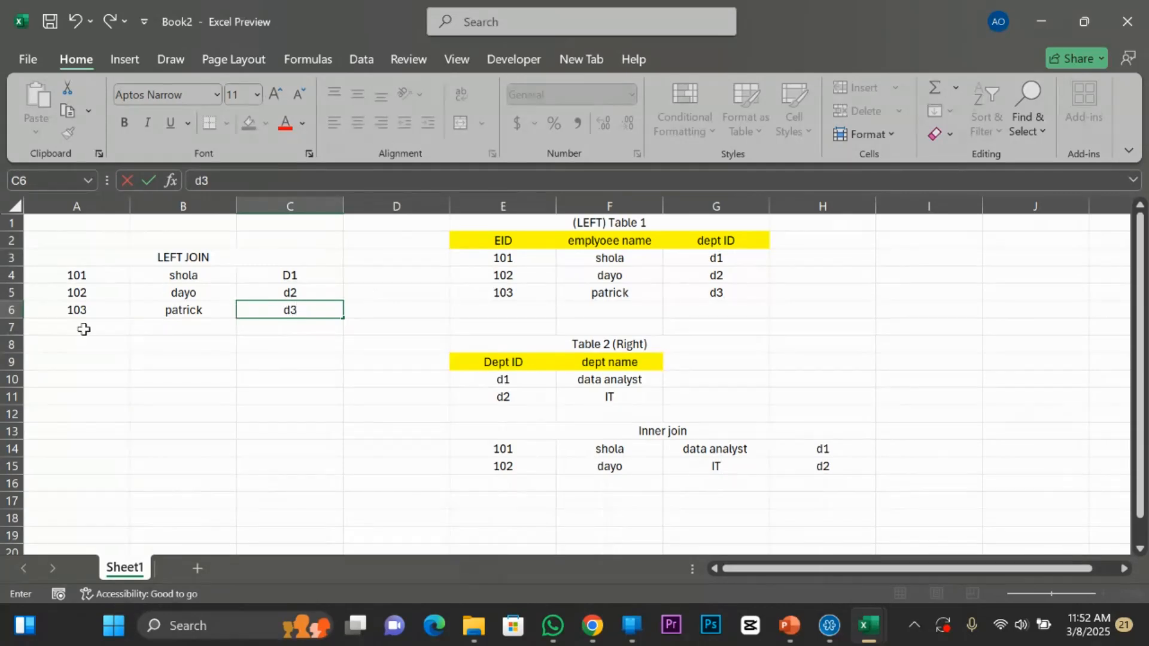
Look up D1's department name in the right table and enter "data analyst" in D4.
click(295, 275)
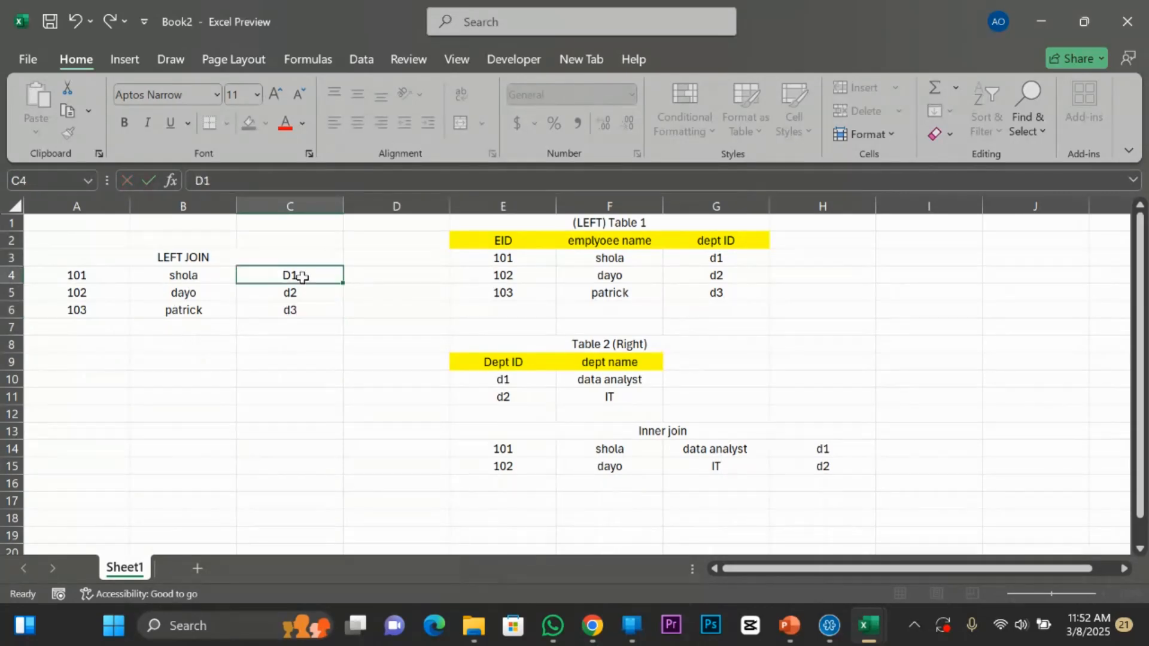
click(518, 382)
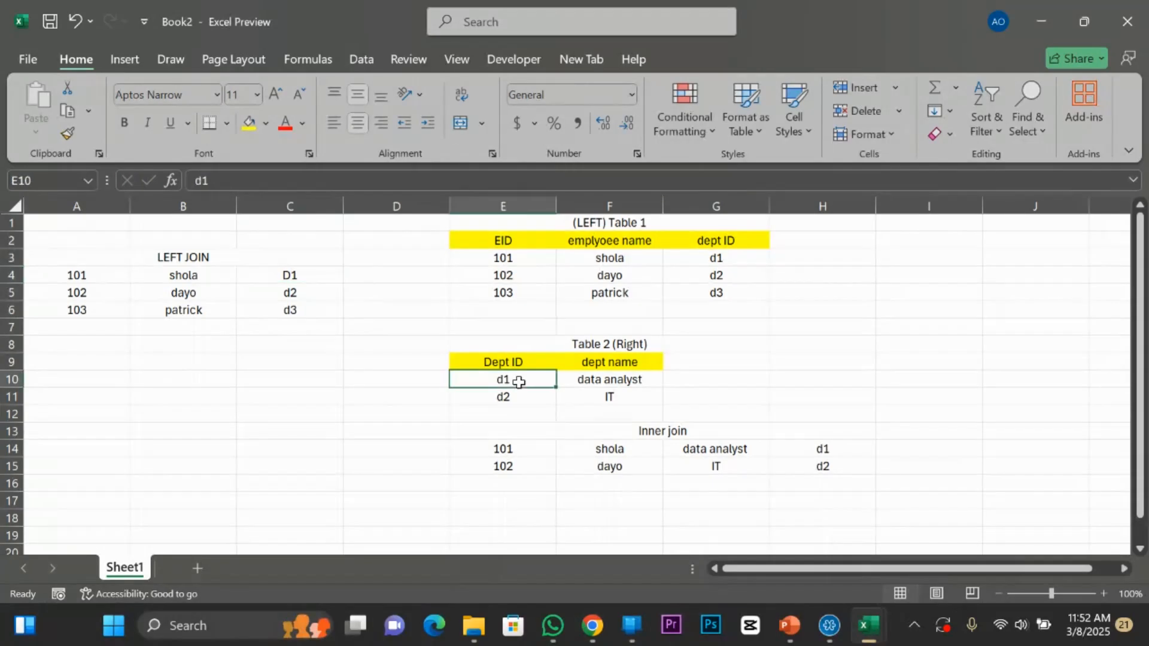
click(623, 379)
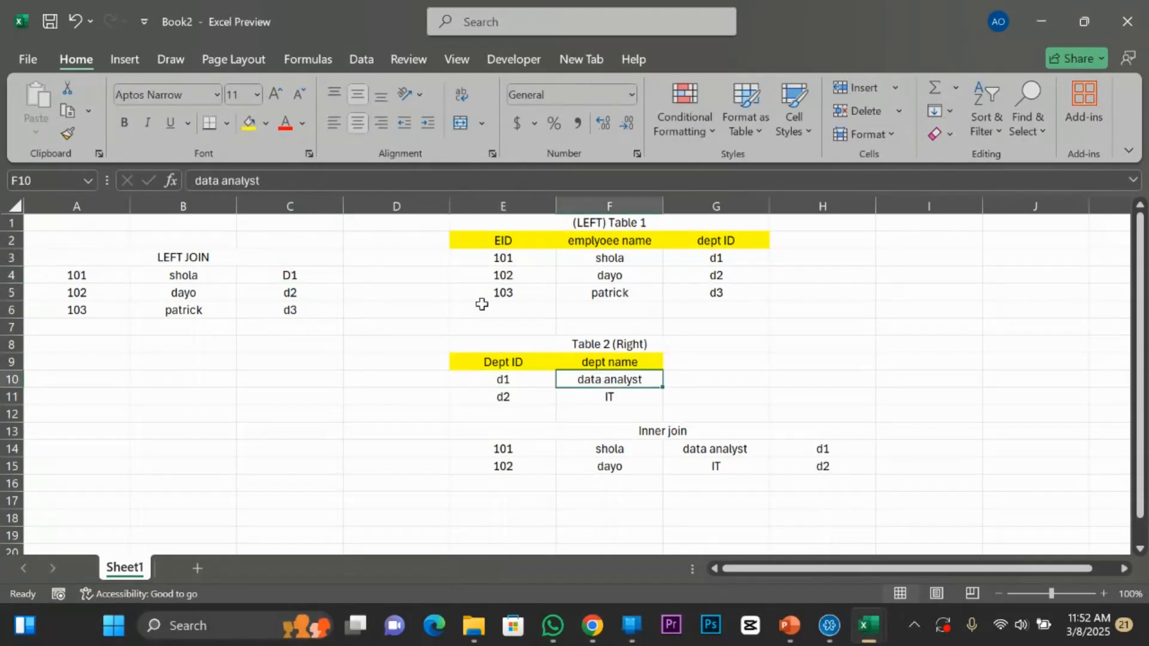
double_click(384, 274)
text(data analyst)
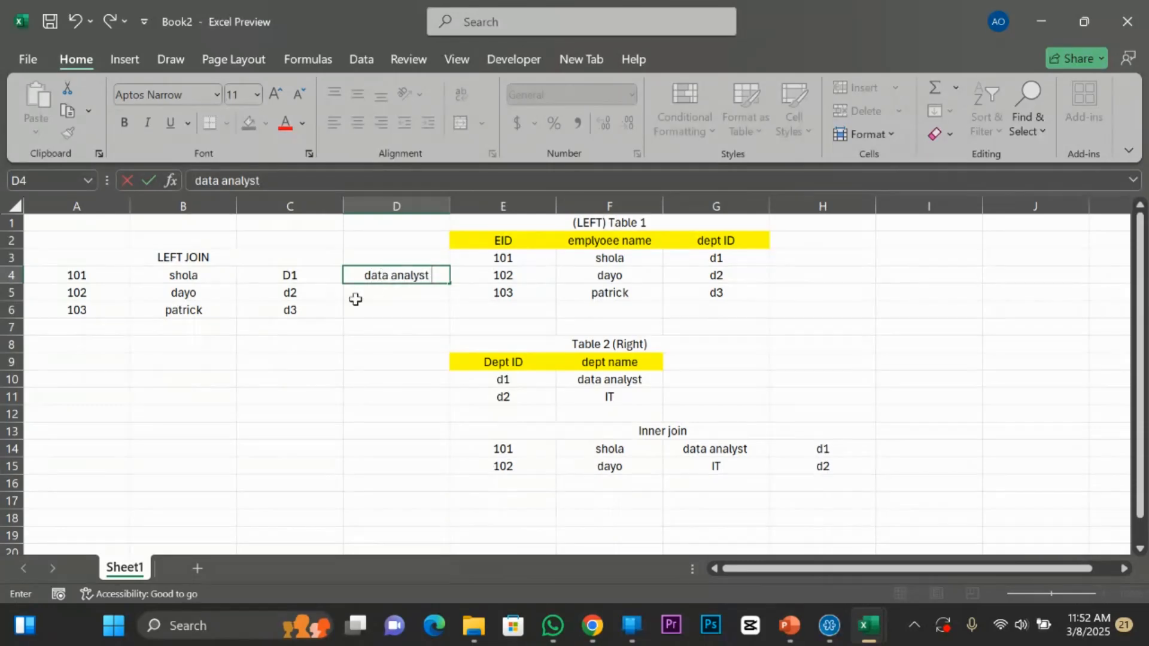
Look up d2's department name in the right table and enter "IT" in D5.
click(315, 291)
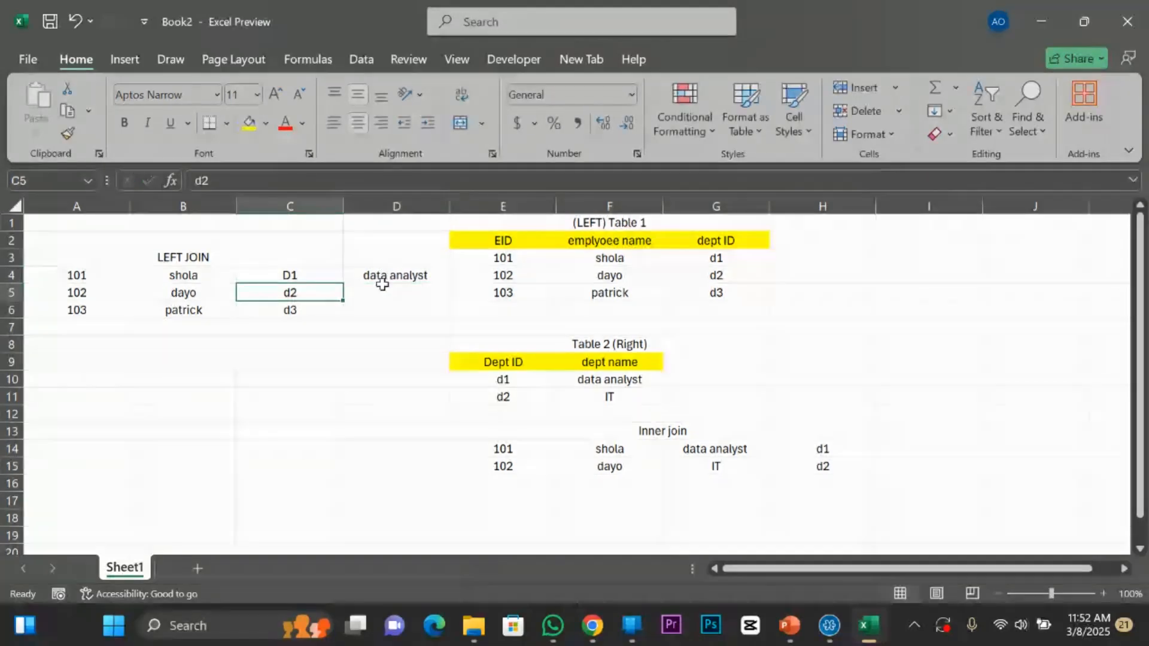
click(519, 395)
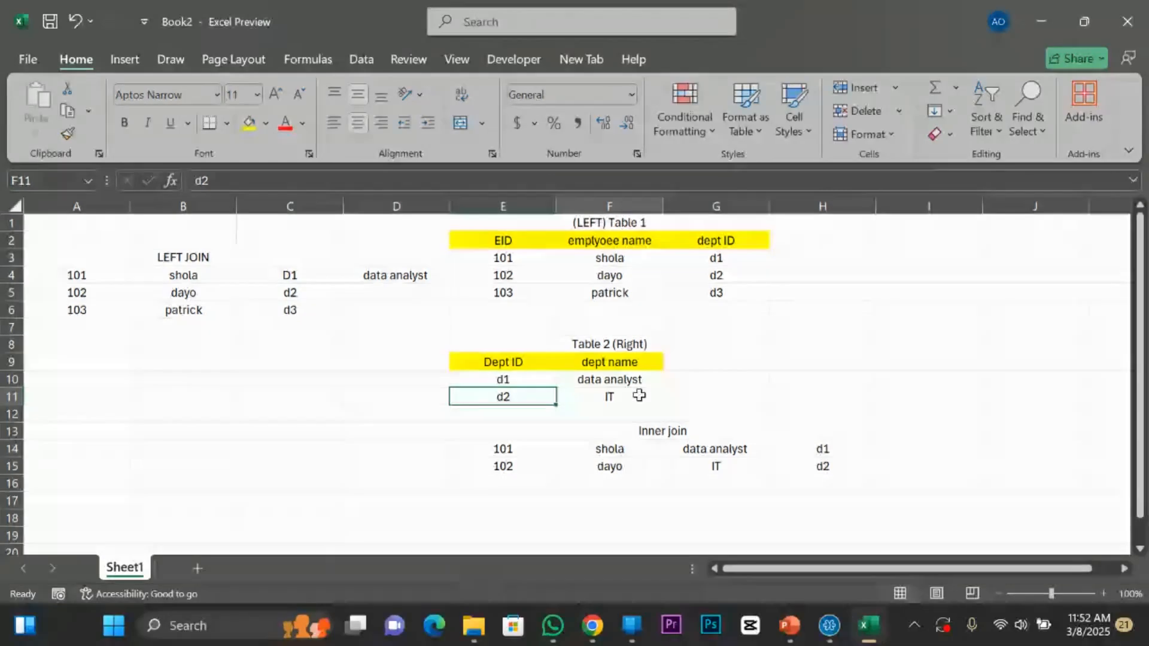
double_click(397, 293)
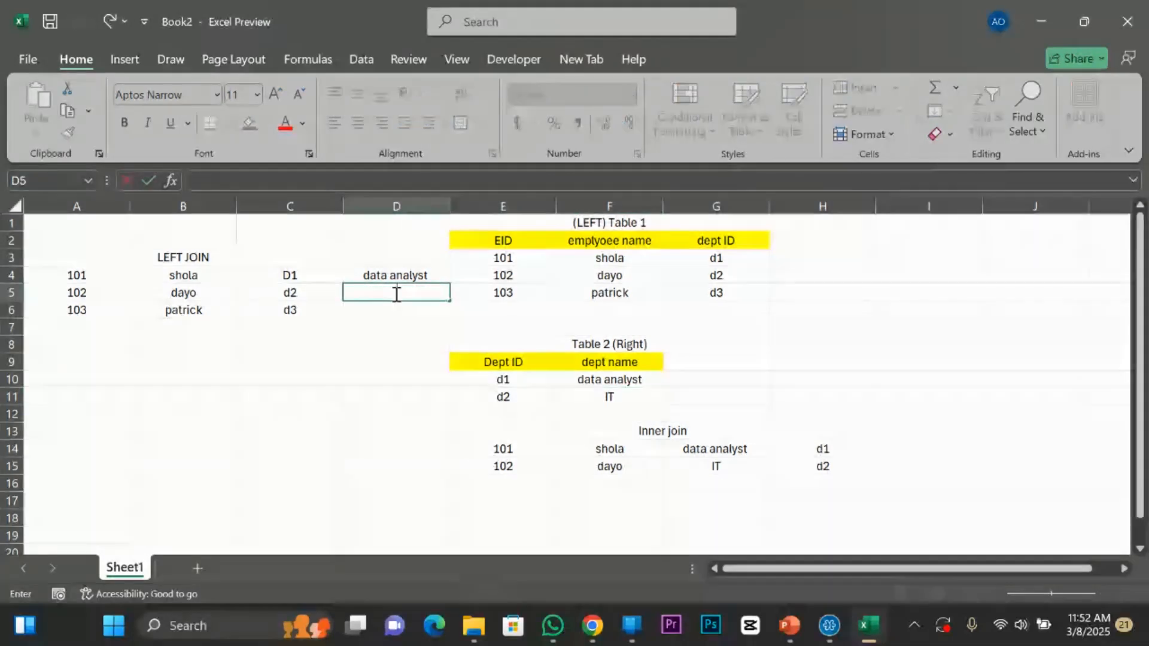
text(IT)
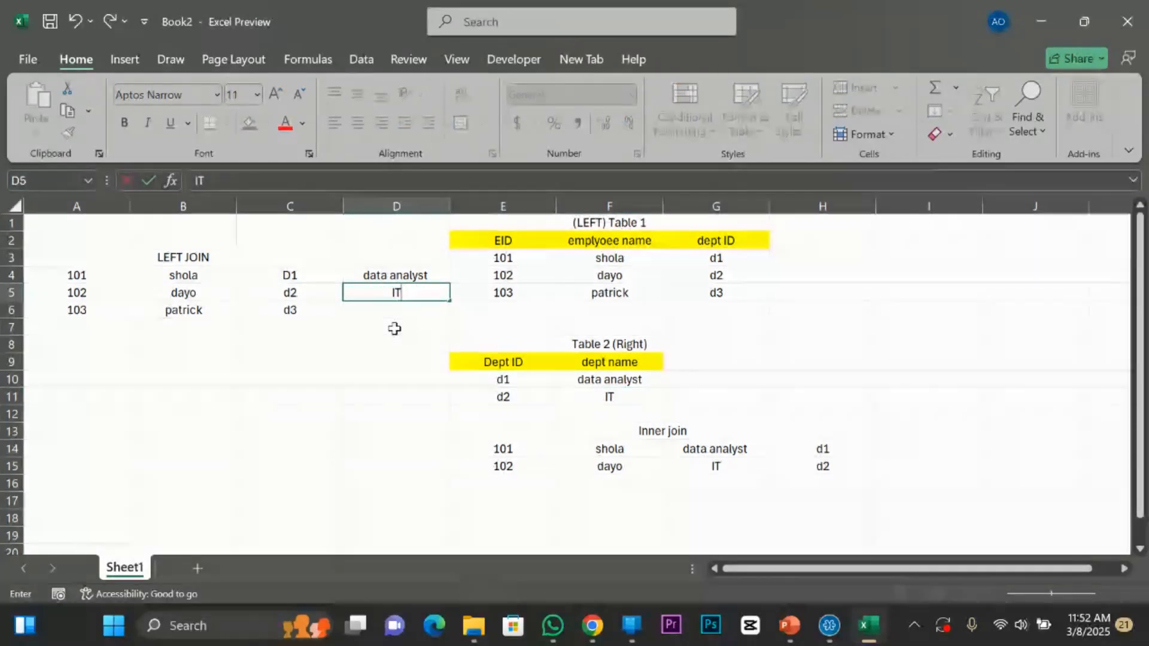
key(Return)
Check the right table for dept ID d3 and enter "null" as its department name in D6.
click(727, 296)
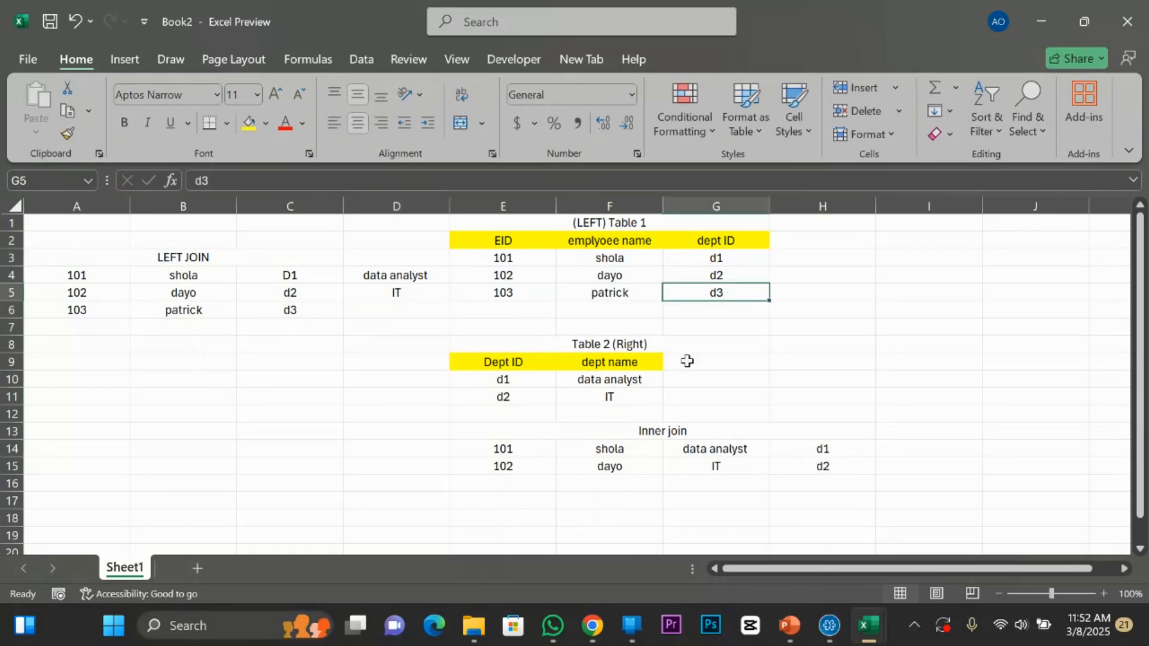
click(610, 397)
double_click(364, 311)
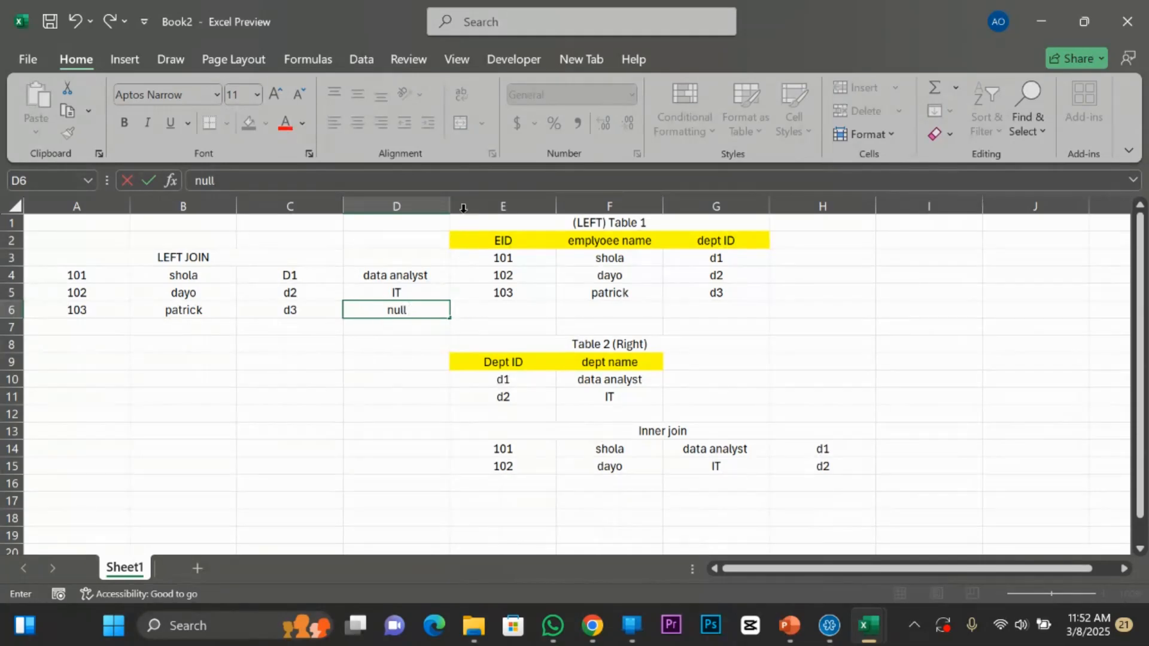
Widen column D, which holds the department names of the left join result.
click(445, 206)
drag(449, 206, 492, 206)
click(445, 279)
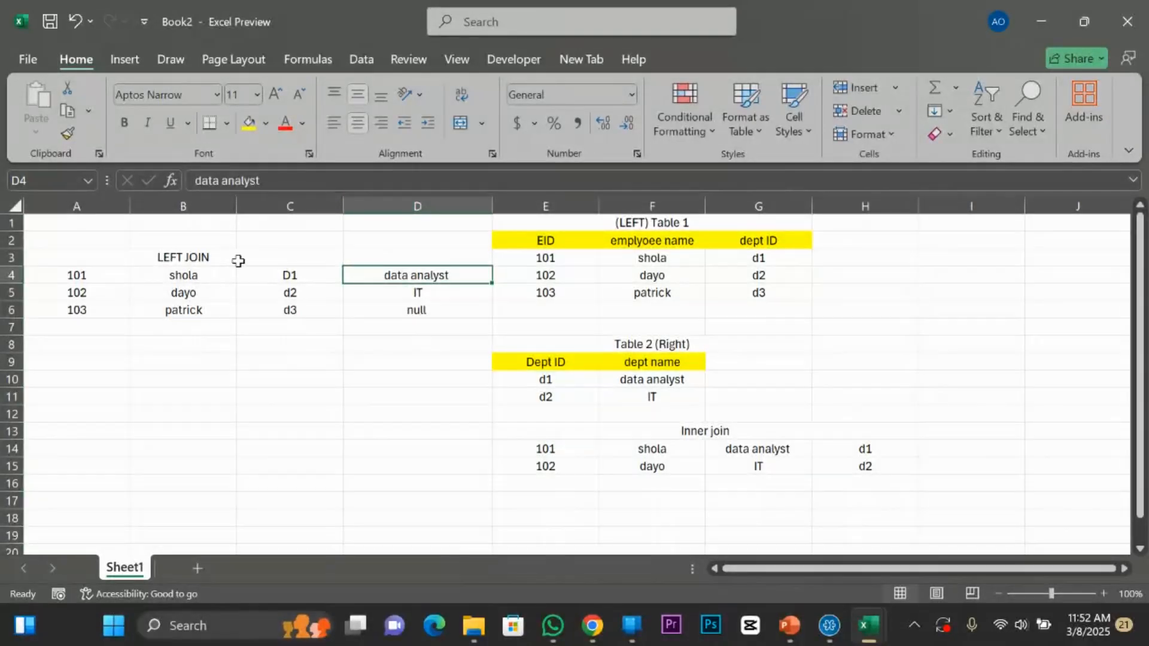
Remove the merge and centering from the LEFT JOIN heading in row 3, with A3:D3 selected.
drag(238, 259, 379, 259)
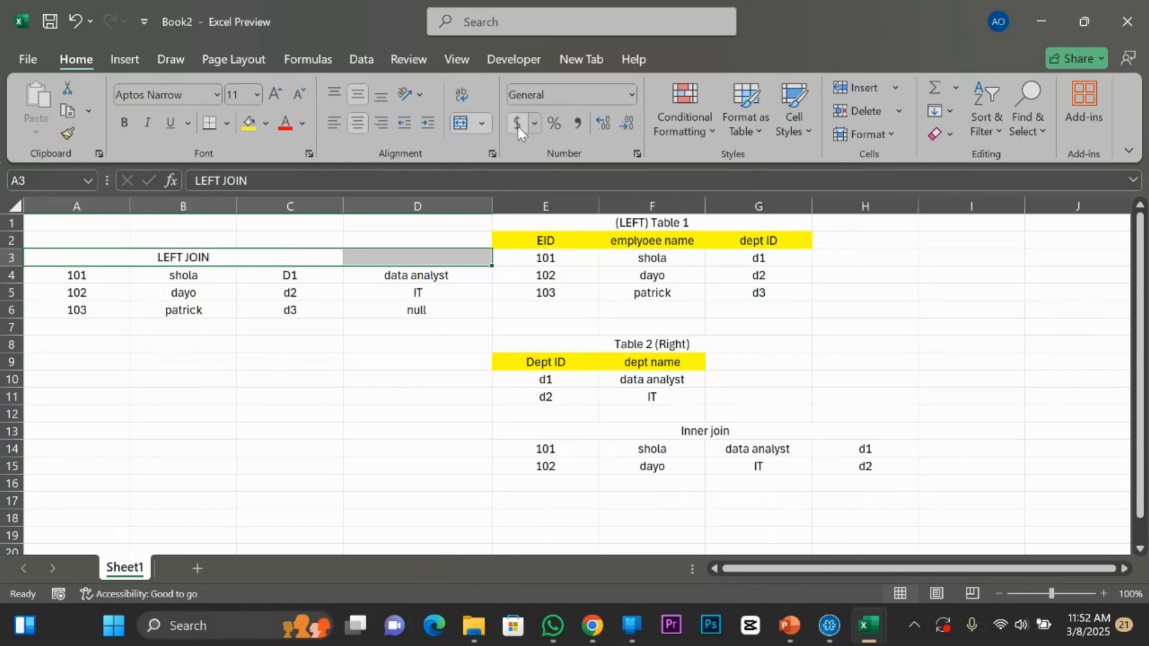
click(461, 123)
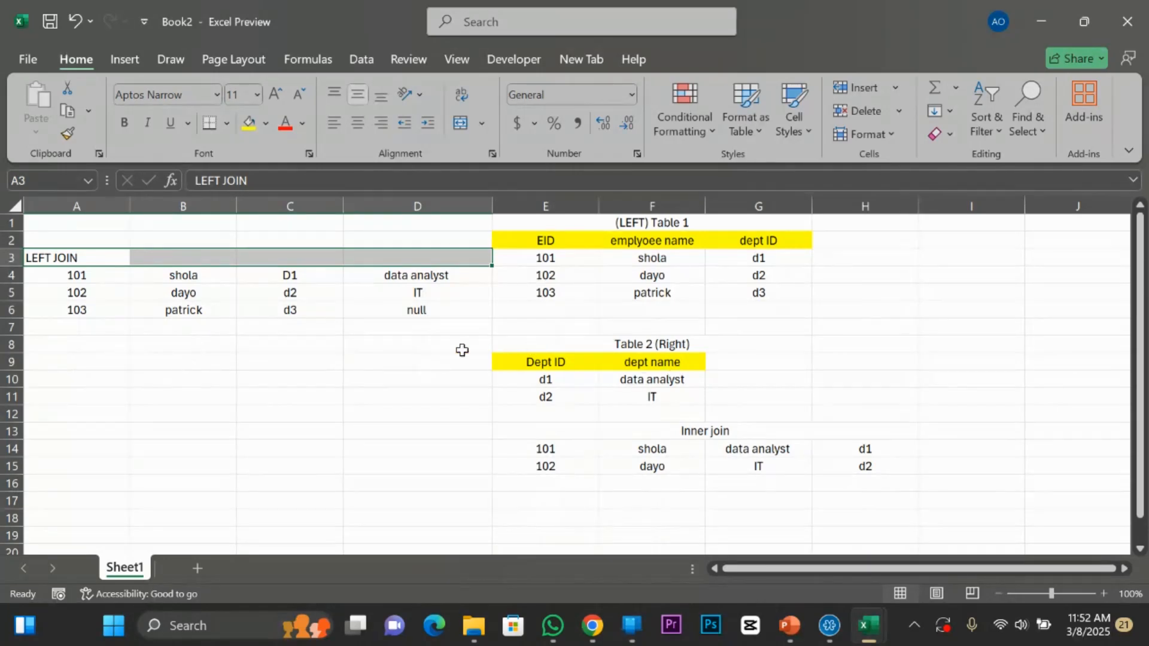
click(399, 312)
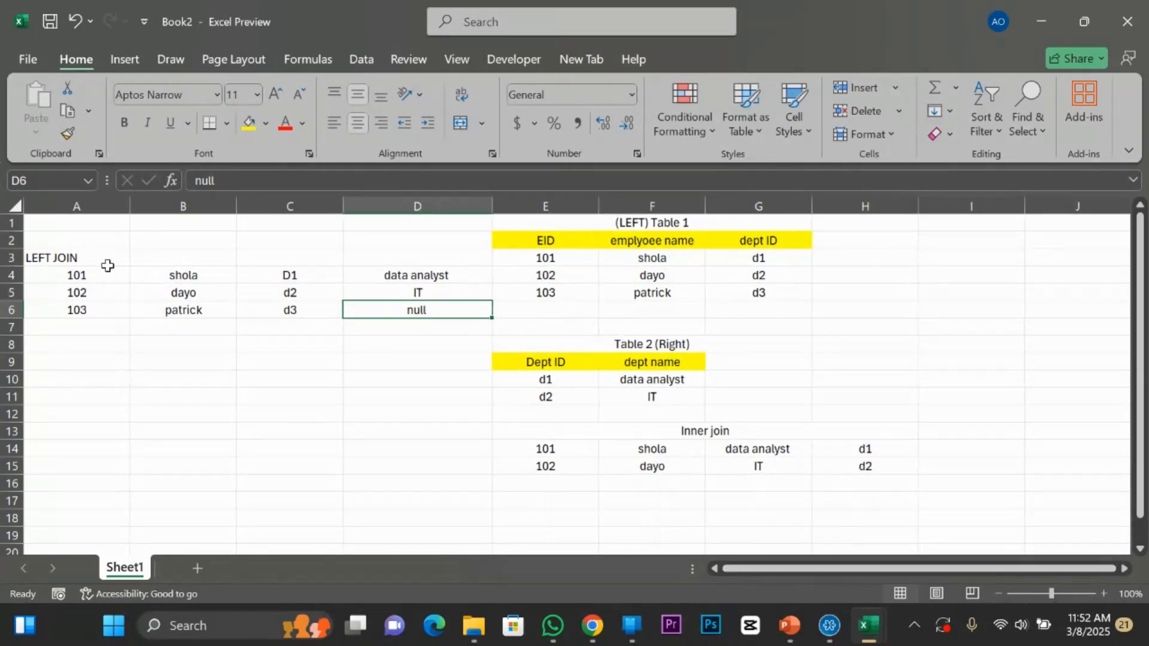
Merge and center the LEFT JOIN heading across A3:D3.
drag(107, 265, 375, 256)
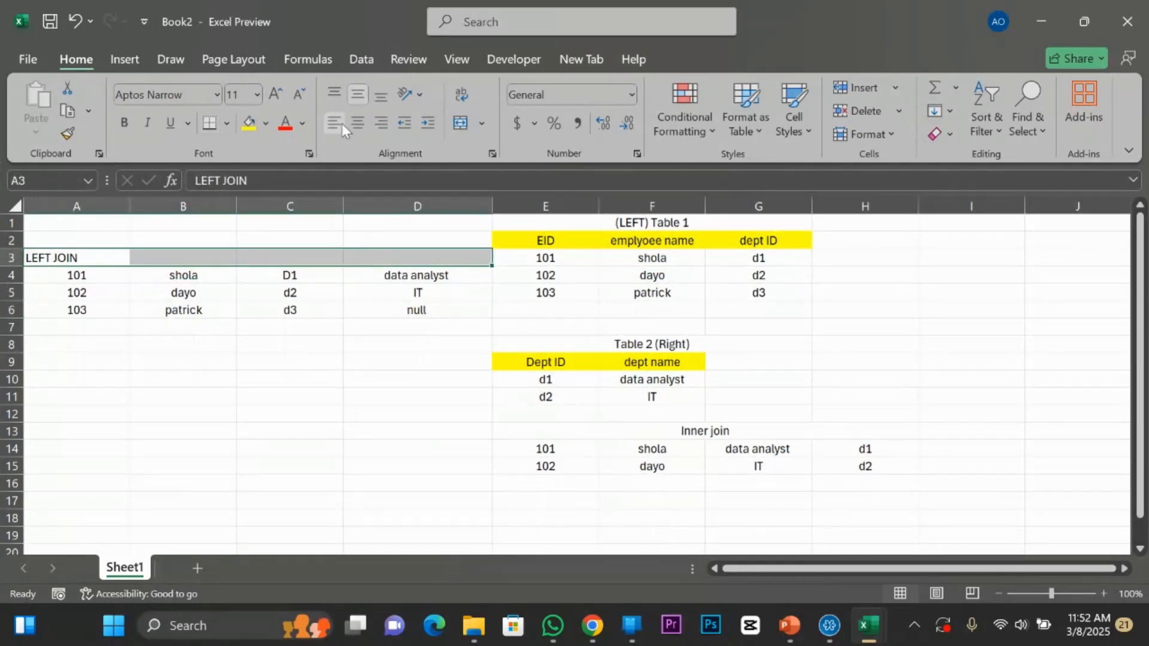
click(458, 124)
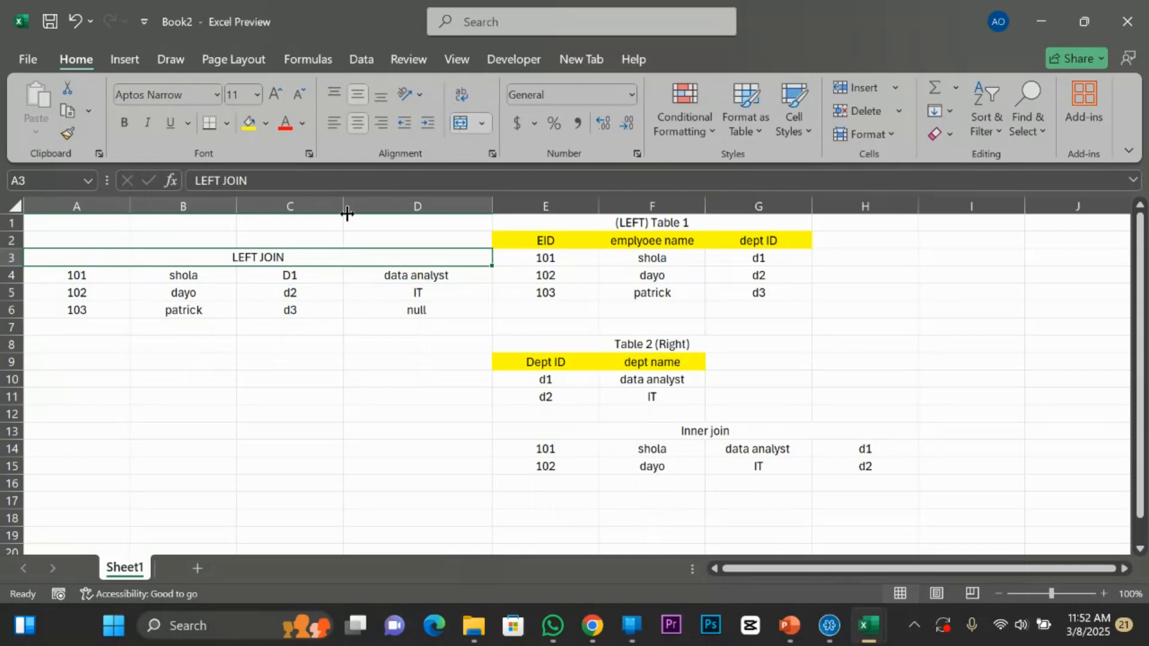
click(152, 348)
Copy the left join block, heading and rows A3:D6, and paste it starting at A10.
drag(69, 262, 274, 307)
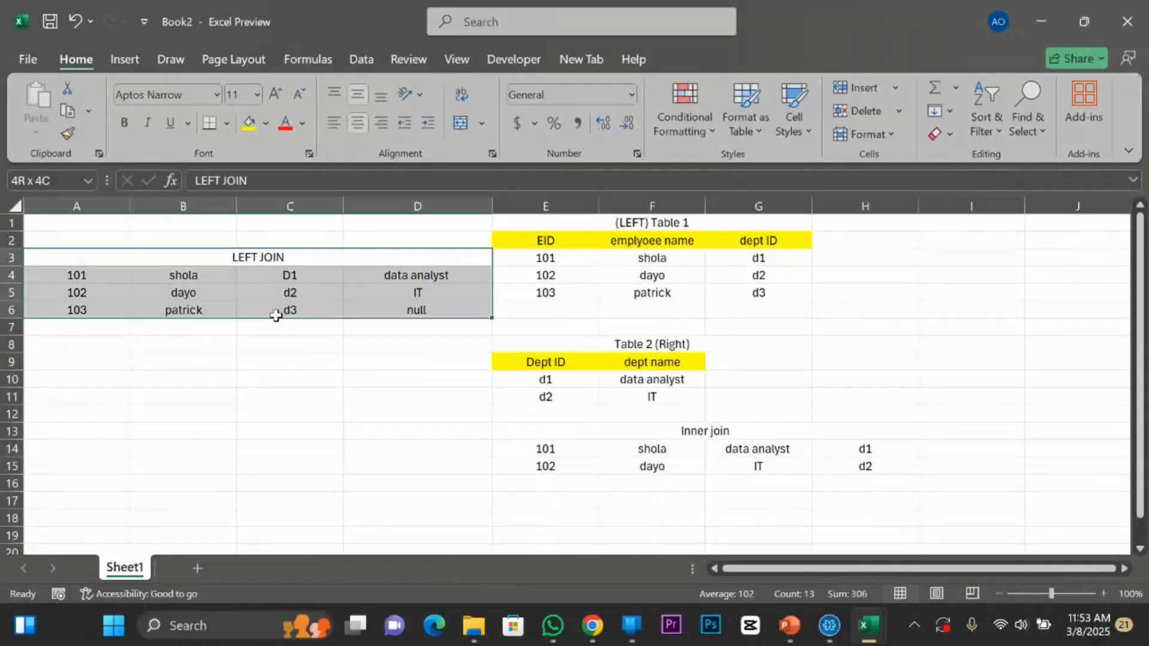
key(ctrl+c)
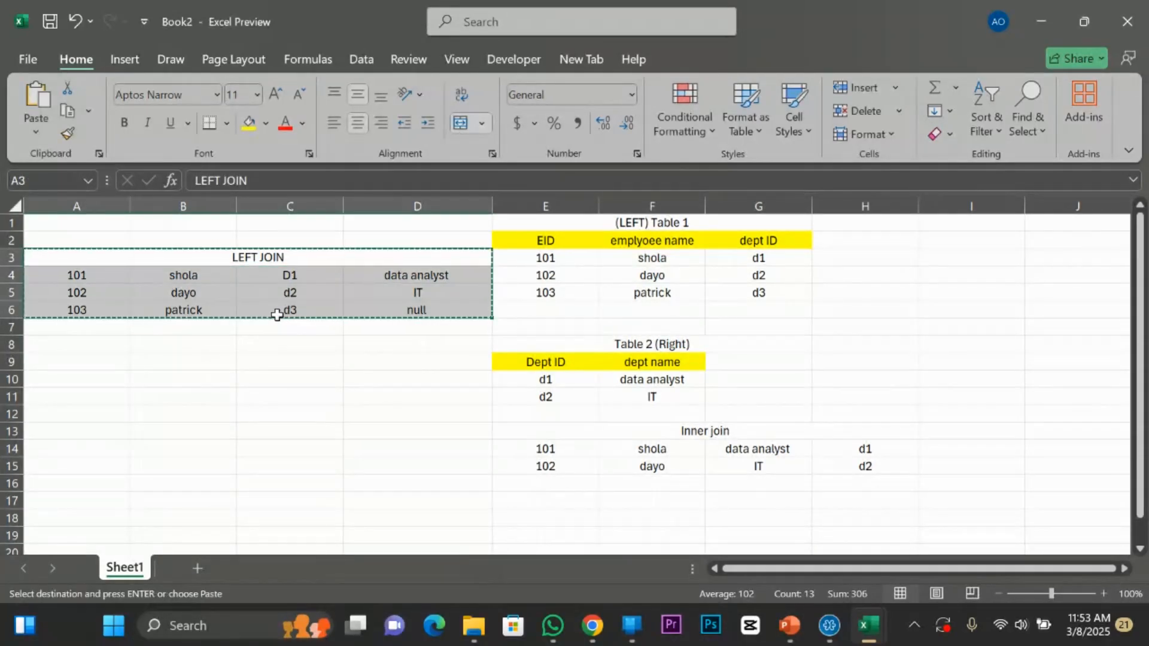
click(70, 382)
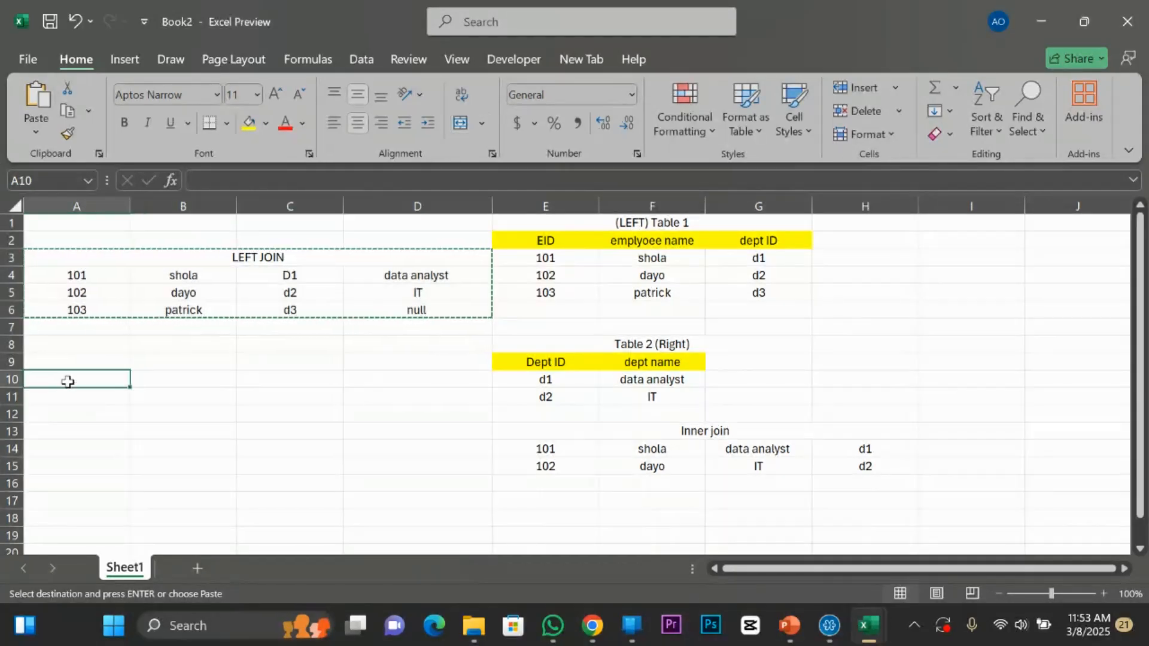
key(ctrl+v)
Clear the copied result data in A11, A13 and B11:D13 beneath the pasted heading.
drag(77, 397, 380, 441)
key(BackSpace)
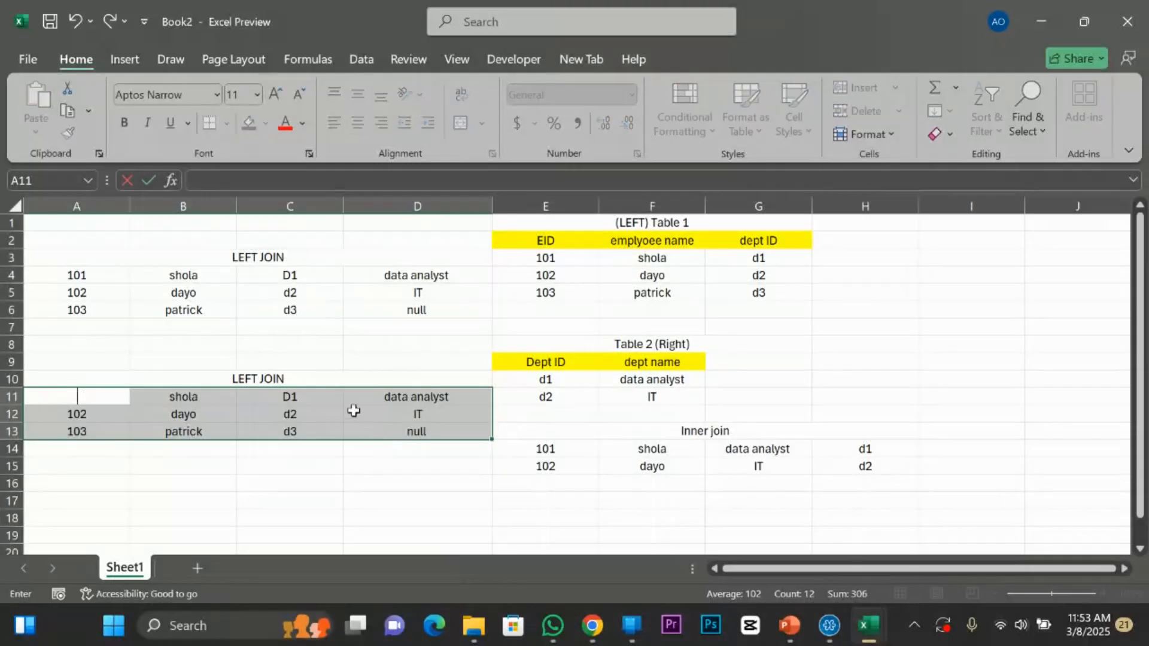
click(393, 397)
key(BackSpace)
click(416, 413)
key(BackSpace)
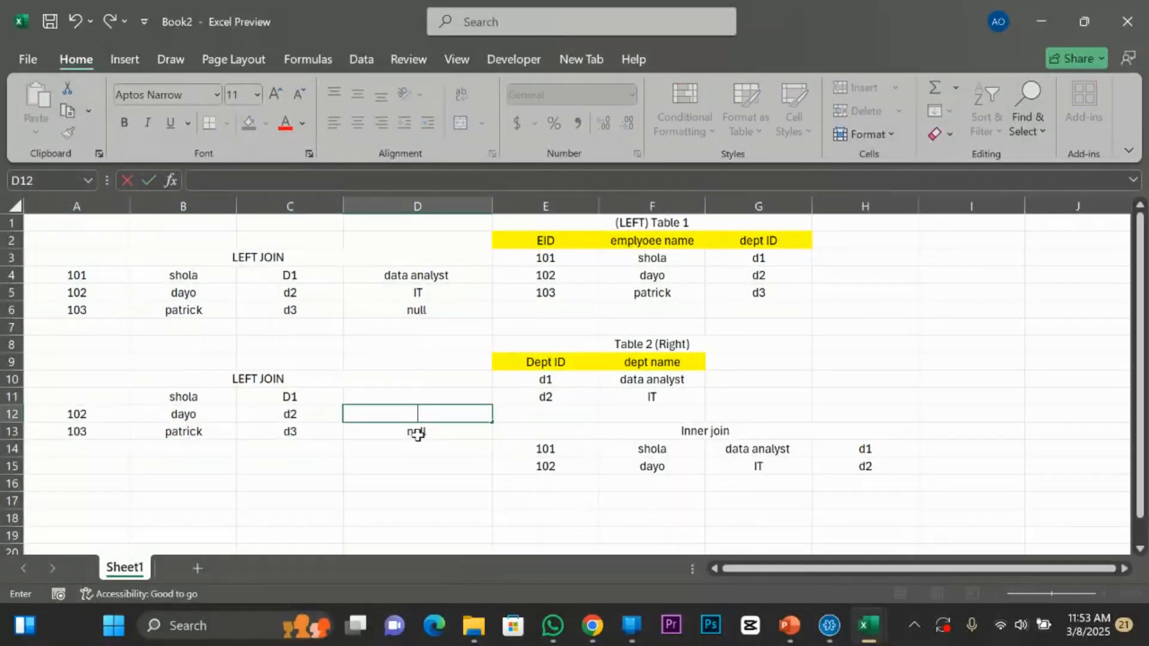
click(416, 431)
key(BackSpace)
click(326, 430)
key(BackSpace)
key(Up)
key(BackSpace)
click(303, 399)
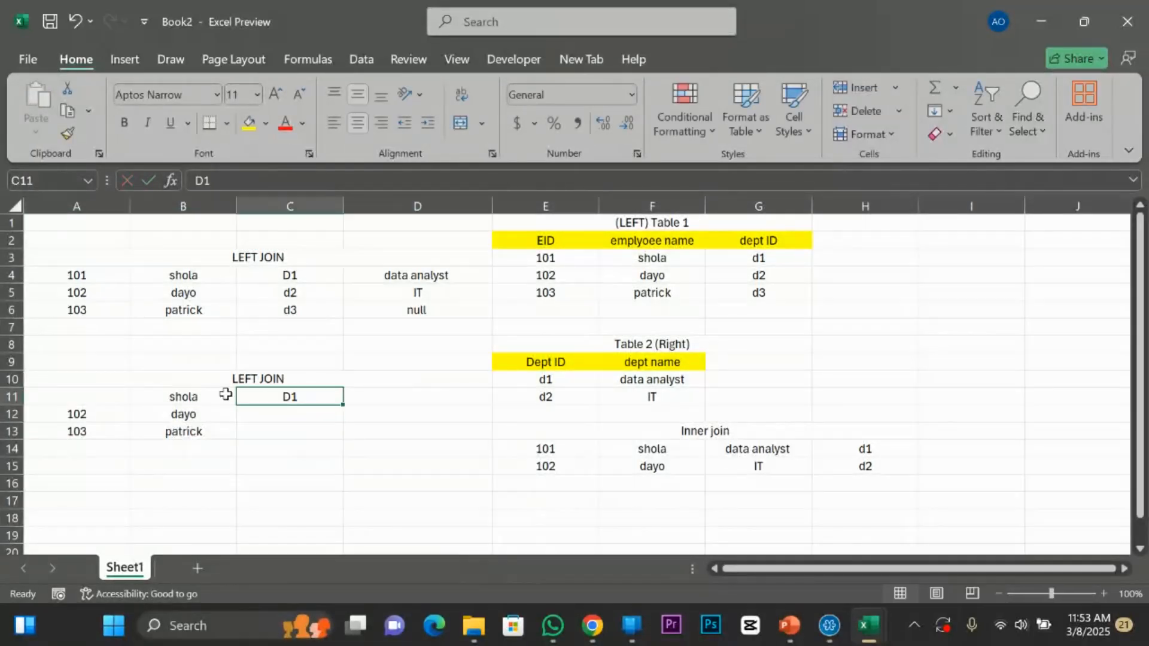
key(BackSpace)
click(206, 399)
key(BackSpace)
click(191, 418)
key(BackSpace)
click(193, 430)
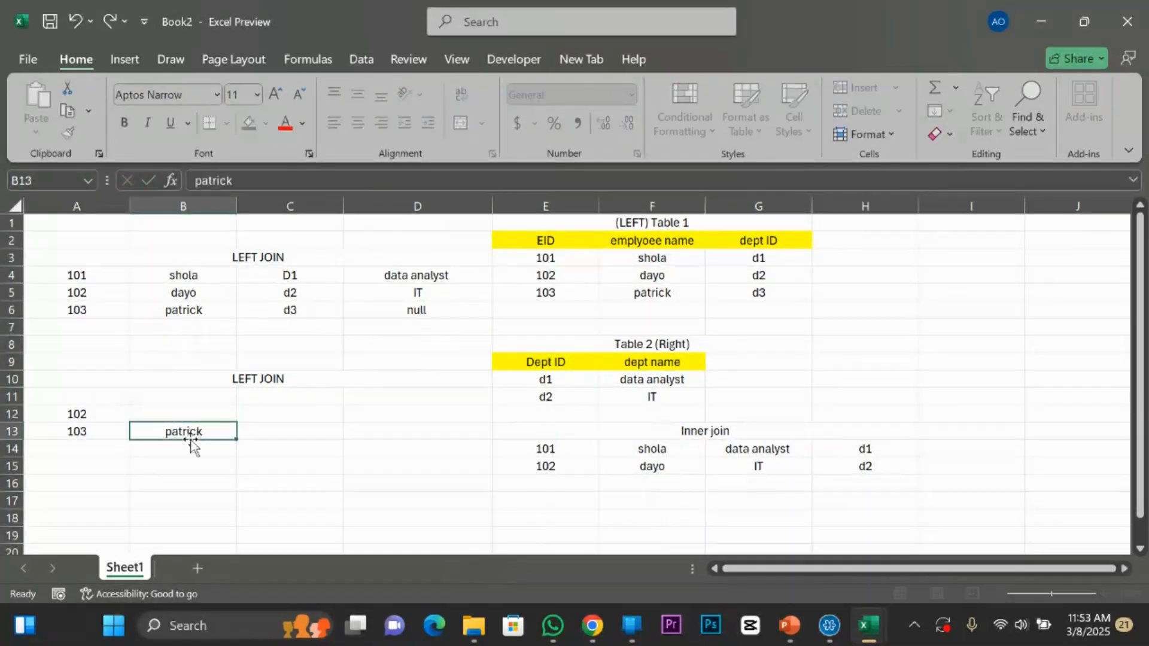
key(BackSpace)
click(90, 430)
key(BackSpace)
click(95, 411)
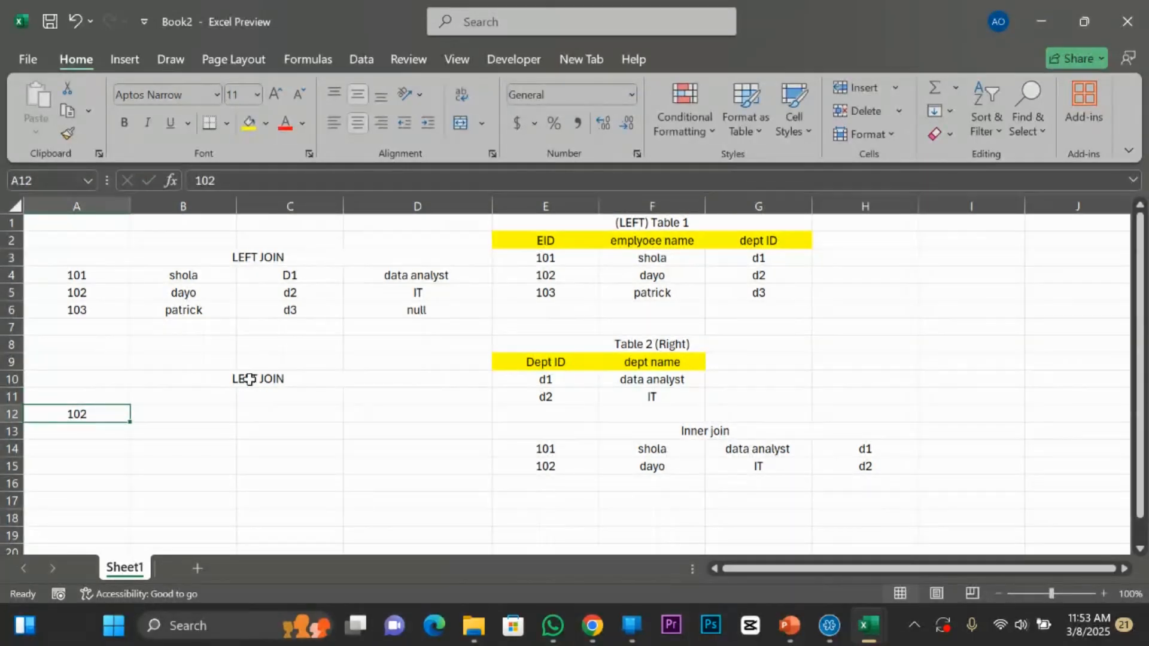
Change the pasted heading in row 10 to read "right JOIN".
double_click(256, 378)
key(BackSpace)
key(BackSpace)
key(BackSpace)
key(BackSpace)
key(BackSpace)
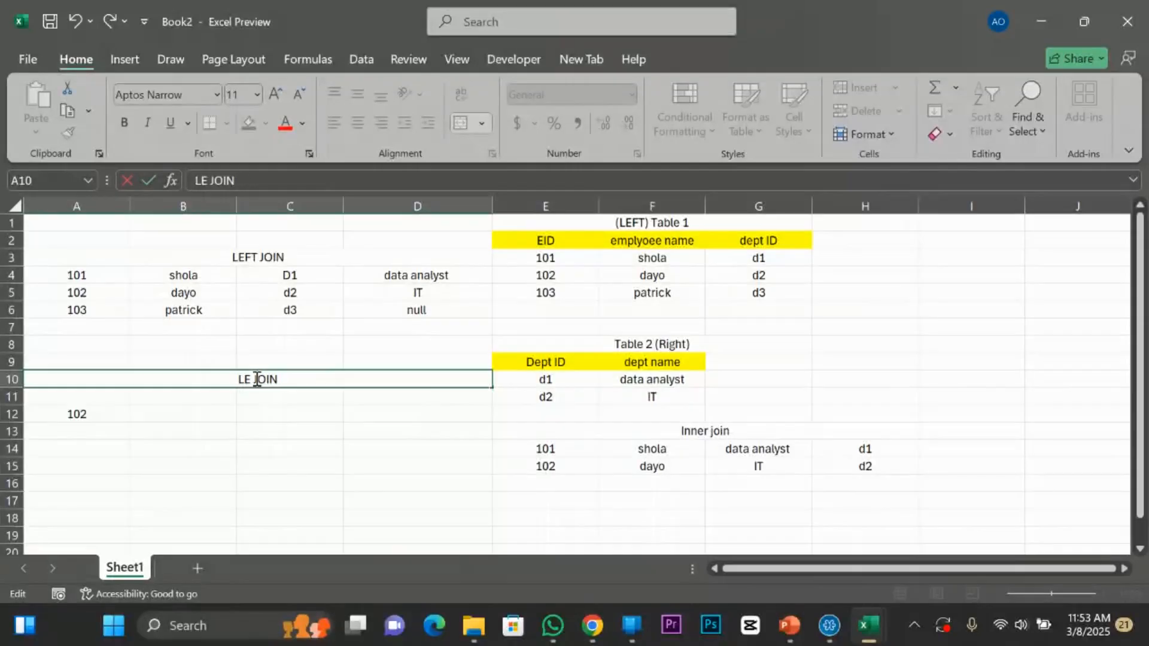
text(right)
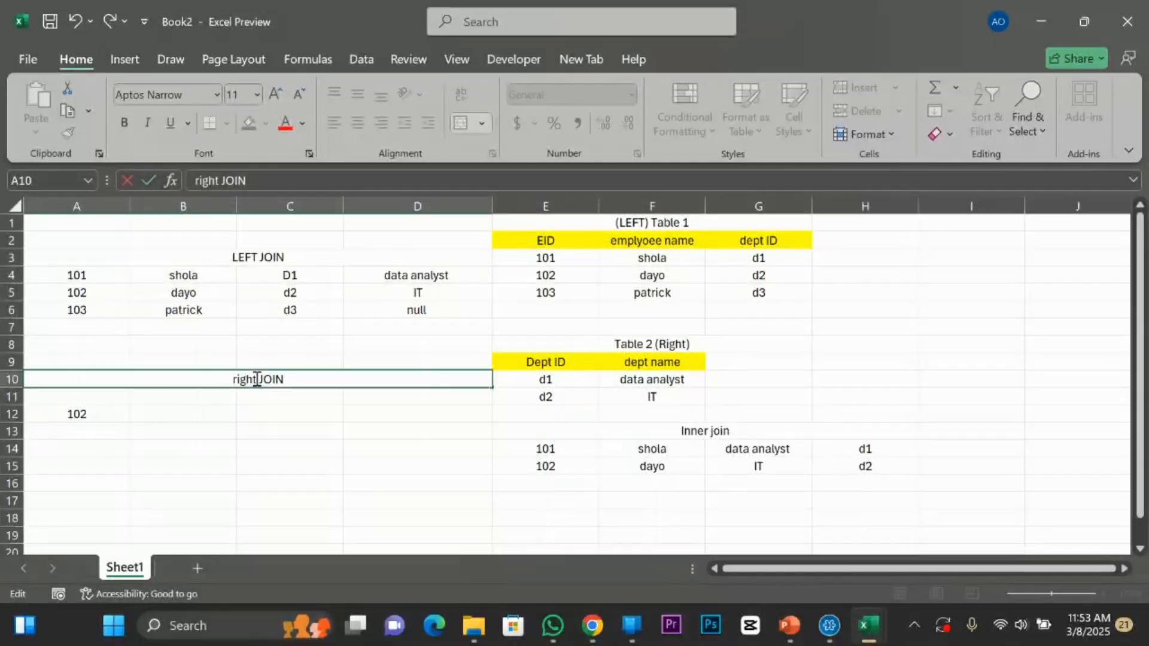
Clear the leftover employee ID from A12 below the right JOIN heading.
click(97, 421)
key(Delete)
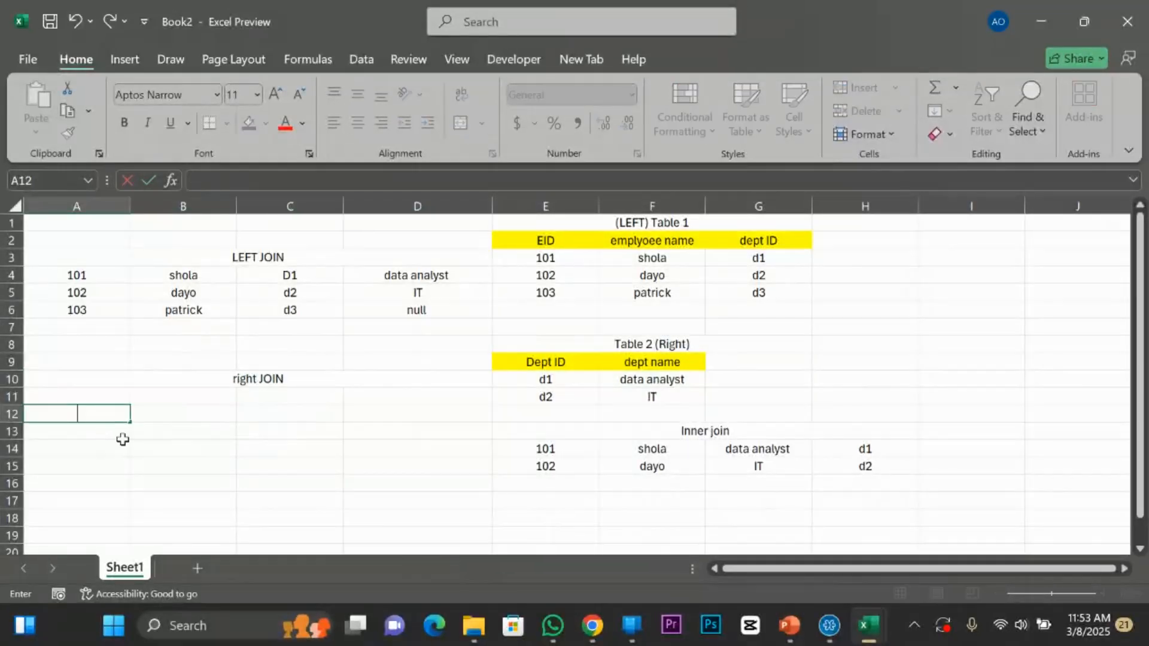
click(151, 447)
click(239, 390)
click(280, 378)
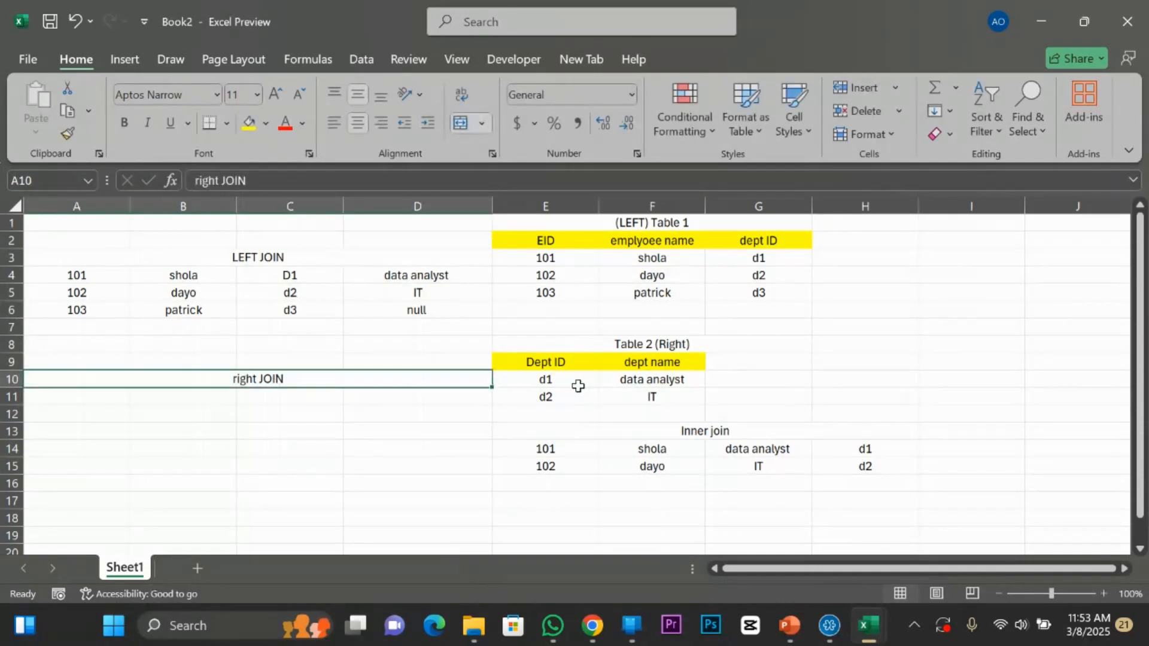
Copy the right table with its headers, E9:F11, and paste it at A11 under the right JOIN heading.
drag(556, 383, 612, 397)
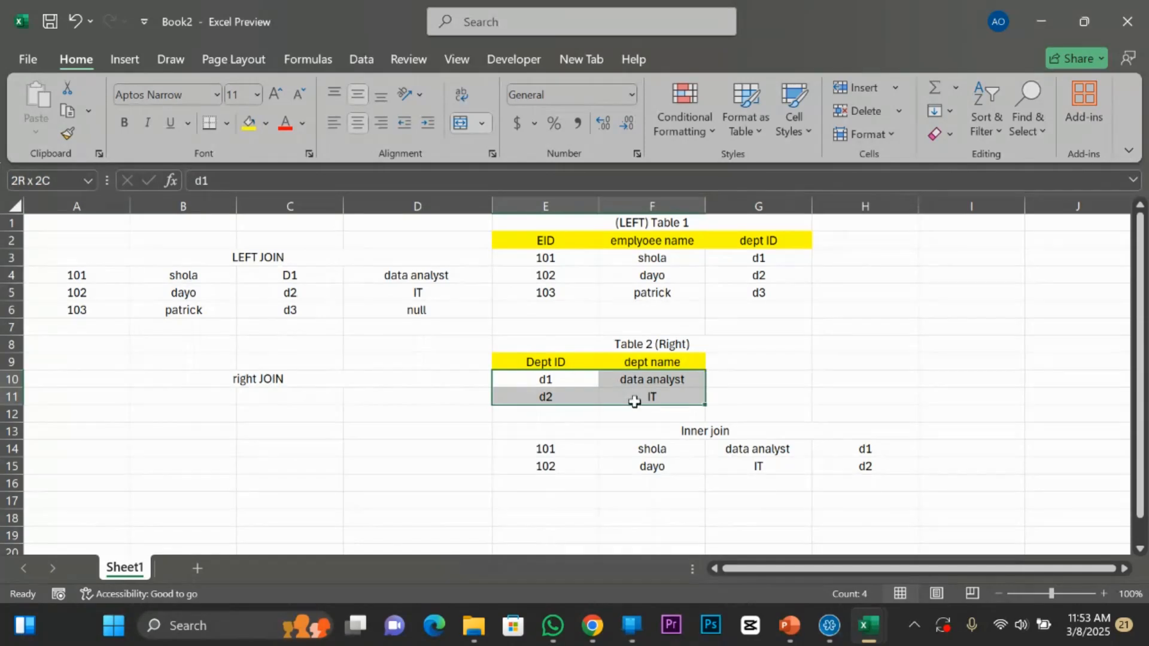
drag(557, 361, 628, 390)
key(ctrl+c)
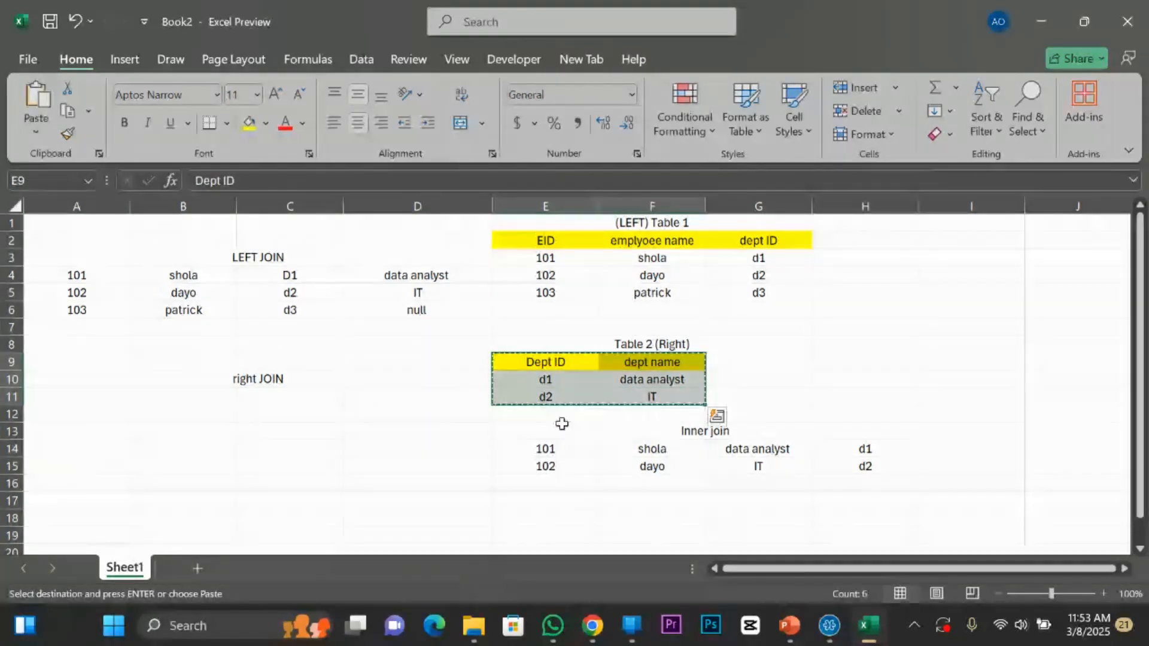
click(80, 396)
key(ctrl+v)
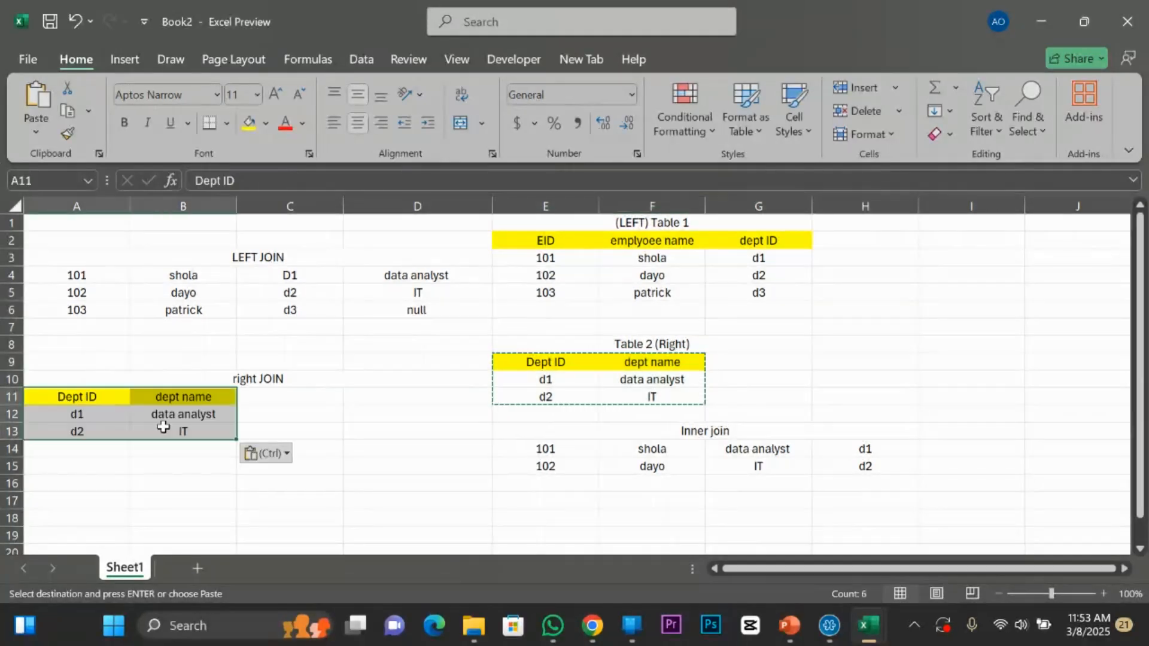
Match dept ID d1 in the left table and enter that employee's name in C12 and EID 101 in D12.
click(289, 412)
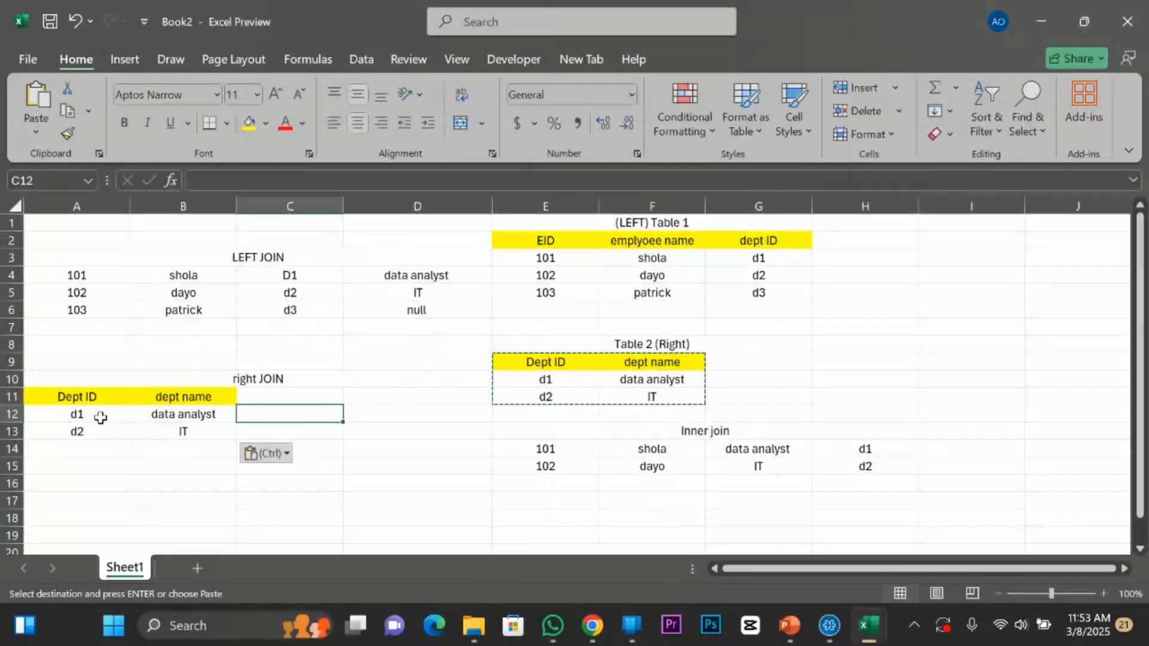
click(554, 379)
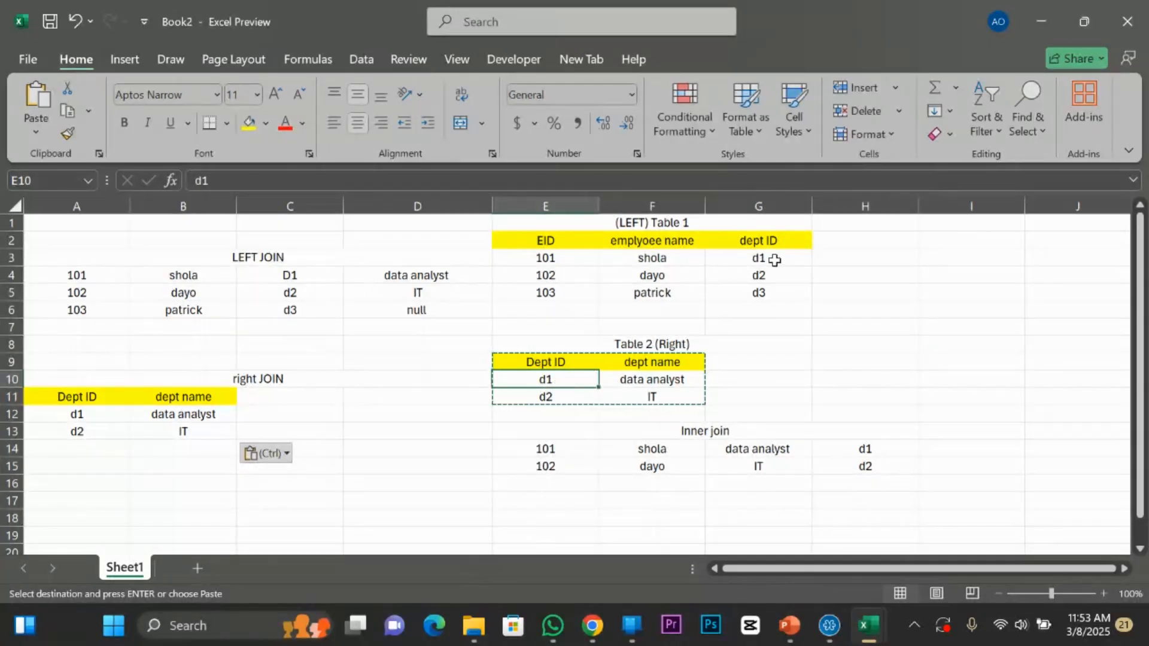
click(773, 258)
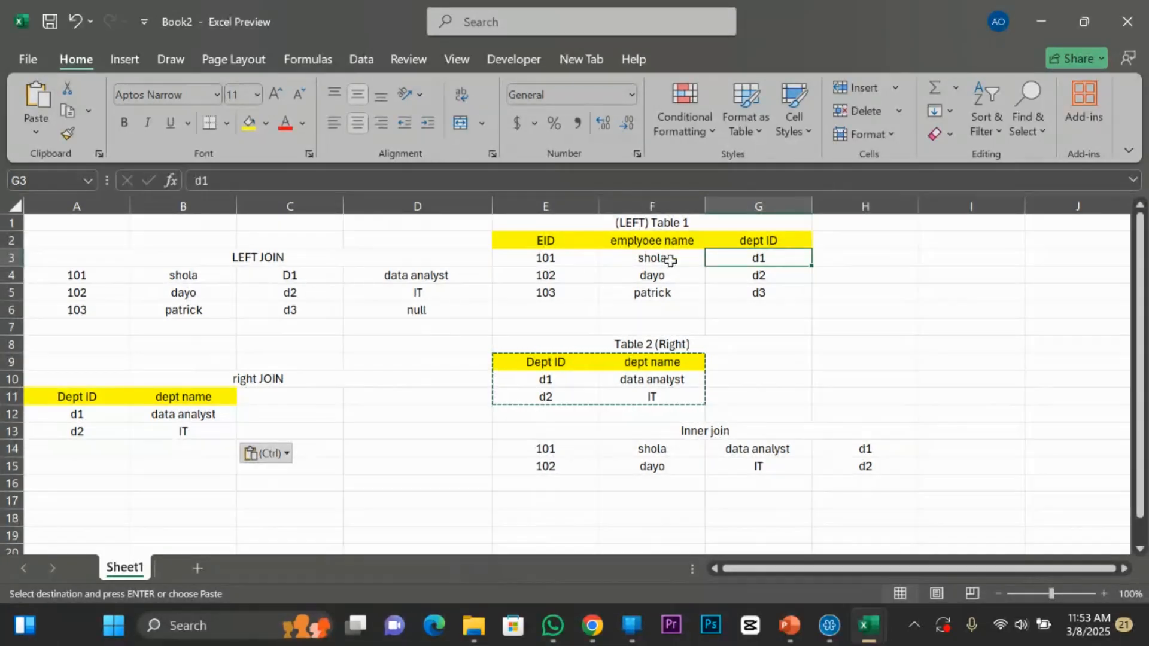
double_click(268, 416)
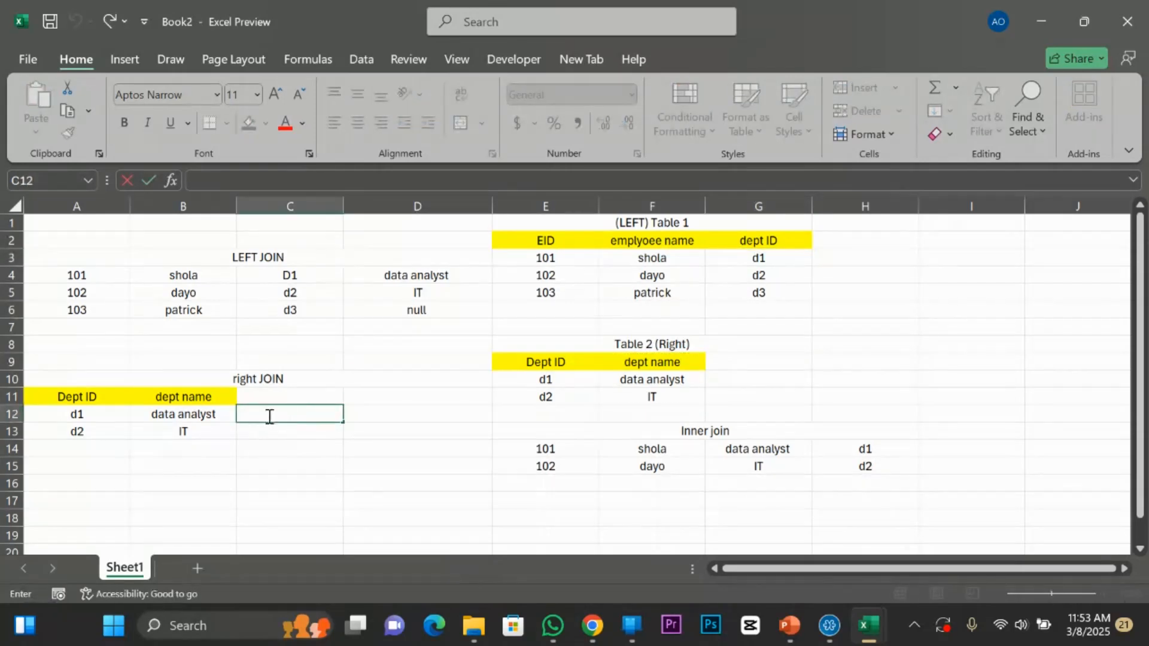
text(shola)
click(362, 417)
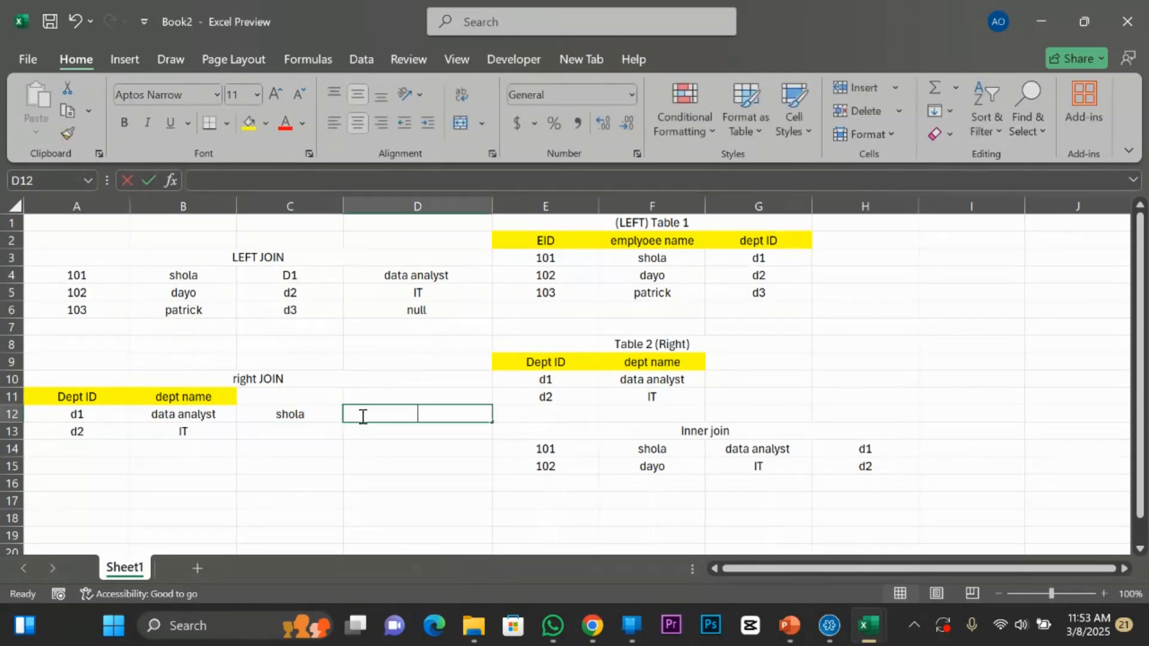
click(291, 433)
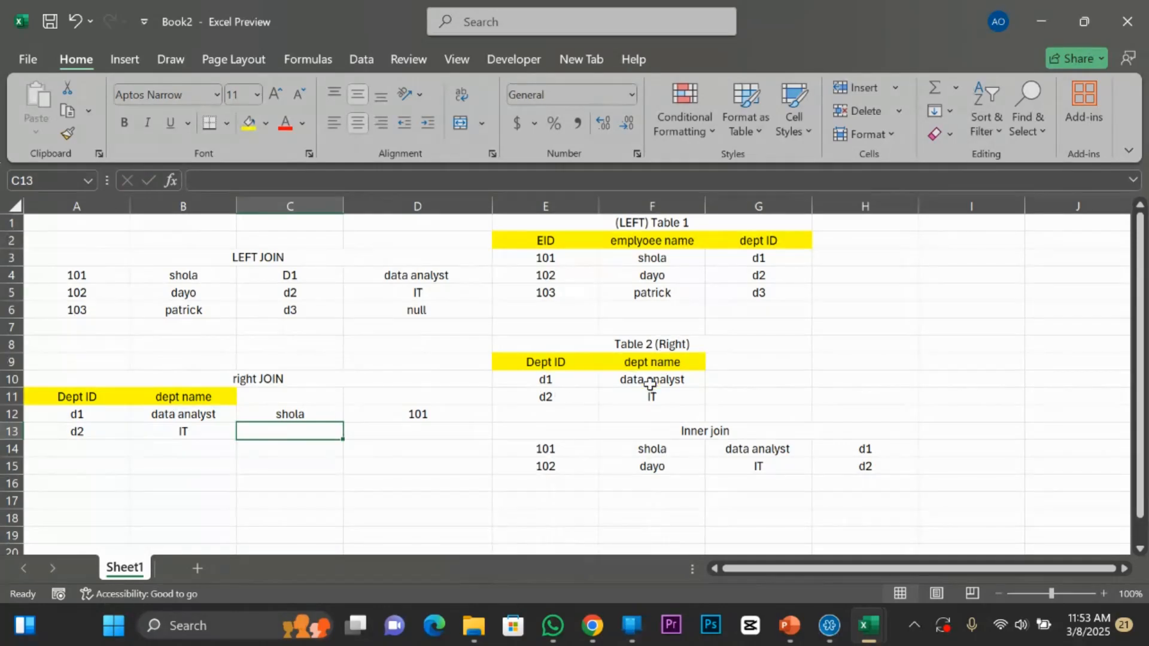
Match dept ID d2 in the left table and enter that employee's name in C13 and EID 102 in D13.
click(546, 397)
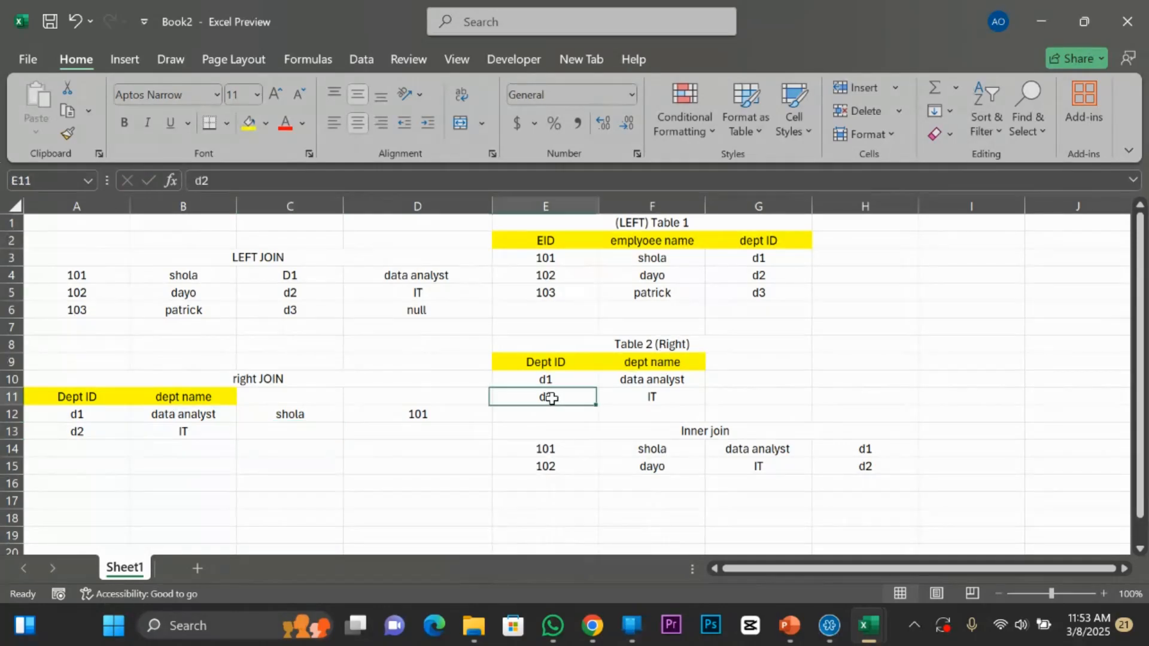
click(652, 398)
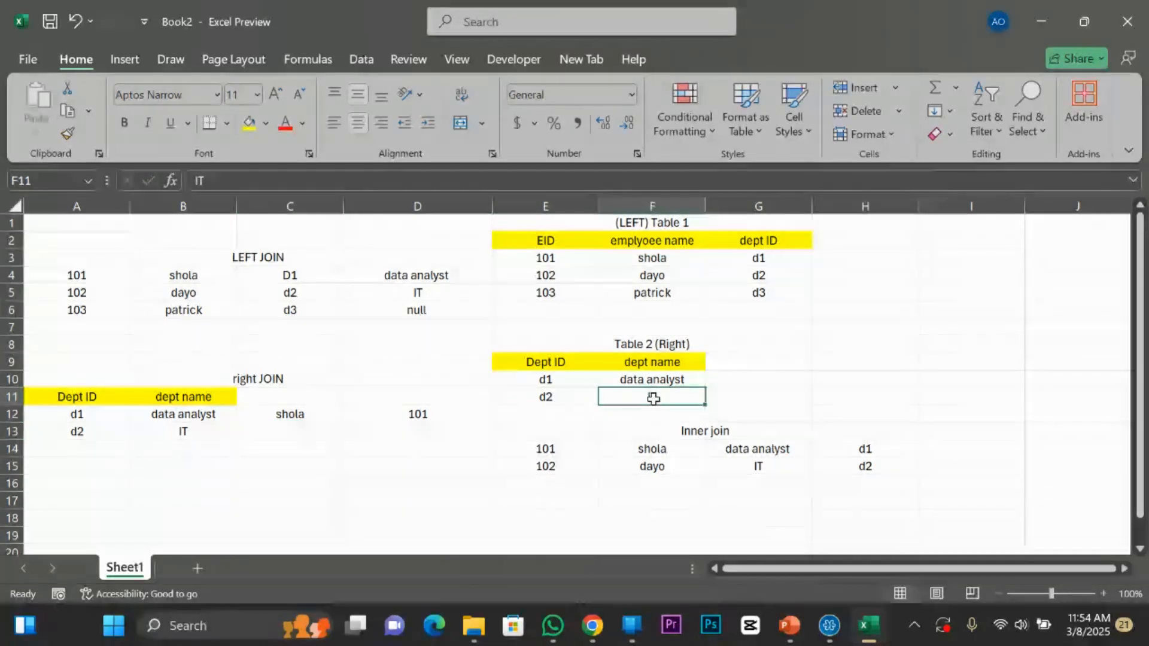
click(736, 282)
click(650, 280)
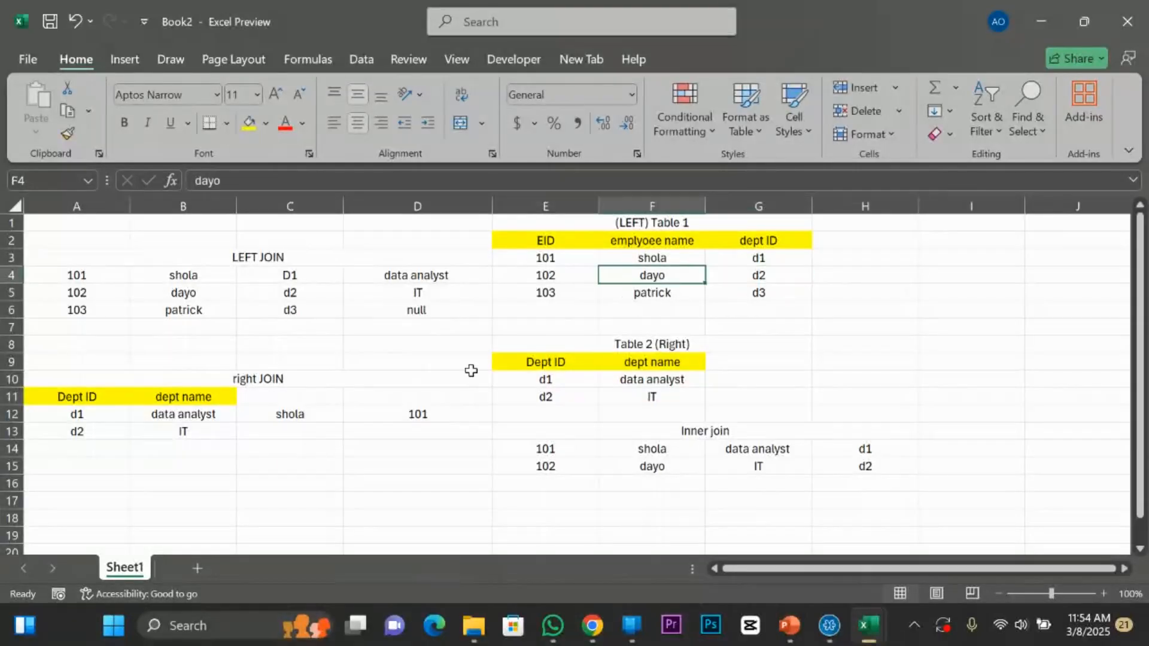
click(278, 432)
text(da)
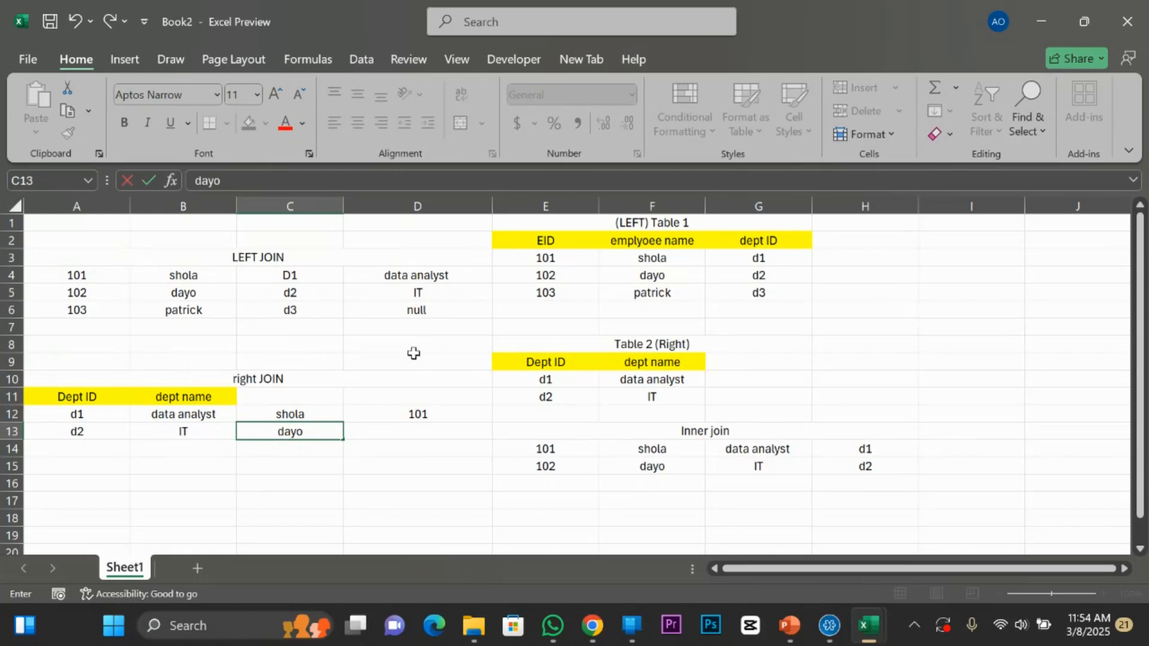
text(yo)
click(407, 437)
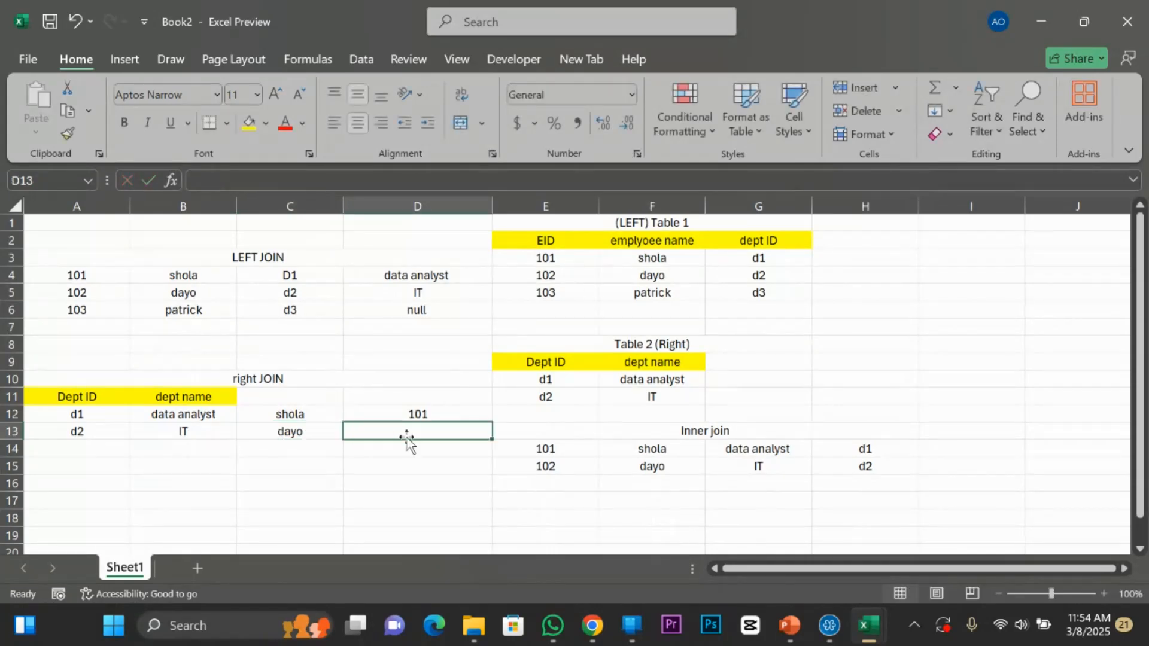
text(102)
click(479, 392)
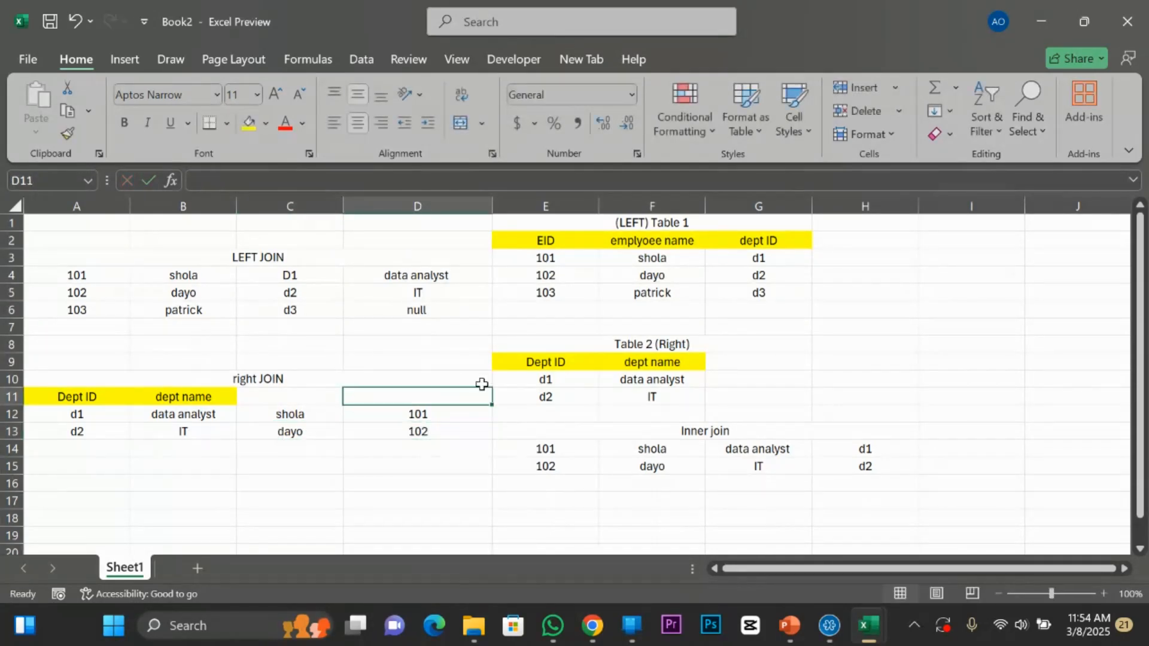
click(305, 466)
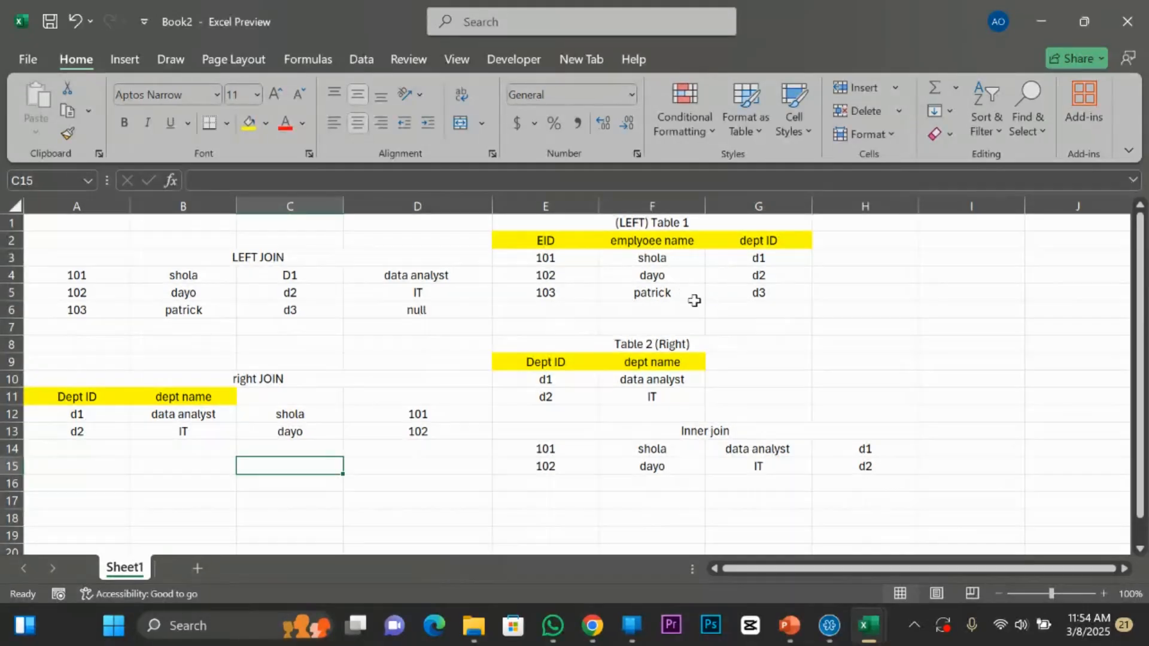
click(413, 435)
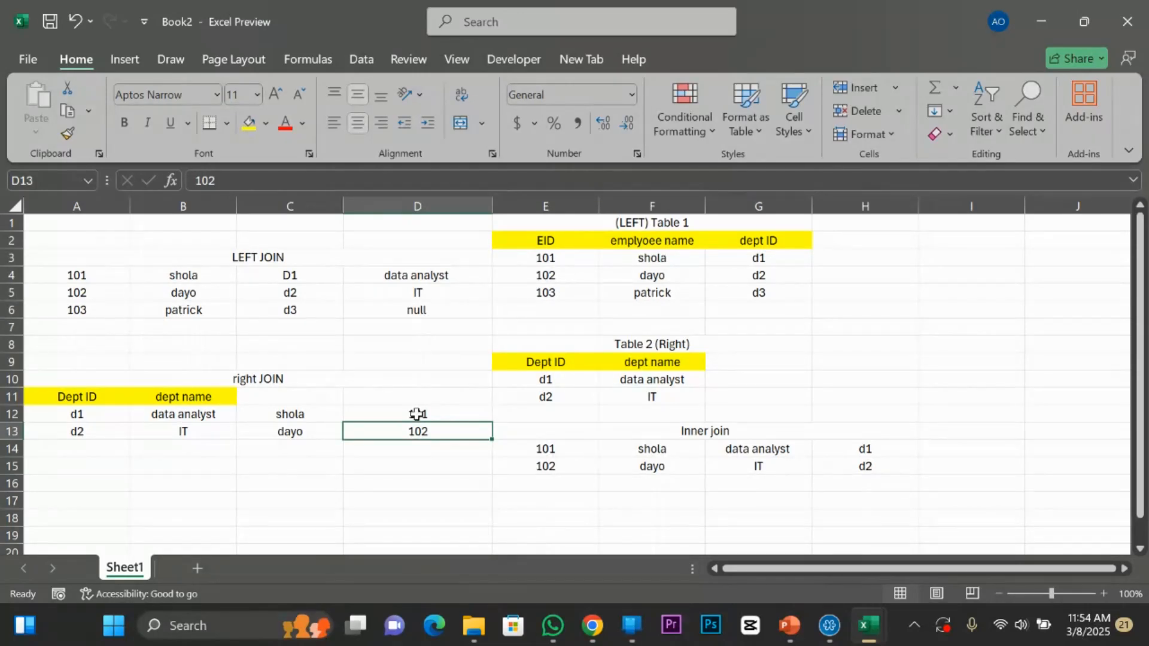
scroll(609, 347, down, 1)
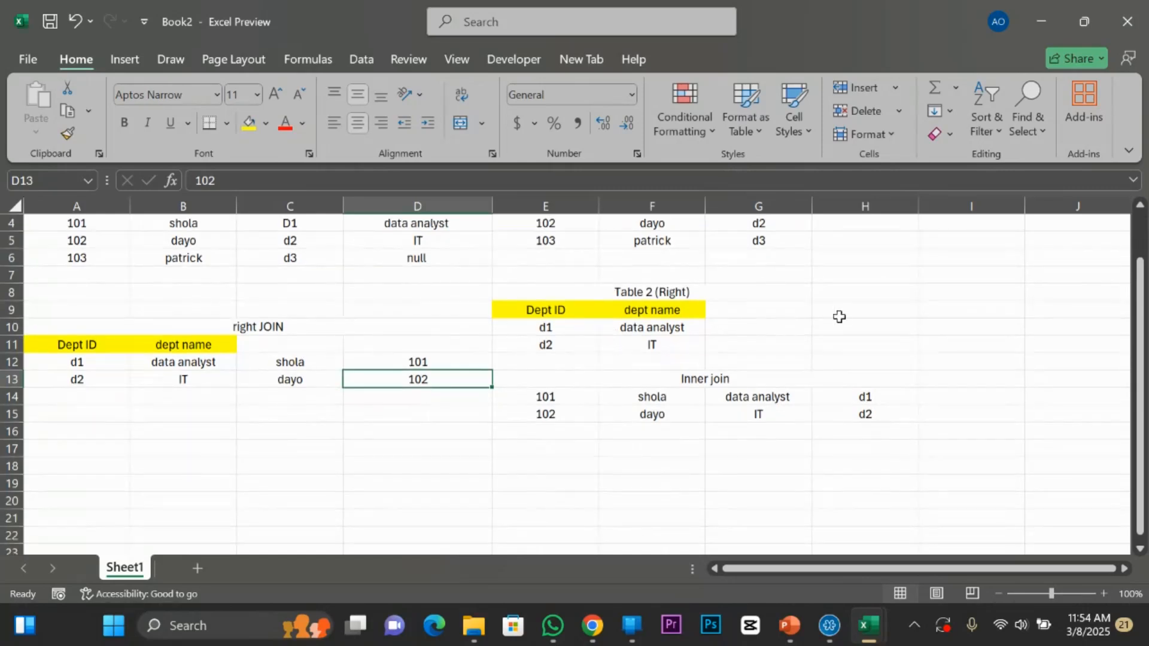
scroll(839, 316, up, 1)
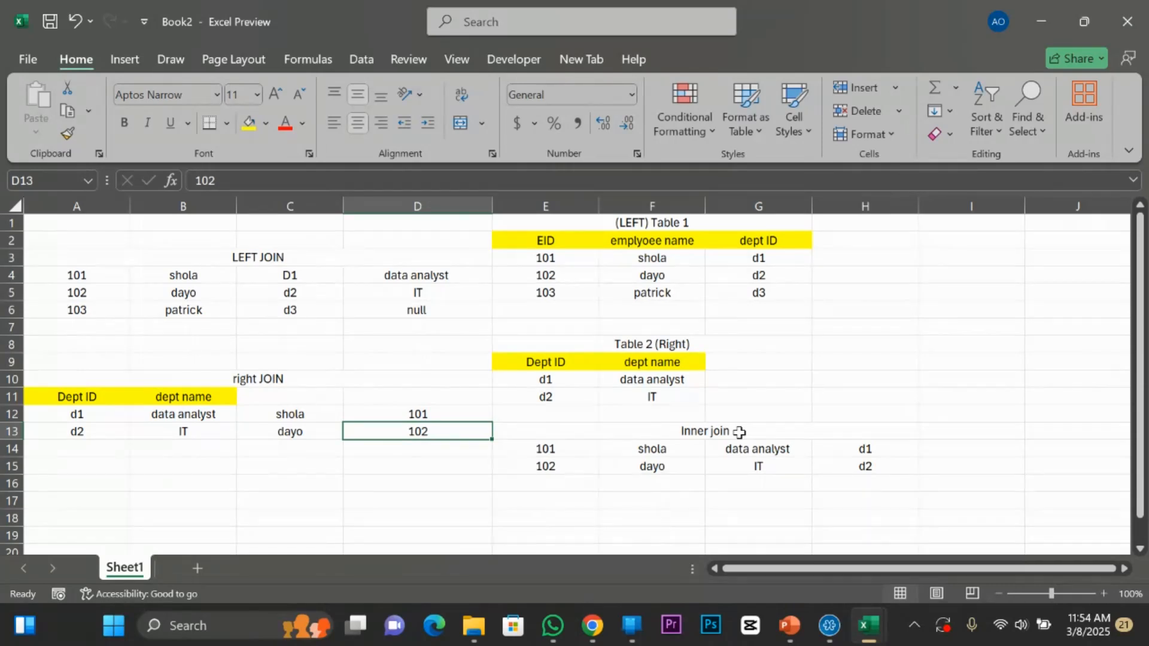
Enter the heading "Full outer join" in C18, then merge and center it across A18:E18.
scroll(736, 432, down, 2)
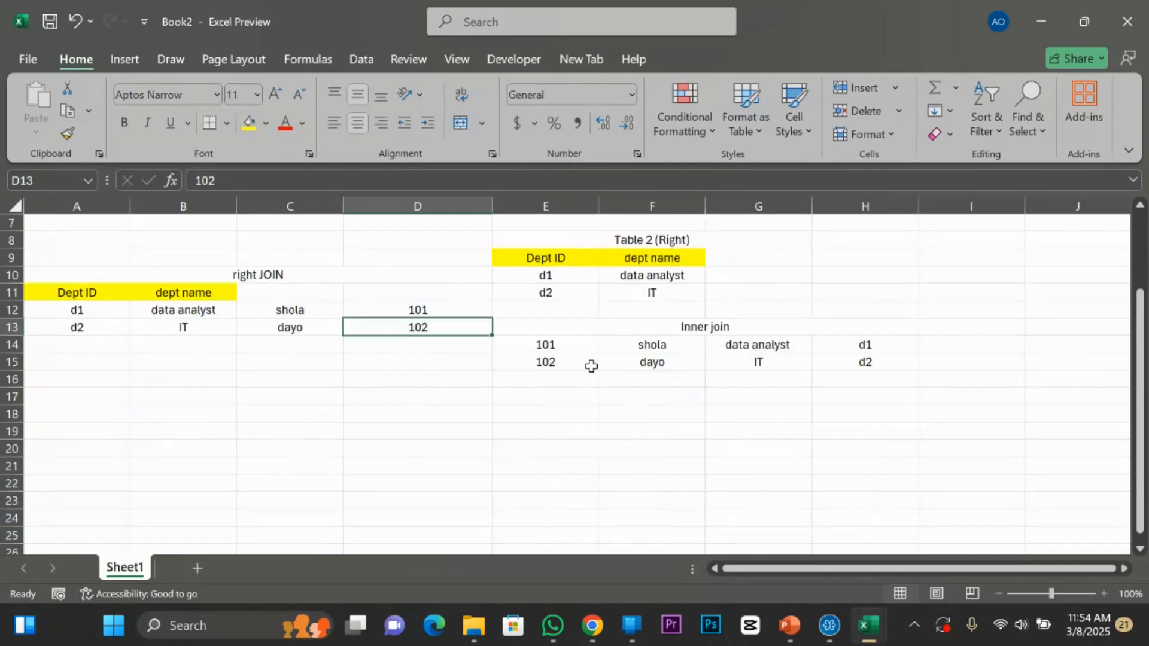
double_click(277, 411)
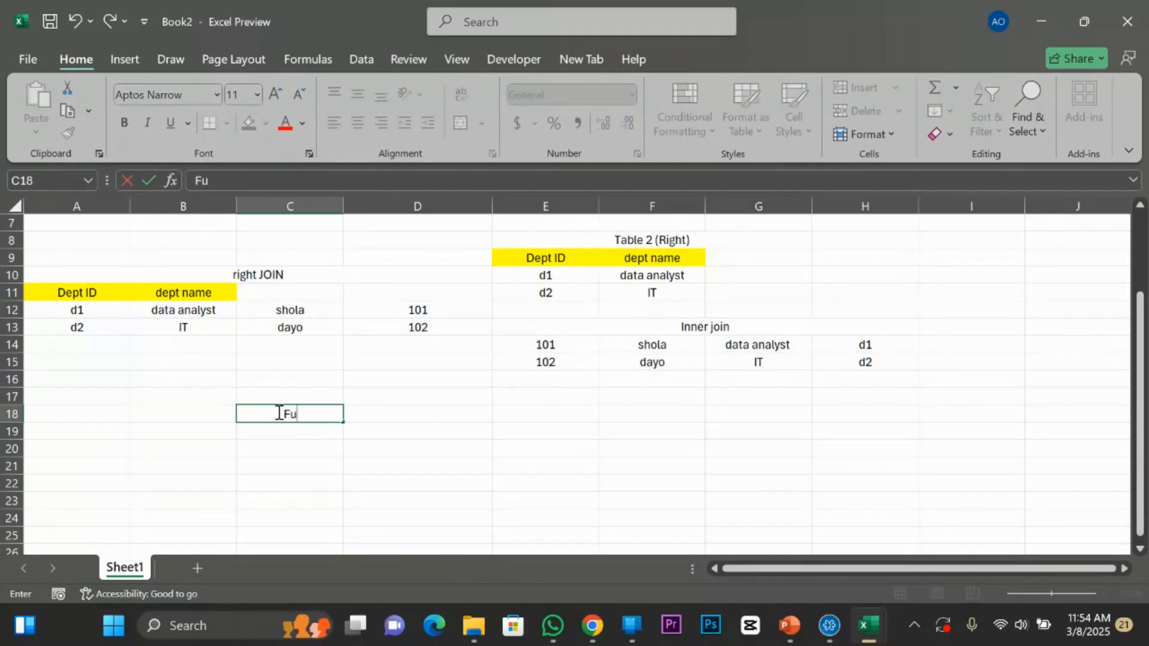
text(Full outer join)
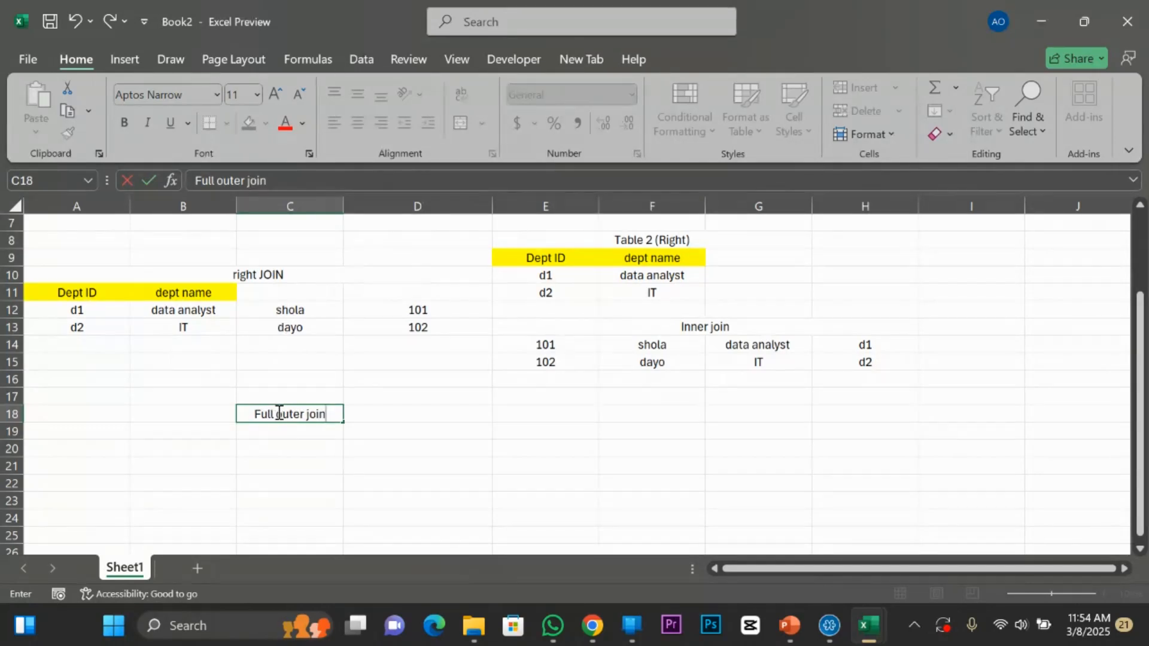
click(280, 441)
drag(98, 417, 511, 413)
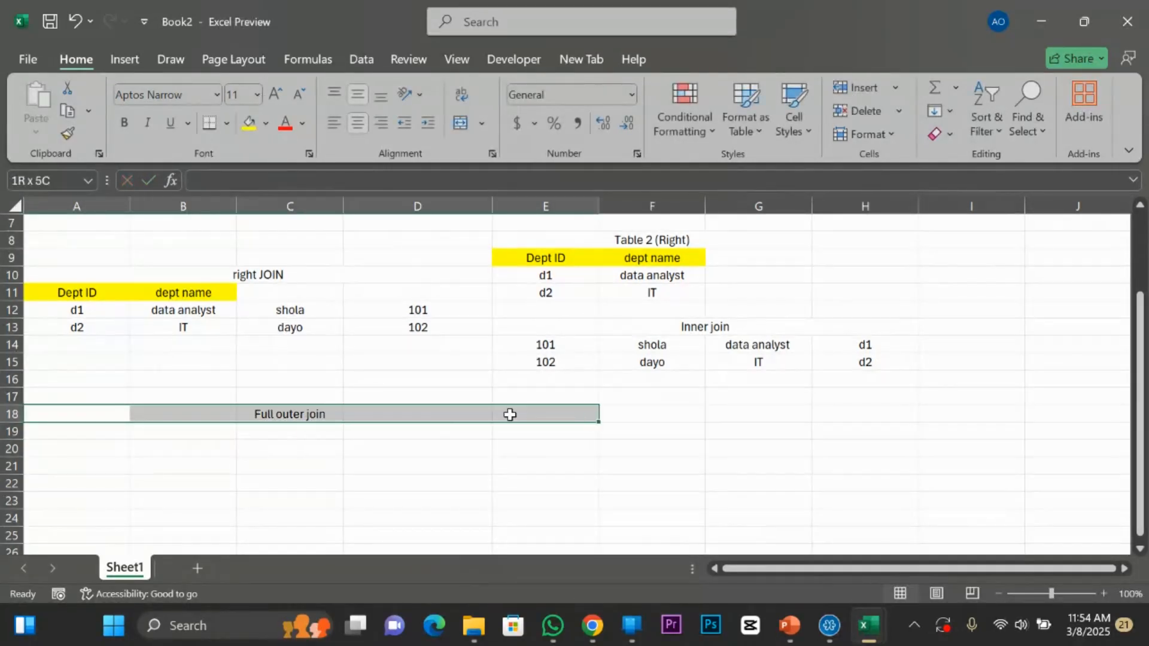
click(460, 123)
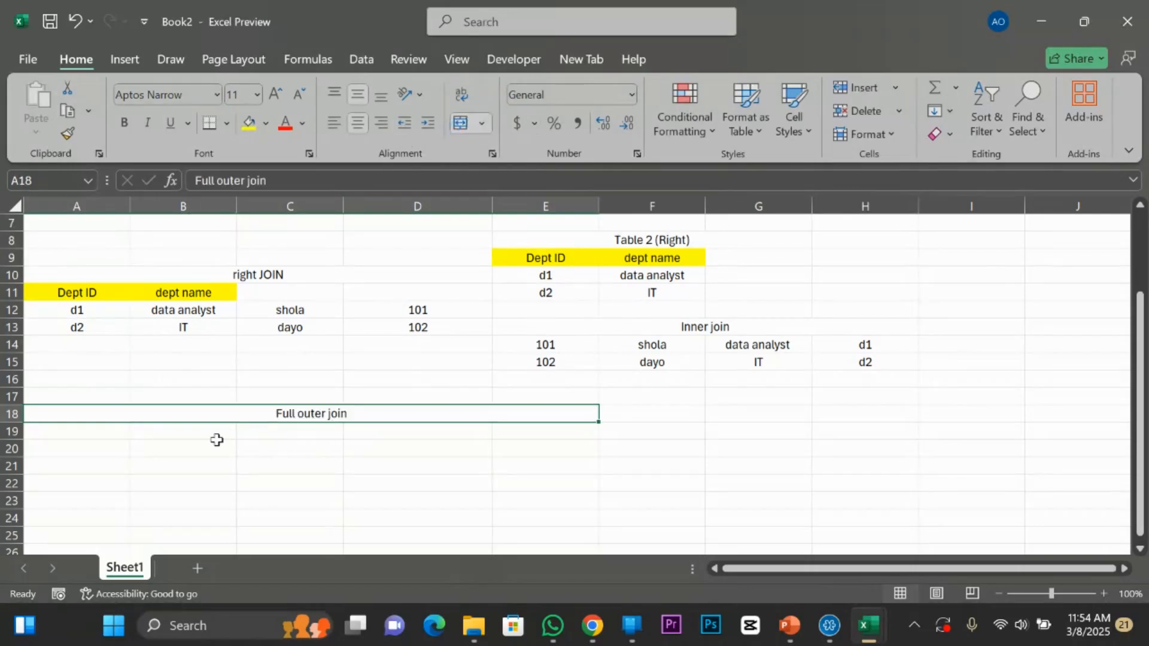
Copy the left table with its headers, E2:G5, and paste it at A19 under the Full outer join heading.
click(96, 435)
scroll(598, 311, up, 2)
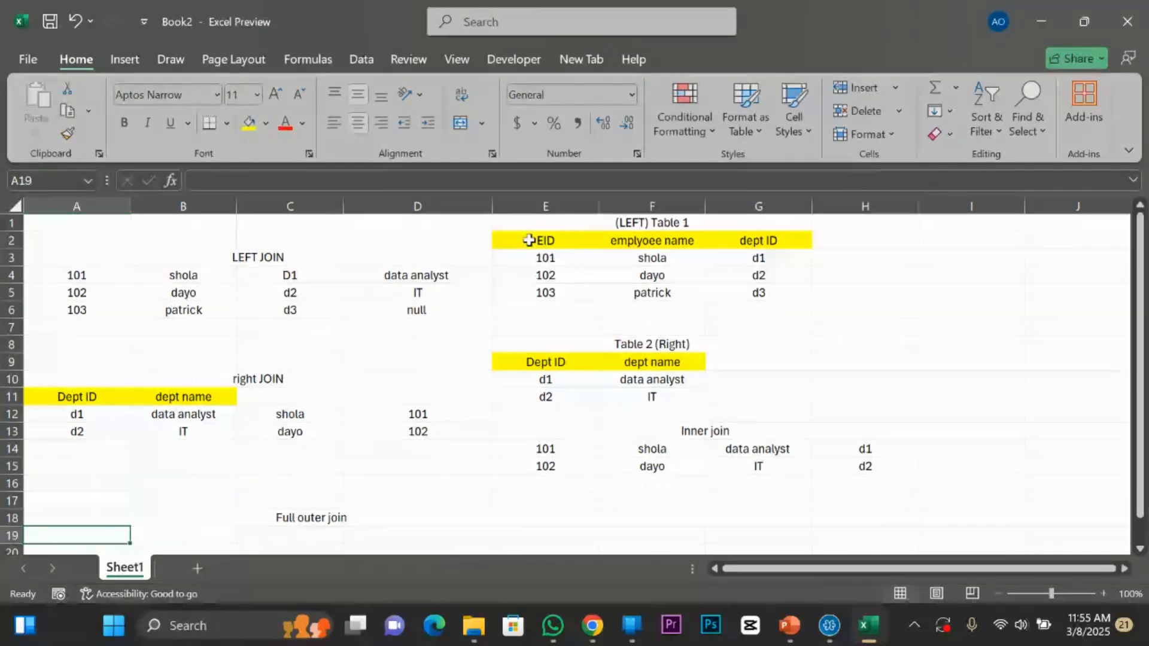
drag(529, 240, 735, 291)
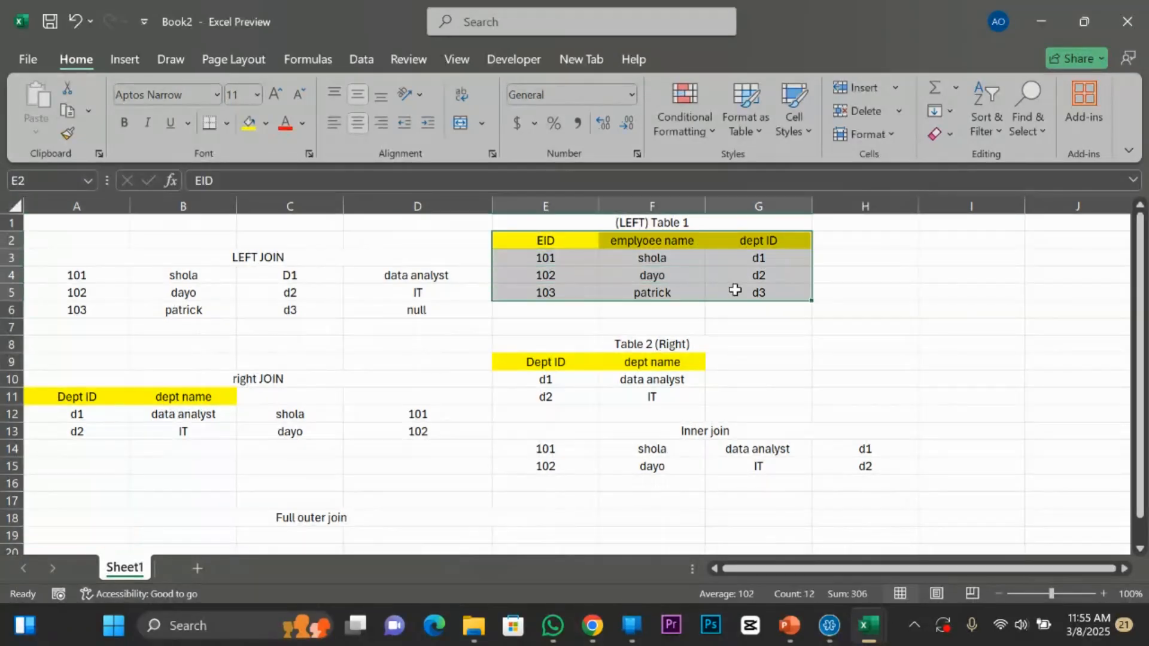
key(ctrl+c)
scroll(151, 457, down, 1)
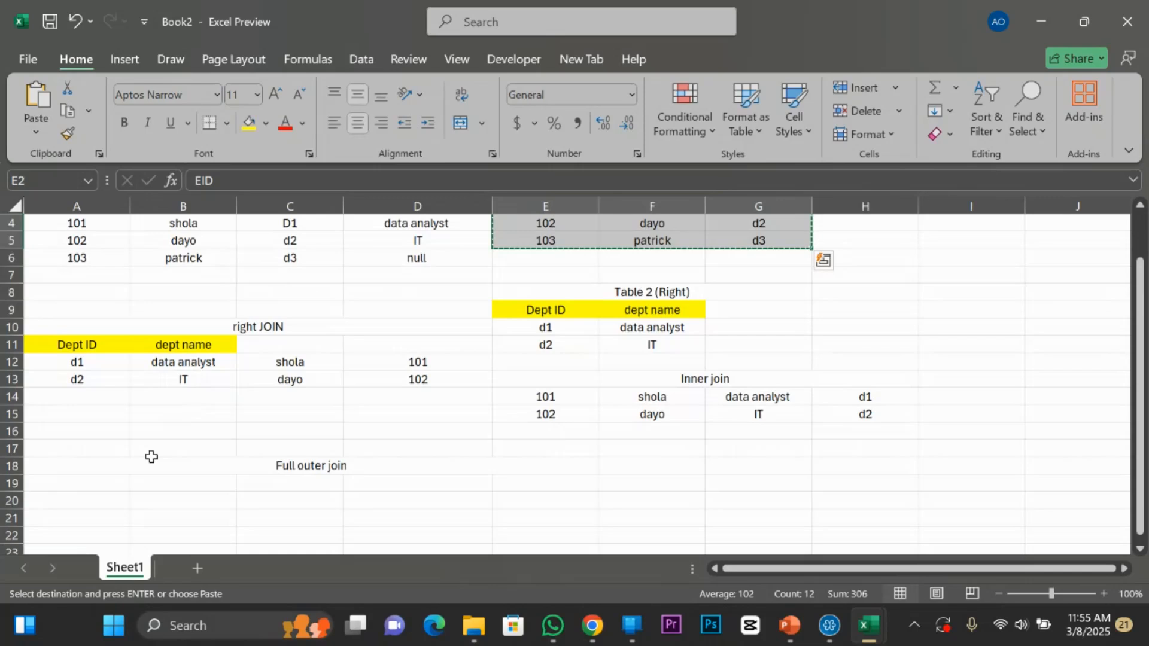
click(94, 483)
key(ctrl+v)
scroll(349, 455, down, 2)
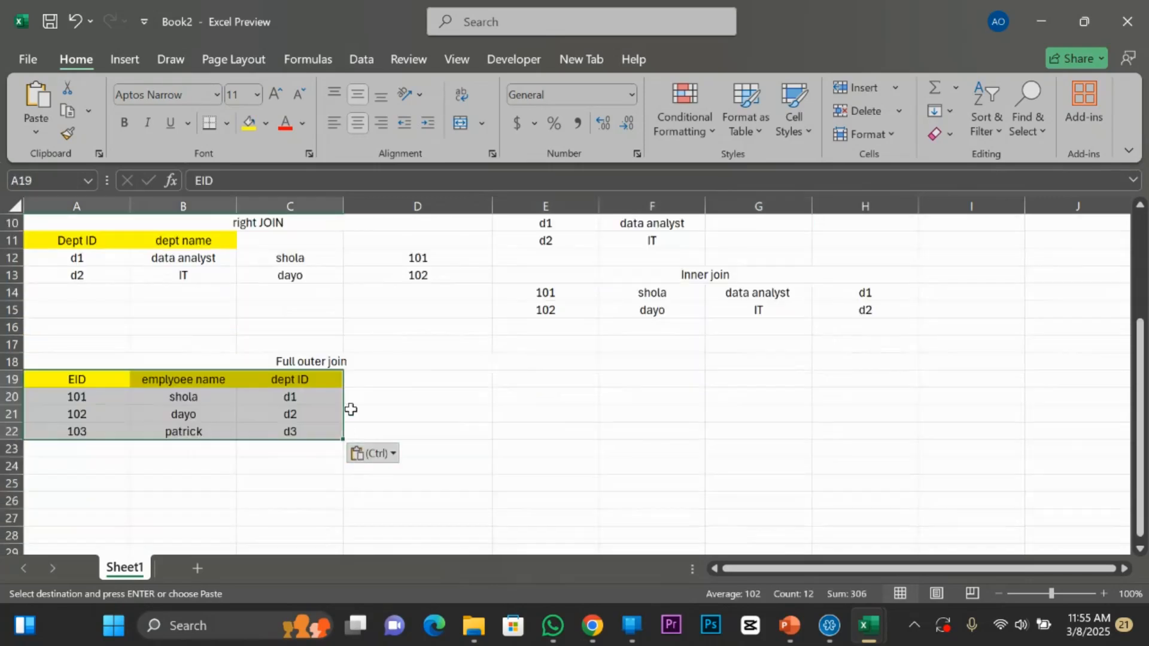
Add the column header "dept name" in D19, next to dept ID in the full outer join table.
click(362, 383)
scroll(520, 393, up, 1)
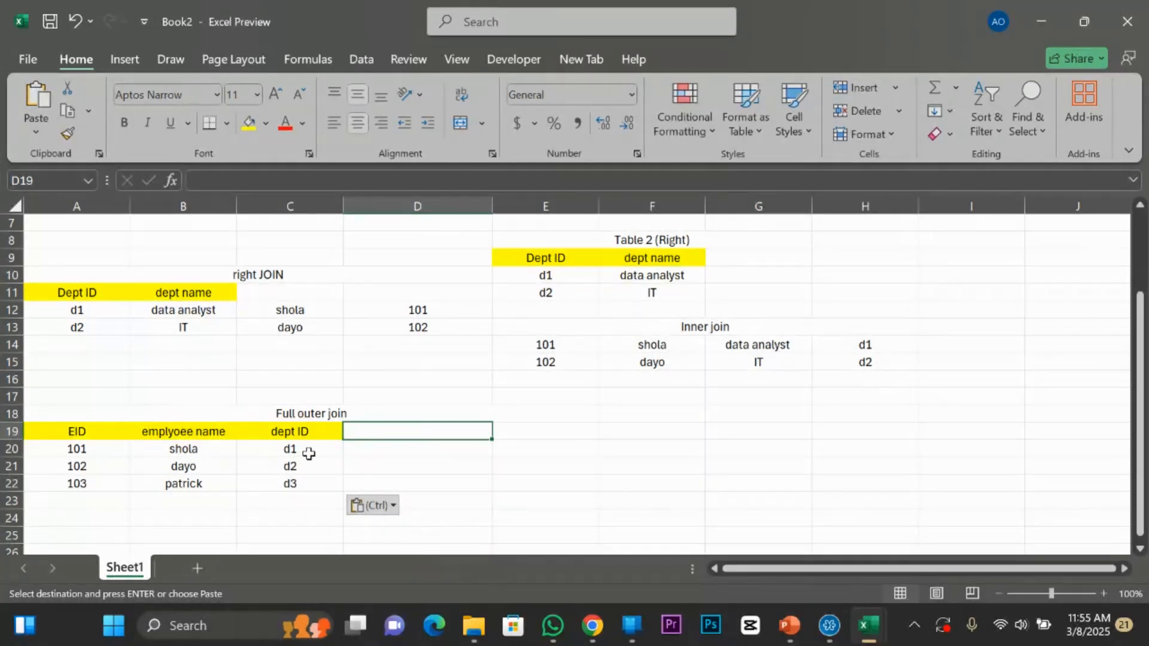
click(564, 280)
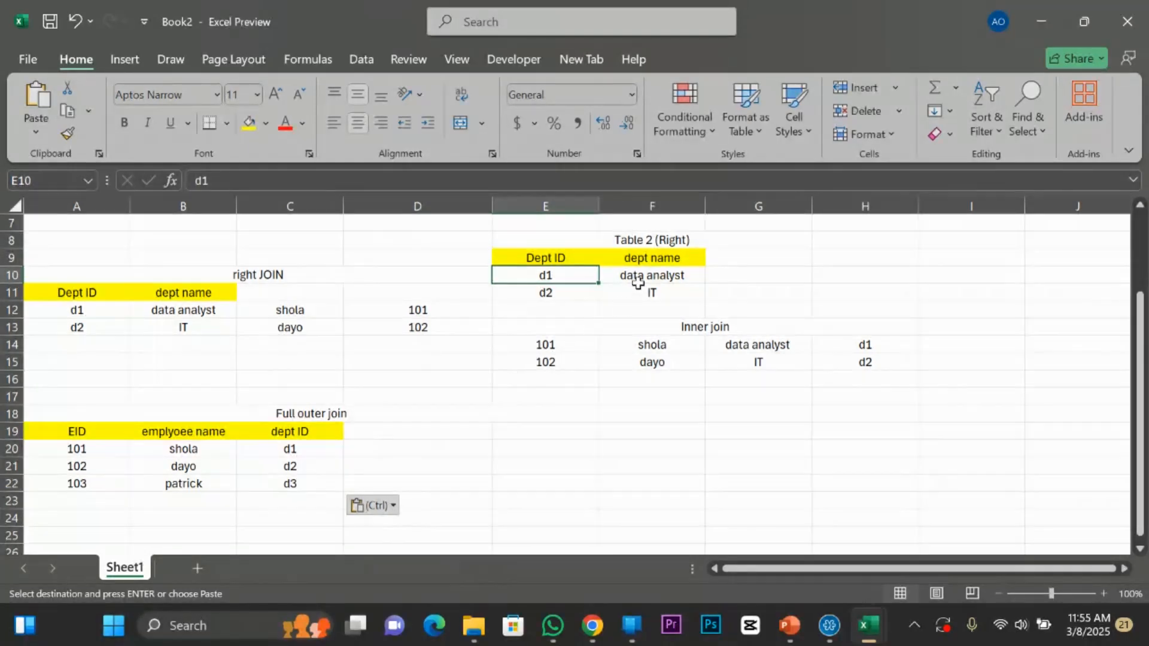
double_click(381, 432)
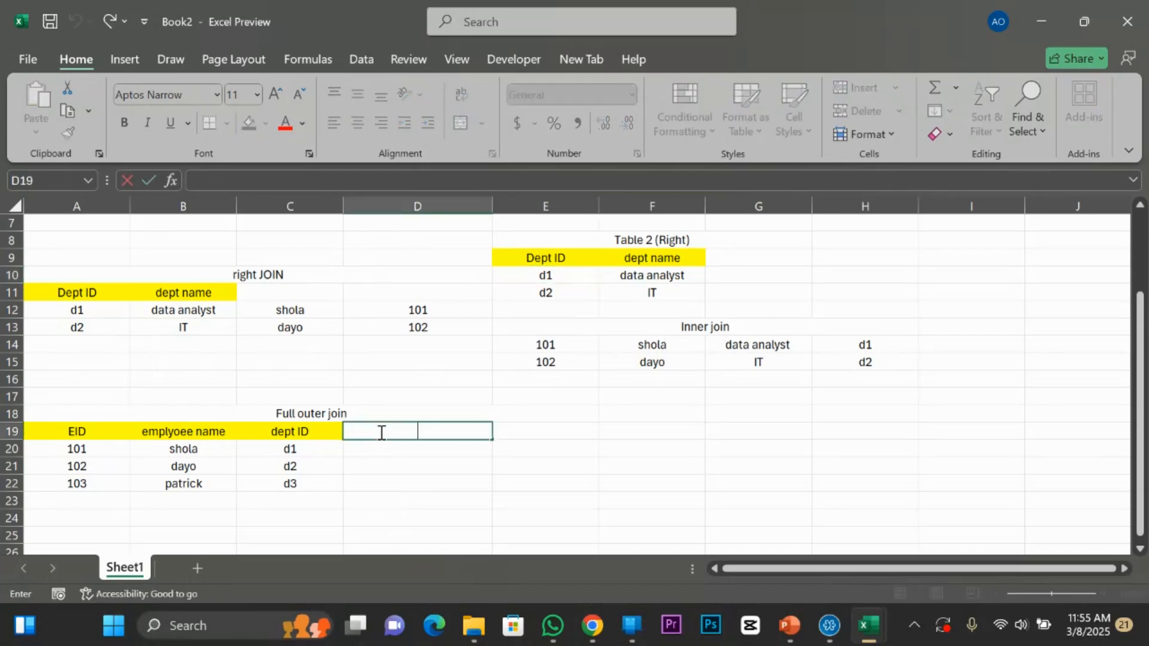
text(dept name)
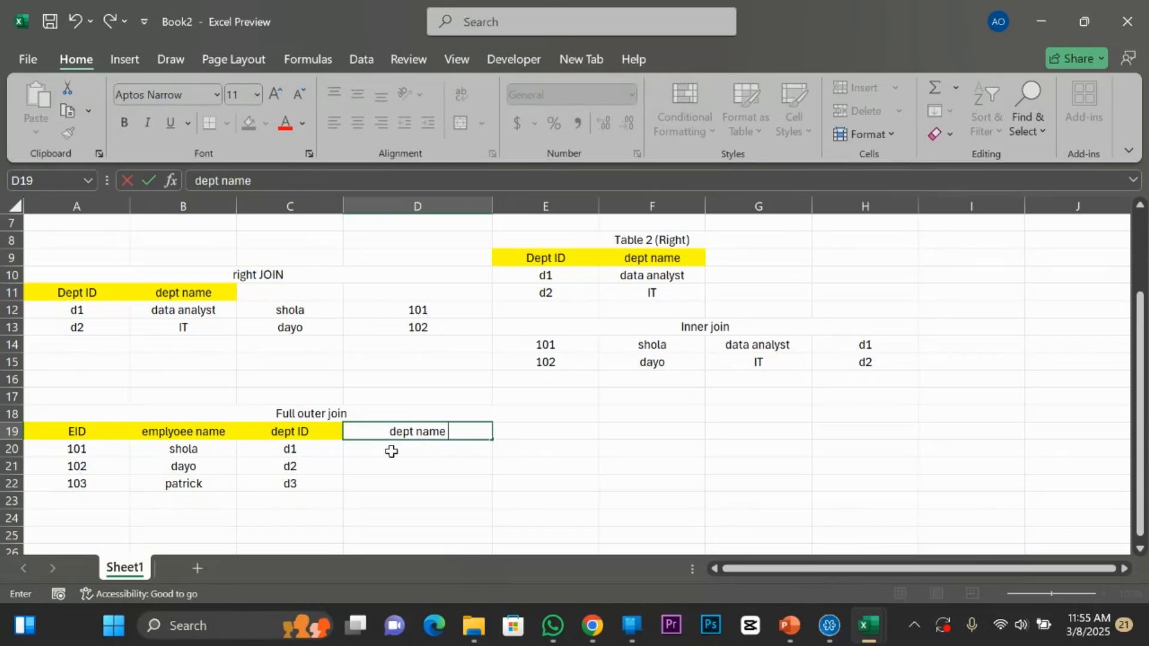
key(Return)
Add a third department to the right table with dept ID d3 in E12 and dept name marketer in F12.
double_click(391, 451)
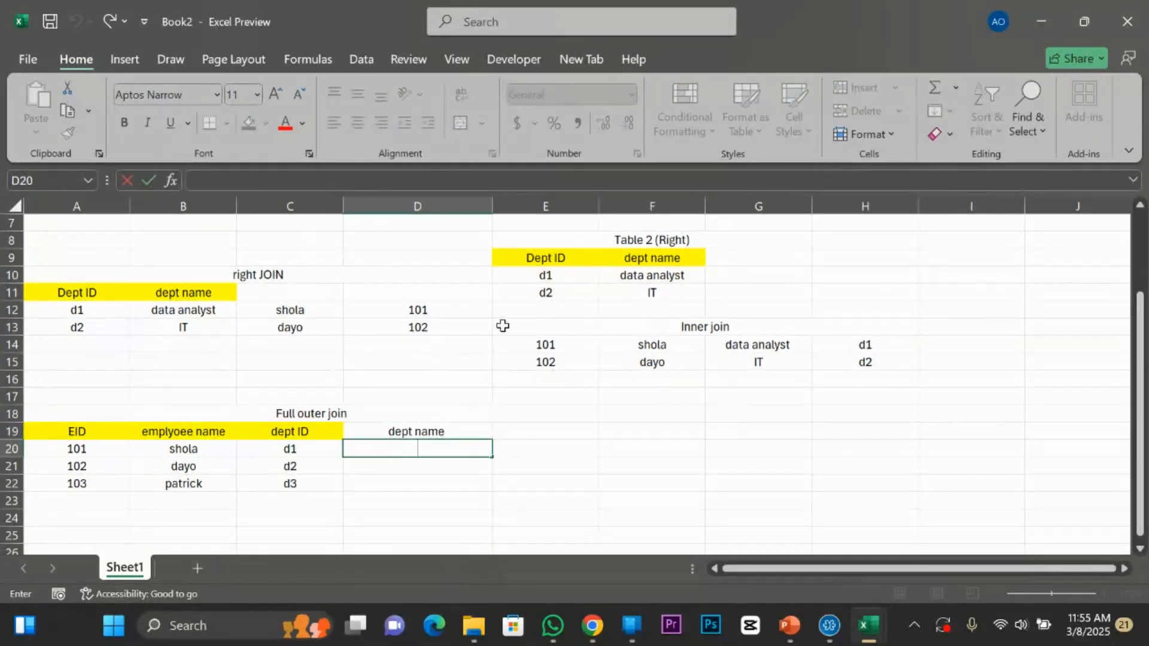
double_click(552, 306)
text(d3)
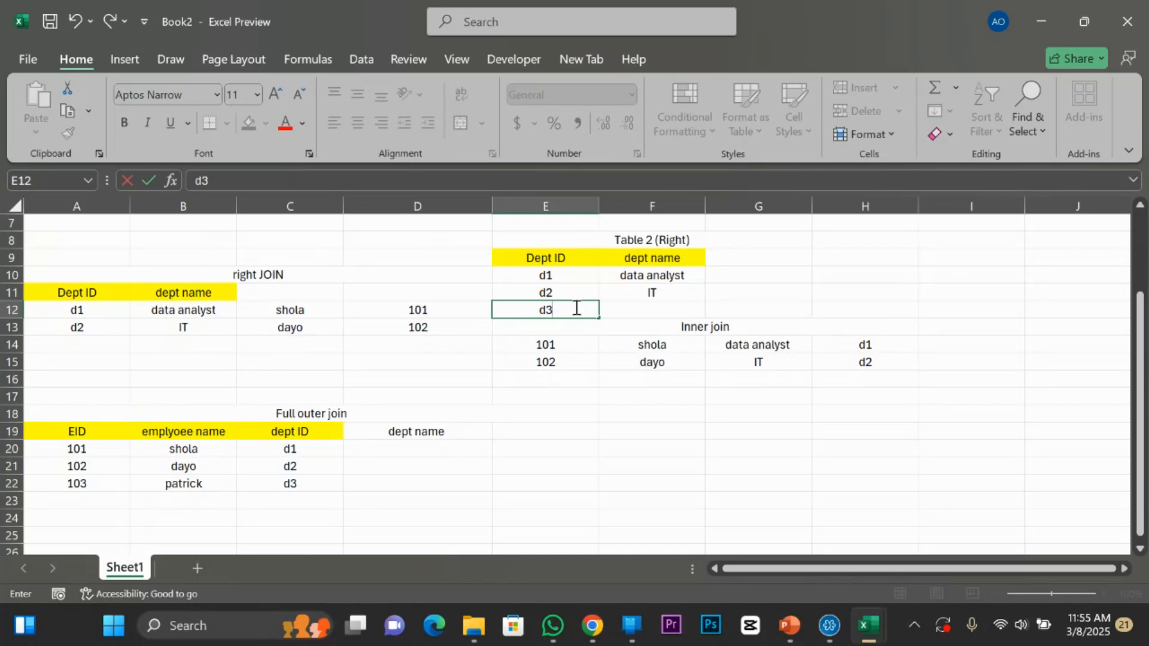
click(654, 307)
text(ma)
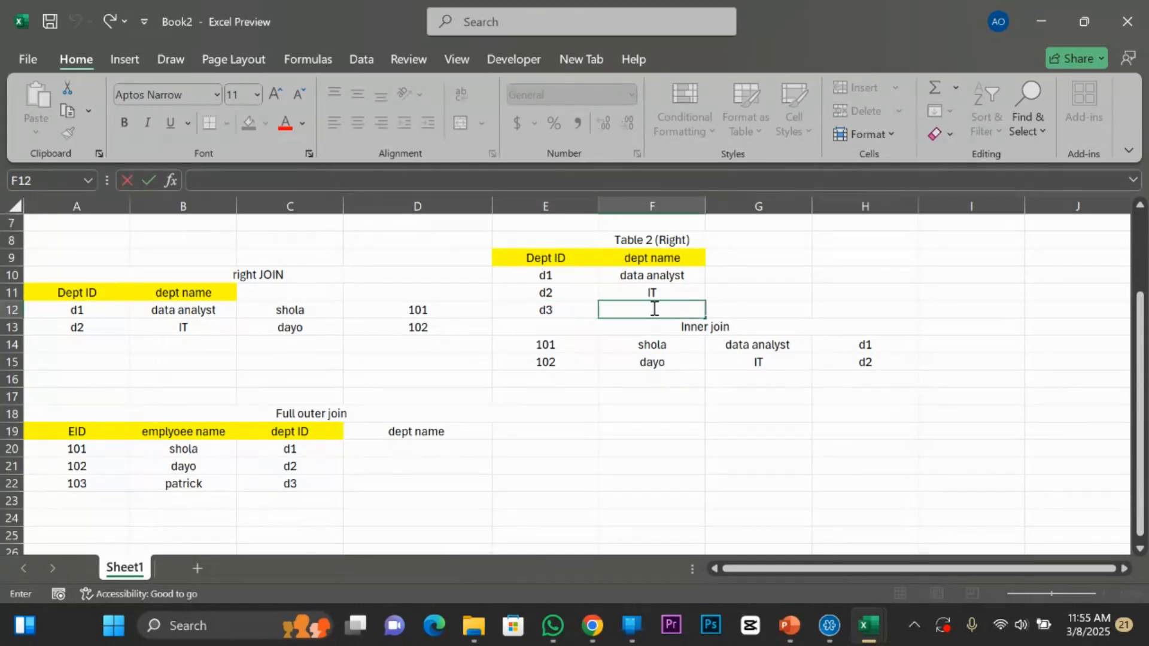
text(rketer)
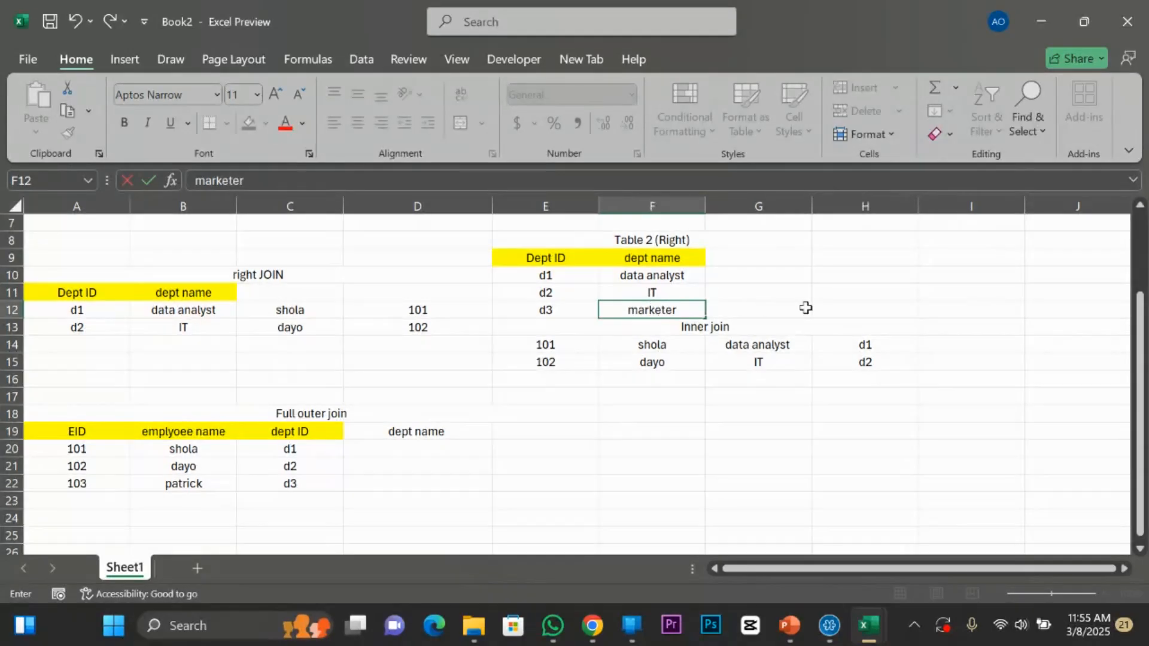
click(805, 307)
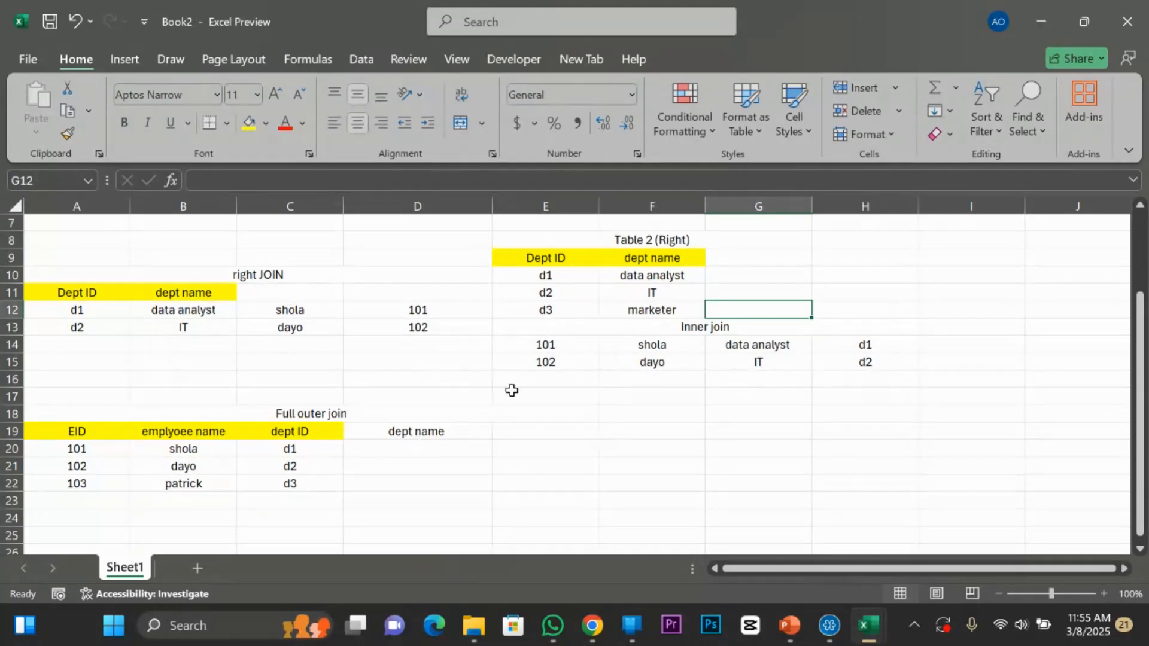
scroll(571, 345, up, 2)
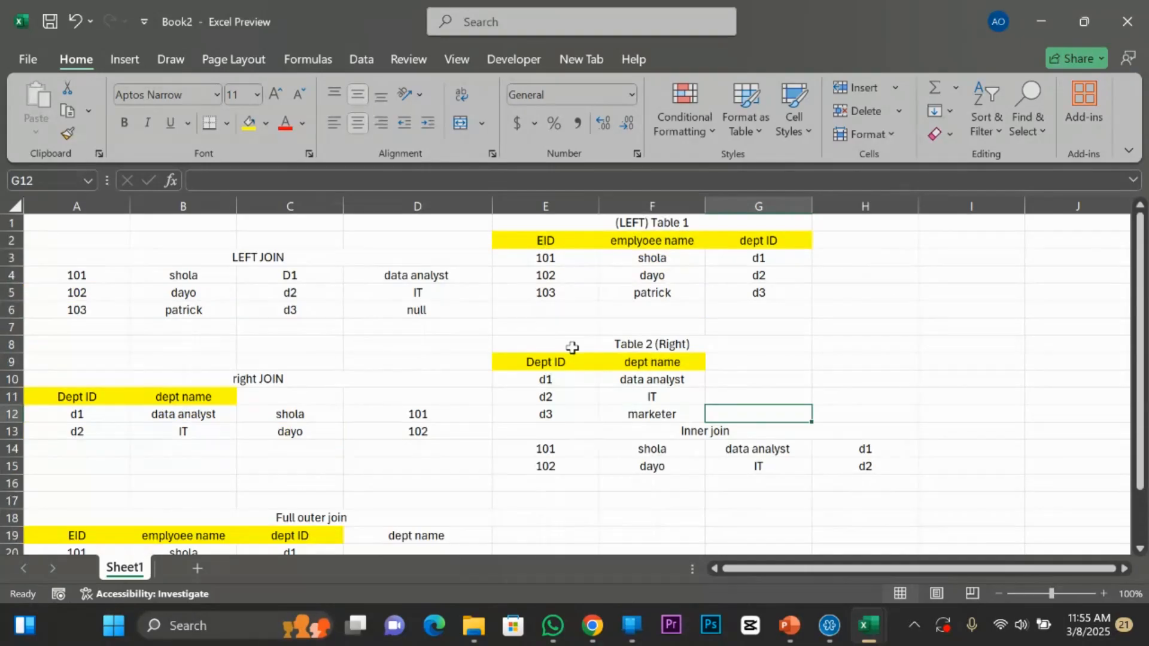
scroll(569, 359, down, 2)
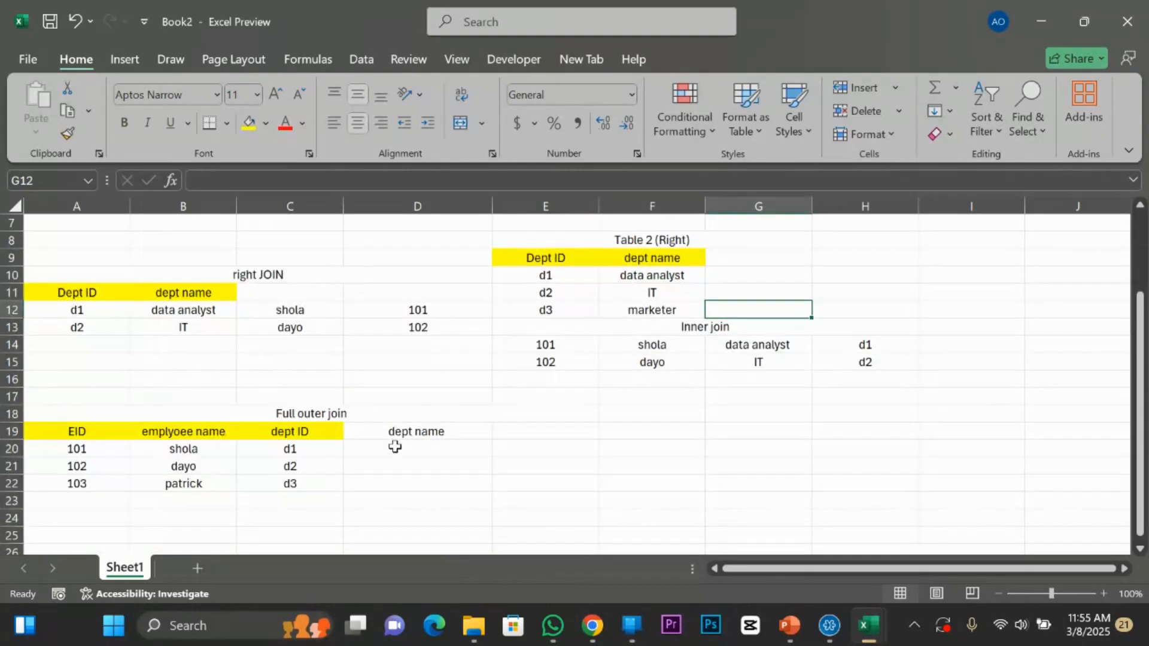
double_click(398, 450)
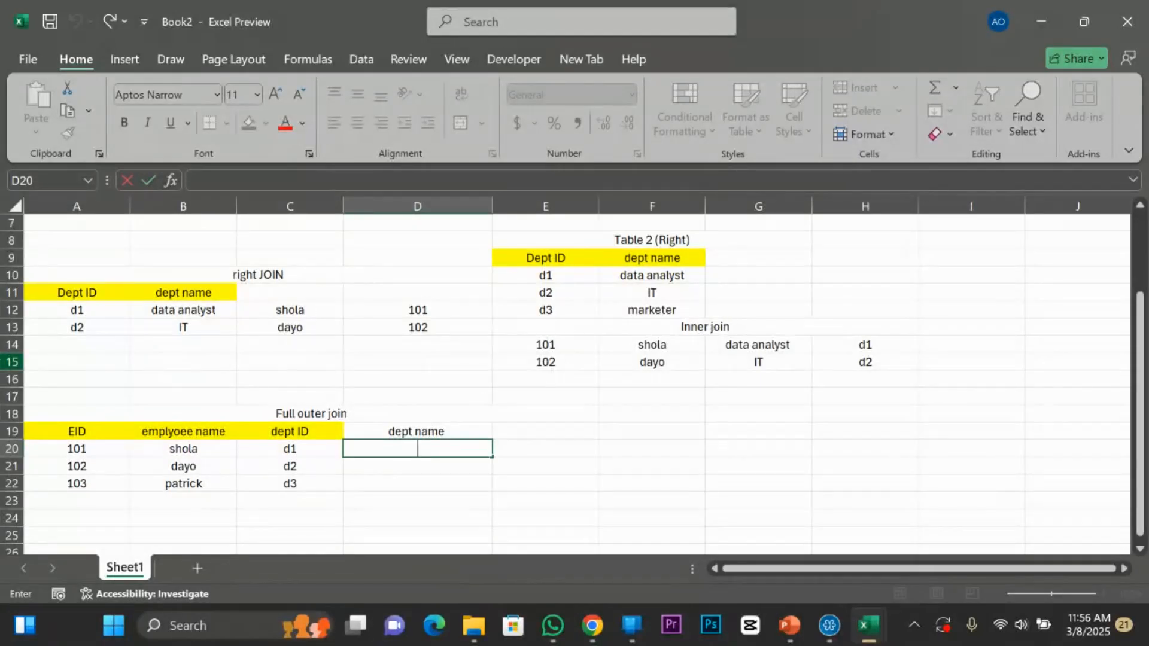
click(13, 344)
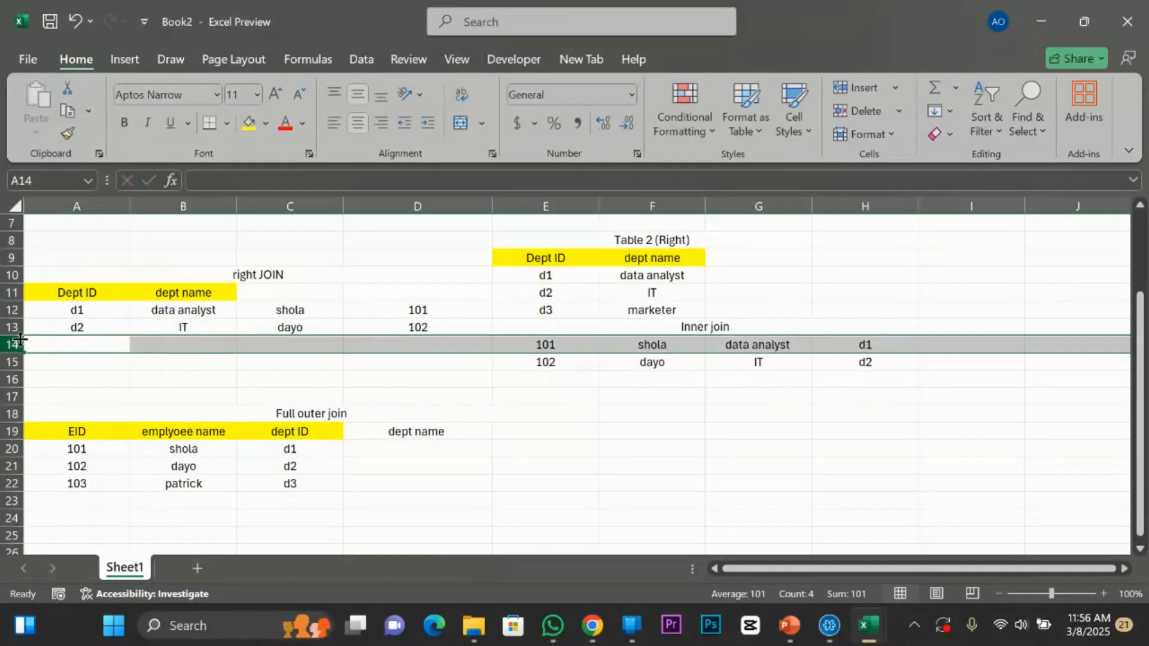
right_click(13, 330)
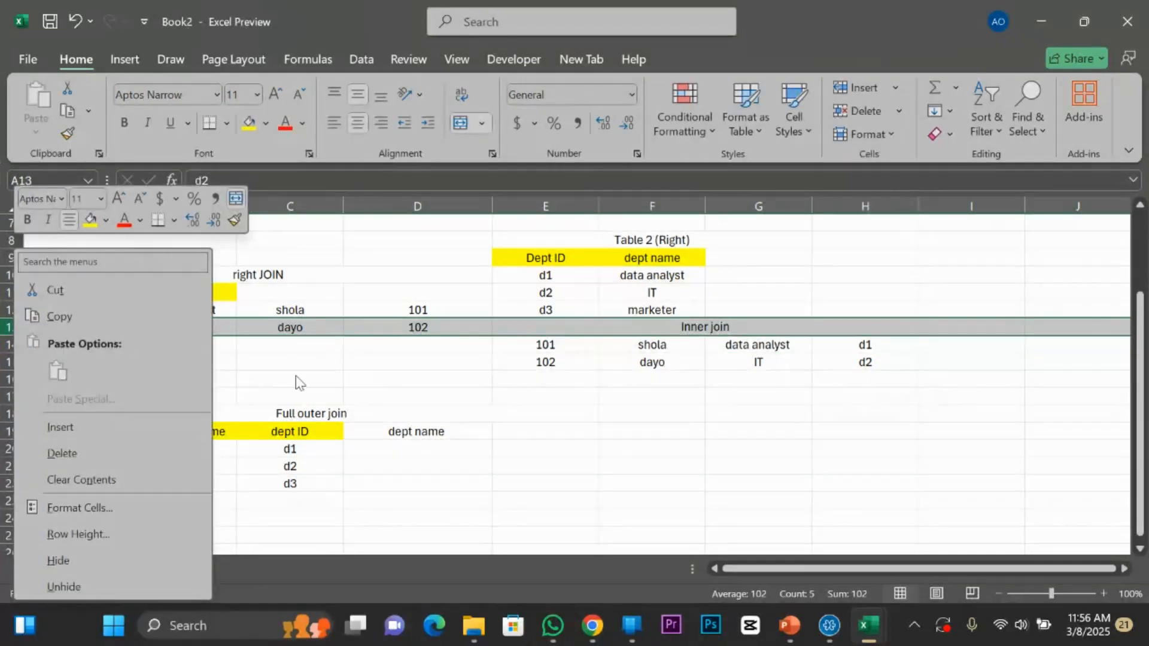
click(298, 353)
click(47, 326)
right_click(46, 325)
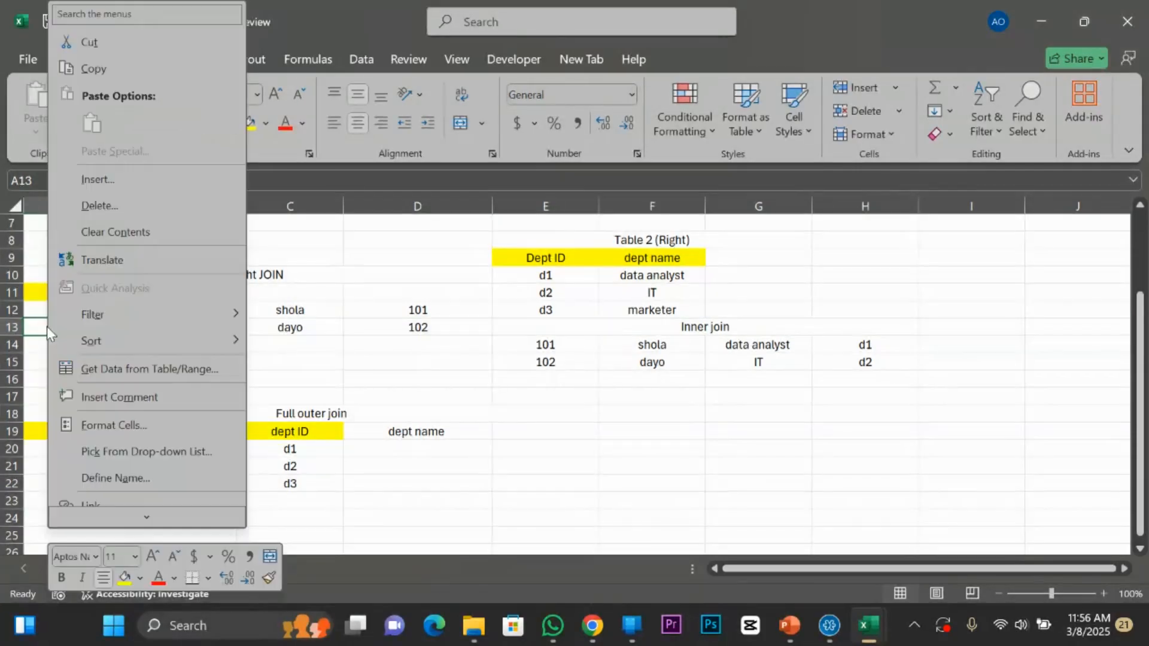
key(Escape)
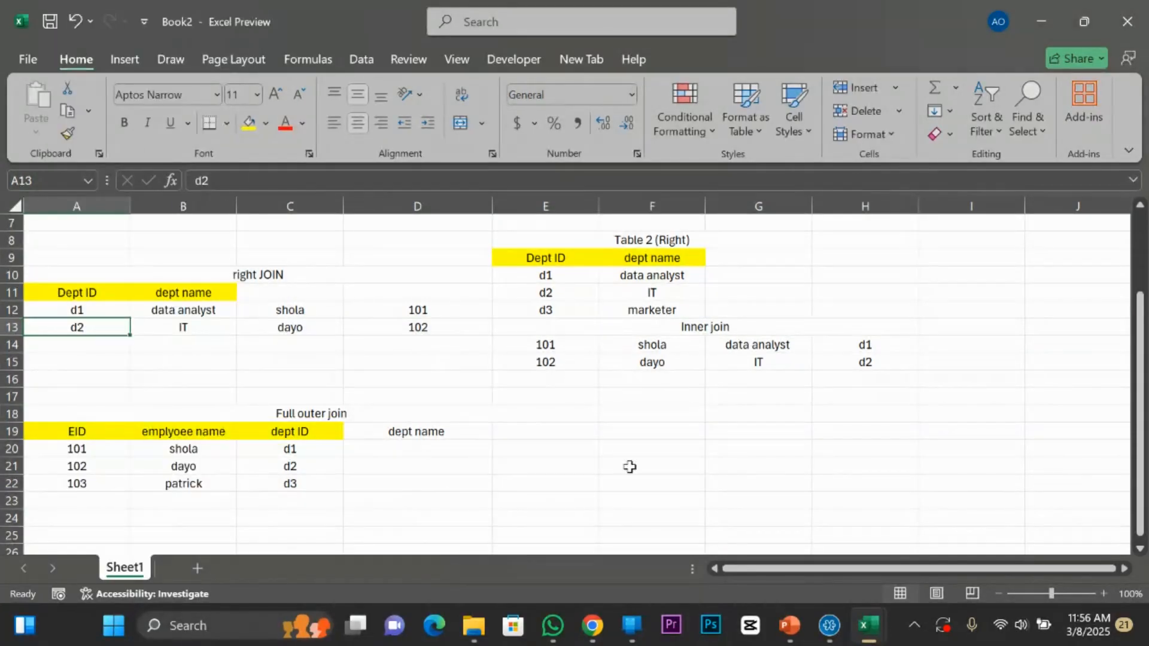
Move the right table with its title, E8:G12, up one row to start at E7, accepting the unmerging of cells.
scroll(735, 371, up, 2)
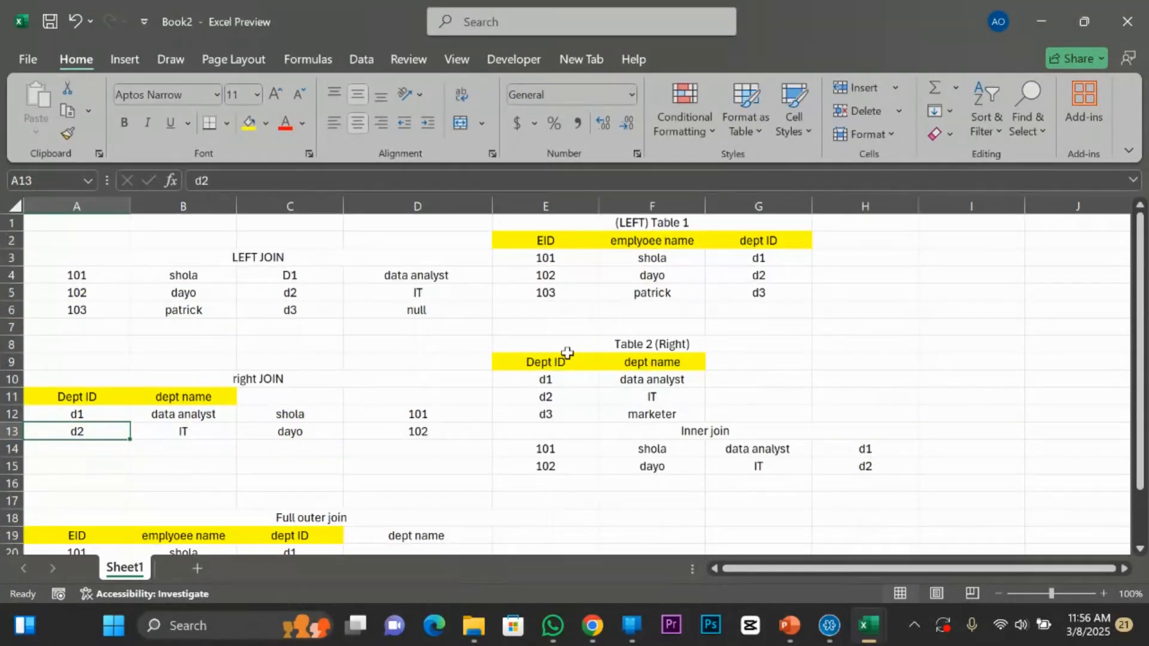
drag(539, 341, 692, 408)
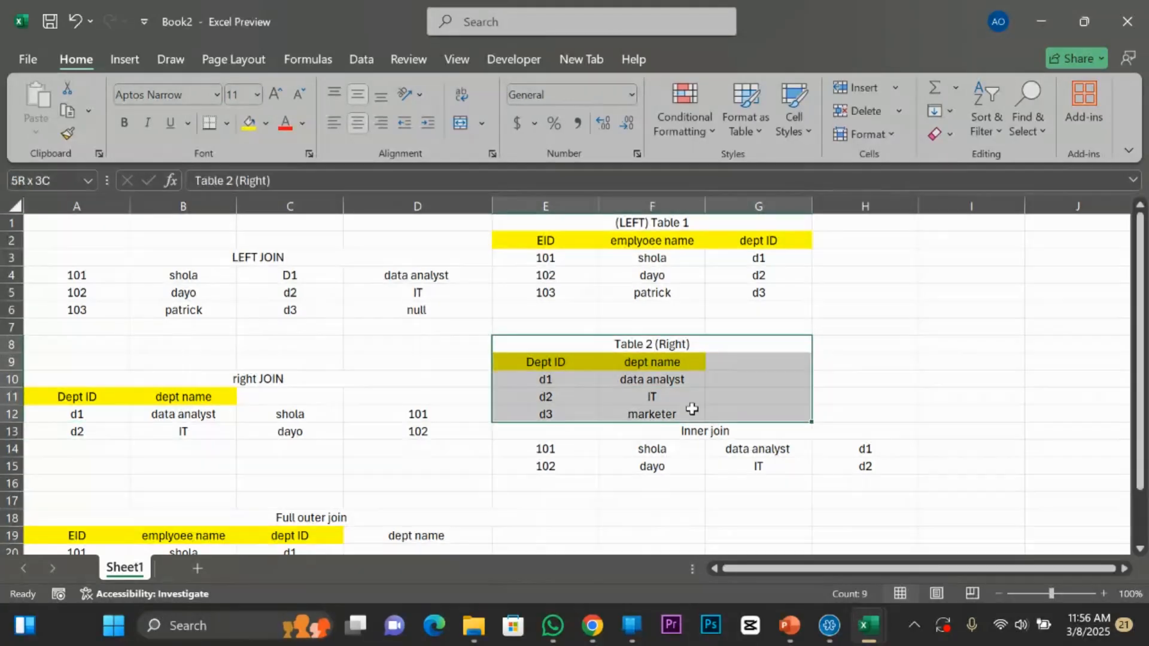
key(ctrl+x)
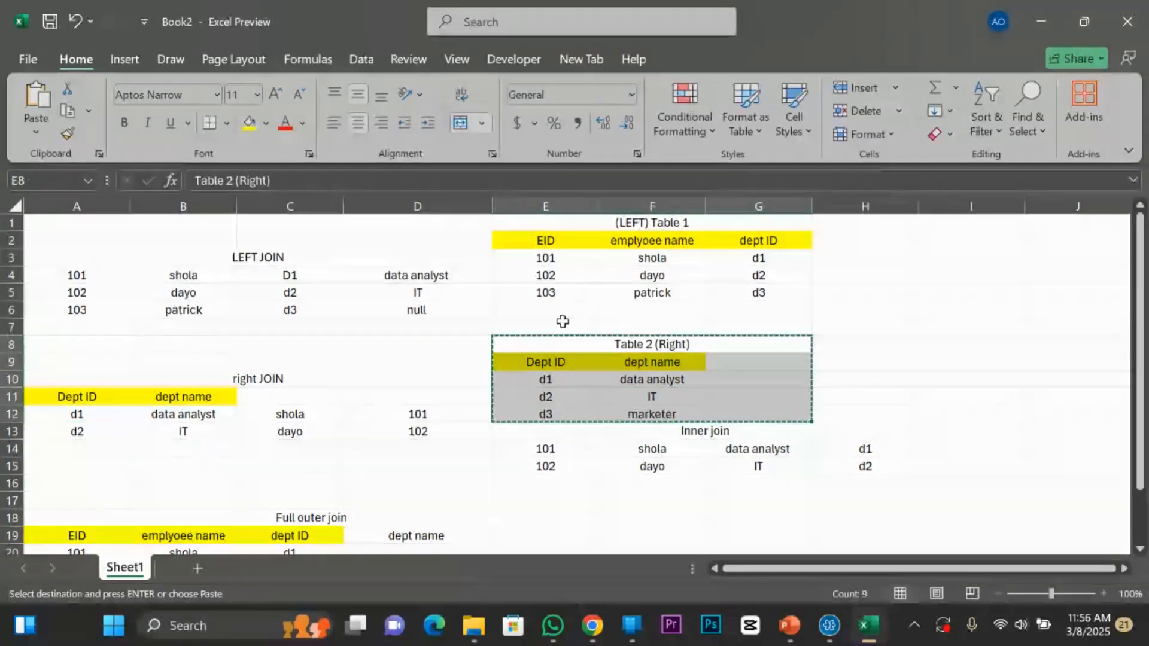
click(560, 320)
key(ctrl+v)
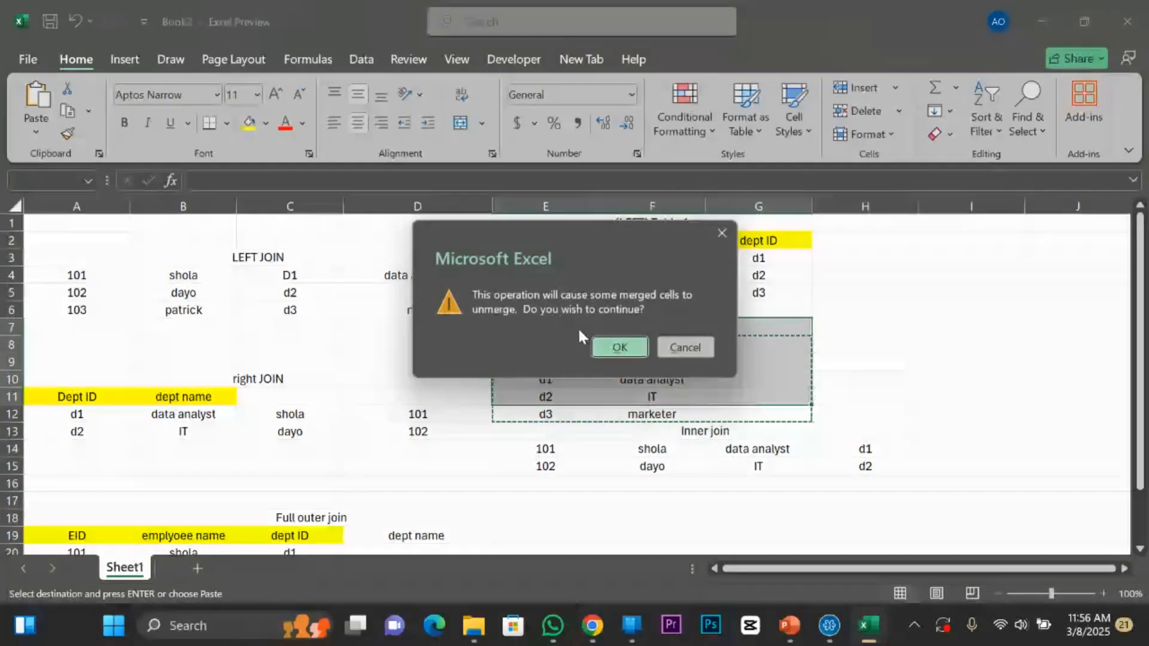
click(618, 348)
click(718, 414)
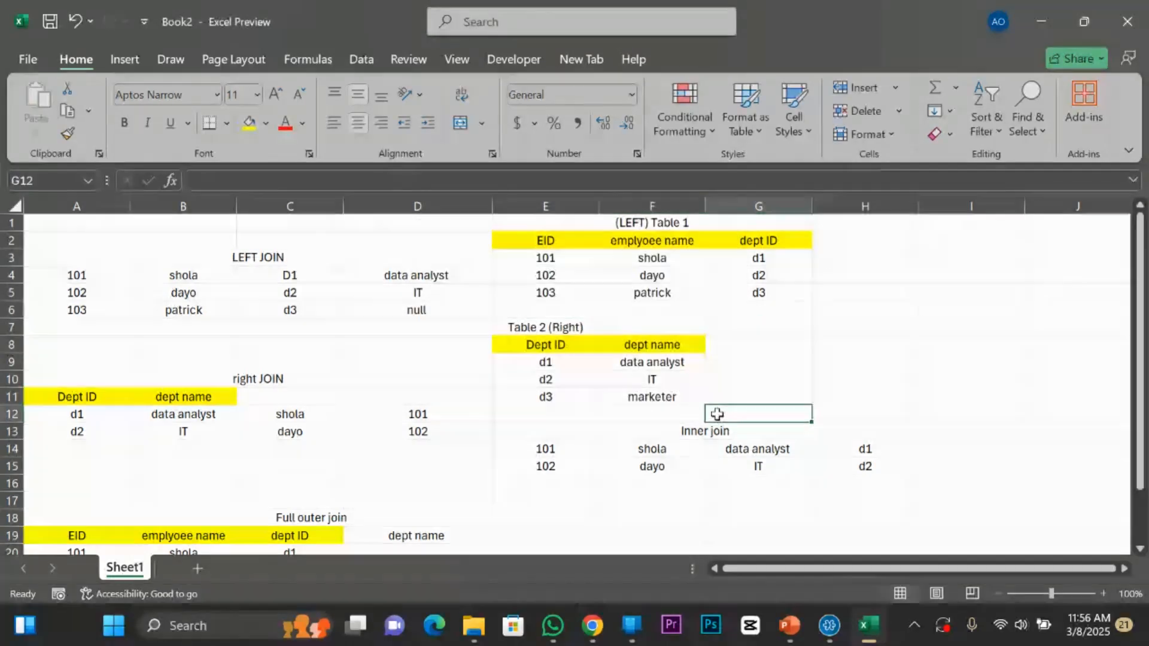
click(678, 413)
double_click(536, 412)
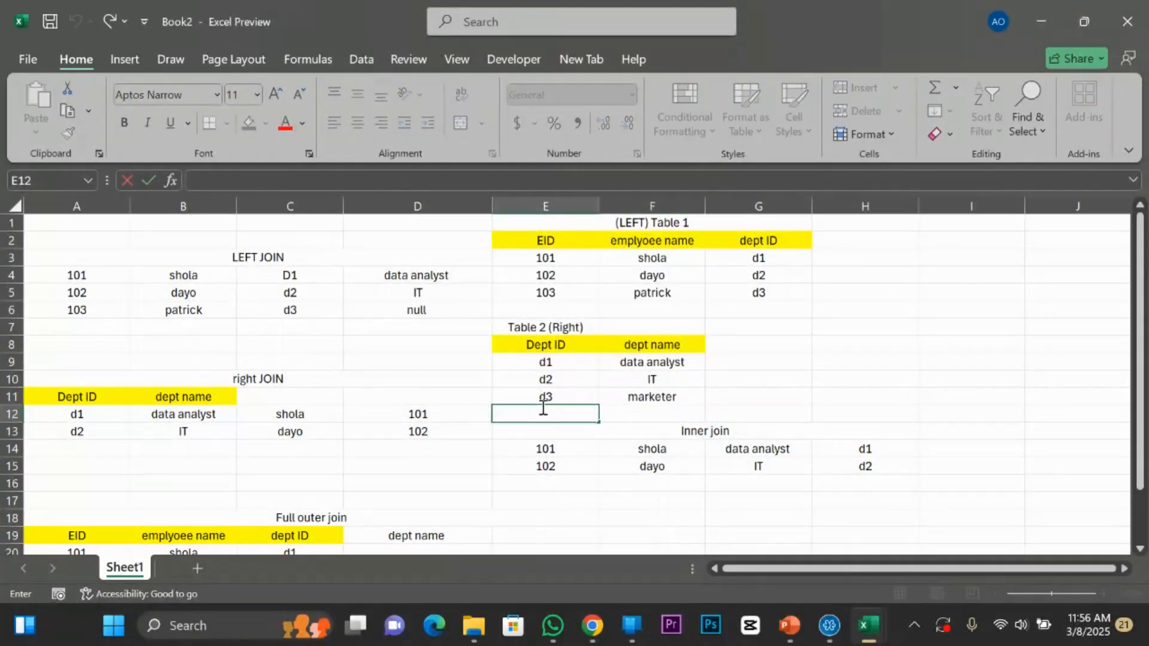
click(722, 366)
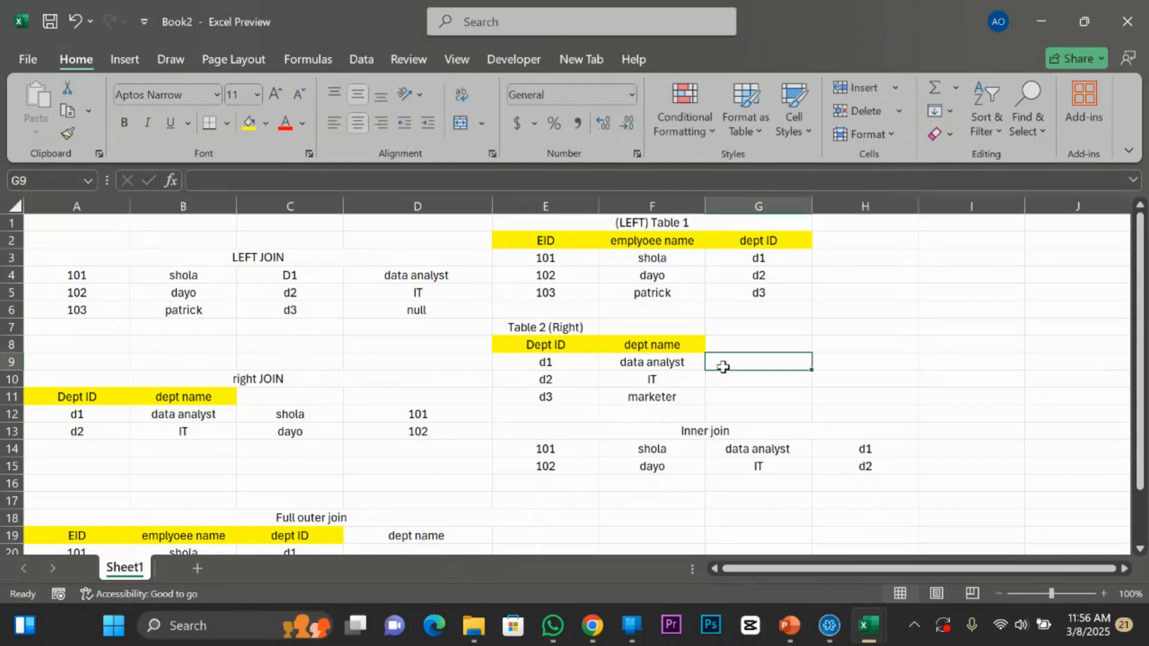
Enter "data analyst" in D20 as the dept name for d1 in the full outer join table, matching the right table.
scroll(723, 367, down, 1)
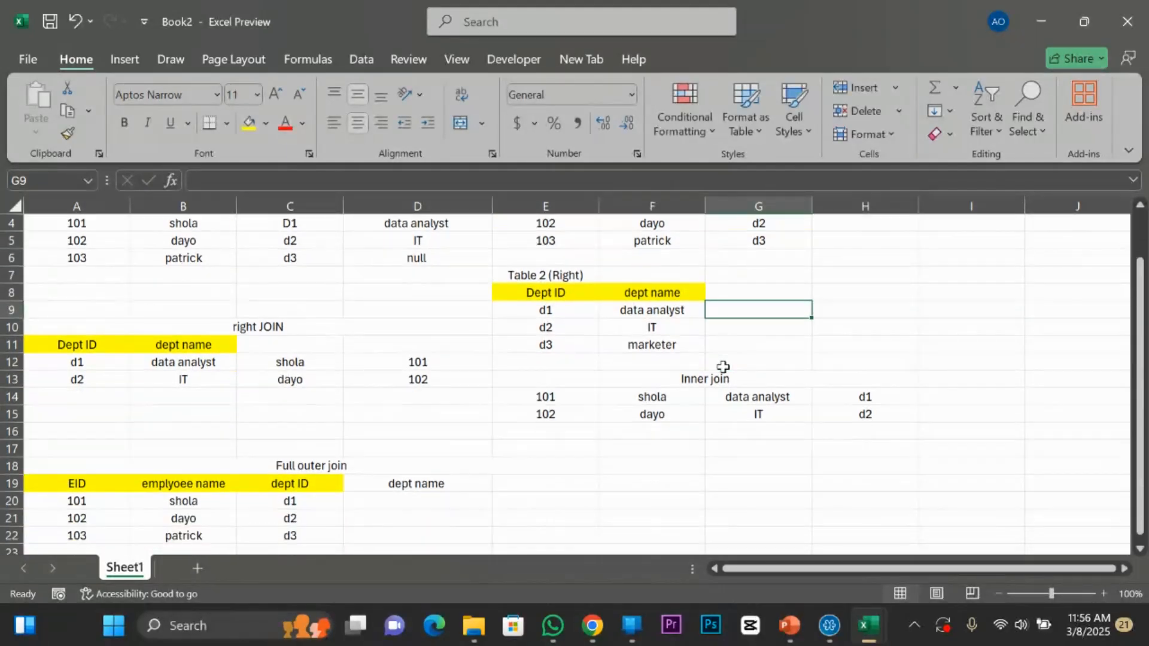
scroll(723, 367, down, 2)
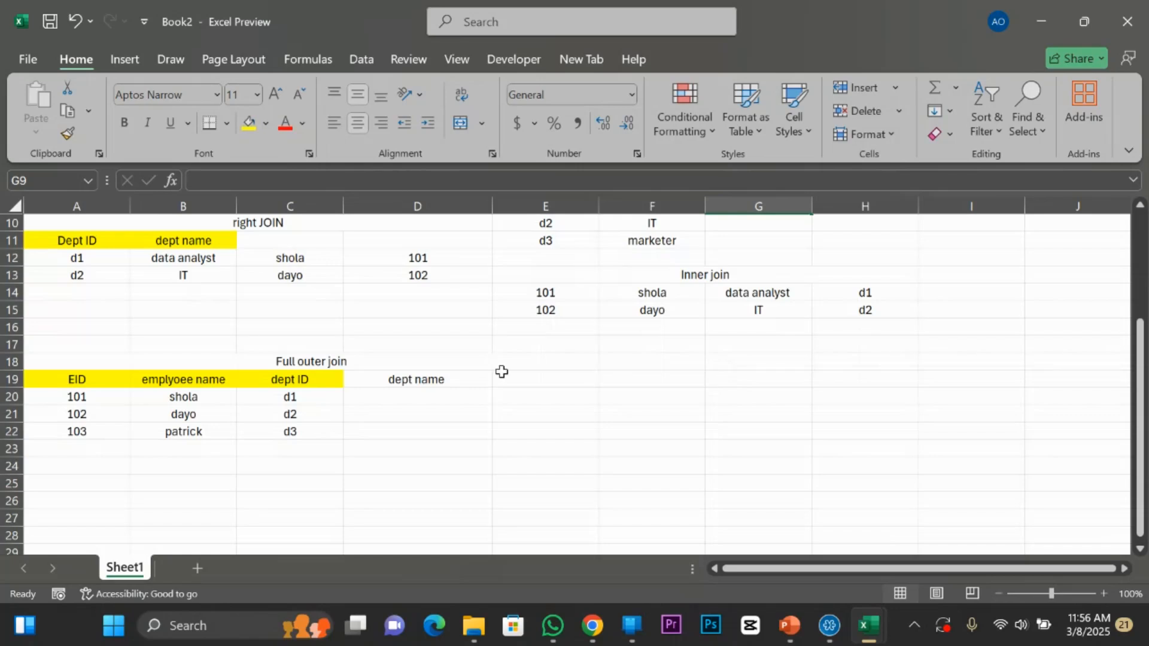
scroll(441, 367, up, 2)
scroll(418, 395, down, 2)
click(412, 395)
scroll(628, 384, up, 1)
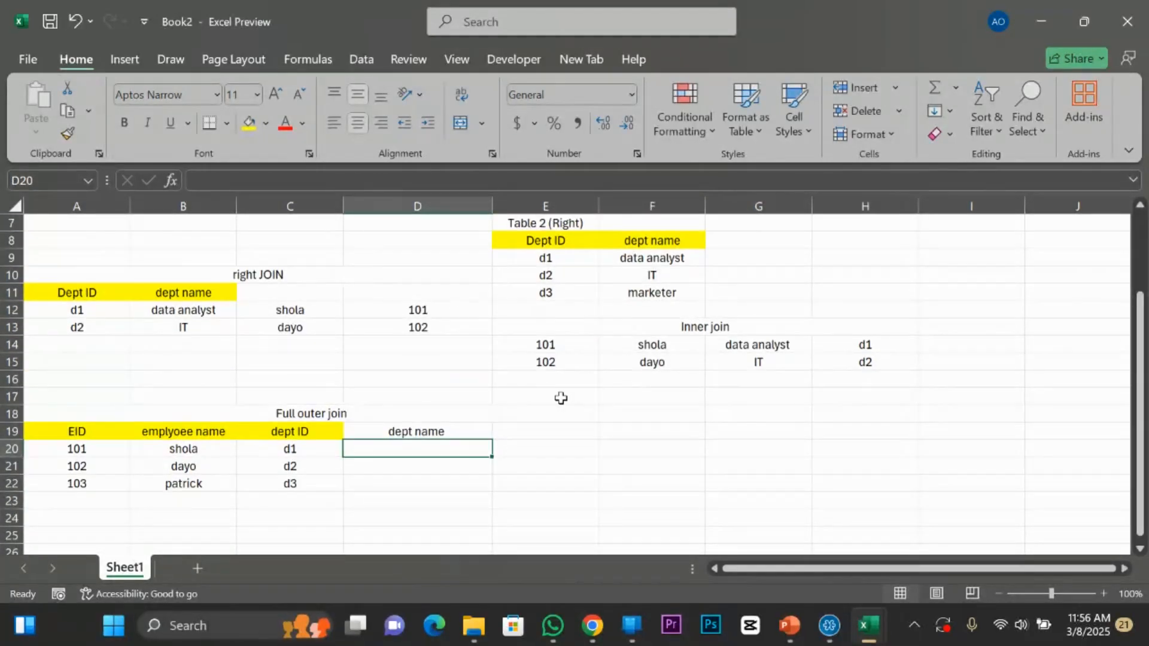
scroll(561, 398, up, 2)
scroll(551, 397, down, 1)
scroll(389, 443, down, 2)
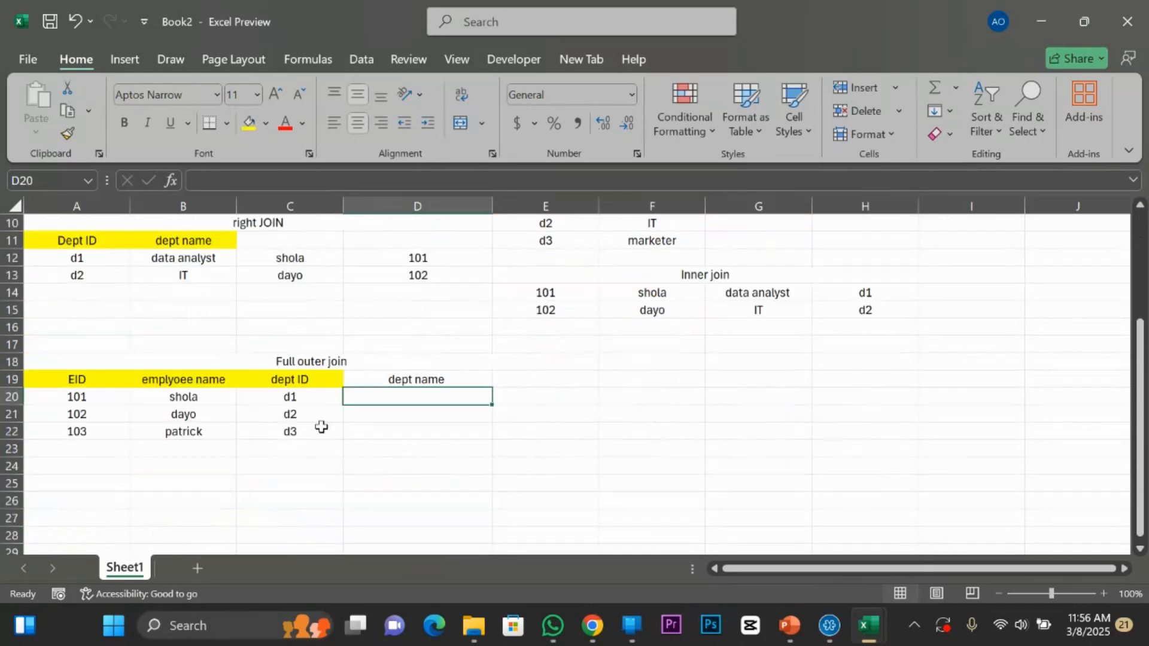
scroll(575, 359, up, 1)
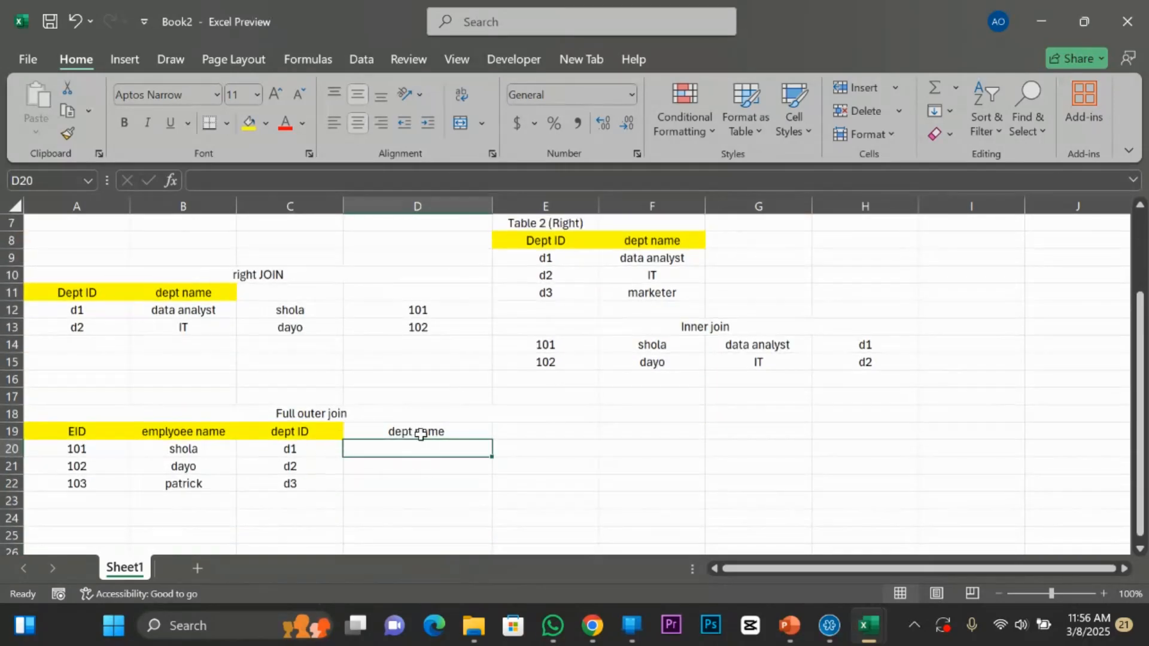
scroll(380, 400, up, 1)
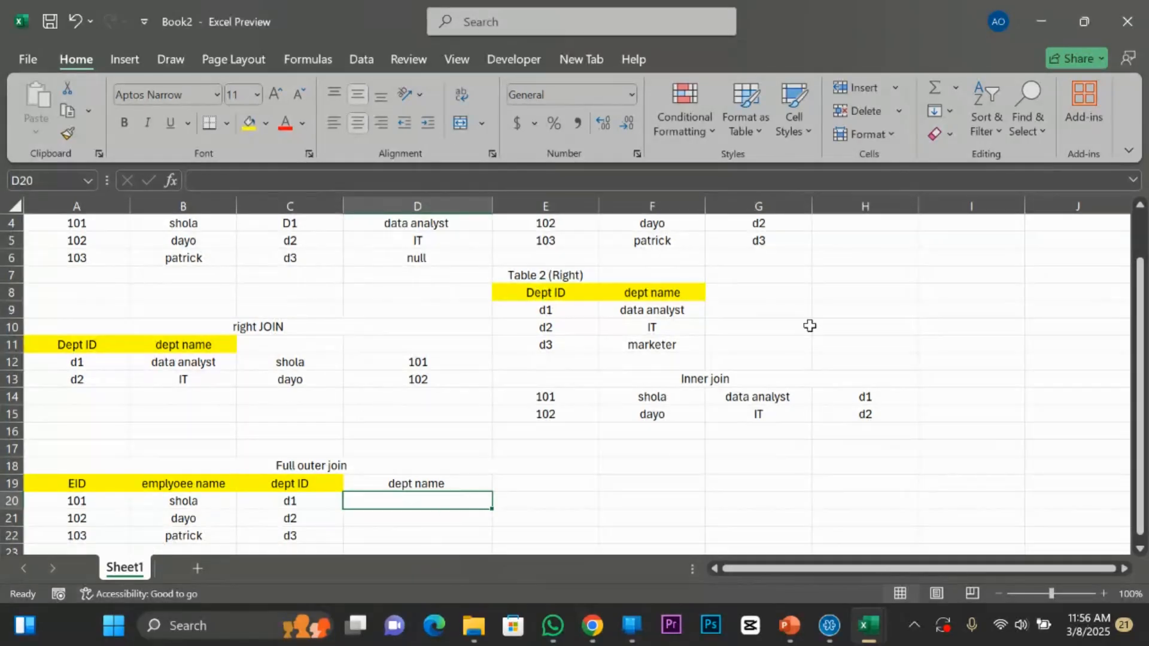
scroll(811, 323, up, 1)
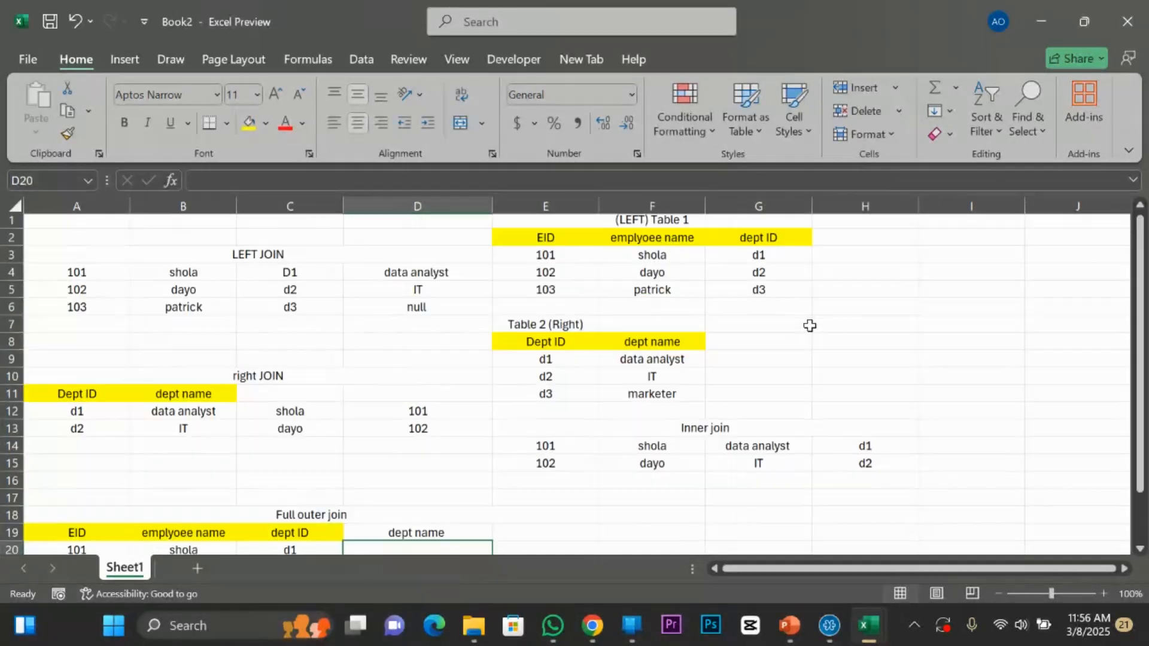
scroll(336, 464, down, 1)
scroll(828, 391, up, 1)
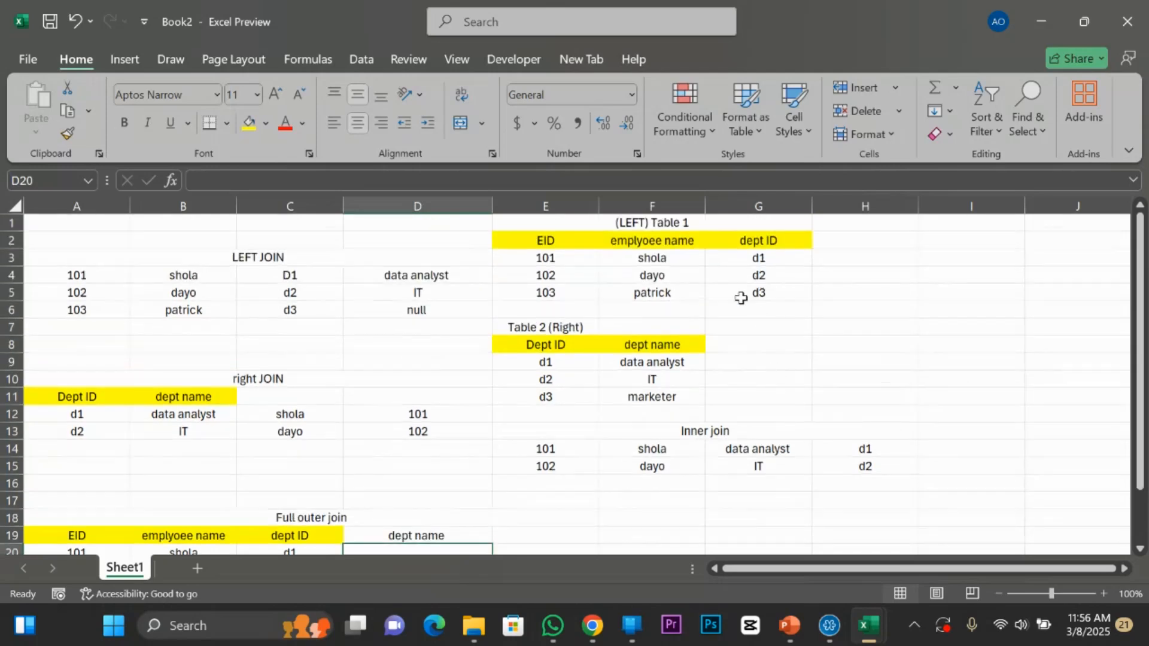
scroll(411, 496, down, 1)
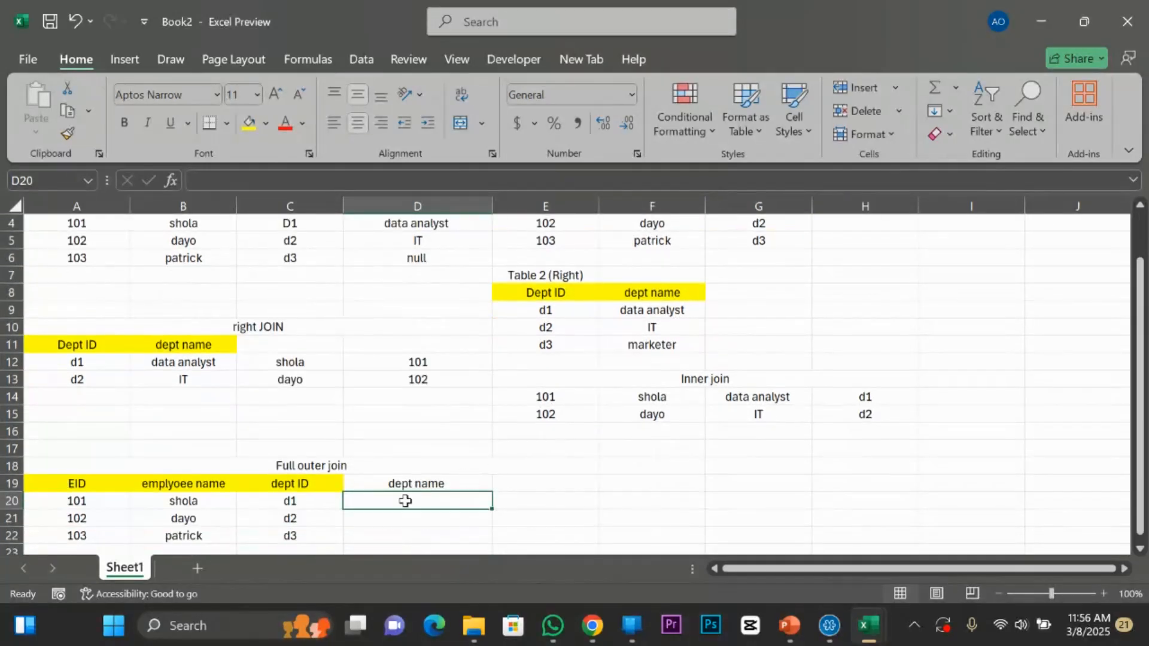
text(data ana)
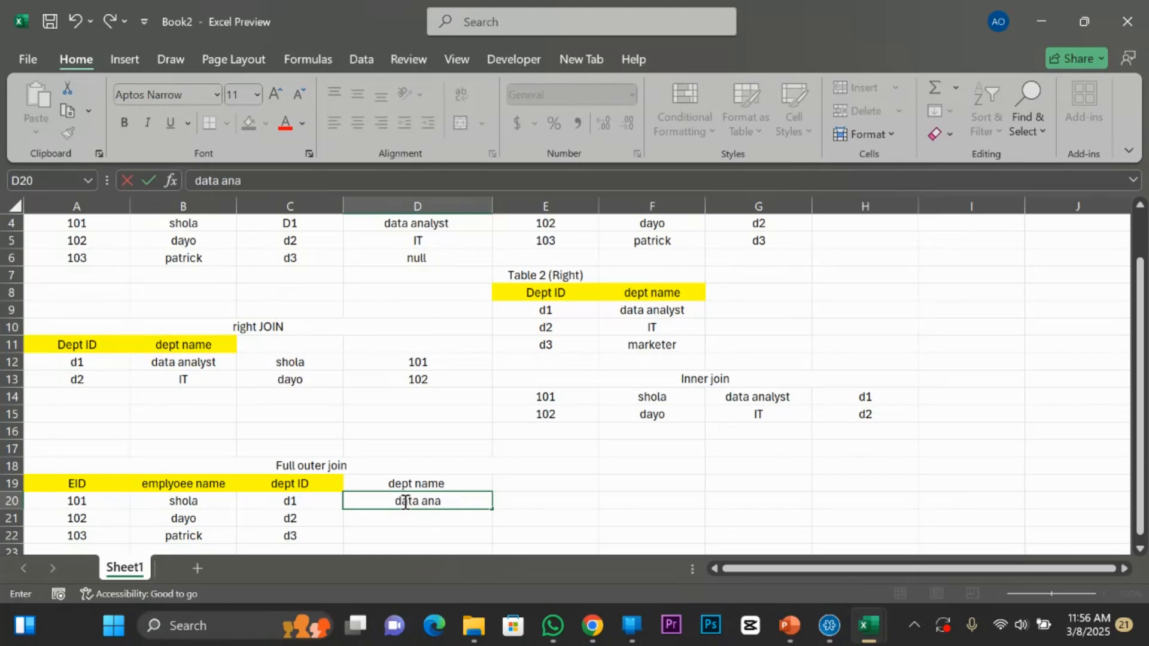
text(lyst)
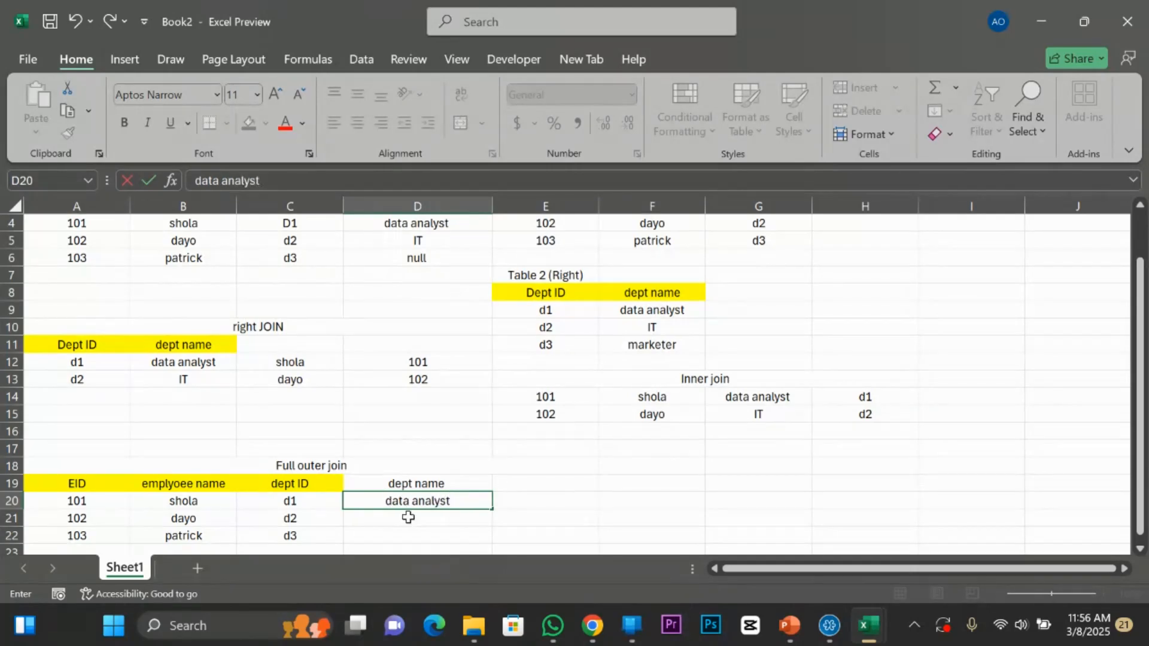
Enter "IT" in D21 as the dept name for d2, correcting the mistyped extra letter.
click(409, 518)
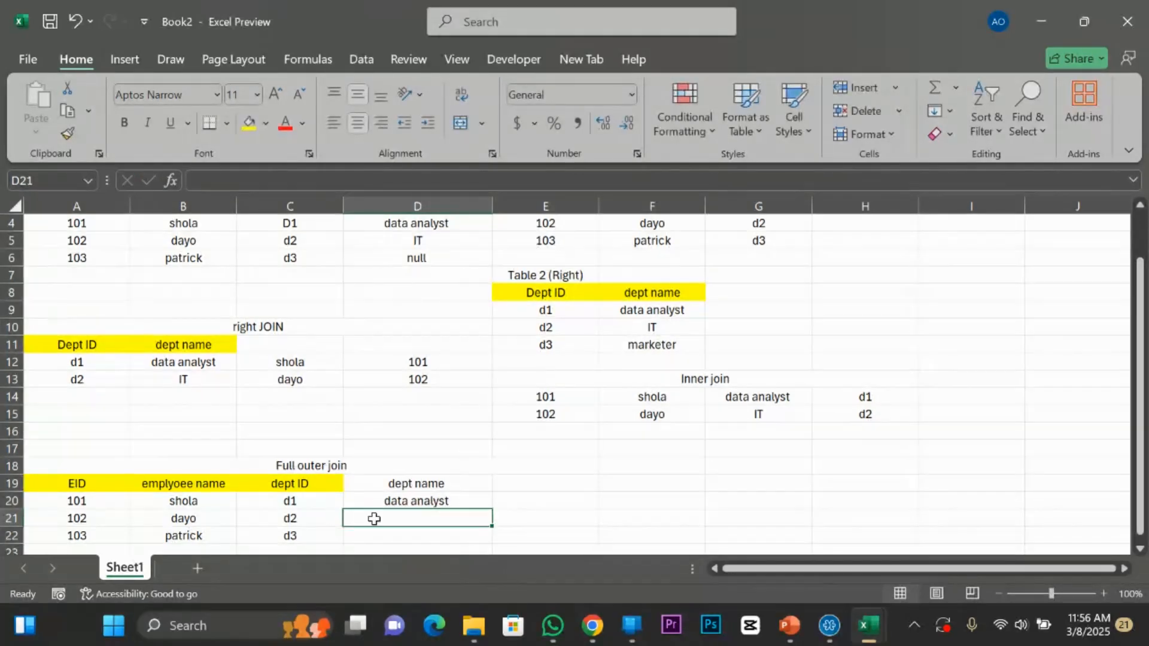
text(it)
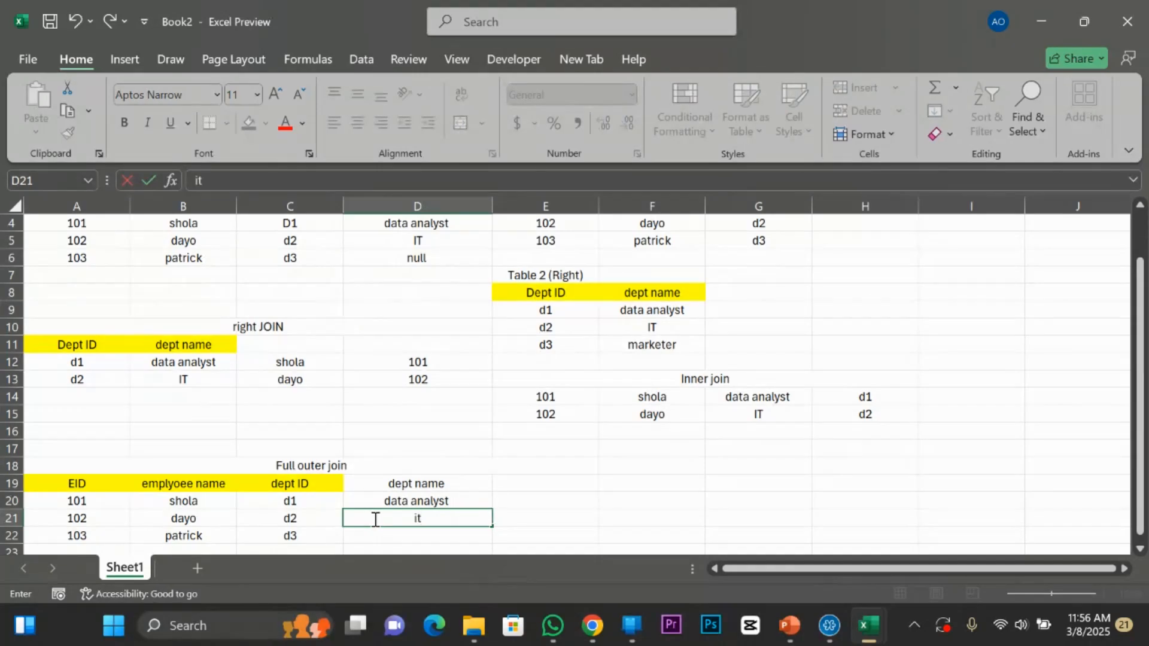
key(BackSpace)
key(Left)
key(Left)
key(BackSpace)
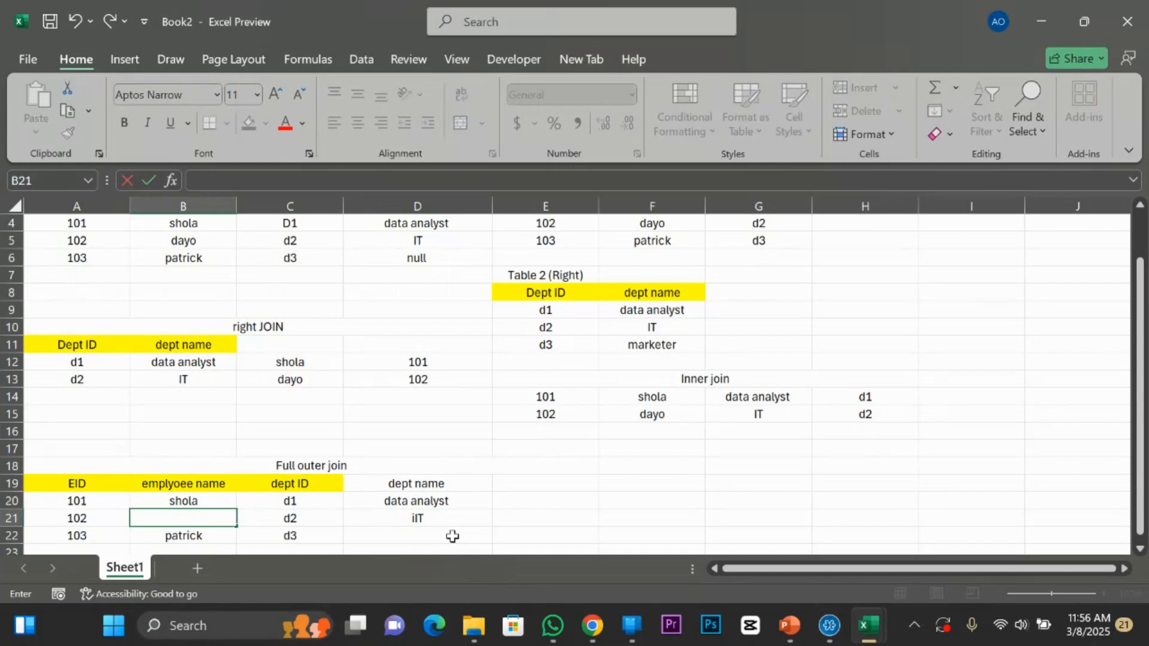
key(Escape)
click(413, 518)
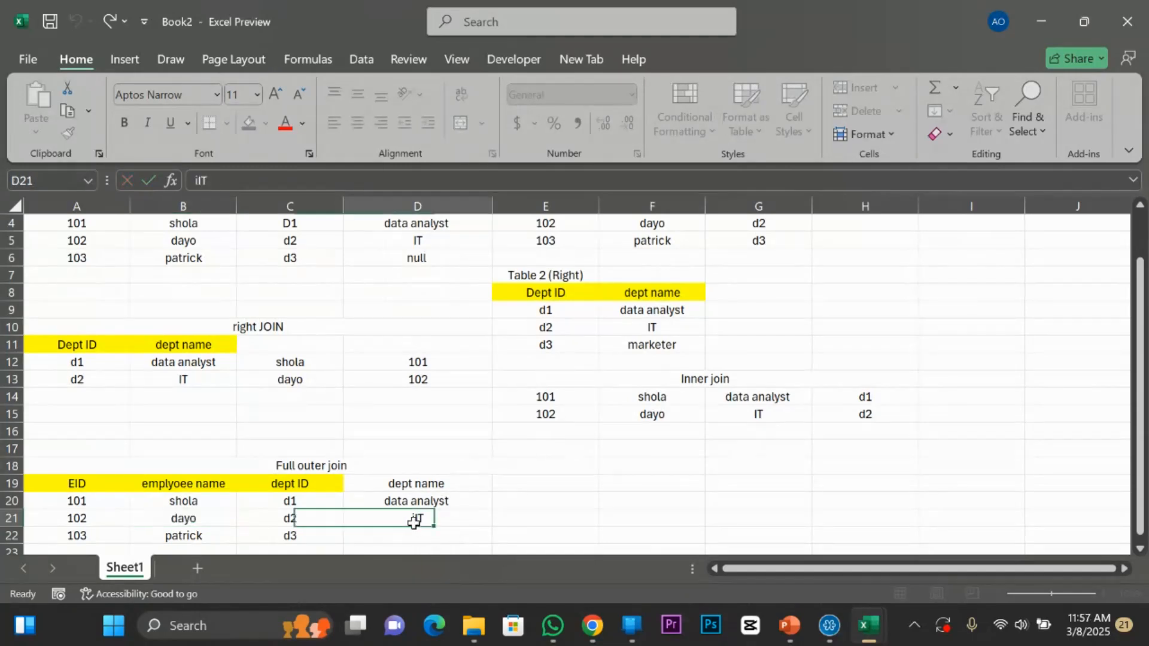
double_click(417, 518)
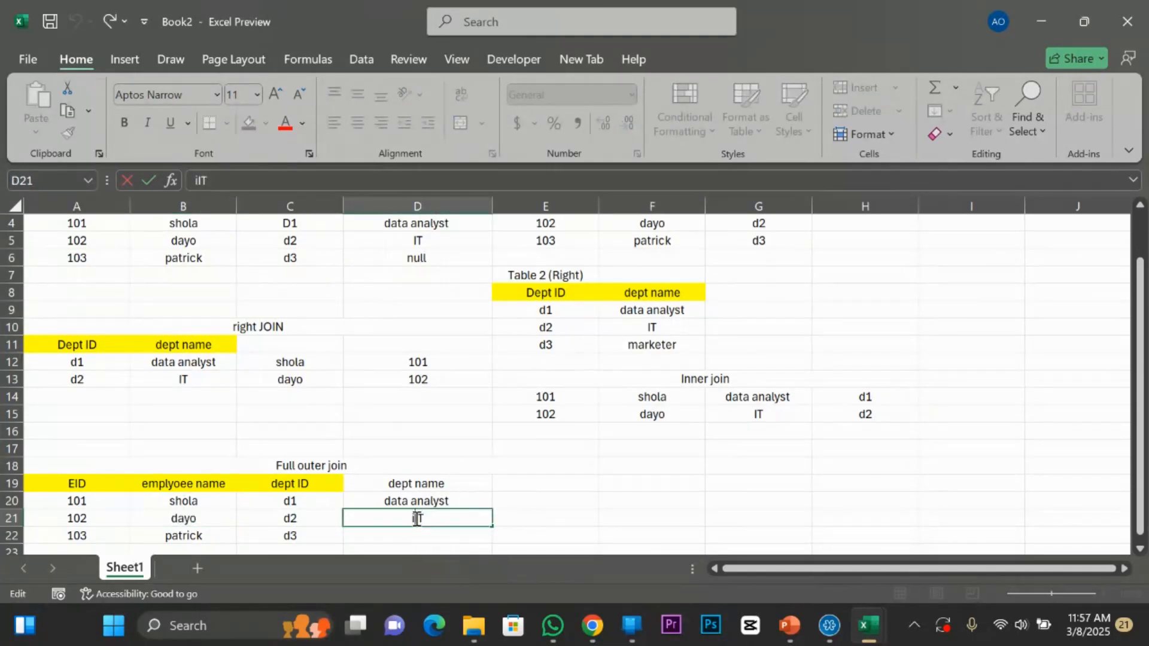
key(BackSpace)
Enter "marketer" in D22 as the dept name for d3 in the full outer join table.
click(413, 536)
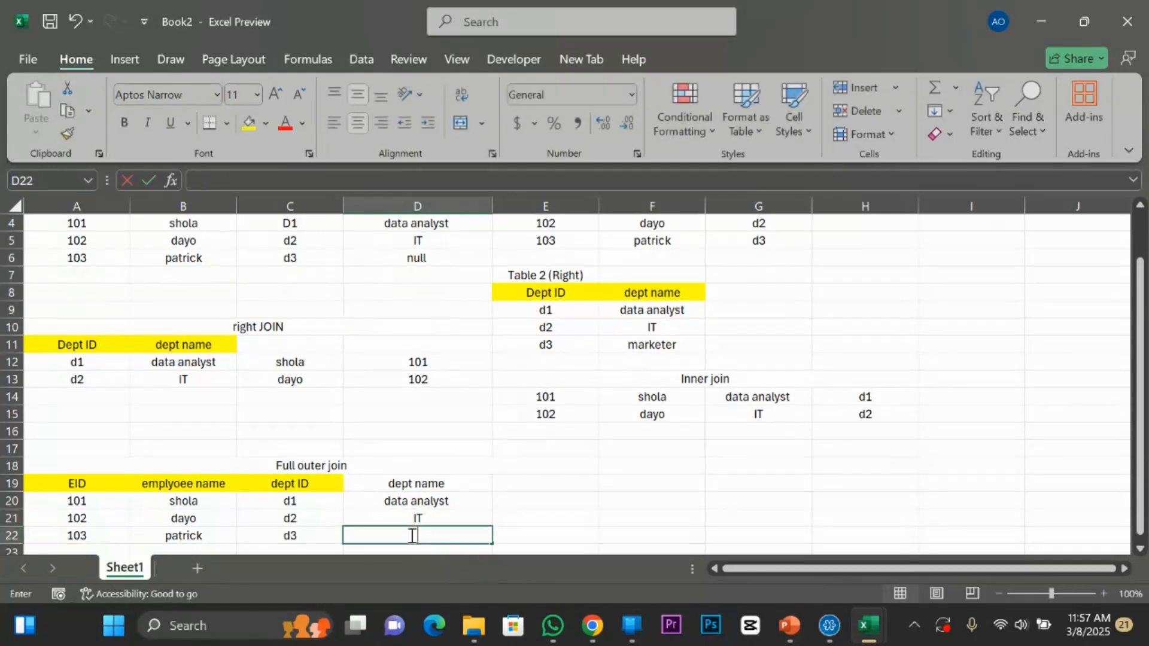
text(mark)
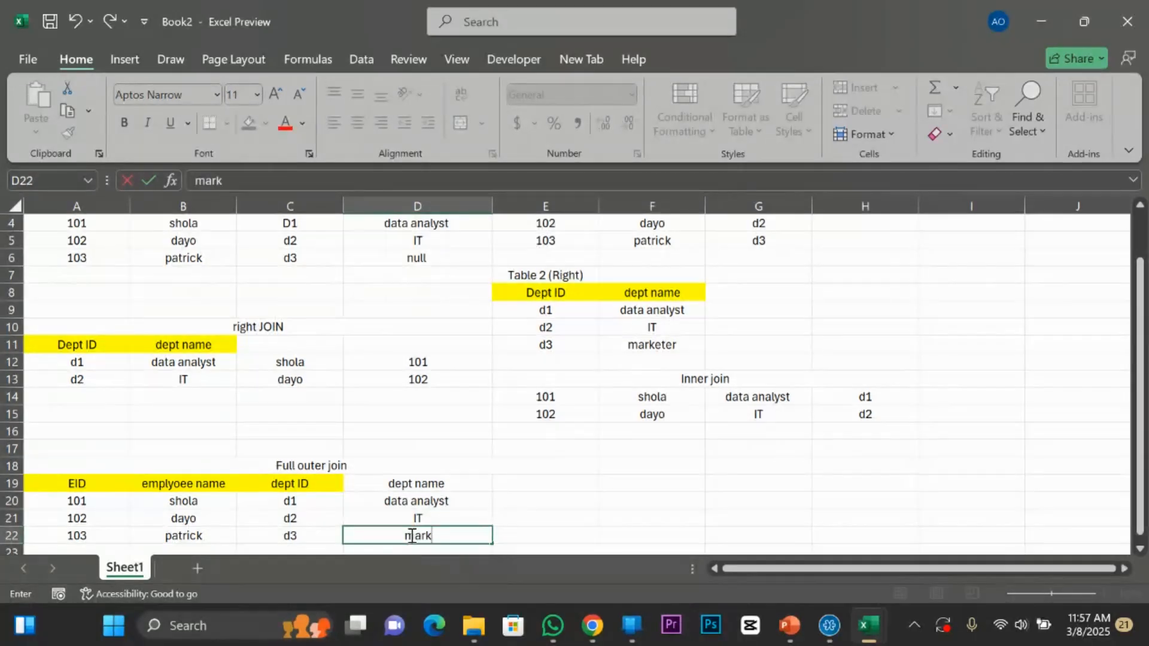
text(eter)
scroll(502, 508, down, 2)
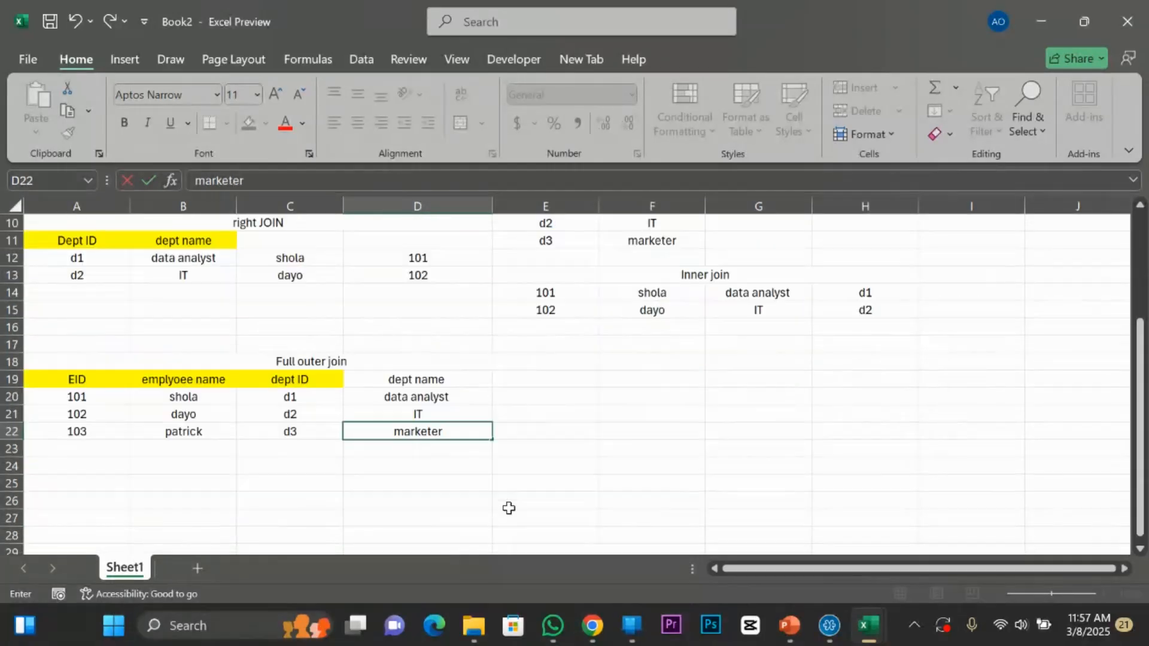
click(427, 381)
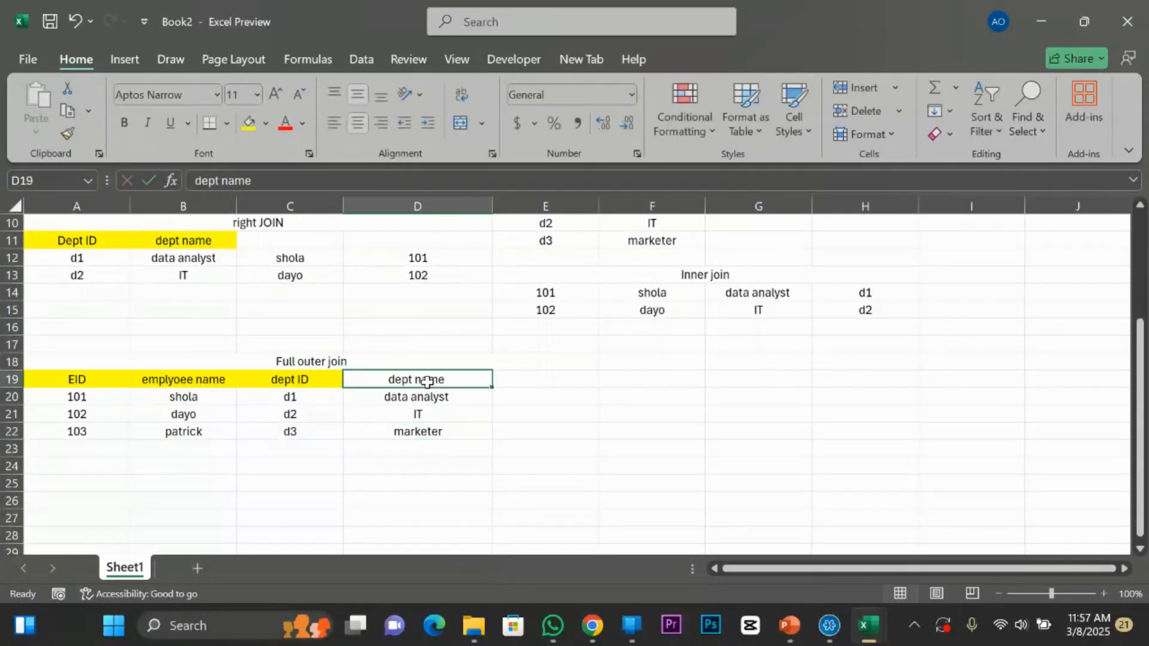
Add a fourth employee to the left table in row 6 with EID 104, the employee's name and dept ID d4.
scroll(621, 381, up, 3)
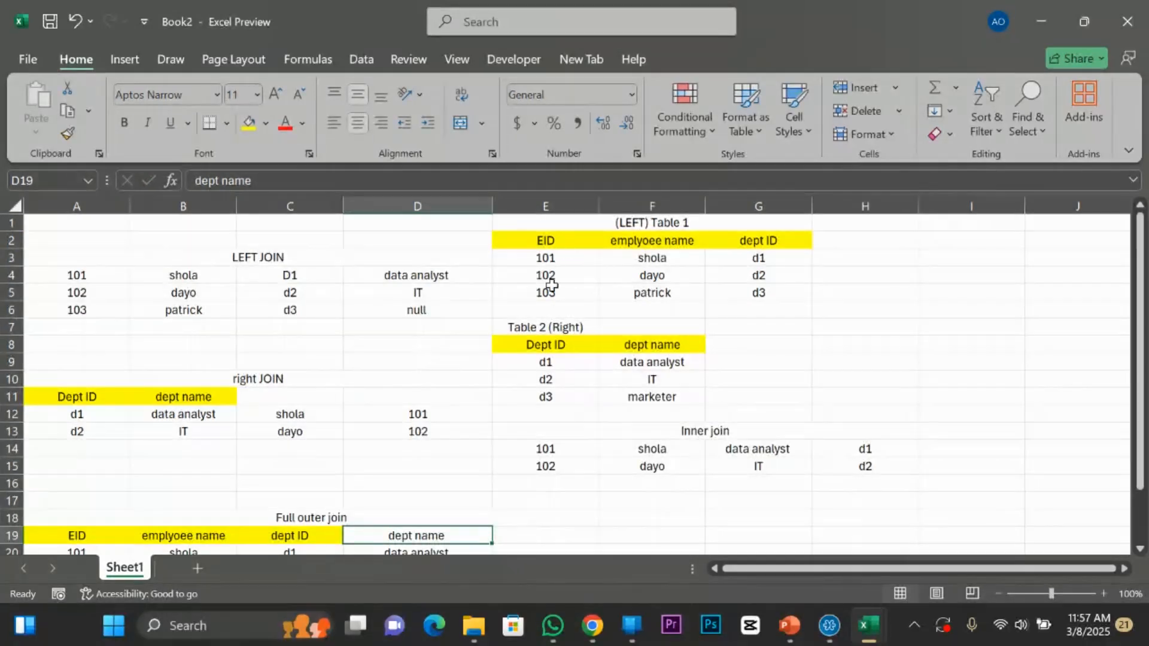
click(551, 308)
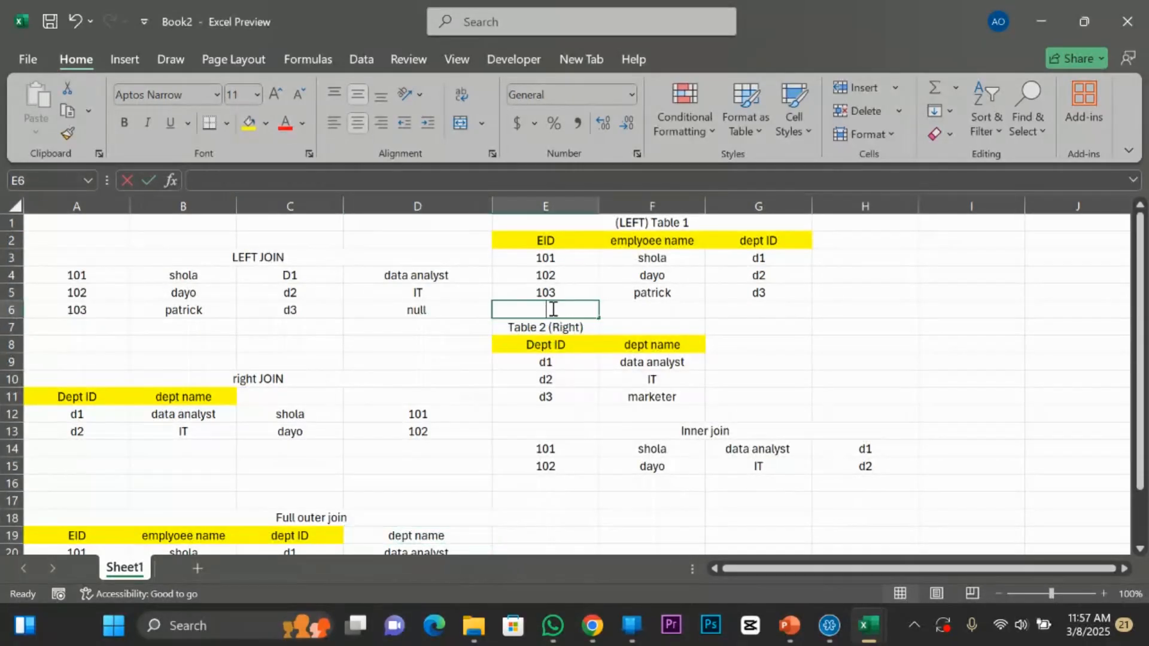
text(104)
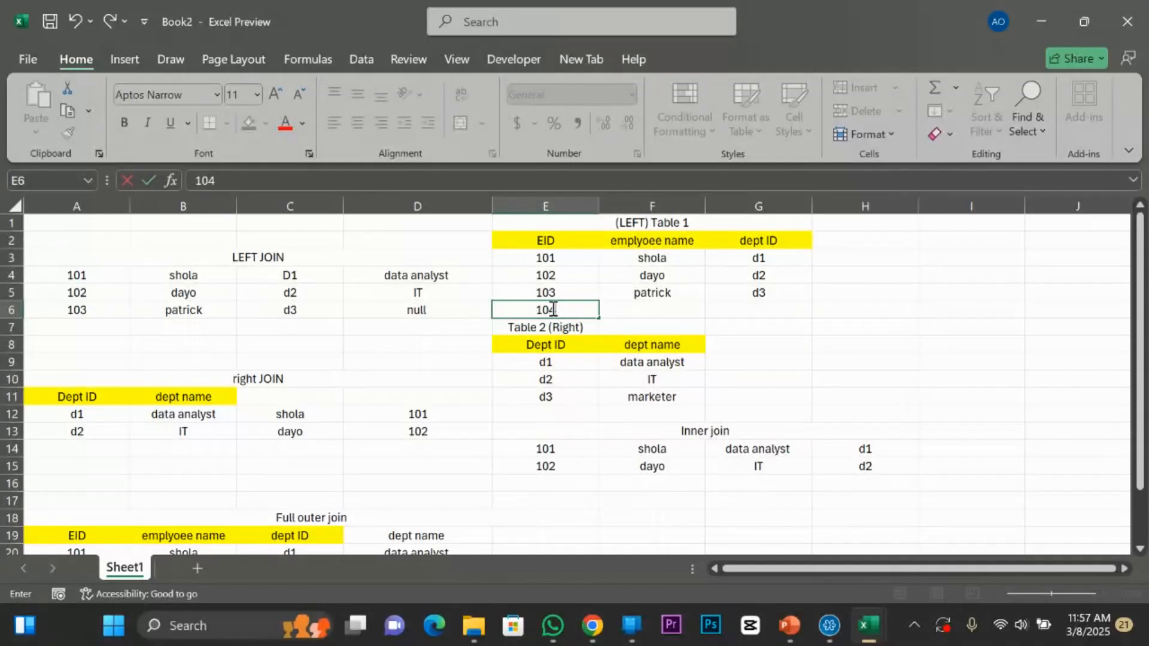
double_click(648, 314)
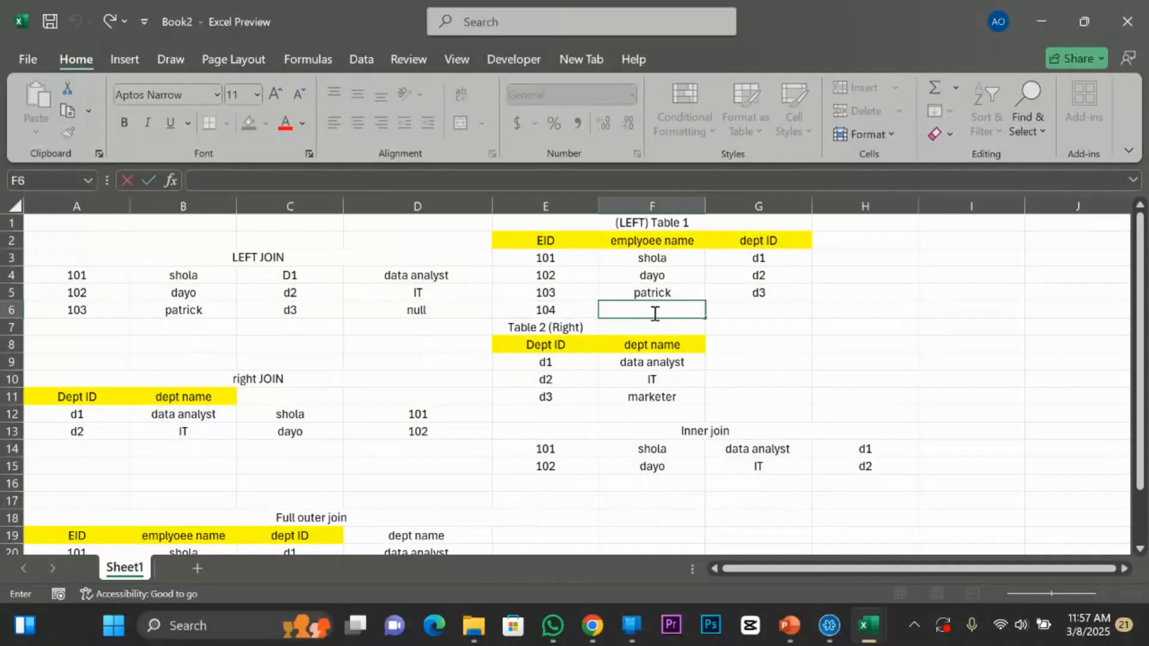
text(tolu)
double_click(747, 311)
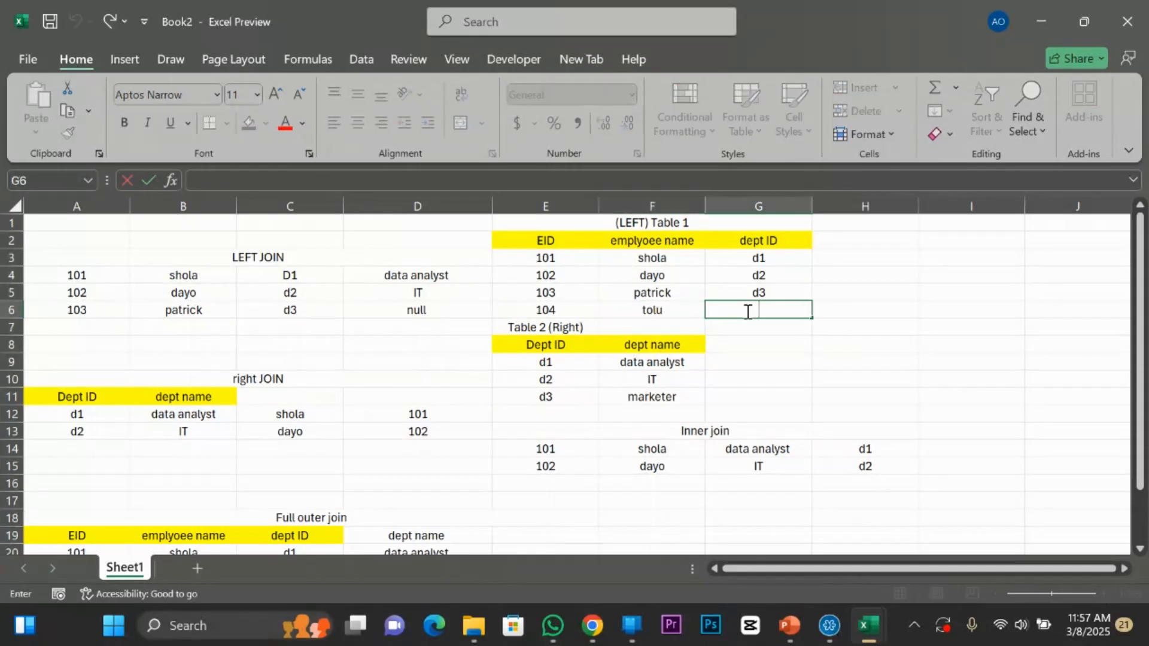
text(d4)
Add the new employee to row 23 of the full outer join table with EID 104, the employee's name and dept ID d4.
scroll(402, 402, down, 3)
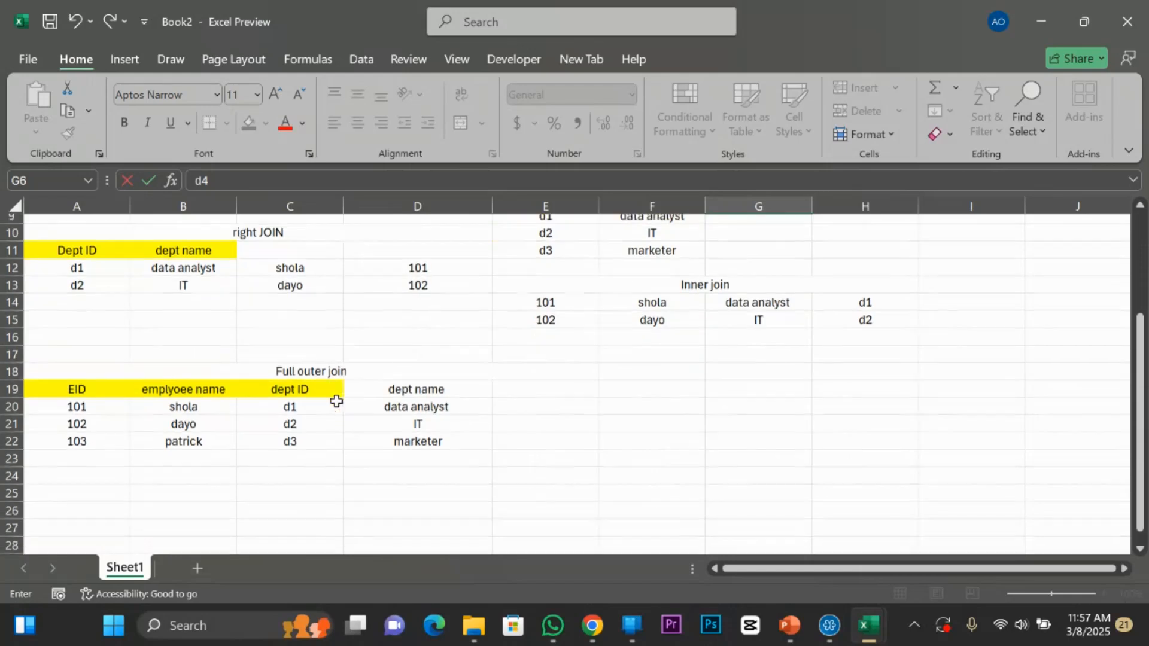
scroll(593, 384, up, 2)
scroll(372, 366, down, 2)
click(70, 449)
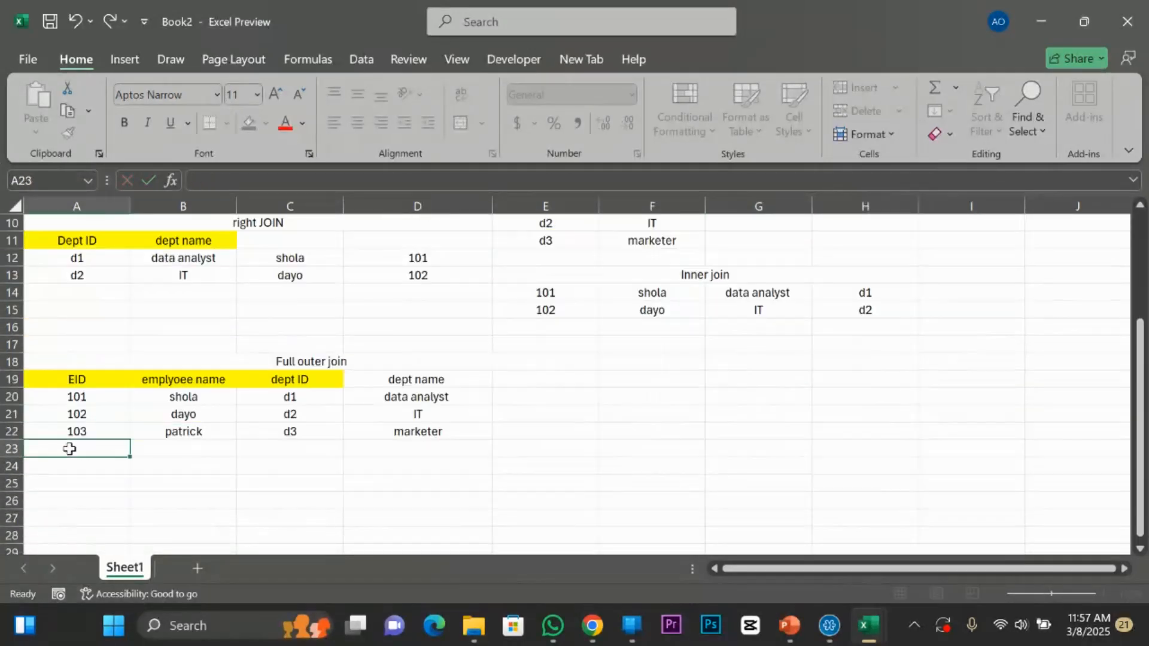
text(104)
click(176, 447)
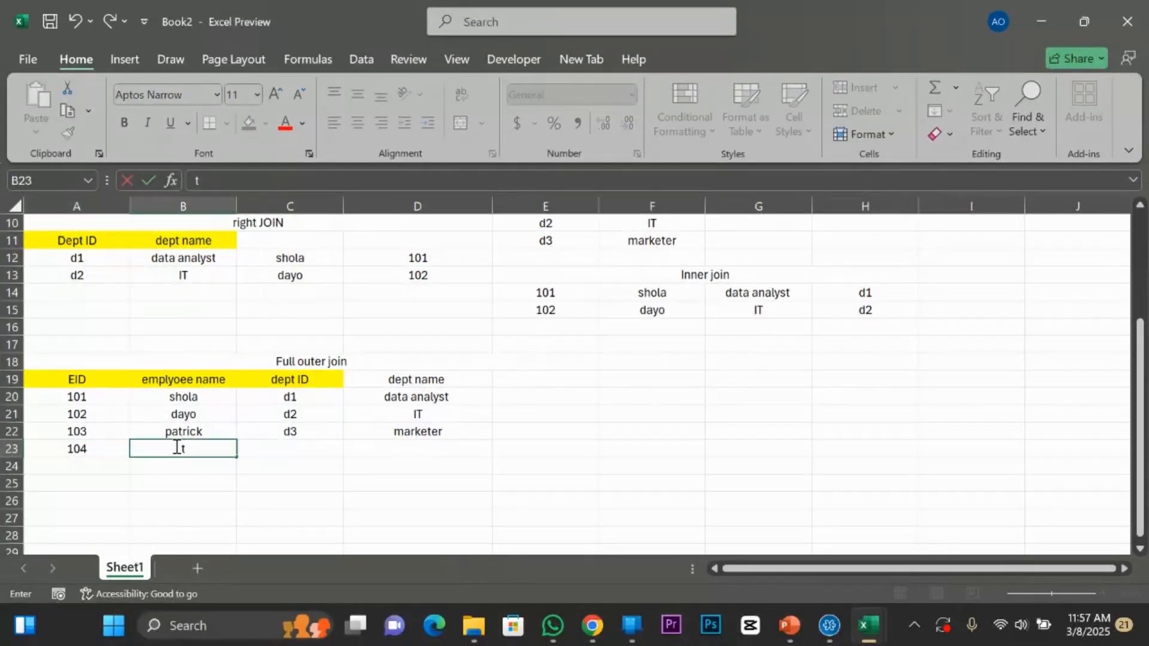
text(tolu)
click(282, 446)
text(d4)
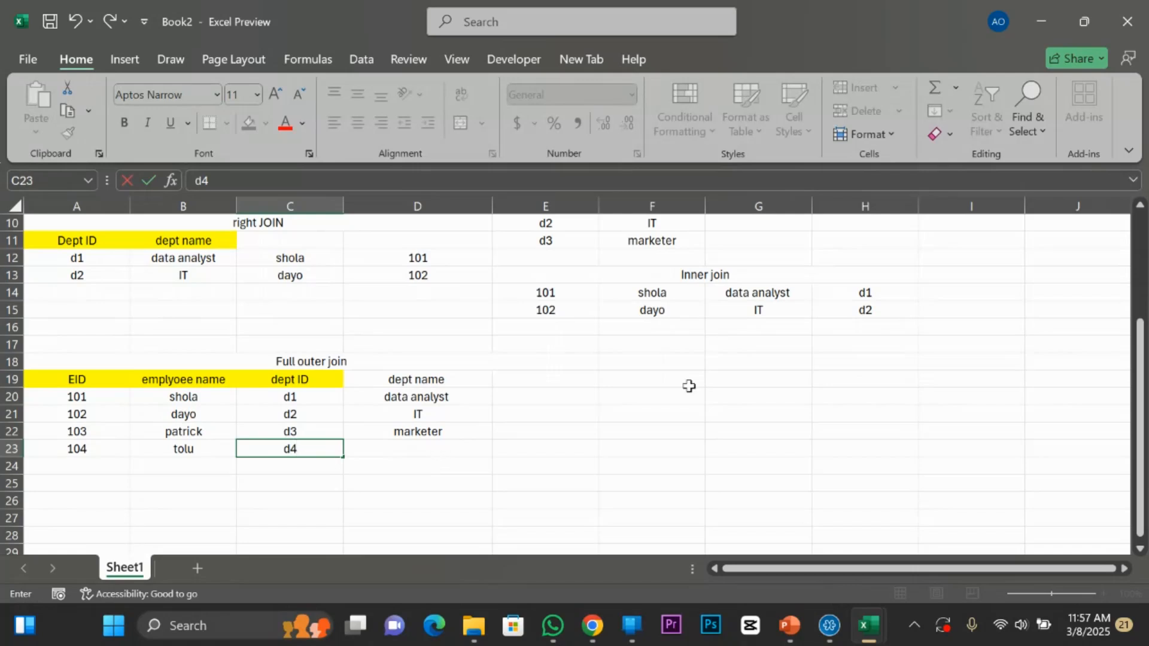
Check the right table for d4 and enter "null" in D23 as its dept name in the full outer join.
scroll(688, 386, up, 3)
scroll(590, 407, down, 3)
click(402, 450)
text(null)
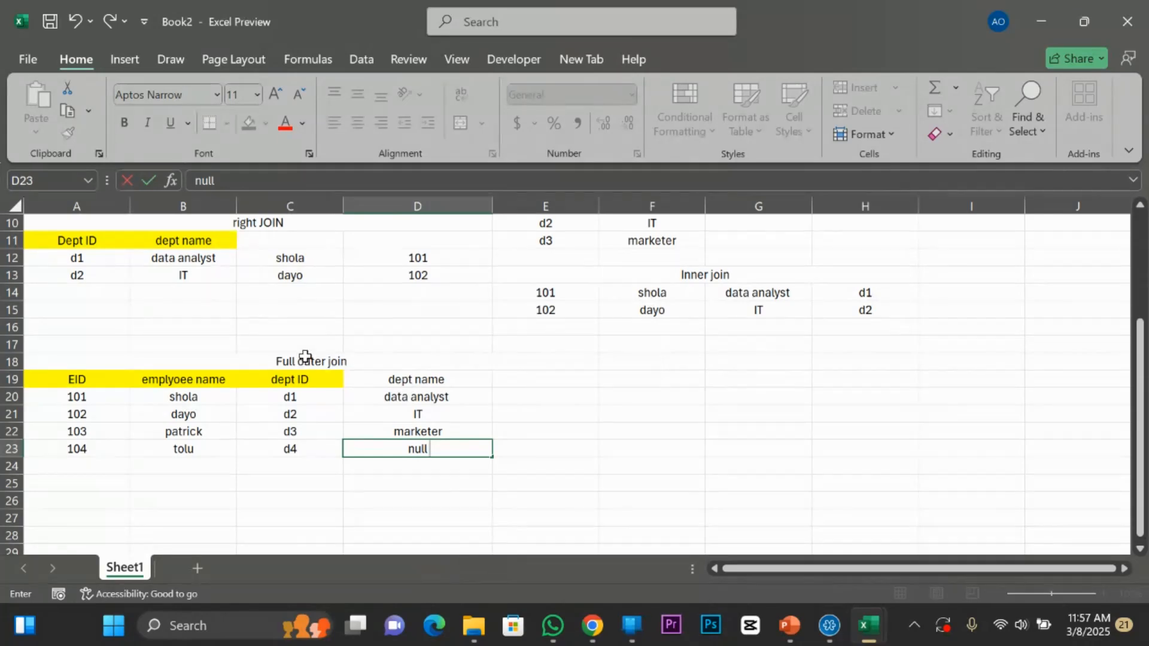
Review the join tables and source tables, switch to the slide presentation, and advance from the join types to the Part 5 Automation slide.
scroll(589, 343, up, 2)
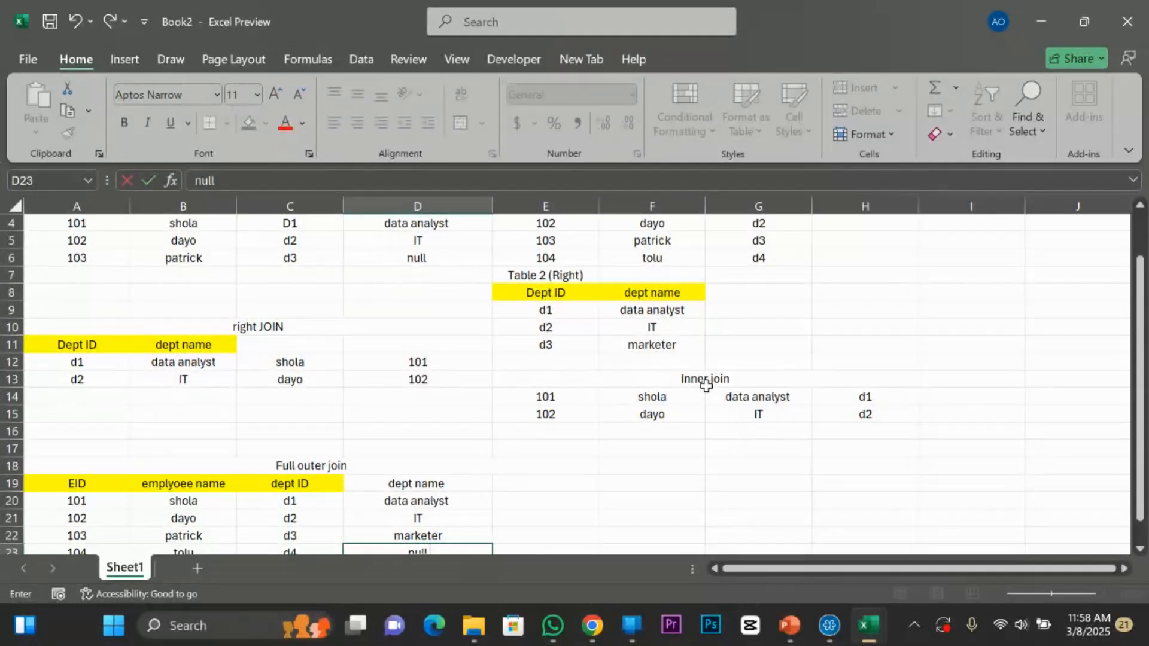
scroll(523, 446, down, 2)
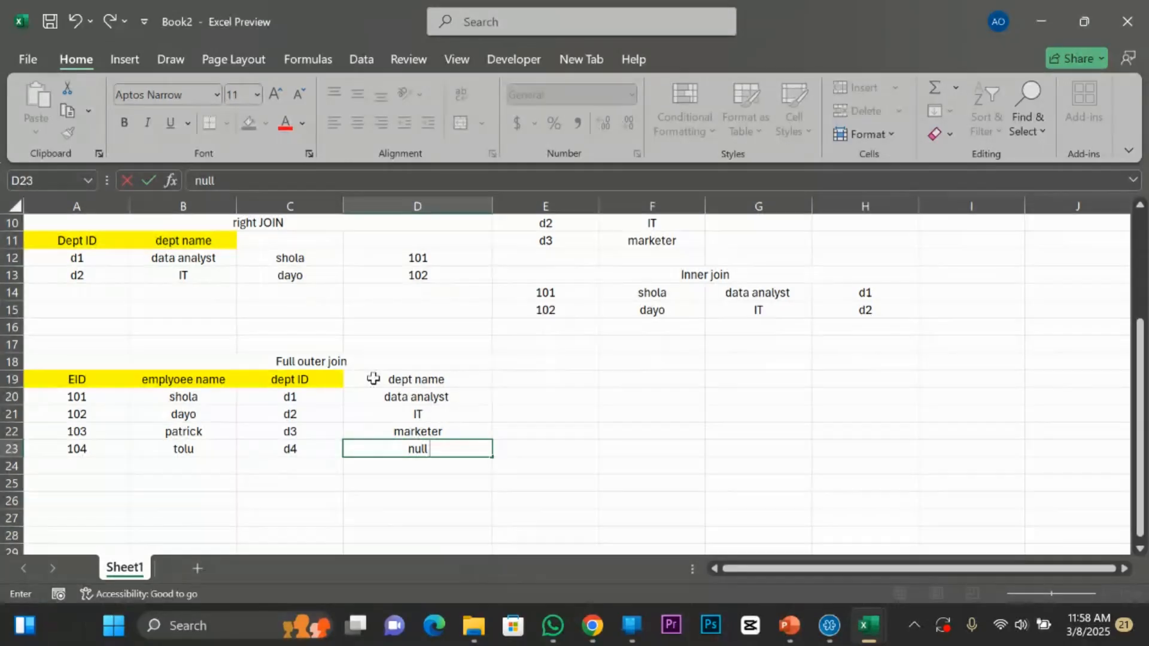
scroll(374, 378, up, 3)
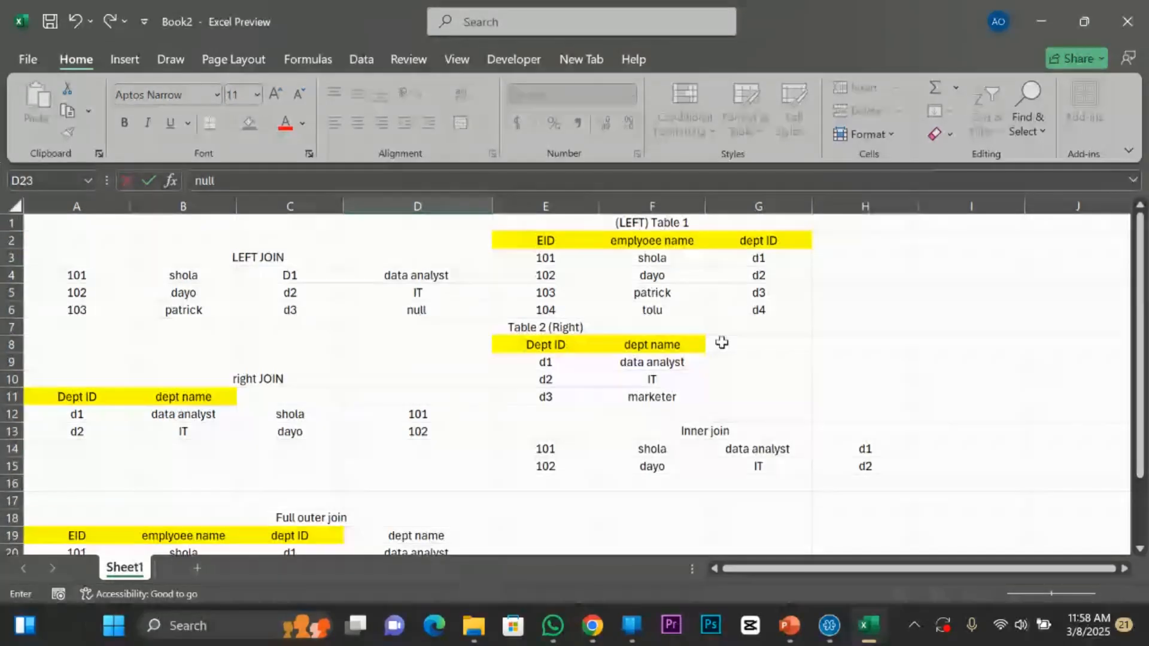
click(826, 627)
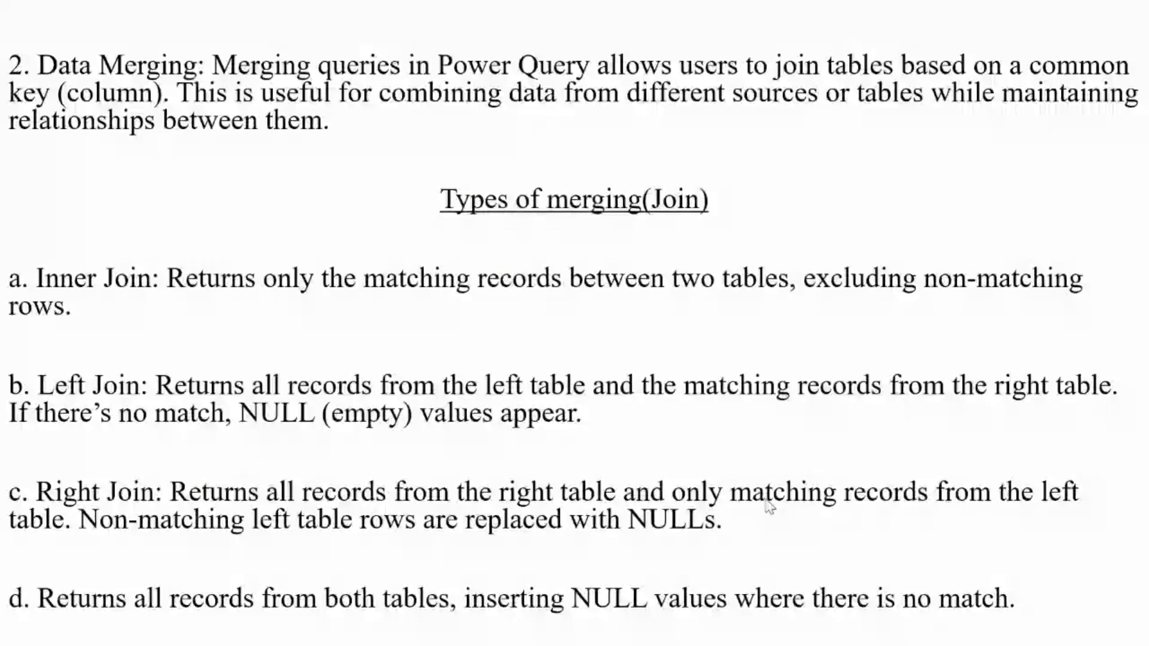
click(570, 304)
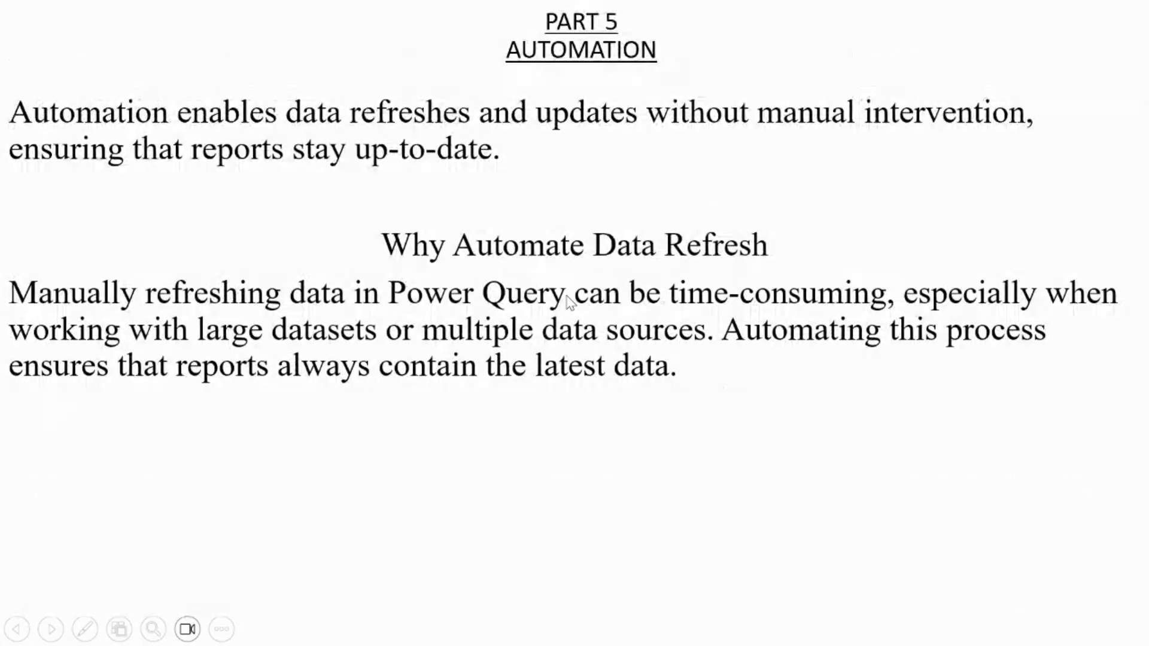
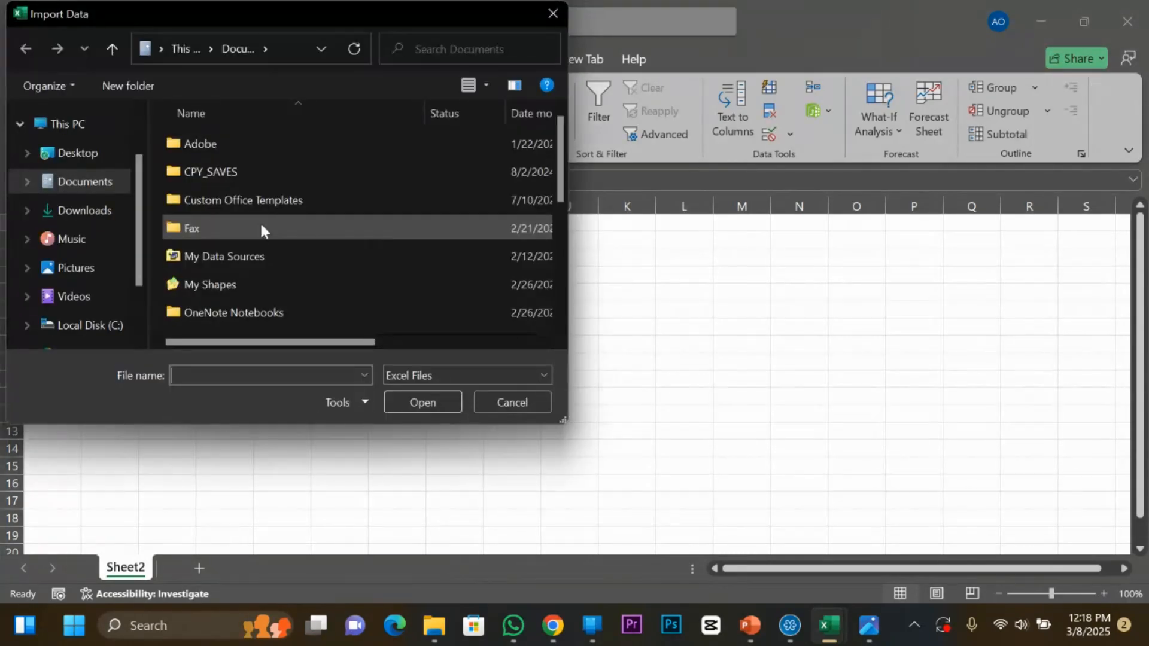
Import superstore_test.csv from New folder in Pictures, showing all file types, and load its data into the workbook.
click(87, 266)
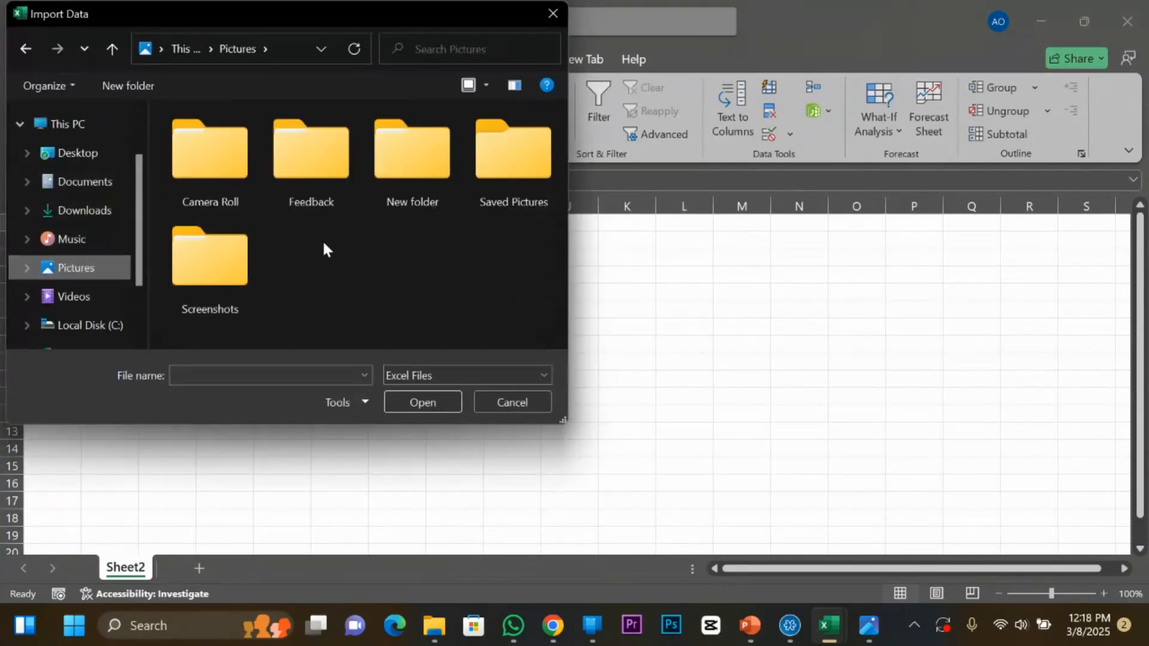
double_click(409, 159)
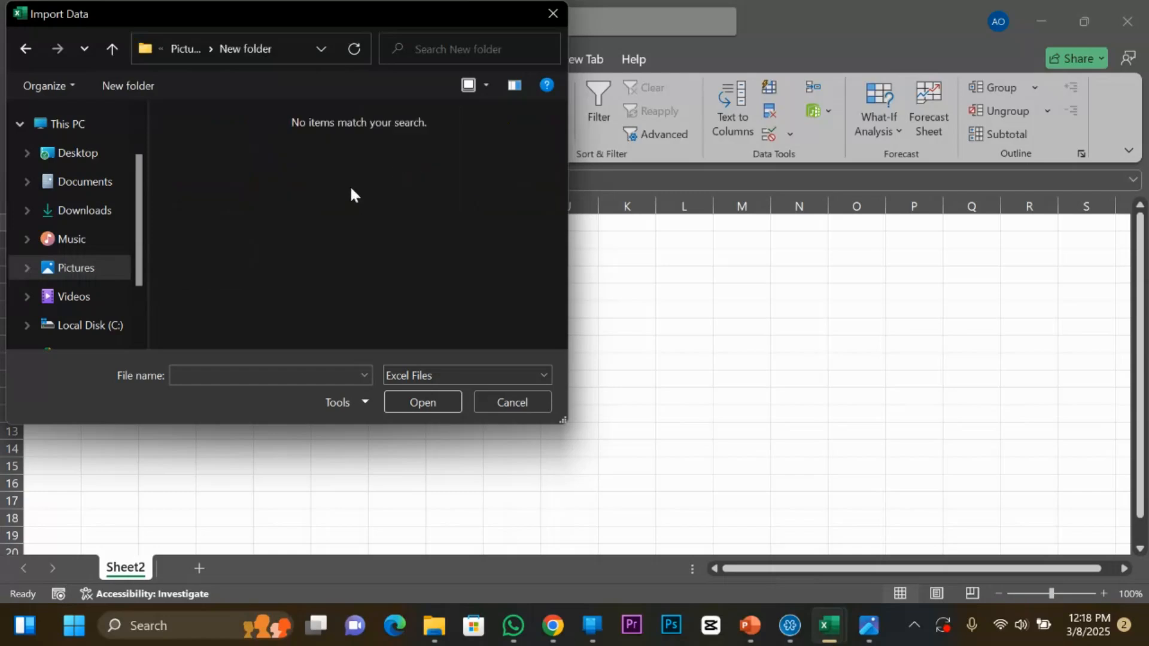
click(455, 377)
click(428, 405)
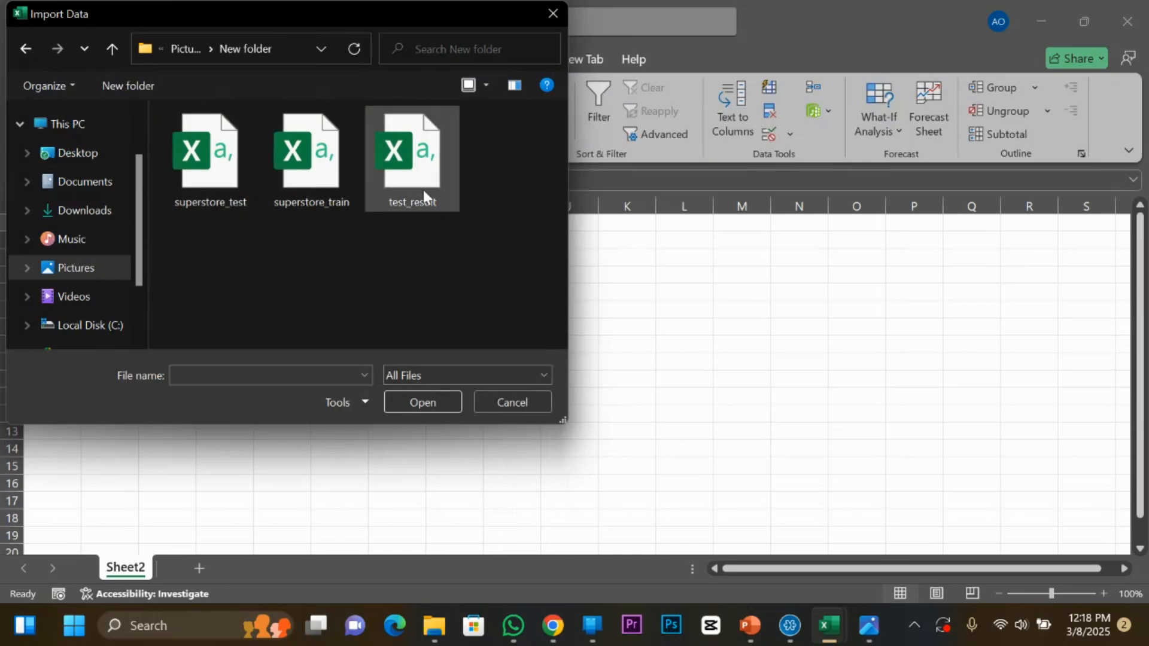
click(206, 185)
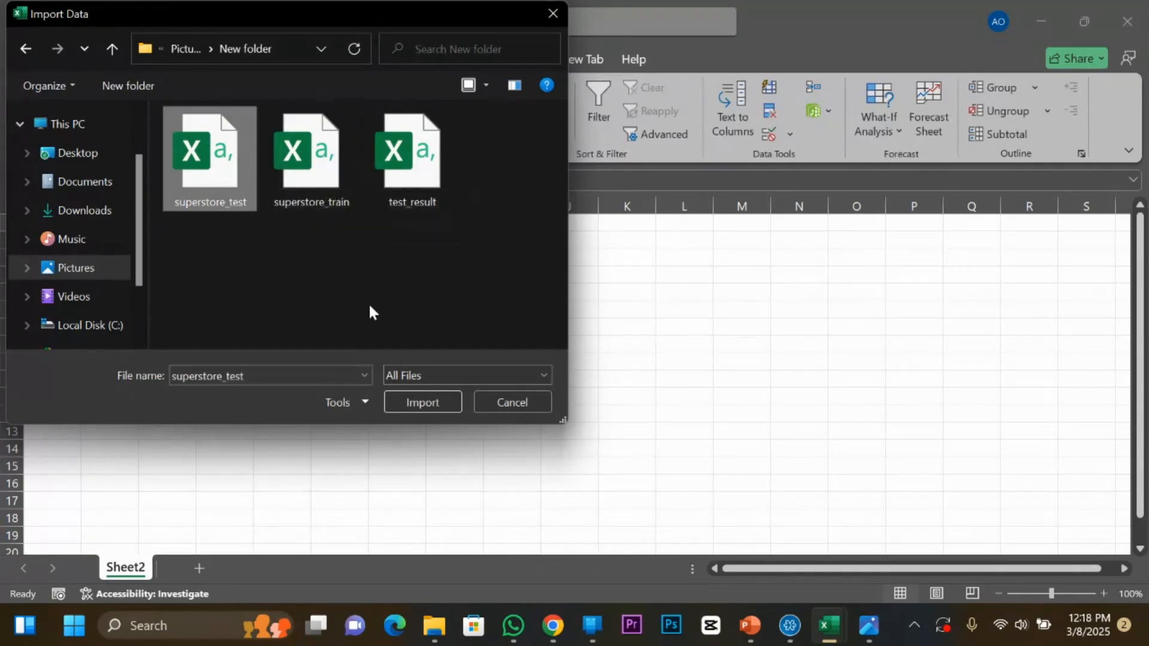
click(430, 403)
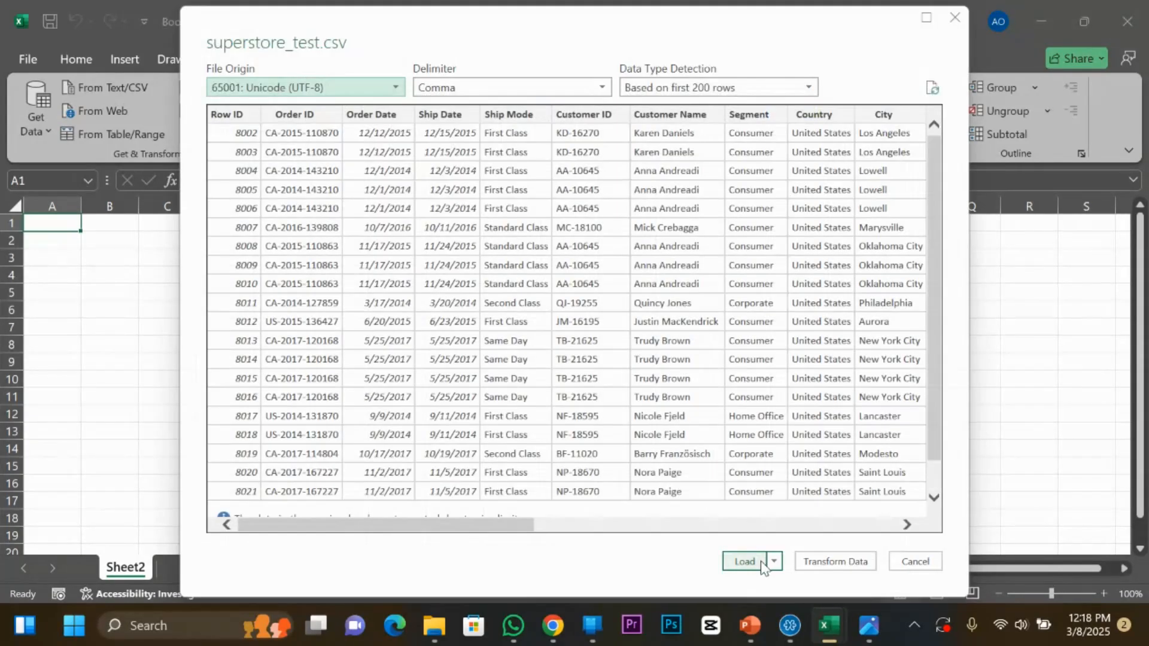
click(760, 562)
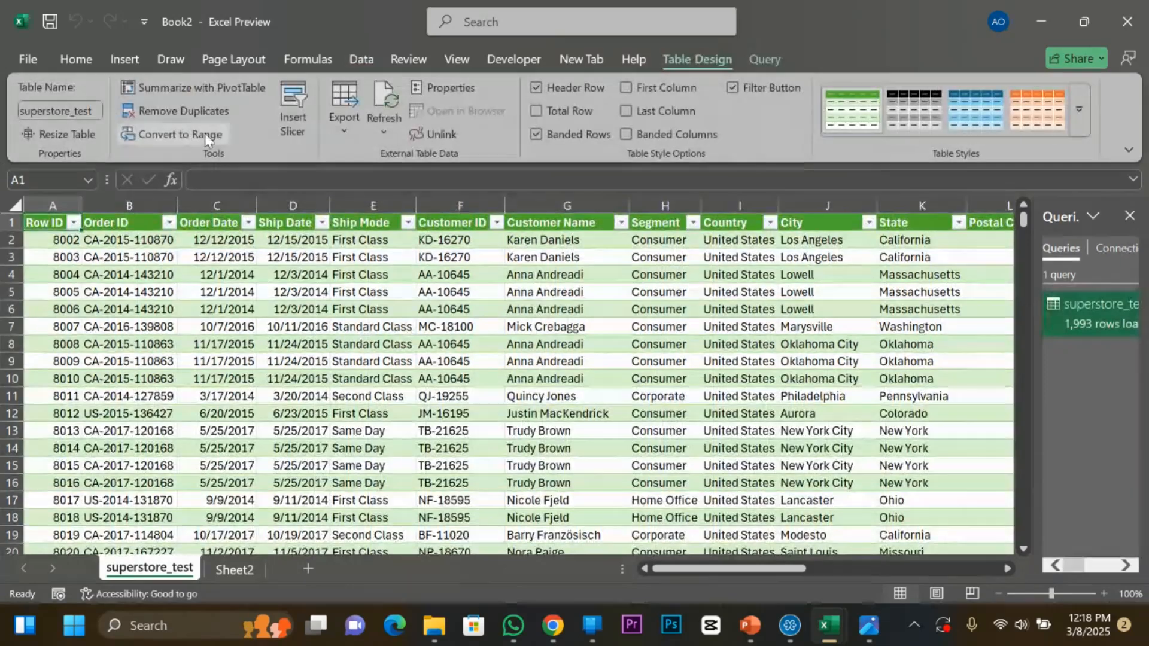
Import superstore_train.csv from New folder in Pictures, with all file types shown, and load it as another query table.
click(353, 64)
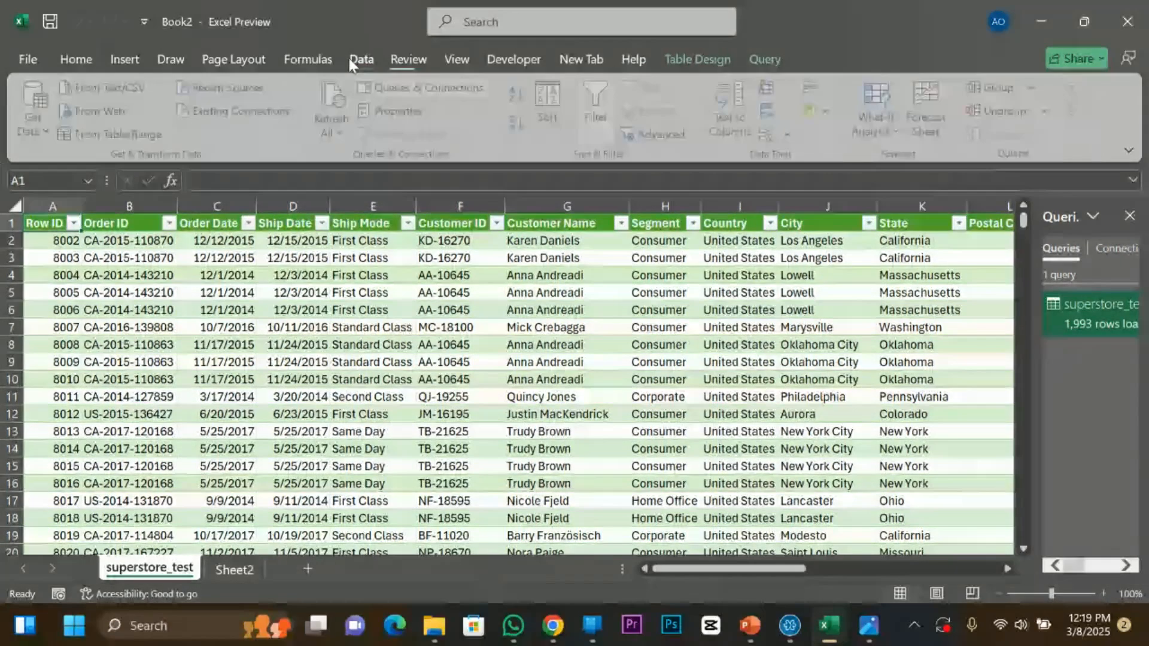
click(52, 125)
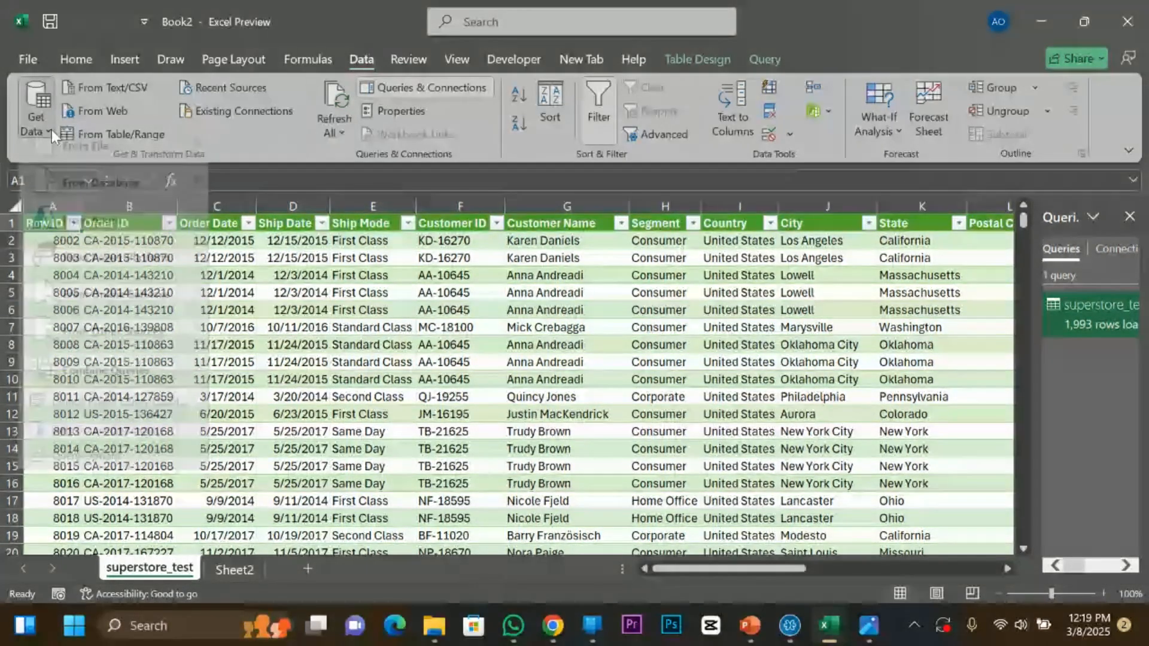
mouse_move(78, 159)
click(287, 159)
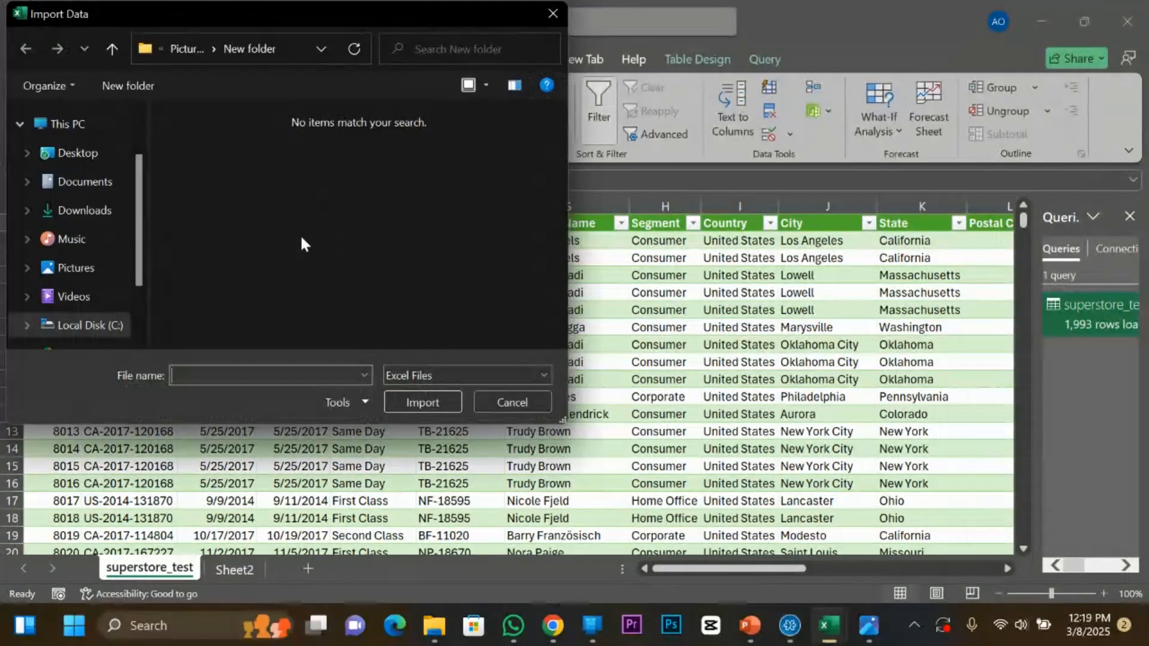
click(89, 268)
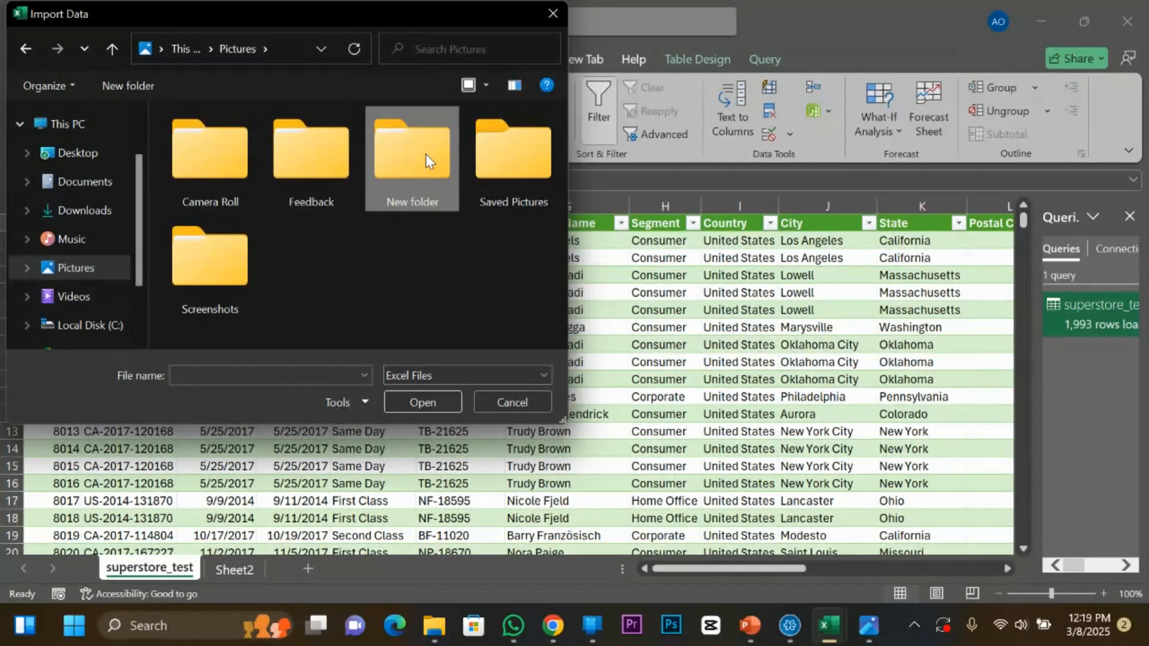
double_click(425, 153)
click(425, 375)
click(425, 400)
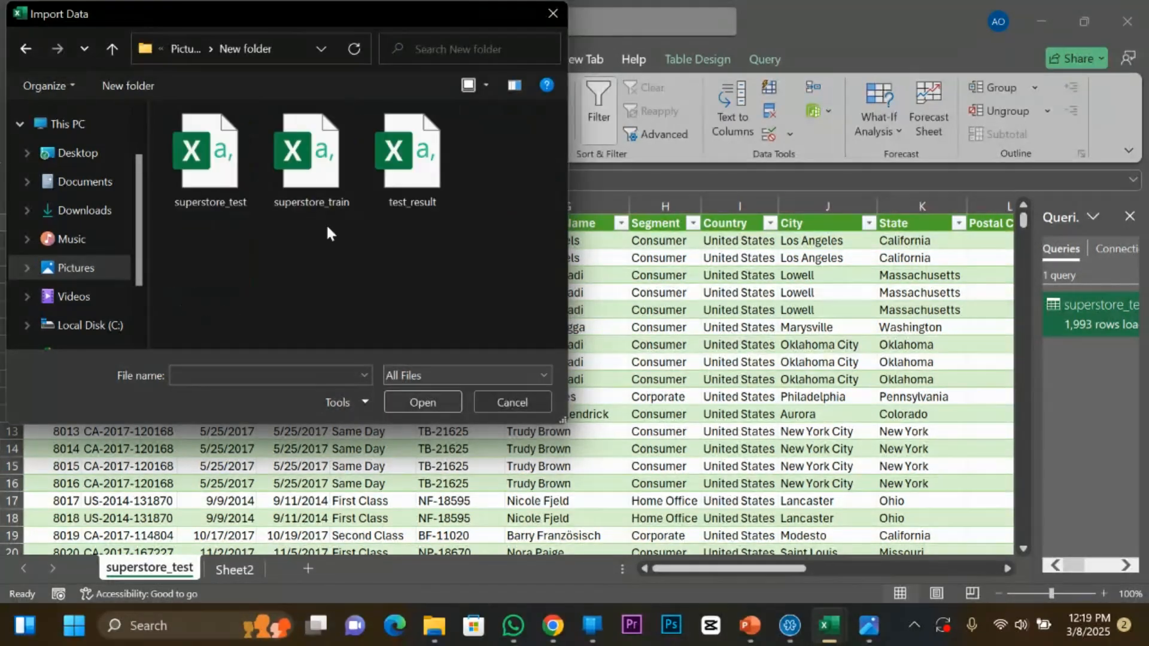
click(311, 167)
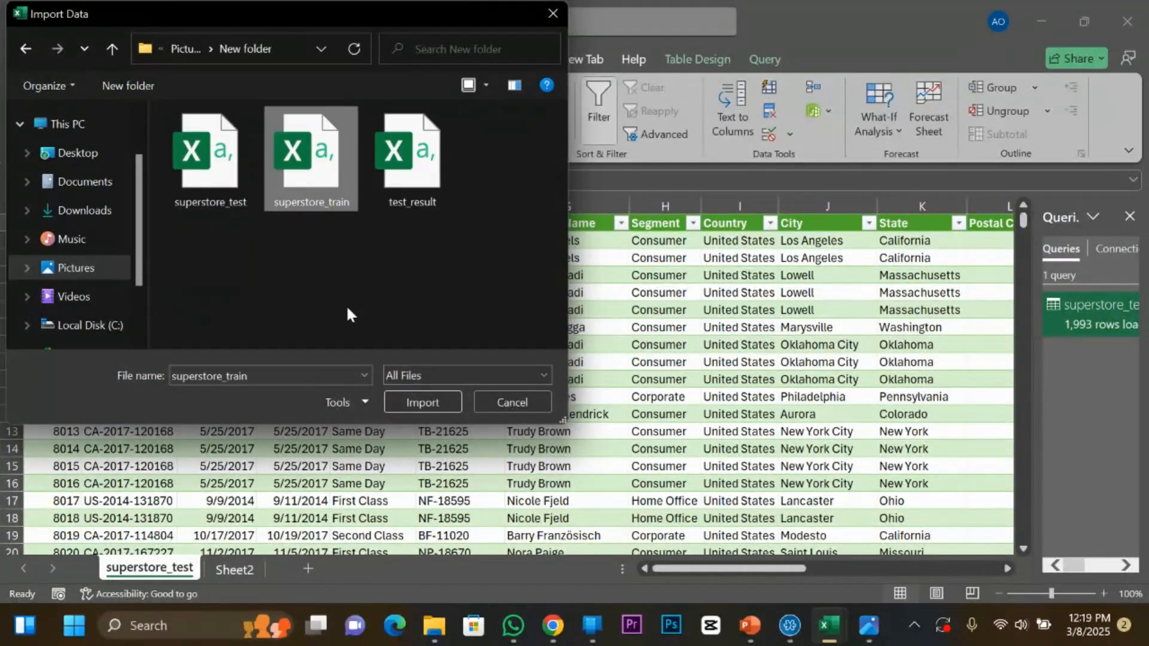
click(414, 409)
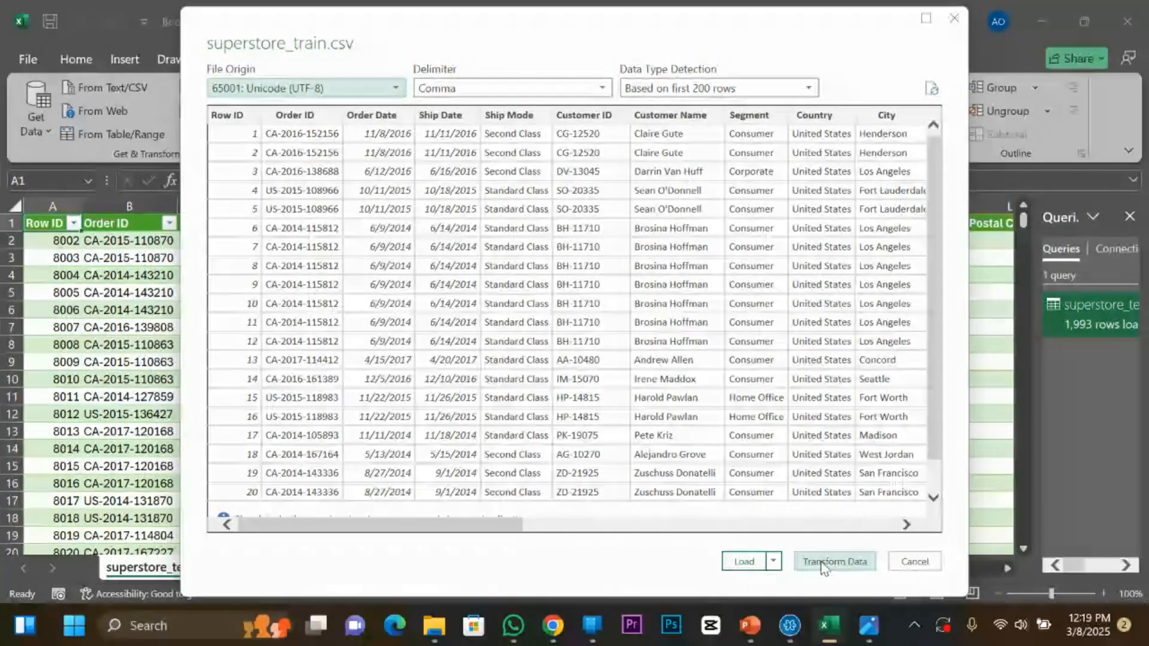
click(744, 563)
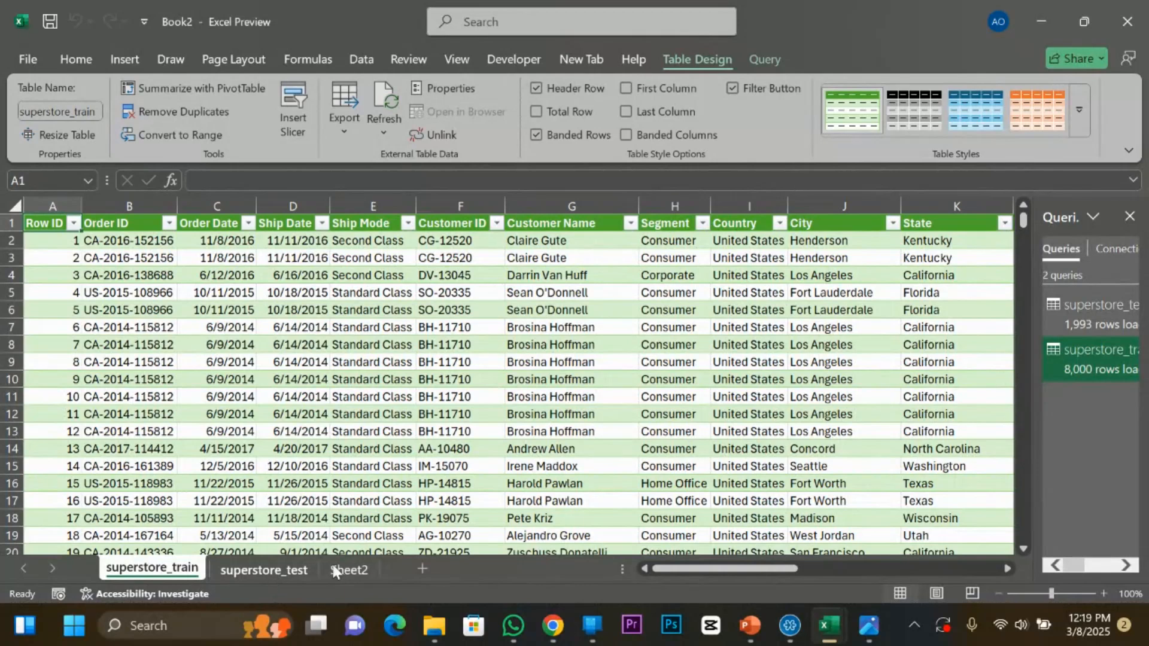
Import and load test_result.csv from New folder in Pictures, and widen the Queries & Connections pane.
click(361, 55)
click(48, 132)
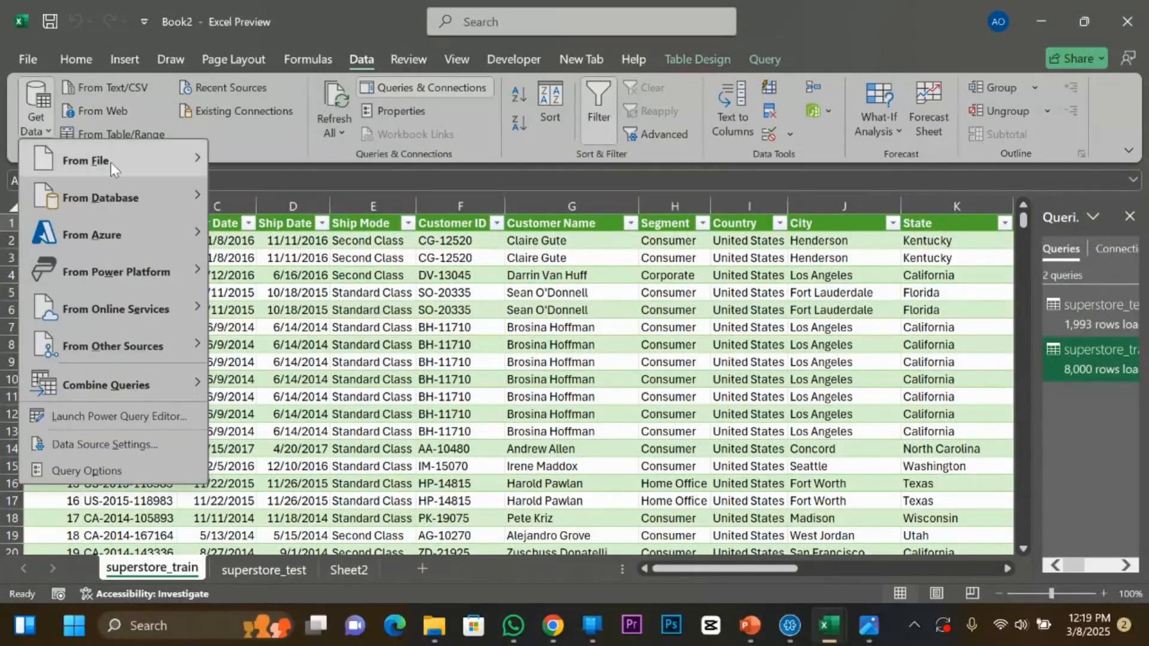
mouse_move(110, 161)
click(311, 163)
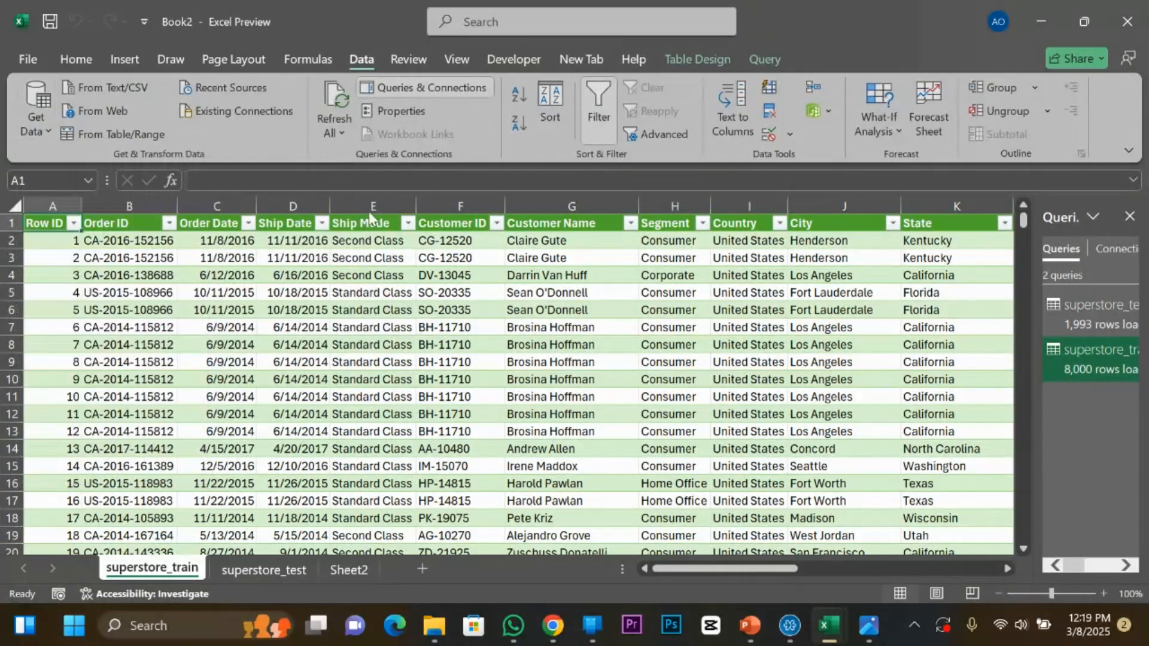
click(90, 266)
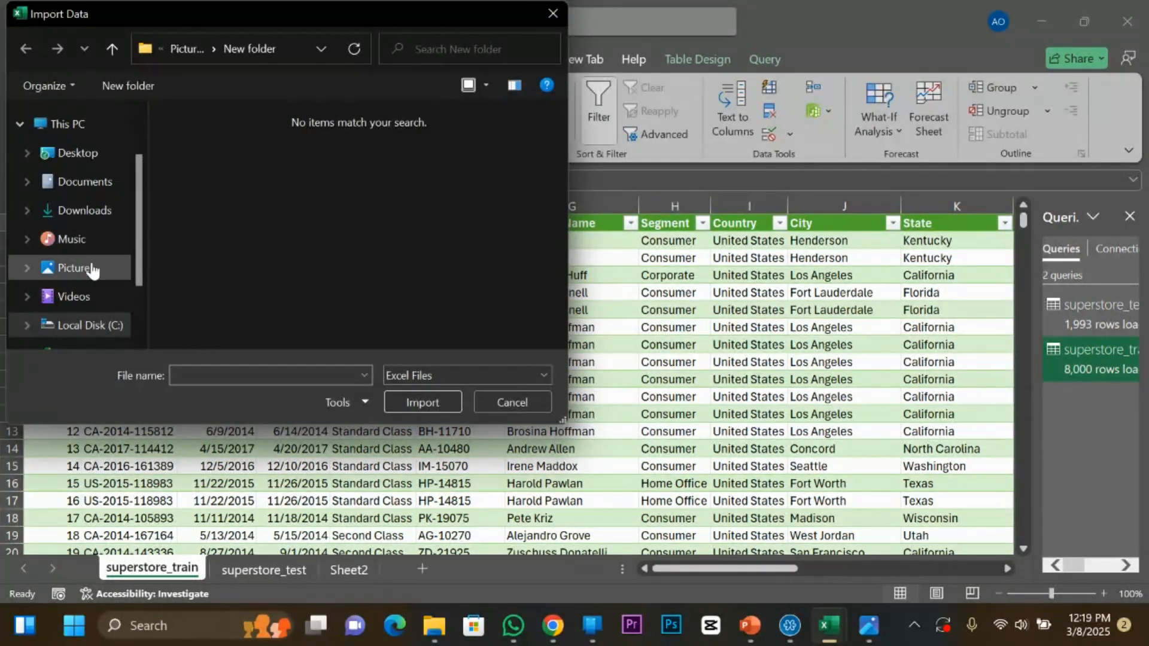
double_click(415, 159)
click(444, 368)
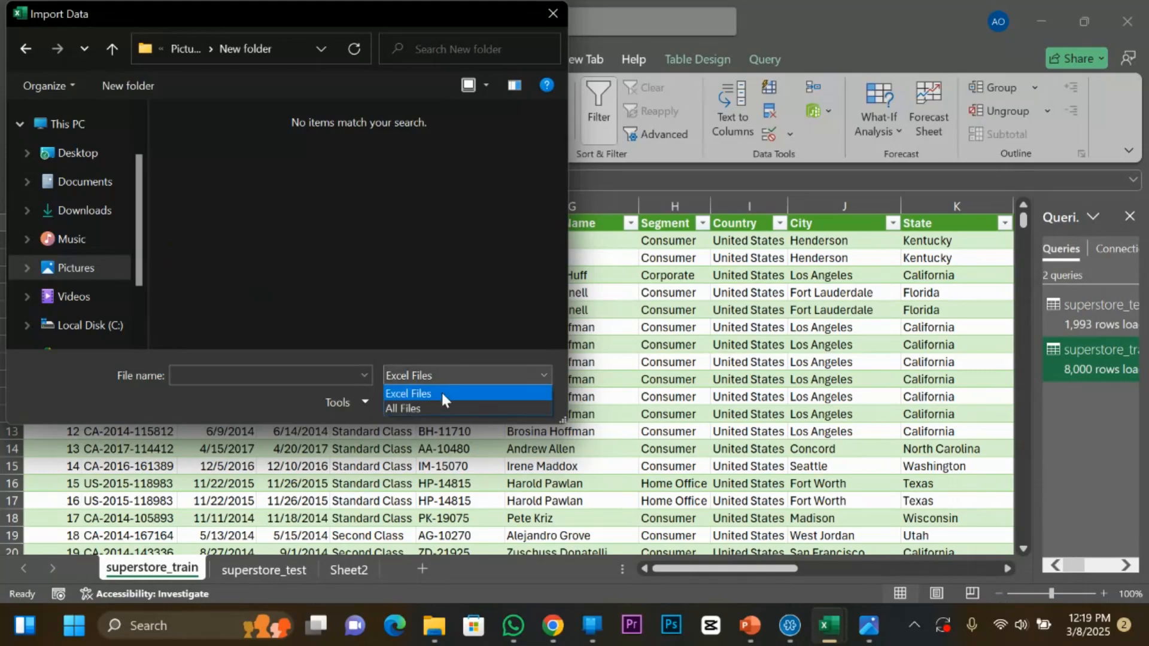
click(434, 407)
click(414, 192)
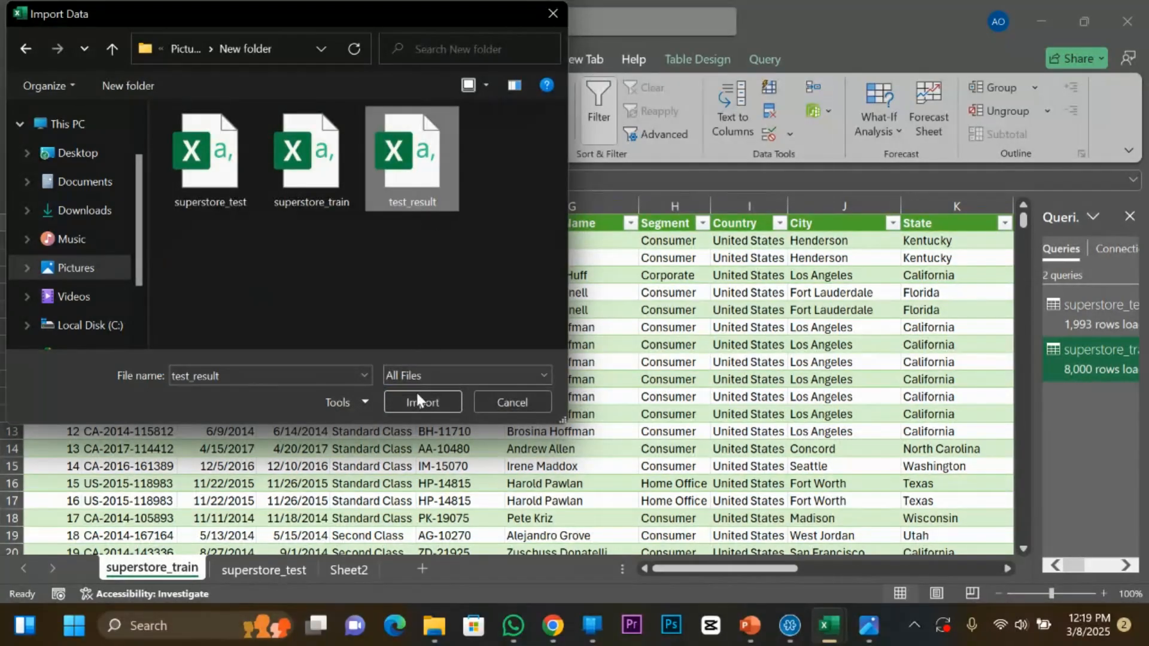
click(421, 402)
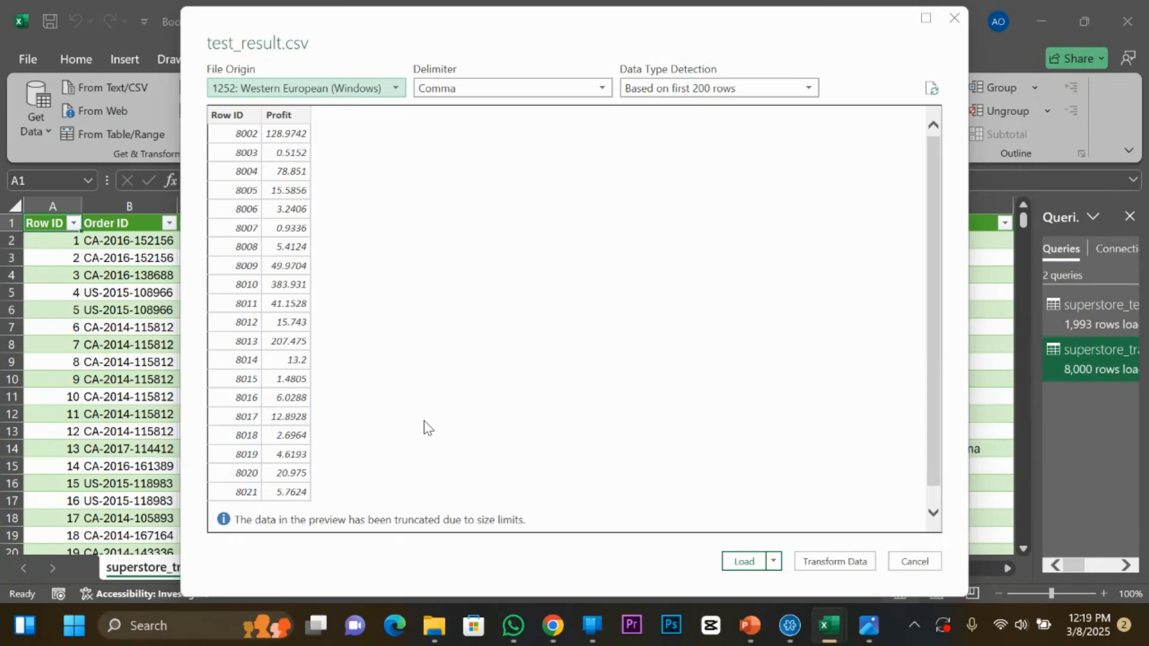
click(741, 561)
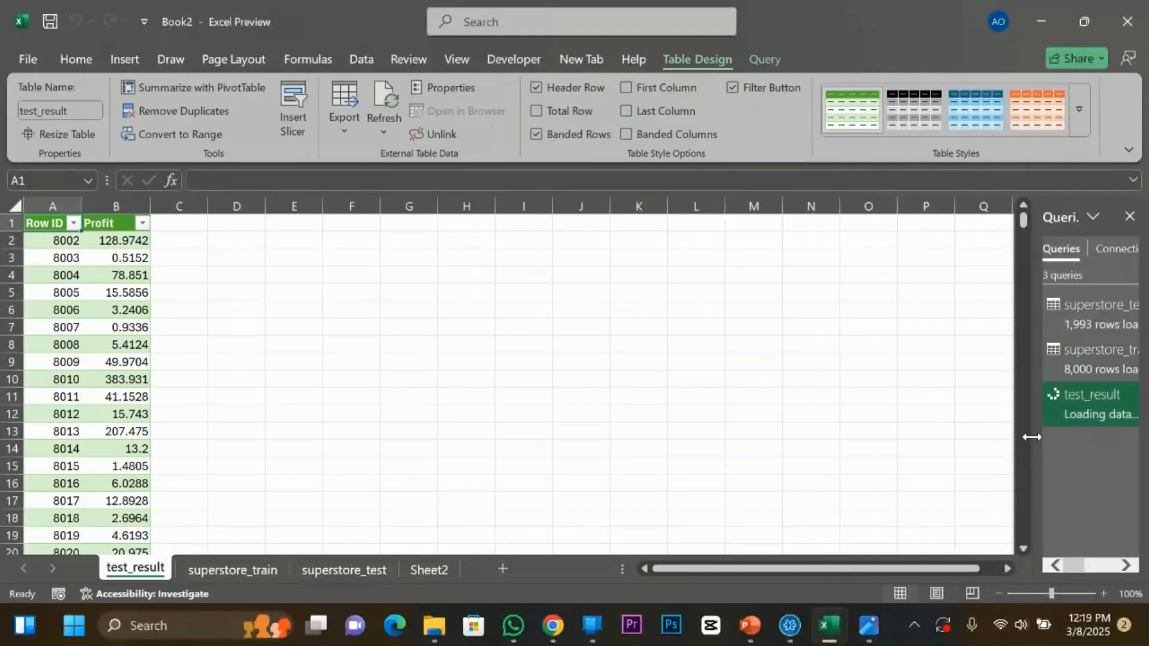
drag(1030, 437, 975, 417)
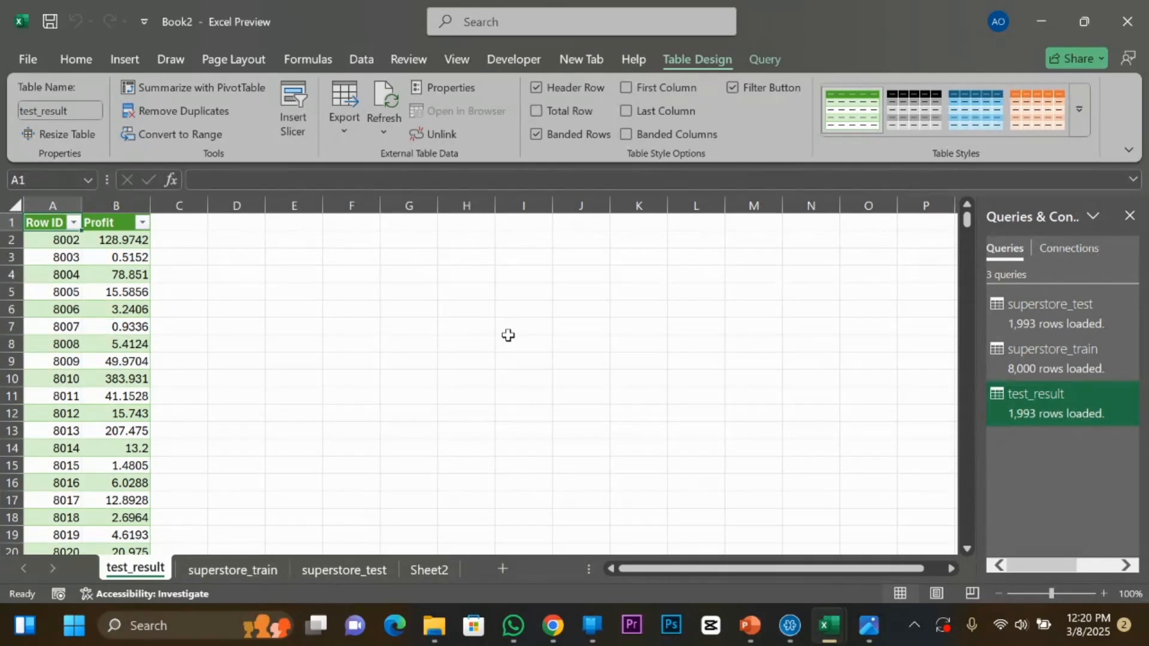
Examine the column headers of the superstore_train sheet from Row ID through Product Name, and look over the superstore_test sheet.
click(251, 569)
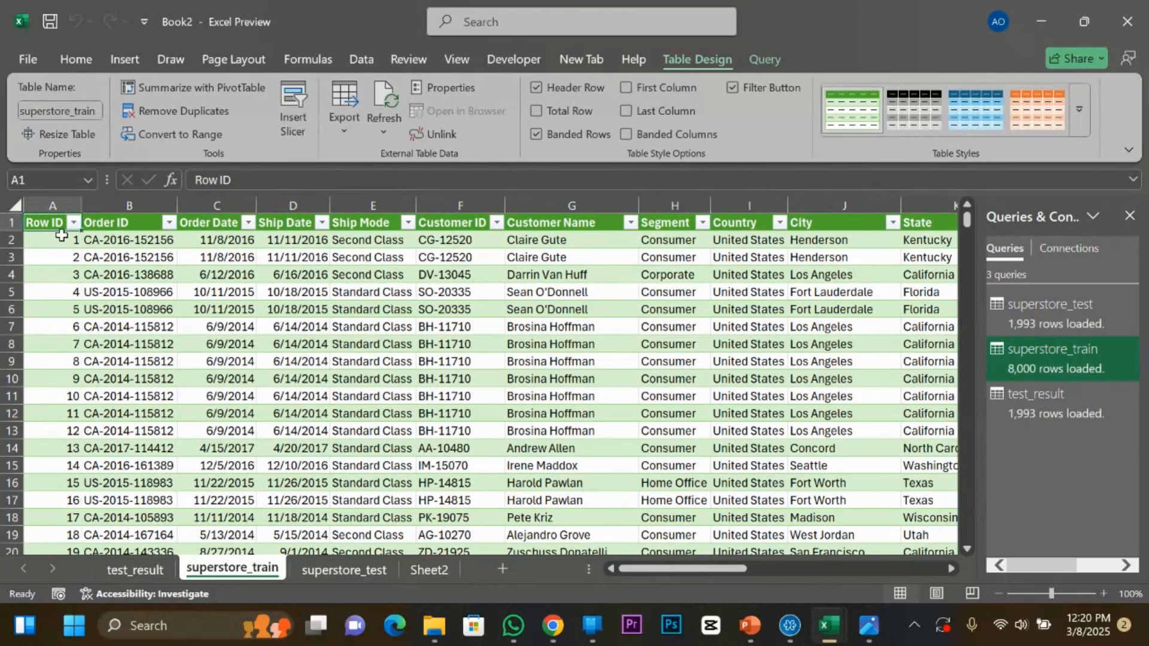
click(56, 217)
click(112, 225)
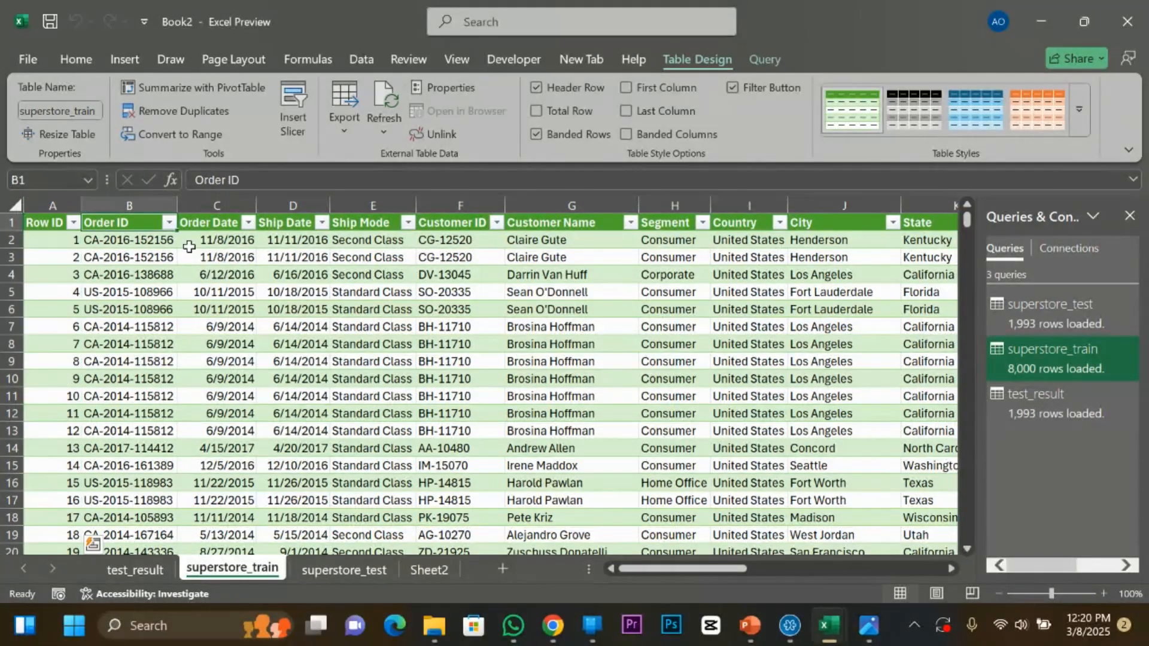
key(Right)
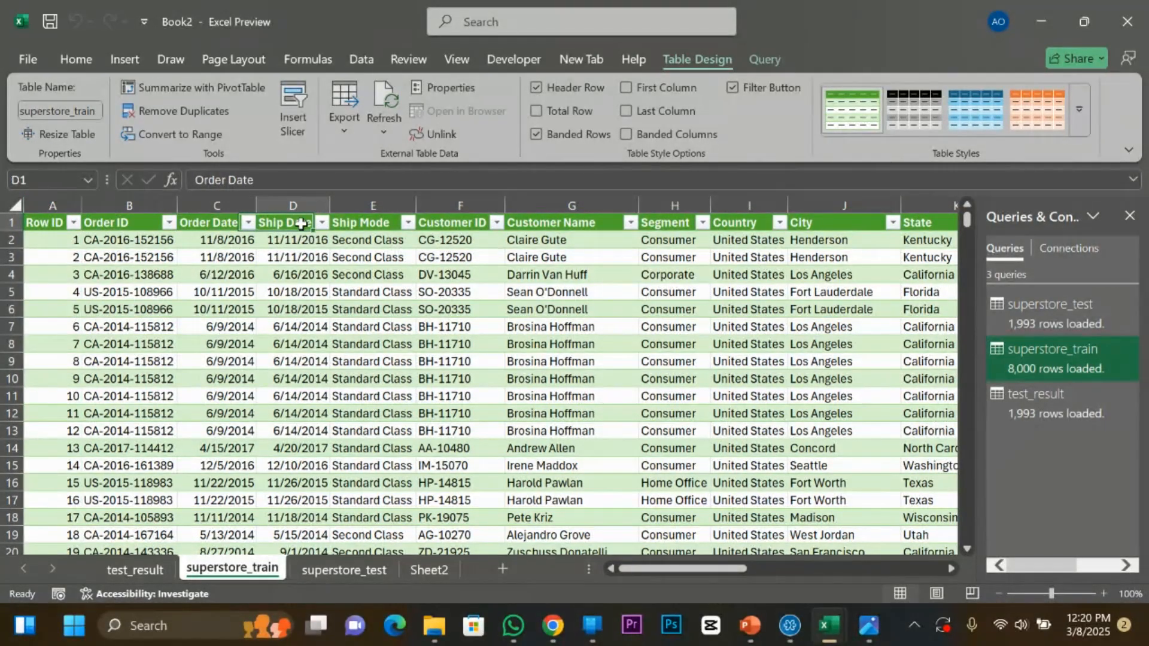
key(Right)
key(Right)
drag(687, 573, 829, 572)
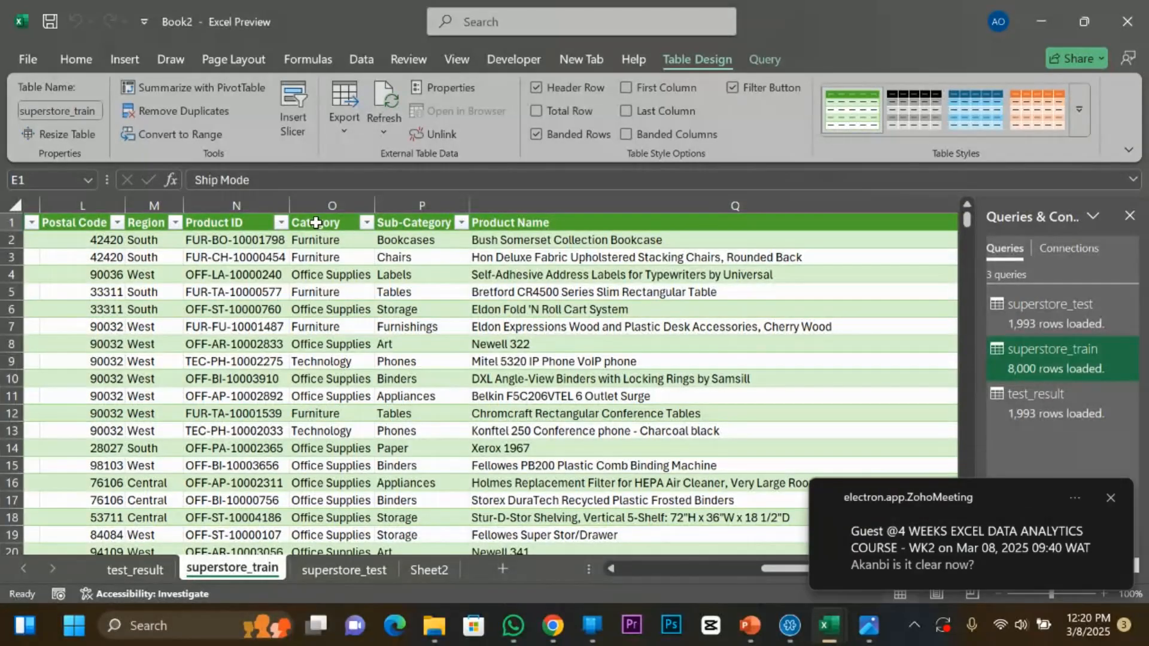
click(1110, 497)
click(344, 569)
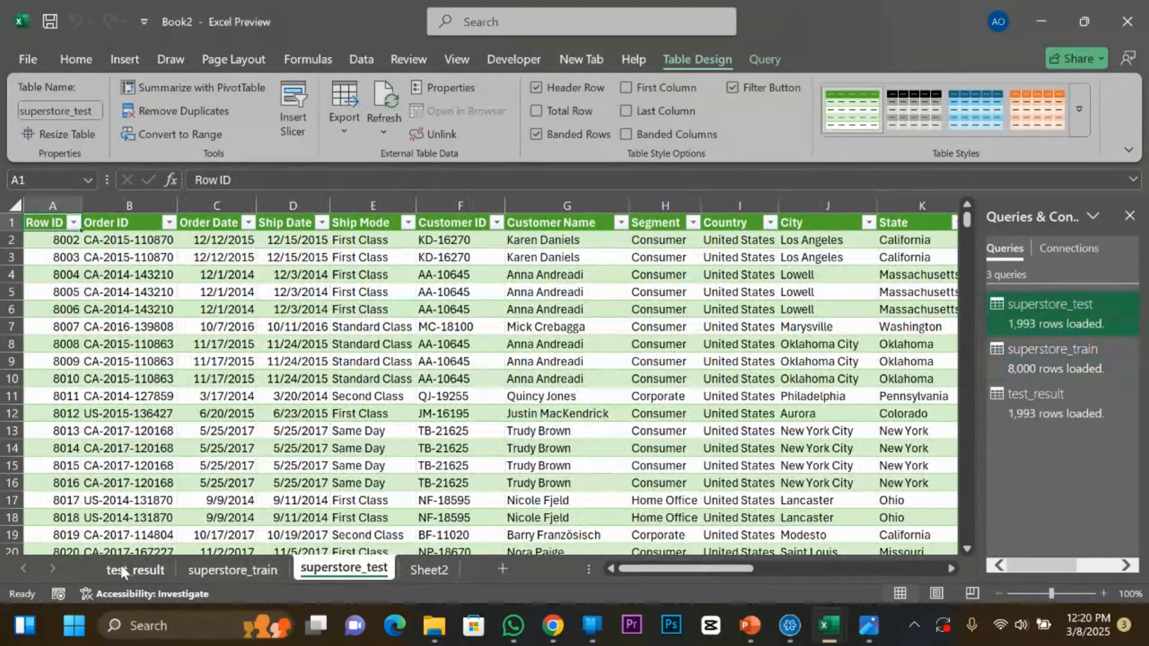
Examine the superstore_train sheet column by column, from Row ID through City.
click(199, 573)
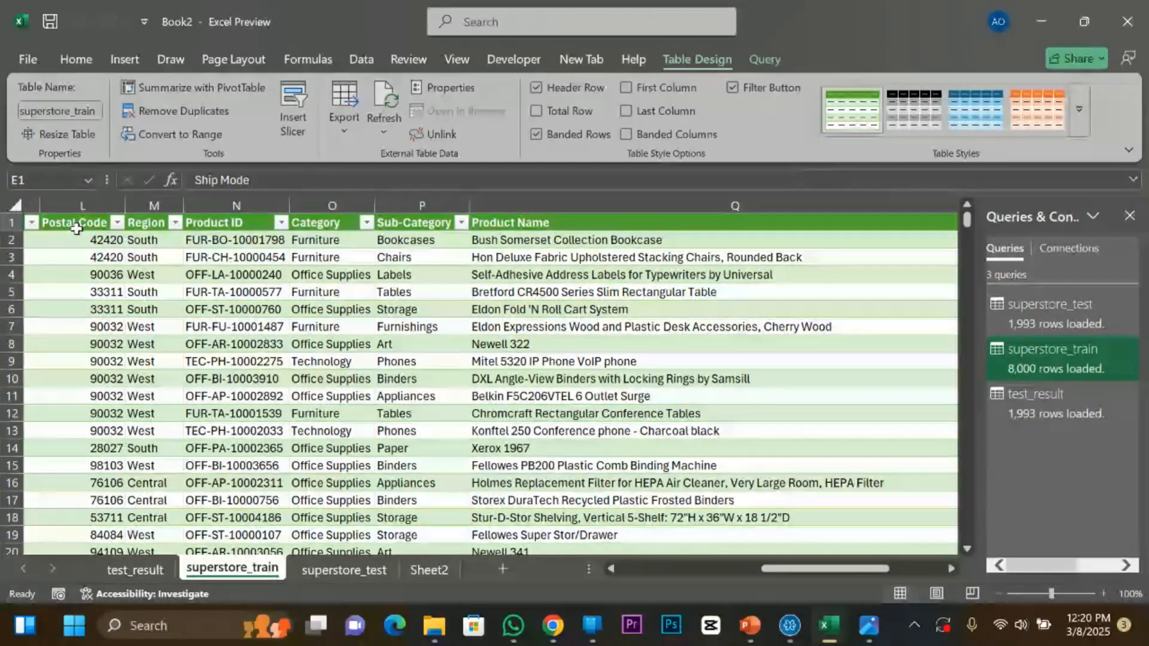
drag(802, 569, 658, 572)
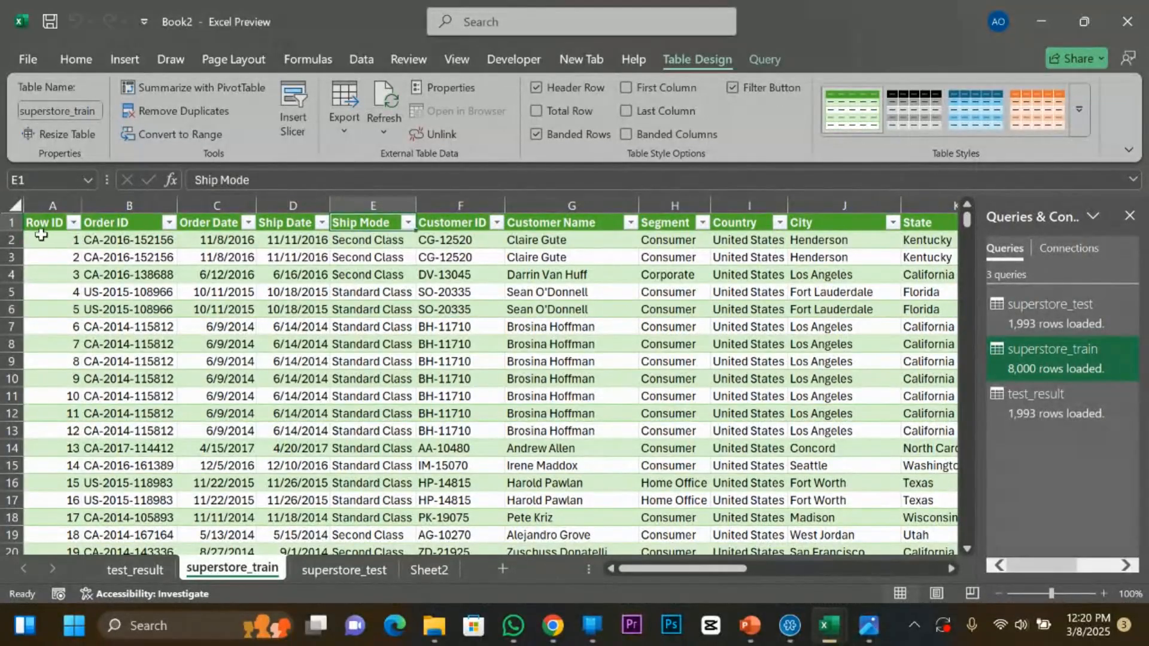
click(48, 205)
click(124, 203)
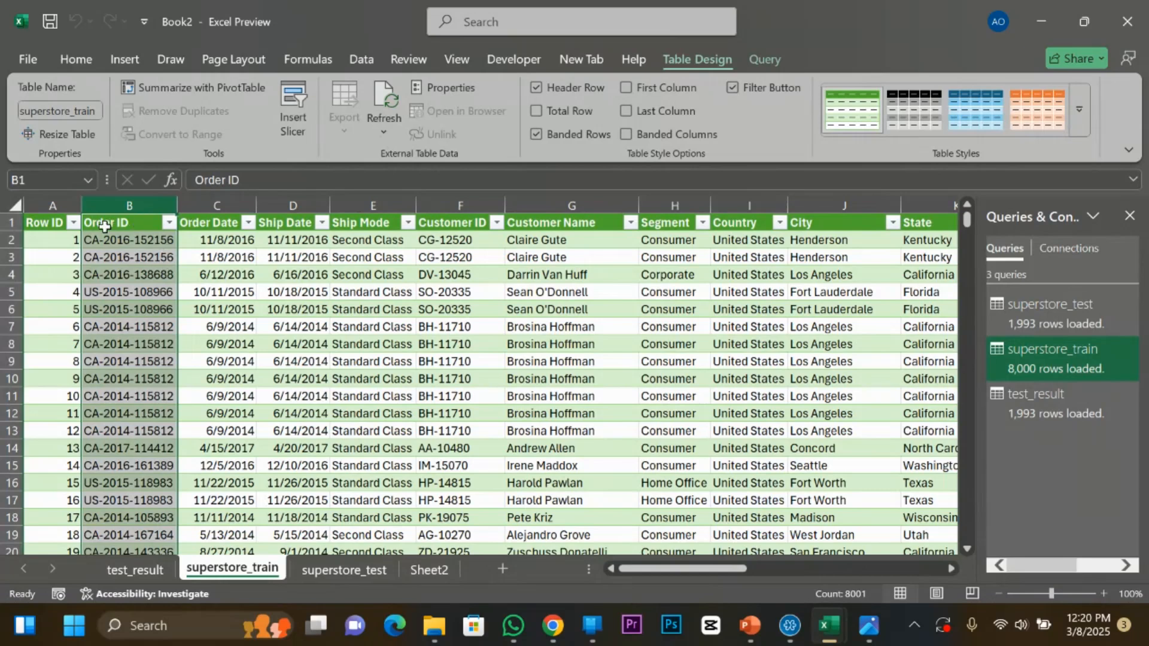
click(52, 200)
click(123, 201)
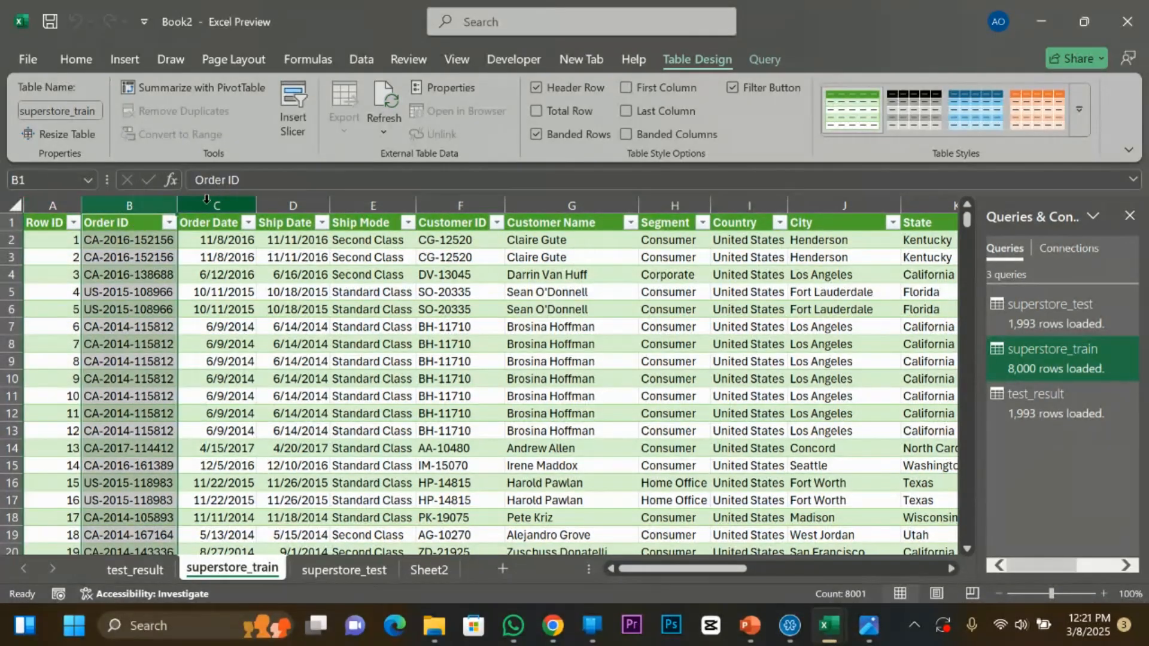
click(206, 200)
click(290, 200)
click(371, 201)
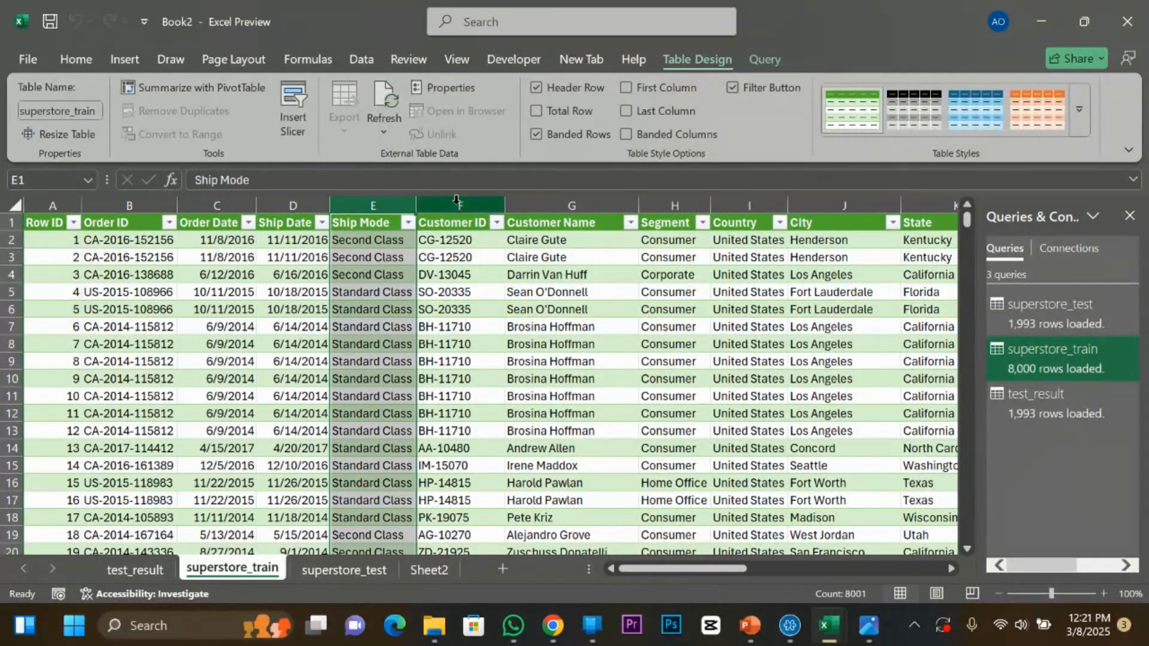
click(456, 200)
click(571, 201)
click(675, 201)
click(747, 201)
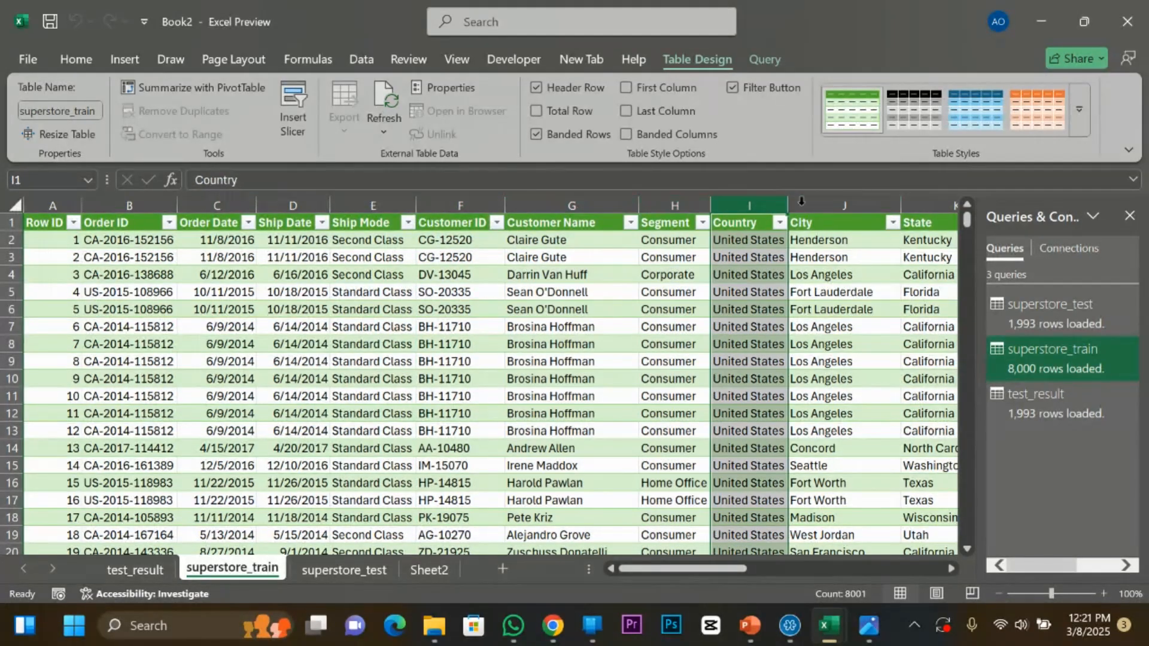
click(801, 201)
Go through the State, Postal Code, Region, Product ID and Category columns of the superstore_train sheet.
click(947, 567)
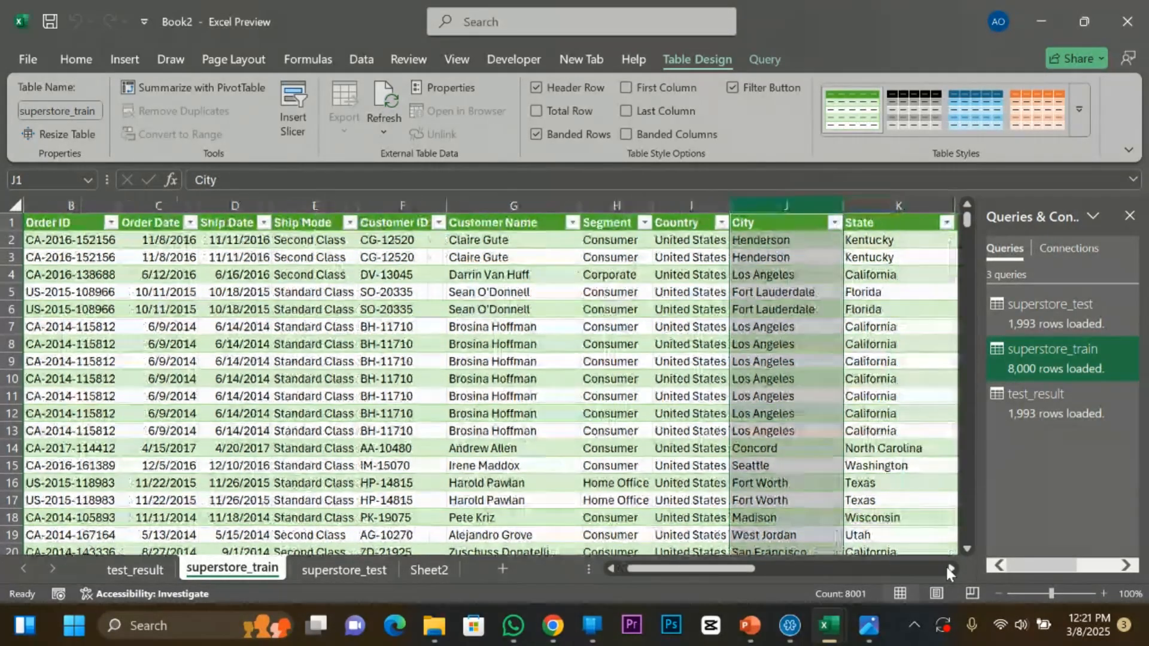
click(948, 567)
click(947, 568)
click(947, 568)
click(948, 567)
click(948, 567)
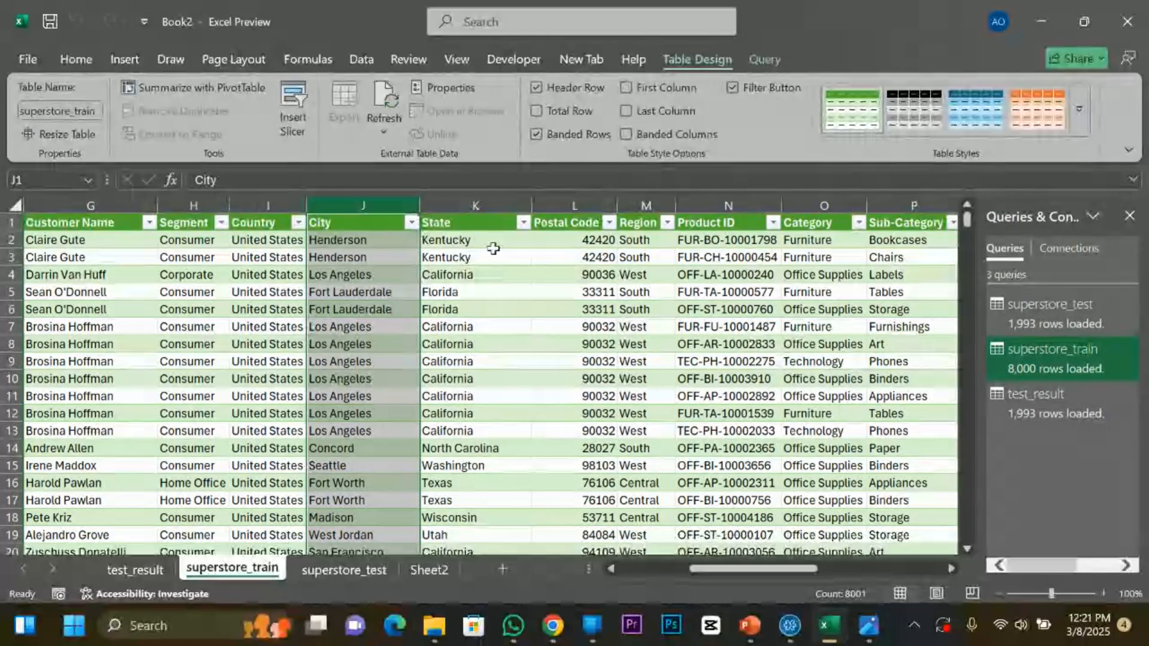
click(482, 201)
click(574, 200)
click(646, 200)
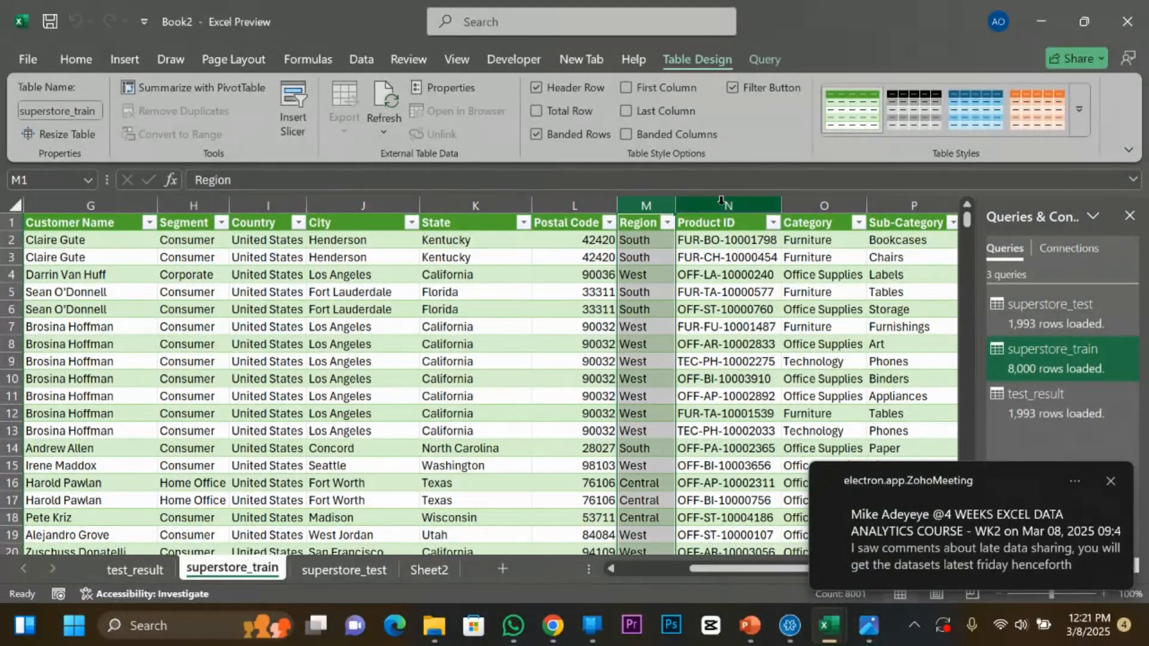
click(722, 202)
click(824, 202)
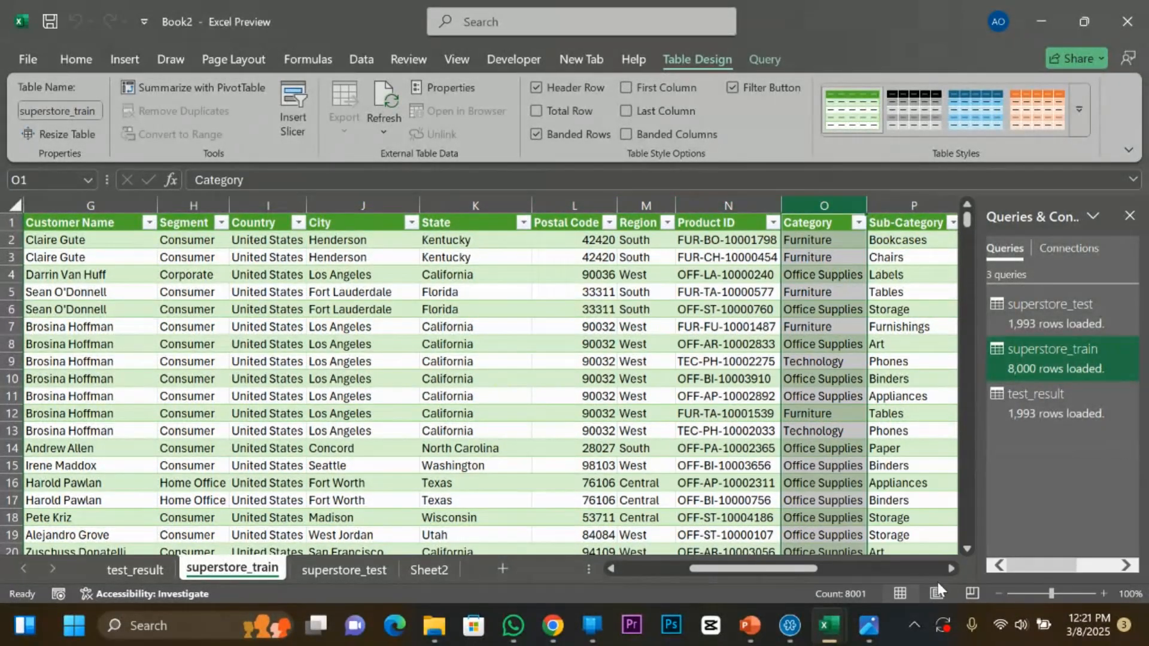
Review the remaining superstore_train columns, from Sub-Category and Product Name through Sales, Quantity, Discount and Profit.
click(952, 568)
click(952, 569)
click(952, 568)
click(953, 569)
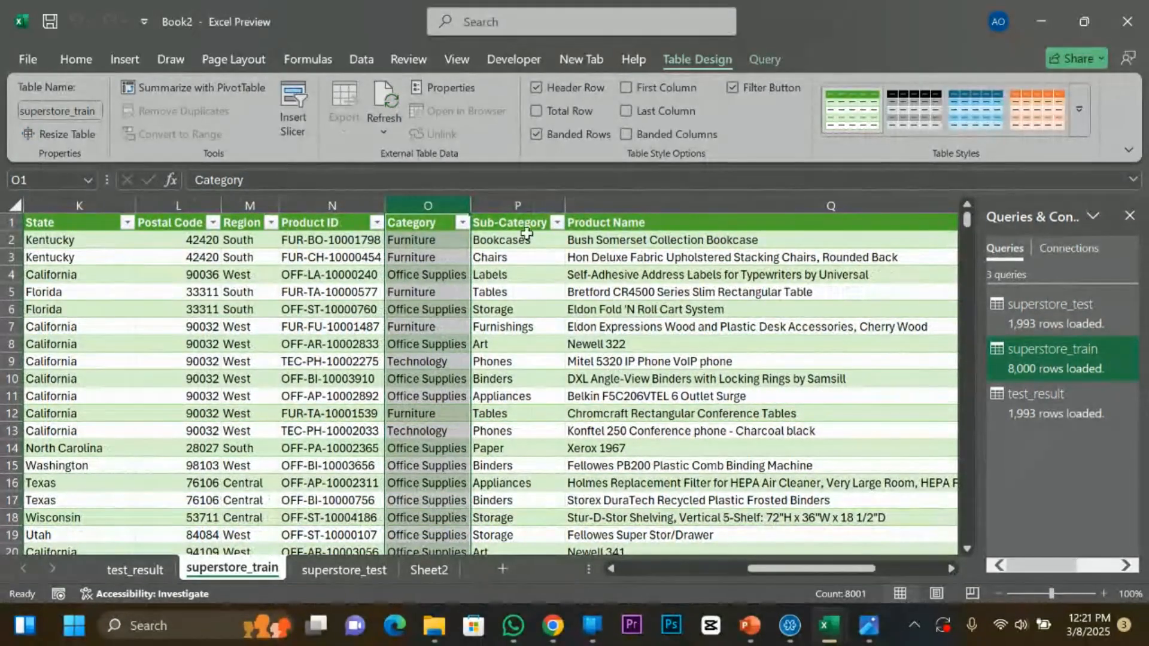
click(521, 204)
click(597, 202)
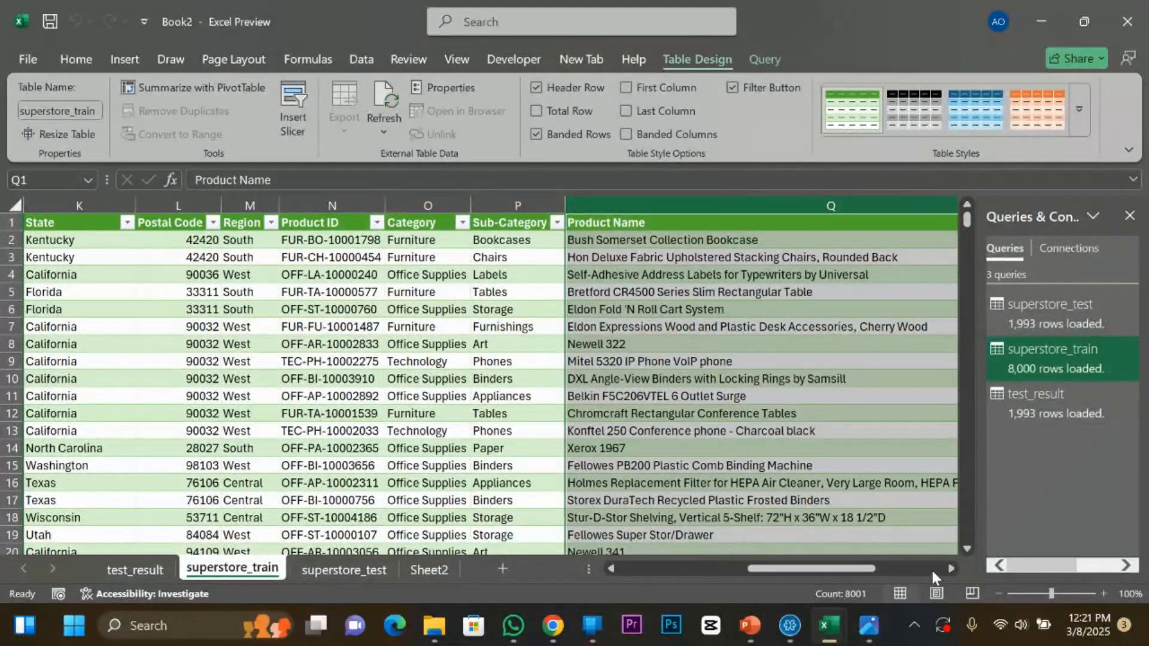
click(953, 568)
click(952, 568)
click(953, 568)
click(953, 568)
click(953, 568)
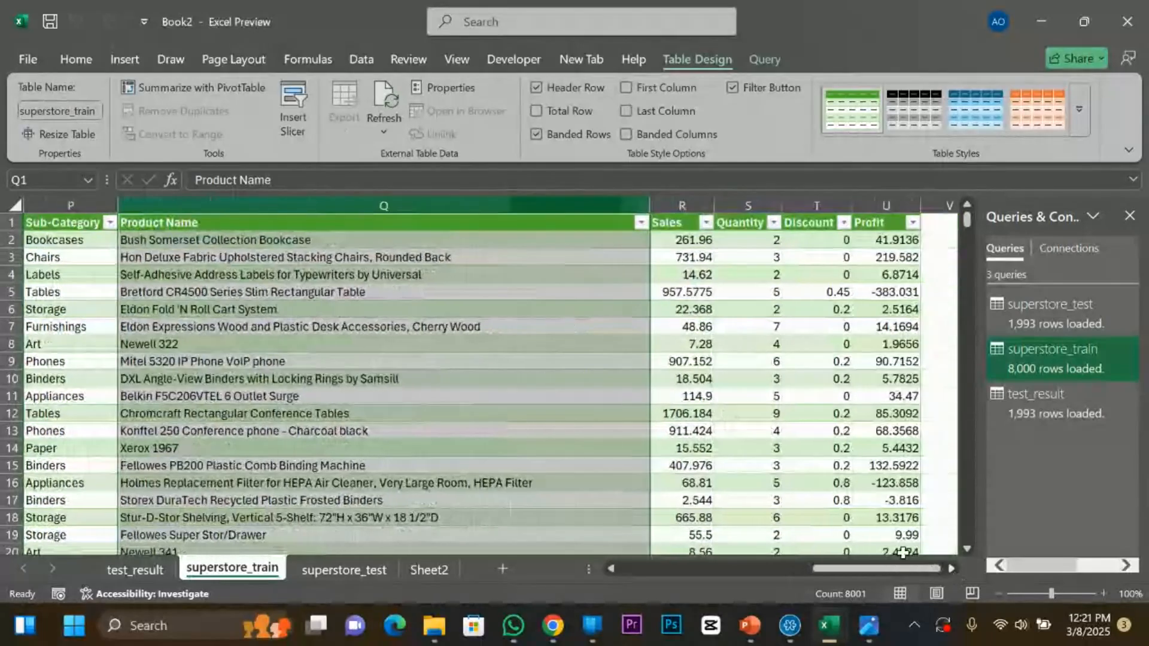
click(682, 203)
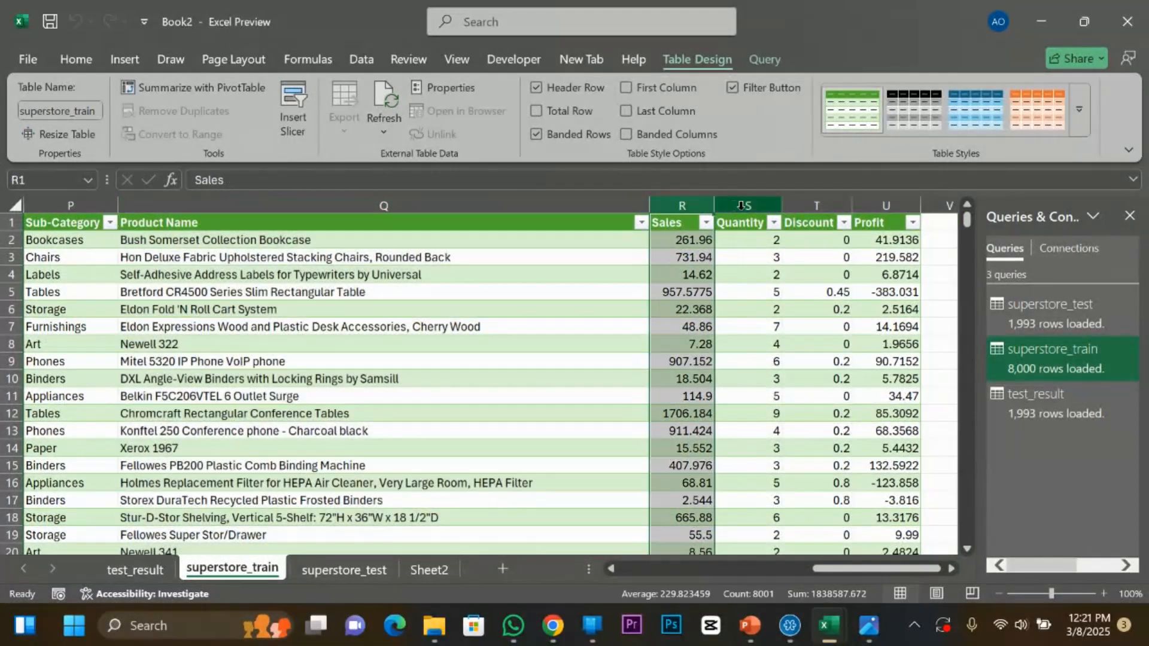
click(753, 206)
click(813, 205)
click(871, 205)
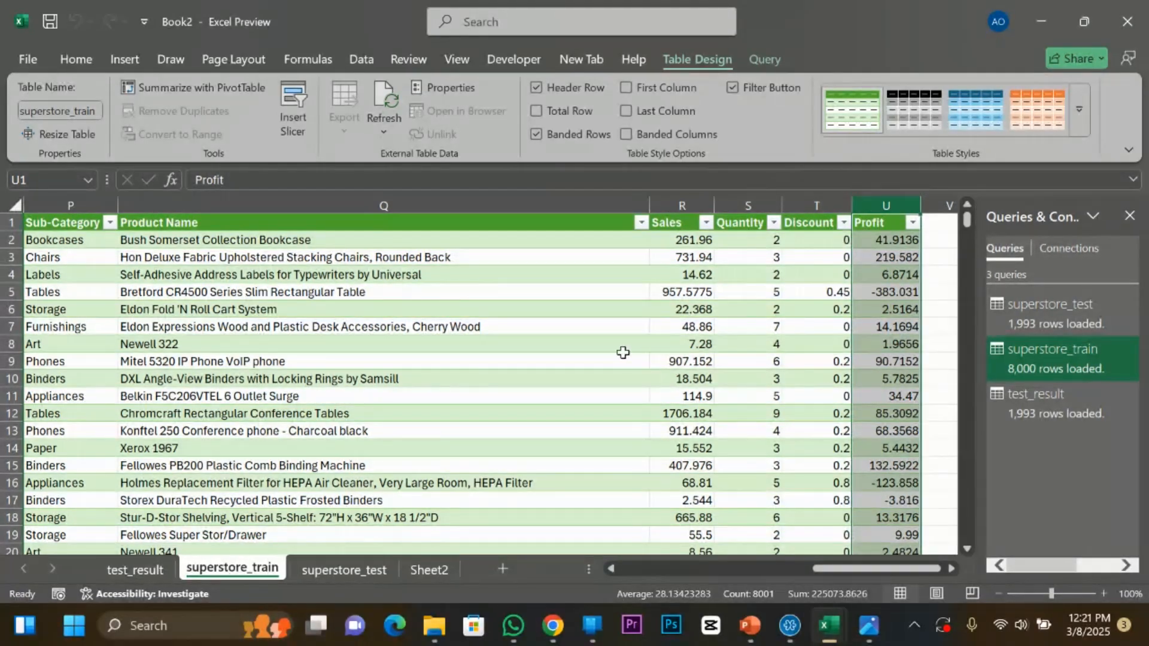
Examine the superstore_test sheet column by column, from Row ID through State.
click(349, 570)
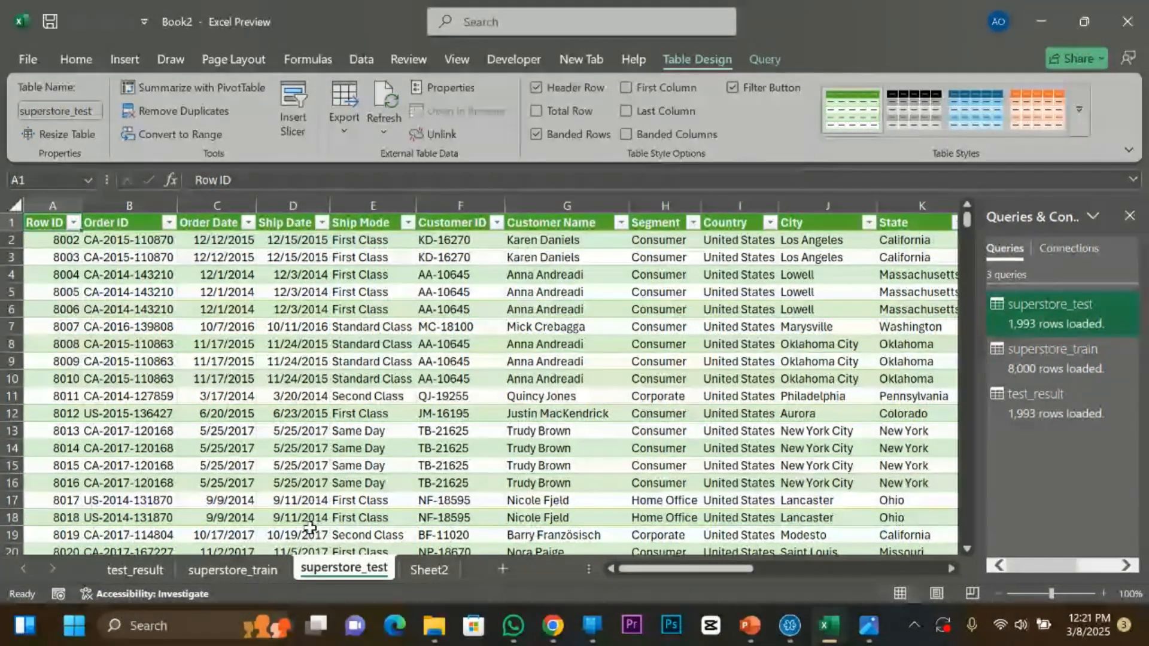
click(41, 220)
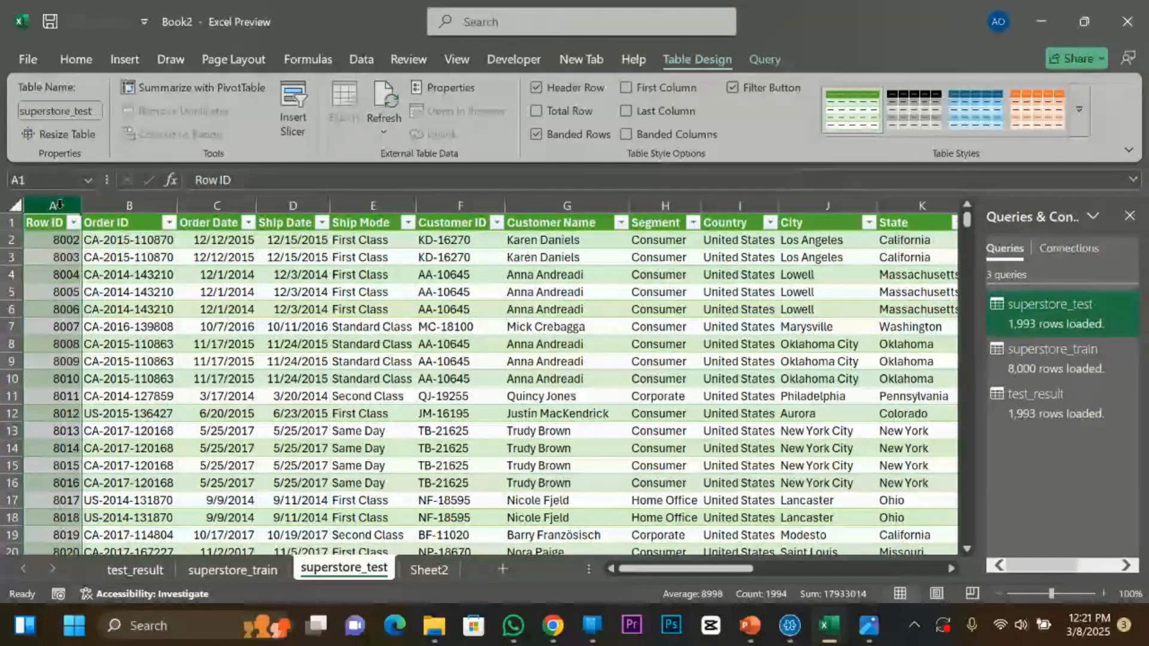
click(206, 198)
click(294, 198)
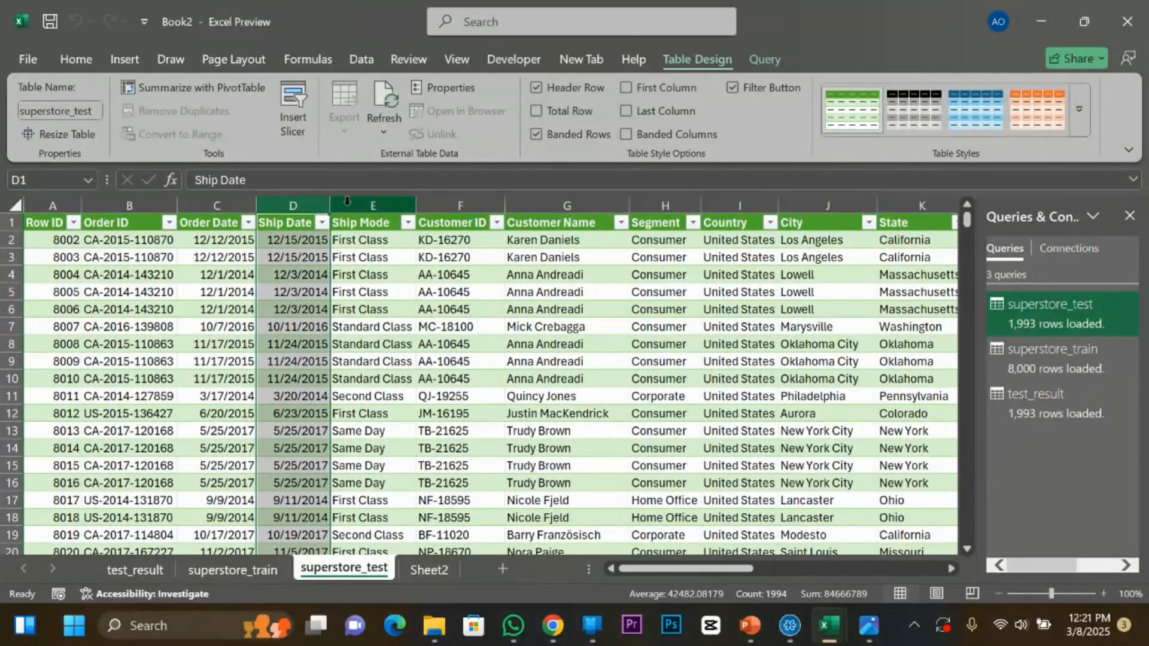
click(372, 198)
click(464, 198)
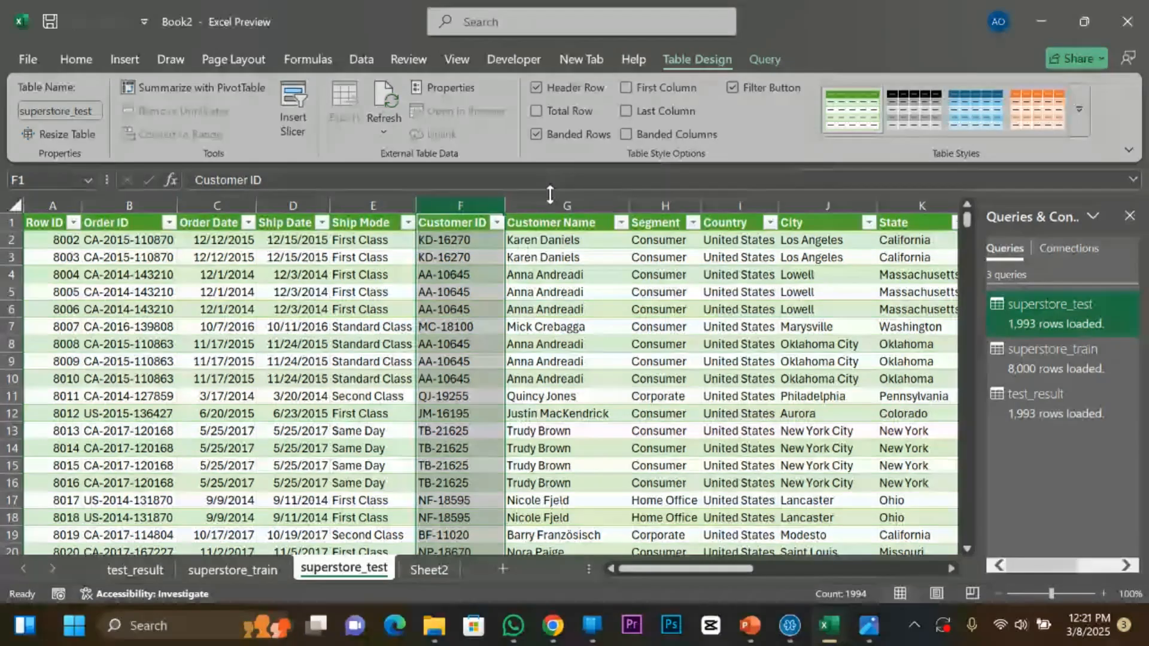
click(567, 200)
click(668, 206)
click(740, 205)
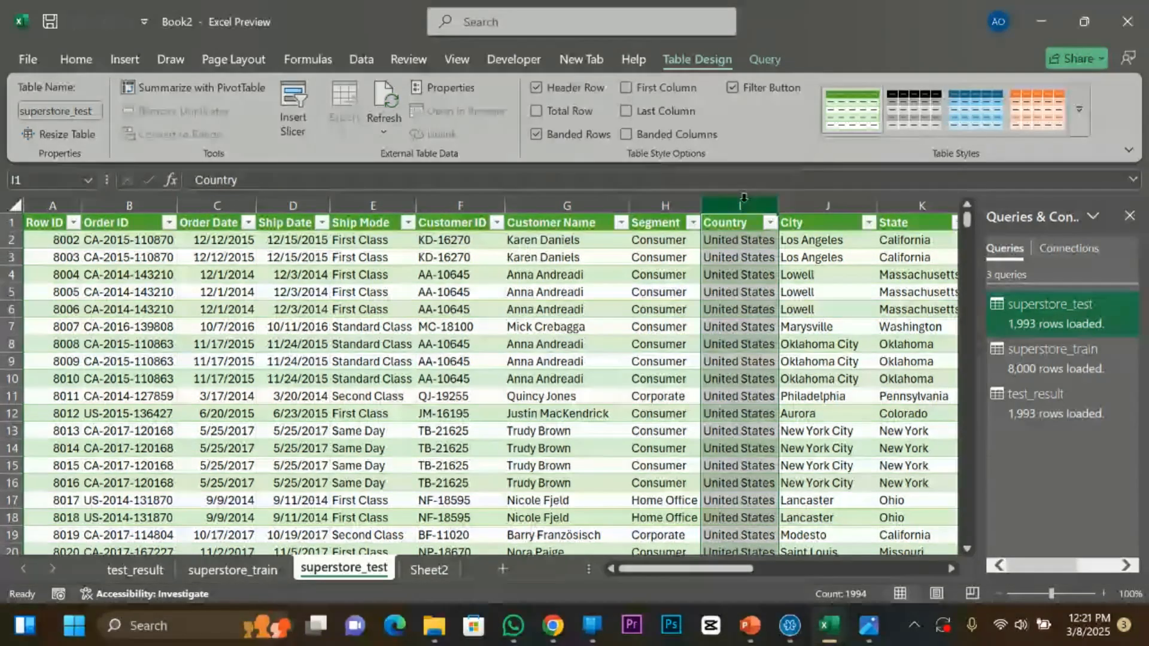
click(828, 205)
click(924, 205)
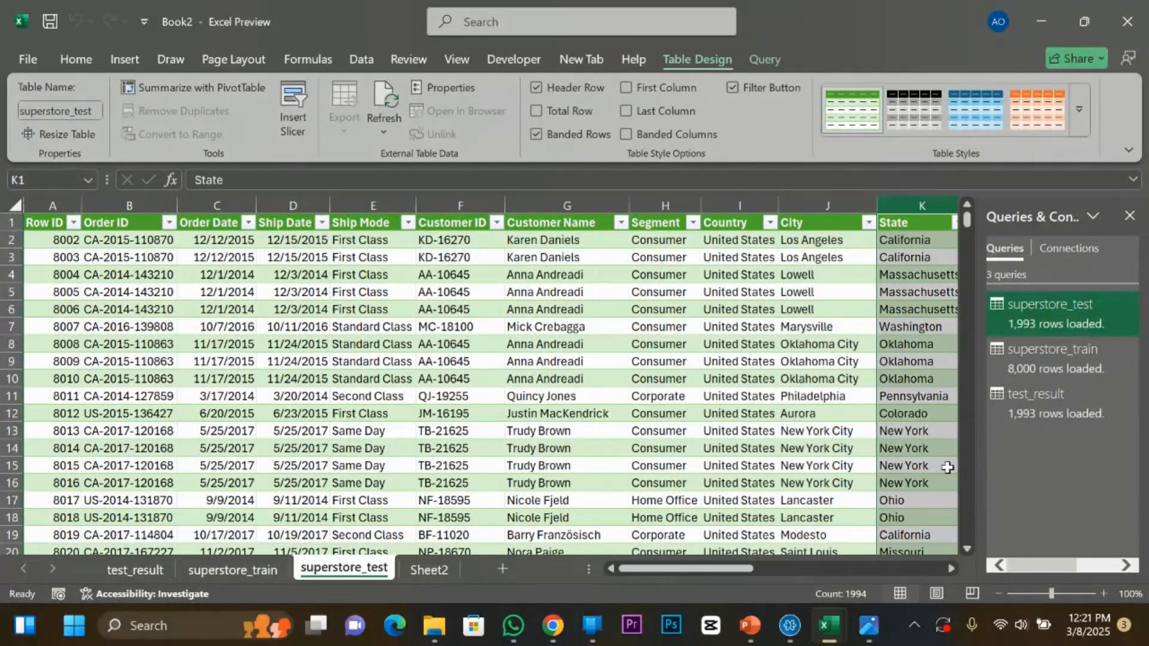
Review the remaining superstore_test columns, from Postal Code through Discount.
click(952, 567)
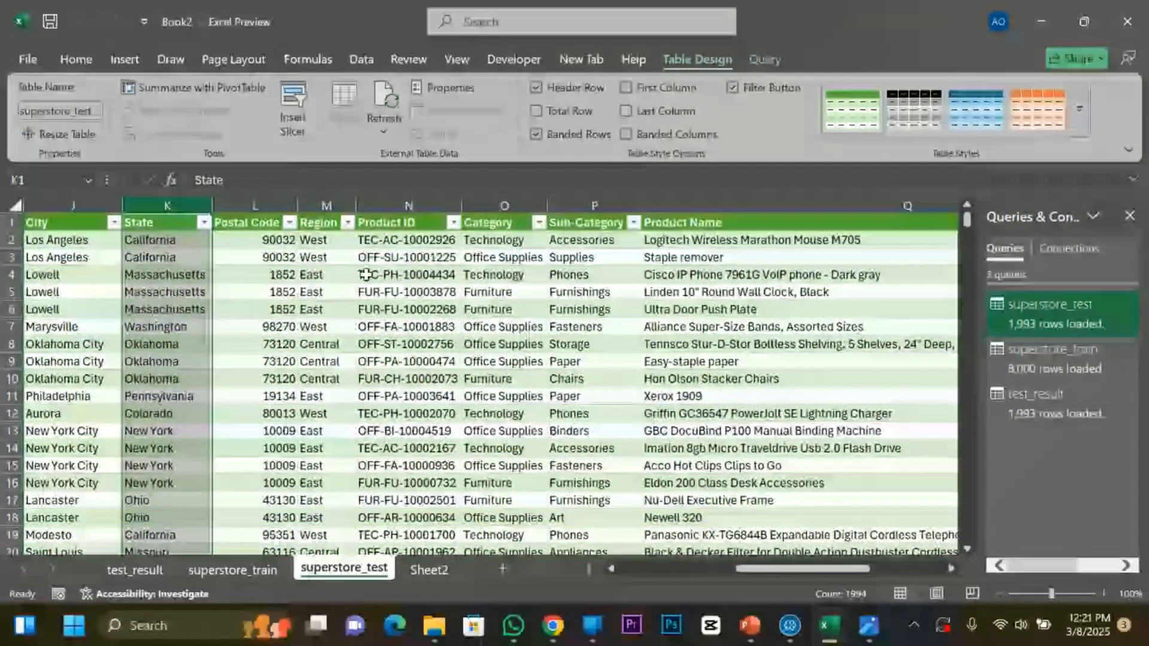
click(259, 198)
click(338, 198)
click(409, 198)
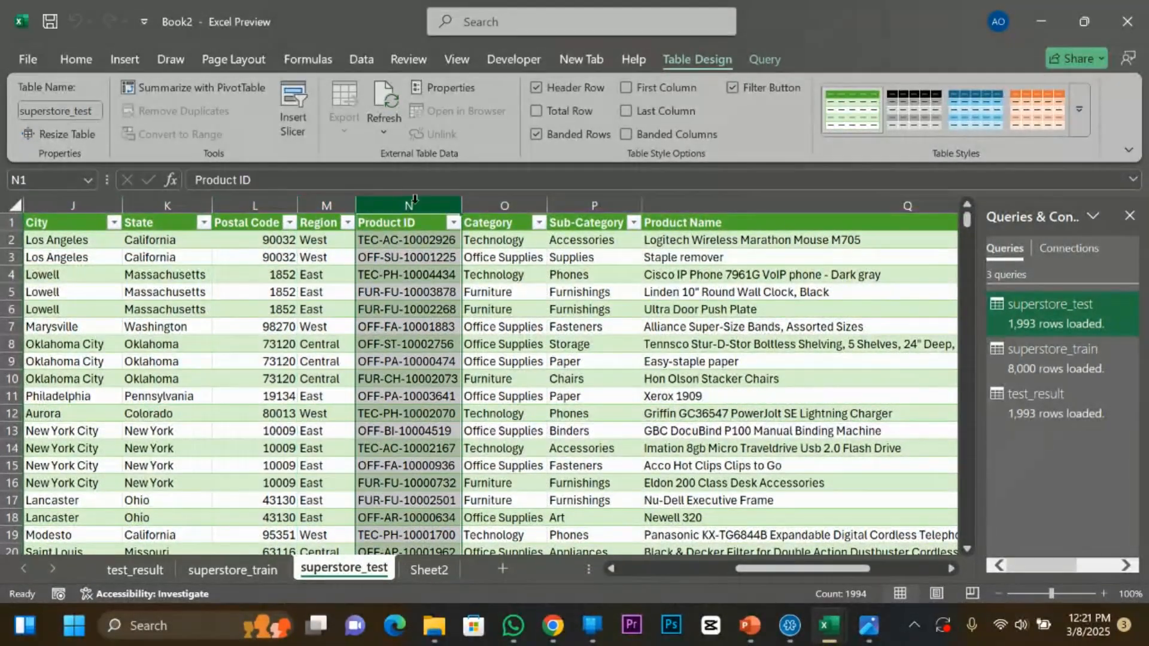
click(504, 198)
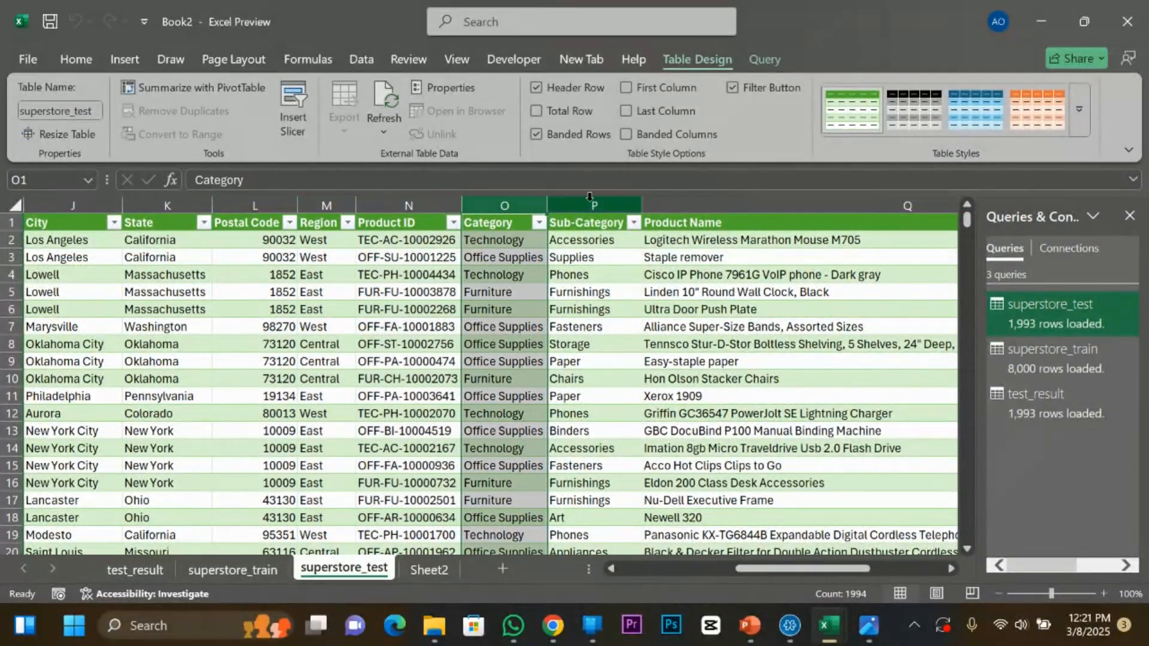
click(694, 202)
drag(819, 572, 891, 573)
click(730, 205)
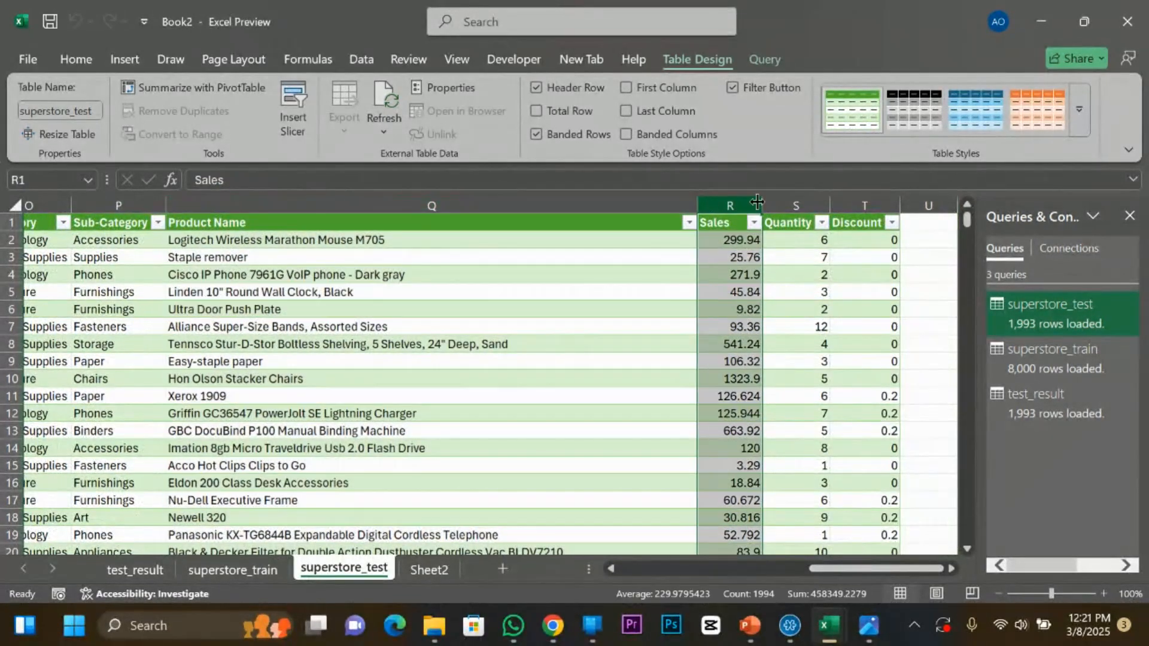
click(790, 205)
click(850, 205)
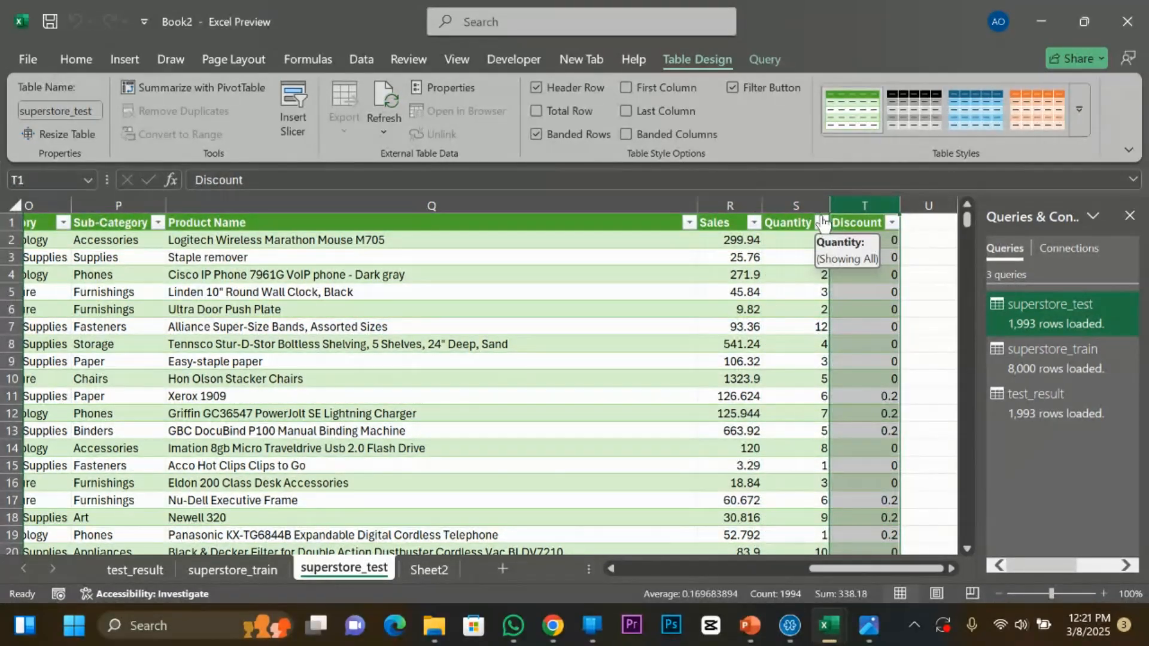
Inspect the Row ID and Profit columns on the test_result sheet.
click(134, 569)
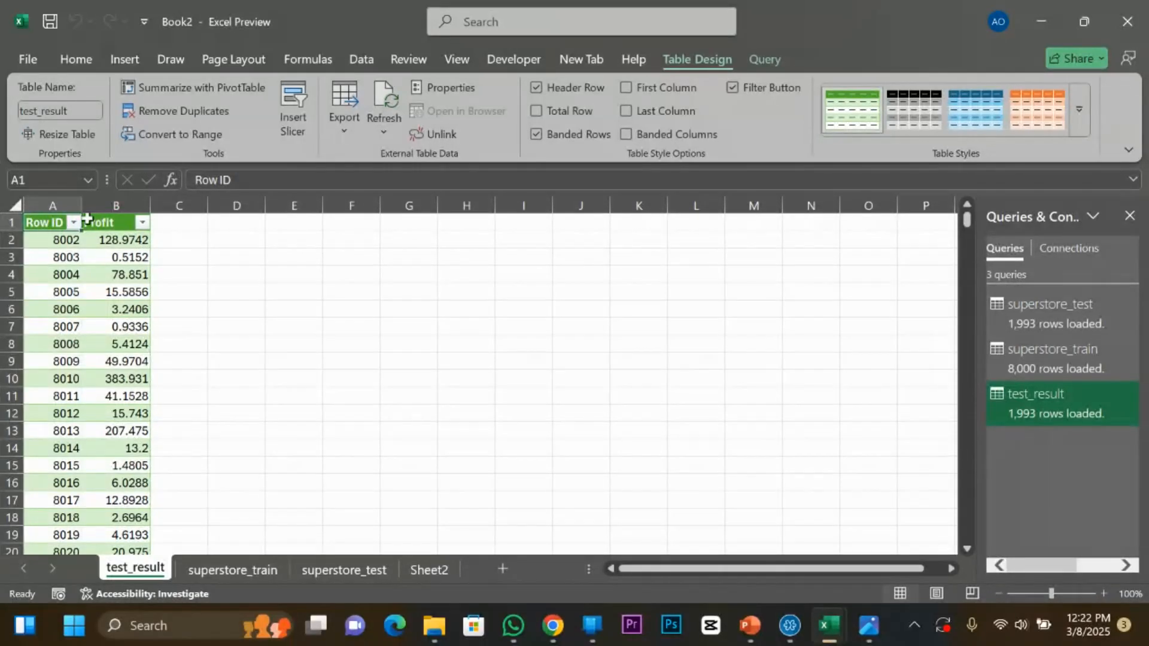
click(100, 202)
click(67, 203)
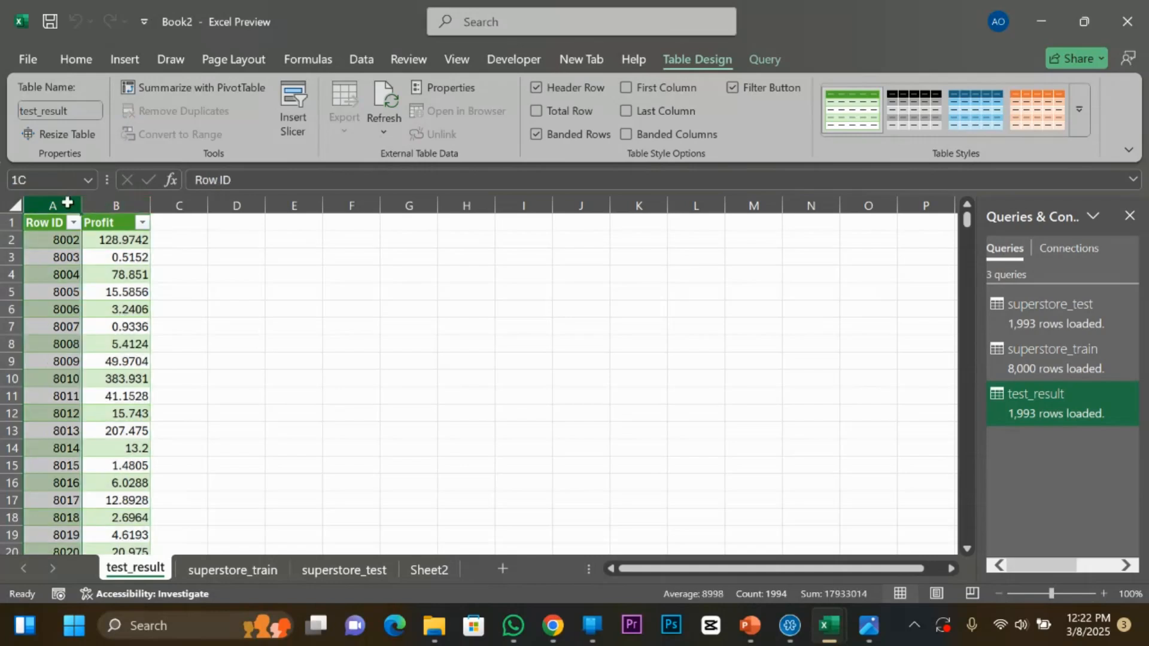
click(114, 205)
Check the superstore_train rows from first to last, dismissing the meeting notification, and return to the test_result sheet.
click(217, 566)
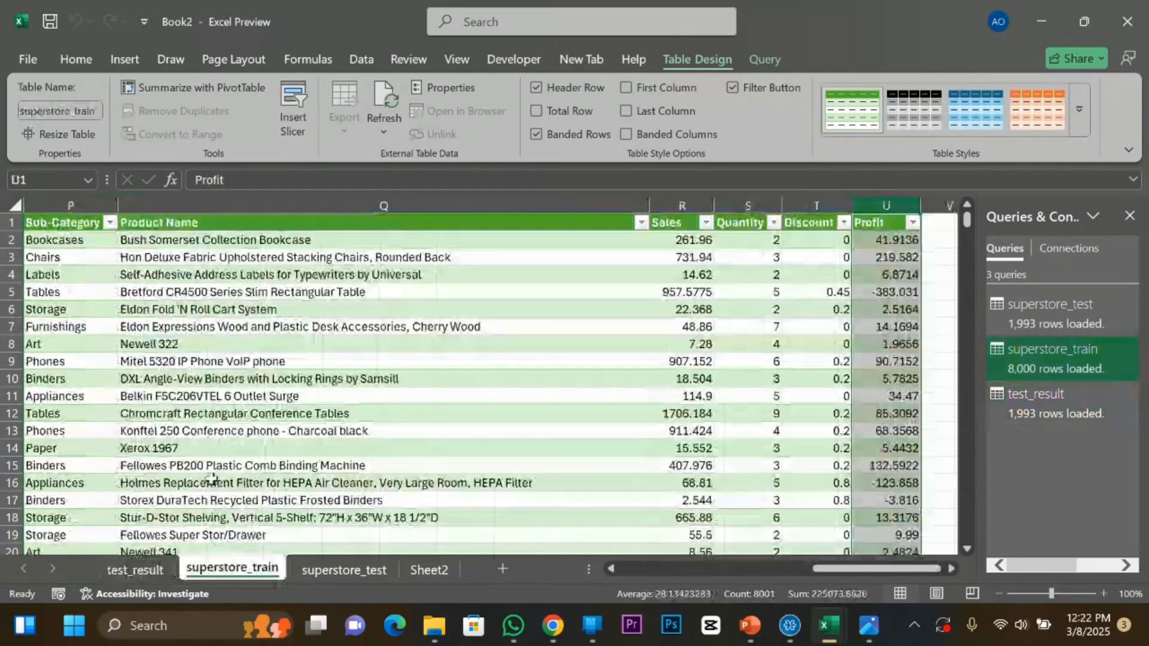
drag(821, 572, 631, 573)
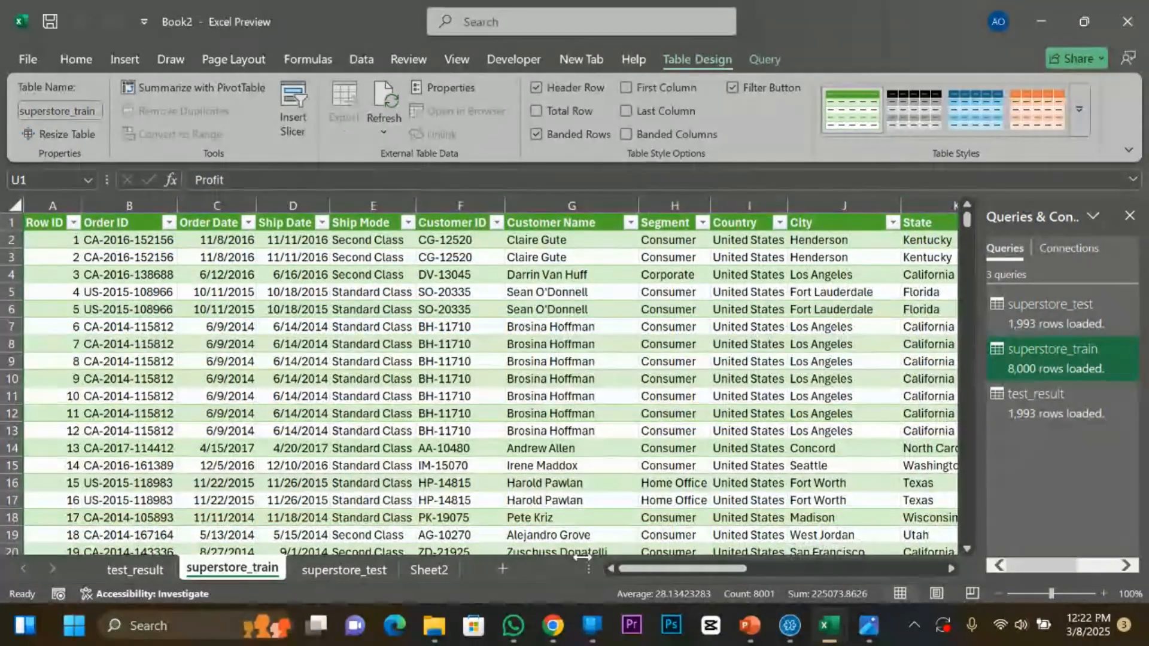
click(325, 566)
click(271, 565)
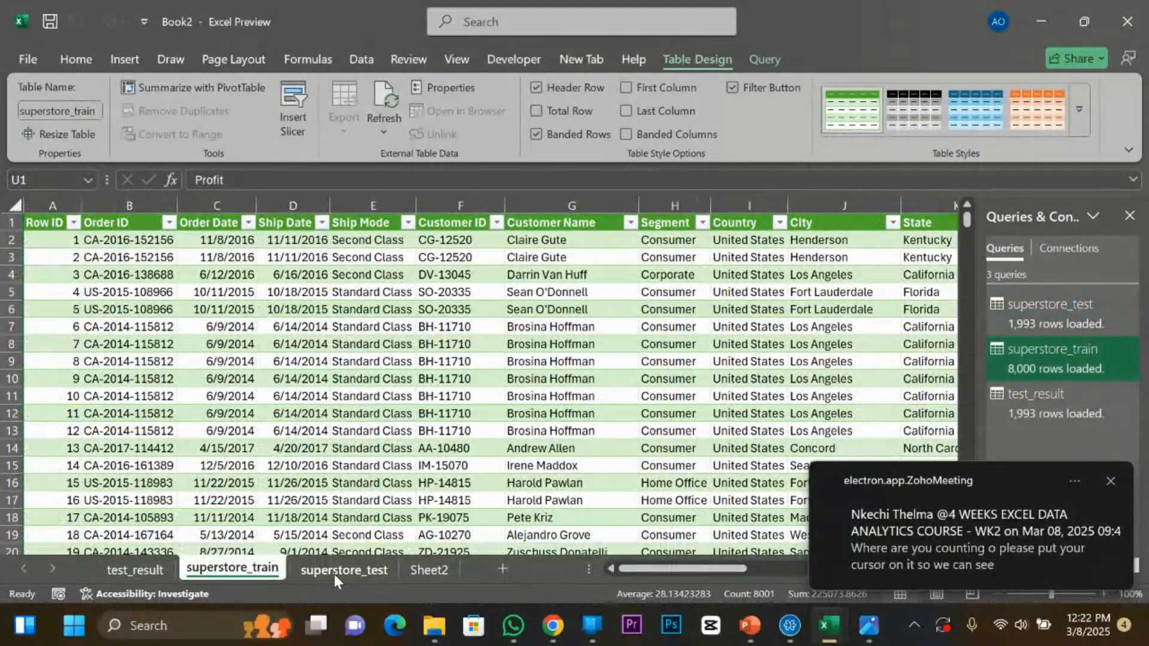
click(1110, 481)
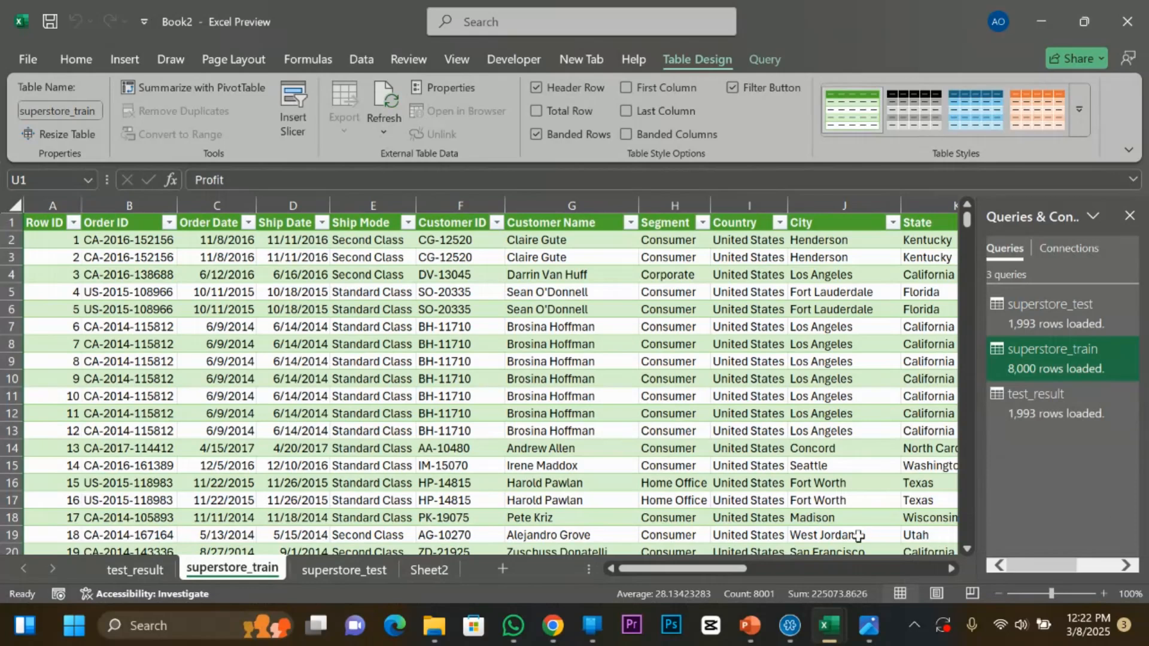
drag(965, 223, 968, 544)
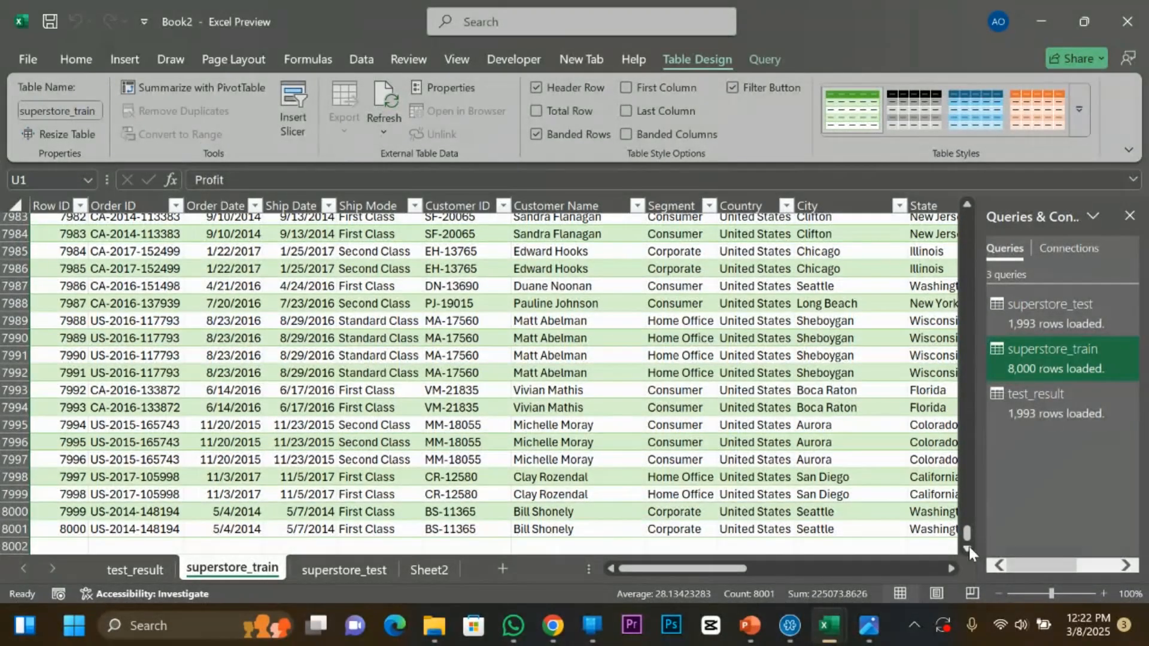
drag(967, 532, 967, 218)
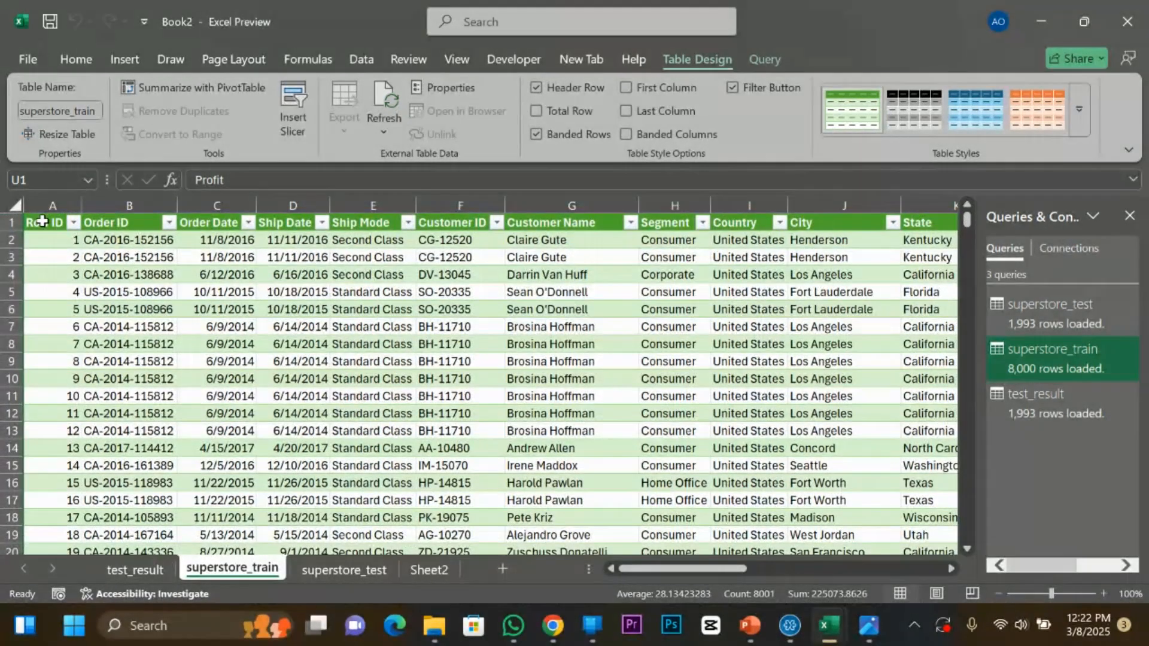
click(135, 569)
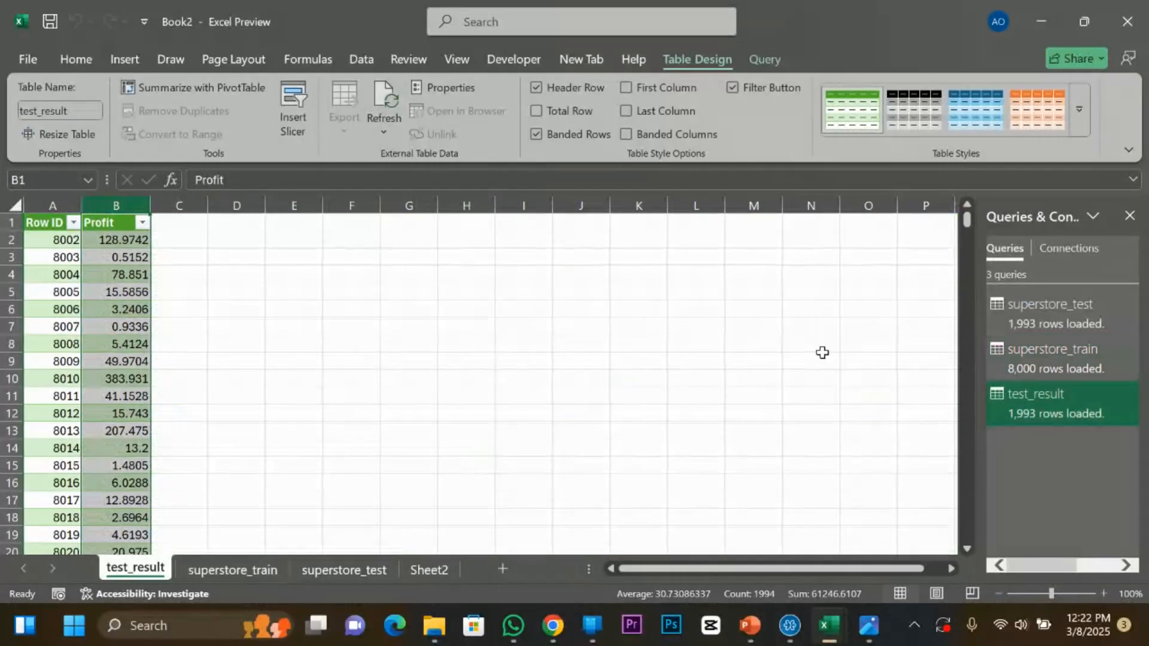
Check the last rows of the test_result and superstore_test sheets, comparing their final Row IDs.
drag(967, 218, 981, 536)
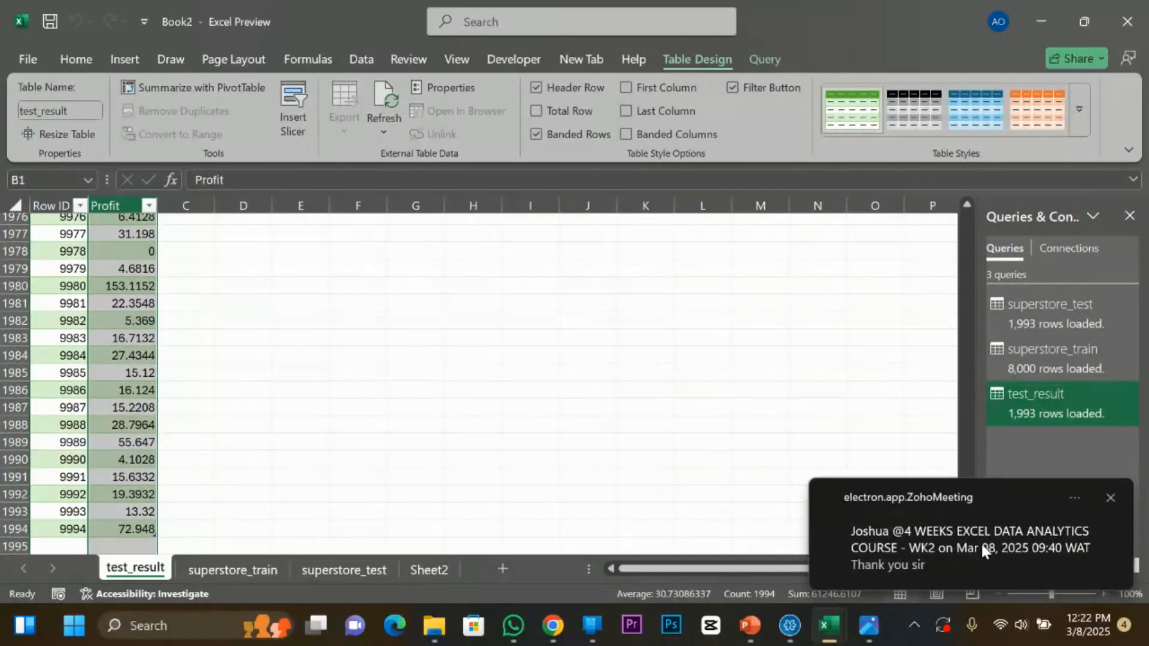
click(981, 542)
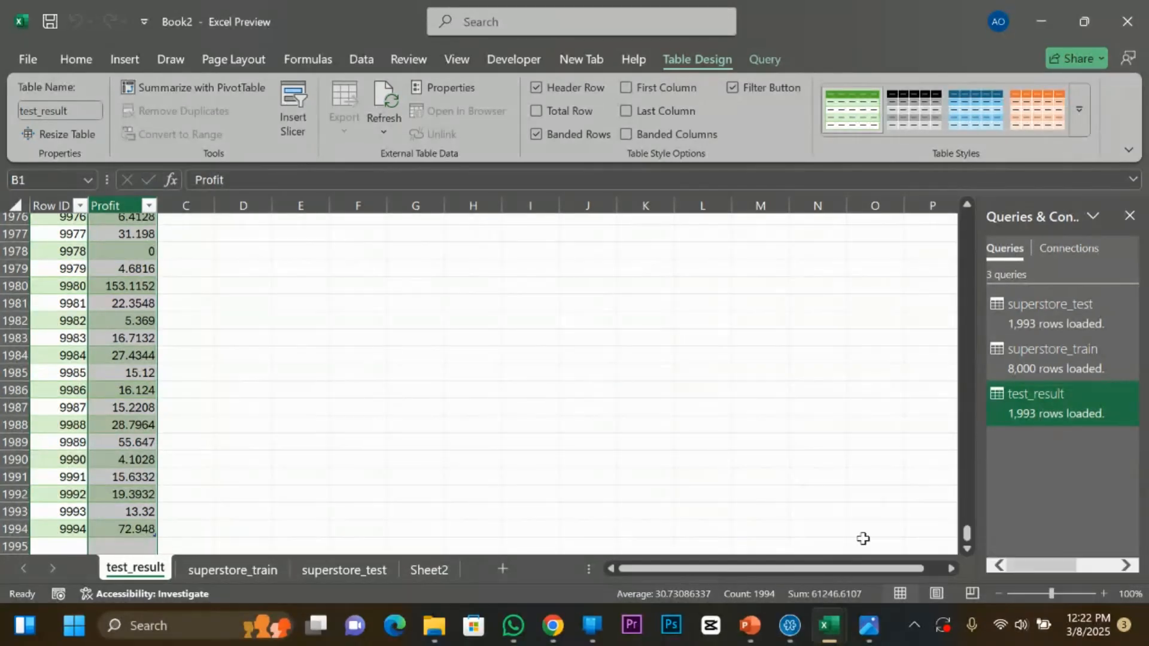
click(341, 568)
drag(967, 222, 966, 541)
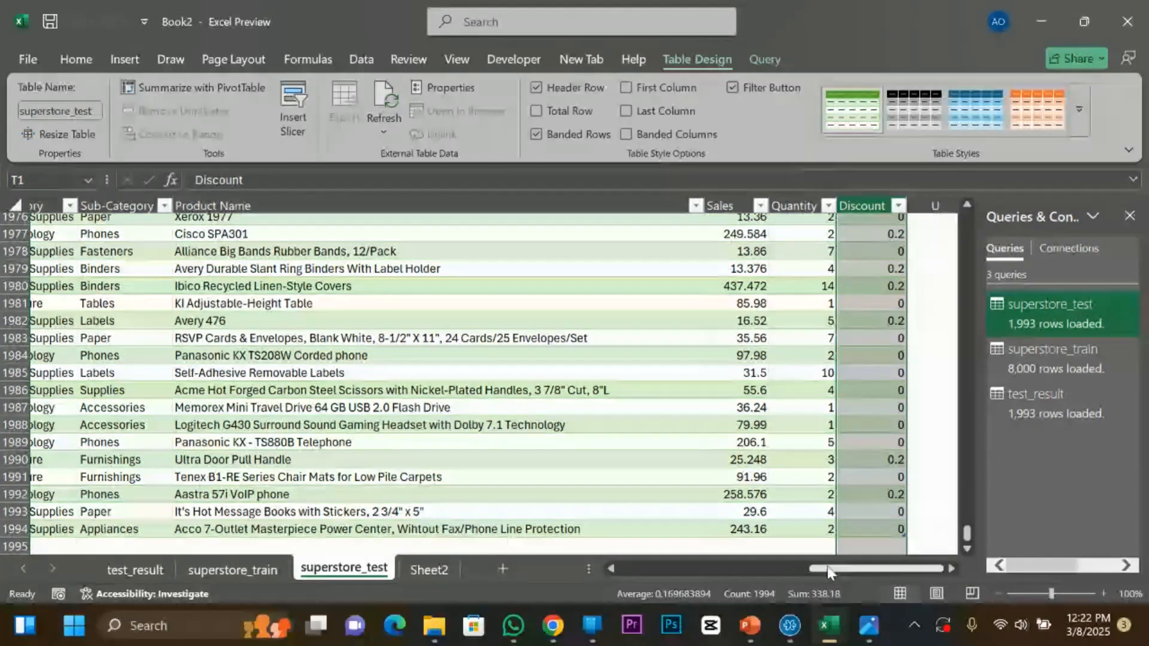
drag(851, 566, 630, 569)
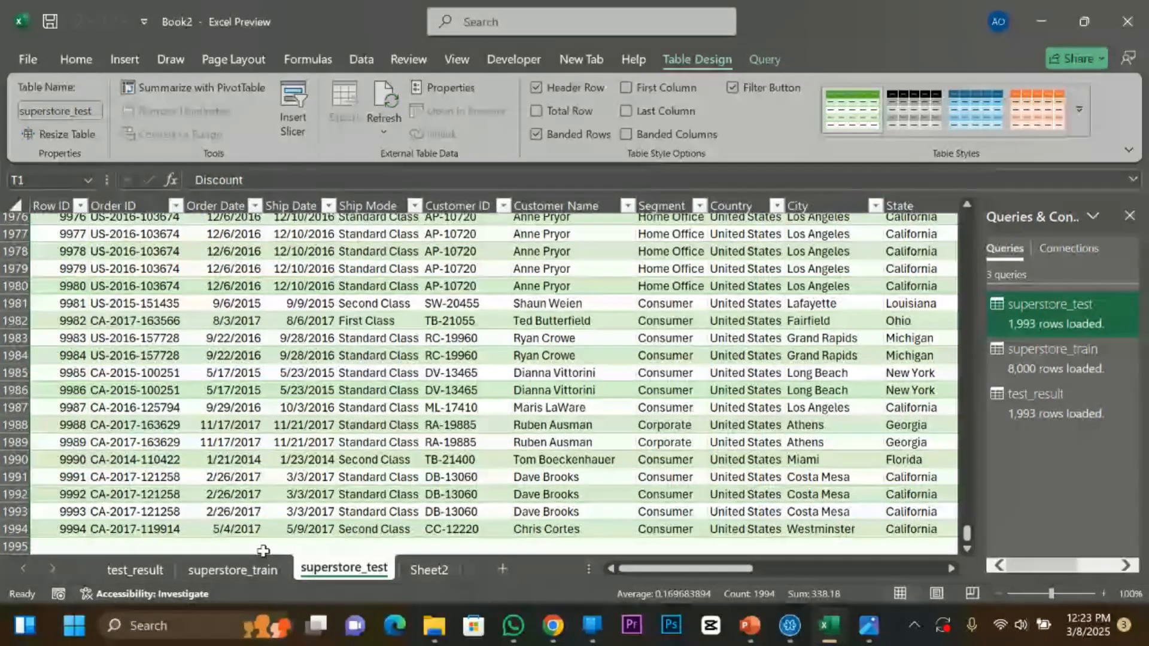
click(263, 569)
click(300, 569)
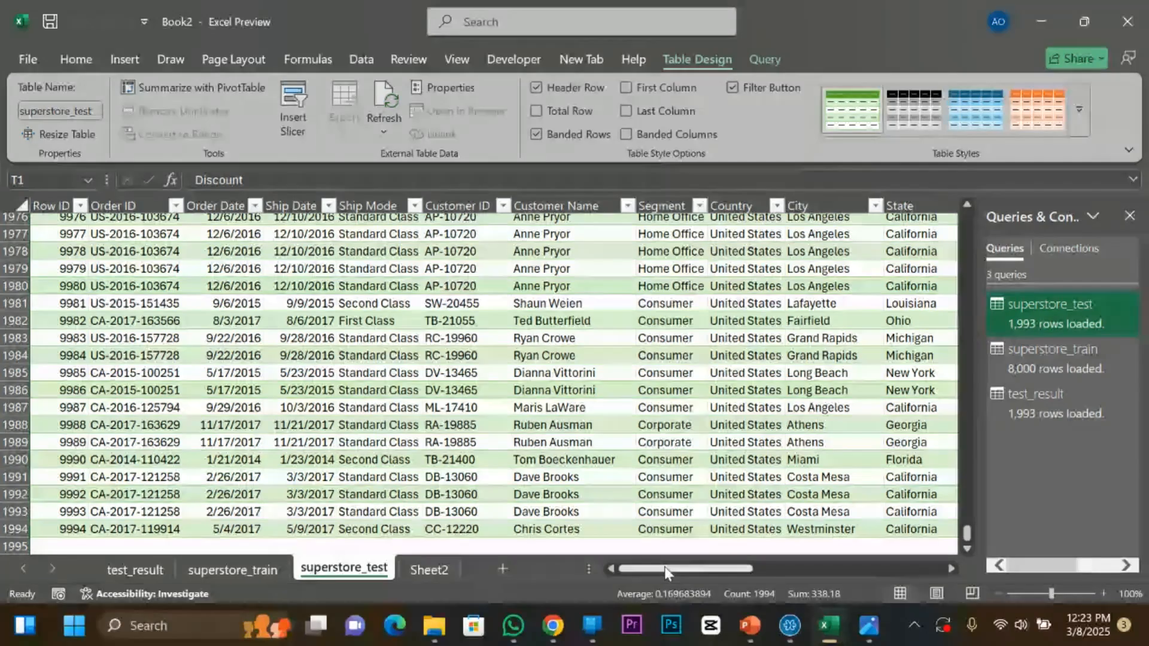
Examine the Discount, Quantity and Sales columns of superstore_test, compare the sheet with superstore_train, and dismiss the meeting notification.
drag(728, 568, 919, 564)
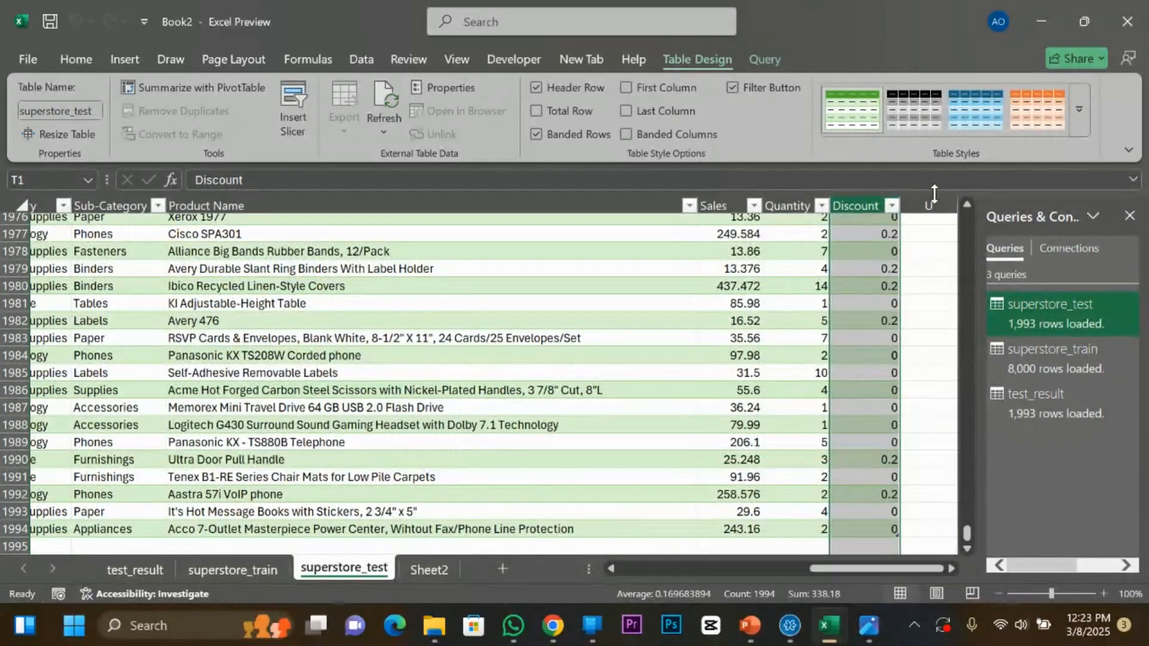
click(840, 204)
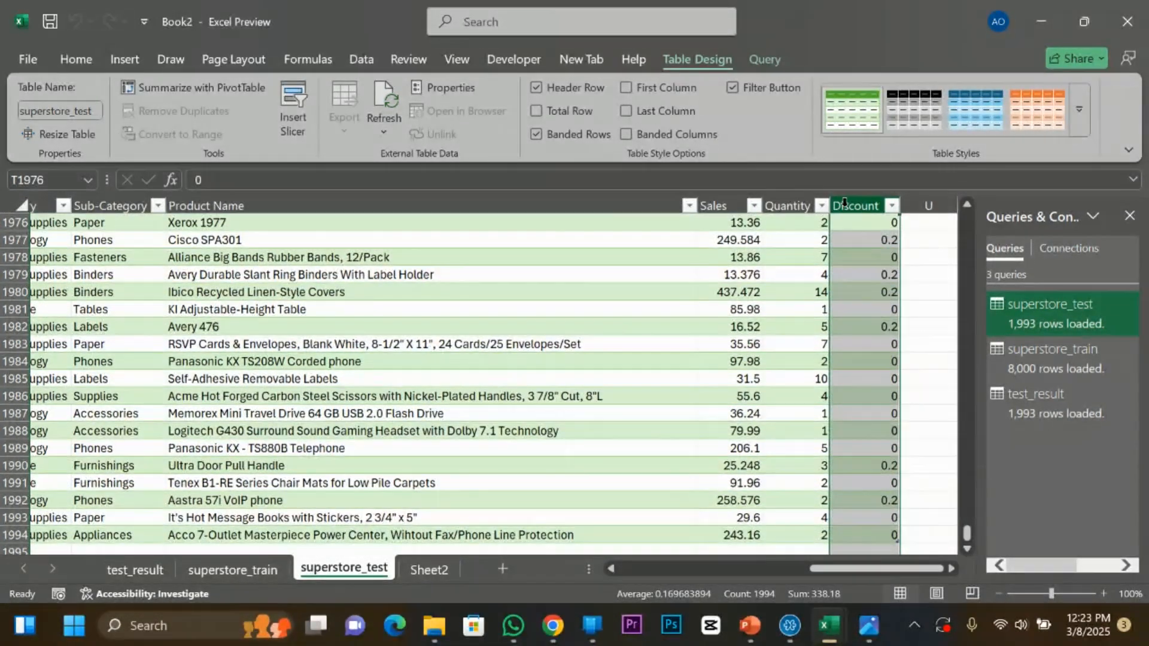
click(789, 195)
click(724, 194)
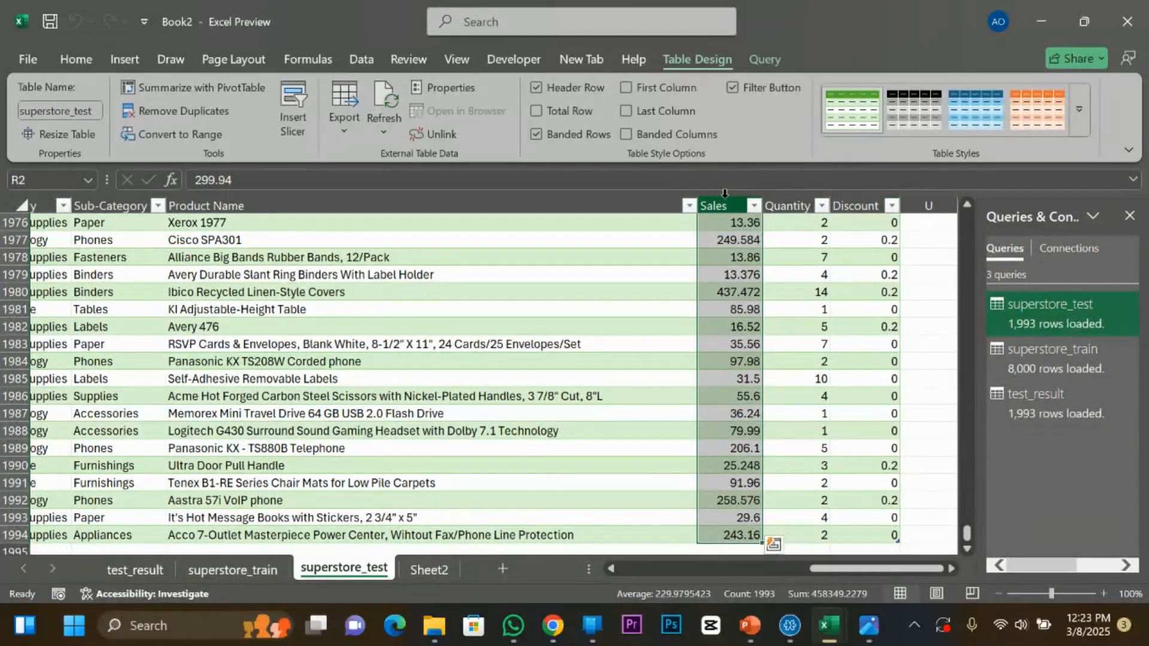
click(229, 565)
click(309, 572)
click(242, 570)
click(326, 572)
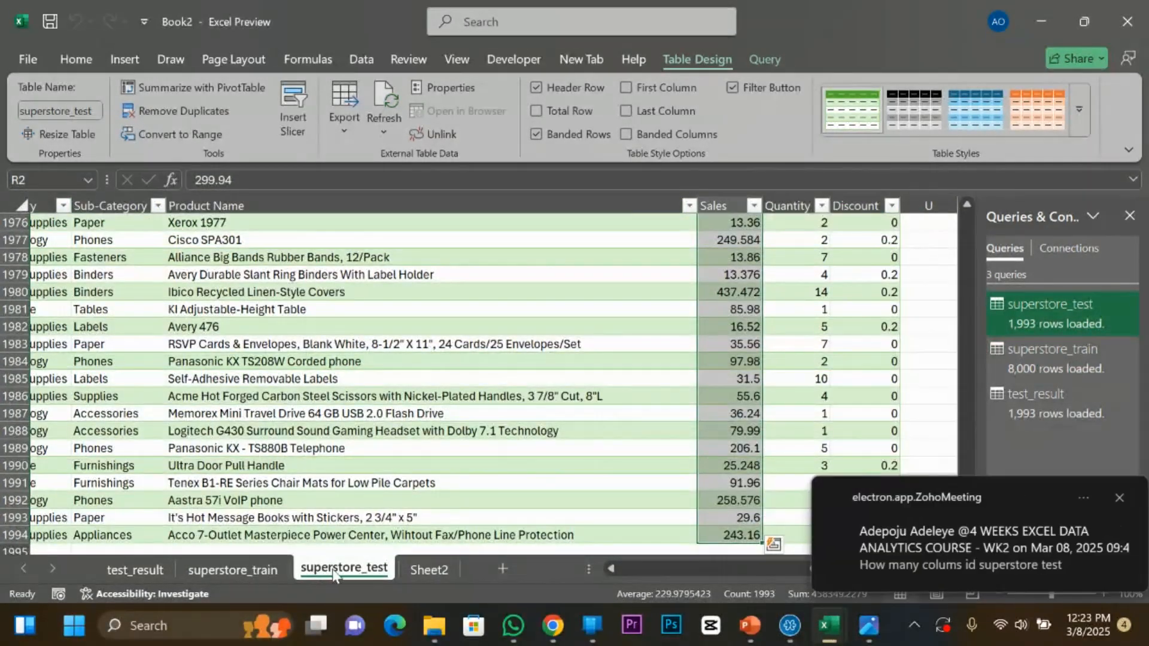
click(1110, 498)
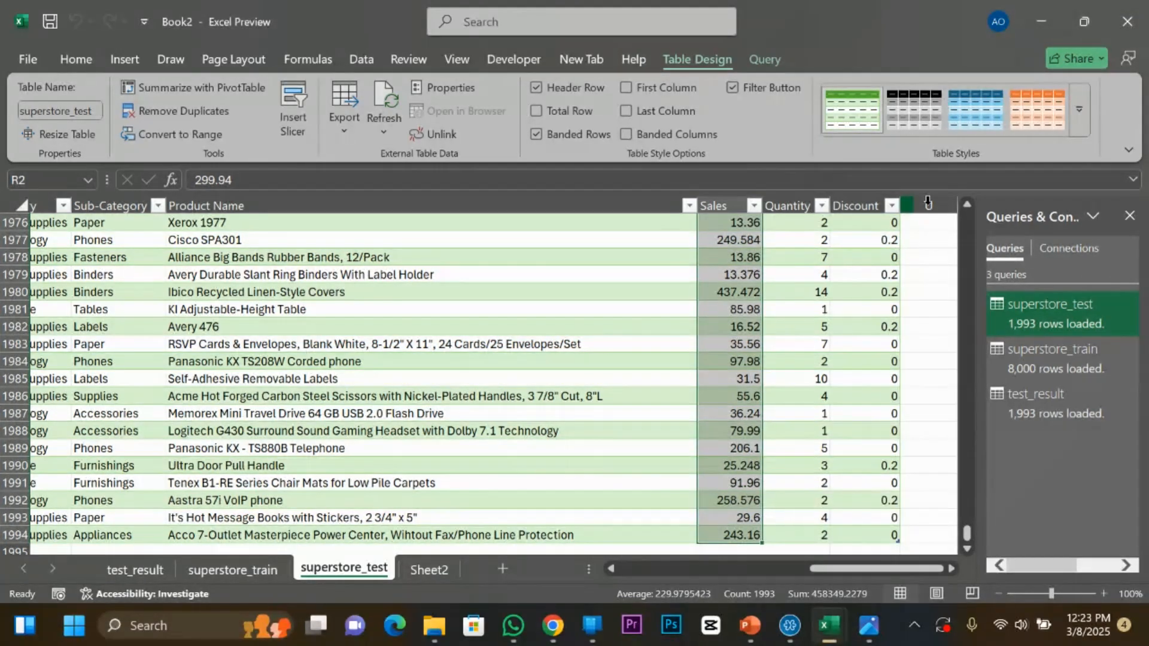
Inspect the Profit column at the end of the superstore_train table.
click(220, 571)
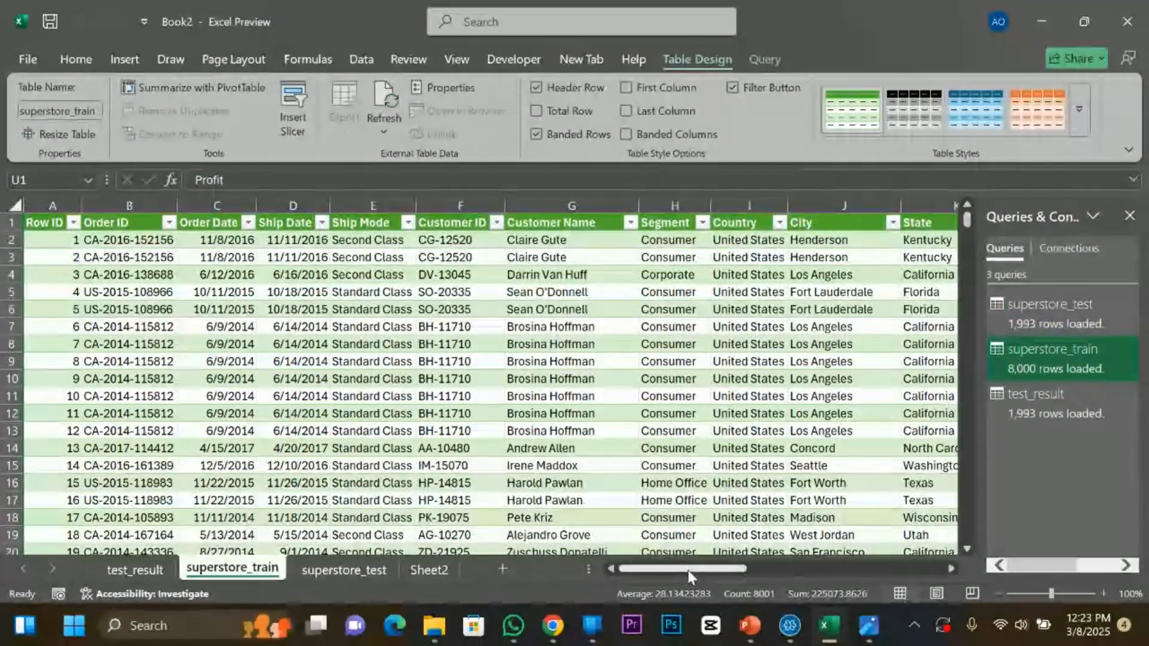
drag(688, 570, 933, 572)
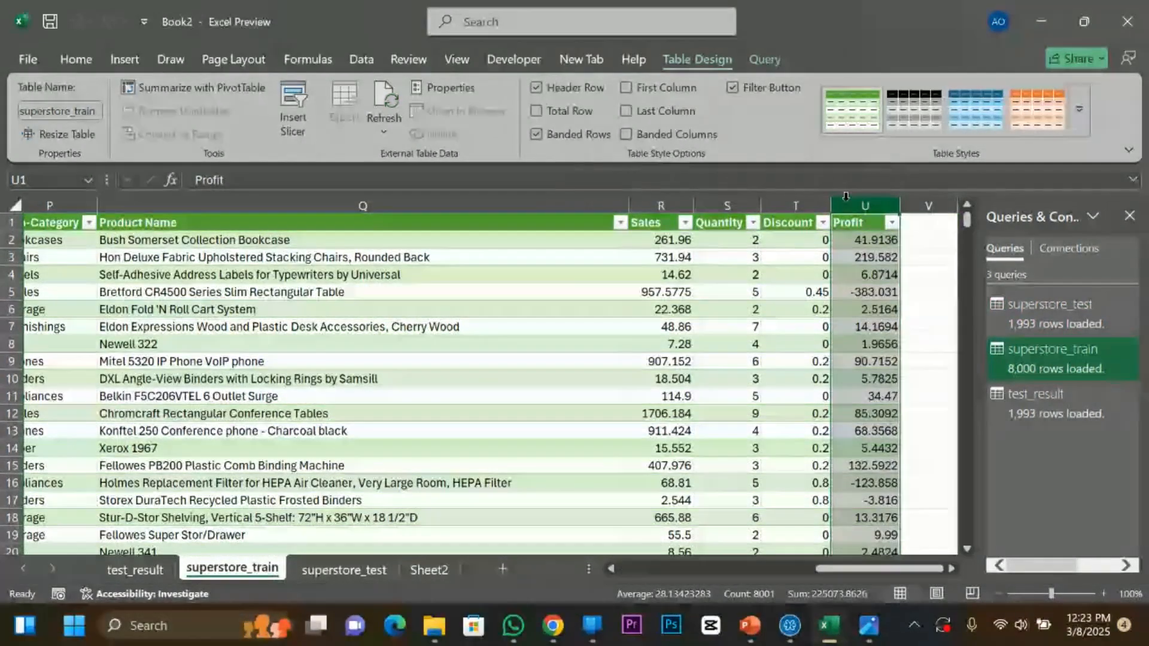
click(867, 243)
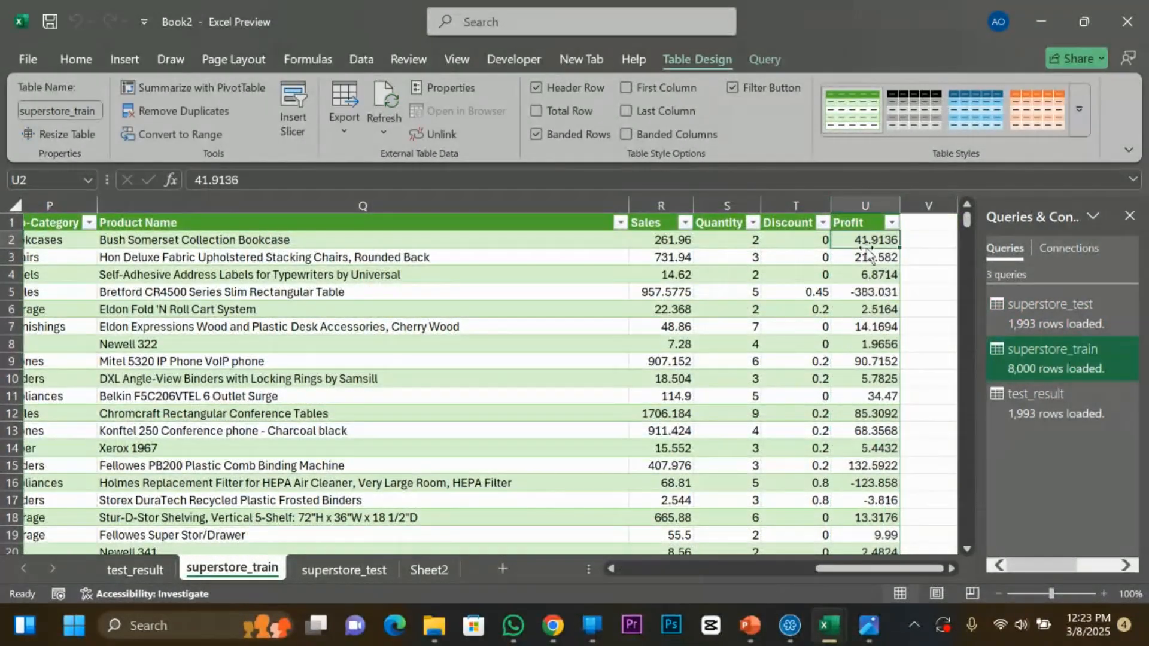
Review the Profit column on the test_result sheet back to the first row, dismissing the meeting notifications.
click(135, 569)
scroll(138, 232, up, 13)
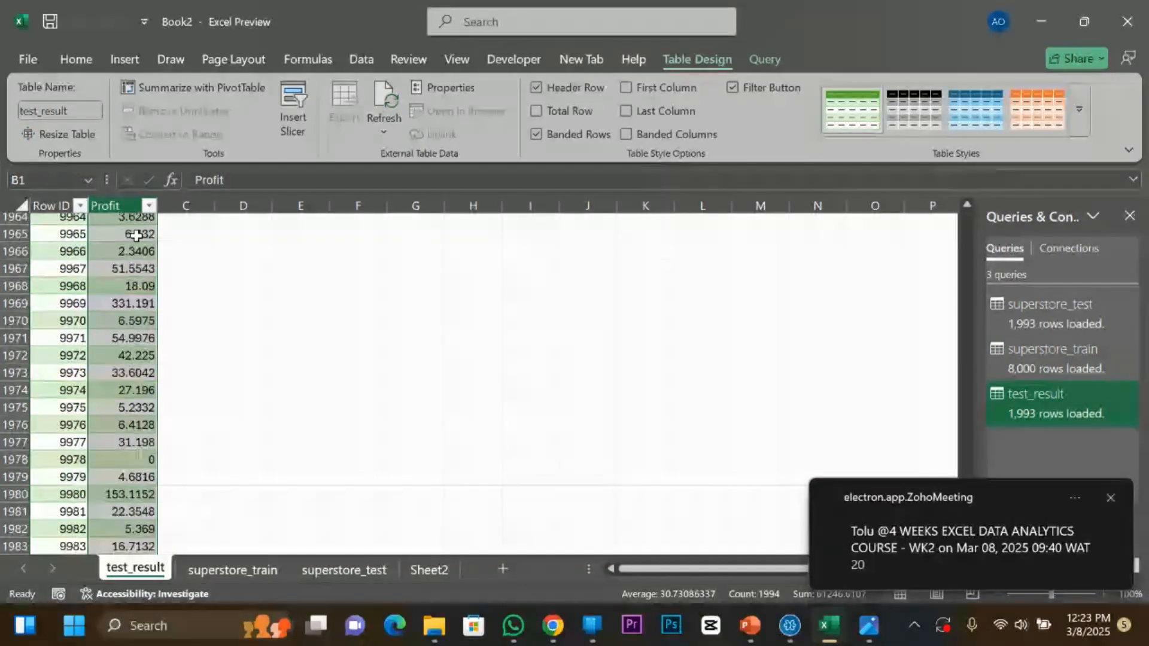
click(1110, 497)
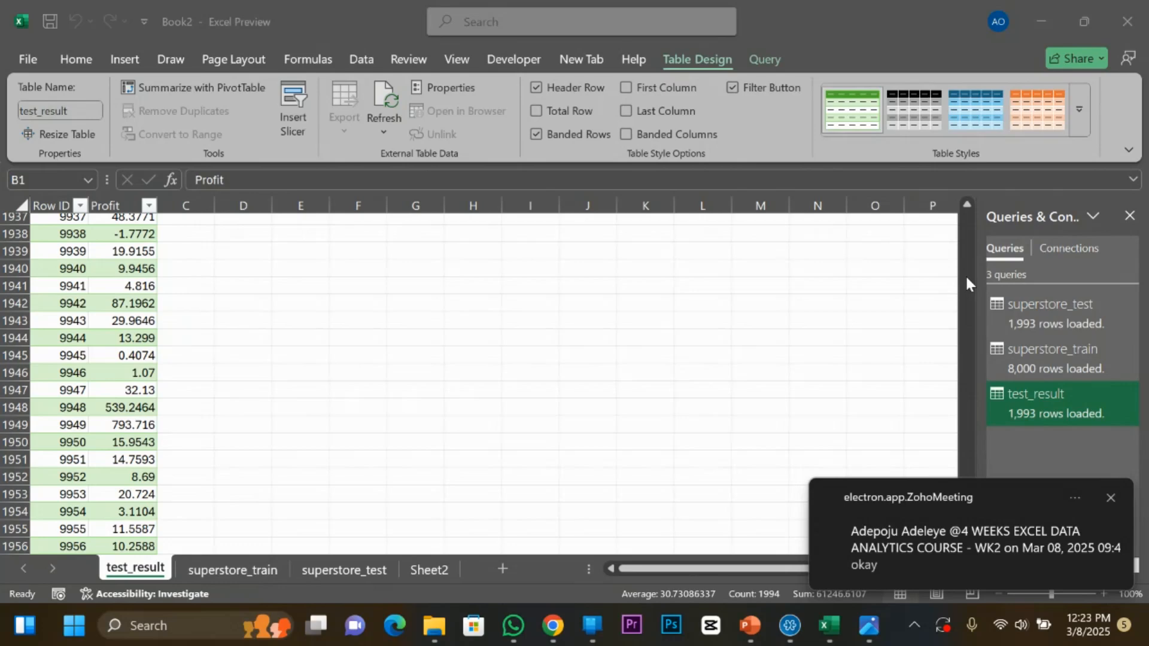
scroll(966, 275, up, 13)
click(1111, 497)
click(995, 526)
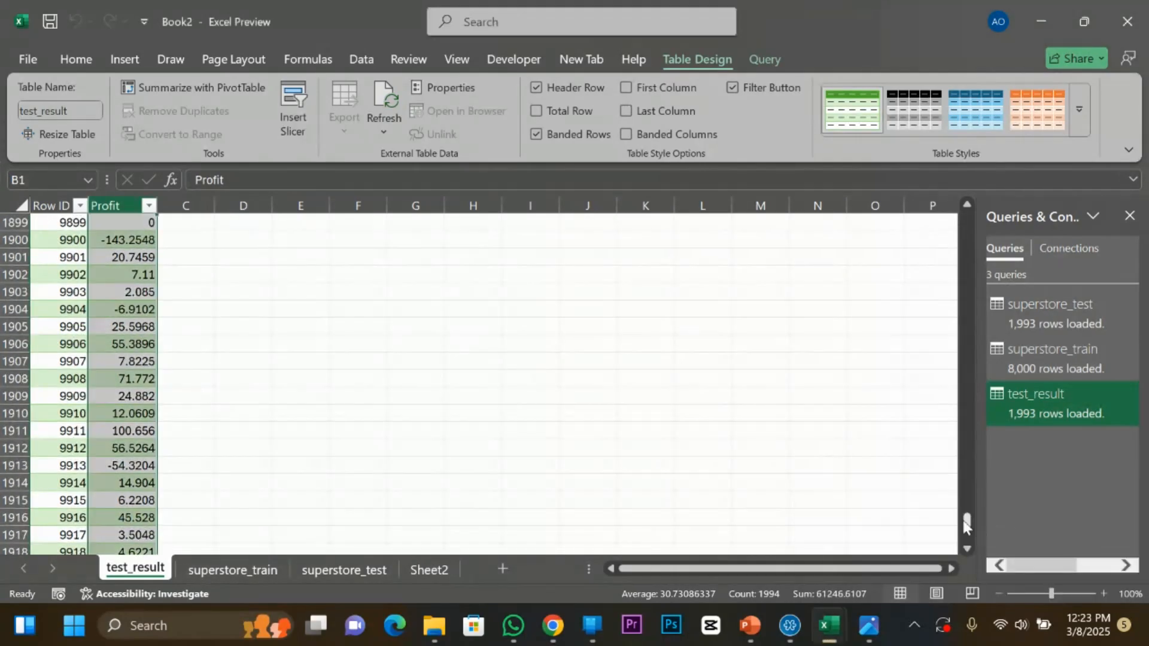
drag(966, 519, 964, 189)
click(110, 210)
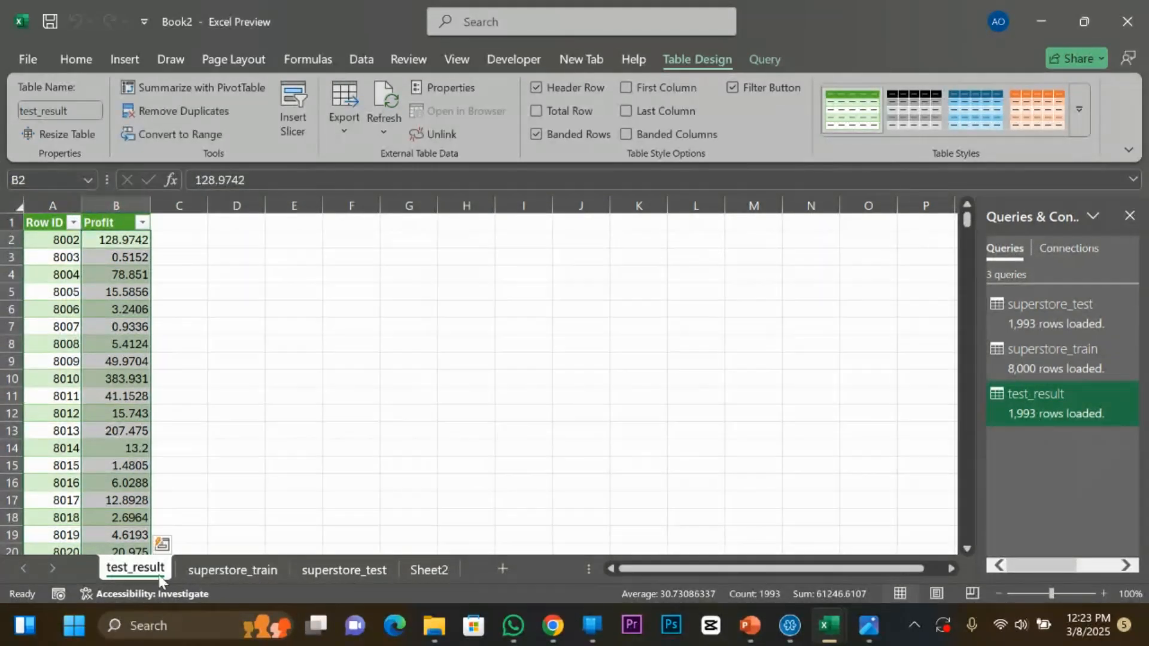
Open the superstore_test query in the Power Query Editor and preview the superstore_train and test_result queries.
click(347, 576)
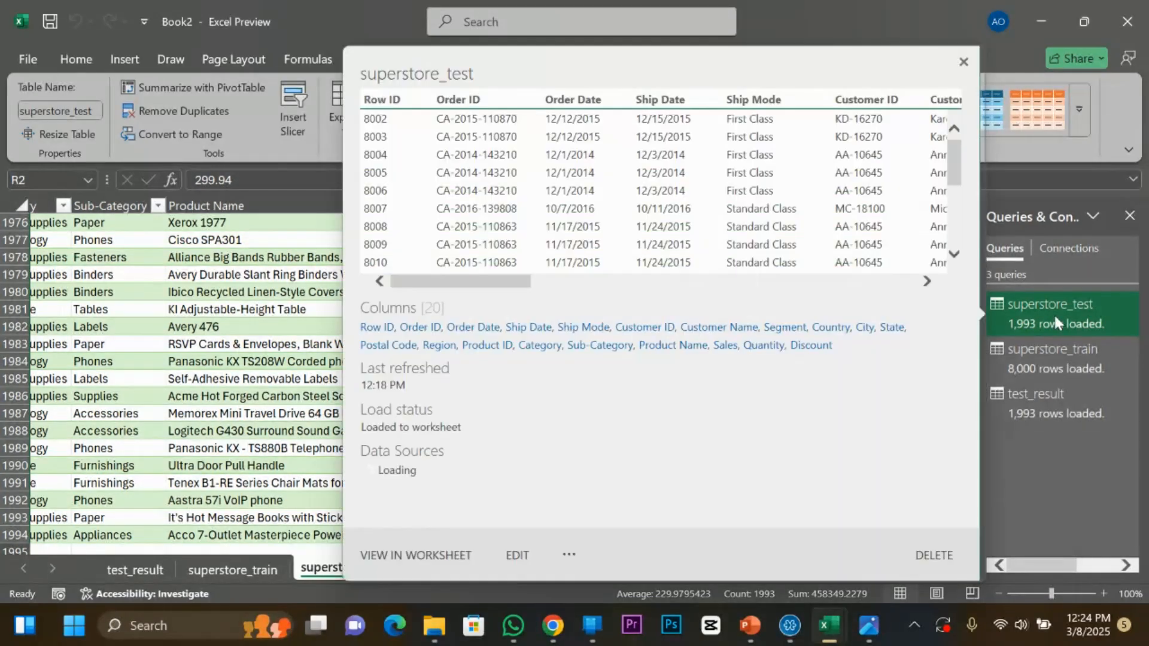
double_click(1053, 313)
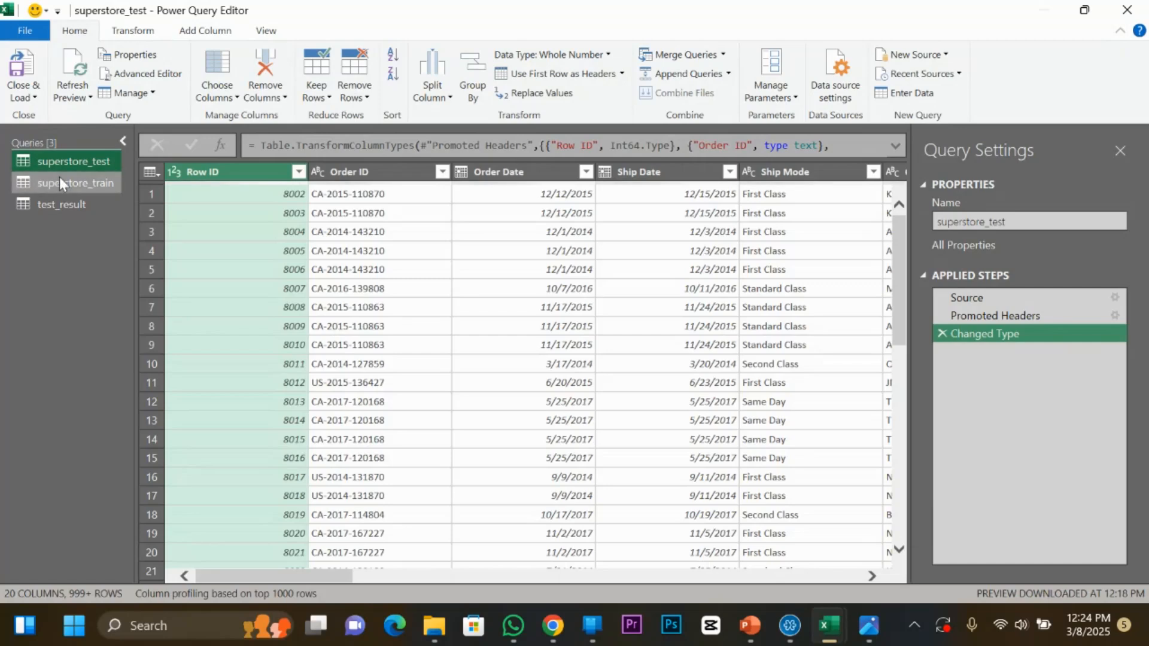
click(75, 185)
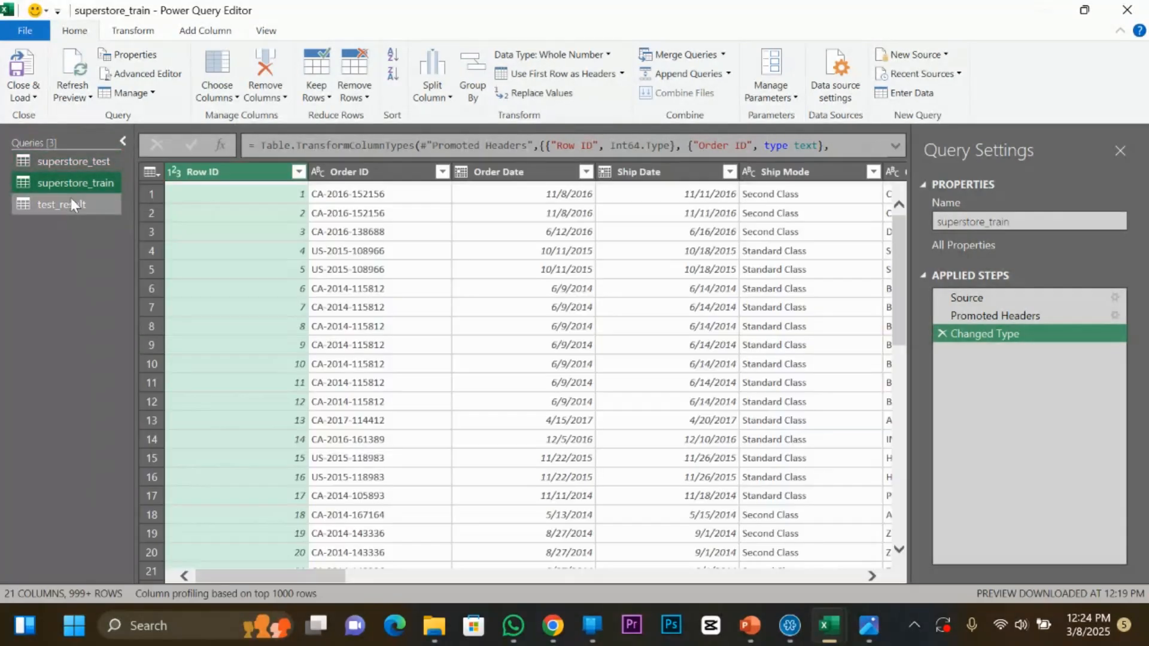
click(72, 158)
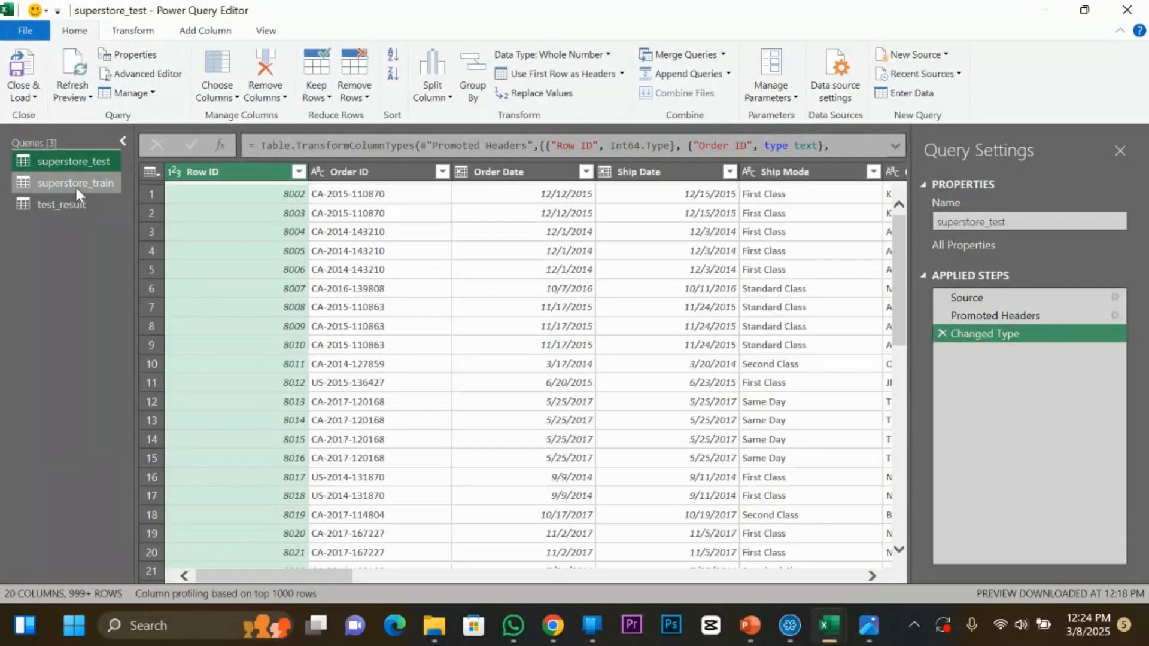
click(74, 185)
click(74, 206)
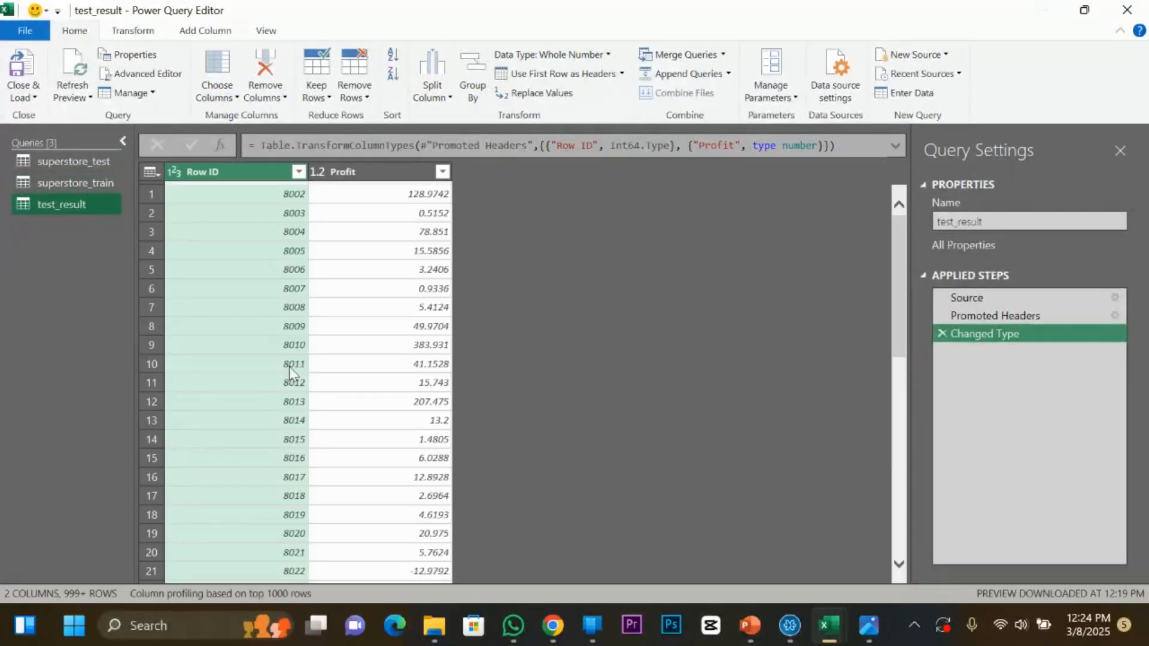
Move the superstore_test query below superstore_train in the query list and keep superstore_test selected.
click(51, 161)
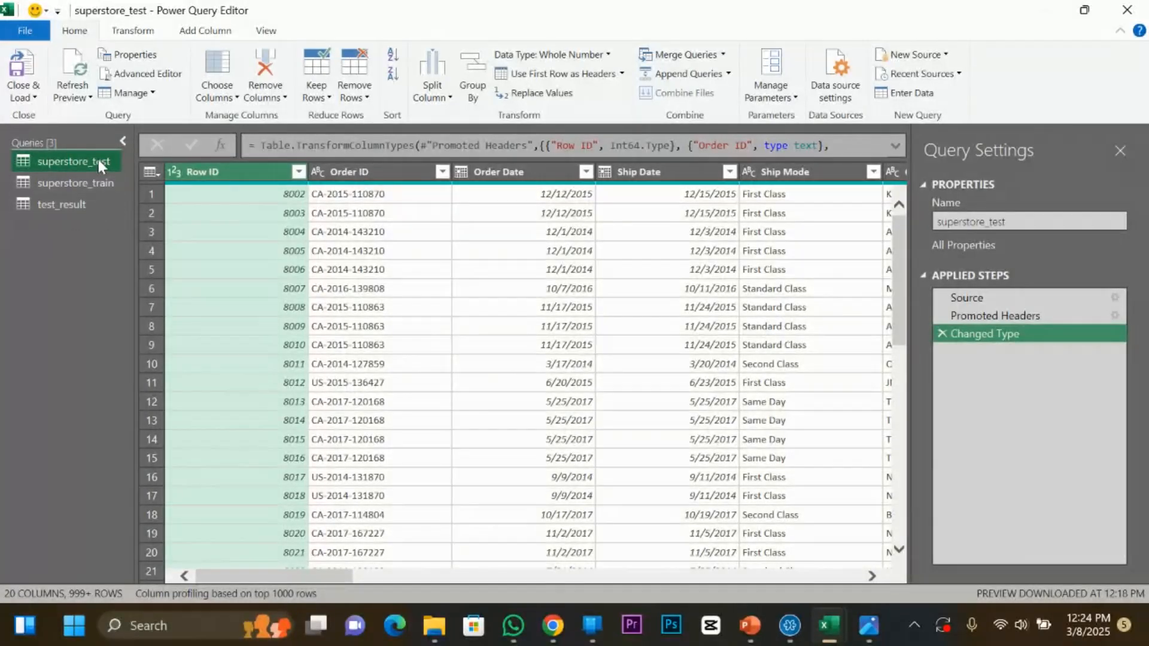
drag(98, 159, 102, 188)
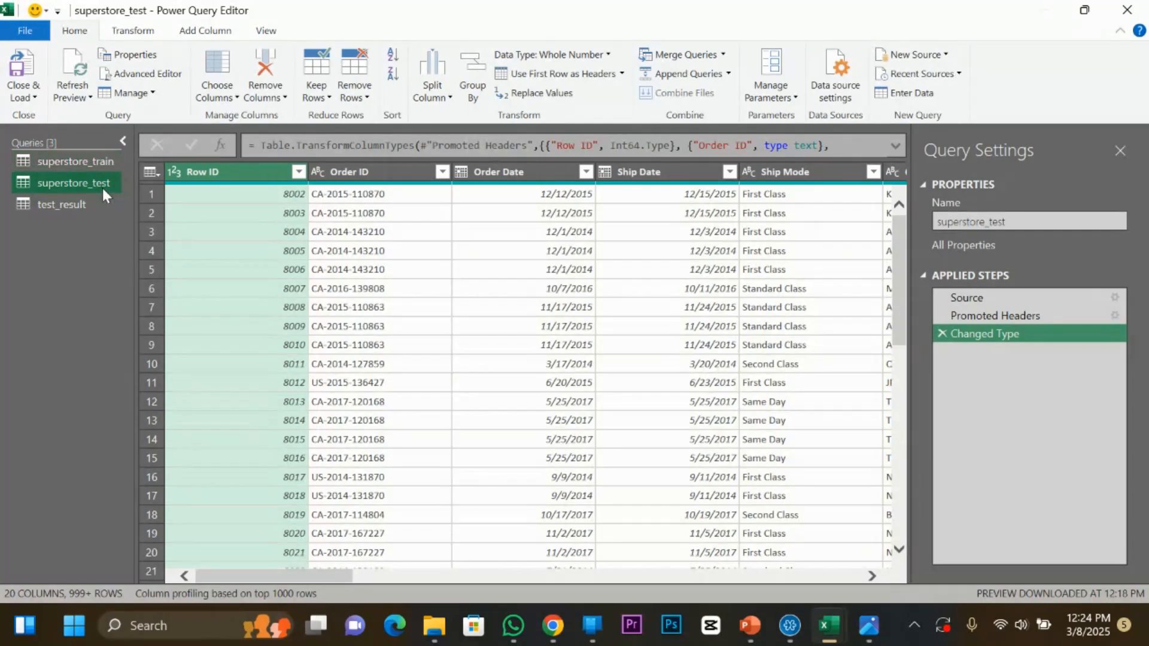
click(81, 196)
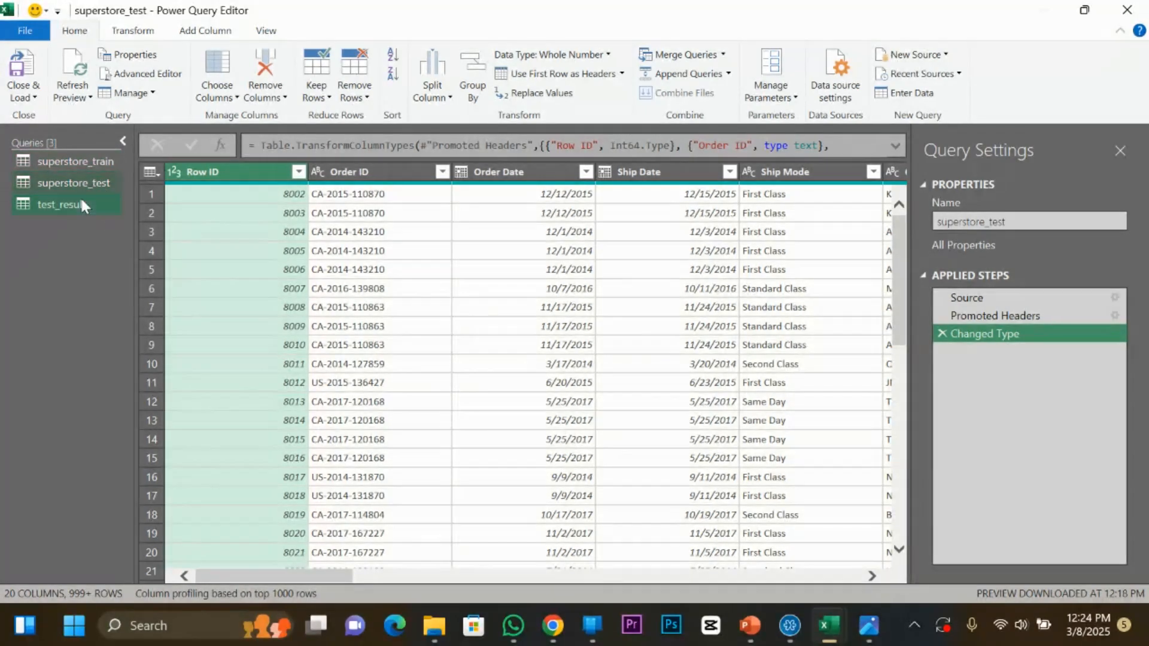
click(98, 184)
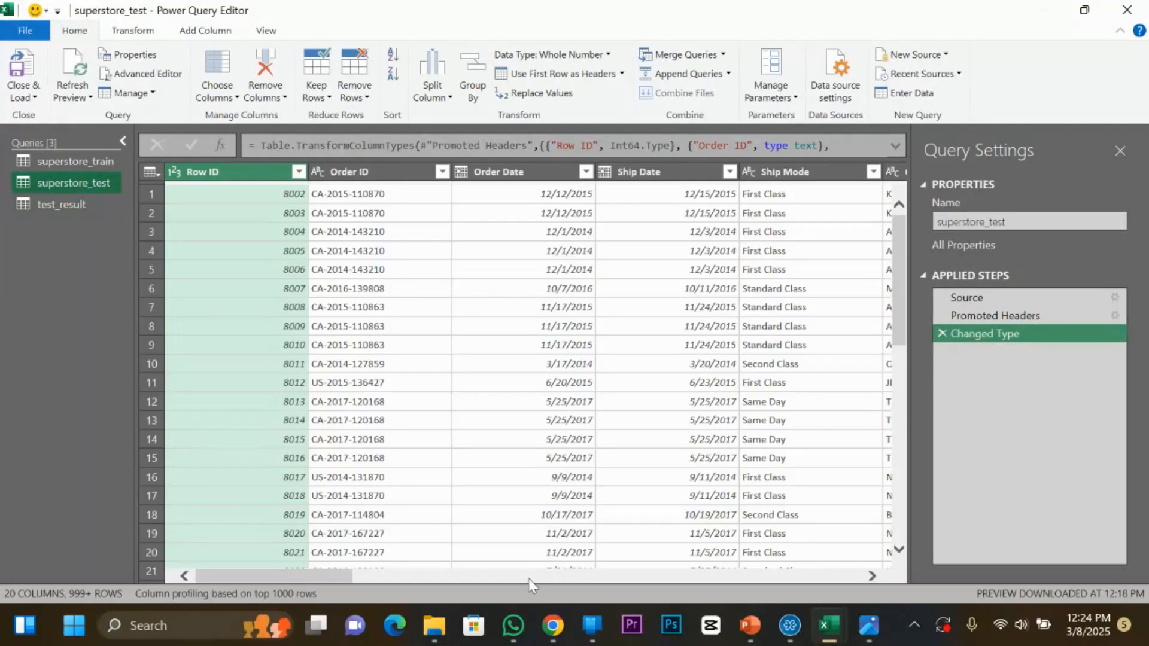
drag(324, 572, 886, 552)
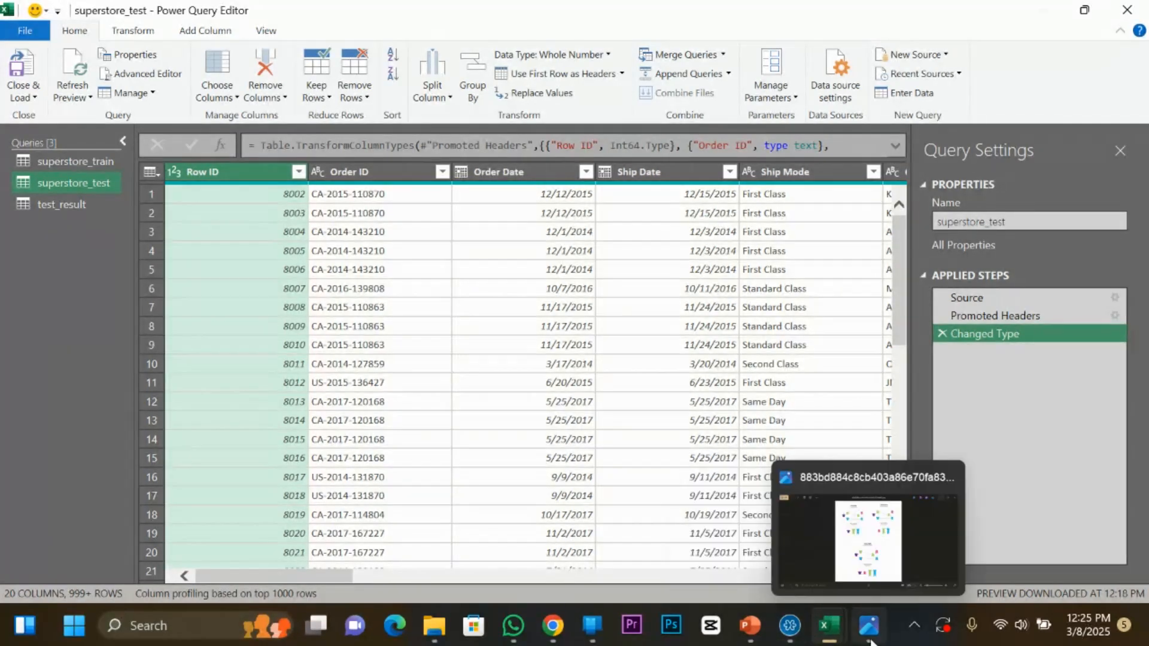
Switch to the DATA ENGINEERING WITH EXCEL presentation in PowerPoint and review the Data Appending example tables on slide 6.
mouse_move(750, 625)
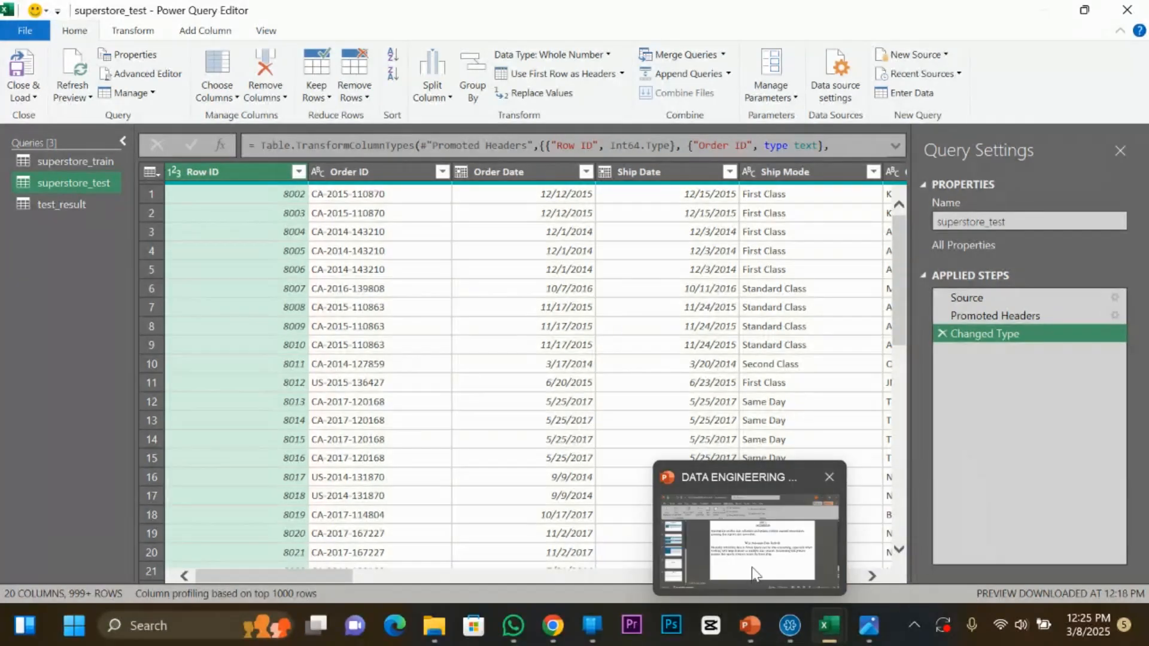
click(752, 573)
click(85, 284)
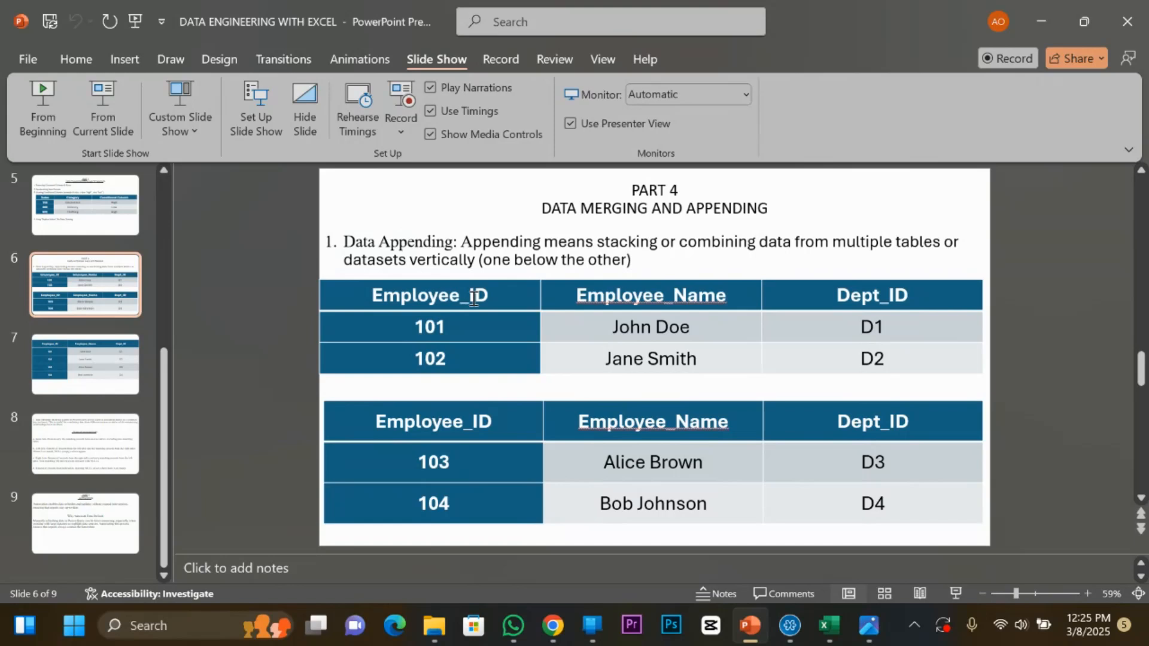
click(475, 298)
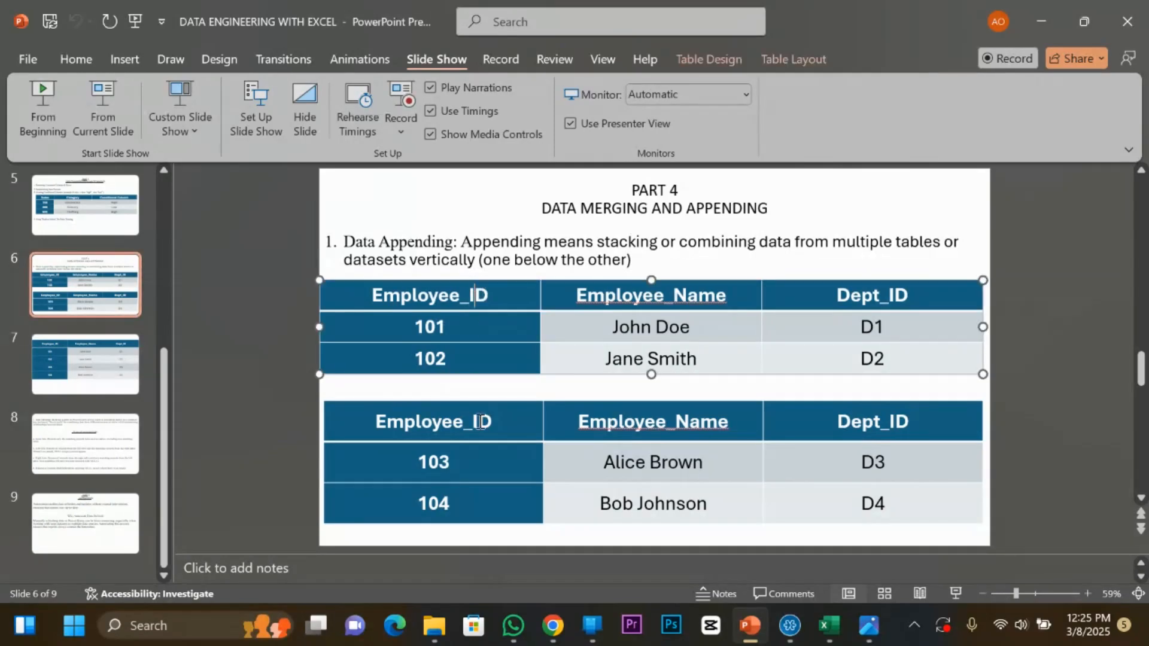
click(481, 421)
click(454, 316)
click(456, 463)
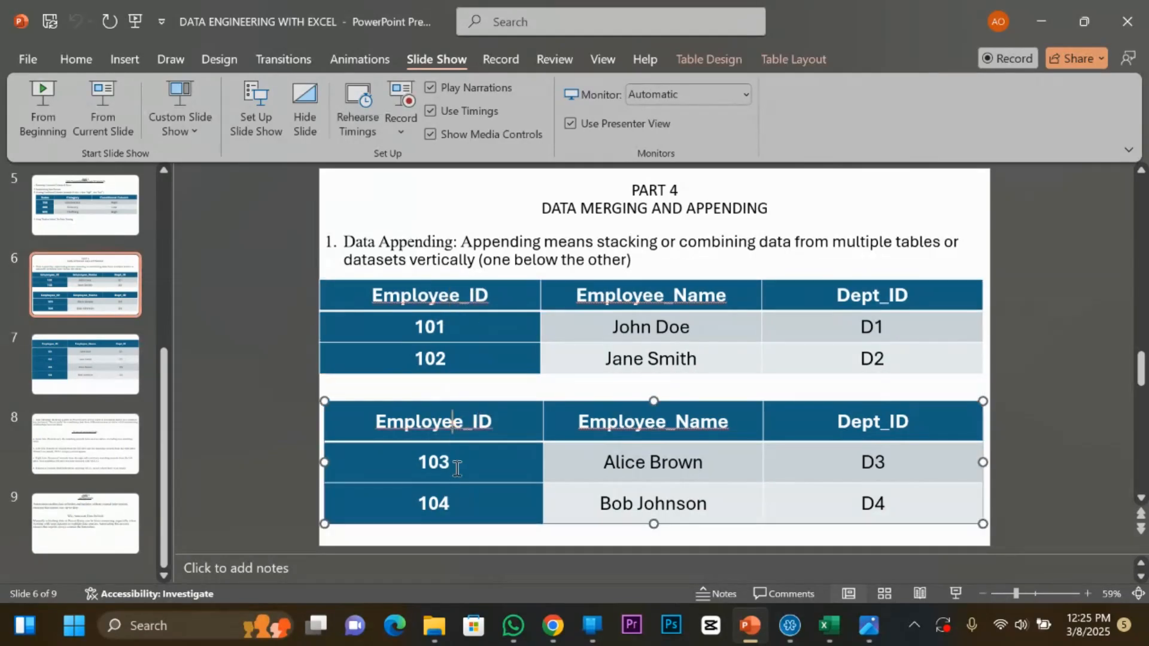
Return to the Book2 Power Query Editor and inspect the first three Row ID values of superstore_test.
mouse_move(828, 625)
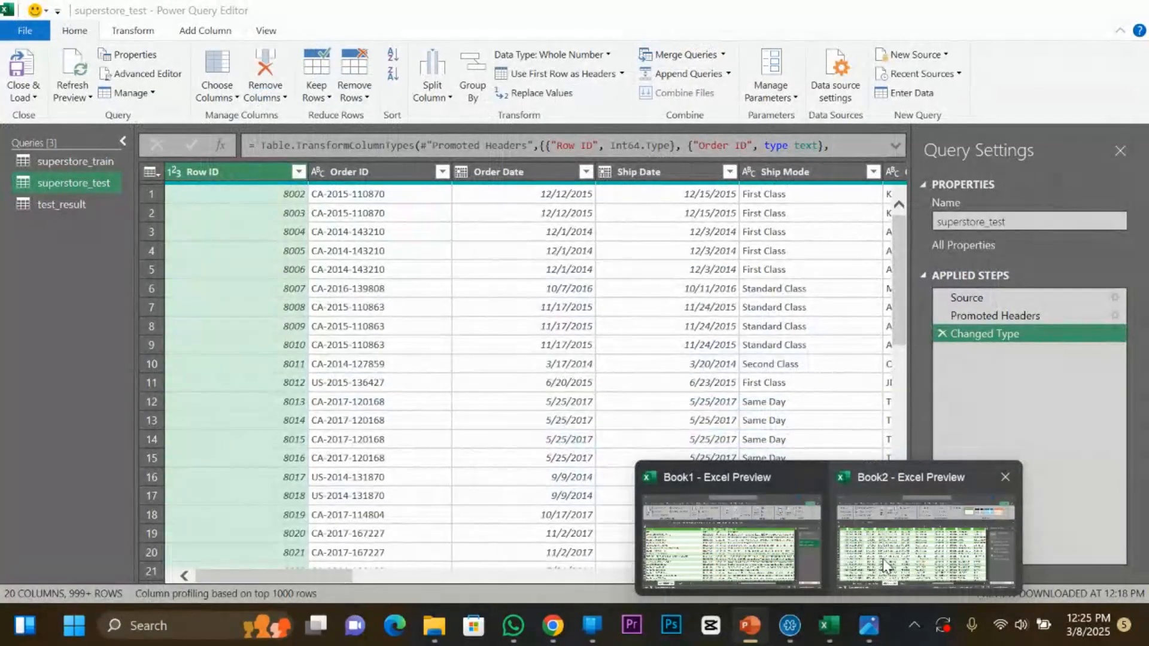
click(882, 559)
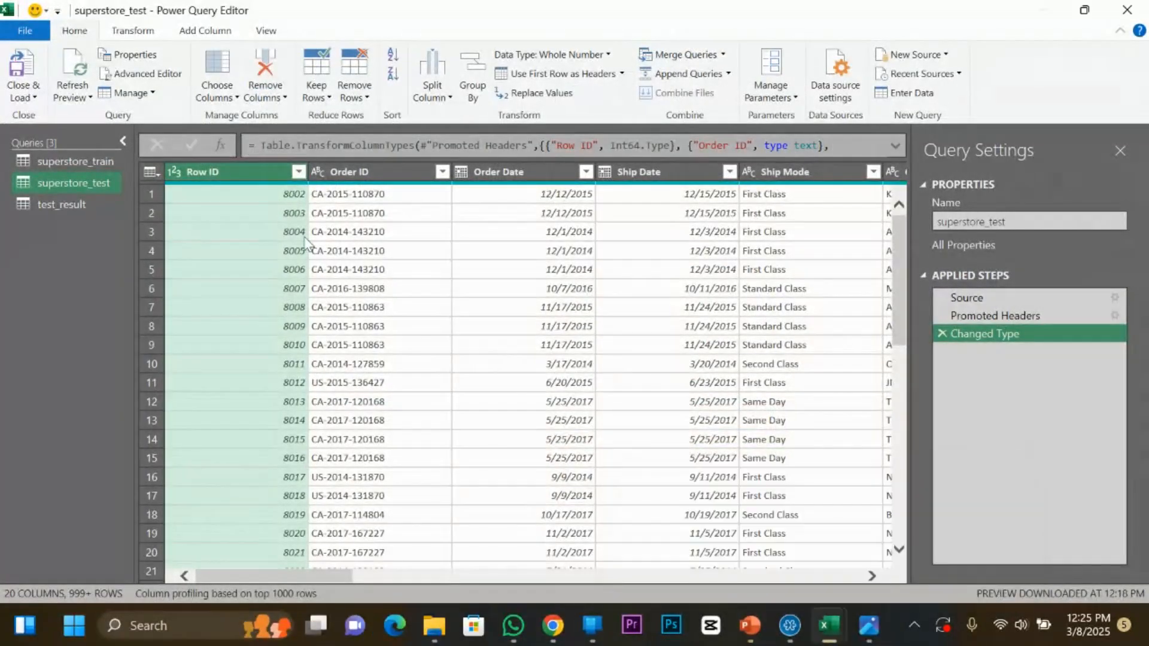
click(274, 198)
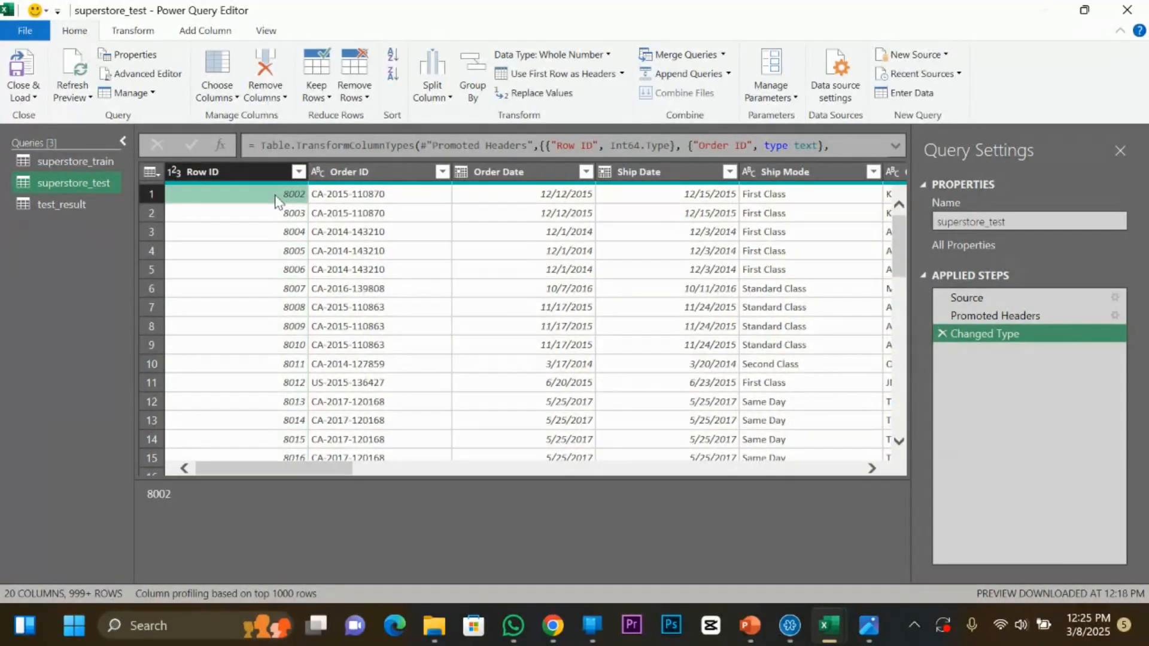
click(279, 216)
click(282, 235)
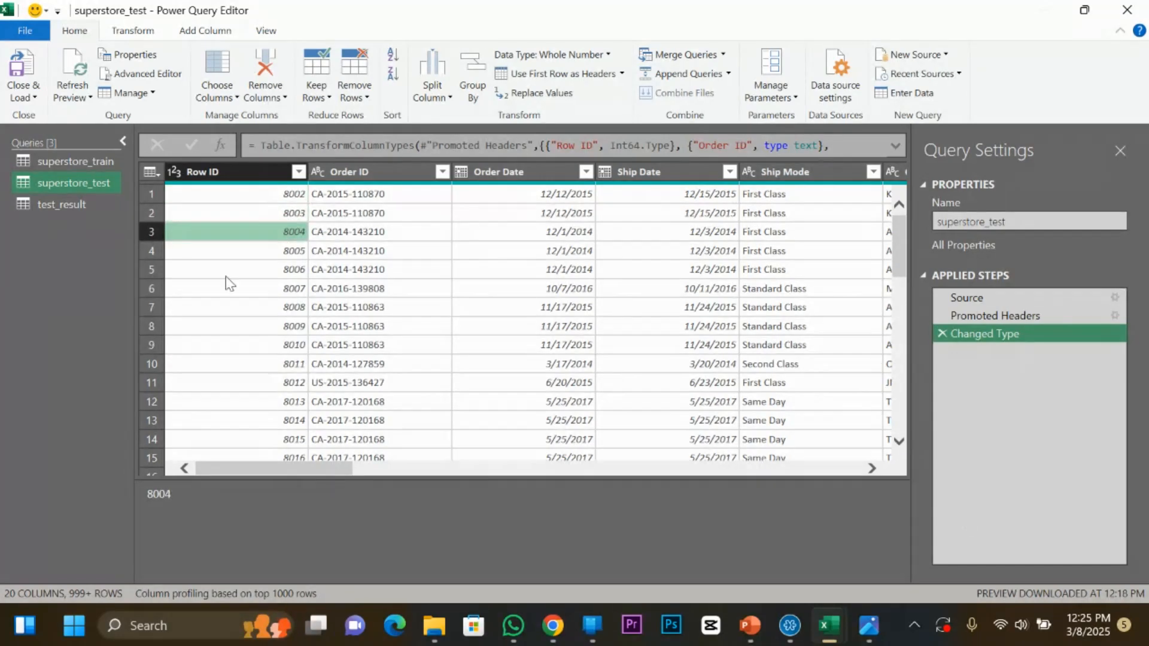
Review the test_result, superstore_test and superstore_train queries to compare their Row ID columns.
click(67, 212)
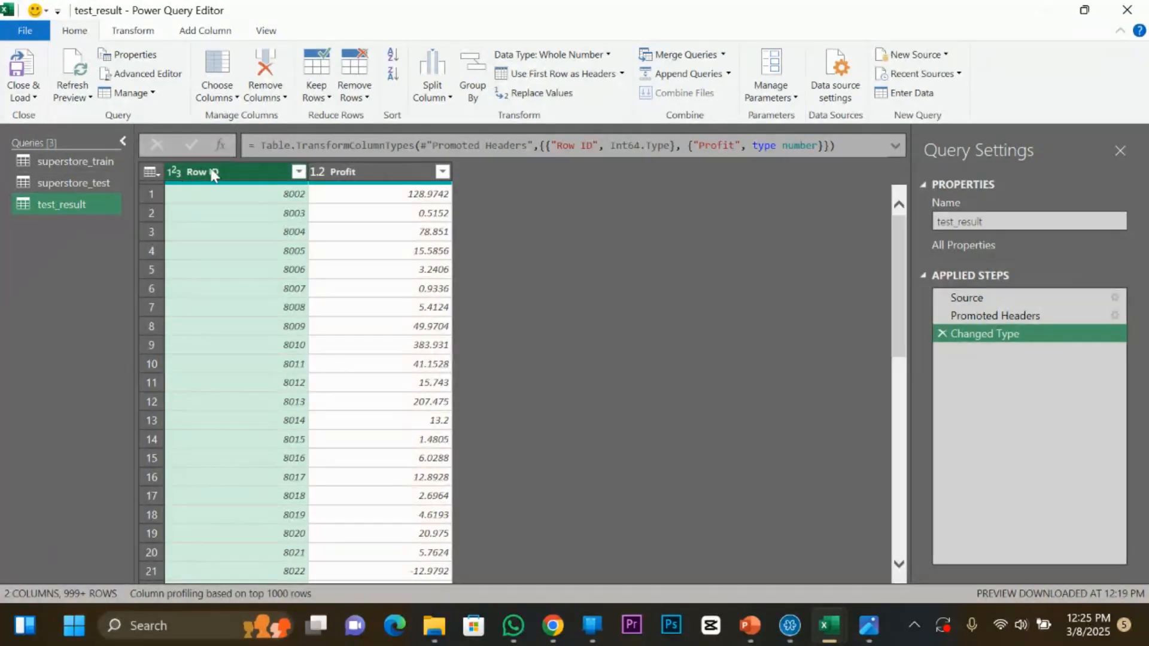
click(105, 187)
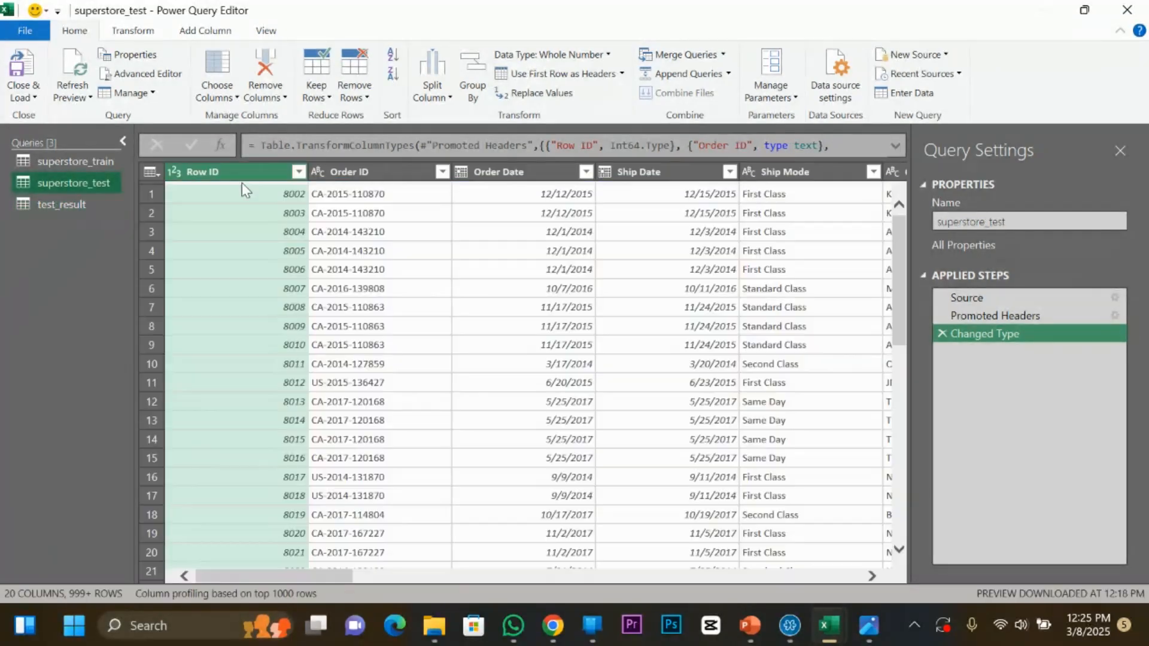
click(72, 162)
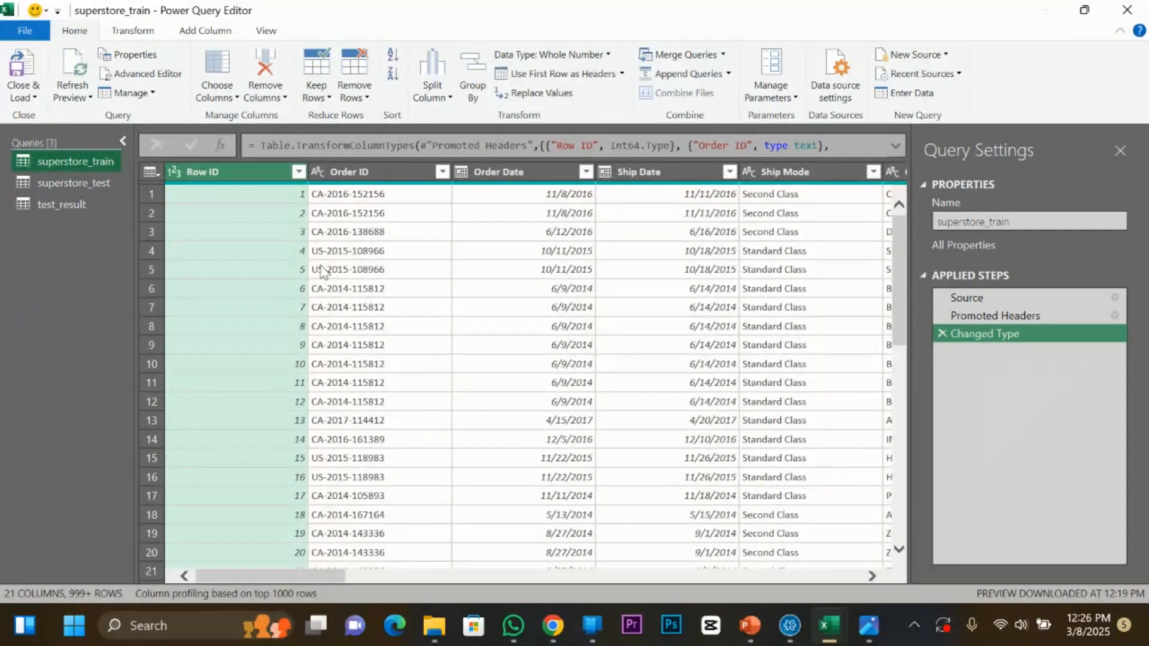
mouse_move(899, 220)
mouse_down()
mouse_move(910, 504)
mouse_move(896, 465)
mouse_move(899, 225)
mouse_up()
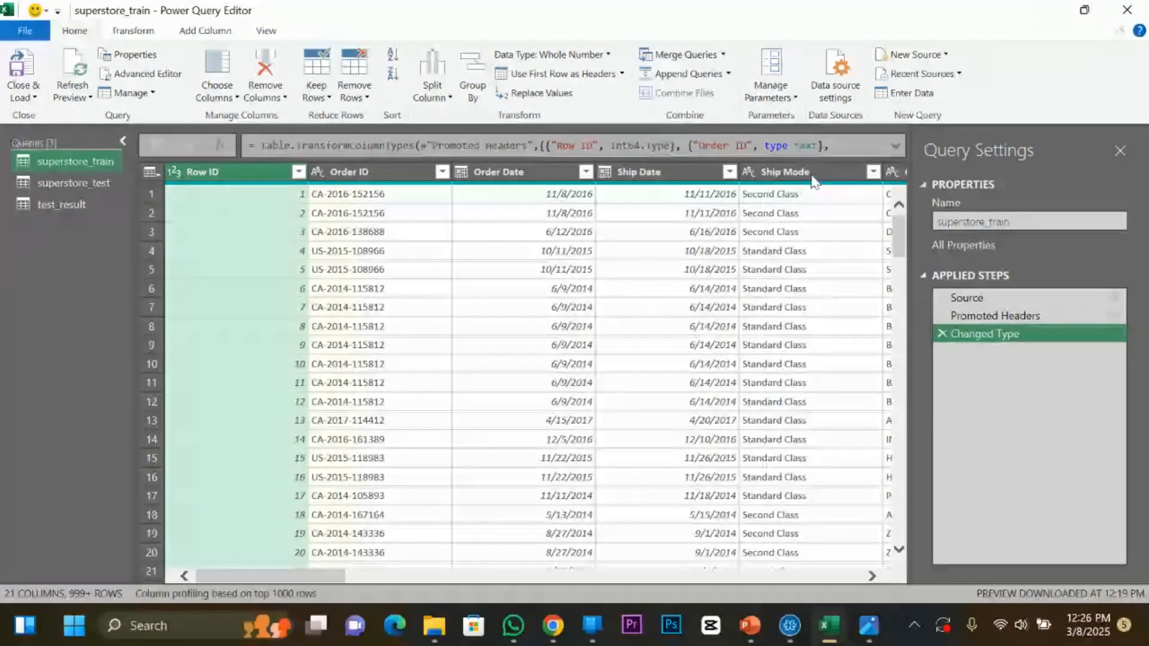
Start merging queries as a new query, with superstore_test as the first table and test_result as the second.
click(79, 181)
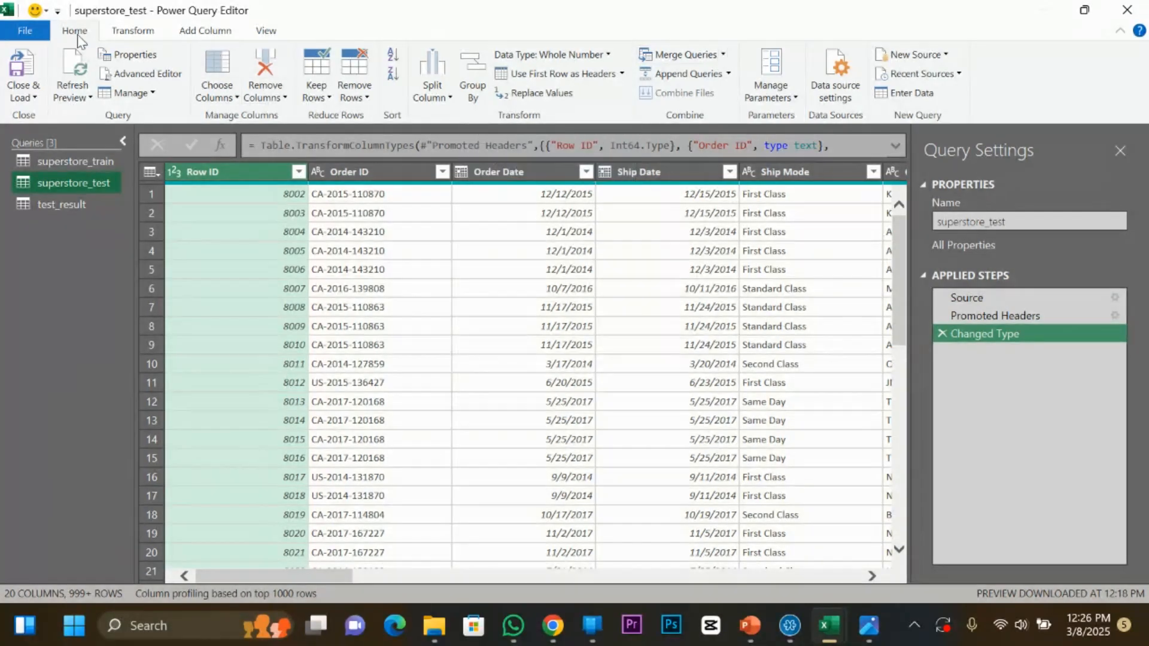
click(721, 55)
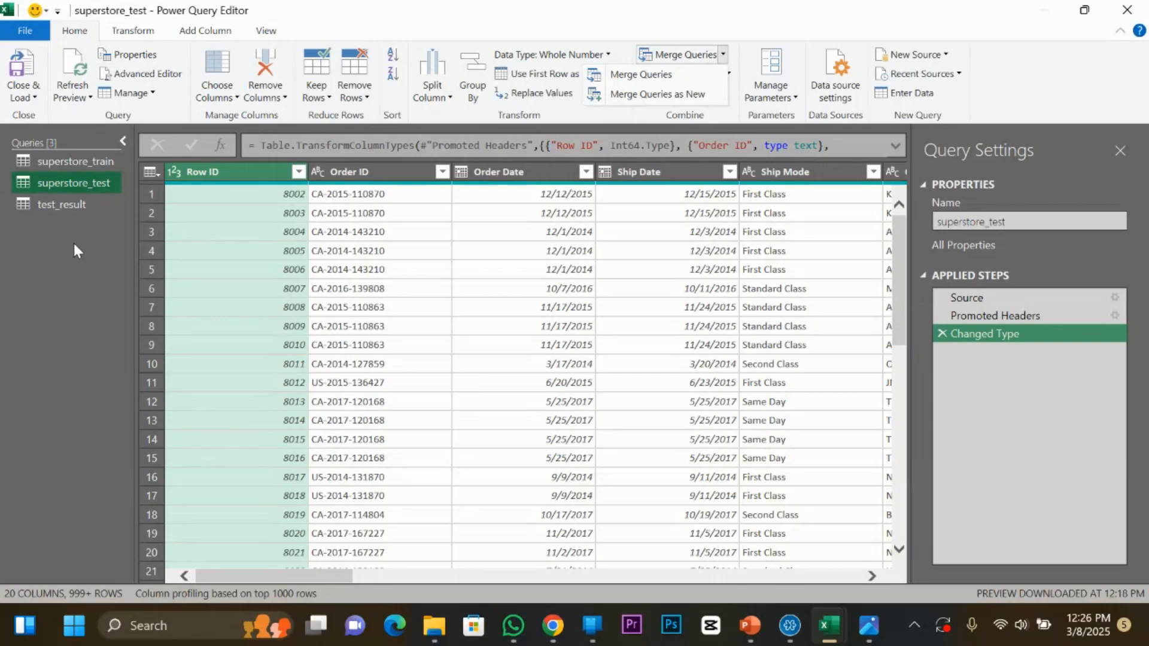
click(638, 95)
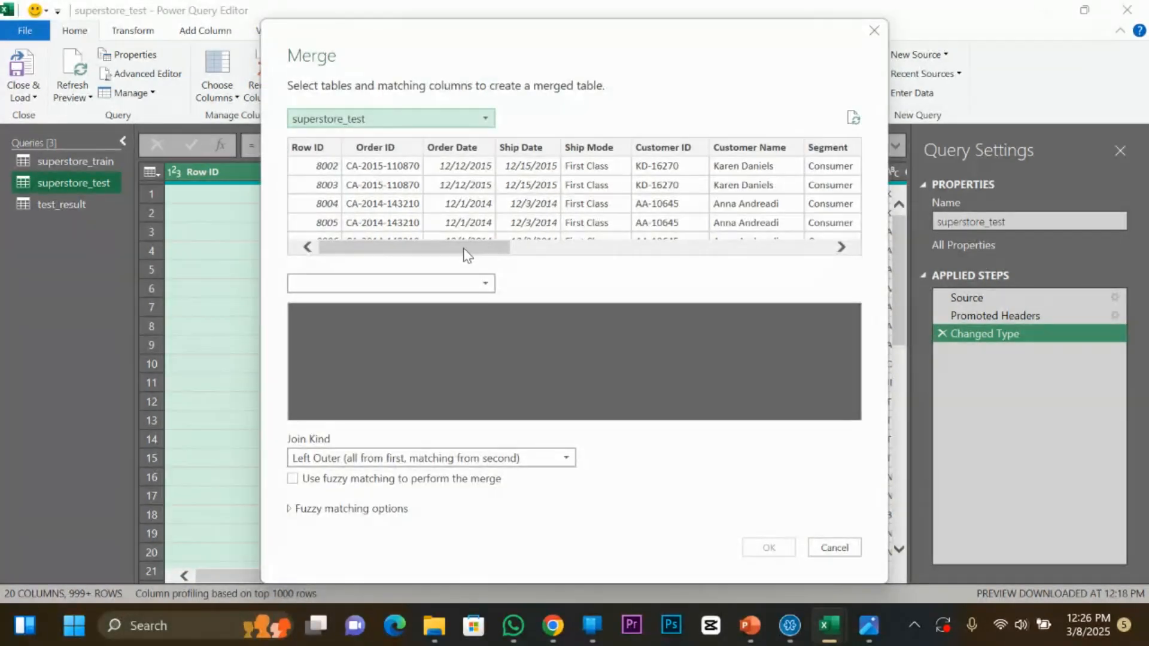
click(448, 117)
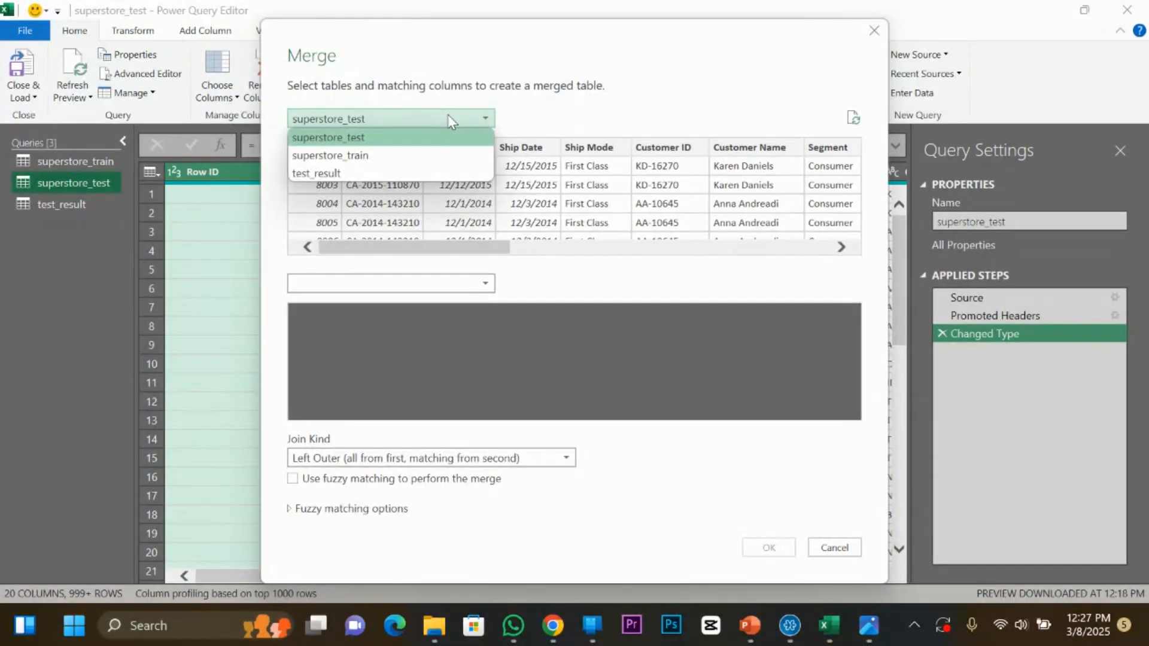
click(422, 137)
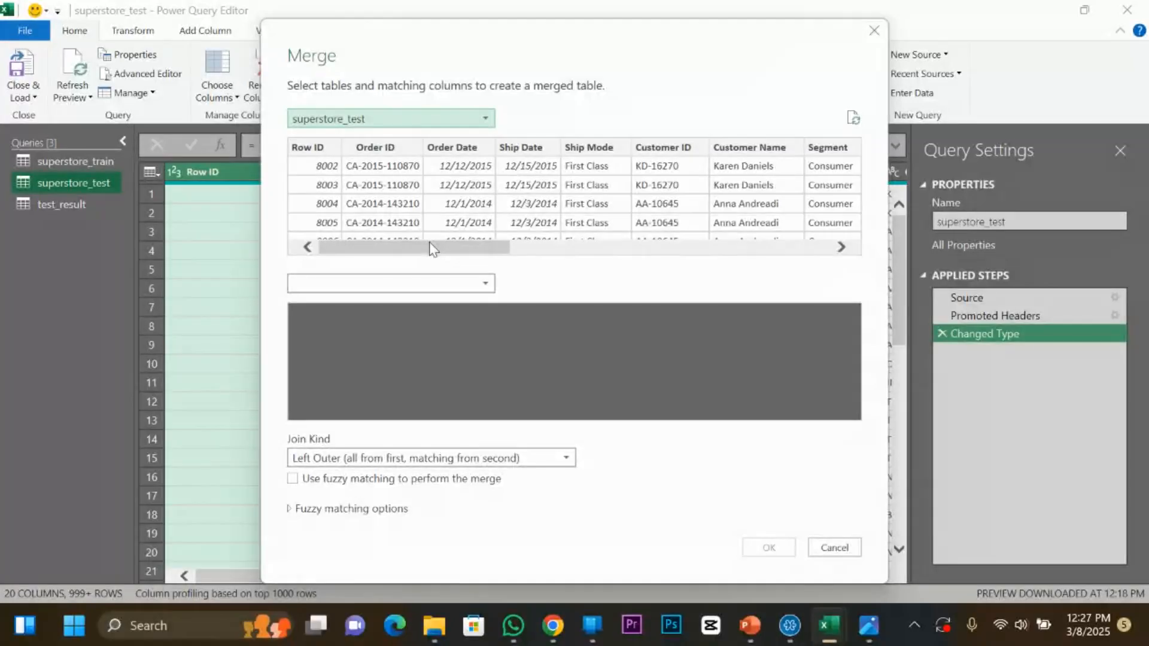
click(437, 284)
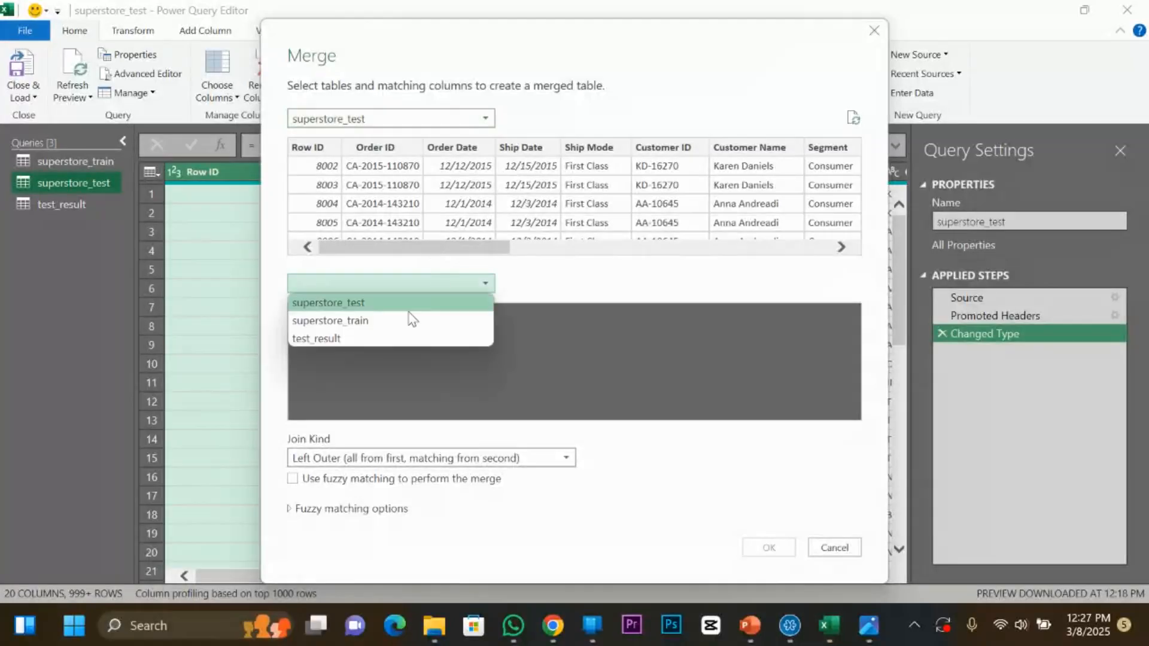
click(365, 337)
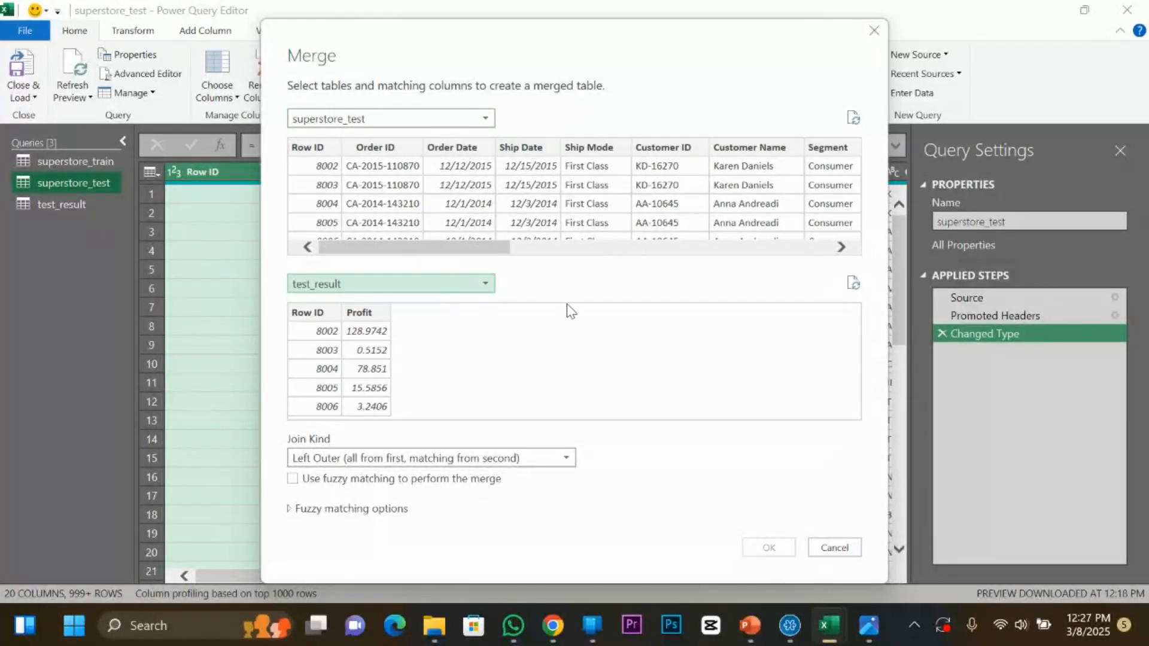
Match both tables on Row ID and create the merged query with a Left Outer join.
drag(483, 252, 1003, 265)
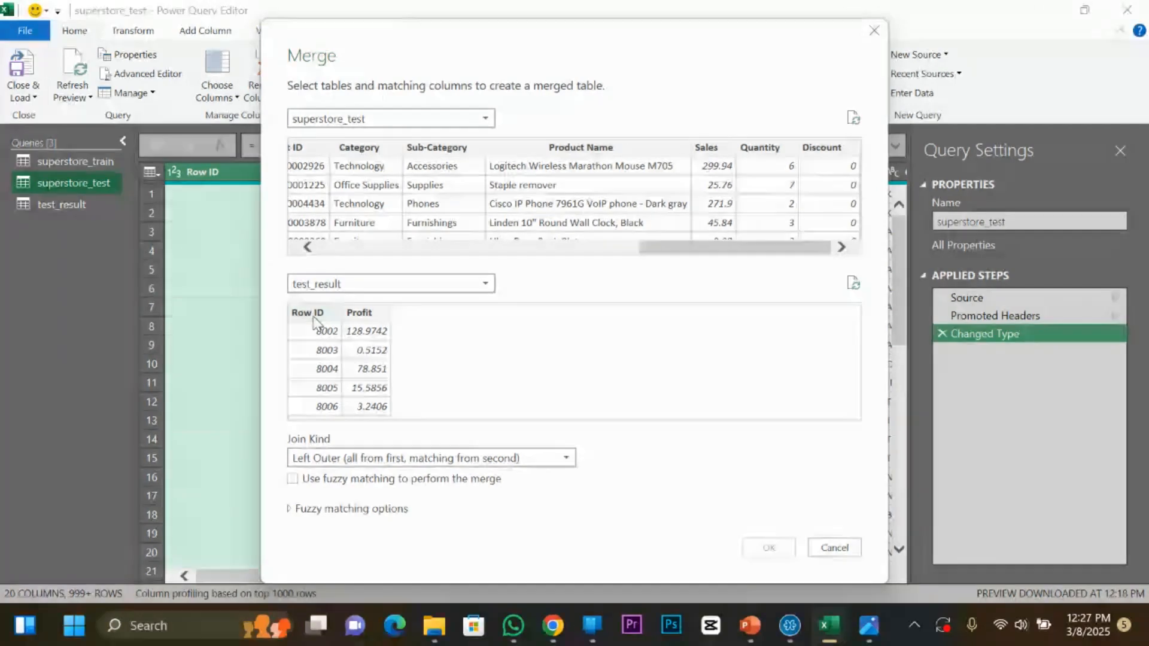
drag(703, 254, 241, 257)
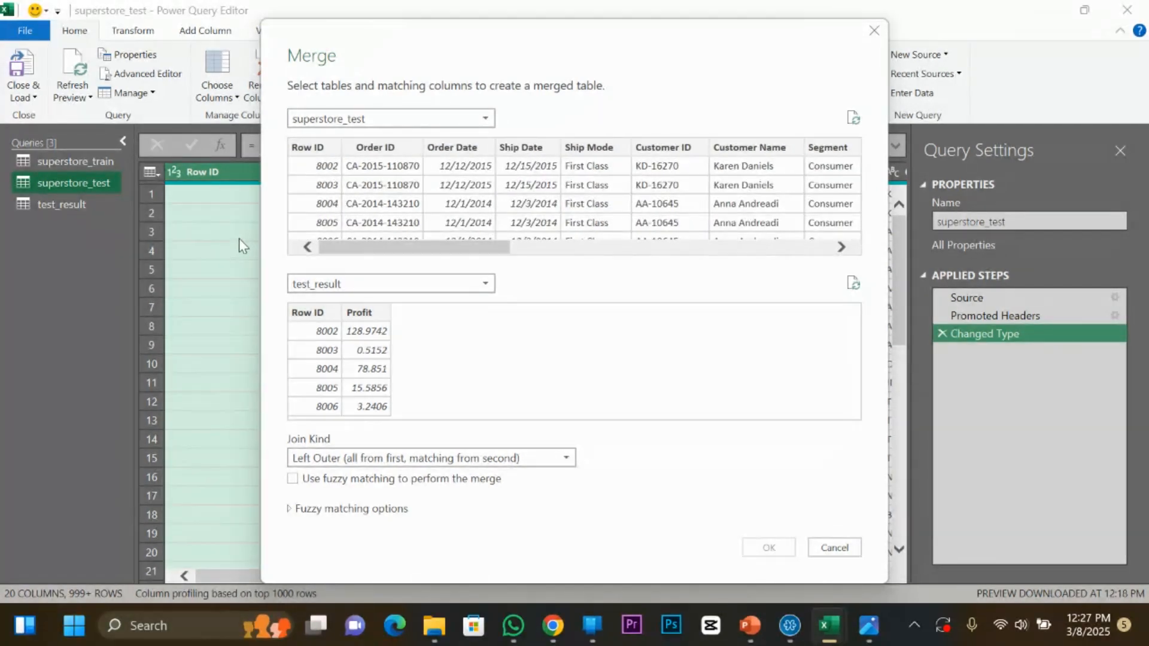
click(314, 149)
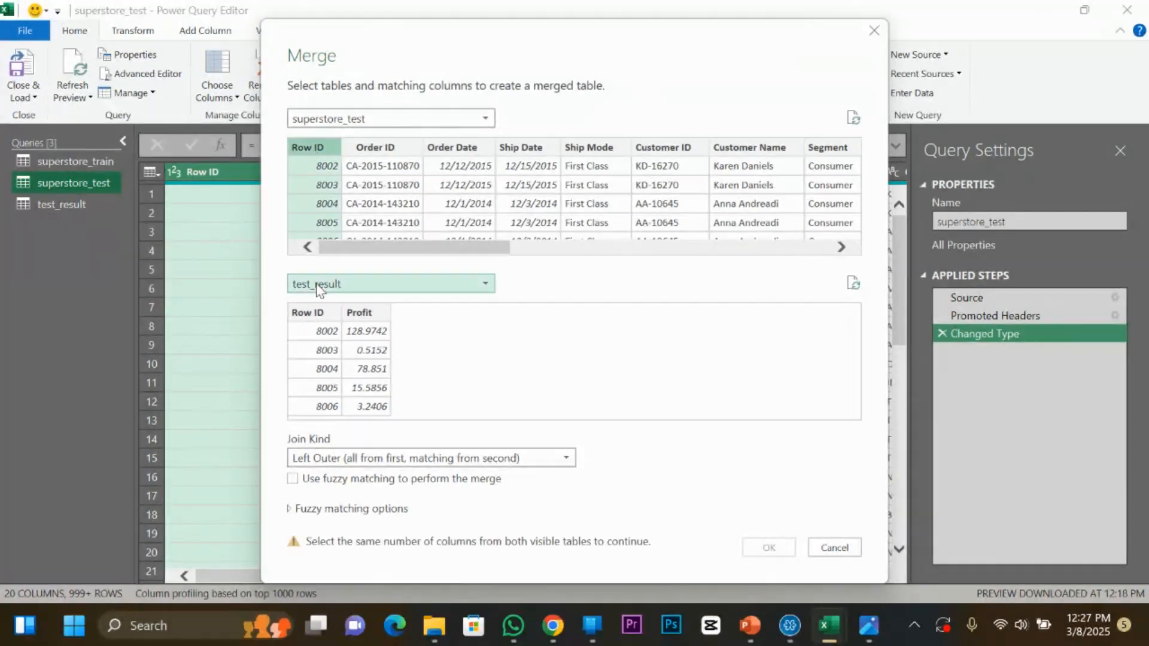
click(313, 314)
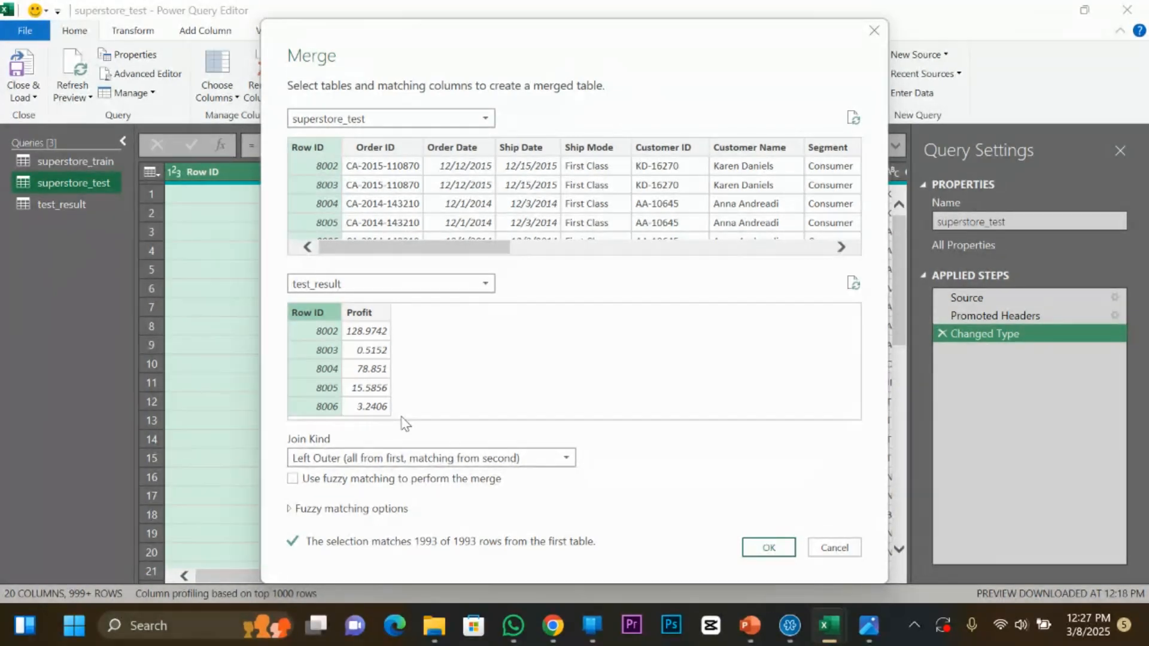
click(560, 461)
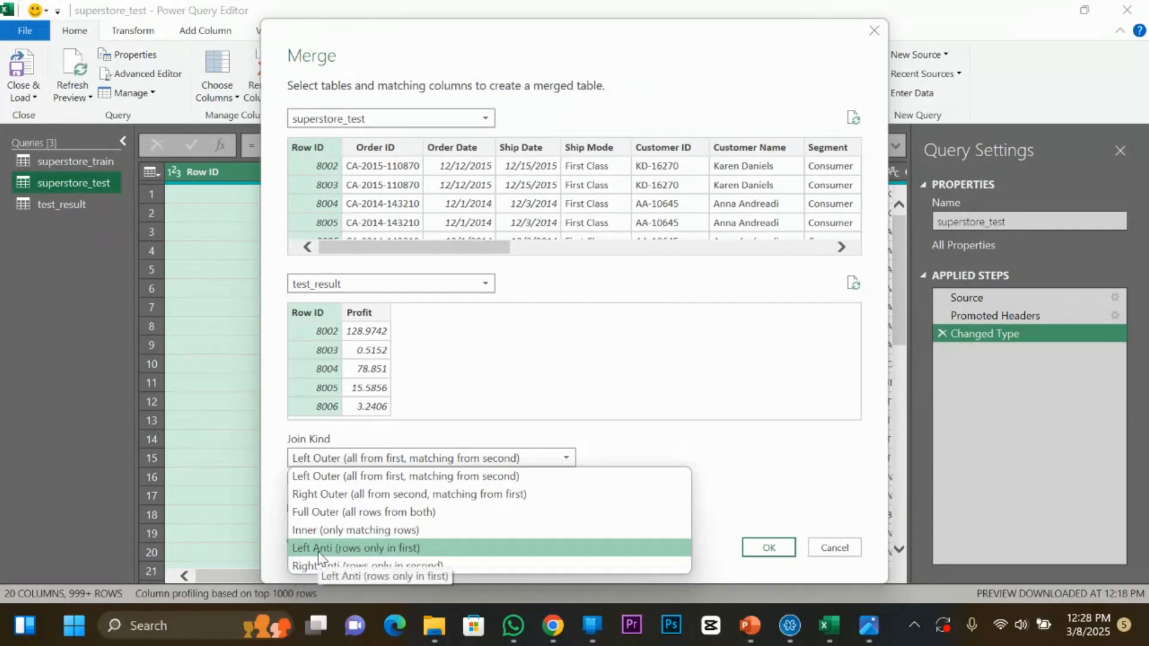
click(384, 477)
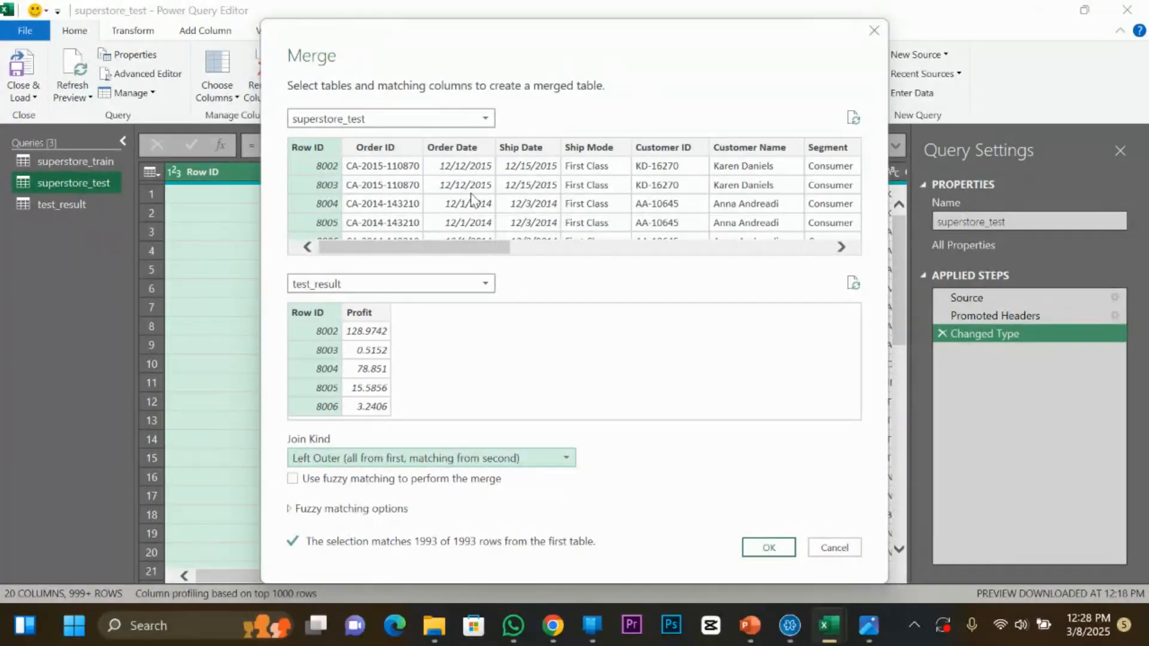
click(766, 549)
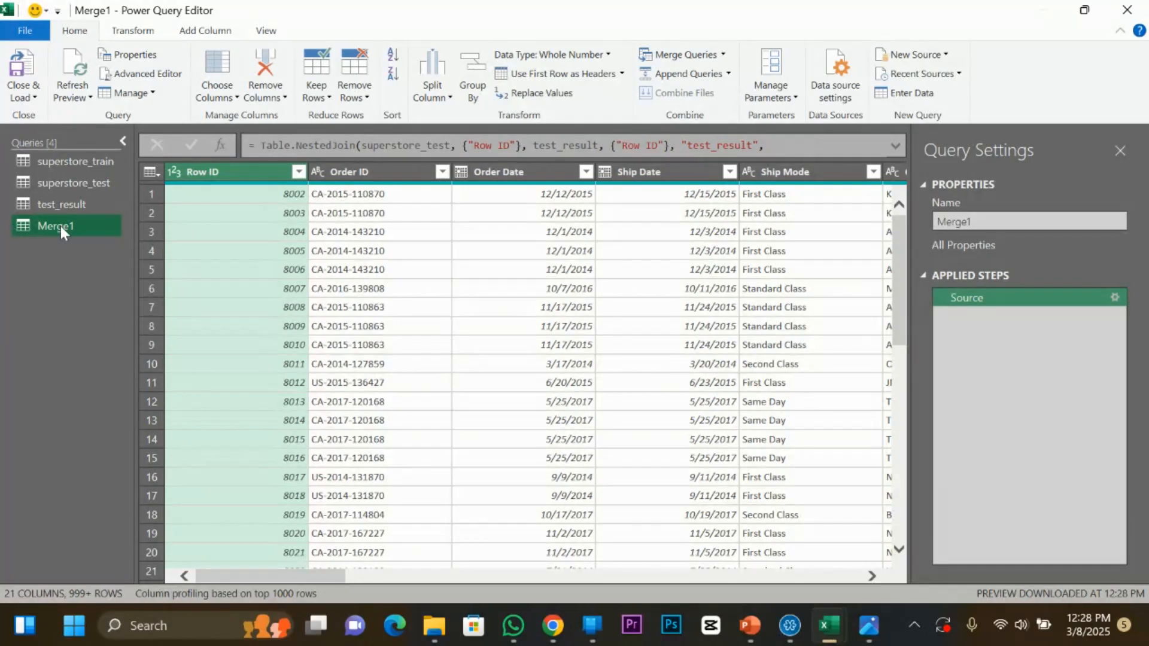
Rename the Merge1 query as Merge_result.
double_click(84, 227)
click(83, 228)
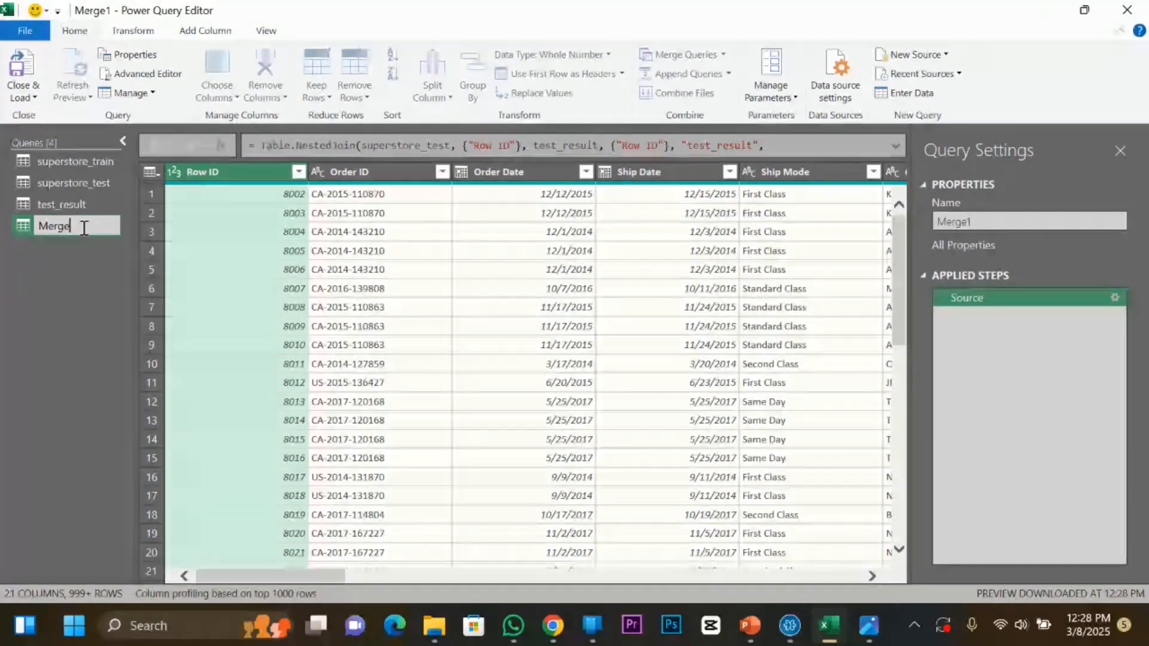
text(_result)
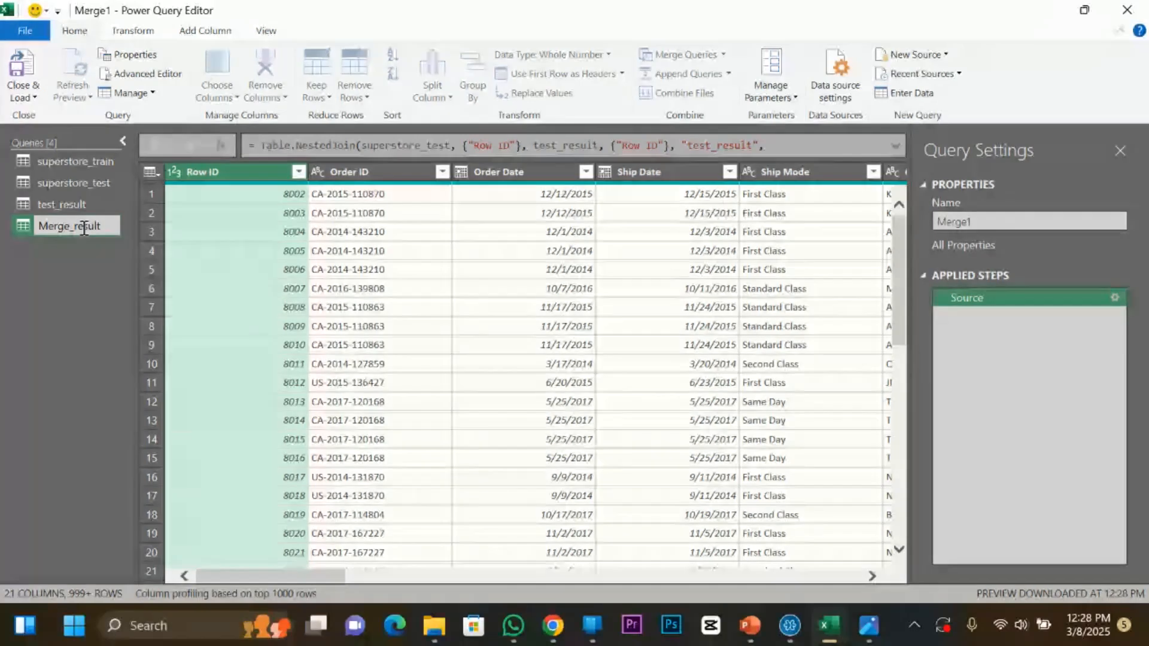
click(33, 284)
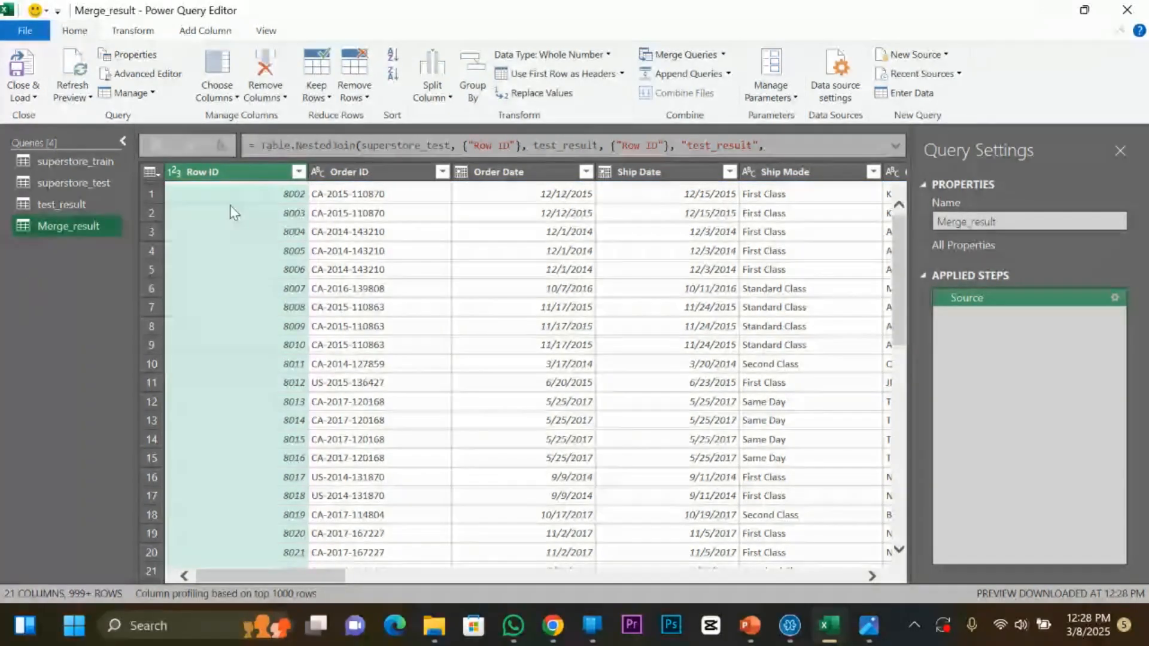
Expand the test_result column to only its Profit field, keeping the original column name as prefix.
drag(308, 572, 825, 576)
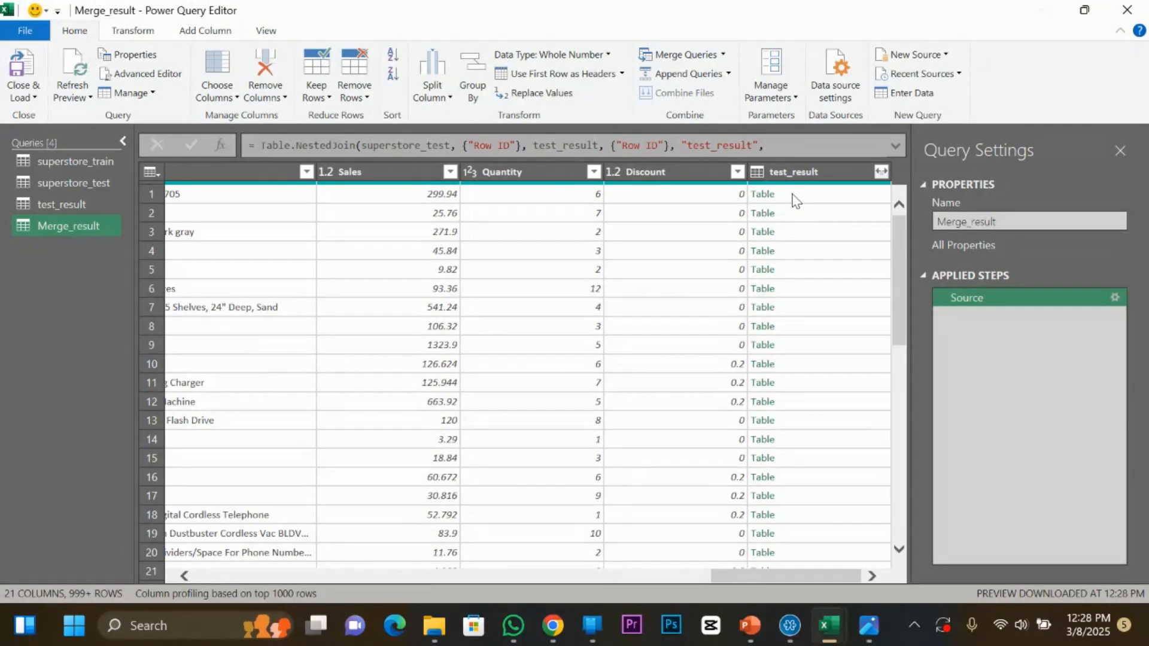
click(880, 175)
click(880, 174)
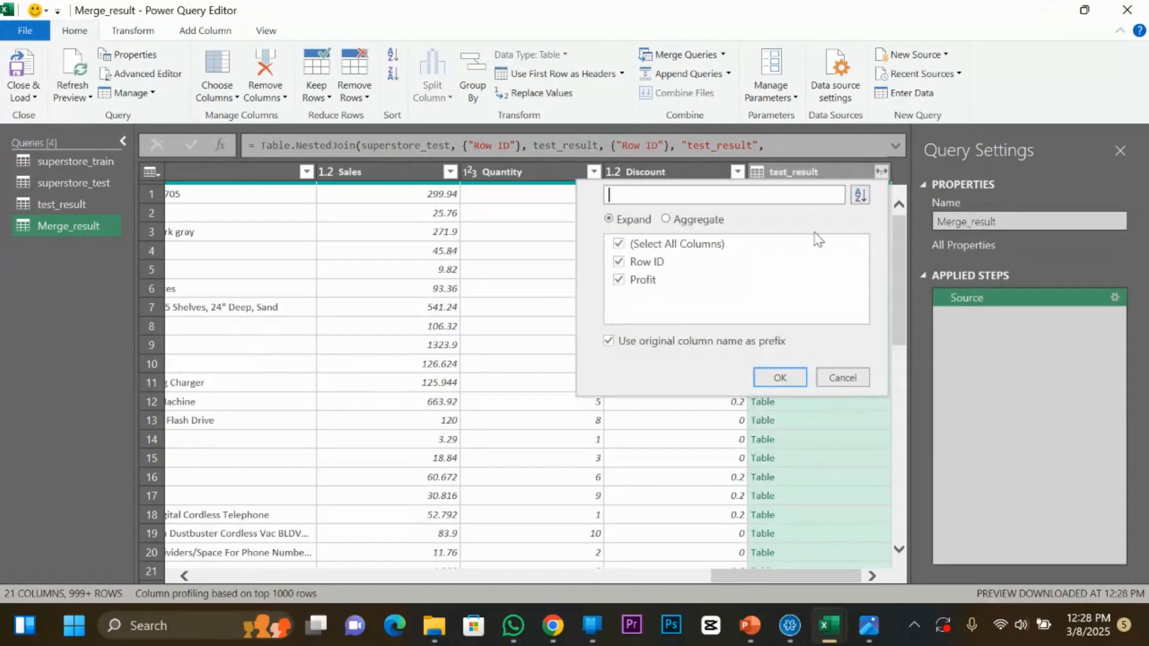
click(620, 263)
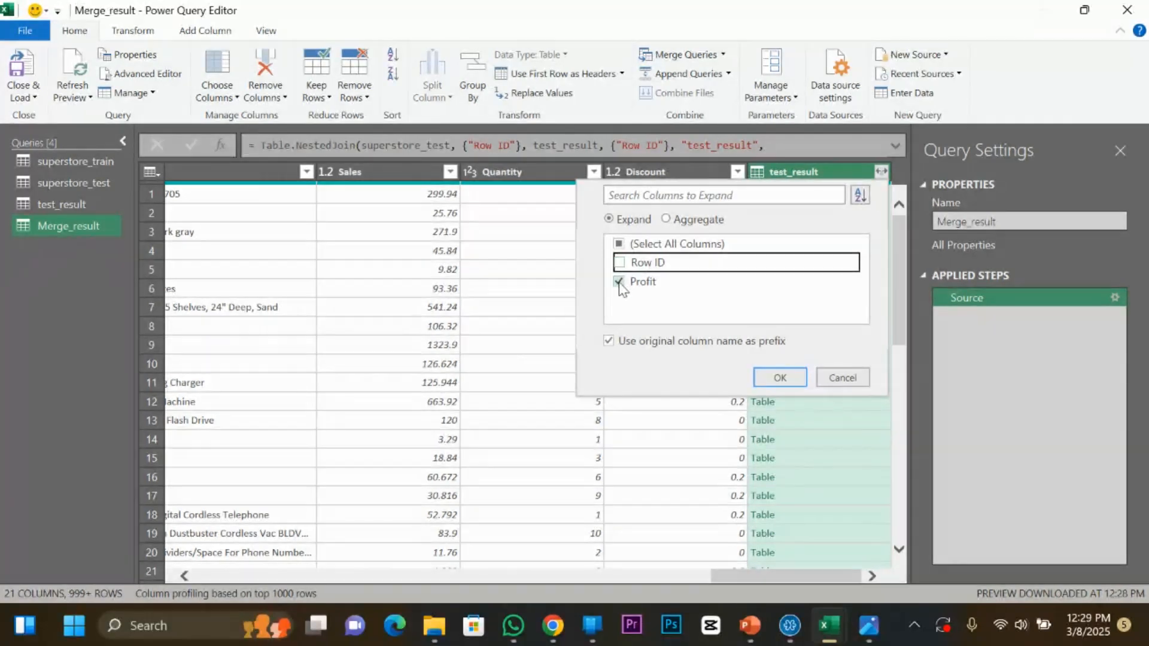
click(785, 379)
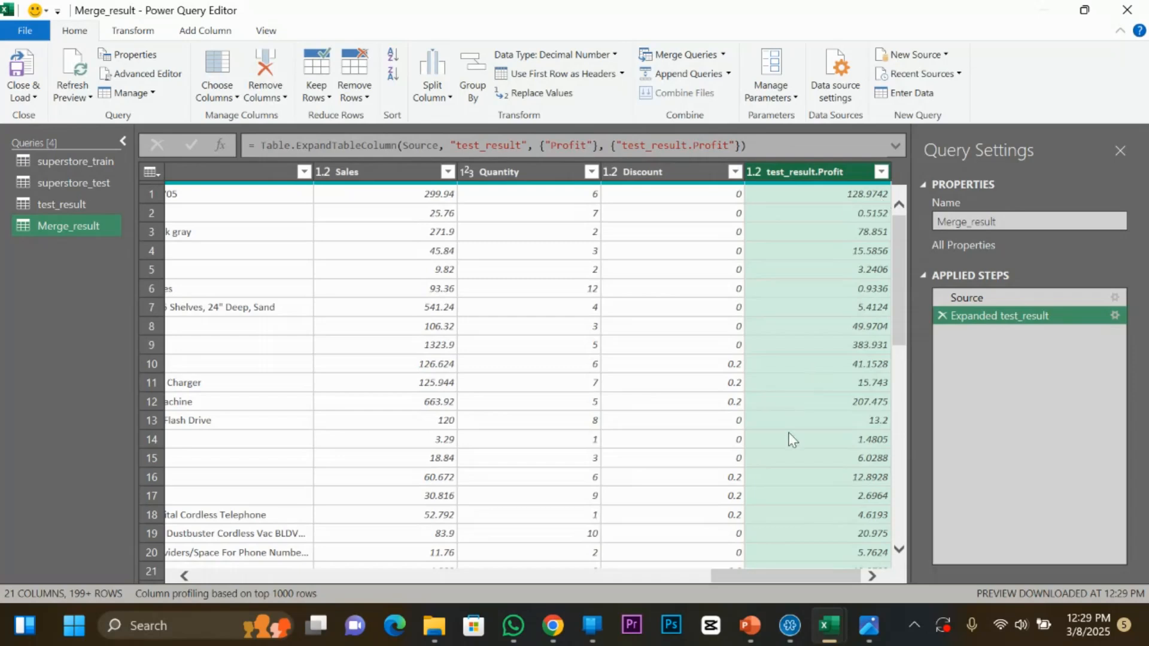
Compare the superstore_train query with Merge_result, starting from their first columns.
drag(755, 575, 169, 531)
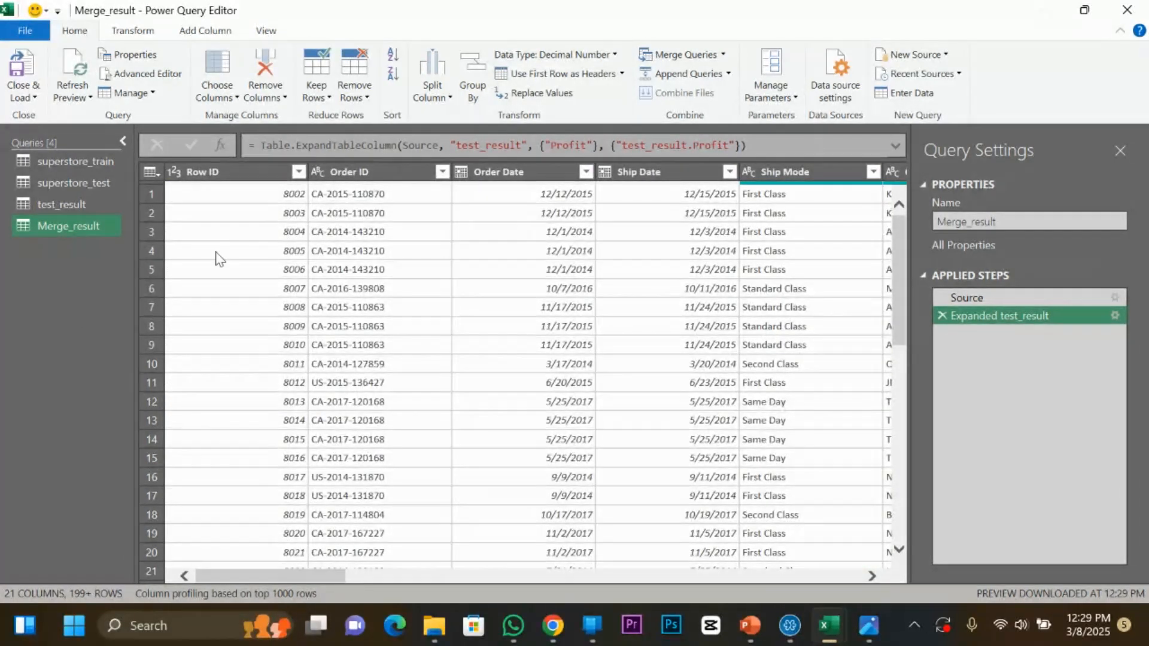
click(101, 163)
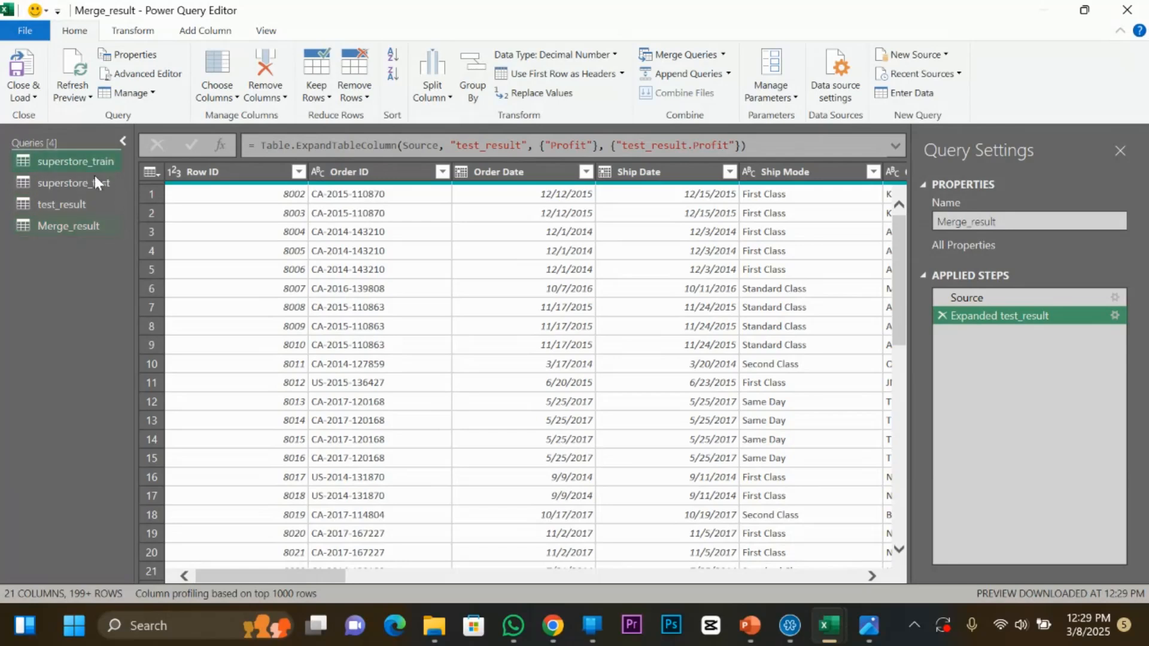
click(82, 228)
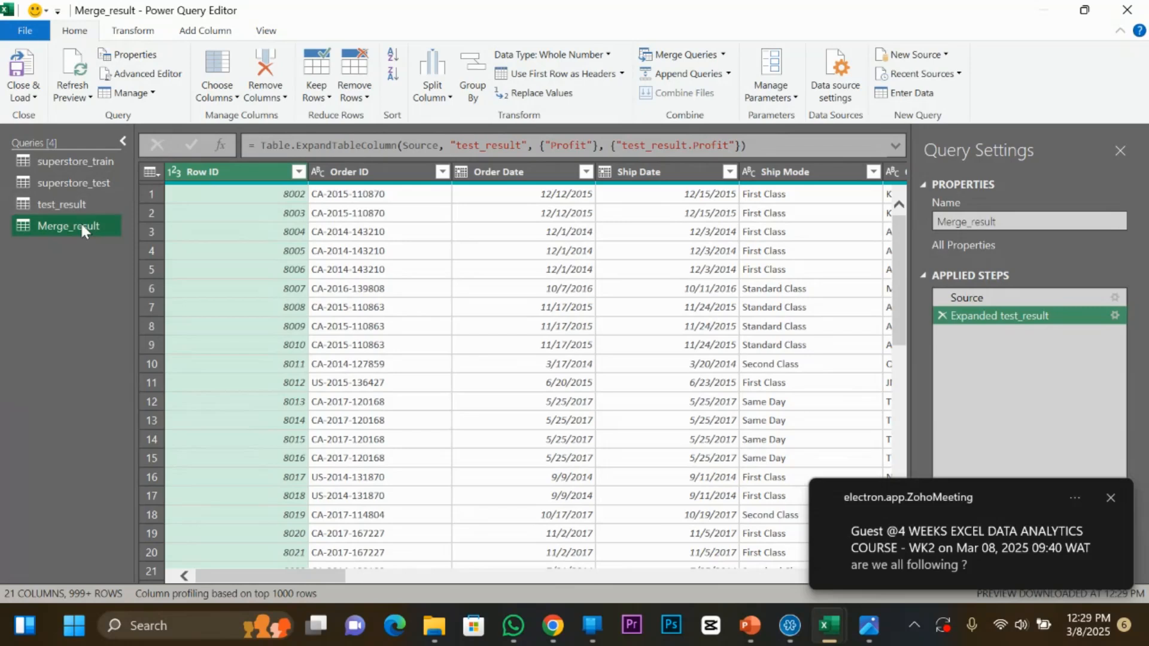
click(81, 170)
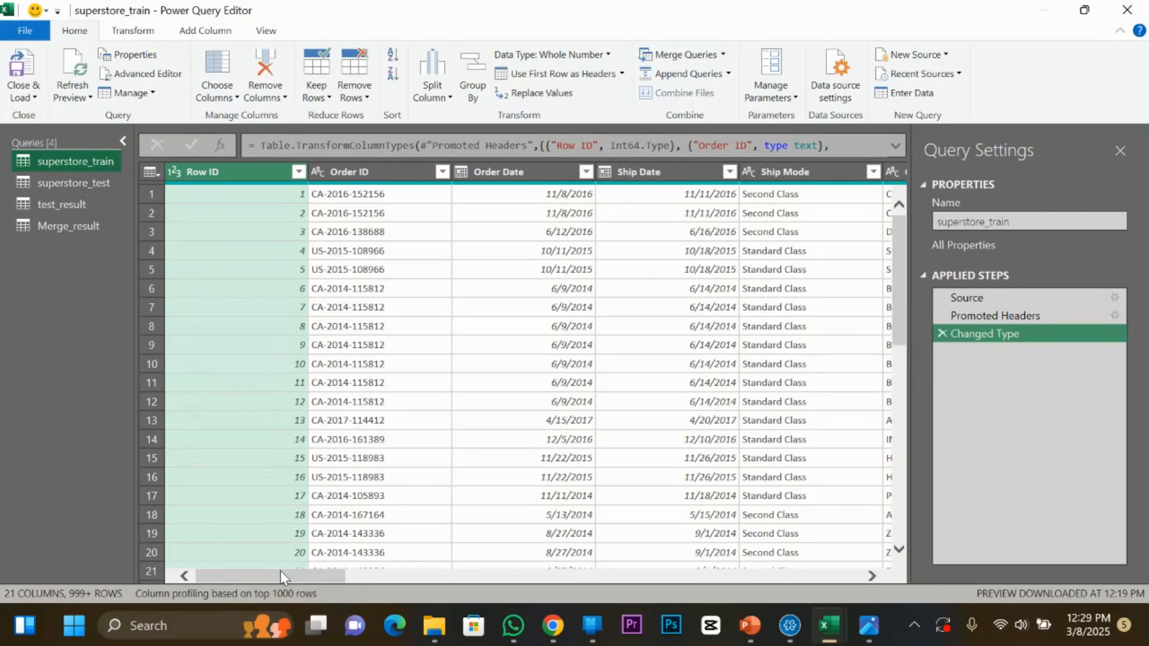
click(64, 230)
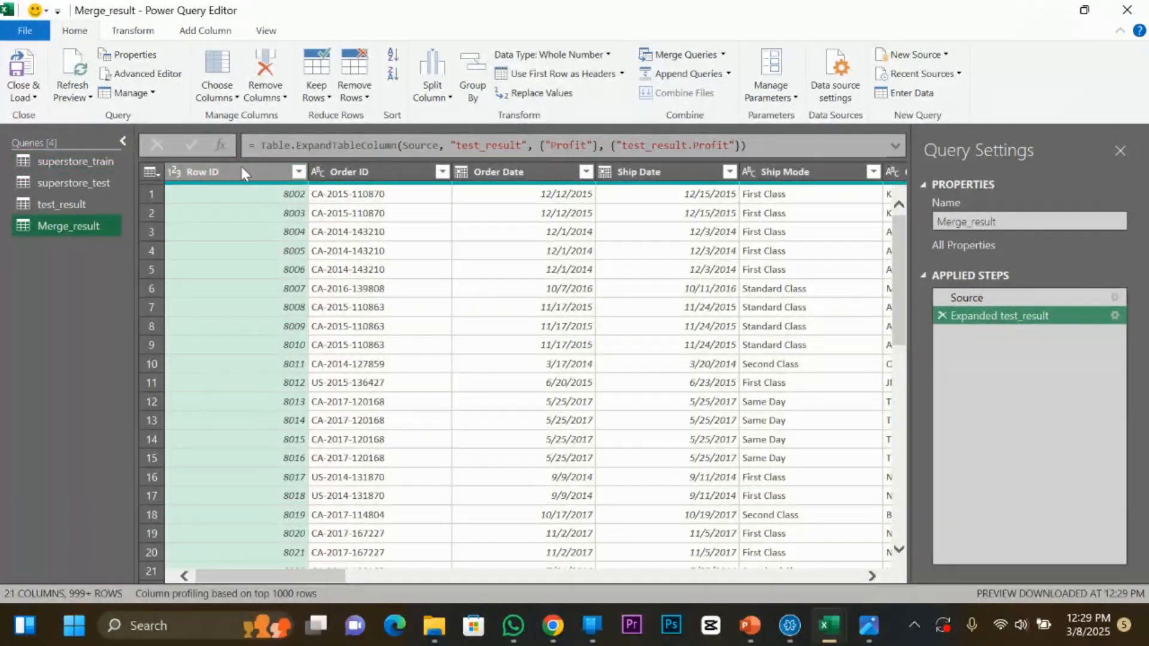
Review the Merge_result columns in order from Order ID through Product ID.
click(381, 174)
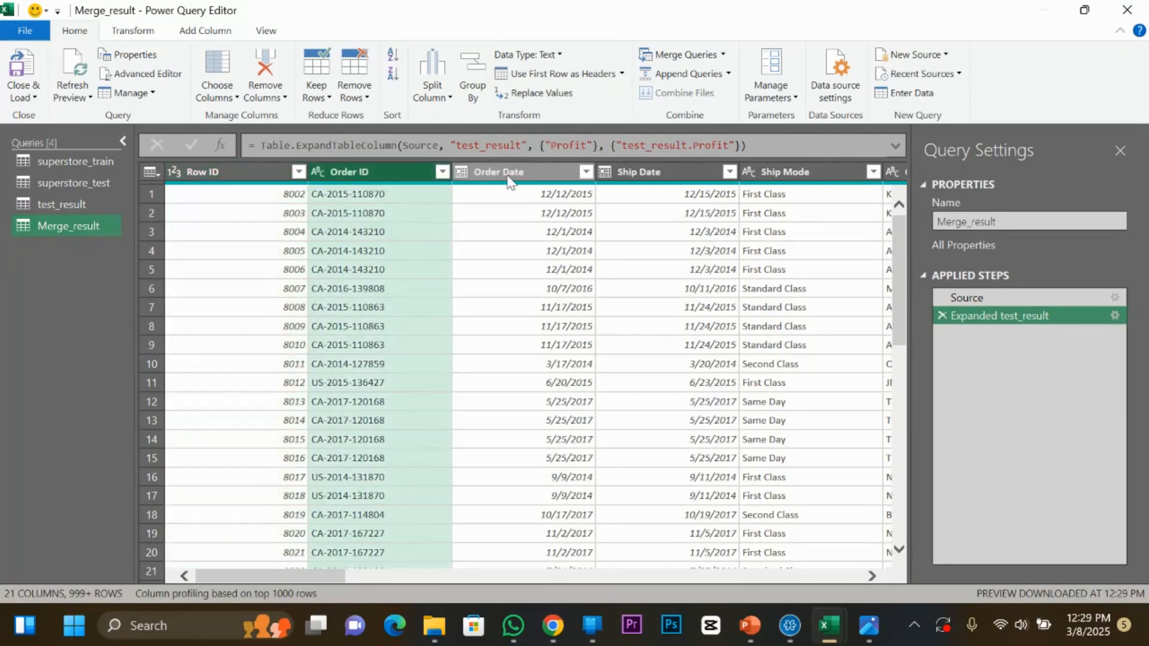
click(506, 173)
click(648, 174)
click(783, 174)
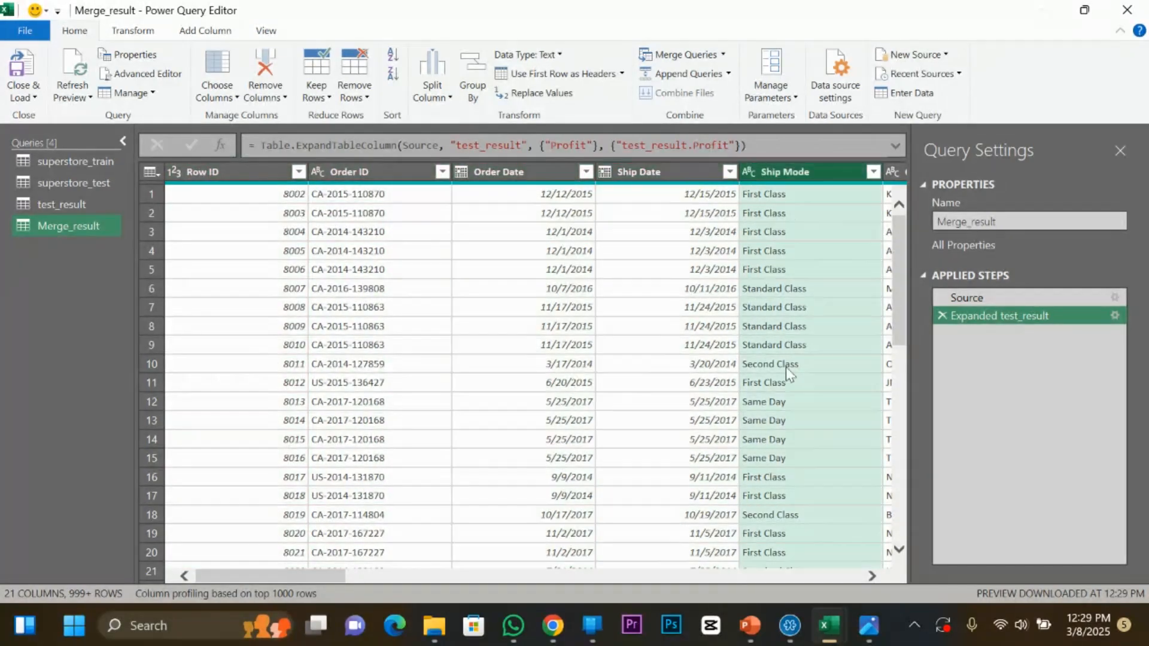
click(872, 576)
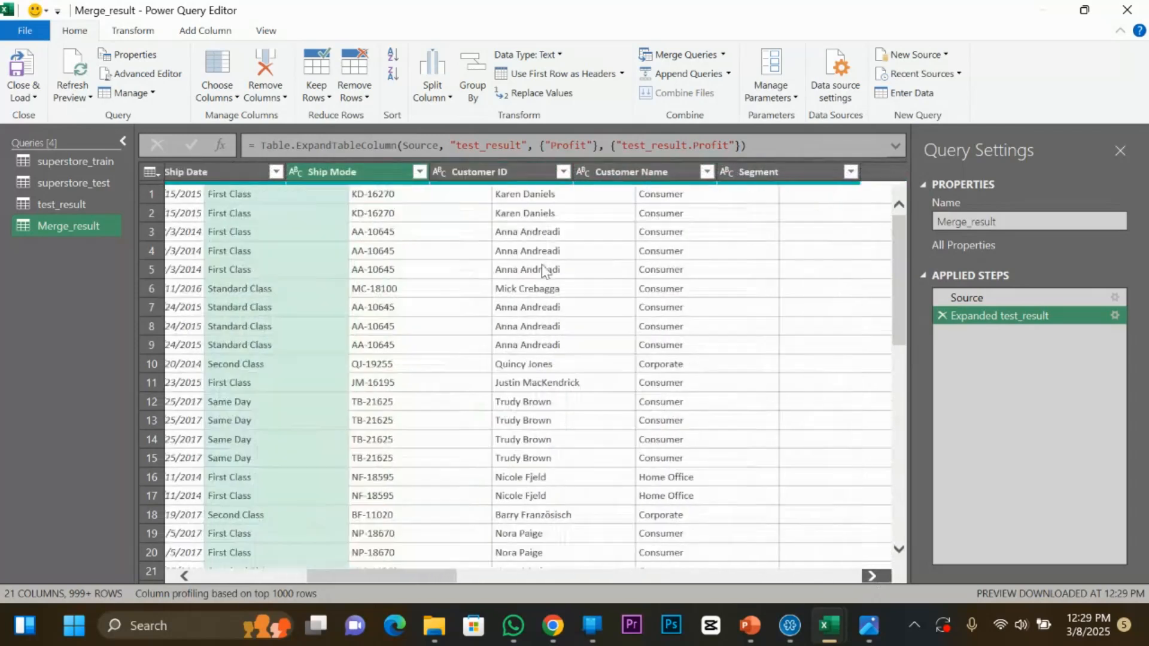
click(420, 175)
click(553, 175)
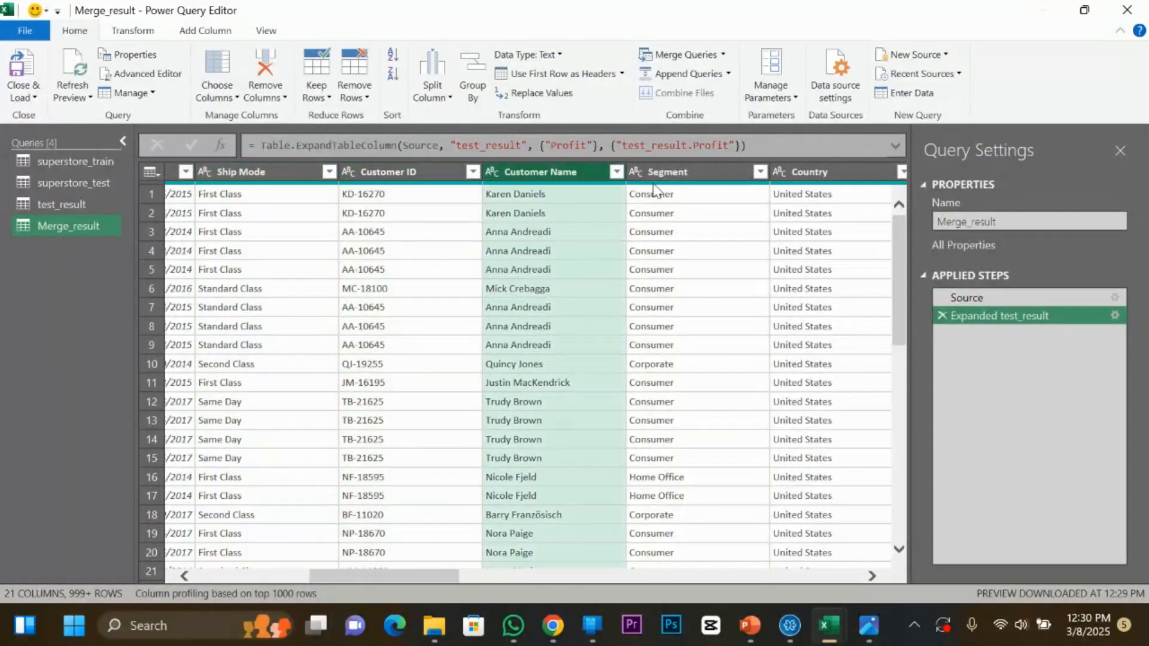
click(694, 190)
click(810, 173)
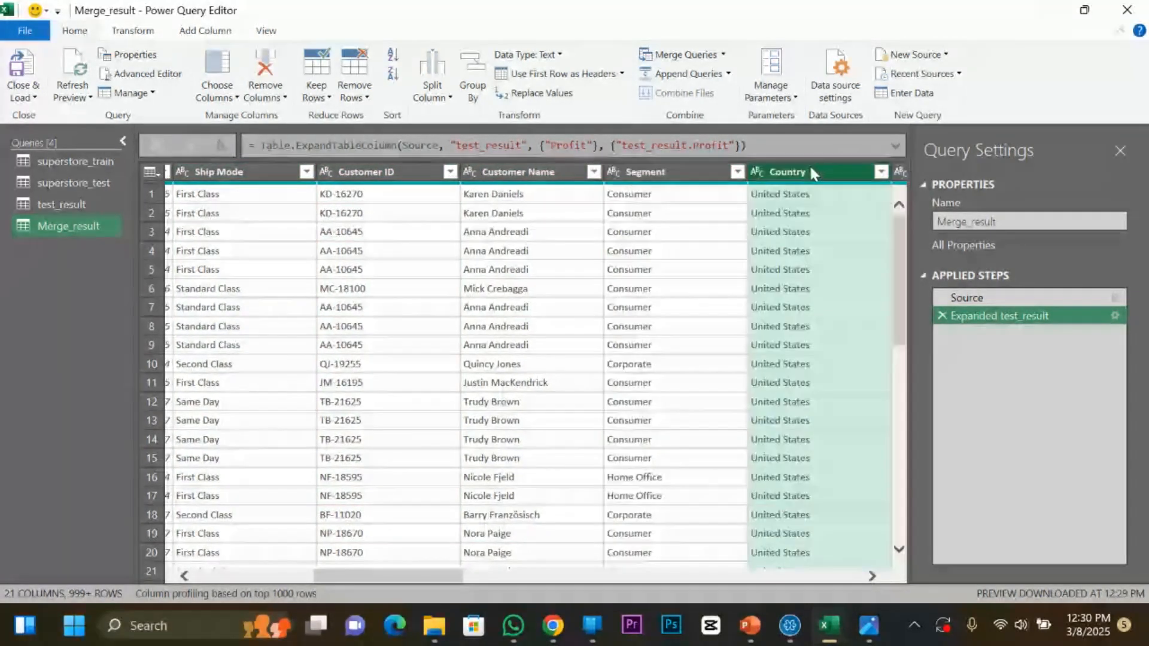
click(869, 577)
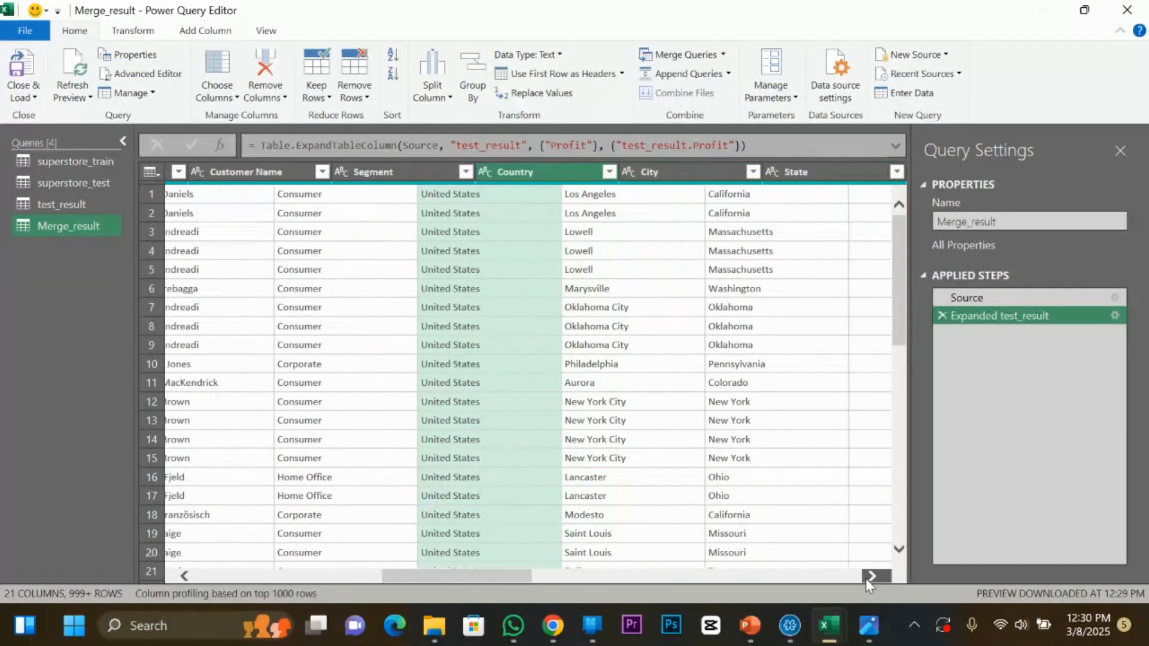
click(328, 175)
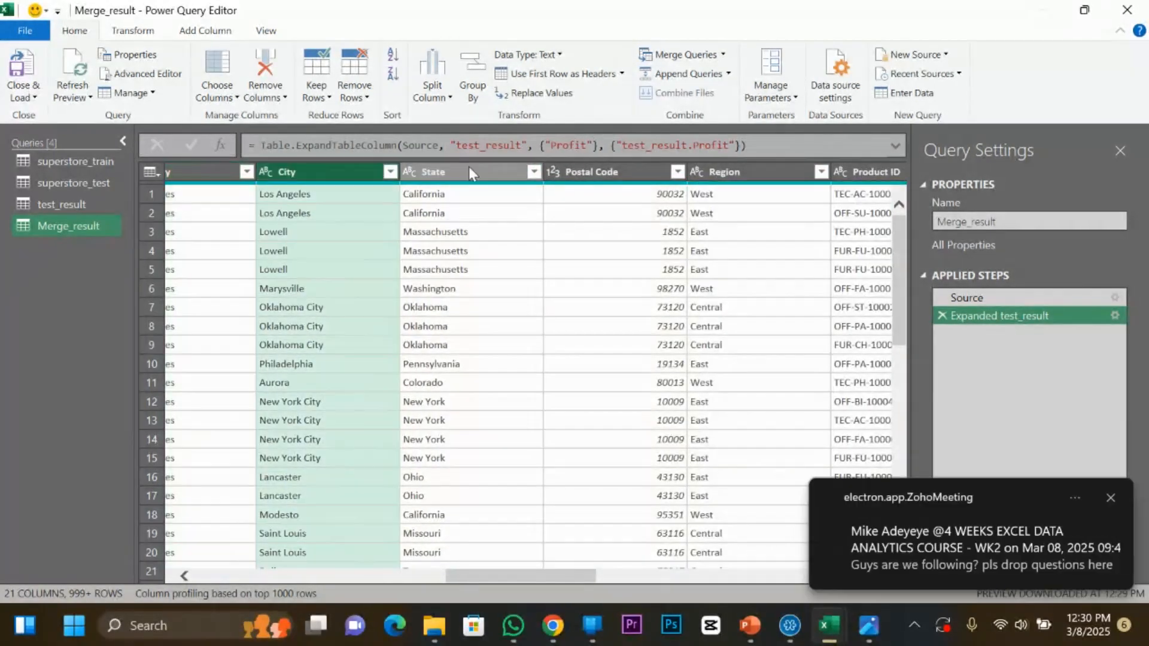
click(469, 171)
click(594, 173)
click(725, 172)
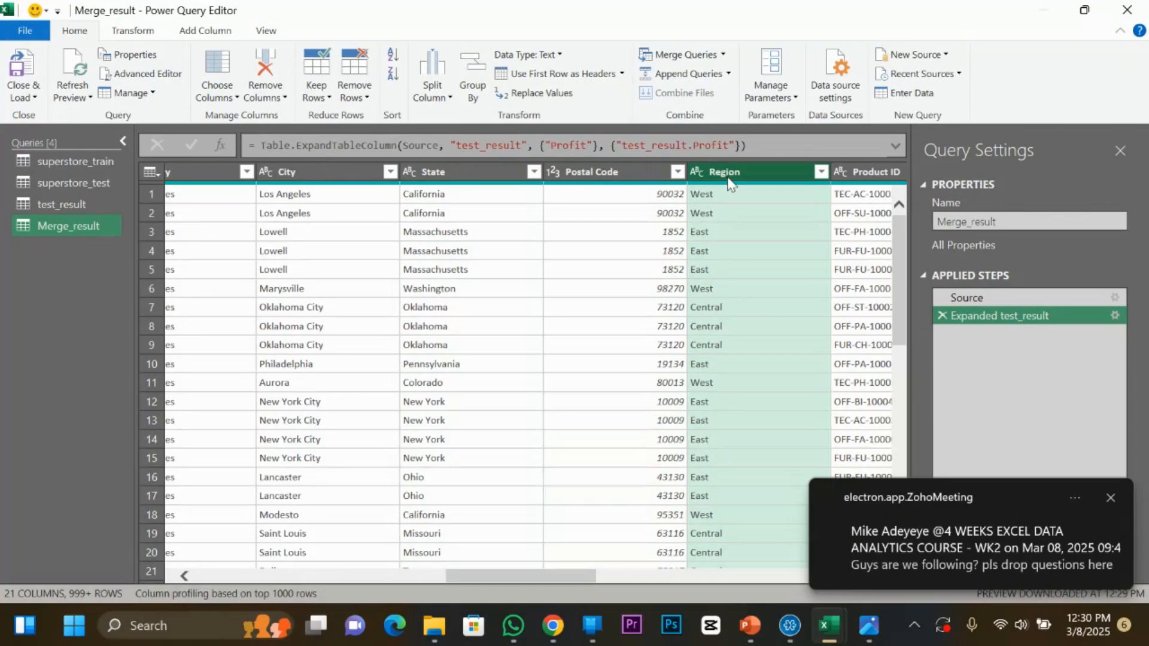
click(857, 170)
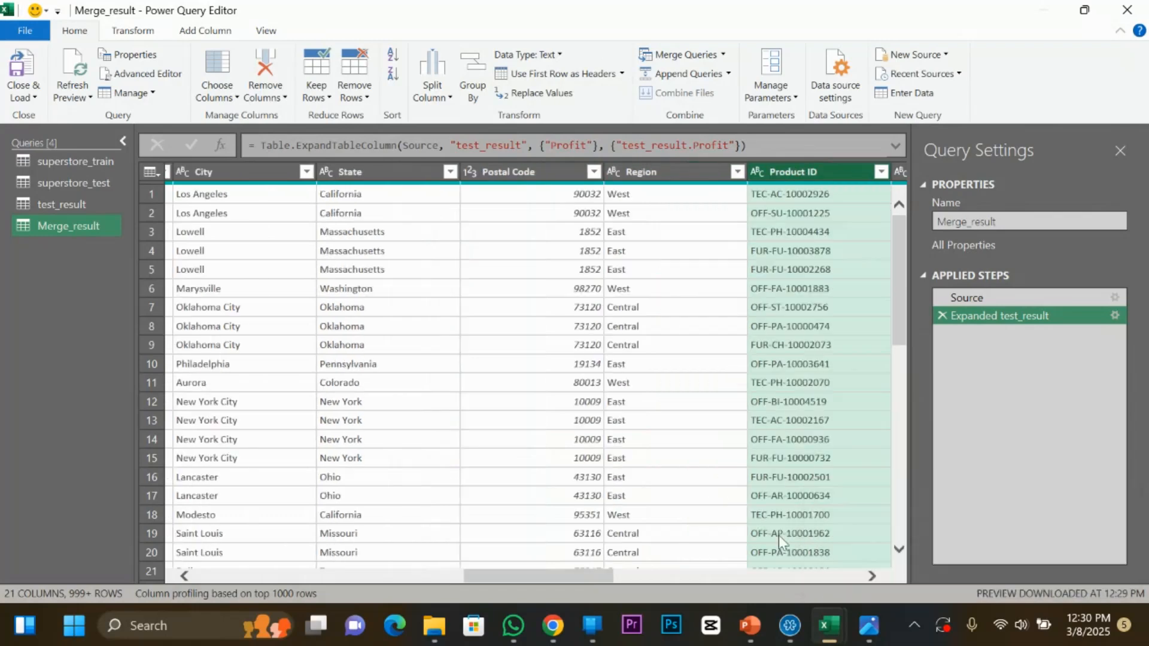
Review the remaining Merge_result columns from Category through test_result.Profit.
click(871, 575)
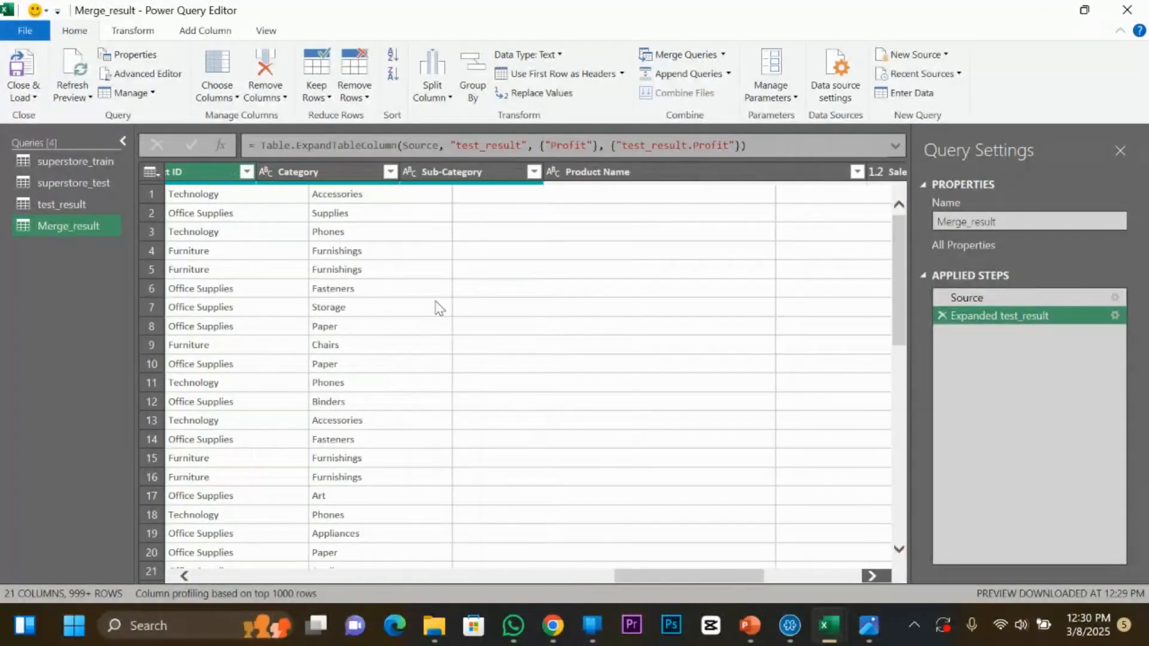
click(239, 172)
click(377, 172)
click(535, 173)
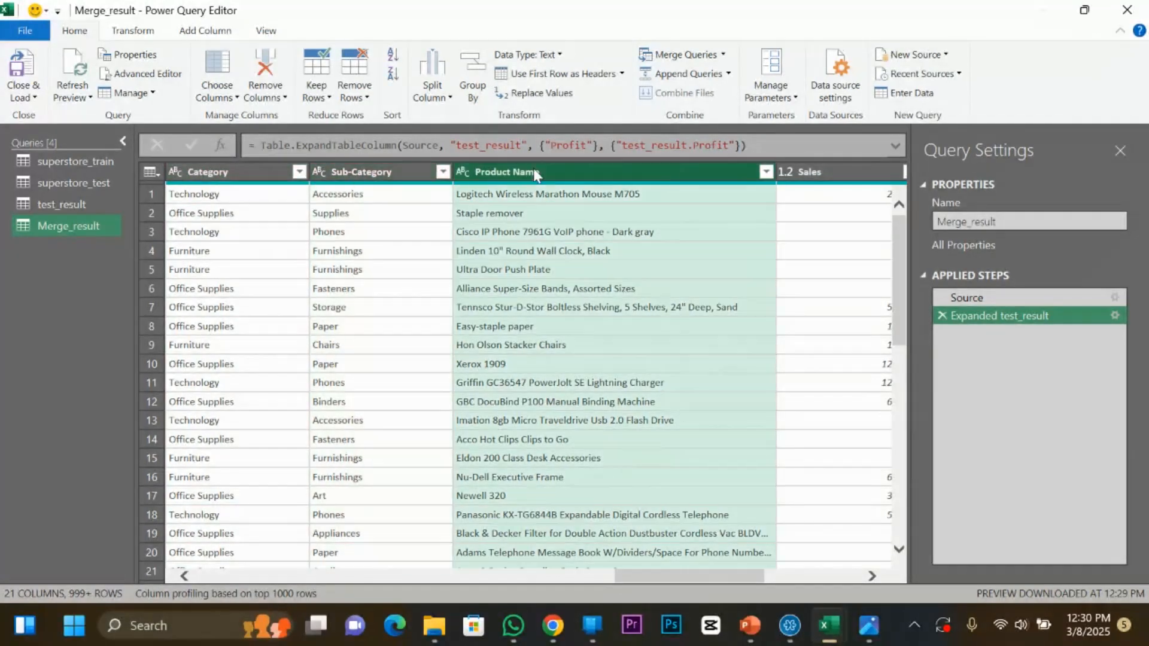
click(804, 172)
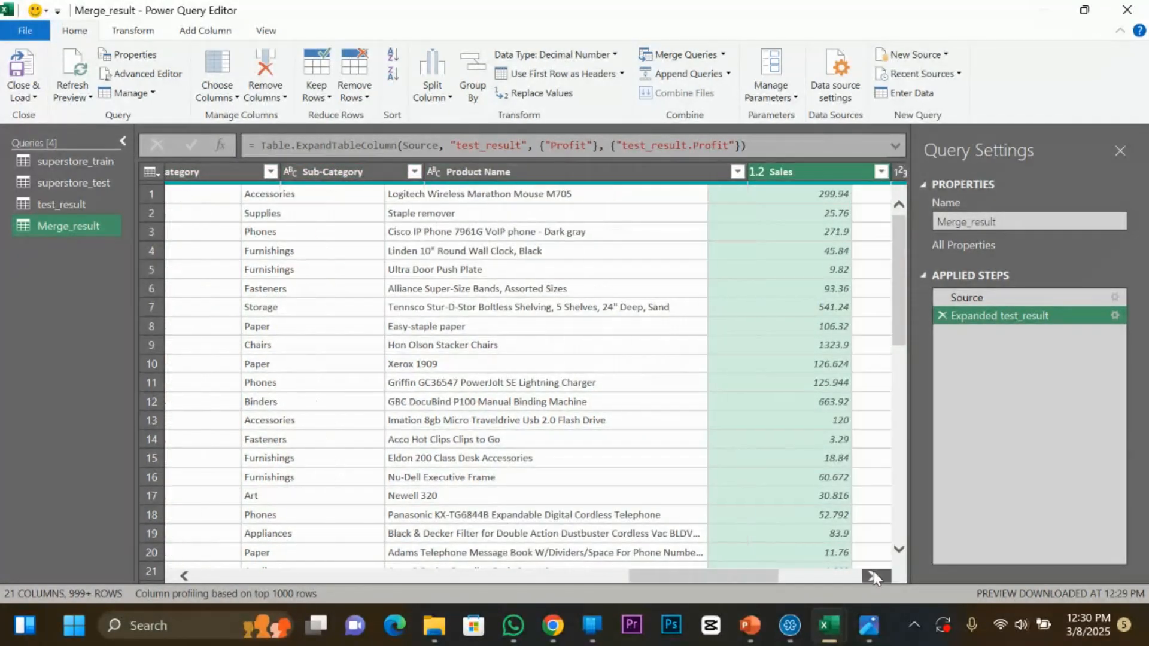
click(873, 575)
click(673, 172)
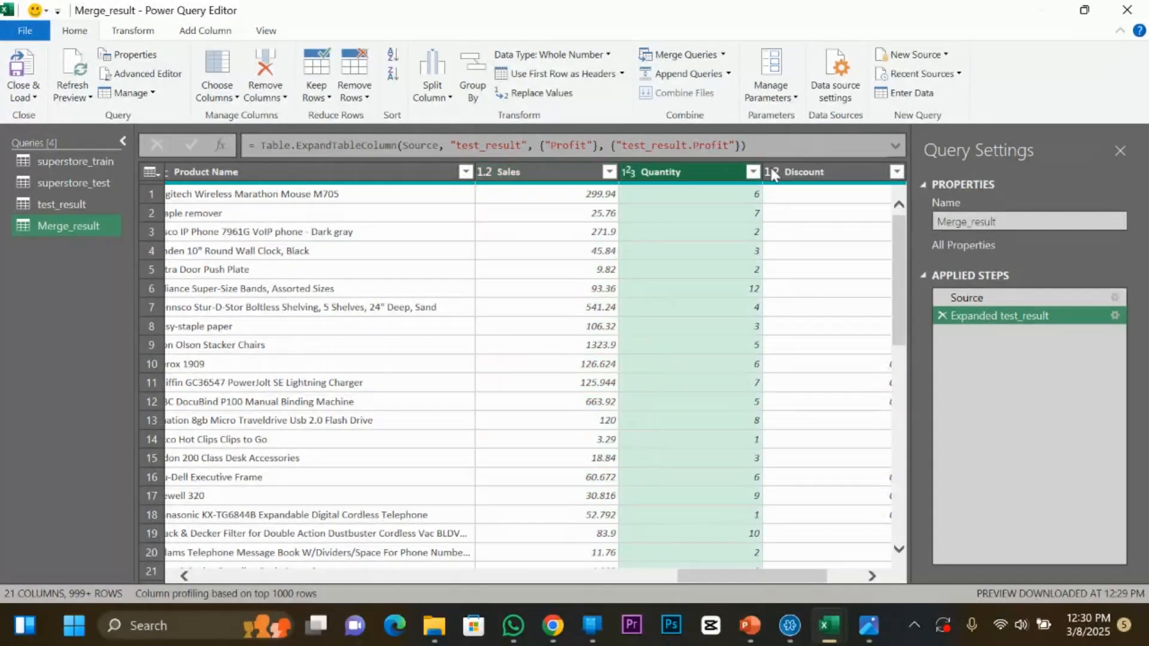
click(805, 172)
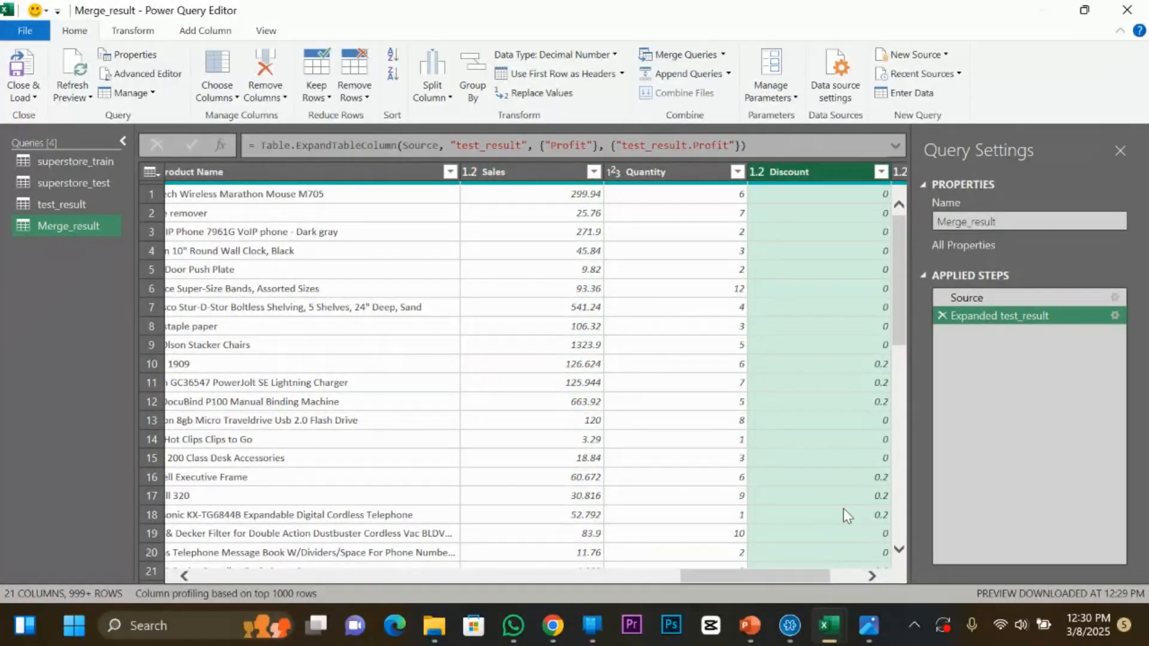
click(873, 575)
click(796, 173)
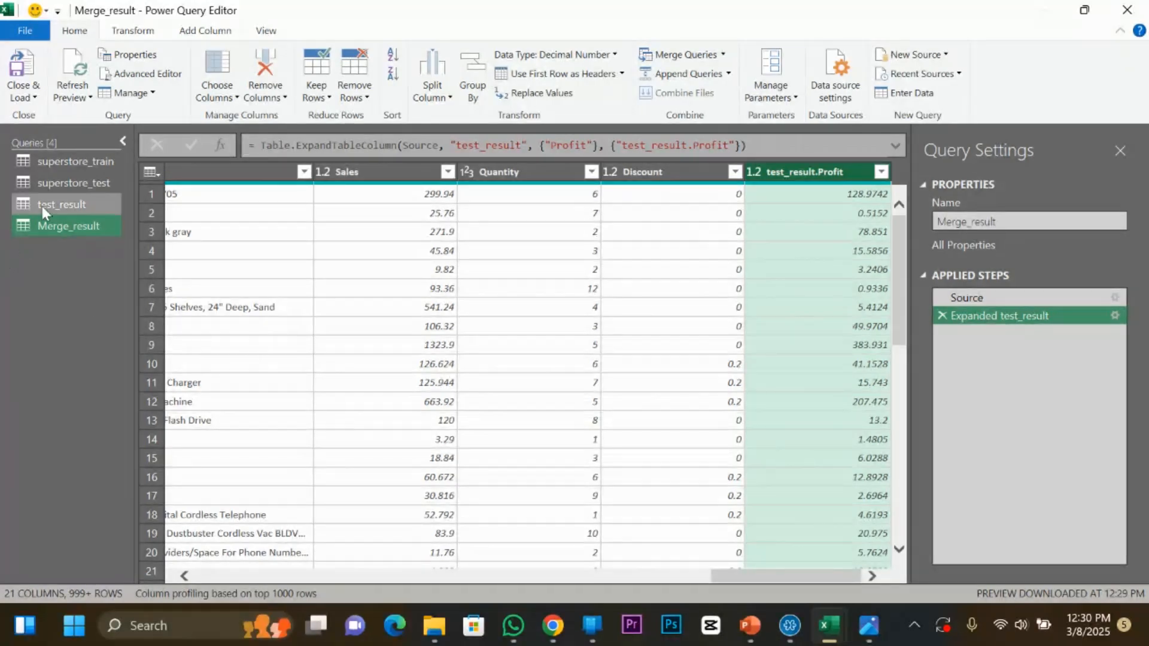
click(713, 76)
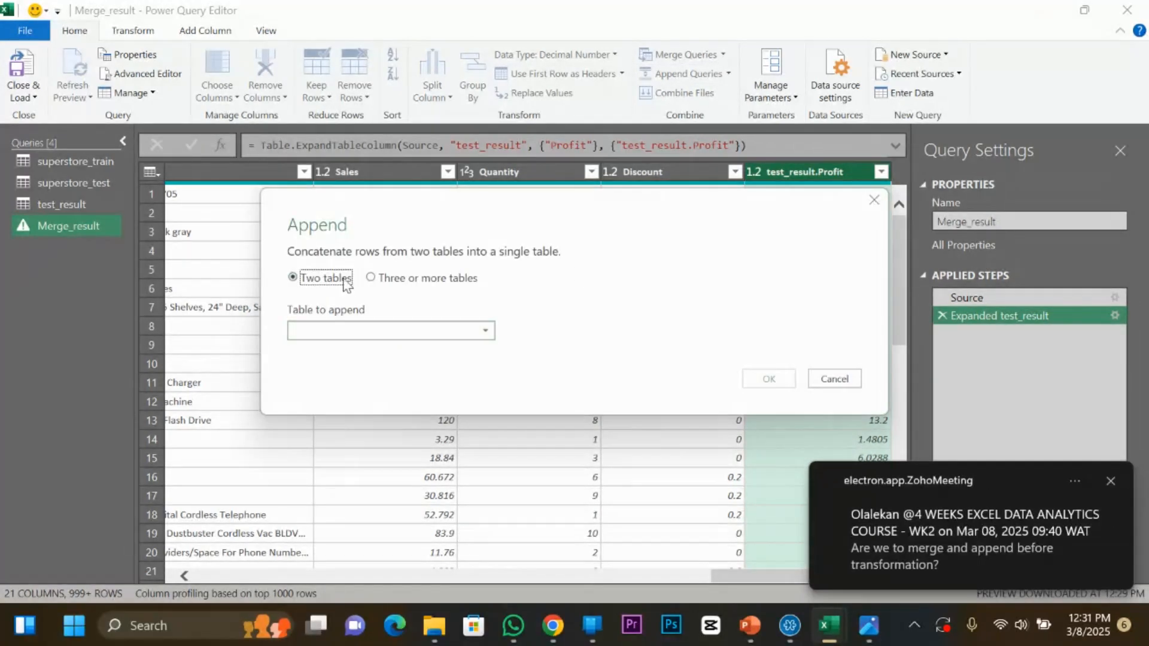
click(414, 278)
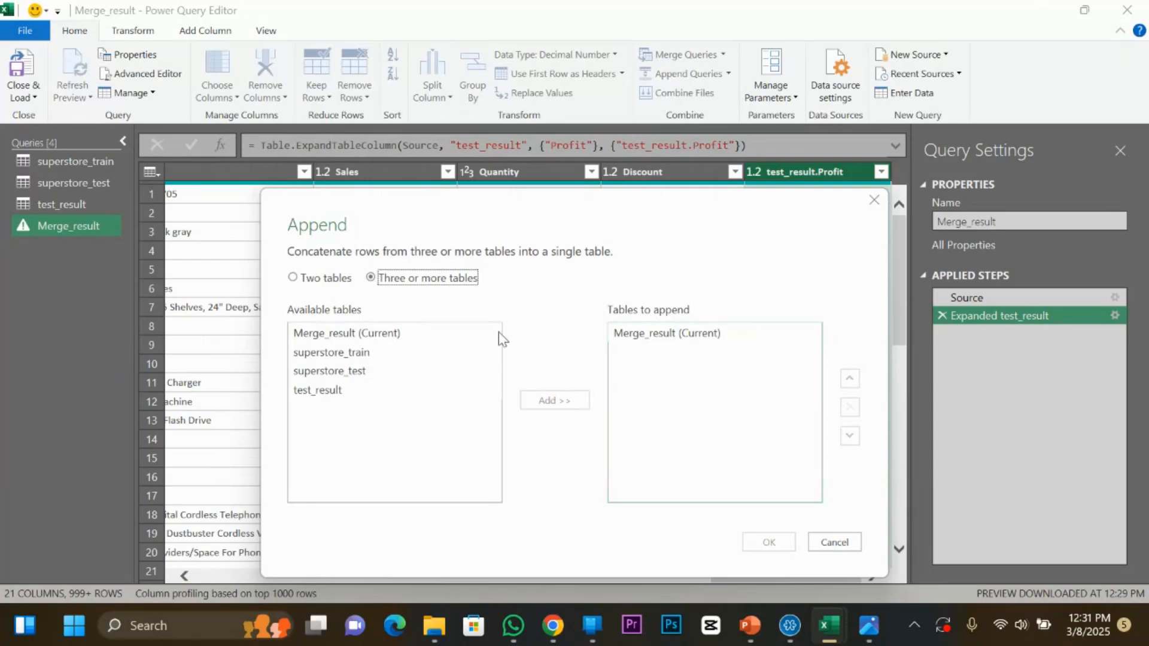
click(335, 280)
click(374, 329)
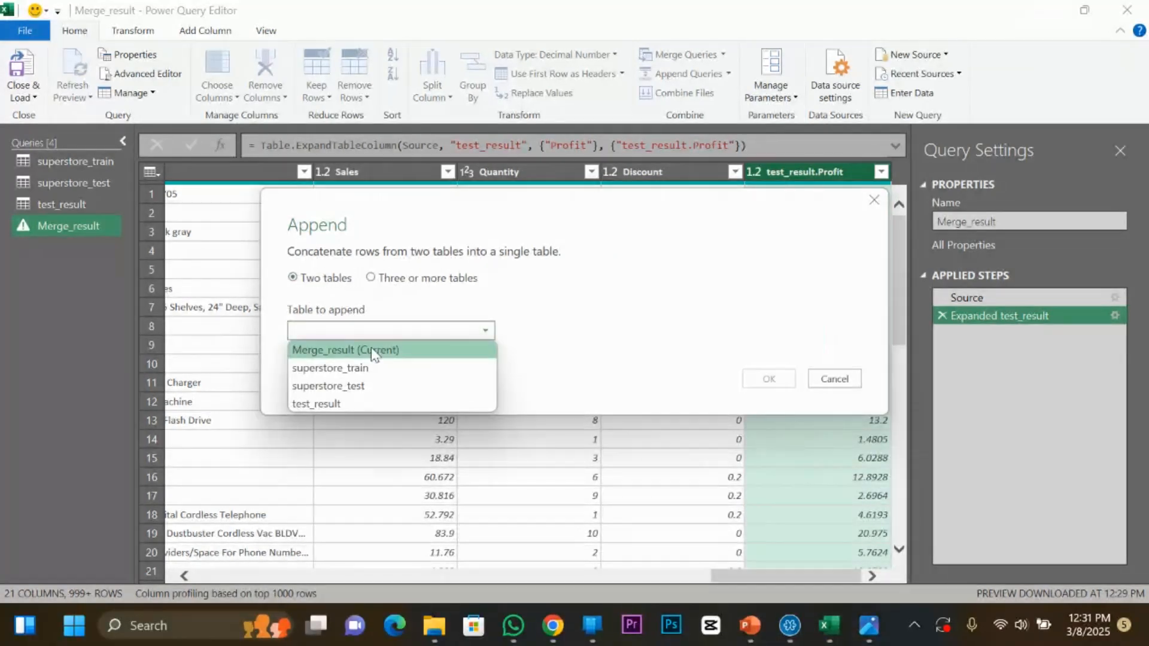
click(836, 380)
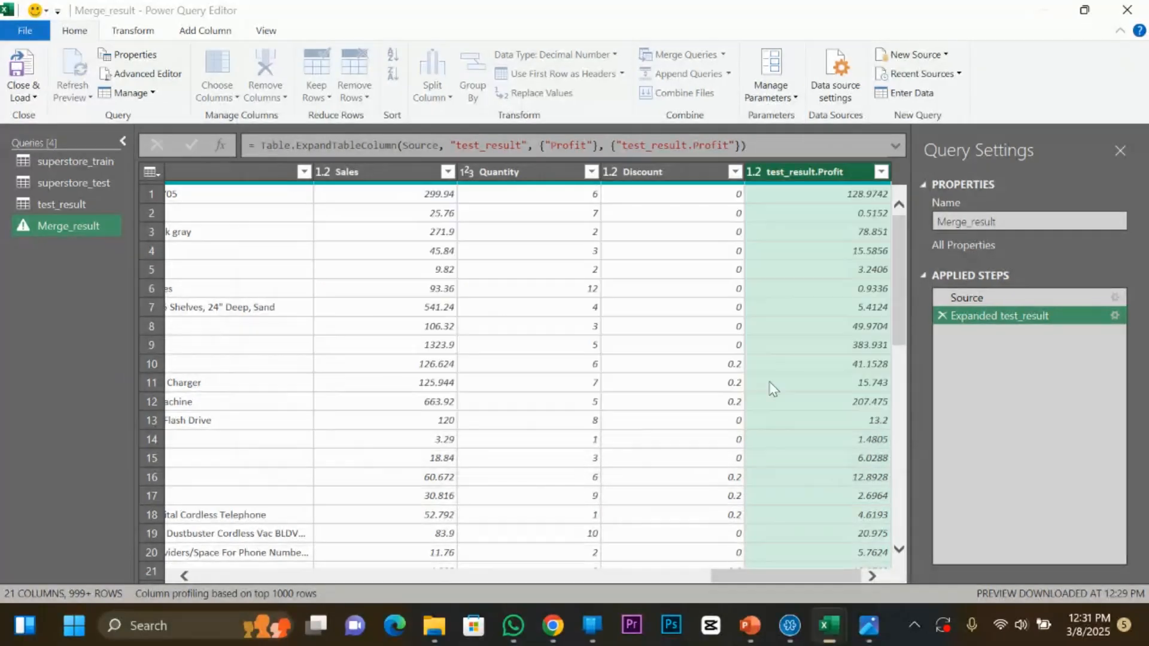
Append Merge_result to superstore_train as a new query combining the two tables.
click(82, 173)
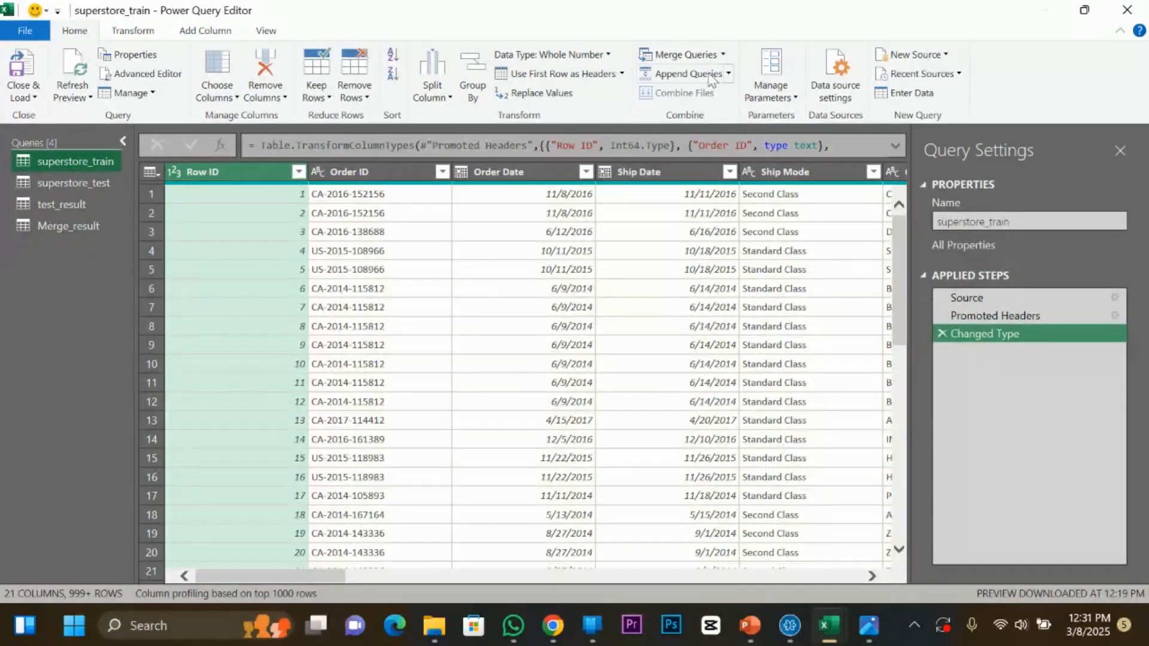
click(728, 74)
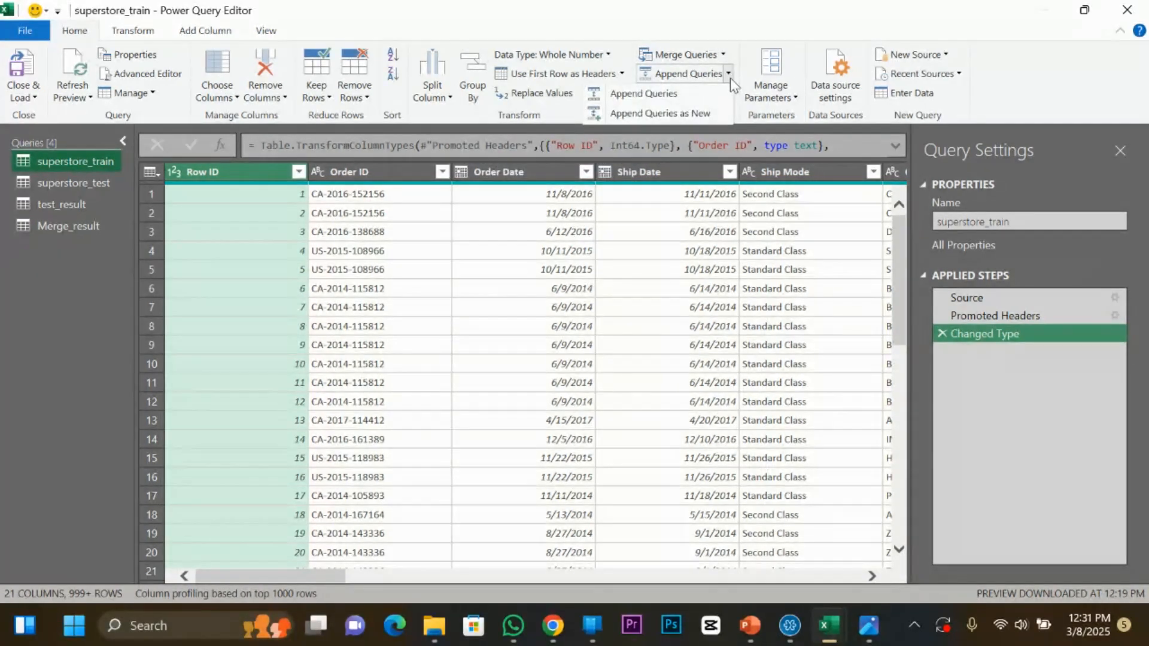
click(660, 110)
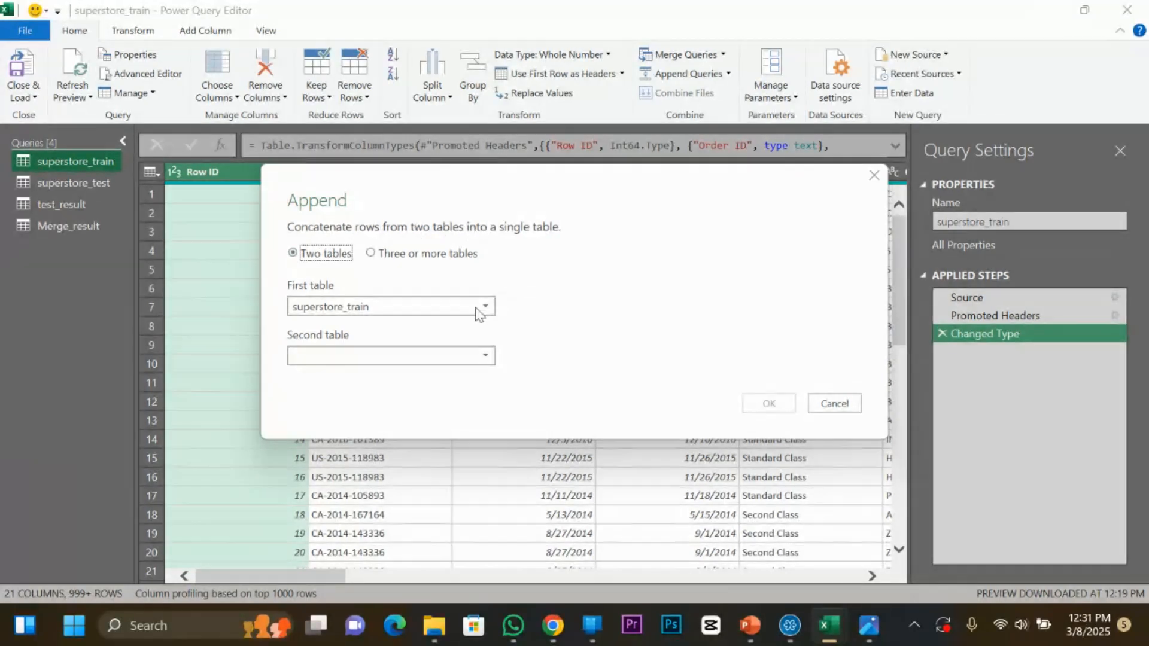
click(390, 358)
click(351, 426)
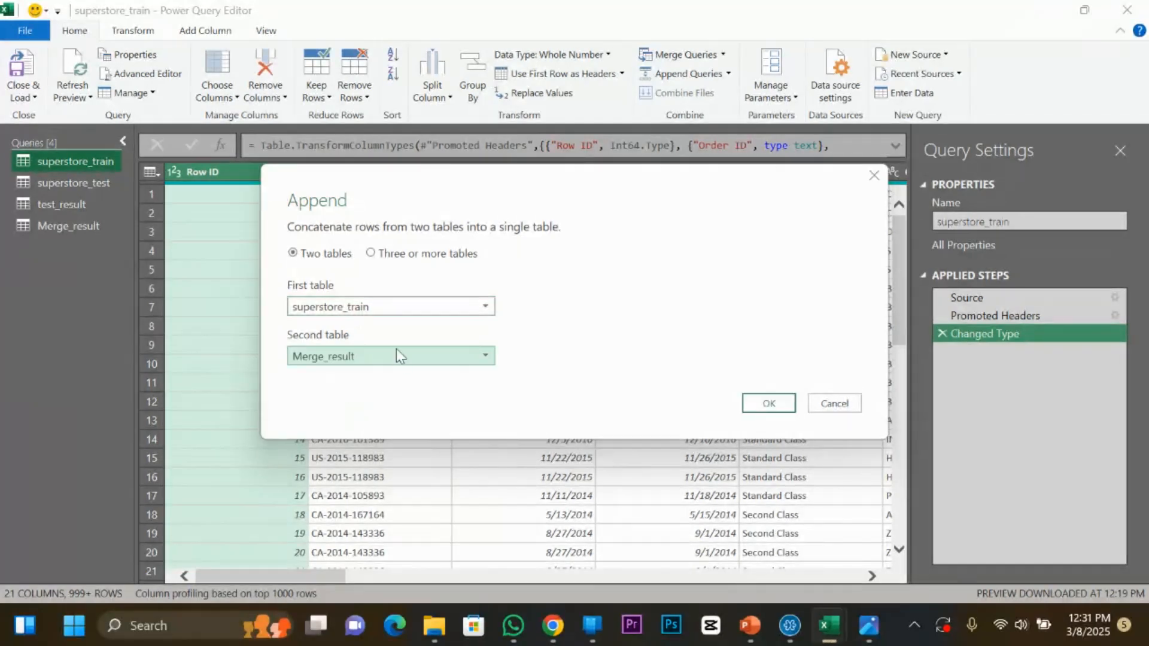
click(768, 403)
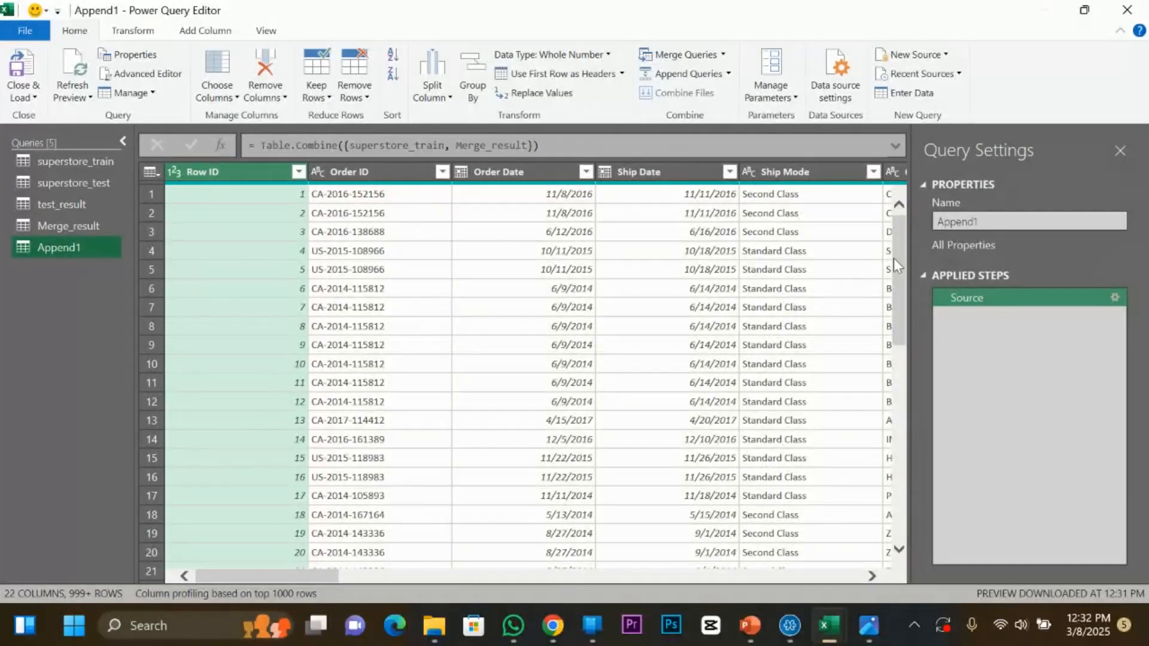
Close the query editor, load the queries into the workbook, and widen the queries list to show full names.
drag(898, 260, 891, 204)
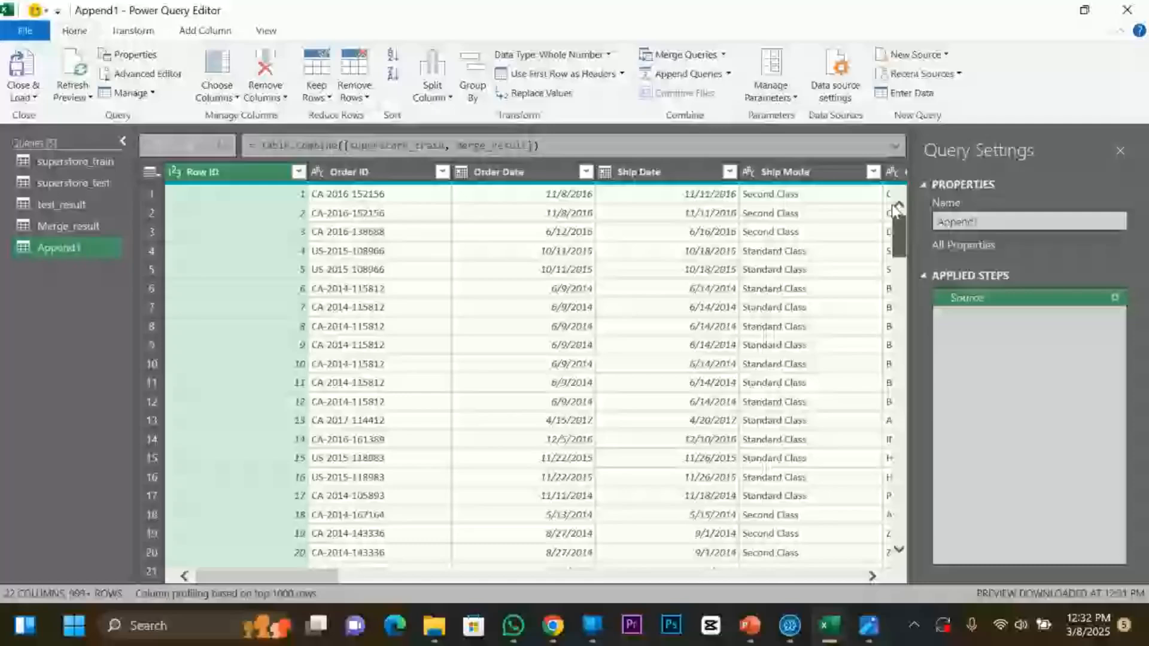
click(25, 75)
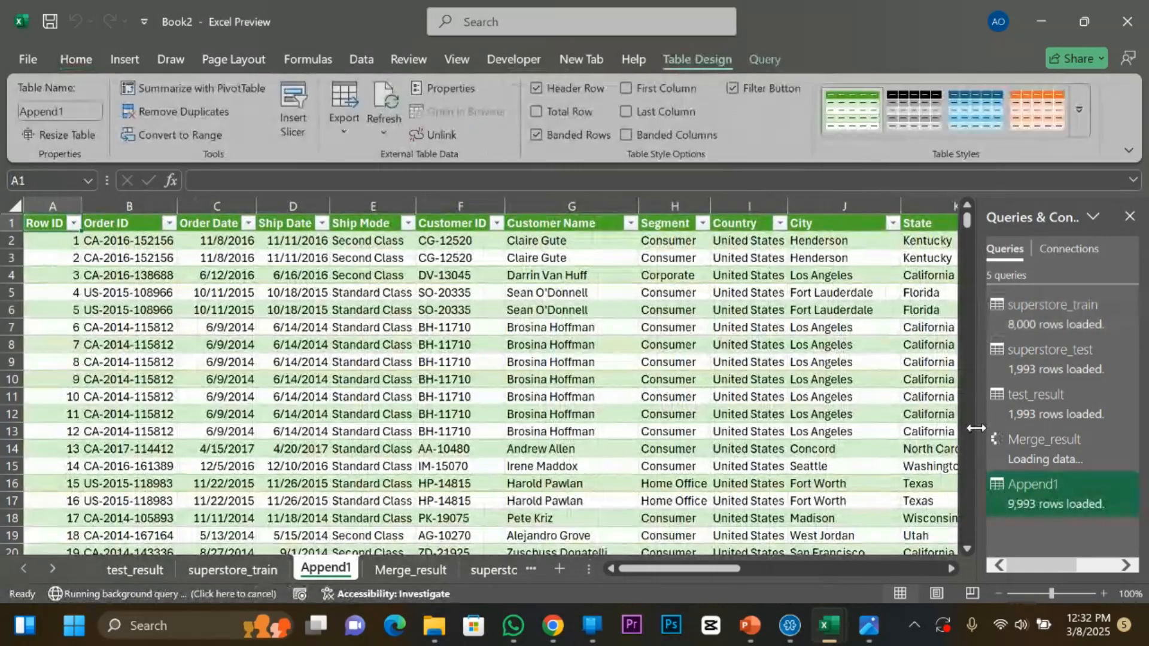
drag(975, 428, 927, 413)
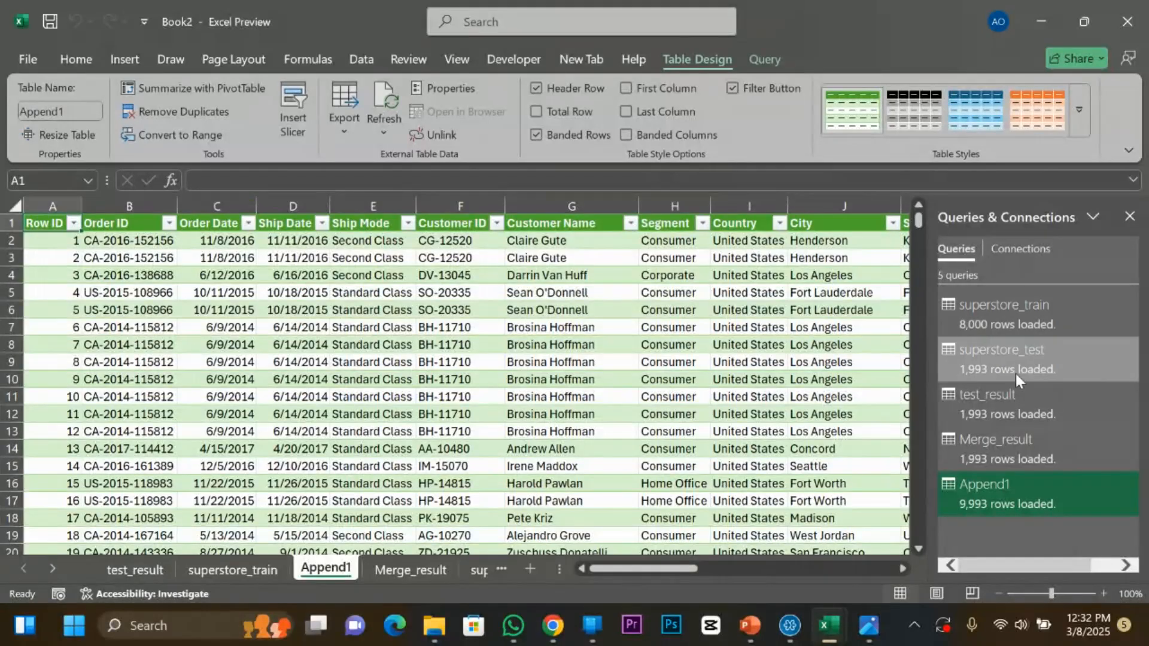
Check the loaded row counts of the source, merged and appended queries, and preview Append1's columns.
mouse_move(1016, 378)
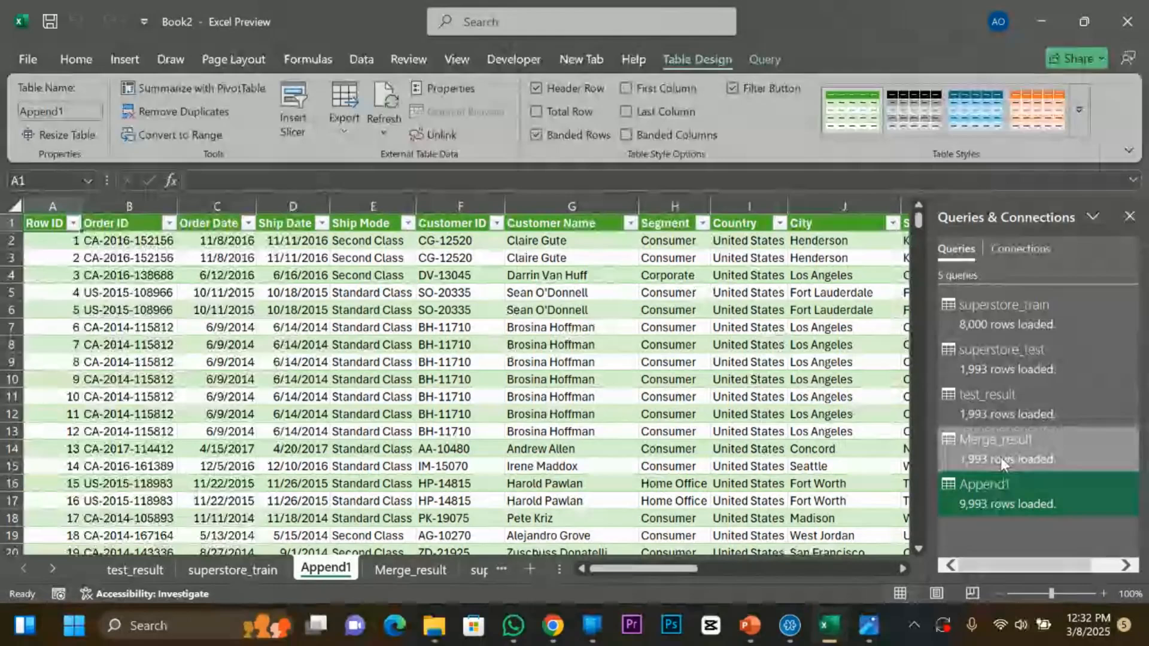
mouse_move(999, 458)
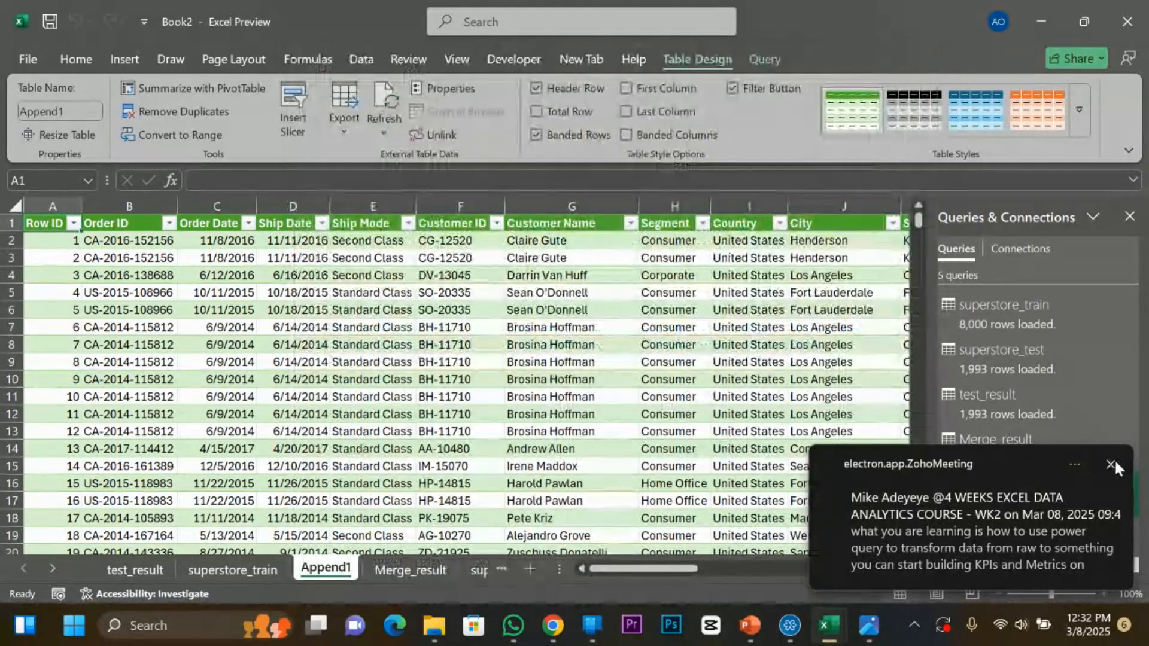
click(1112, 463)
mouse_move(974, 509)
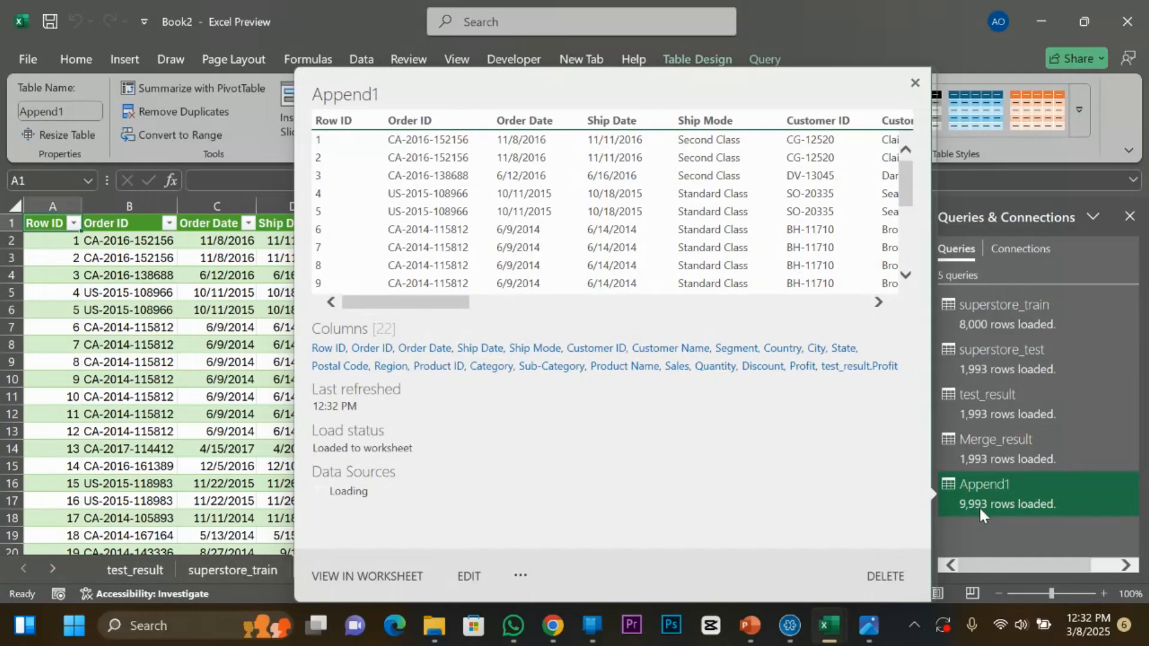
click(992, 495)
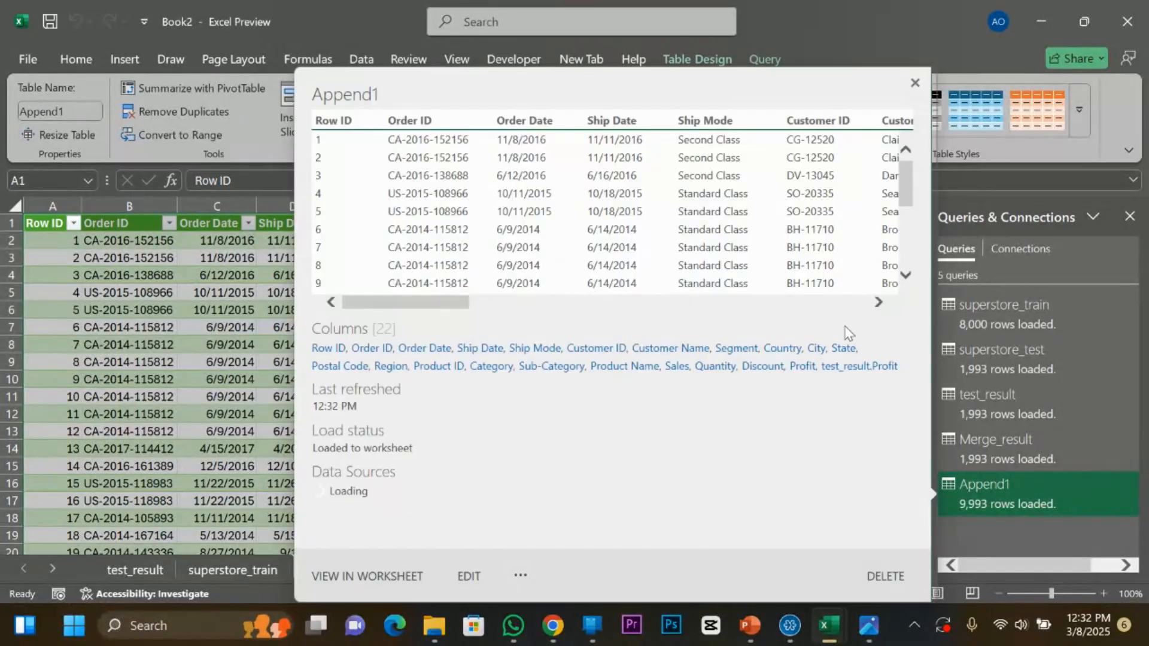
click(81, 309)
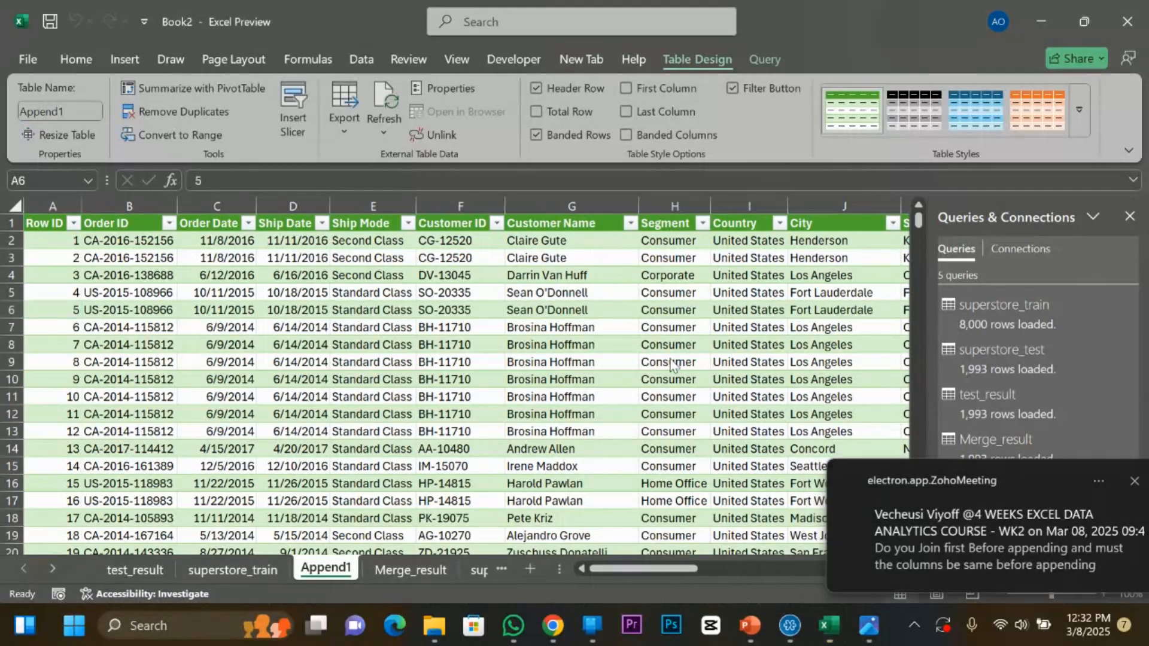
Reopen the Append1 query in the Power Query Editor.
click(1113, 477)
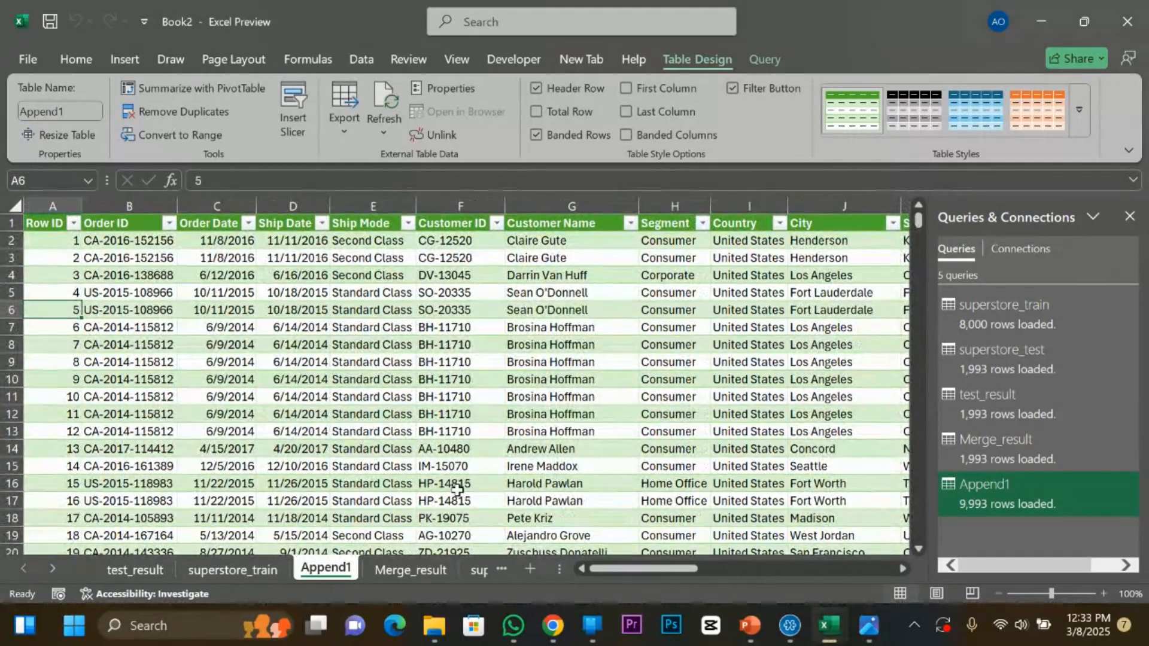
drag(622, 568, 376, 552)
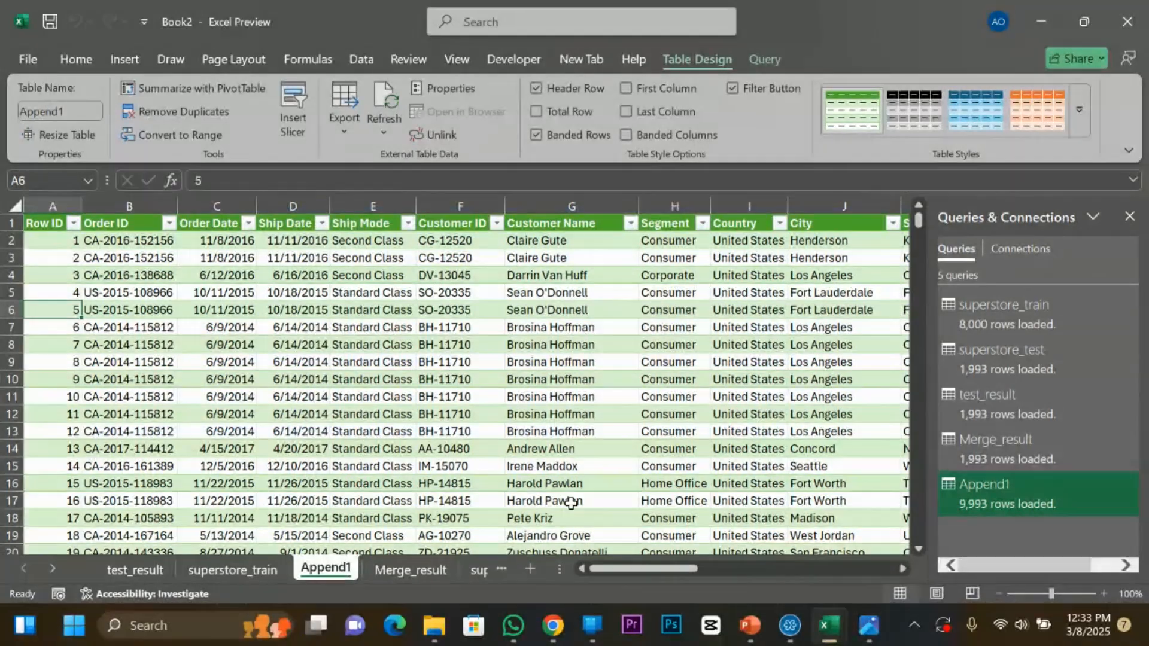
double_click(1006, 491)
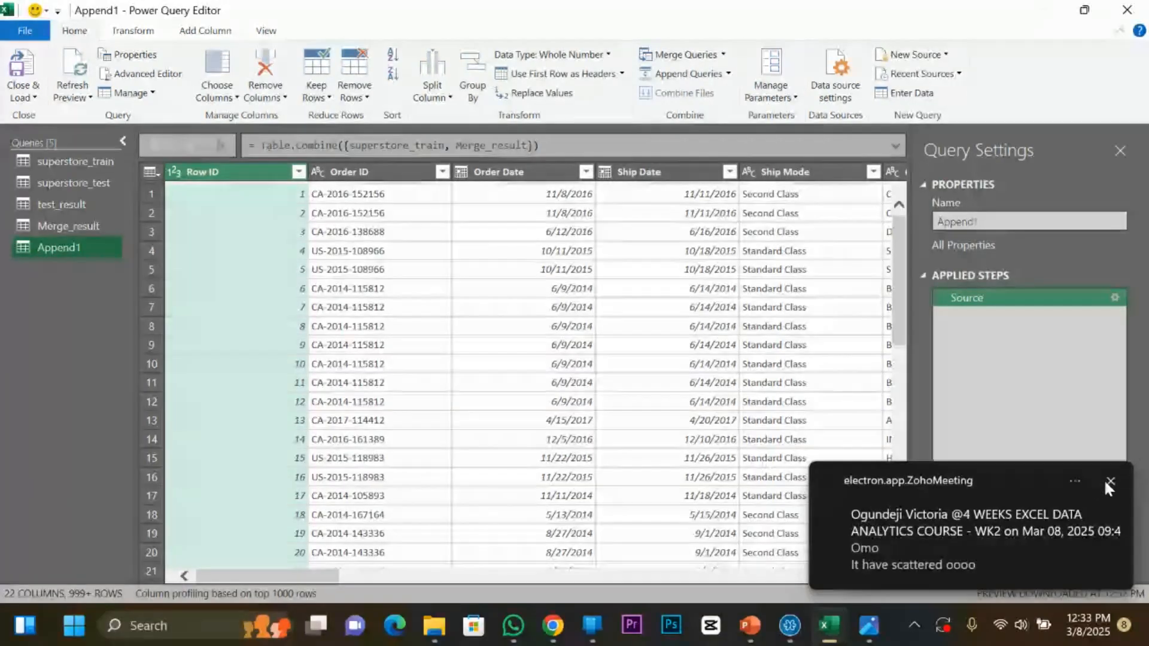
Inspect the last columns of Append1 in the query preview and in its loaded worksheet table.
click(1108, 481)
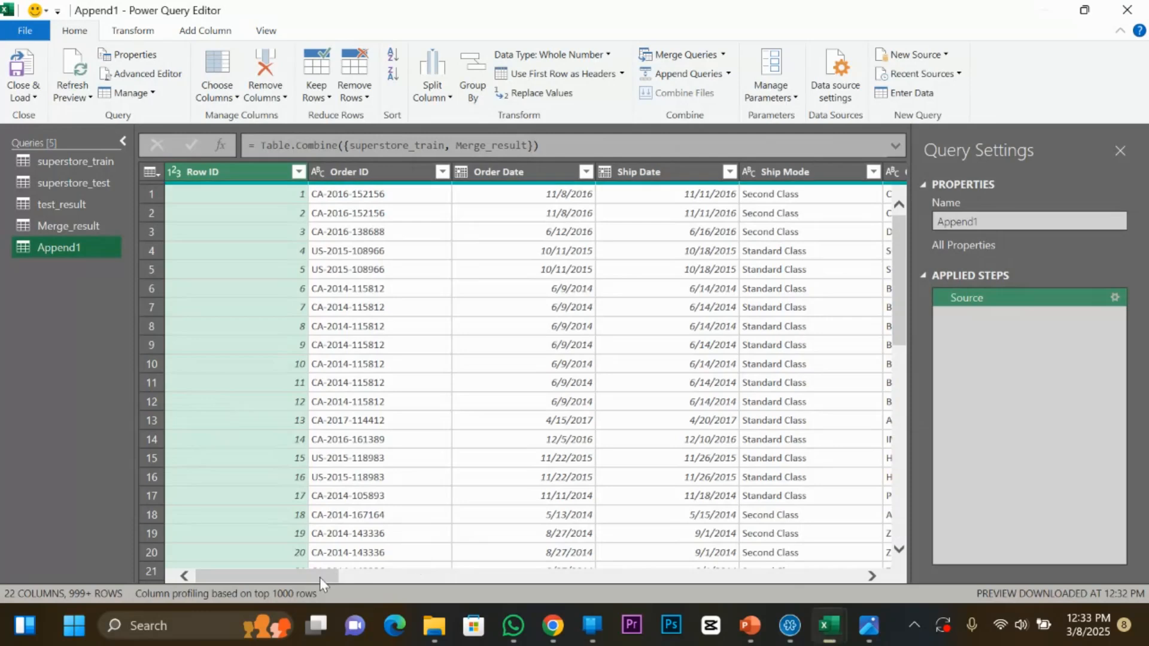
drag(319, 575, 847, 576)
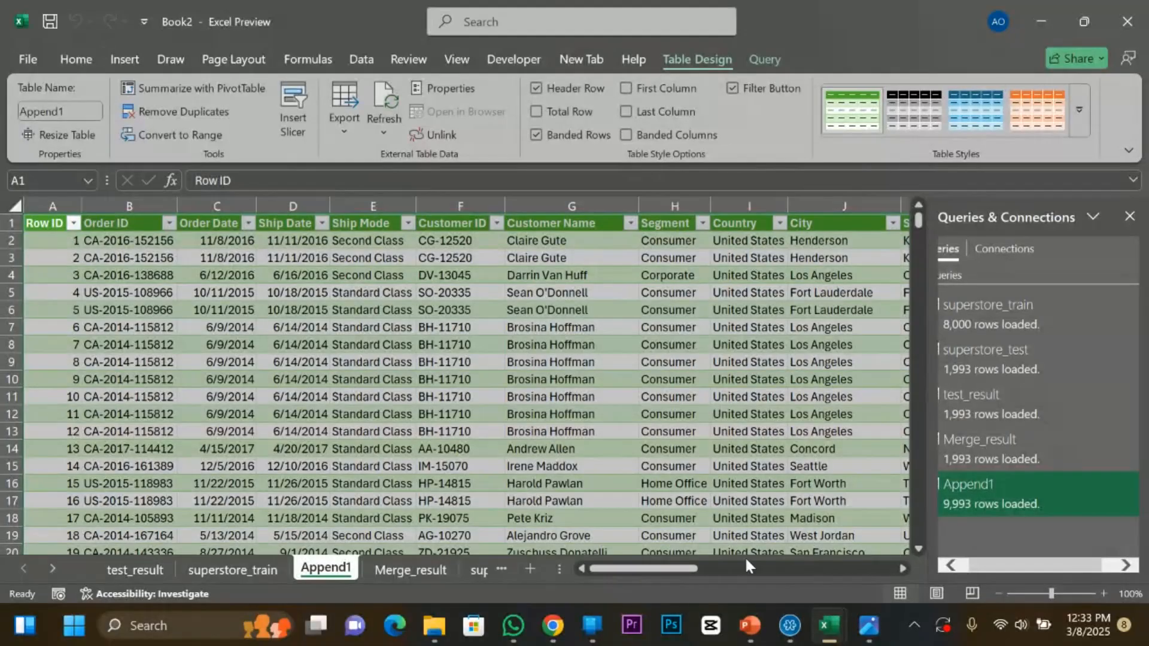
drag(694, 569, 877, 566)
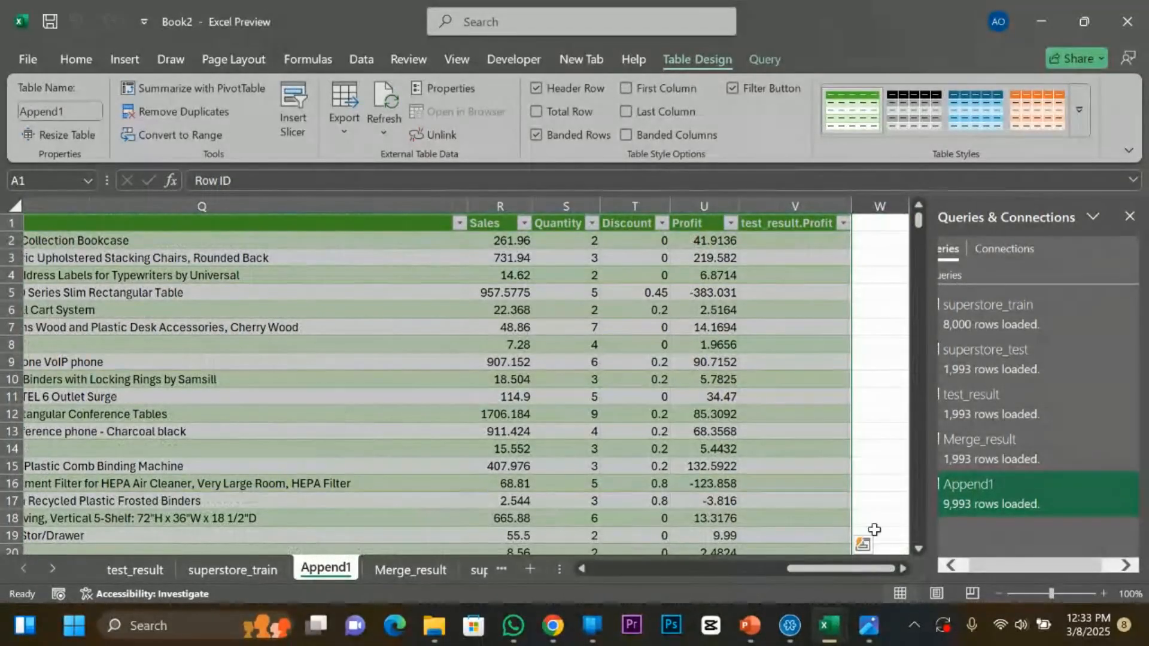
mouse_move(919, 223)
mouse_down()
mouse_move(911, 513)
mouse_move(920, 214)
mouse_up()
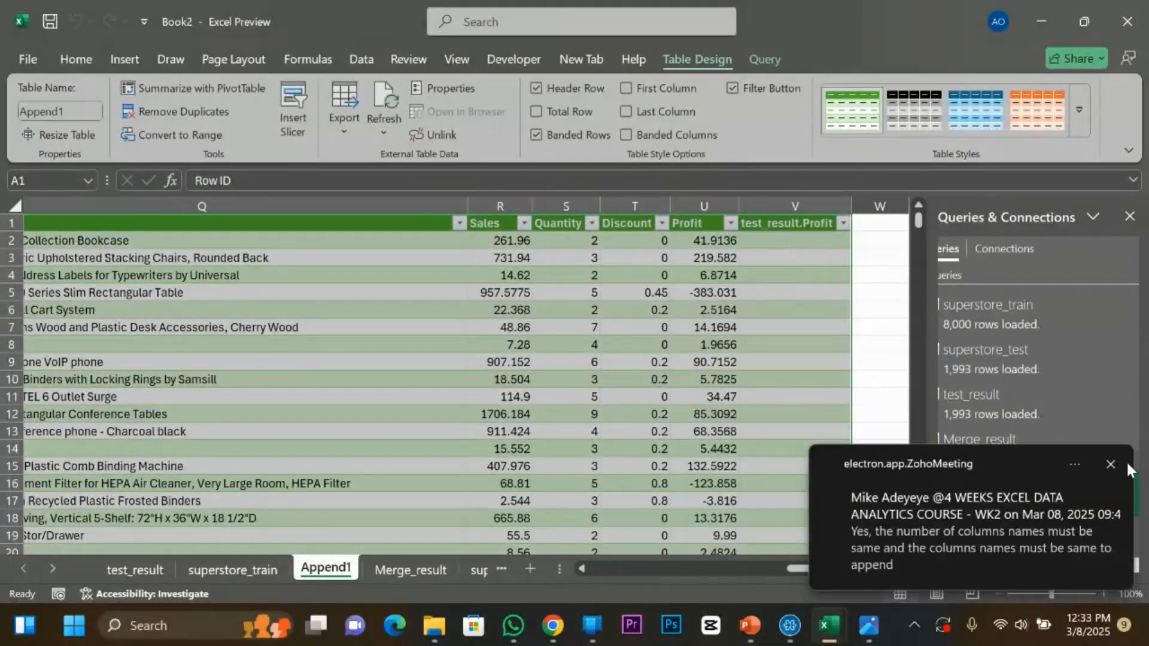
click(1110, 465)
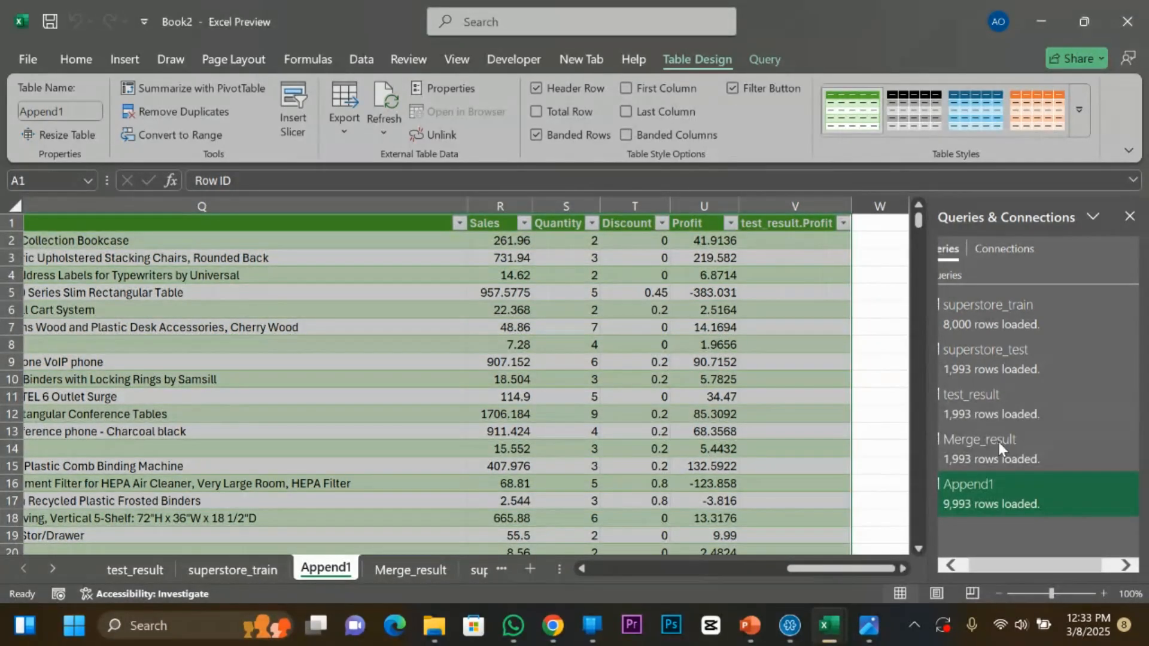
Reopen the query editor and compare the profit column headers of Merge_result and superstore_train.
double_click(1023, 485)
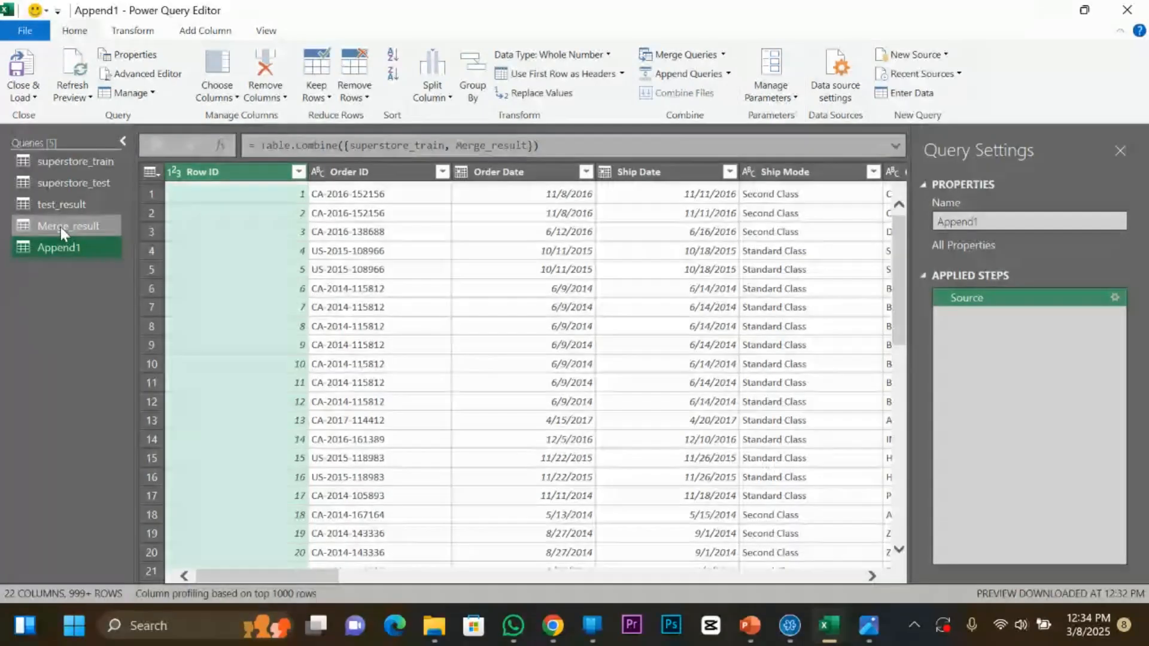
double_click(59, 227)
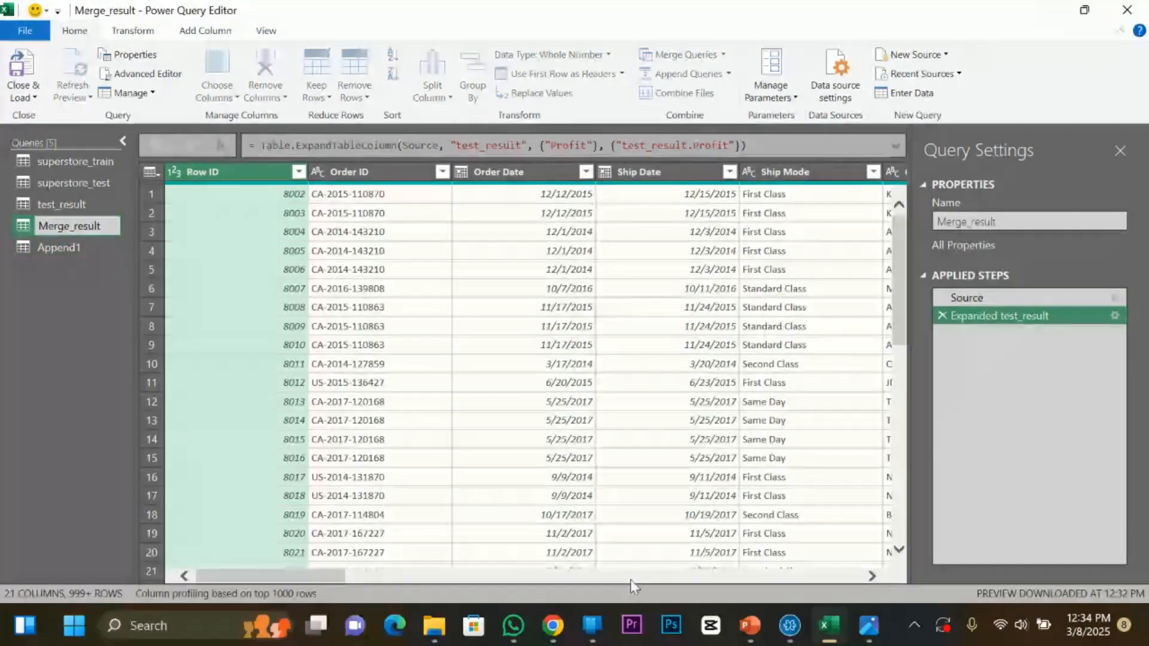
drag(300, 576, 861, 576)
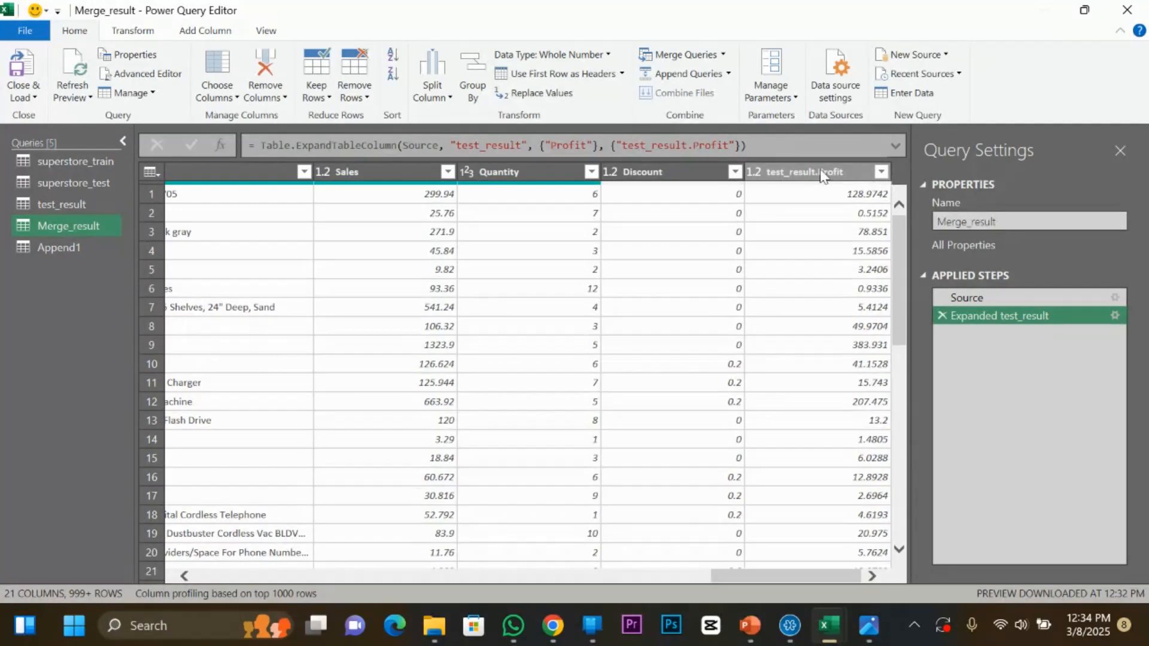
click(59, 163)
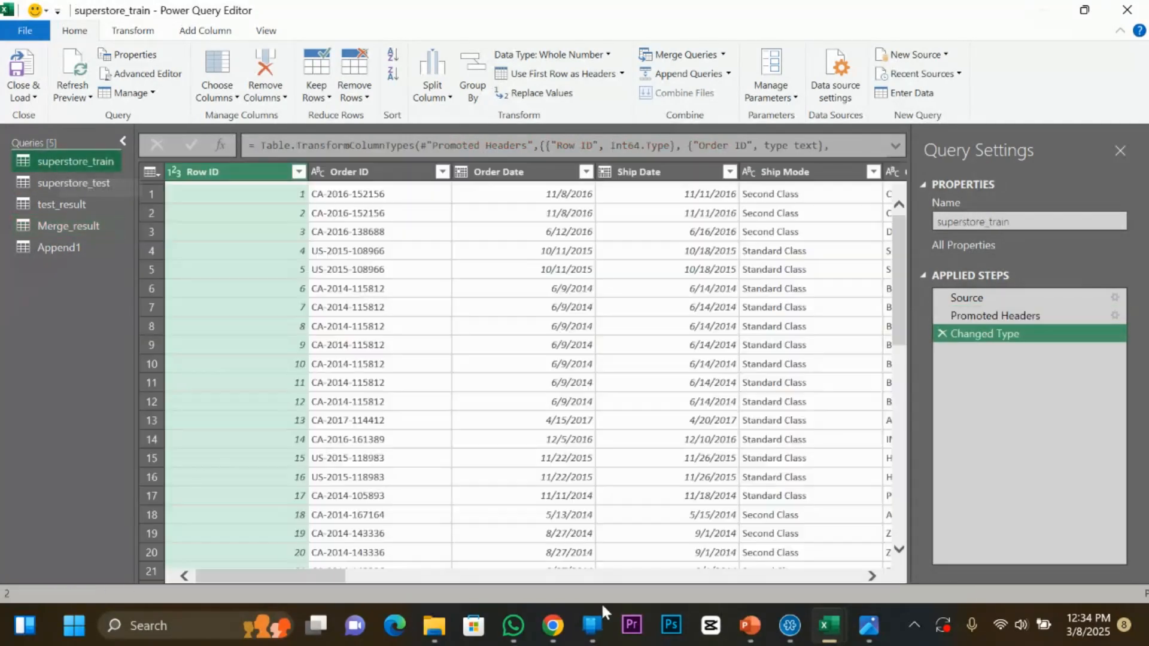
drag(425, 570, 831, 565)
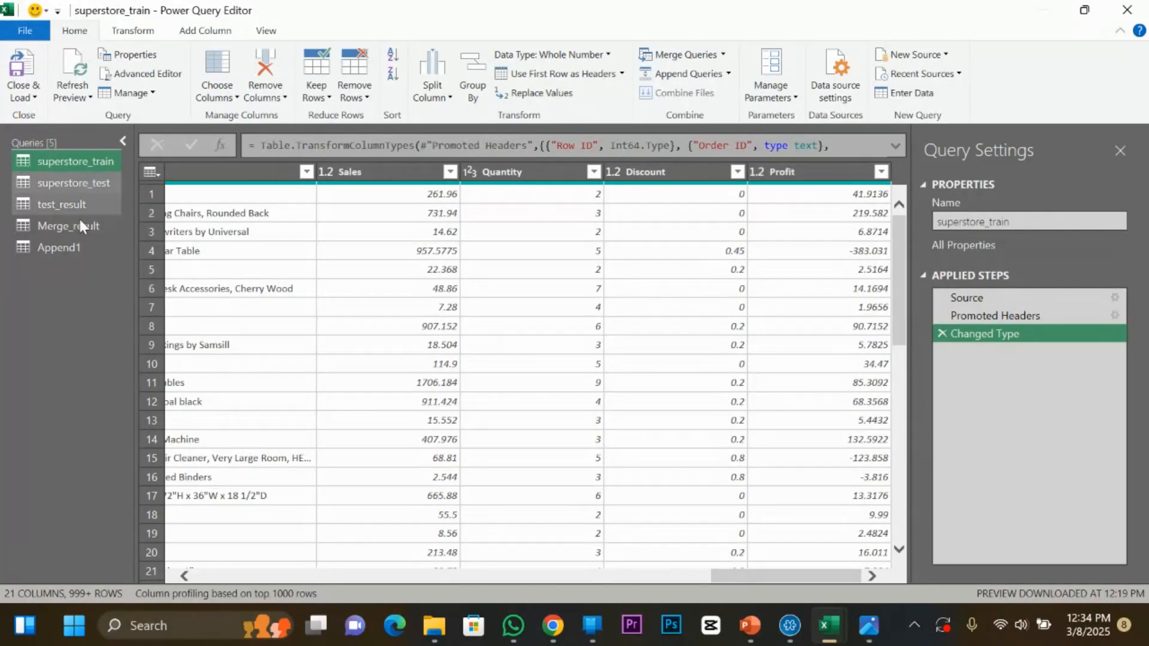
Delete the Append1 query from the query list.
click(70, 246)
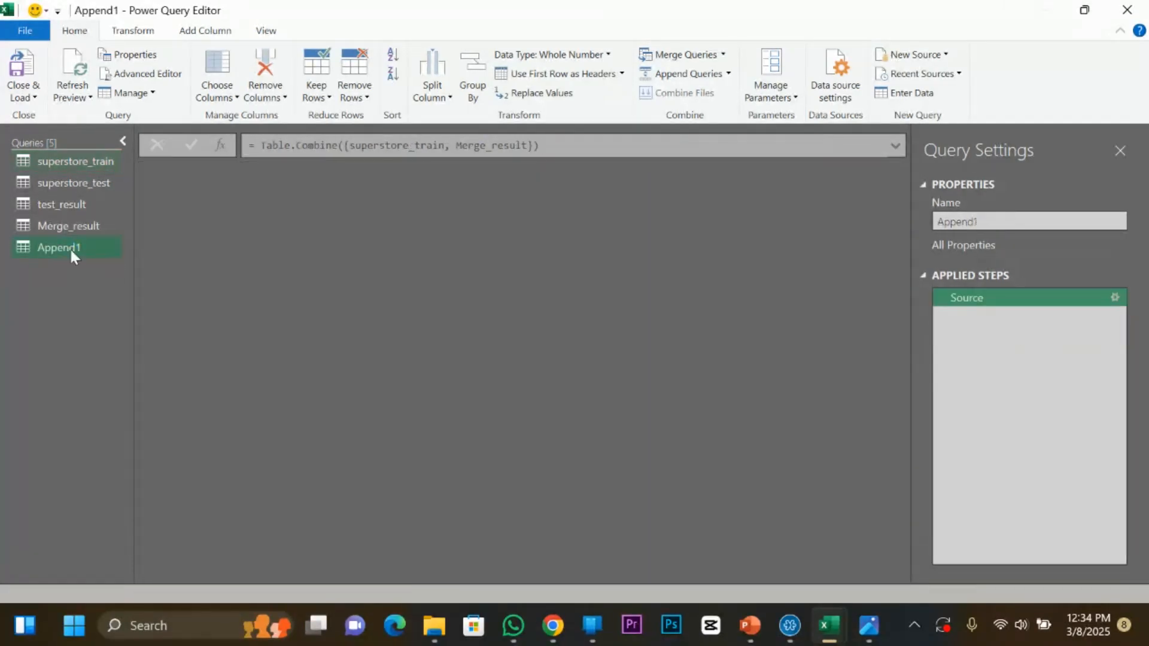
right_click(70, 246)
click(109, 299)
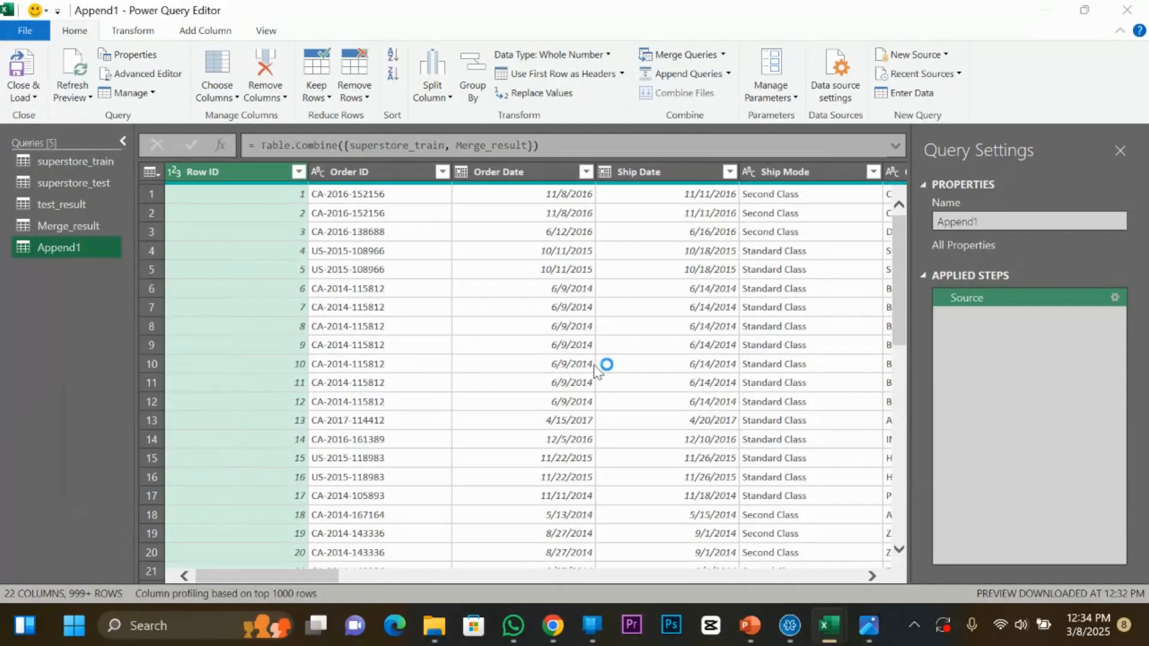
click(645, 342)
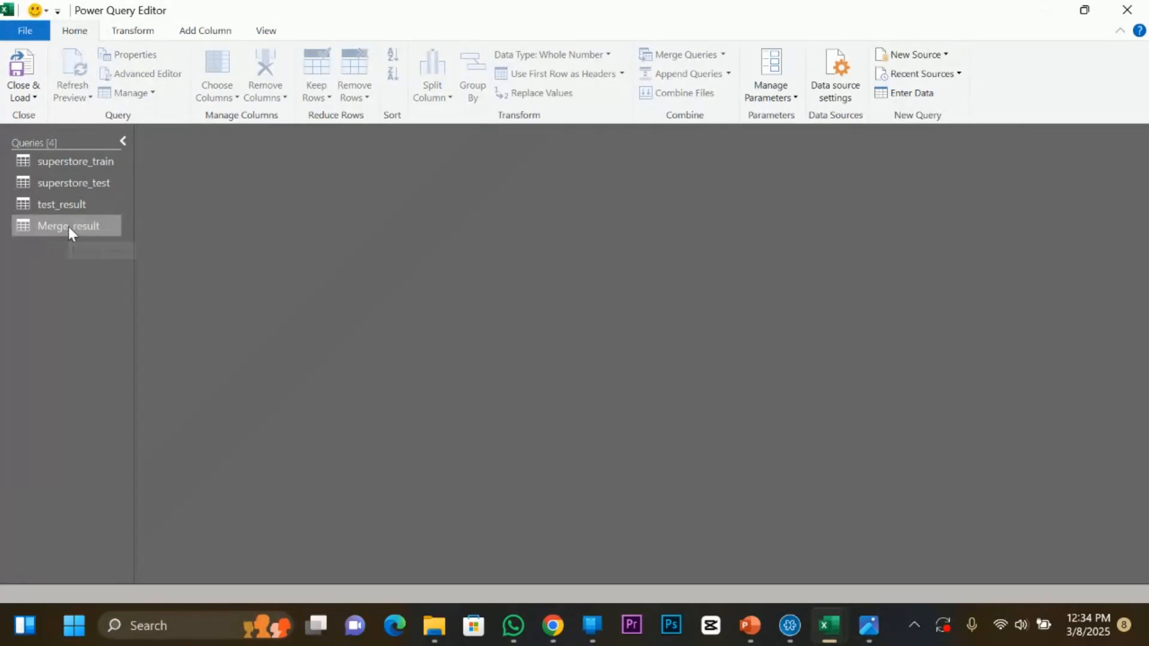
Rename the test_result.Profit column in Merge_result to Profit so it matches the superstore_train header.
click(68, 226)
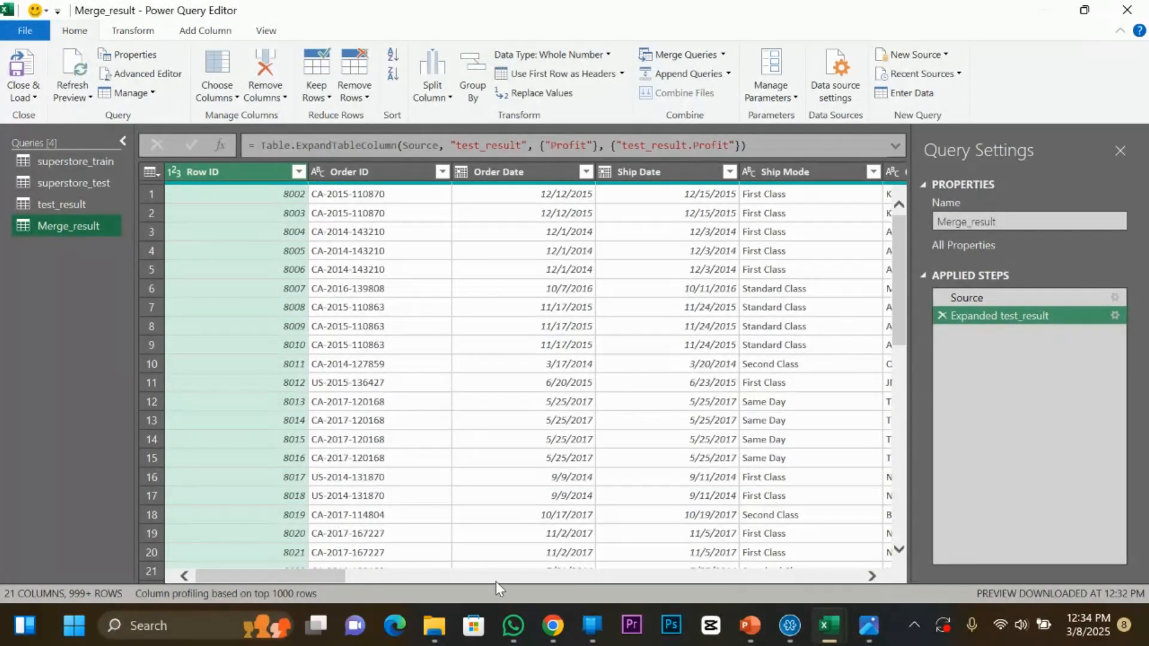
drag(334, 576, 885, 585)
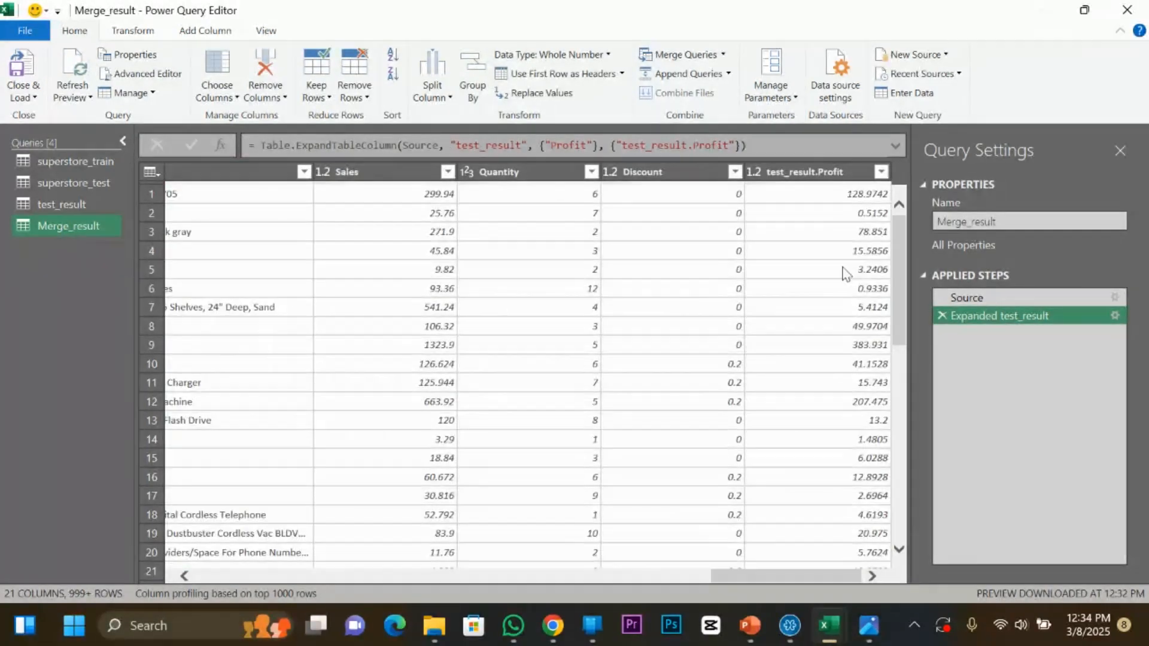
click(795, 173)
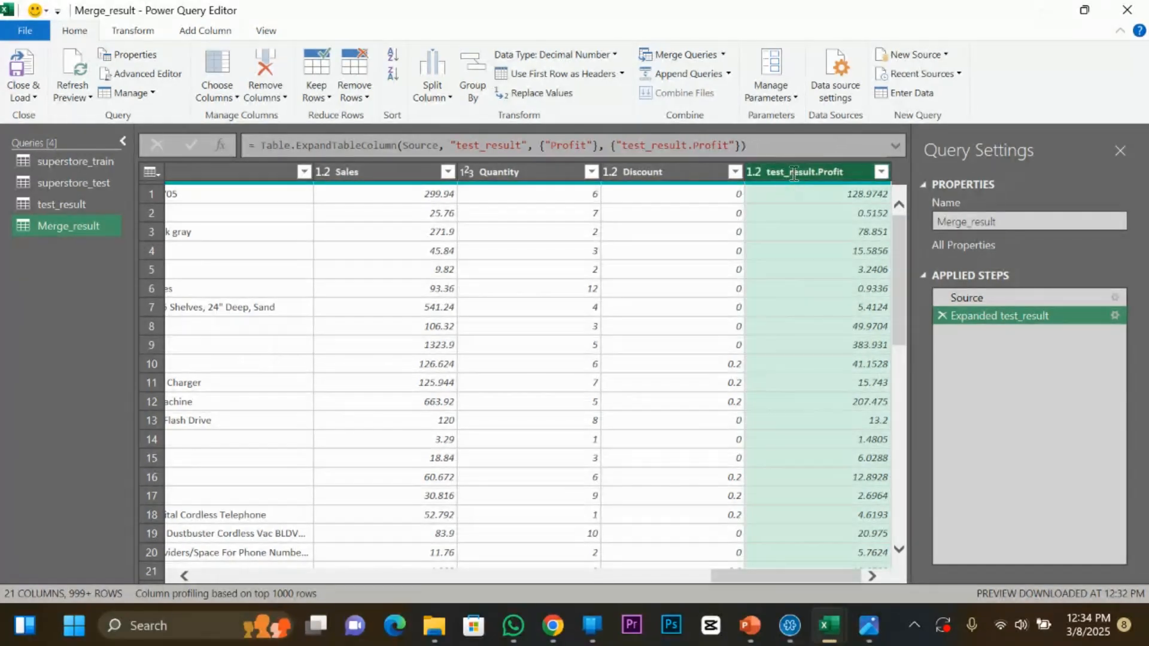
double_click(795, 173)
click(819, 172)
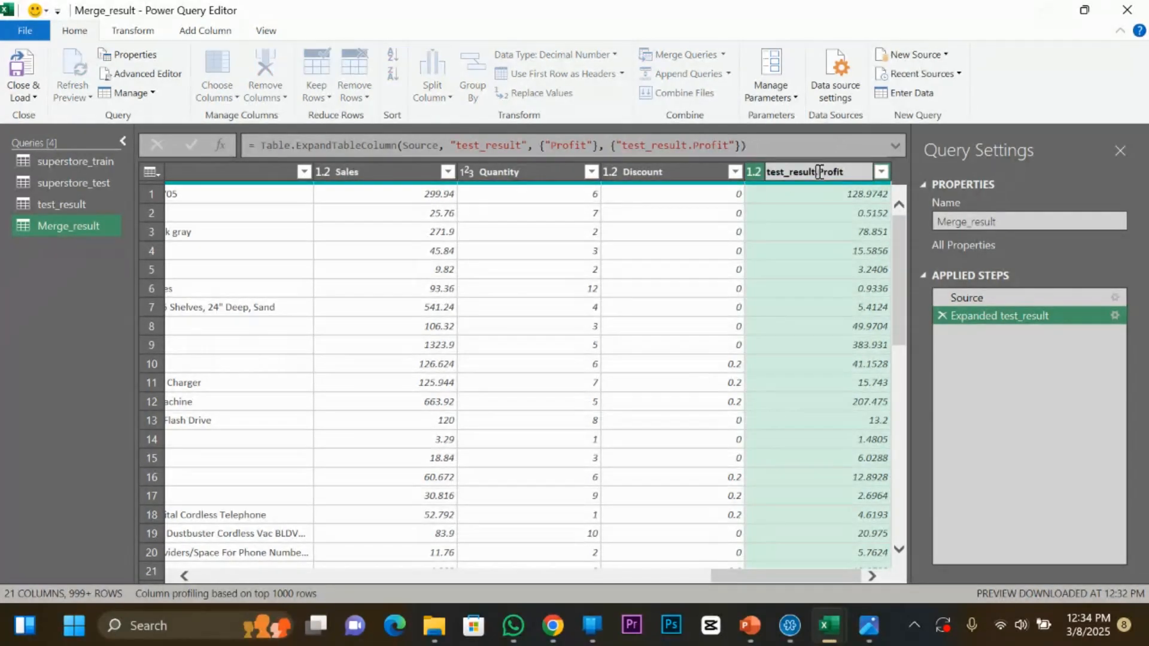
key(BackSpace)
key(BackSpace)
key(BackSpace)
key(BackSpace)
key(BackSpace)
key(BackSpace)
key(BackSpace)
key(BackSpace)
key(BackSpace)
key(Return)
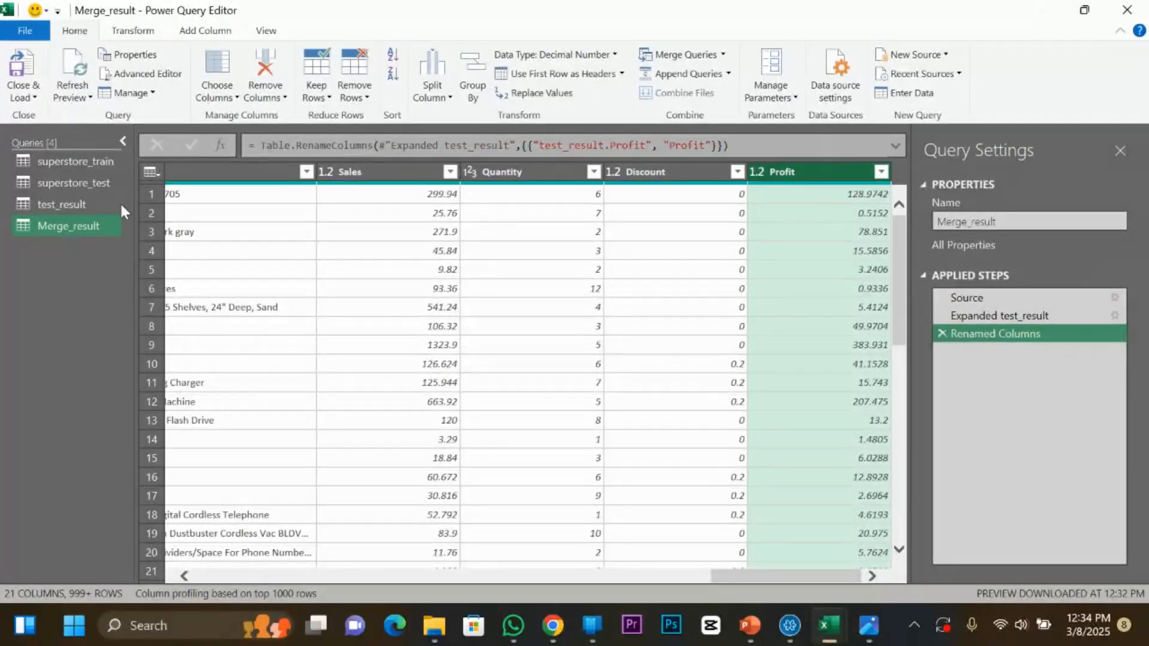
Append two tables as a new query, with superstore_train as the first table and Merge_result as the second.
click(727, 77)
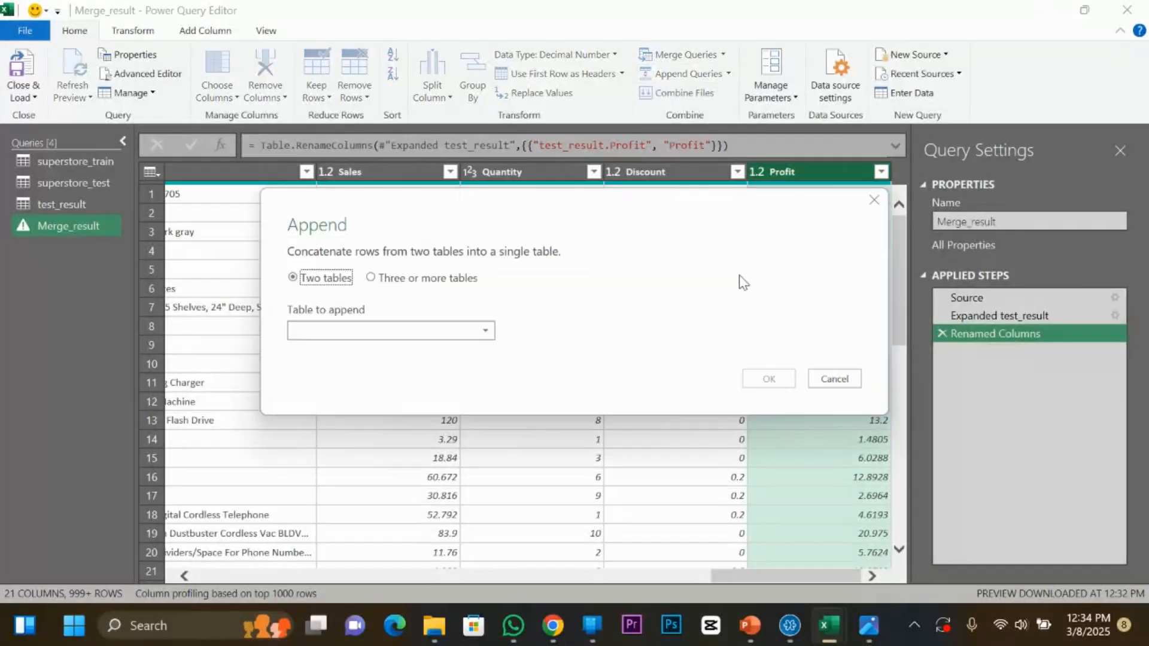
click(836, 379)
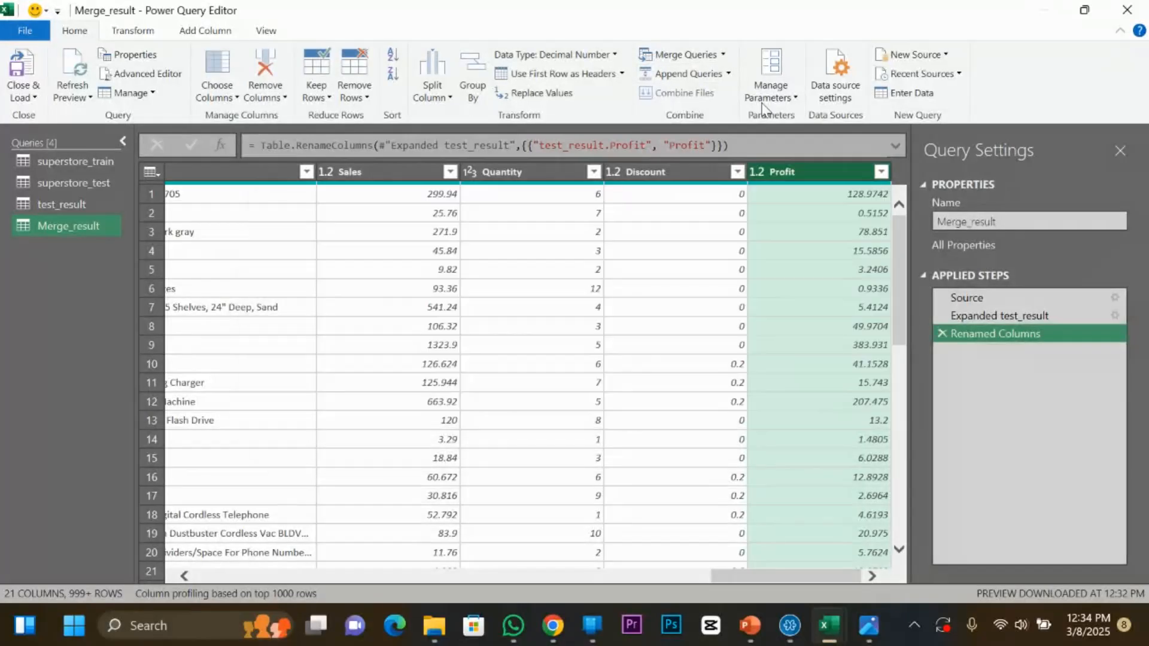
click(728, 73)
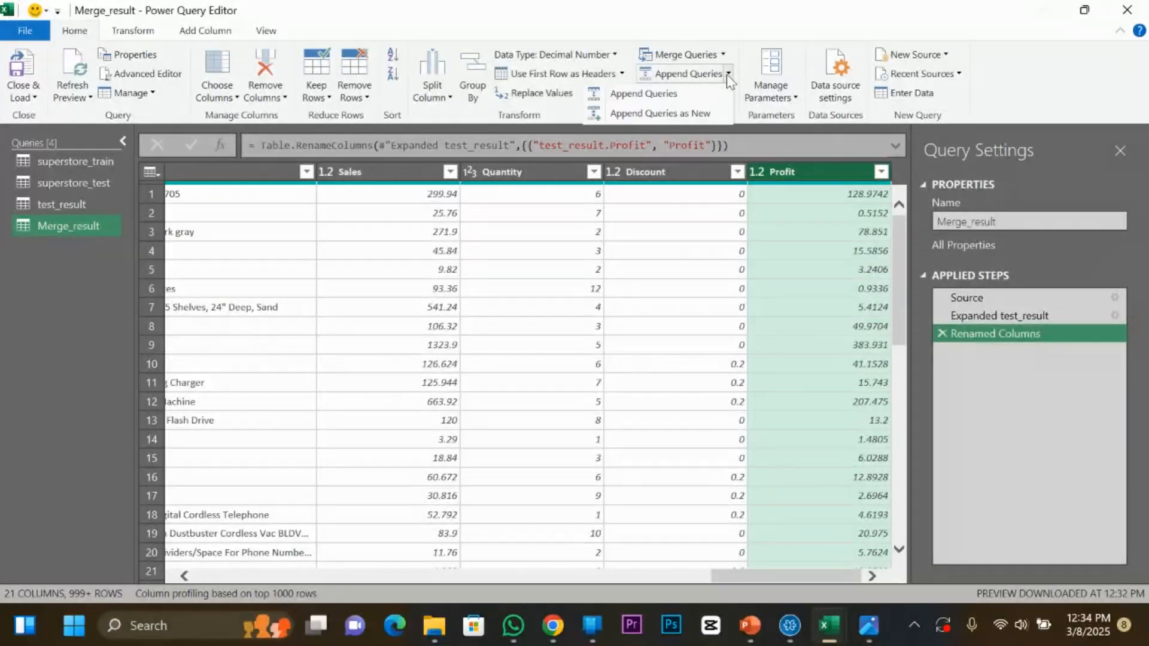
click(654, 114)
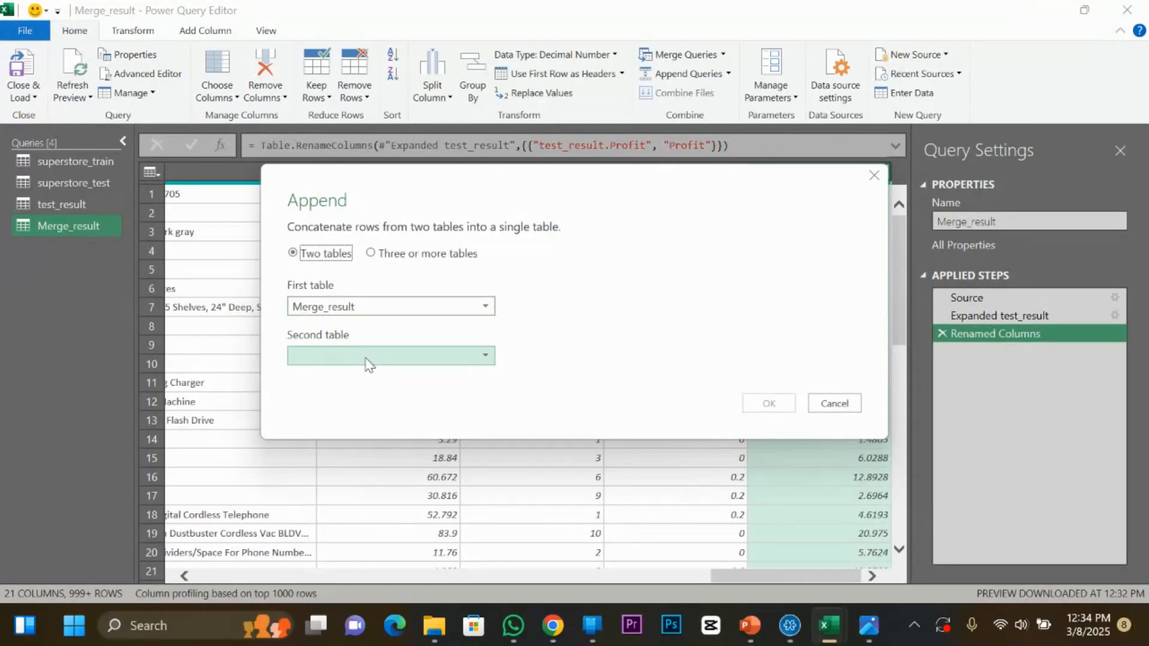
click(374, 309)
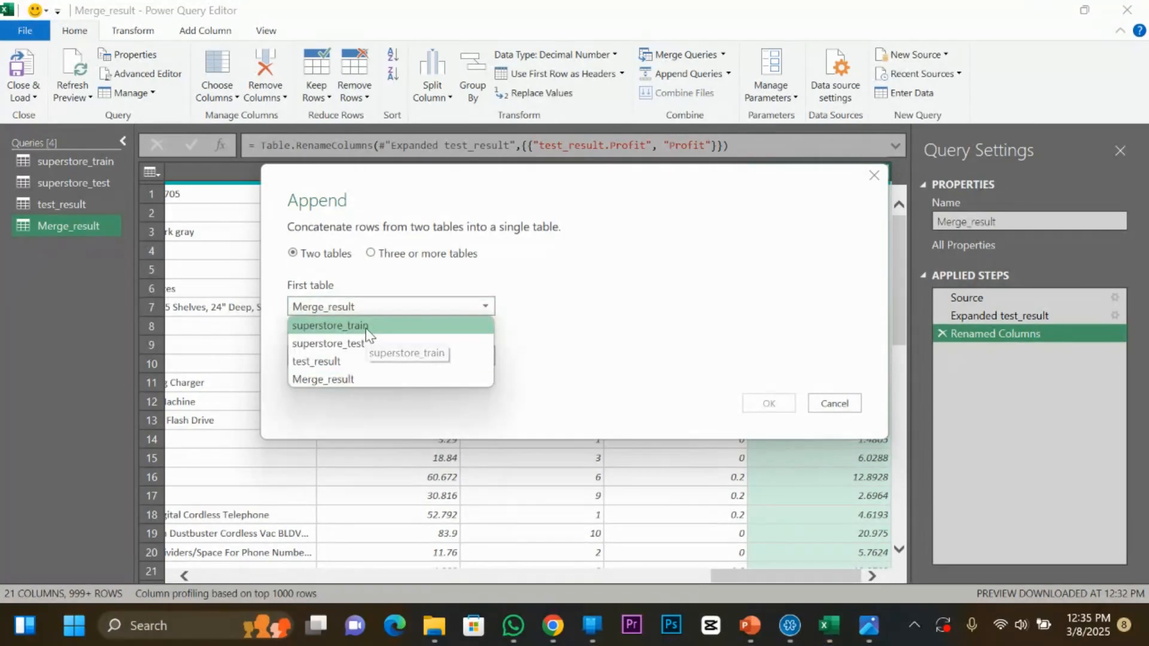
click(366, 329)
click(368, 354)
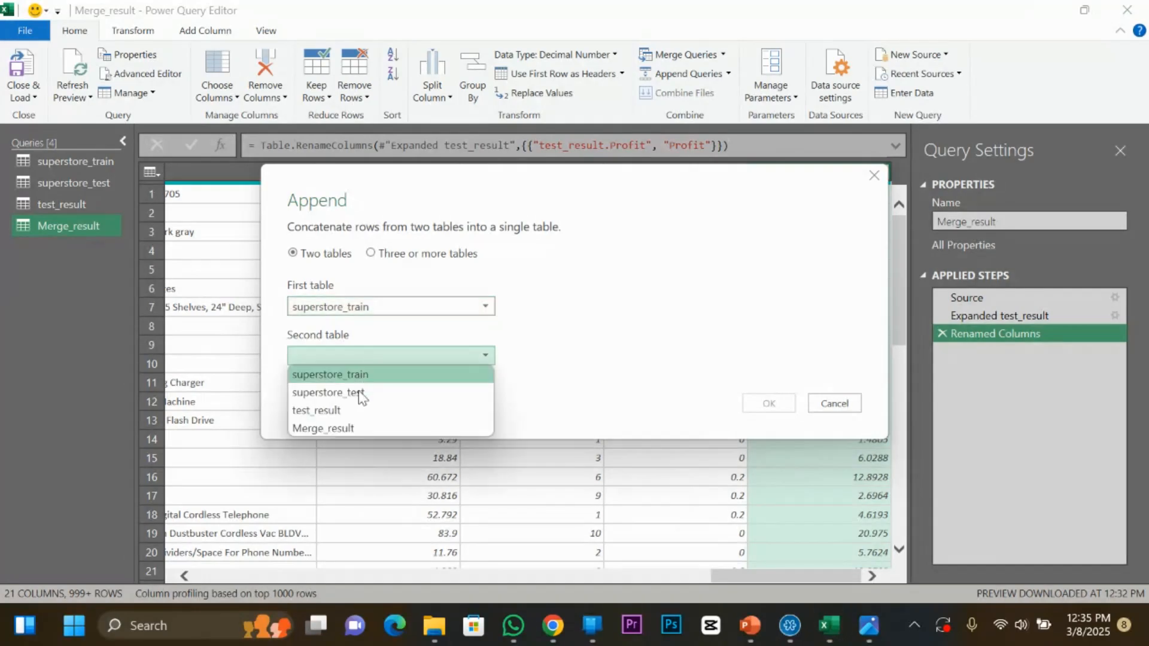
click(346, 428)
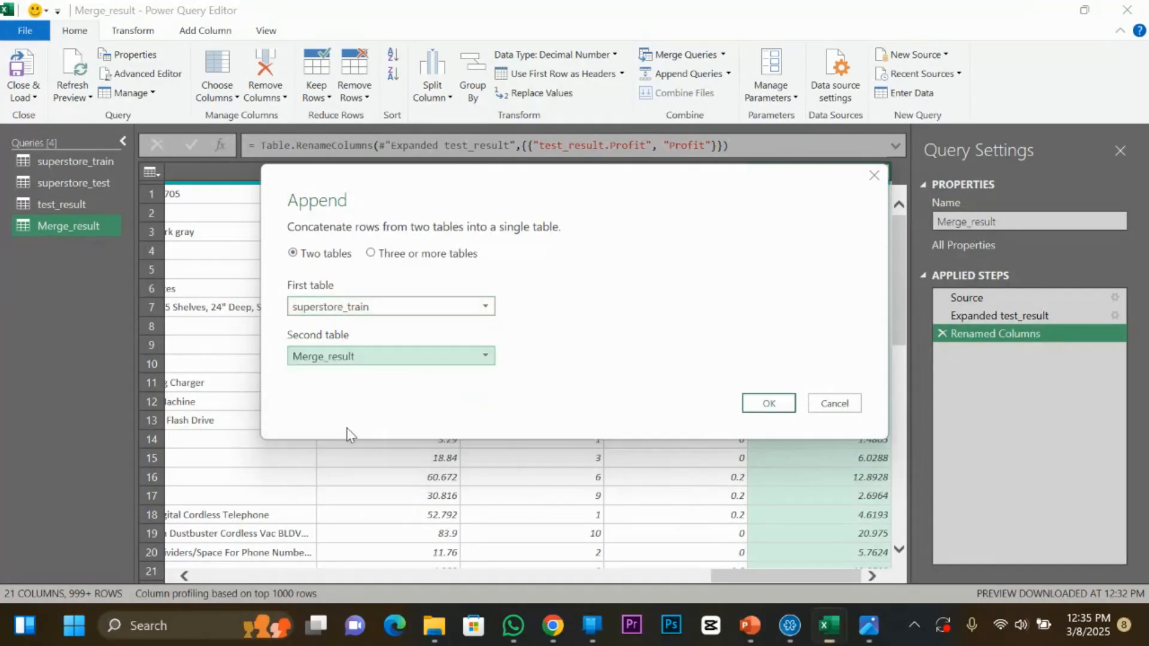
click(767, 404)
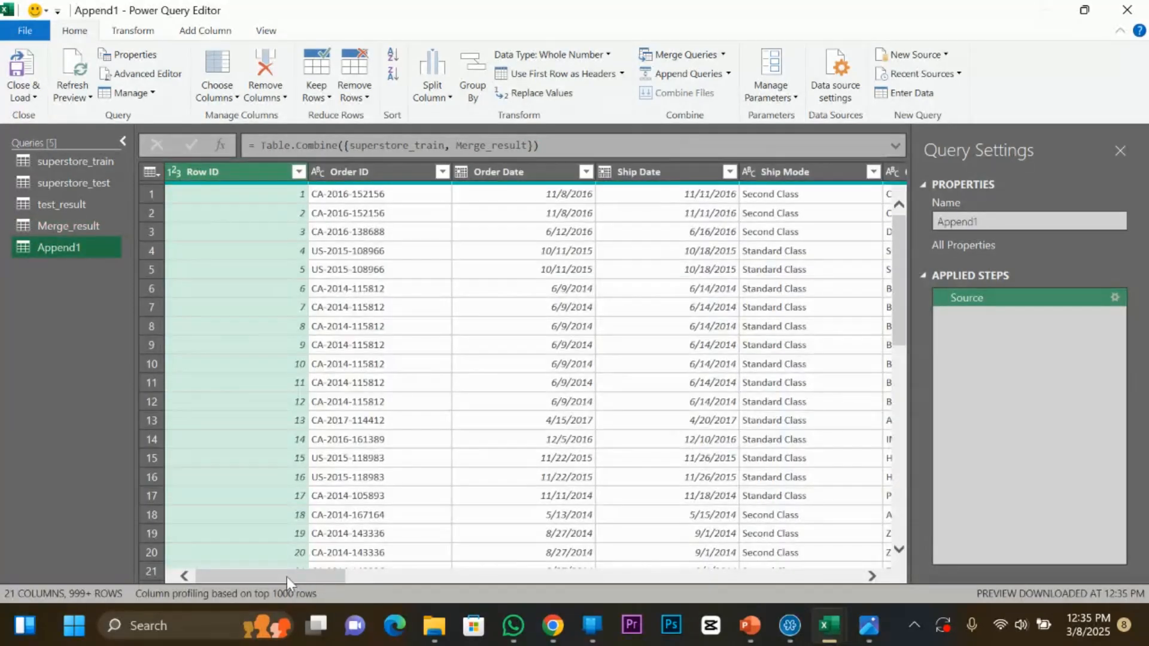
Load the new appended query into the workbook and check the last columns of its worksheet table.
drag(286, 577, 801, 577)
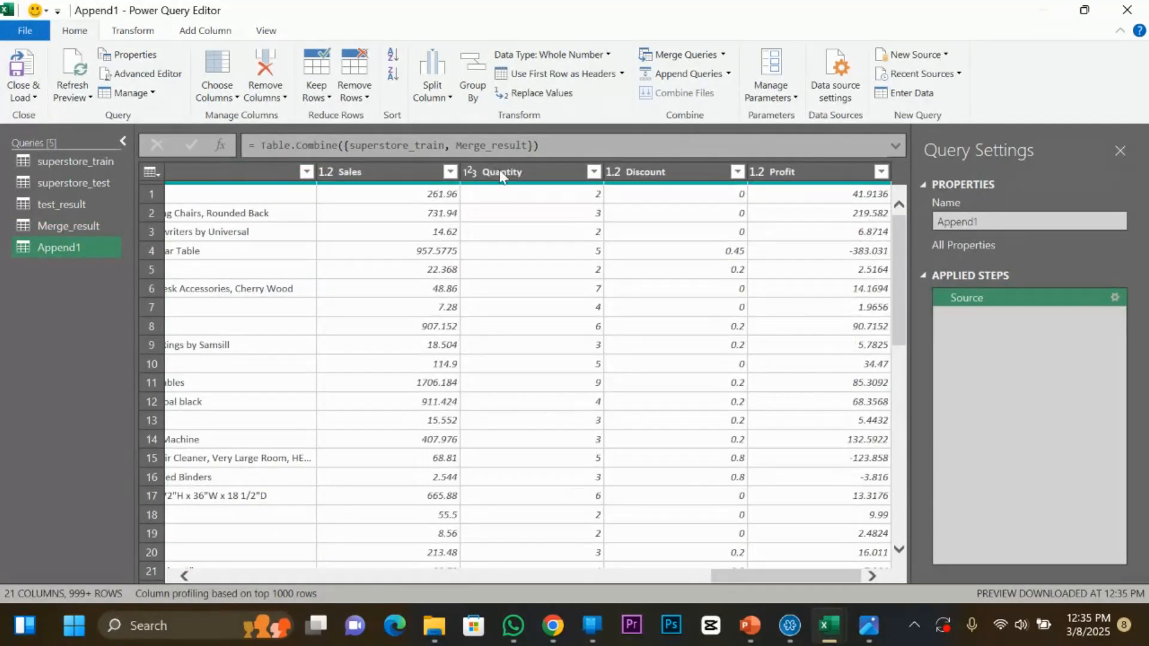
click(23, 65)
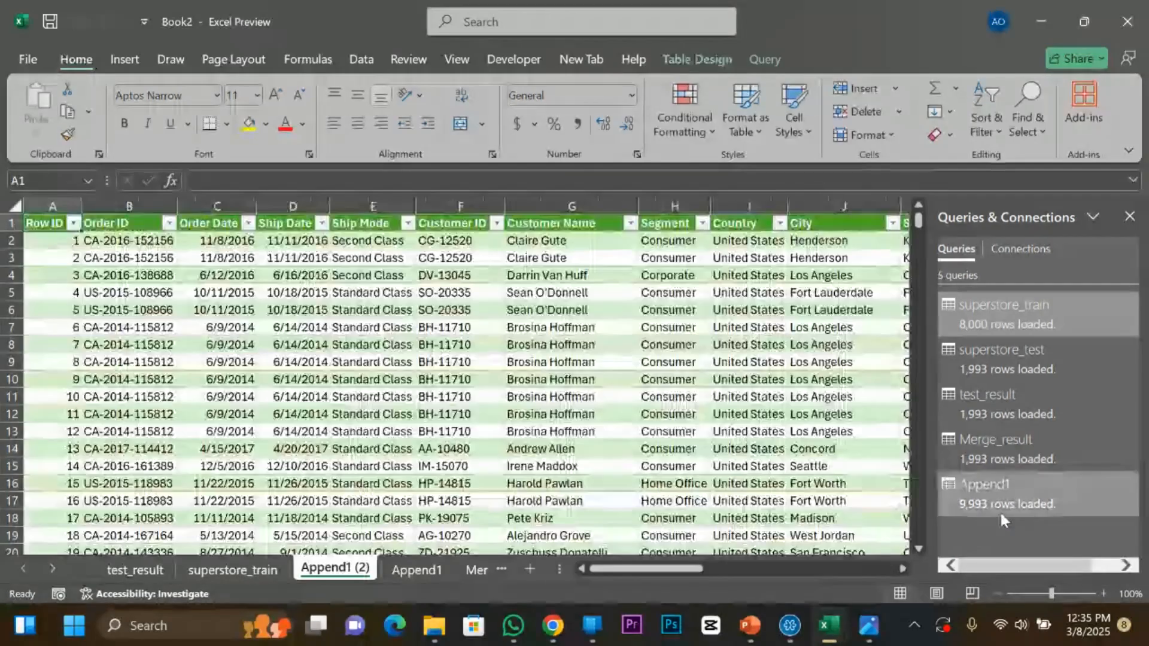
click(1002, 520)
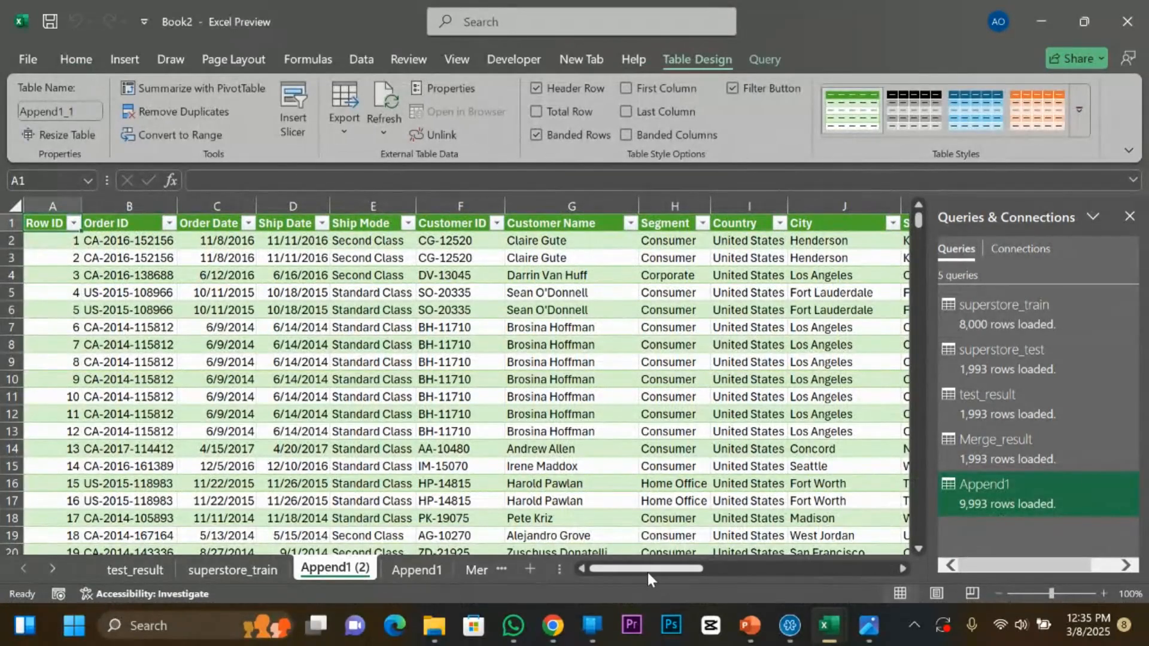
drag(647, 572, 908, 574)
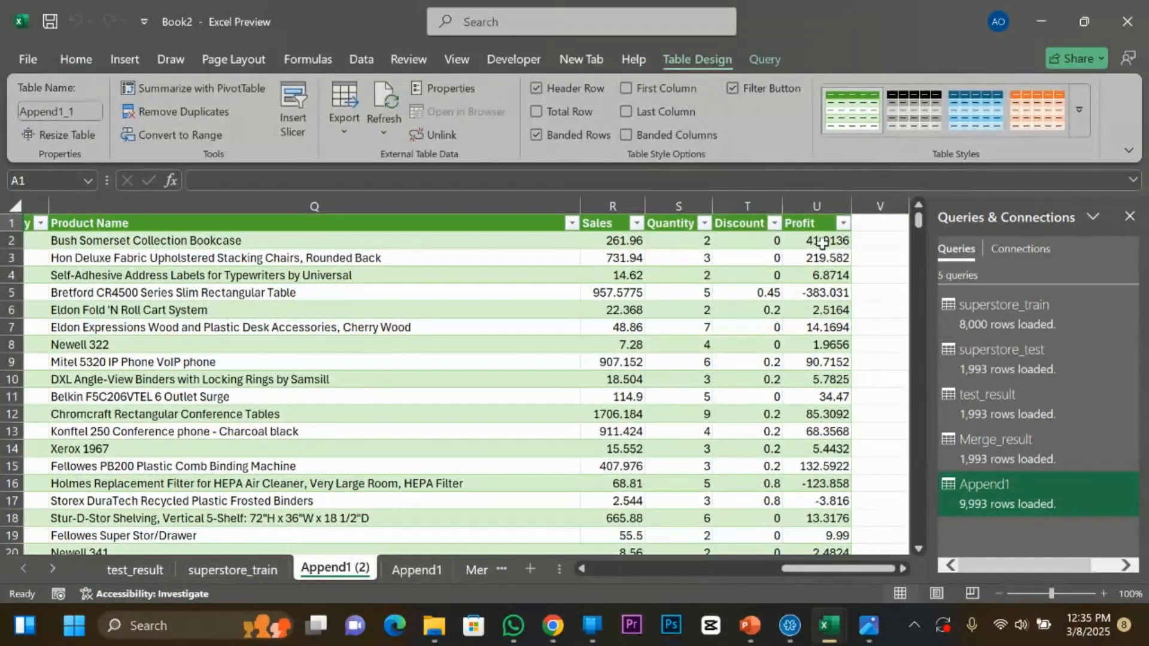
scroll(828, 303, down, 7)
scroll(826, 302, up, 7)
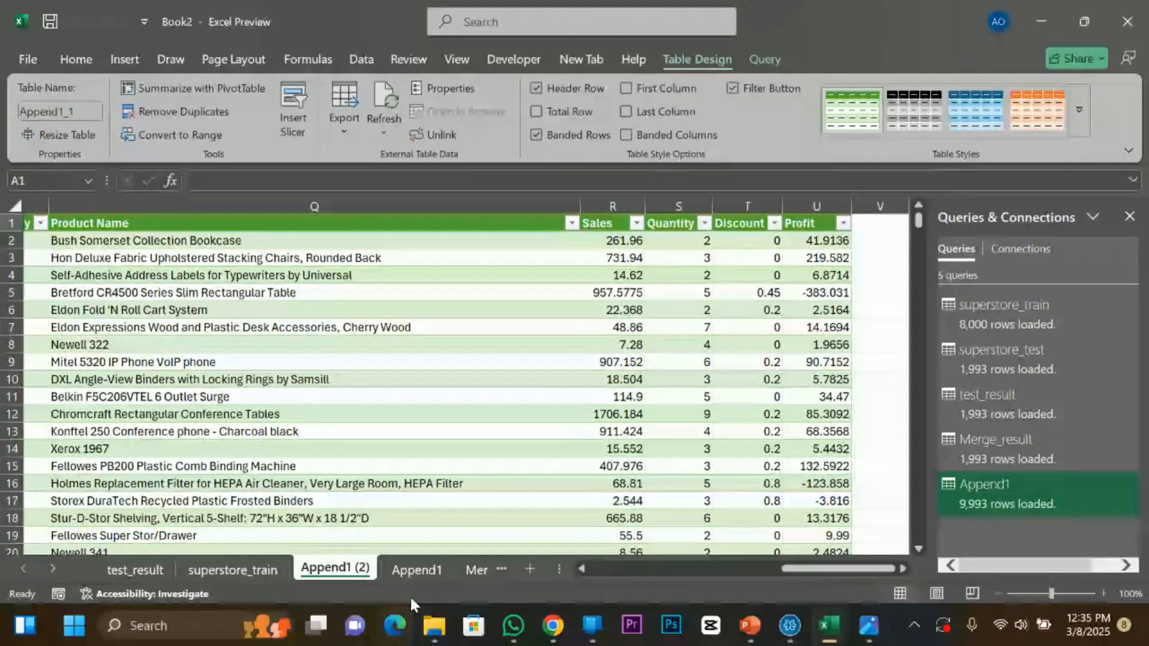
Reopen Append1 in the Power Query Editor and review its columns from Order Date through Profit.
double_click(997, 493)
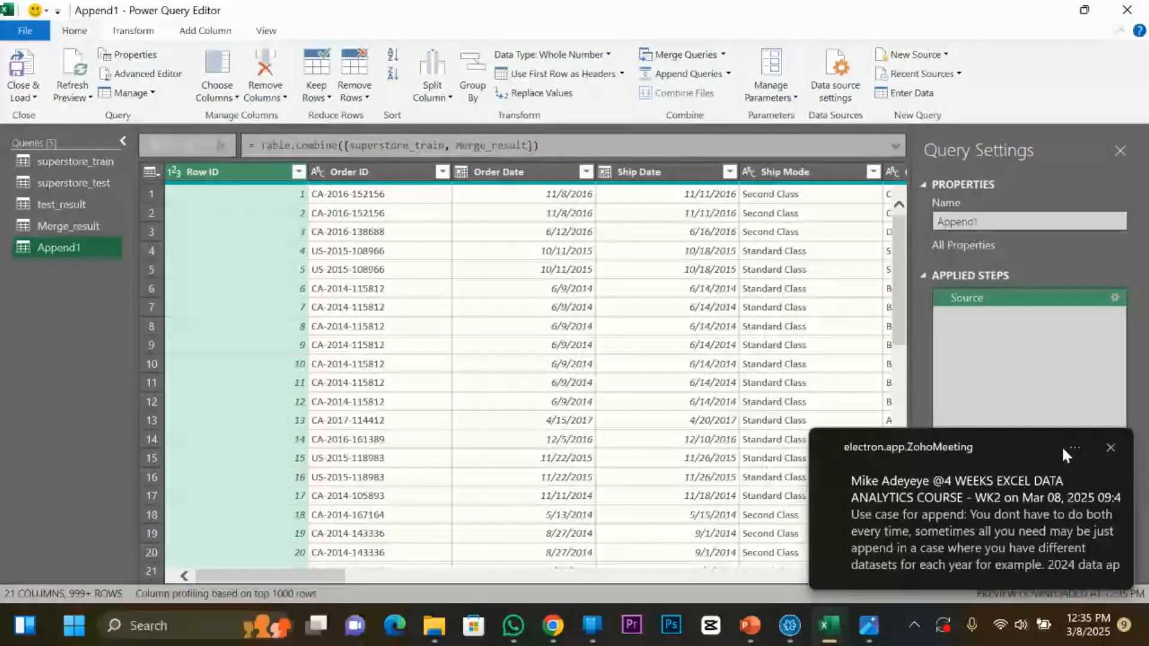
click(1110, 447)
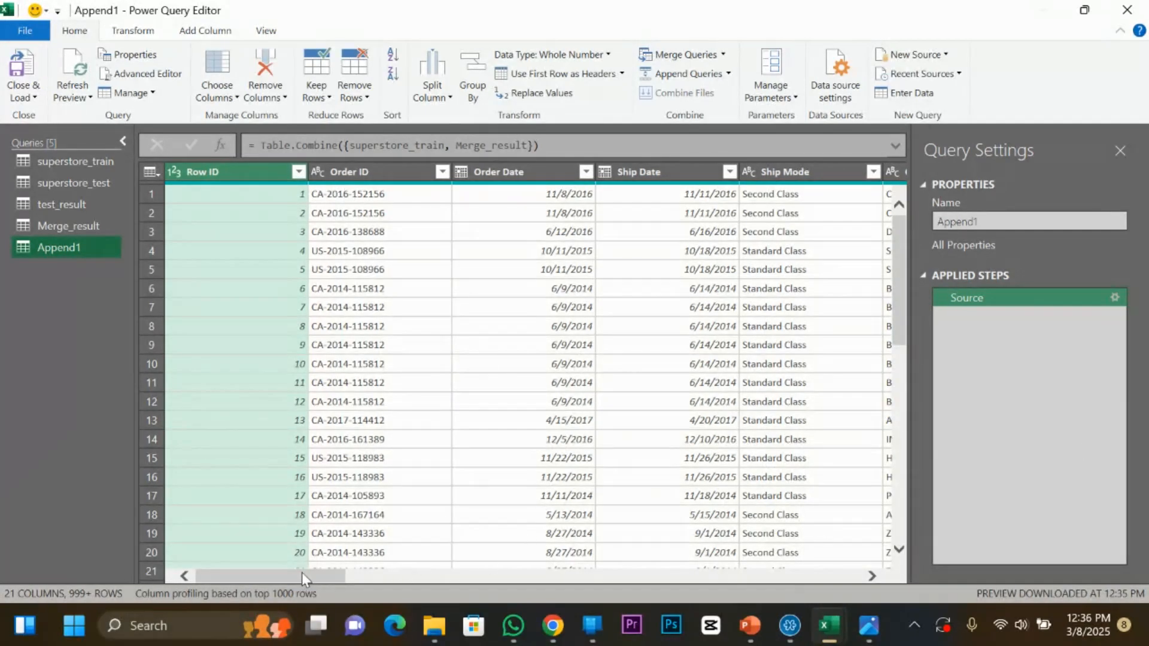
drag(301, 575, 295, 547)
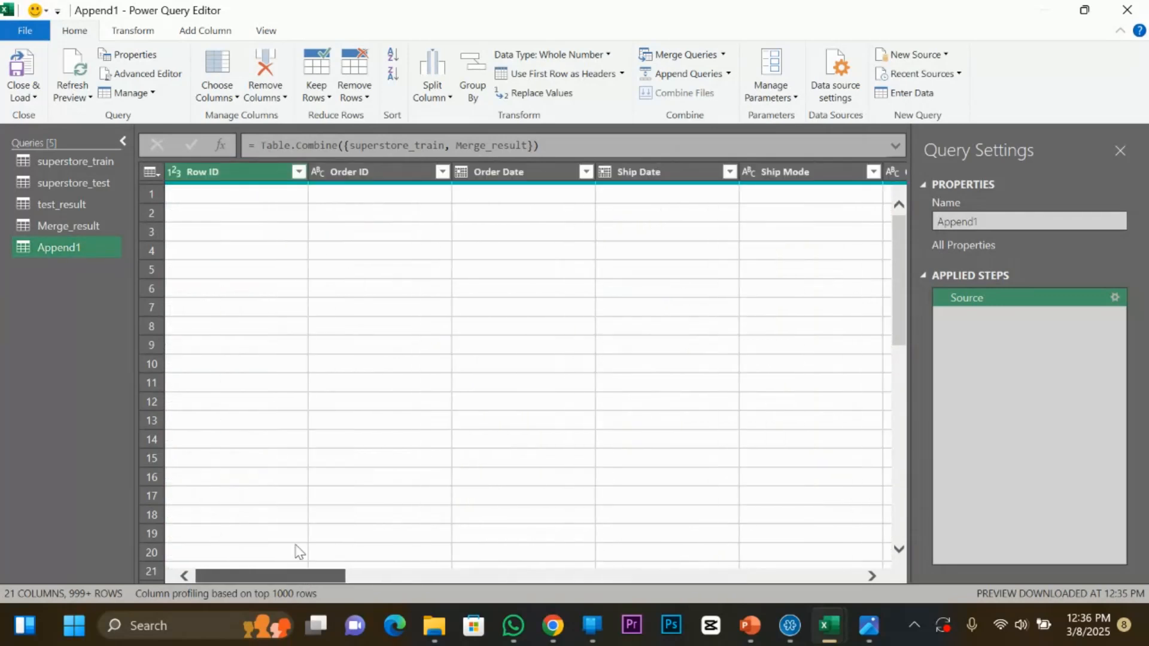
click(526, 173)
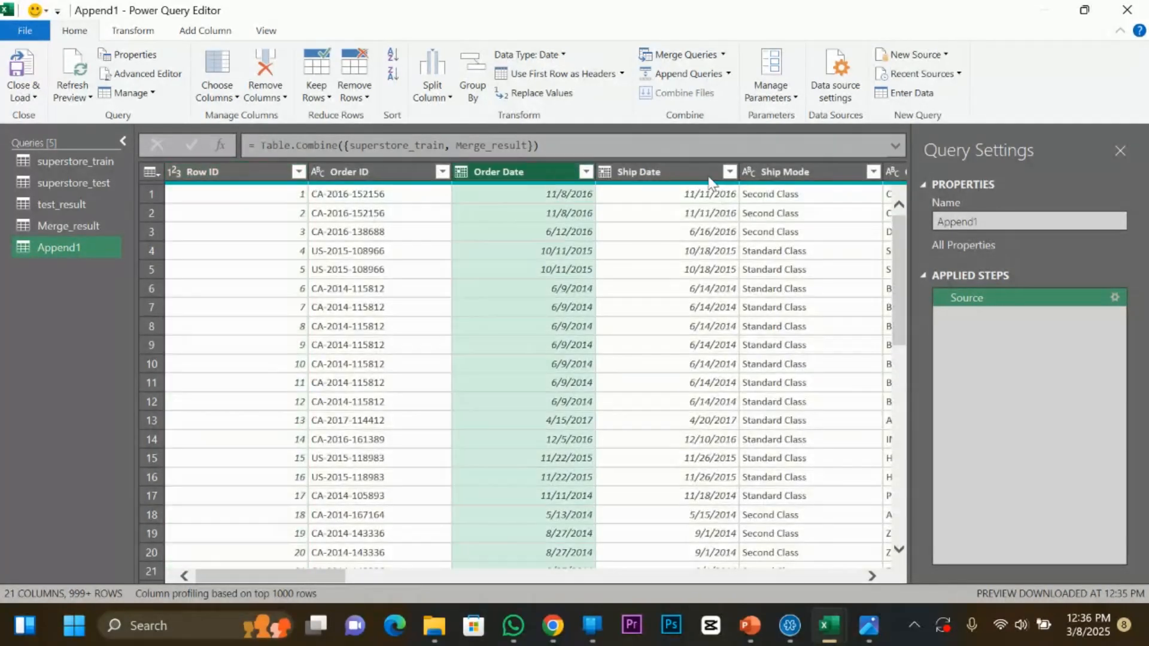
click(790, 173)
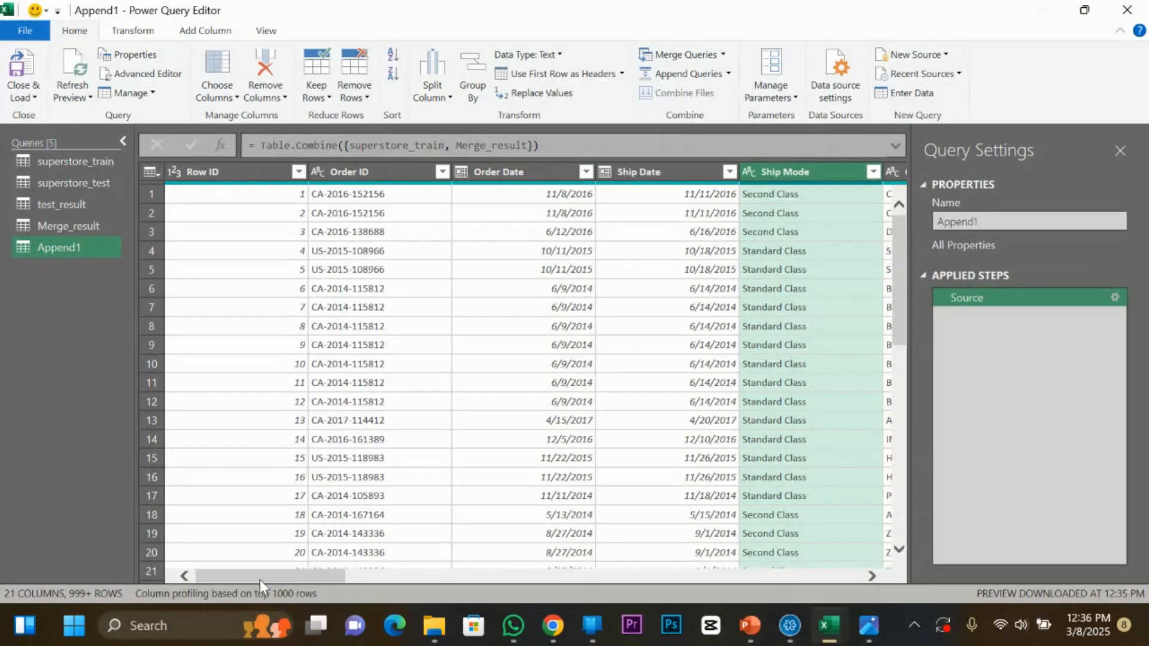
drag(260, 580, 782, 599)
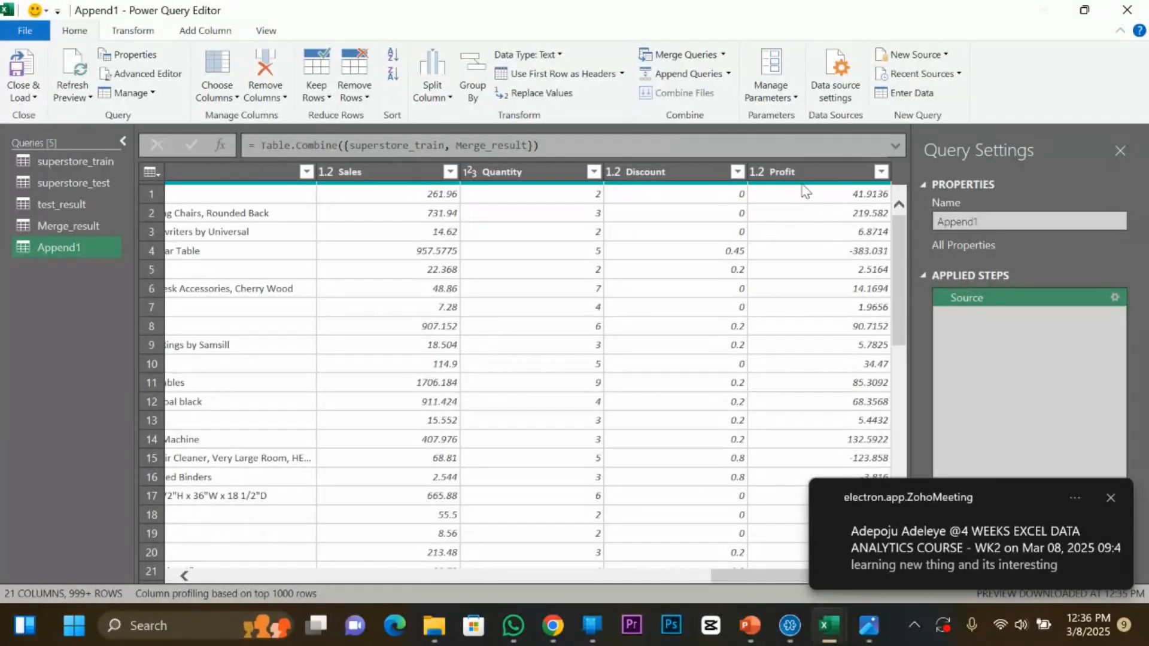
click(837, 172)
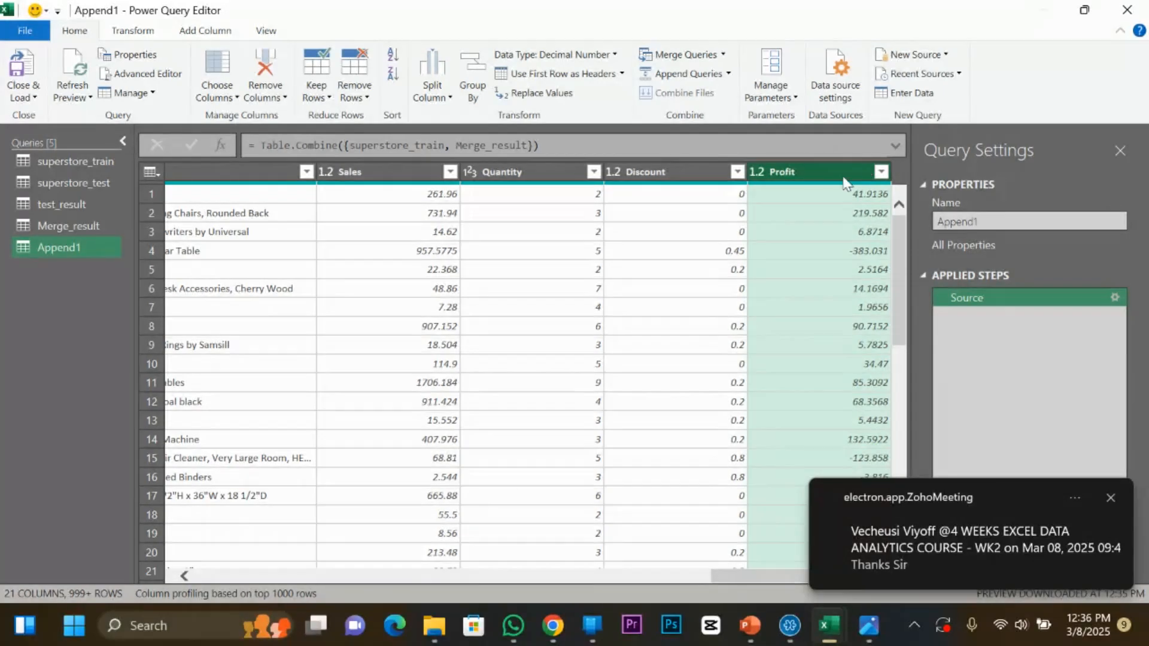
click(213, 33)
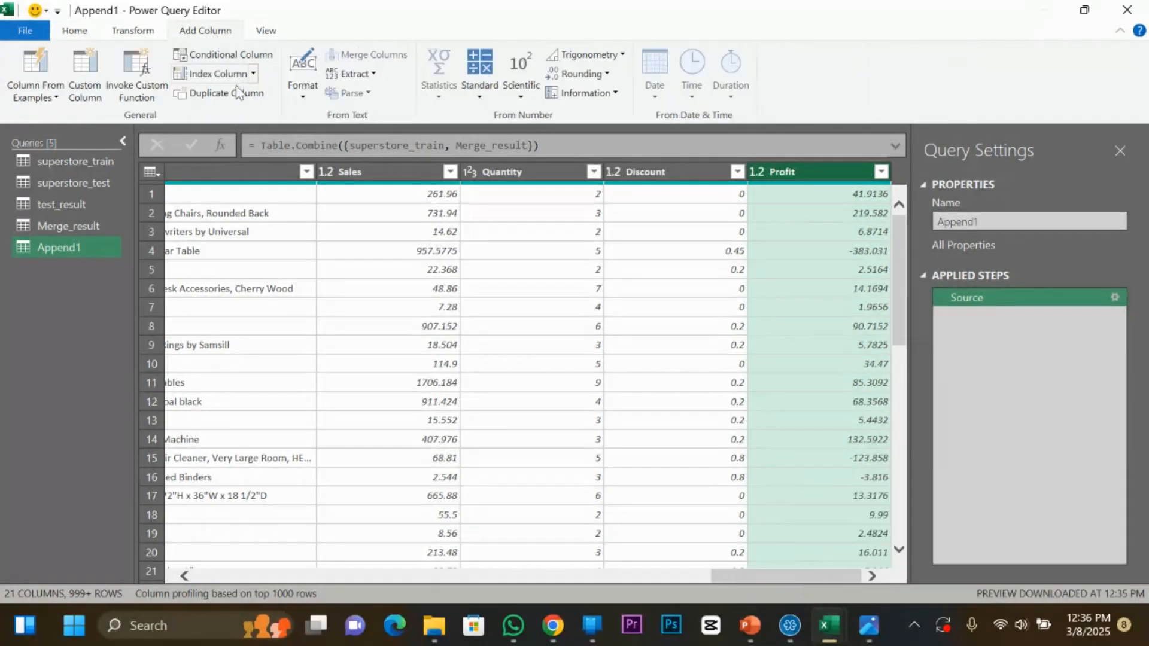
click(93, 99)
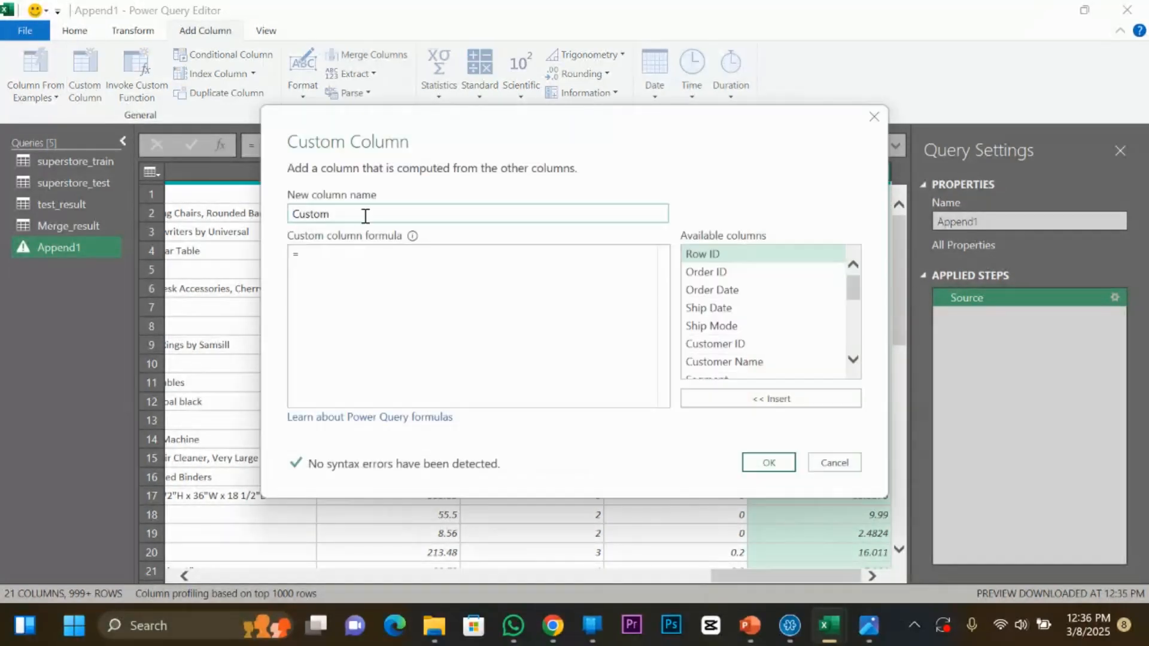
double_click(365, 215)
click(368, 263)
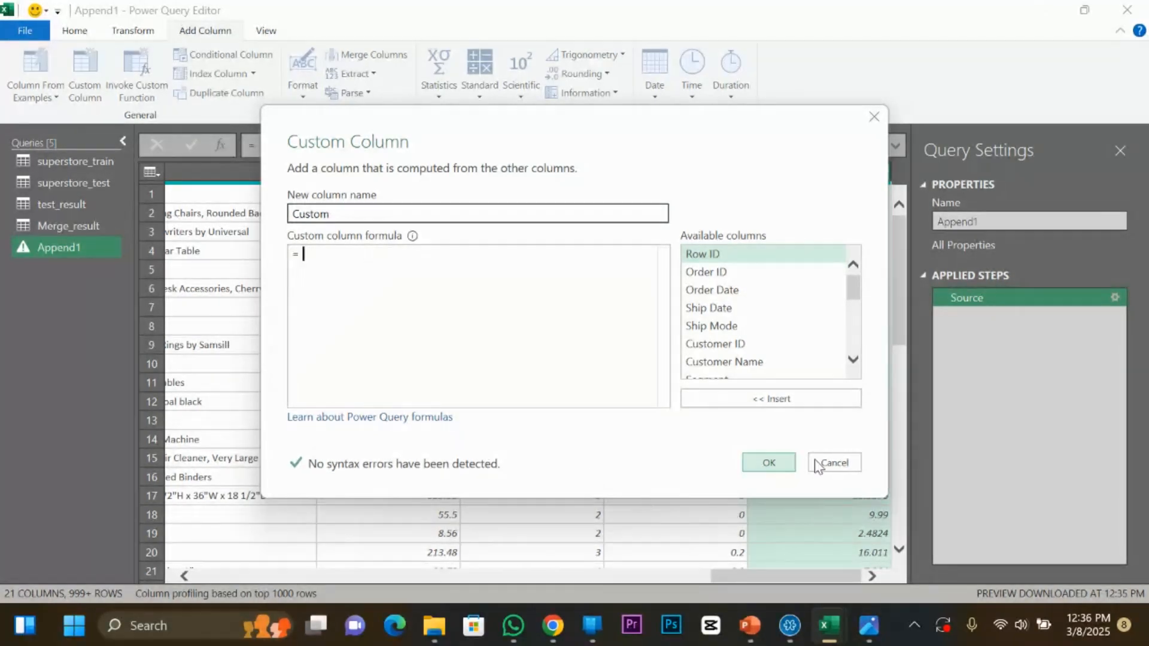
click(833, 463)
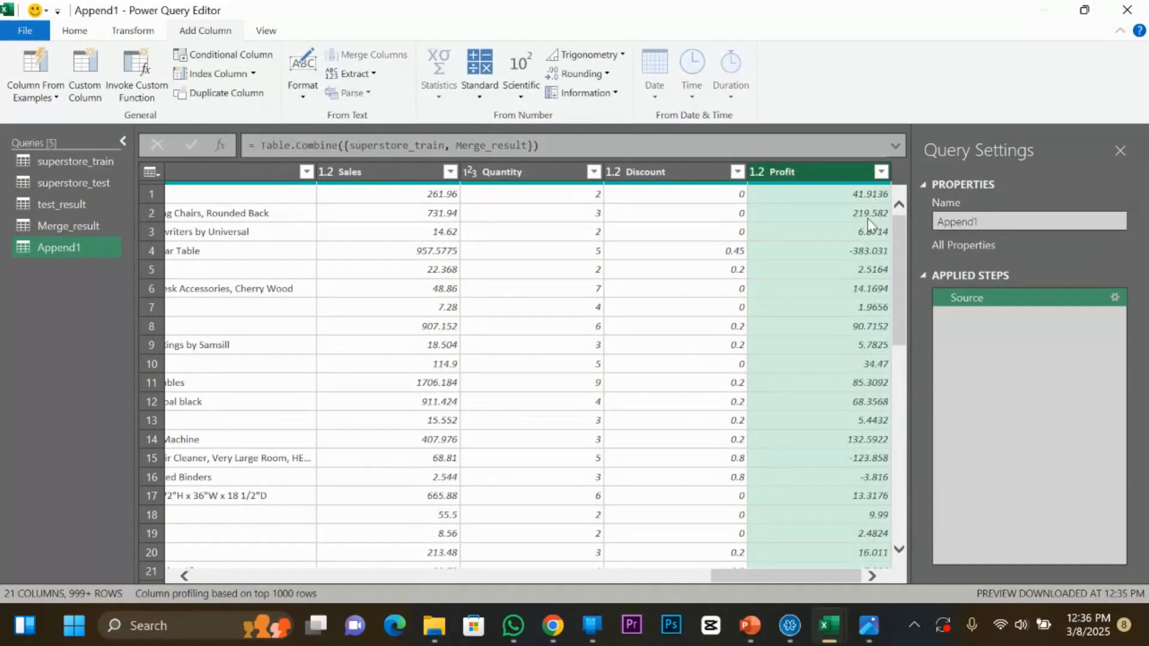
Start a custom column in the Append1 query, beginning its formula with an if test on the Profit column.
click(864, 257)
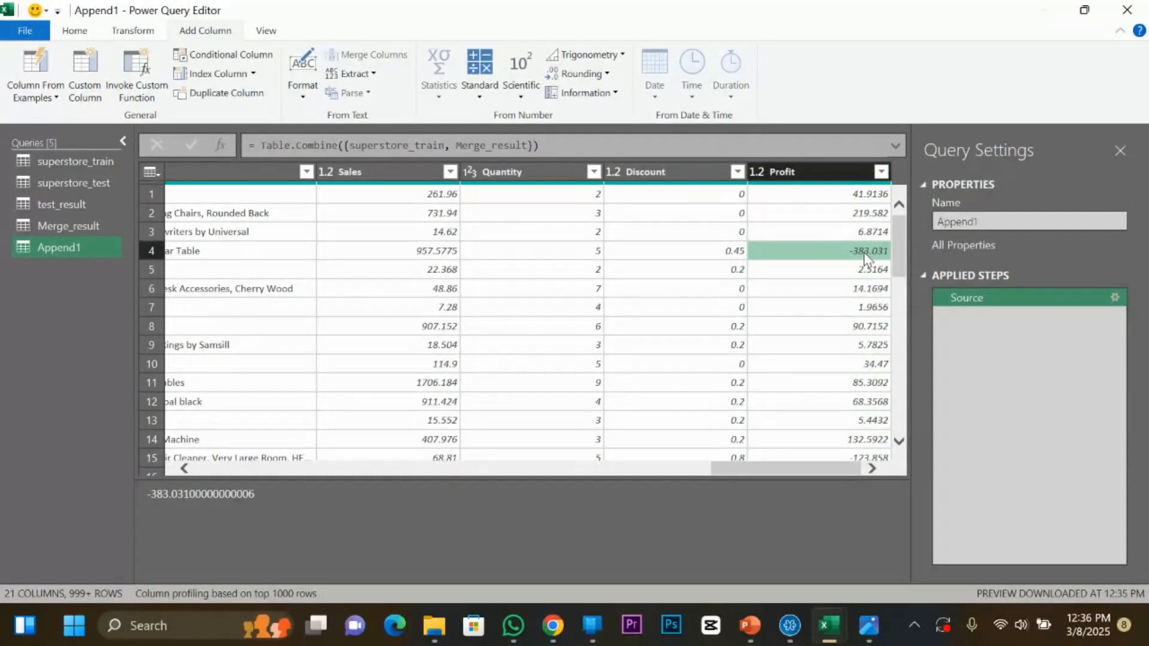
click(868, 217)
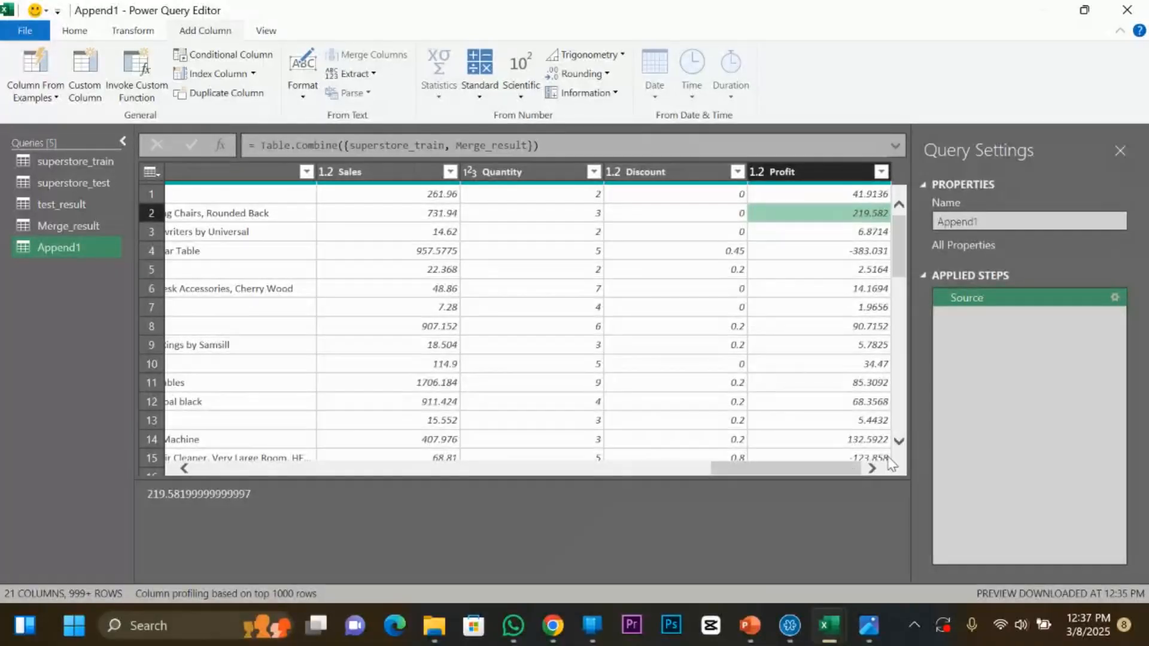
click(807, 177)
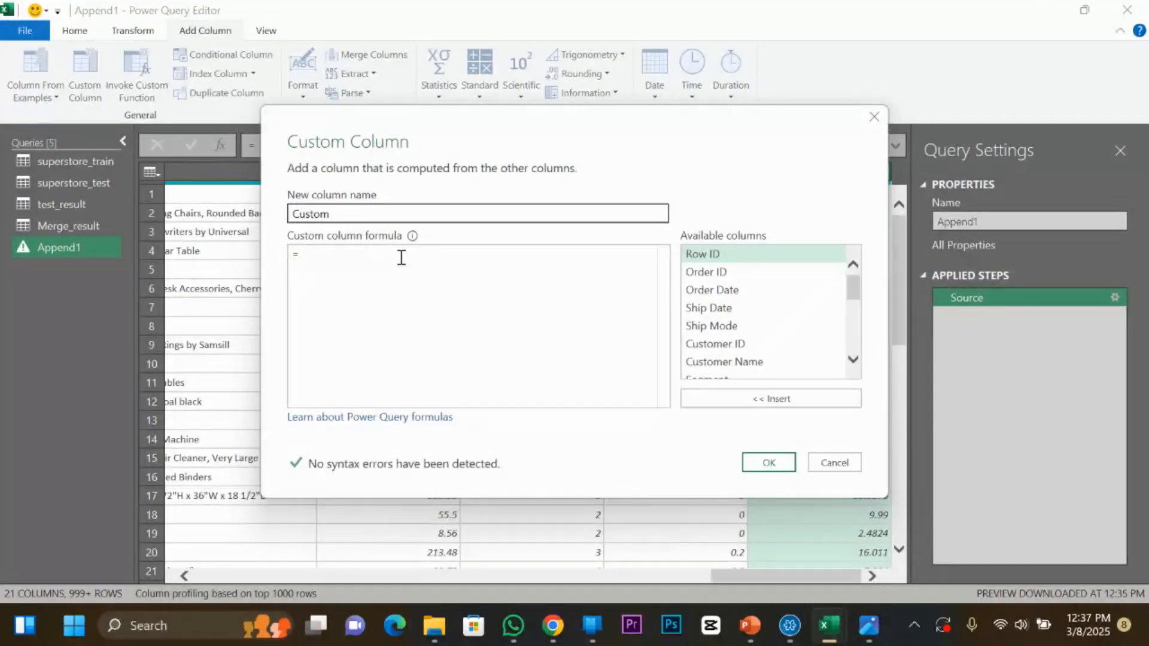
text(f)
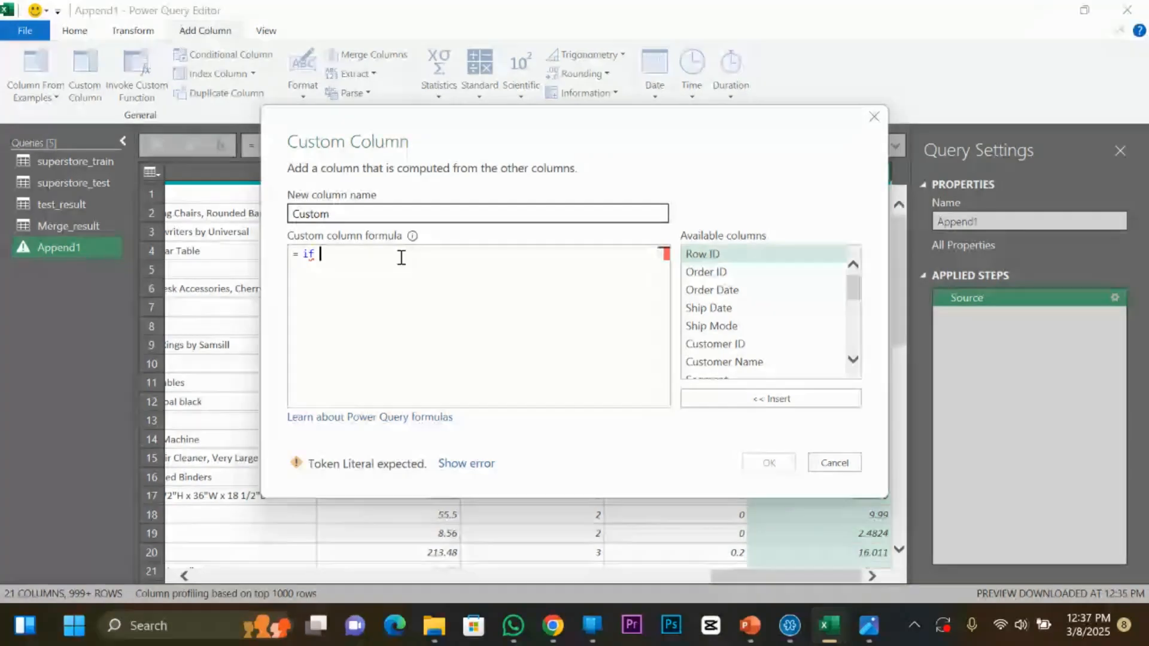
scroll(735, 313, down, 3)
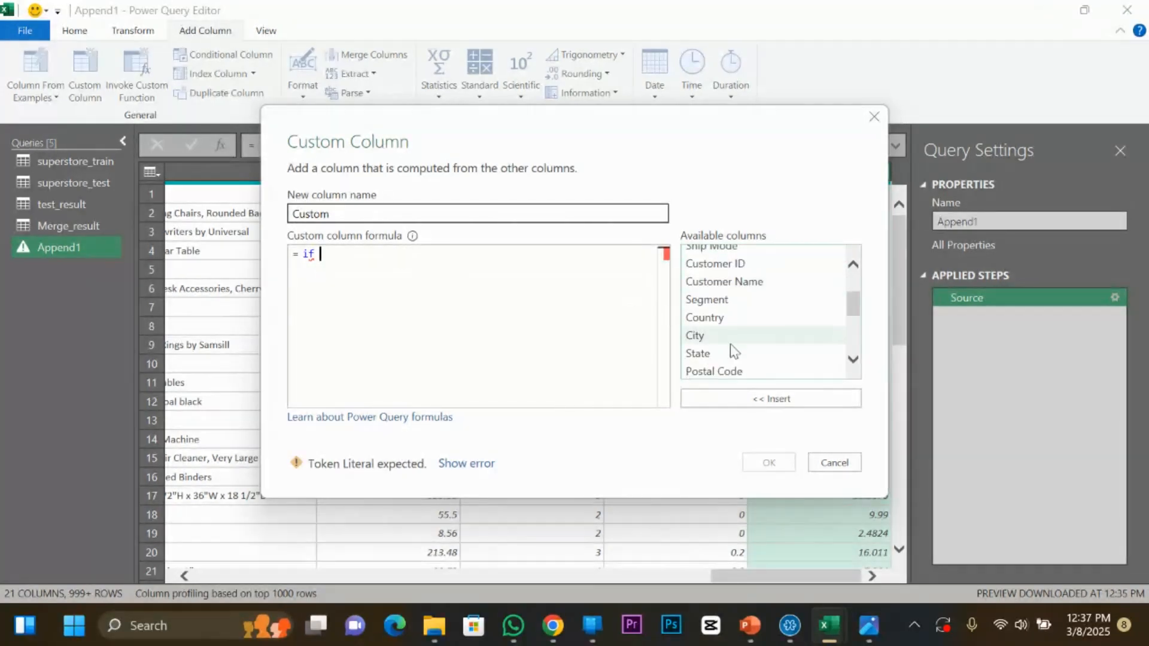
scroll(723, 368, down, 2)
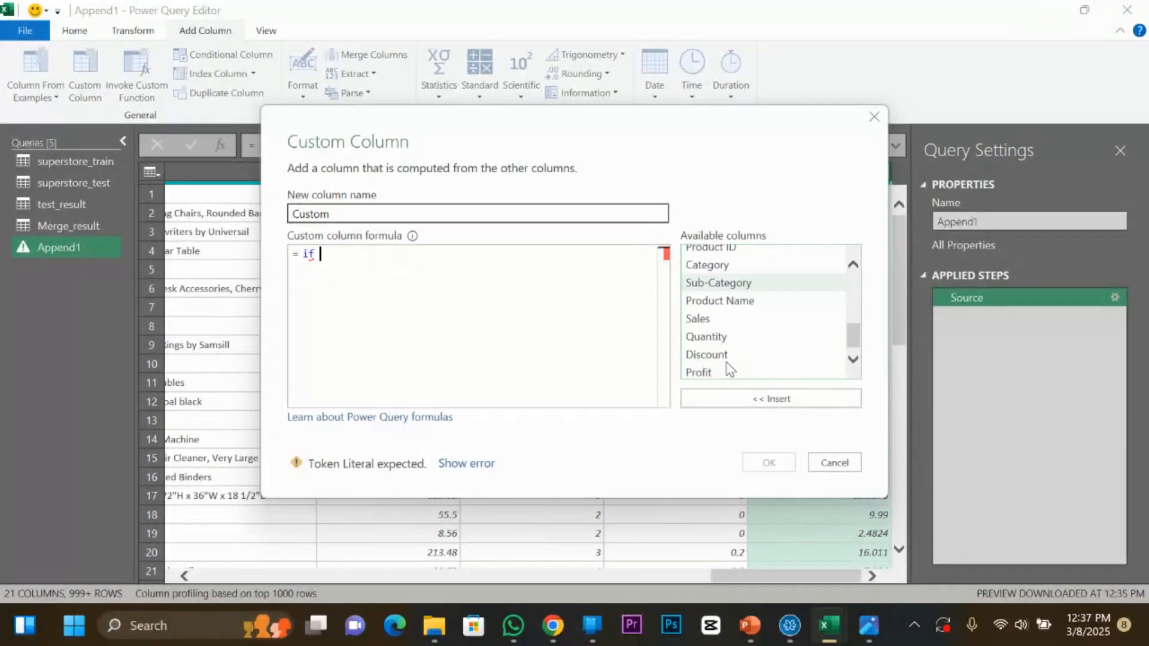
click(724, 371)
double_click(723, 371)
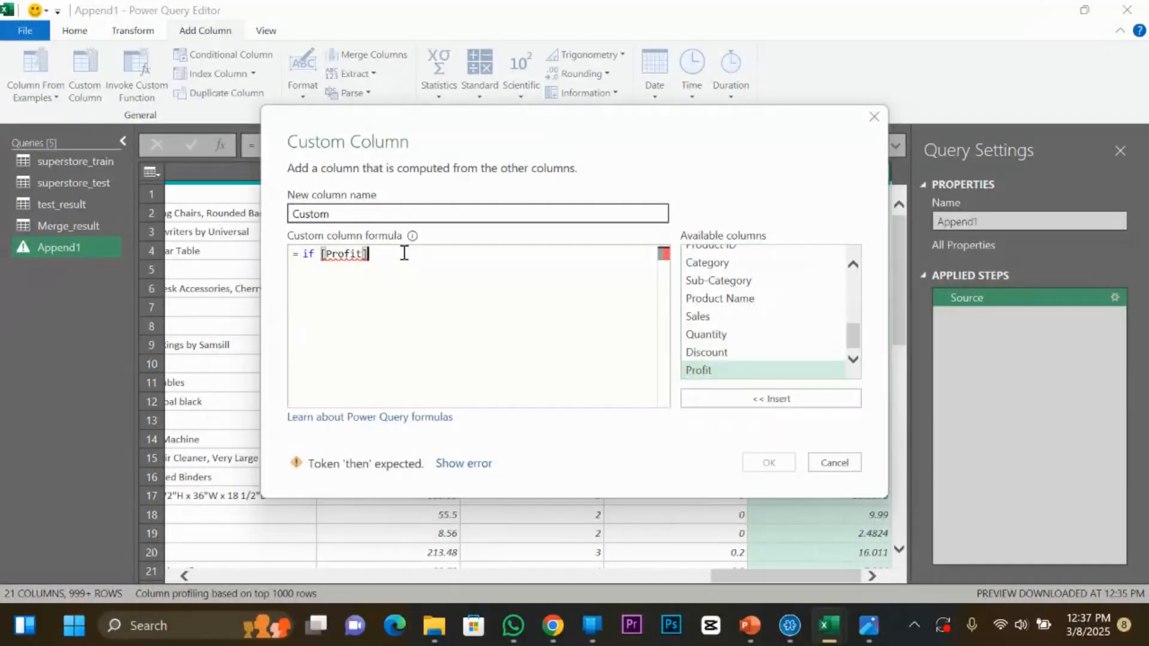
Complete the custom column formula as if [Profit]< 0 then "Loss" else "profit" and add the column.
text(< 0)
text(then )
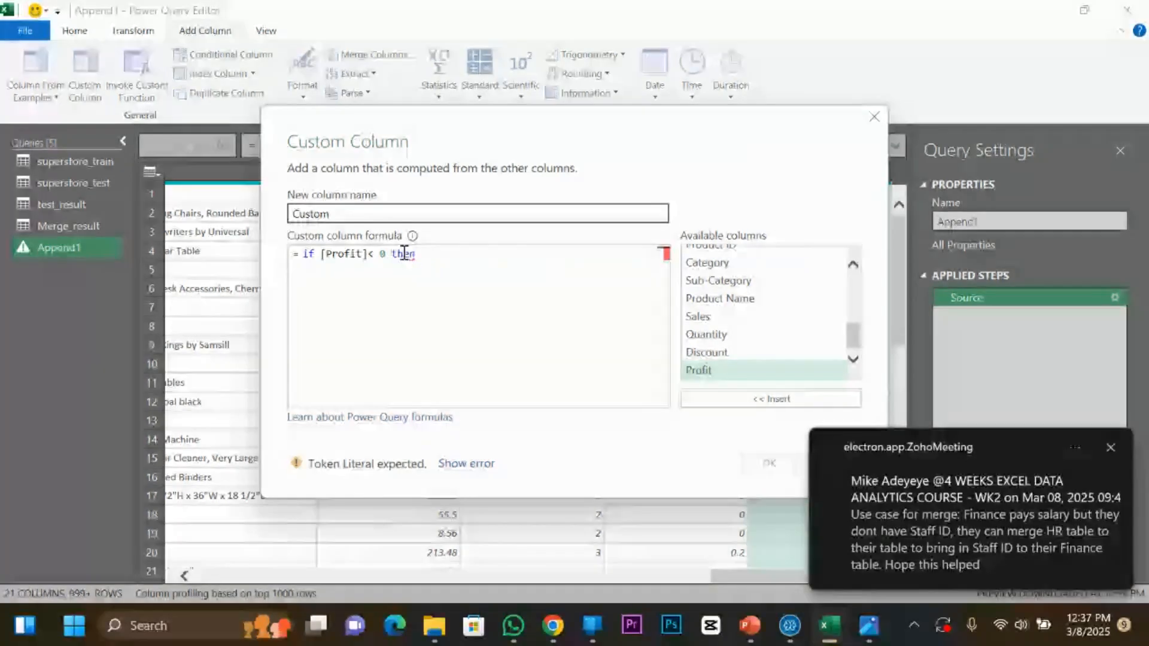
text(")
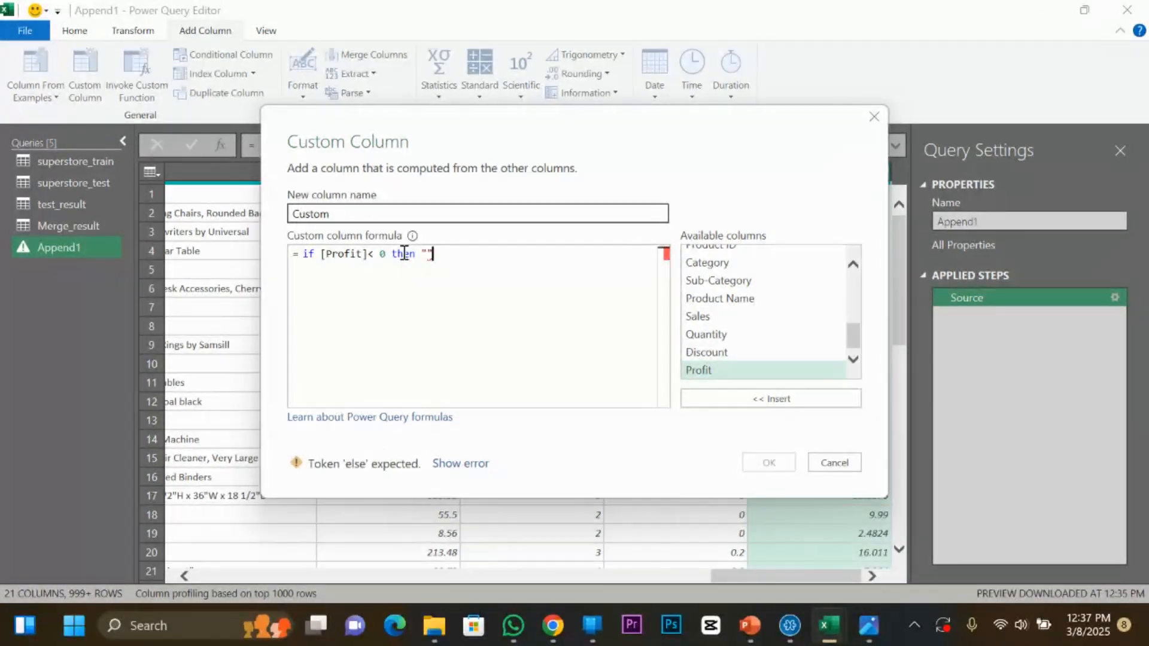
text(Loss")
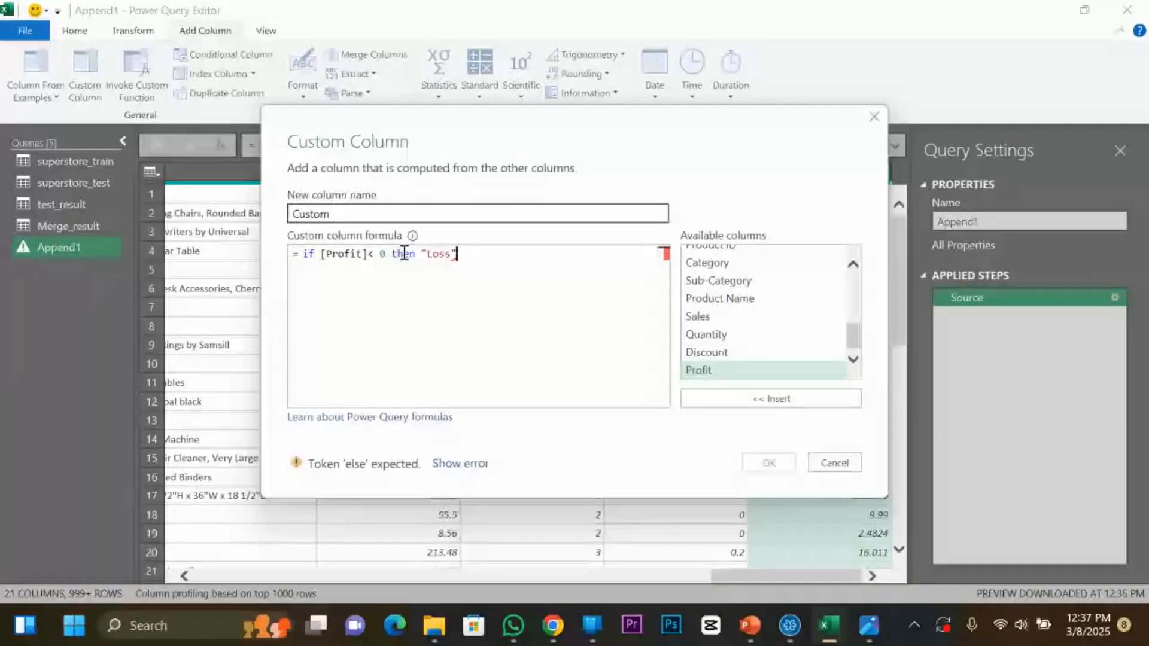
text( else)
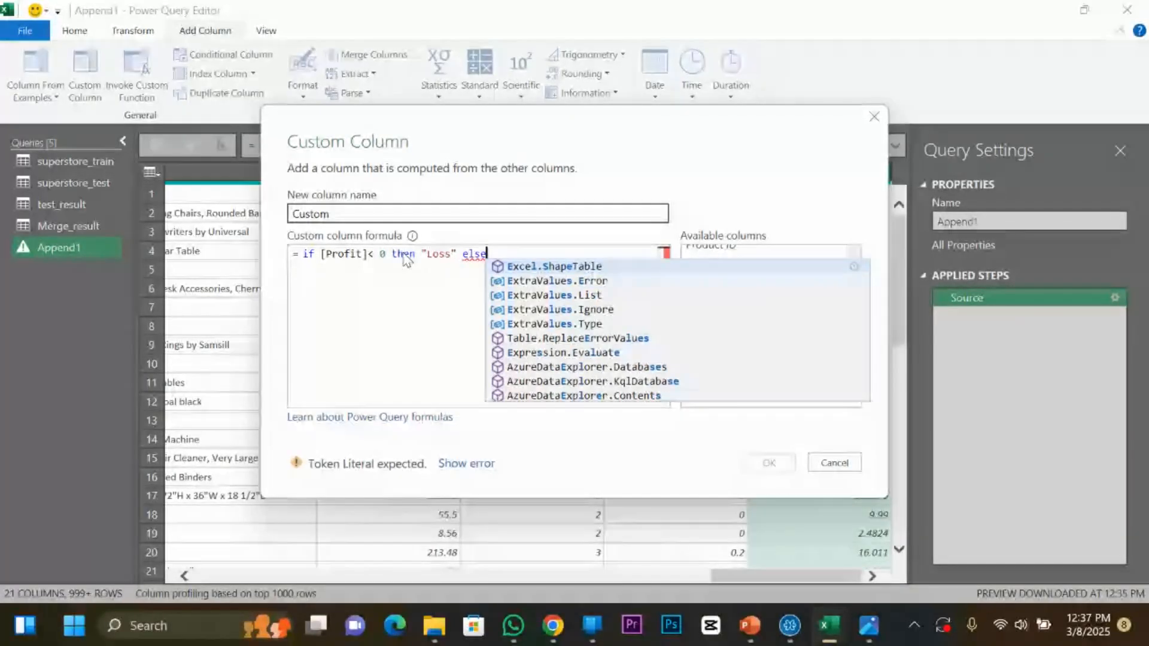
text( "profit)
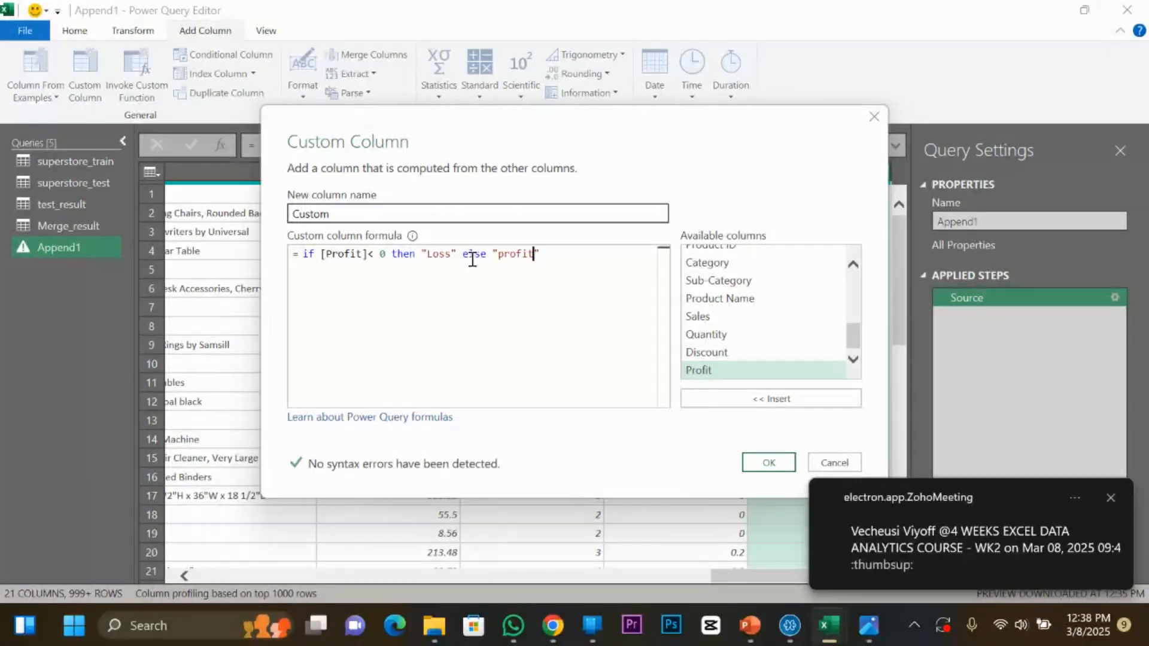
click(769, 462)
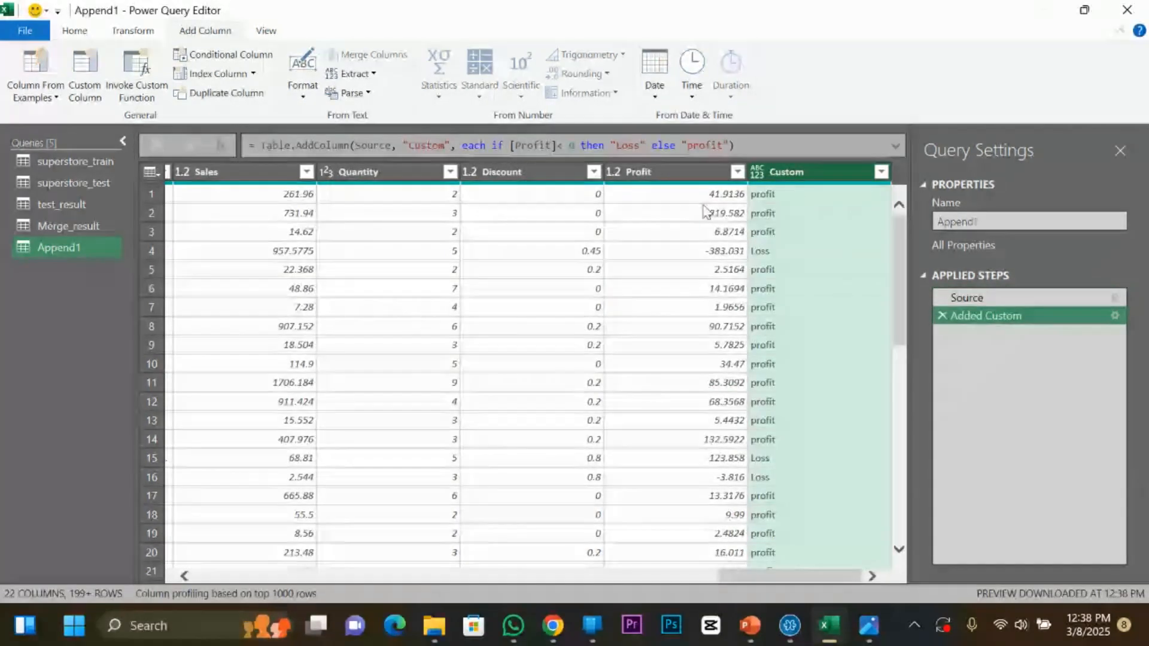
Check the Custom column's labels against the Profit values and load the updated Append1 query into the workbook.
click(754, 197)
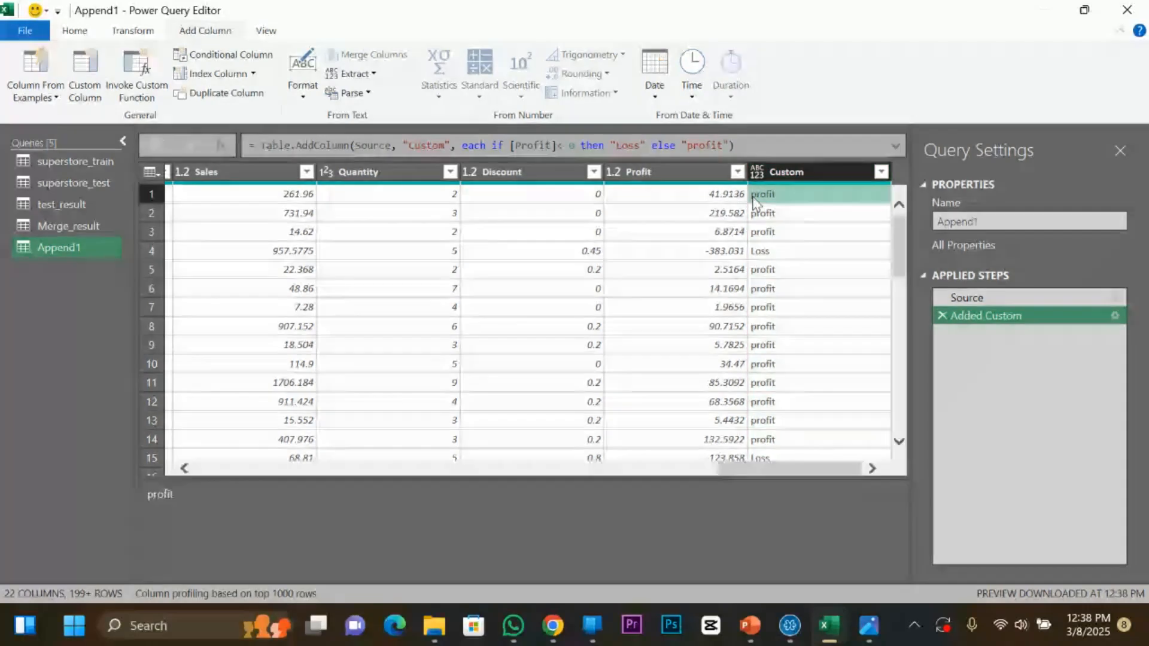
click(710, 254)
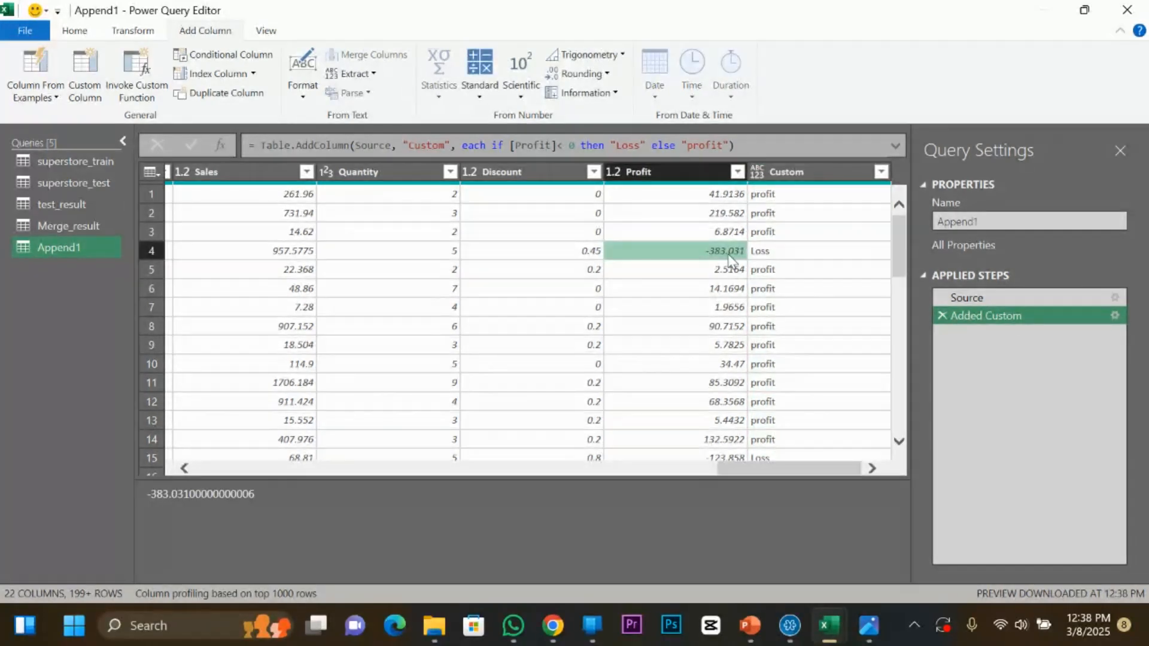
scroll(770, 388, down, 1)
scroll(771, 389, down, 6)
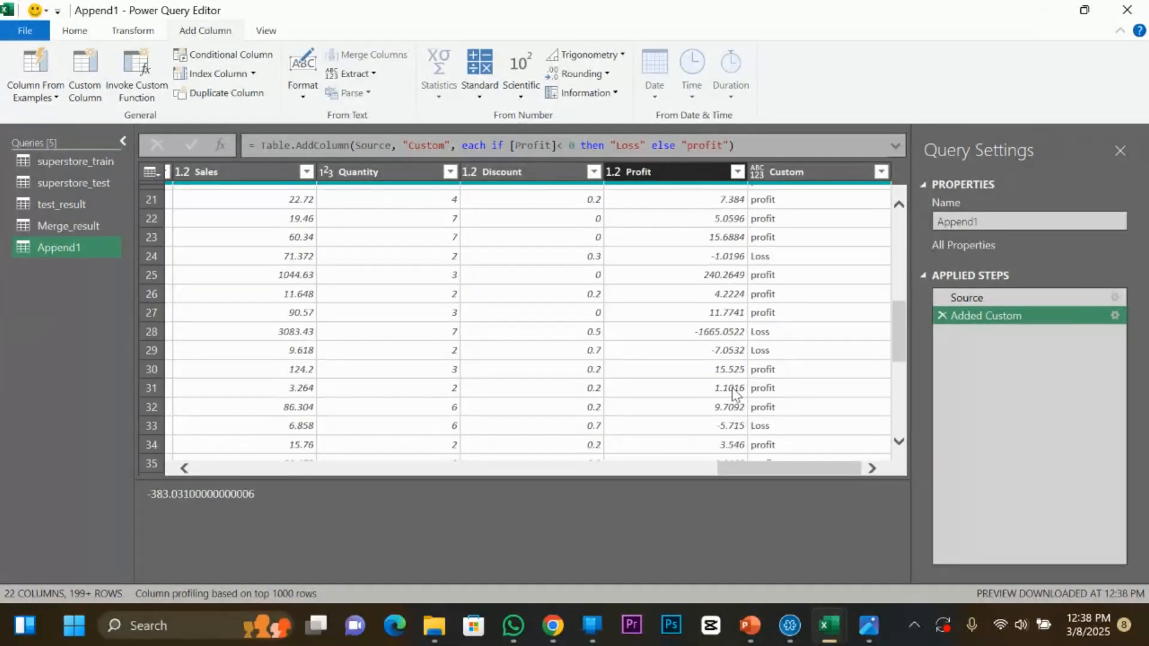
click(777, 351)
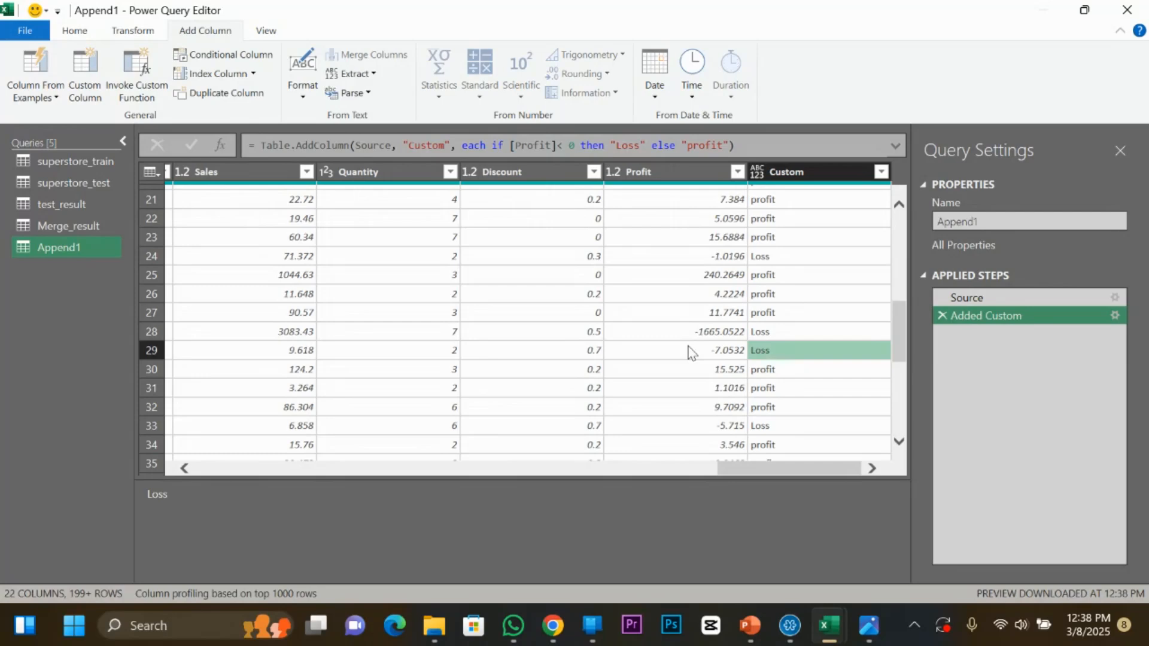
click(74, 31)
click(24, 69)
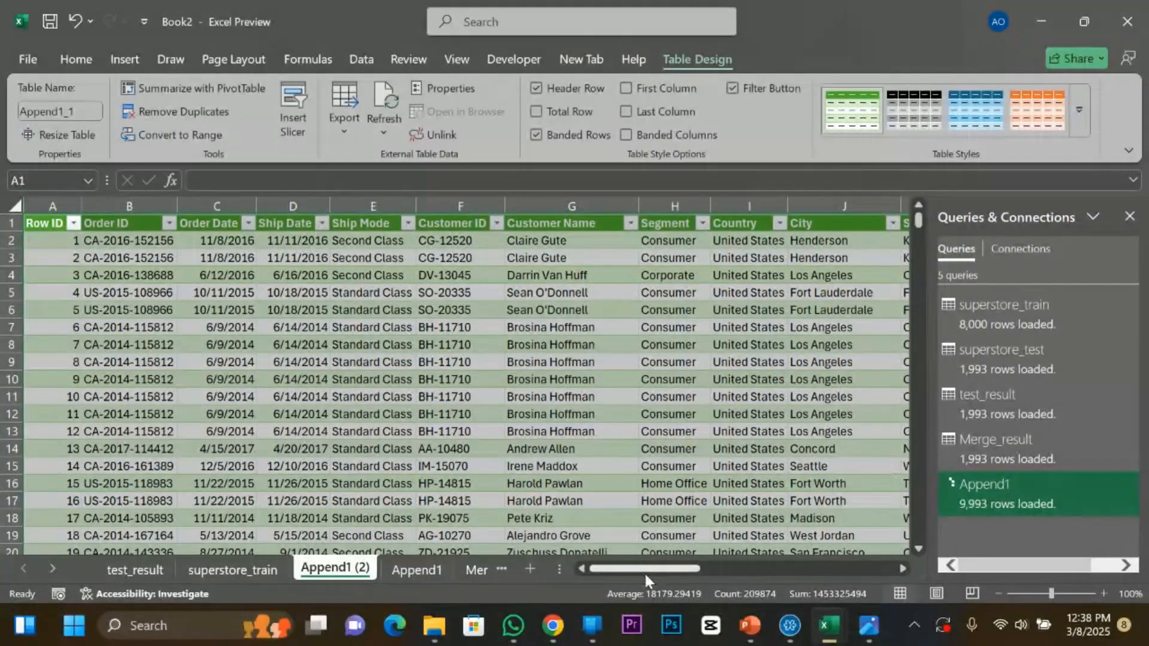
drag(642, 569, 855, 567)
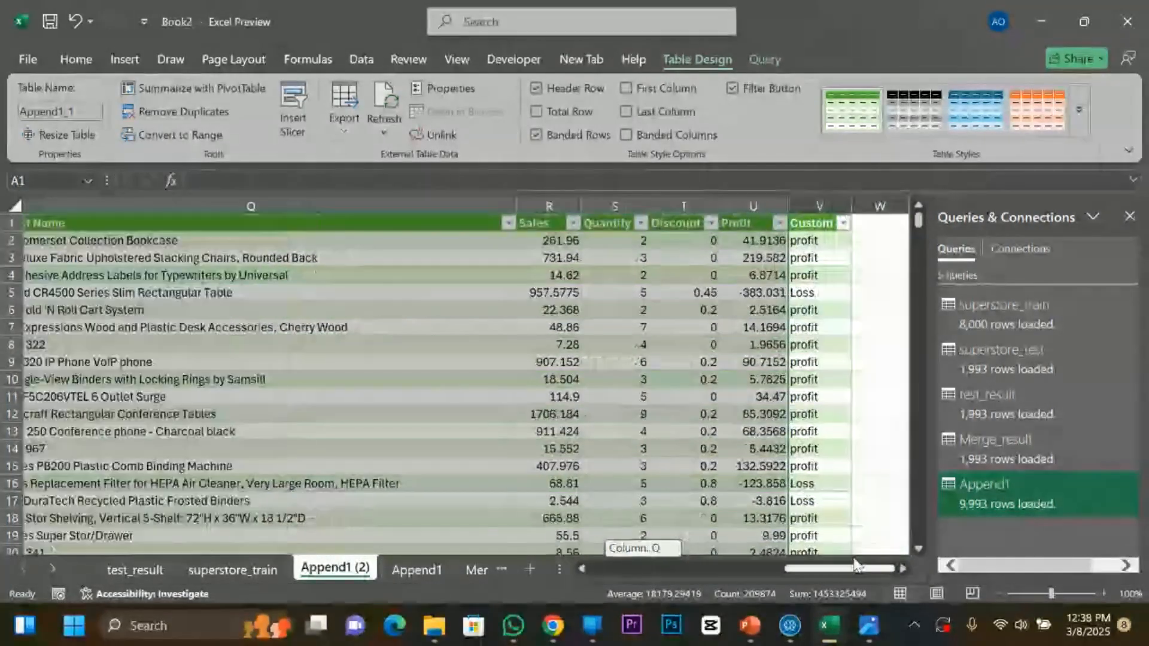
click(814, 223)
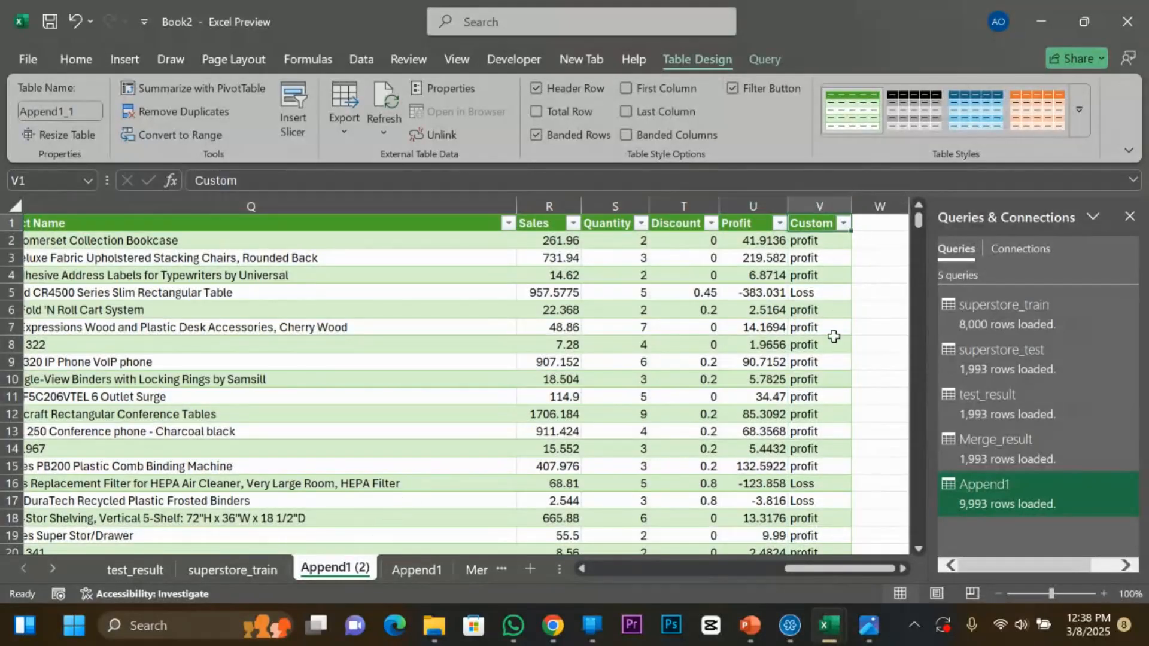
Switch to the Book1 workbook, open its pub?output=csv query for editing, and narrow the Query Settings pane.
click(1034, 20)
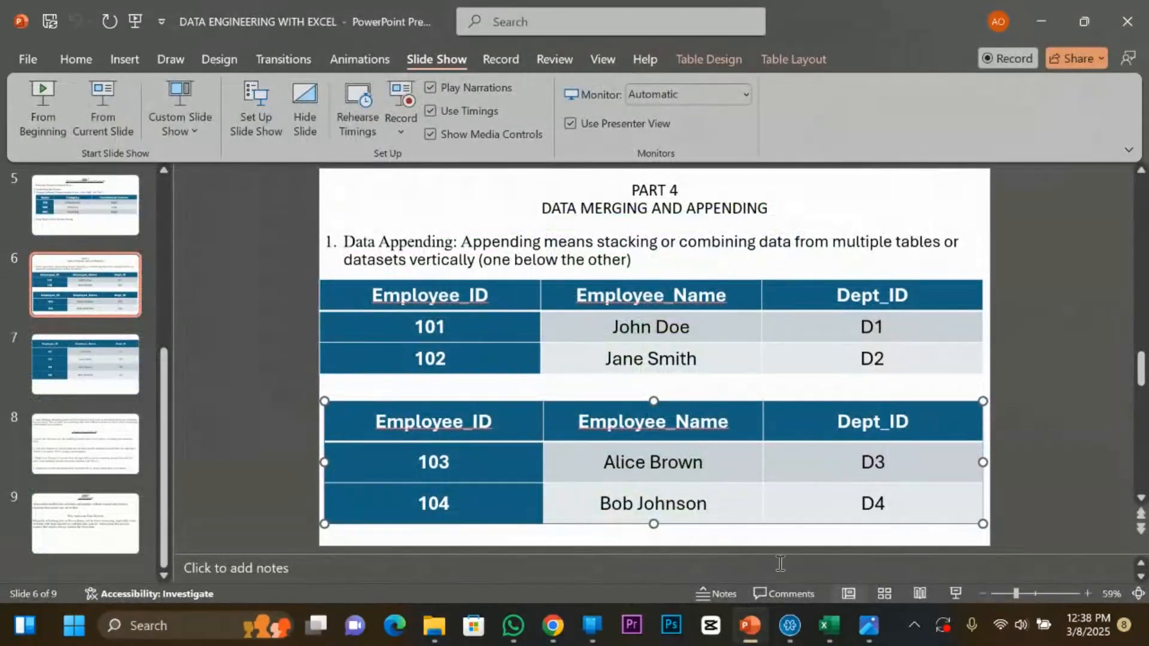
mouse_move(831, 635)
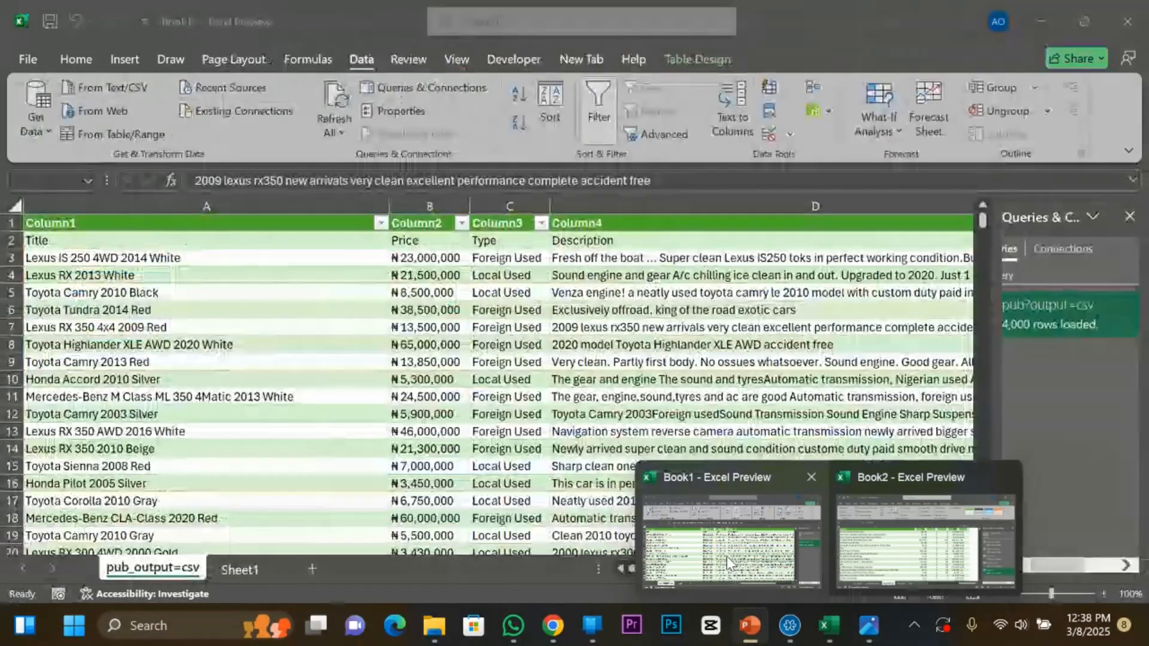
click(727, 557)
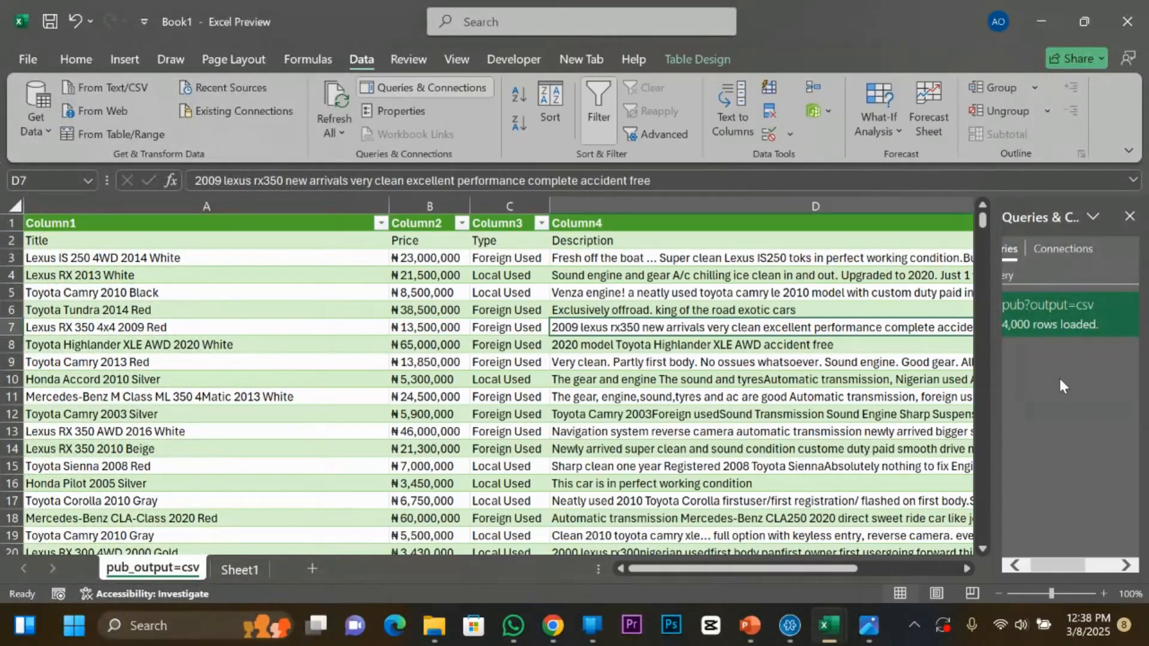
double_click(1045, 323)
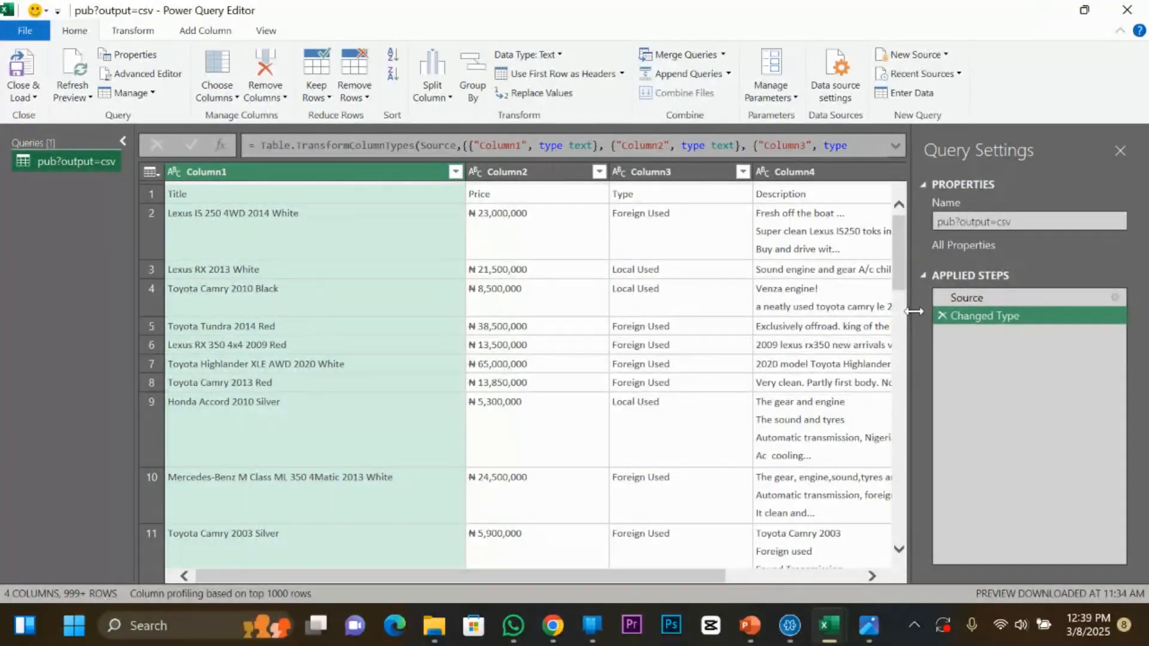
drag(910, 314, 1005, 320)
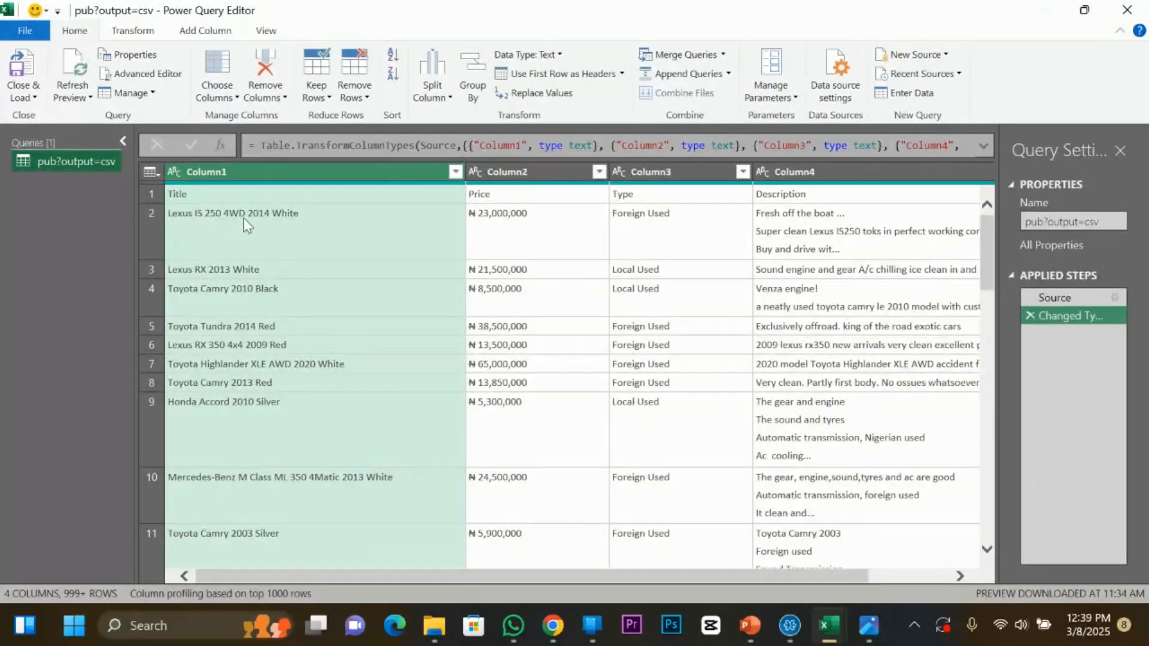
Examine the title, price, type and description columns of the car listings query.
click(291, 222)
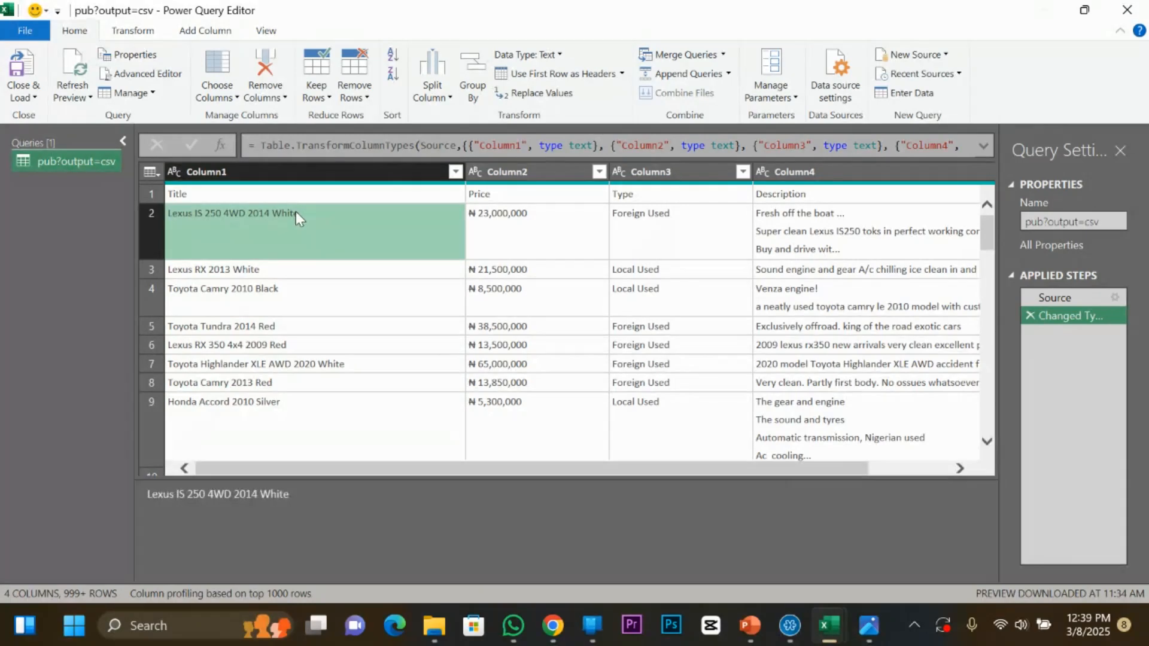
click(288, 173)
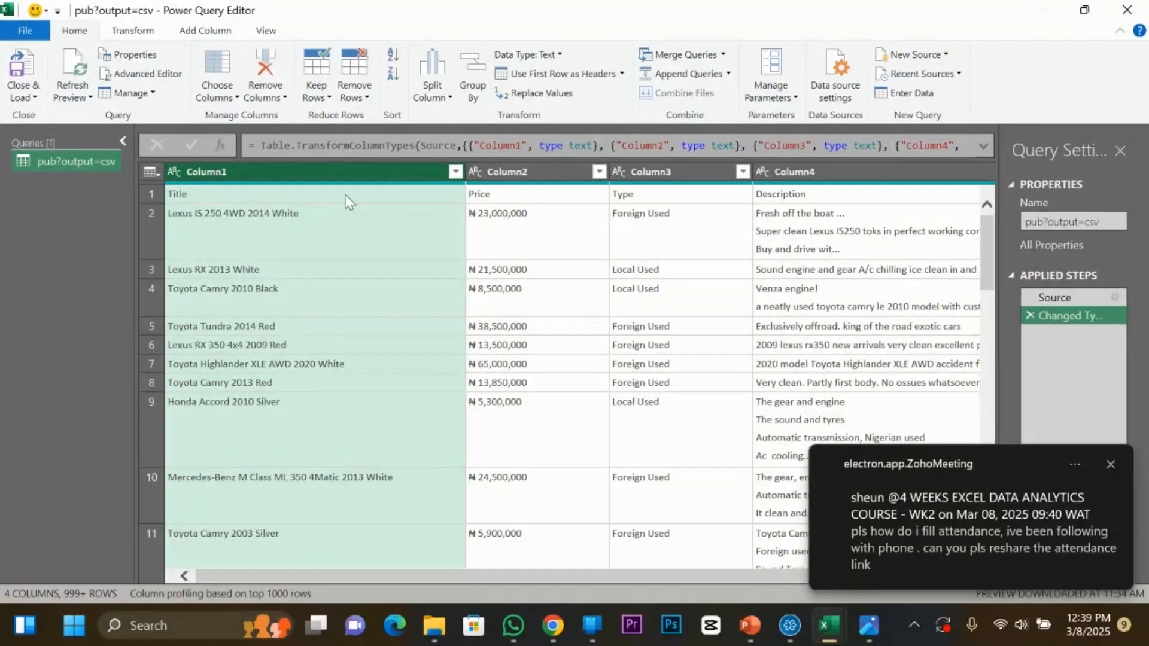
click(535, 173)
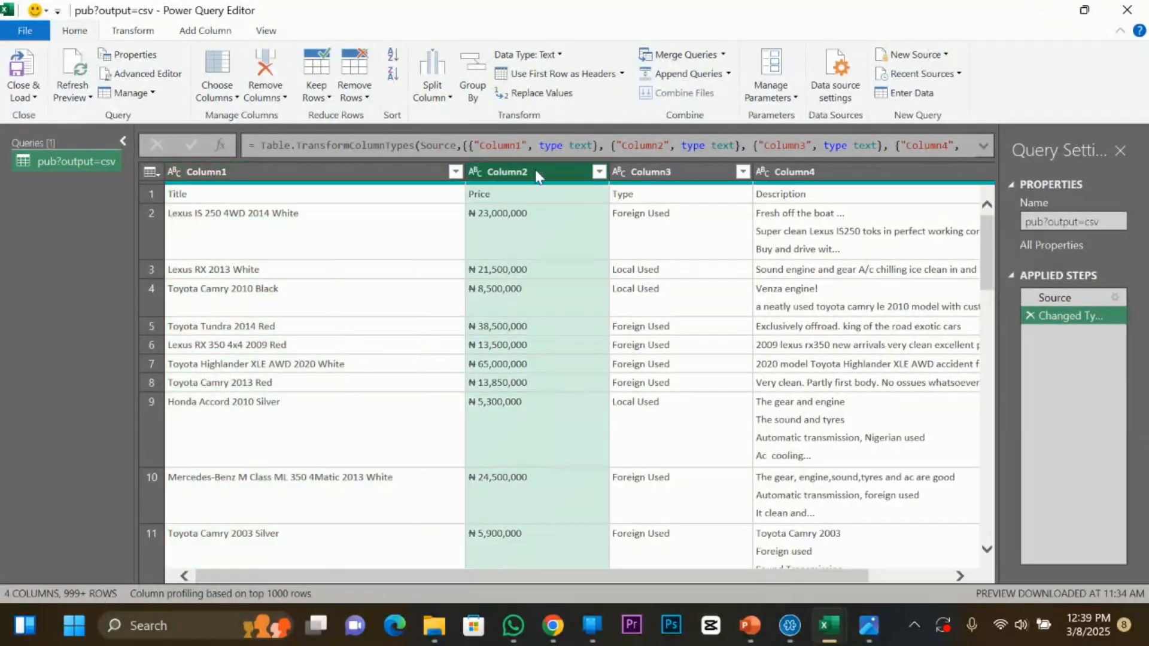
click(685, 175)
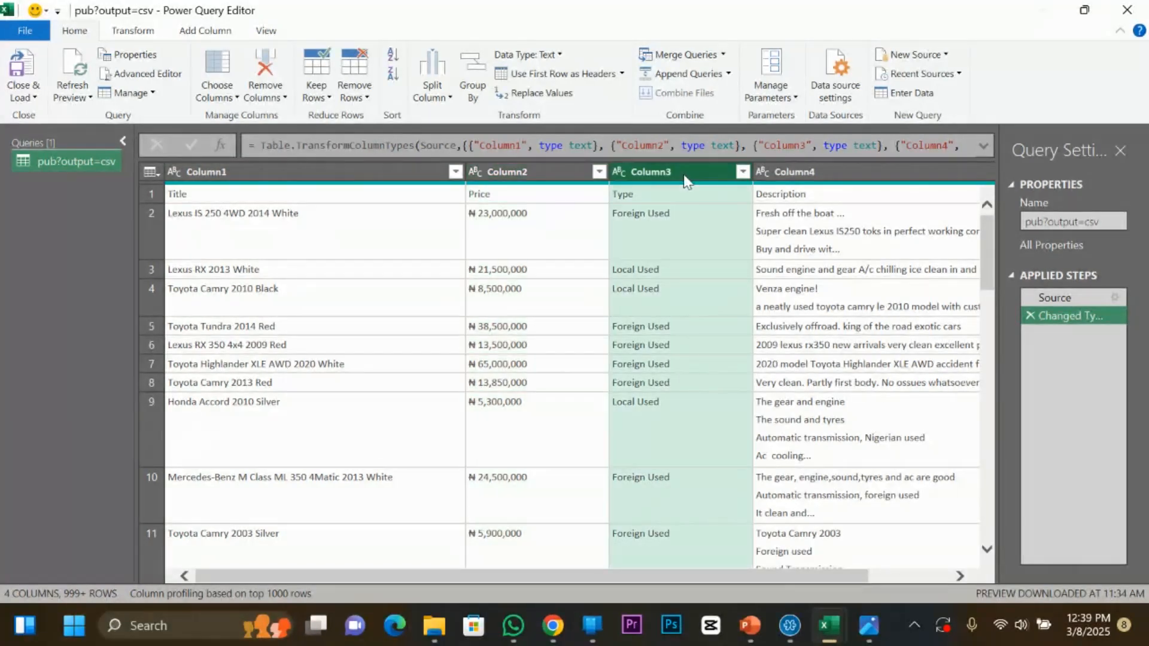
click(817, 179)
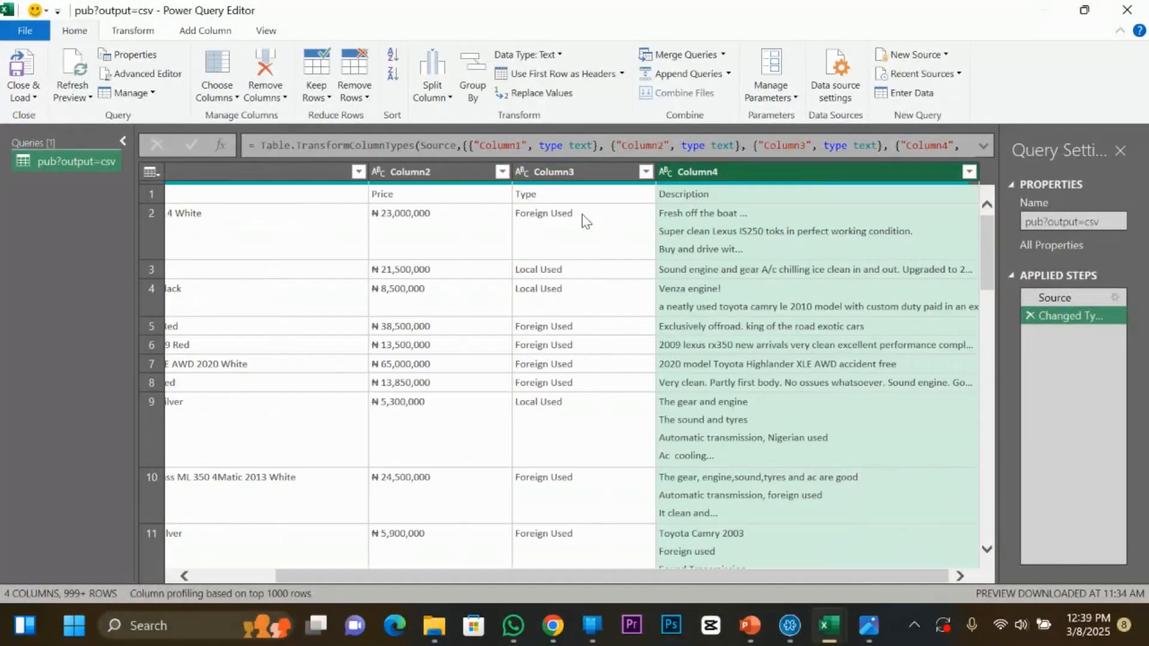
Promote the first row of the car listings query to column headers.
click(146, 198)
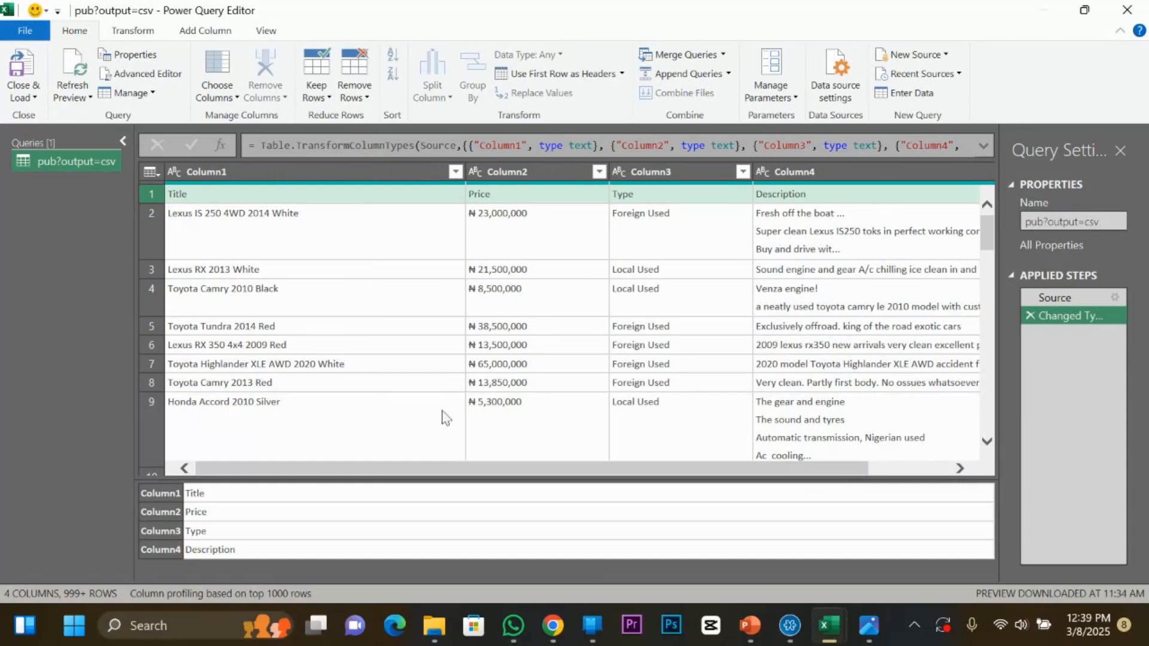
click(303, 299)
click(286, 177)
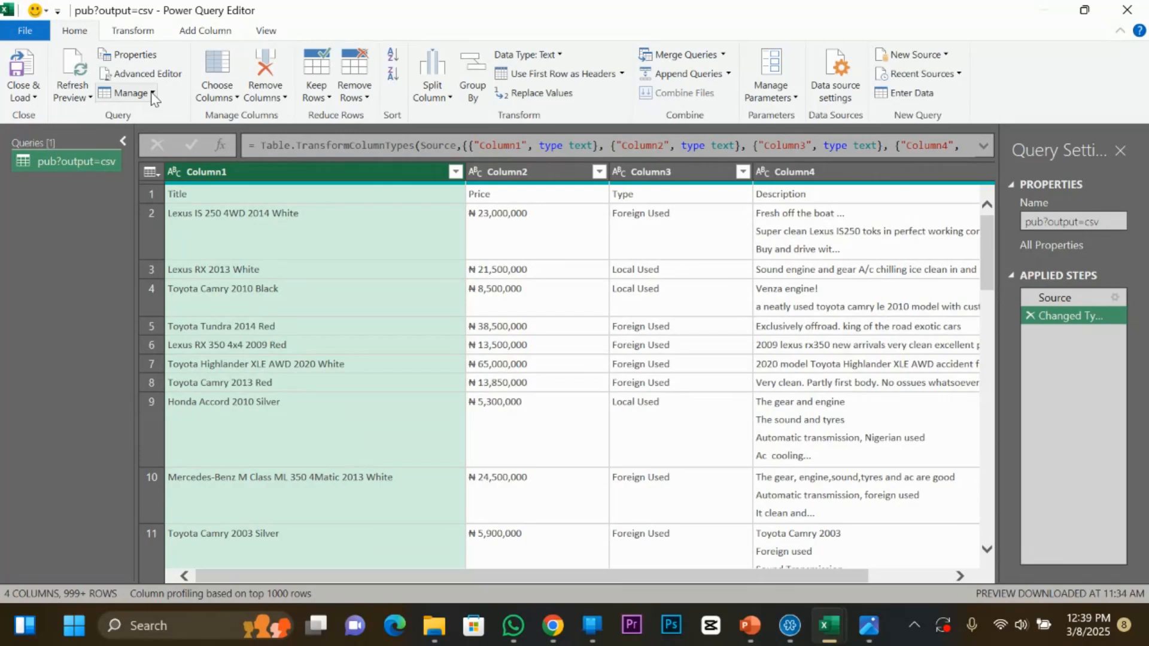
click(133, 31)
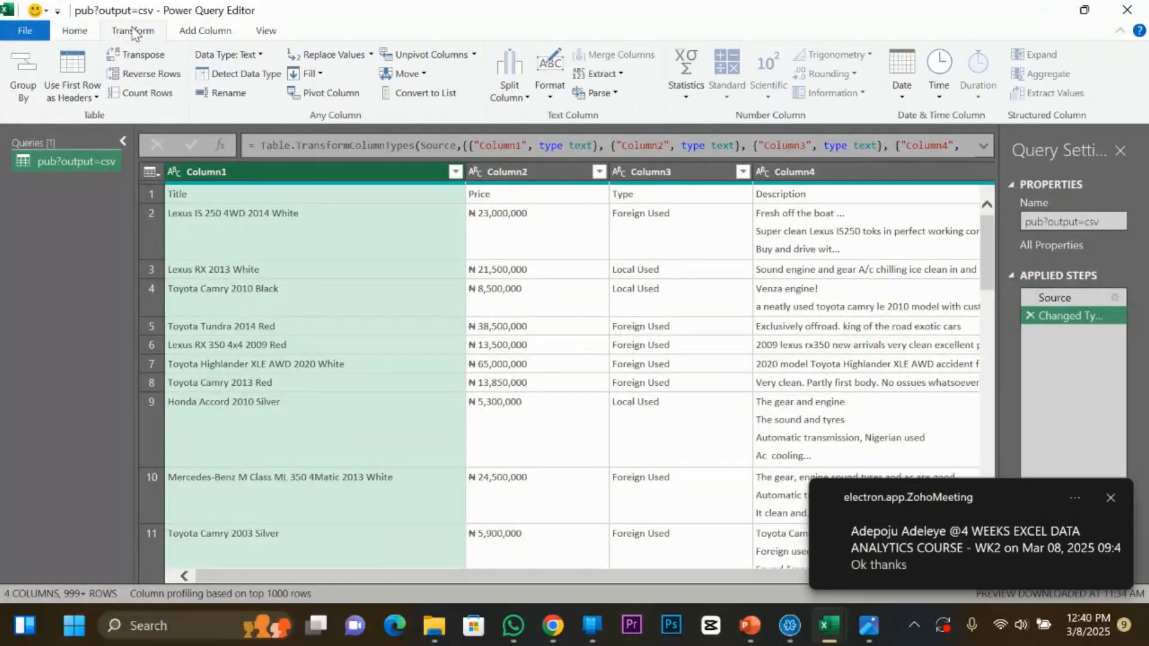
click(91, 96)
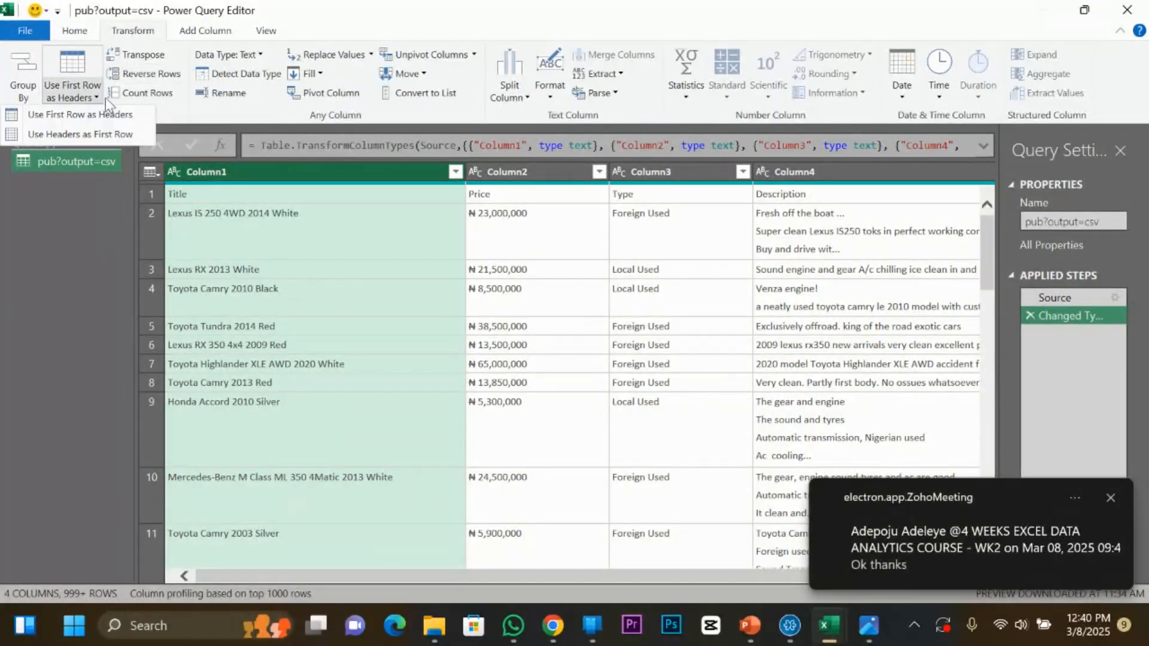
click(95, 113)
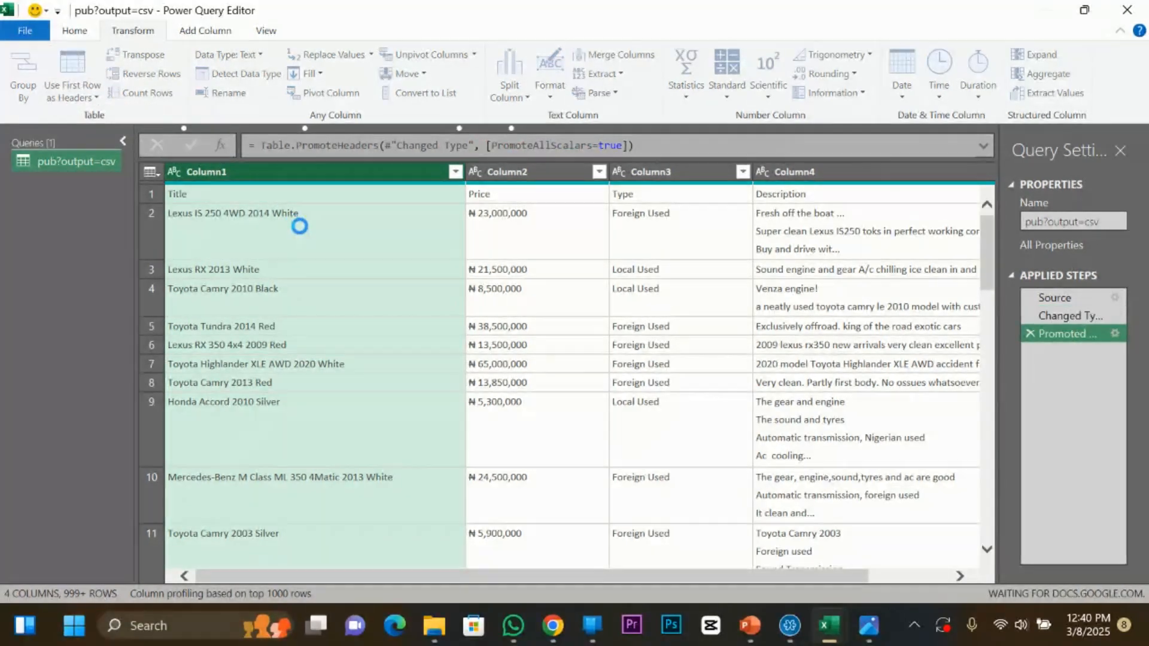
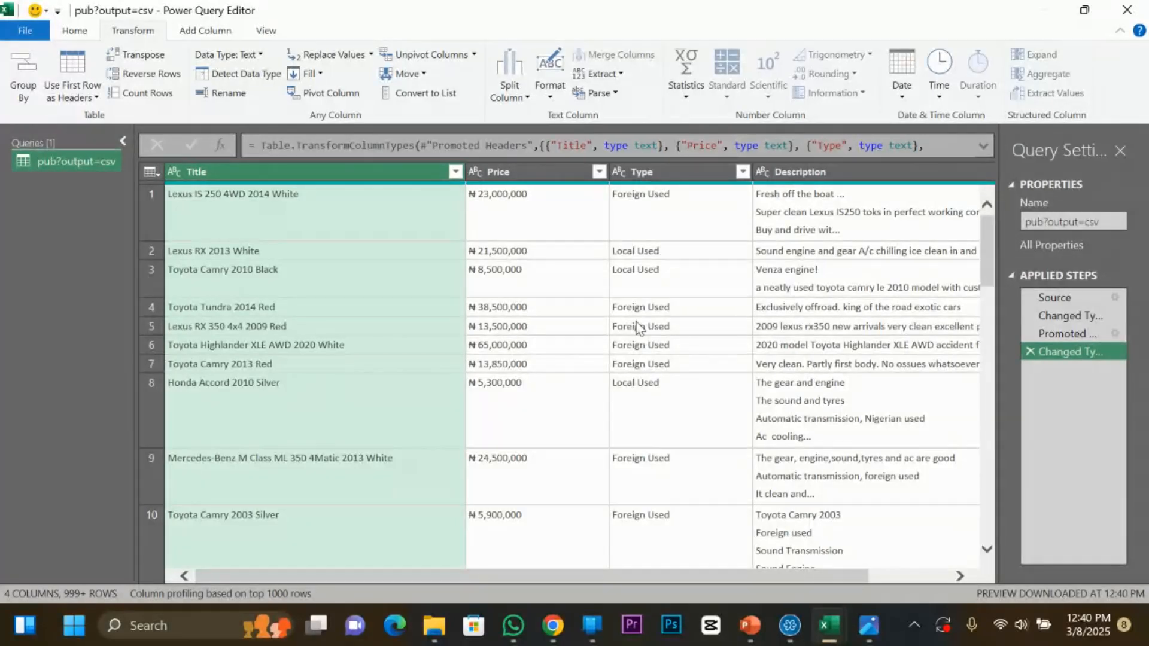
Switch to the Jiji cars Challenge sheet in Chrome, zoom the page out to 80%, and close the Publish to the web dialog.
click(554, 639)
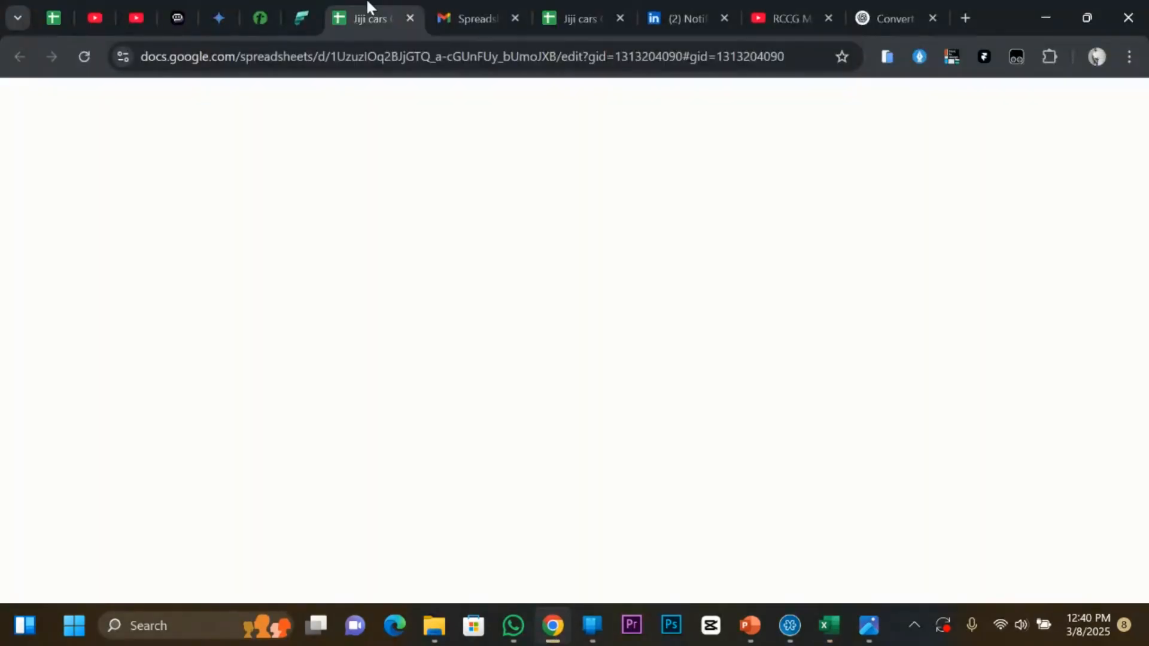
scroll(776, 173, down, 2)
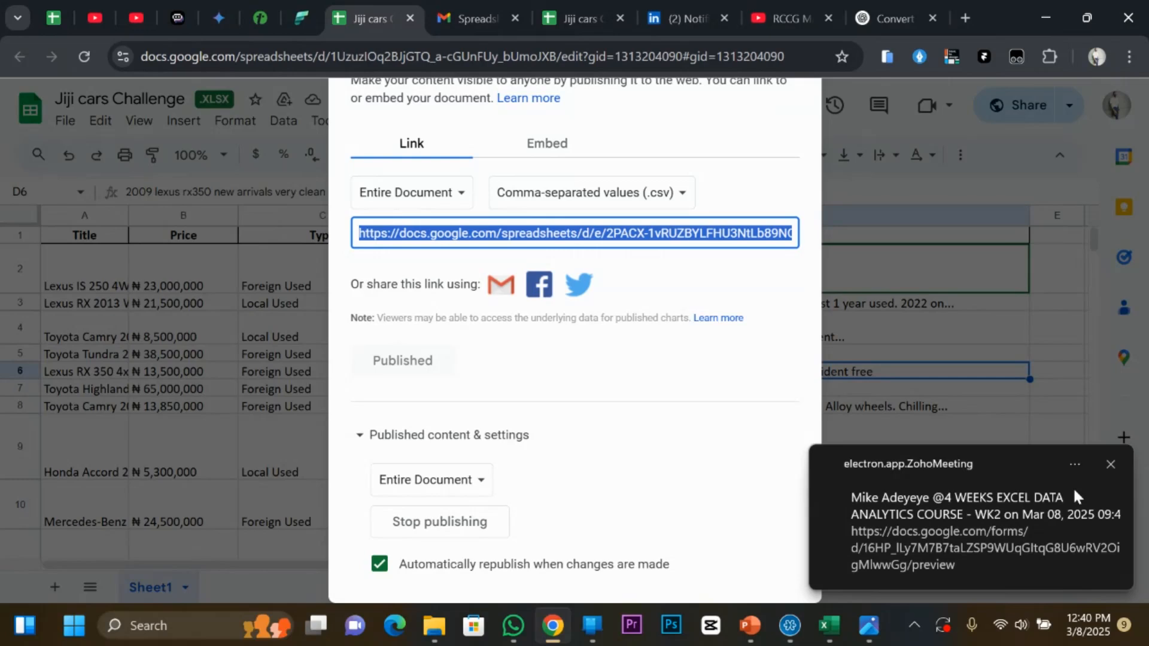
click(1109, 463)
click(1129, 57)
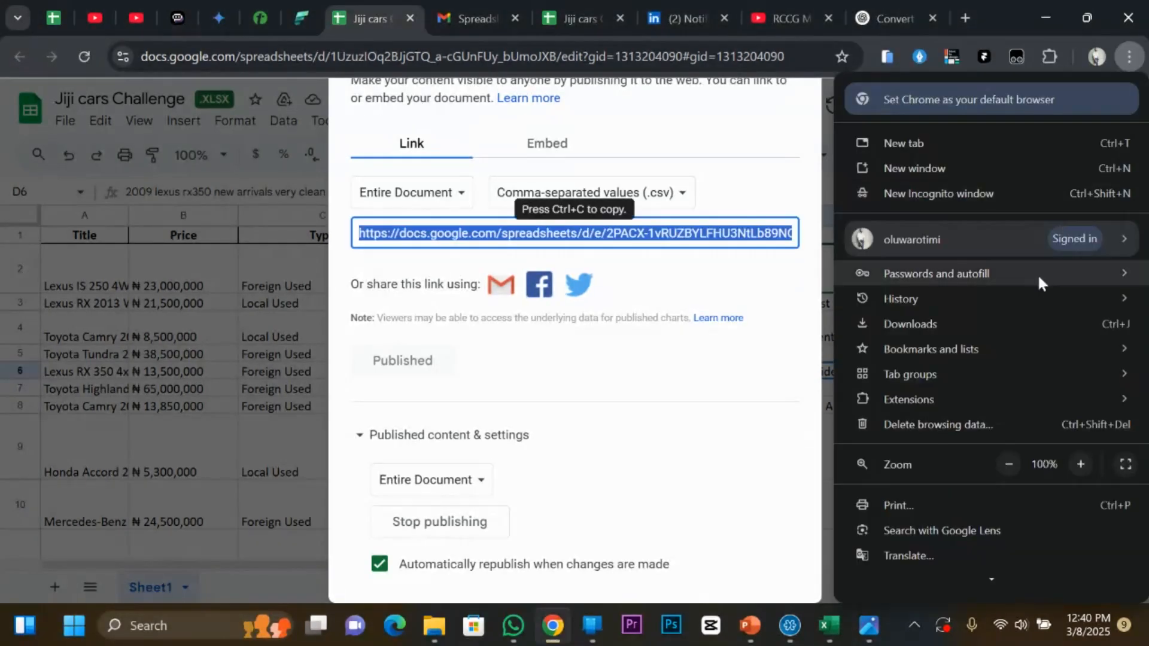
click(999, 462)
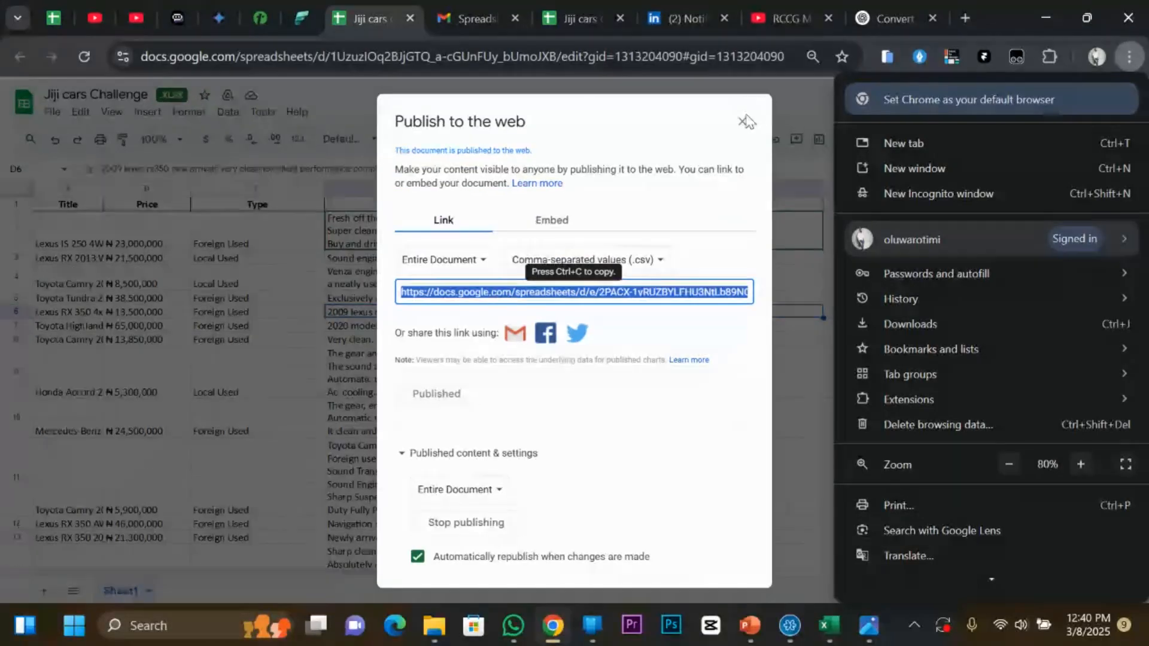
click(746, 121)
click(742, 122)
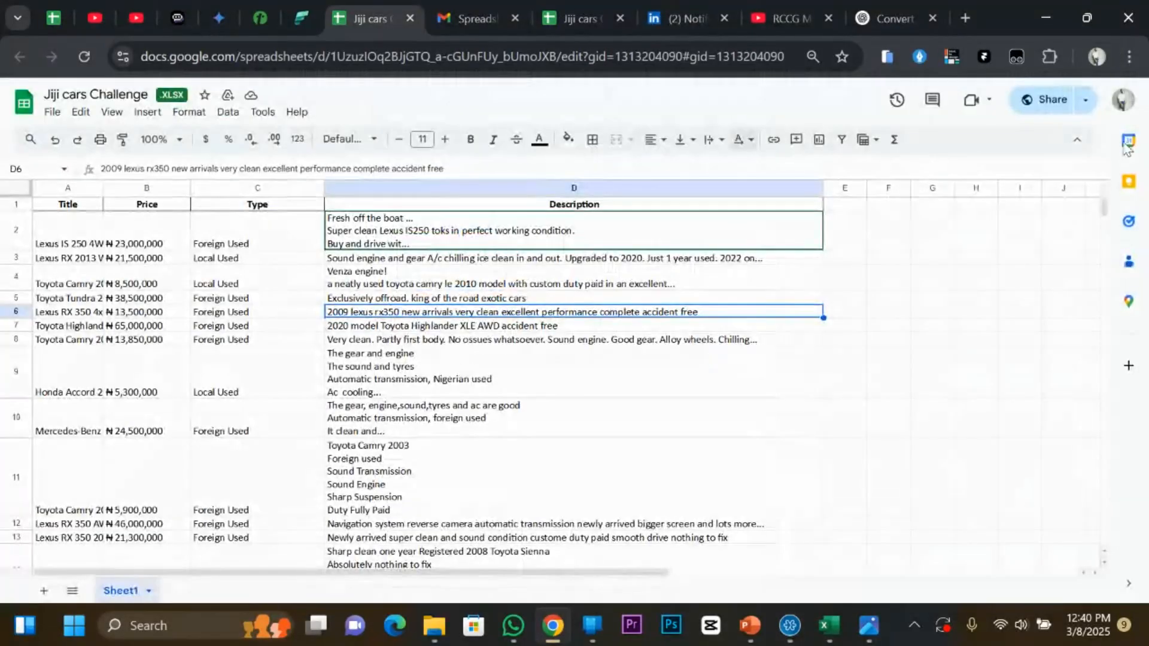
Restore the browser zoom to 100% and select the first car's description in cell D2.
click(1129, 57)
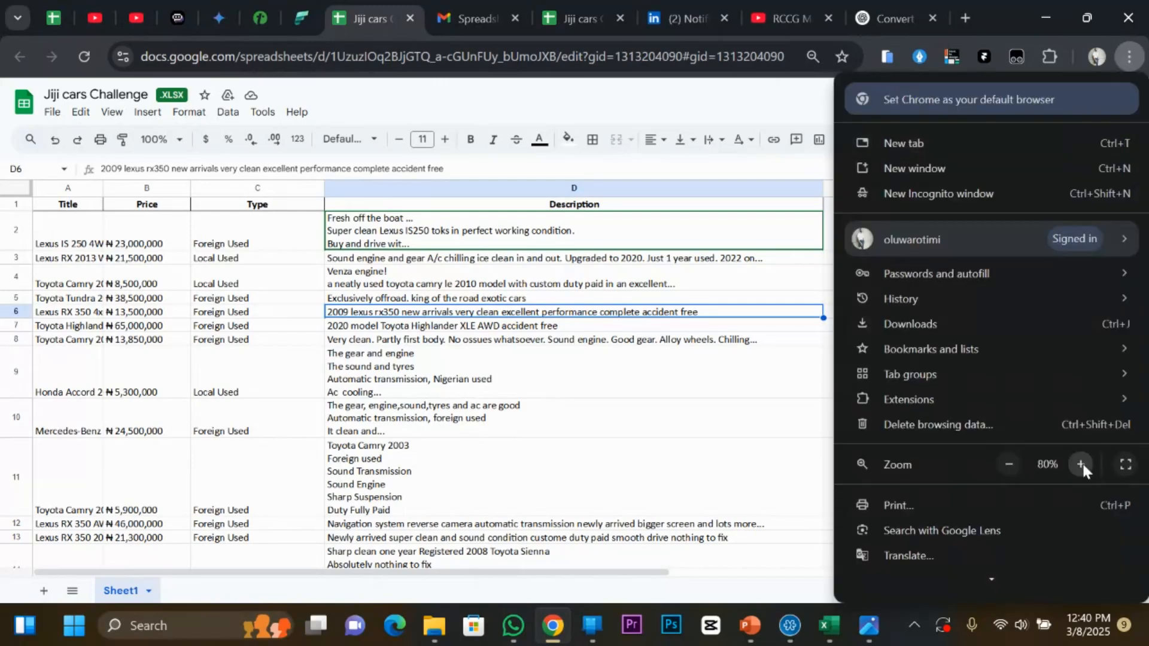
click(1082, 464)
click(554, 289)
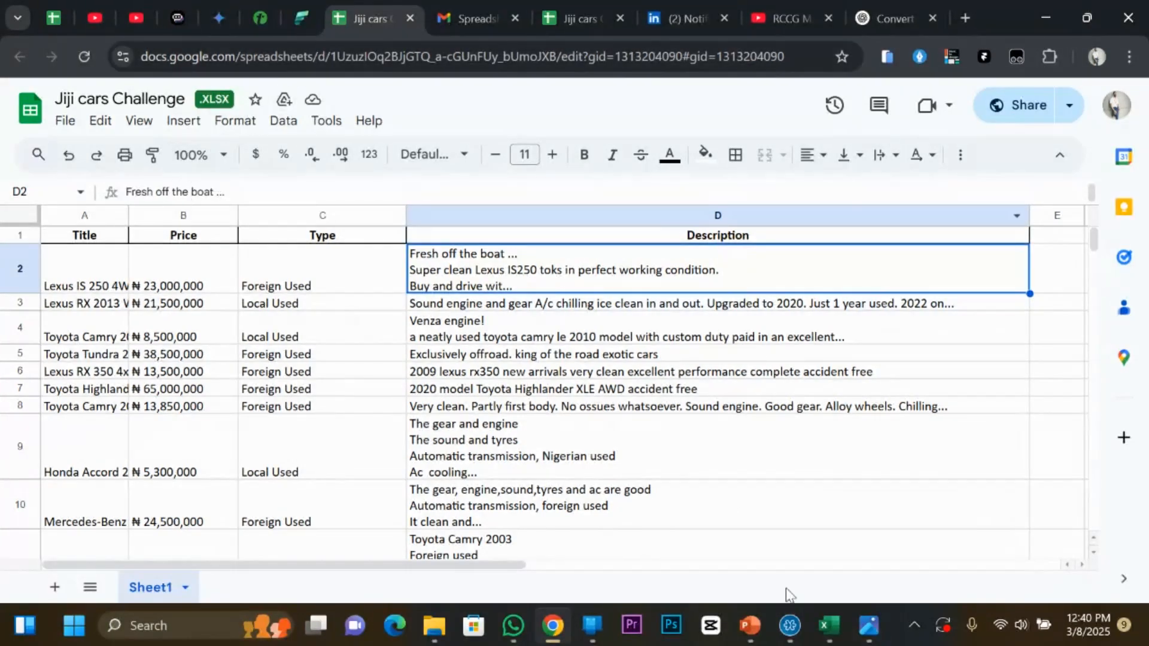
Return to Book1's query in the Power Query Editor and inspect the Title values in rows 1 and 3.
mouse_move(830, 633)
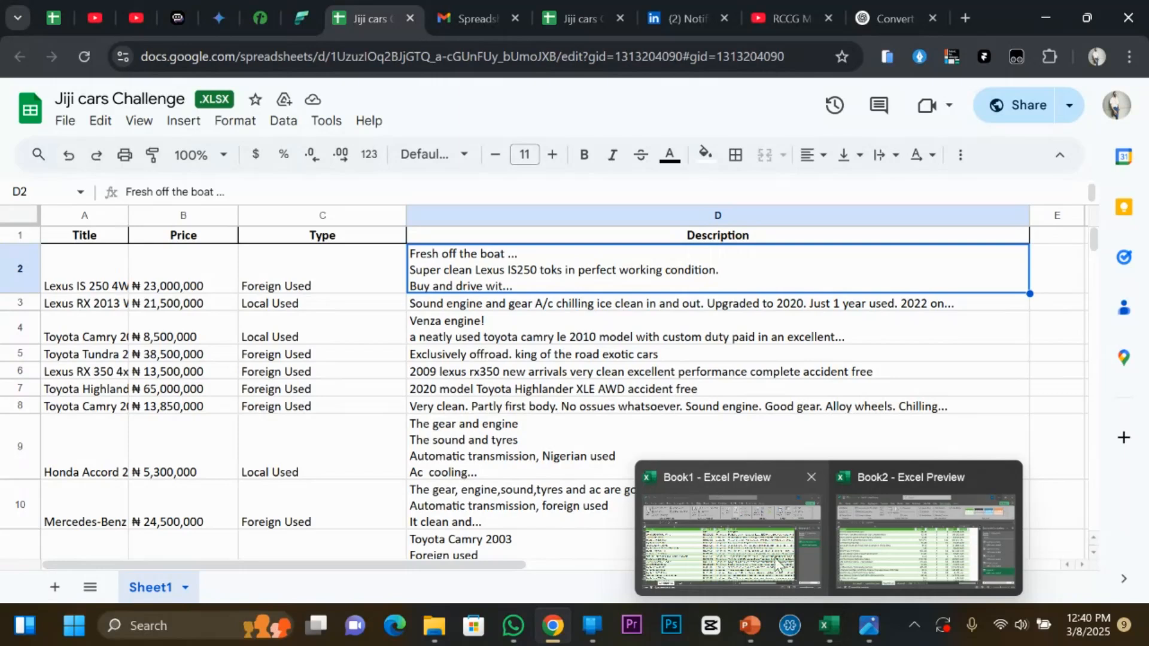
mouse_move(752, 557)
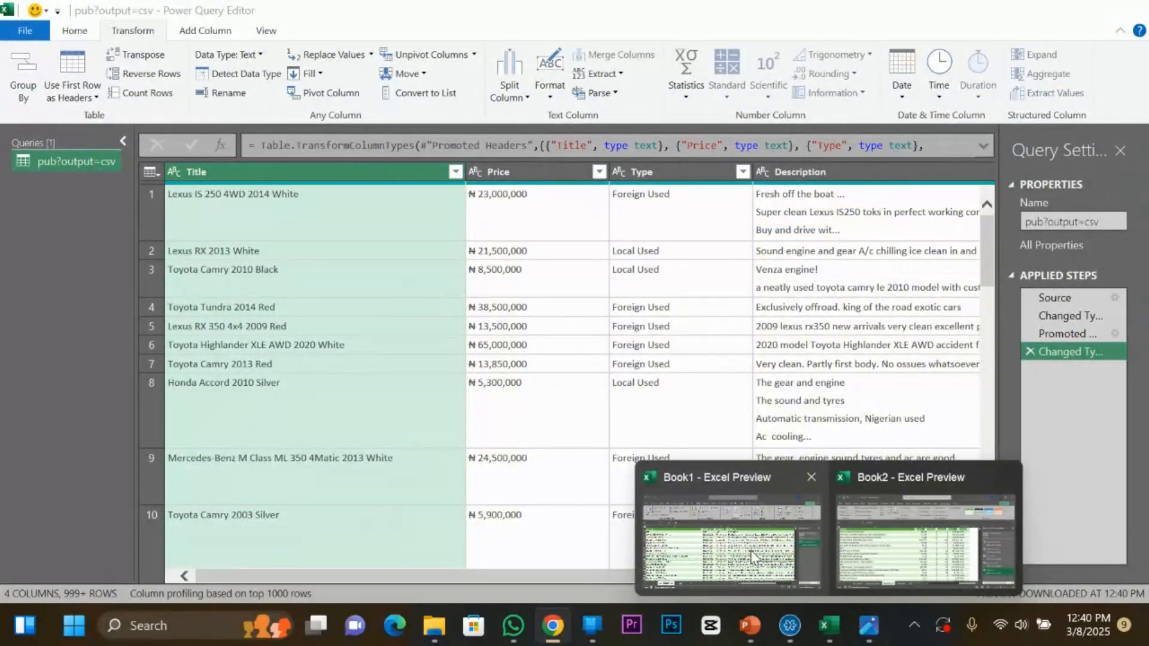
click(753, 556)
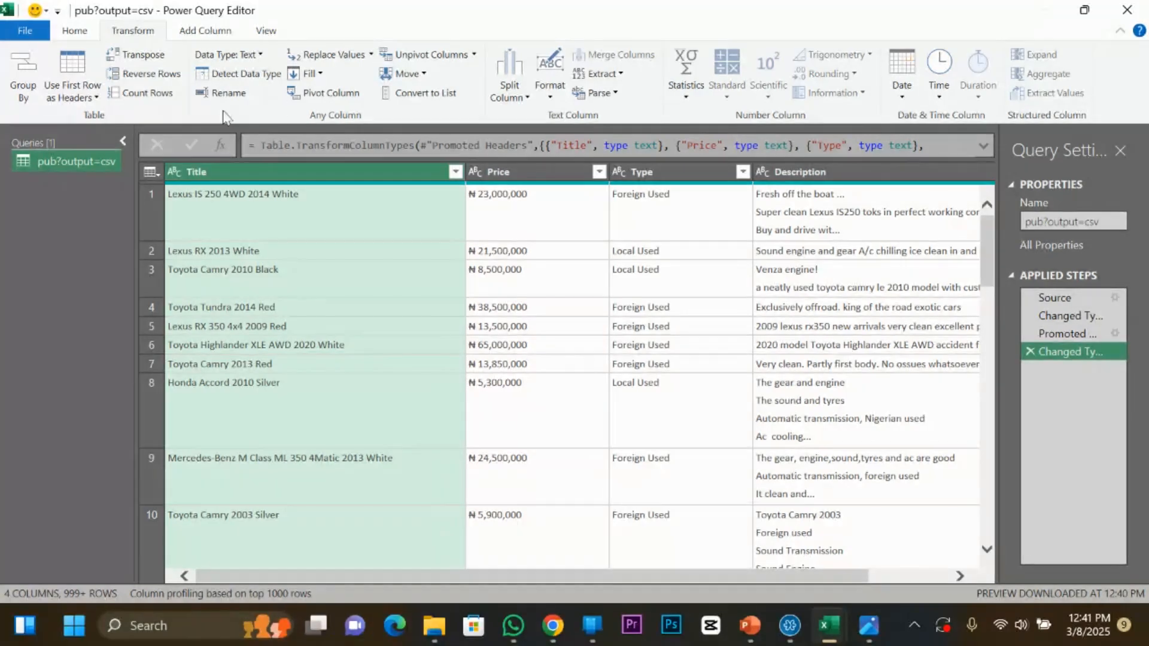
click(233, 170)
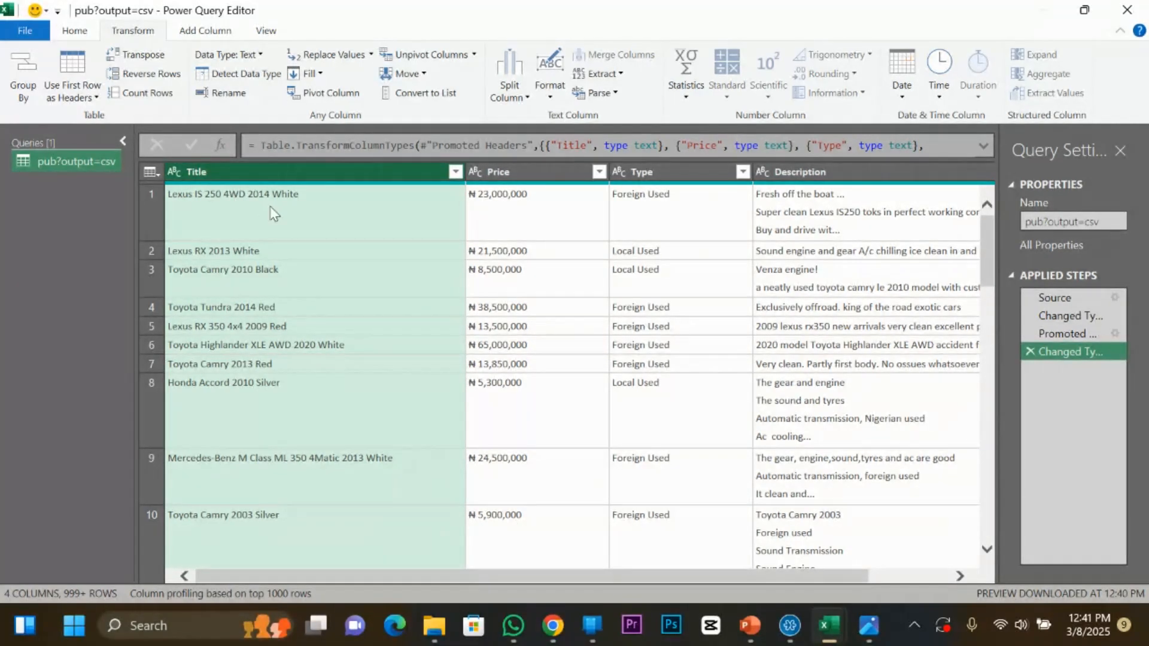
click(220, 220)
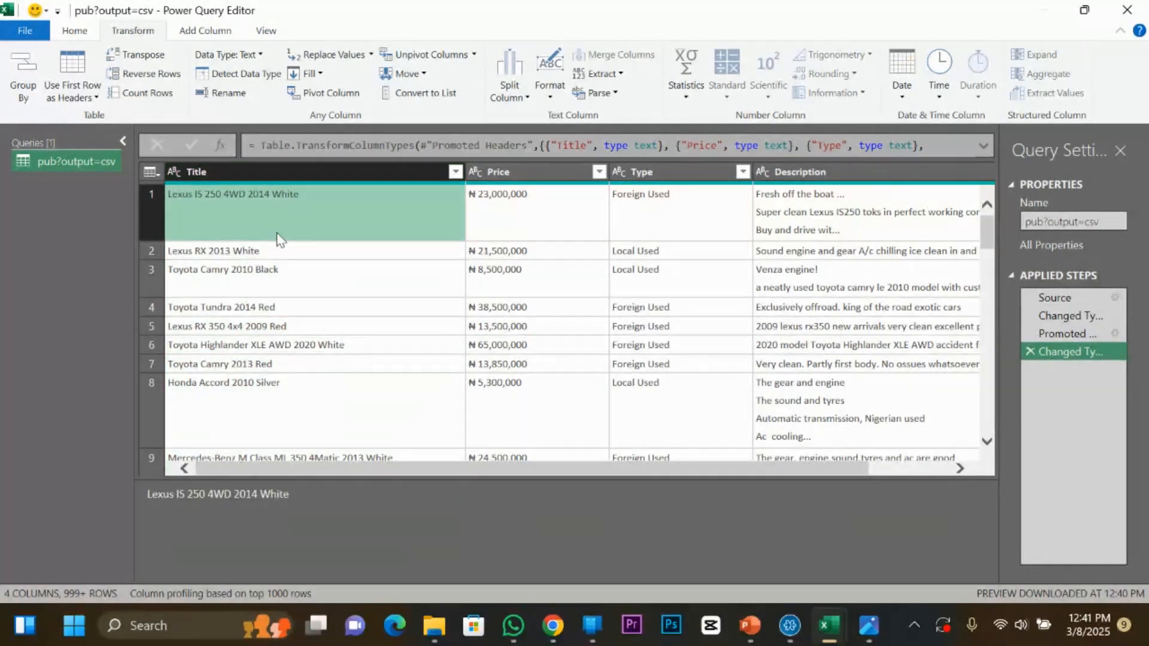
click(274, 283)
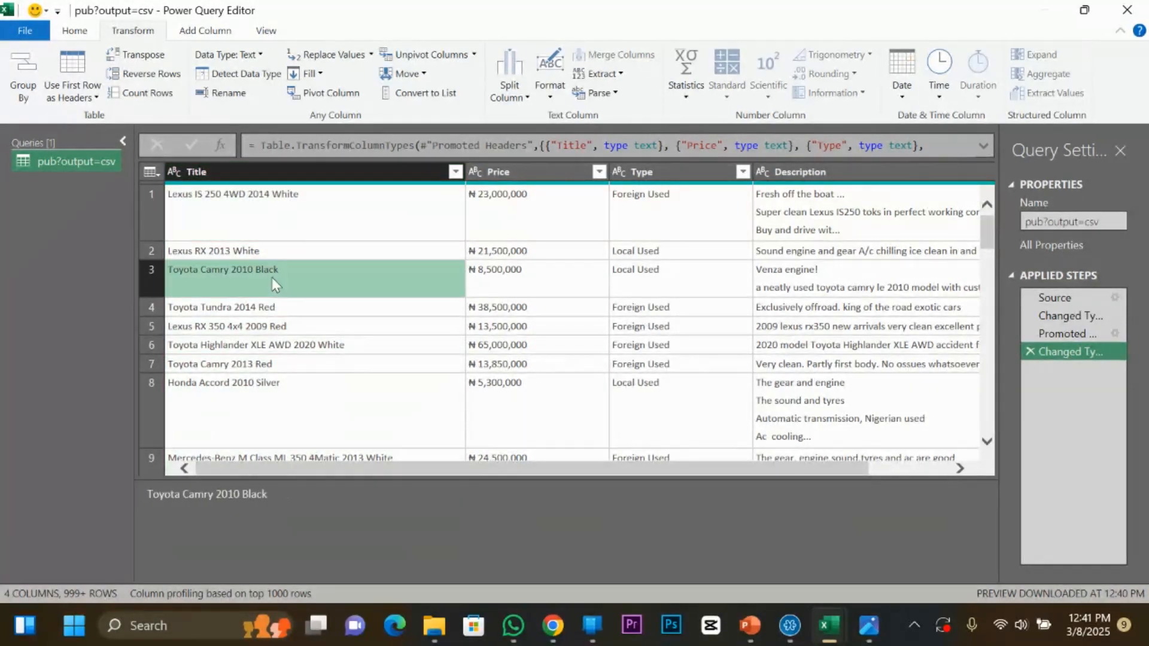
Trim the extra spaces from the Title column's text.
click(246, 173)
right_click(246, 173)
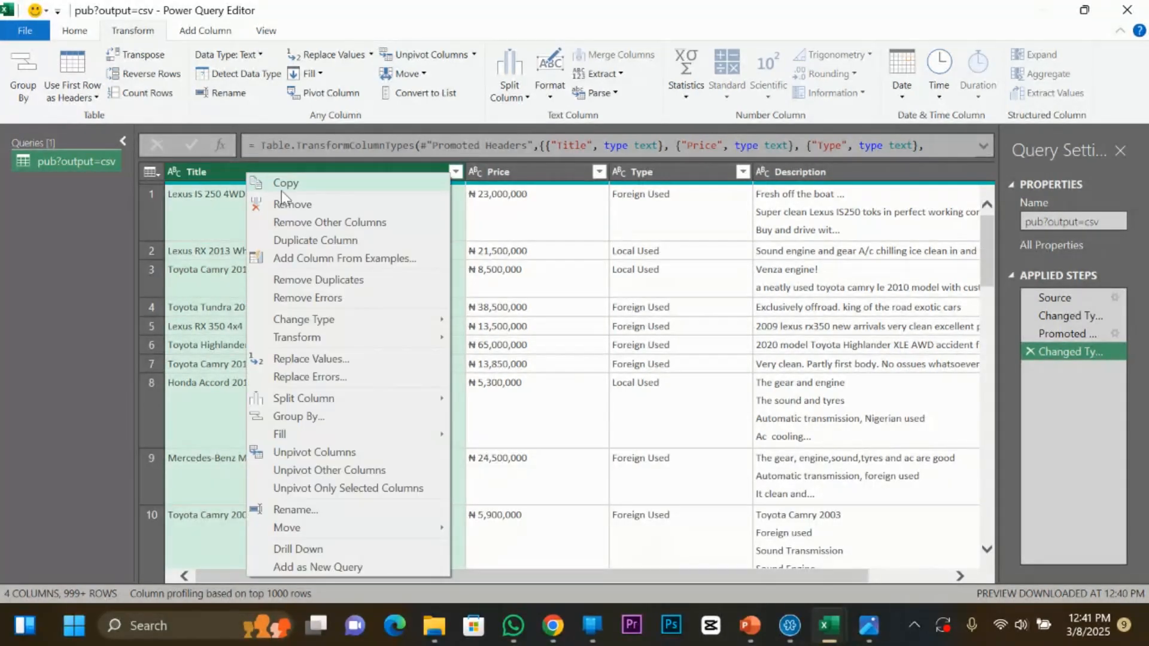
mouse_move(381, 339)
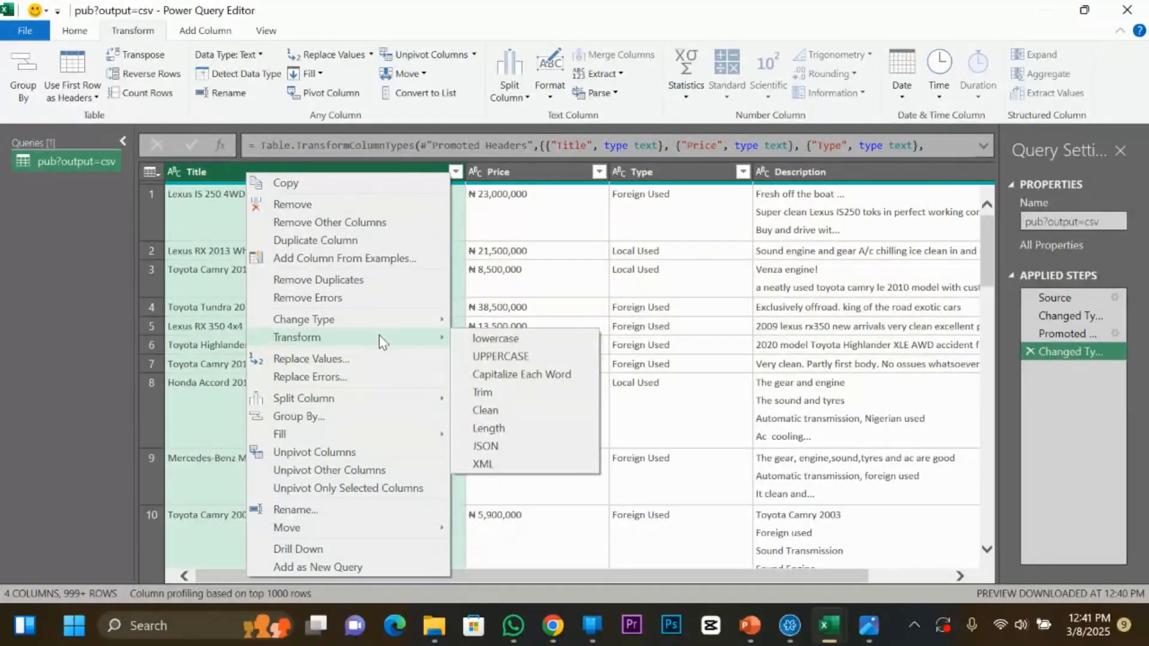
click(483, 391)
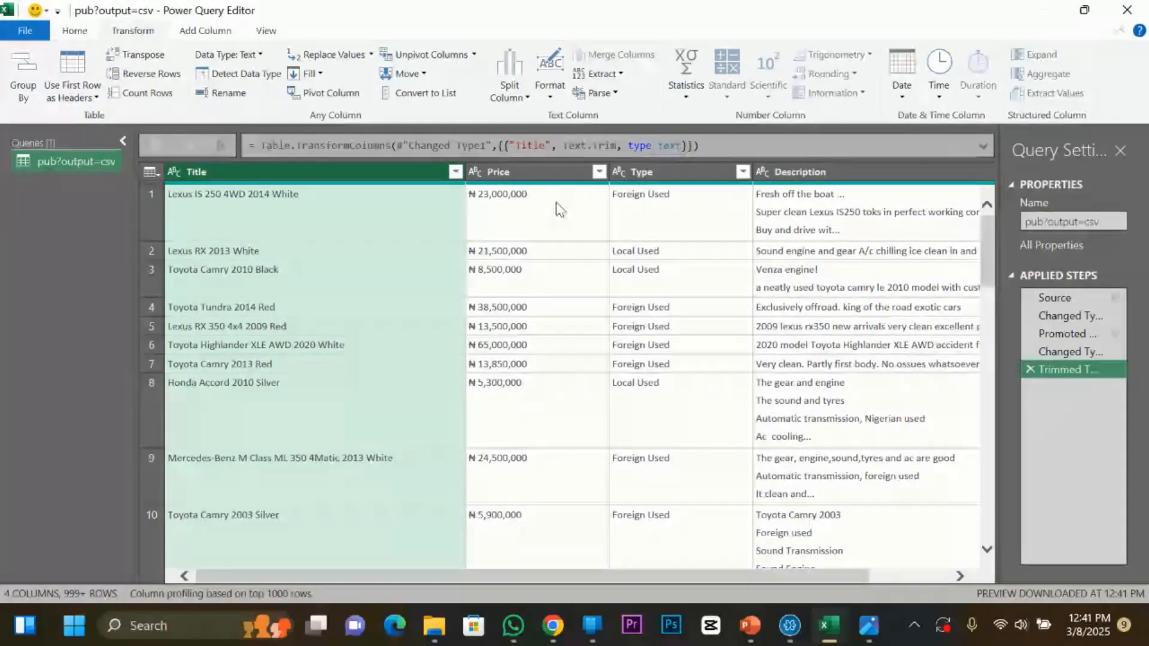
Trim the Type and Description columns together.
click(659, 174)
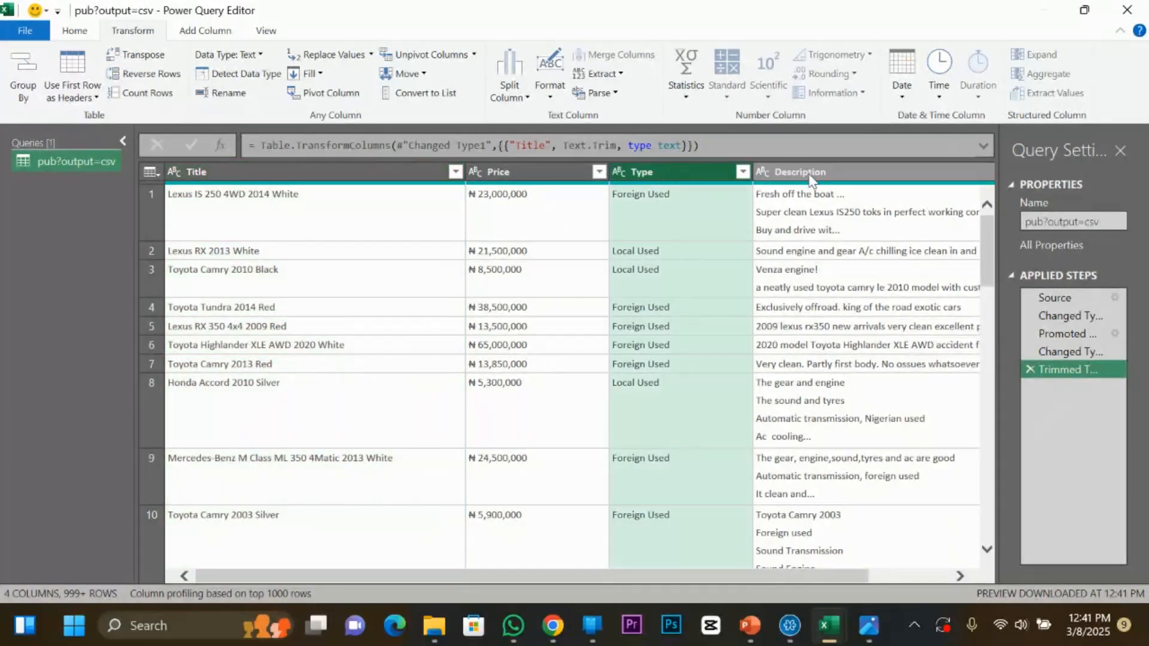
ctrl+click(784, 174)
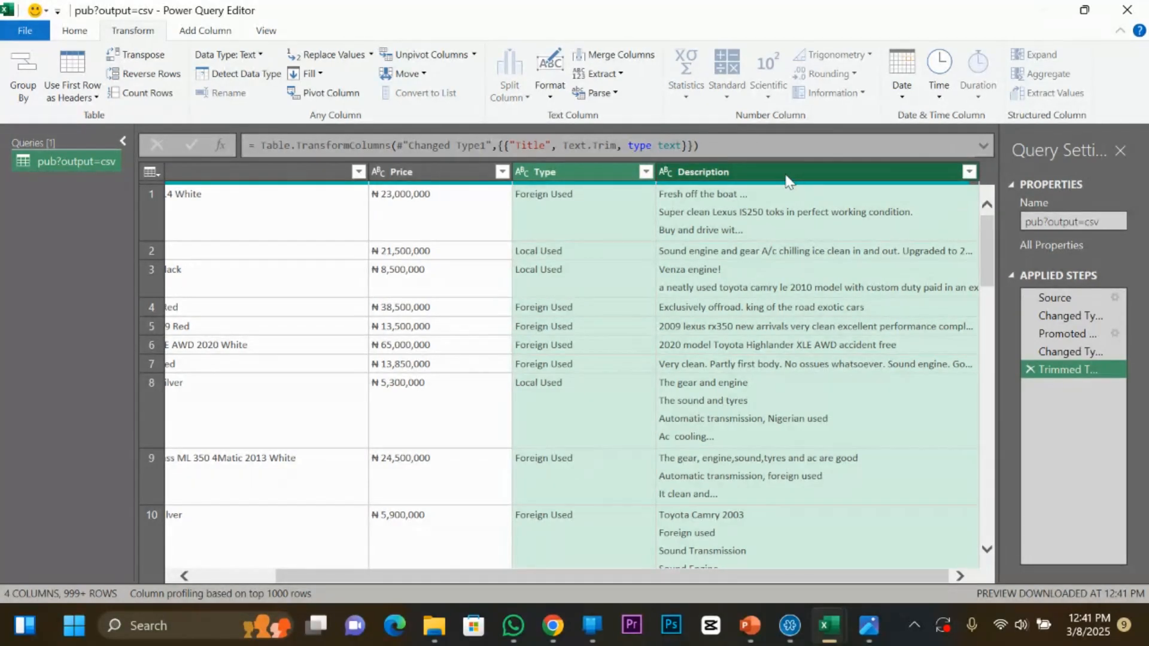
right_click(786, 180)
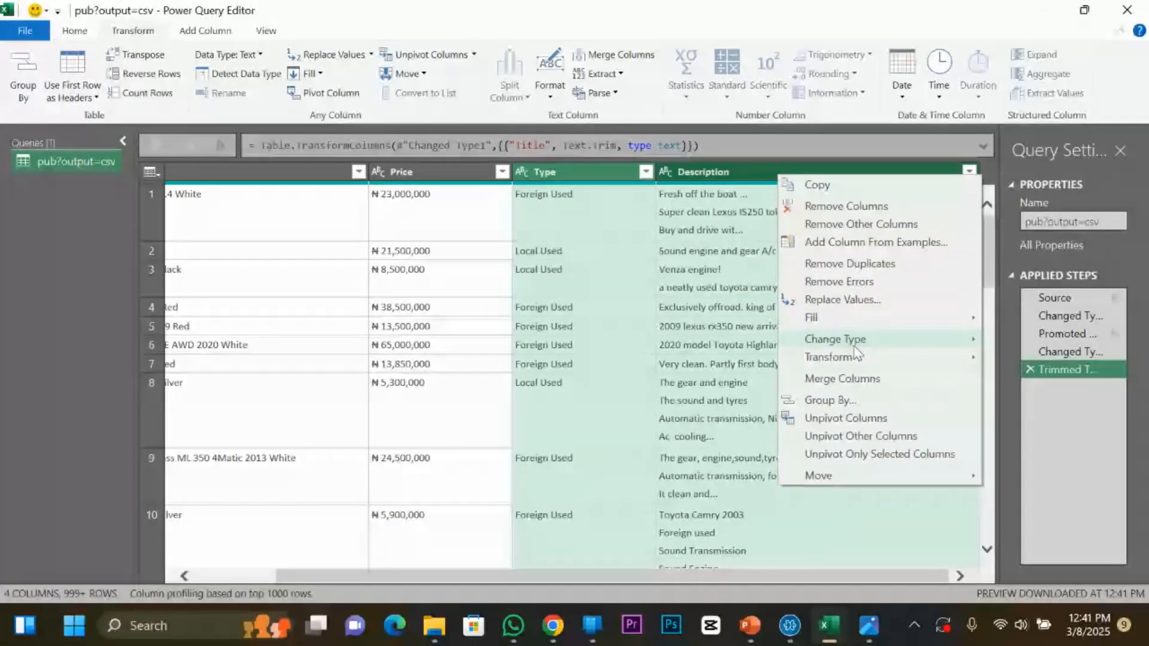
mouse_move(856, 357)
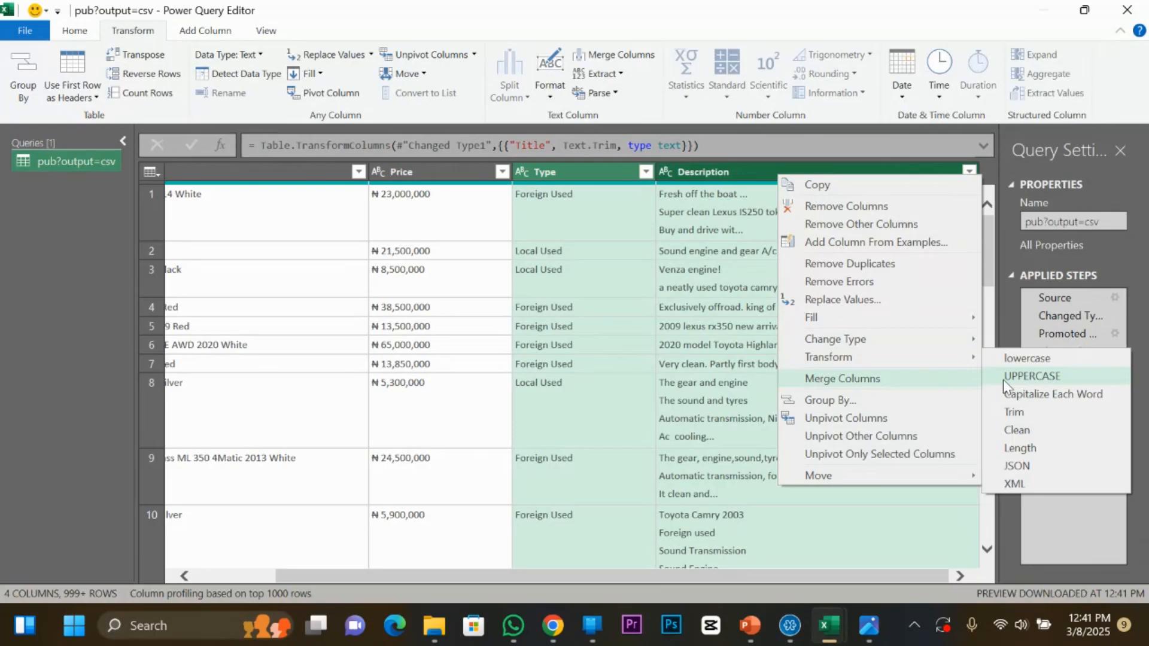
click(1014, 411)
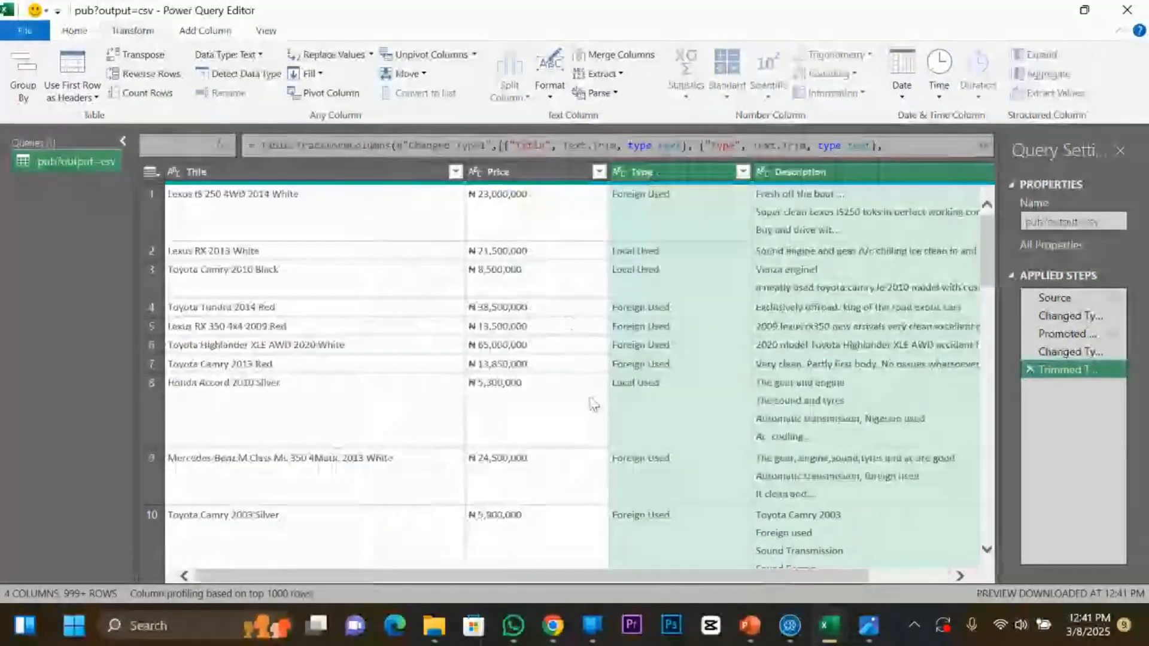
Check which data types are assigned to the Title and Price columns, leaving both as they are.
click(345, 174)
right_click(345, 174)
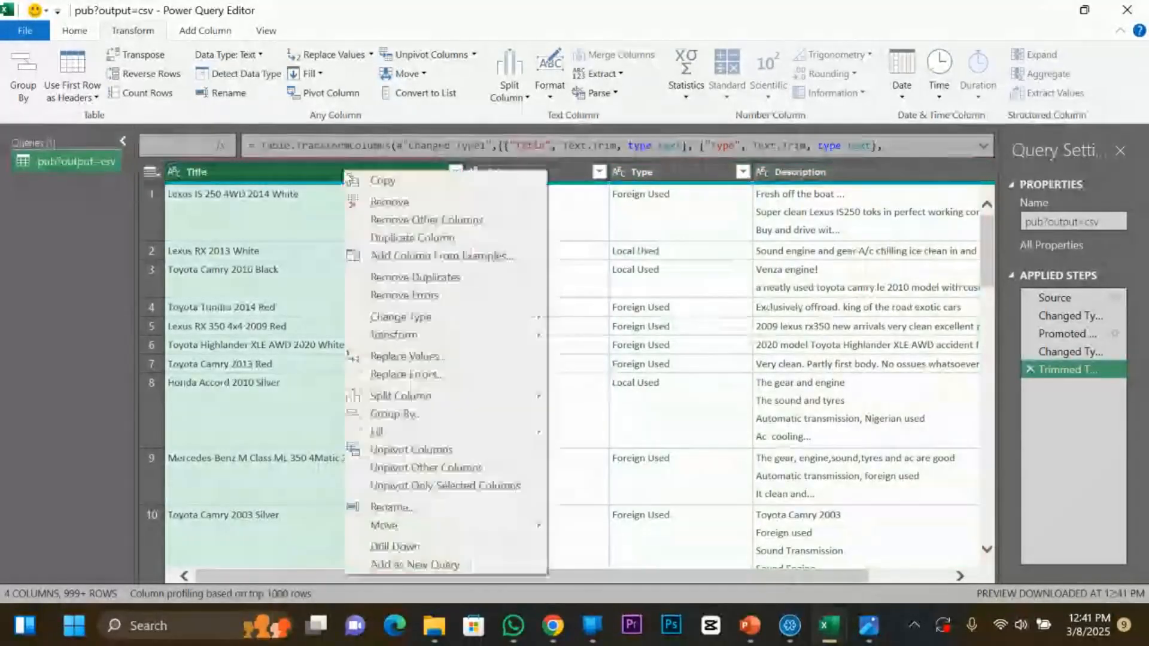
mouse_move(455, 324)
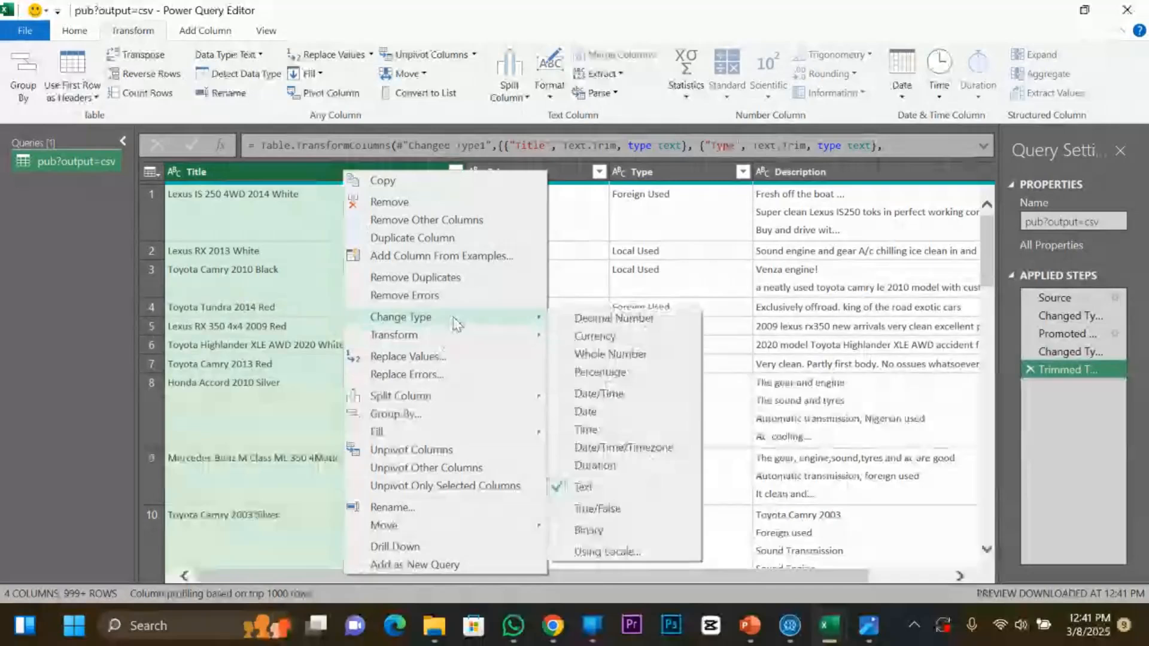
click(323, 232)
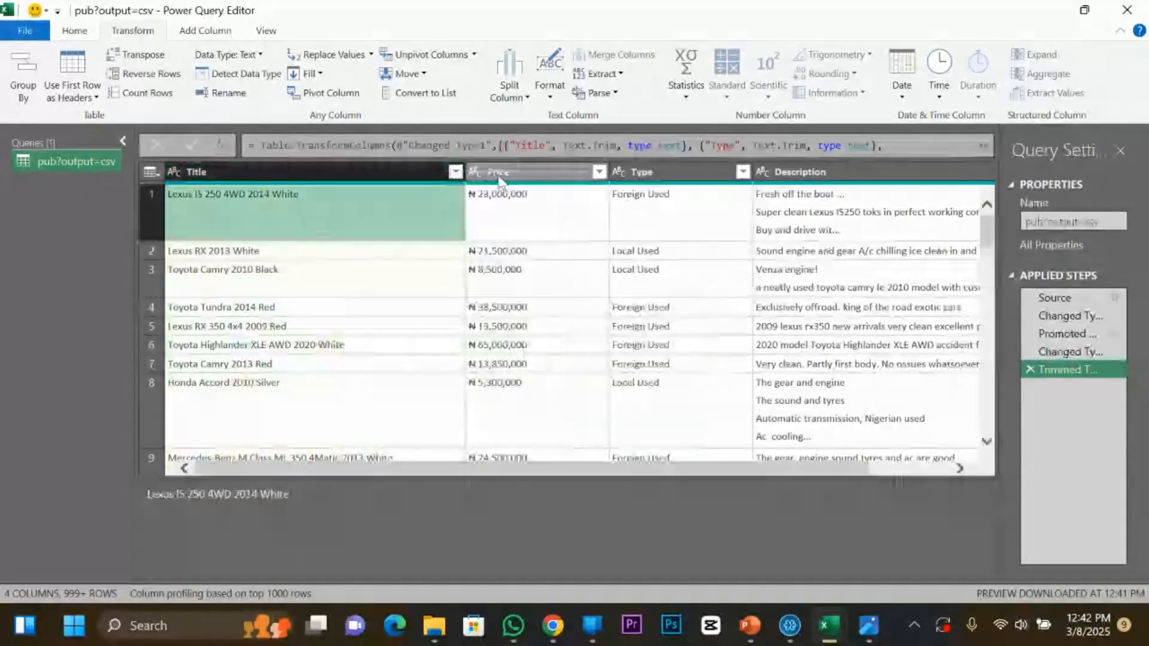
right_click(499, 178)
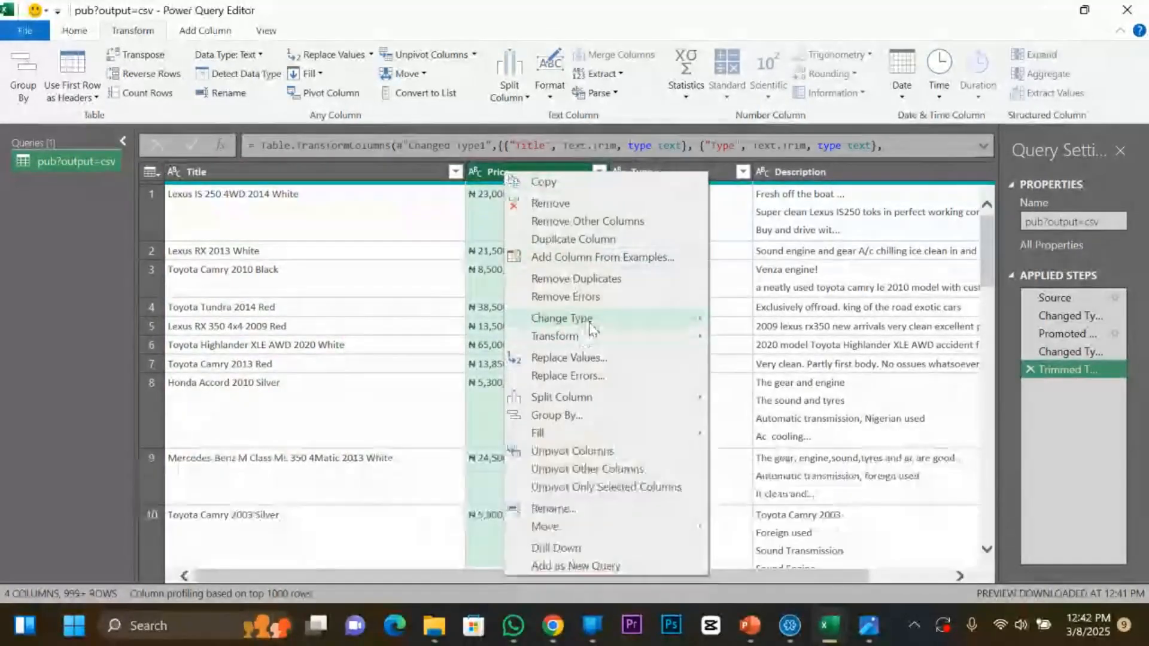
mouse_move(591, 328)
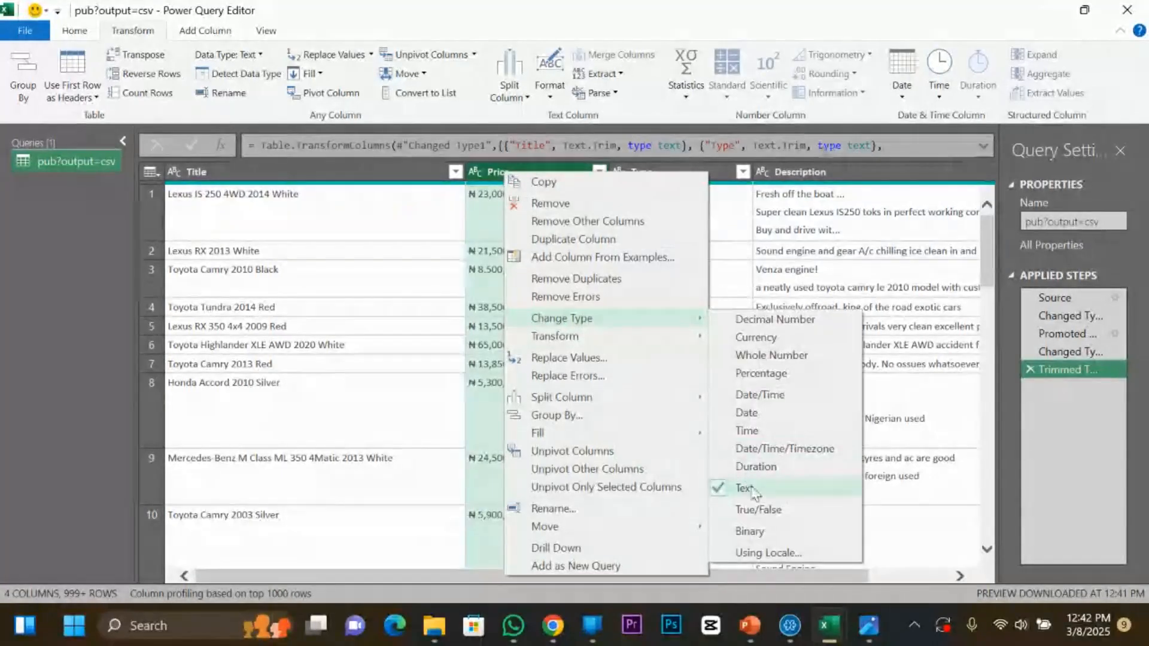
click(765, 258)
Start a value replacement on the Price column, switch to Chrome and copy the ₦ sign from cell B2 of the Jiji cars Challenge sheet.
click(405, 175)
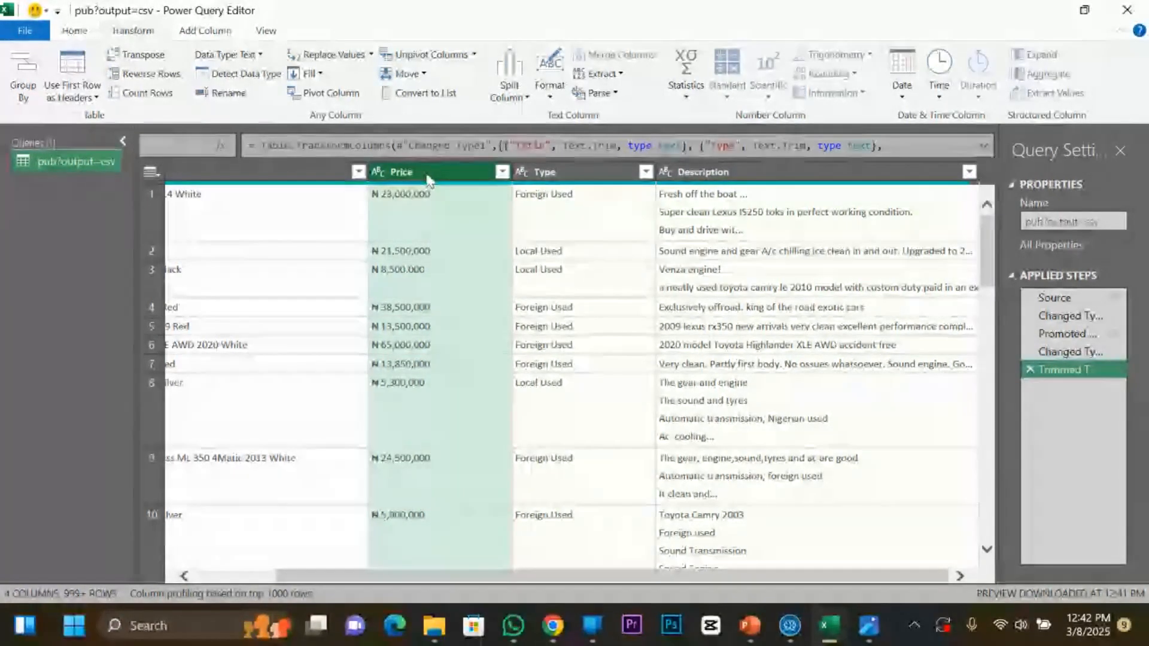
right_click(428, 178)
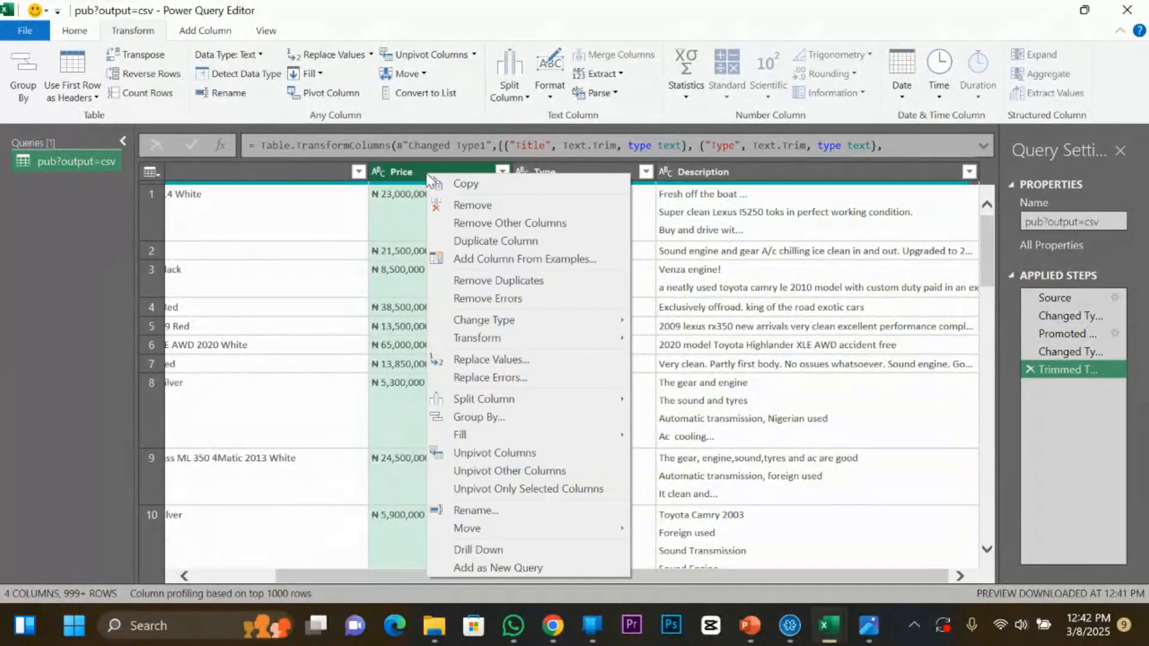
click(518, 358)
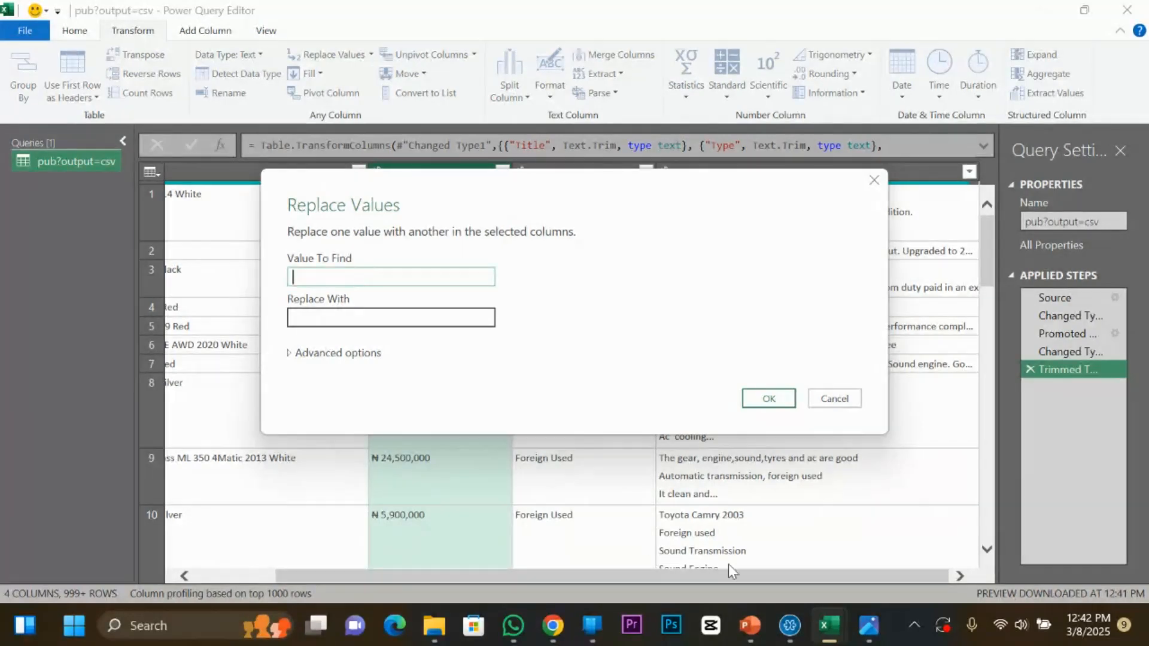
click(554, 633)
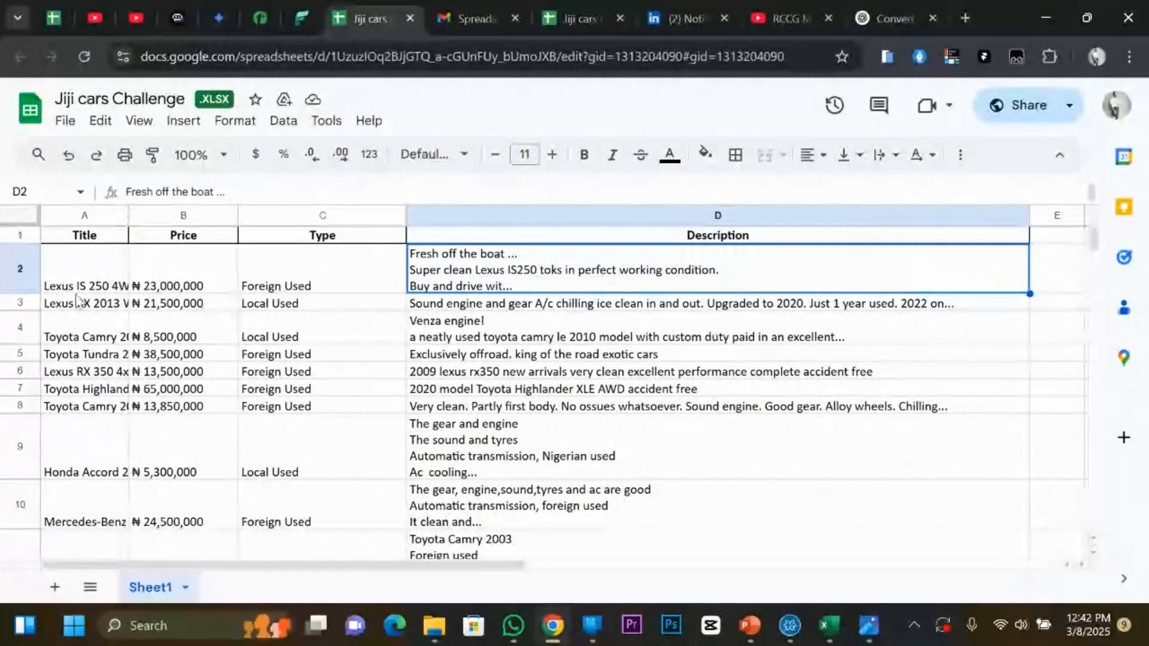
click(138, 286)
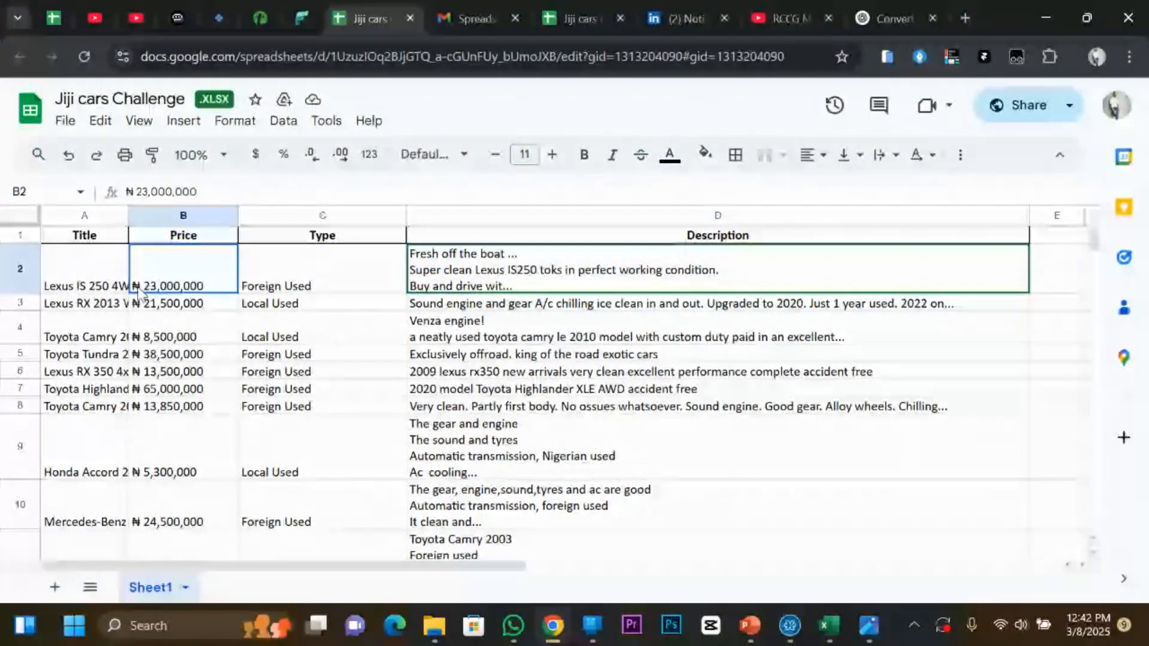
drag(140, 252, 134, 251)
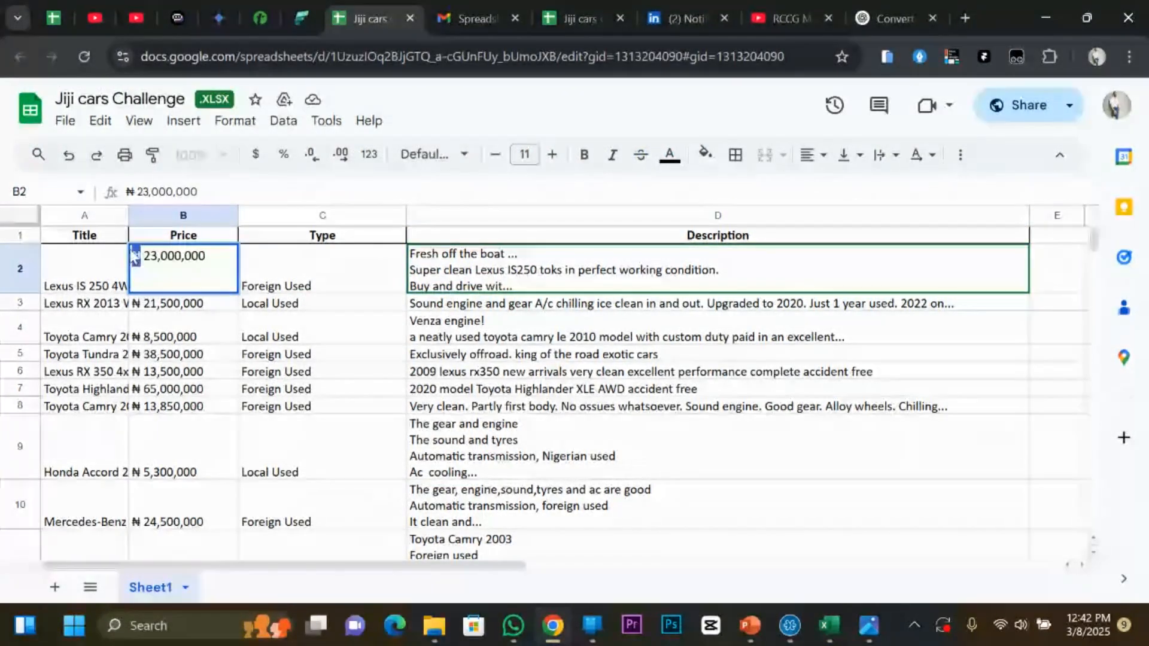
right_click(137, 252)
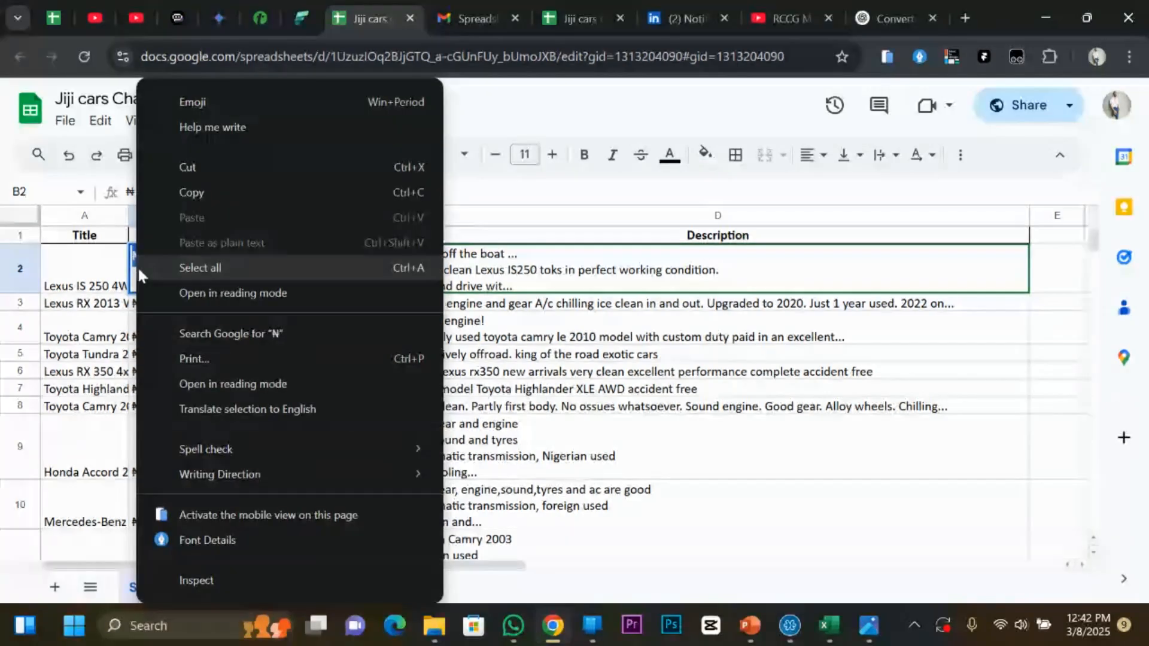
click(196, 192)
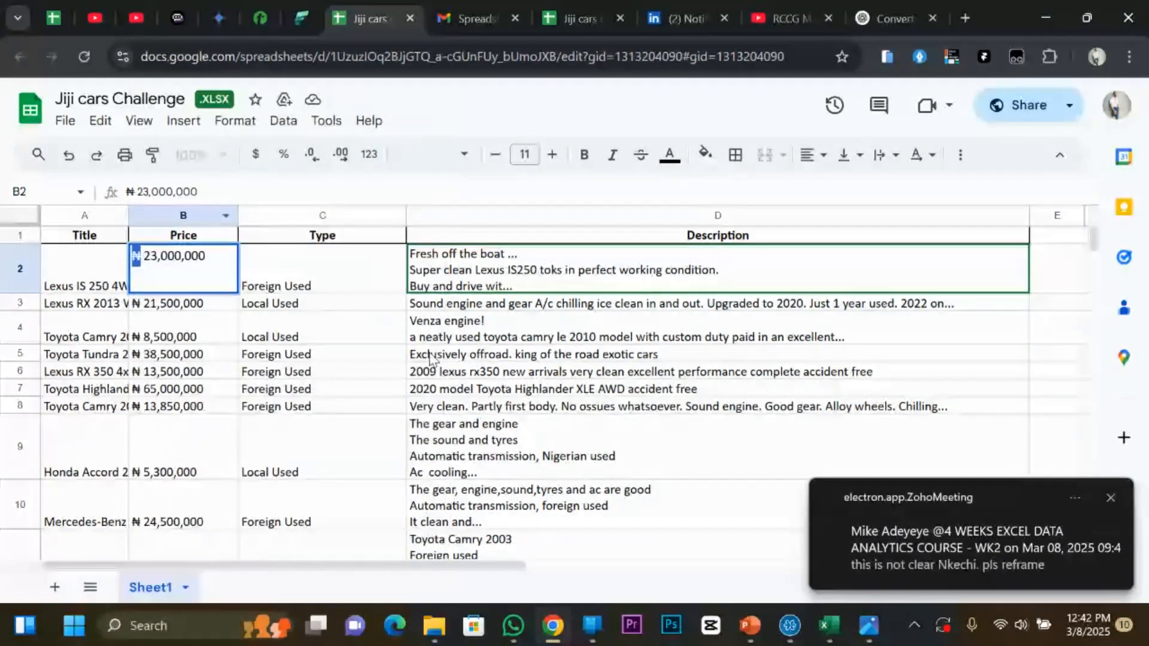
click(598, 354)
Return to Book1's query, replace ₦ with nothing in the Price column, and check the prices in rows 1 to 3.
mouse_move(828, 627)
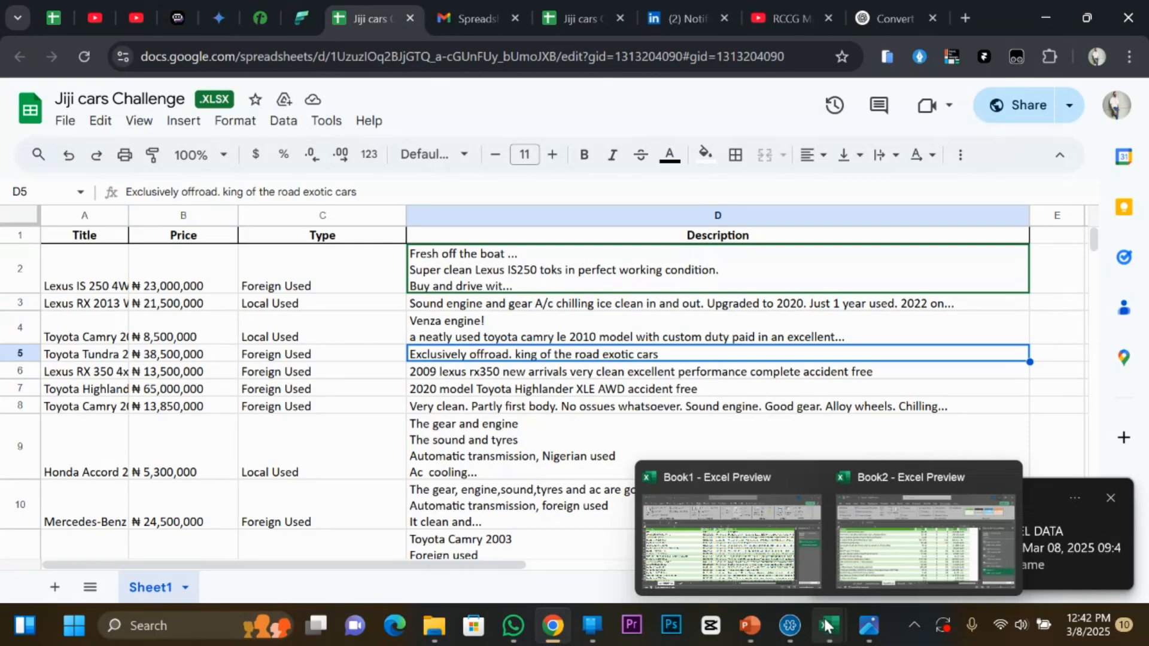
click(729, 542)
click(346, 276)
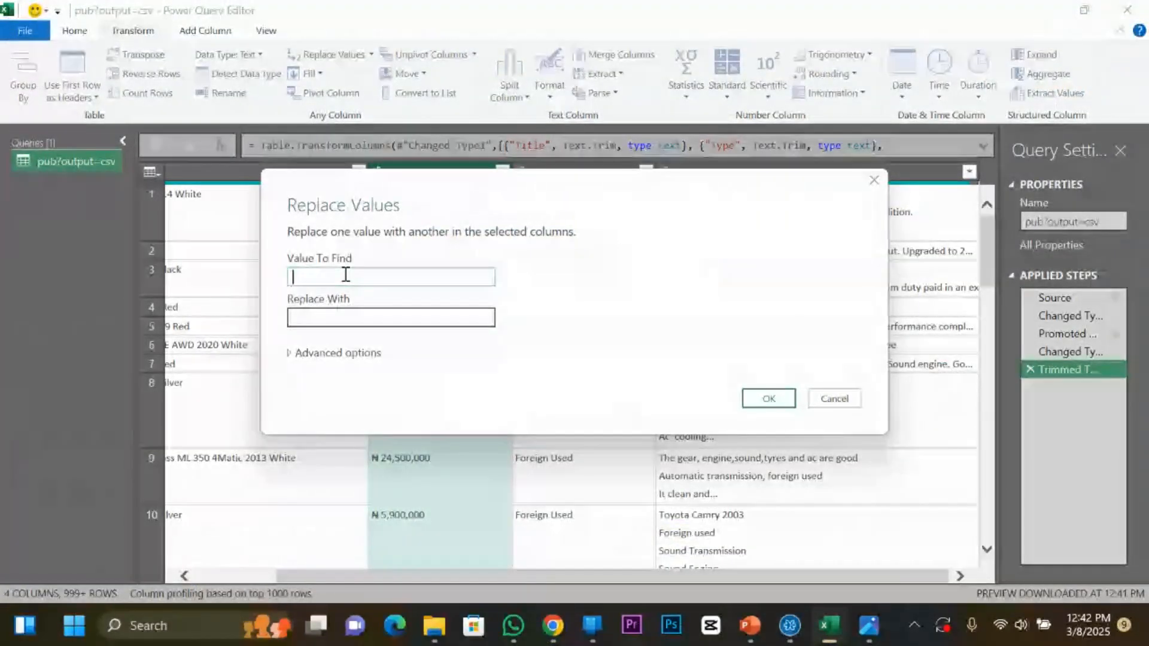
key(ctrl+v)
click(341, 316)
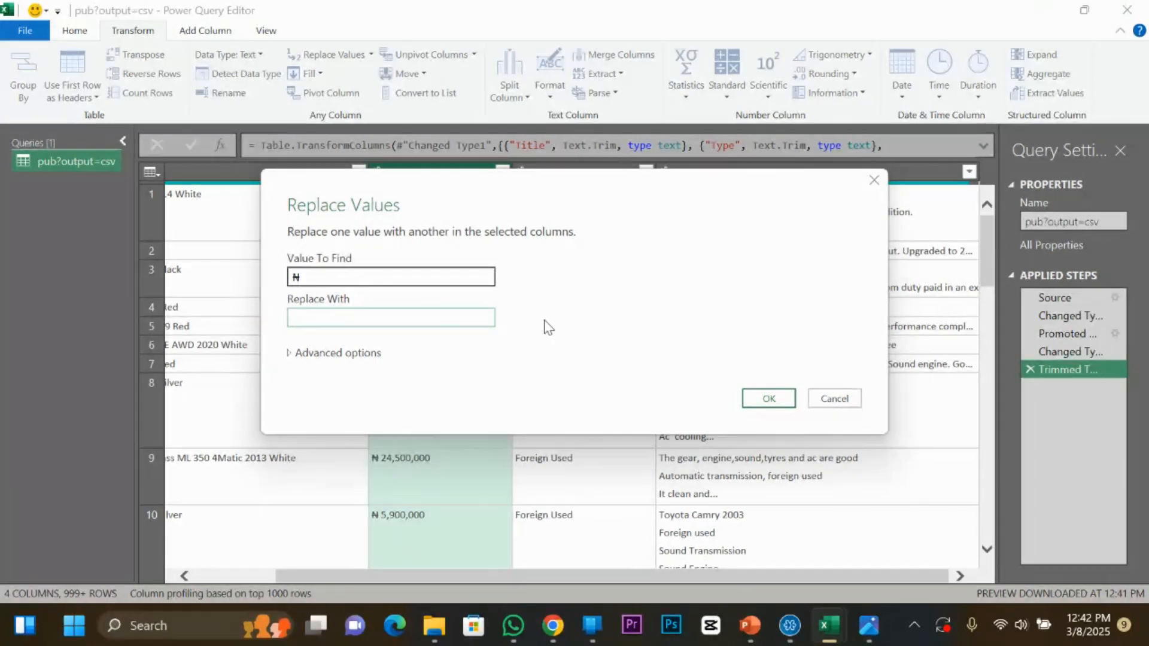
click(758, 397)
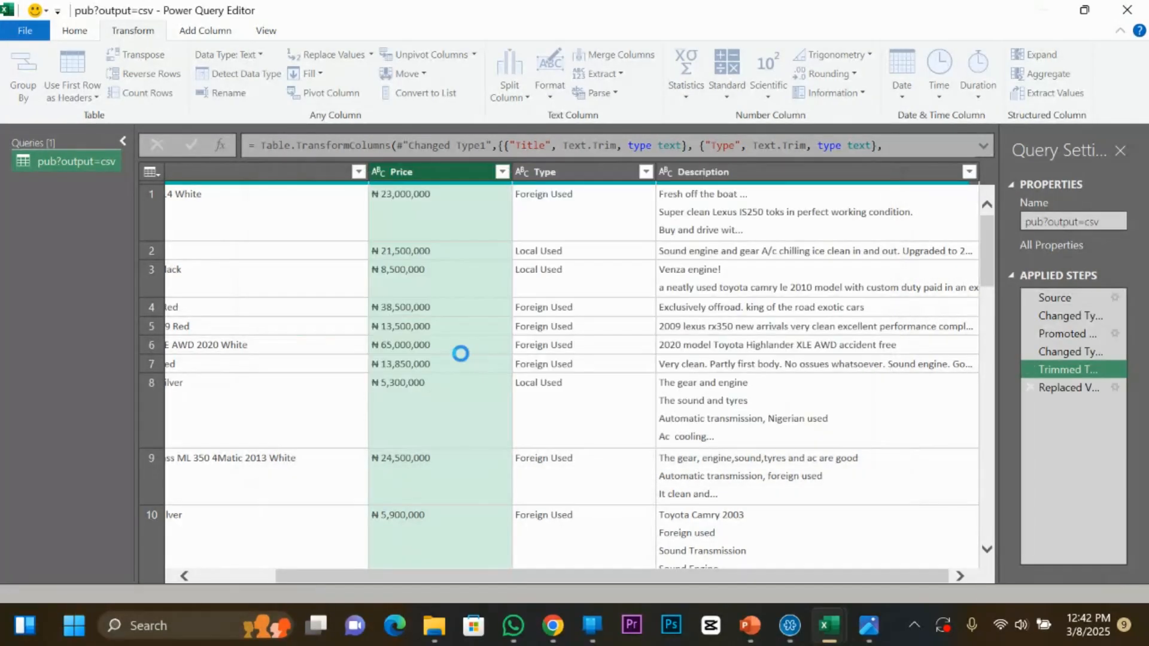
click(393, 198)
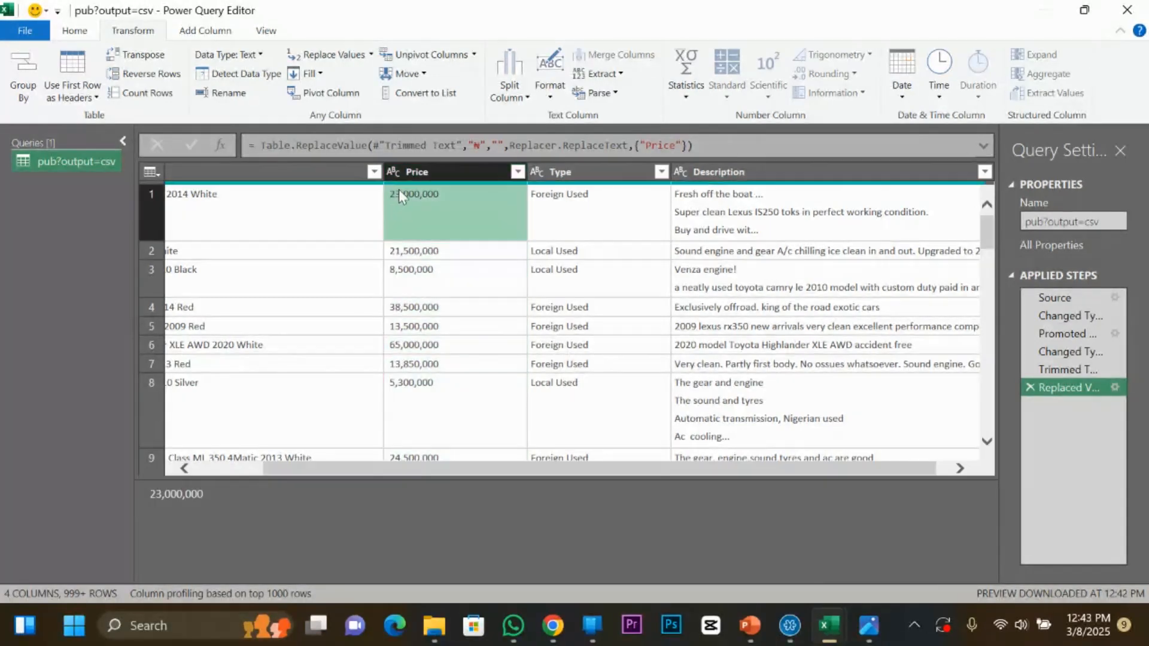
click(416, 253)
click(416, 278)
Remove the commas from the Price column by replacing "," with nothing.
click(438, 172)
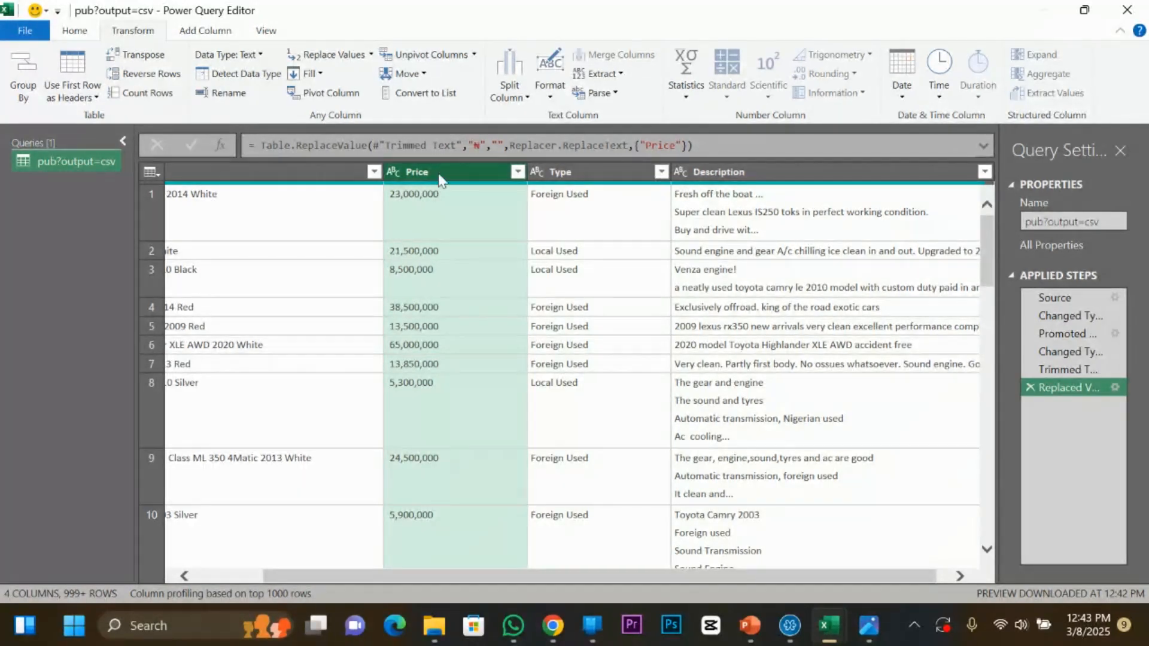
right_click(441, 179)
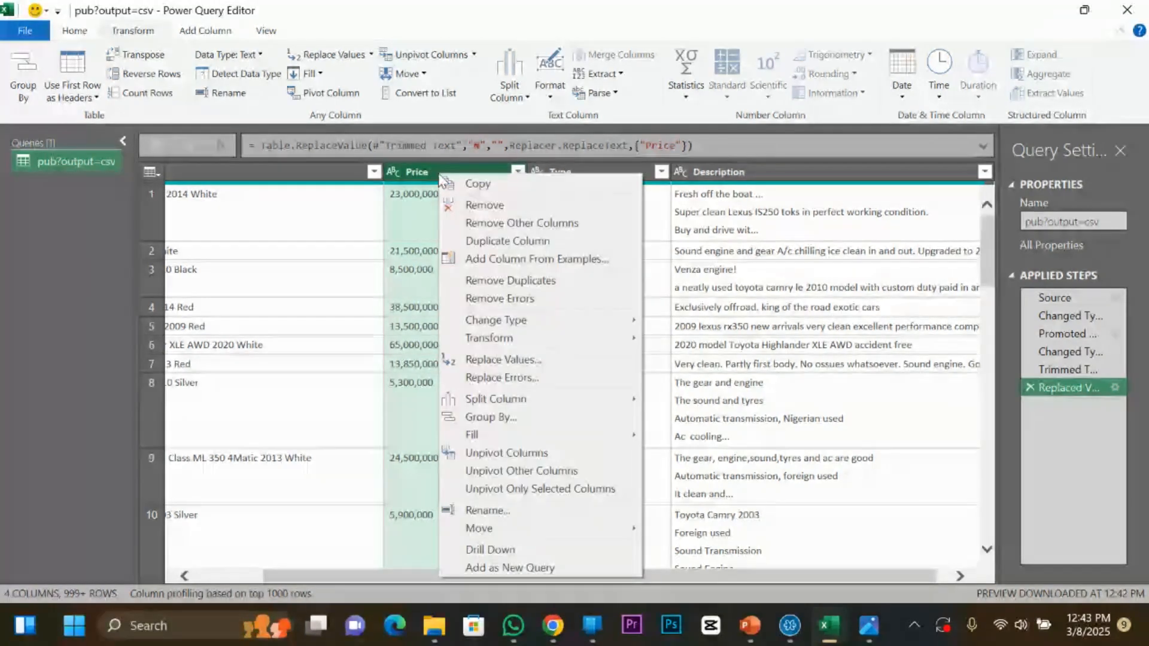
click(545, 359)
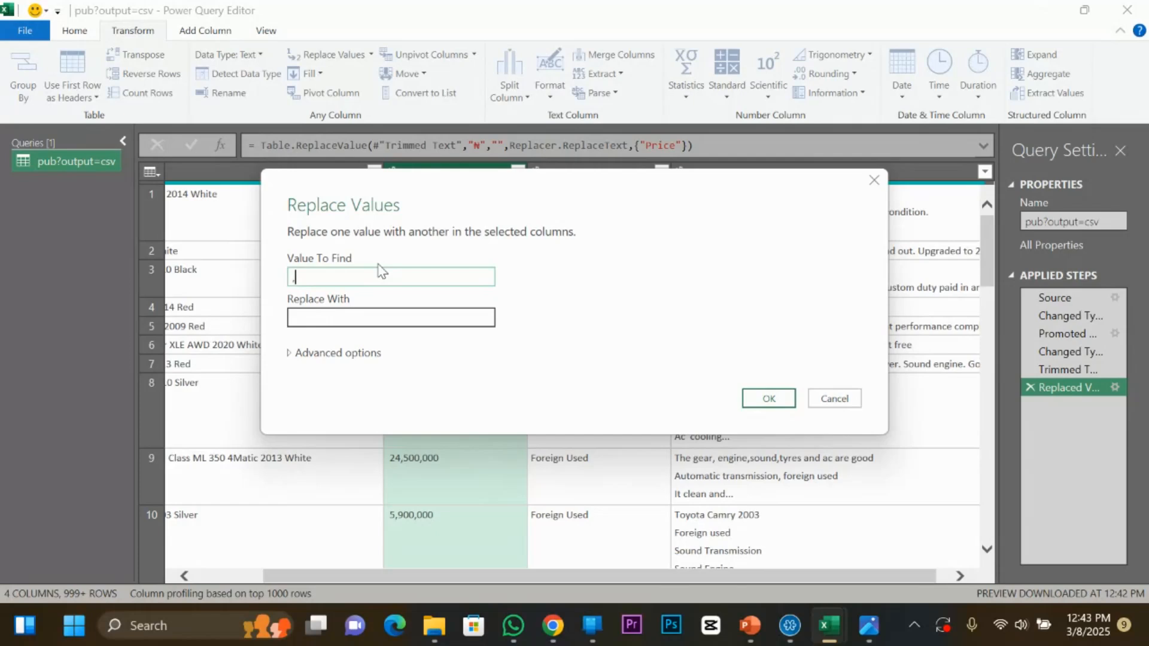
click(767, 398)
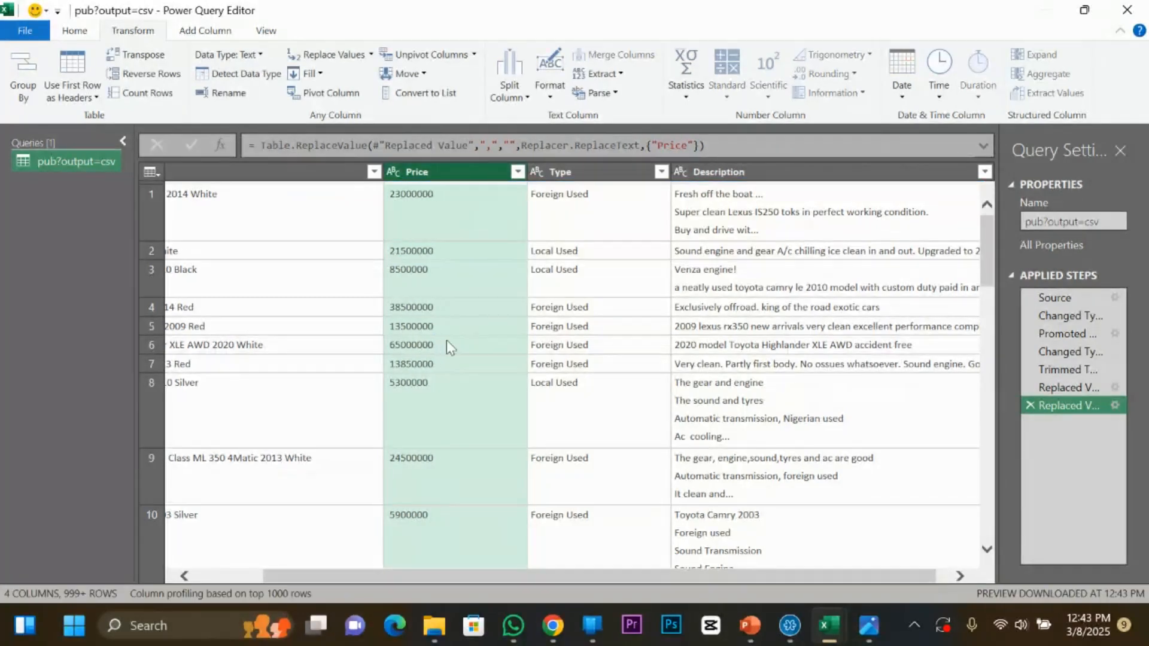
Change the Price column's data type to Whole Number.
right_click(431, 181)
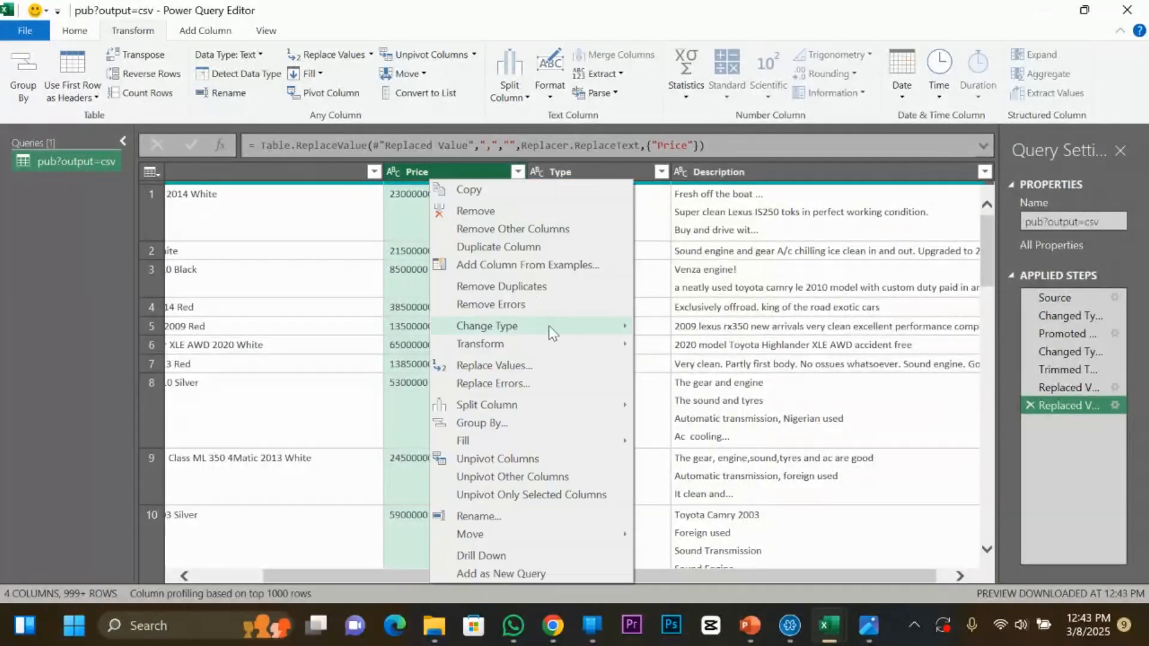
mouse_move(530, 323)
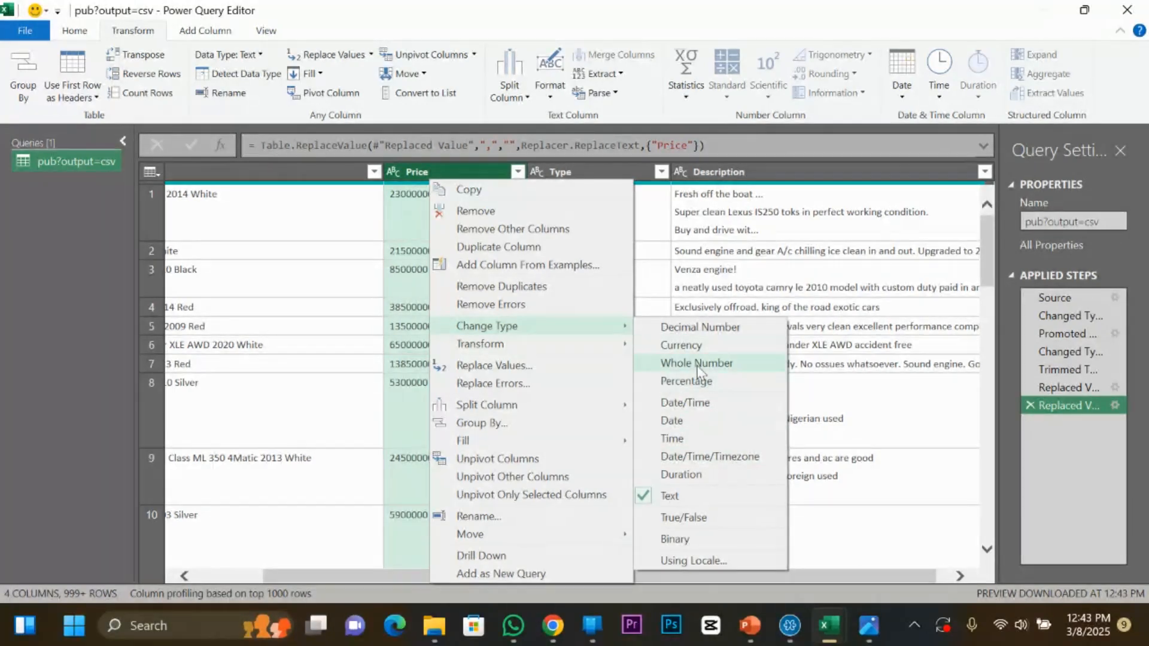
click(646, 363)
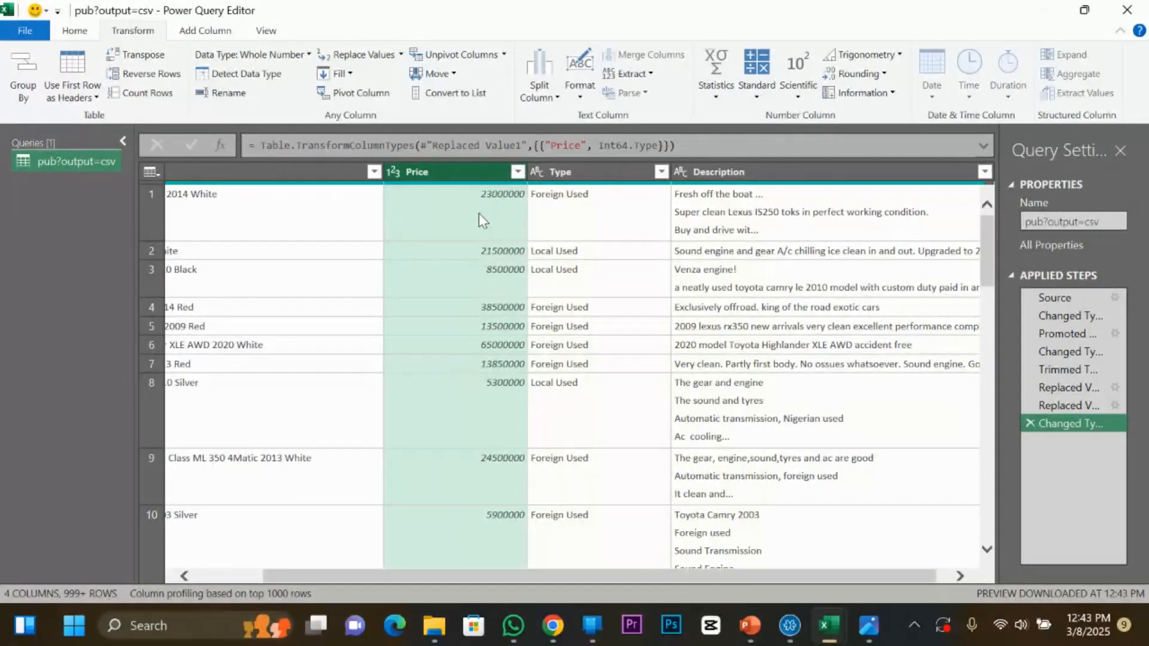
Look through the Description, Type and Title columns, inspecting the Title values in rows 8 and 1.
click(724, 169)
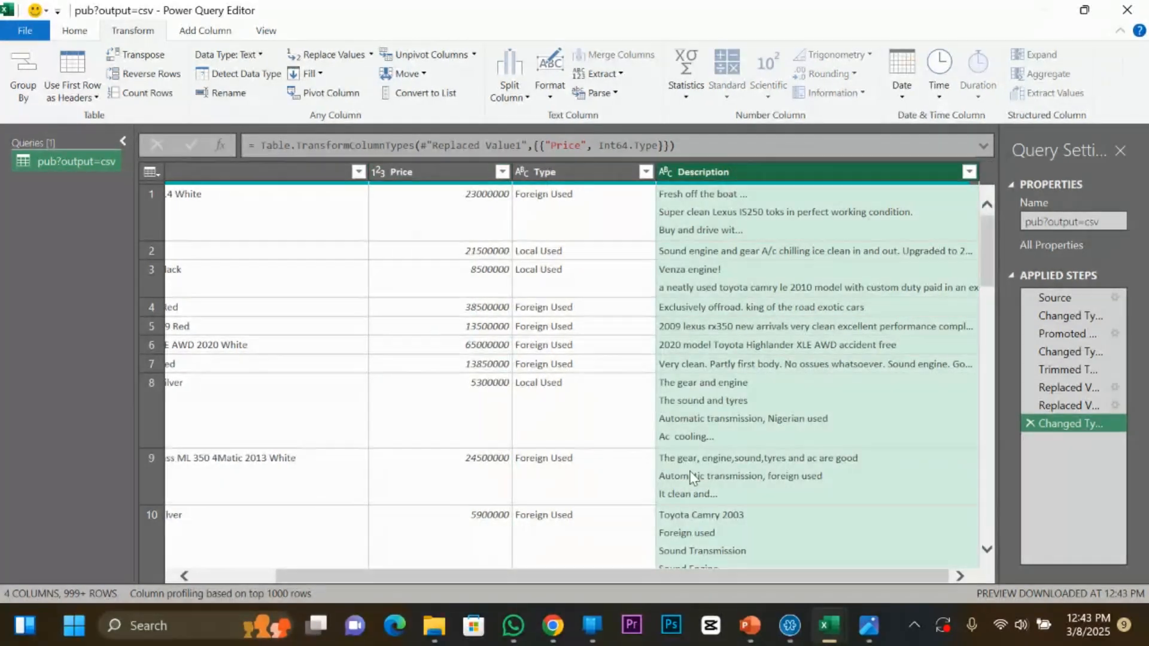
ctrl+click(562, 174)
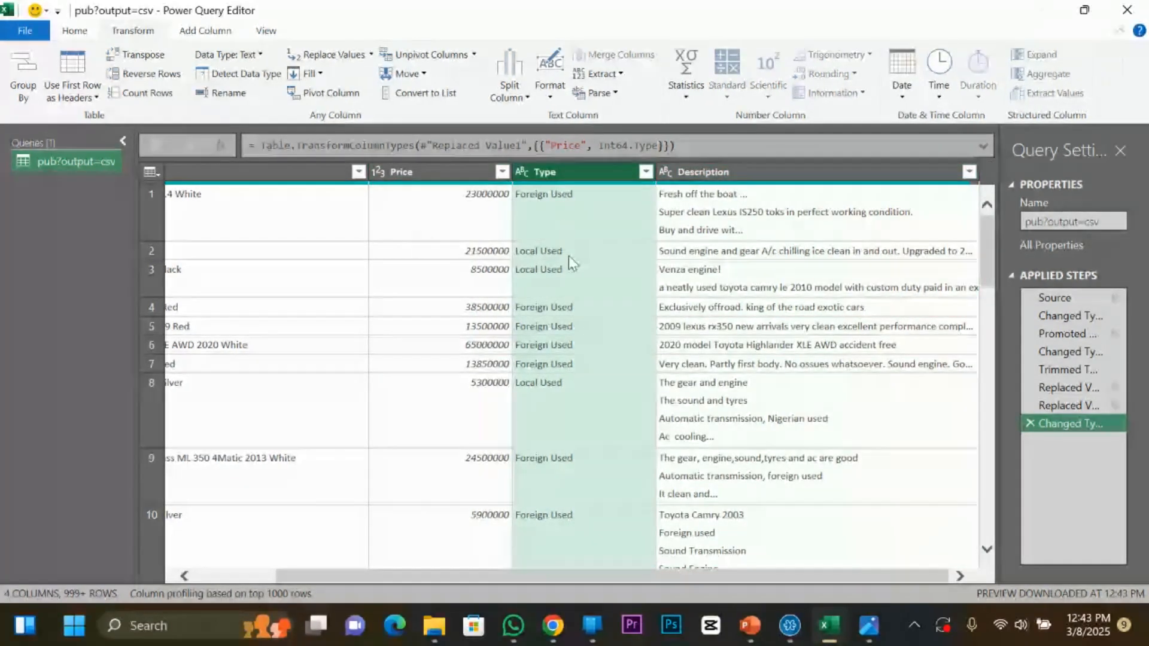
scroll(579, 302, down, 5)
scroll(579, 302, up, 5)
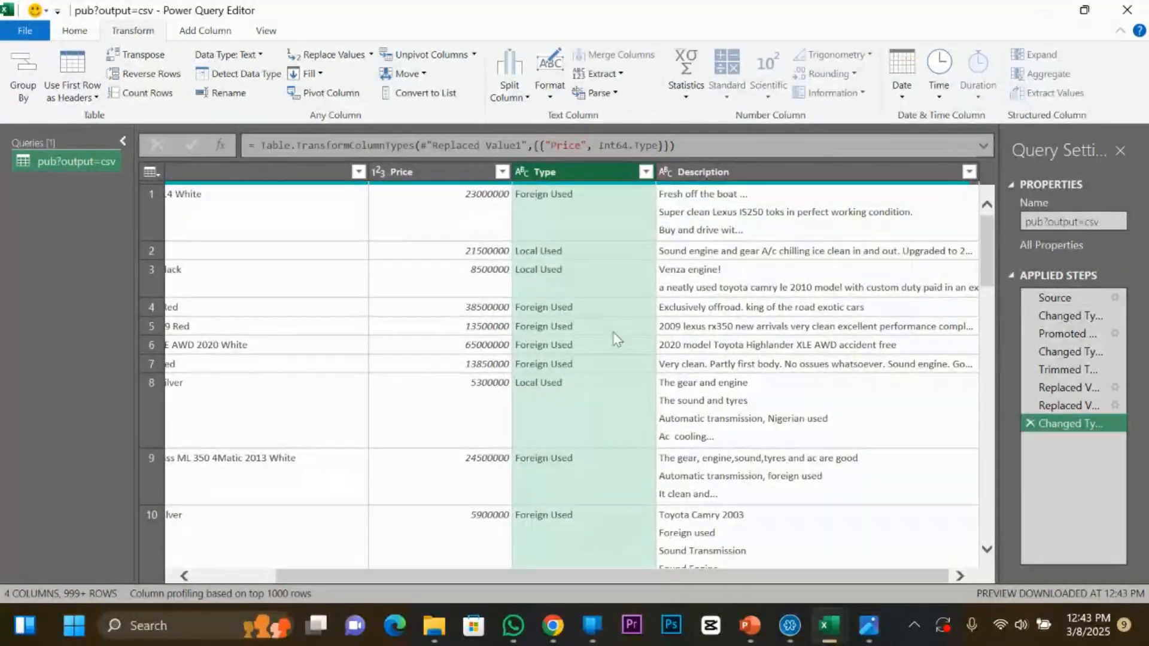
drag(529, 575, 449, 587)
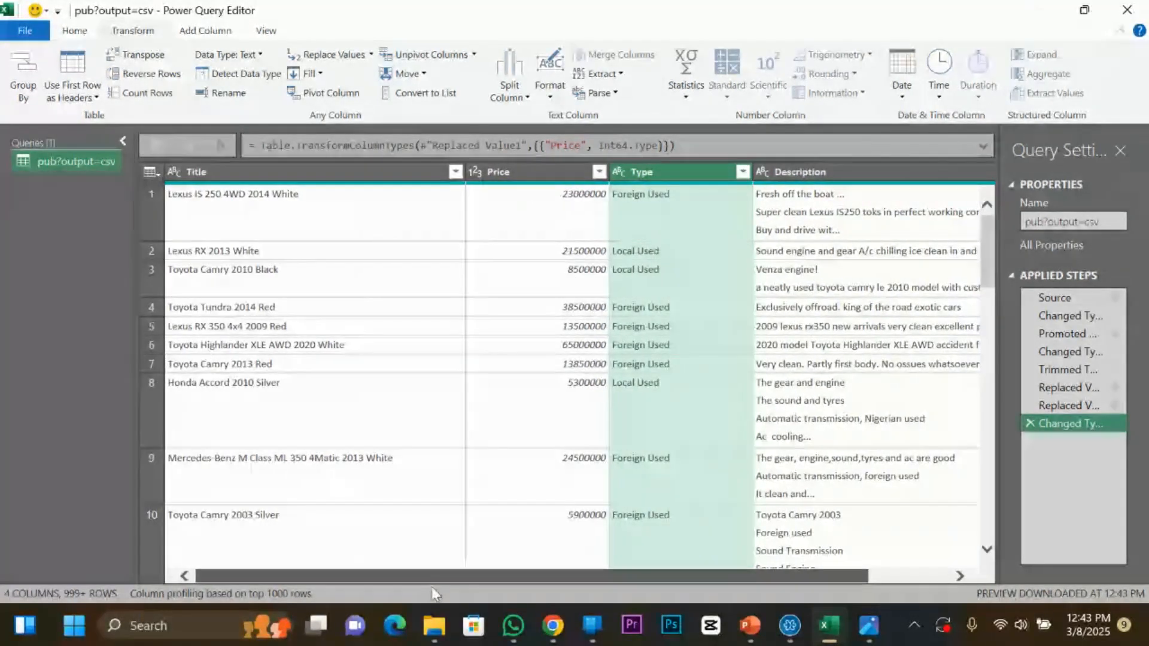
click(283, 174)
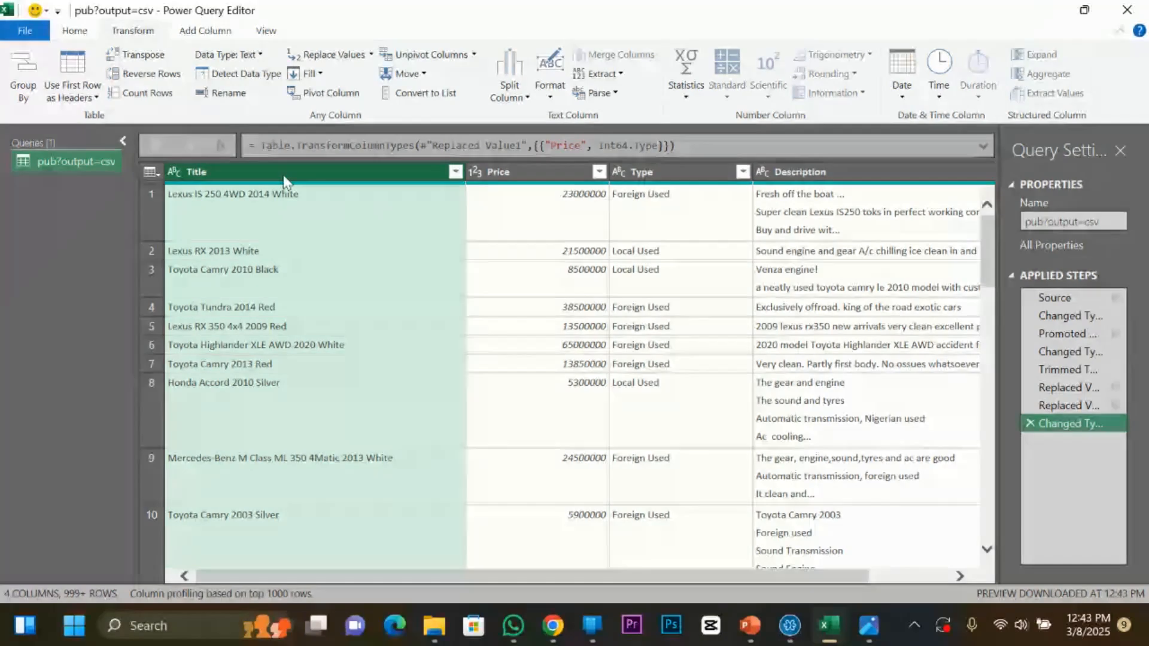
scroll(247, 440, down, 4)
scroll(243, 433, up, 4)
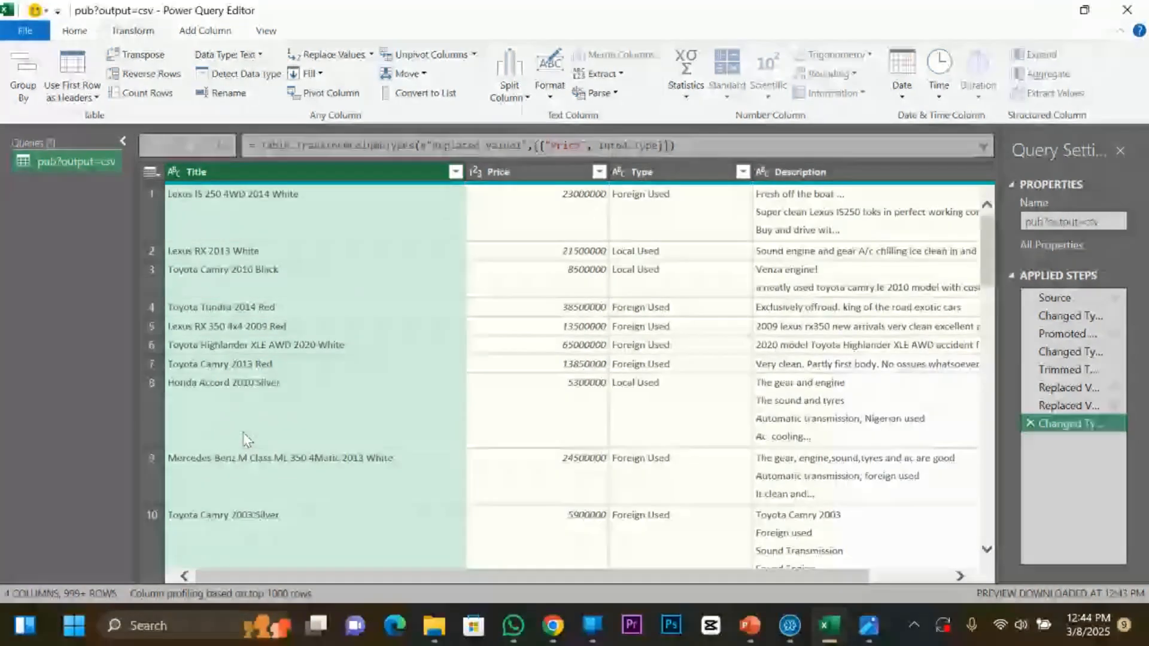
click(266, 422)
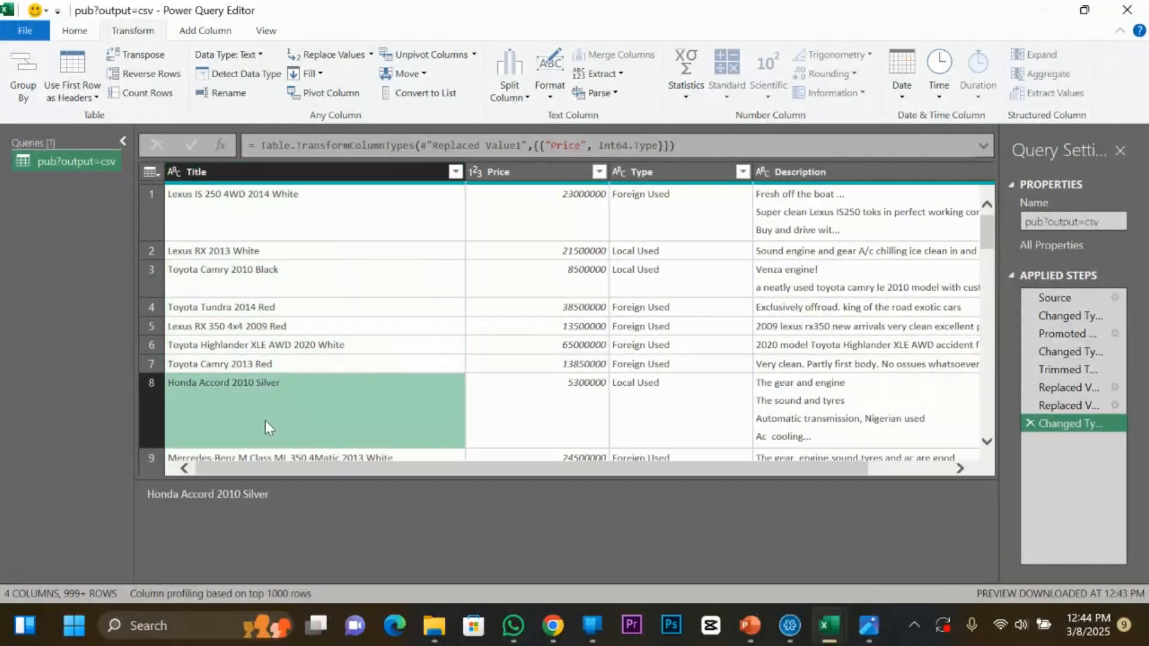
click(193, 199)
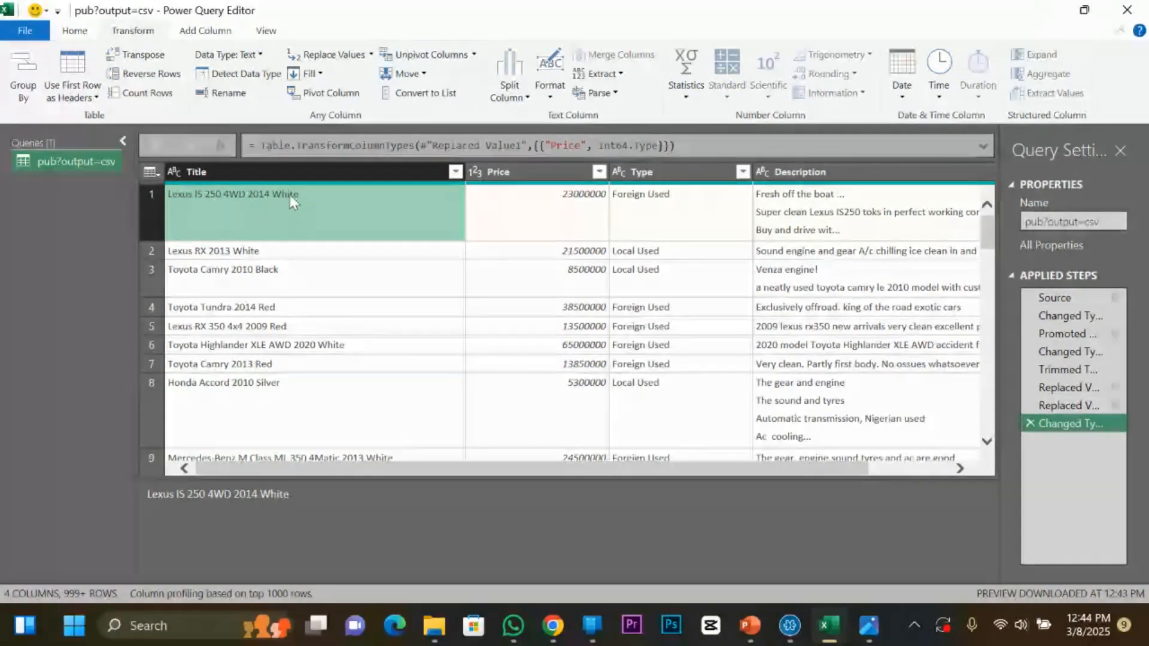
click(311, 174)
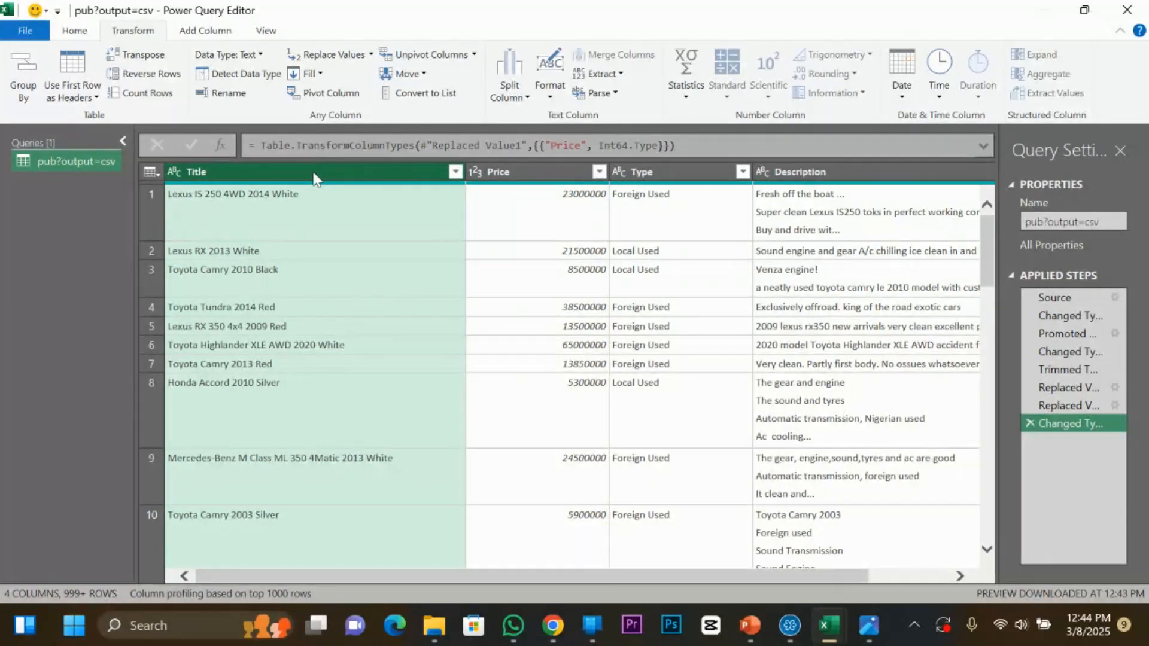
right_click(314, 175)
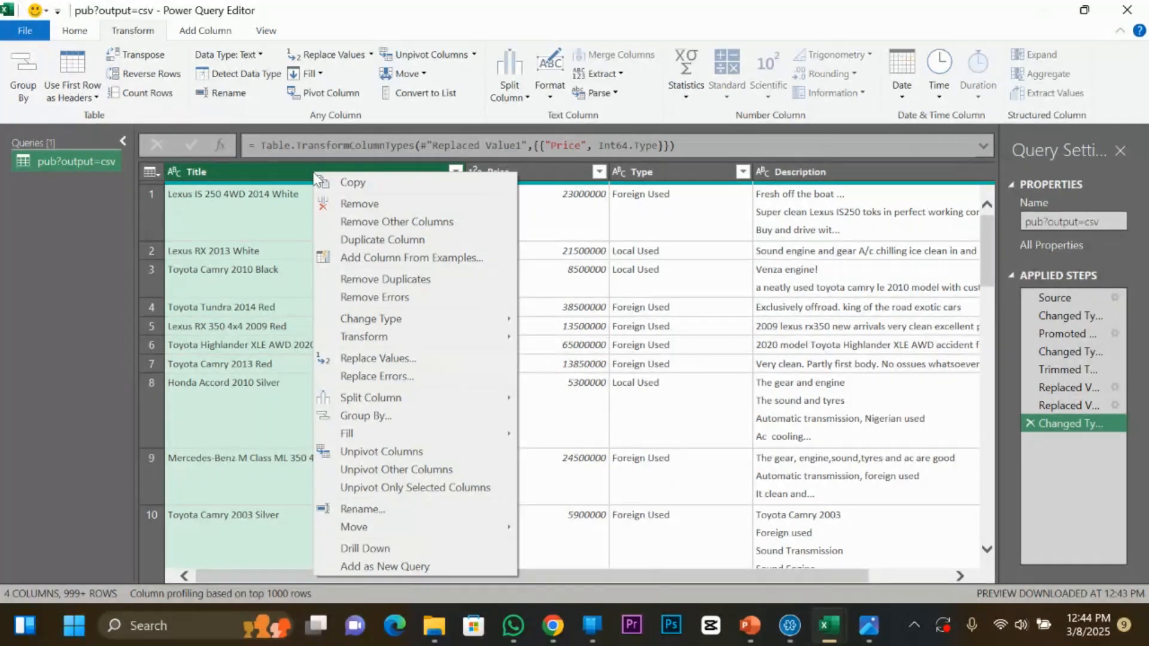
key(Escape)
right_click(280, 177)
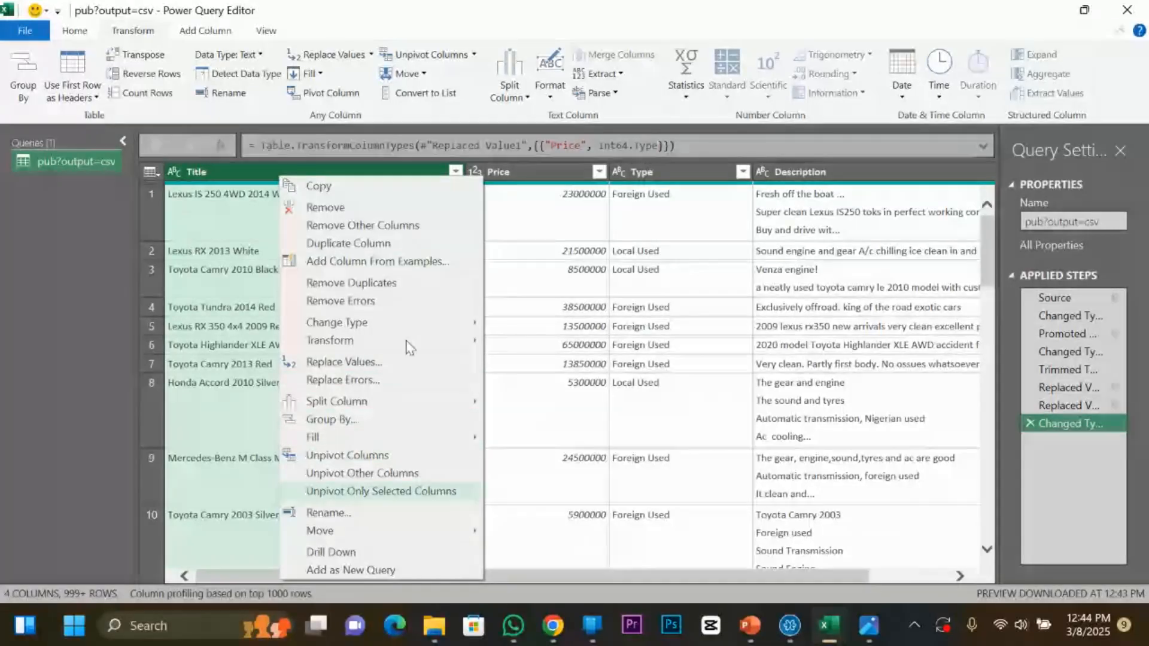
click(194, 37)
click(194, 35)
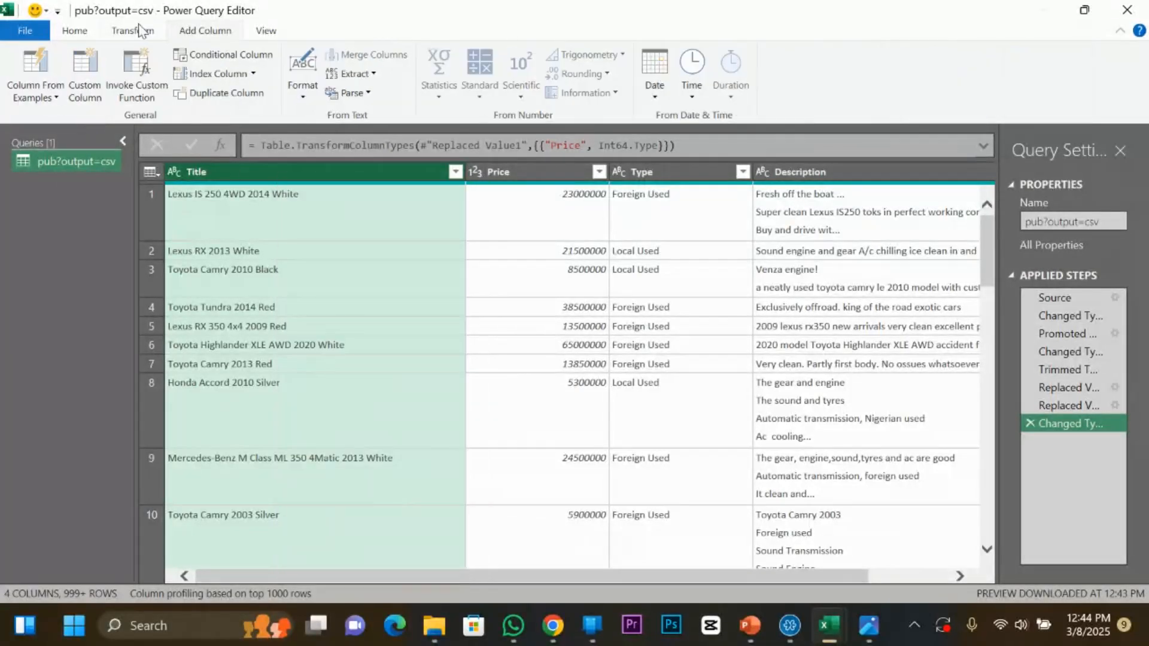
click(132, 36)
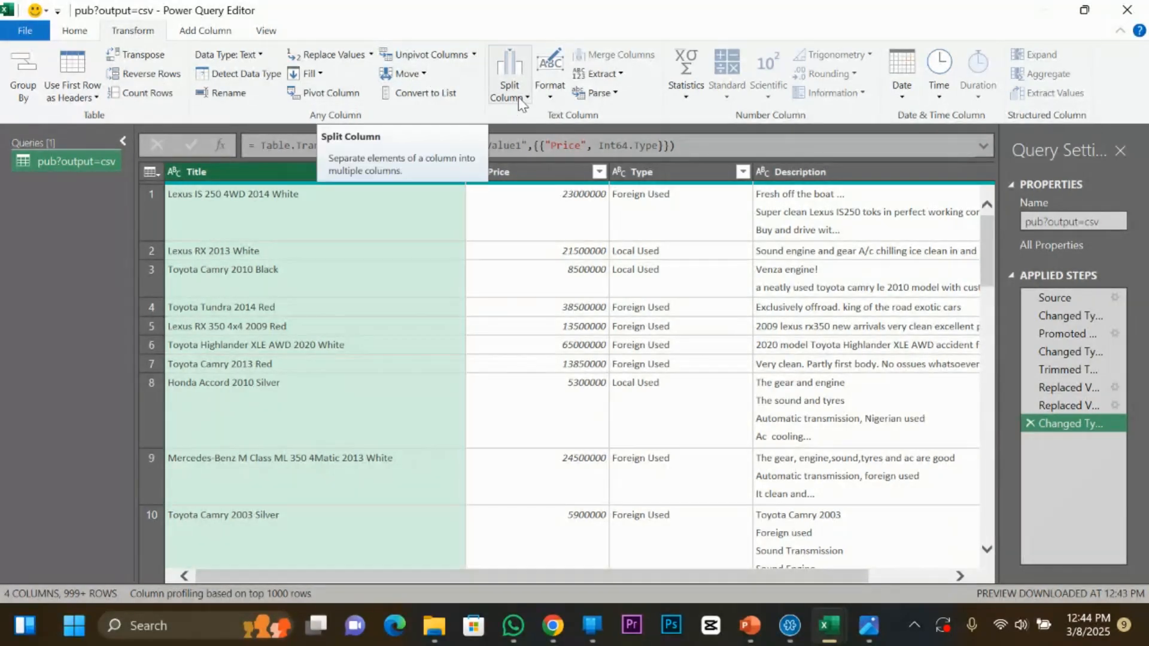
right_click(272, 168)
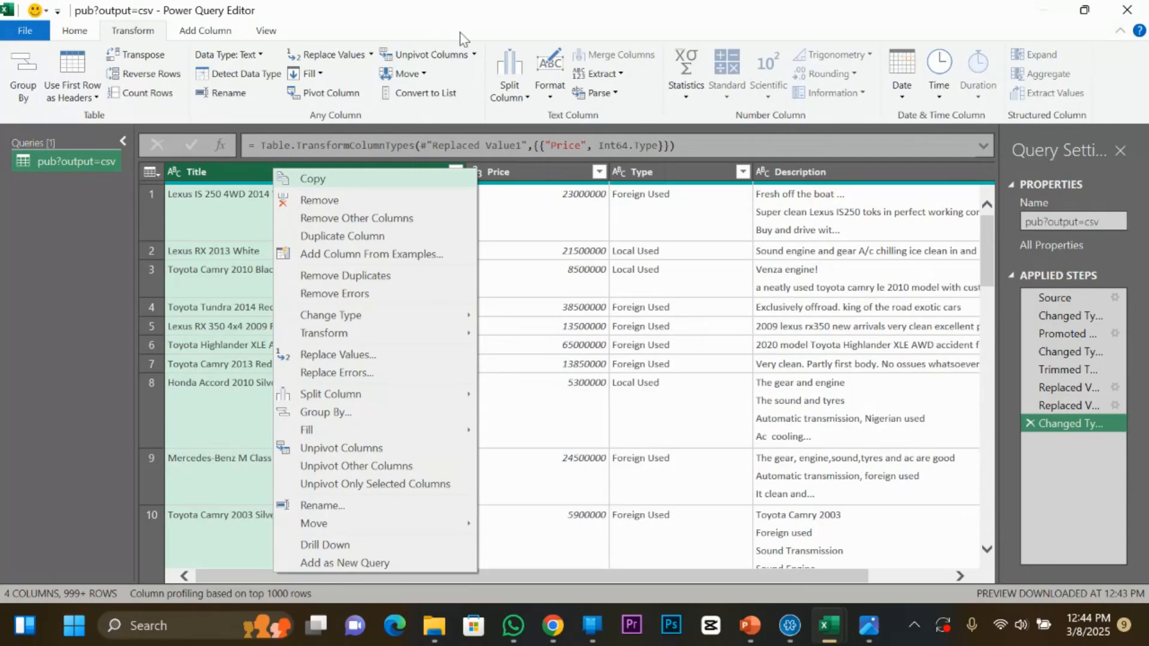
click(509, 86)
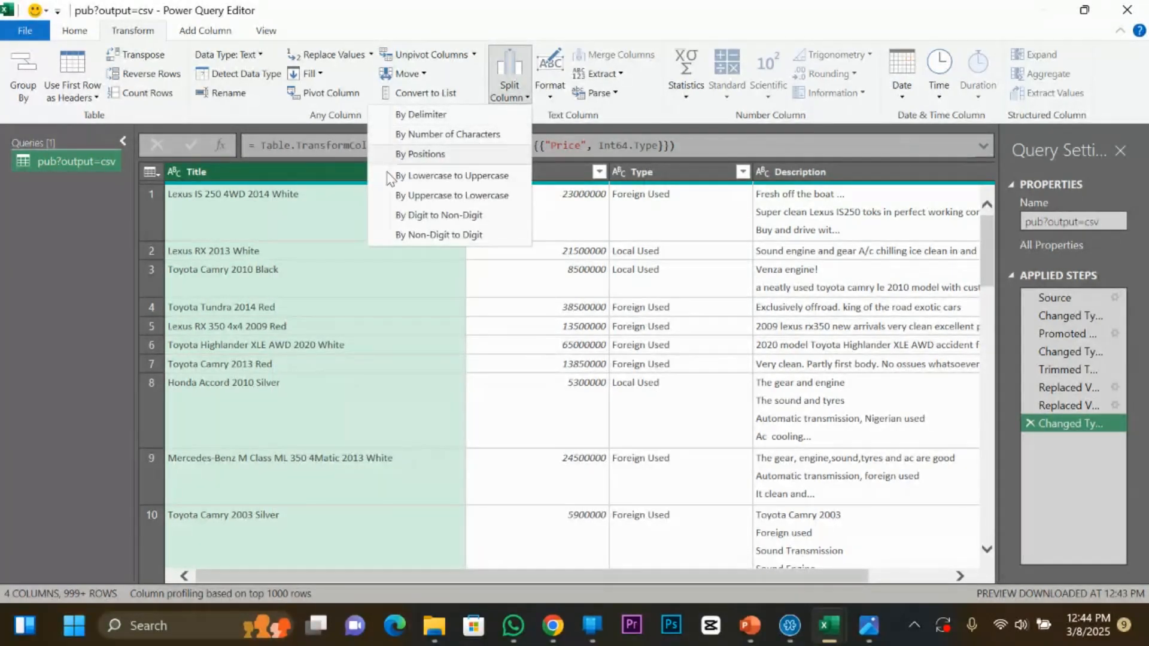
Split the Title column by the Space delimiter at each occurrence.
click(258, 177)
right_click(257, 177)
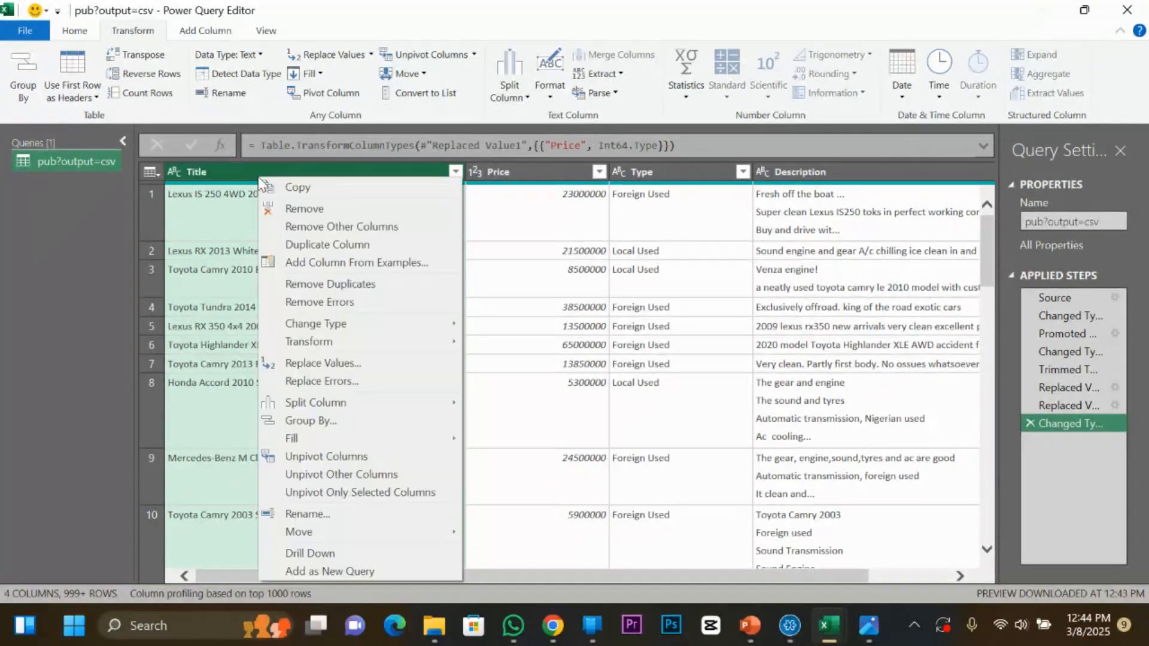
mouse_move(371, 404)
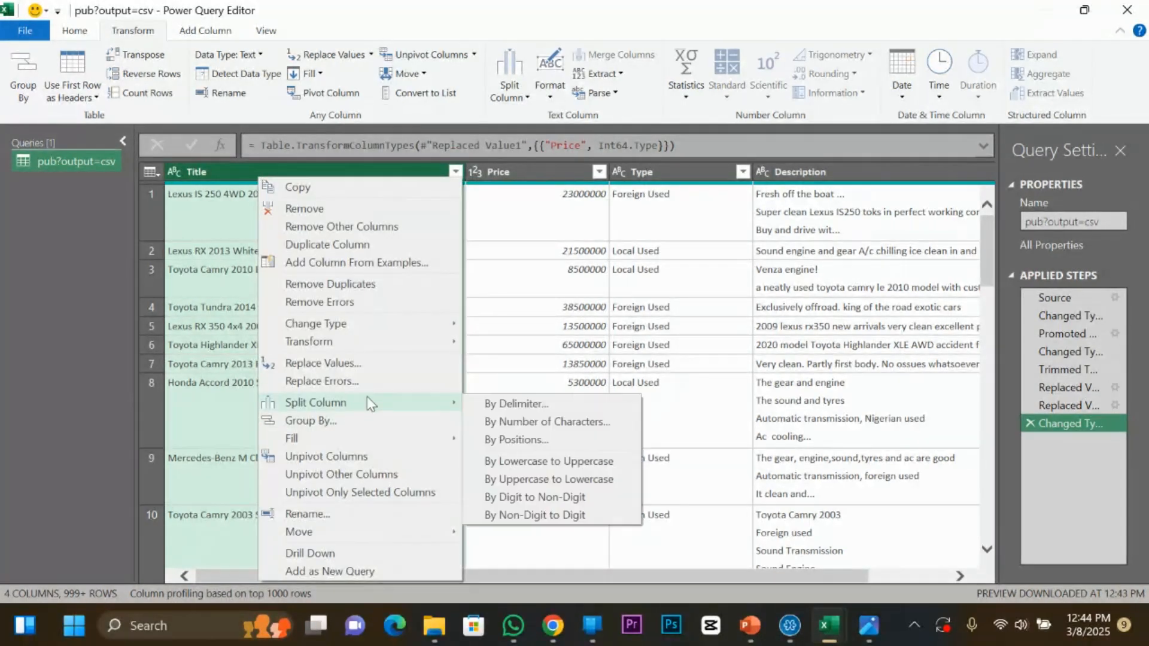
click(523, 405)
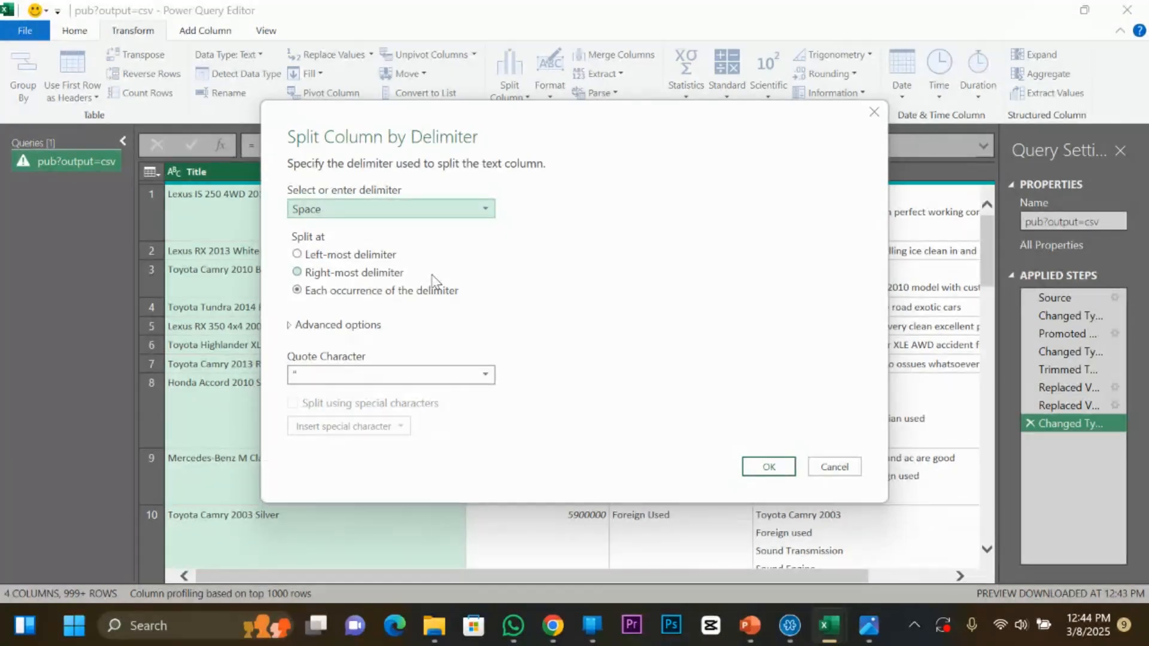
click(383, 213)
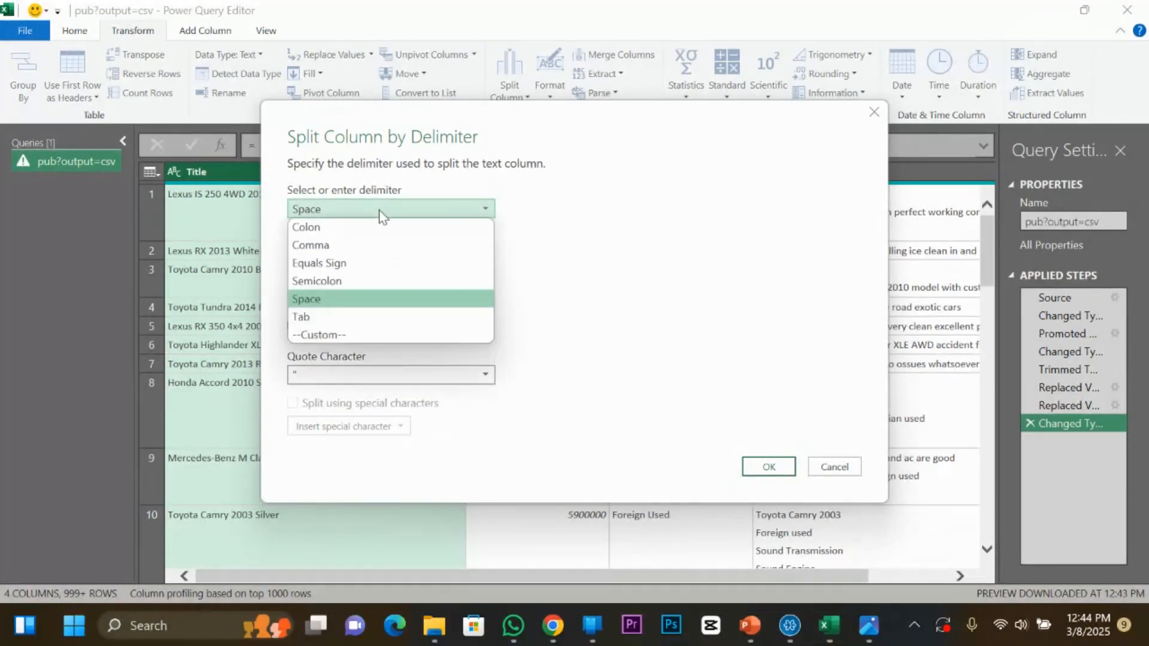
click(340, 299)
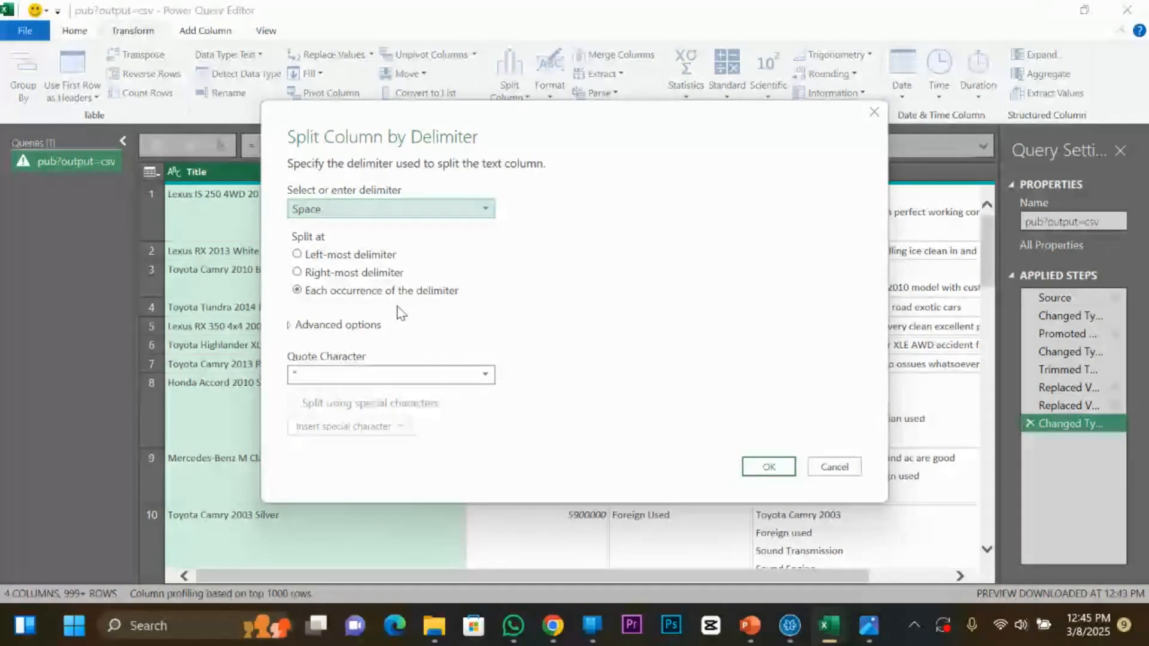
click(765, 467)
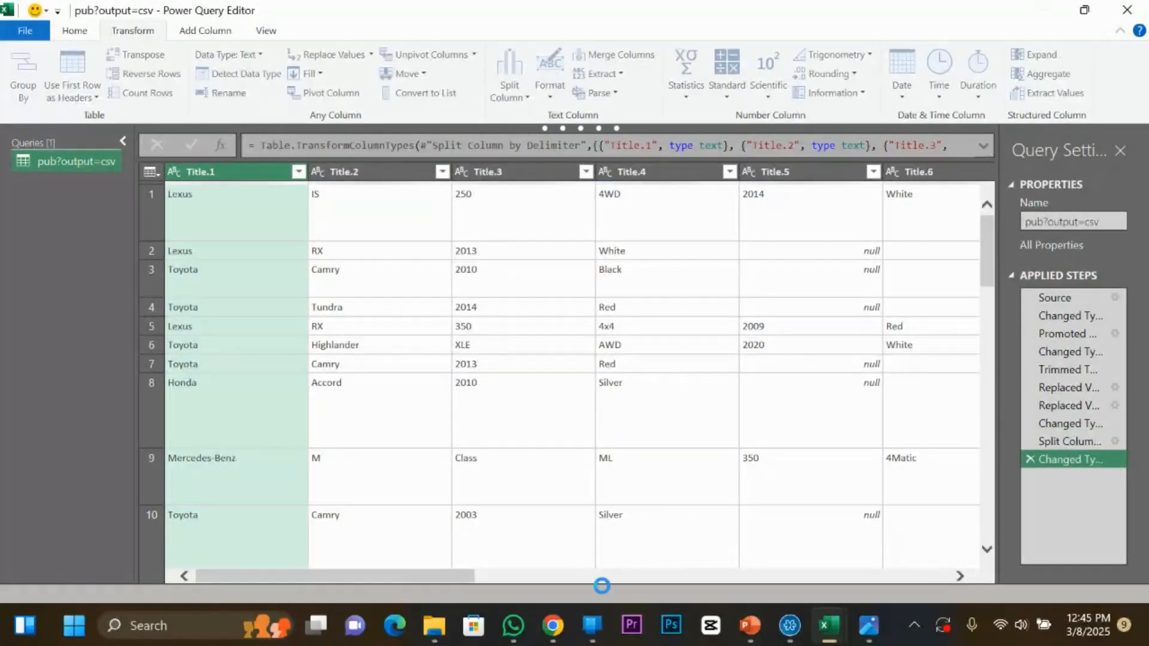
Switch to the Jiji cars Challenge sheet in Chrome, widen the Title column to read cell A2, and return to the query.
click(553, 625)
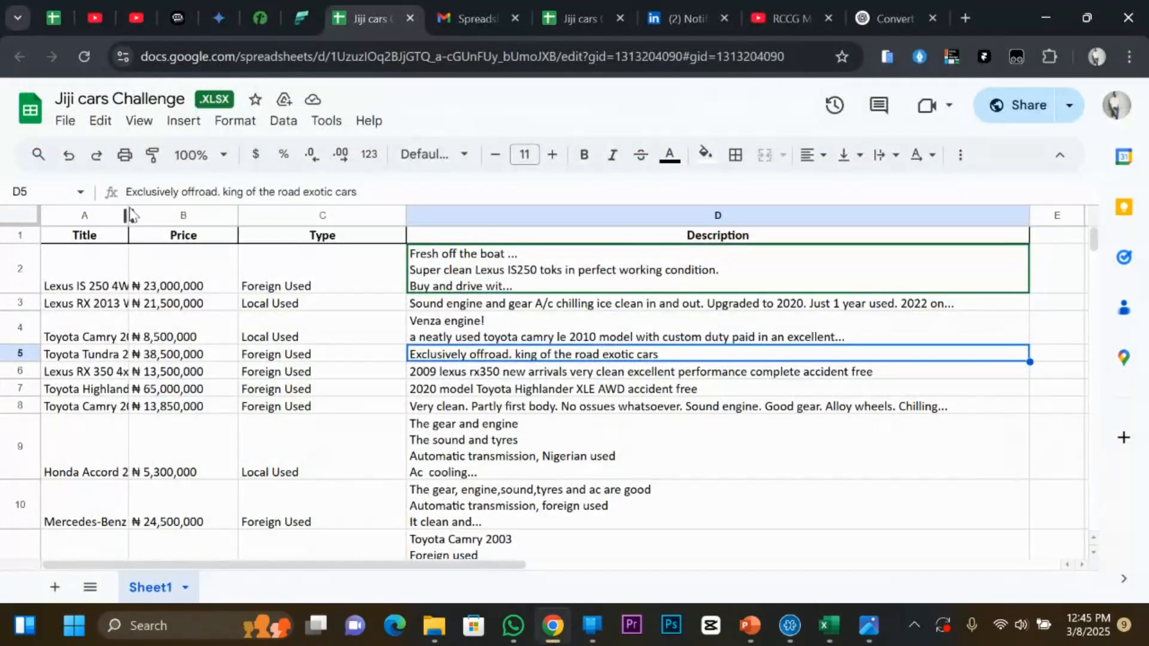
drag(129, 214, 395, 216)
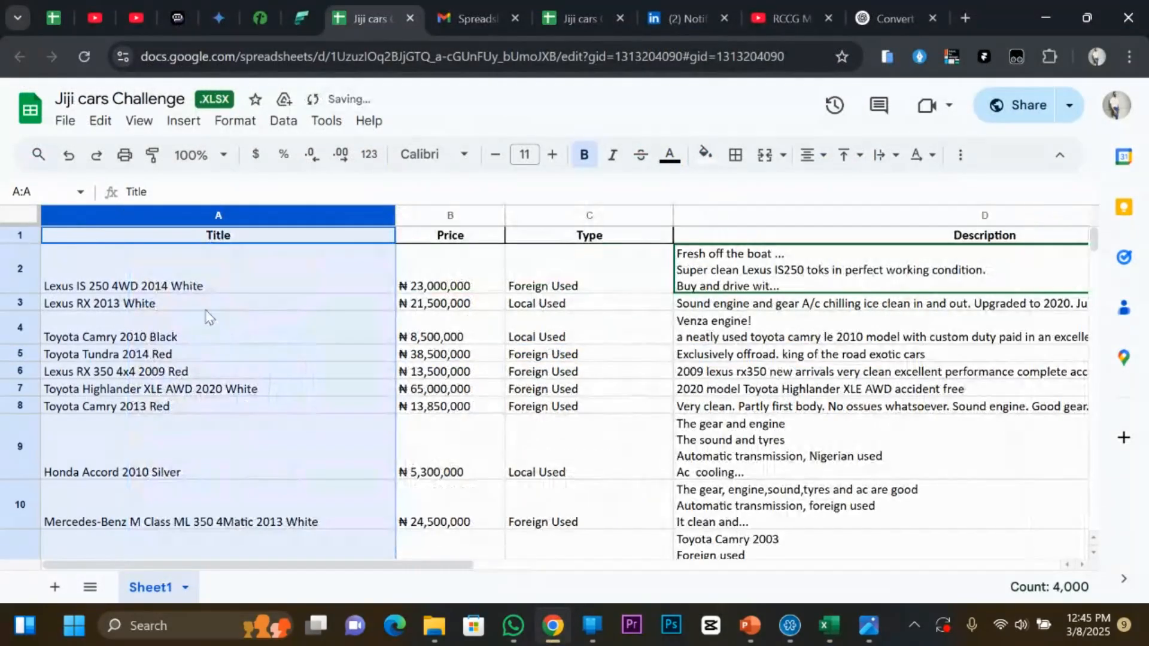
click(72, 288)
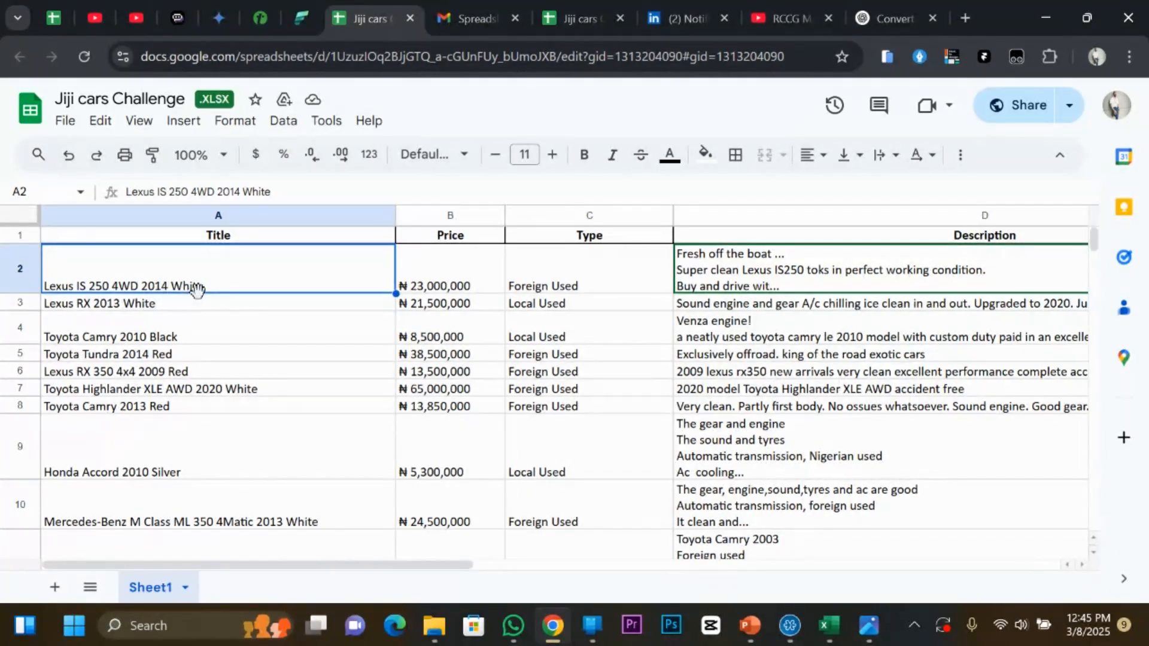
click(1044, 18)
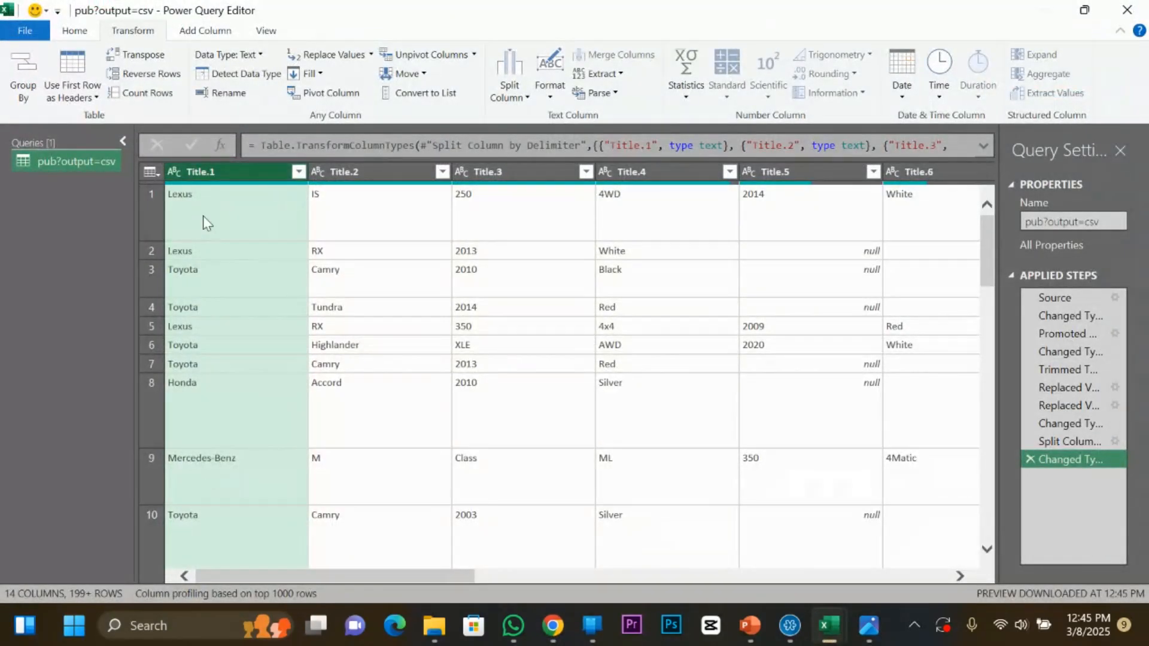
Review the Title.2 and Title.3 columns, and delete the space split and its type change from the applied steps.
click(388, 177)
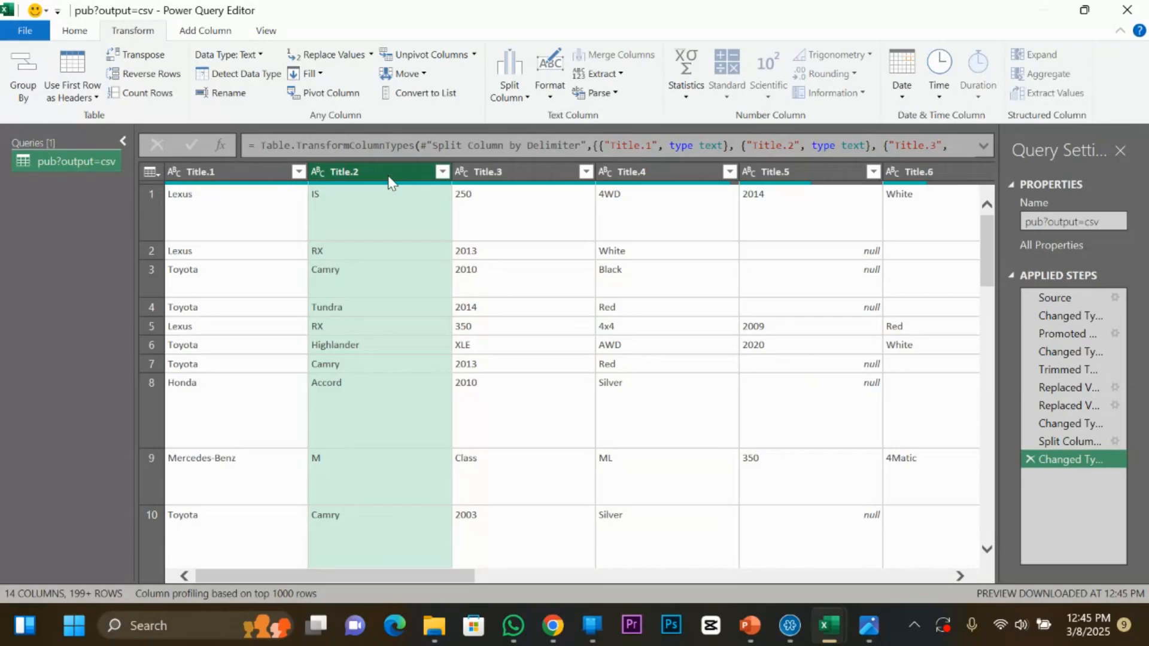
click(526, 171)
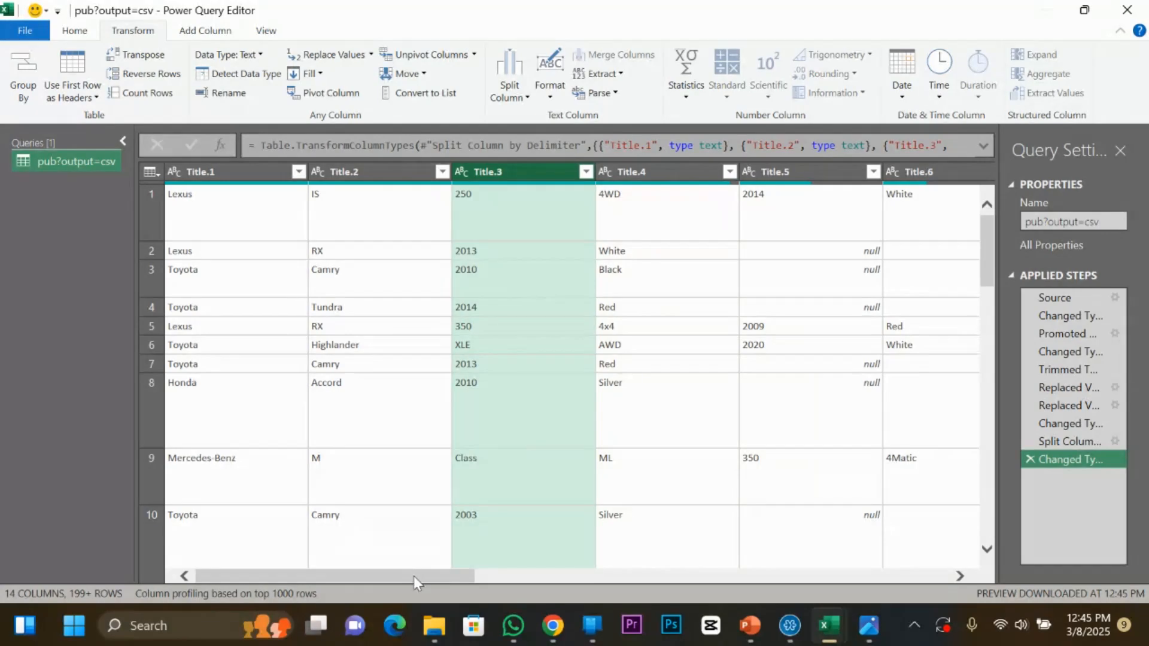
drag(414, 576, 346, 495)
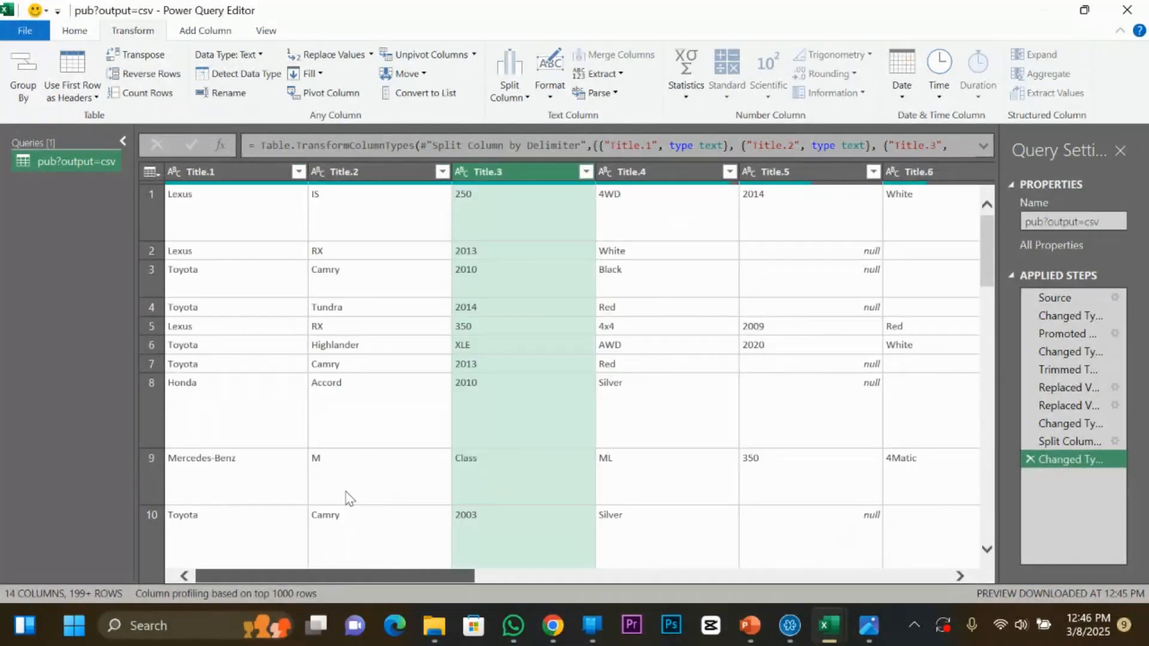
click(1031, 457)
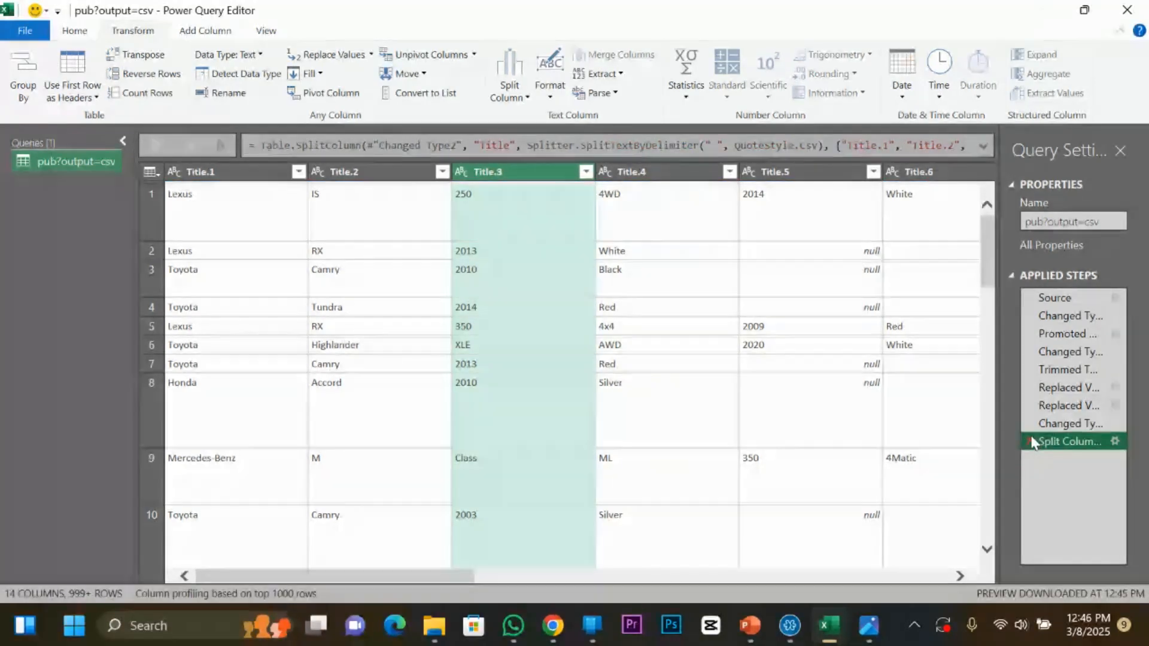
click(1030, 441)
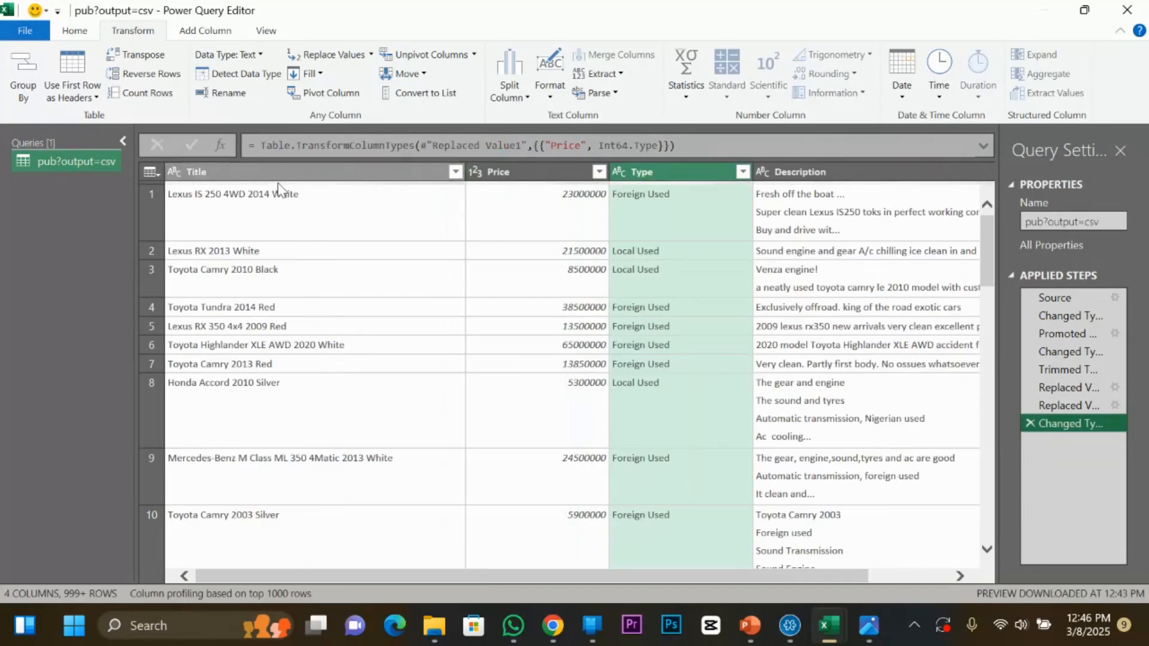
Split the Title column by the Comma delimiter at each occurrence, and delete the type-change step that follows the split.
click(278, 178)
click(509, 90)
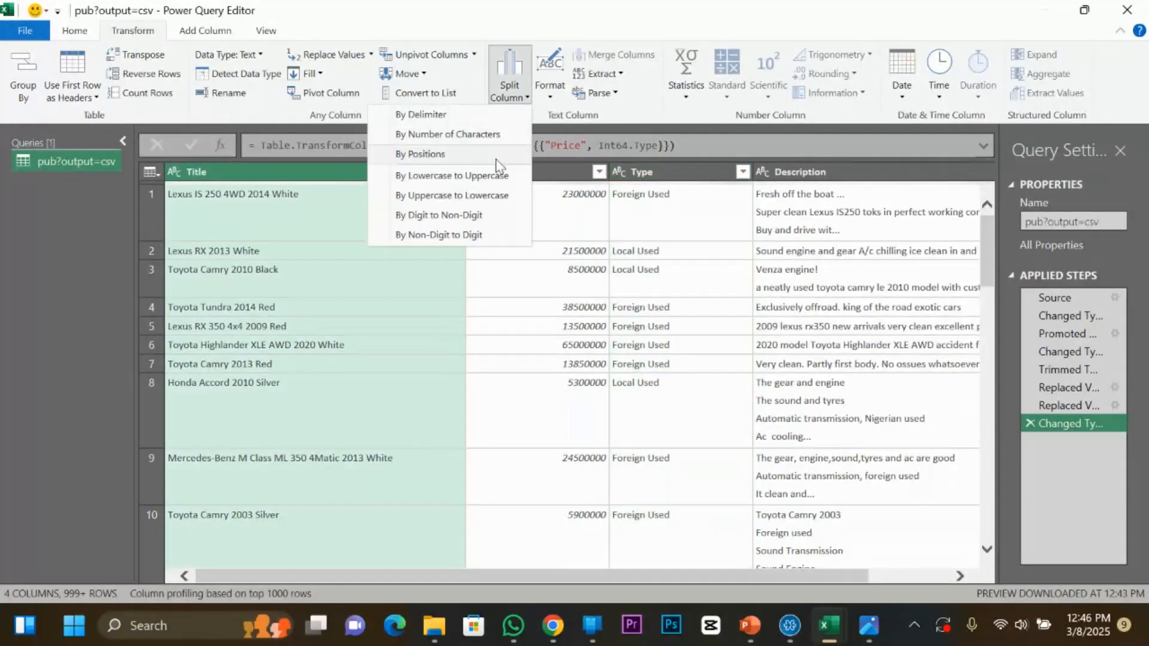
click(447, 118)
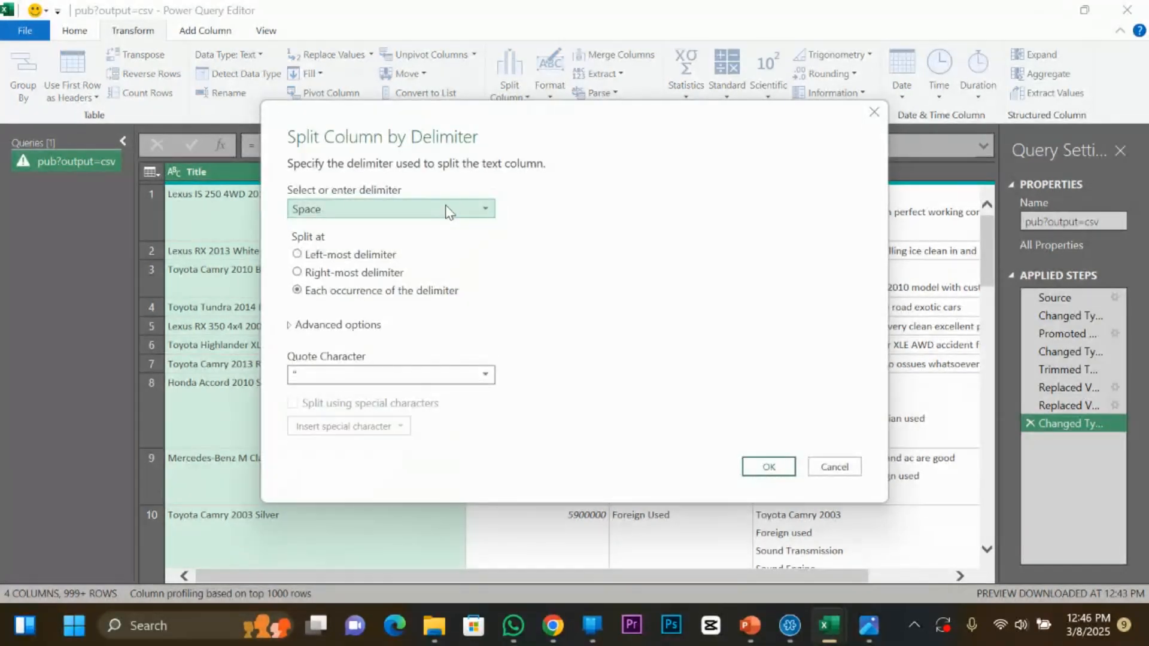
click(445, 211)
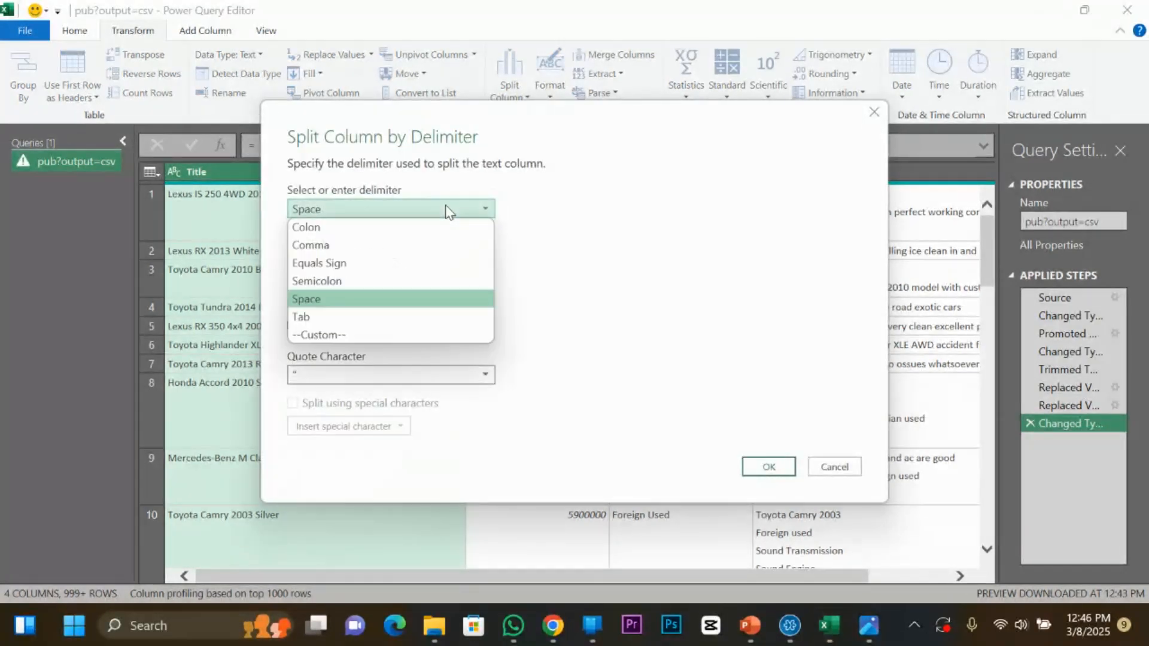
click(398, 243)
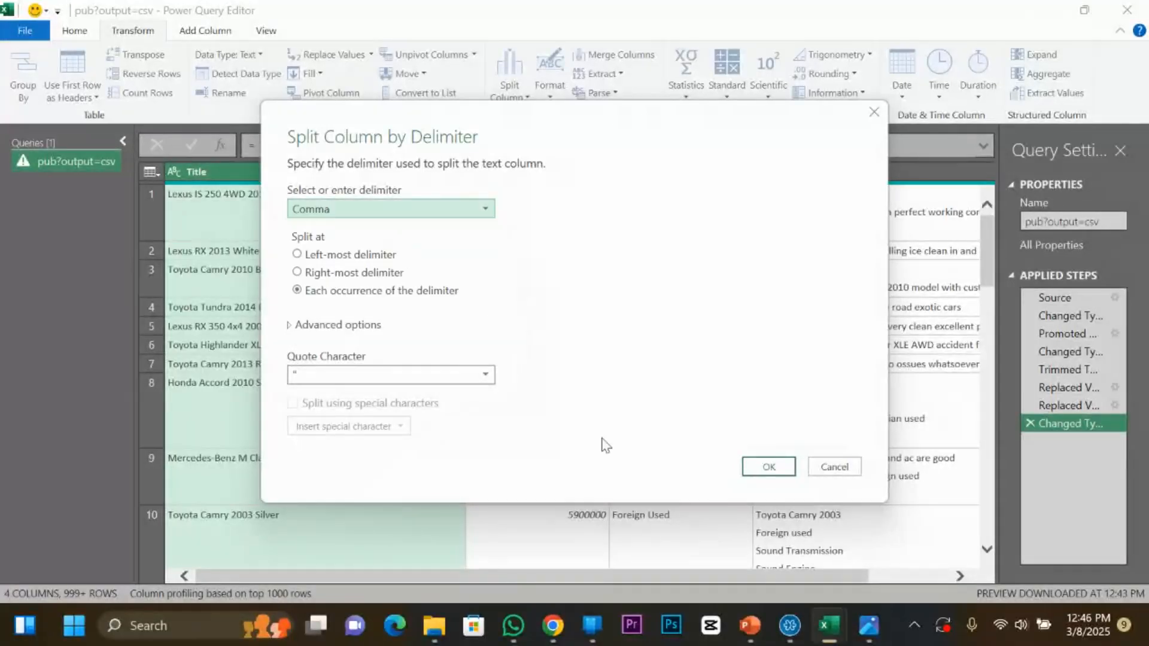
click(768, 466)
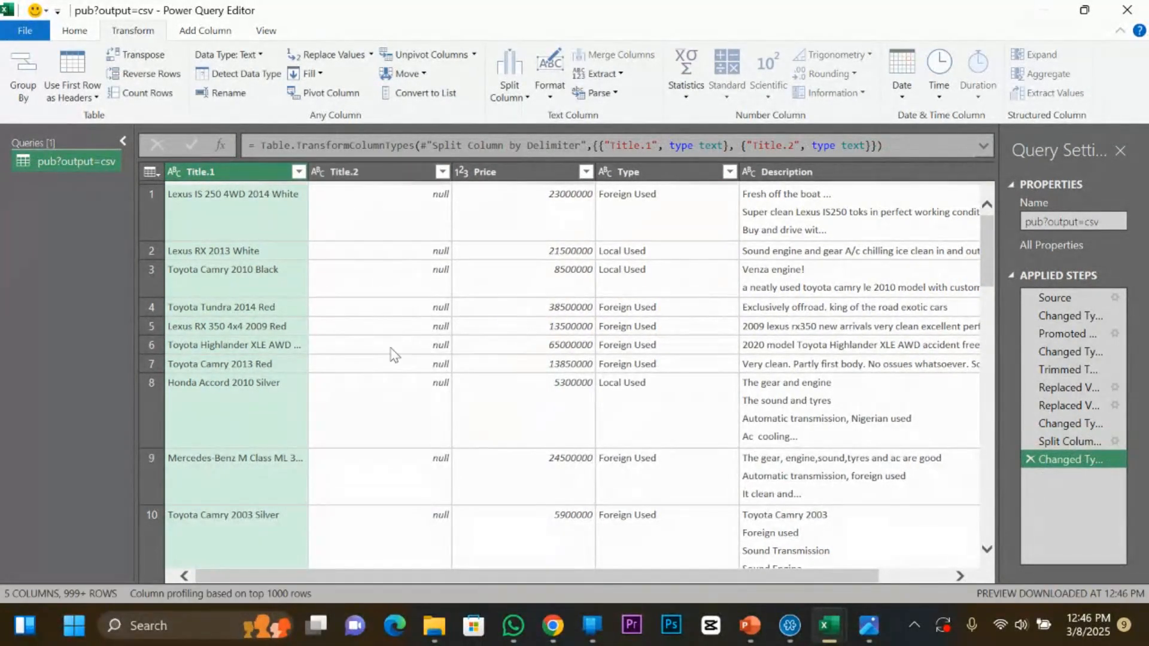
scroll(392, 383, down, 5)
scroll(392, 389, up, 5)
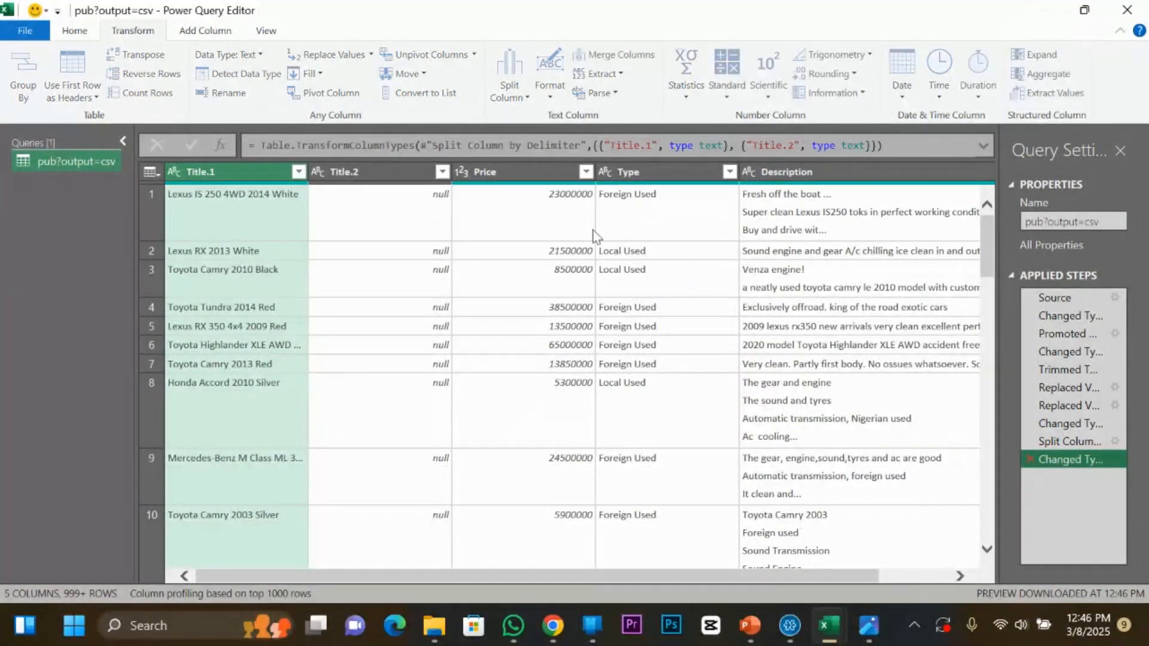
click(1030, 459)
Split the Title.1 column by the Space delimiter at each occurrence.
right_click(246, 174)
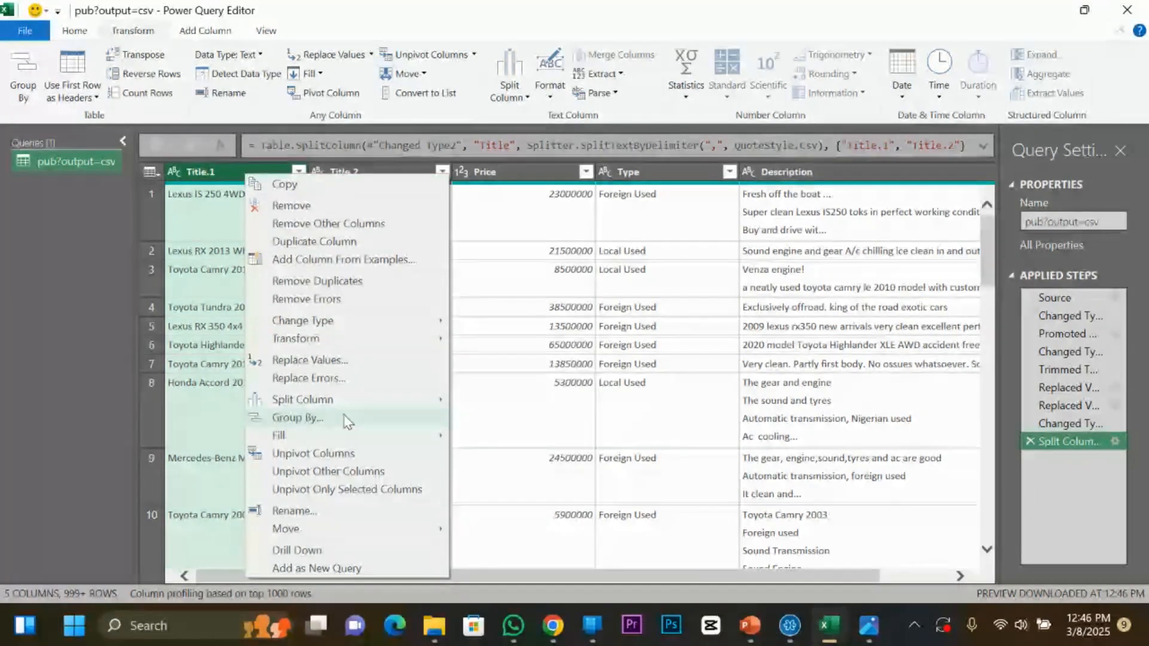
mouse_move(346, 398)
click(527, 416)
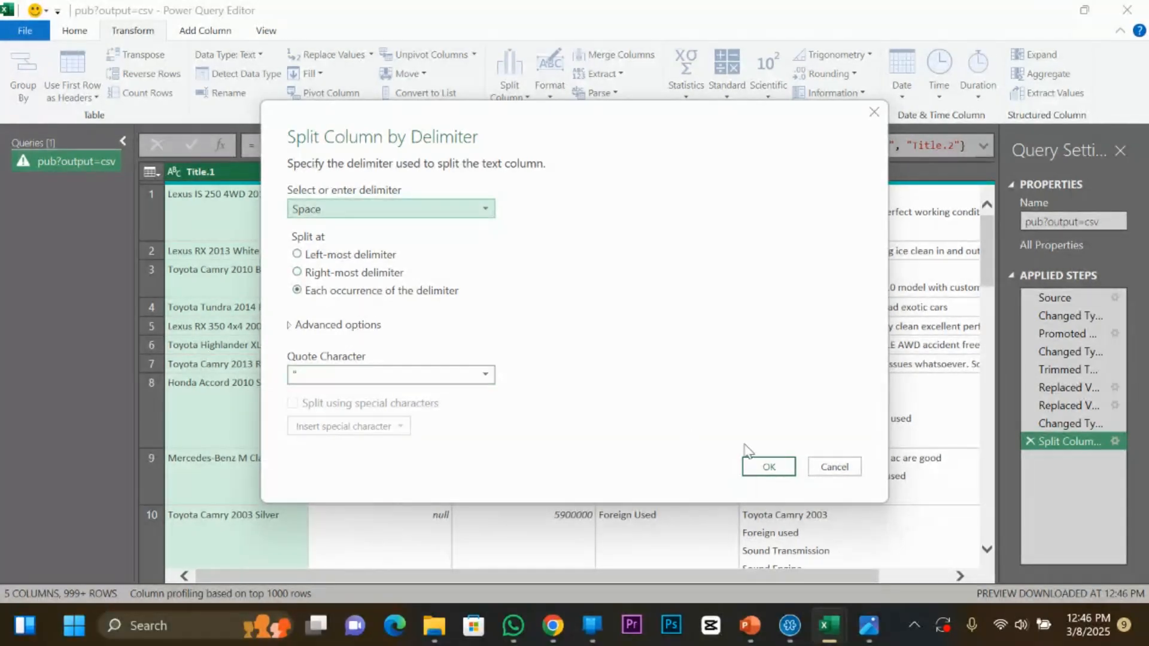
click(768, 466)
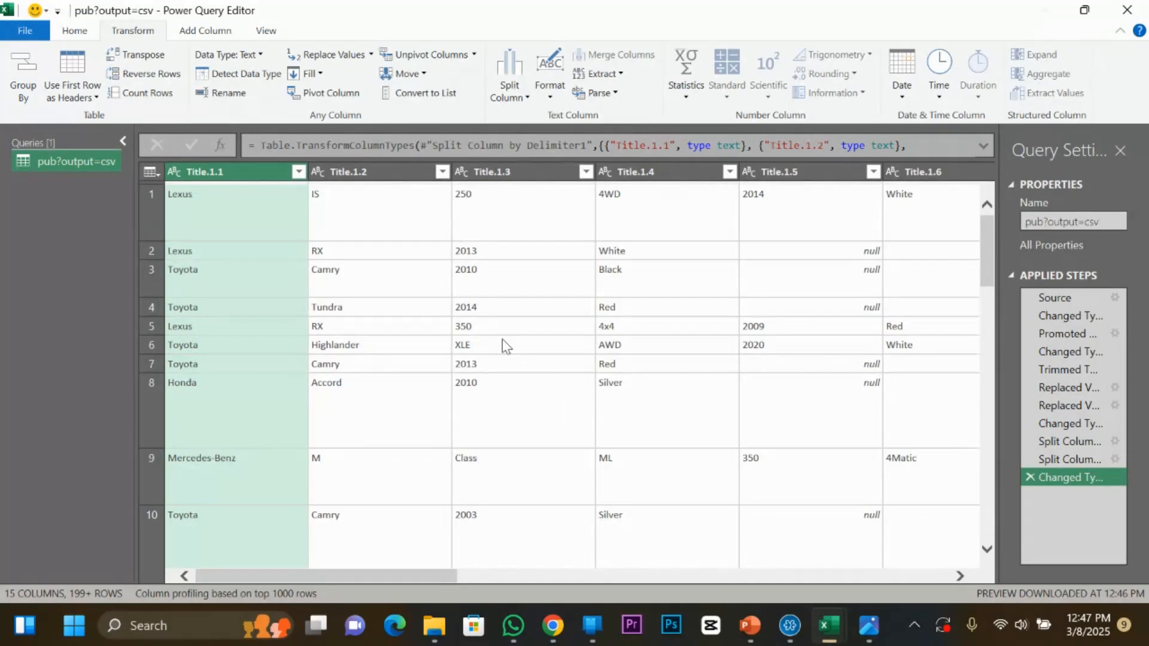
Remove the columns Title.1.9, Title.1.10, Title.1.11 and Title.2 from the query.
drag(423, 575, 768, 625)
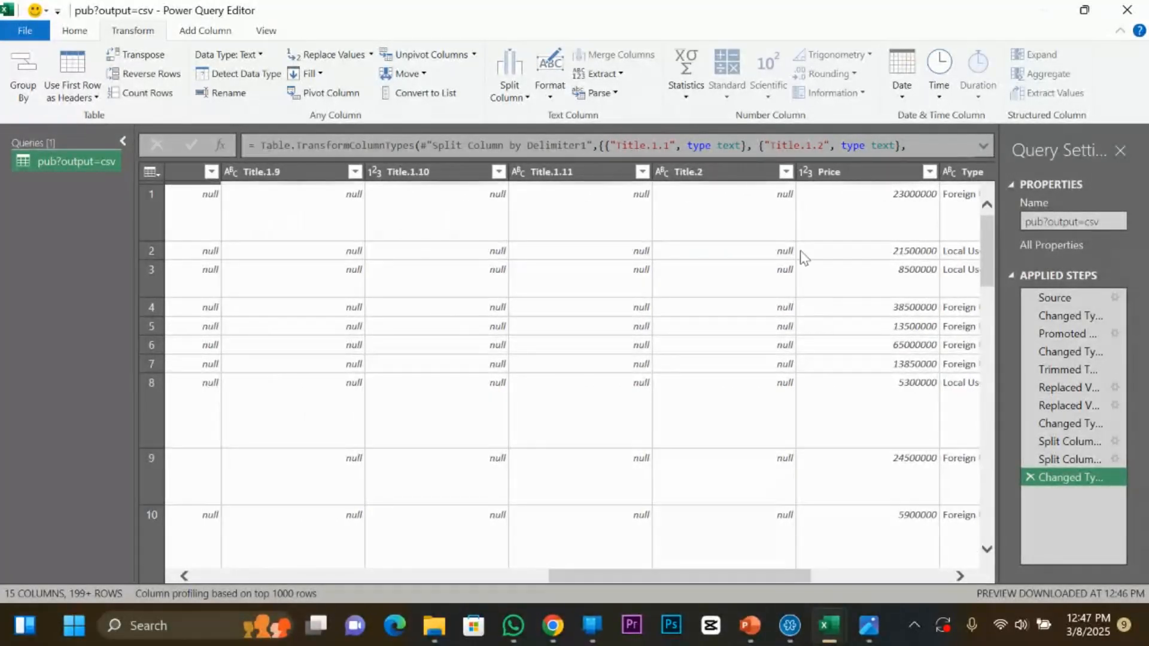
click(723, 175)
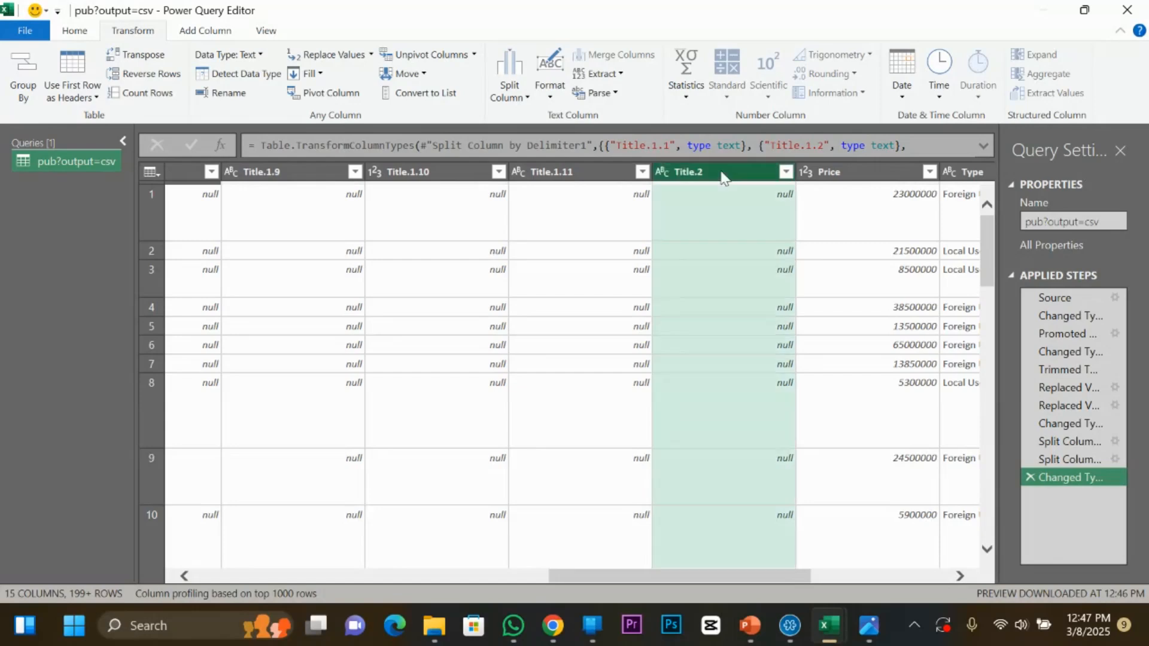
shift+click(257, 172)
right_click(257, 174)
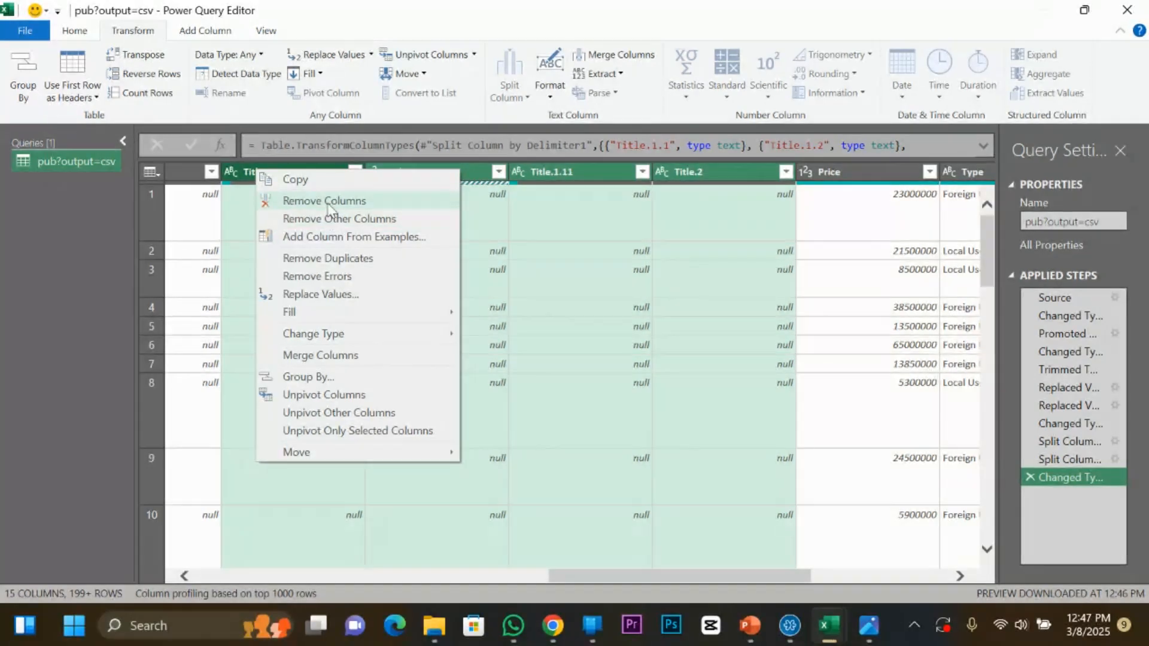
click(327, 202)
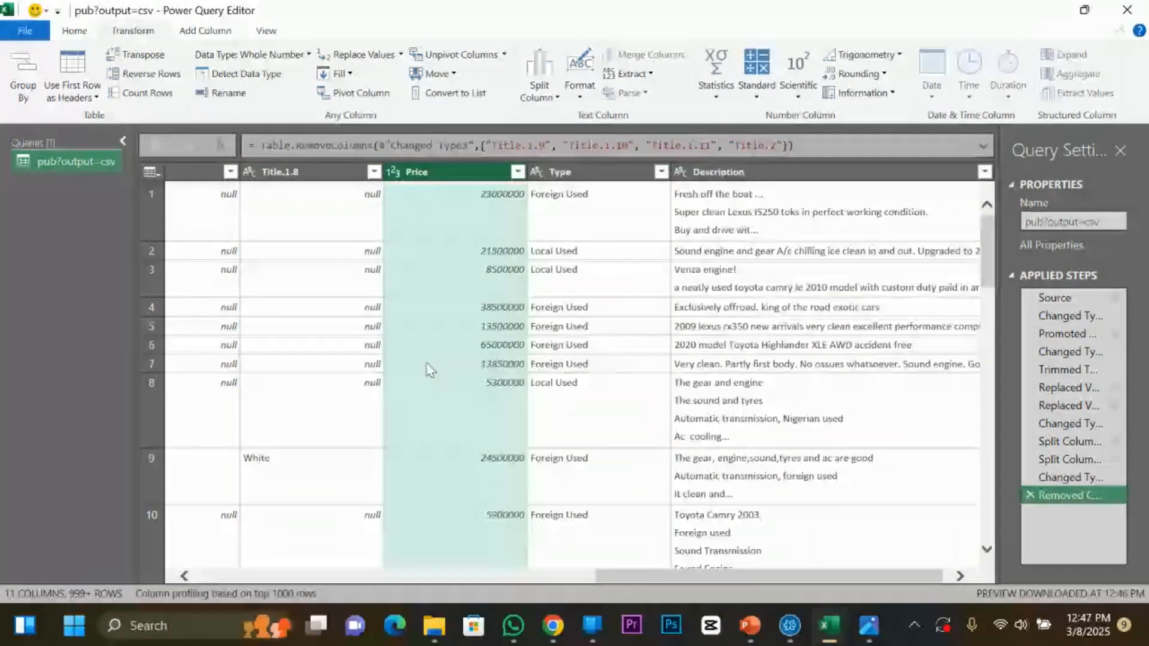
Rename the Title.1.1 column as Brand.
drag(620, 582, 465, 575)
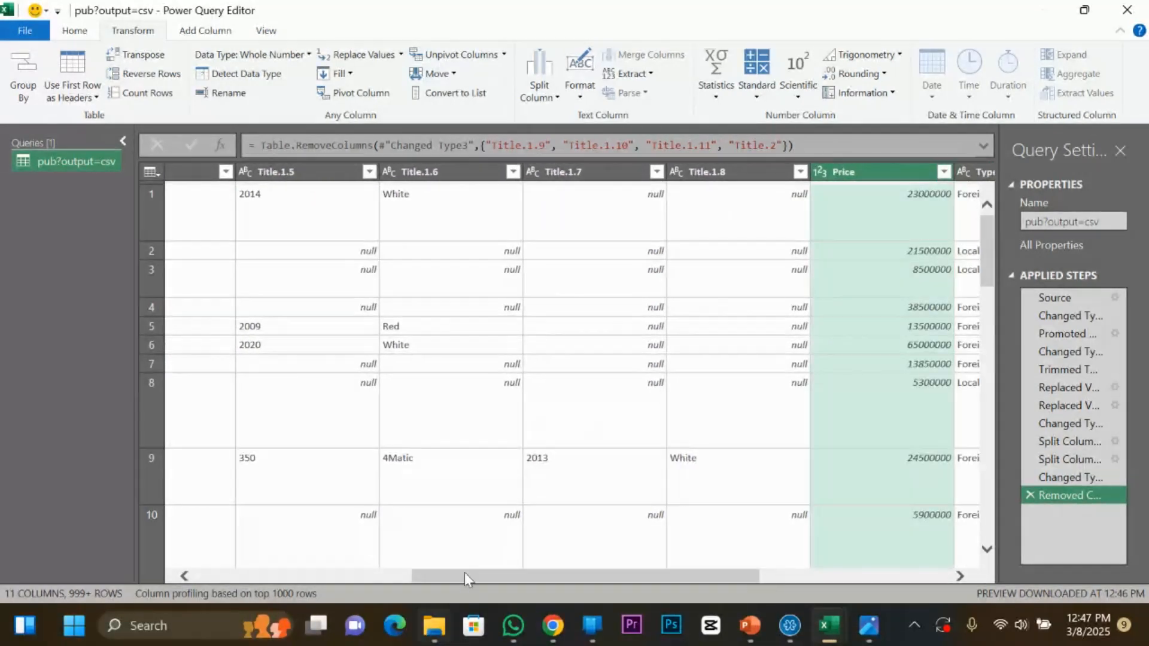
click(672, 487)
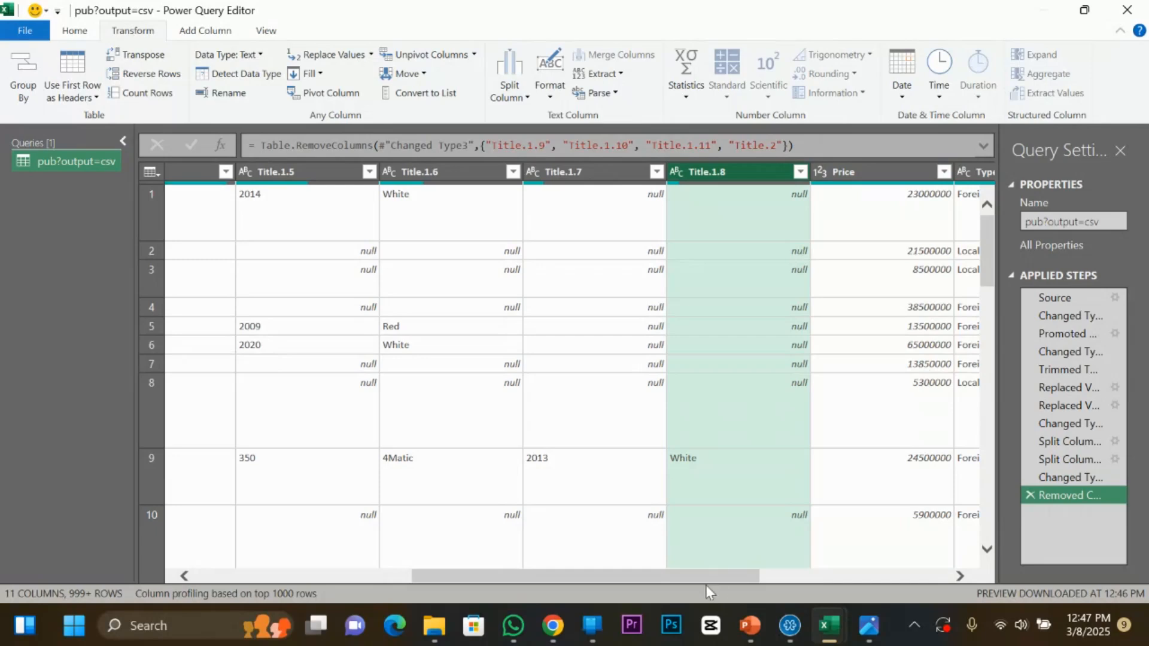
drag(672, 580, 242, 571)
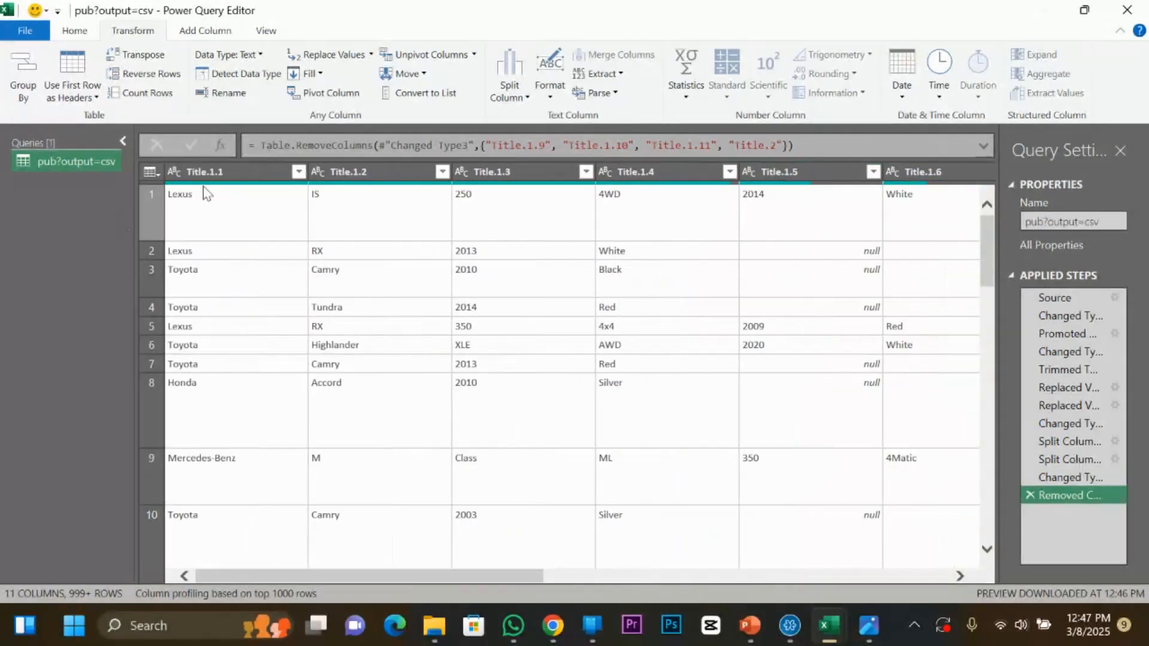
click(240, 172)
right_click(242, 175)
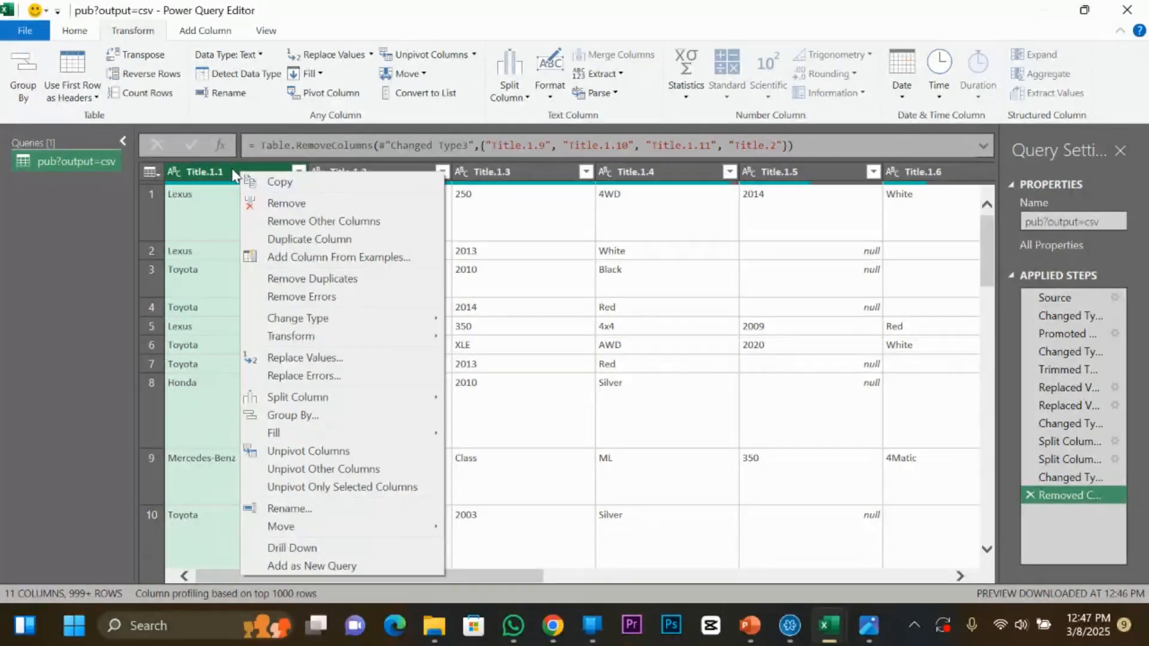
click(229, 225)
double_click(254, 168)
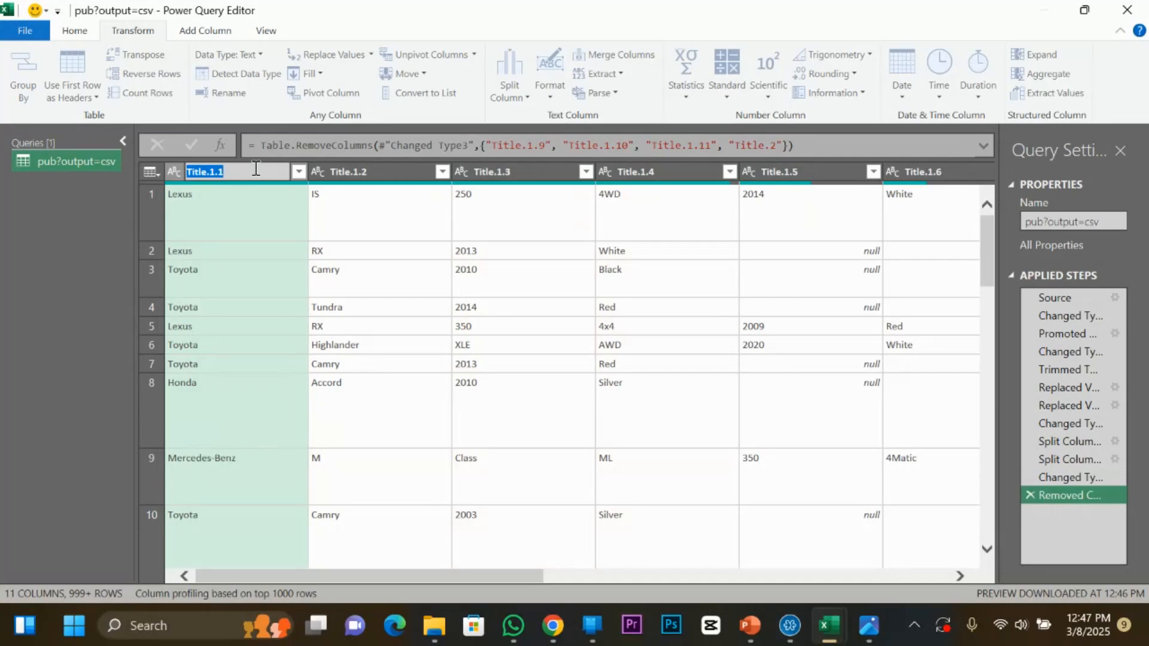
key(BackSpace)
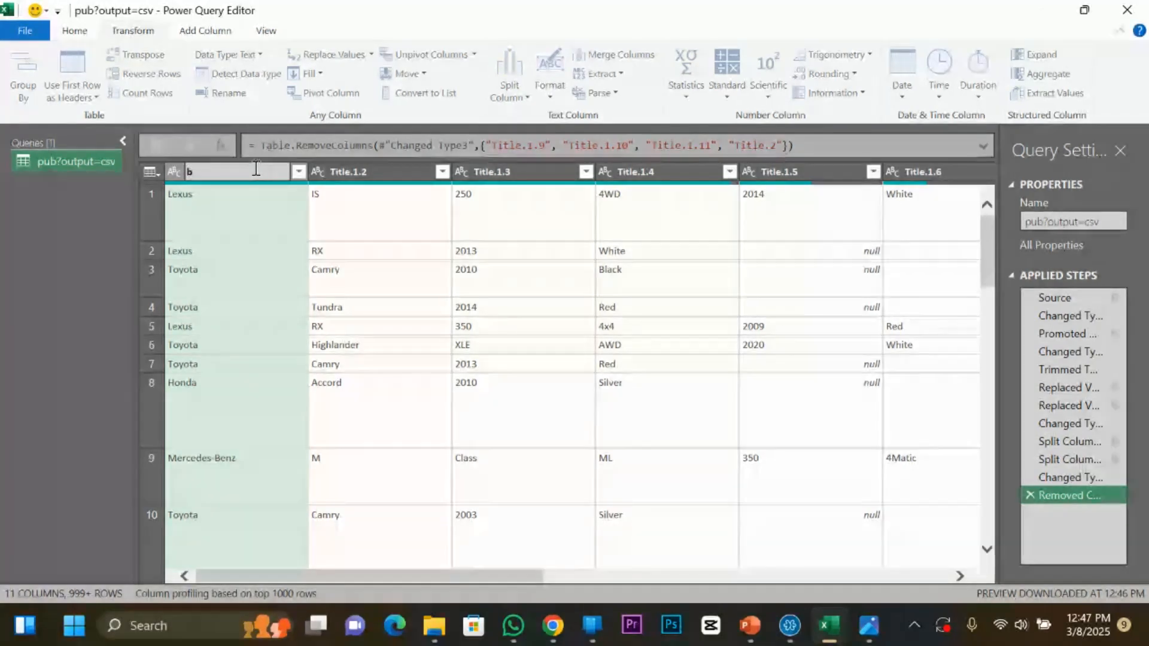
text(Brand)
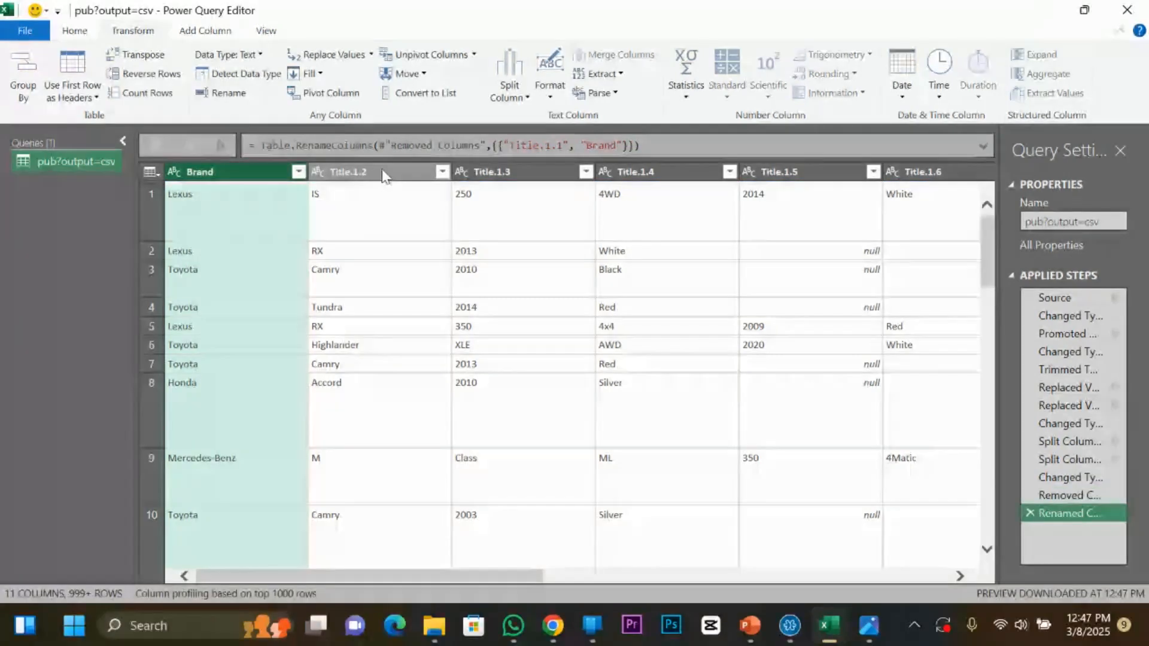
Rename the Title.1.2 column as Model.
click(397, 174)
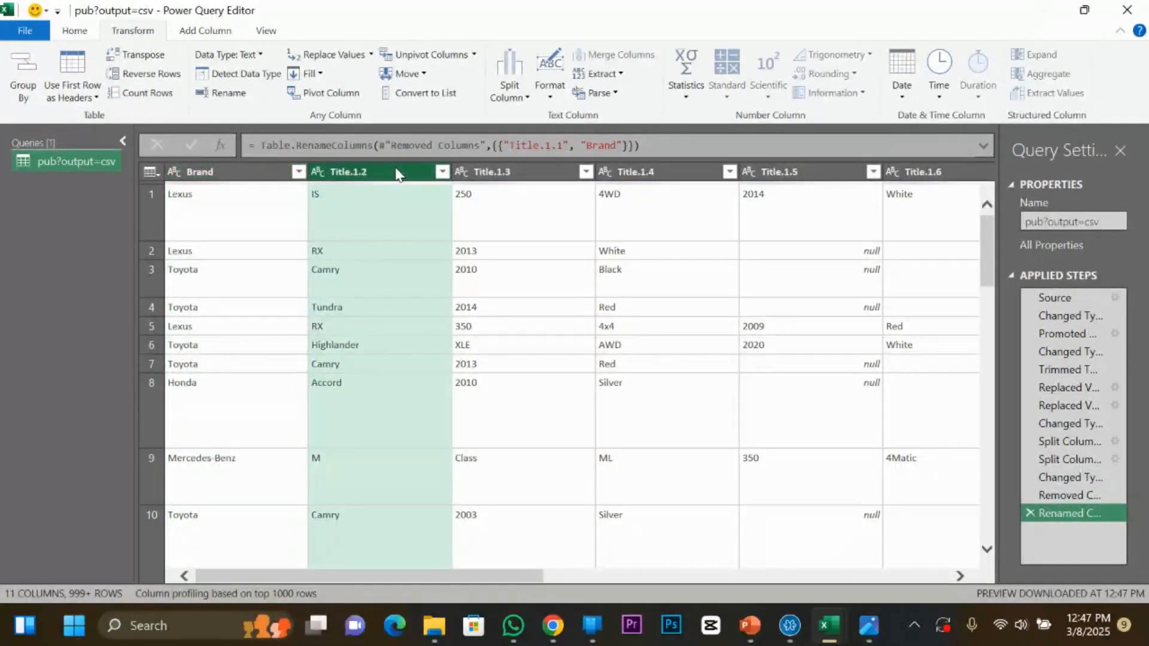
double_click(396, 171)
text(Model)
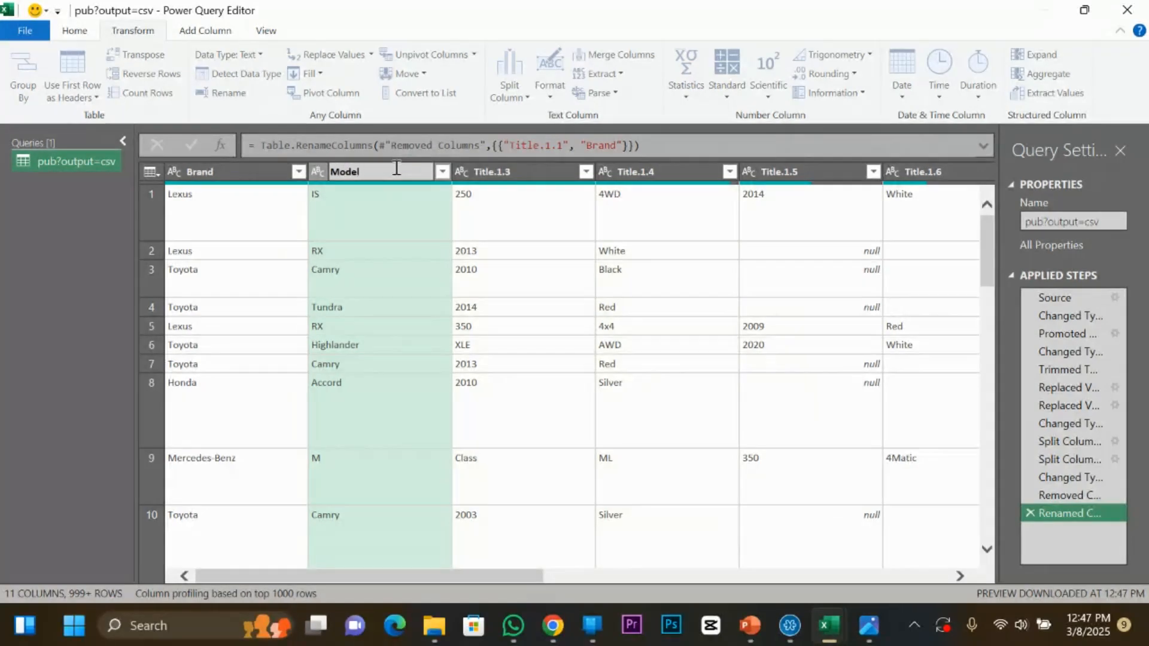
key(Return)
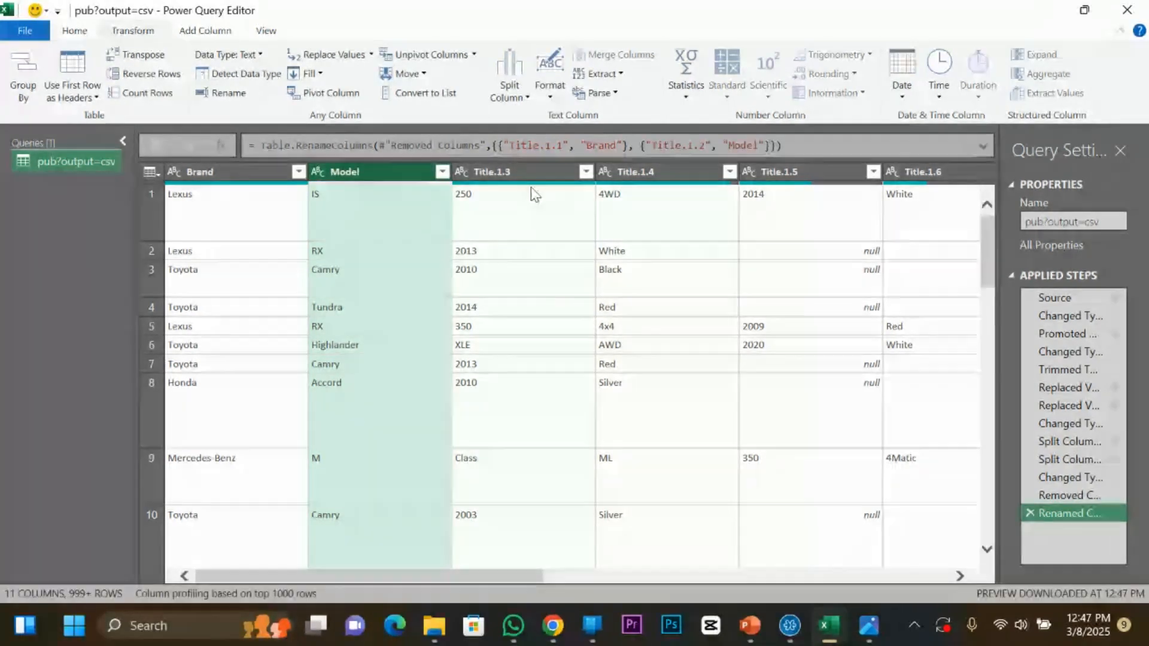
Check the values in the Title.1.3 column and rename it as Year.
click(520, 172)
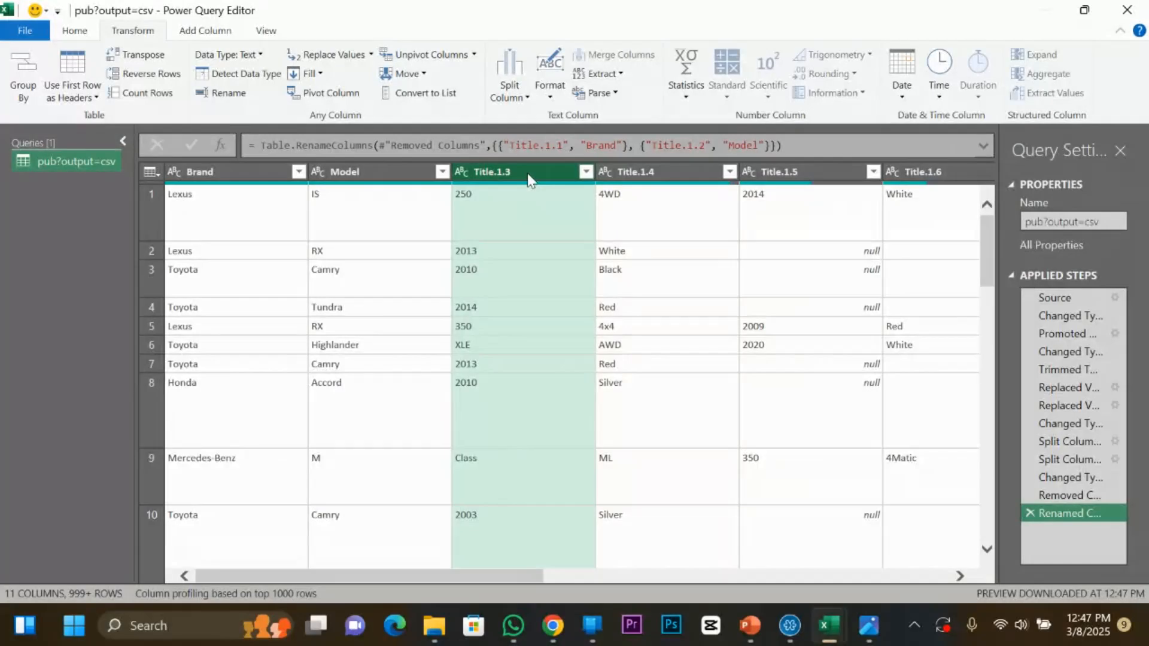
scroll(539, 296, down, 6)
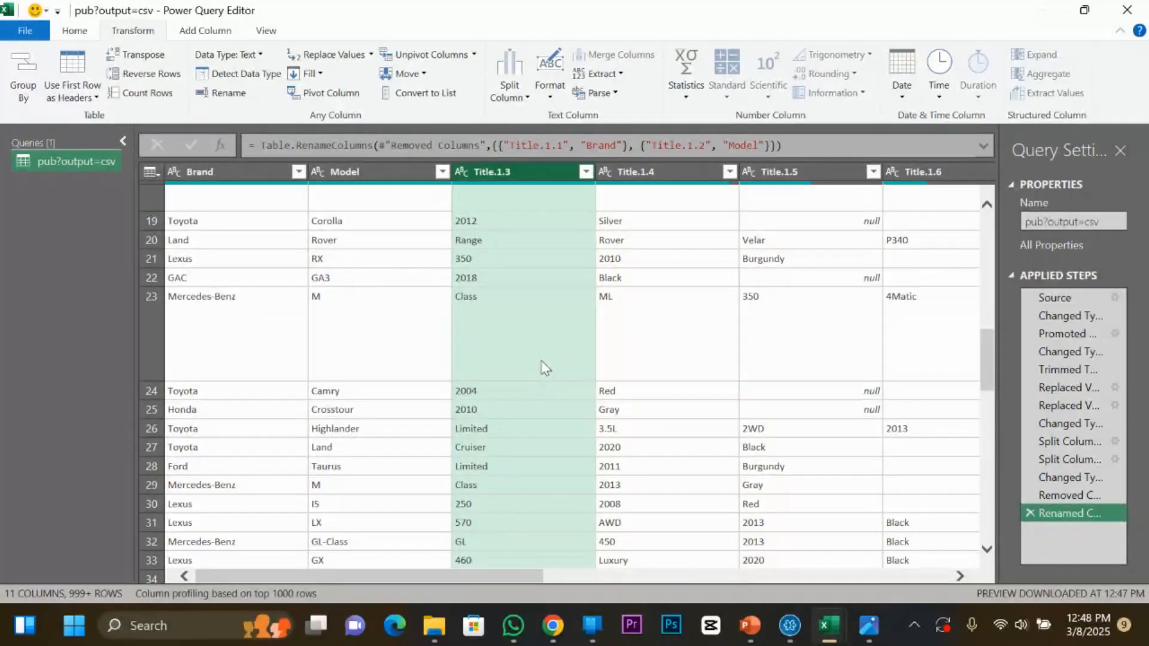
scroll(545, 368, up, 2)
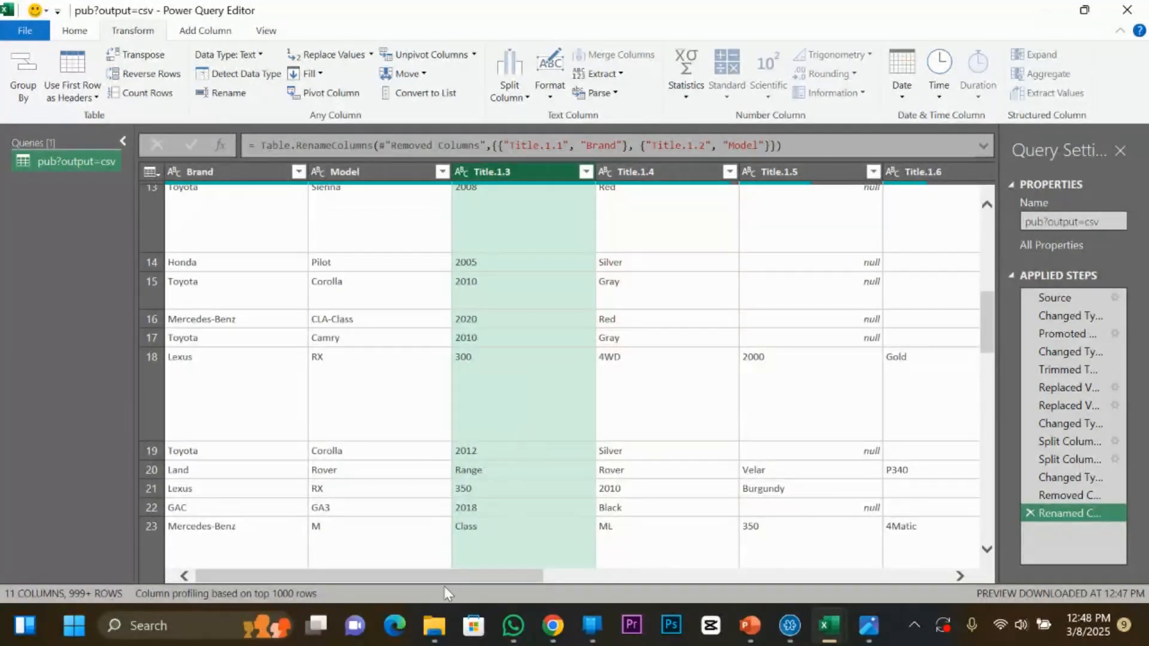
mouse_move(444, 580)
mouse_down()
mouse_move(523, 591)
mouse_move(451, 583)
mouse_up()
scroll(591, 329, up, 5)
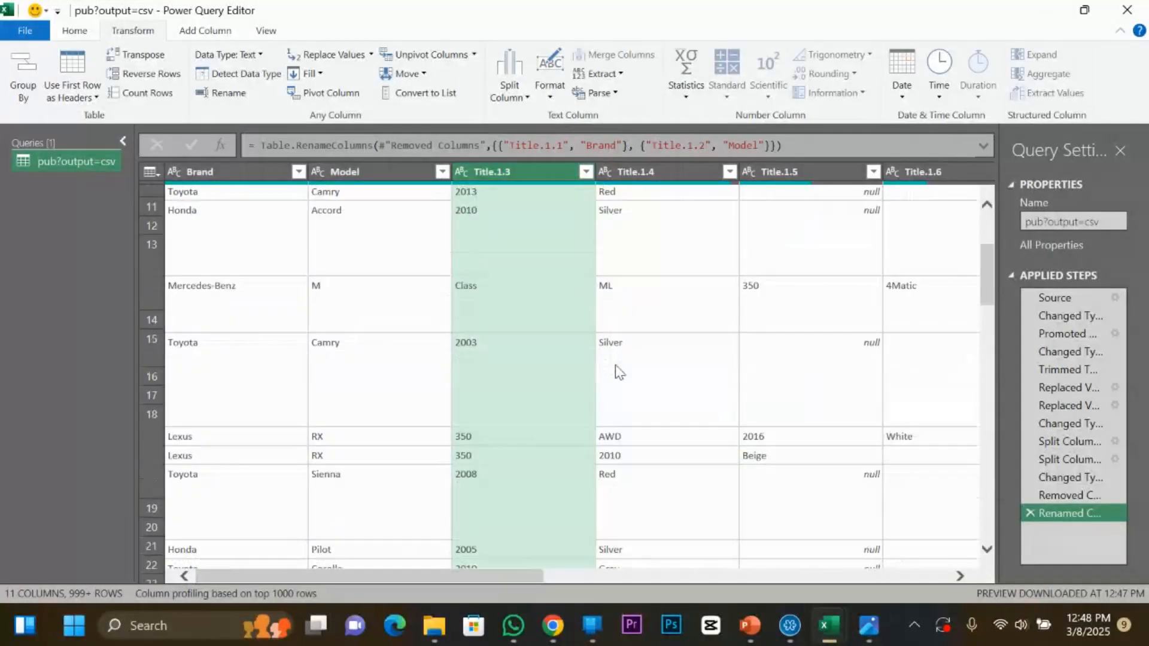
double_click(511, 171)
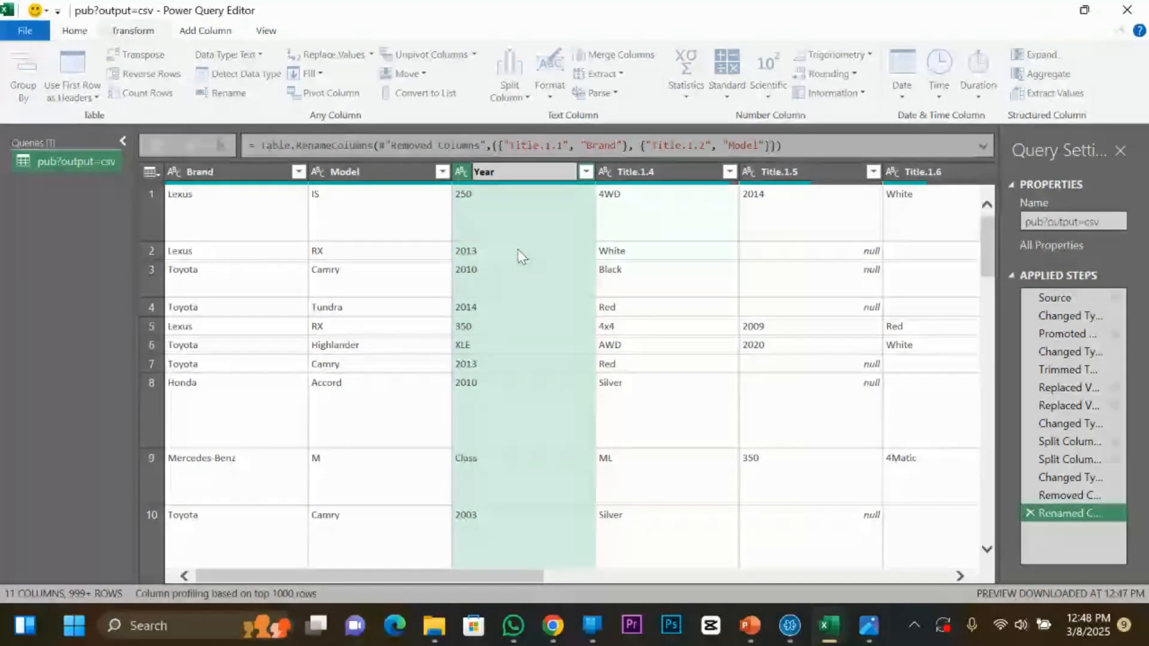
key(Return)
Rename the Title.1.4 column as Colour.
click(670, 170)
double_click(670, 169)
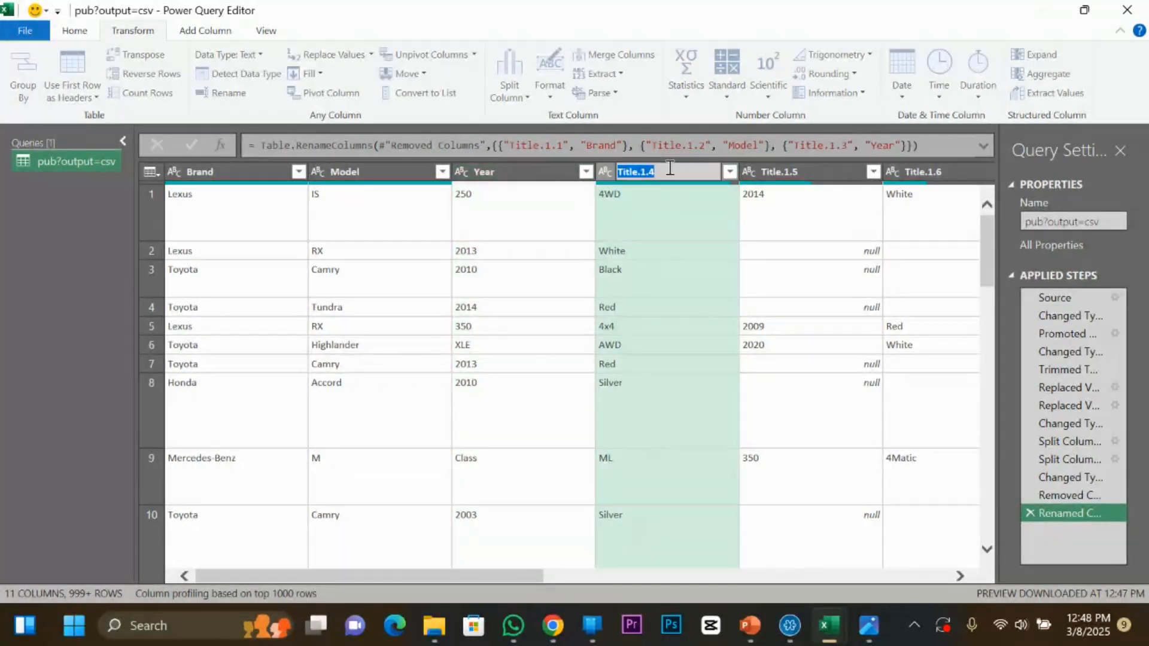
text(col)
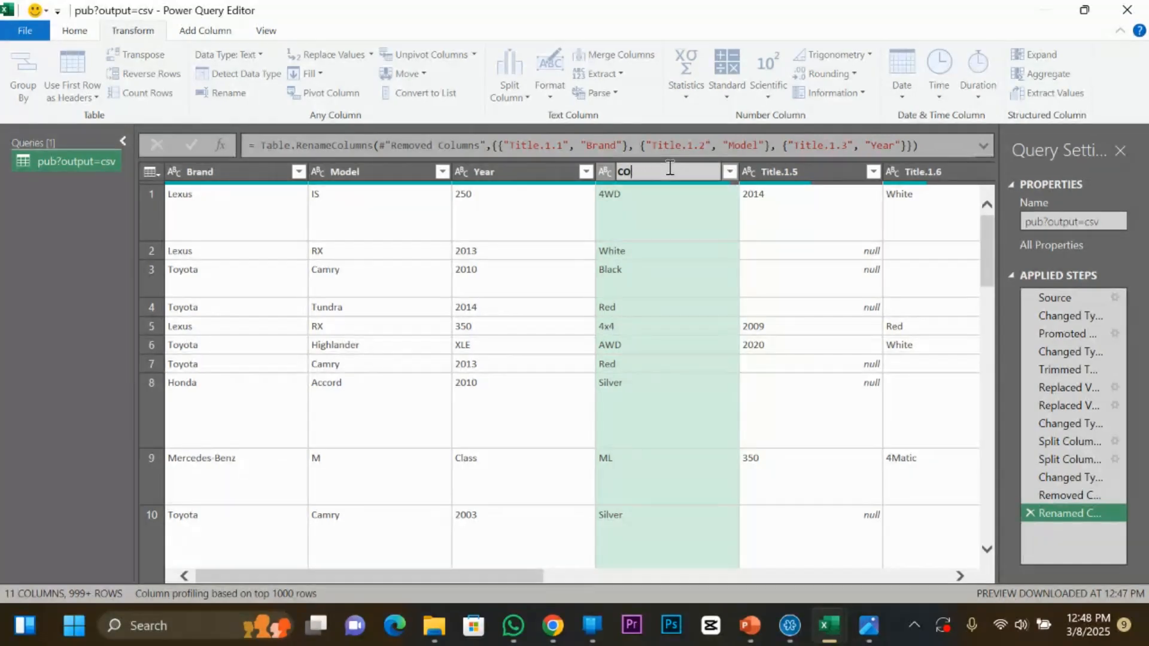
key(BackSpace)
text(olour)
Remove the columns Title.1.5, Title.1.6 and Title.1.7 from the query.
click(786, 168)
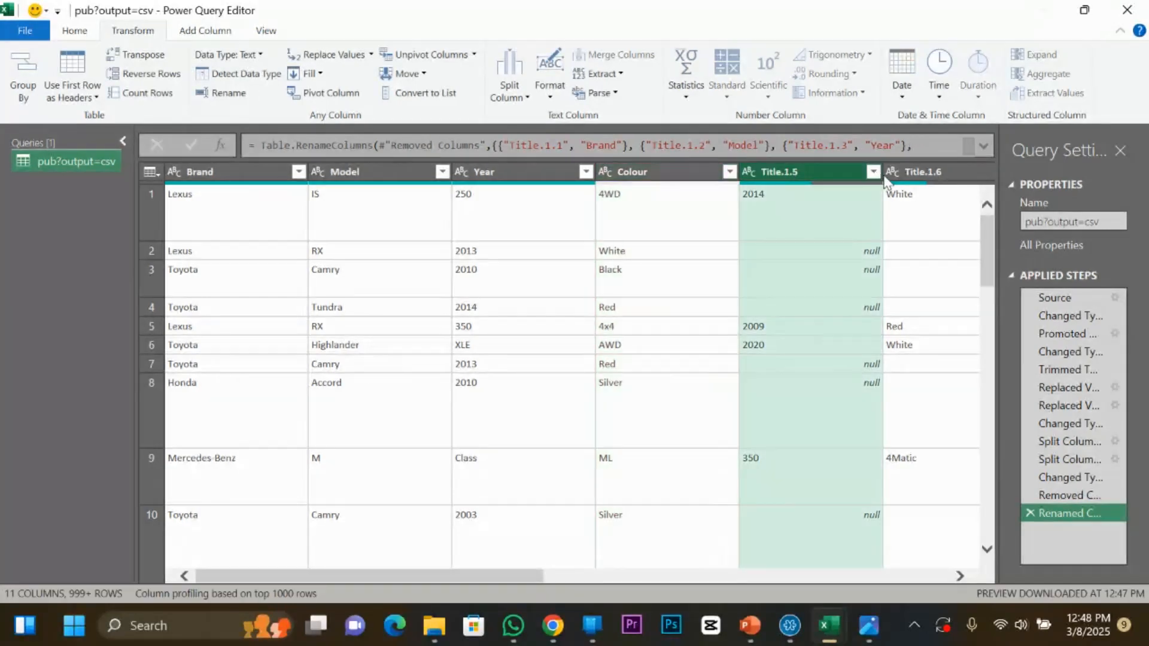
click(959, 576)
click(960, 575)
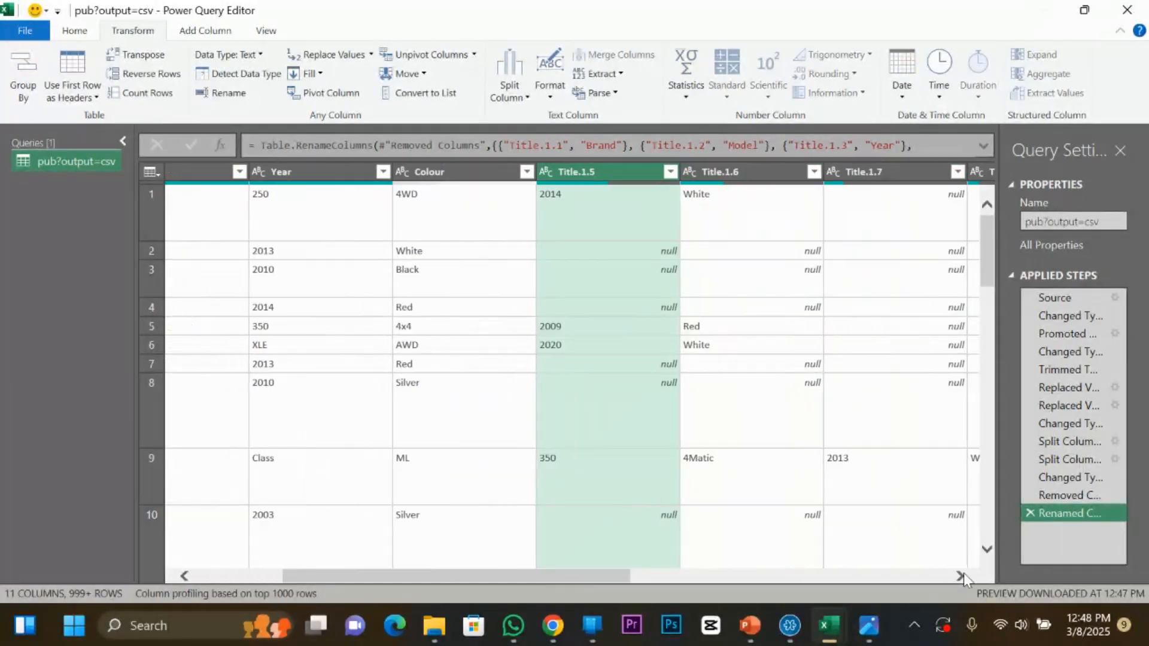
shift+click(752, 173)
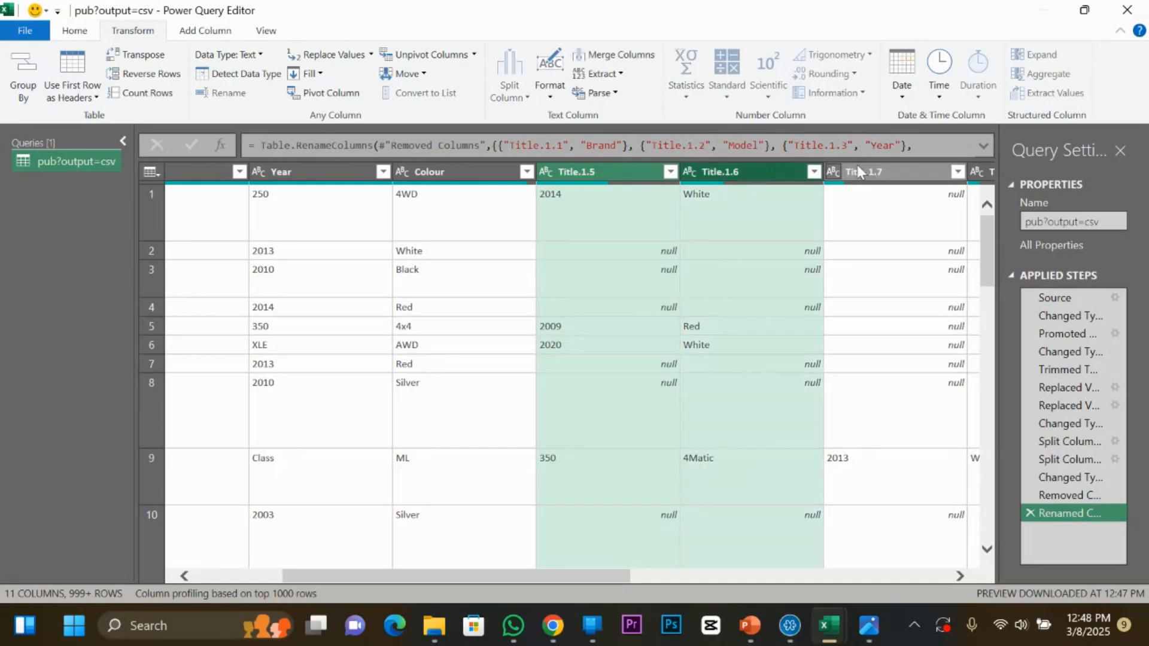
shift+click(859, 172)
right_click(861, 172)
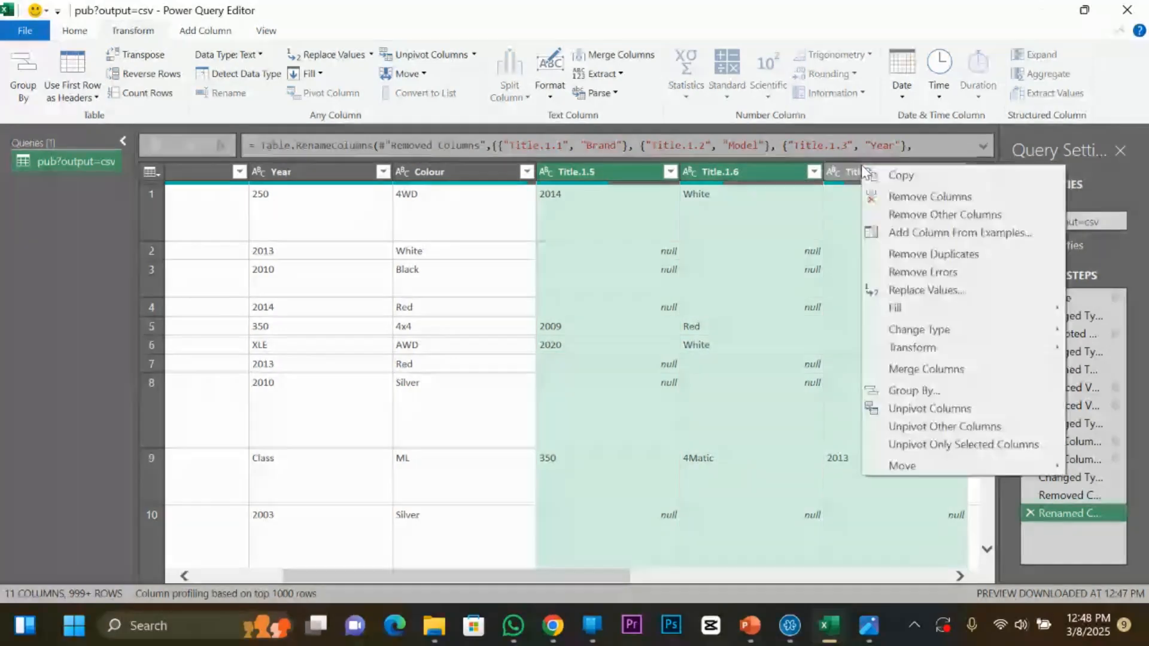
click(921, 200)
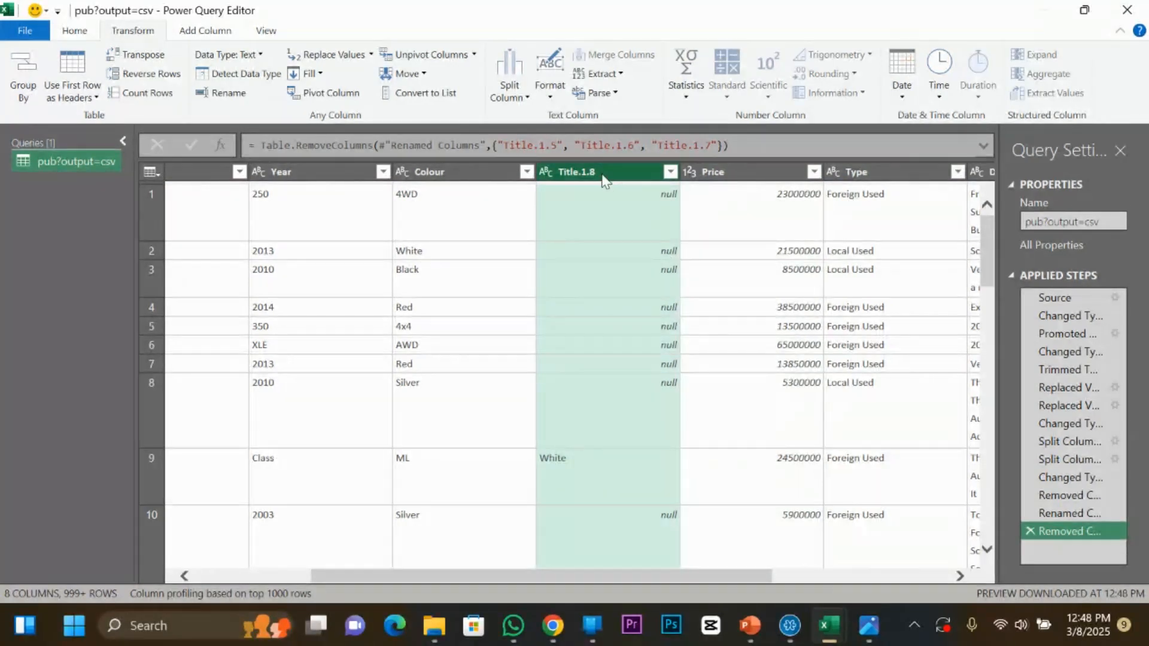
right_click(604, 178)
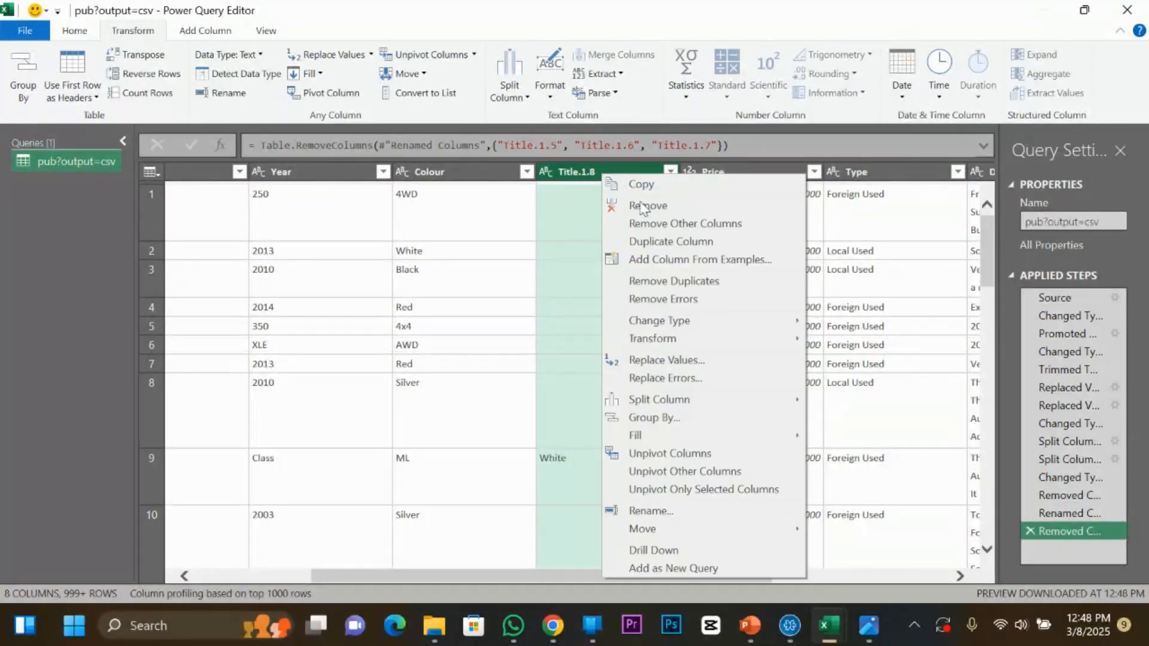
click(671, 224)
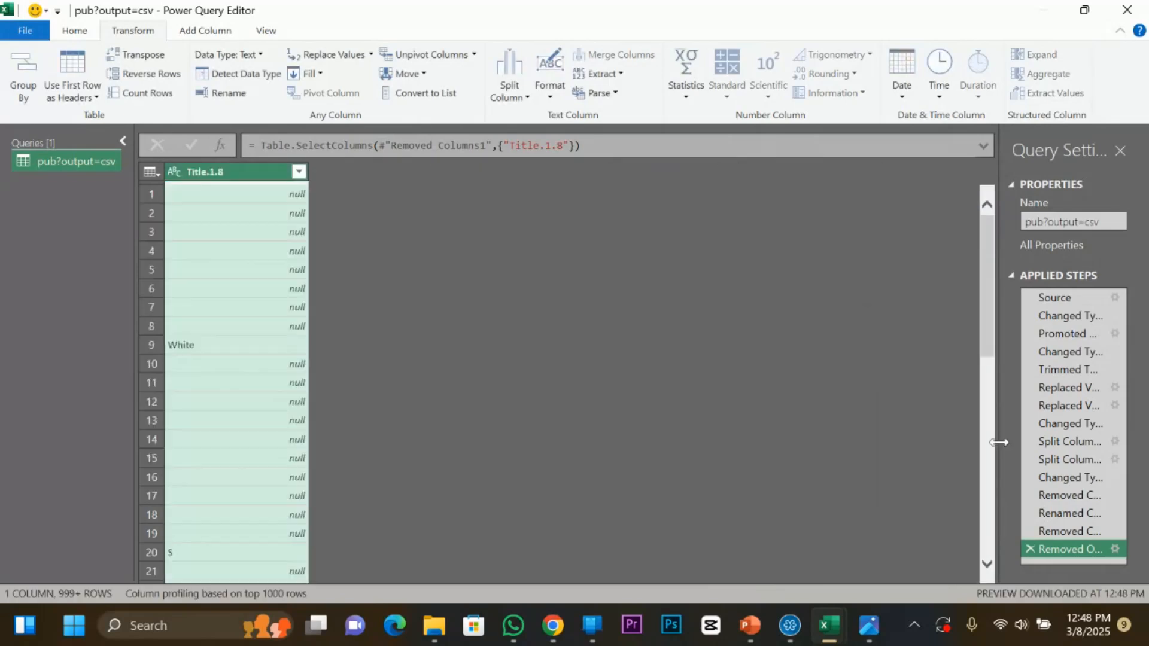
click(1027, 549)
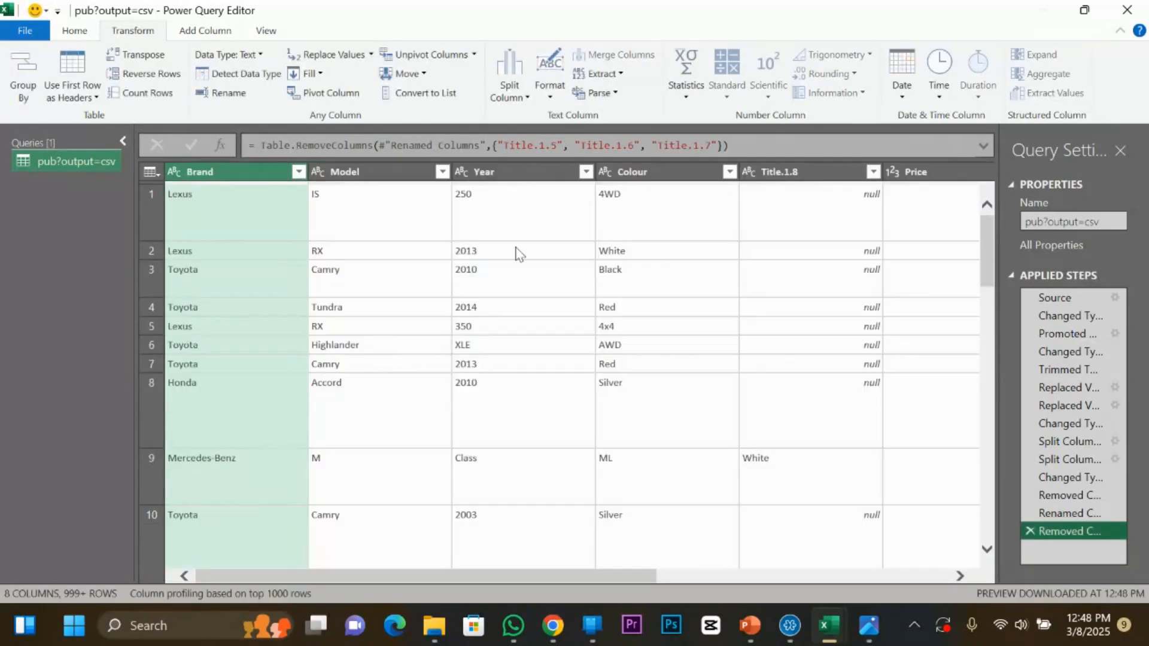
Remove the leftover Title.1.8 column from the query.
click(819, 172)
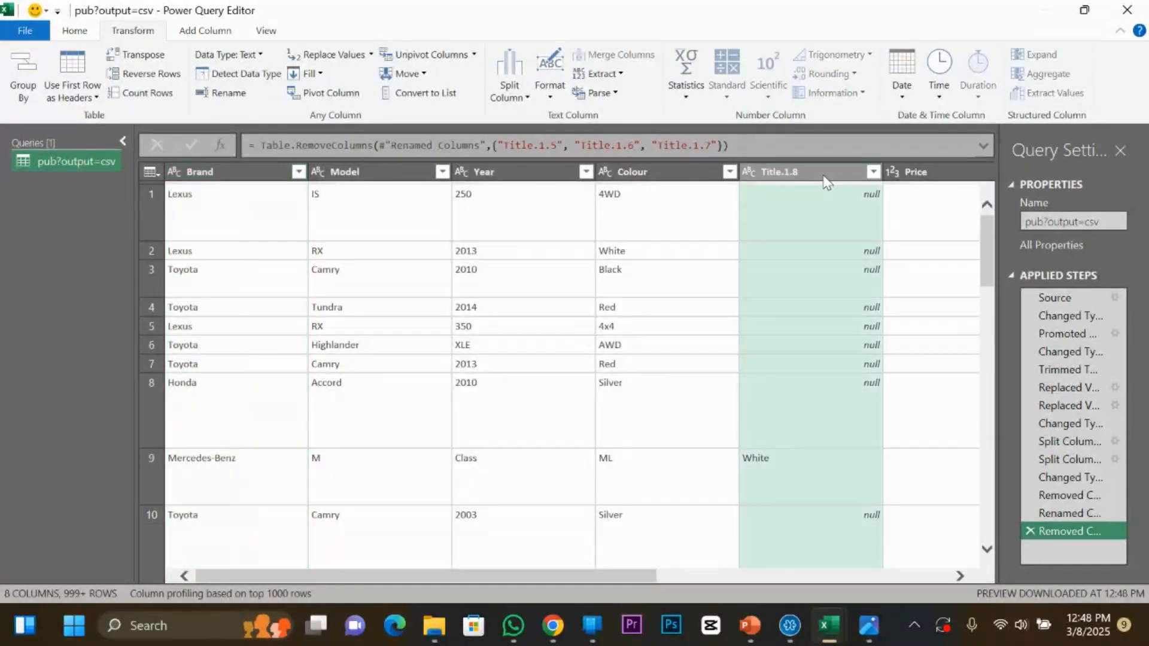
right_click(824, 175)
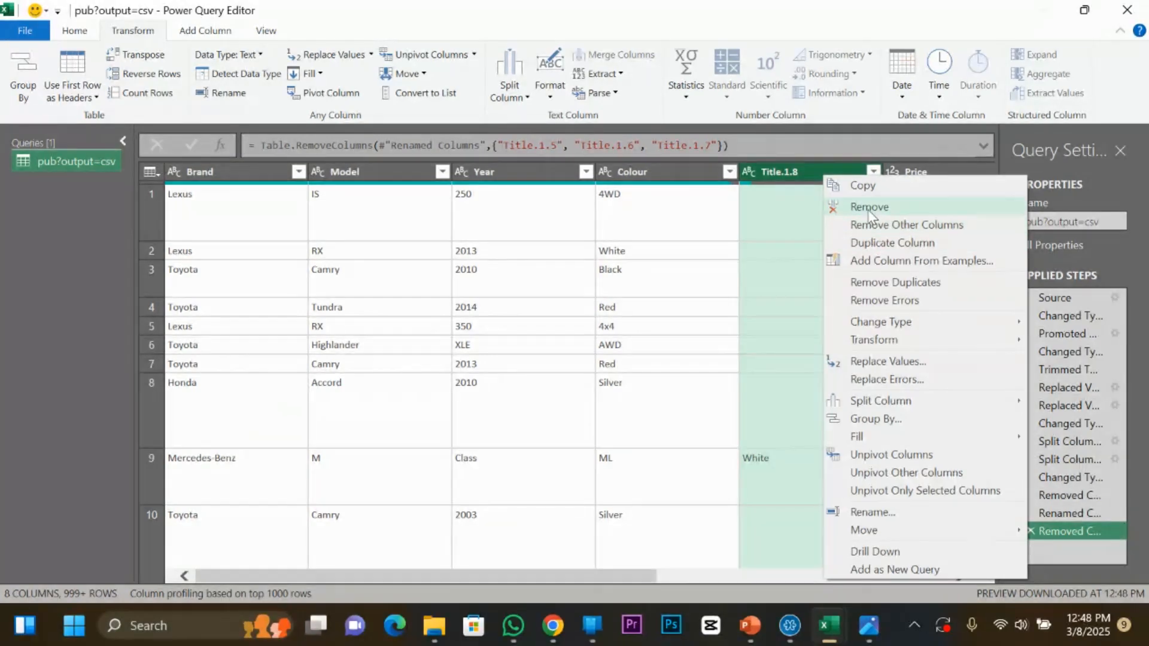
click(869, 208)
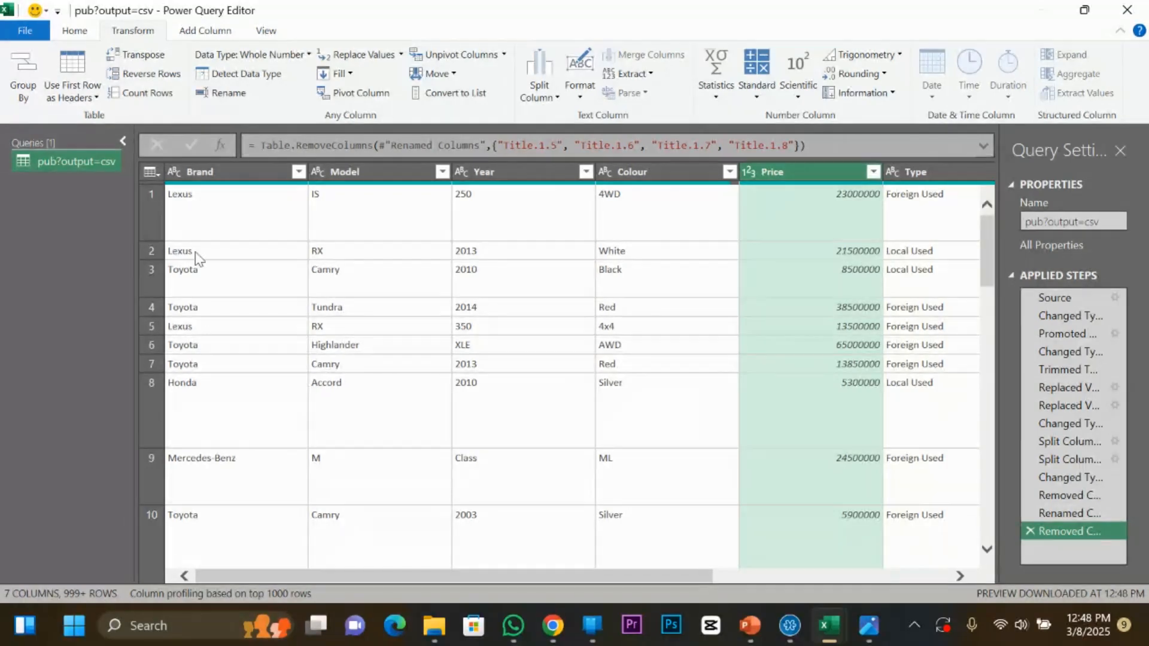
Review the rows of the Model, Year and Colour columns for values that do not belong in them.
scroll(405, 231, down, 5)
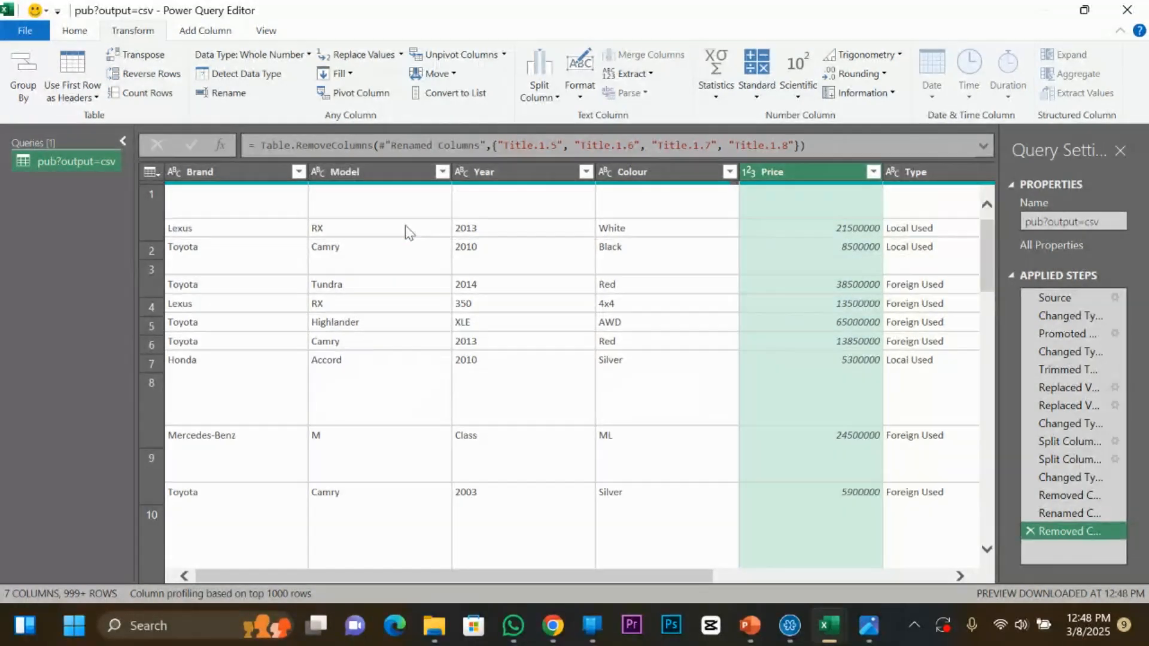
scroll(416, 274, up, 5)
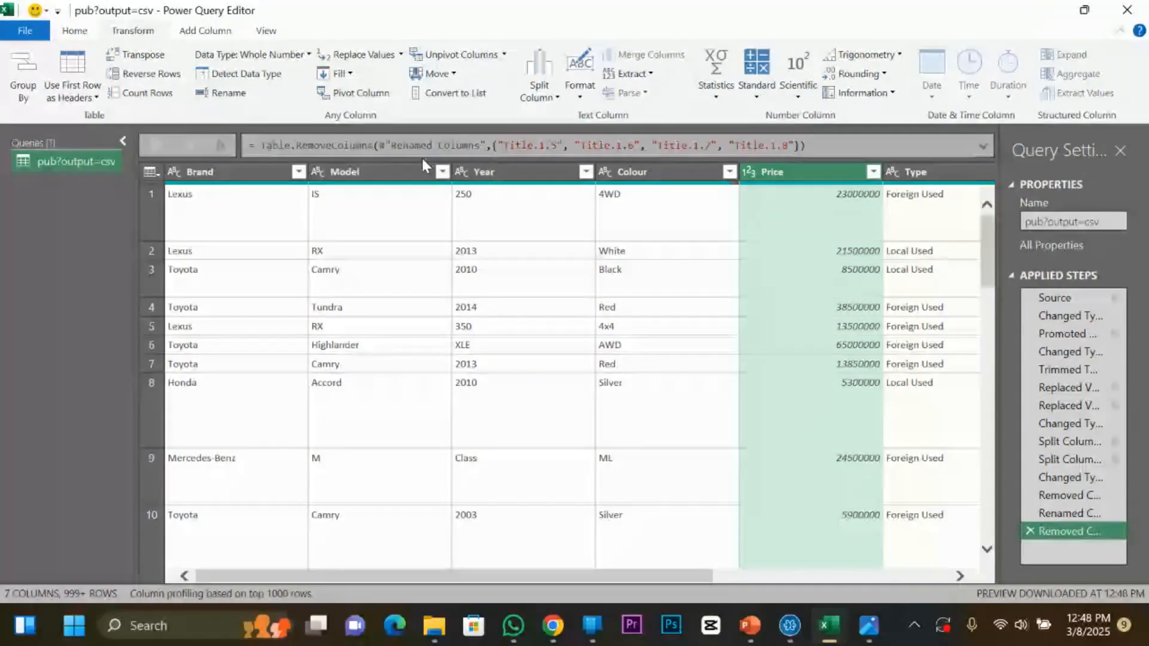
click(407, 172)
right_click(407, 173)
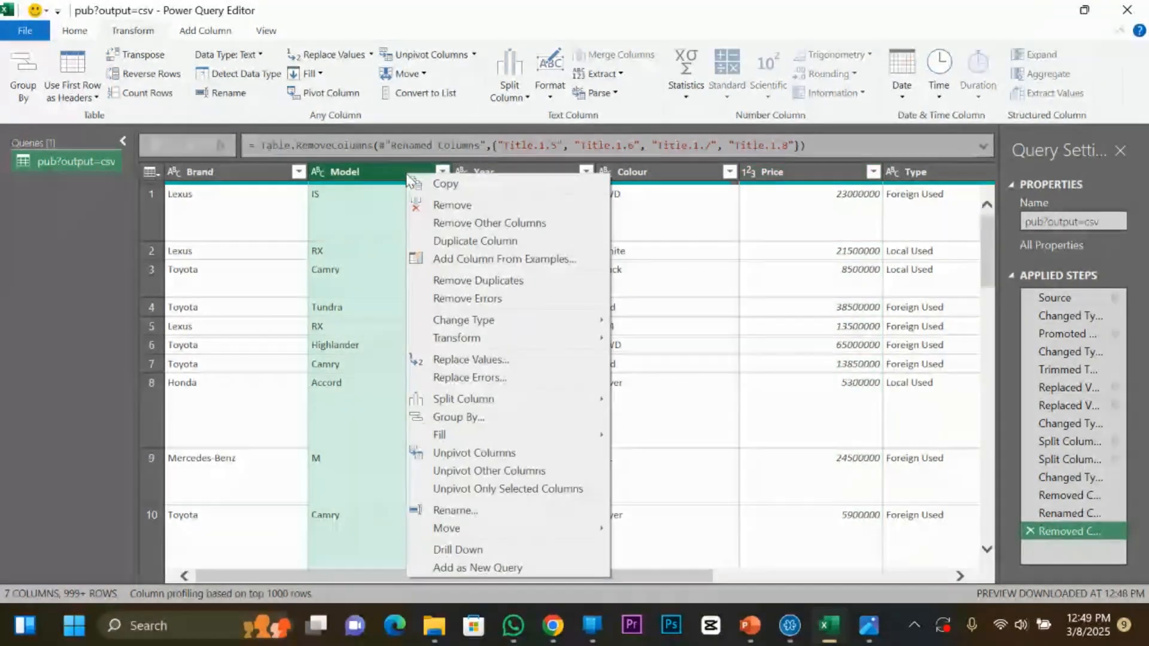
click(697, 204)
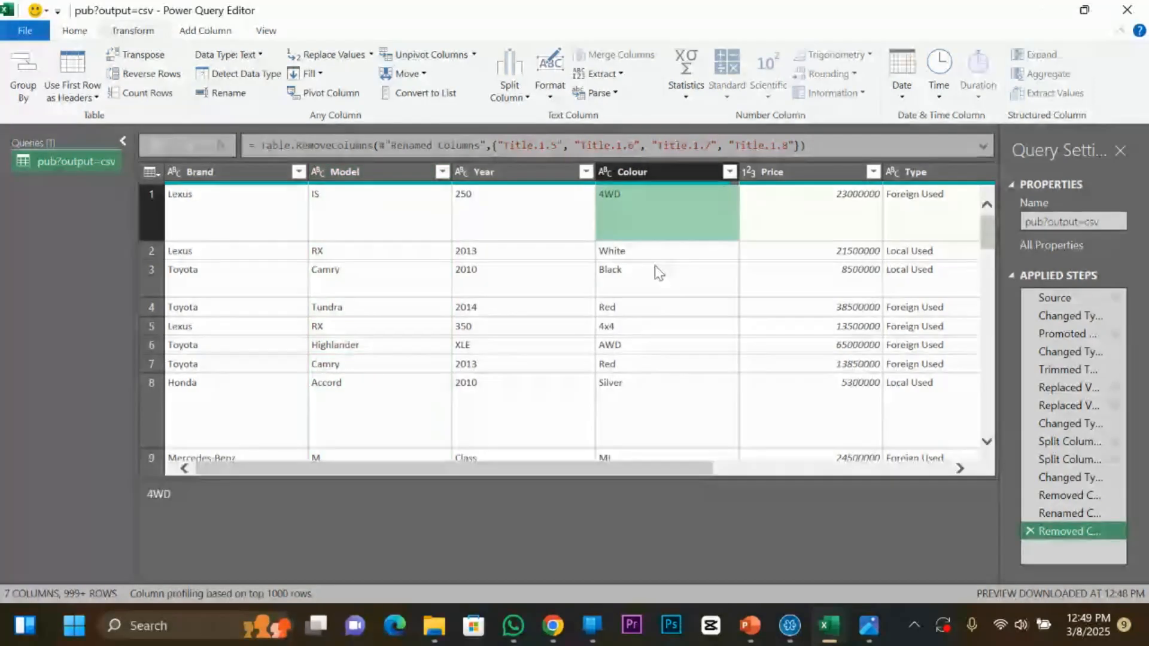
click(520, 172)
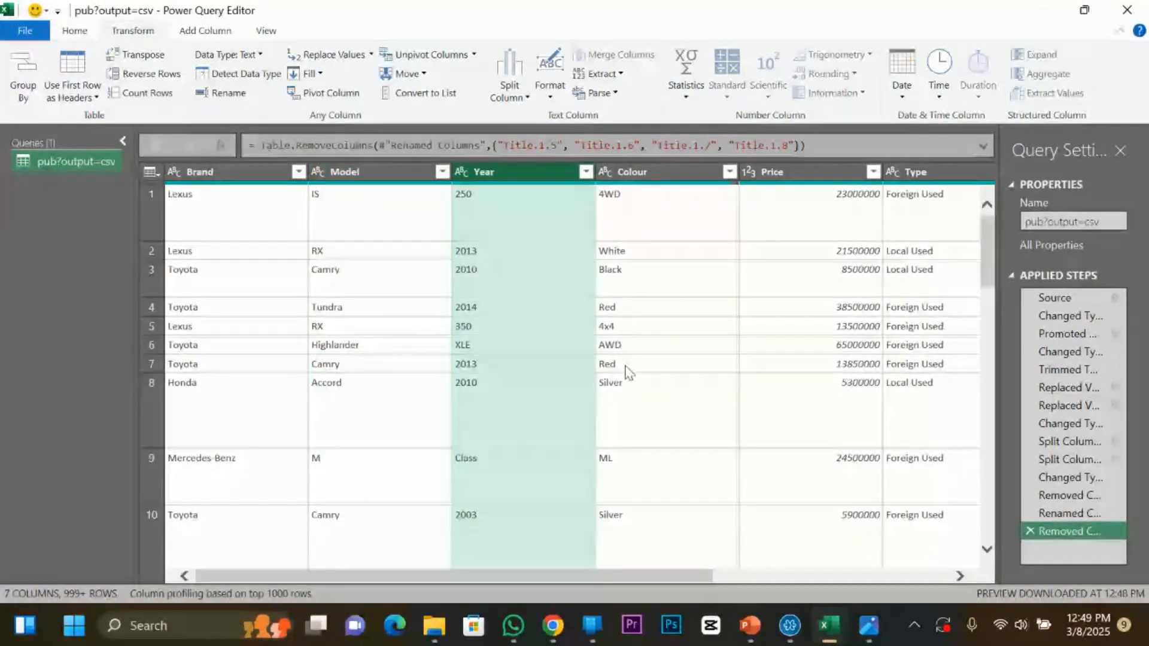
scroll(658, 406, down, 8)
scroll(658, 407, down, 10)
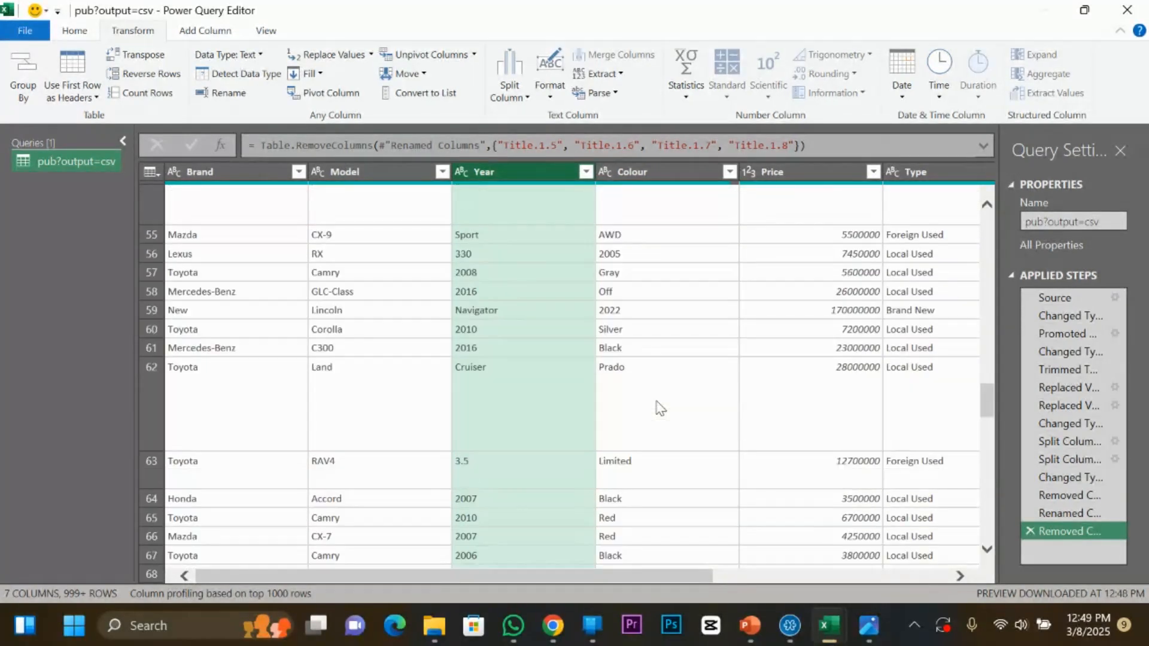
scroll(660, 408, up, 18)
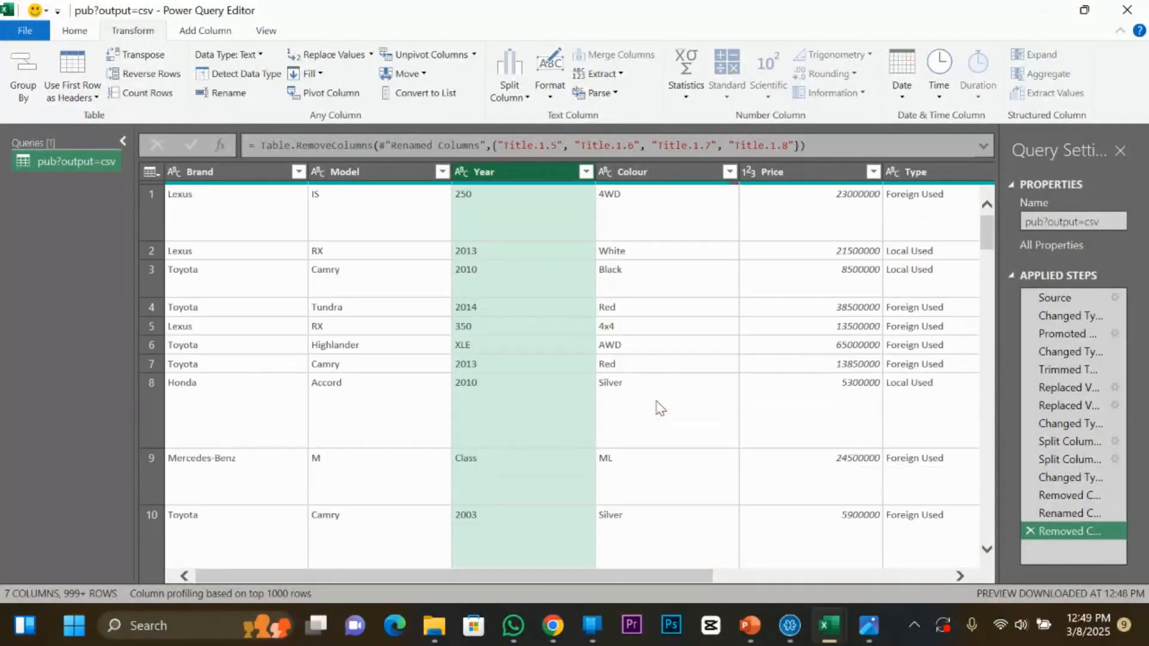
Examine the values in the query's columns from Brand through Description, including the Price figures.
click(213, 207)
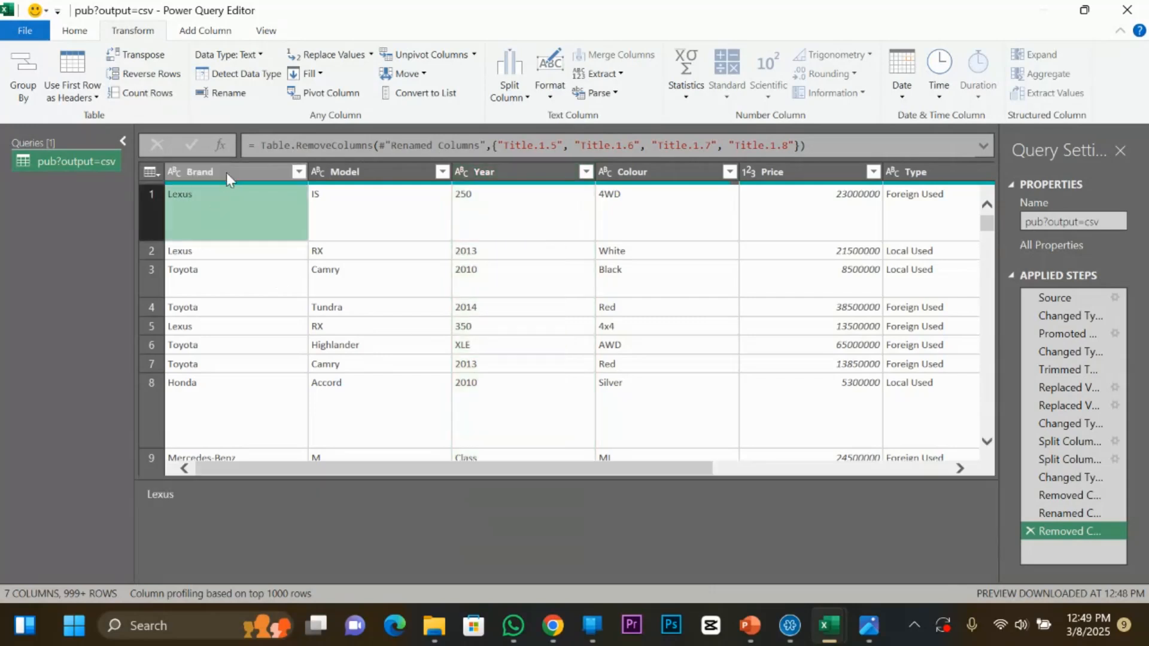
click(151, 171)
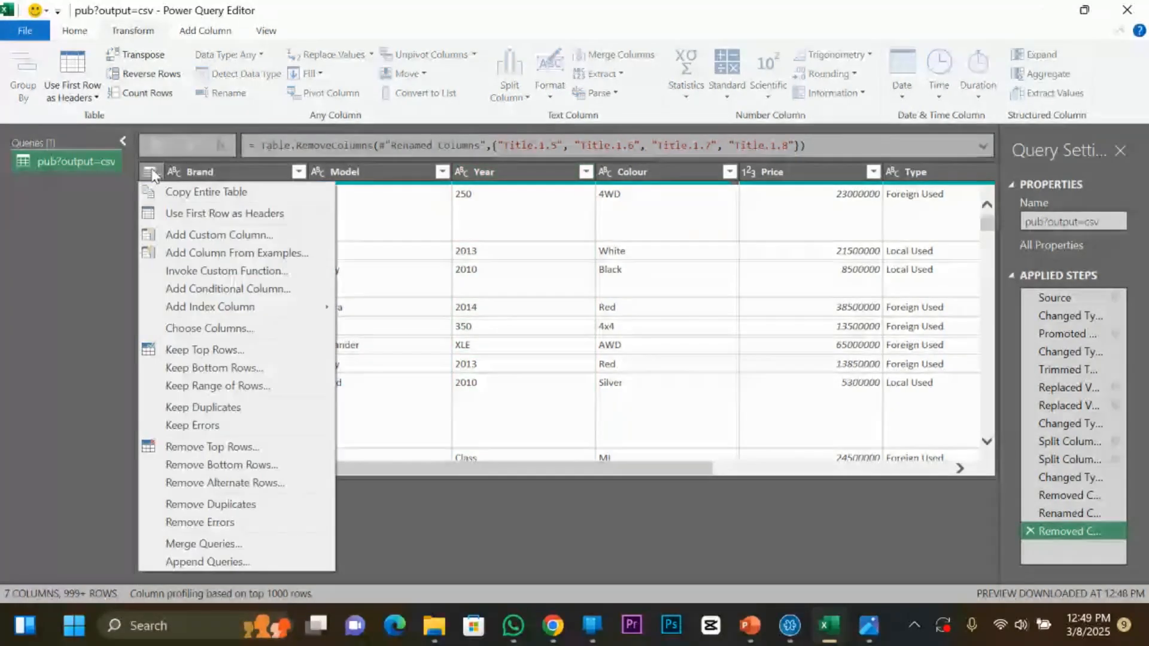
click(243, 173)
click(346, 170)
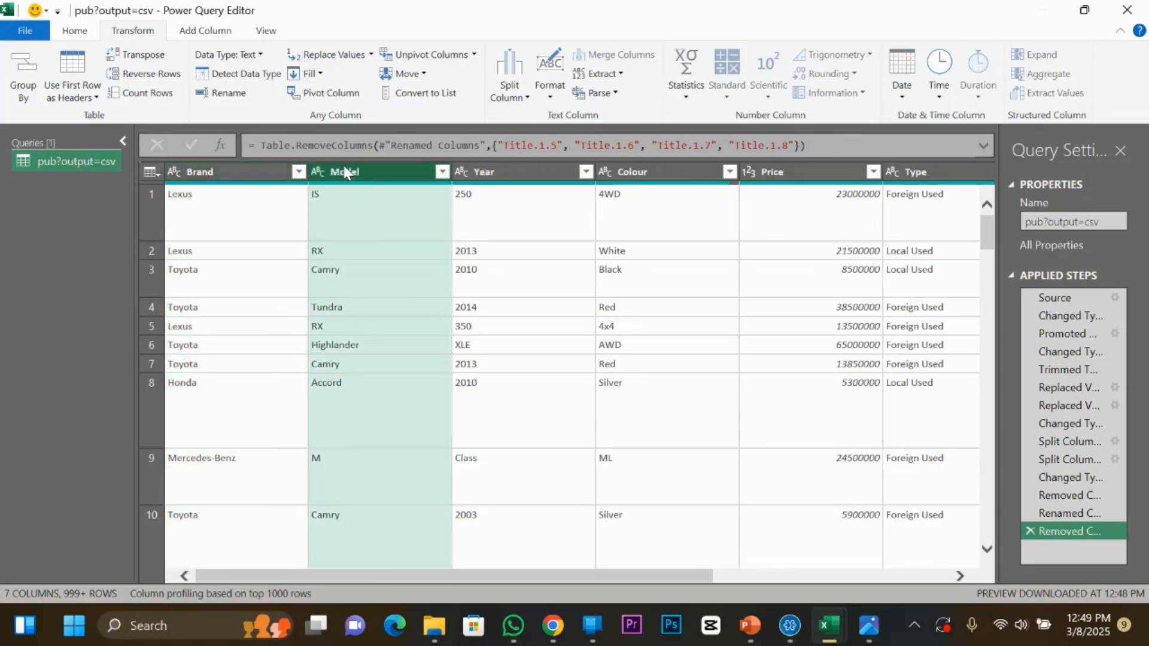
click(219, 190)
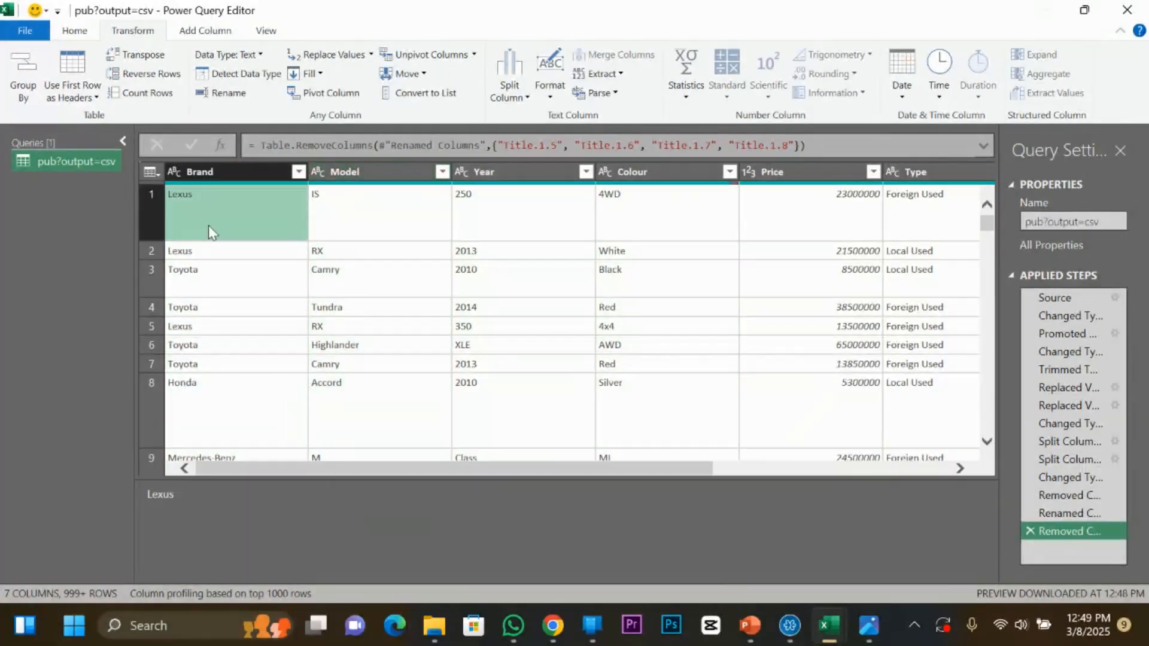
drag(476, 467, 849, 464)
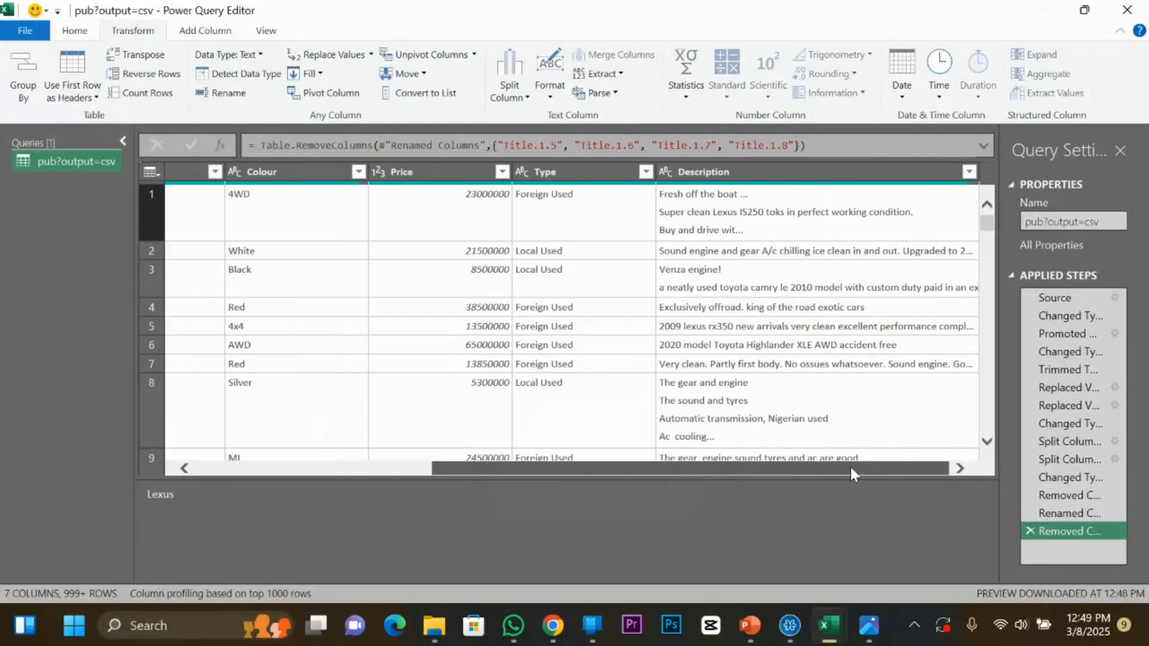
drag(623, 469, 396, 469)
click(475, 210)
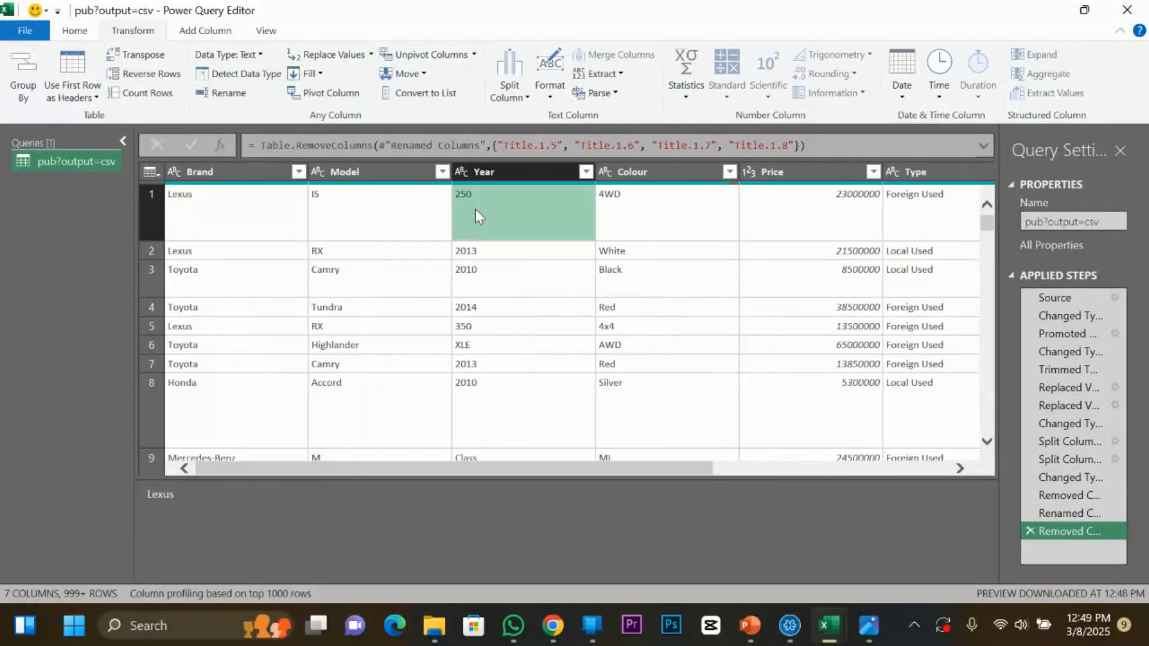
click(250, 174)
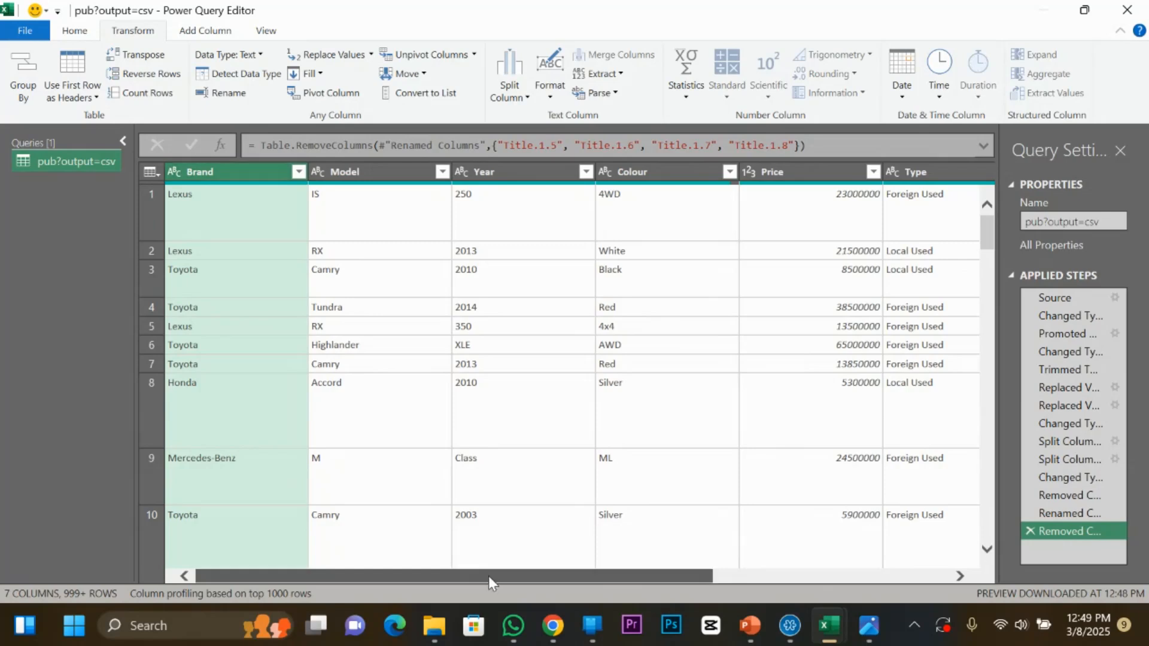
drag(488, 576, 760, 582)
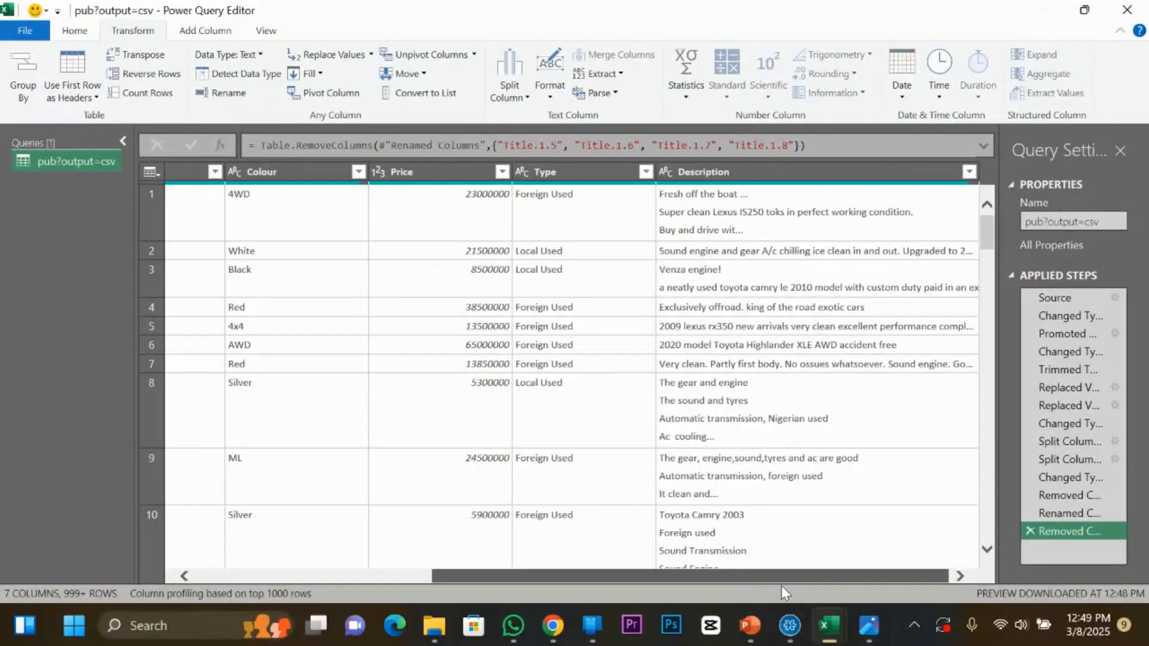
click(457, 180)
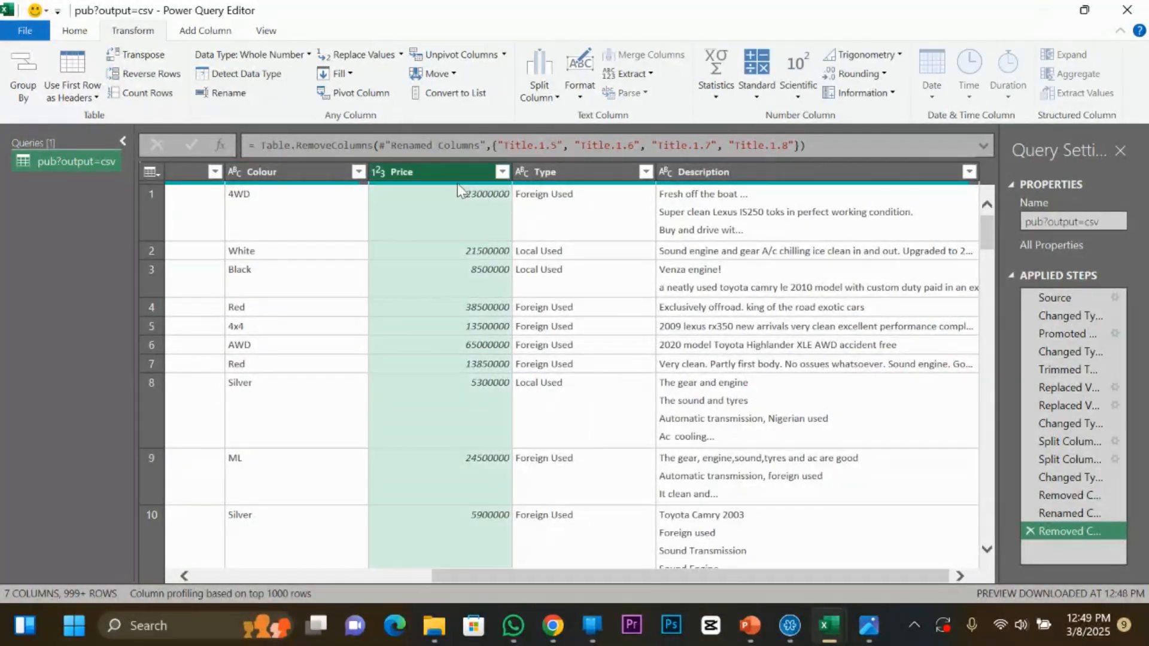
click(455, 213)
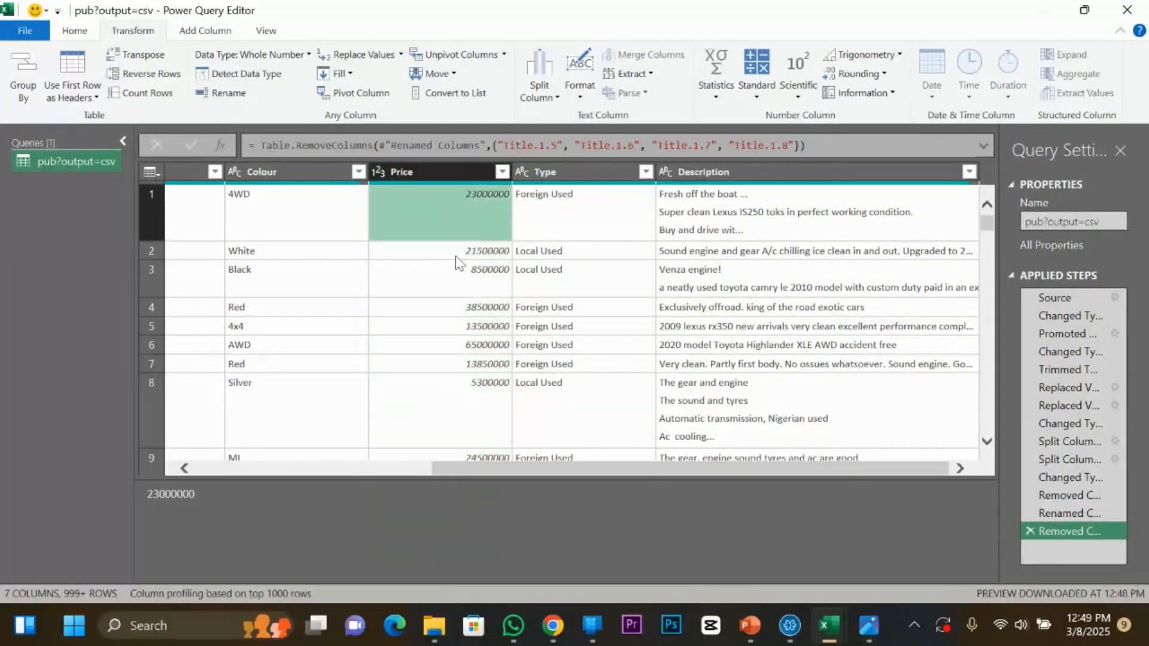
Sort the query rows by the Price column in ascending order.
click(445, 173)
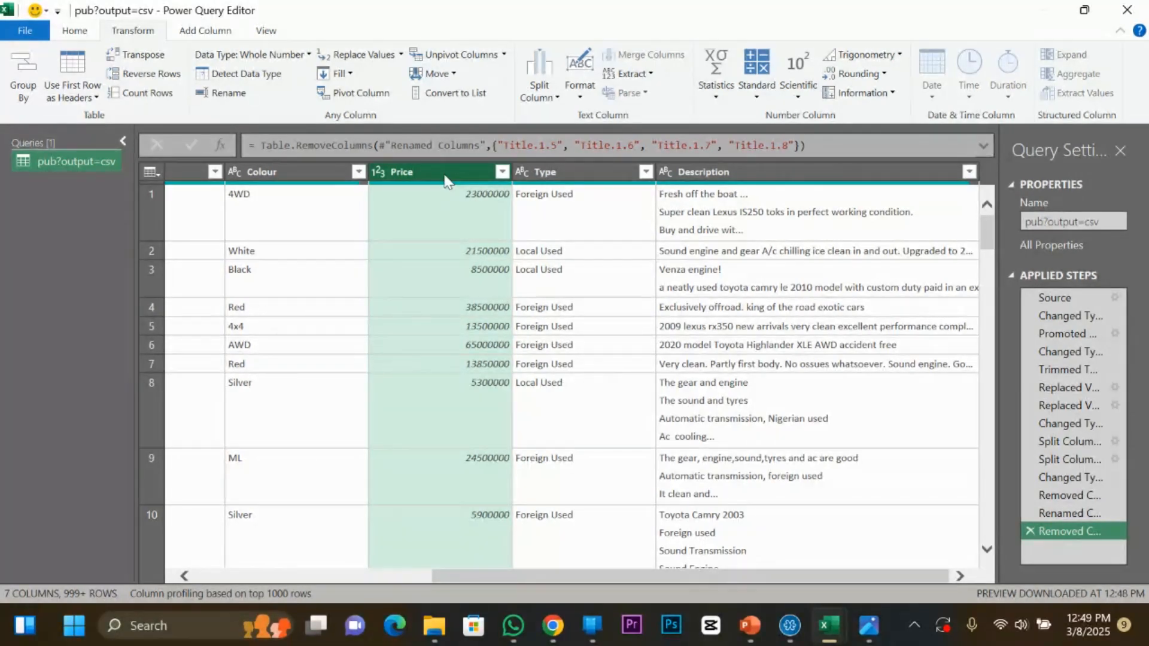
click(502, 172)
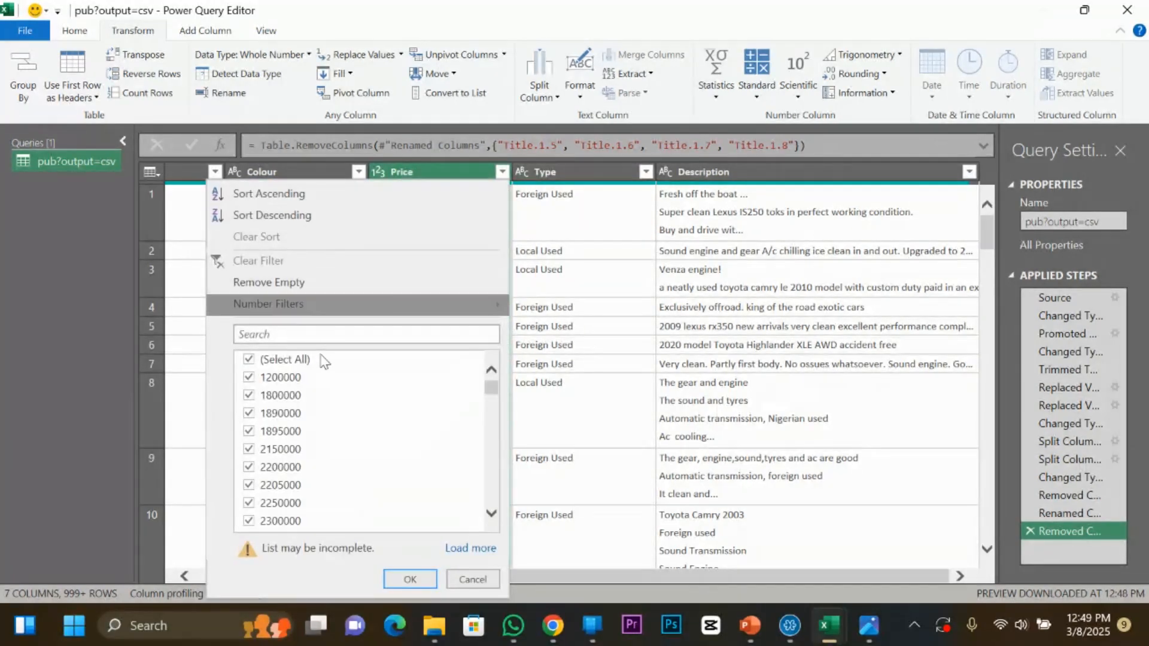
click(267, 195)
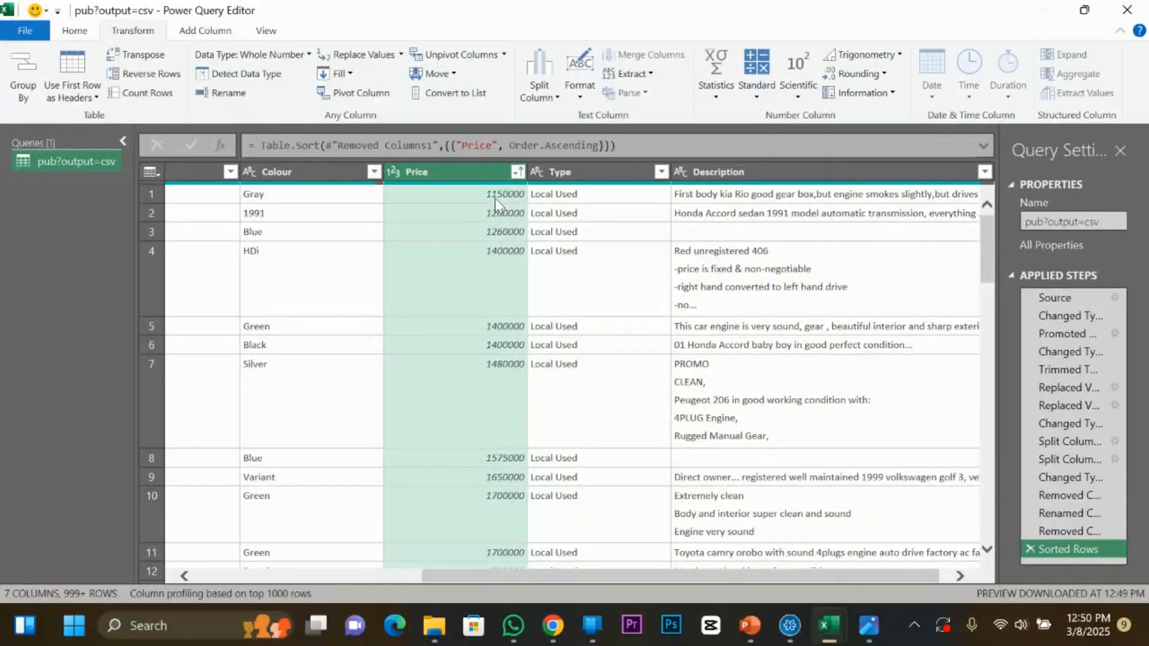
Sort the query rows by Price in descending order, and clear the sort from the column.
click(517, 172)
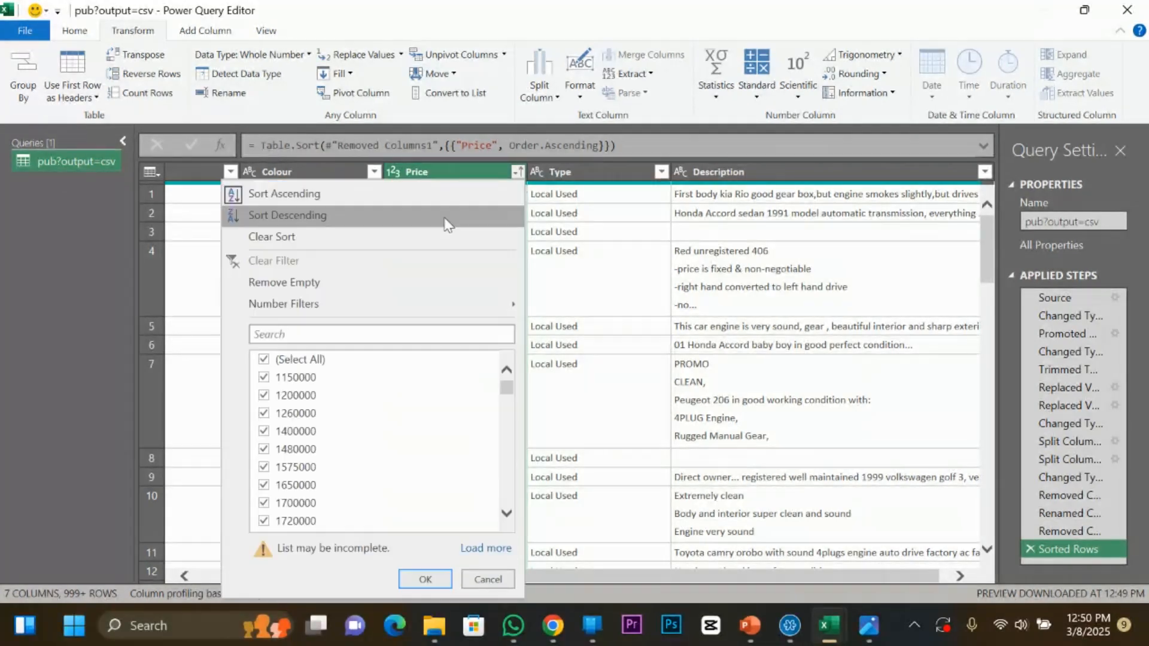
click(299, 214)
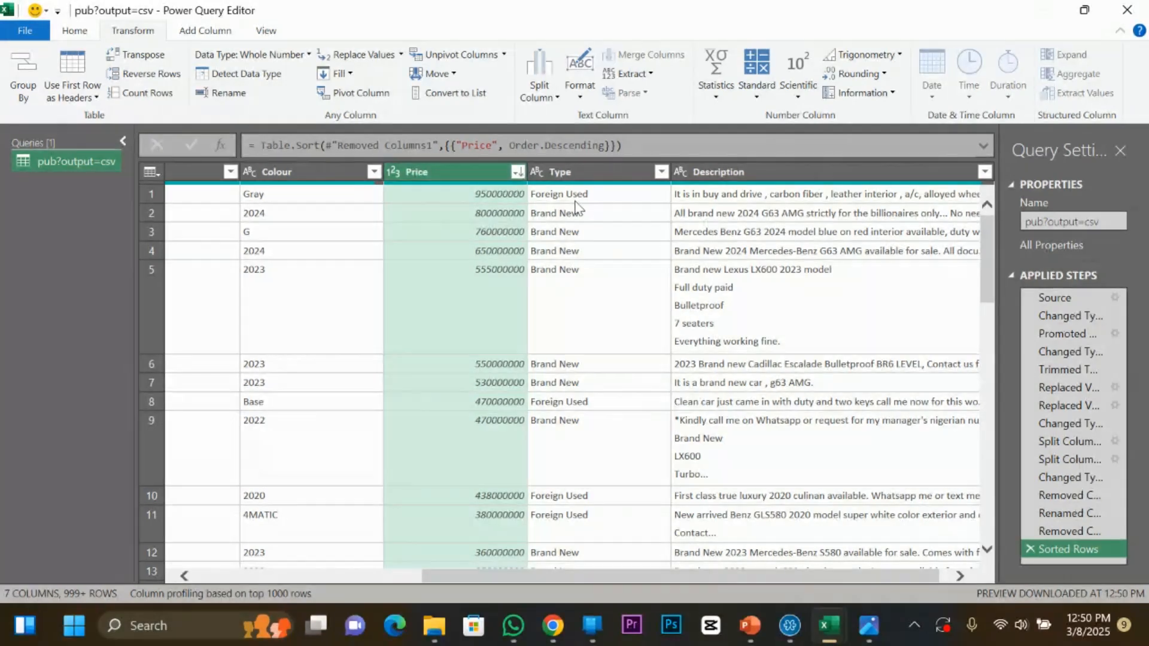
click(517, 172)
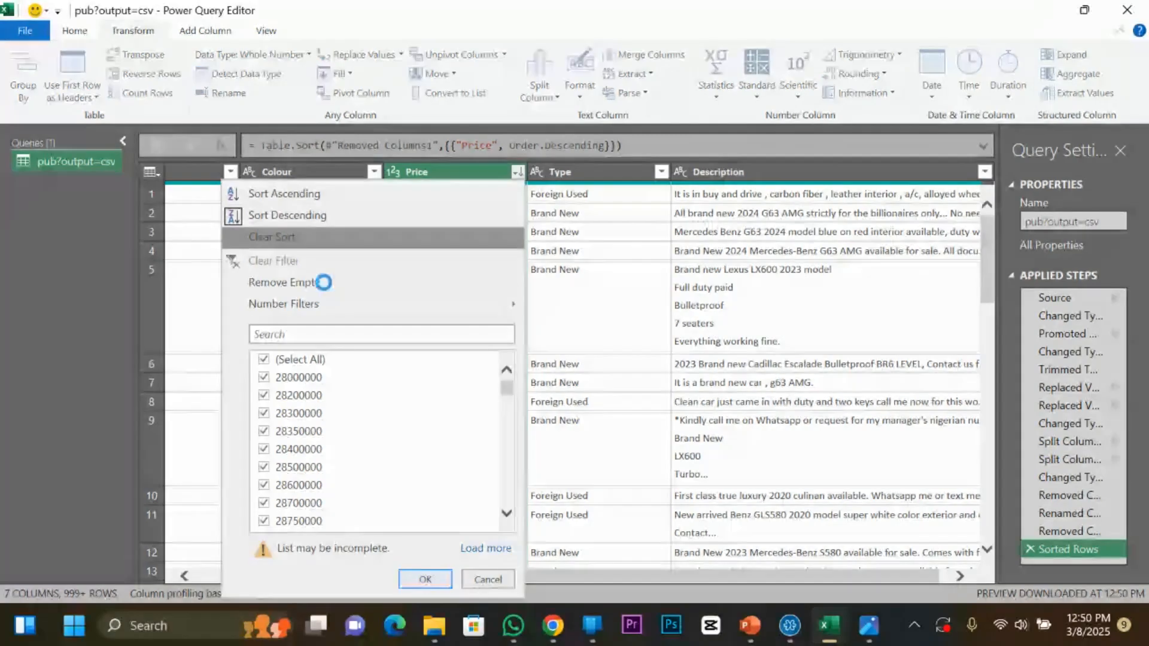
click(285, 236)
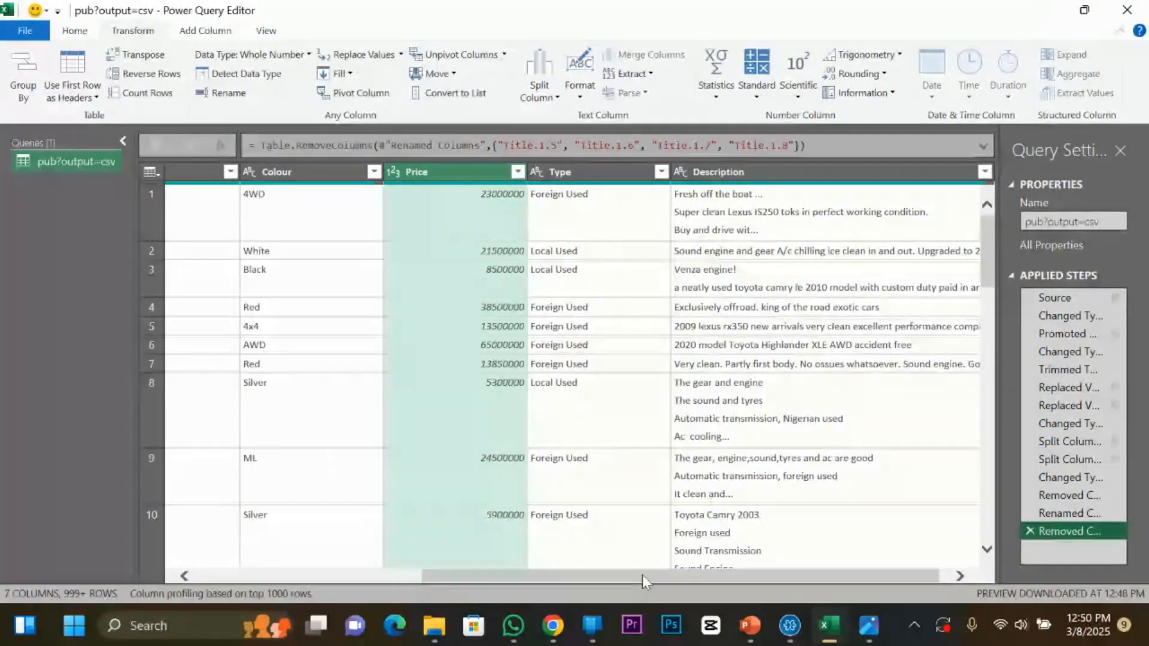
drag(641, 576, 651, 575)
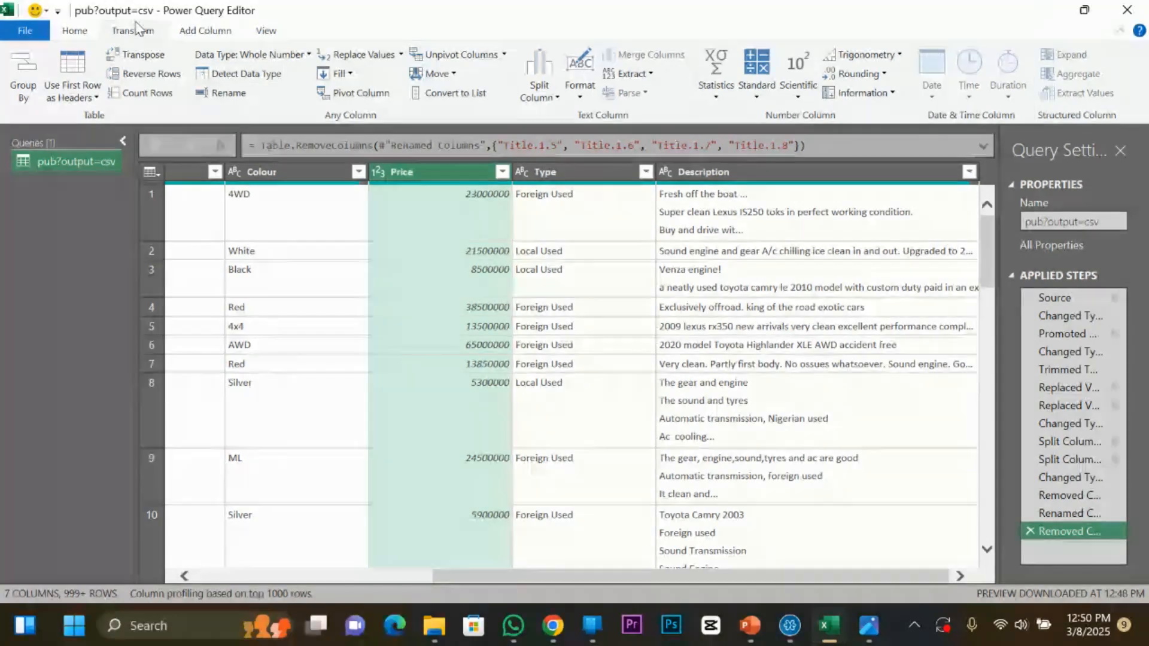
click(200, 31)
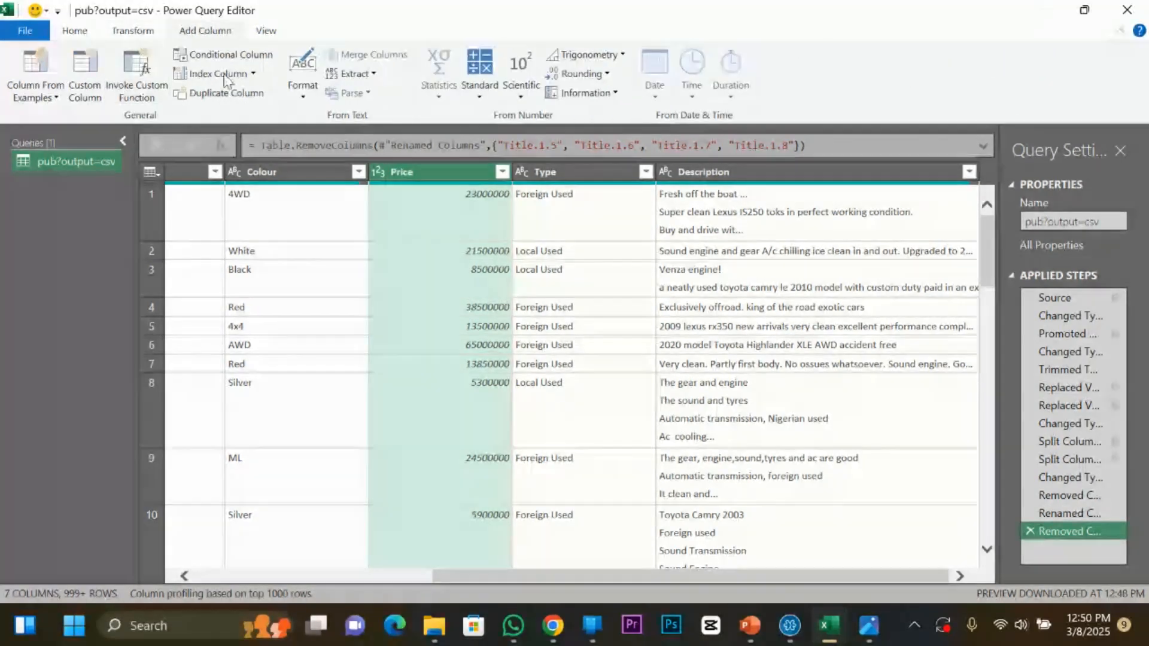
click(87, 89)
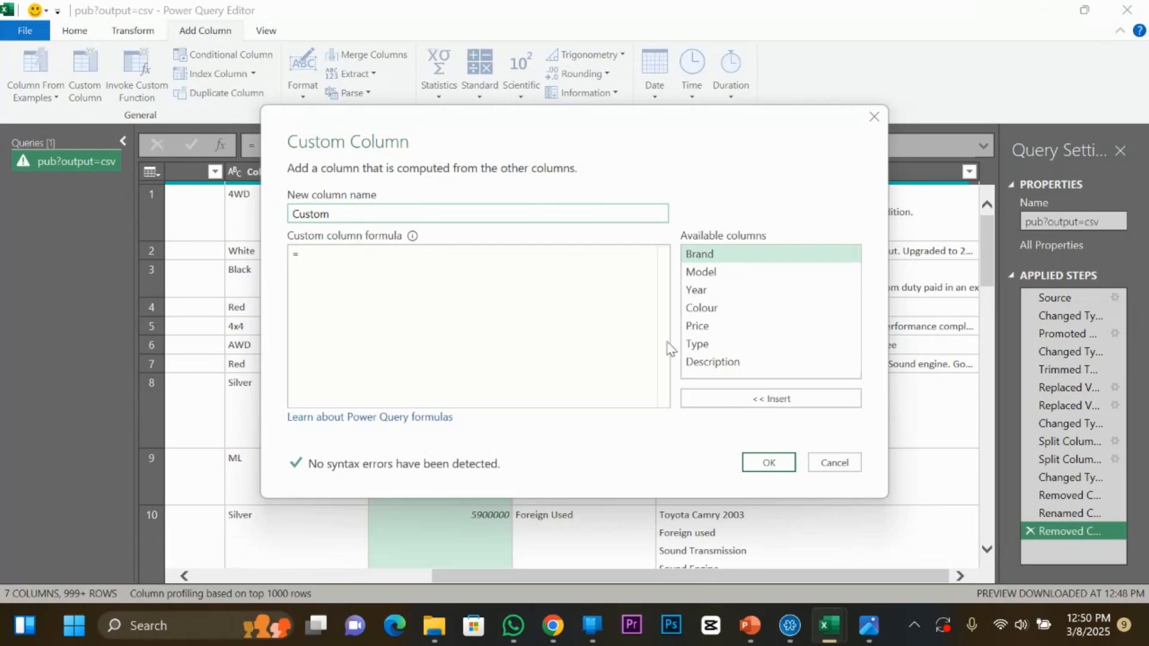
click(832, 462)
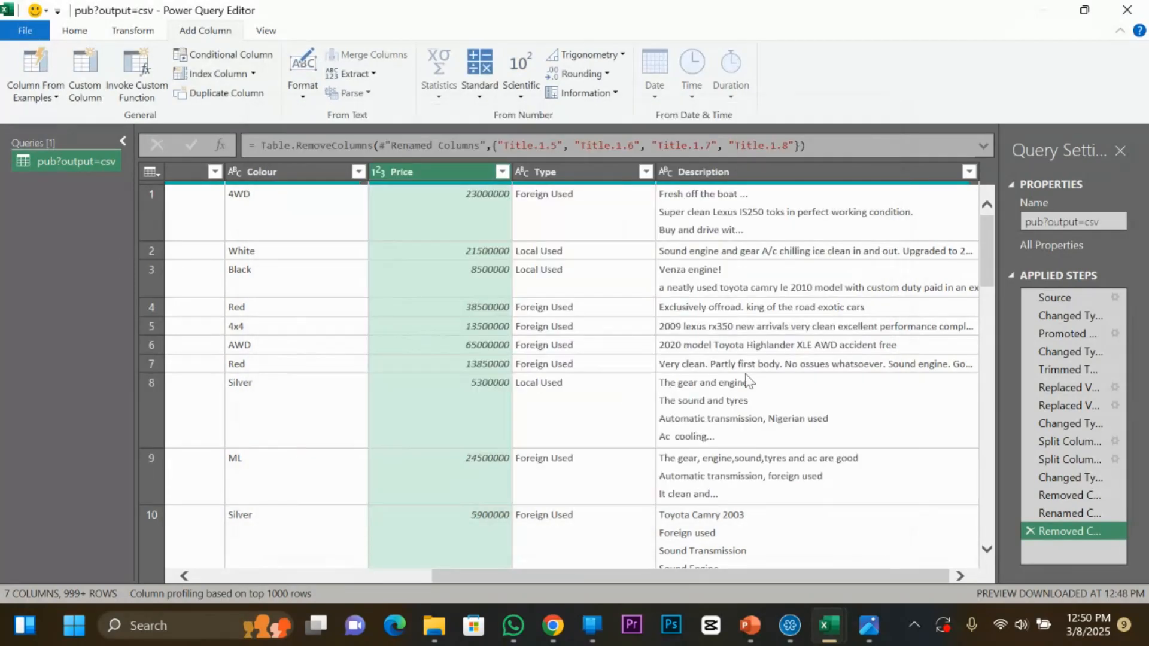
Close the query editor and load the cleaned car listings into the workbook, dismissing the meeting notification.
click(71, 31)
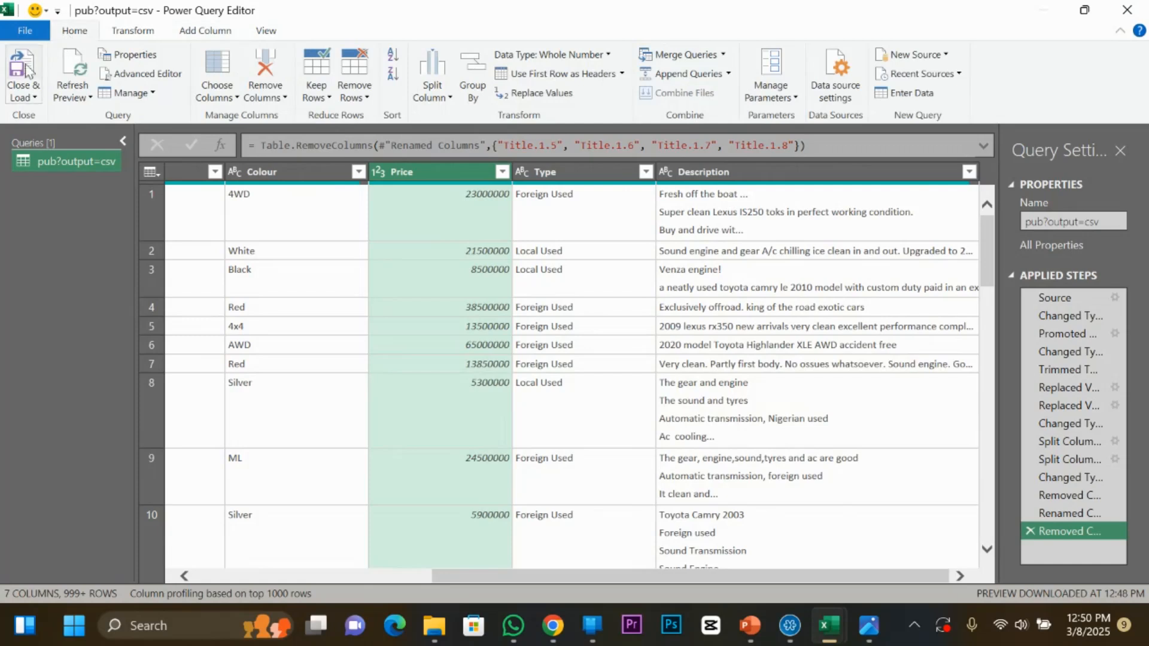
click(27, 71)
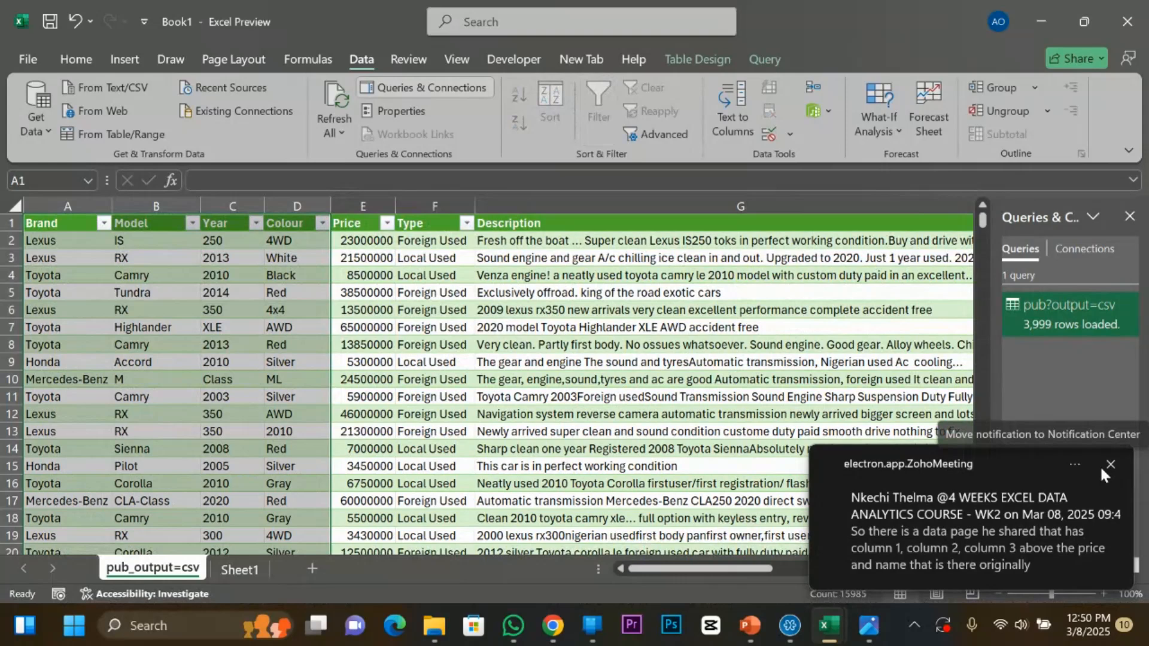
click(1109, 465)
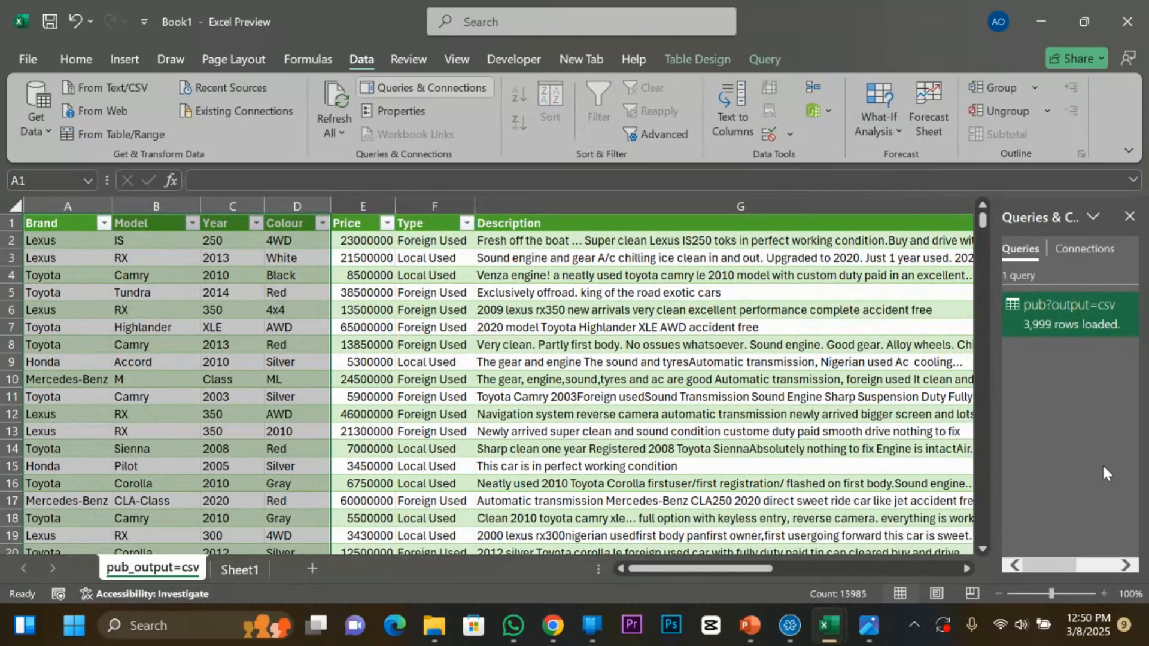
Look through the loaded car table for Year and Colour entries that do not belong in those columns.
click(414, 350)
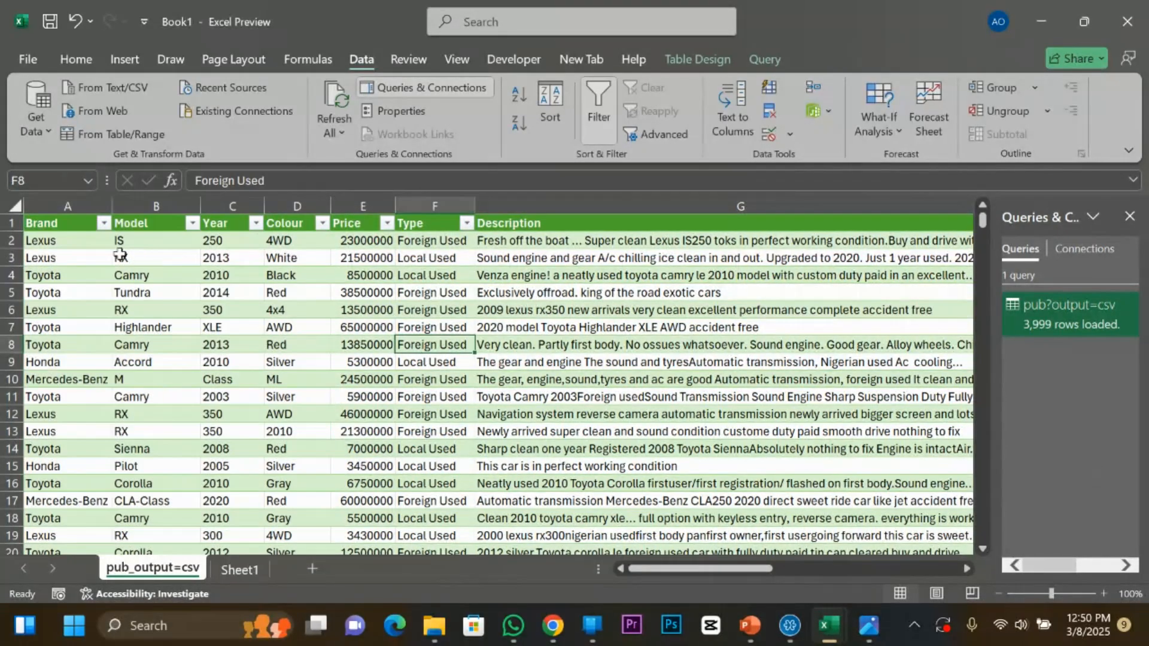
scroll(187, 398, down, 20)
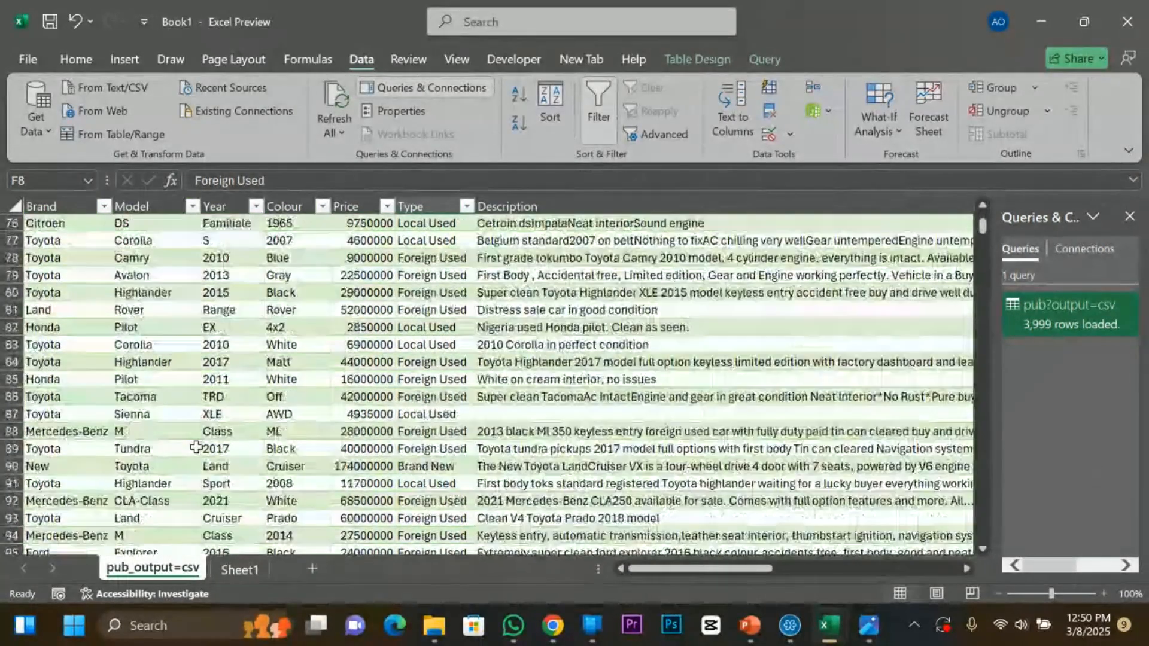
scroll(196, 447, down, 15)
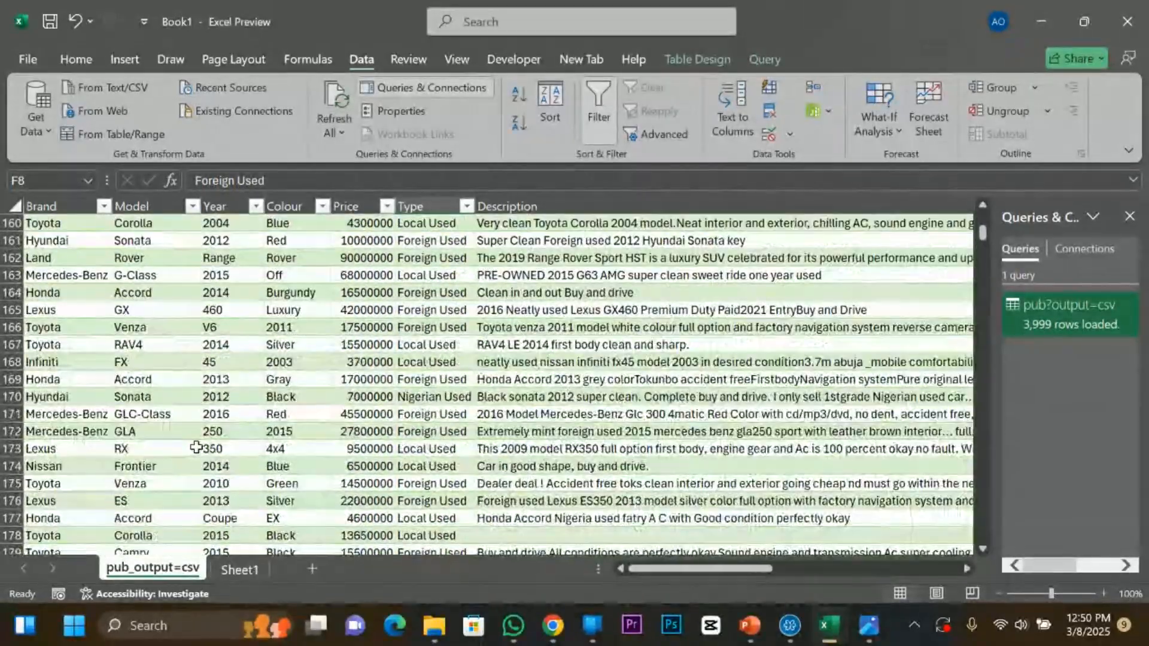
scroll(196, 448, up, 20)
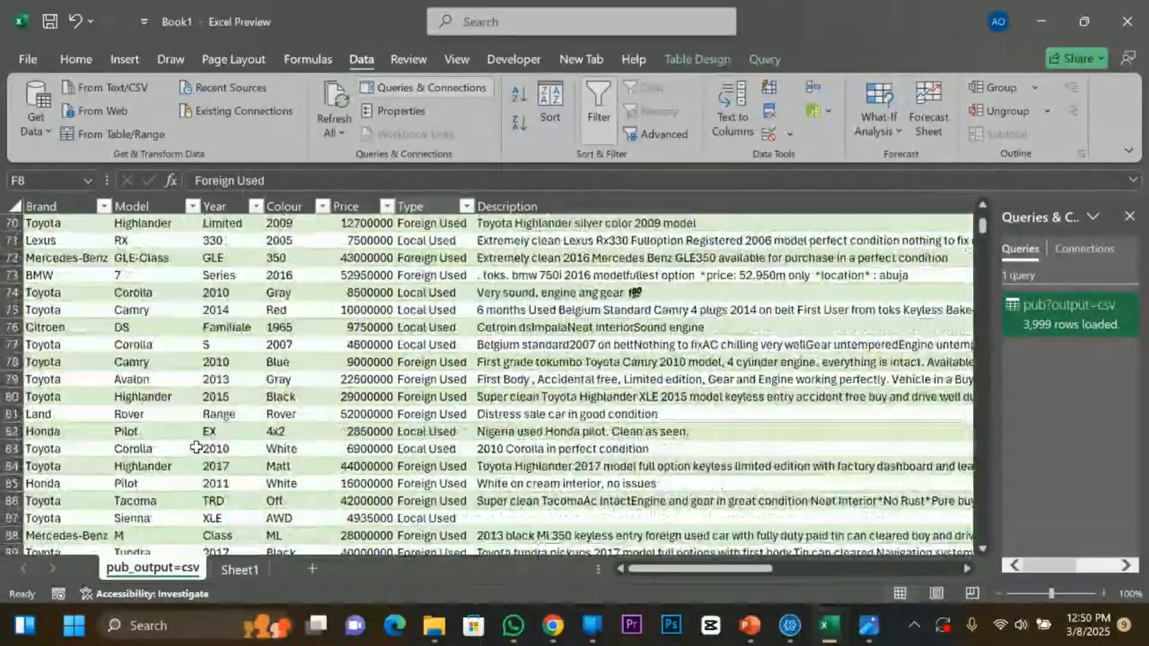
scroll(197, 448, up, 20)
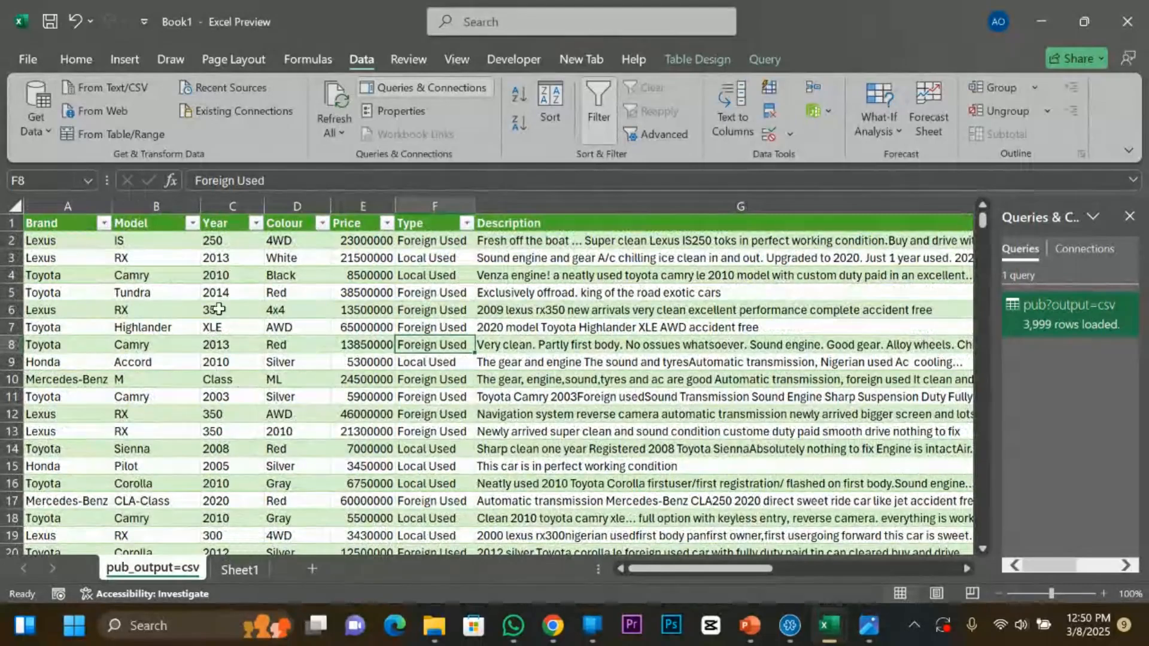
click(224, 240)
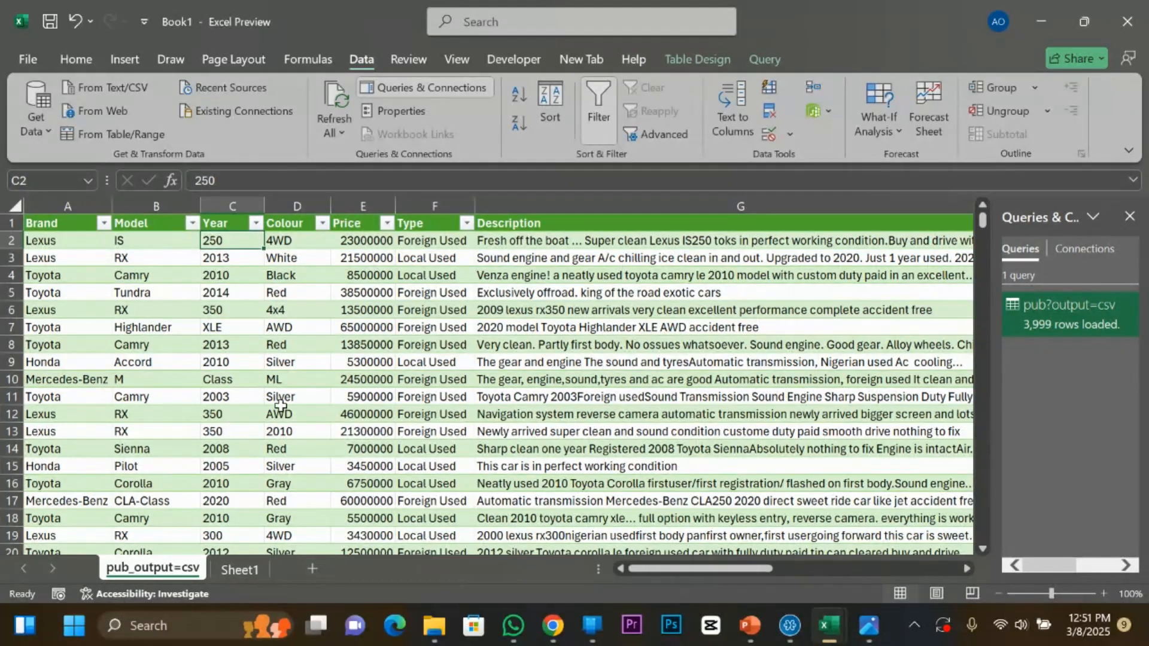
click(289, 312)
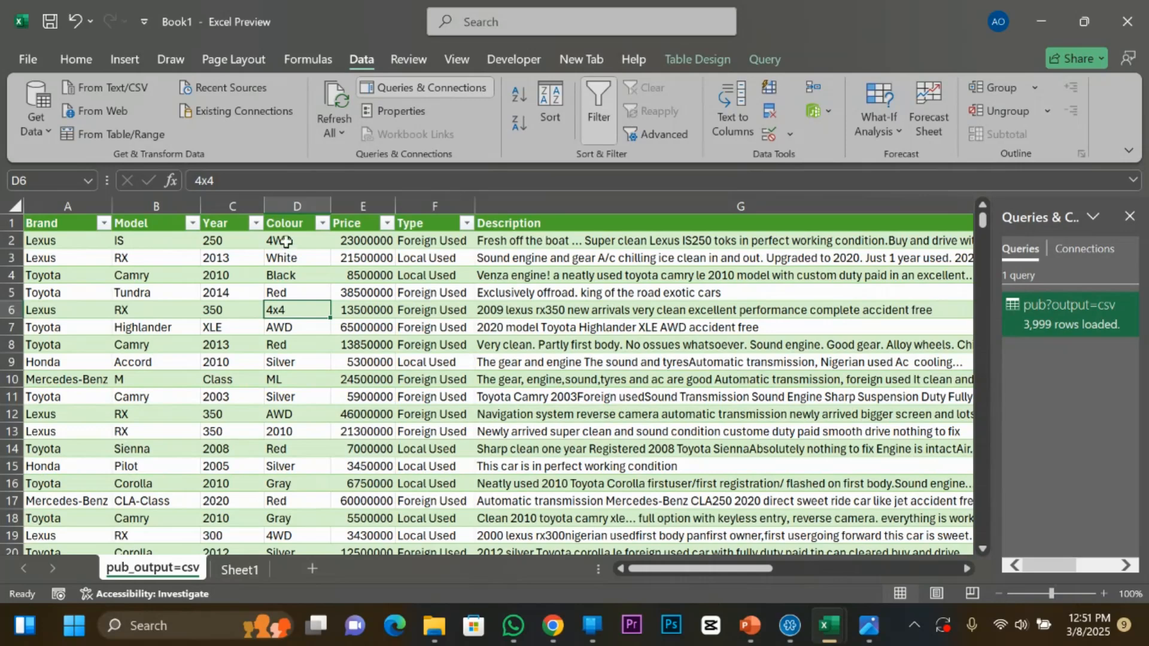
scroll(286, 241, down, 5)
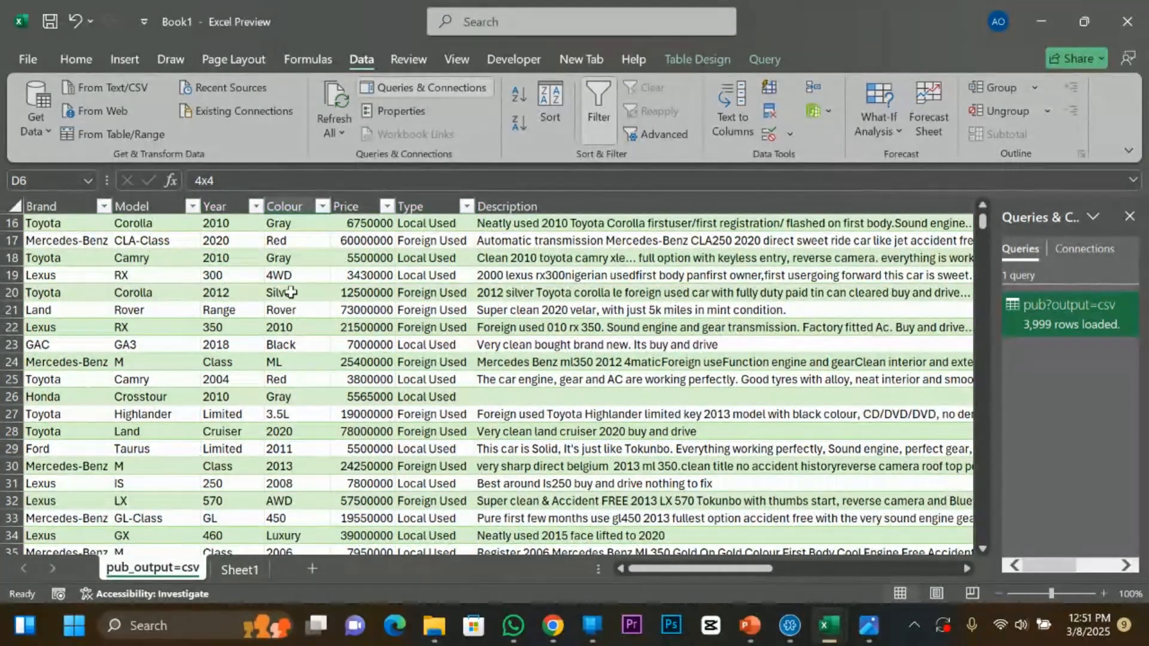
scroll(291, 292, up, 5)
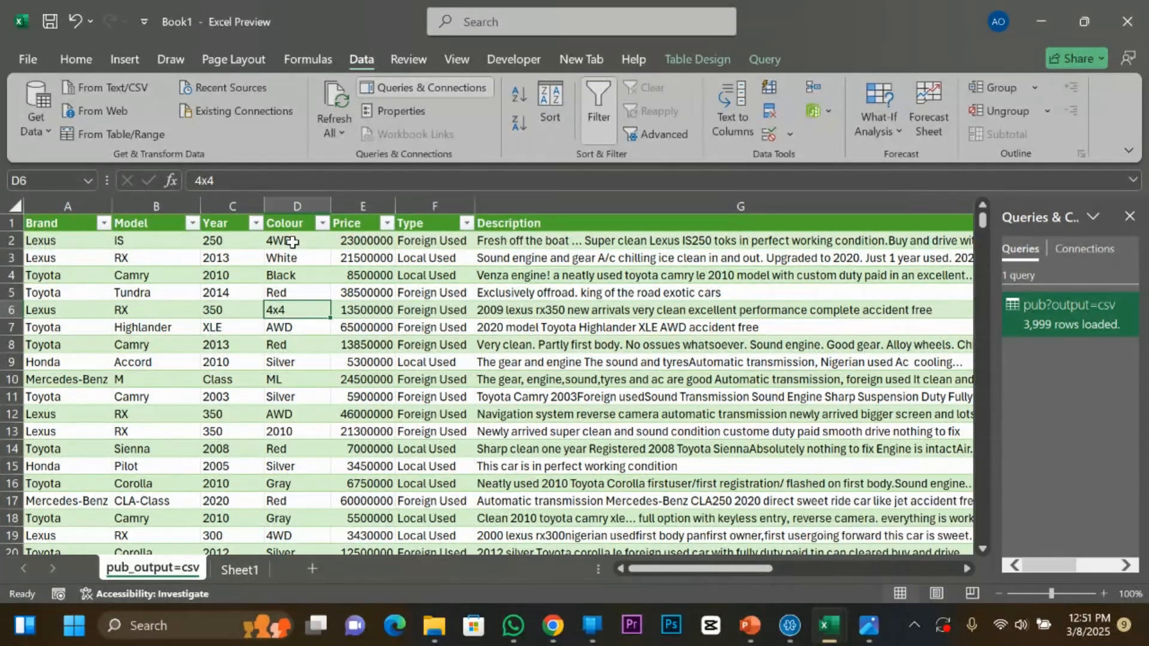
Reopen the pub?output=csv query for editing and replace 4WD with orange in the Colour column.
double_click(1085, 309)
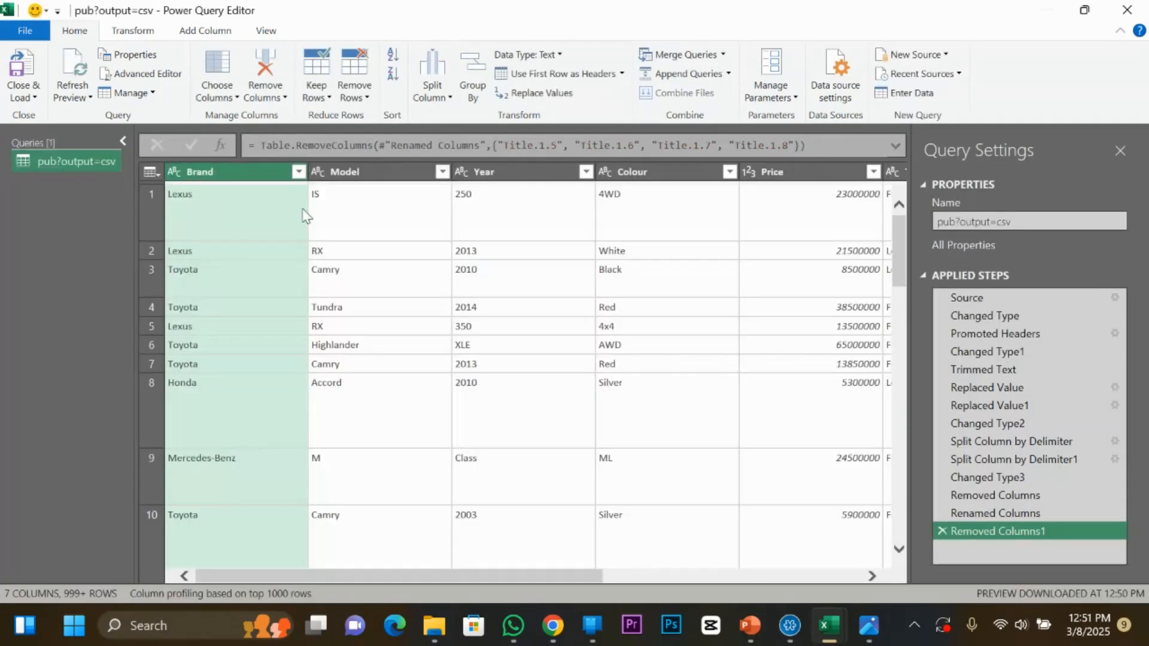
click(641, 172)
right_click(641, 174)
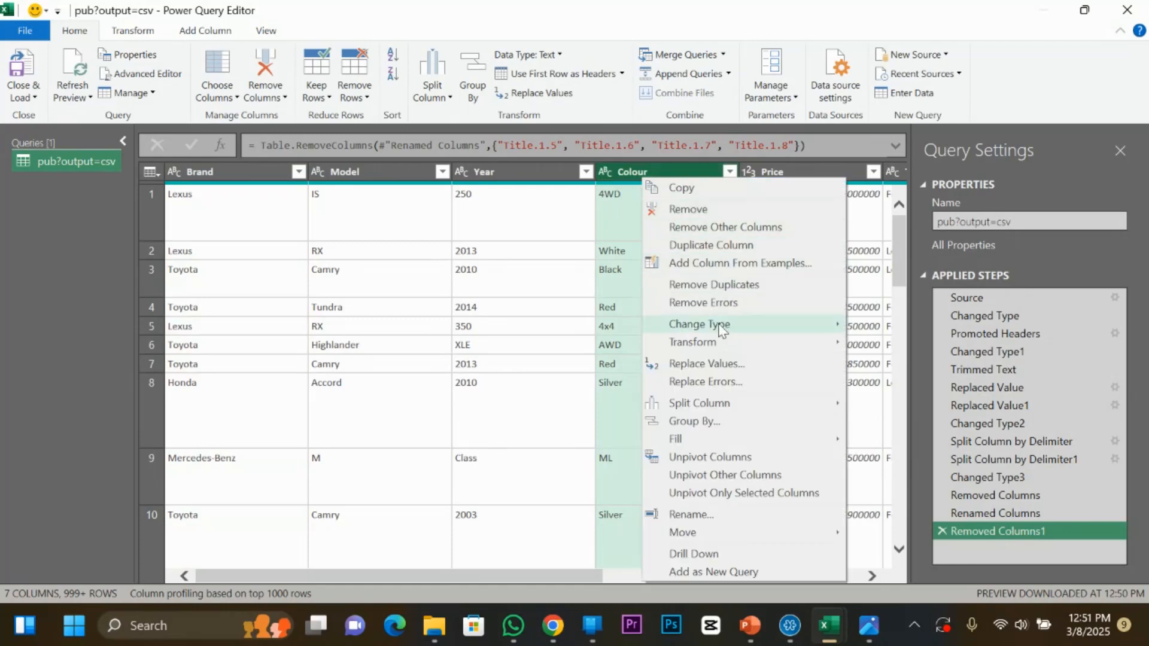
click(715, 363)
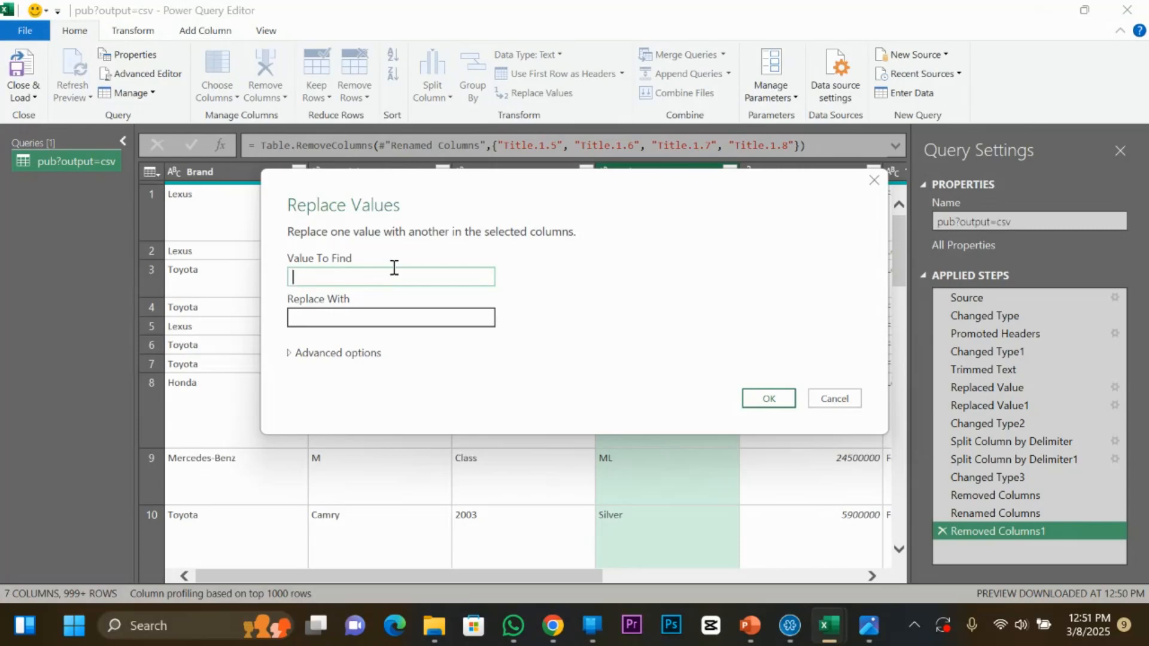
text(4WD)
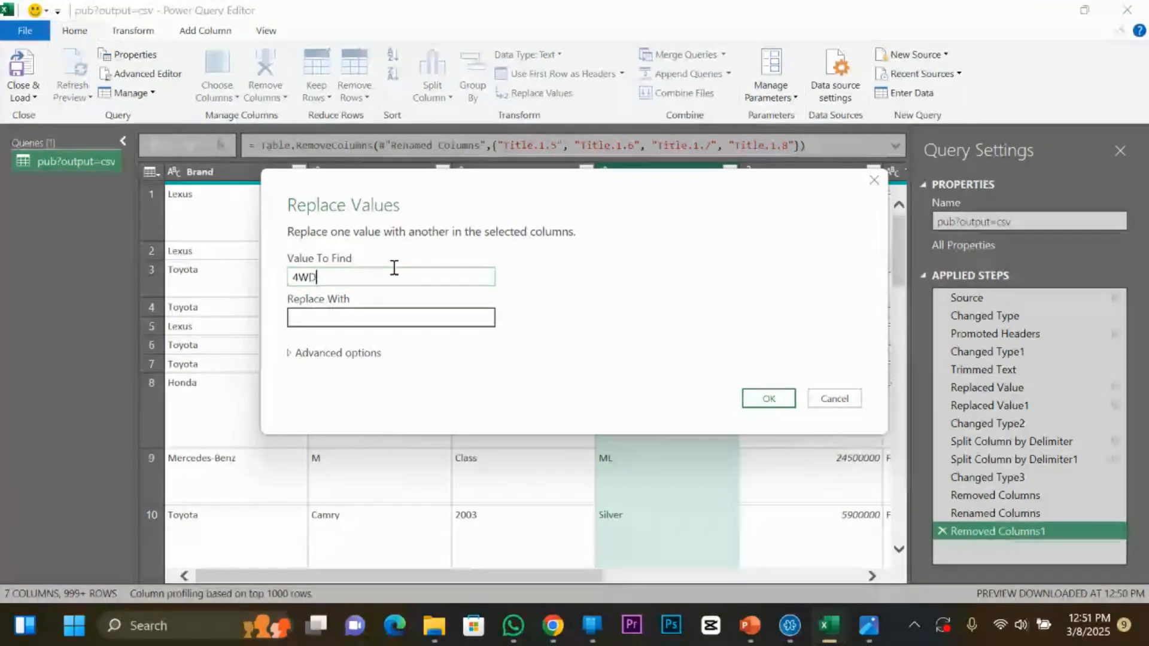
click(370, 321)
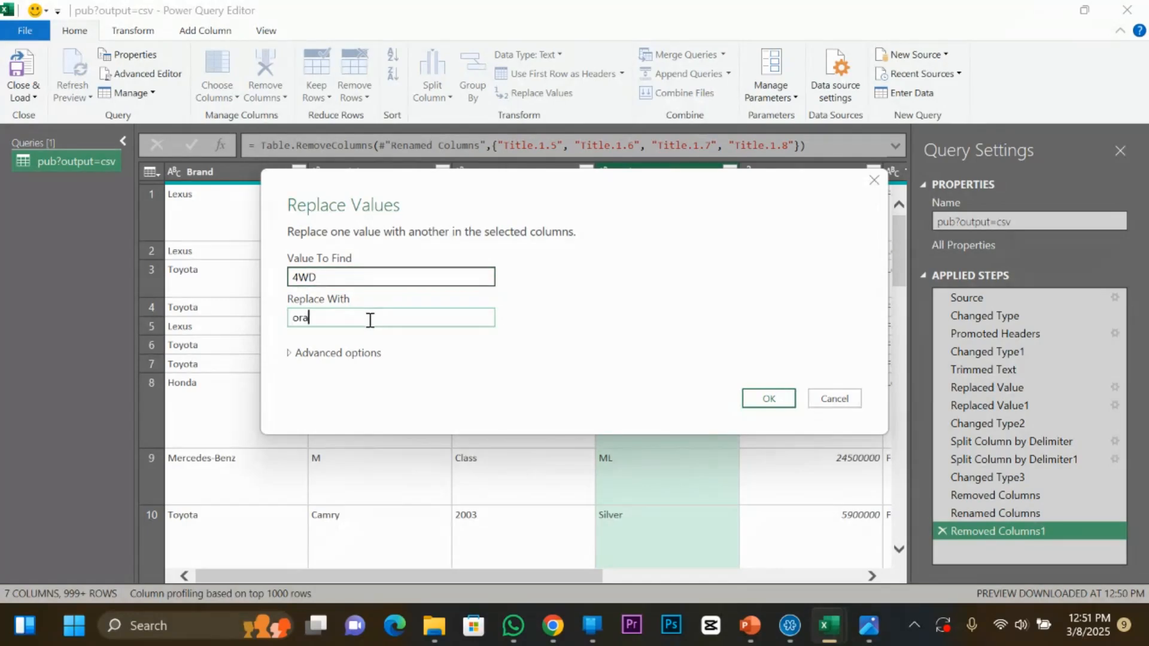
click(764, 398)
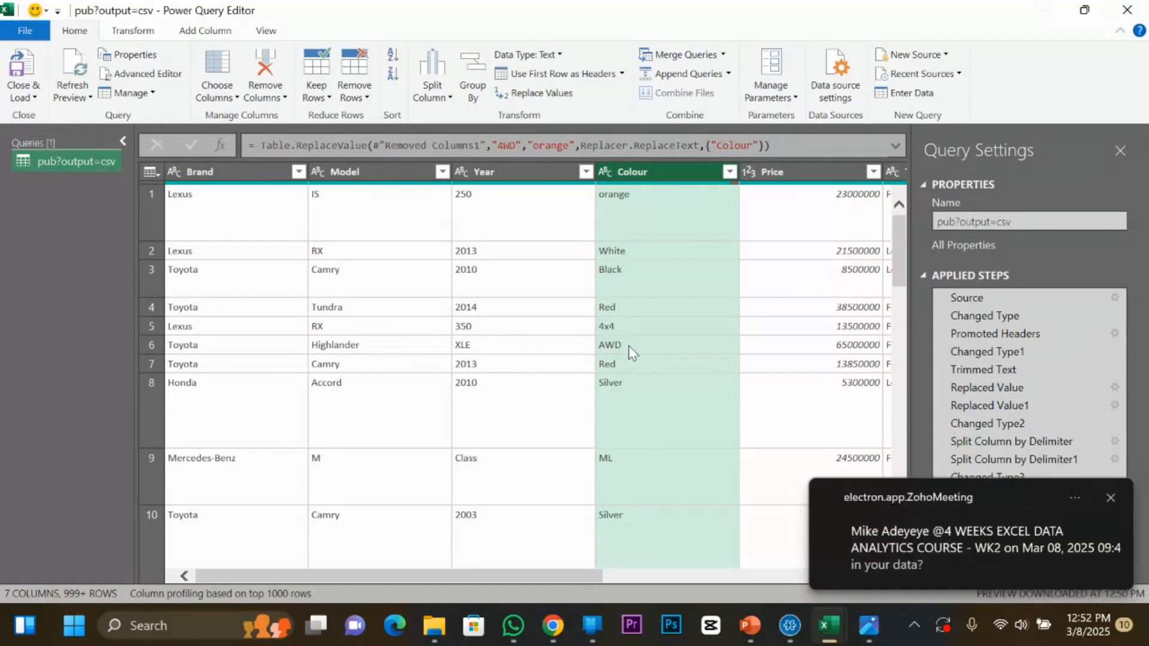
click(628, 348)
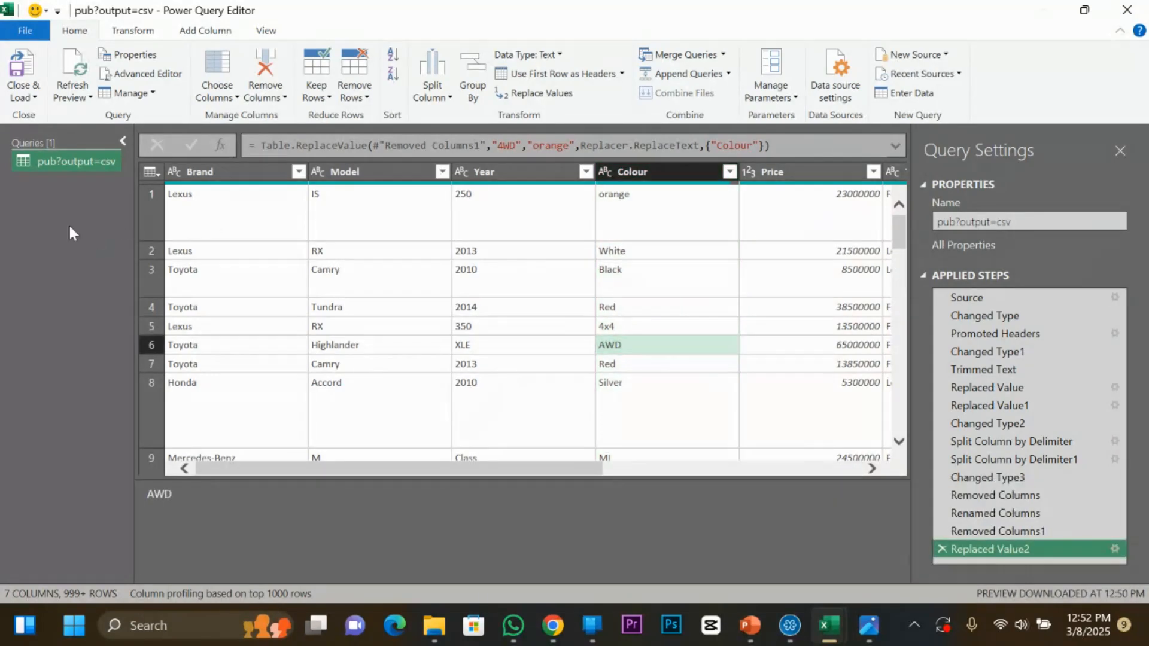
click(204, 172)
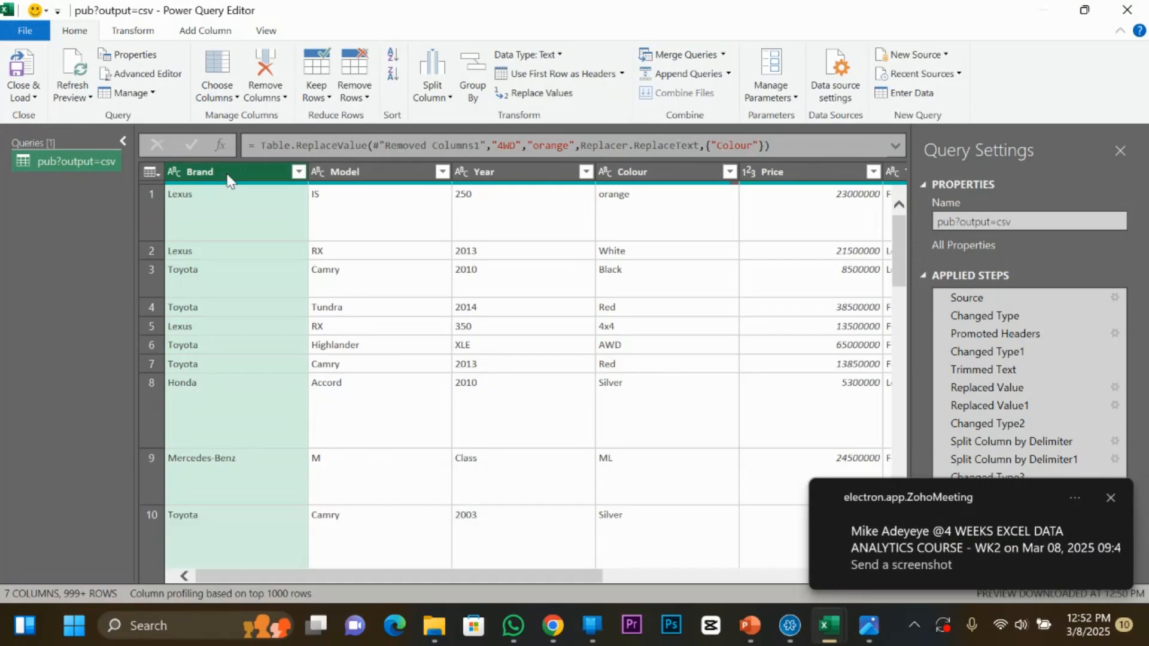
Dismiss the meeting notification, switch to the Jiji cars Challenge sheet in Chrome, and change the title in A2 to "Lexus IS 250 4WD 2014 Black".
click(1110, 497)
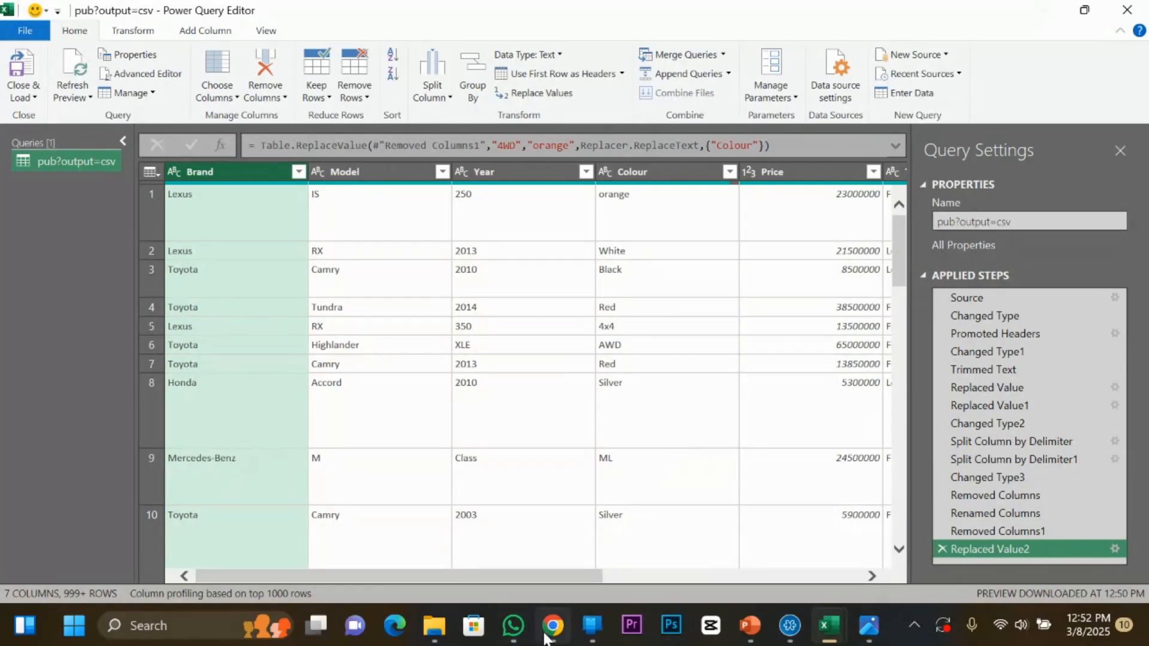
click(546, 640)
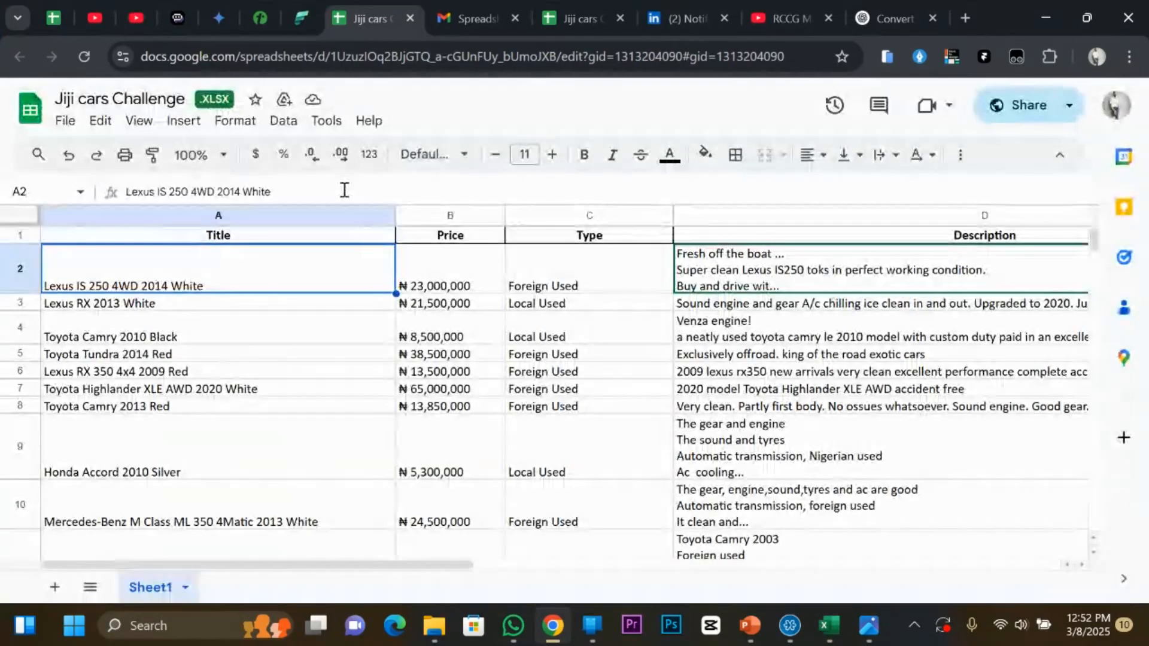
scroll(371, 335, down, 5)
scroll(374, 338, up, 3)
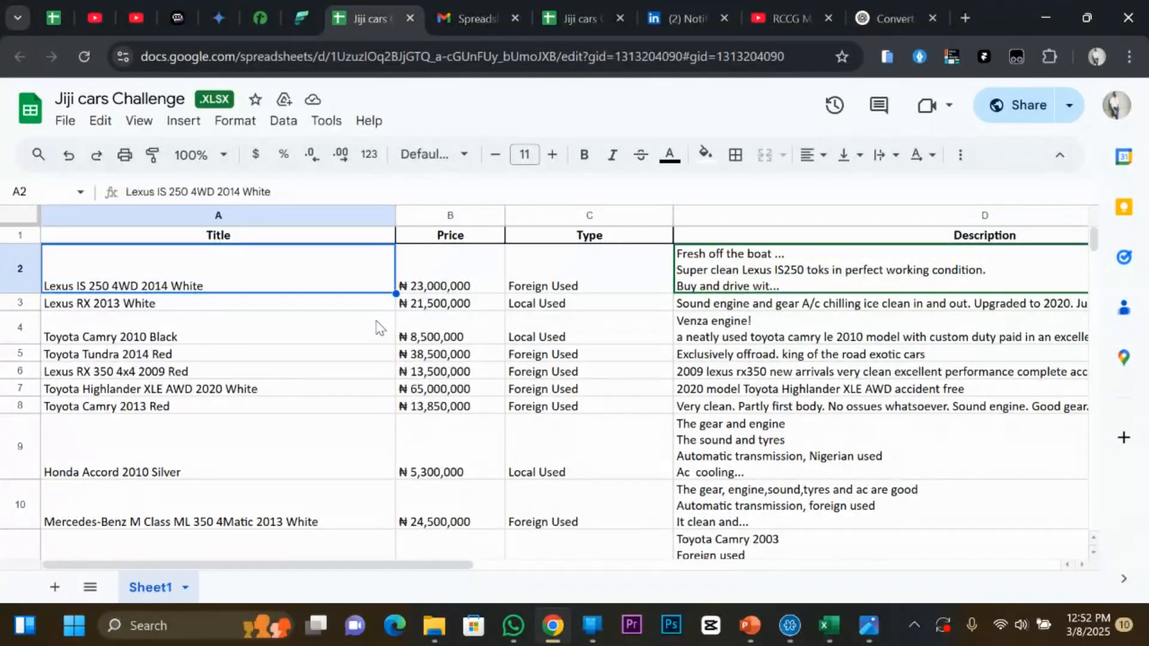
double_click(203, 285)
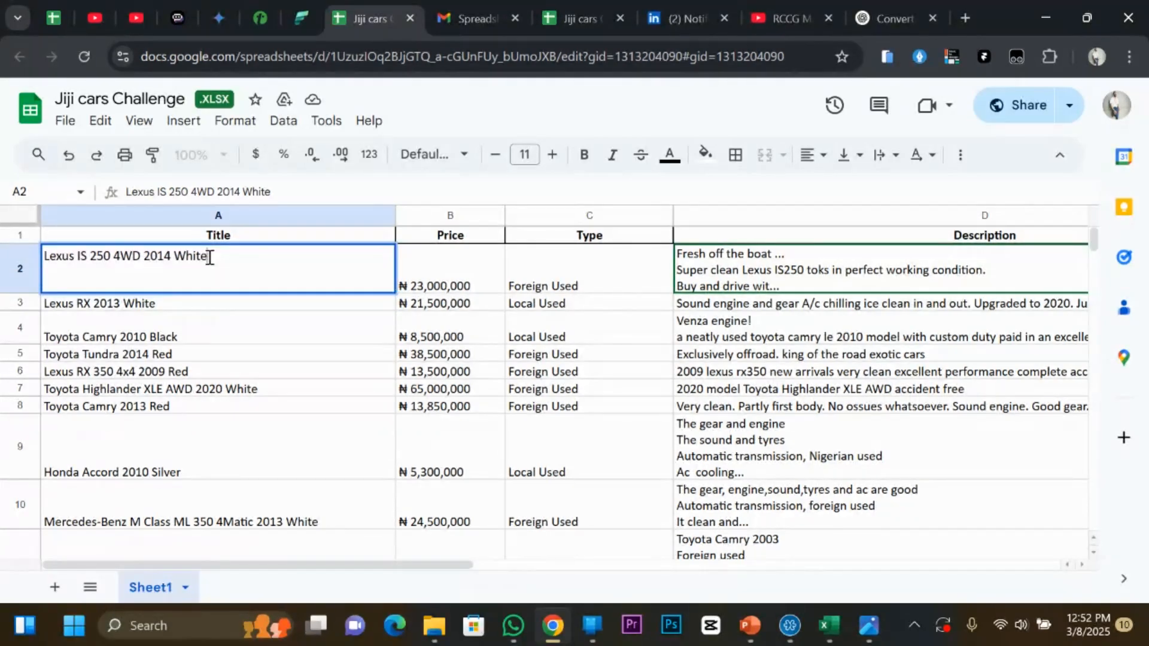
key(BackSpace)
key(BackSpace)
key(BackSpace)
key(BackSpace)
key(BackSpace)
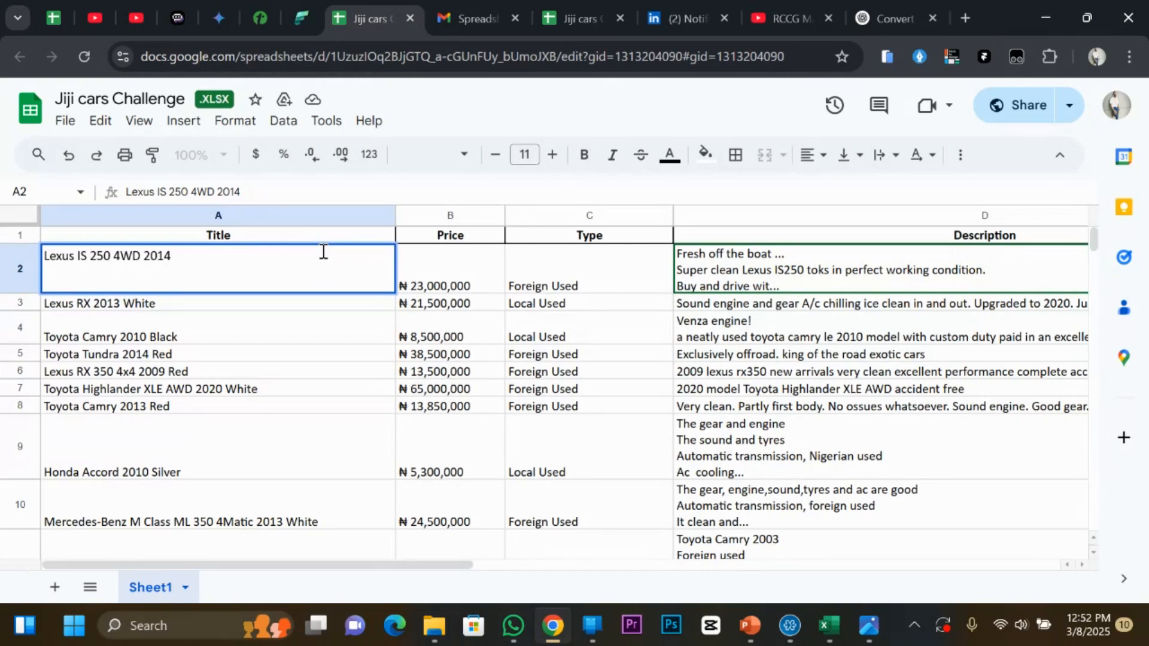
text(Black)
key(Return)
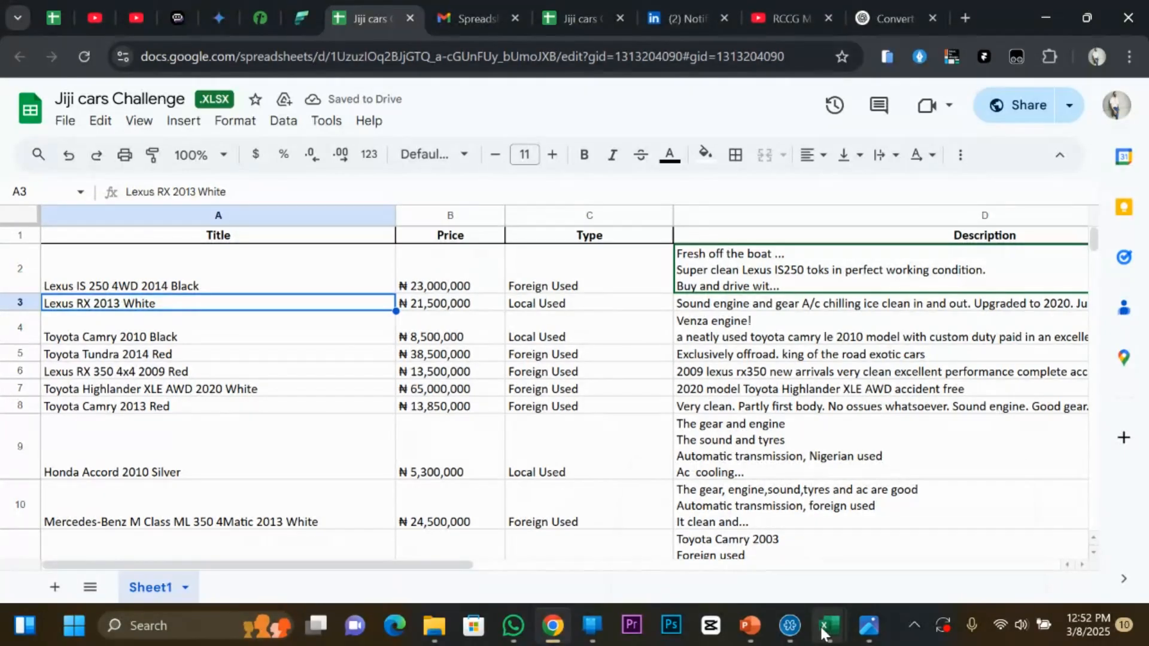
Switch back to the Power Query Editor, refresh all query previews, and check the first Colour values.
mouse_move(825, 630)
click(743, 482)
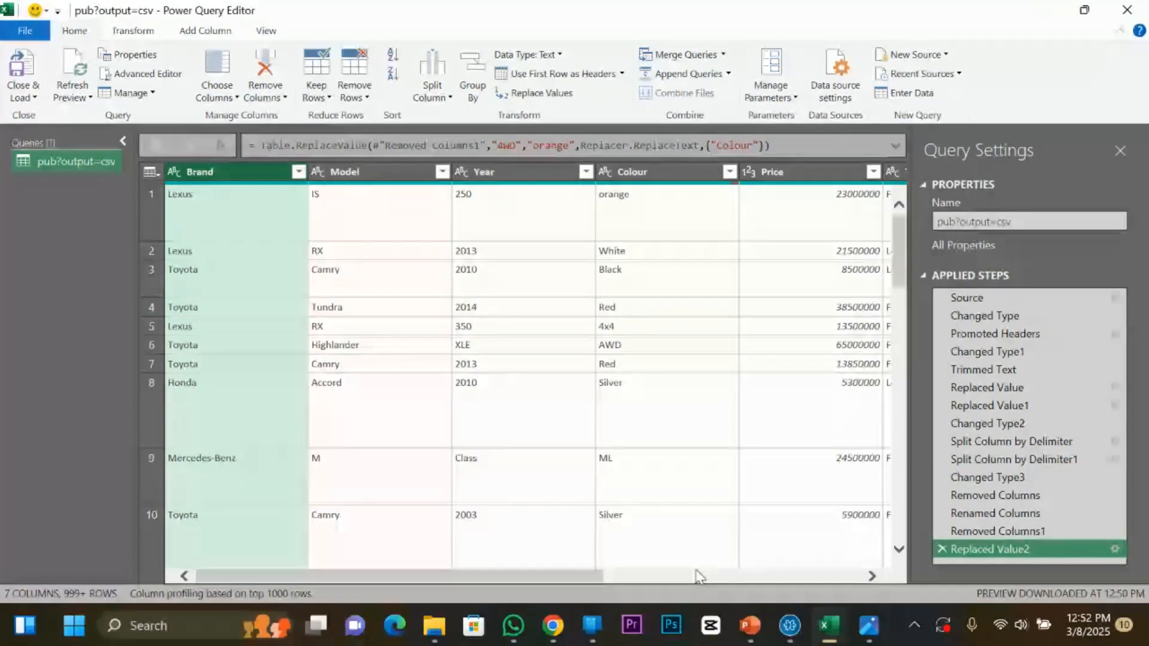
drag(556, 579, 486, 573)
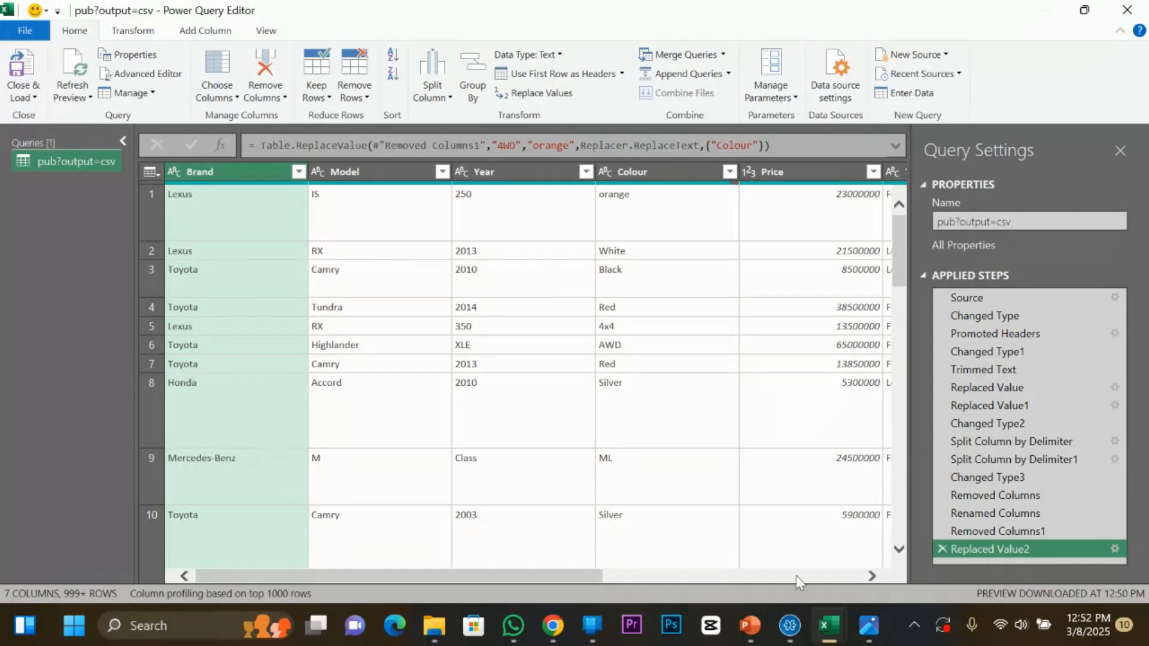
mouse_move(558, 640)
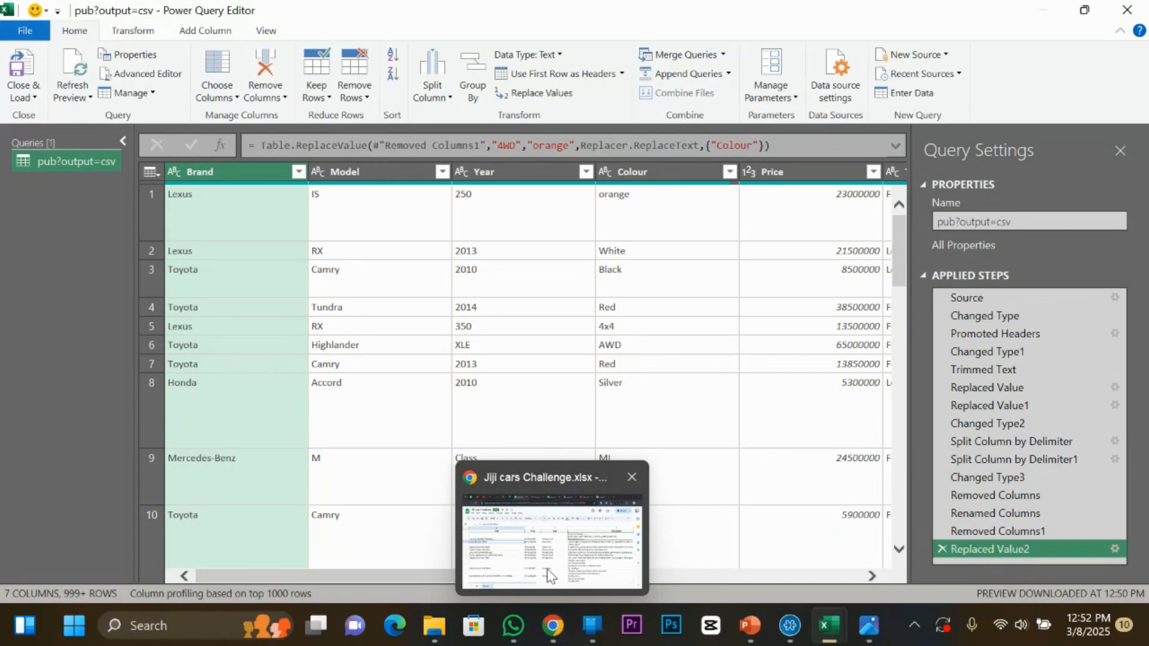
mouse_move(546, 569)
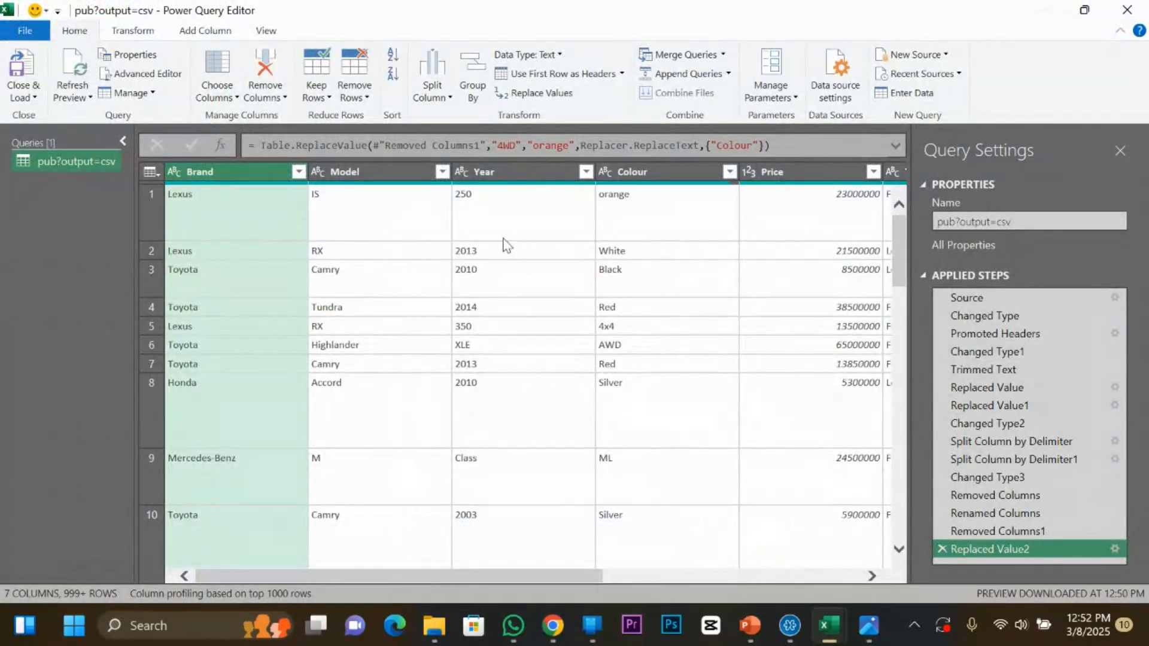
click(72, 72)
click(74, 81)
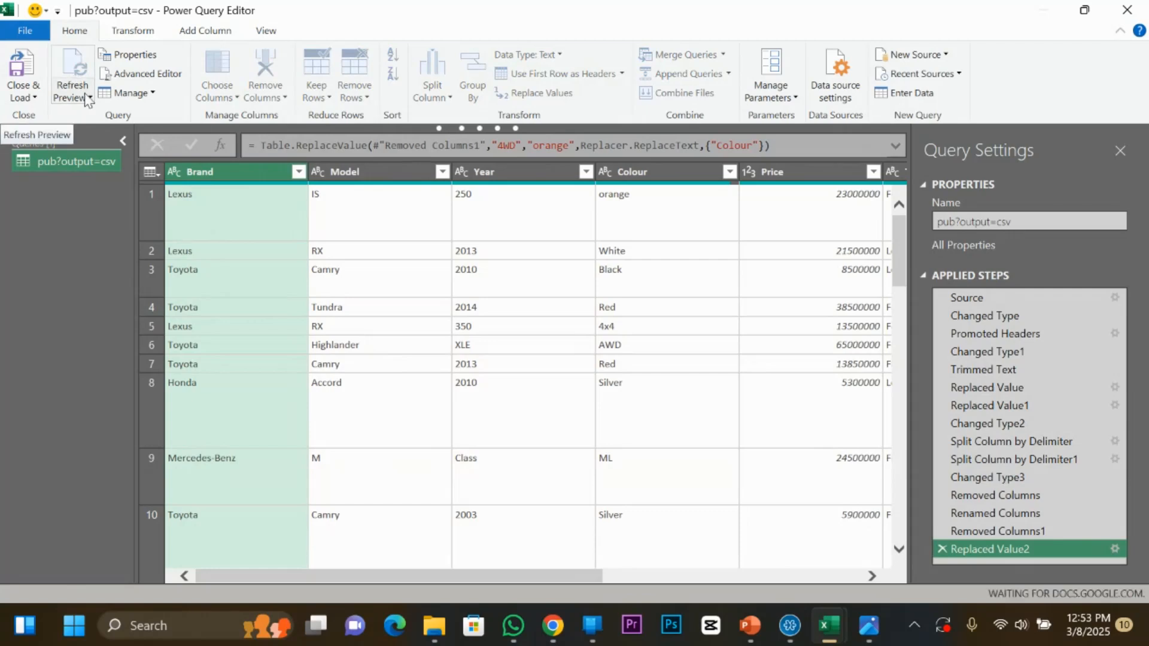
click(89, 98)
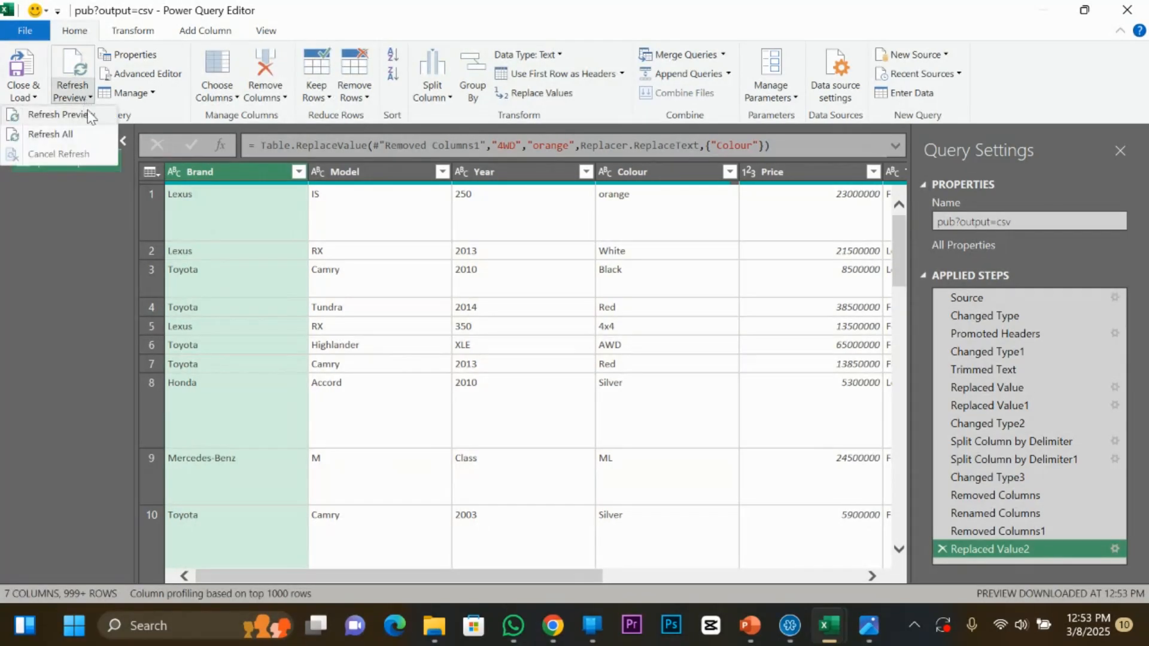
click(60, 134)
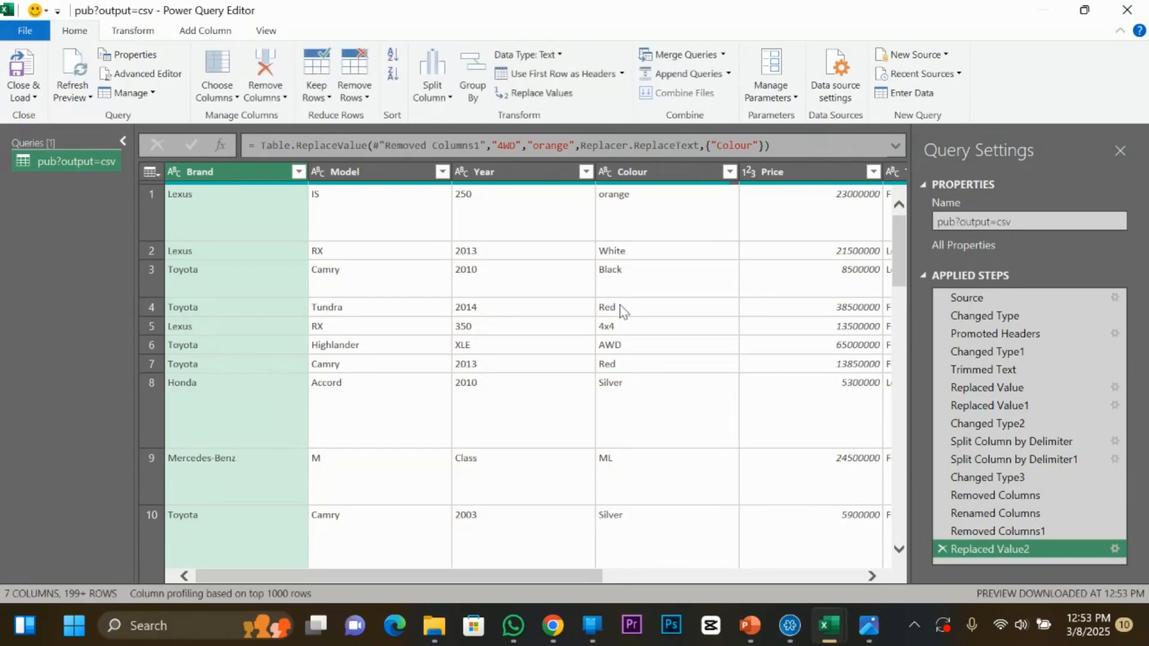
click(686, 264)
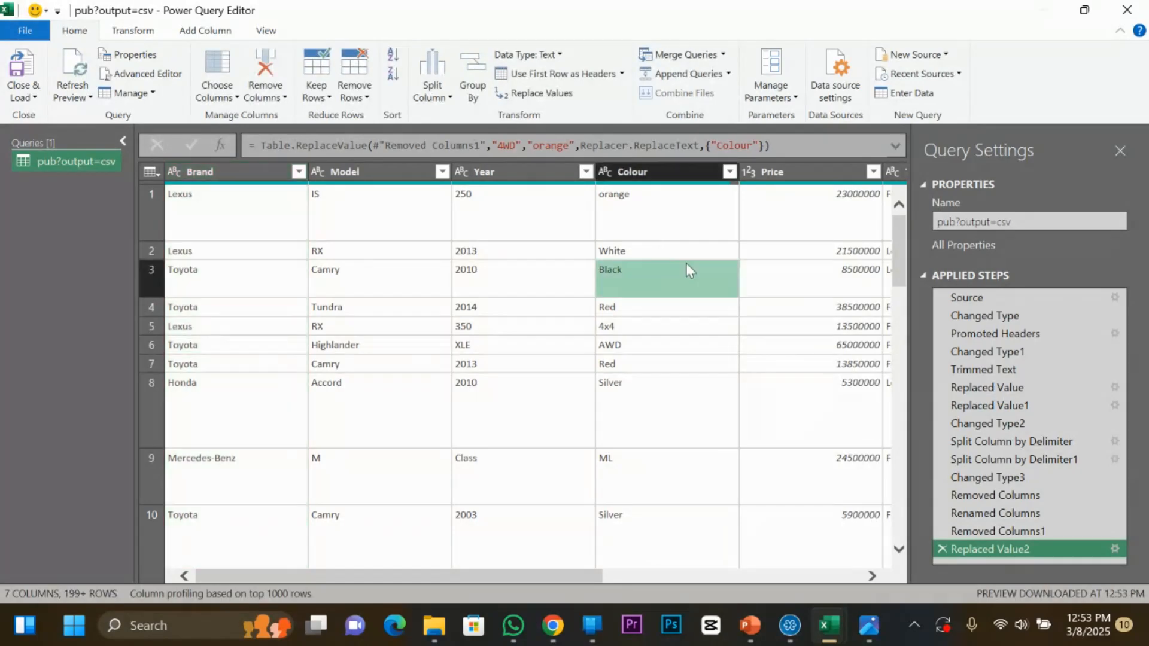
click(676, 248)
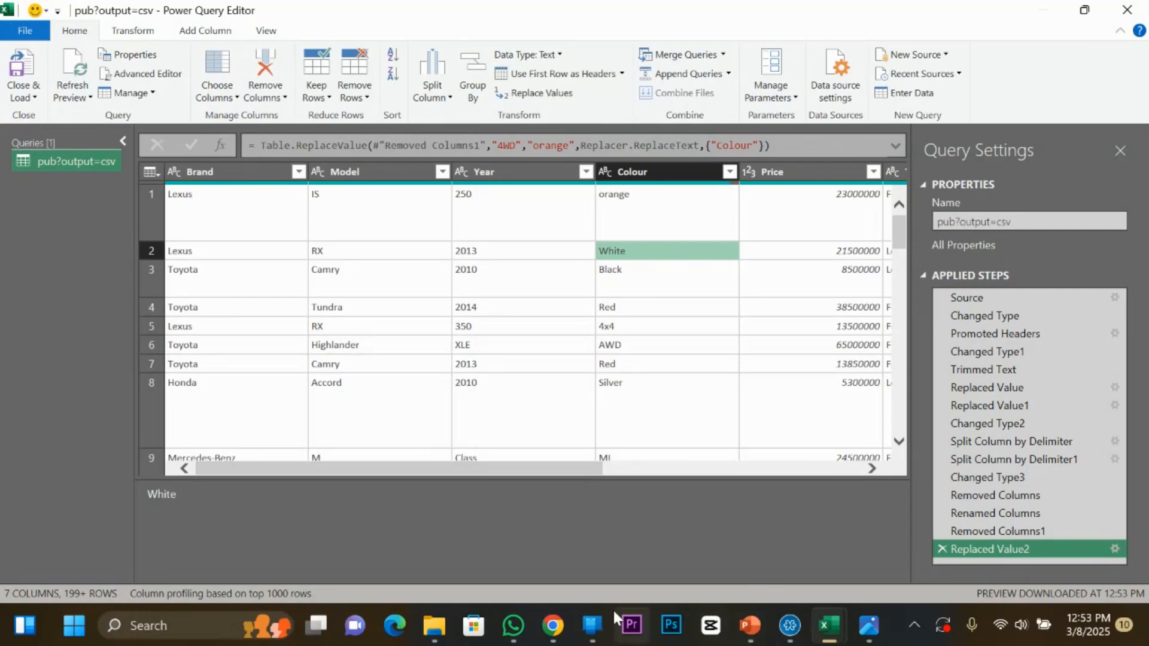
In the second Jiji cars Challenge browser tab, change the title in A3 to "Lexus RX 2013 black".
click(560, 633)
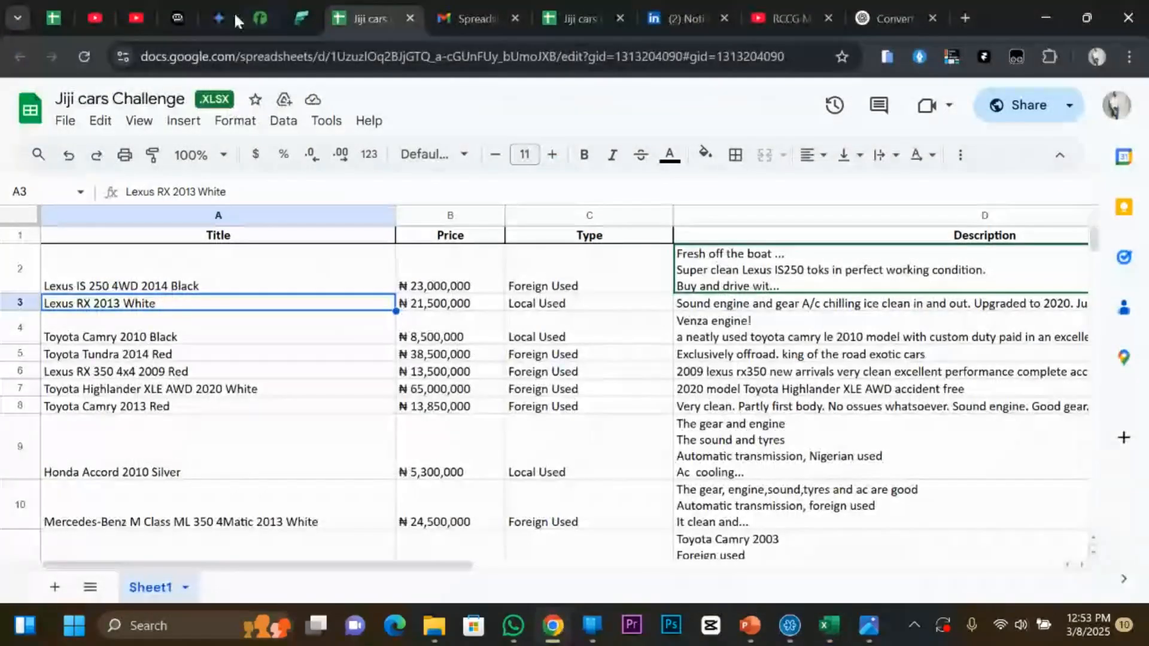
click(580, 3)
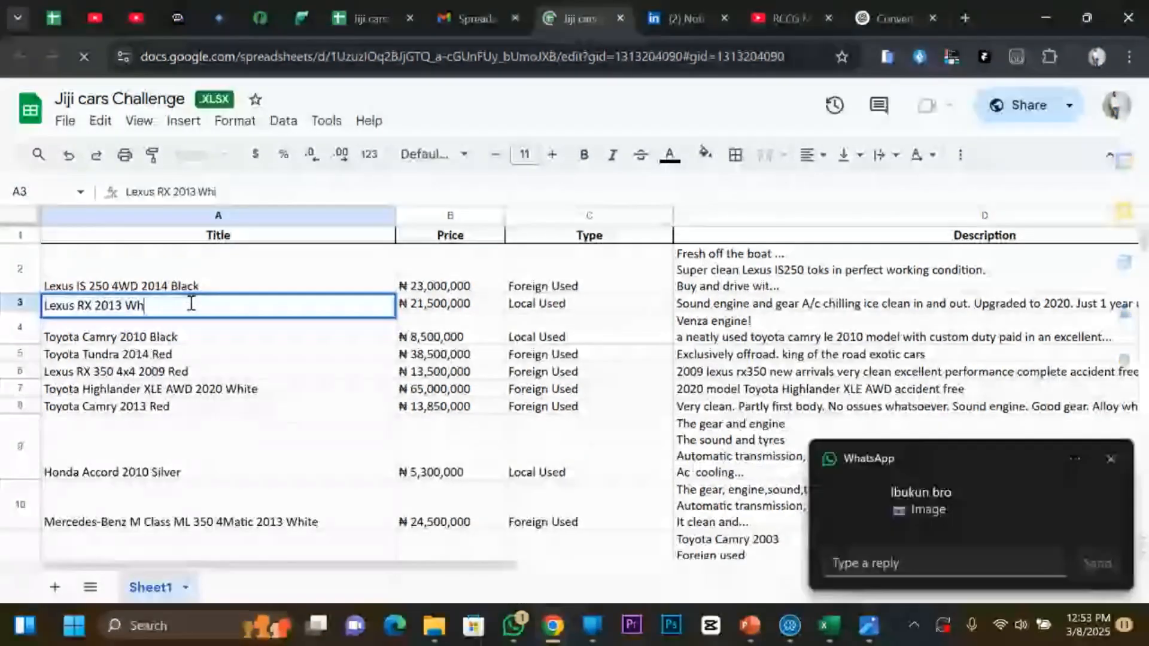
key(BackSpace)
key(BackSpace)
text(Bla)
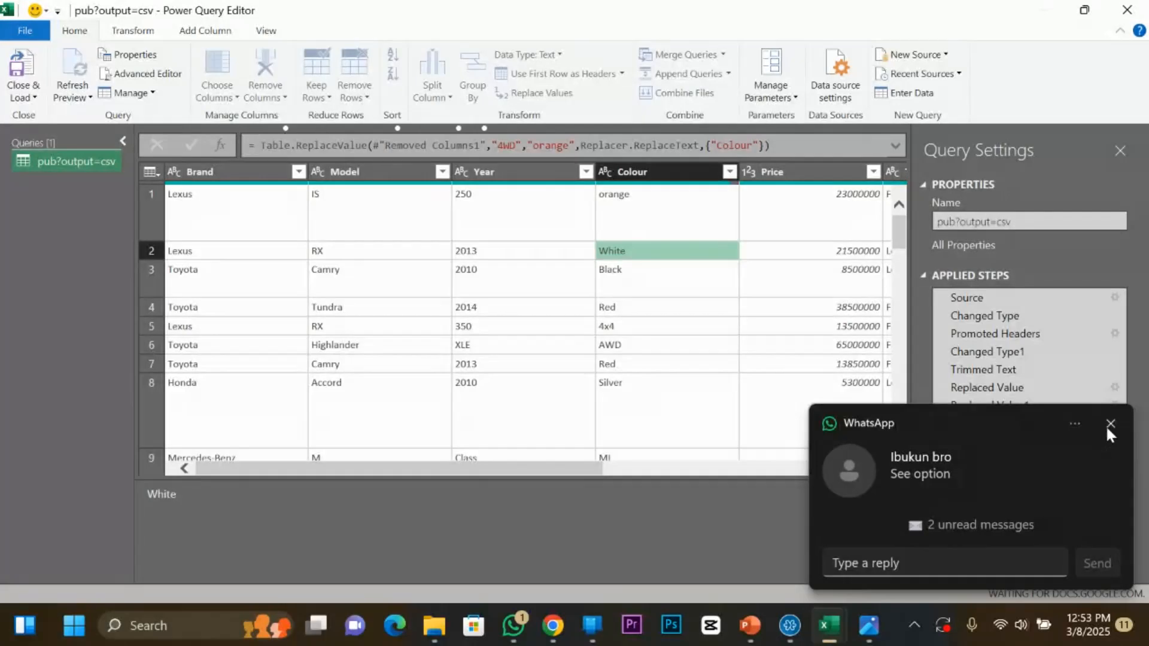
Back in the query editor, dismiss the chat notification, refresh the preview, and close and load the query into the workbook.
click(1107, 423)
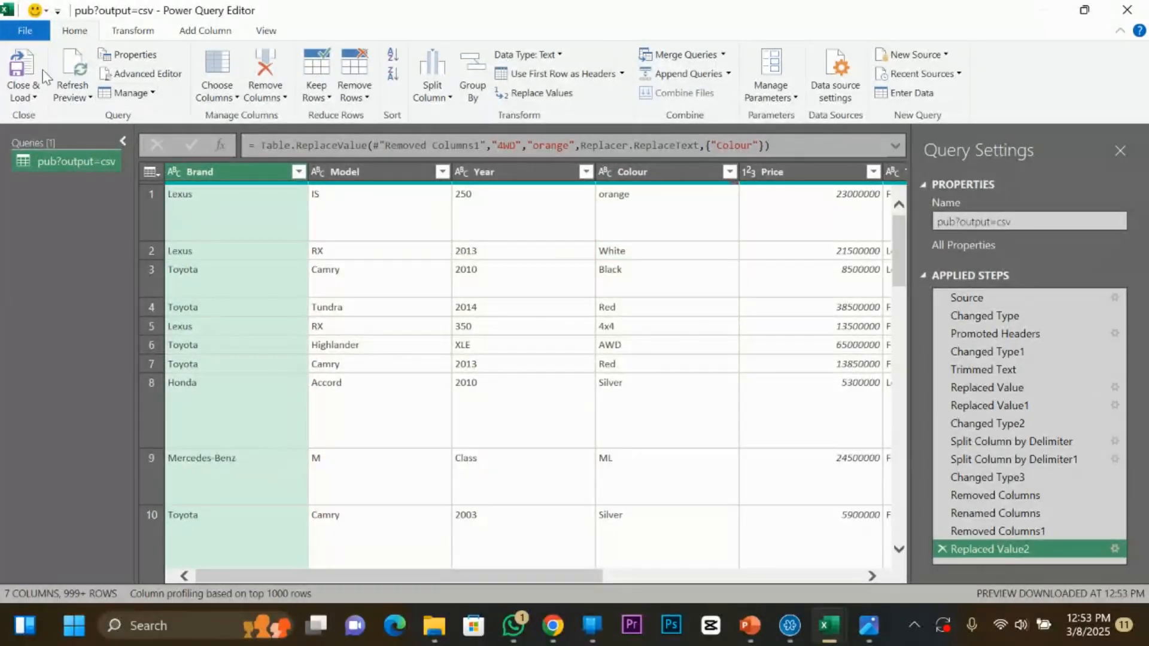
click(68, 81)
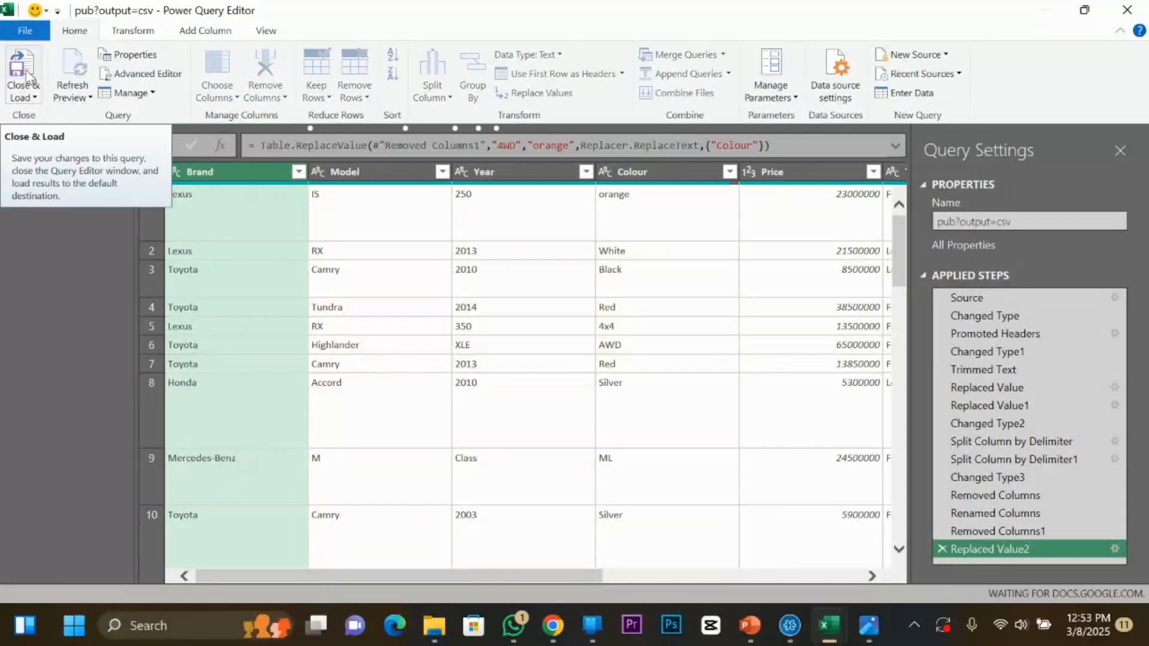
click(26, 76)
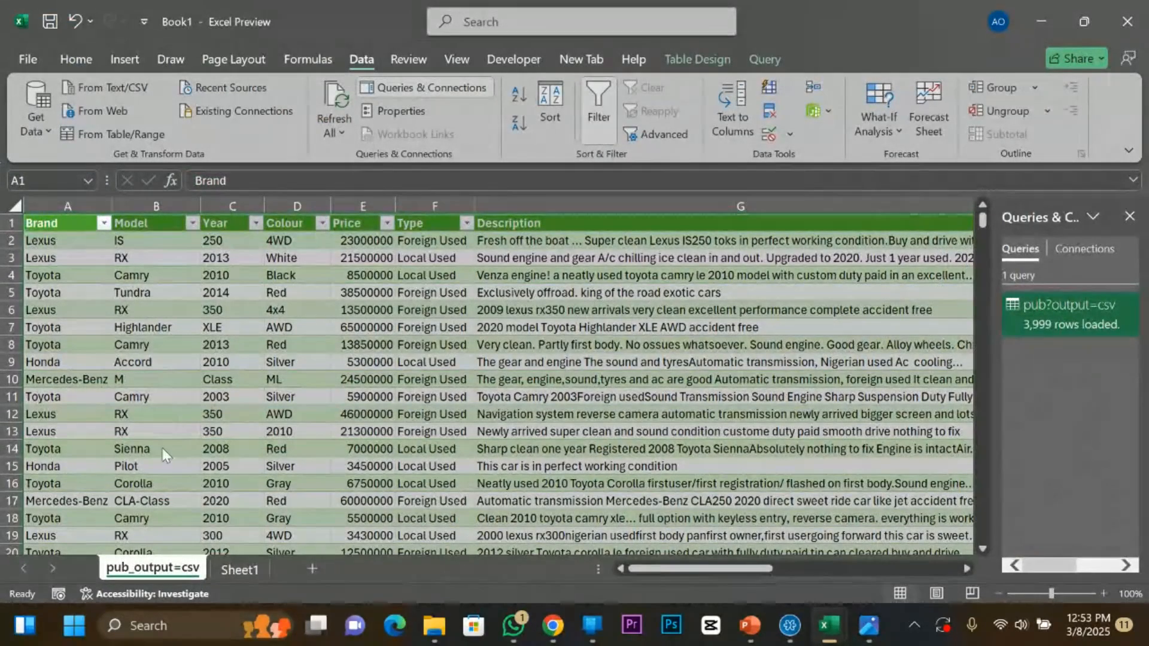
Create a reference query from the pub?output=csv query.
right_click(1057, 322)
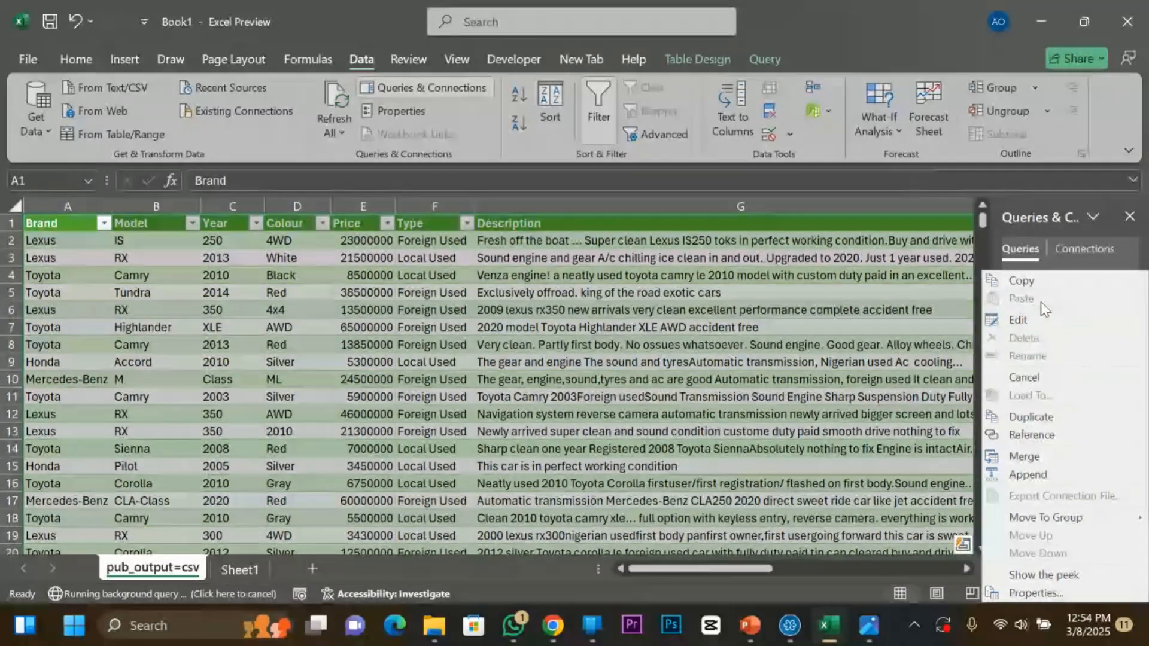
click(1041, 435)
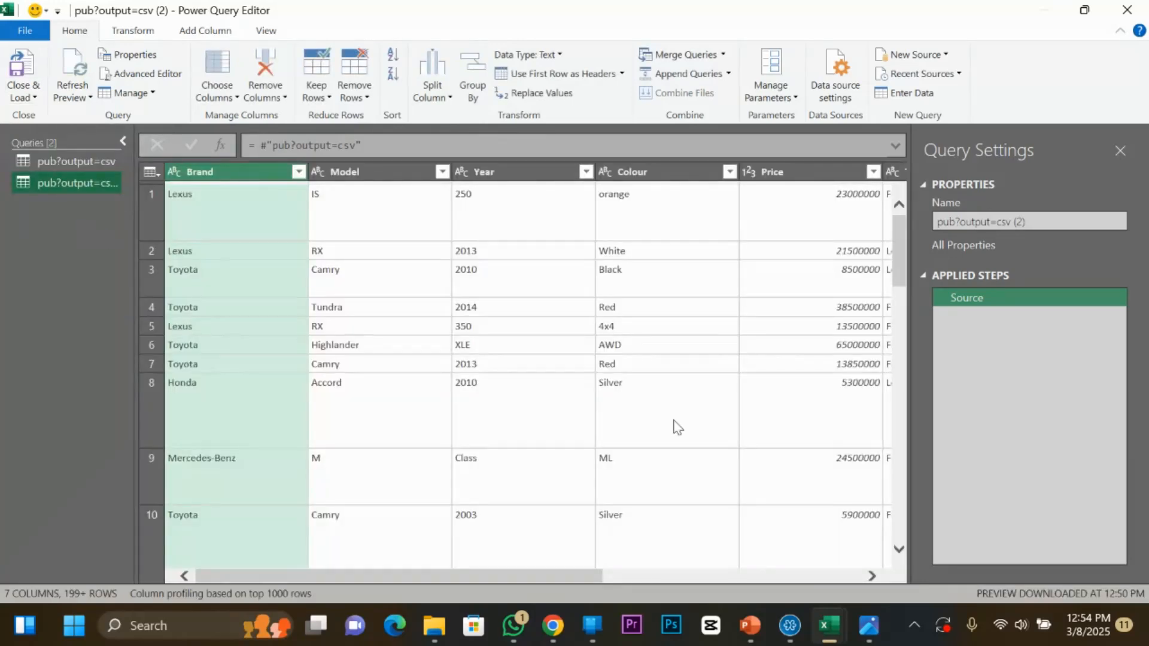
Return to the Jiji cars Challenge sheet in Chrome and check the edited titles in A2 to A4 in both tabs.
click(552, 626)
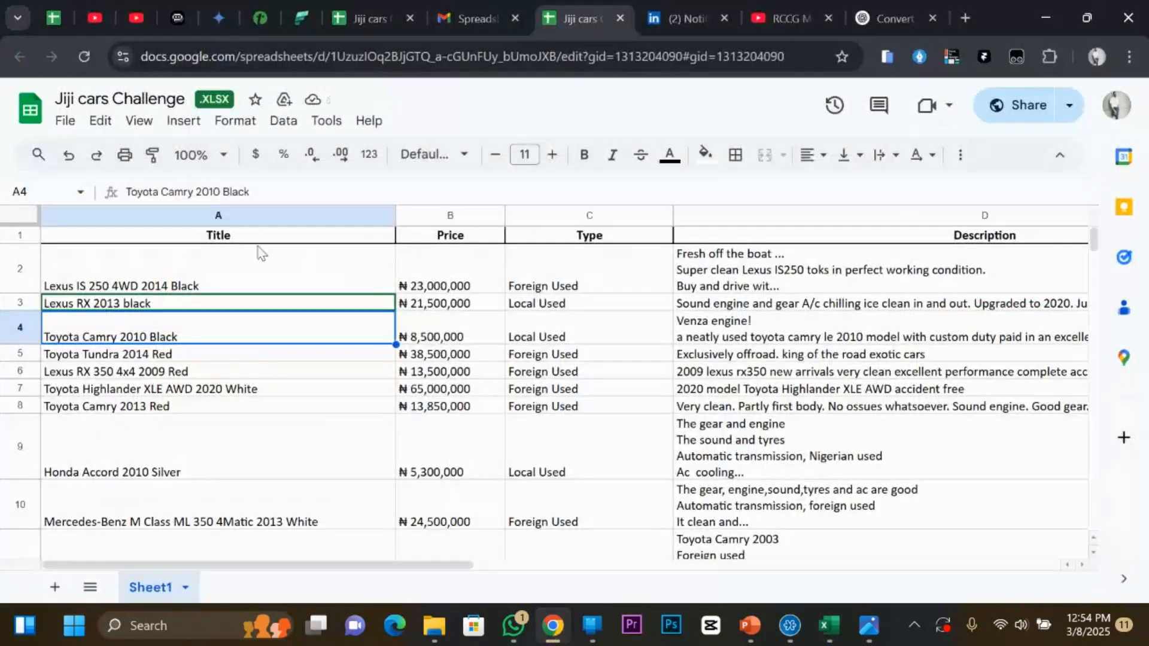
click(347, 12)
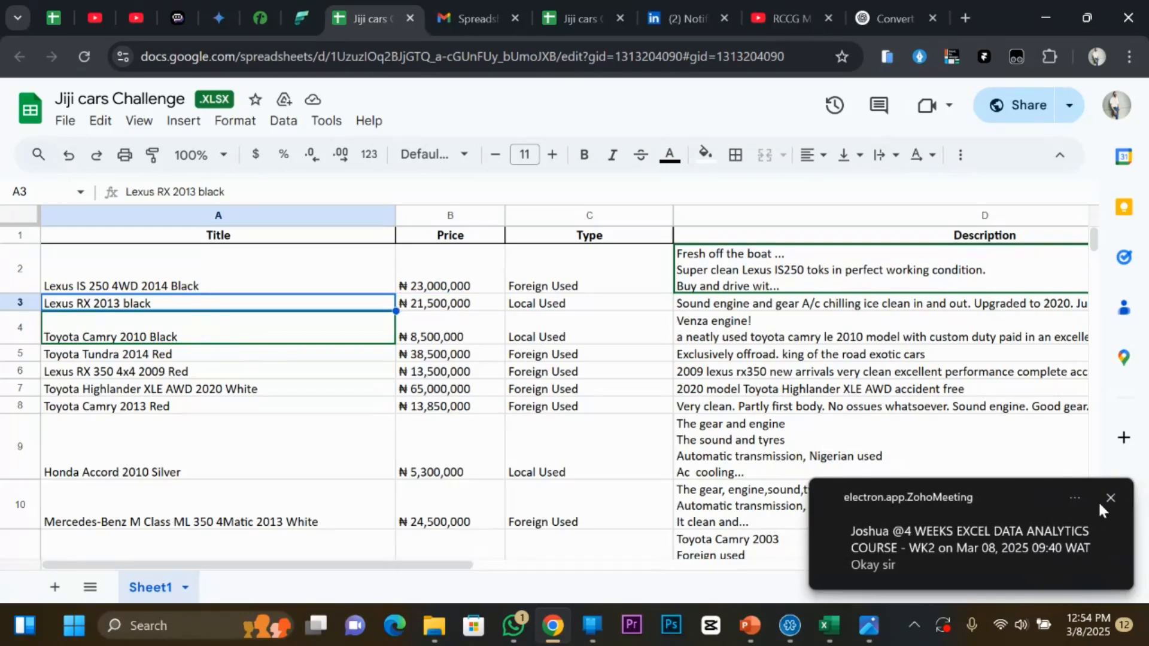
click(1103, 502)
click(238, 332)
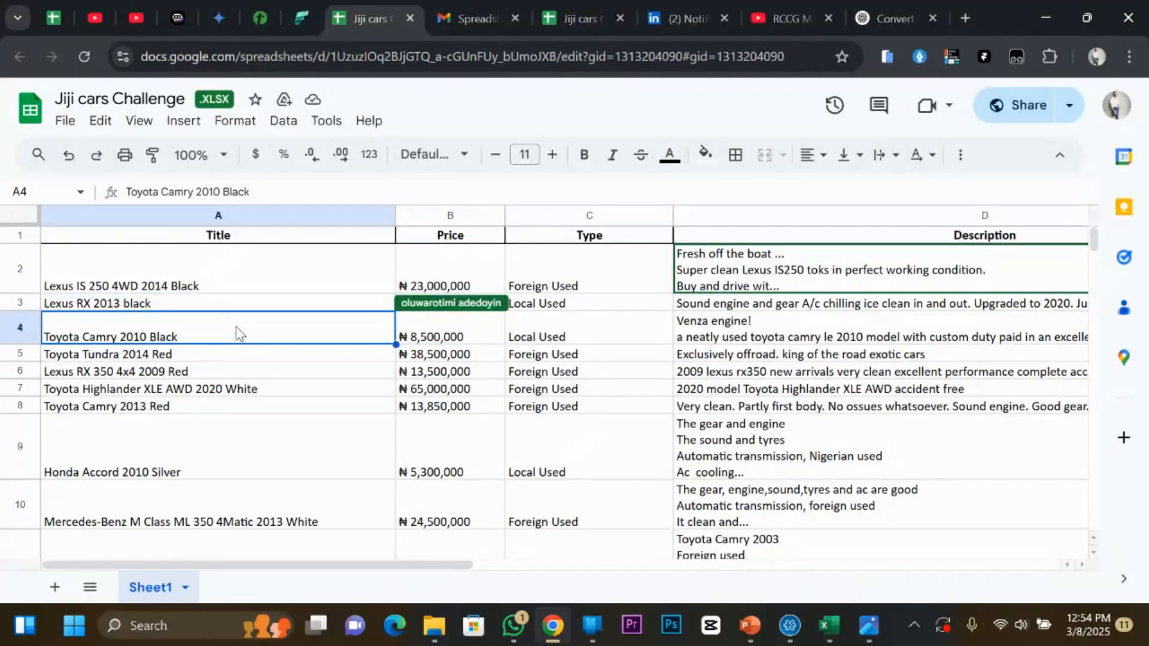
click(220, 288)
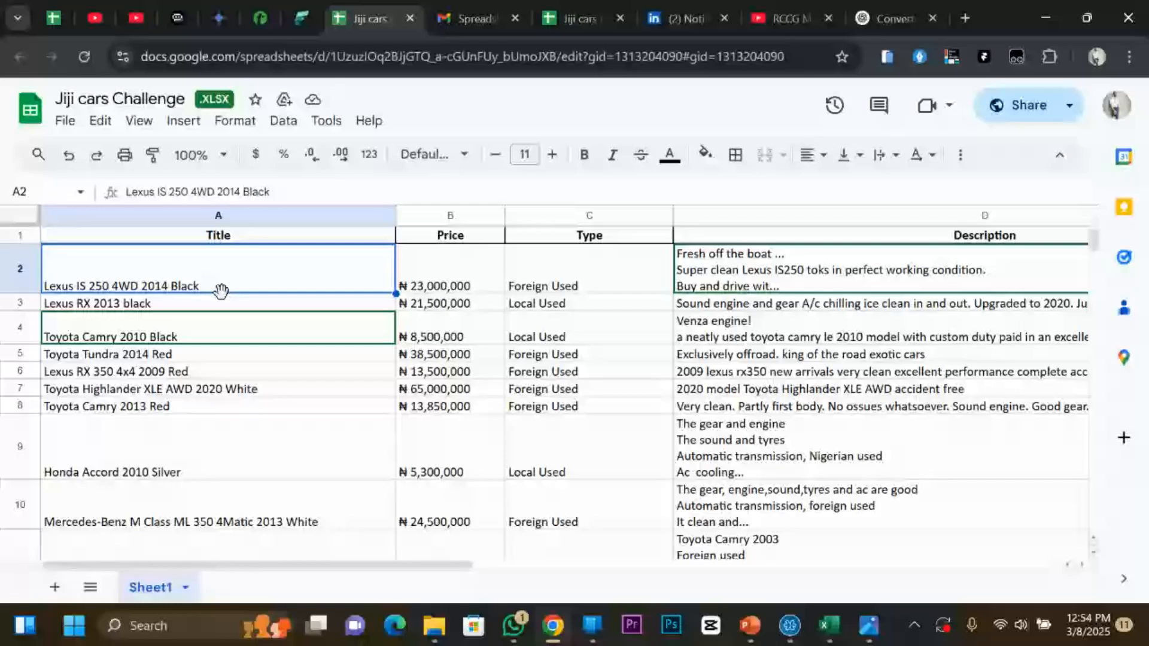
Switch to Book1's Power Query Editor in Excel and close and load the pub?output=csv (2) reference query into the workbook.
click(215, 330)
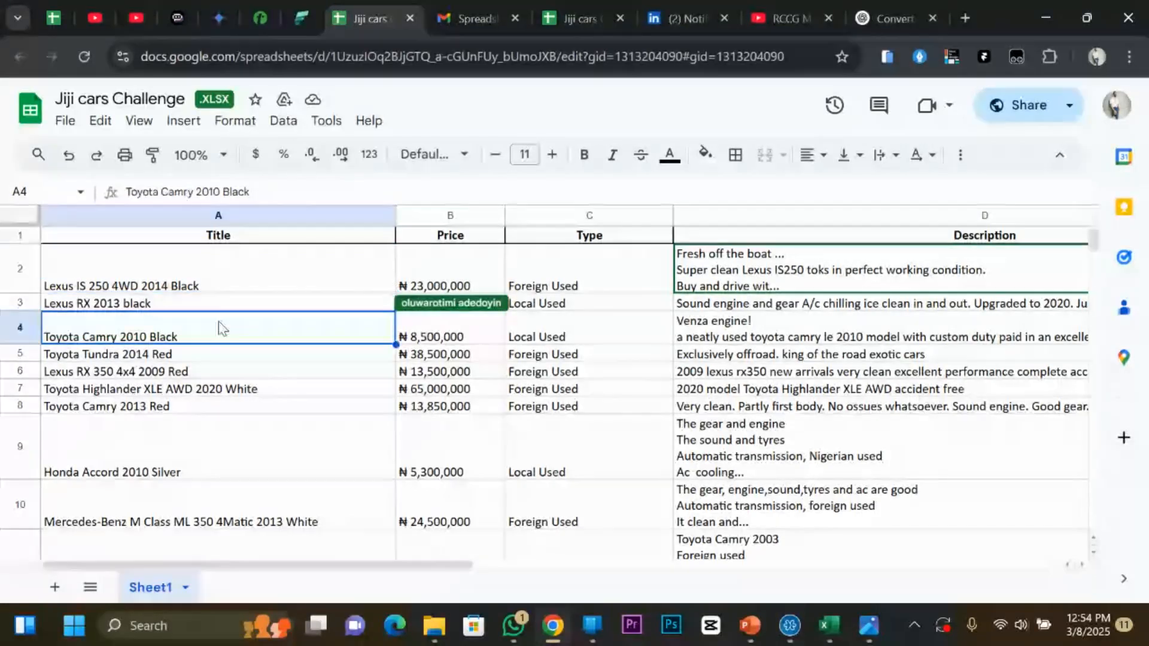
click(241, 290)
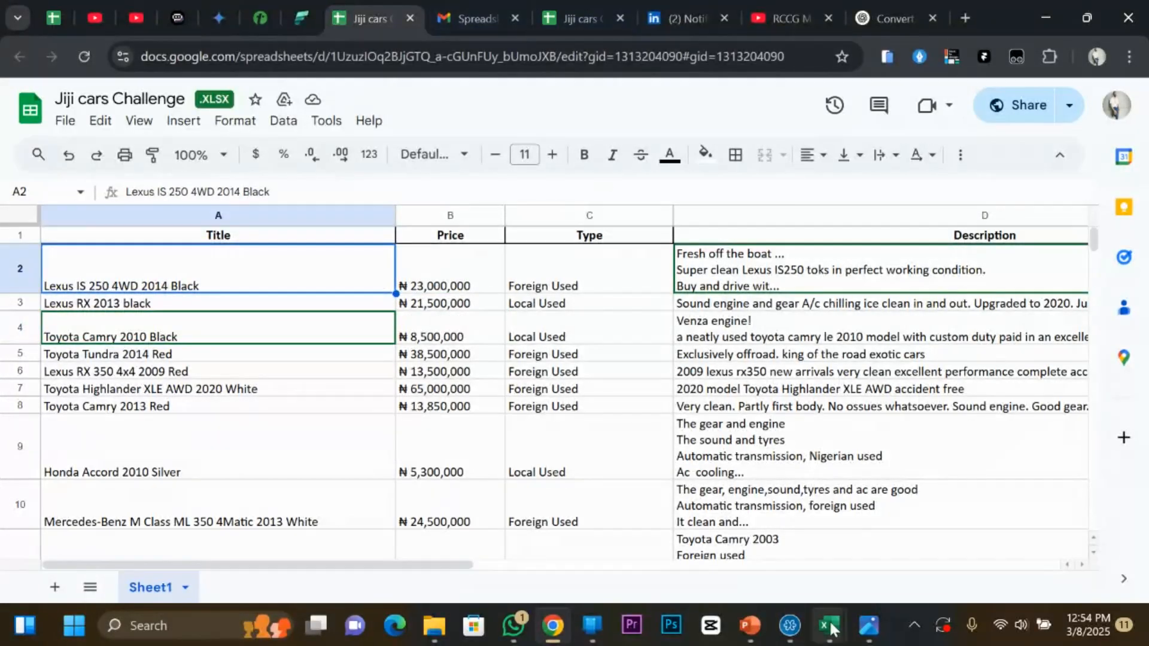
mouse_move(832, 625)
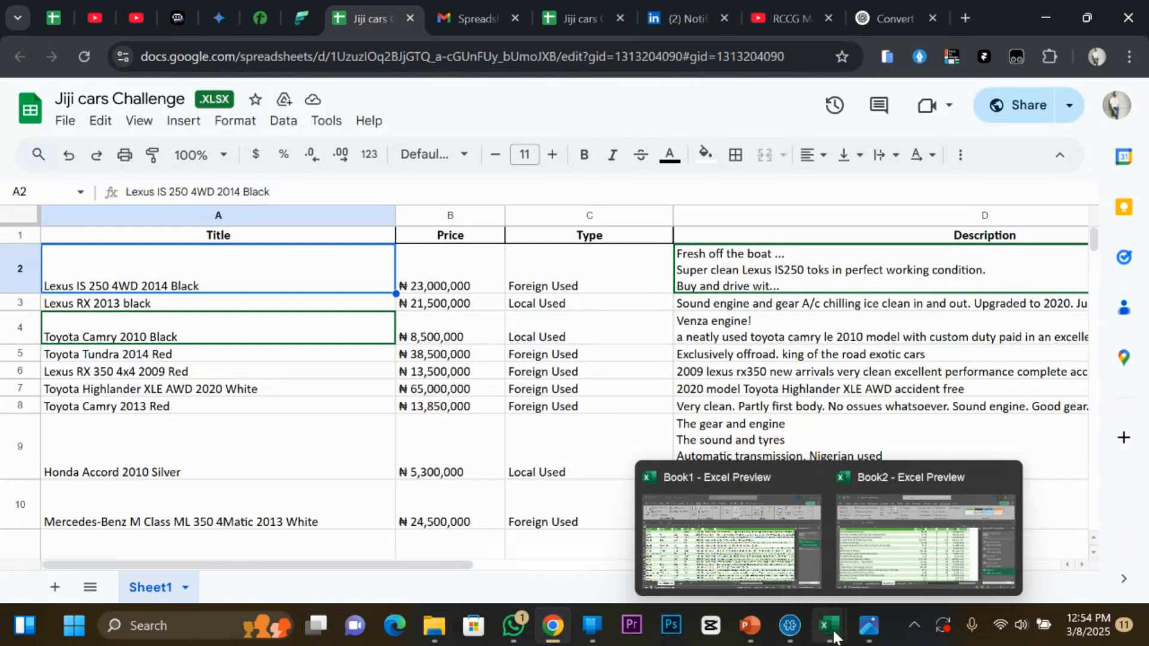
click(746, 558)
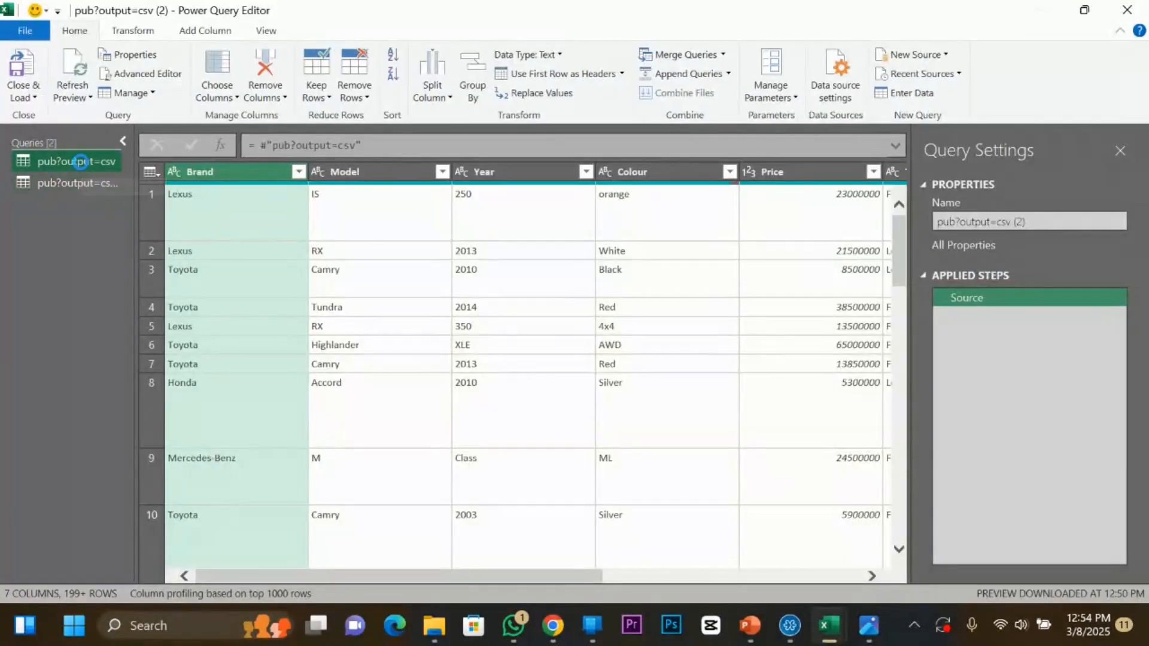
click(69, 182)
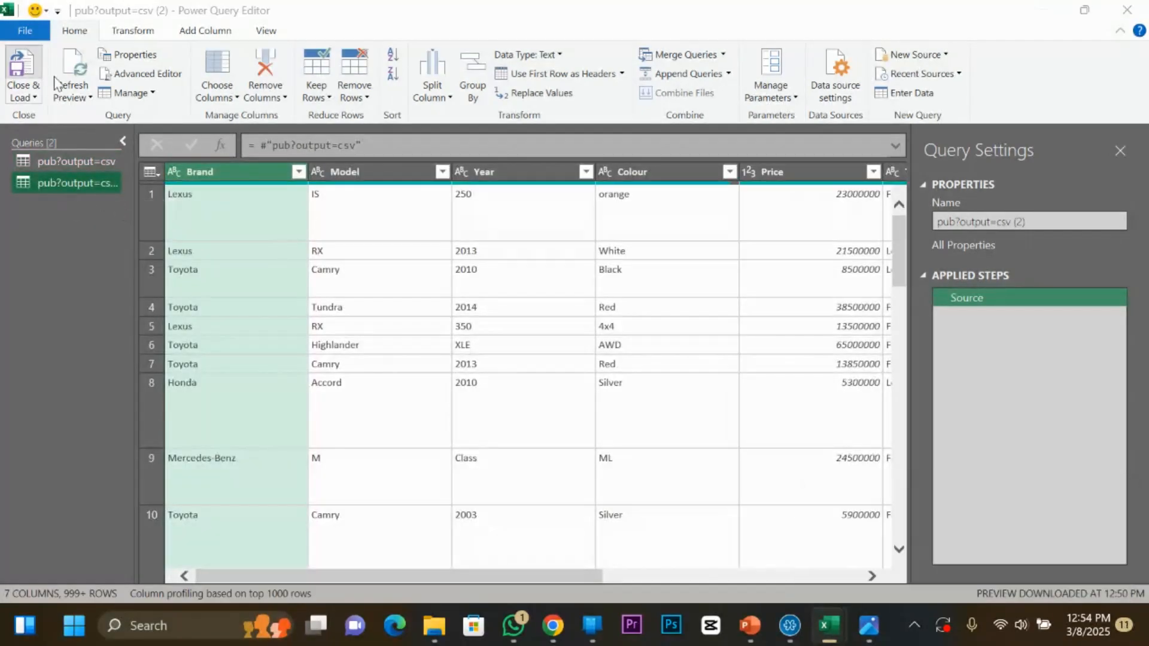
click(22, 73)
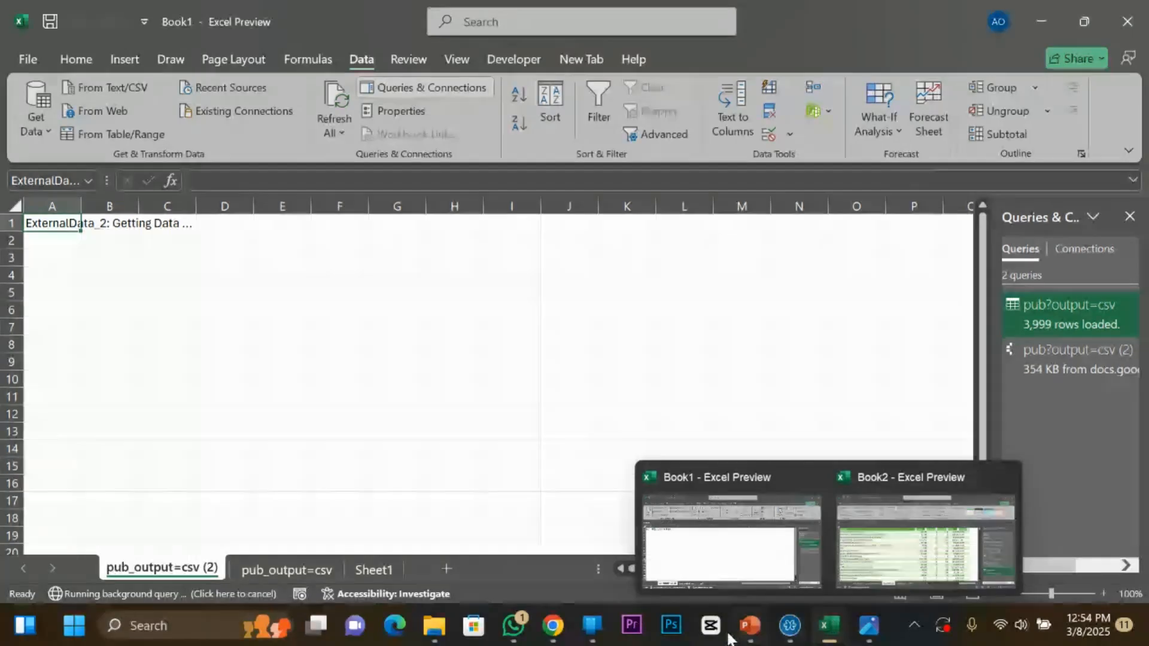
click(560, 633)
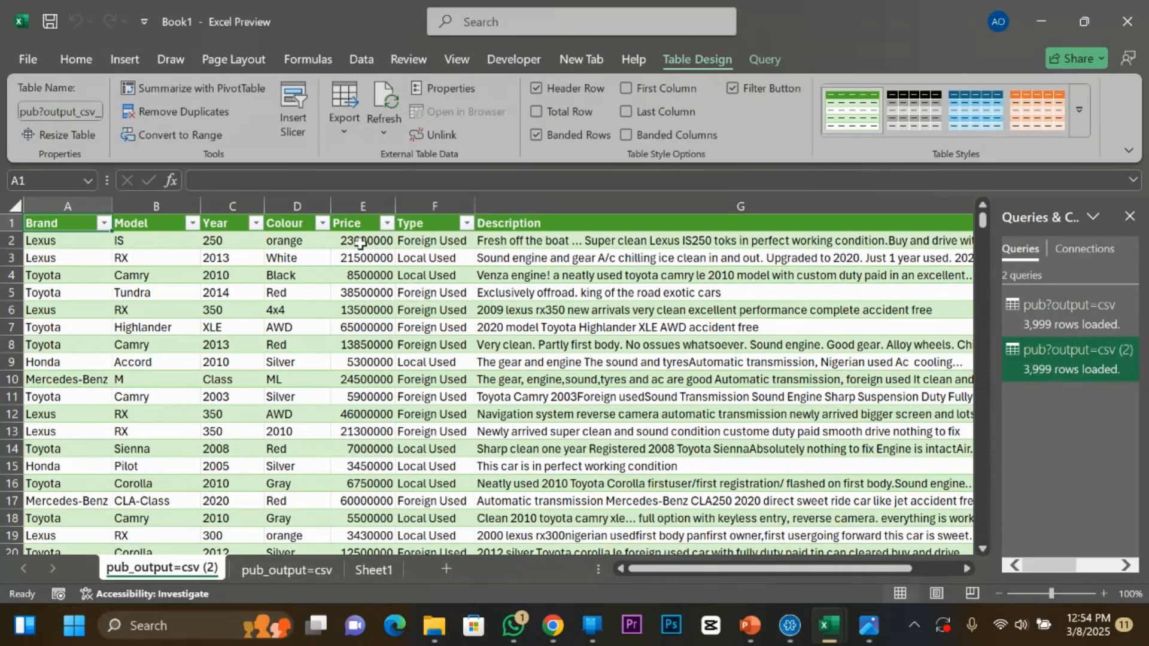
mouse_move(830, 640)
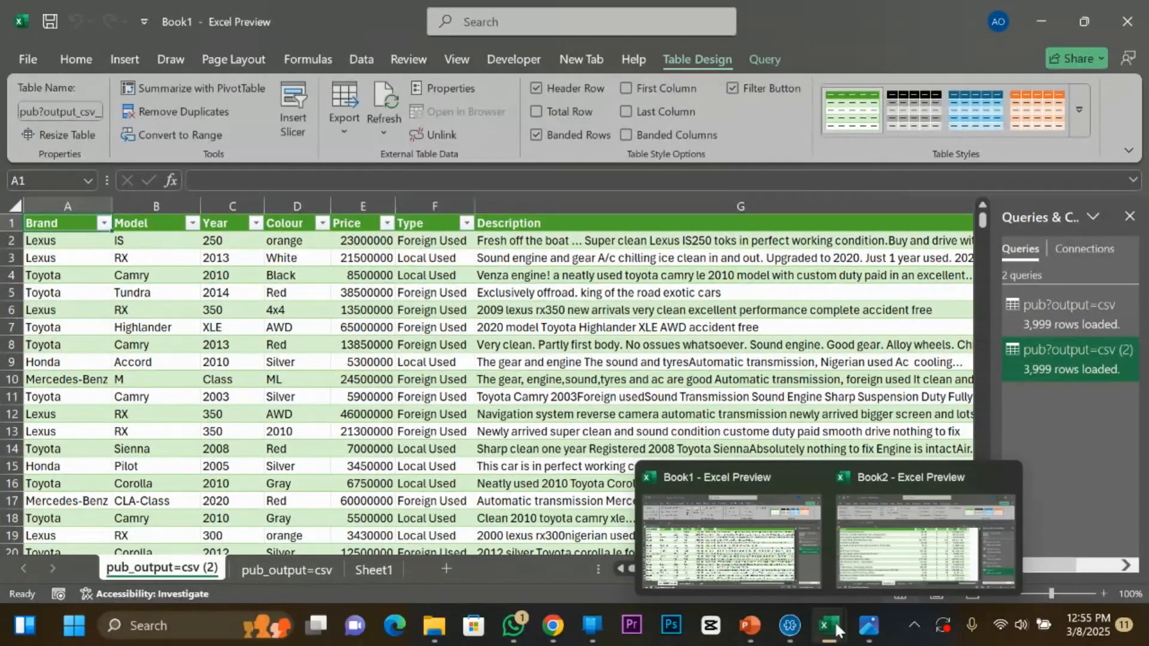
click(885, 556)
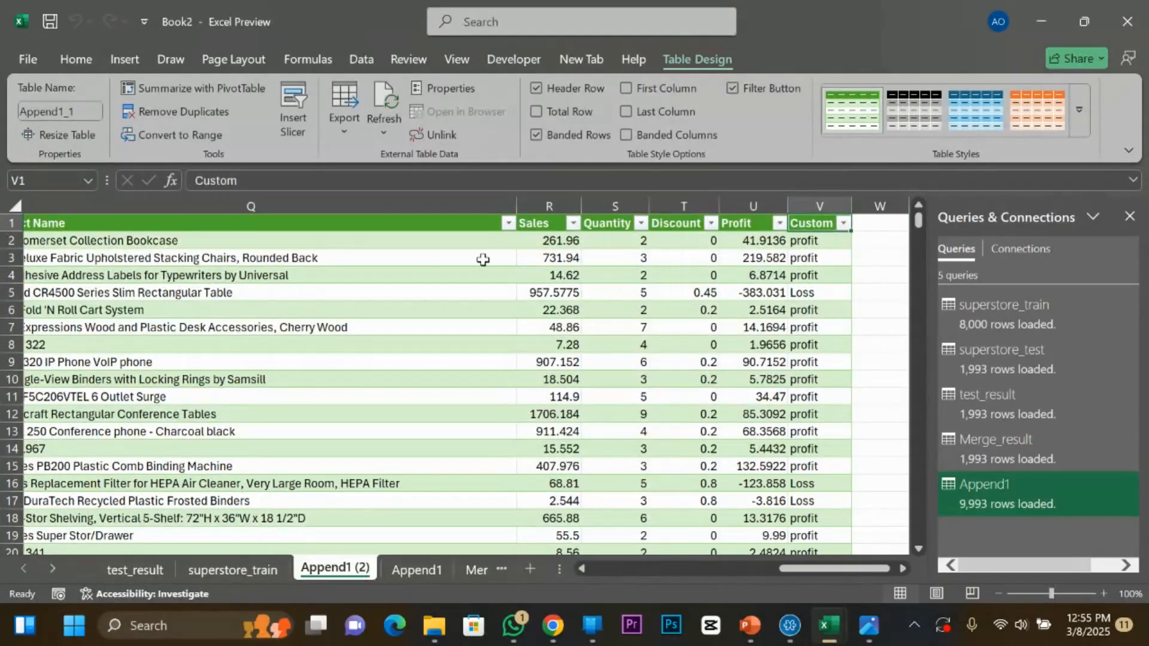
mouse_move(829, 628)
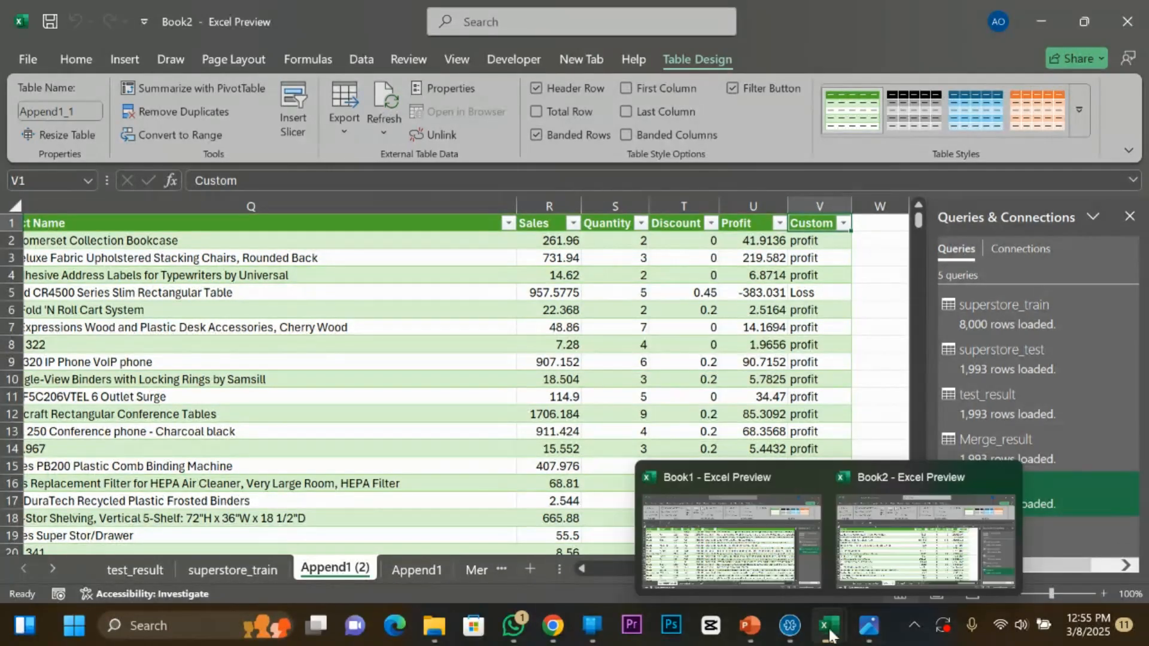
click(729, 558)
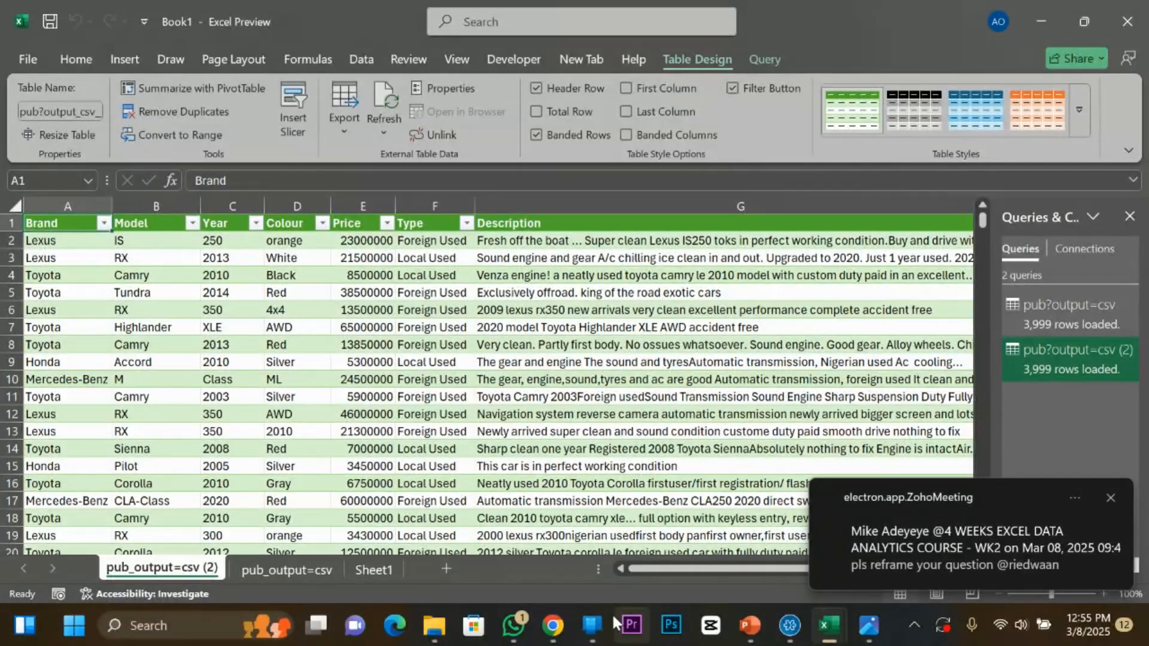
In the Jiji cars Challenge sheet in Chrome, set the Lexus IS 250's price in B2 to ₦ 44,000,000.
click(551, 631)
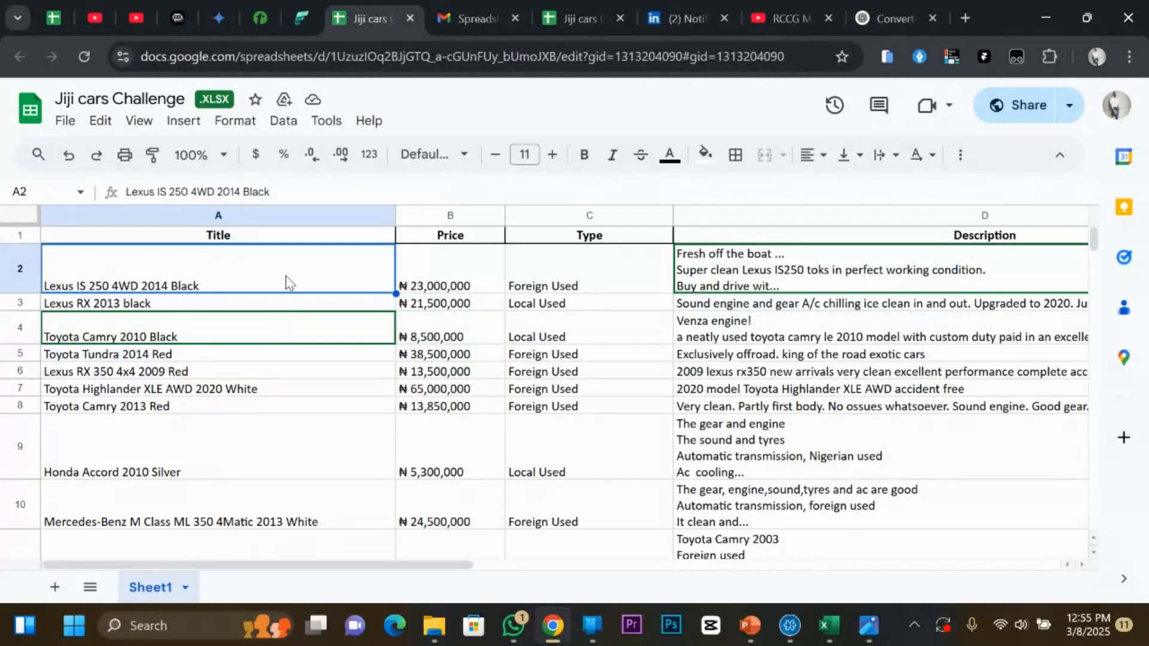
click(325, 303)
click(452, 290)
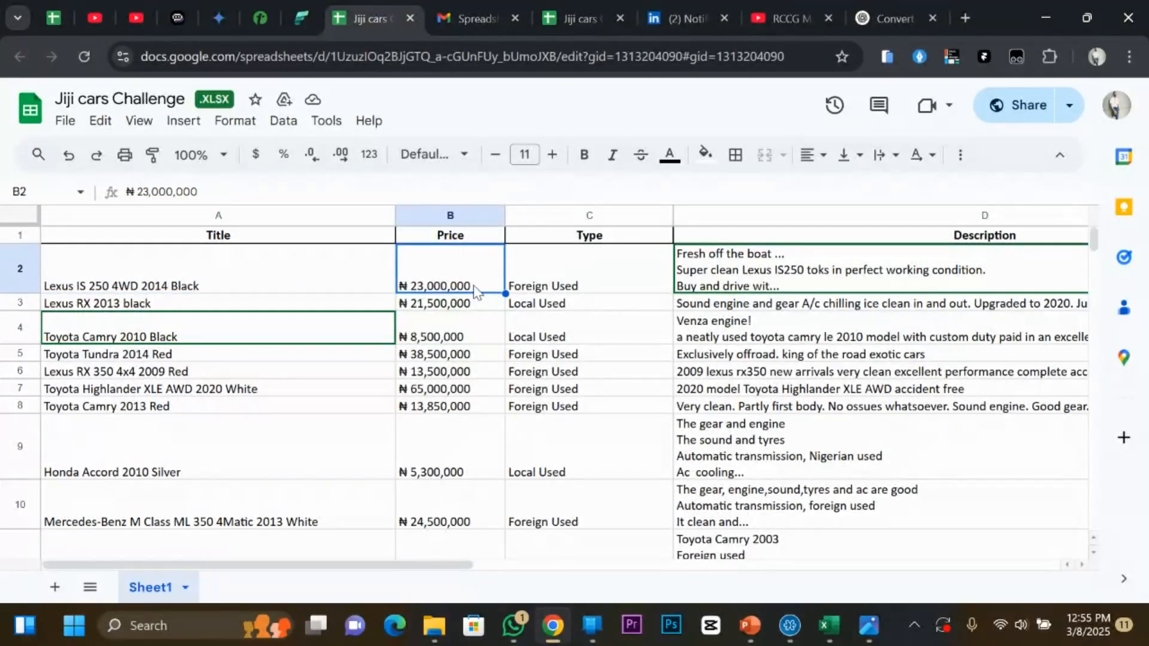
key(Right)
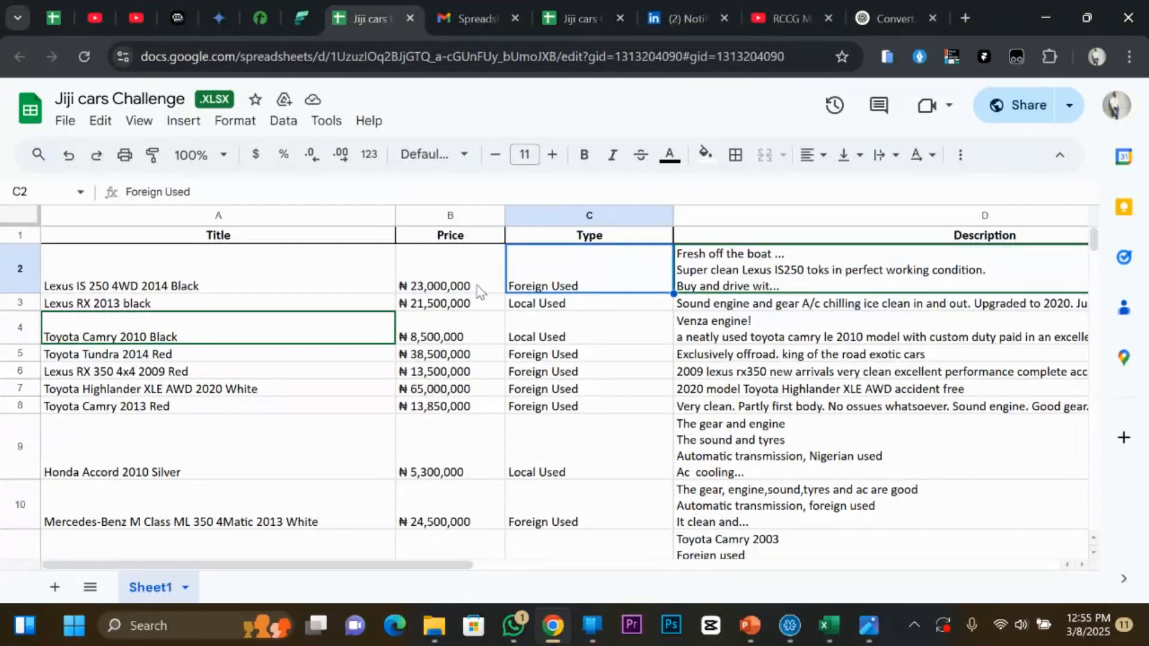
click(420, 292)
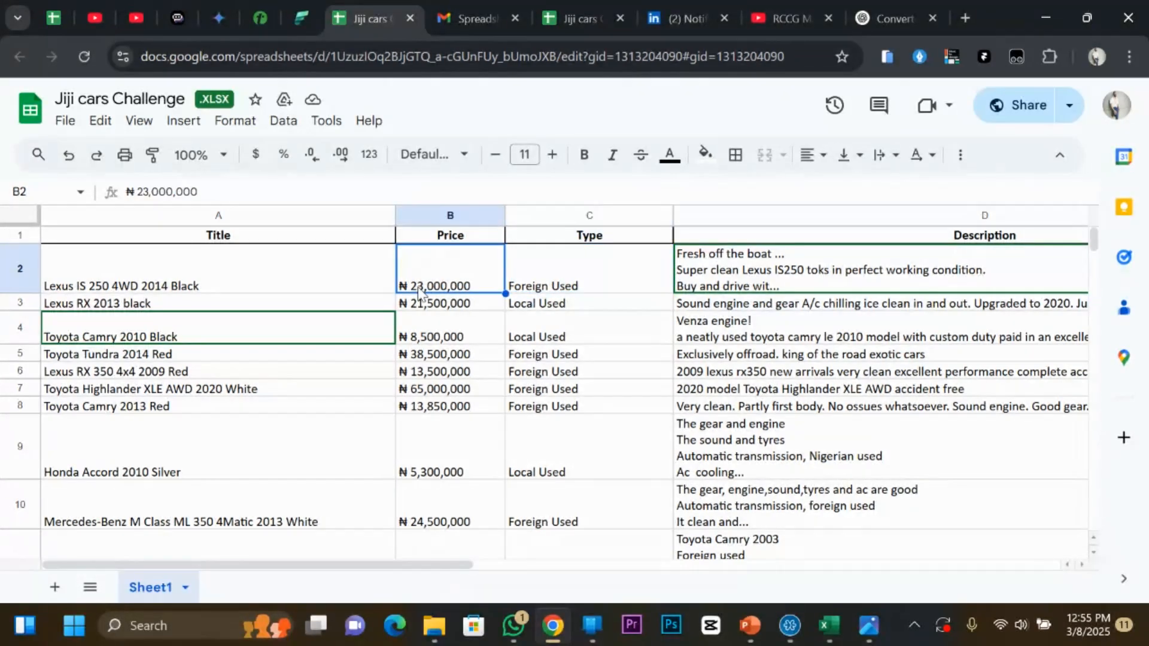
double_click(413, 263)
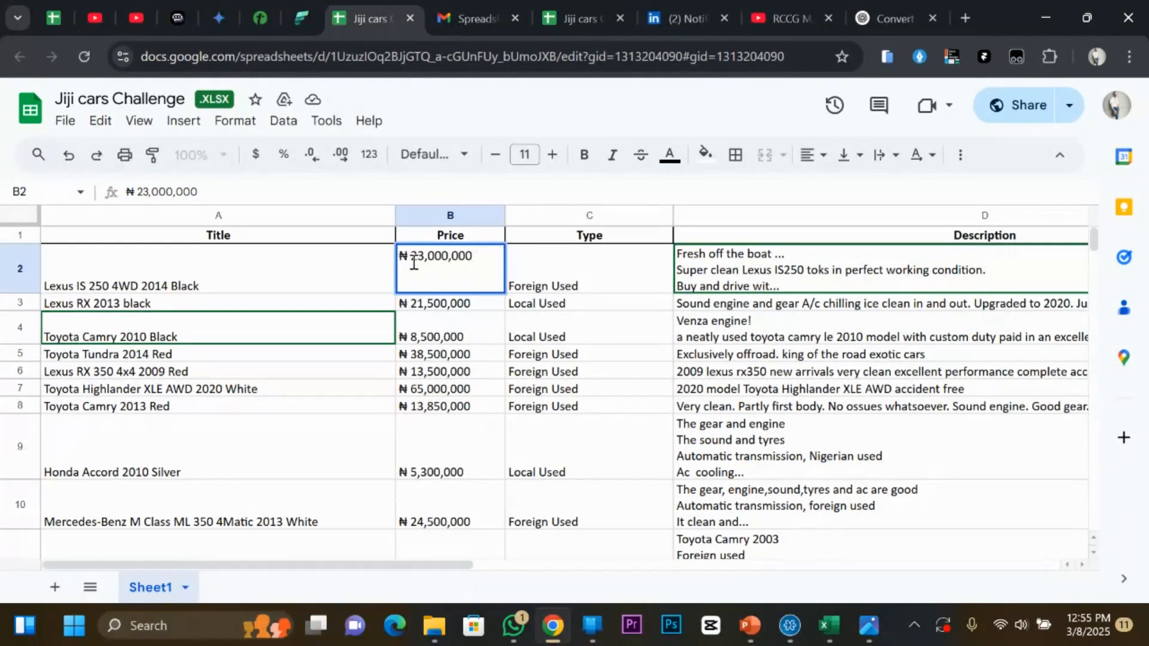
click(423, 258)
key(BackSpace)
key(BackSpace)
text(44)
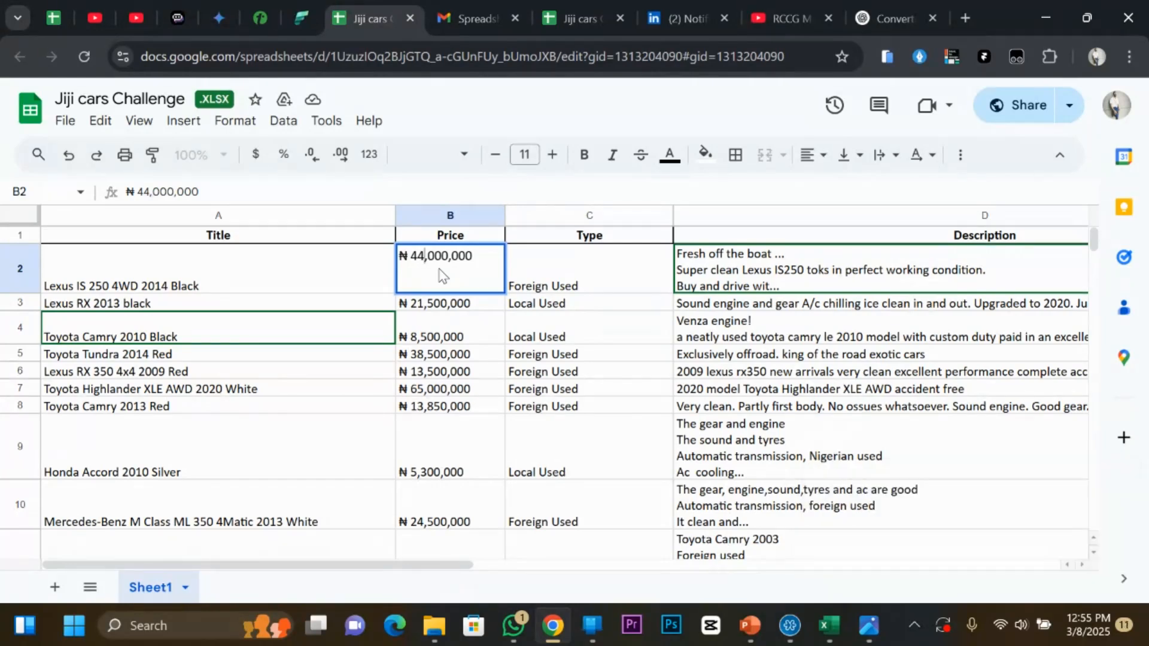
click(458, 303)
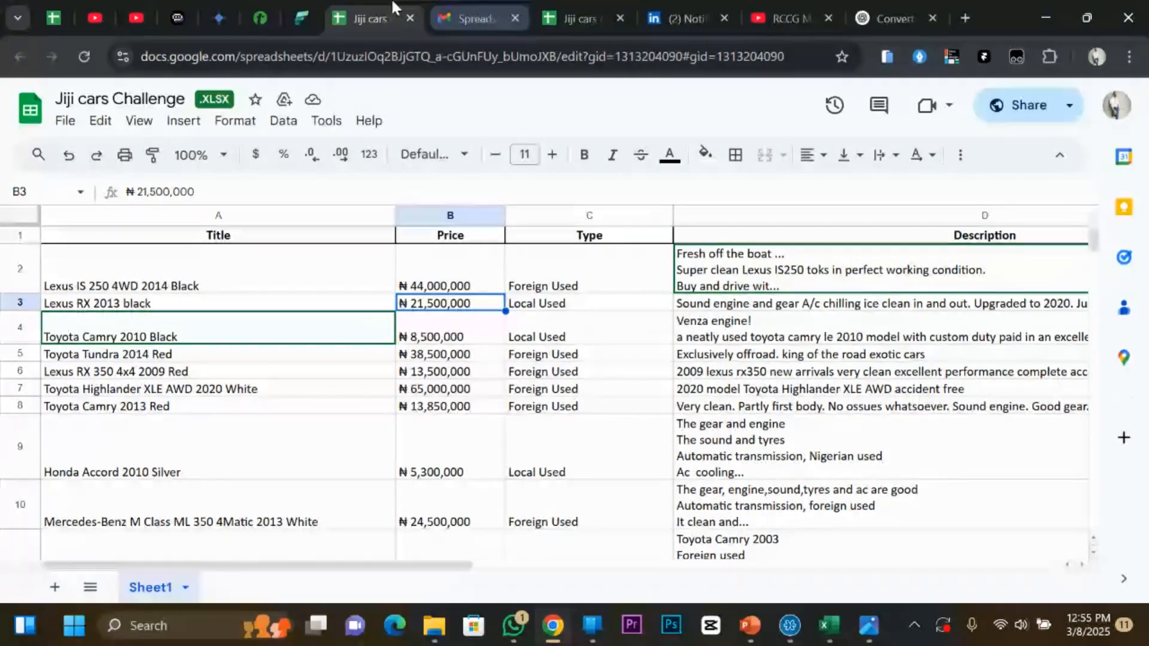
Switch to Book1 in Excel, refresh the pub?output=csv (2) query and check the Price column of the loaded table.
mouse_move(829, 625)
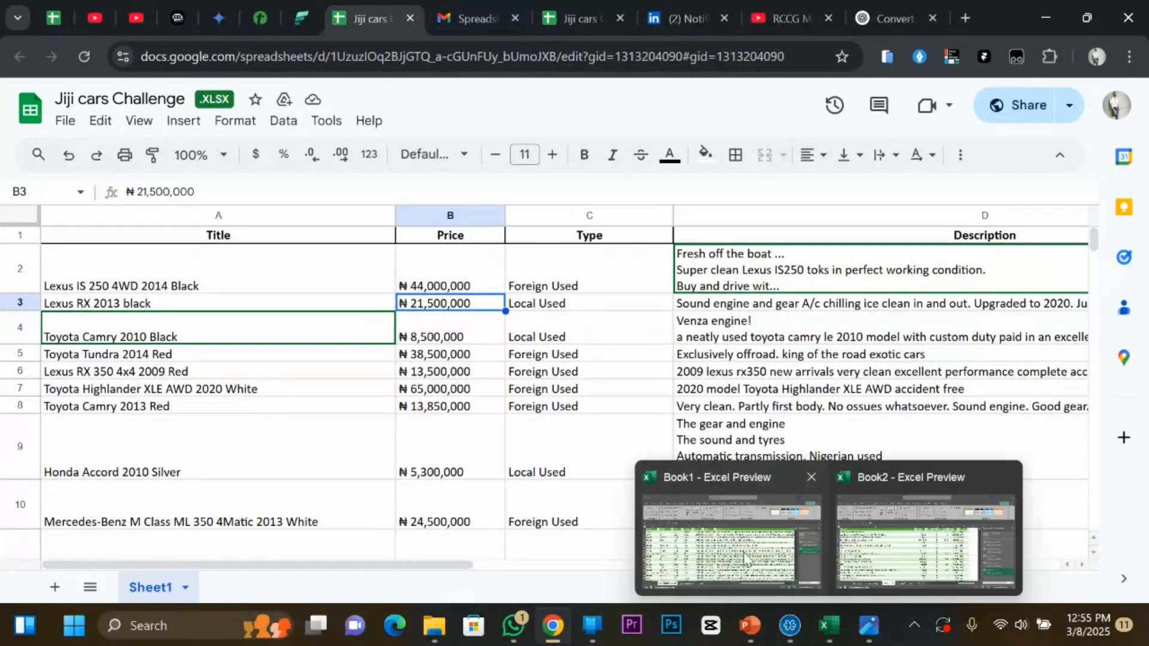
click(778, 579)
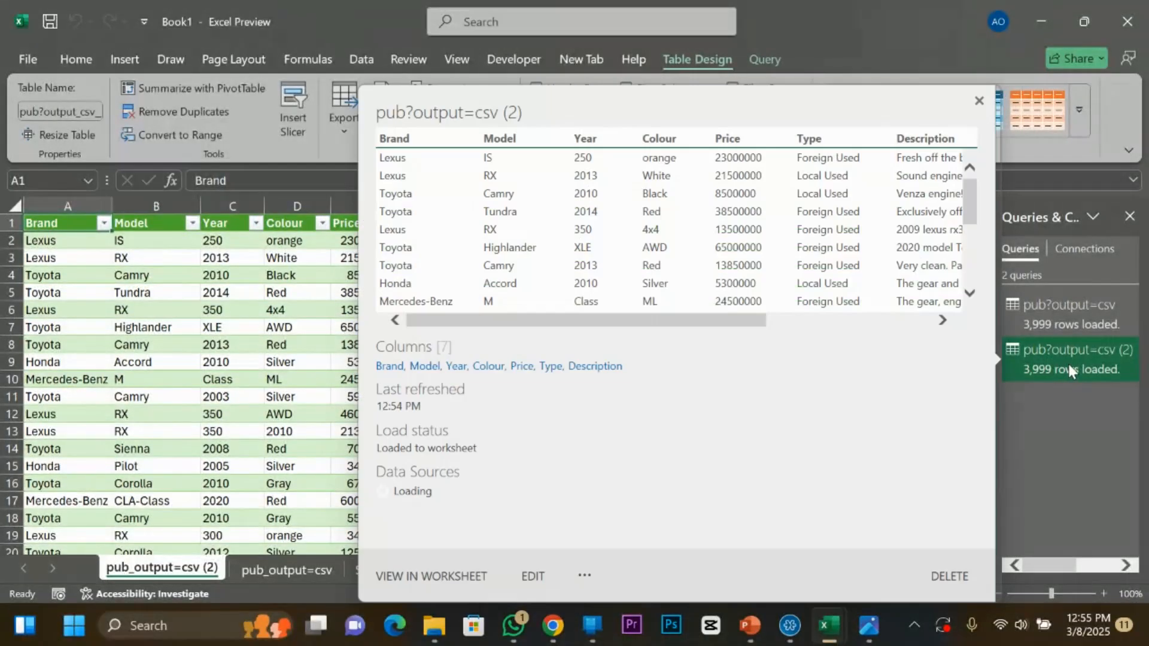
right_click(1068, 364)
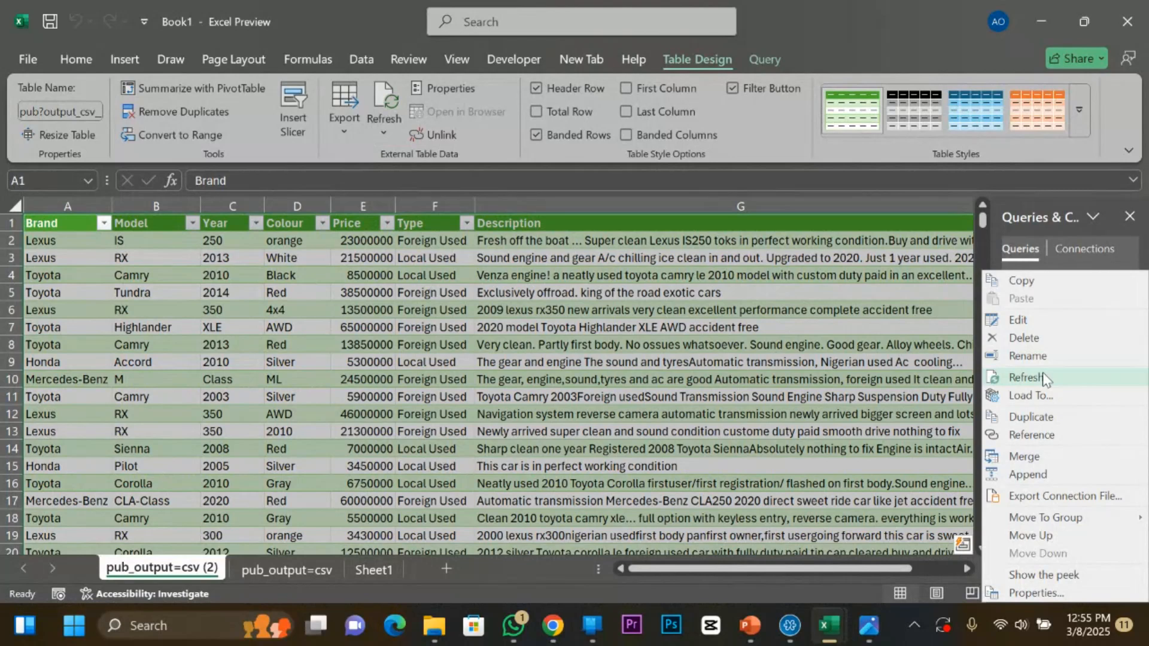
click(1042, 374)
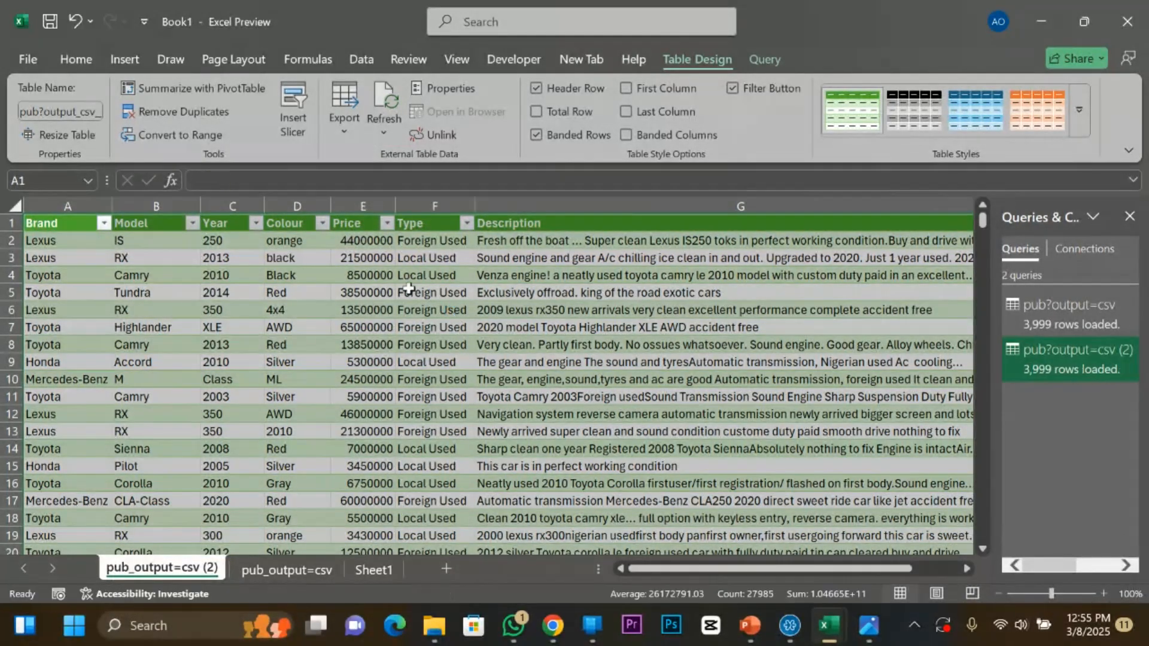
click(361, 250)
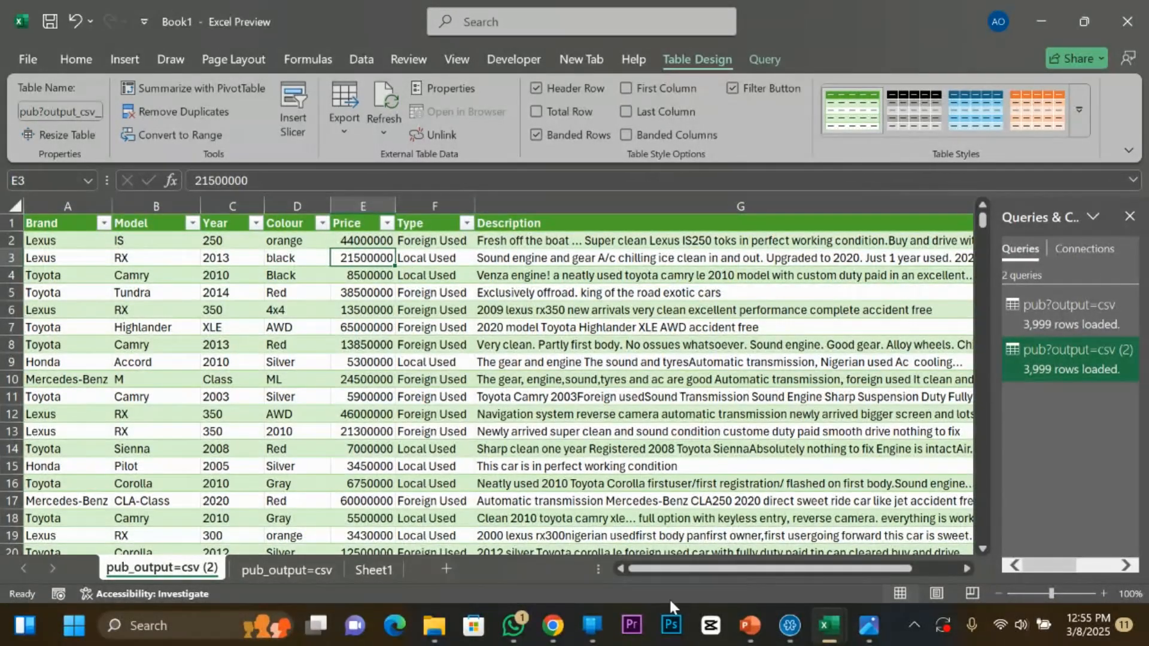
Return to the Jiji cars Challenge sheet in Chrome and set the Lexus RX 2013's price in B3 to ₦ 30,500,000.
click(553, 626)
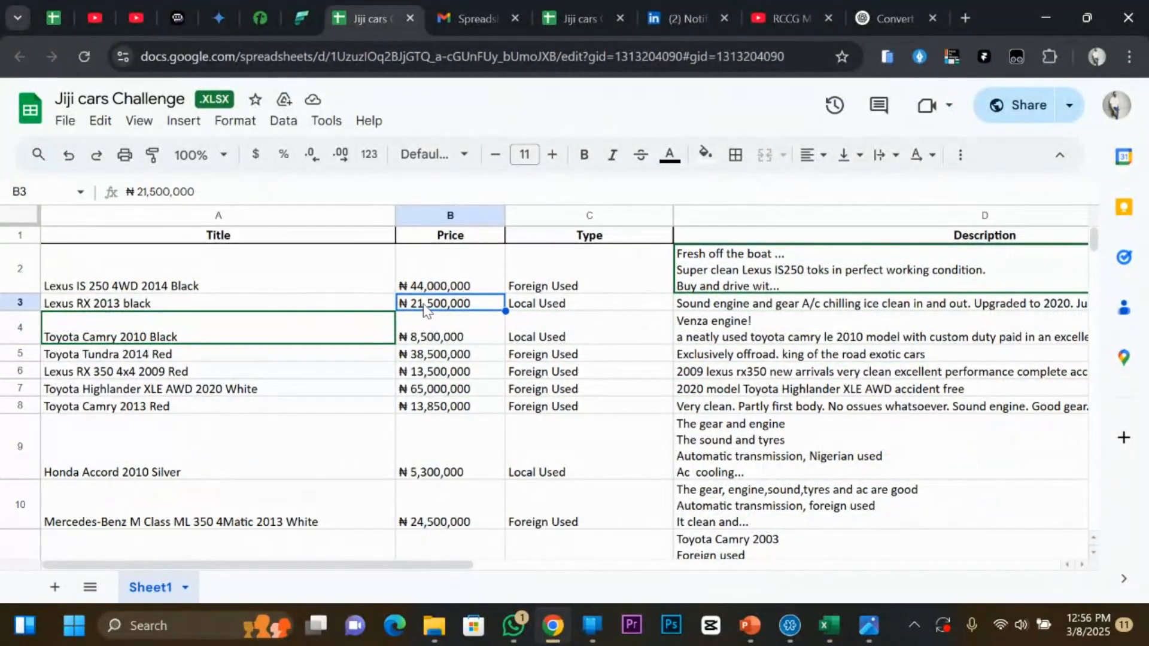
double_click(423, 309)
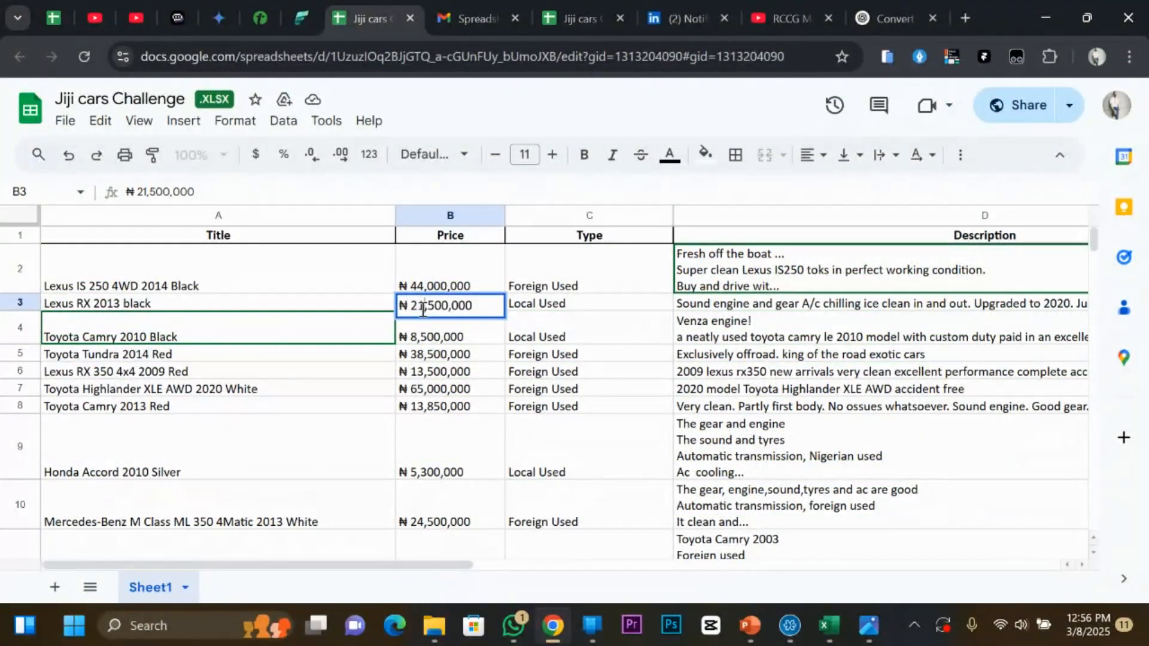
key(BackSpace)
key(BackSpace)
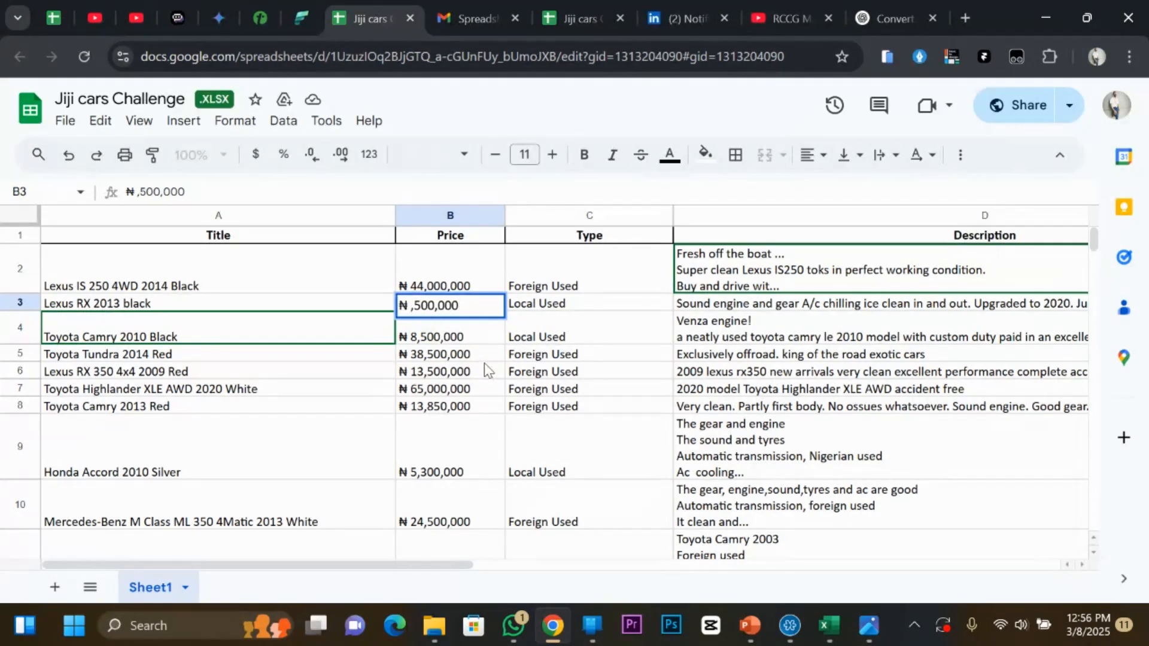
text(30)
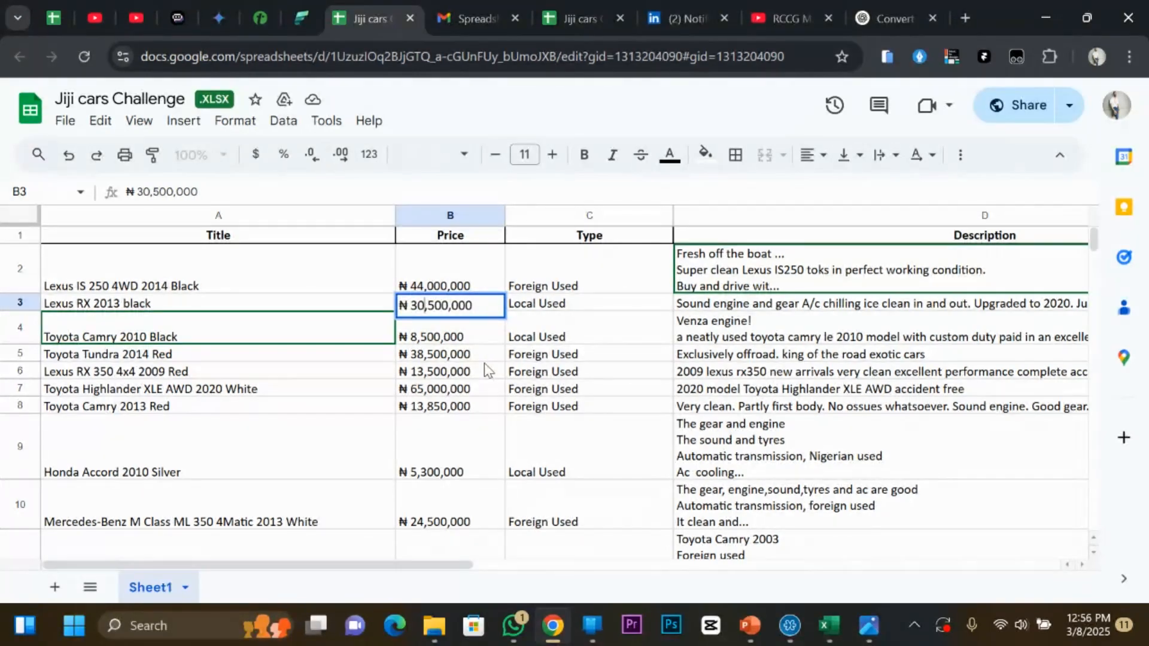
Switch to the Book1 workbook in Excel.
click(829, 625)
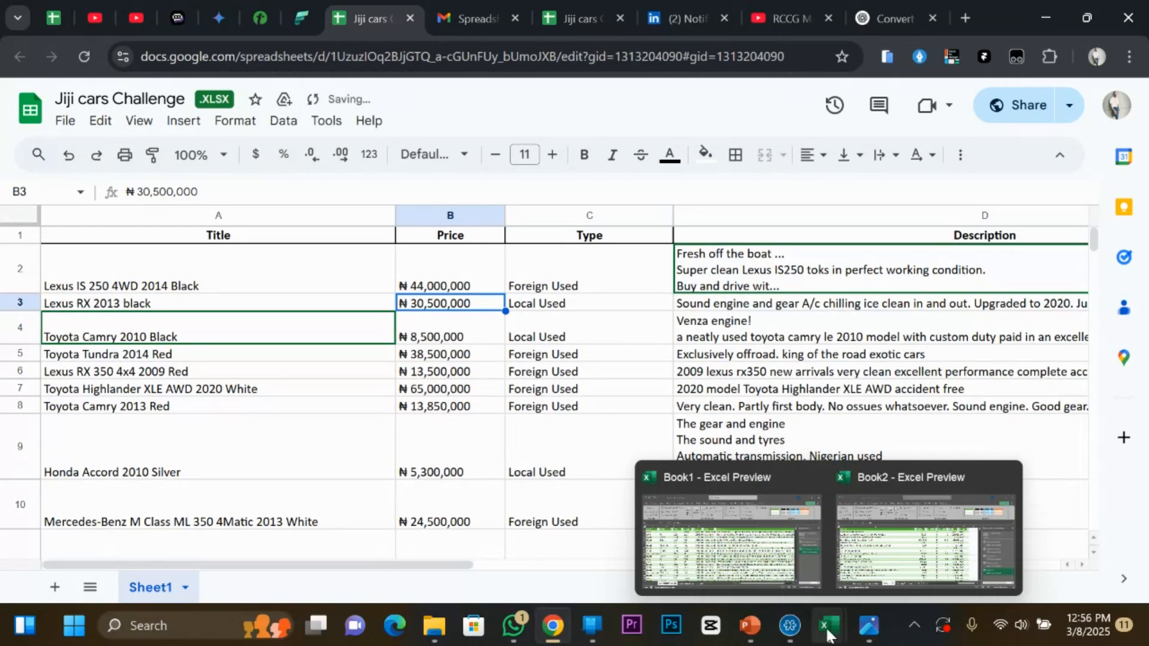
click(740, 564)
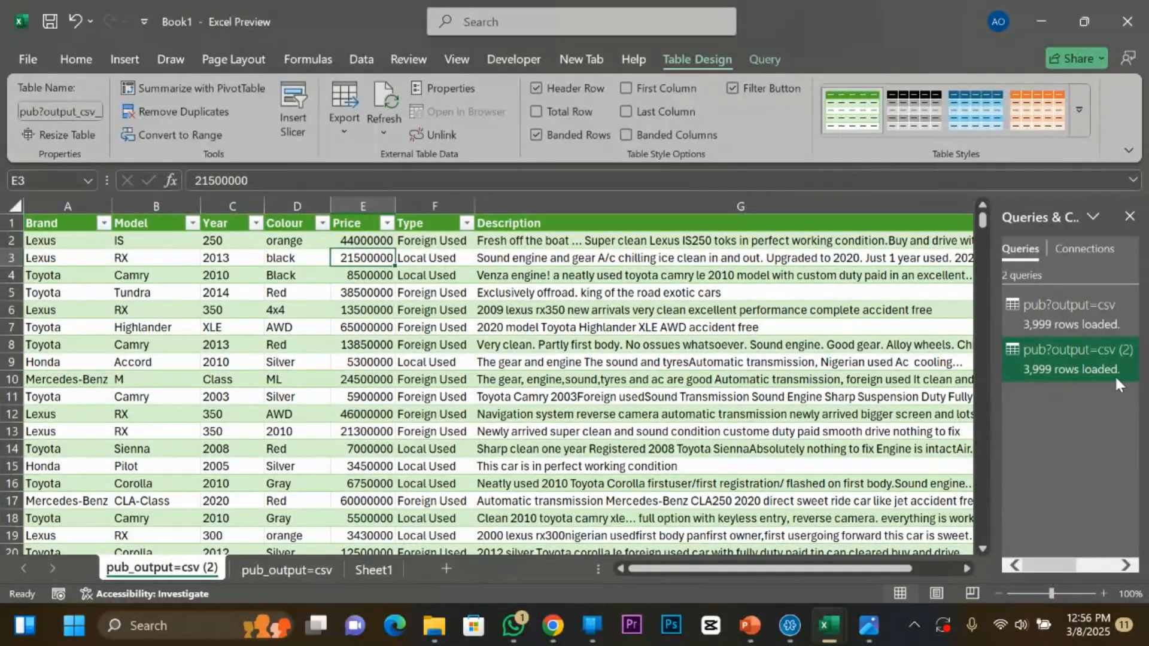
mouse_move(1081, 356)
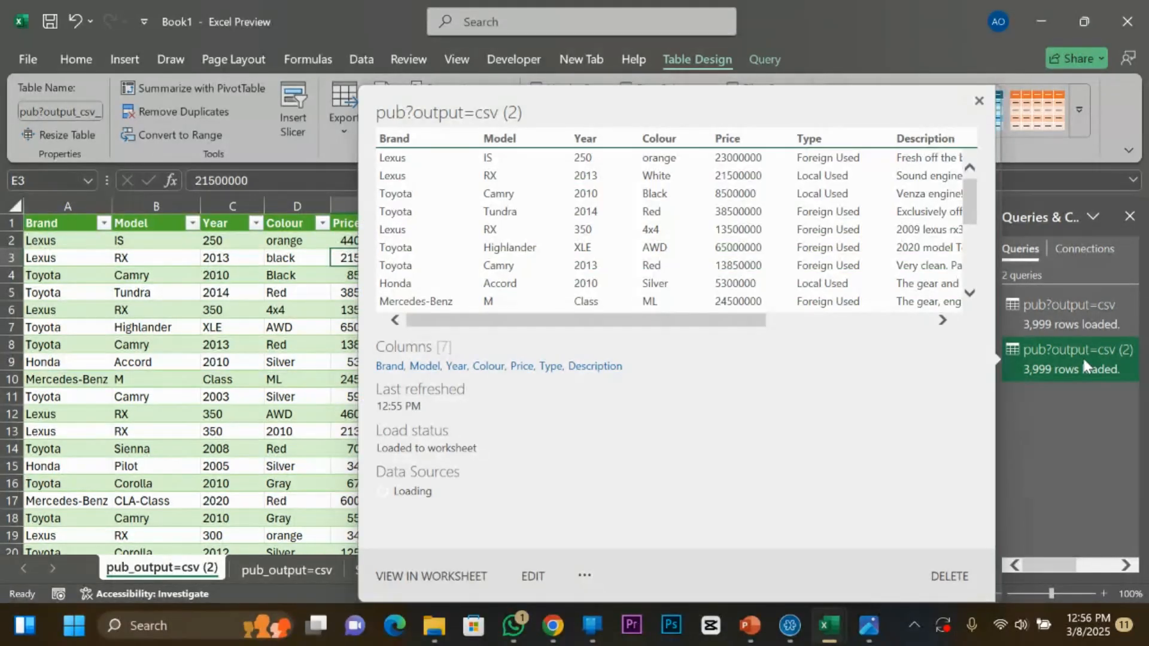
right_click(1082, 357)
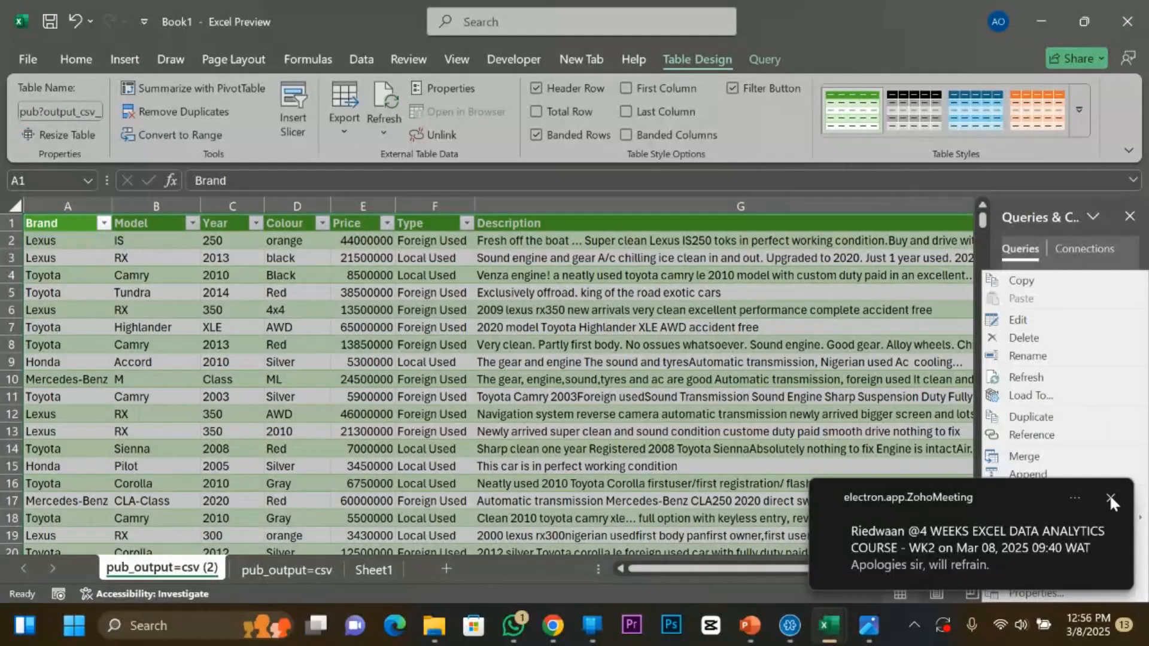
click(1108, 487)
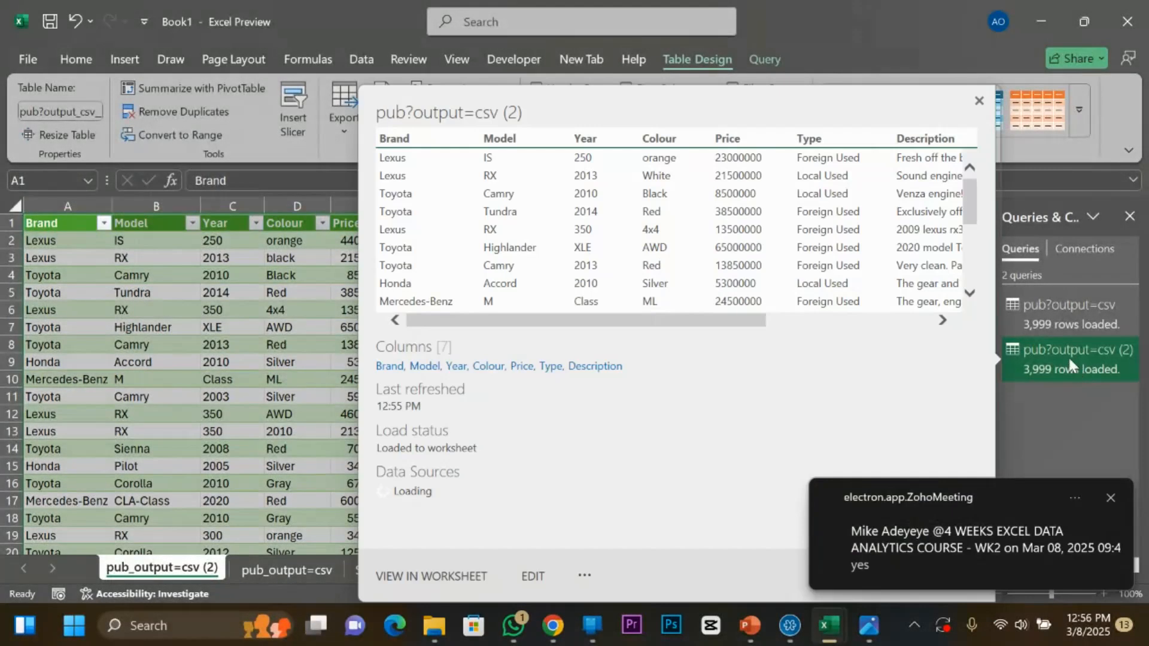
right_click(1068, 357)
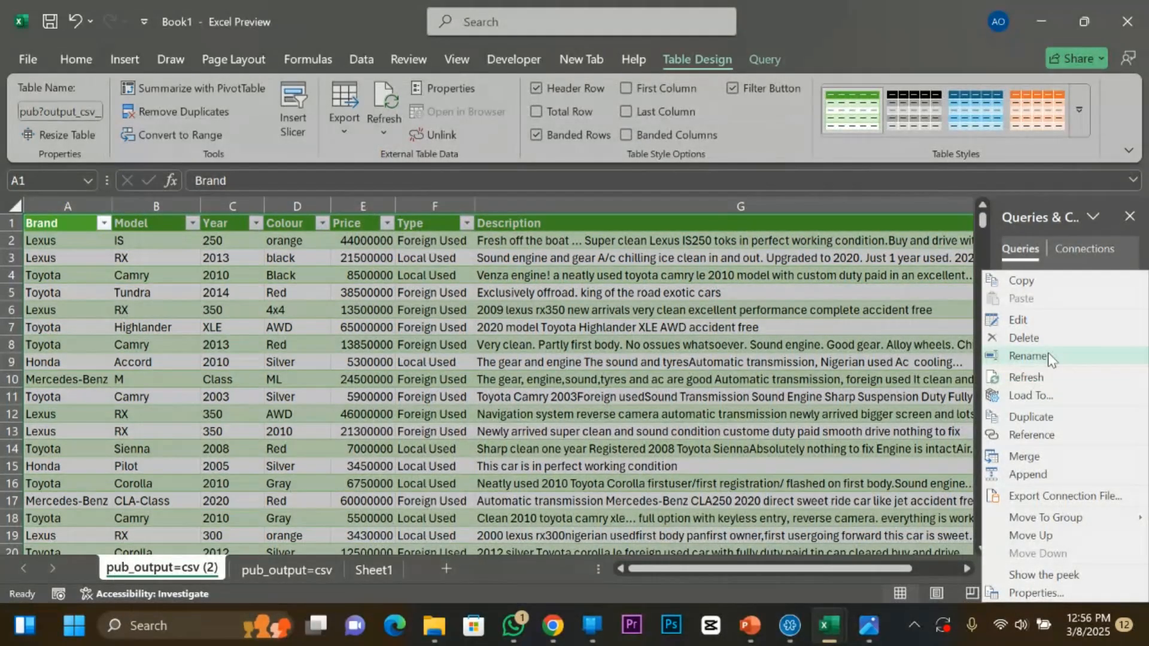
click(1047, 355)
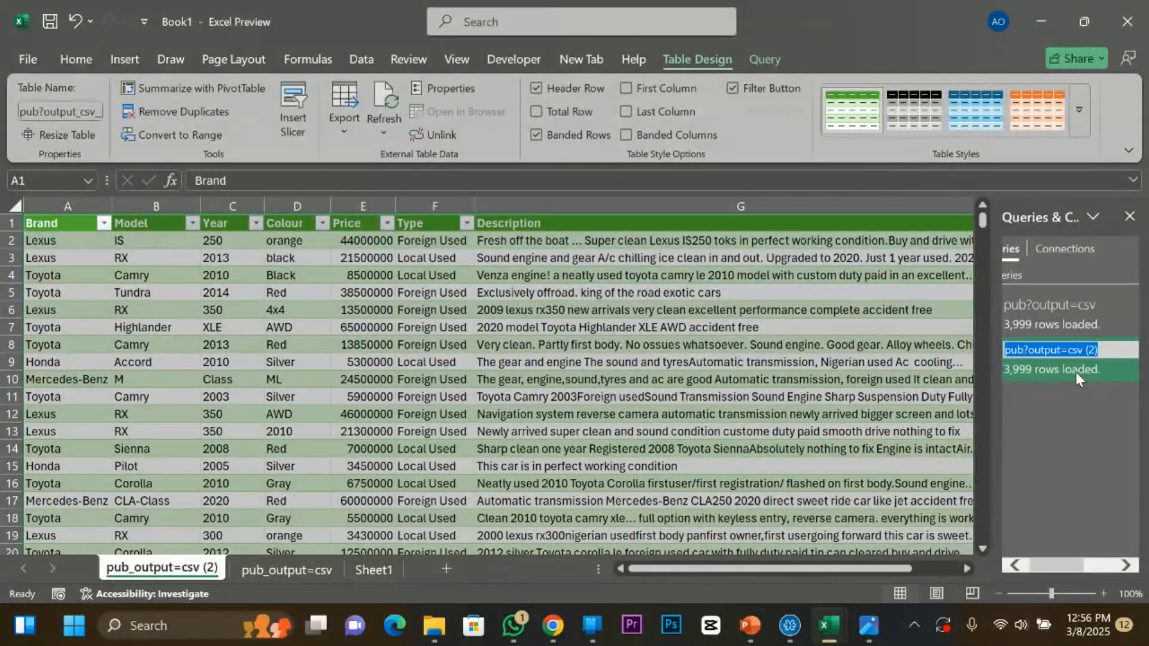
click(1075, 371)
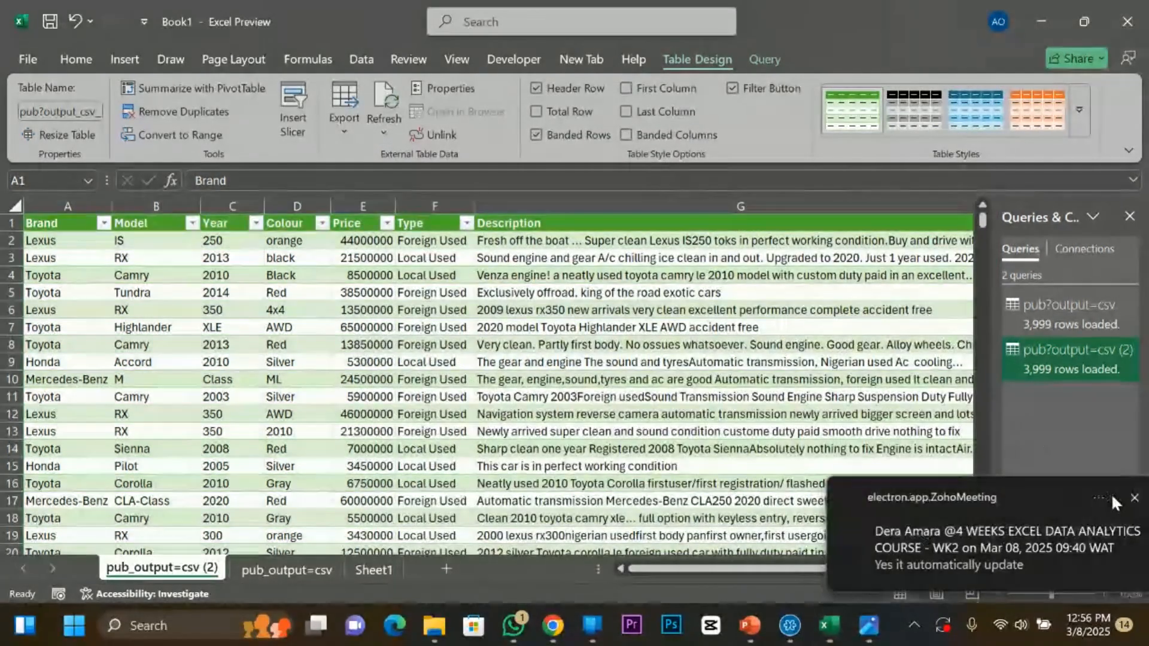
click(1111, 494)
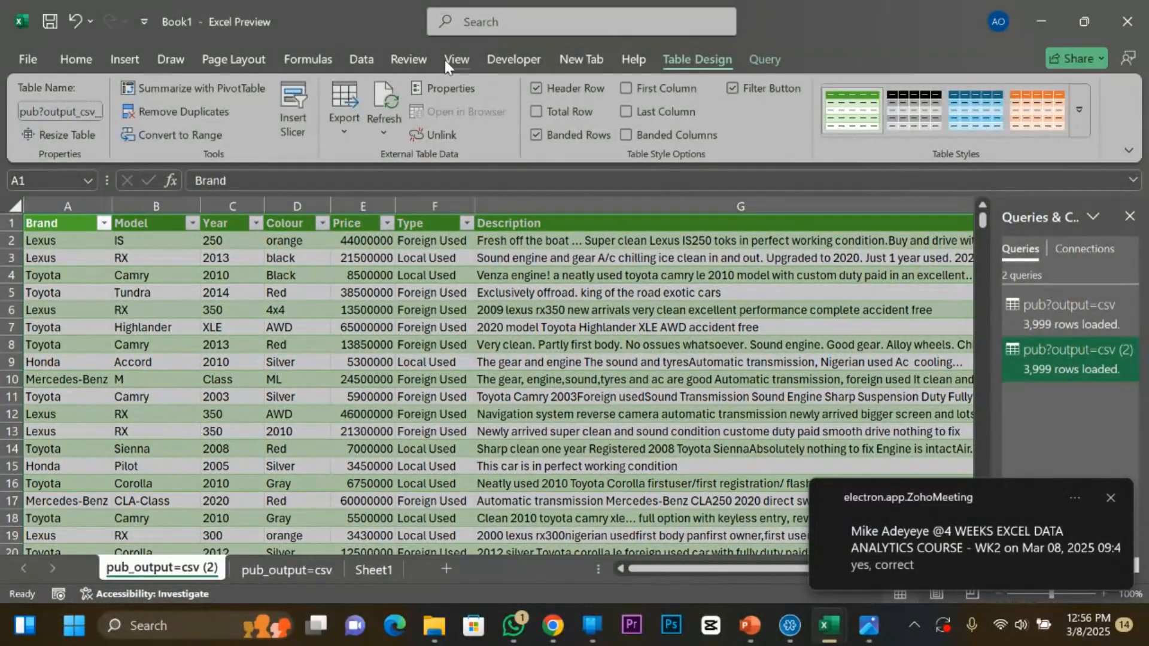
Refresh the pub?output=csv (2) query to reload its table from the published Google Sheet.
click(445, 60)
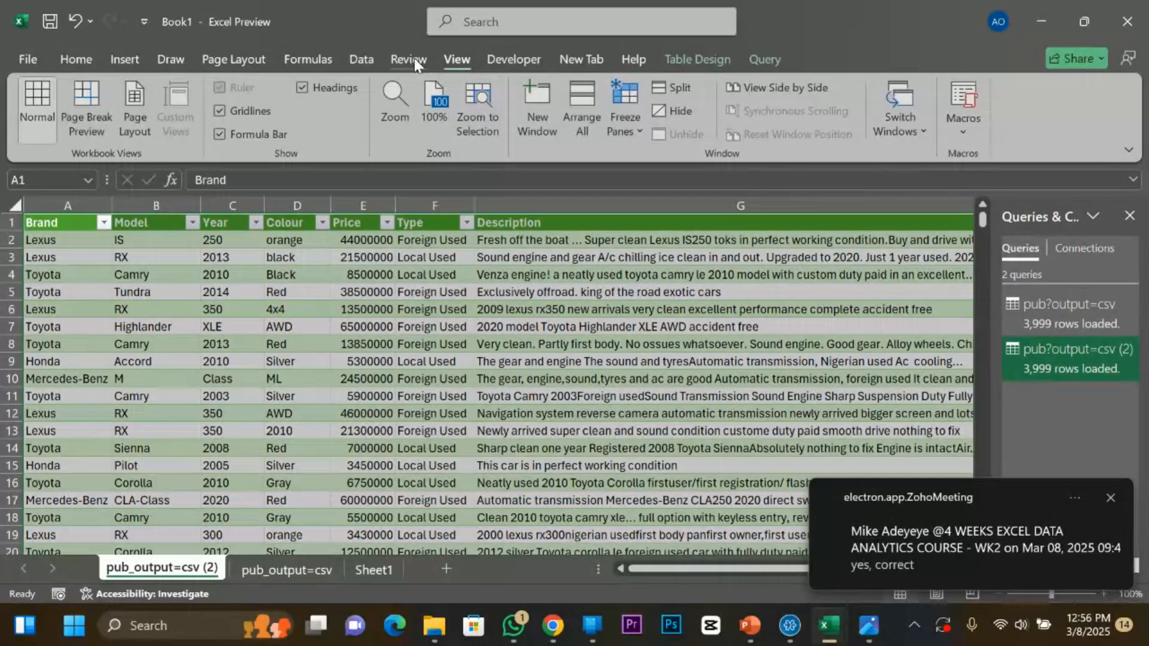
click(357, 63)
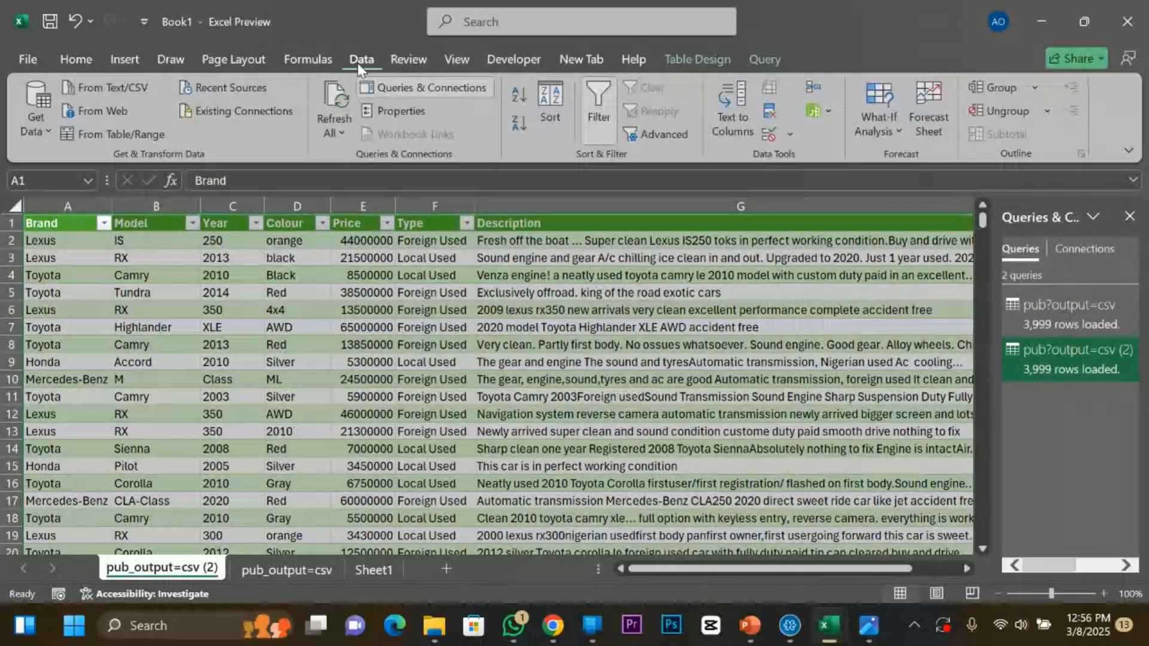
click(343, 127)
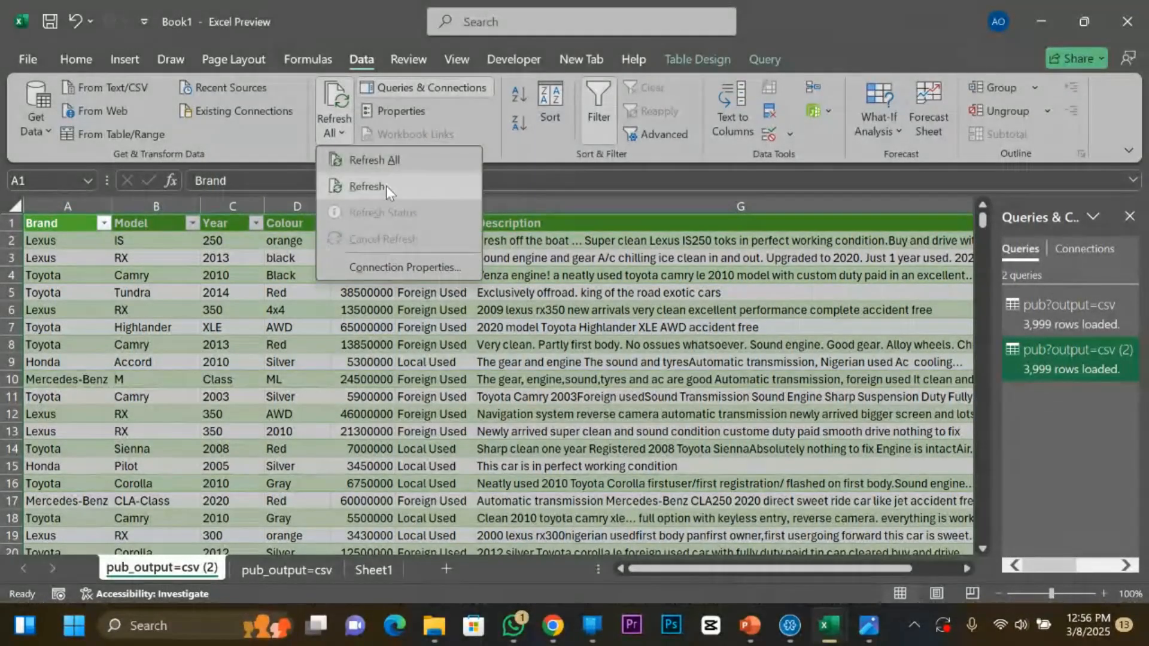
right_click(1027, 344)
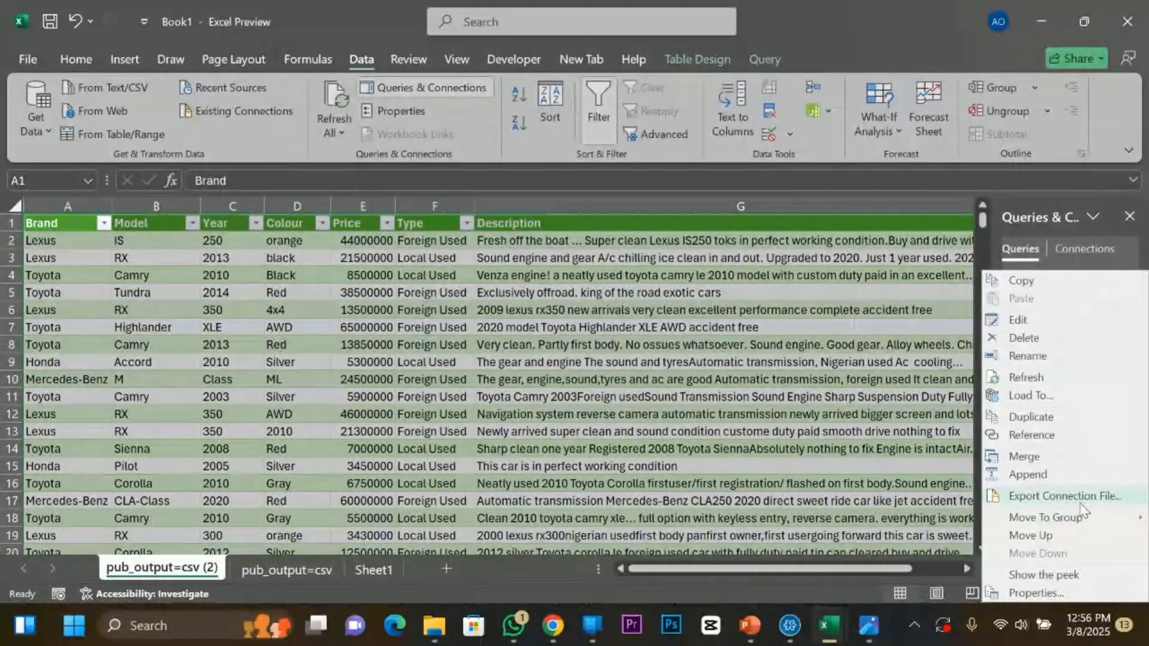
click(1039, 396)
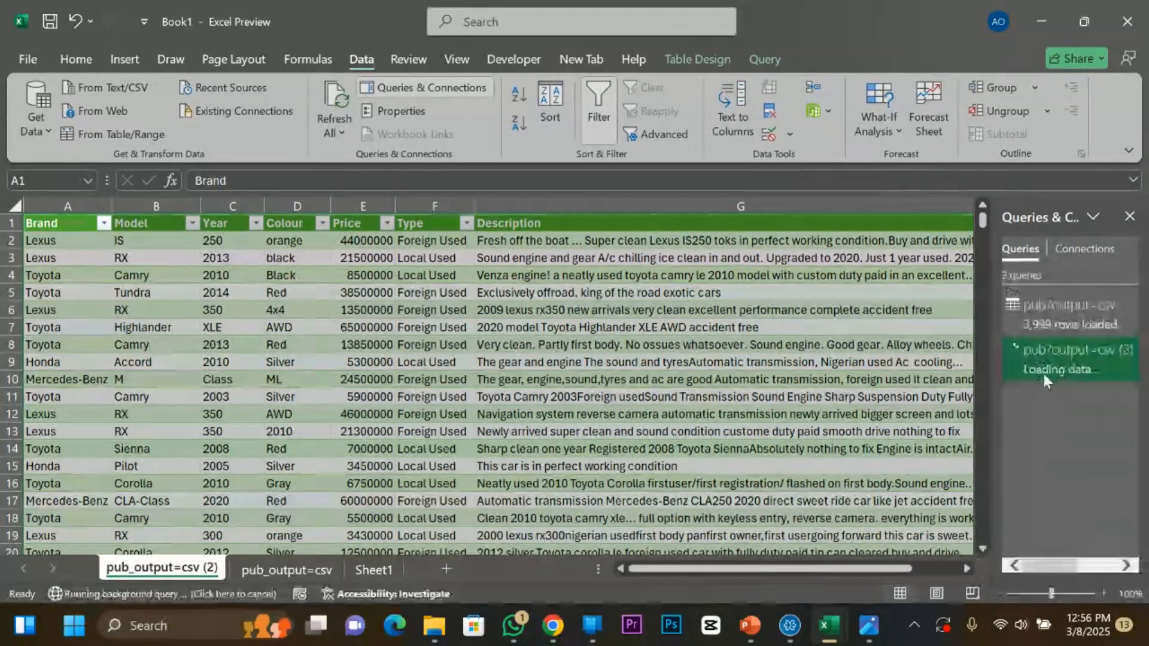
Set the pub?output=csv (2) query to refresh every 1 minute and on file opening, with fast data load enabled.
right_click(1043, 374)
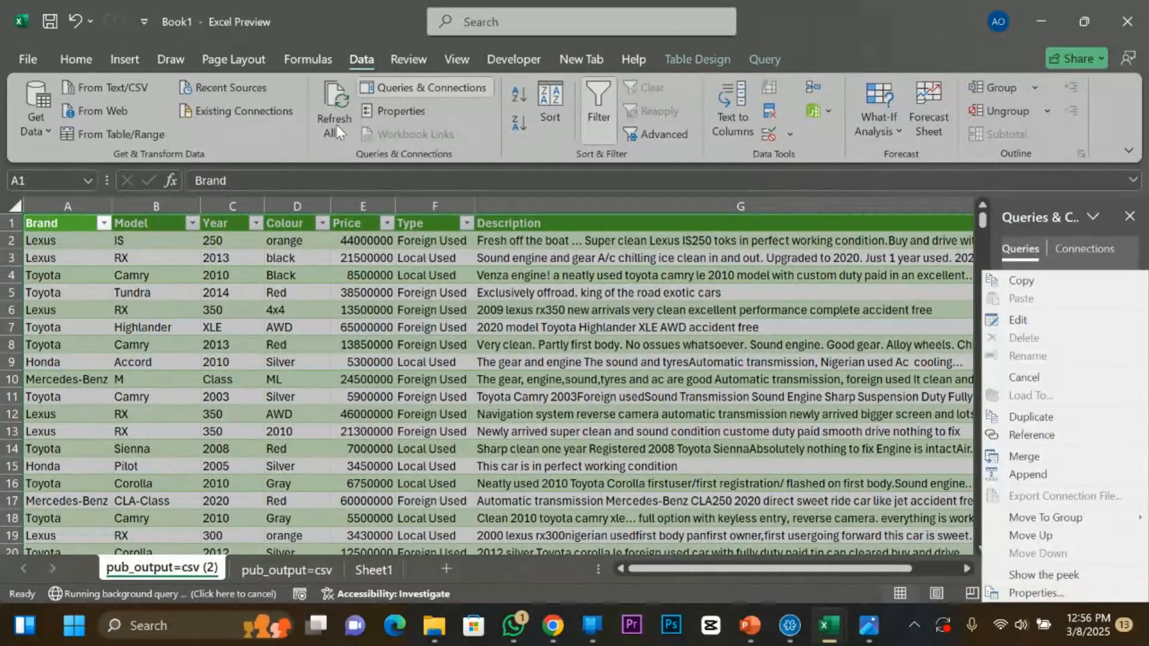
click(336, 125)
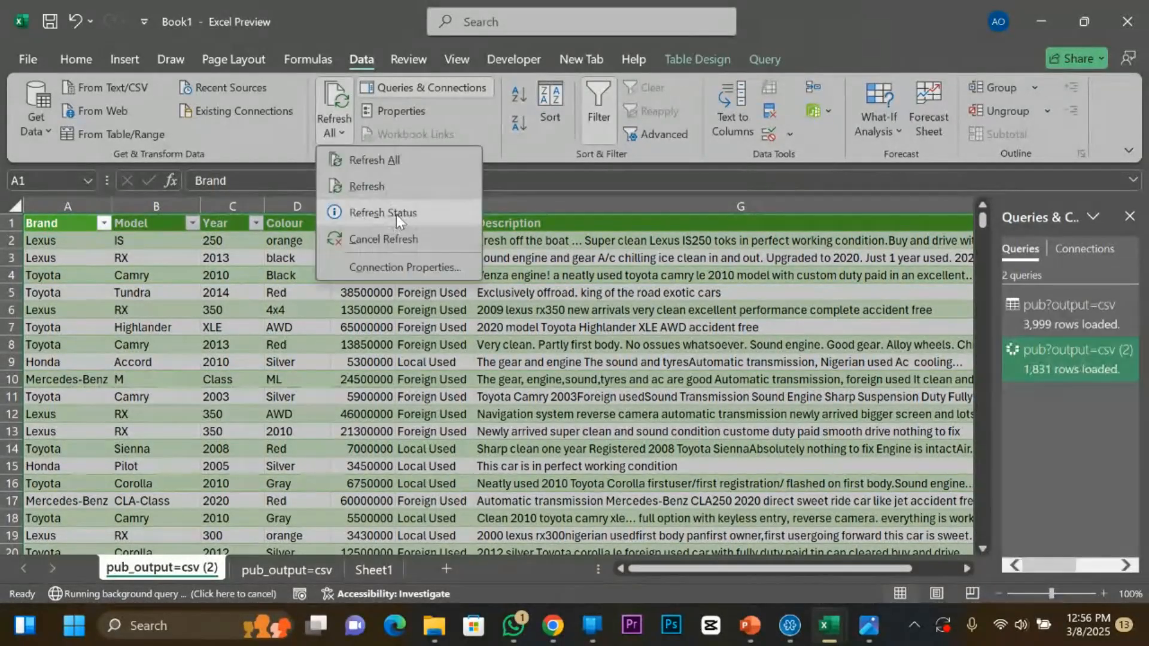
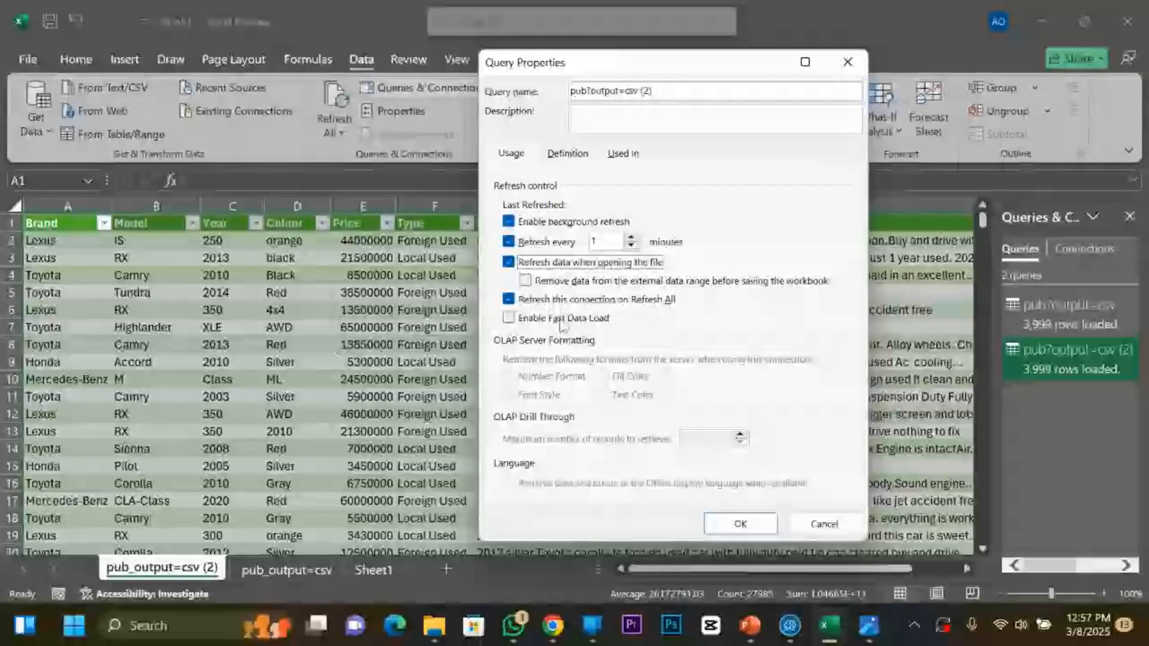
click(561, 318)
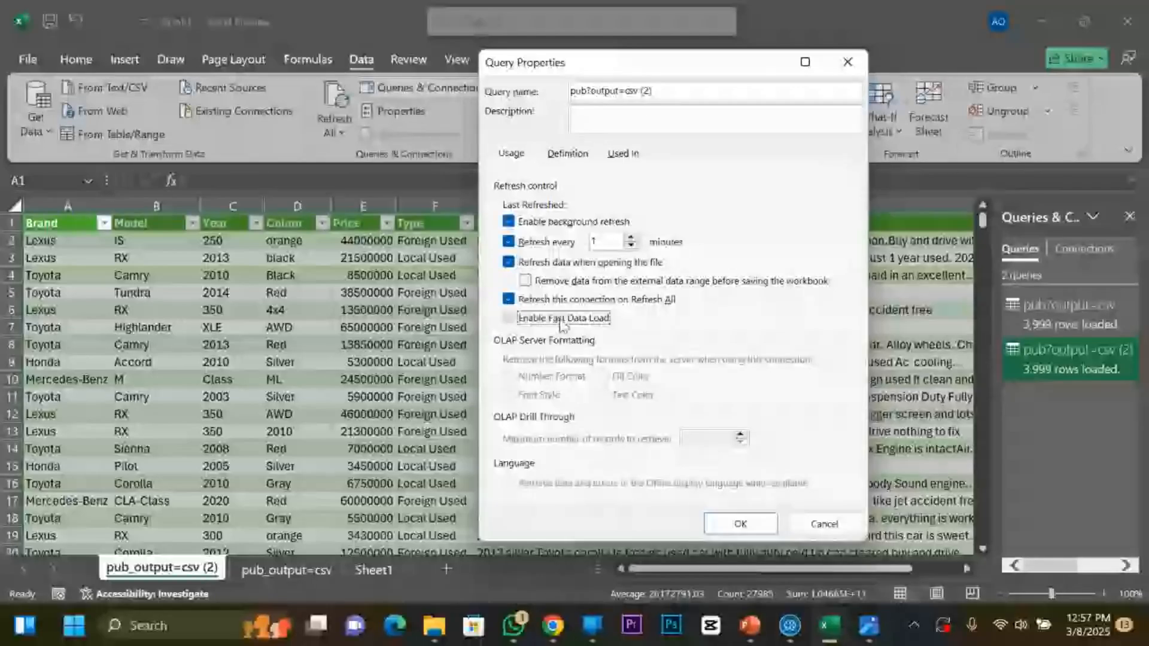
click(729, 516)
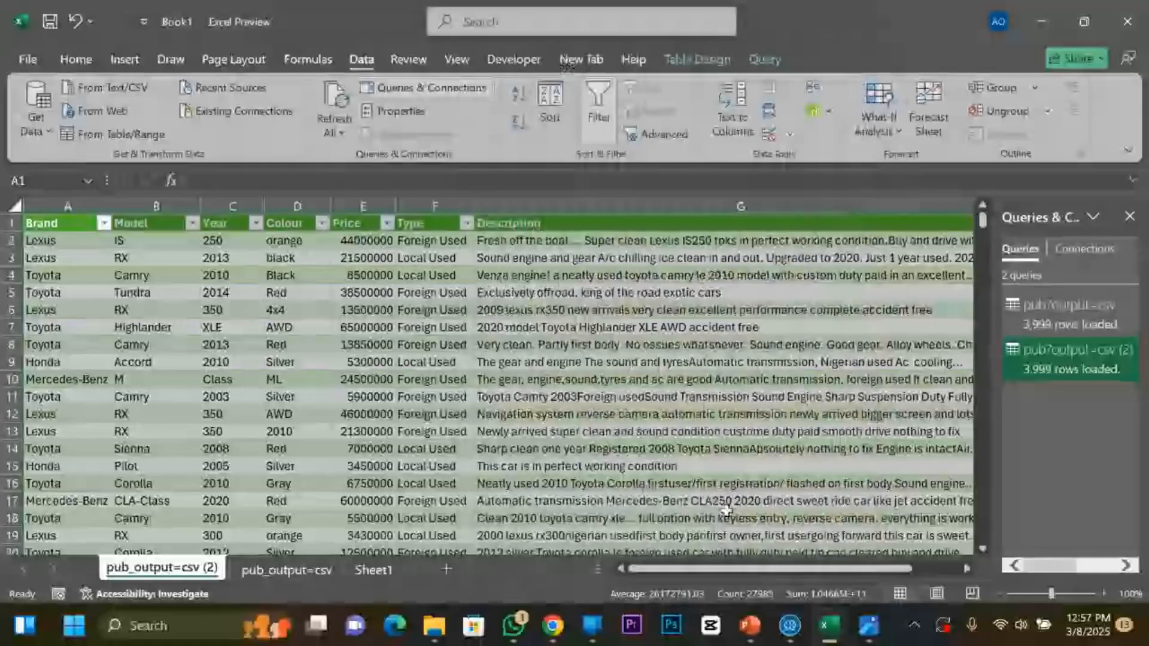
Switch to the Jiji cars Challenge sheet in Chrome and change the Lexus IS 250's type in C2 to nigeria Used.
mouse_move(808, 626)
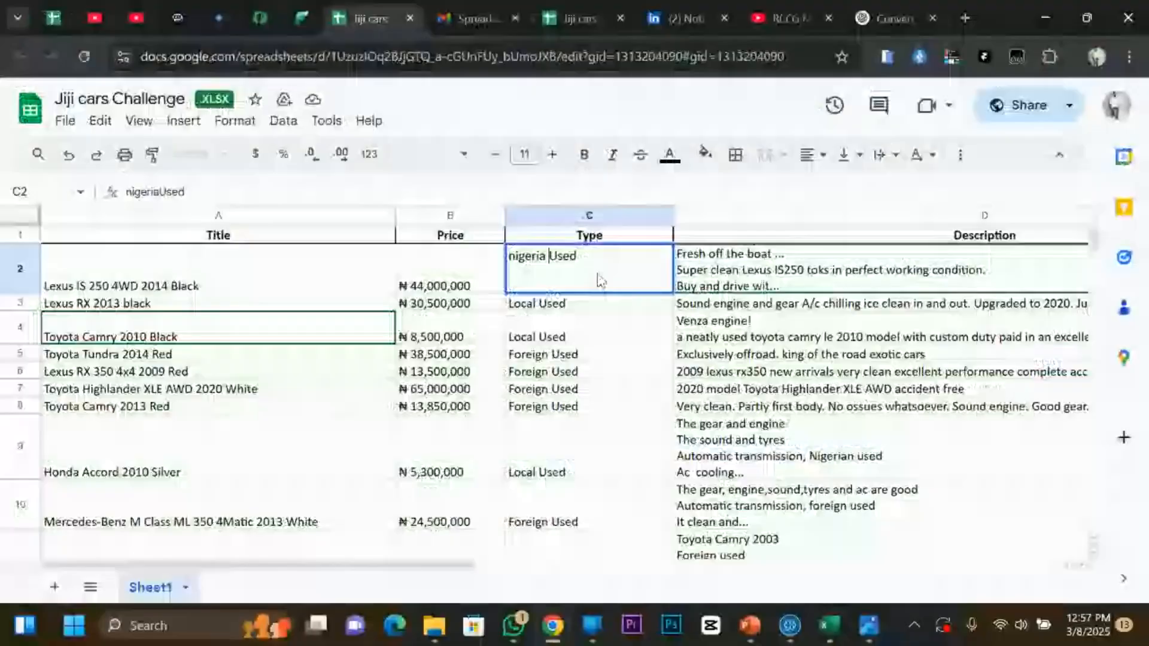
key(Return)
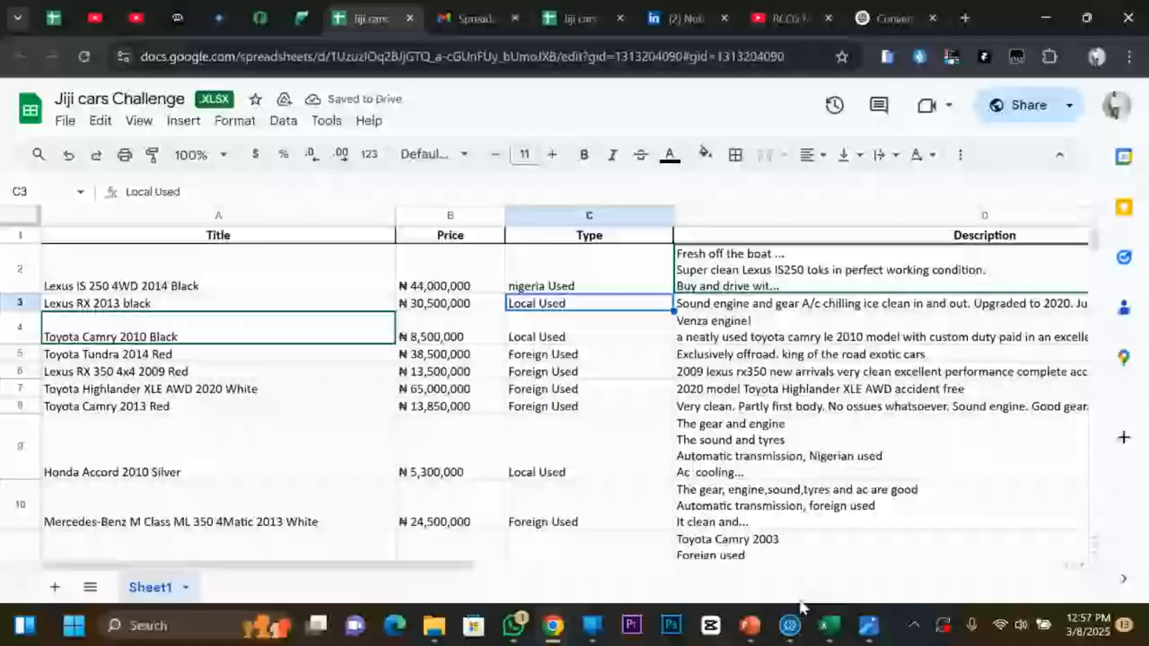
Return to Book1 in Excel and check the query's refresh status and the Price and Type values in its table.
click(828, 625)
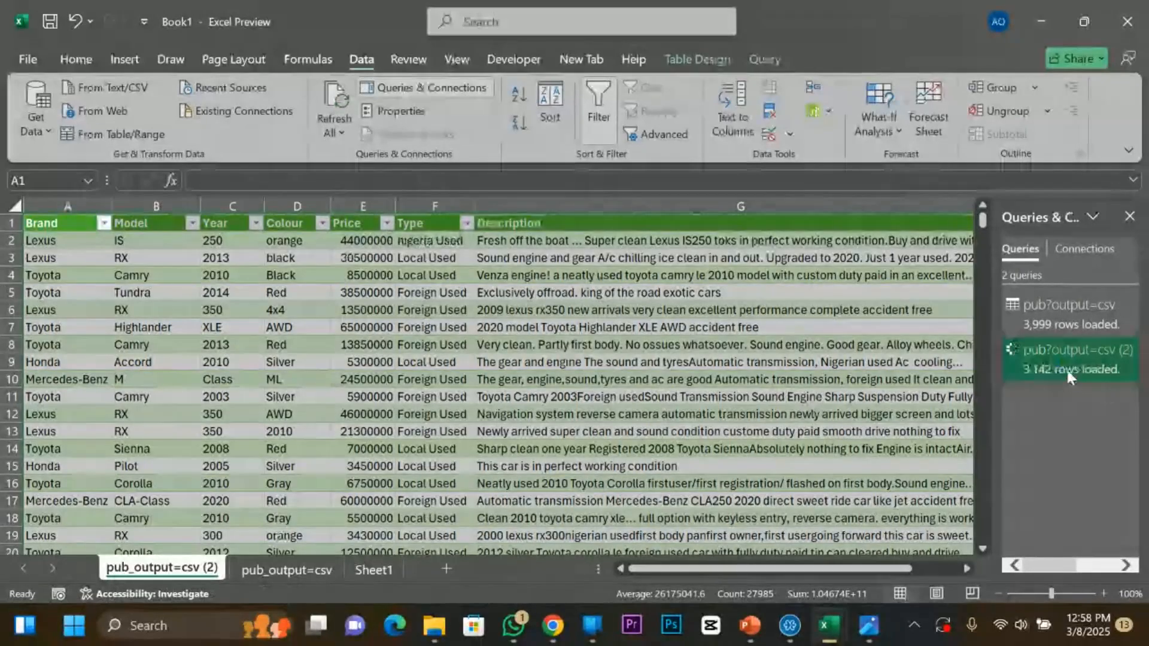
mouse_move(1065, 367)
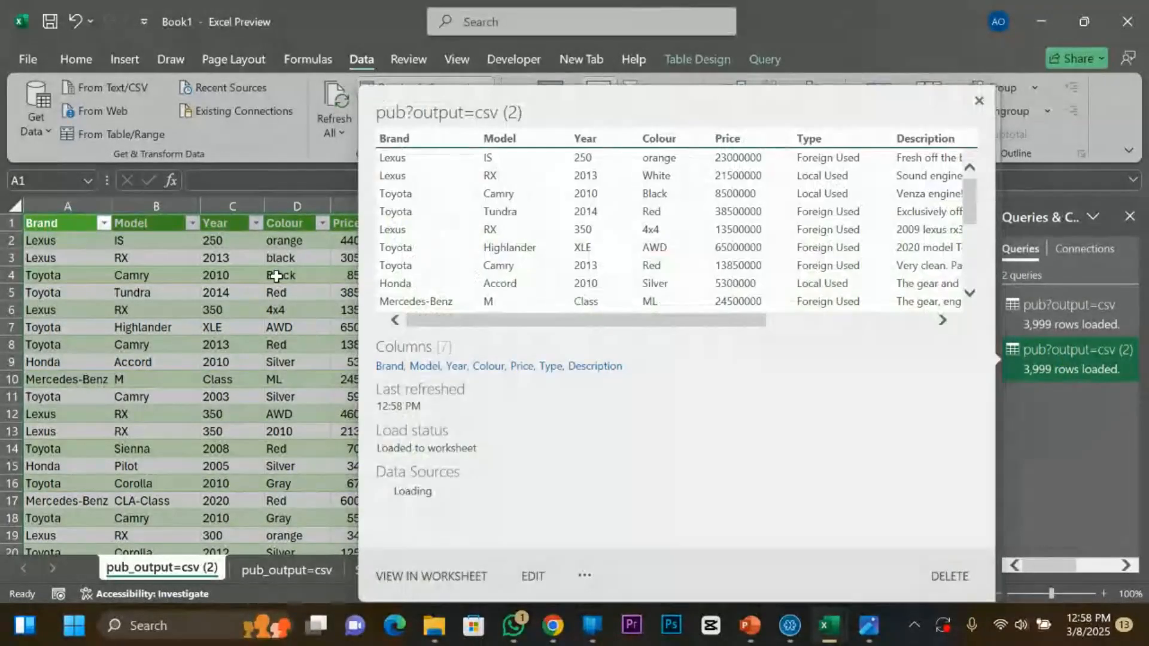
click(296, 272)
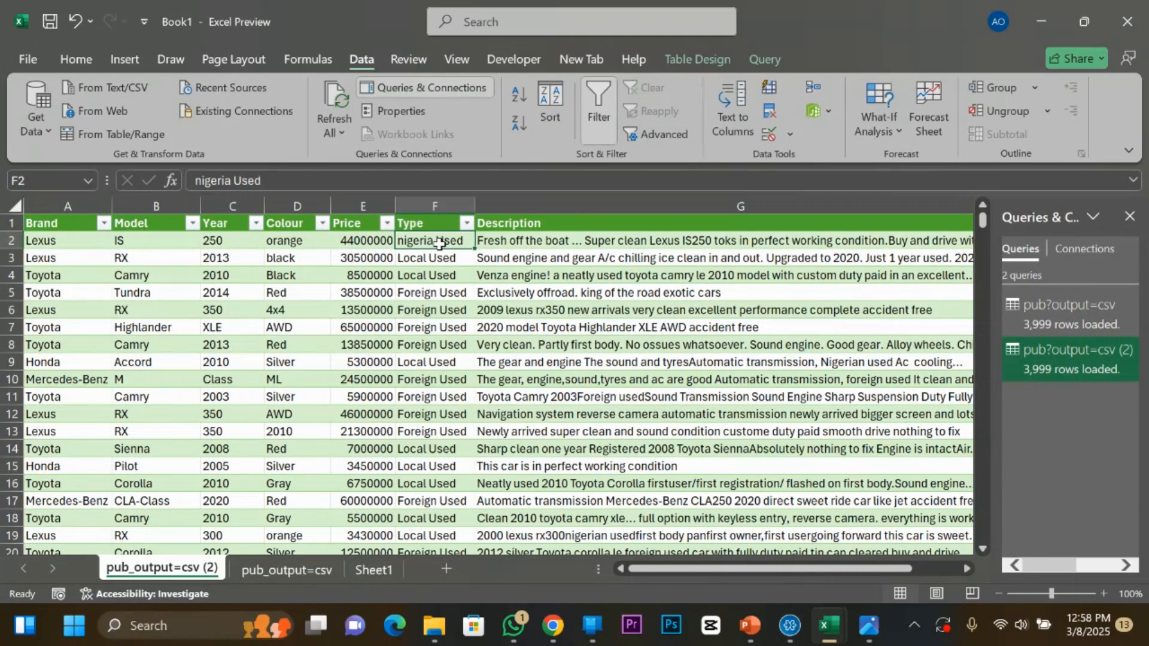
click(441, 210)
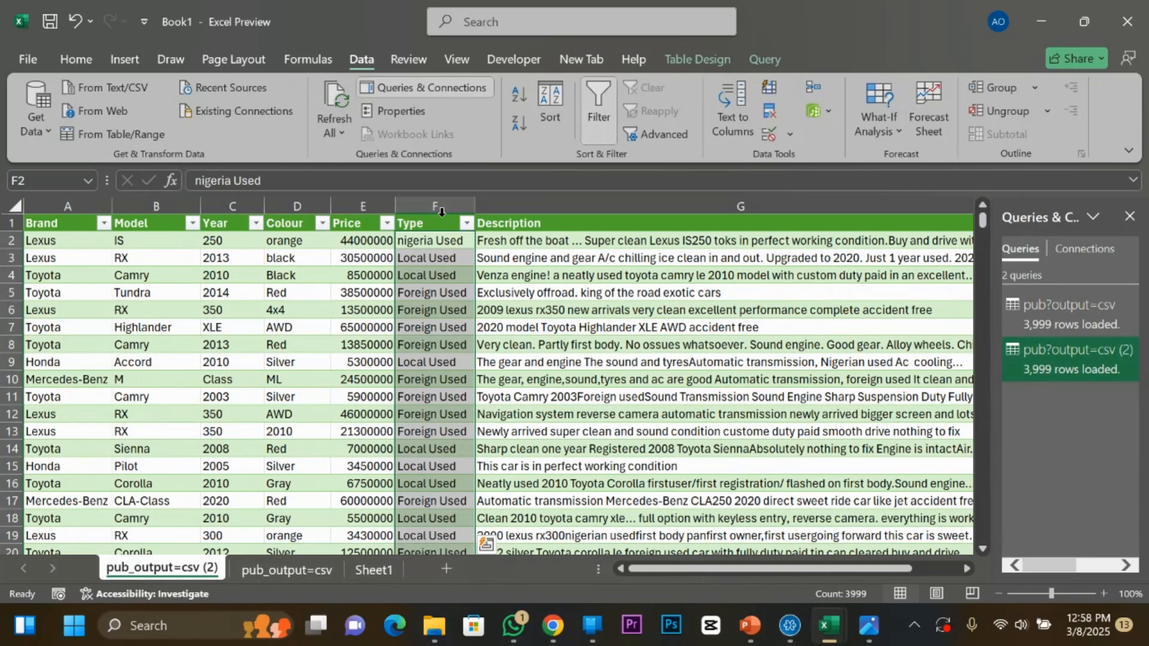
click(438, 222)
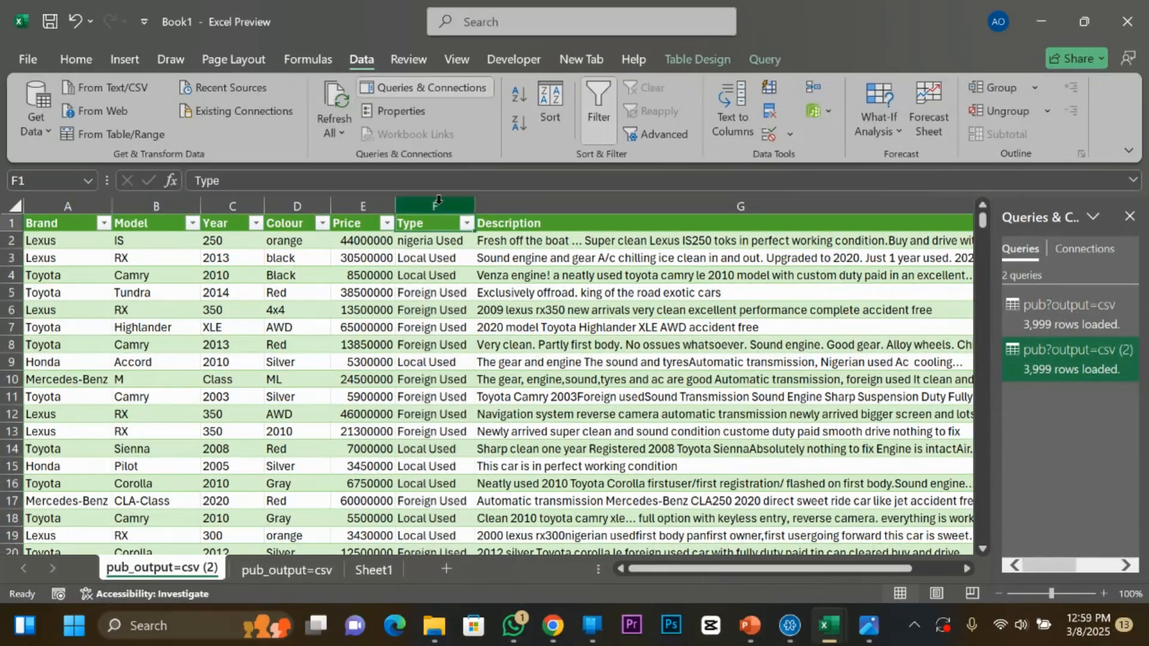
click(438, 198)
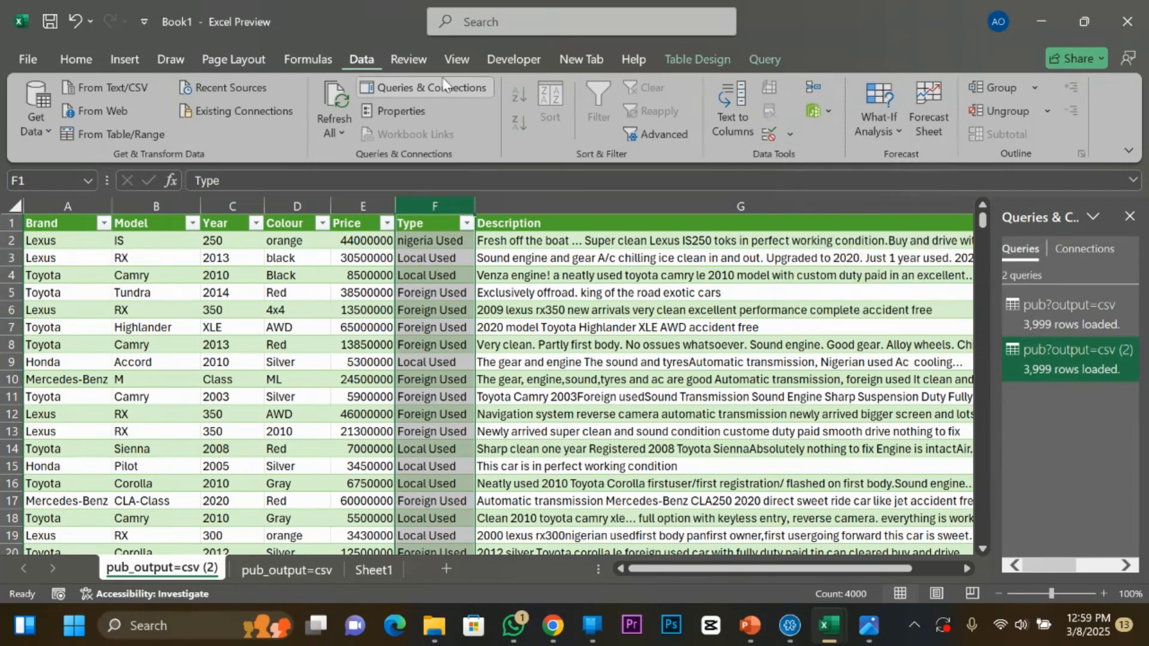
click(788, 136)
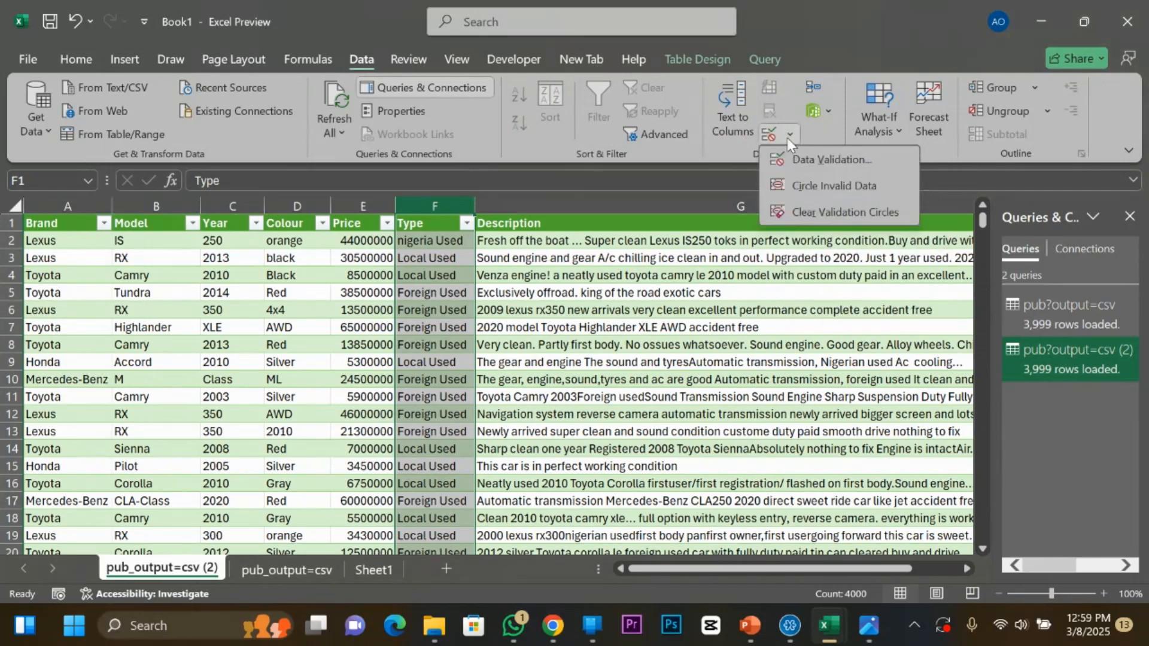
click(805, 159)
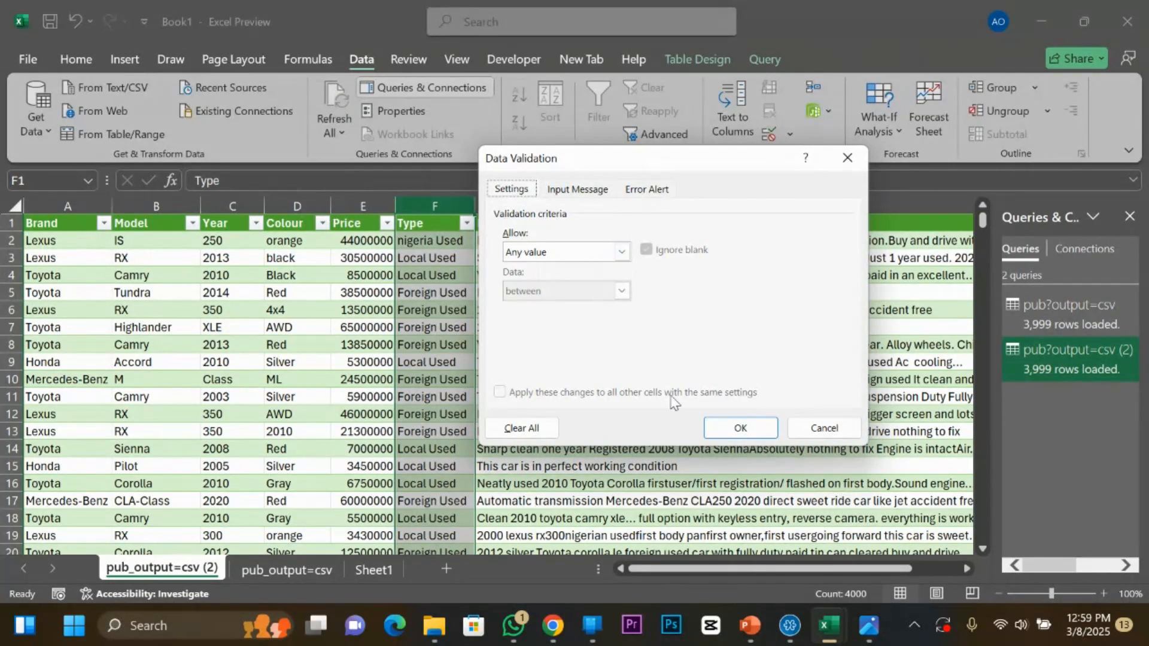
click(823, 428)
click(377, 225)
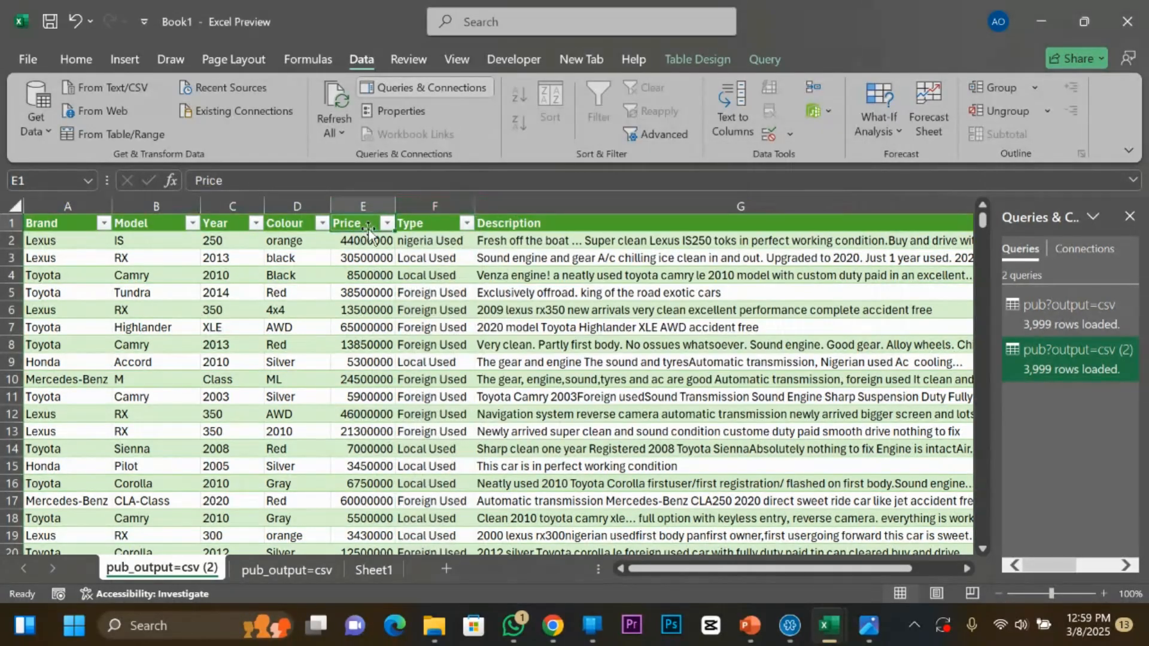
click(387, 223)
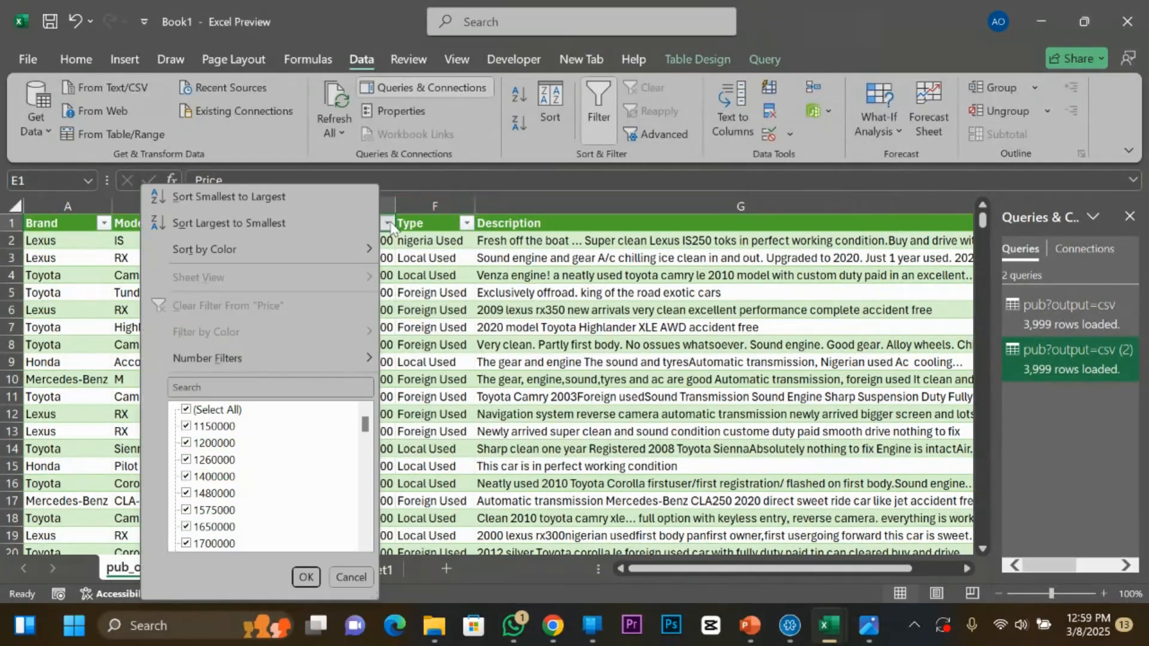
click(435, 255)
Try to restrict the Price column to whole numbers with data validation, leaving the minimum and maximum empty.
click(362, 207)
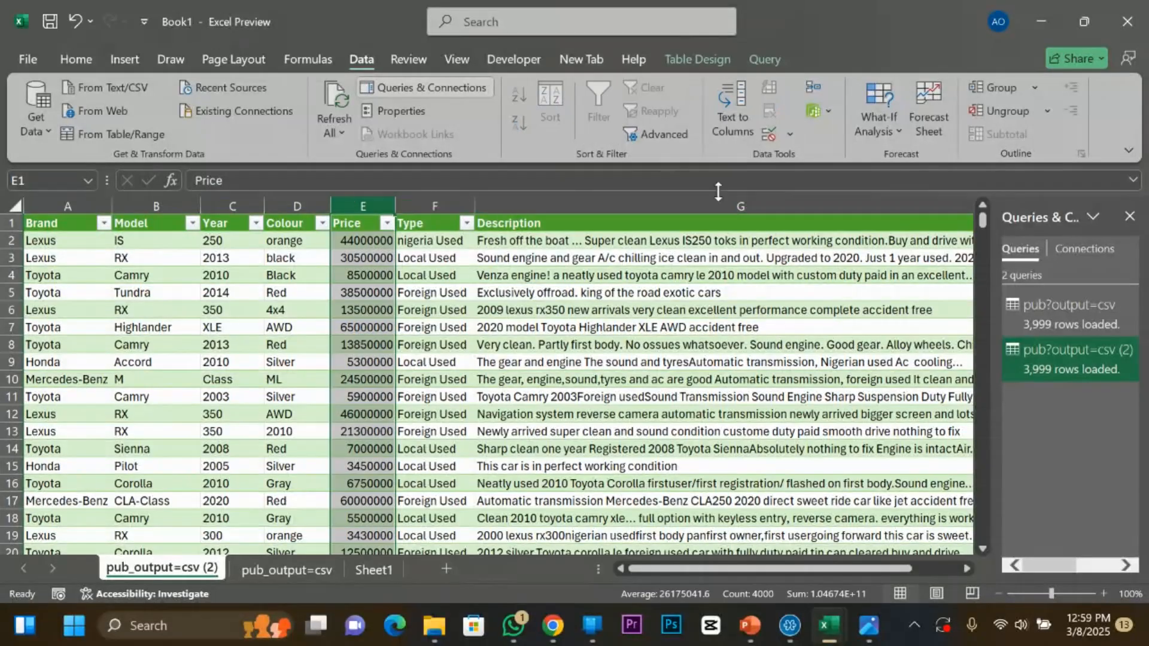
click(790, 136)
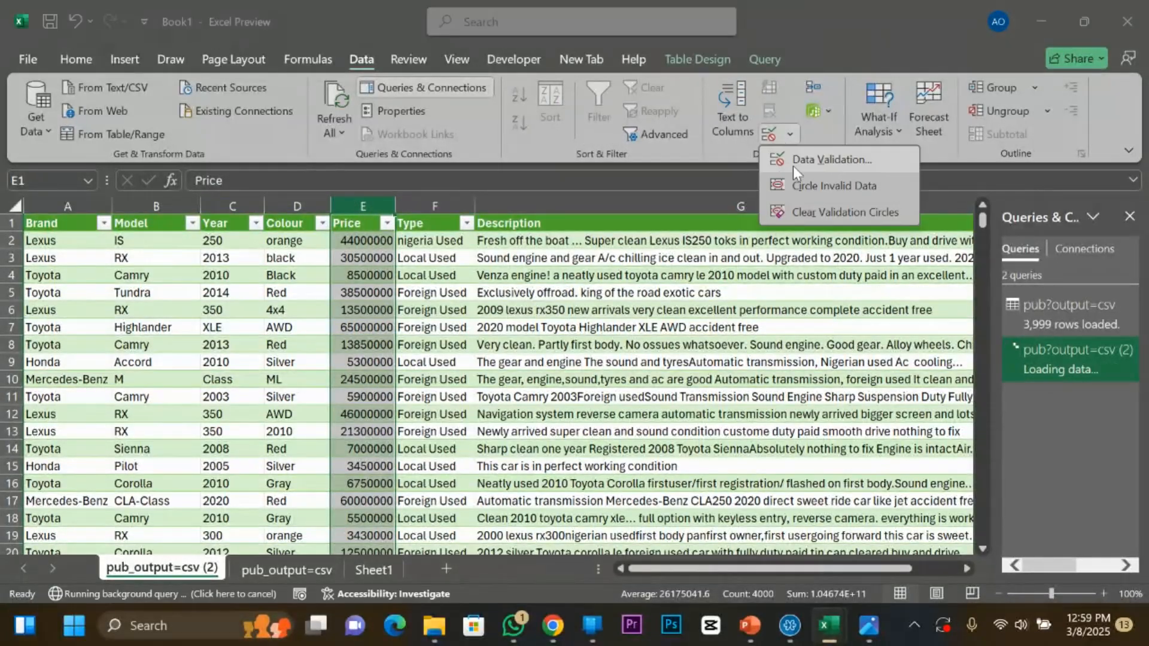
click(792, 164)
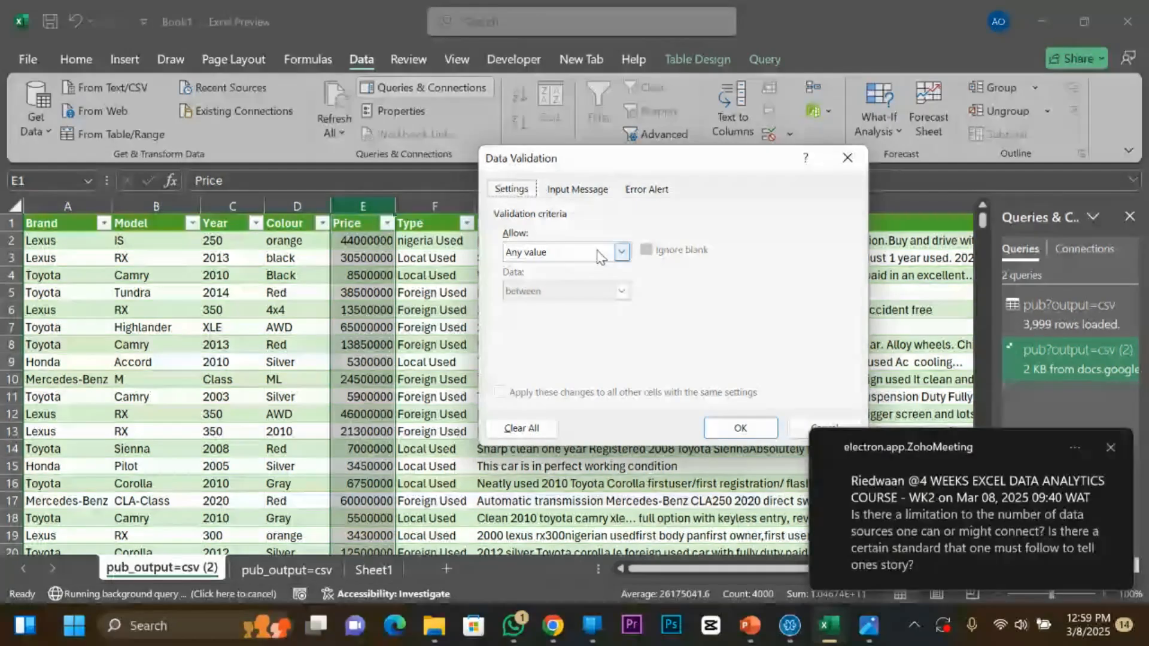
click(621, 252)
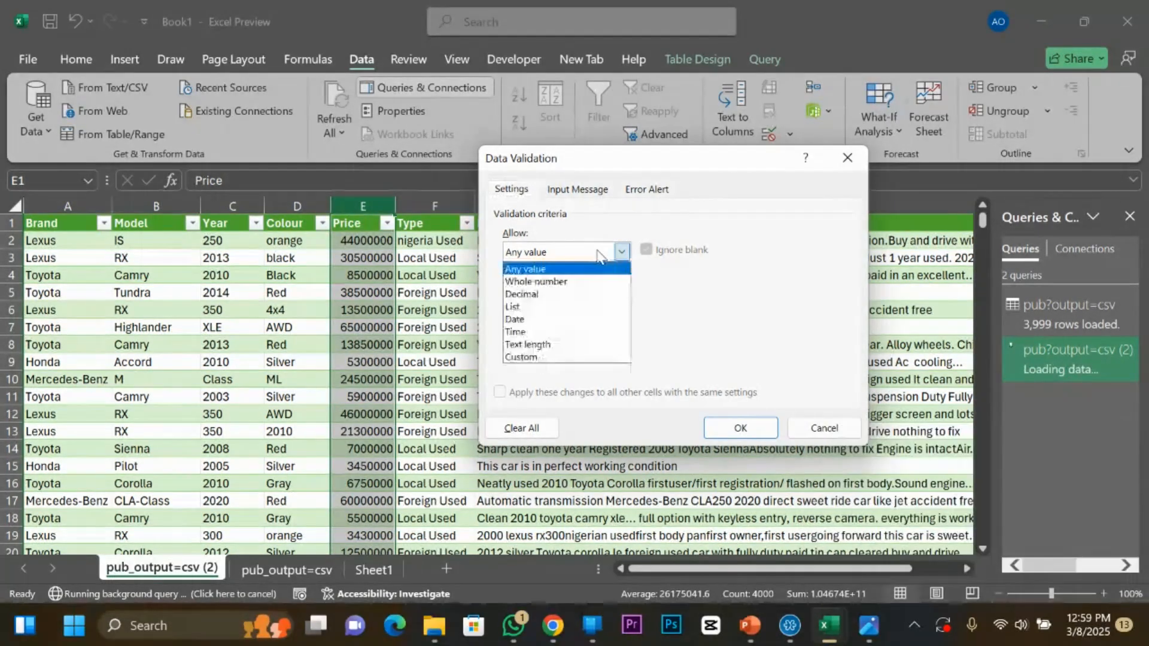
click(561, 282)
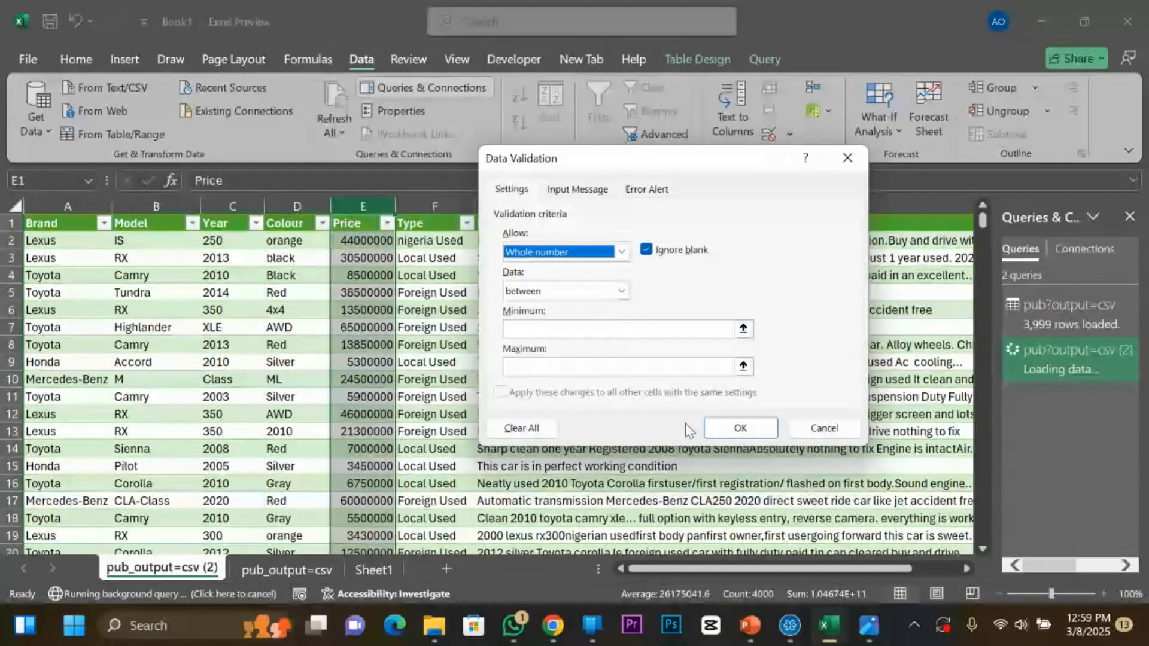
click(736, 427)
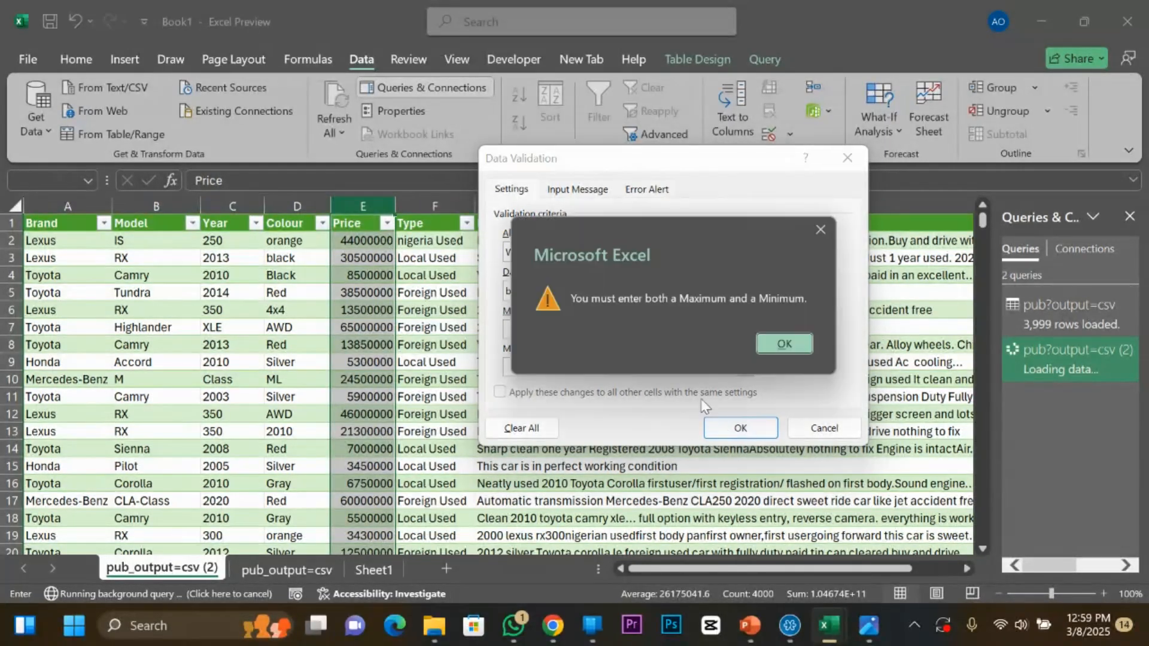
click(769, 340)
click(563, 324)
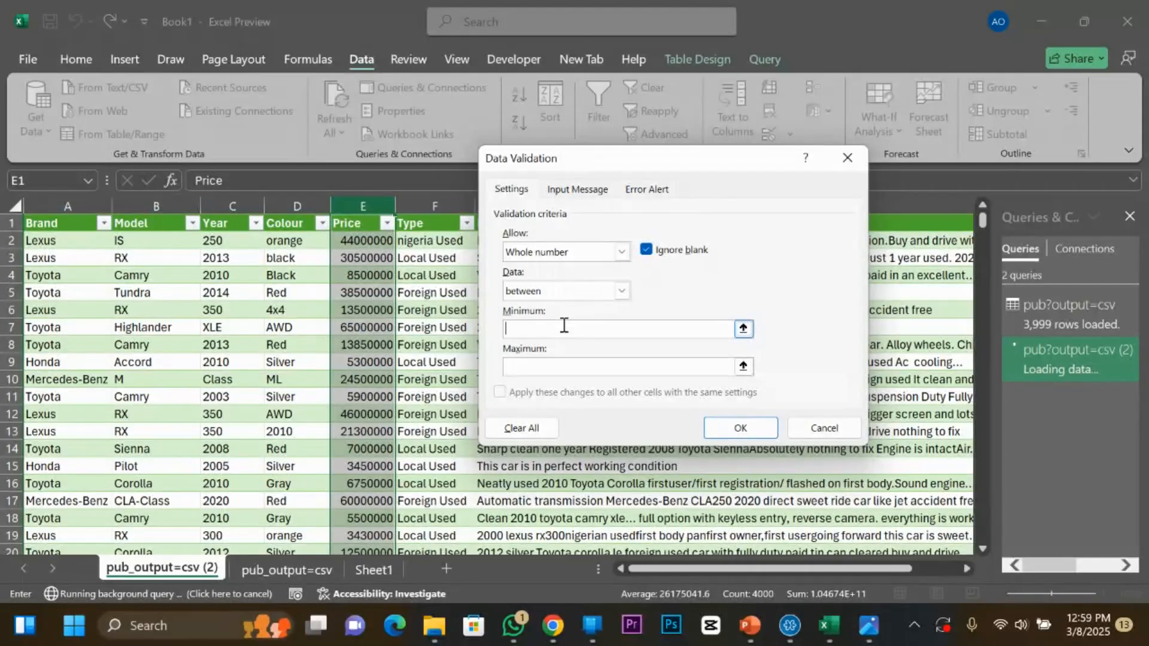
click(814, 431)
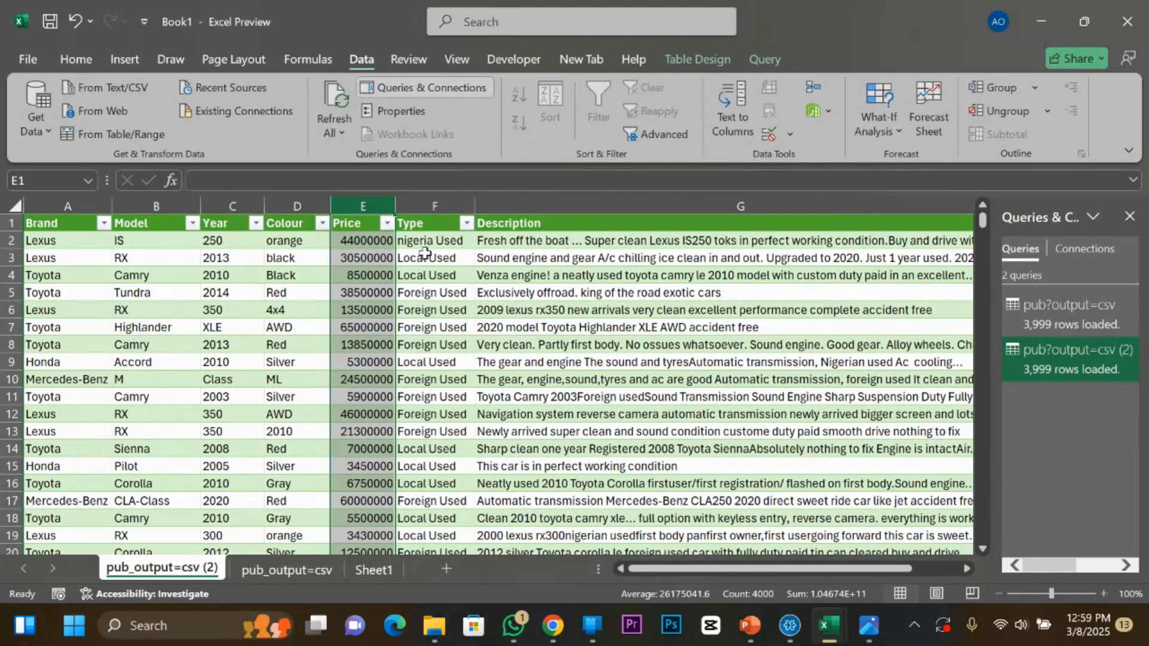
Check the Jiji cars Challenge sheet in Chrome, then return to the Book1 workbook in Excel.
click(555, 634)
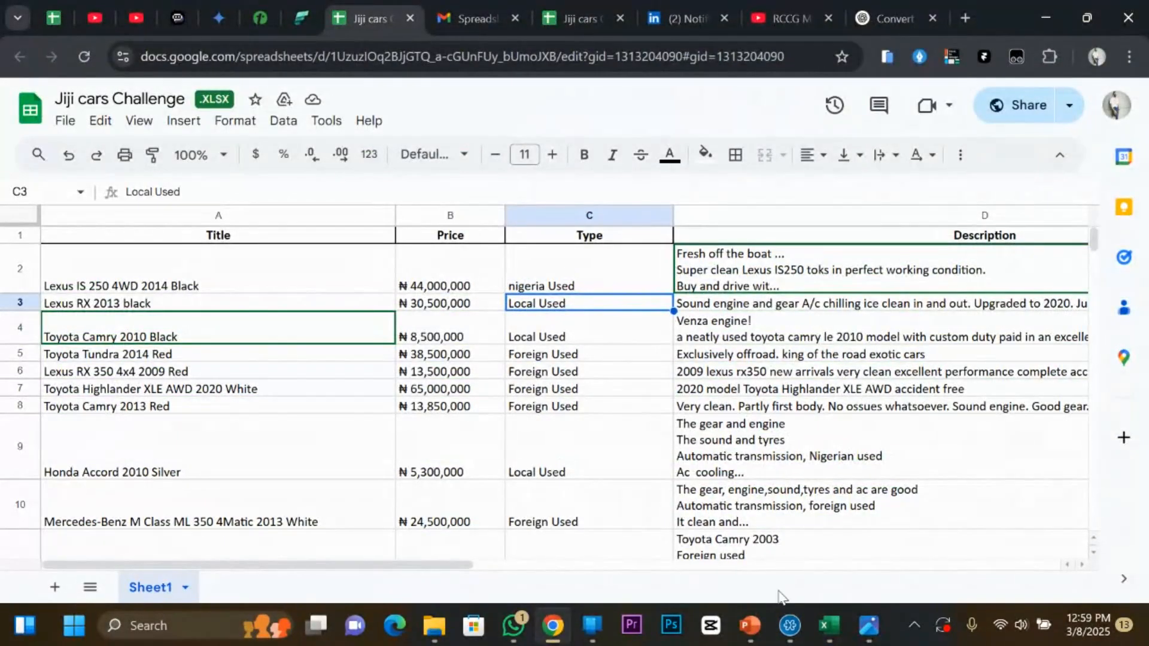
mouse_move(826, 633)
click(724, 539)
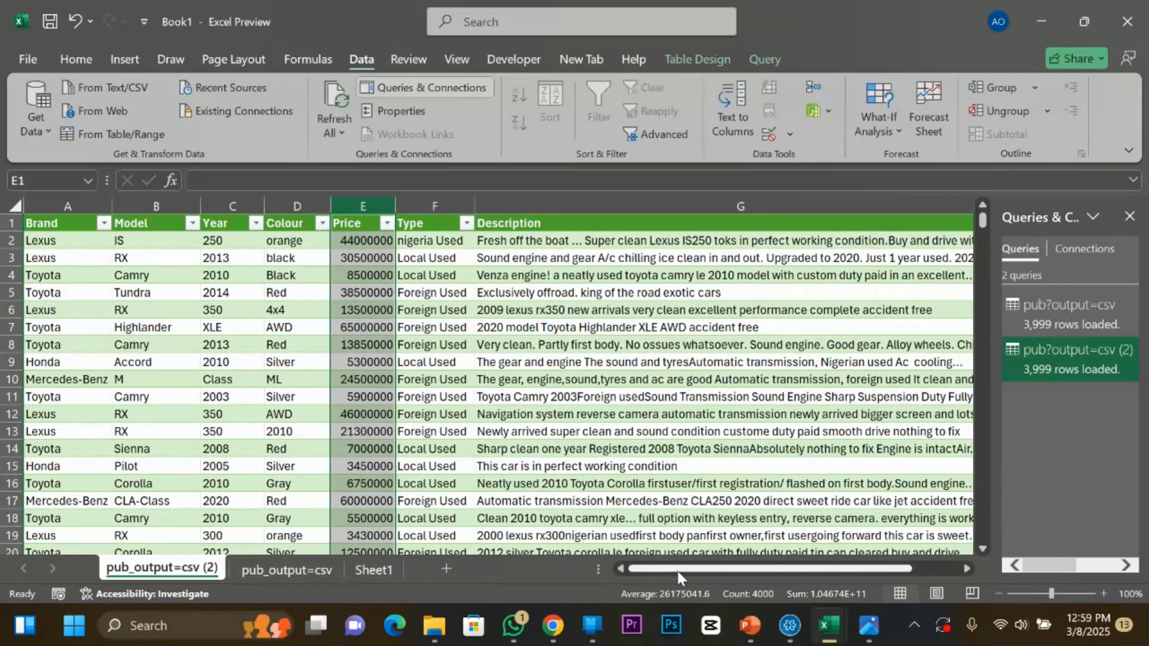
mouse_move(684, 571)
mouse_down()
mouse_move(809, 582)
mouse_move(668, 572)
mouse_up()
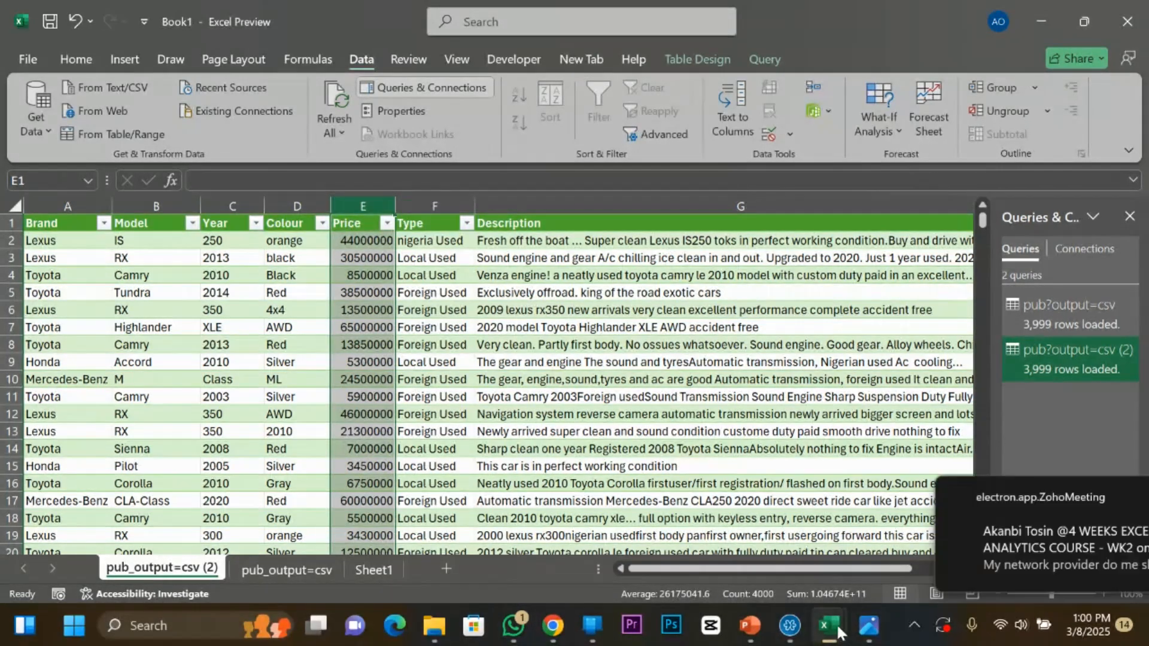
Switch to the Book2 workbook and examine the last columns of the Append1 query's table, from Sales to Custom.
mouse_move(828, 625)
mouse_move(868, 550)
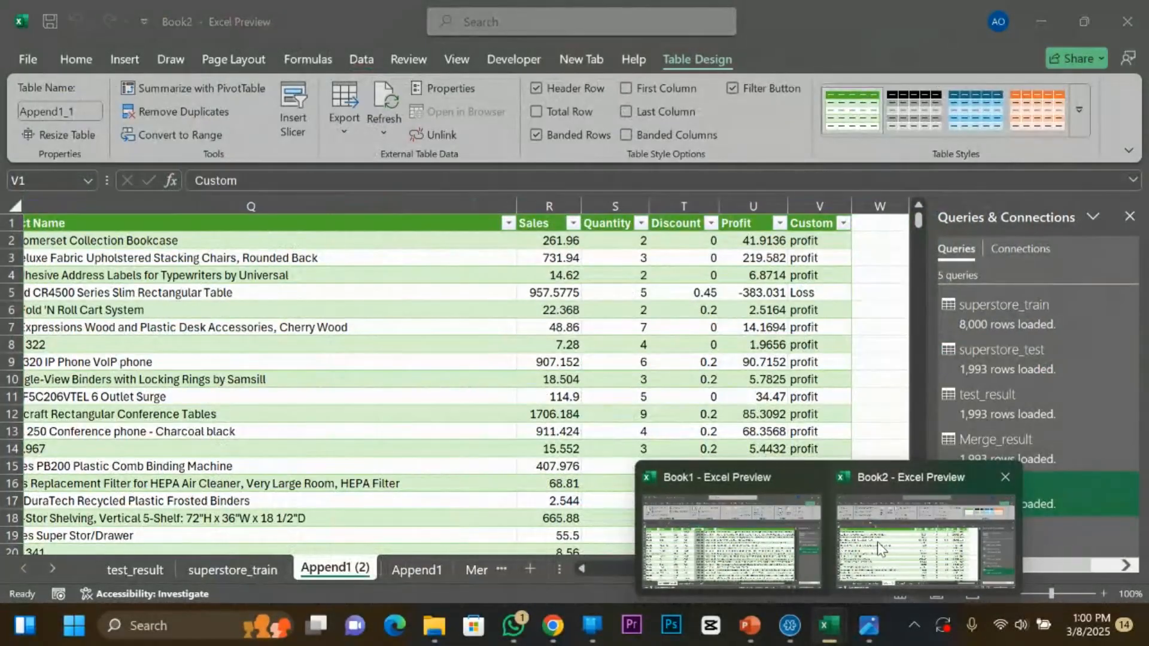
click(877, 548)
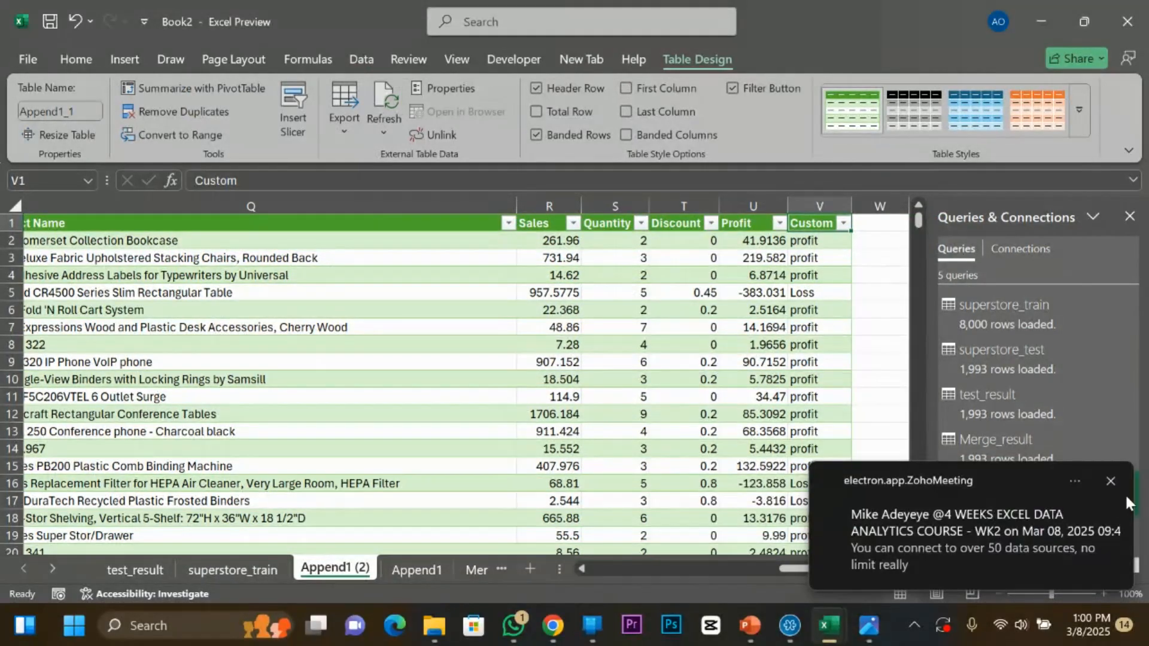
click(1109, 479)
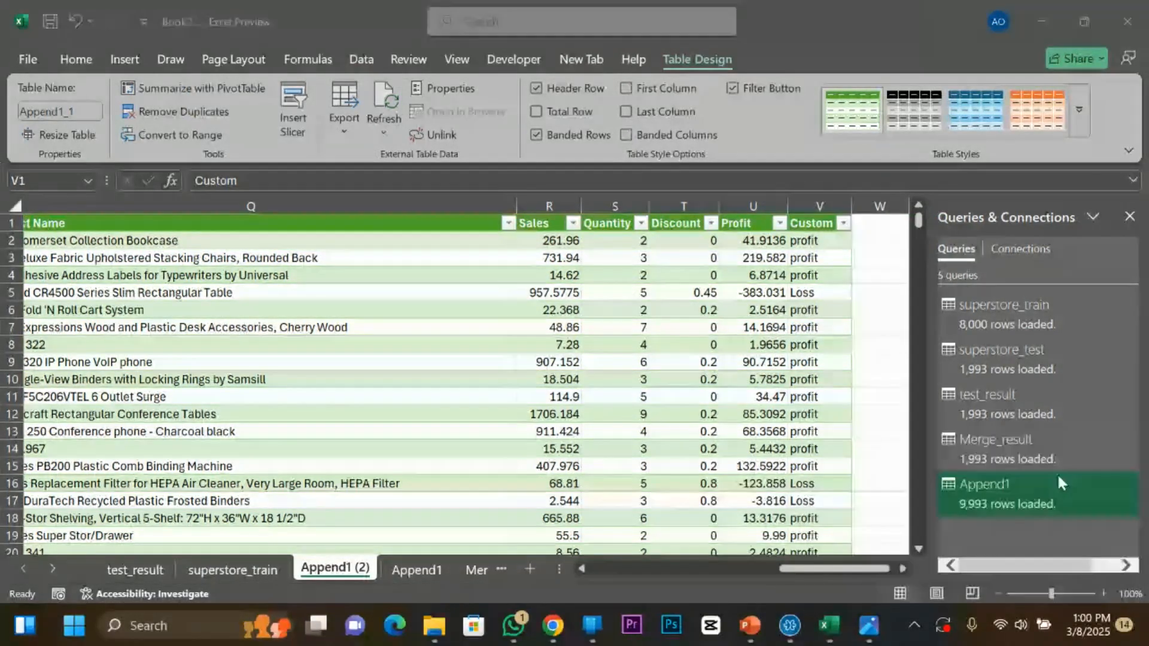
click(1107, 497)
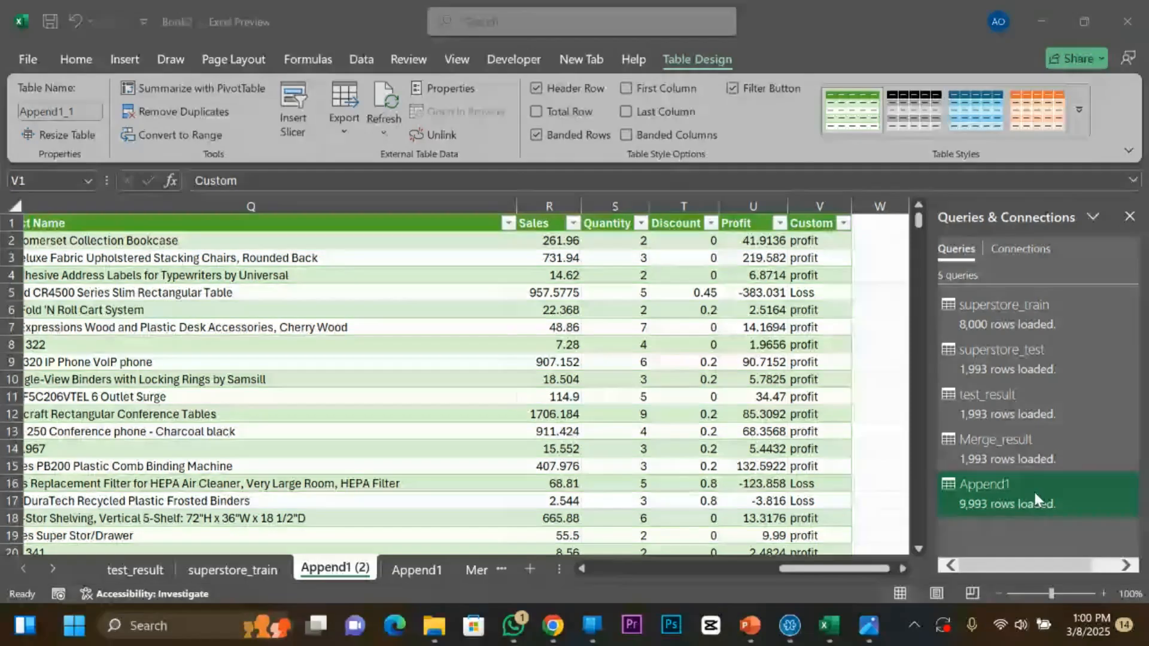
click(1034, 492)
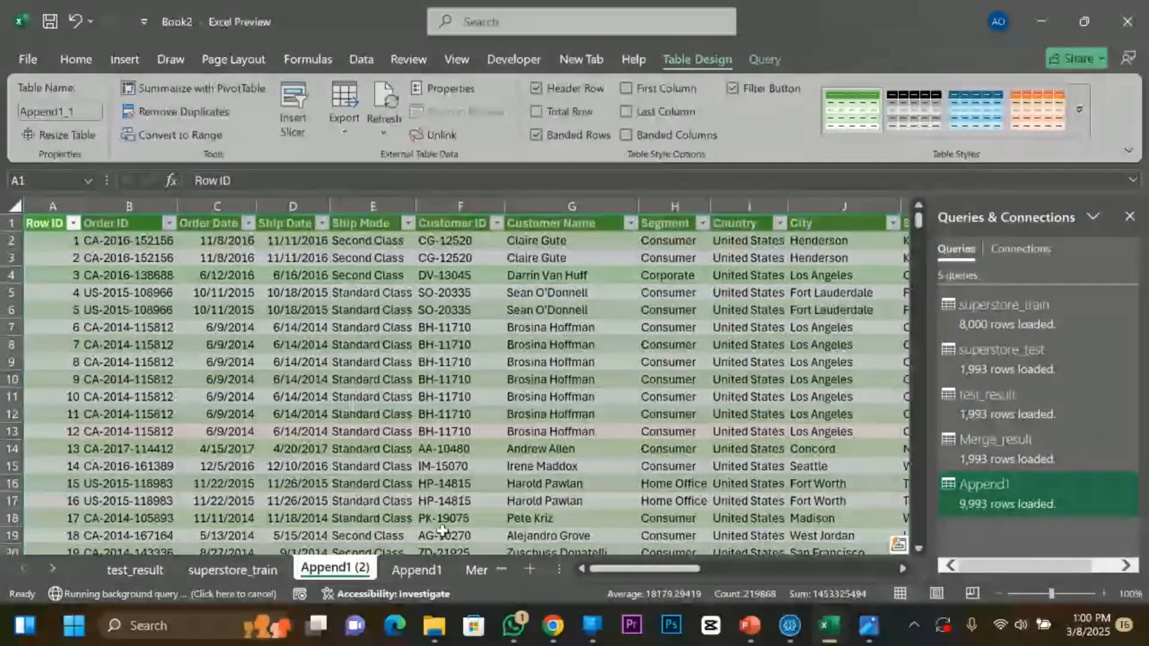
drag(651, 568, 804, 574)
click(657, 450)
Open the Append1 query for editing in the Power Query Editor.
click(1110, 496)
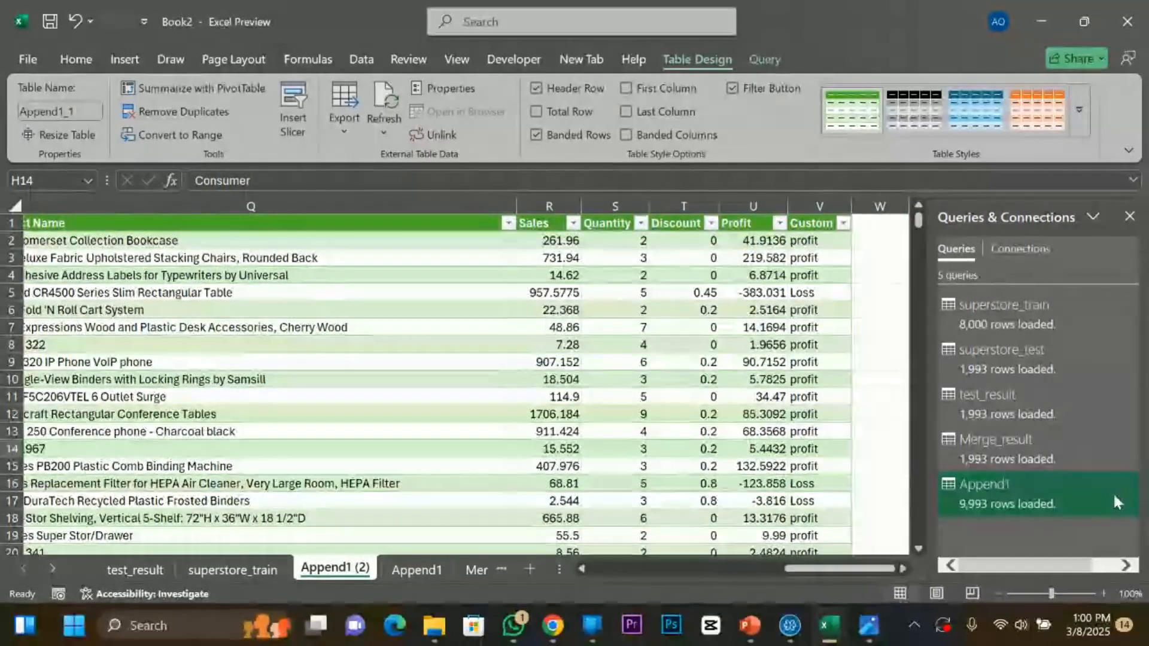
click(1112, 491)
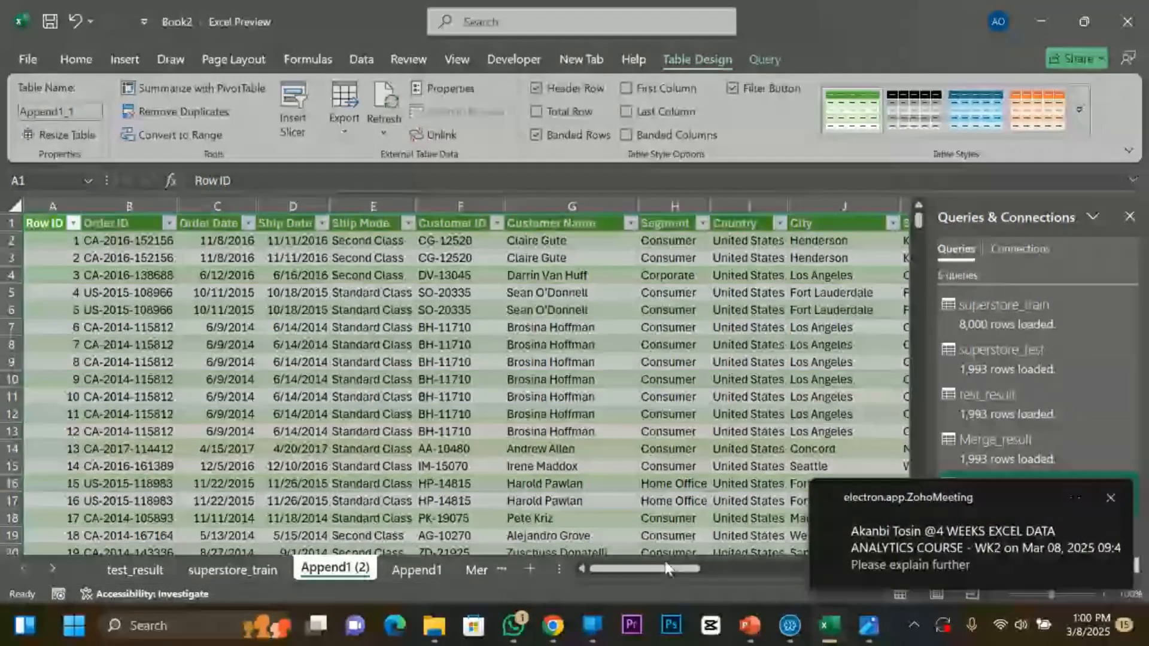
click(1110, 497)
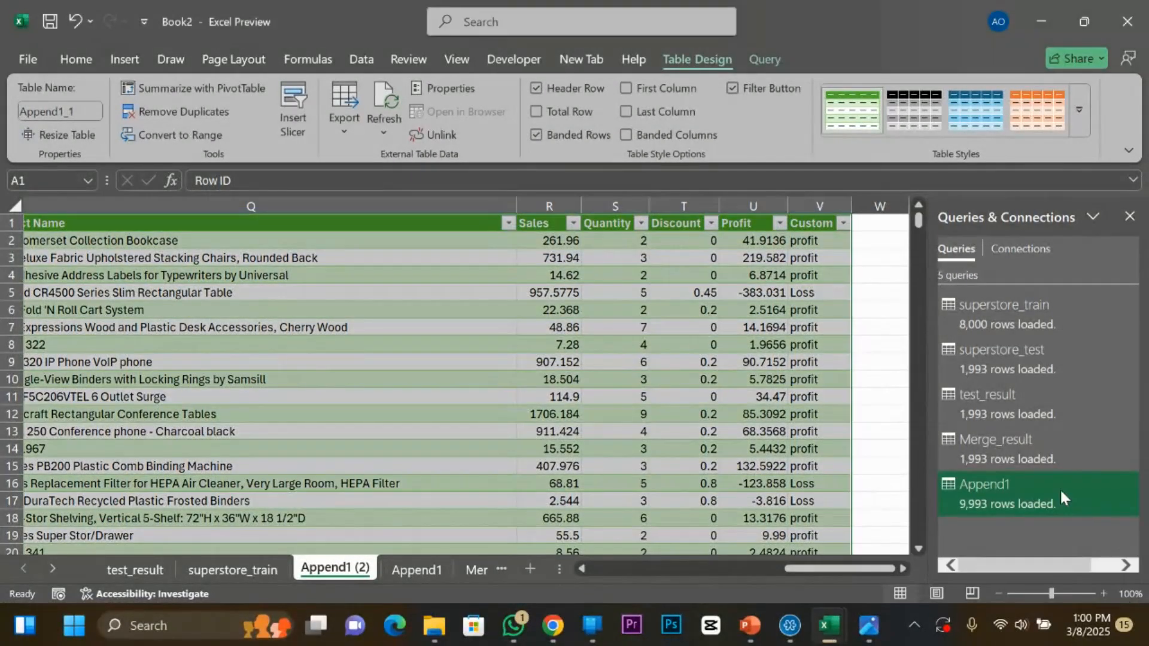
mouse_move(1060, 487)
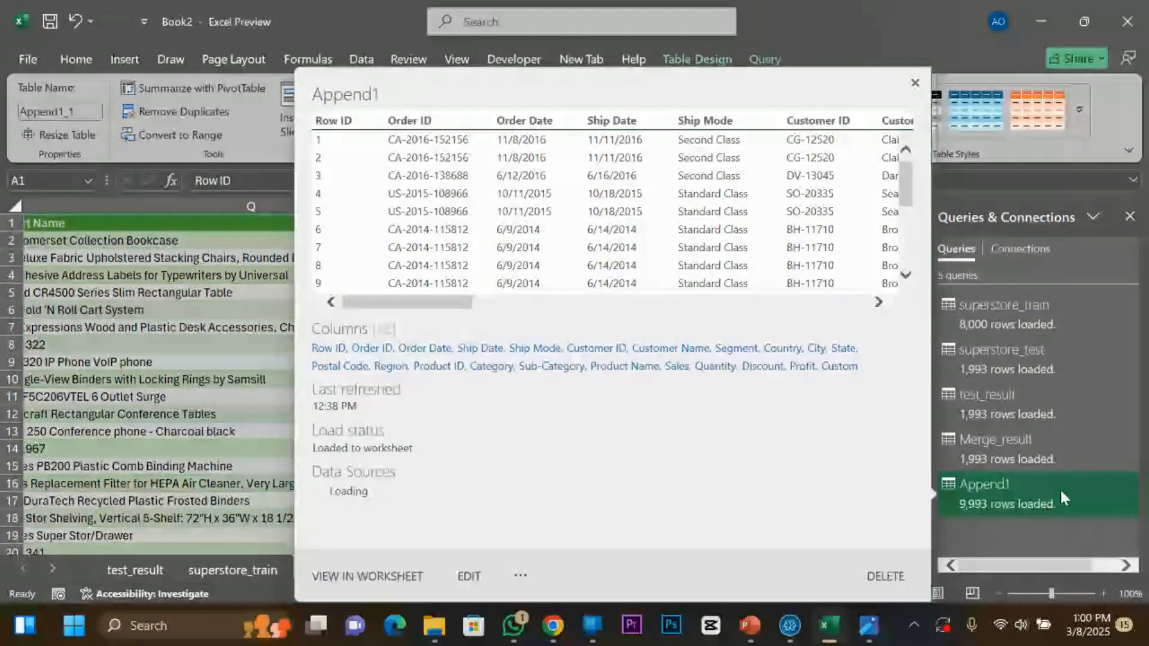
double_click(1018, 497)
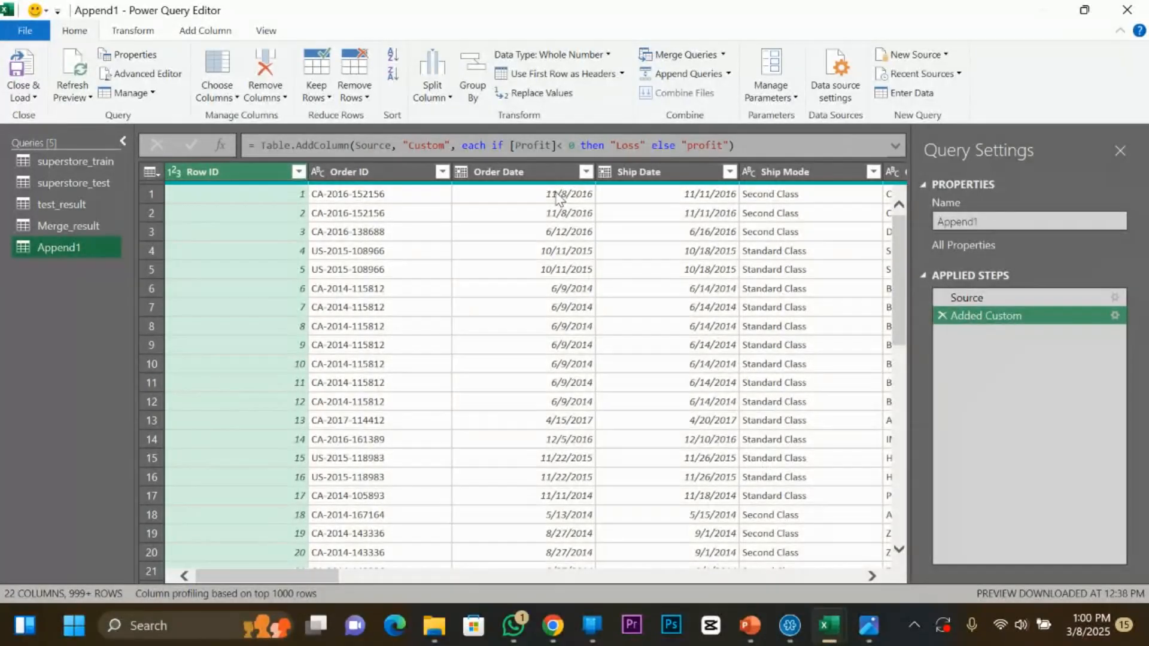
Duplicate the Order Date column in Append1 and transform the copy into the year only.
right_click(534, 179)
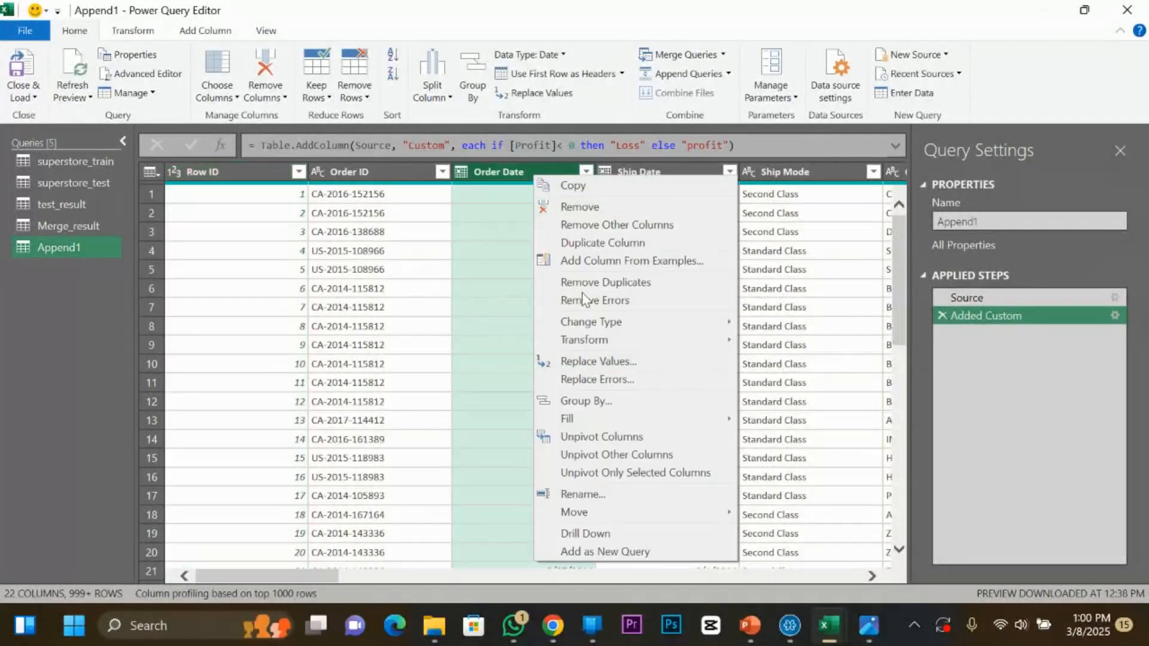
click(604, 243)
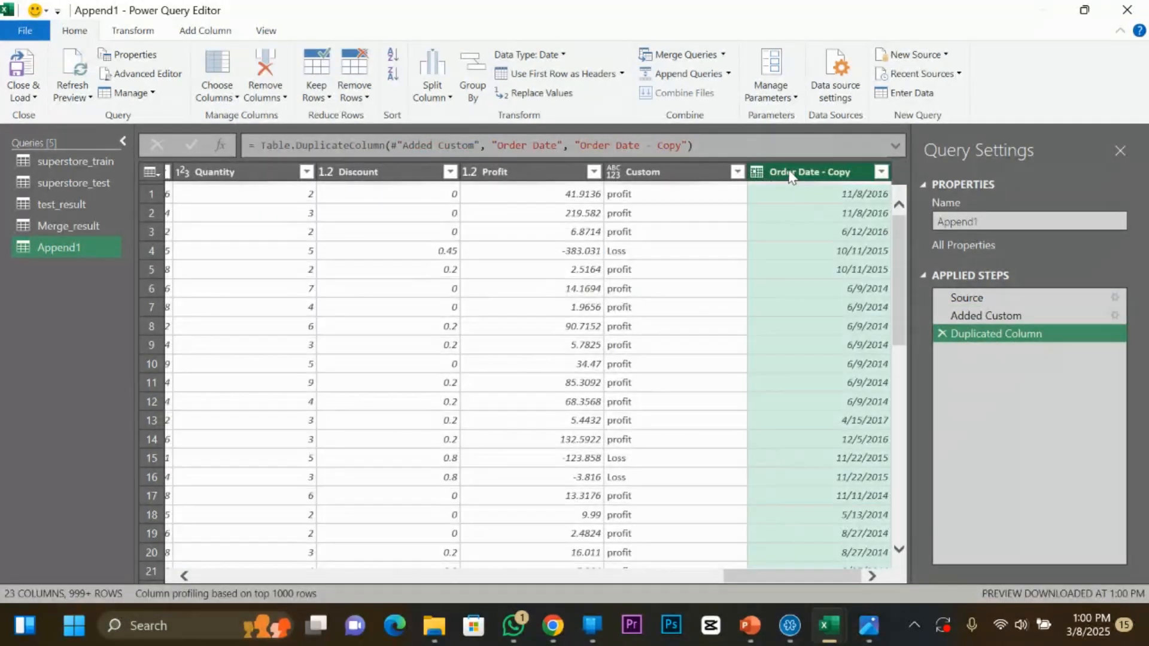
right_click(788, 171)
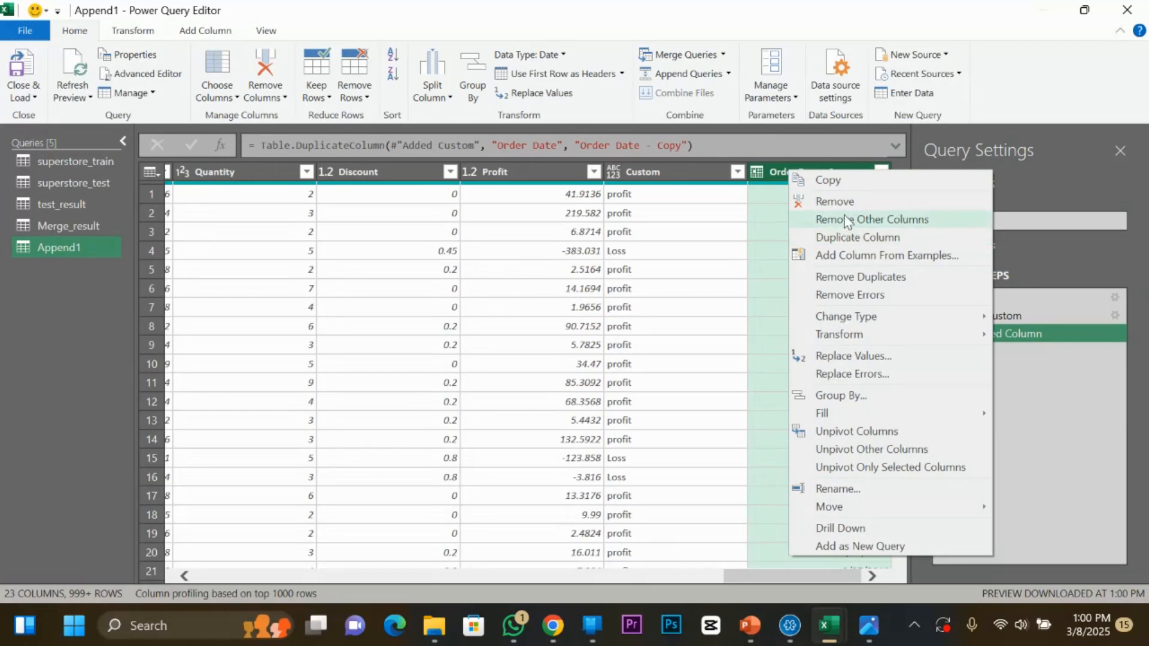
mouse_move(933, 315)
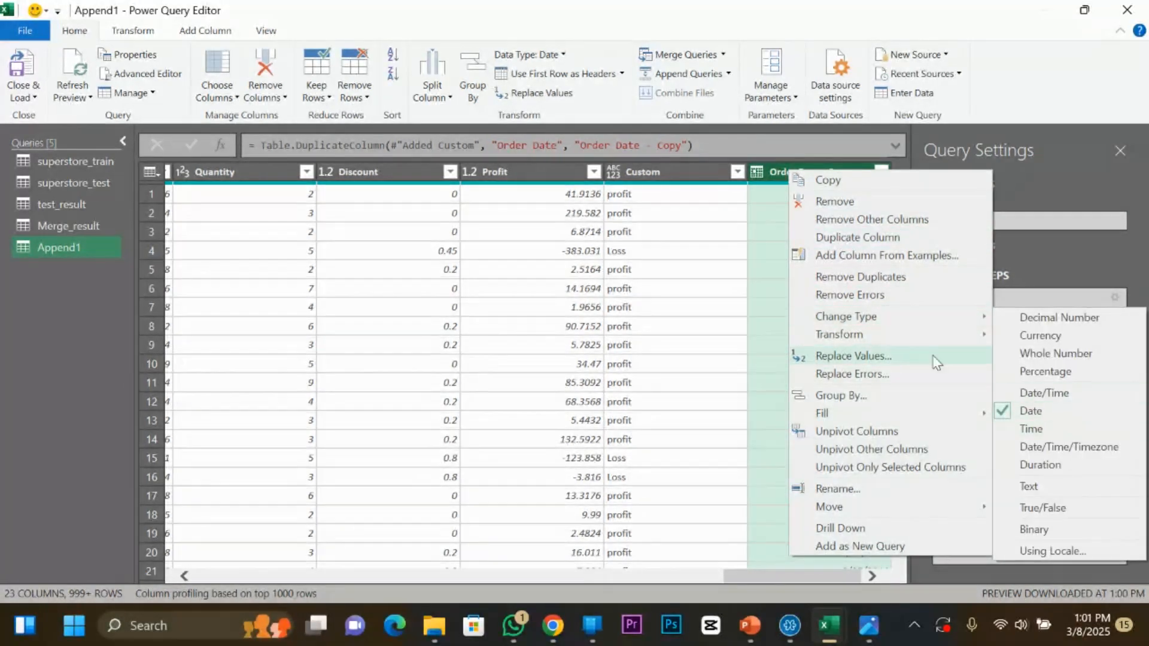
mouse_move(922, 338)
mouse_move(1022, 337)
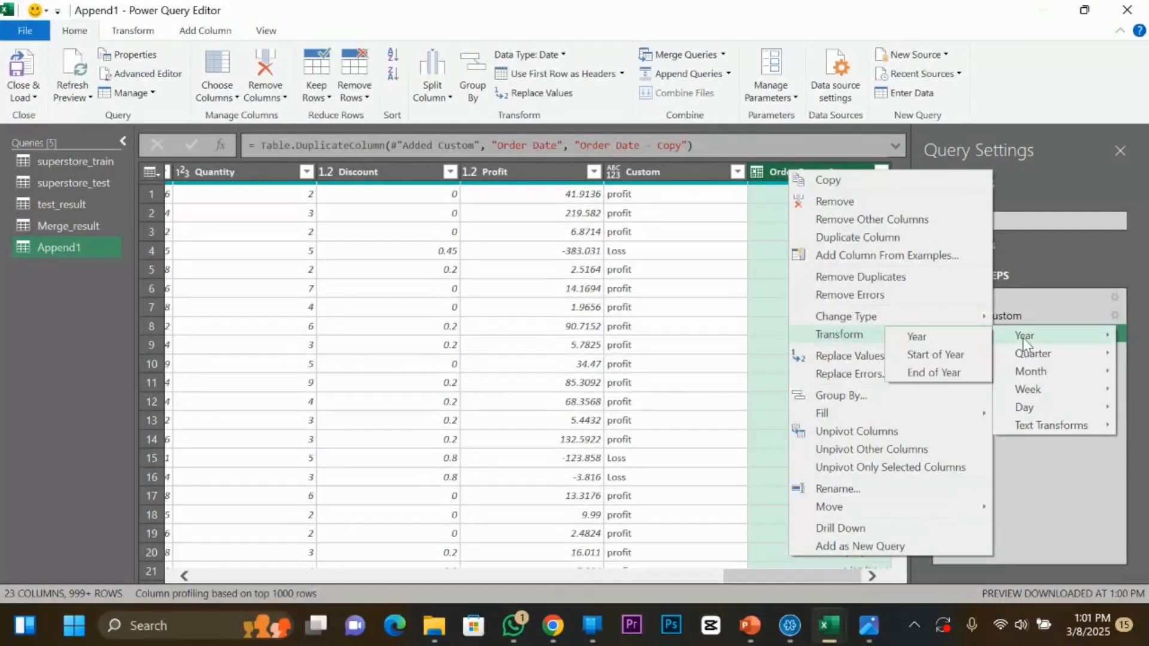
click(956, 337)
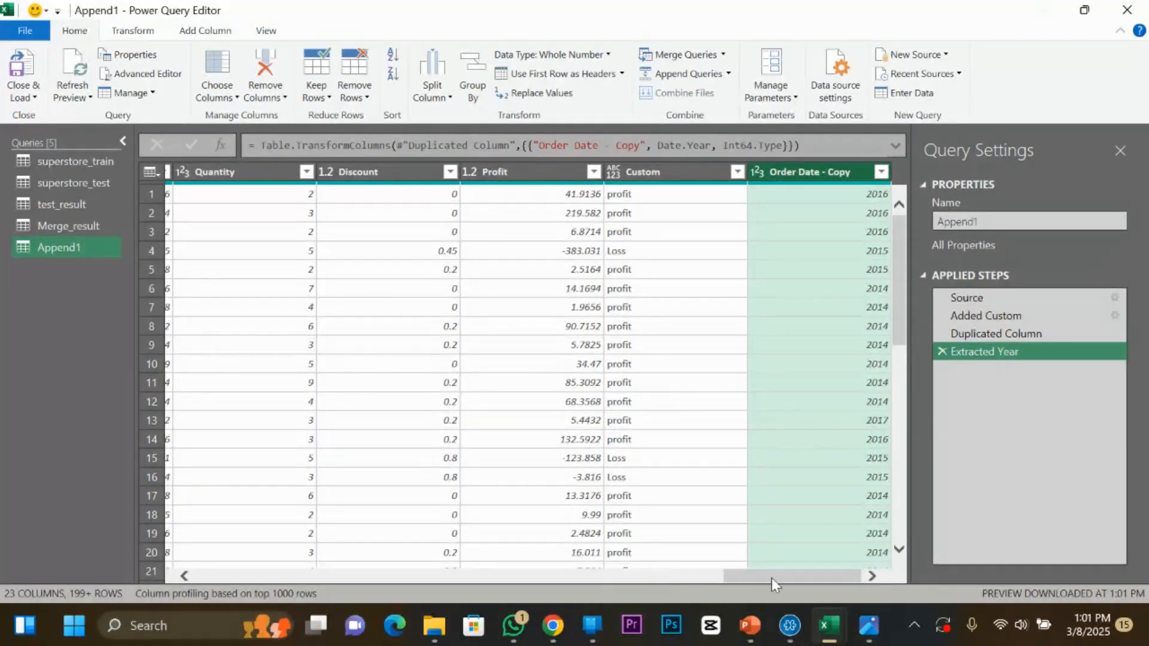
Compare the extracted years with the original Order Date column, then close the editor and load Append1 into its worksheet.
drag(771, 575, 235, 572)
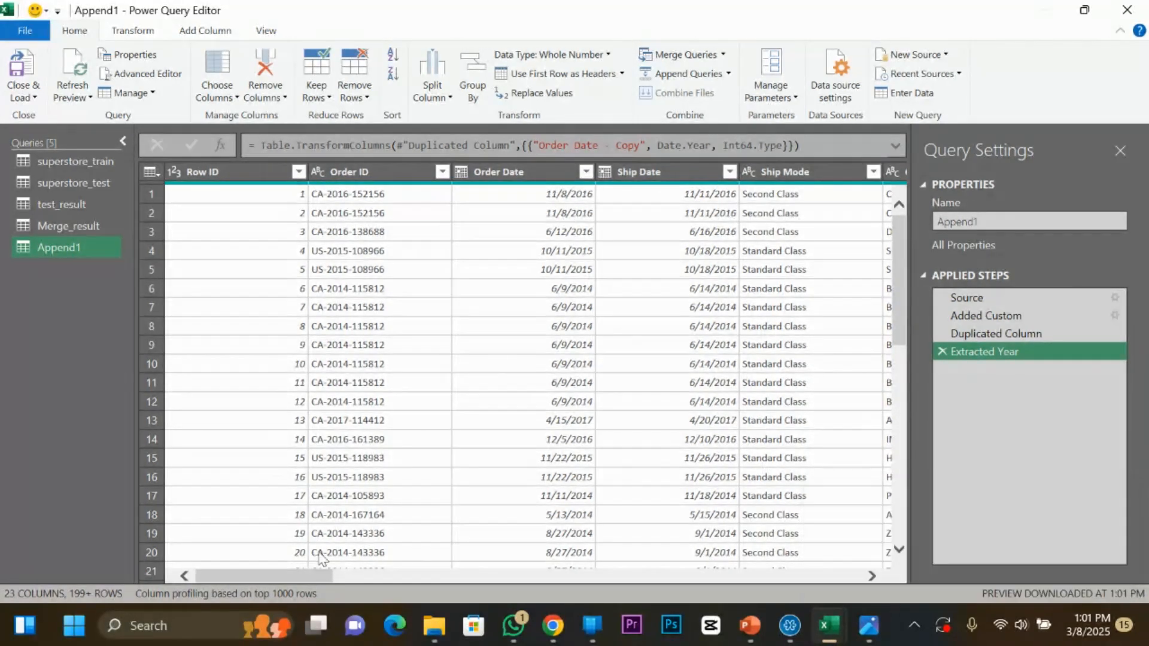
drag(282, 573, 823, 576)
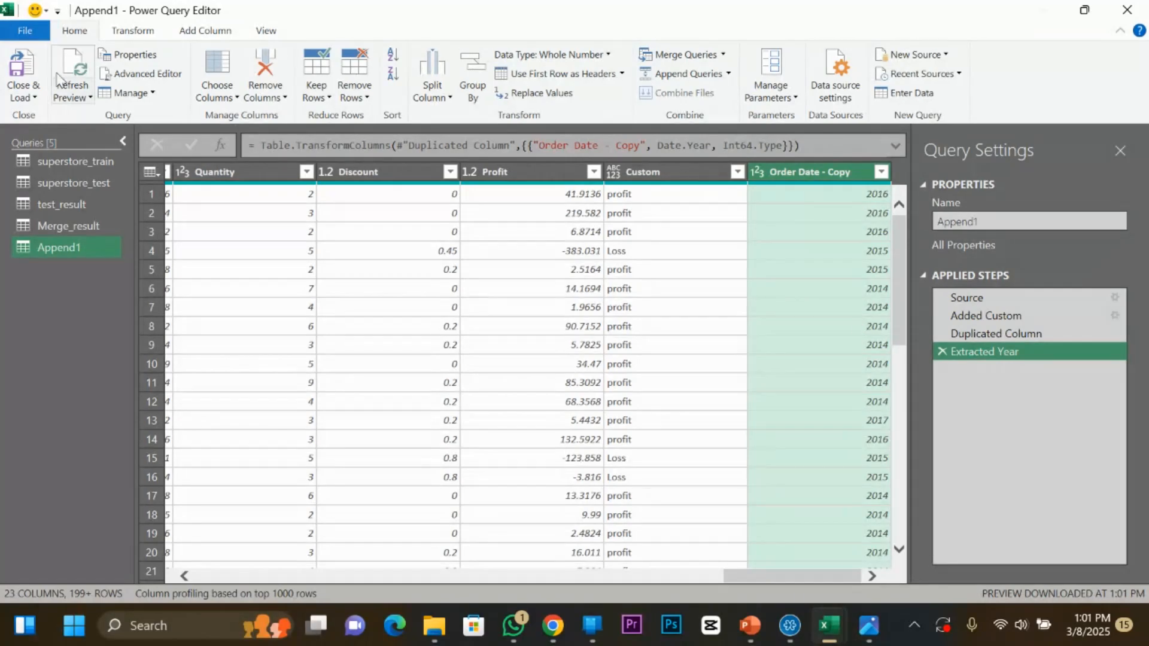
click(30, 68)
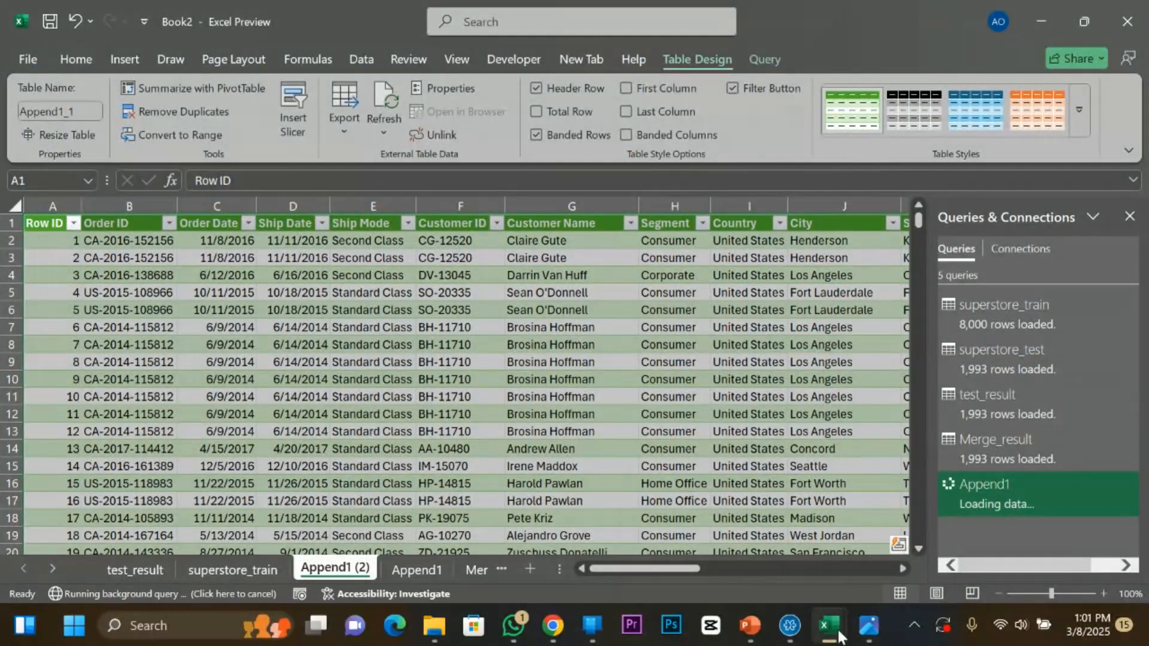
Switch back to Book1 and view the cars tables on the pub_output=csv (2) and pub_output=csv sheets.
mouse_move(837, 634)
click(738, 562)
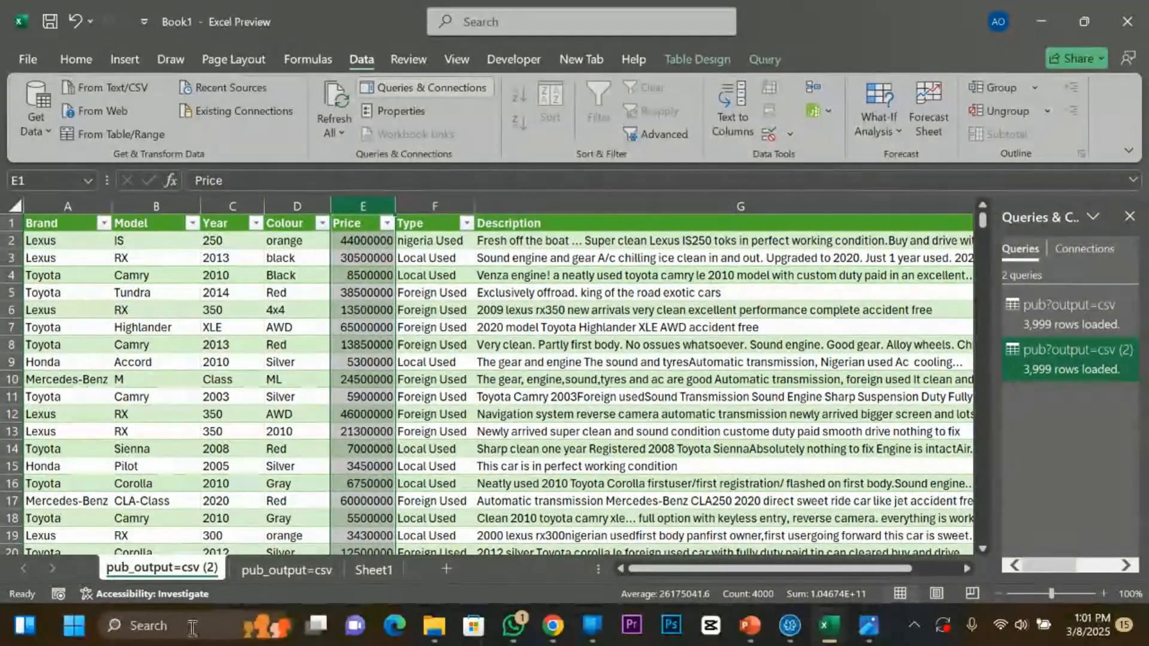
click(624, 289)
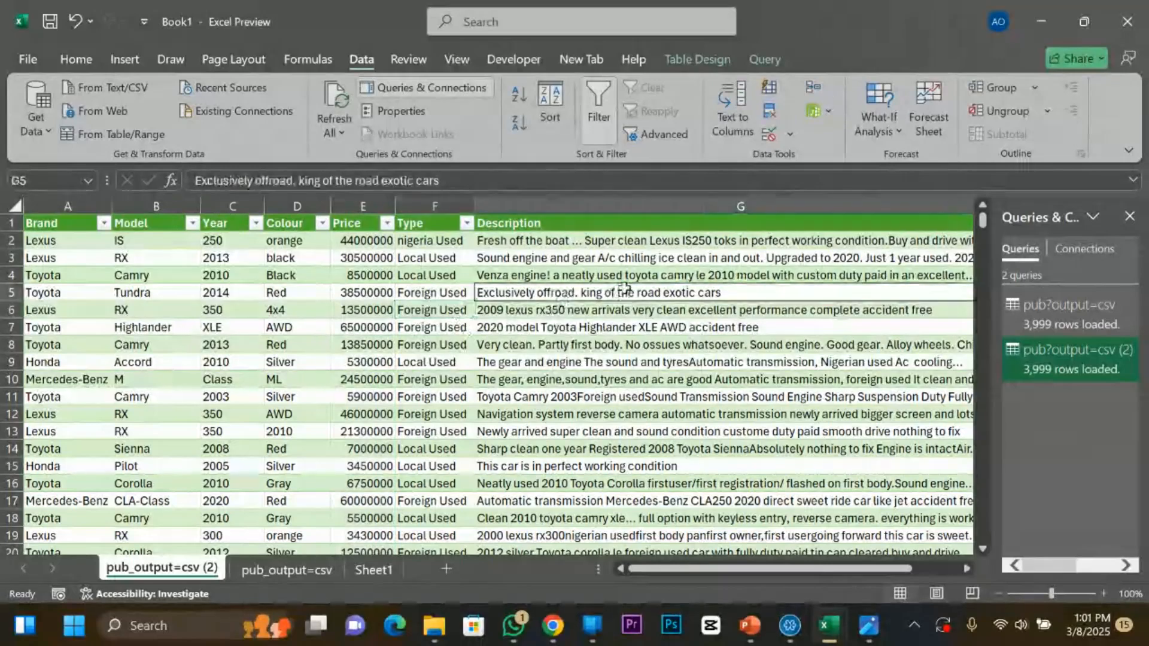
click(657, 260)
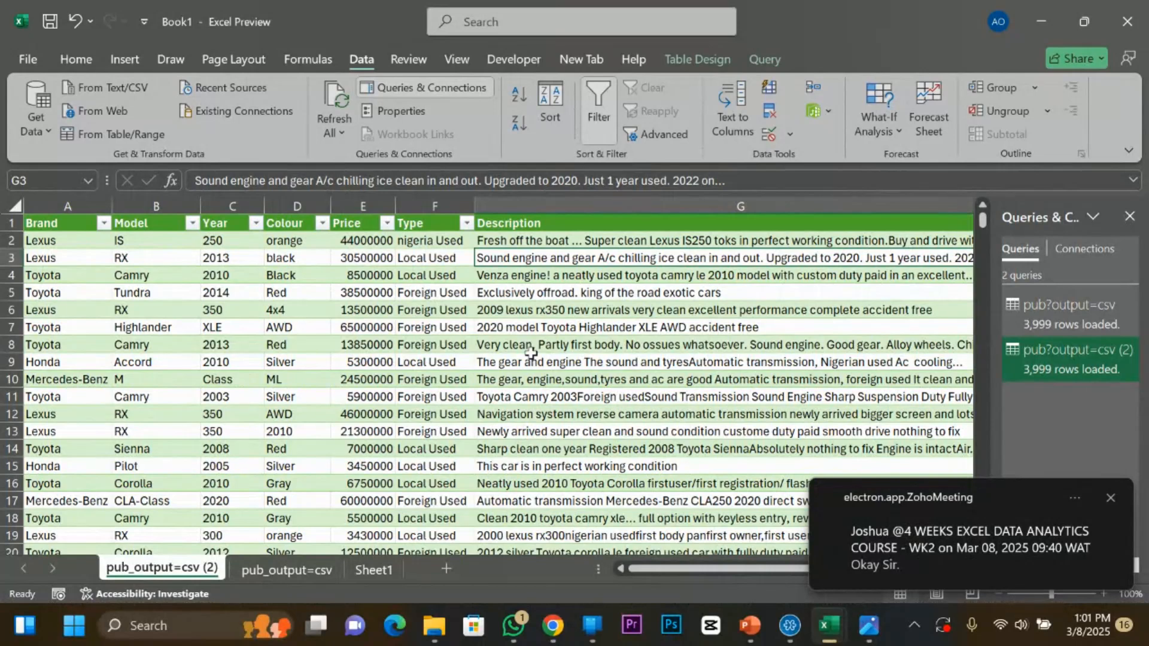
click(1057, 509)
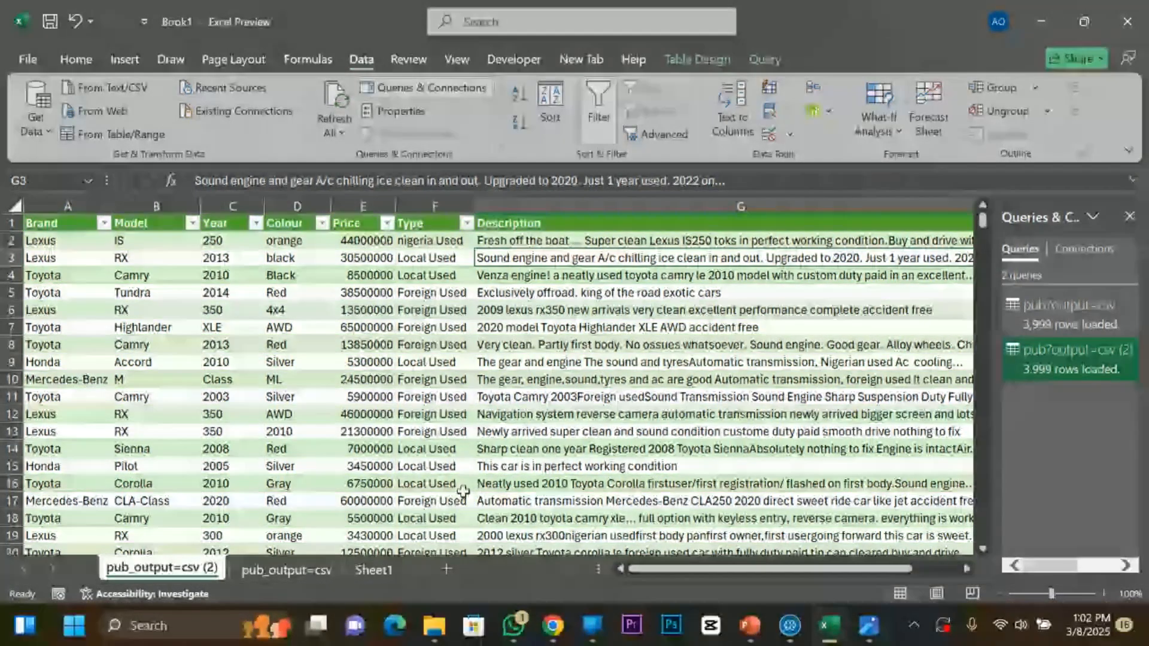
click(295, 576)
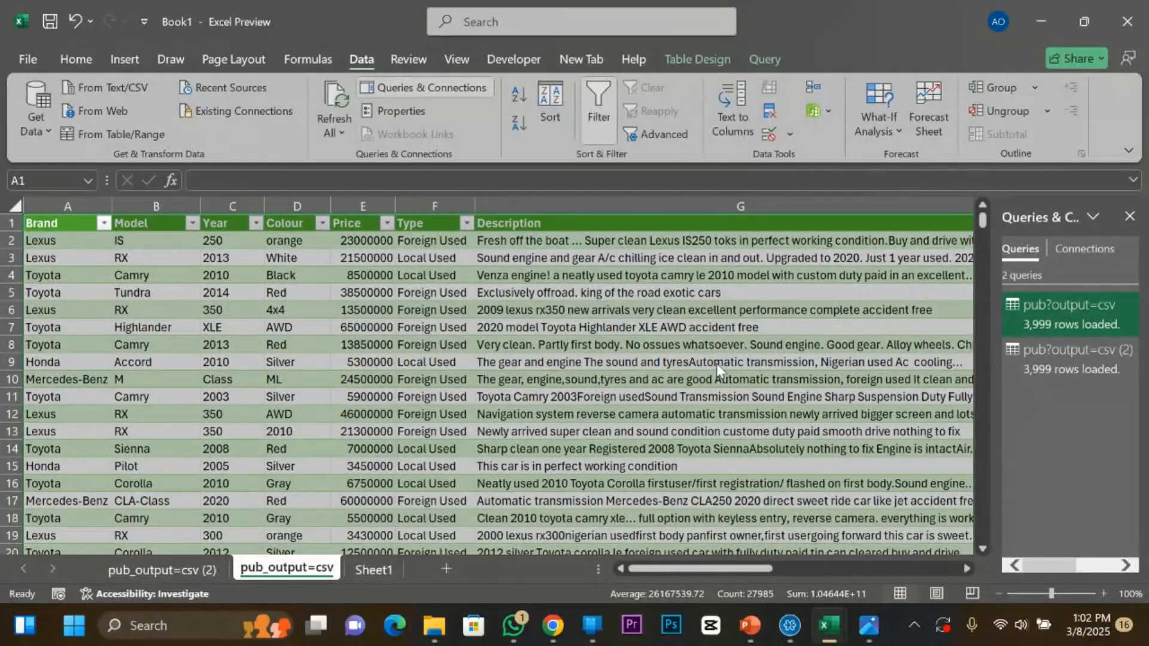
Open the pub?output=csv query for editing in the Power Query Editor, keeping all its applied steps.
double_click(1071, 327)
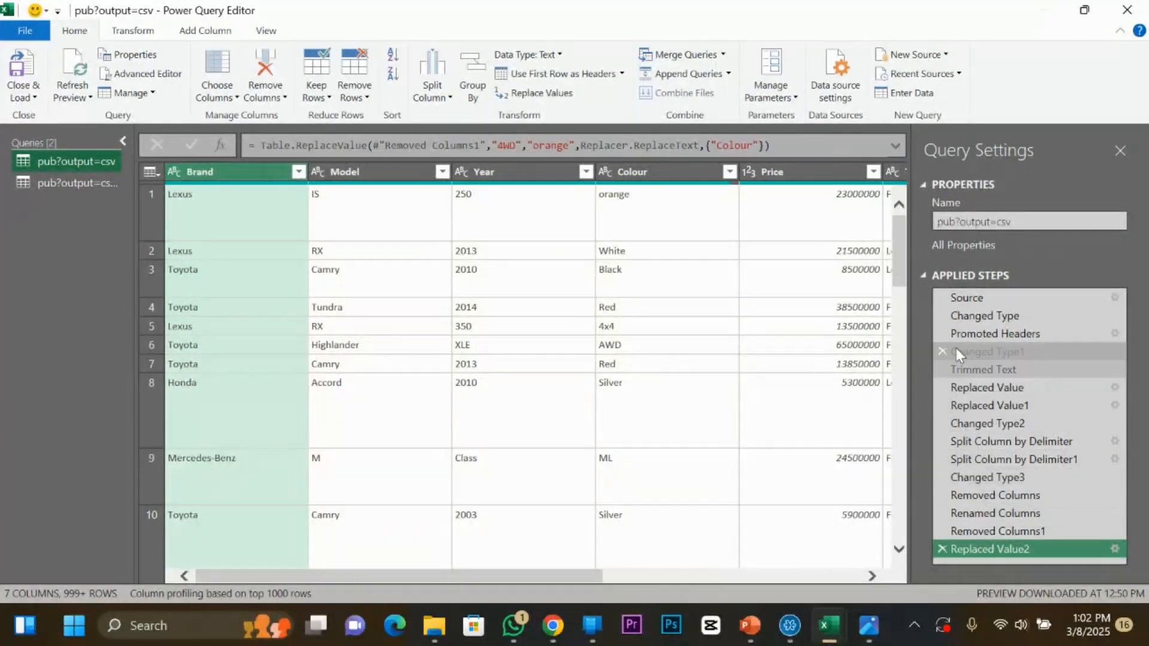
click(941, 336)
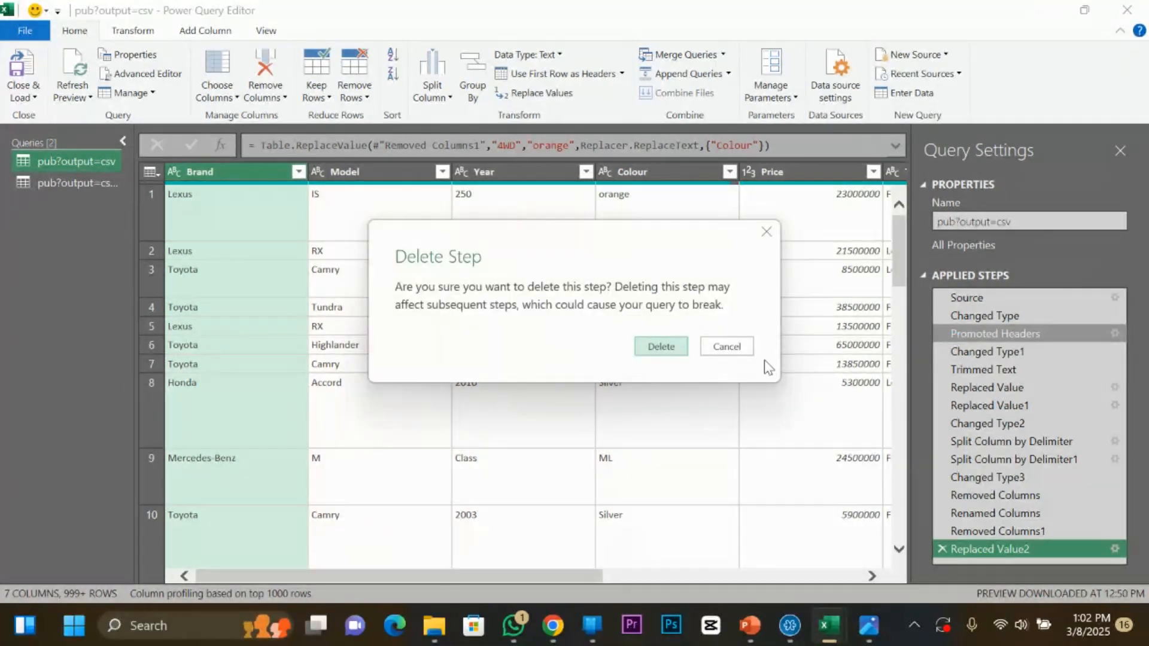
click(737, 350)
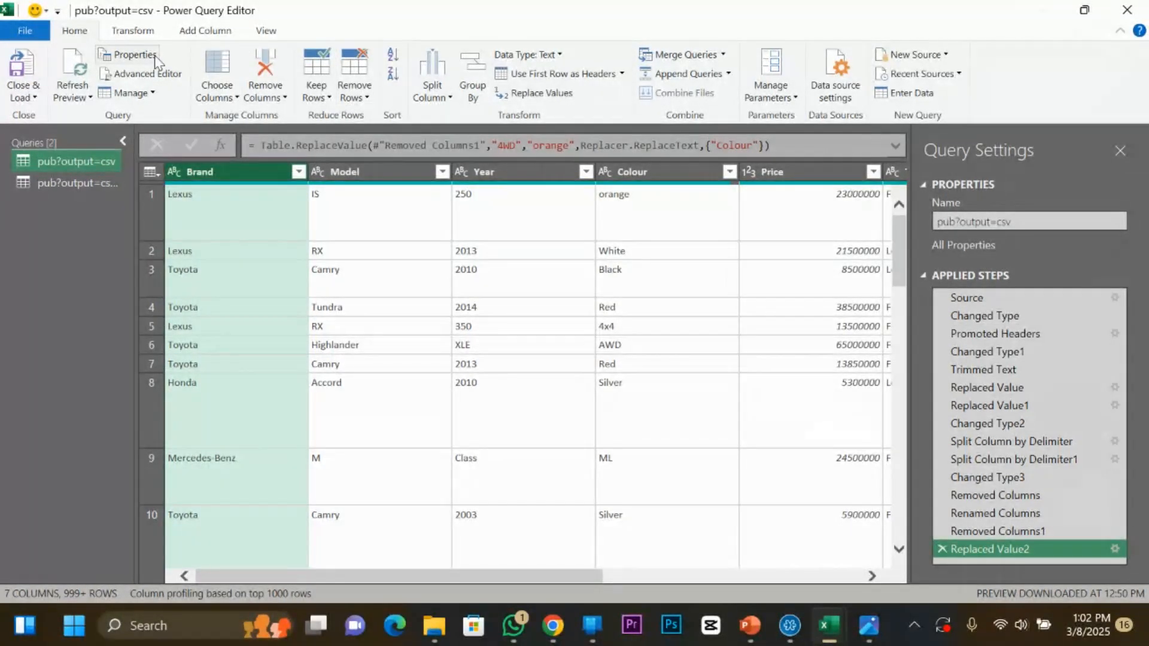
Promote the first row to column headers as an inserted step directly after the query's Changed Type step.
click(132, 31)
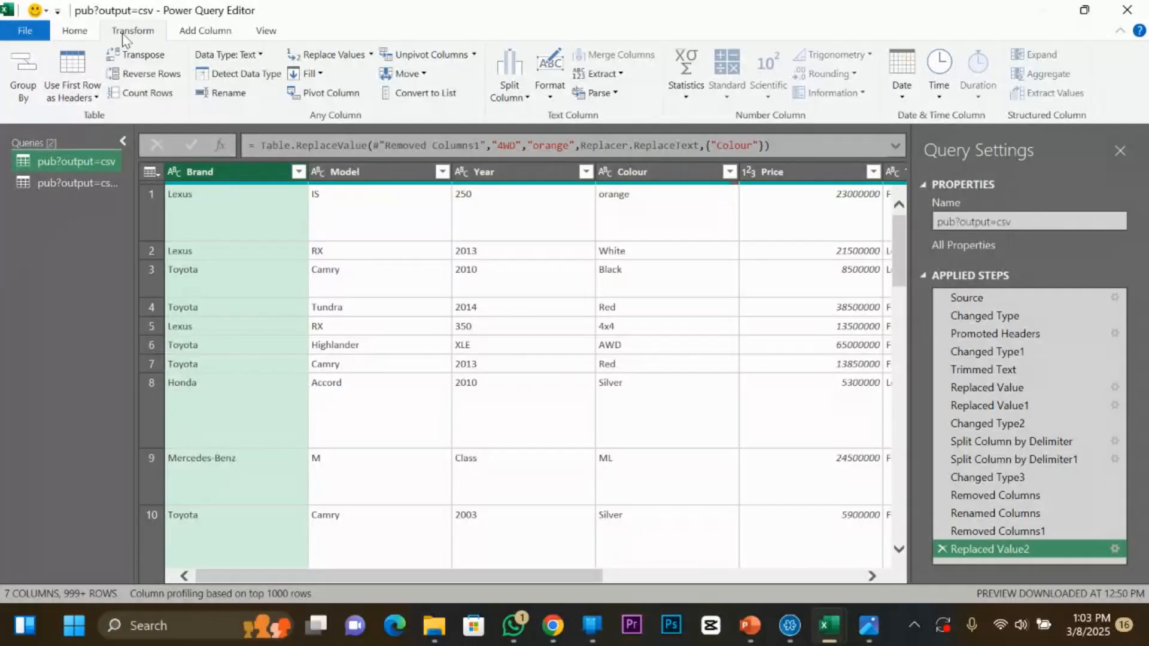
click(90, 31)
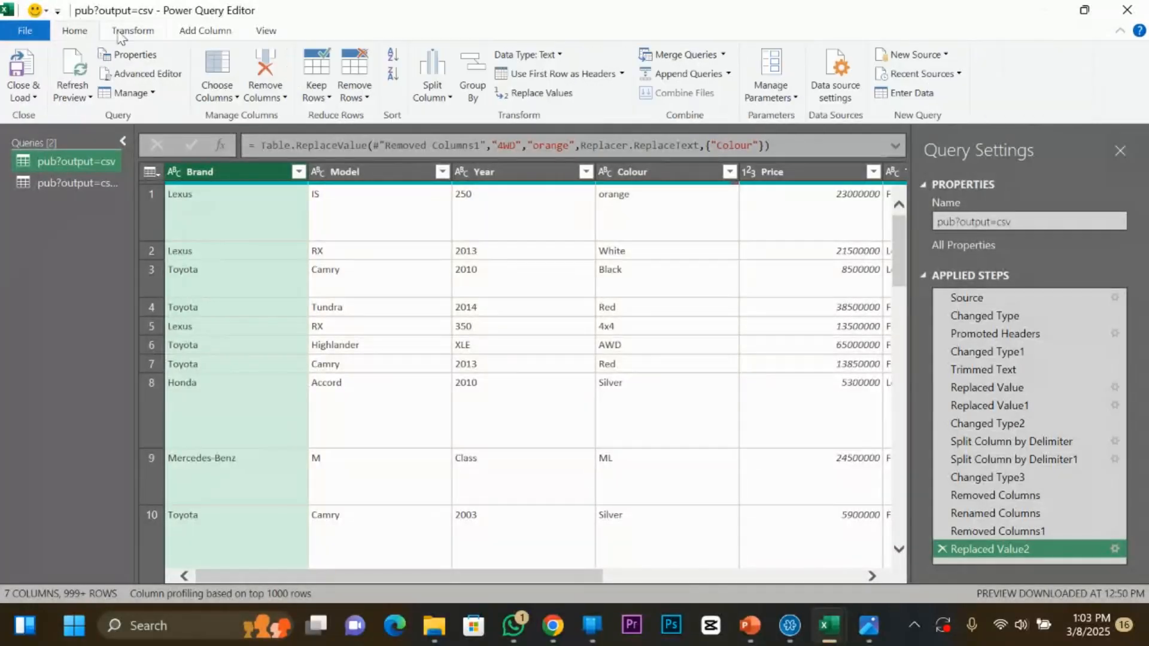
click(123, 33)
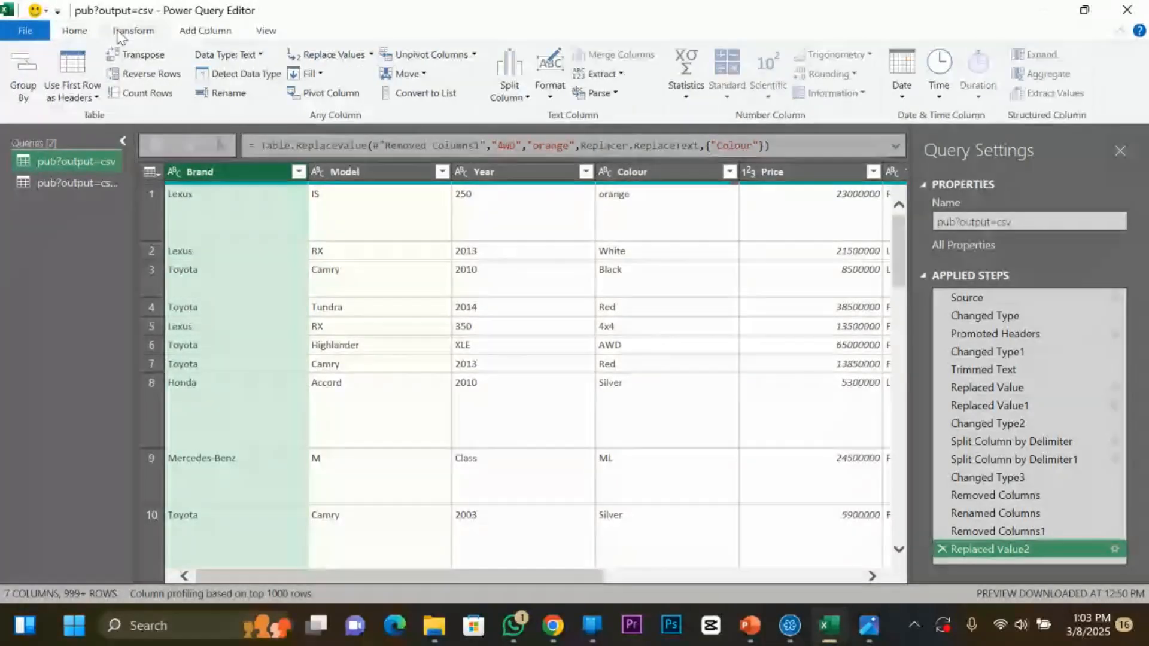
click(95, 98)
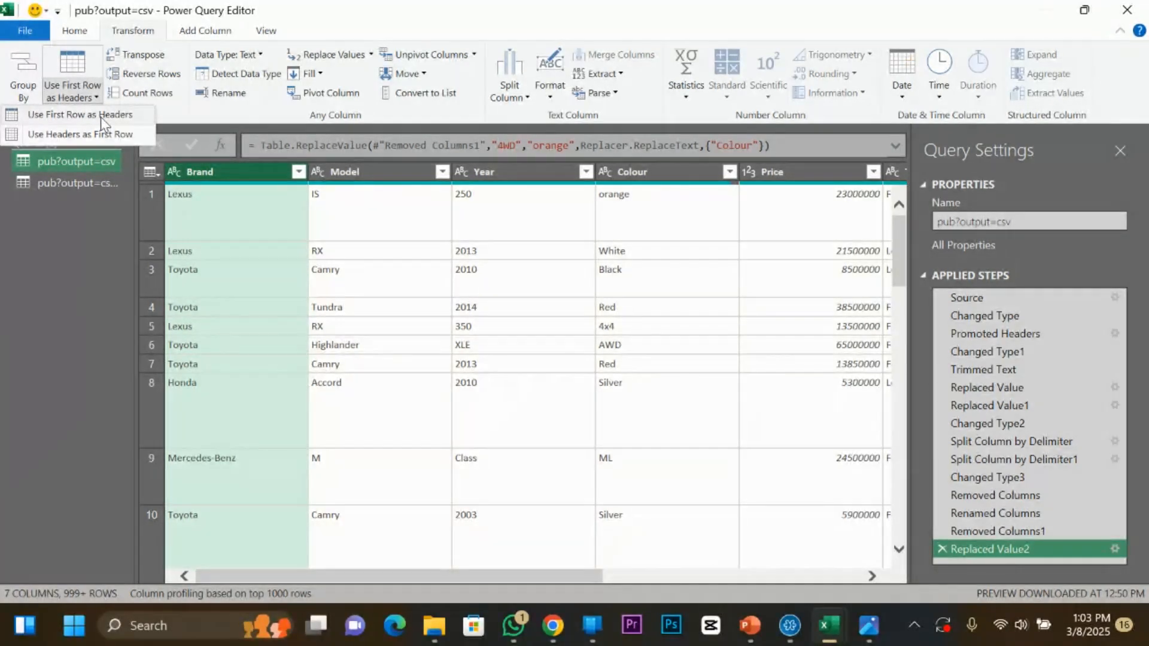
click(982, 323)
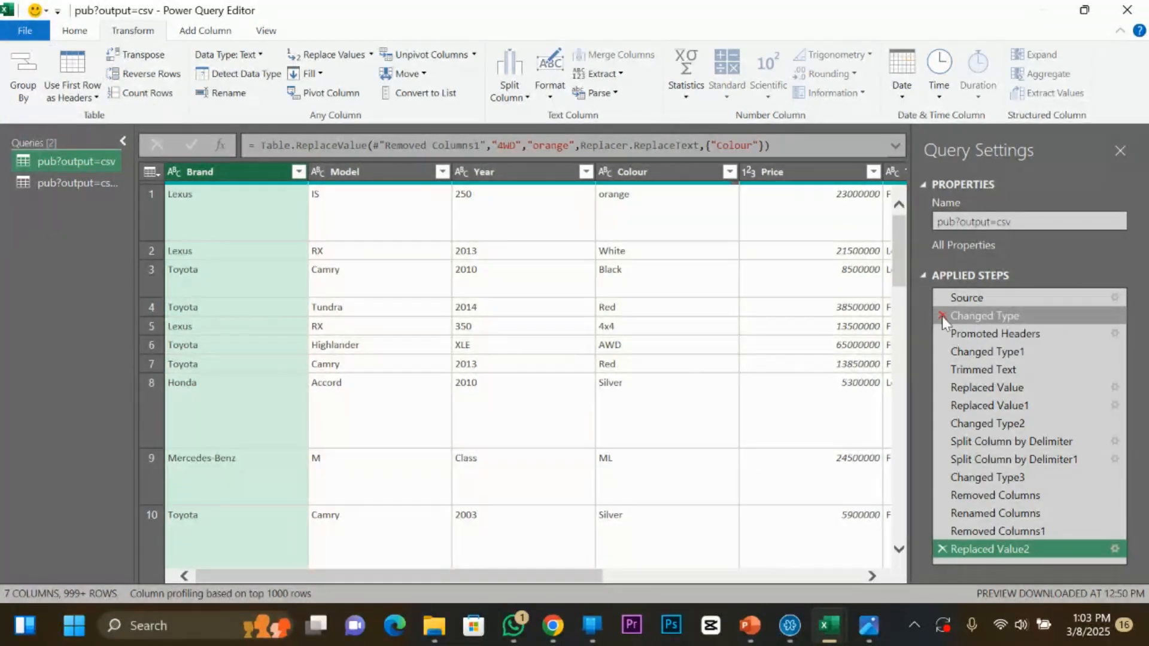
click(974, 316)
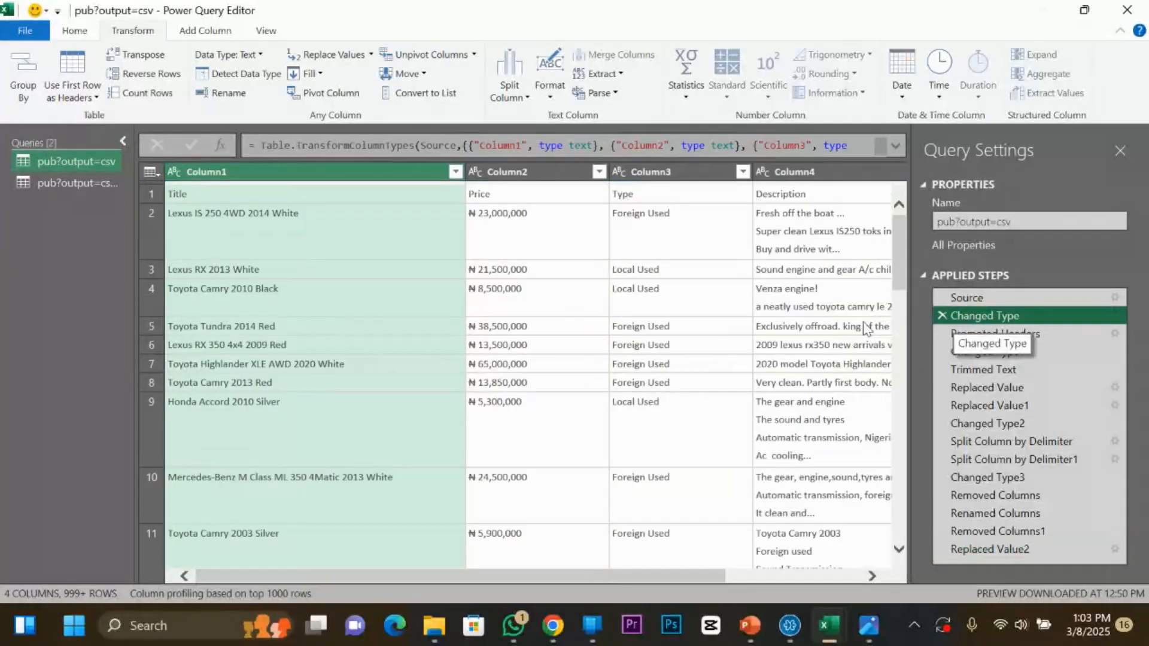
click(235, 197)
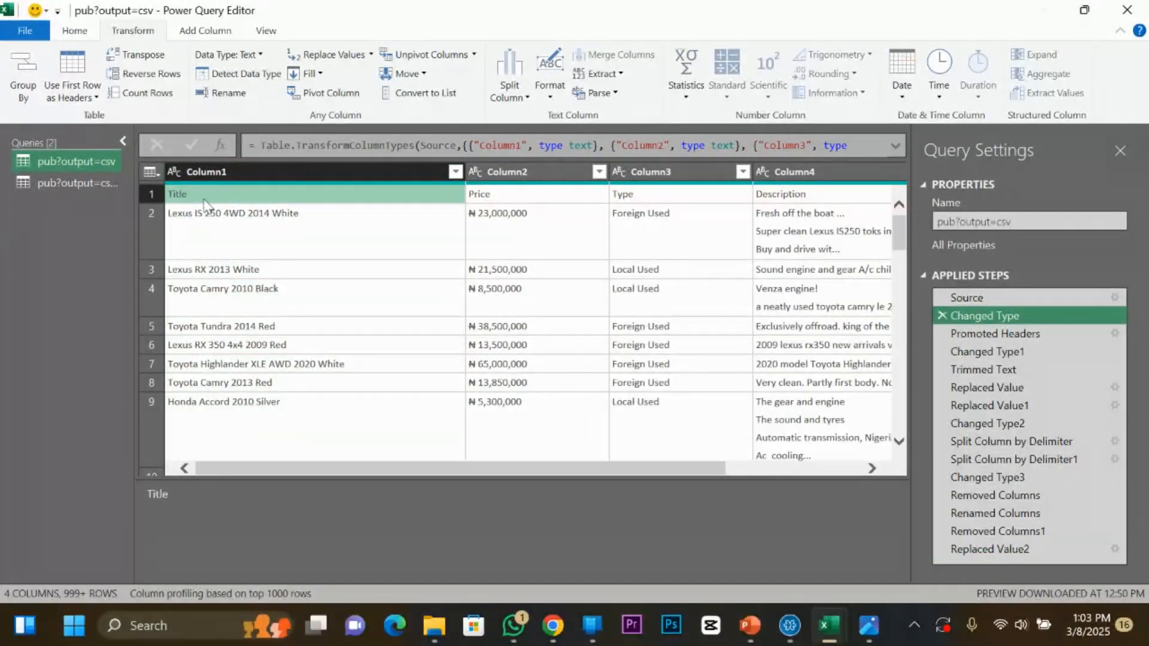
click(229, 171)
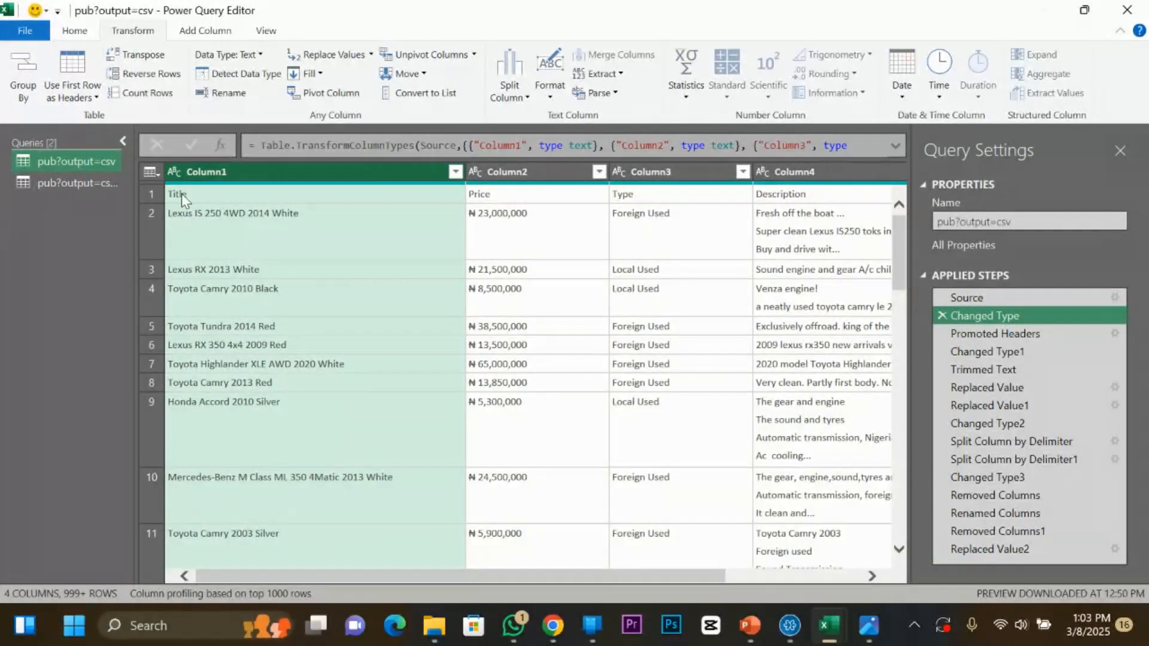
click(96, 97)
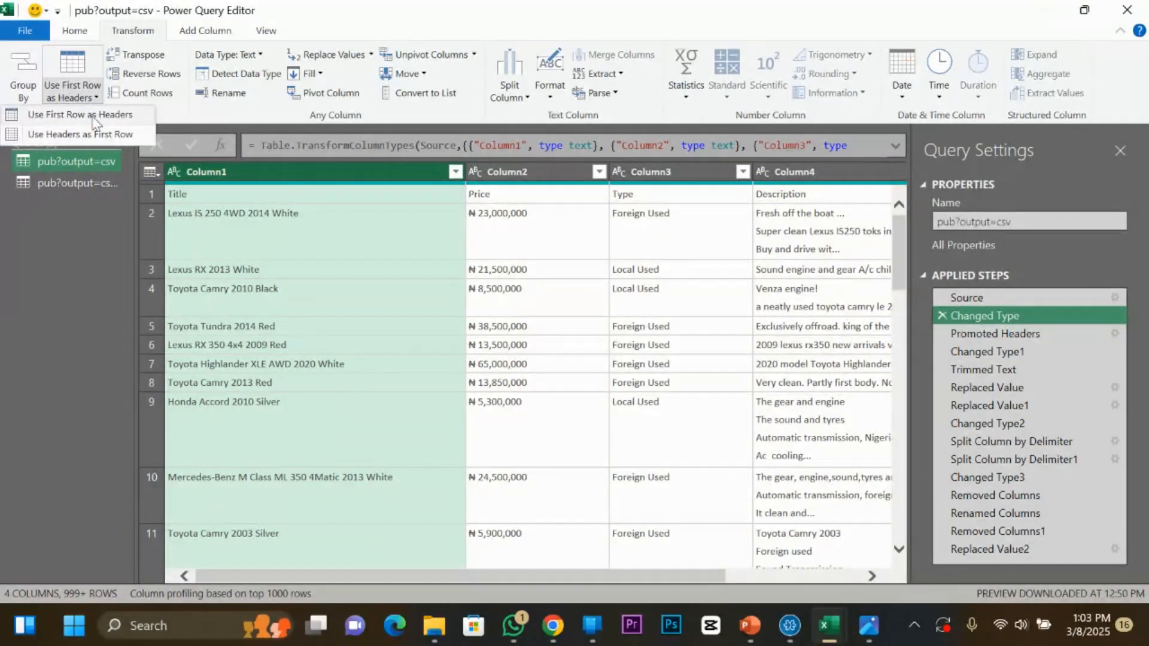
click(93, 116)
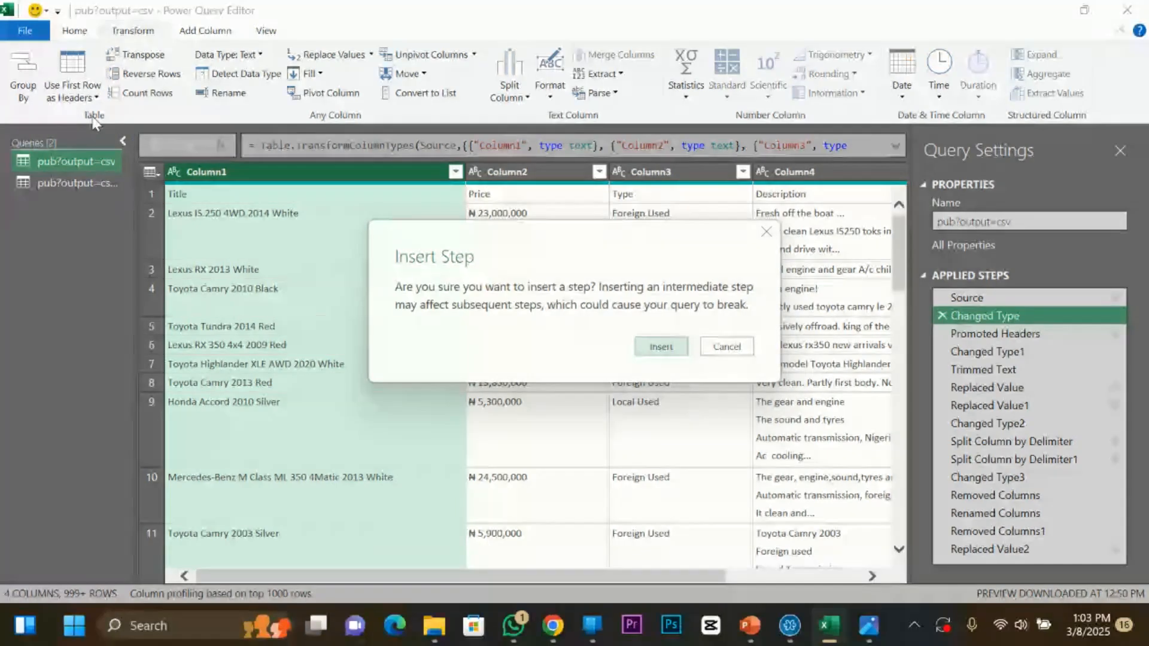
click(678, 353)
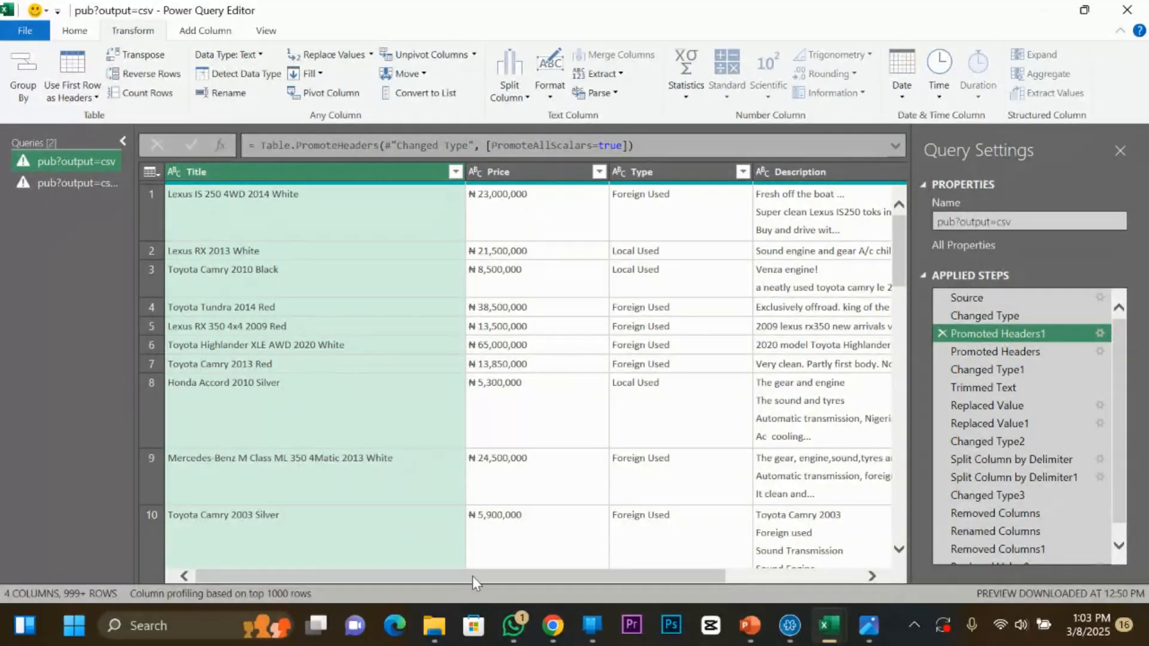
Trace the query error from the Replaced Value2 step and check the header-promotion settings of Promoted Headers1 without changing them.
drag(472, 576, 380, 556)
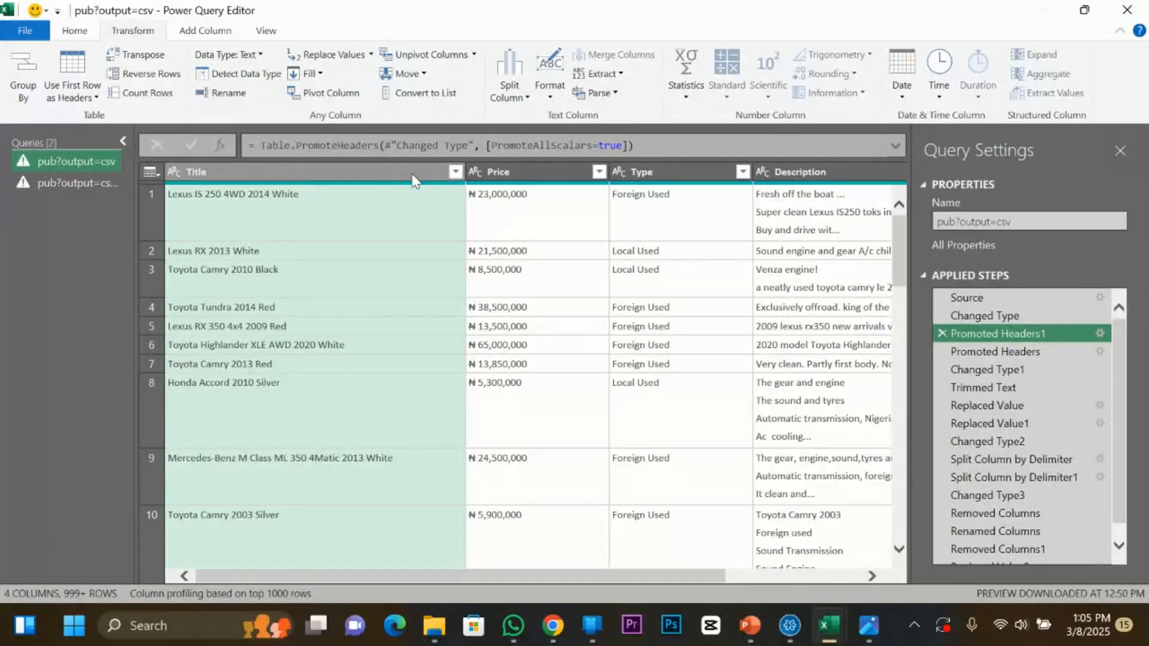
mouse_move(502, 189)
scroll(1017, 538, down, 1)
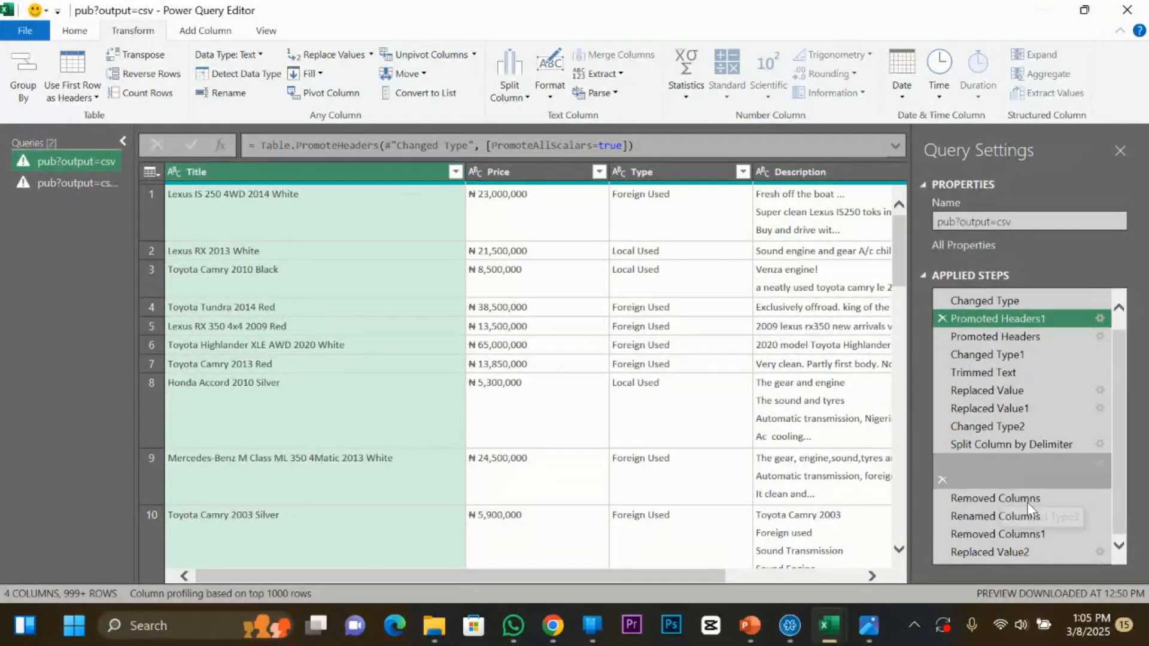
click(1019, 553)
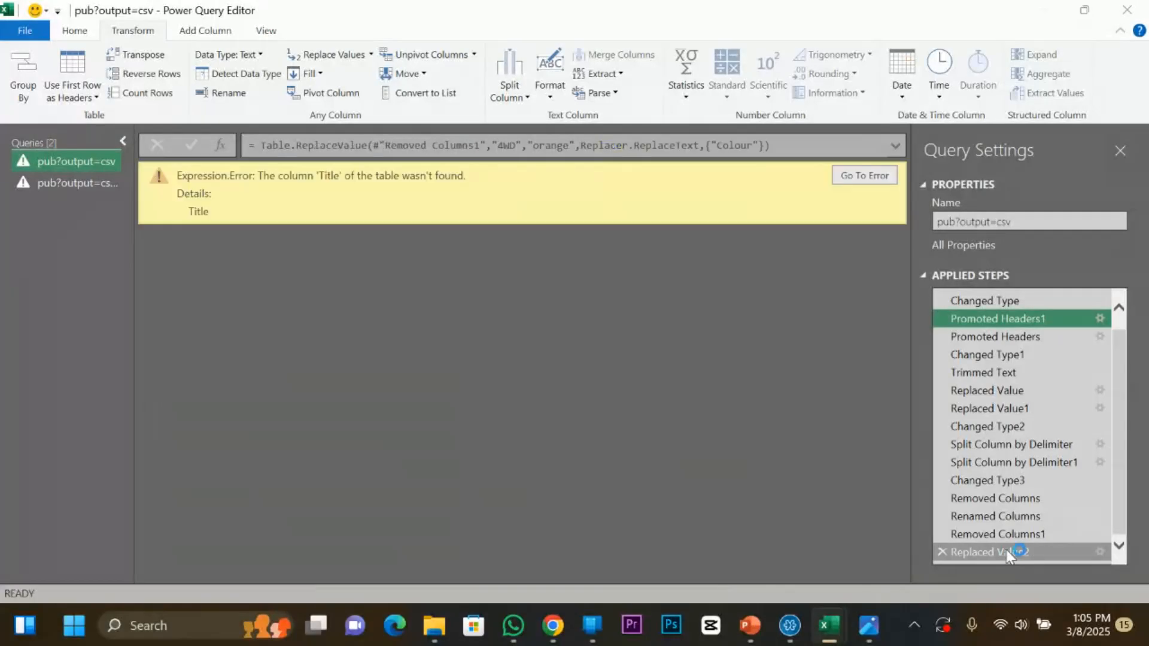
click(878, 175)
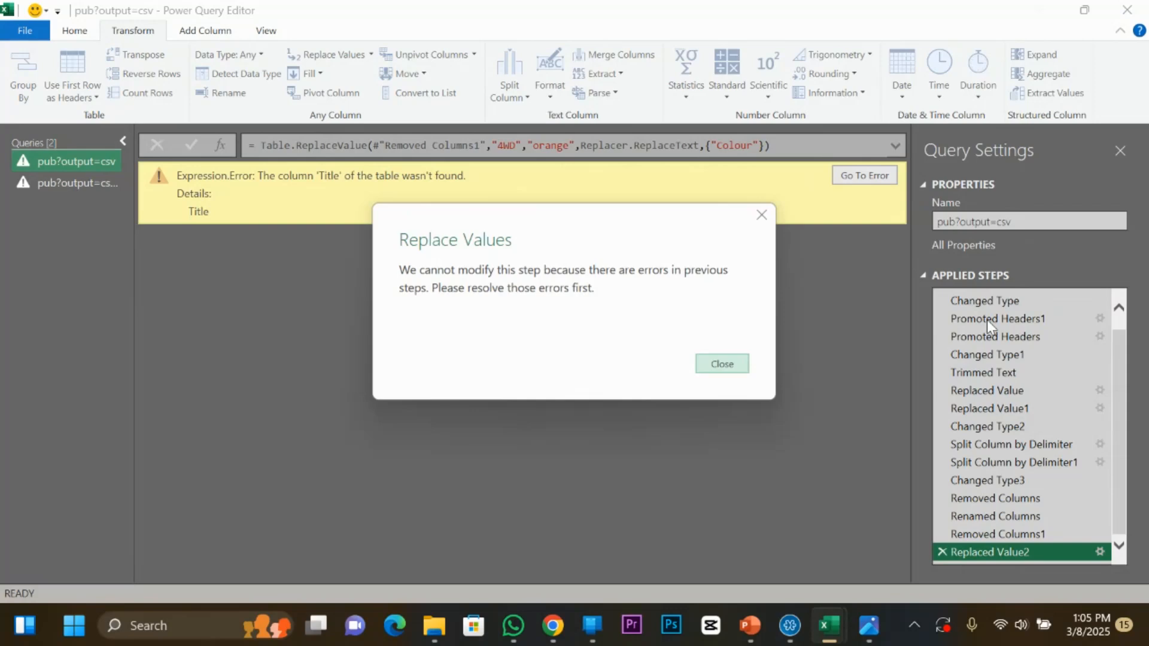
click(724, 363)
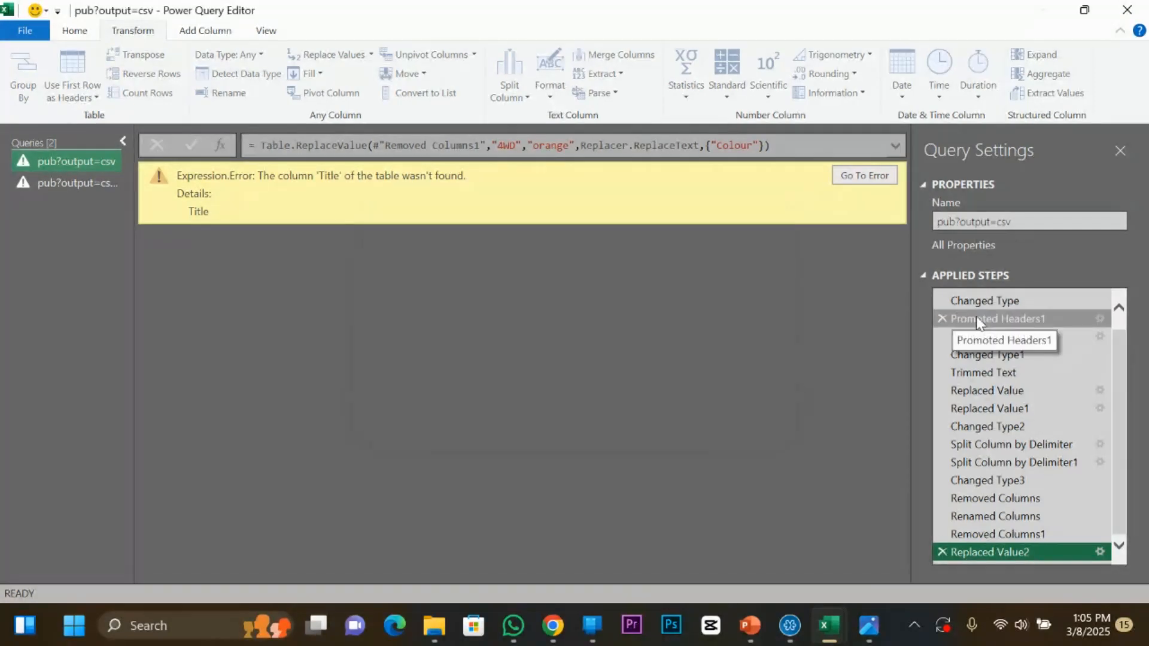
double_click(976, 318)
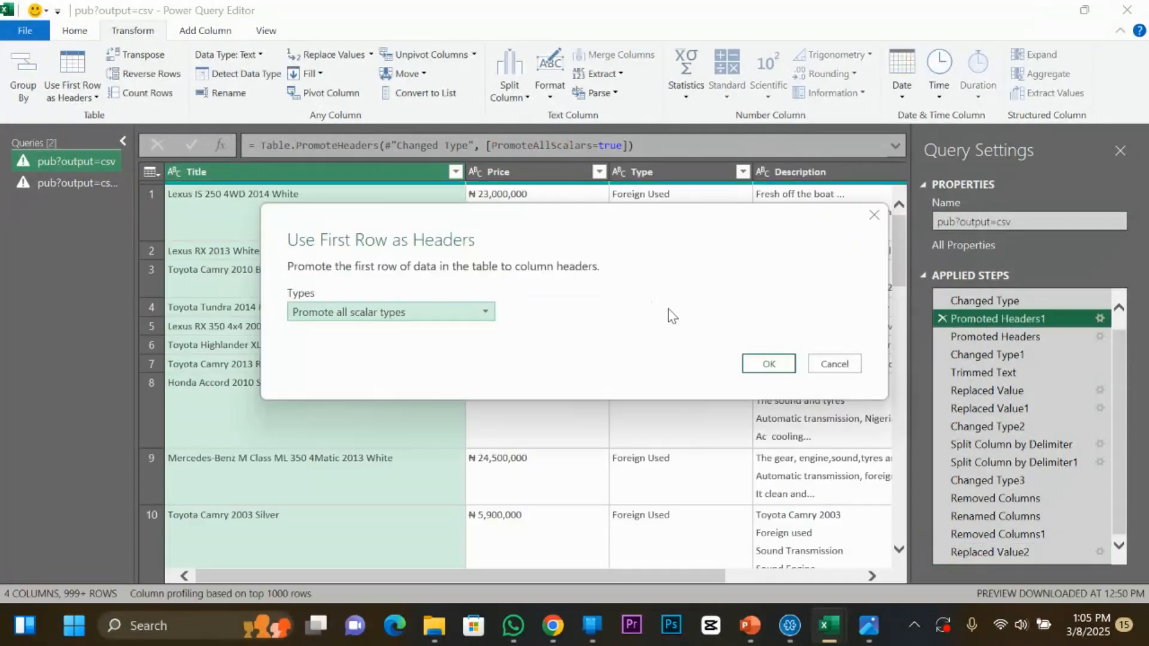
click(834, 364)
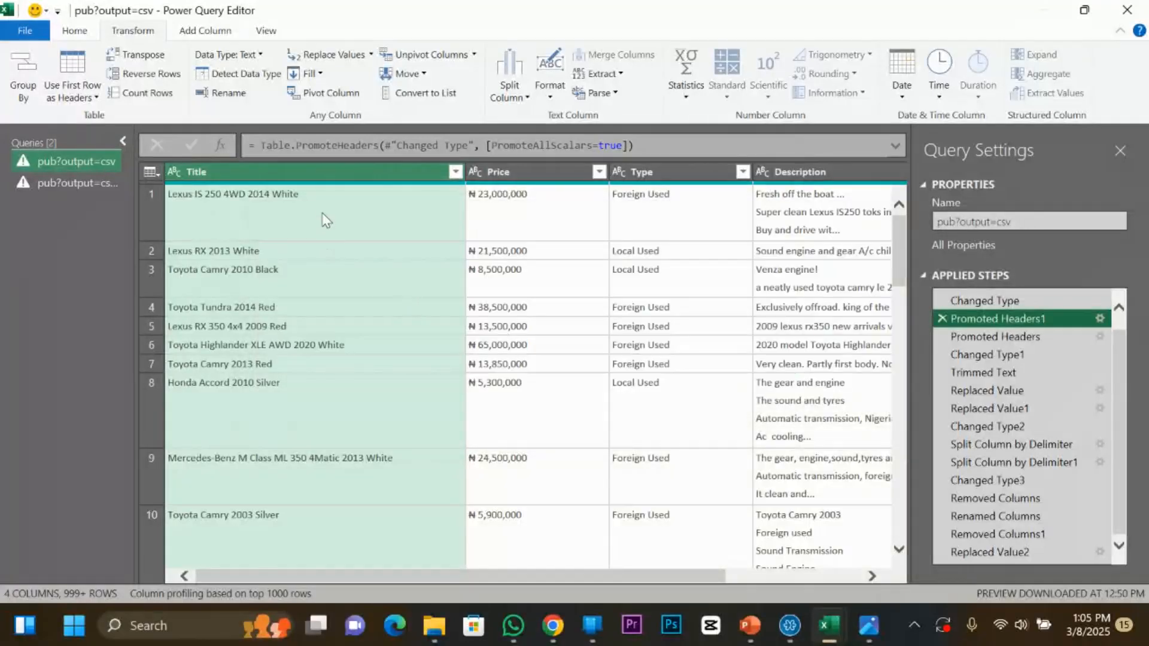
Examine the filter values of the Title and Price columns at the Promoted Headers1 step without applying a filter.
click(454, 172)
scroll(390, 440, down, 3)
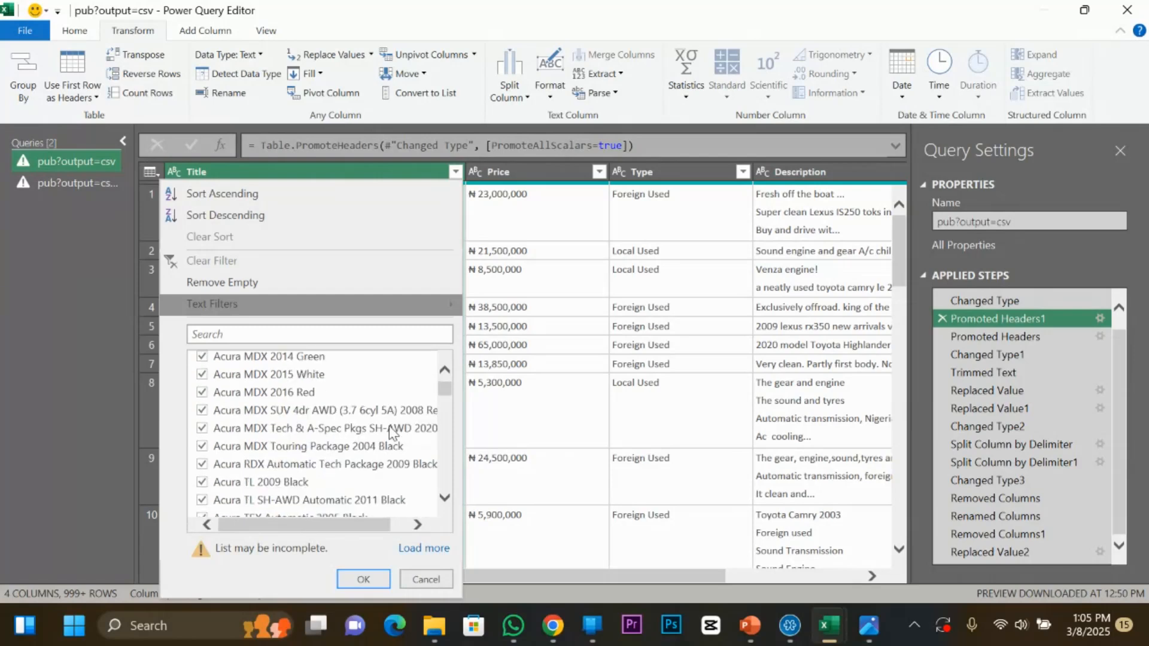
scroll(392, 432, down, 1)
scroll(391, 432, up, 5)
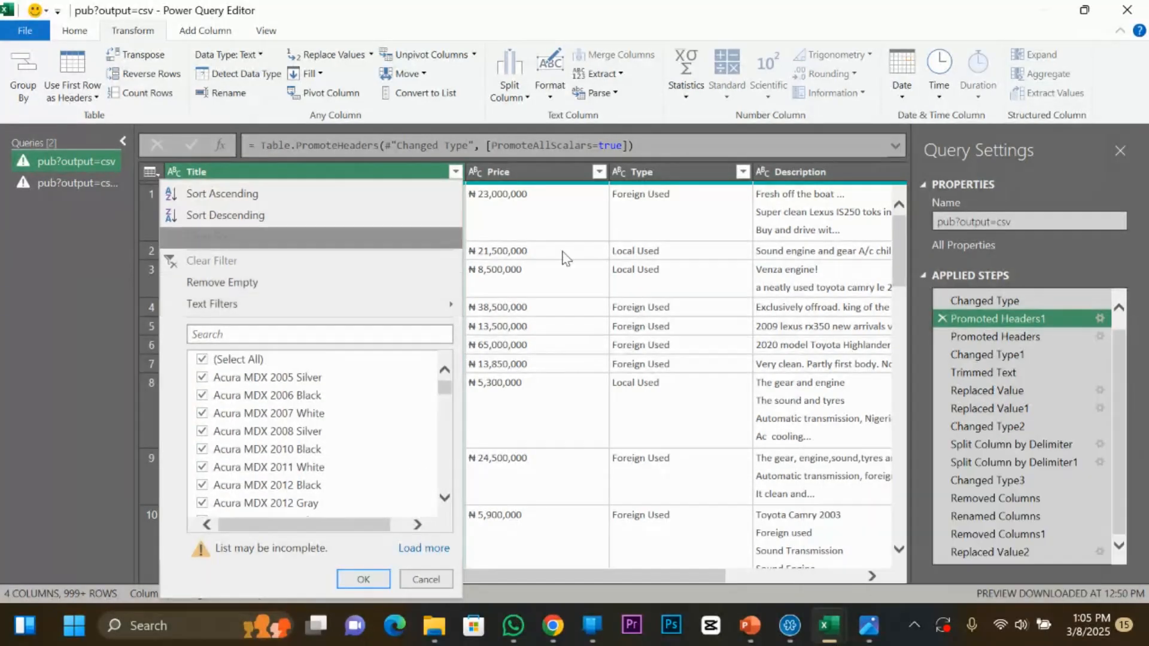
click(599, 172)
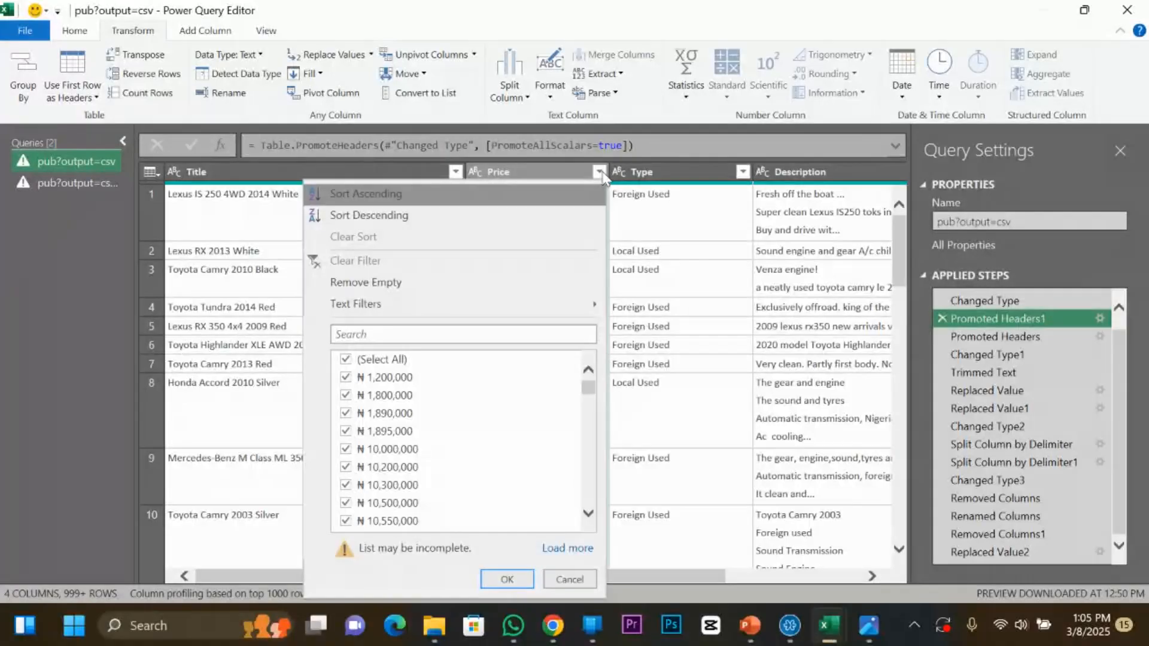
click(662, 231)
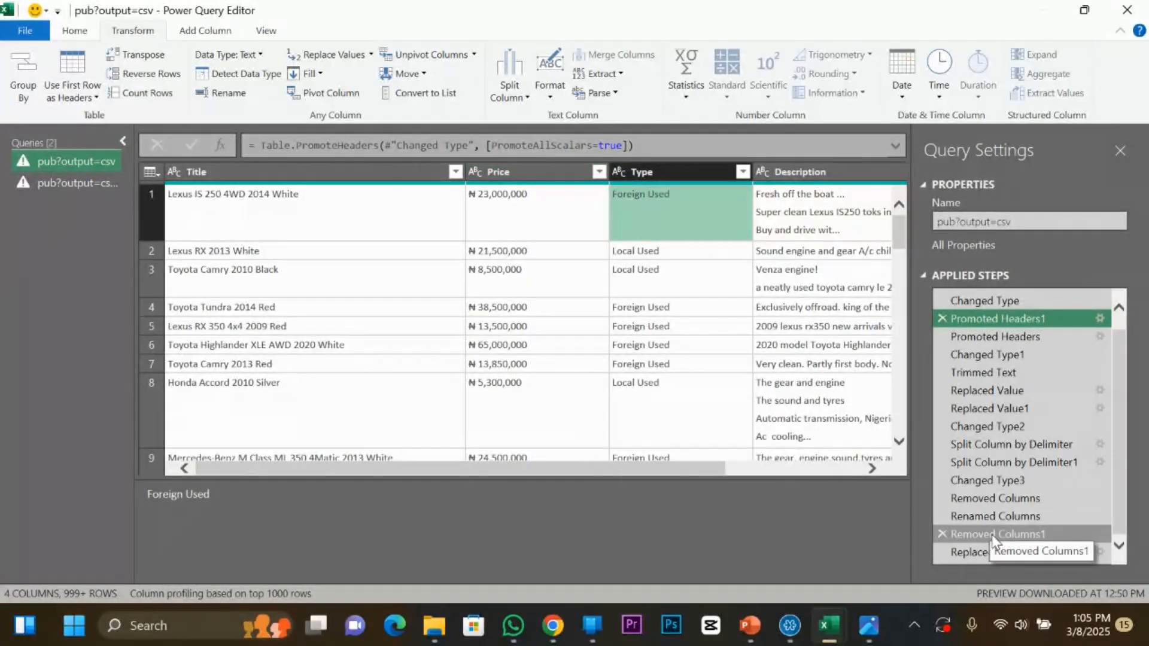
click(652, 177)
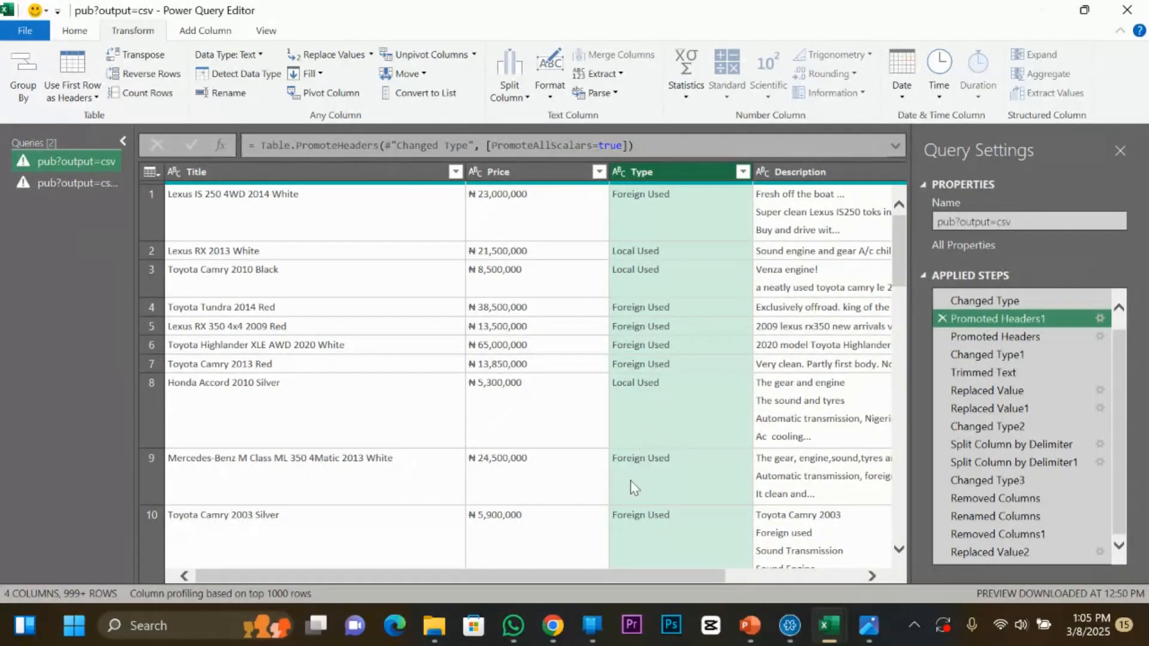
click(513, 174)
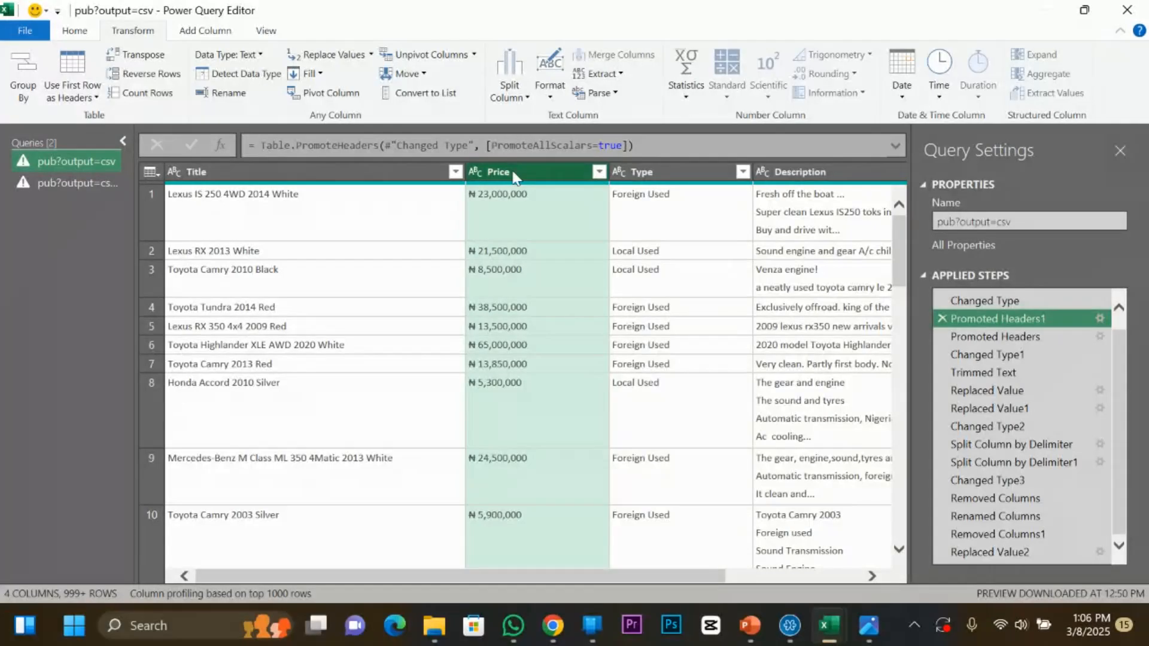
click(599, 172)
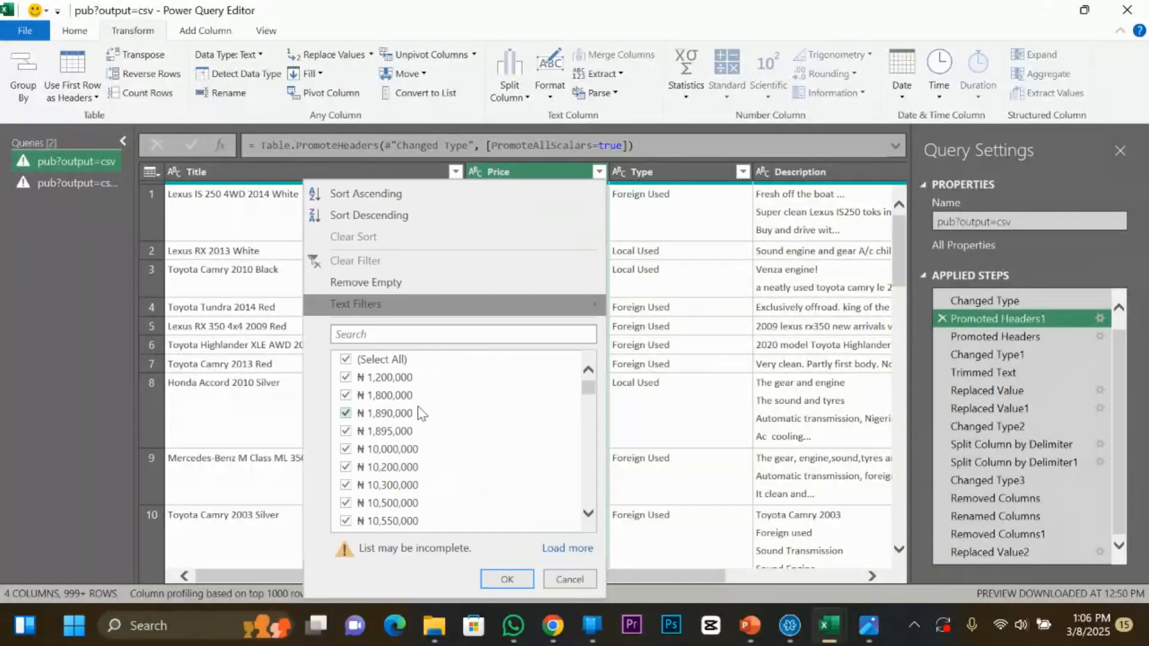
scroll(421, 413, down, 2)
mouse_move(589, 389)
mouse_down()
mouse_move(568, 534)
mouse_move(587, 376)
mouse_up()
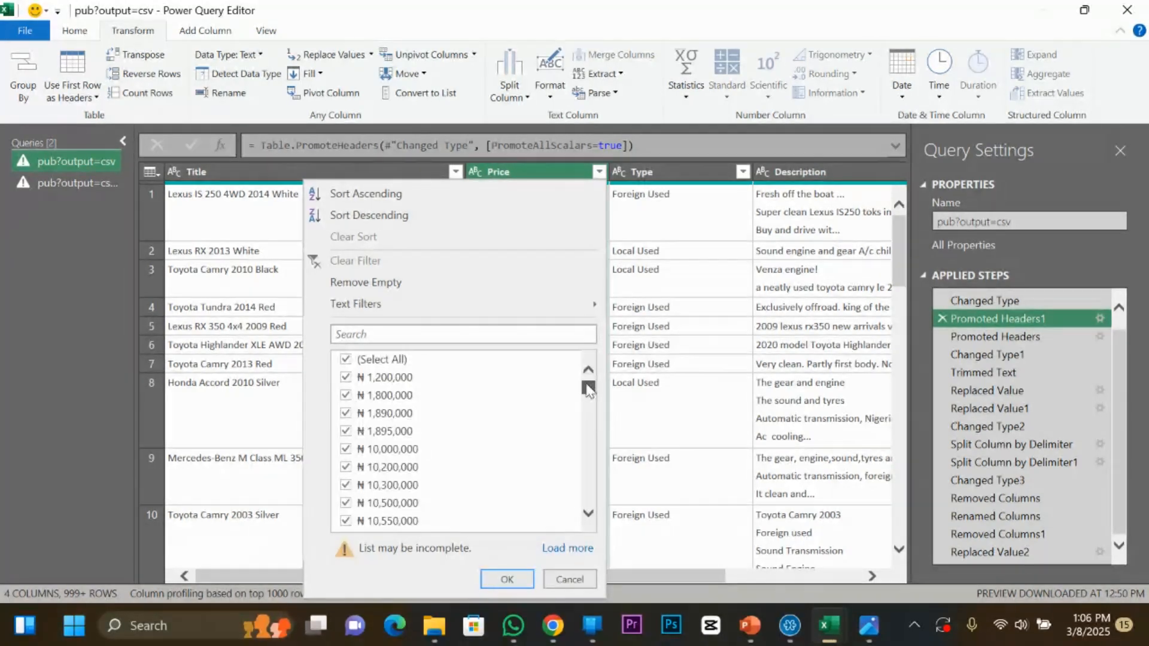
click(570, 580)
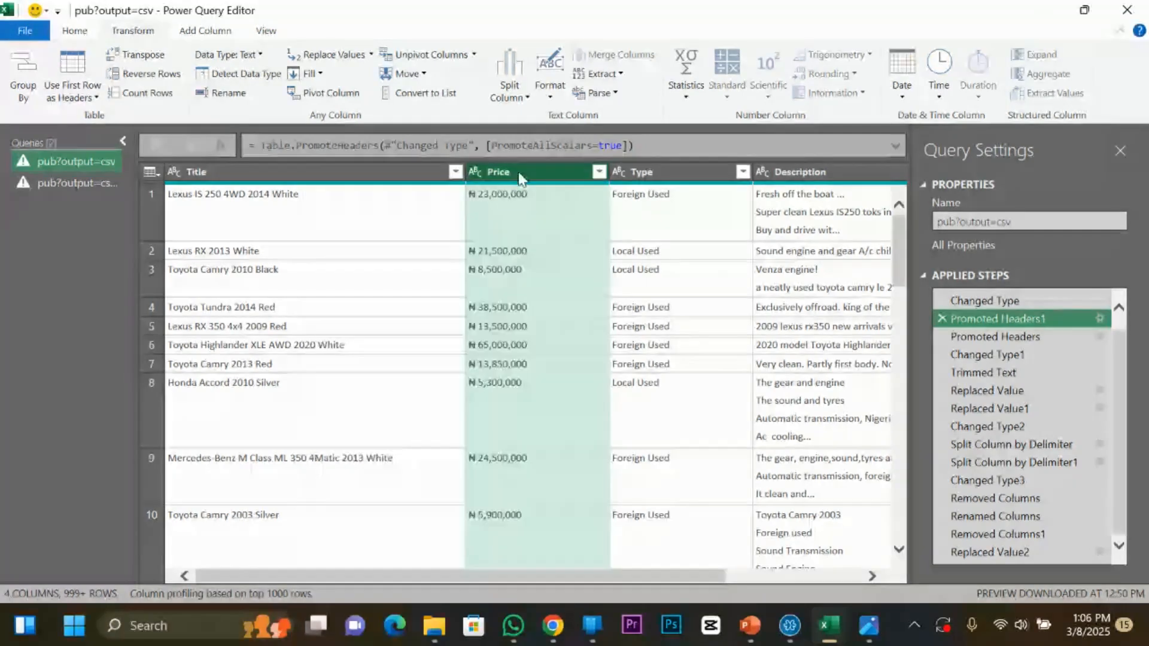
Set up an inserted value replacement of null with 0 on the Price column, and cancel it without applying.
right_click(518, 174)
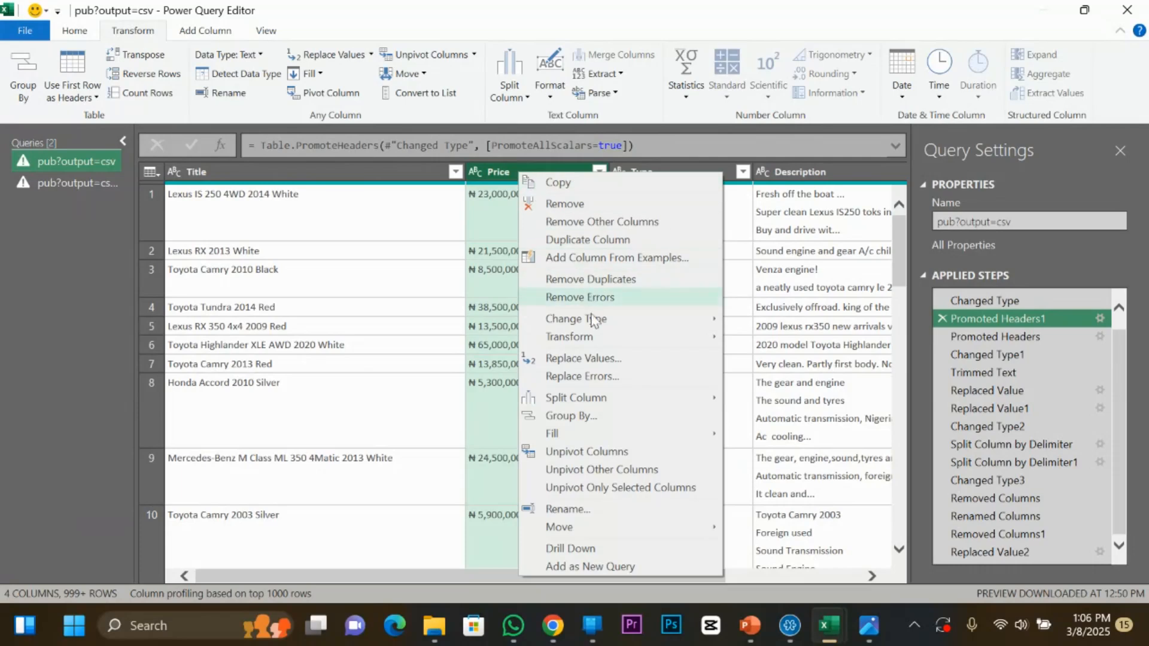
click(583, 358)
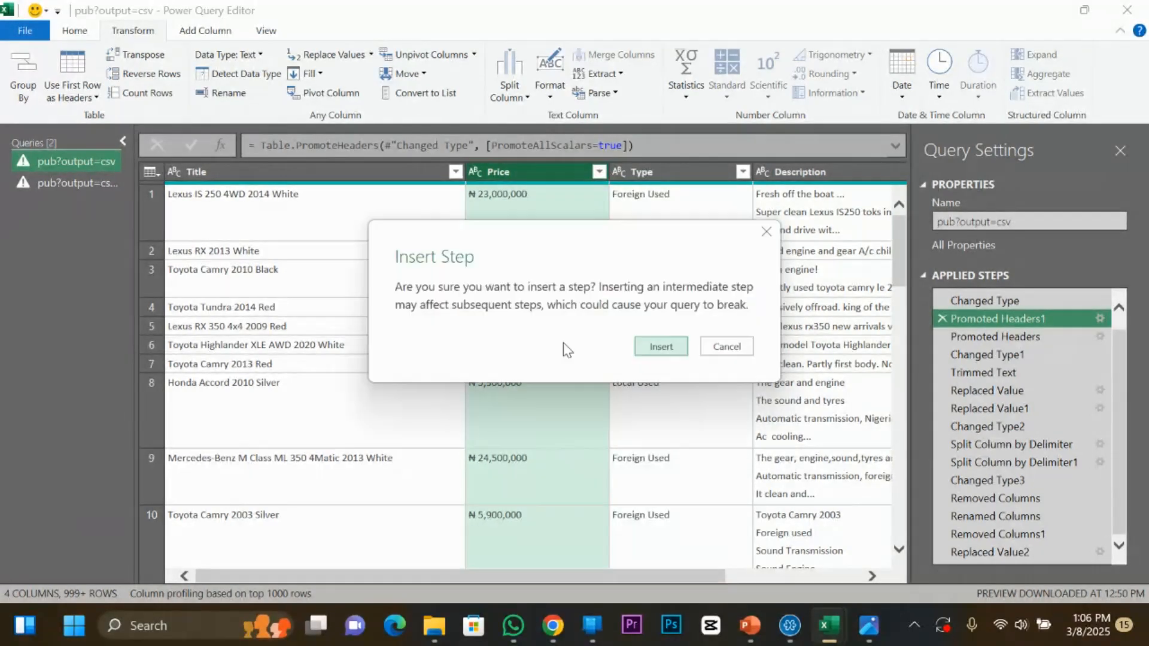
click(661, 347)
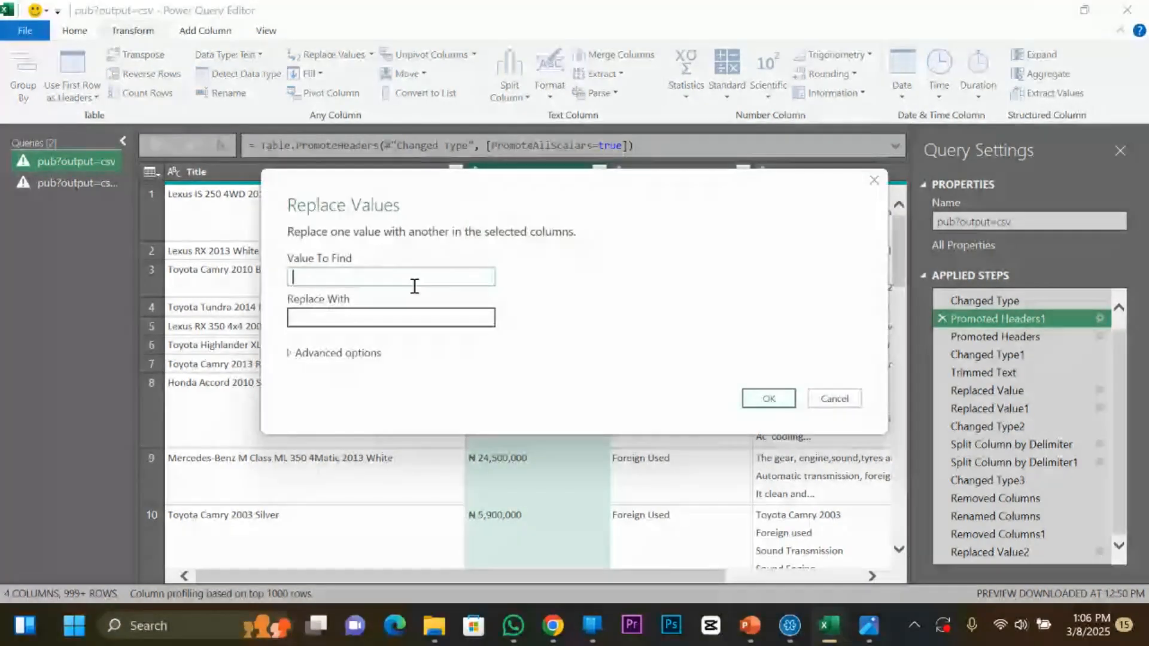
text(n)
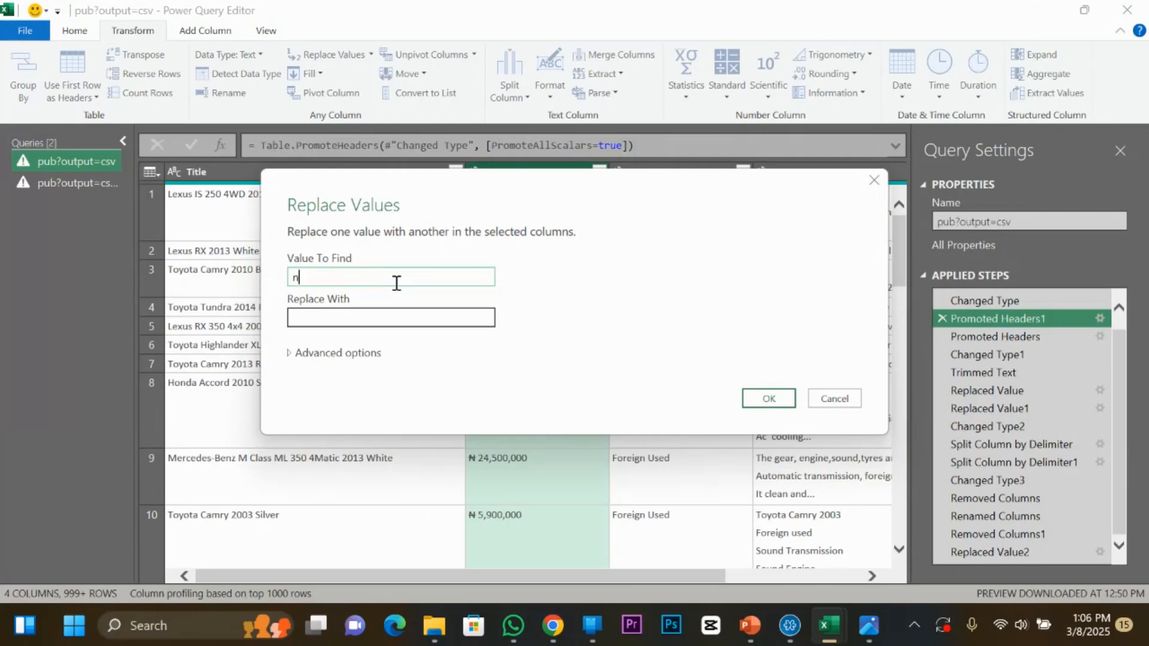
text(ull0)
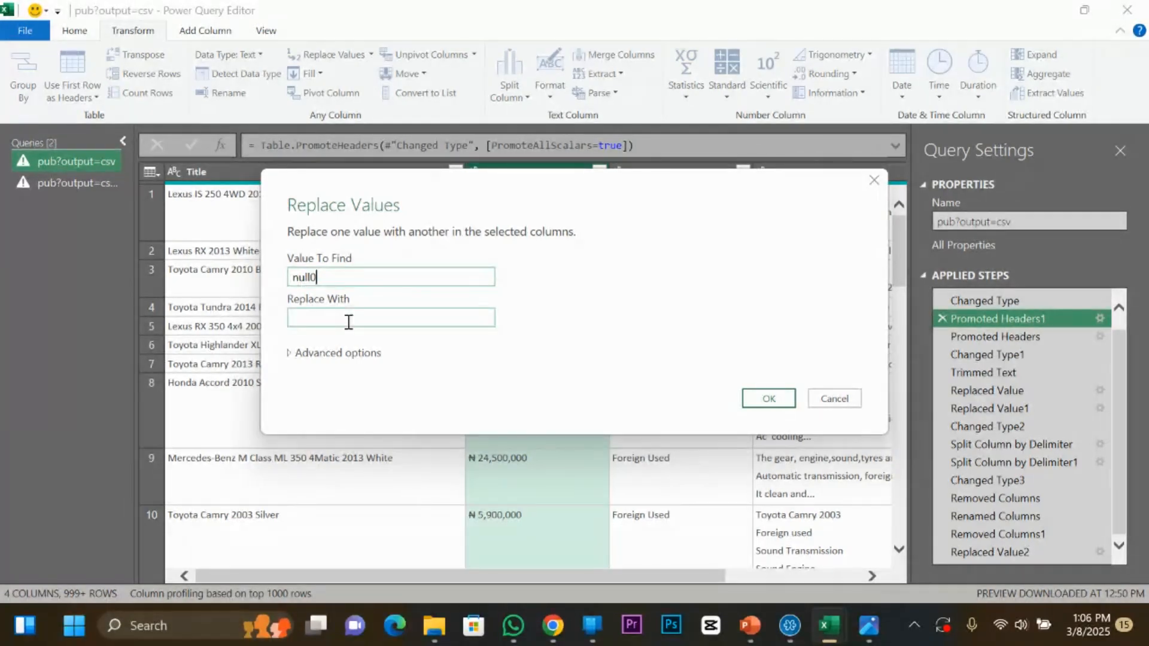
key(BackSpace)
click(348, 322)
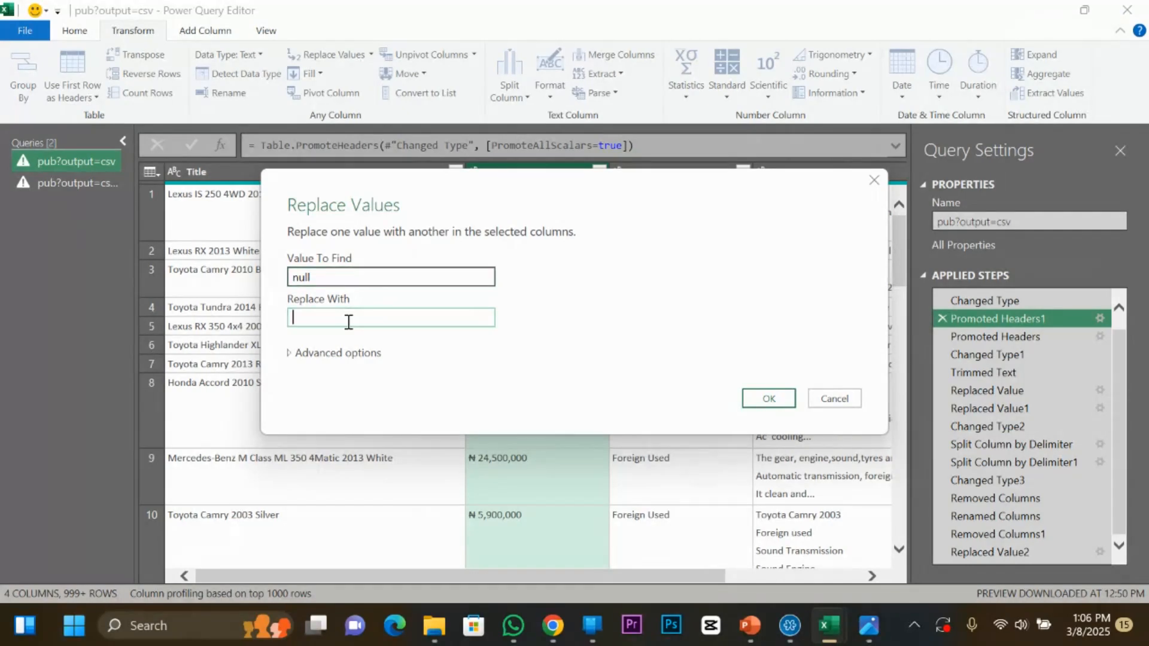
text(0)
click(825, 400)
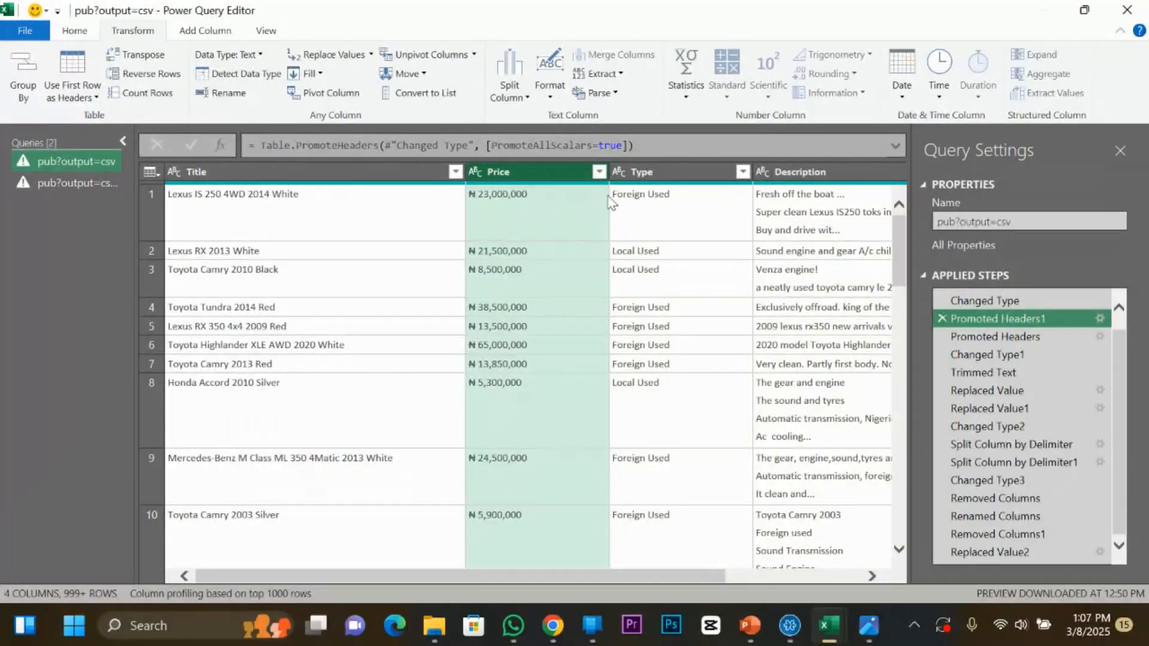
click(650, 174)
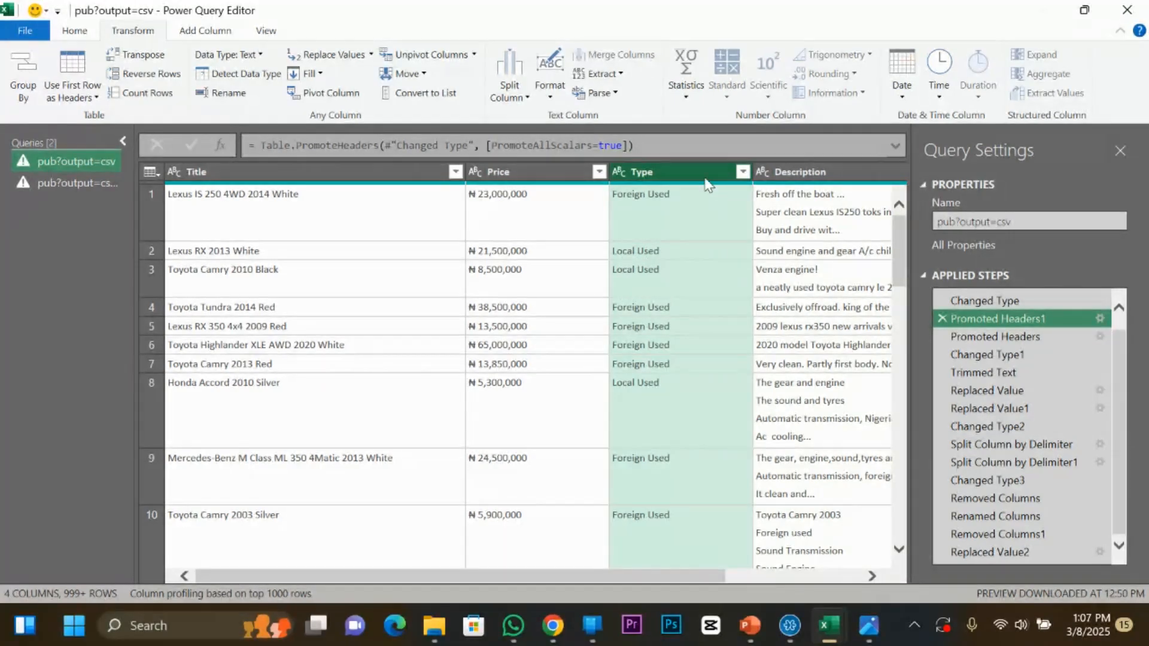
scroll(672, 356, down, 1)
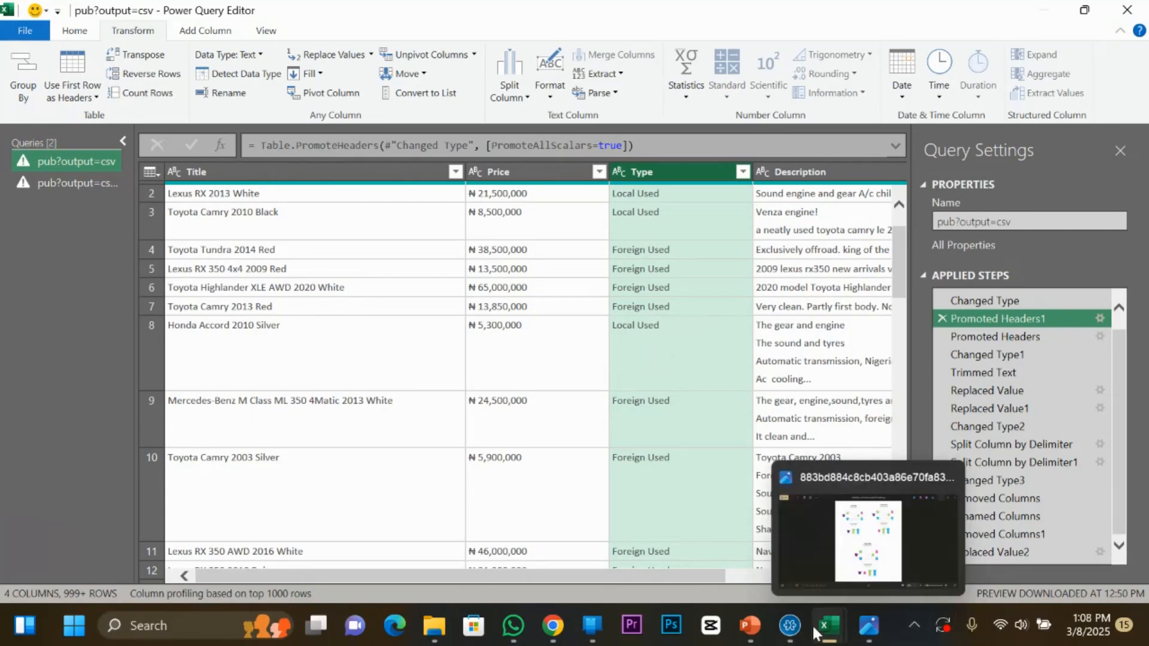
Switch to the online meeting app, unmute the microphone and stop sharing the screen.
click(789, 626)
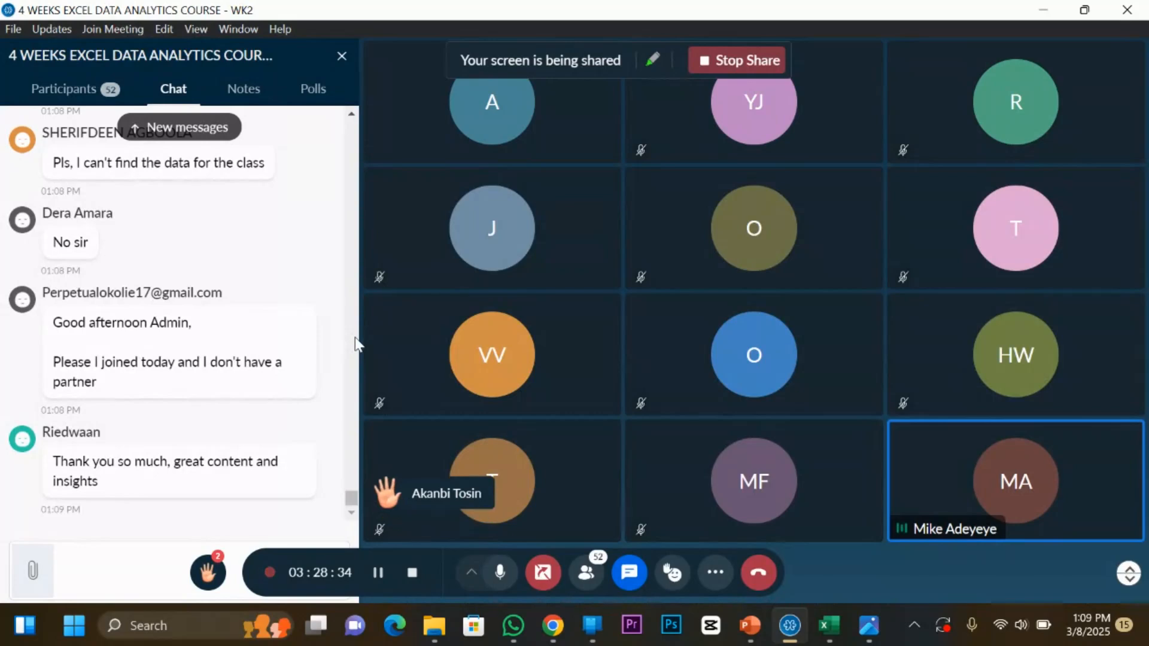
key(space)
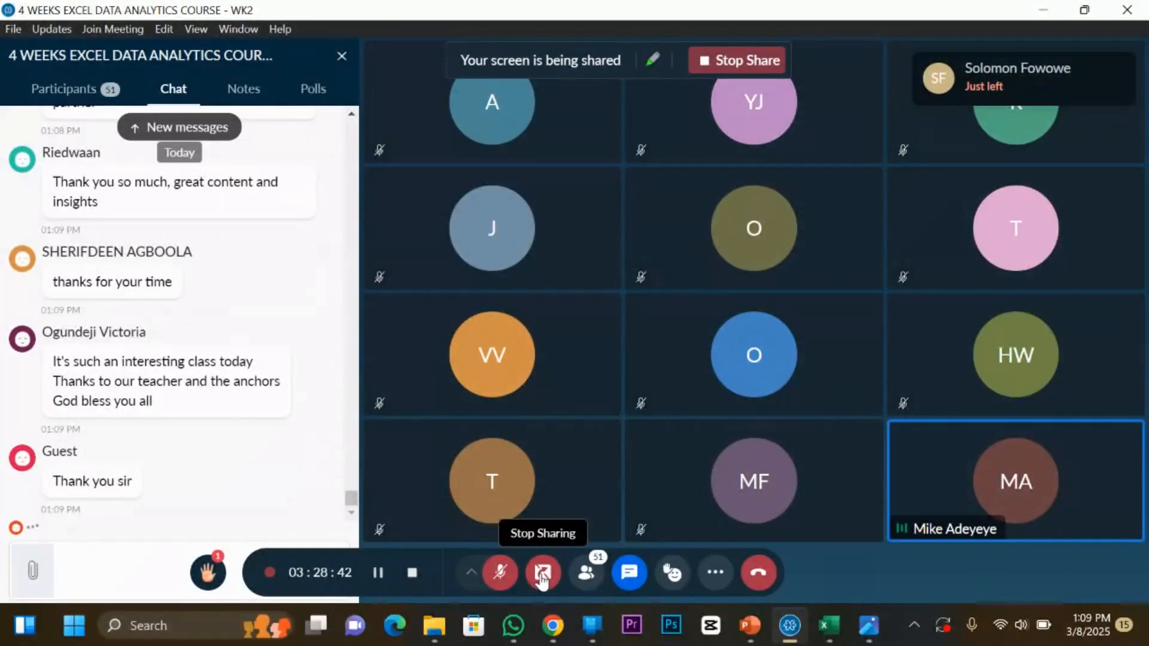
click(502, 575)
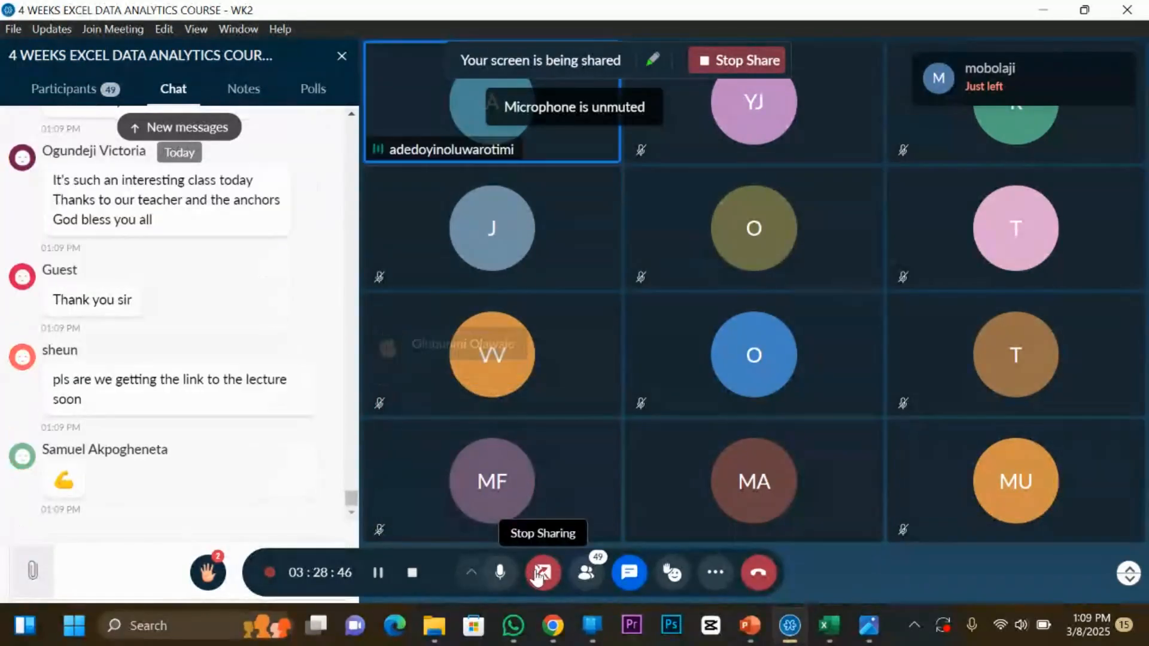
click(541, 574)
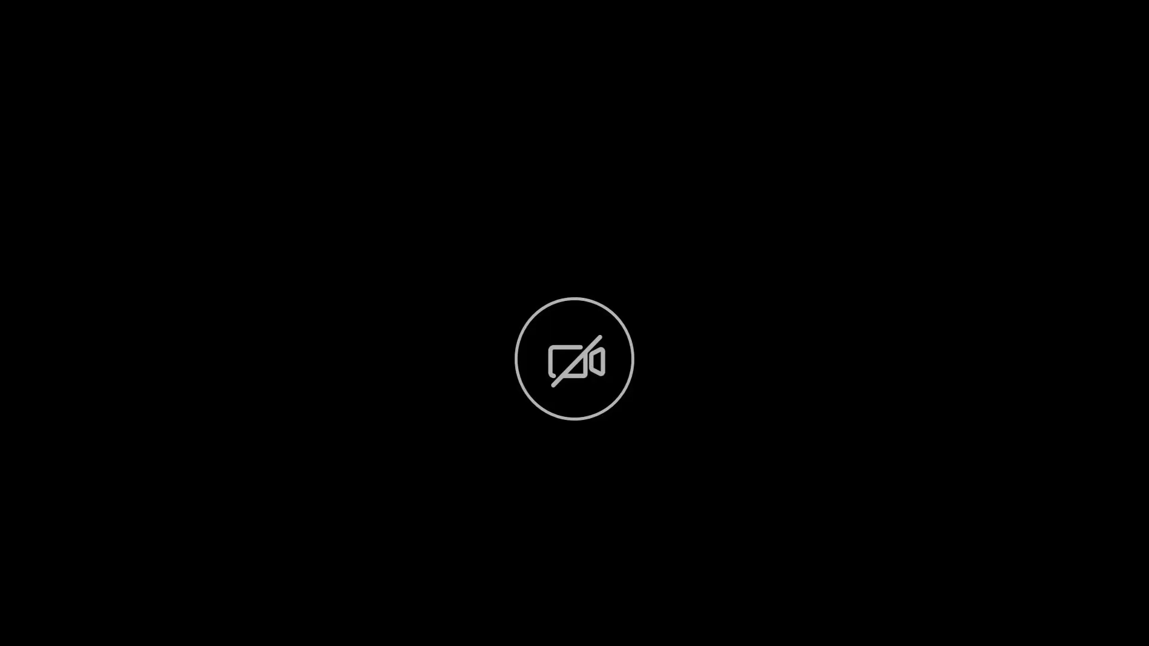